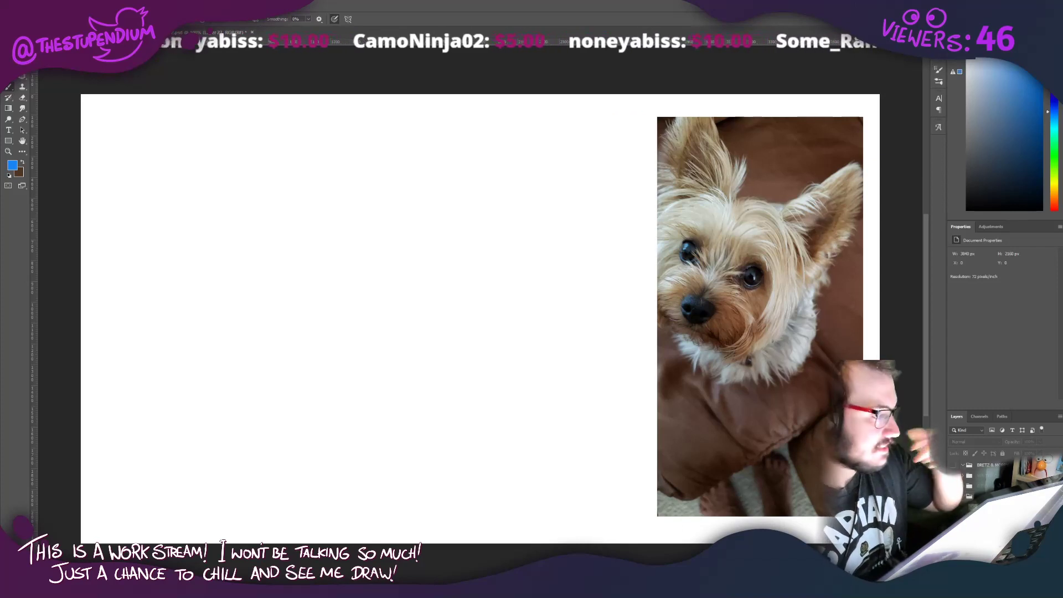
Step: Confirm blue as the foreground colour and add a new empty layer above the dog photo for the sketch
click(15, 164)
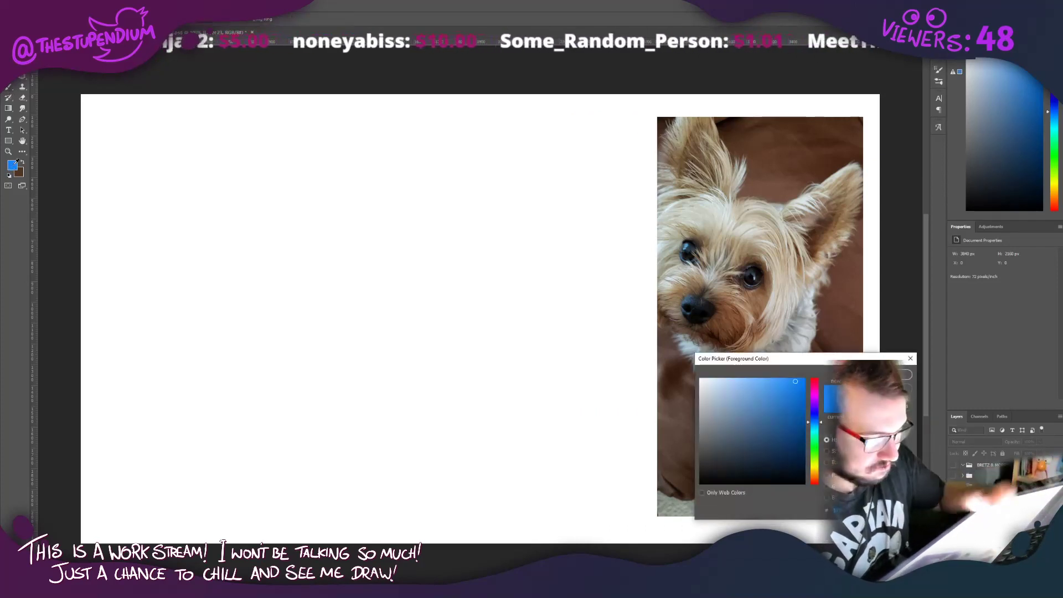
click(894, 375)
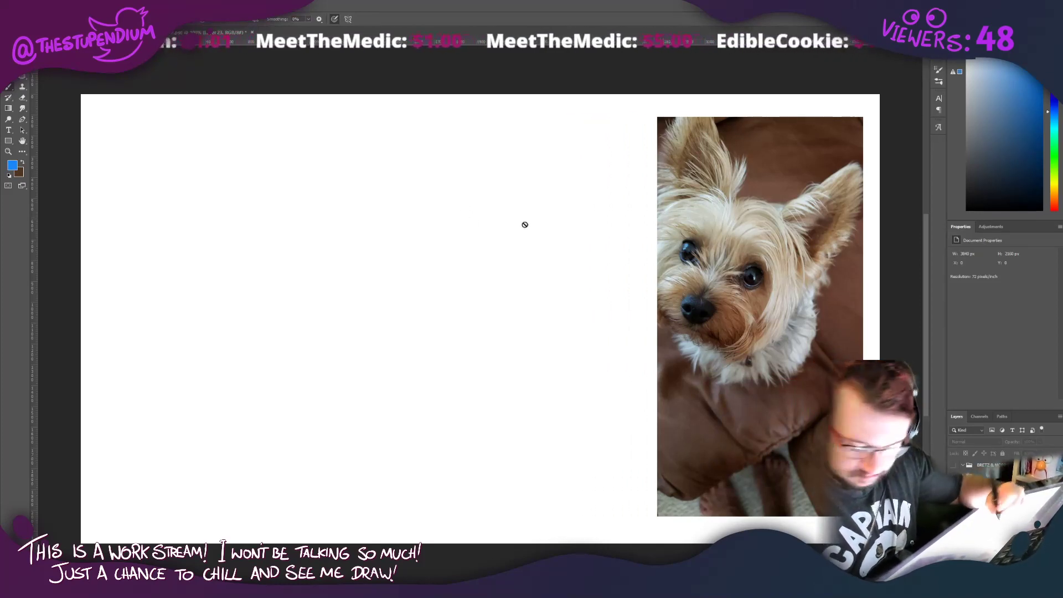
click(986, 496)
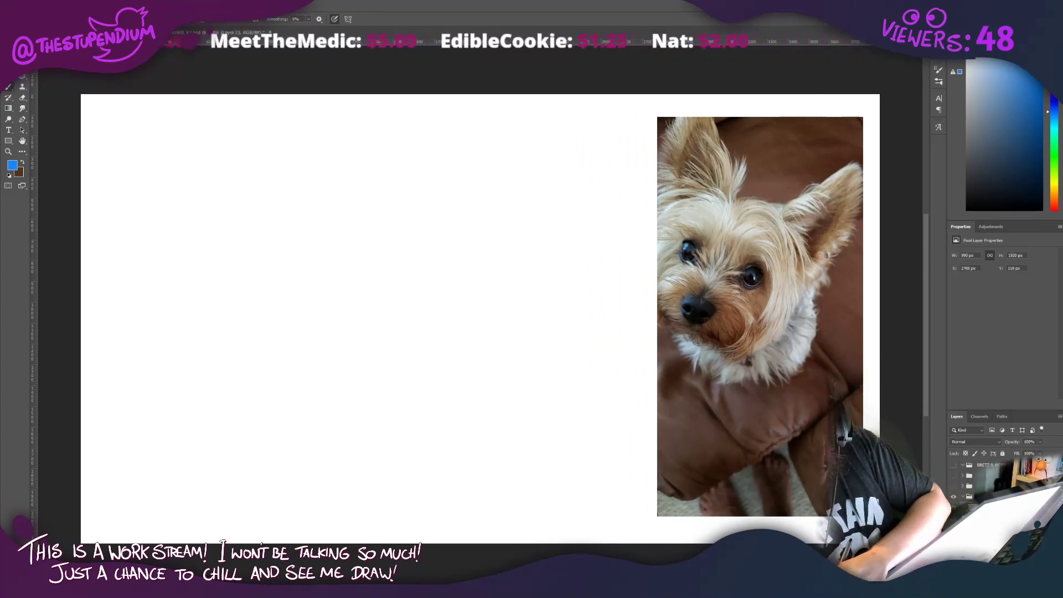
key(ctrl+shift+alt+n)
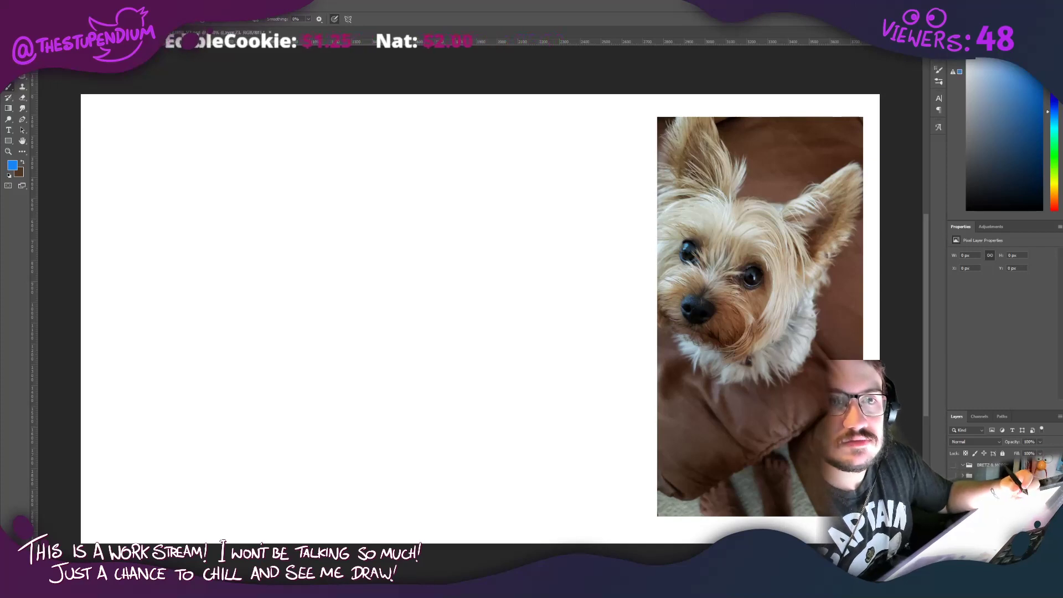
Step: Sketch the dog's head as a blue circle about 700 px wide with a curved vertical centre line
click(499, 233)
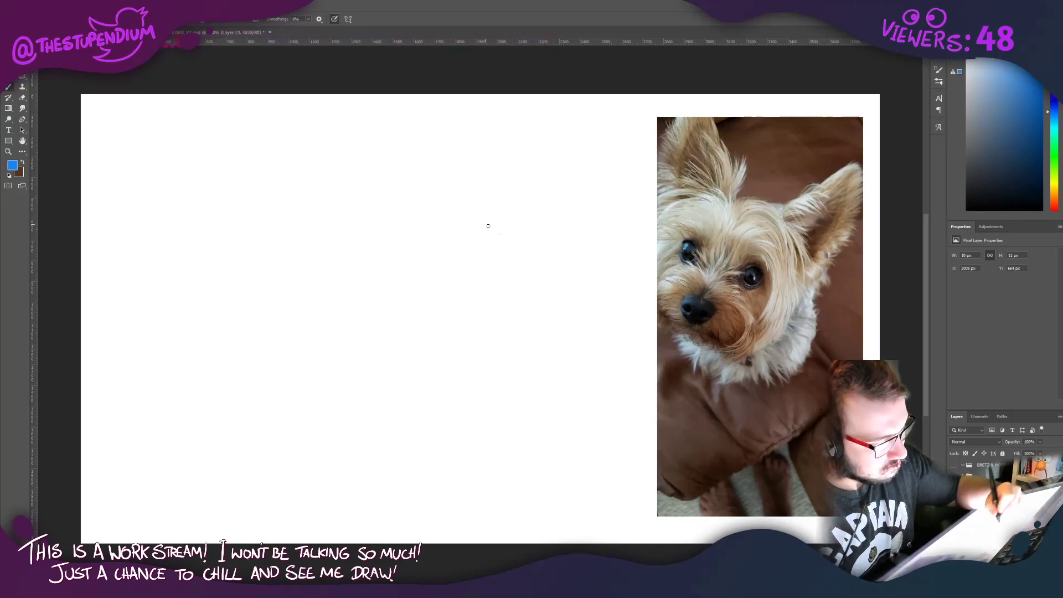
mouse_move(489, 227)
mouse_down()
mouse_move(381, 247)
mouse_move(409, 221)
mouse_move(379, 245)
mouse_move(402, 225)
mouse_move(385, 268)
mouse_move(378, 258)
mouse_move(383, 268)
mouse_move(391, 235)
mouse_move(393, 322)
mouse_move(417, 335)
mouse_move(510, 298)
mouse_move(514, 262)
mouse_move(485, 232)
mouse_move(398, 223)
mouse_move(382, 280)
mouse_move(381, 247)
mouse_move(384, 314)
mouse_move(433, 342)
mouse_move(407, 328)
mouse_move(503, 311)
mouse_move(472, 336)
mouse_move(502, 256)
mouse_move(492, 225)
mouse_move(435, 217)
mouse_move(375, 259)
mouse_move(400, 224)
mouse_move(380, 281)
mouse_move(428, 331)
mouse_move(498, 308)
mouse_move(443, 345)
mouse_move(514, 291)
mouse_move(474, 342)
mouse_move(385, 237)
mouse_move(376, 254)
mouse_move(384, 291)
mouse_move(374, 271)
mouse_move(468, 347)
mouse_up()
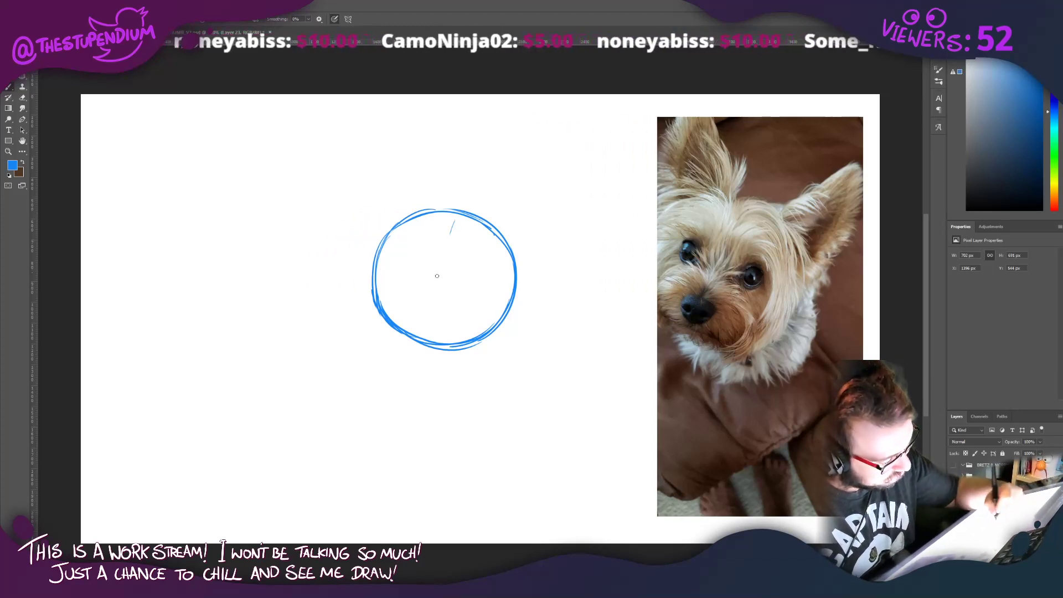
mouse_move(459, 214)
mouse_down()
mouse_move(427, 297)
mouse_move(426, 314)
mouse_move(437, 270)
mouse_move(431, 342)
mouse_move(388, 362)
mouse_up()
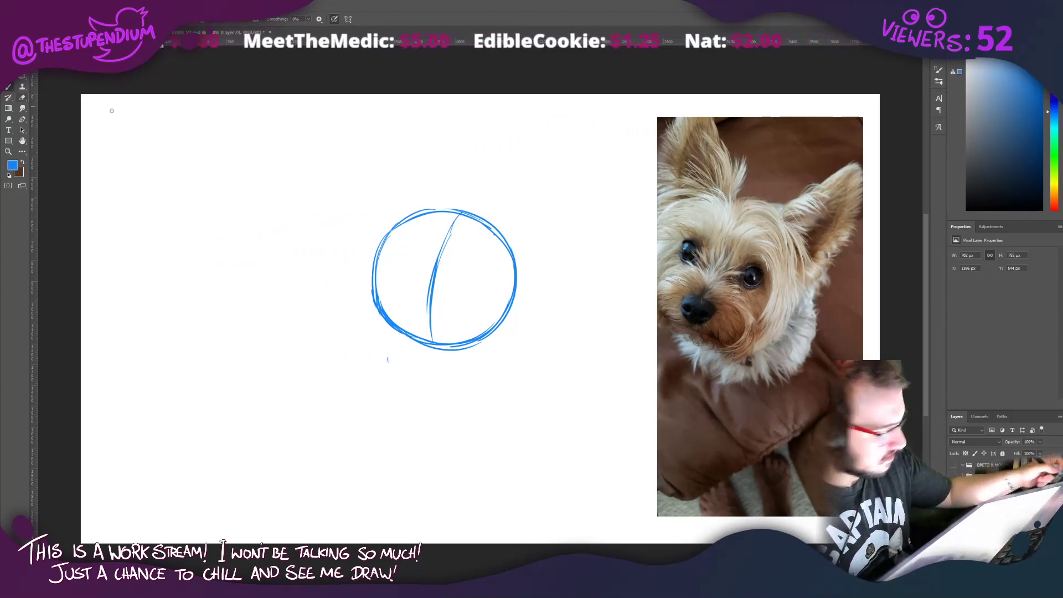
drag(720, 203, 788, 310)
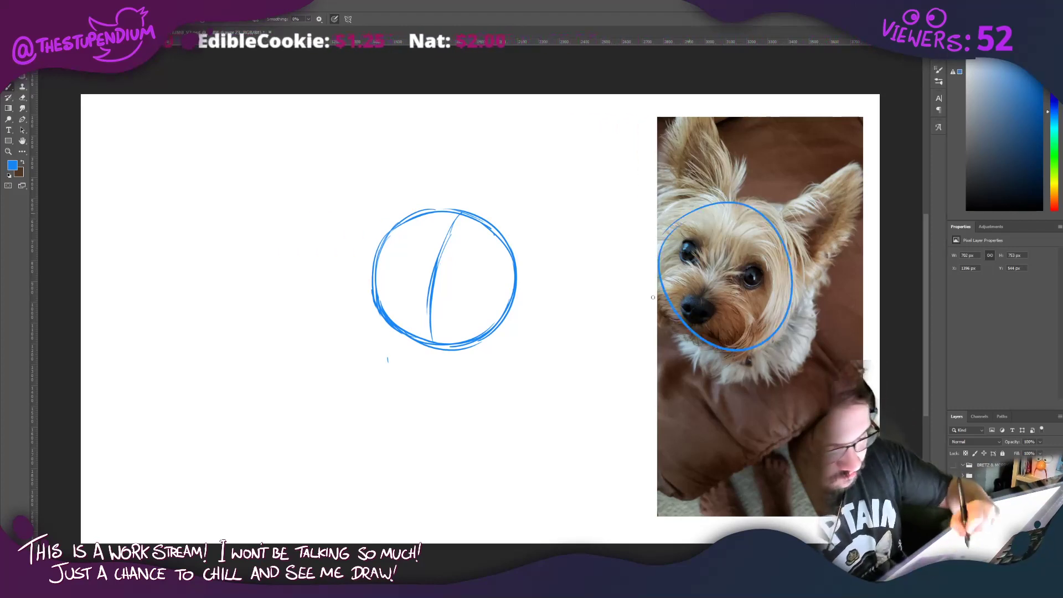
drag(683, 338, 799, 332)
drag(745, 405, 796, 386)
drag(689, 388, 717, 397)
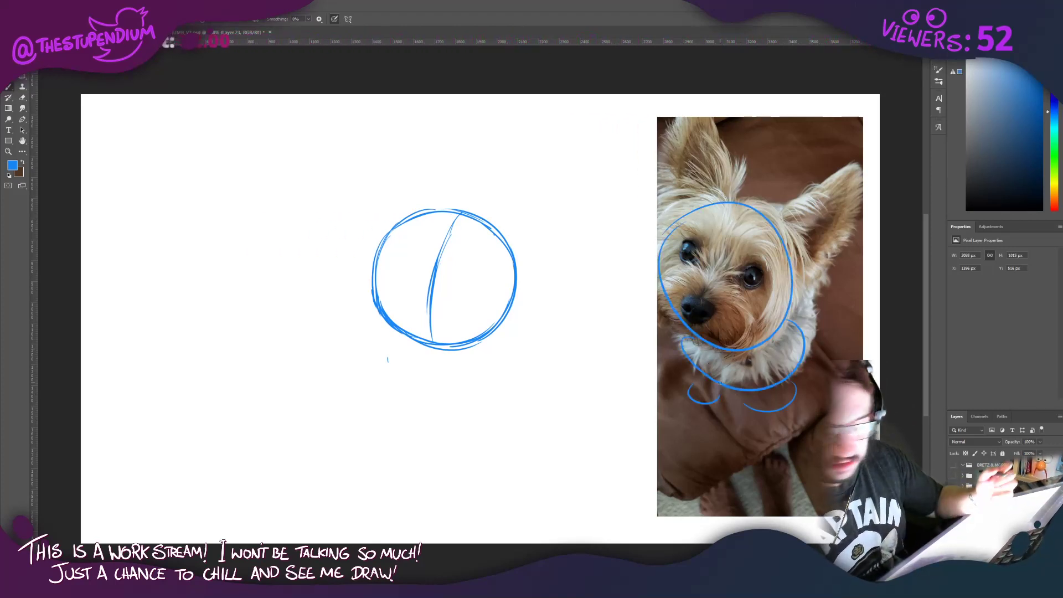
key(ctrl+z)
key(ctrl+z)
key(ctrl+z)
key(ctrl+z)
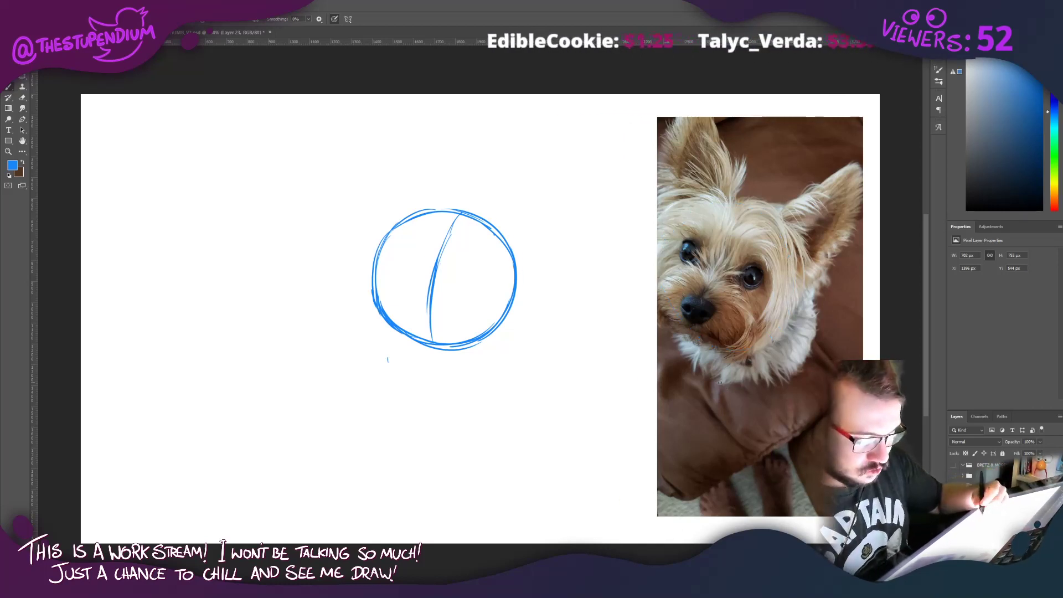
Step: Sketch a rounded body tucked under the head circle and reinforce its outline with repeated strokes on both sides
mouse_move(392, 335)
mouse_down()
mouse_move(390, 362)
mouse_move(450, 395)
mouse_move(498, 381)
mouse_up()
mouse_move(516, 295)
mouse_down()
mouse_move(521, 333)
mouse_move(480, 385)
mouse_up()
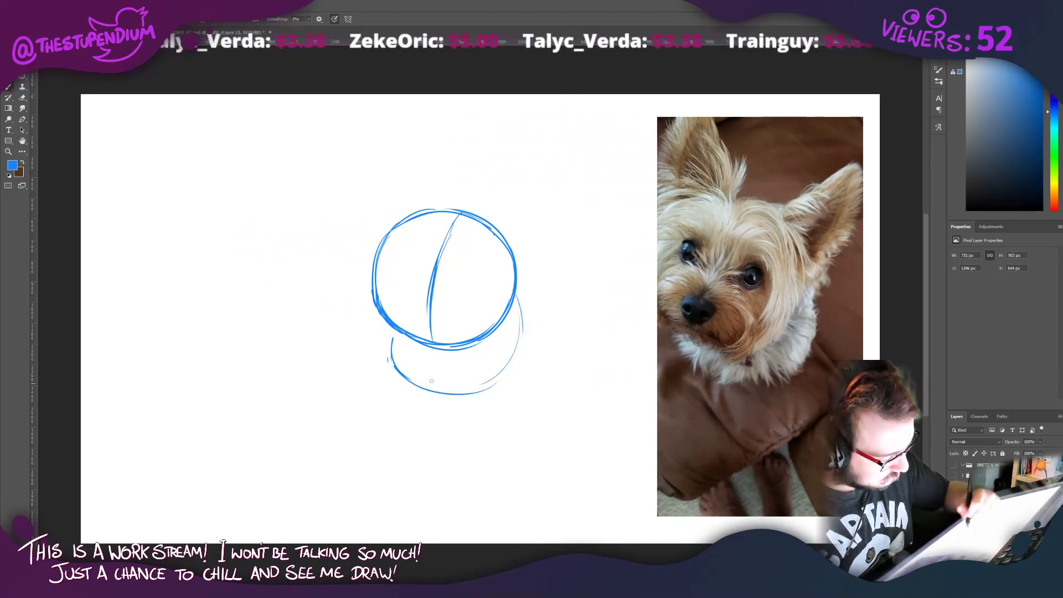
mouse_move(390, 334)
mouse_down()
mouse_move(422, 385)
mouse_move(486, 378)
mouse_move(524, 303)
mouse_up()
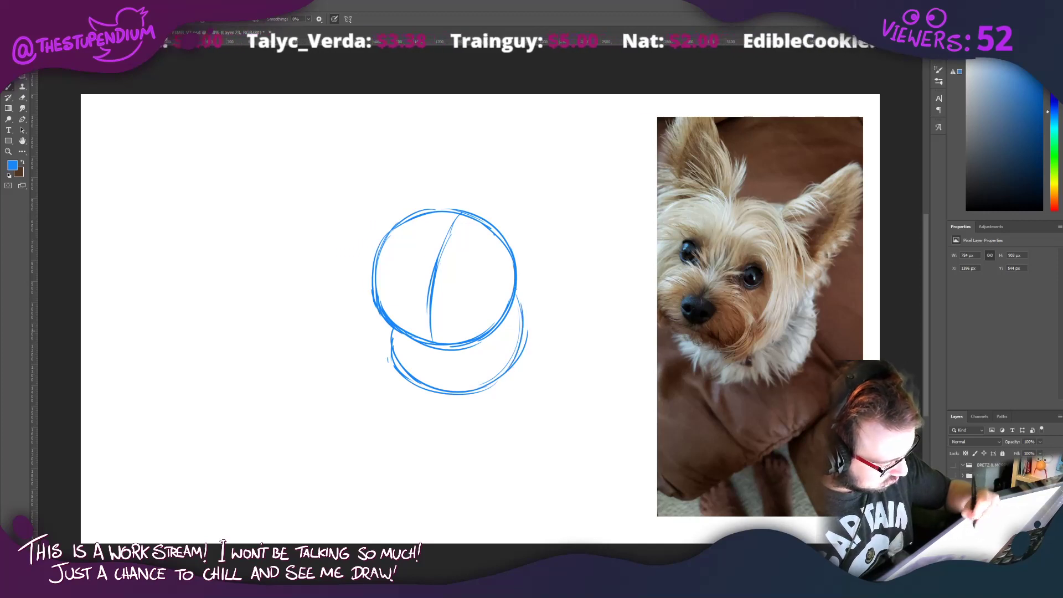
drag(521, 342, 471, 392)
drag(522, 318, 485, 389)
mouse_move(520, 296)
mouse_down()
mouse_move(504, 379)
mouse_move(520, 350)
mouse_up()
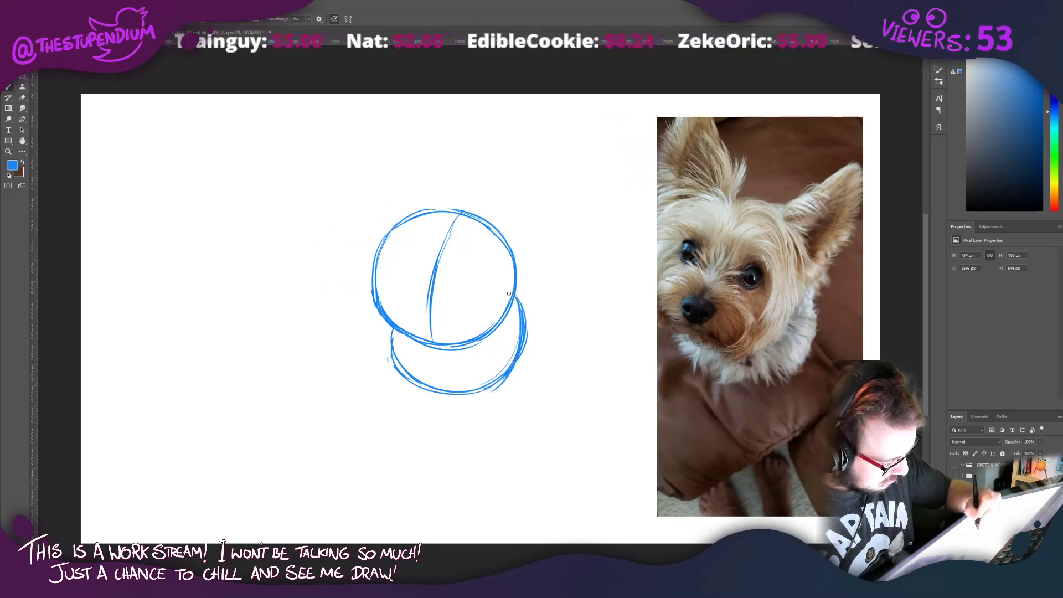
drag(390, 329, 396, 362)
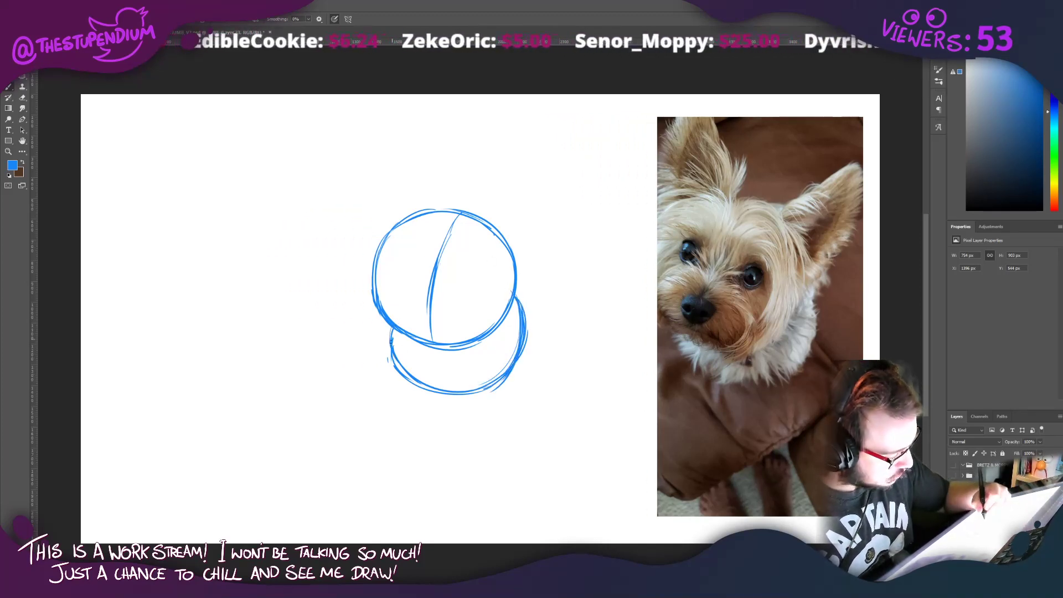
drag(390, 325, 400, 368)
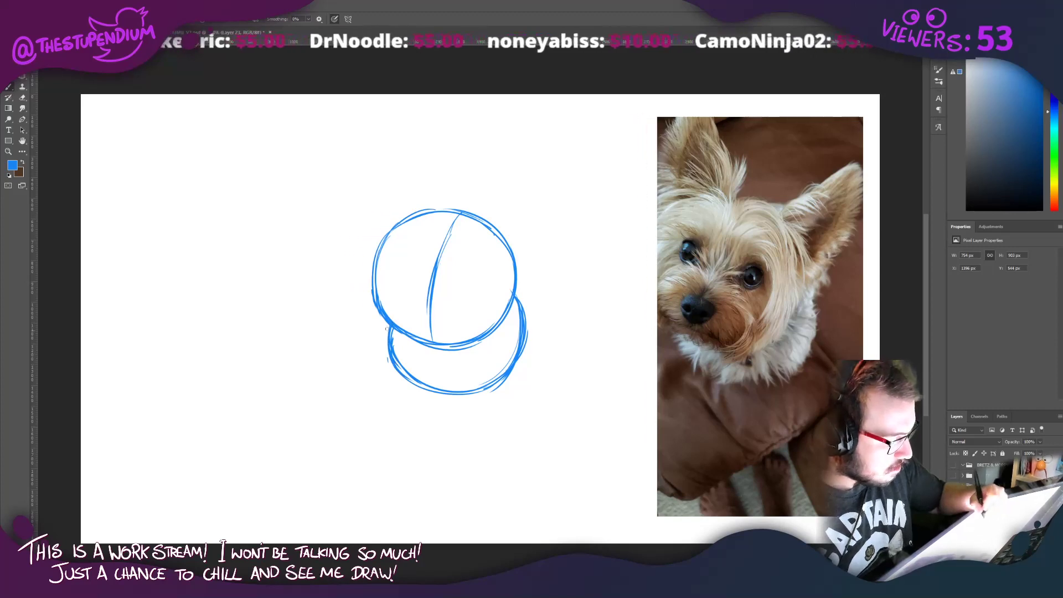
drag(390, 325, 386, 358)
drag(516, 293, 521, 310)
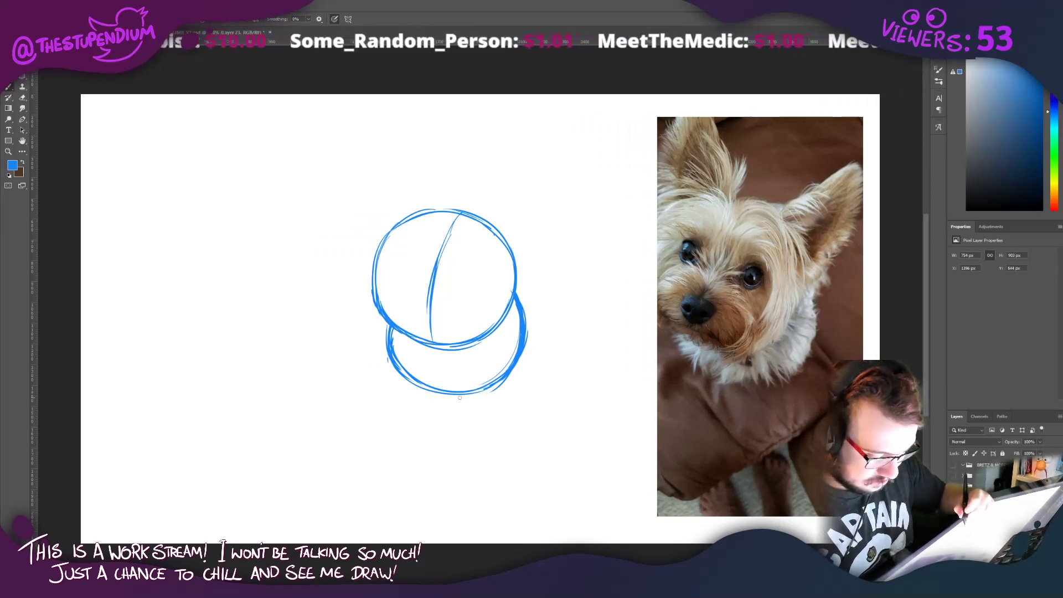
Step: Draw two small rounded paws under the body, plus a curved haunch and a fluffy tail at its right side
drag(507, 395, 500, 406)
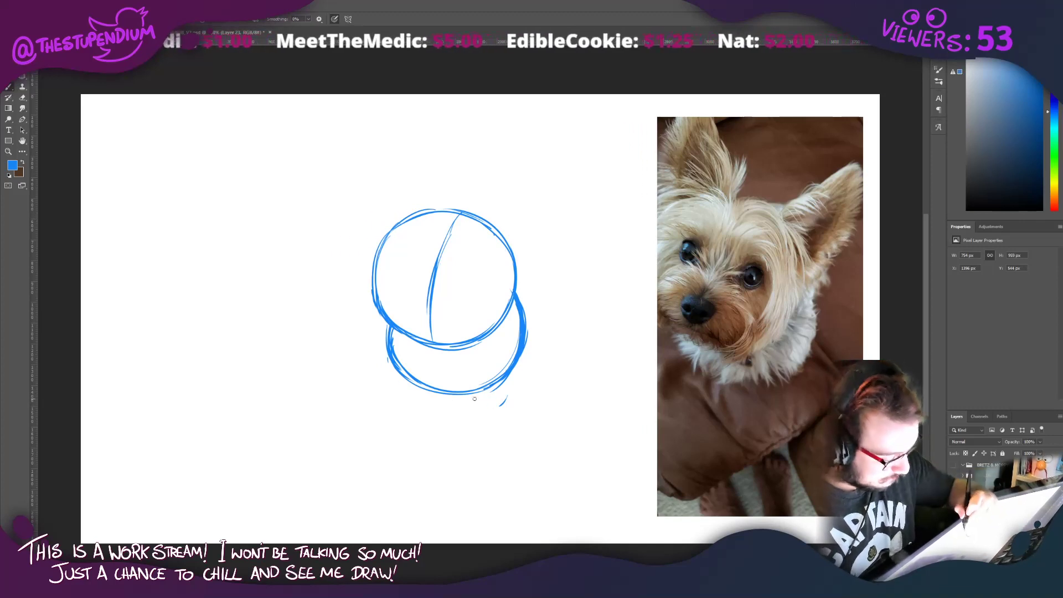
mouse_move(468, 397)
mouse_down()
mouse_move(486, 409)
mouse_move(505, 382)
mouse_up()
mouse_move(400, 382)
mouse_down()
mouse_move(403, 403)
mouse_move(430, 399)
mouse_move(414, 404)
mouse_move(431, 386)
mouse_move(506, 389)
mouse_up()
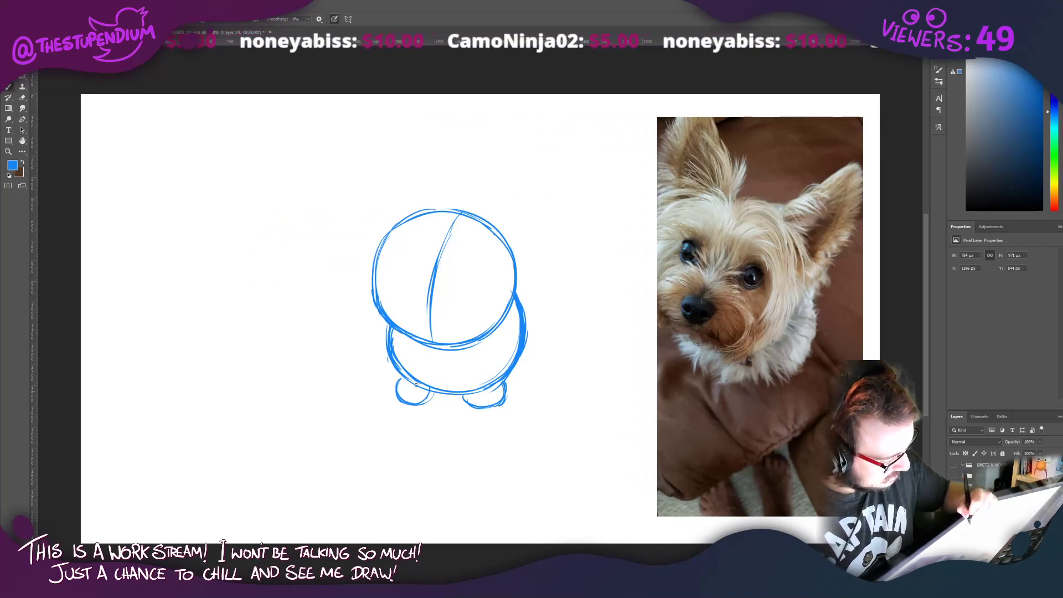
mouse_move(390, 377)
mouse_down()
mouse_move(423, 409)
mouse_move(425, 394)
mouse_move(434, 405)
mouse_move(422, 393)
mouse_move(453, 395)
mouse_move(424, 395)
mouse_up()
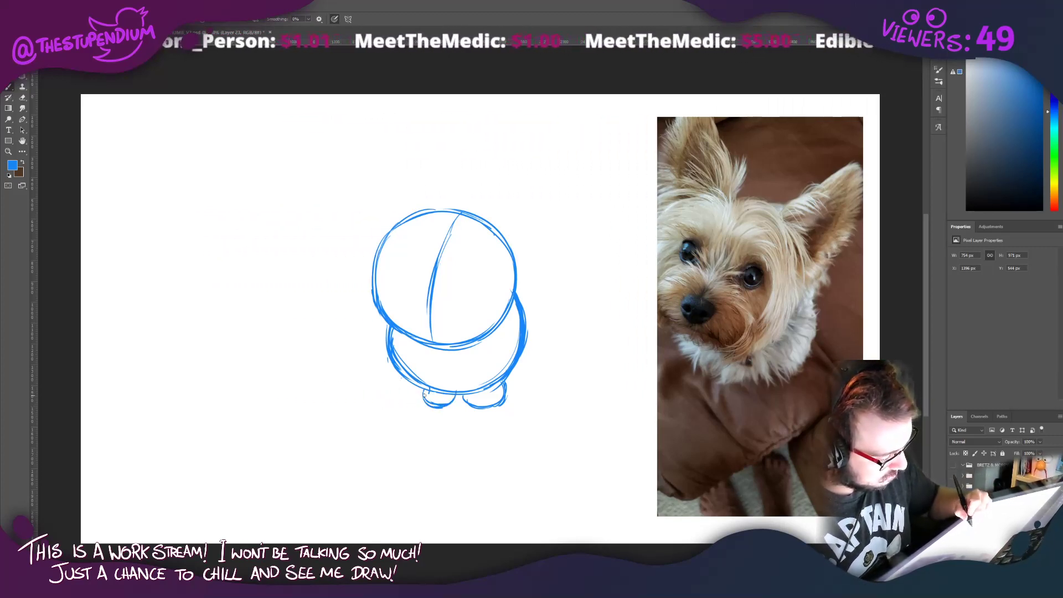
mouse_move(526, 306)
mouse_down()
mouse_move(534, 357)
mouse_move(530, 322)
mouse_up()
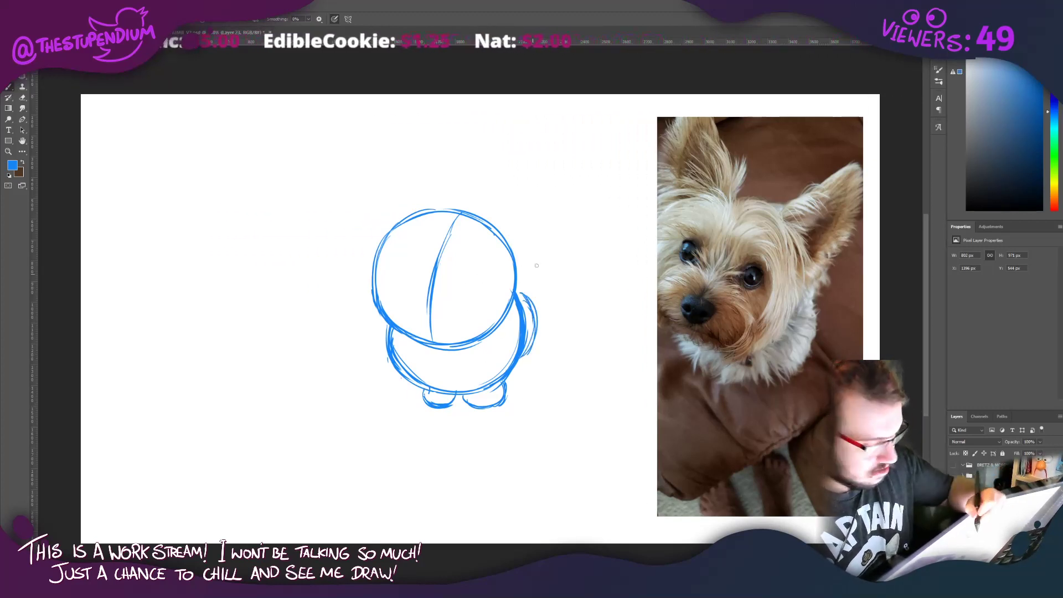
mouse_move(528, 280)
mouse_down()
mouse_move(553, 277)
mouse_move(518, 291)
mouse_move(535, 263)
mouse_move(522, 274)
mouse_up()
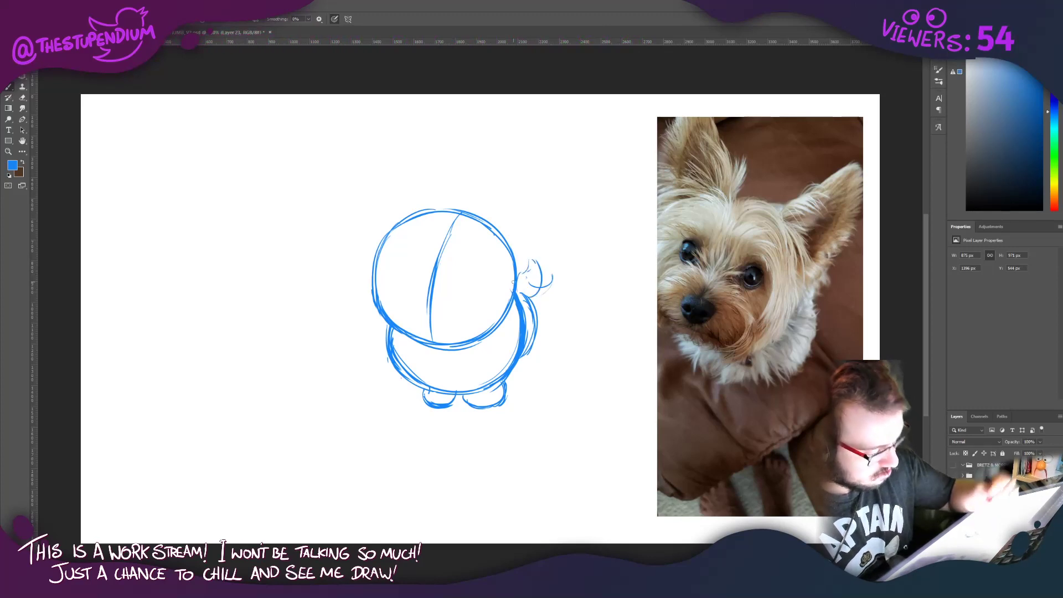
Step: Draw two large pointed ears on the head, the left one upright and the right one tilted outward, and strengthen their edges
drag(490, 223, 522, 194)
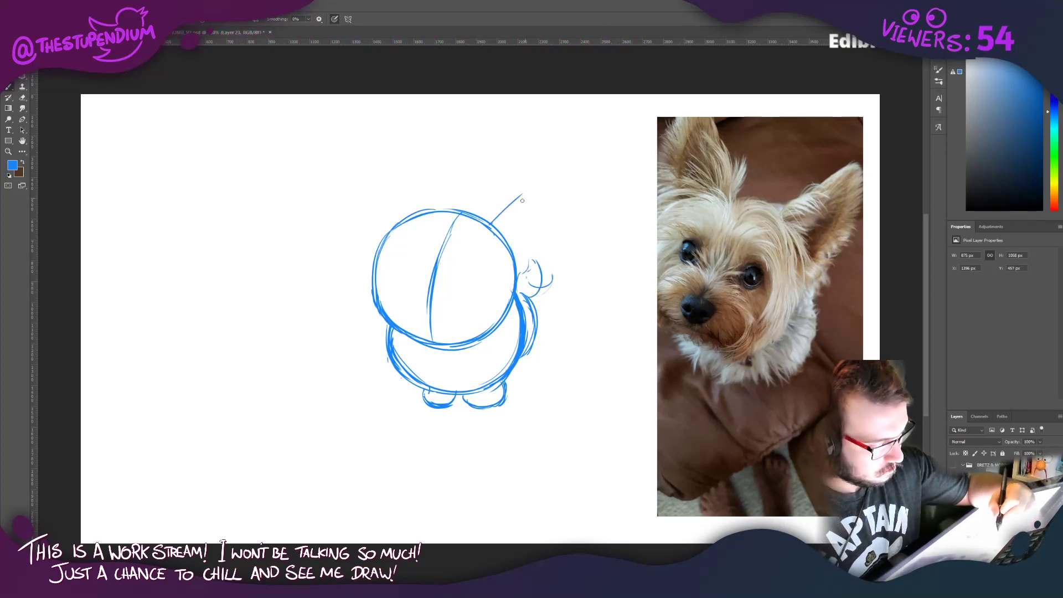
mouse_move(519, 277)
mouse_down()
mouse_move(555, 235)
mouse_move(558, 183)
mouse_move(548, 170)
mouse_up()
mouse_move(425, 210)
mouse_down()
mouse_move(415, 154)
mouse_move(397, 139)
mouse_move(371, 237)
mouse_up()
drag(369, 198, 379, 244)
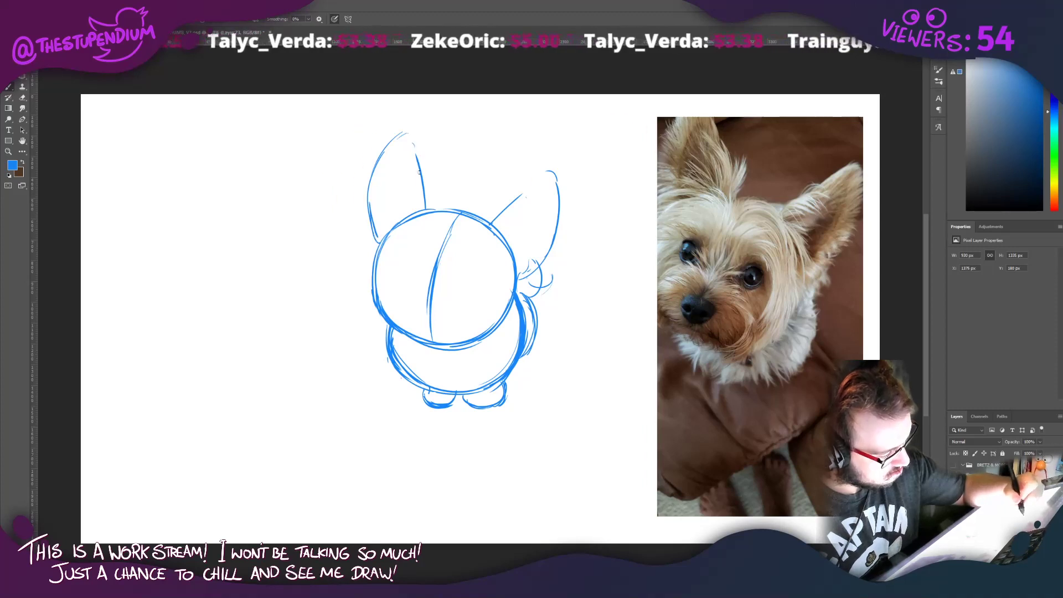
mouse_move(425, 209)
mouse_down()
mouse_move(386, 154)
mouse_move(382, 239)
mouse_up()
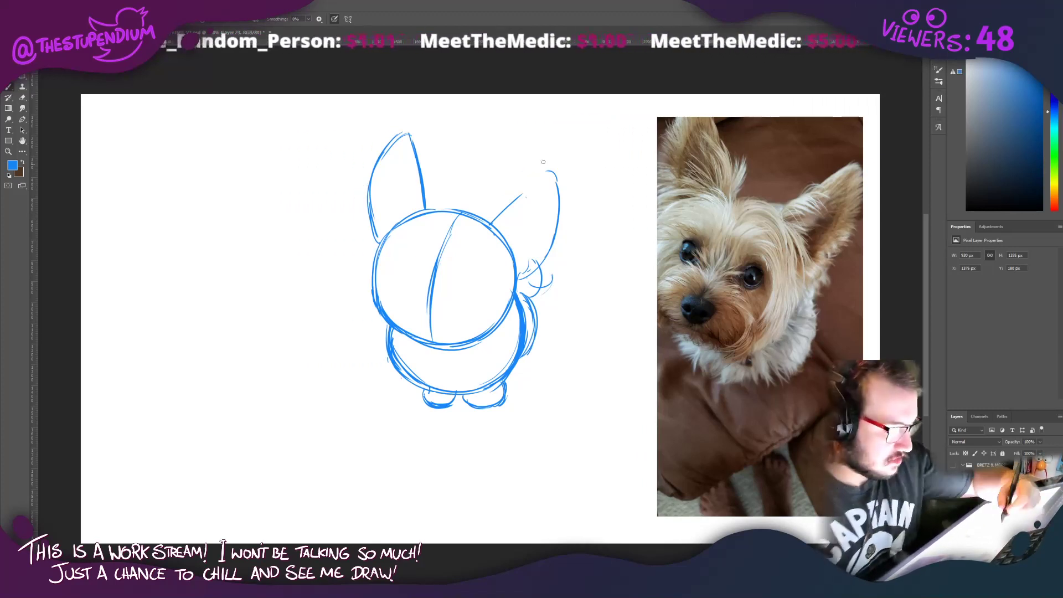
mouse_move(517, 198)
mouse_down()
mouse_move(530, 178)
mouse_move(489, 223)
mouse_up()
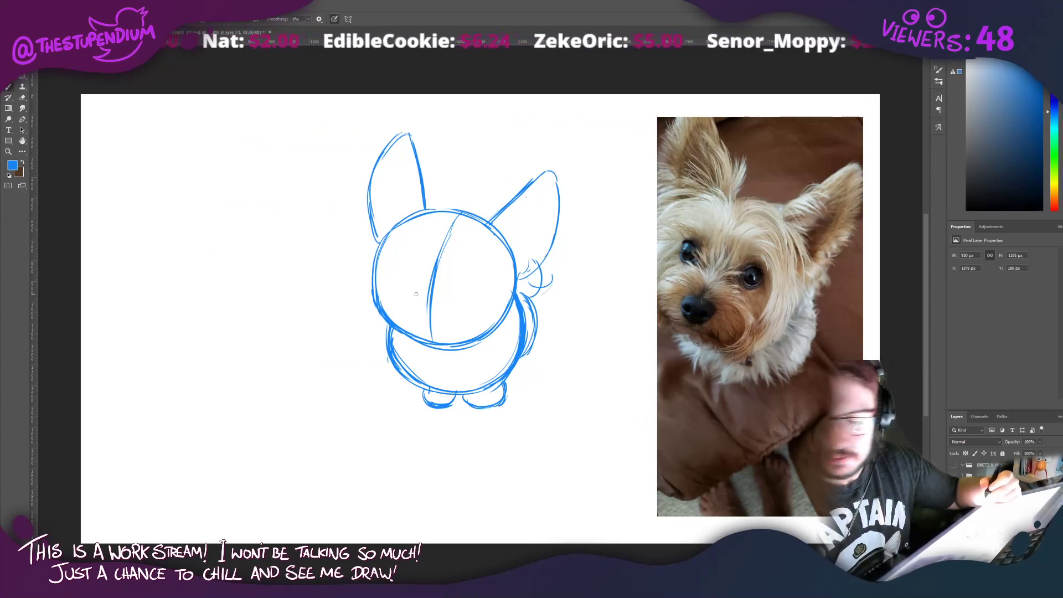
mouse_move(411, 141)
mouse_down()
mouse_move(423, 209)
mouse_move(425, 196)
mouse_up()
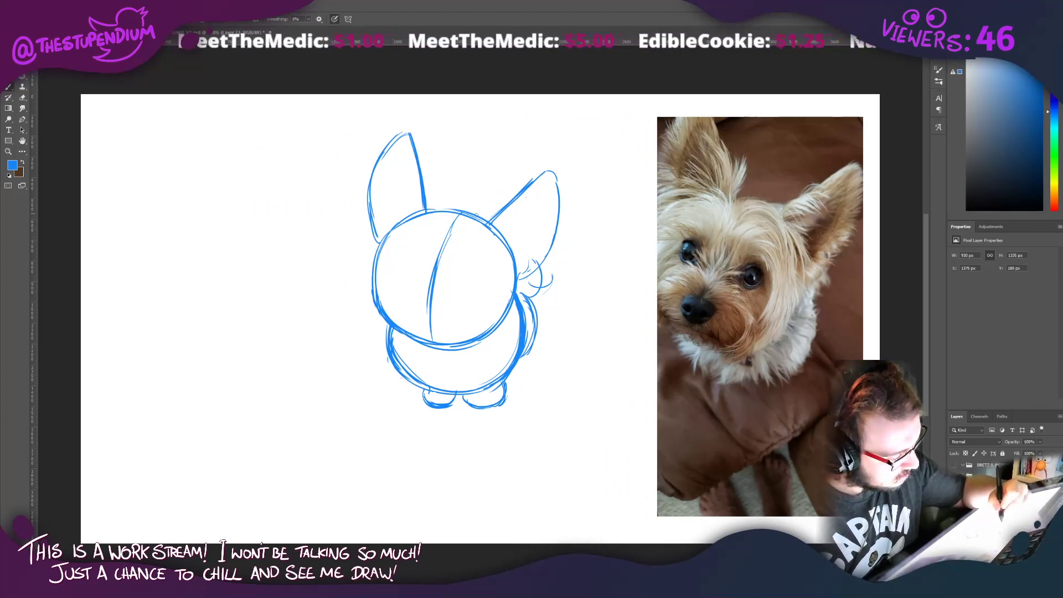
Step: Add a hair tuft on top of the head and two round eyes with highlights on either side of the centre line
mouse_move(474, 211)
mouse_down()
mouse_move(469, 177)
mouse_move(452, 195)
mouse_up()
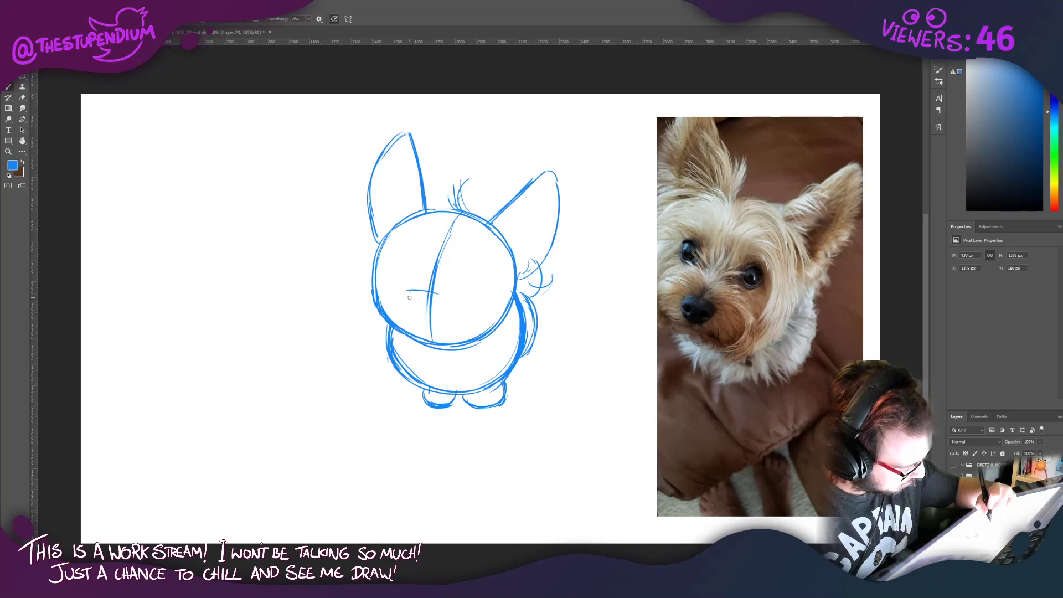
mouse_move(462, 264)
mouse_down()
mouse_move(466, 288)
mouse_move(475, 266)
mouse_up()
mouse_move(414, 254)
mouse_down()
mouse_move(408, 273)
mouse_move(422, 275)
mouse_move(412, 275)
mouse_move(416, 251)
mouse_move(453, 288)
mouse_move(474, 260)
mouse_move(455, 258)
mouse_move(457, 284)
mouse_move(456, 272)
mouse_move(404, 265)
mouse_move(470, 288)
mouse_up()
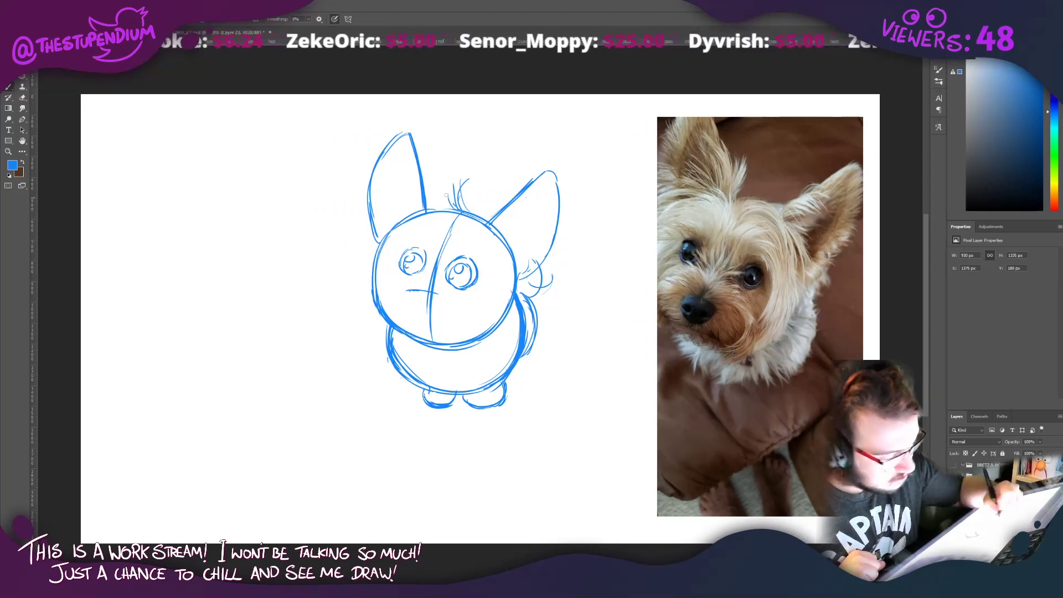
mouse_move(466, 209)
mouse_down()
mouse_move(515, 261)
mouse_move(508, 239)
mouse_move(484, 262)
mouse_move(453, 217)
mouse_move(399, 226)
mouse_move(417, 205)
mouse_move(384, 236)
mouse_up()
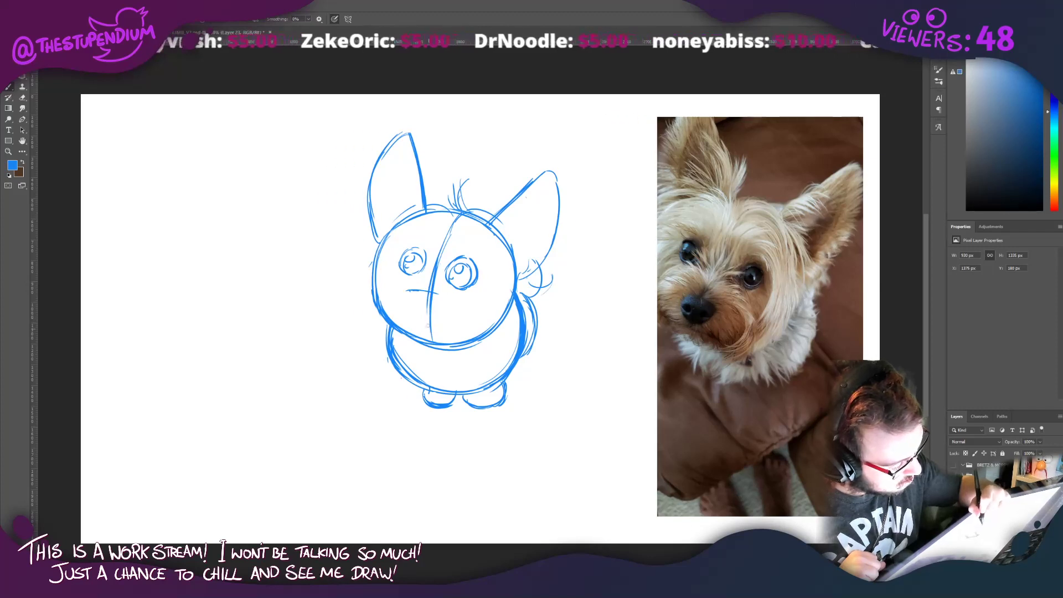
Step: Sketch the nose with nostrils and the mouth, with curved muzzle, cheek and brow fur lines around them
mouse_move(437, 293)
mouse_down()
mouse_move(413, 284)
mouse_move(422, 284)
mouse_move(418, 310)
mouse_move(441, 297)
mouse_move(401, 290)
mouse_move(420, 312)
mouse_move(441, 295)
mouse_move(414, 283)
mouse_move(415, 312)
mouse_move(429, 304)
mouse_move(413, 304)
mouse_move(451, 334)
mouse_move(471, 326)
mouse_up()
drag(411, 315, 390, 319)
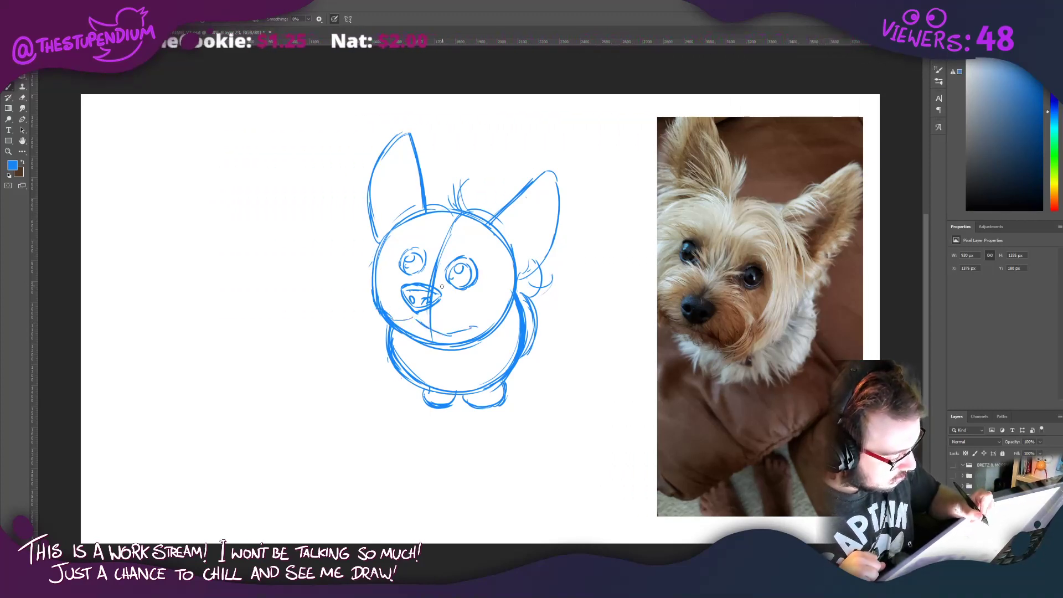
drag(464, 290, 489, 321)
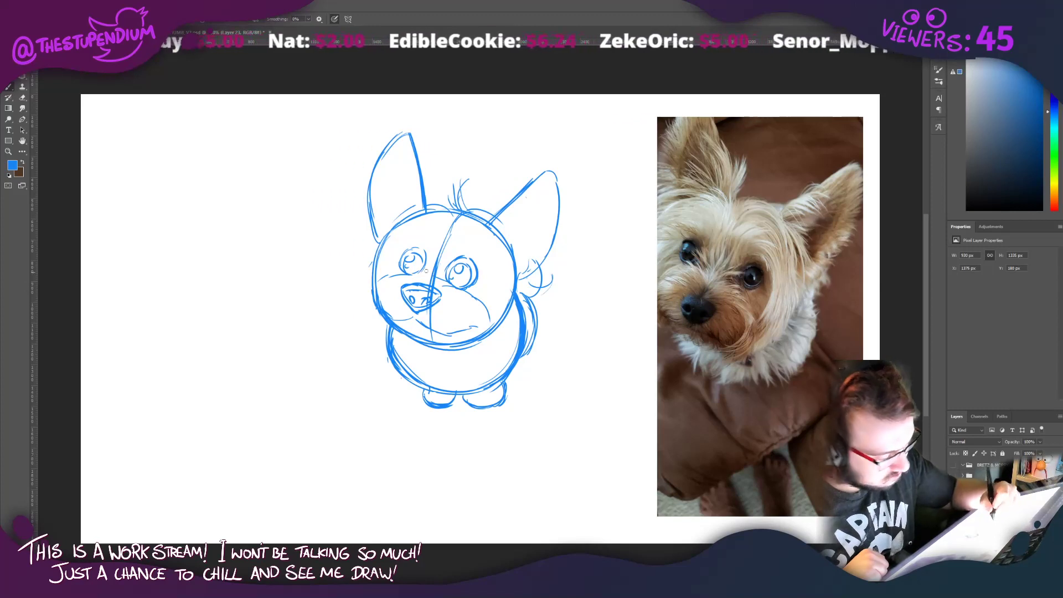
mouse_move(426, 270)
mouse_down()
mouse_move(421, 257)
mouse_move(441, 273)
mouse_move(380, 278)
mouse_up()
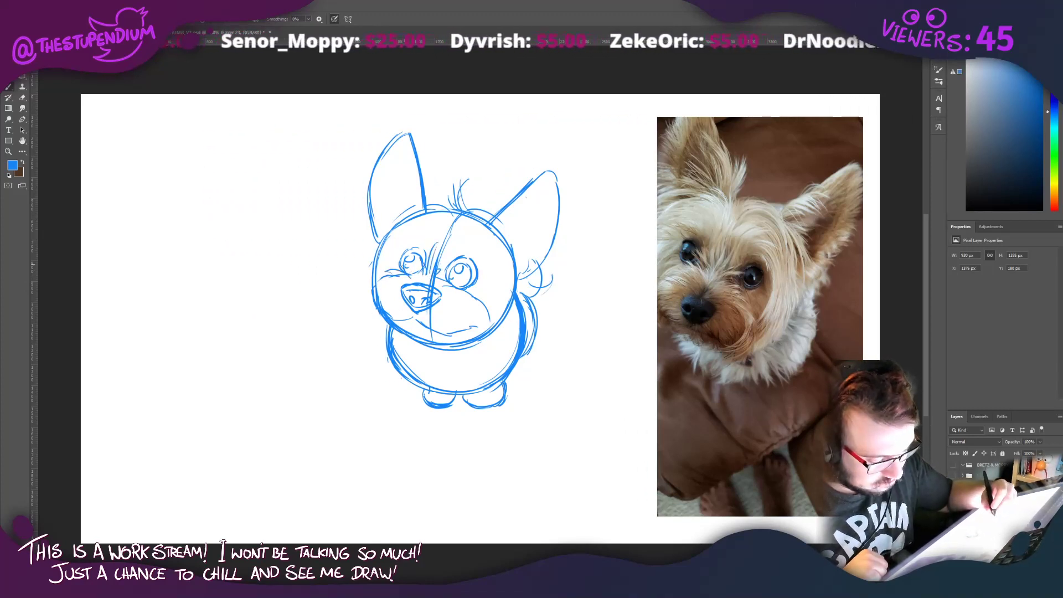
mouse_move(416, 315)
mouse_down()
mouse_move(459, 336)
mouse_move(396, 323)
mouse_move(407, 339)
mouse_move(454, 345)
mouse_up()
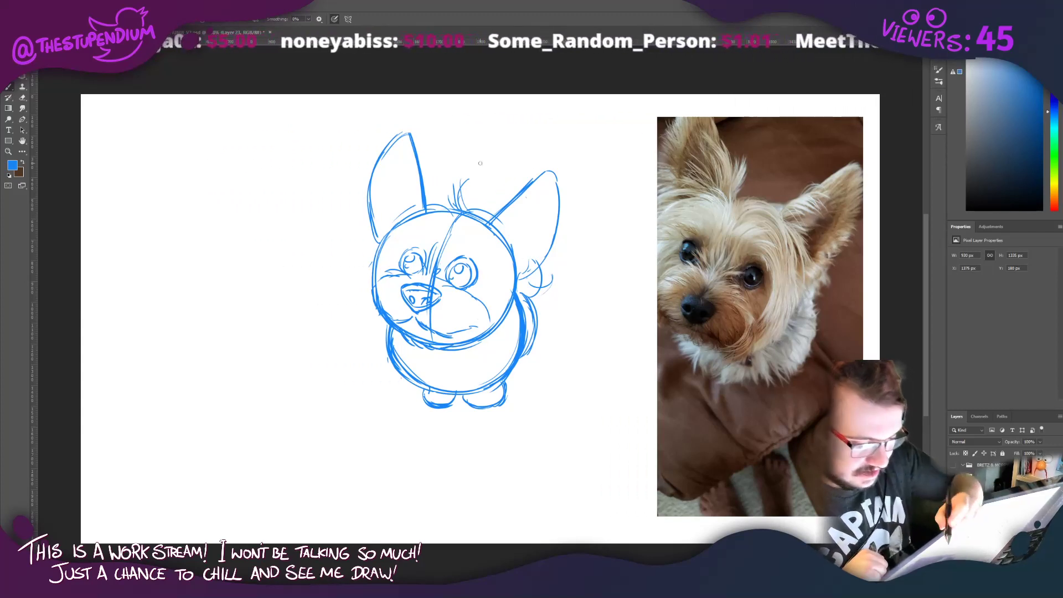
mouse_move(757, 253)
mouse_down()
mouse_move(764, 327)
mouse_move(740, 208)
mouse_move(654, 208)
mouse_move(644, 285)
mouse_up()
drag(650, 221, 637, 265)
mouse_move(732, 199)
mouse_down()
mouse_move(767, 190)
mouse_move(802, 233)
mouse_up()
mouse_move(718, 214)
mouse_down()
mouse_move(711, 240)
mouse_move(730, 239)
mouse_up()
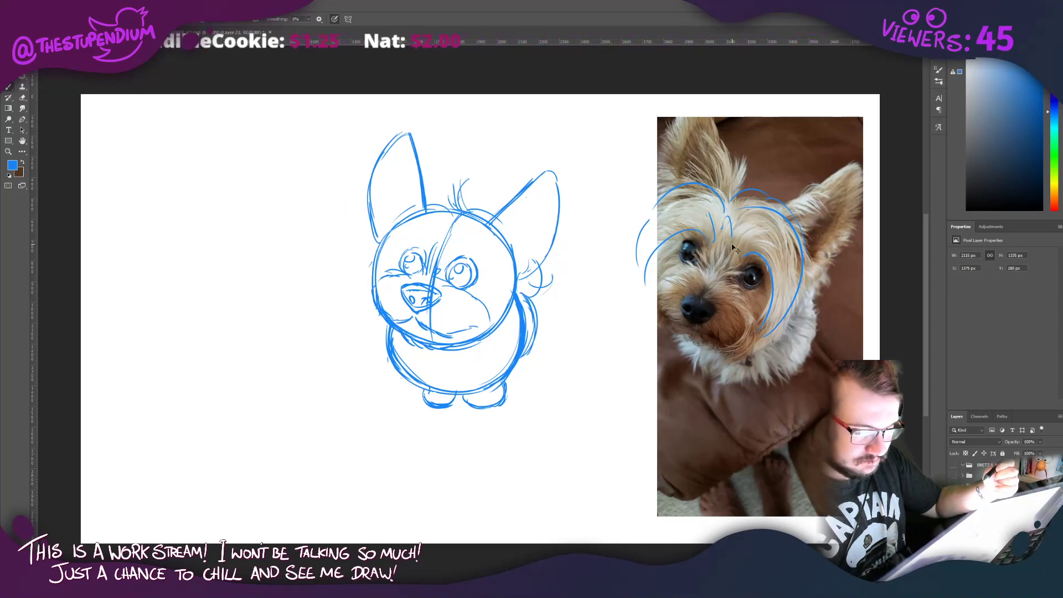
key(ctrl+z)
key(ctrl+z)
key(ctrl+z)
key(ctrl+z)
key(ctrl+z)
key(ctrl+z)
key(ctrl+z)
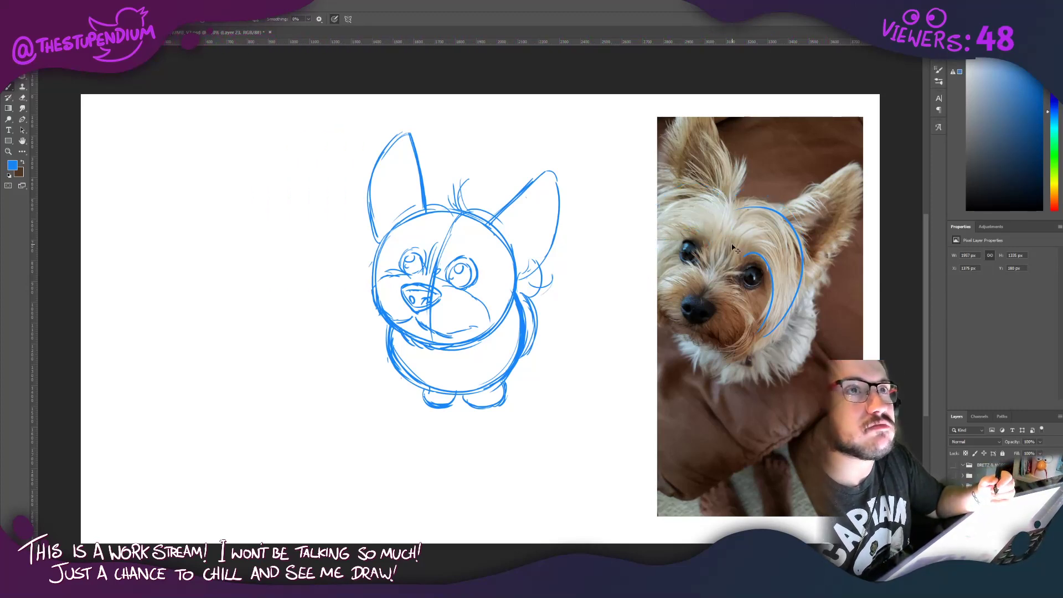
key(ctrl+z)
key(ctrl+z)
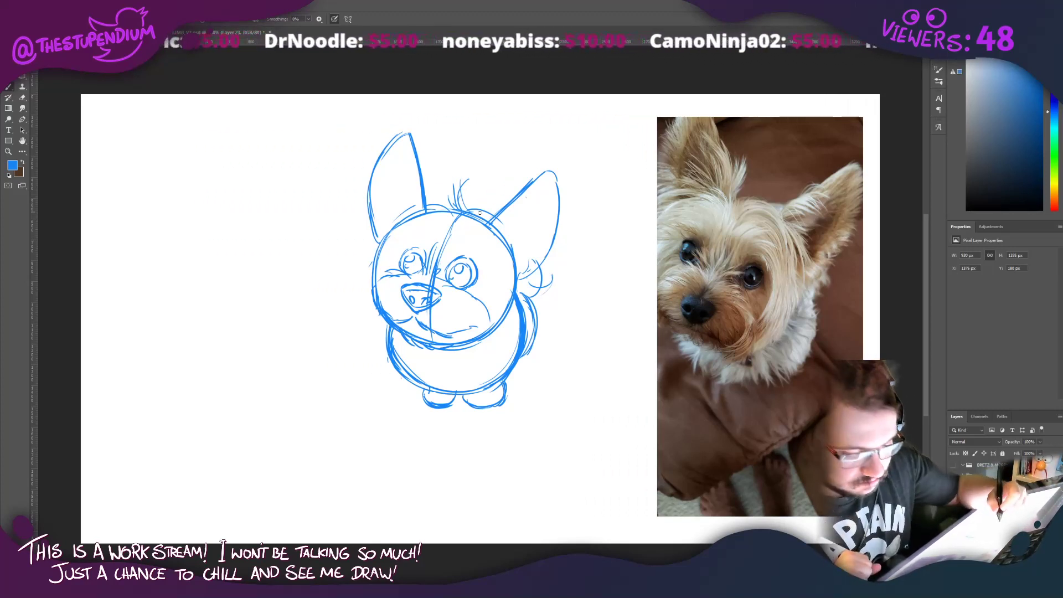
Step: Add short fur strokes to the forehead, above the eyes and along both sides of the head below the ears
mouse_move(449, 240)
mouse_down()
mouse_move(415, 202)
mouse_move(456, 219)
mouse_up()
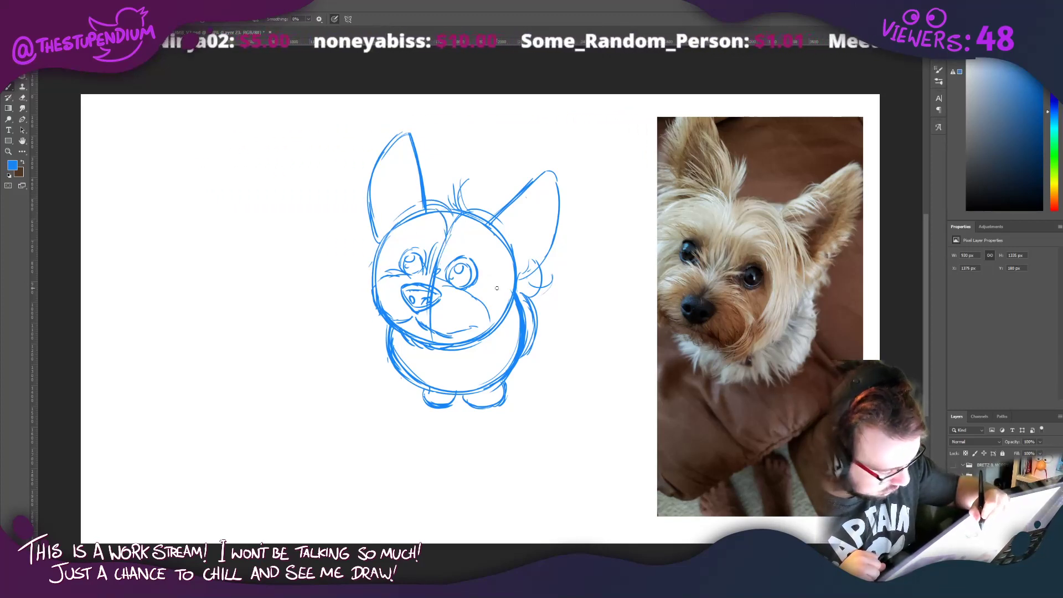
mouse_move(493, 288)
mouse_down()
mouse_move(487, 315)
mouse_move(514, 305)
mouse_move(499, 325)
mouse_up()
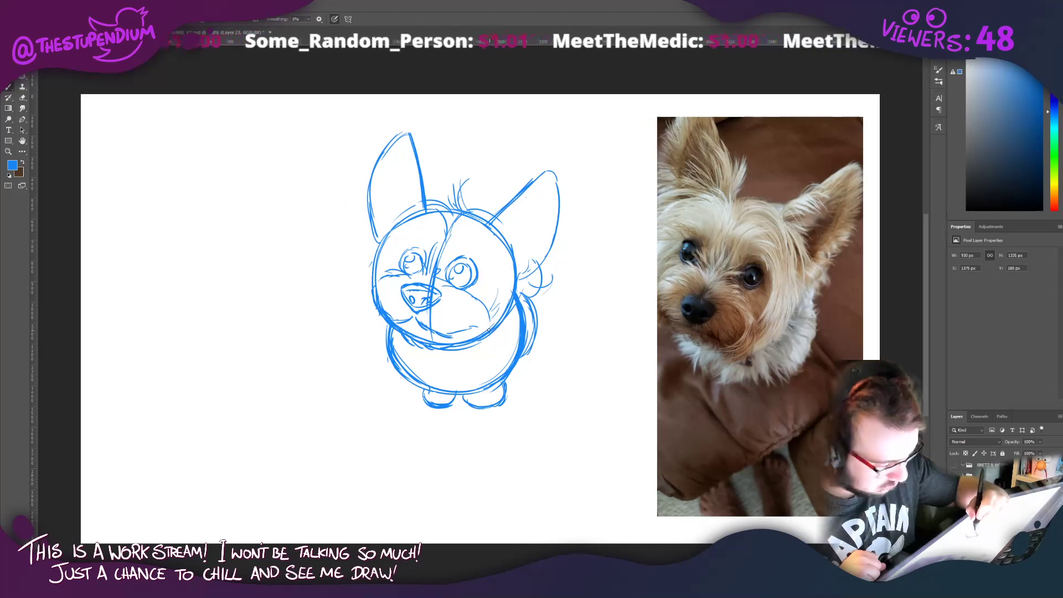
mouse_move(494, 215)
mouse_down()
mouse_move(526, 254)
mouse_move(518, 303)
mouse_up()
drag(512, 310, 503, 323)
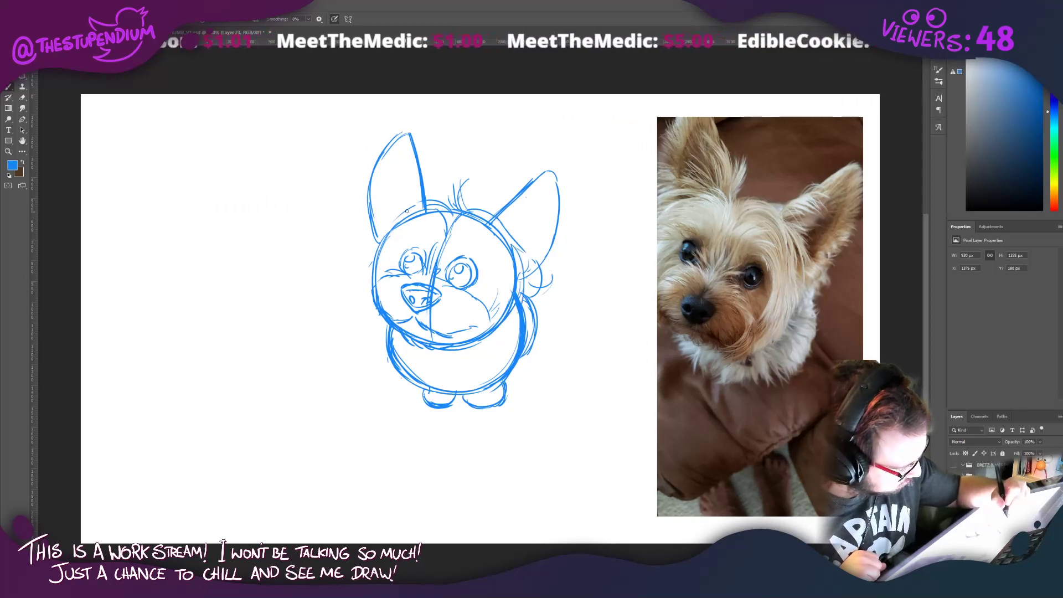
mouse_move(394, 218)
mouse_down()
mouse_move(361, 251)
mouse_move(368, 307)
mouse_move(389, 326)
mouse_up()
drag(507, 317, 499, 333)
drag(521, 286, 519, 300)
mouse_move(459, 234)
mouse_down()
mouse_move(448, 252)
mouse_move(416, 236)
mouse_up()
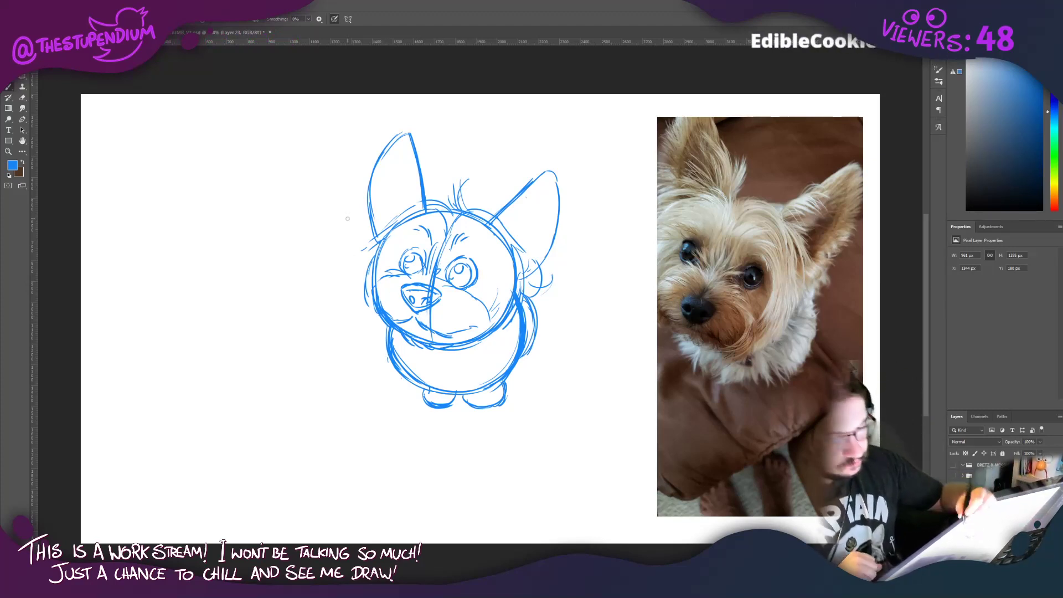
Step: Roughen the body's sides with small fur tufts and give both ears ragged fur along their edges and pointed tips
mouse_move(388, 329)
mouse_down()
mouse_move(377, 354)
mouse_move(426, 388)
mouse_up()
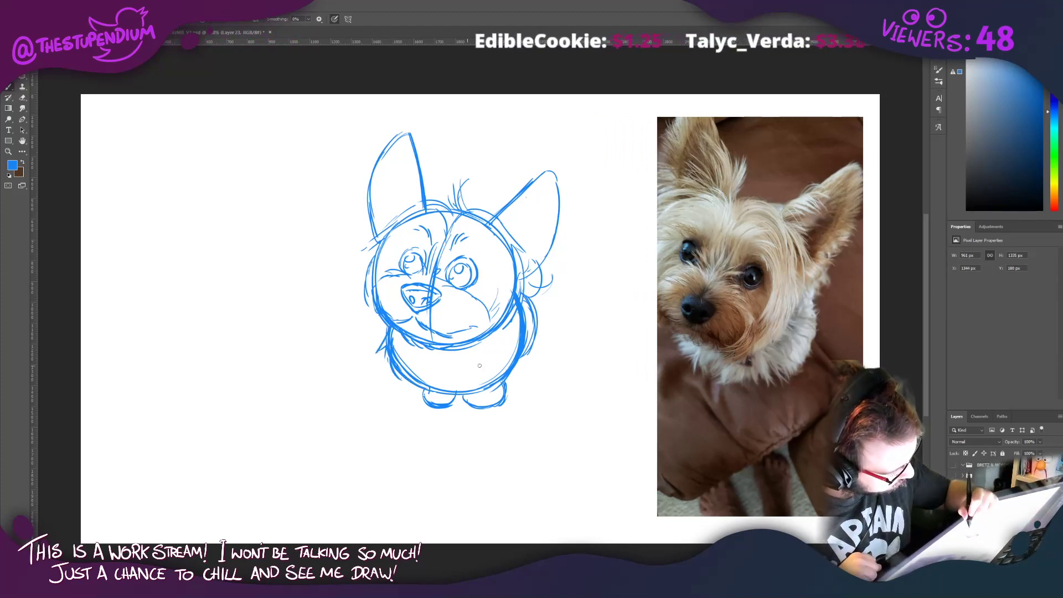
drag(512, 372, 526, 313)
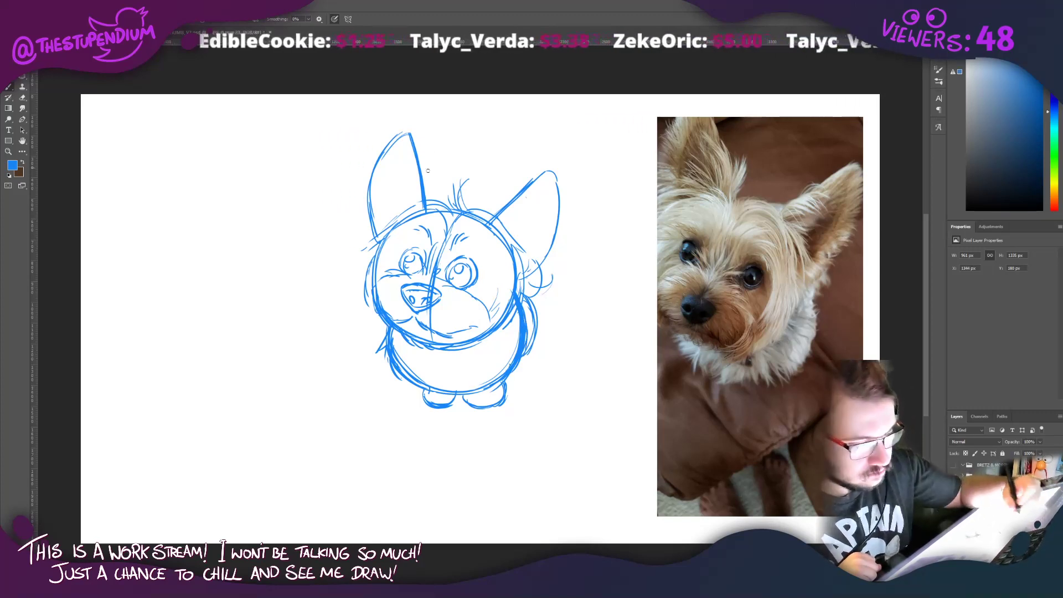
mouse_move(431, 212)
mouse_down()
mouse_move(432, 186)
mouse_move(396, 115)
mouse_move(382, 163)
mouse_up()
mouse_move(498, 215)
mouse_down()
mouse_move(562, 161)
mouse_move(532, 183)
mouse_move(561, 175)
mouse_move(508, 215)
mouse_up()
mouse_move(534, 269)
mouse_down()
mouse_move(553, 257)
mouse_move(560, 194)
mouse_up()
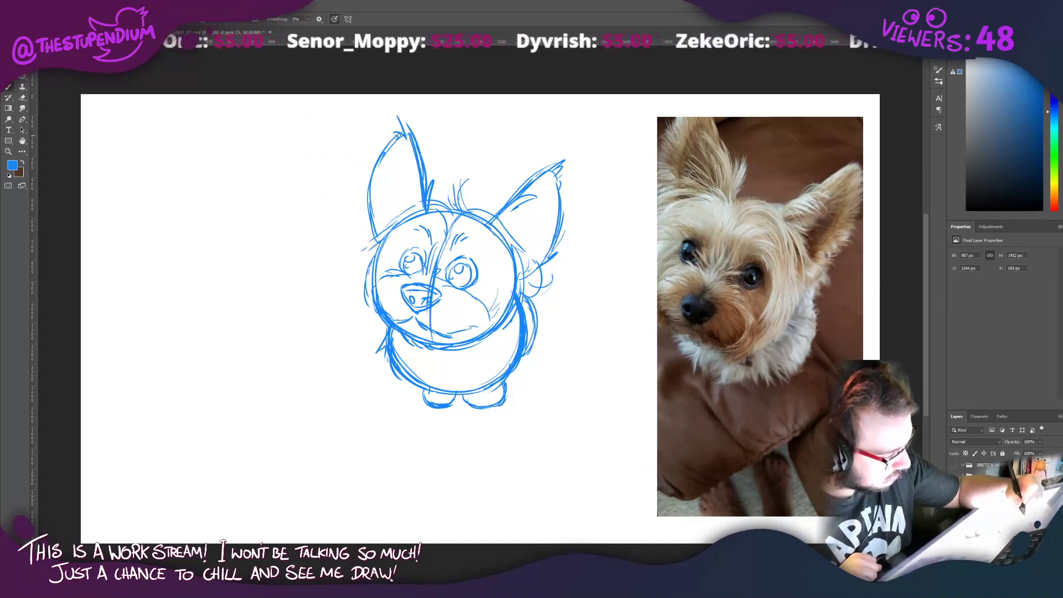
drag(398, 135, 378, 165)
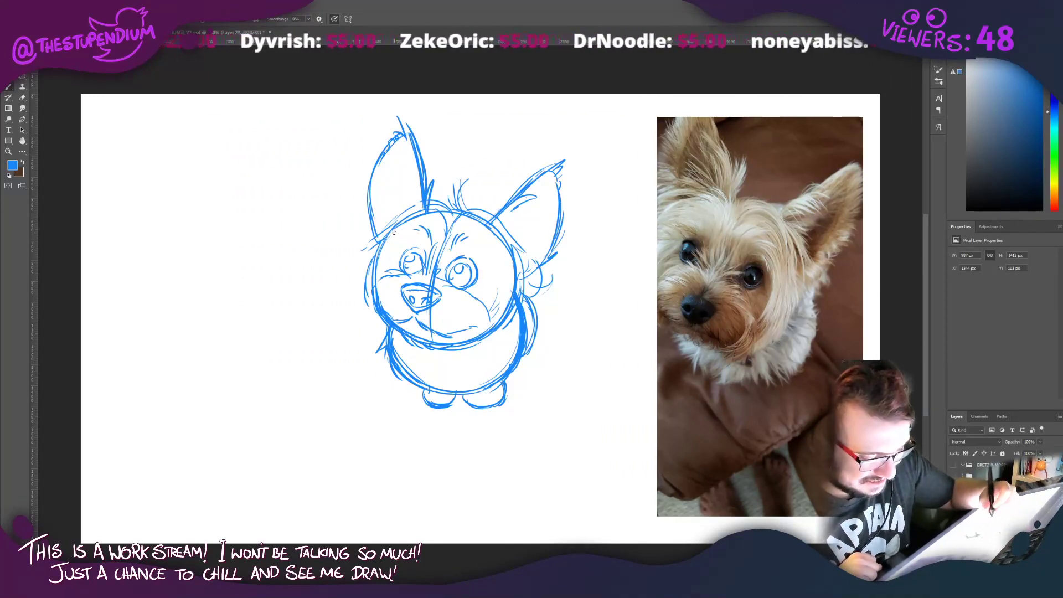
Step: Add fur strokes along the lower muzzle and draw a rounded collar tag hanging below the chin
drag(487, 331, 474, 325)
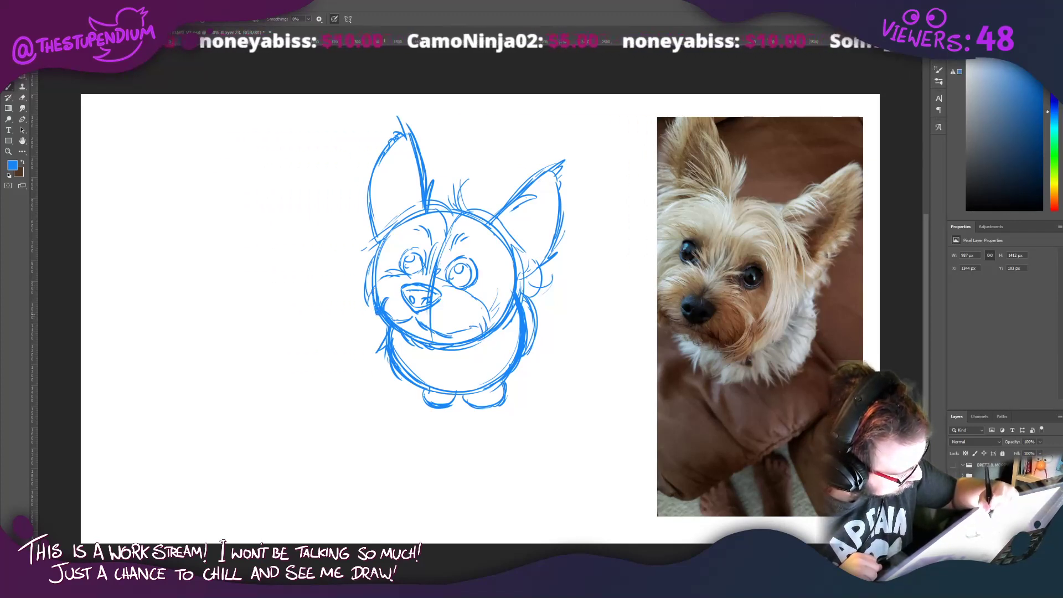
drag(483, 322, 468, 336)
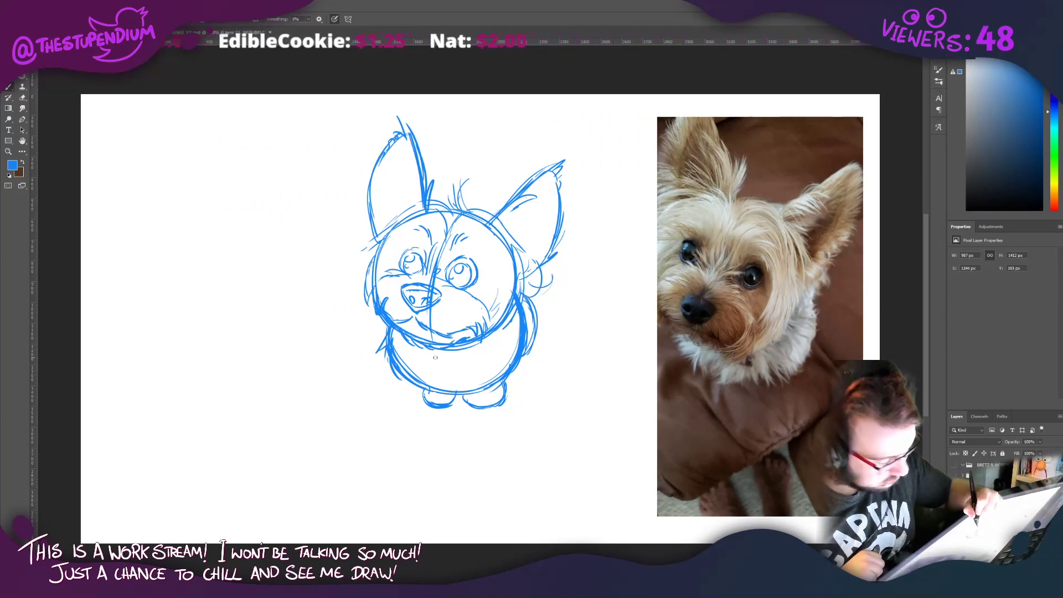
mouse_move(435, 357)
mouse_down()
mouse_move(449, 366)
mouse_move(430, 362)
mouse_move(454, 349)
mouse_up()
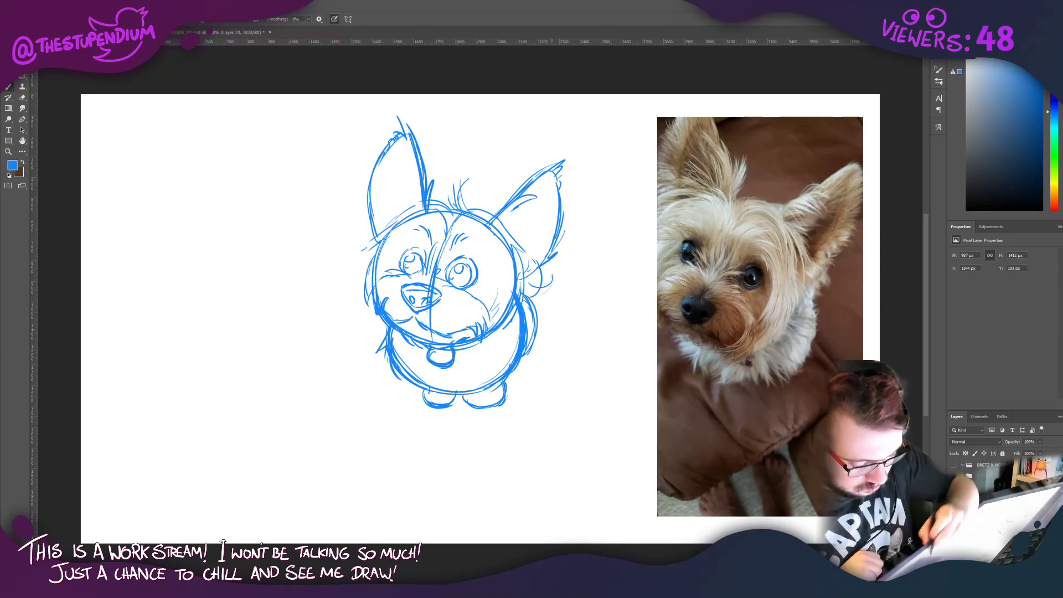
drag(745, 360, 741, 352)
key(ctrl+z)
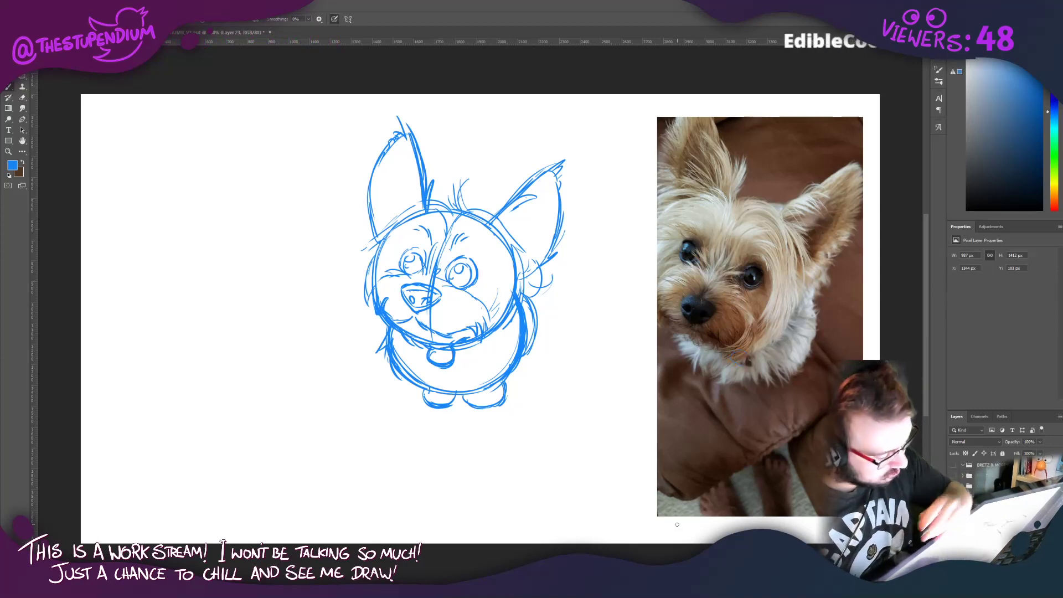
Step: Strengthen the fur at the lower left of the body and draw short accent lines radiating outward around the body and paws
drag(405, 360, 440, 409)
drag(541, 375, 512, 383)
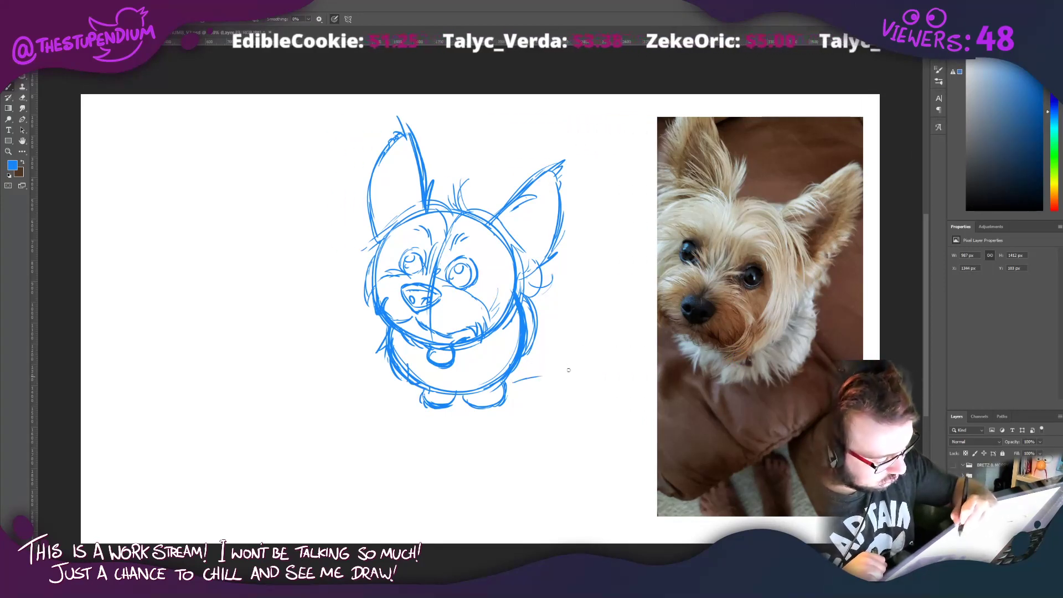
drag(552, 351, 537, 357)
drag(419, 410, 401, 433)
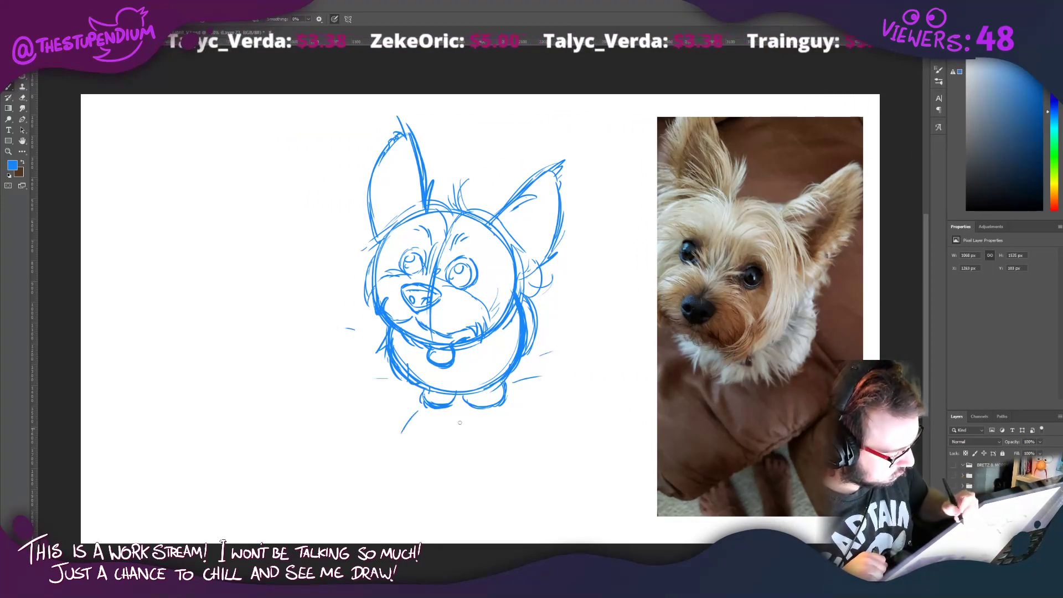
drag(500, 410, 513, 435)
drag(561, 333, 561, 331)
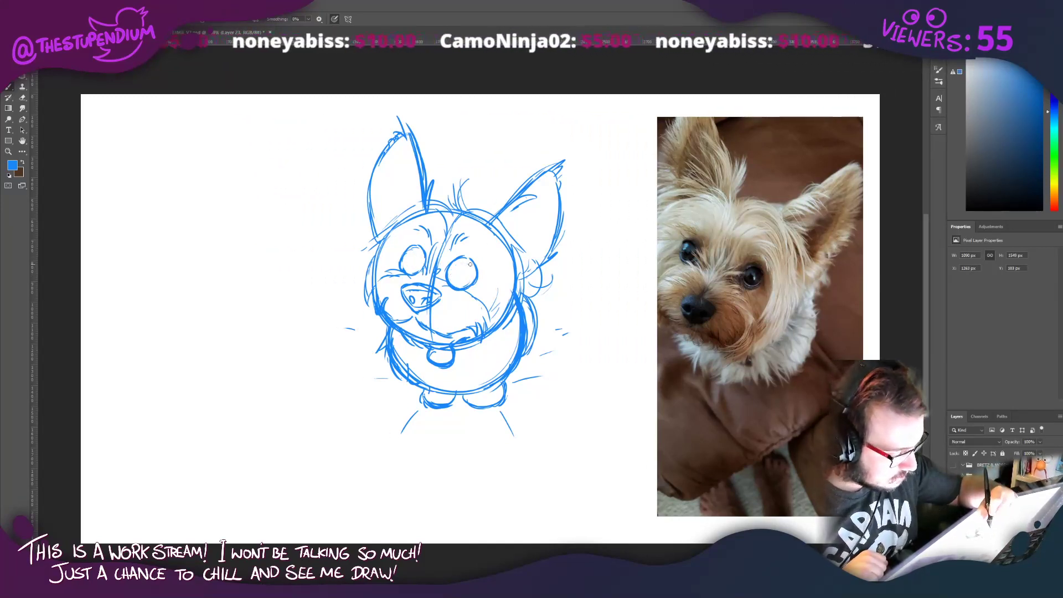
Step: Redraw both eyes with hatched dark pupils and highlights, and add tufts of fur inside both ears
mouse_move(465, 258)
mouse_down()
mouse_move(468, 282)
mouse_move(458, 262)
mouse_move(454, 281)
mouse_move(406, 268)
mouse_move(460, 273)
mouse_move(417, 249)
mouse_move(416, 268)
mouse_move(466, 267)
mouse_move(454, 269)
mouse_up()
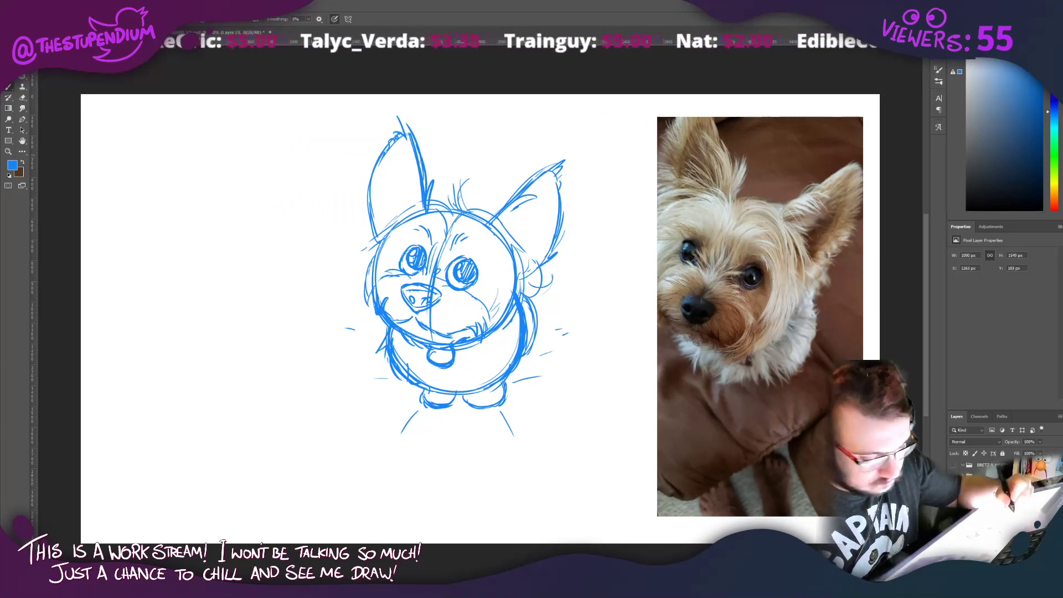
mouse_move(411, 160)
mouse_down()
mouse_move(411, 200)
mouse_move(398, 207)
mouse_up()
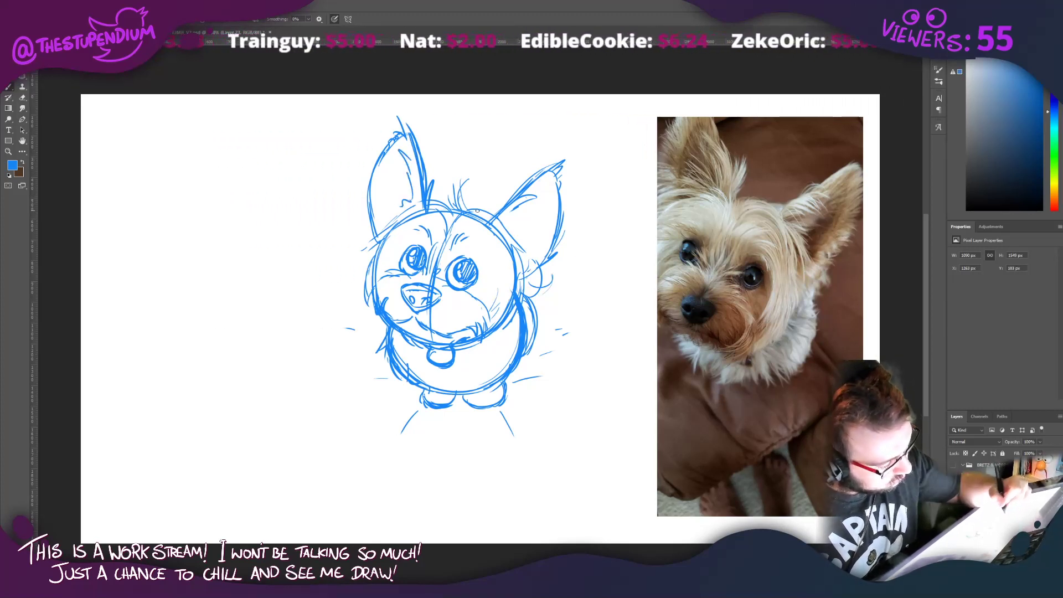
drag(527, 210, 513, 241)
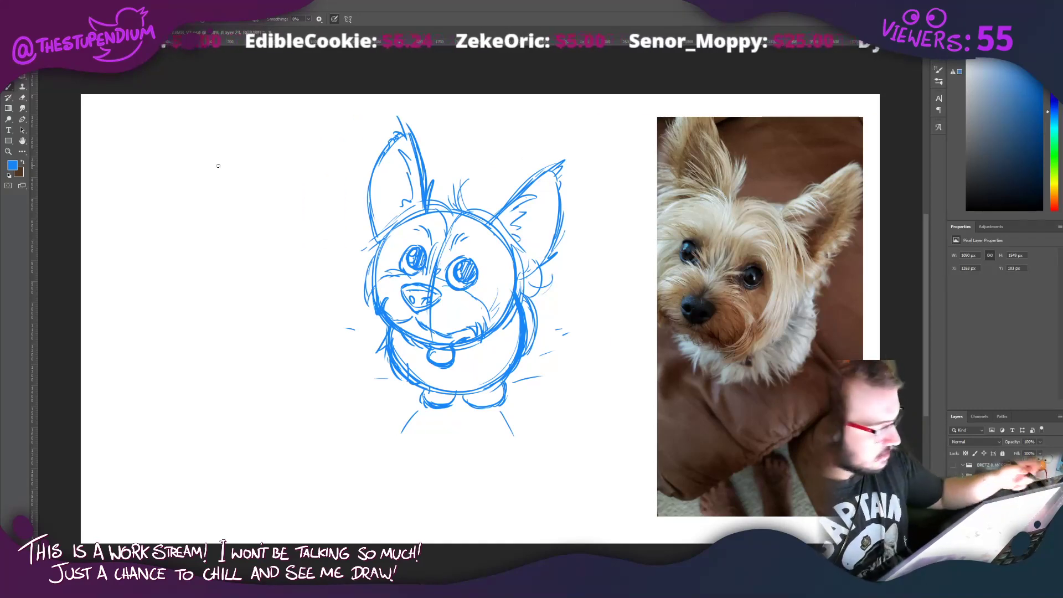
drag(375, 296, 380, 318)
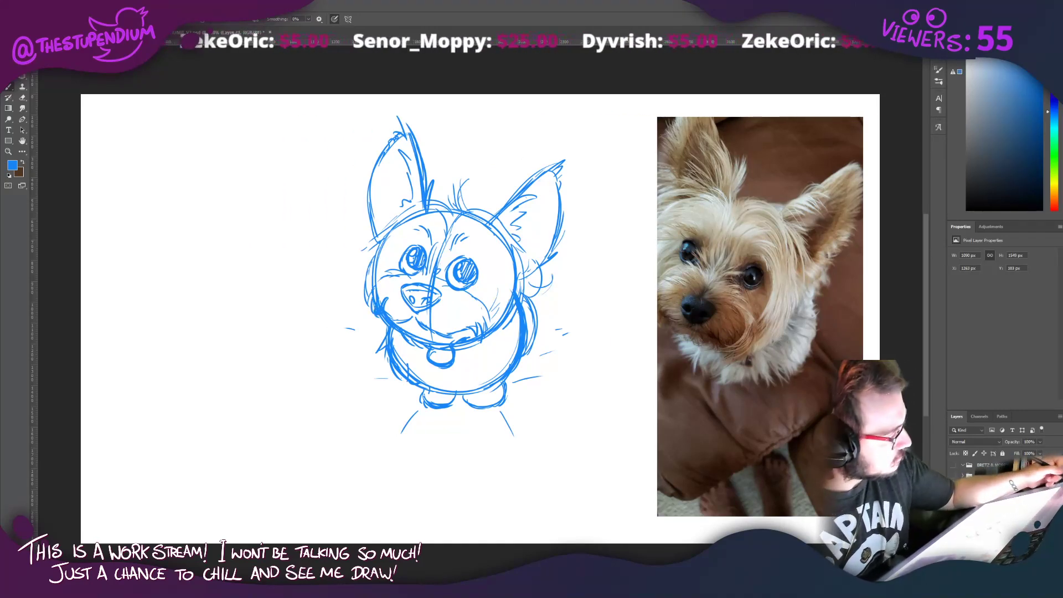
Step: Enlarge the dog sketch proportionally to about the height of the photo and shift it slightly left
key(v)
drag(627, 515, 628, 520)
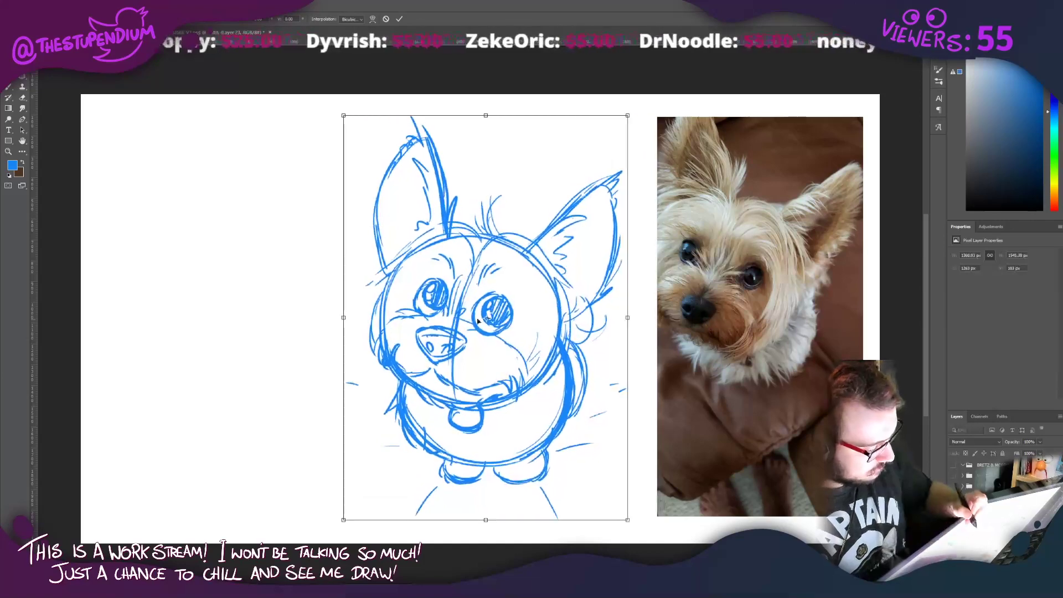
drag(475, 314, 463, 316)
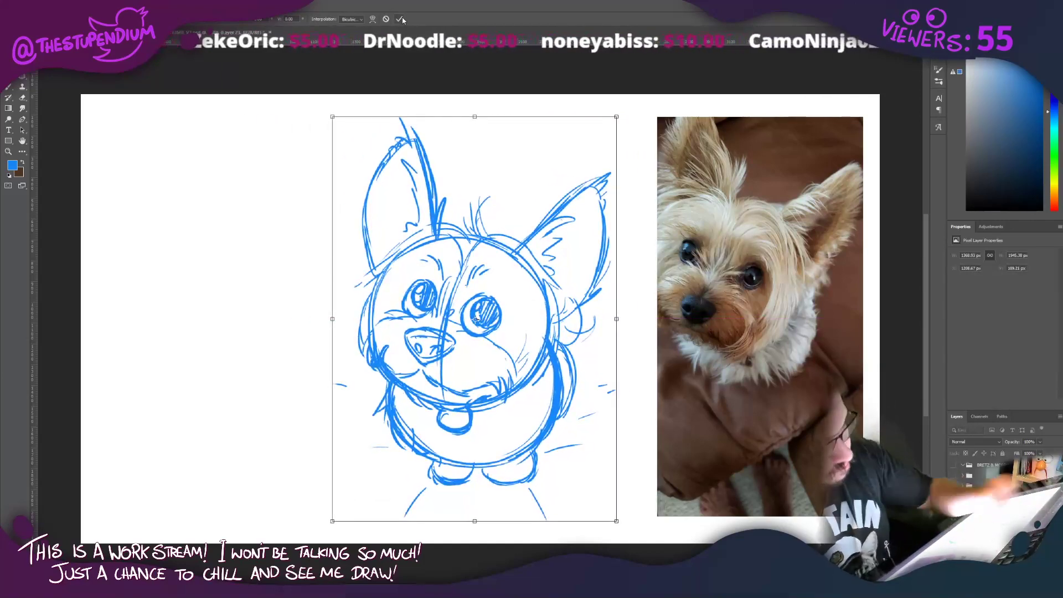
click(400, 19)
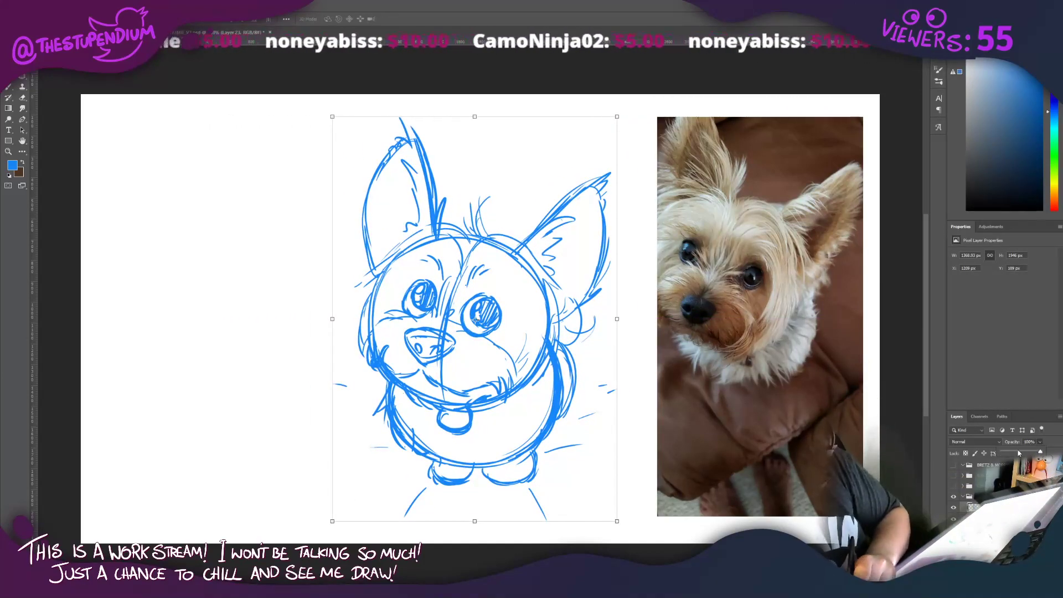
Step: Lower the sketch layer's opacity until the lines are pale blue, and add a new empty layer for inking
drag(1040, 452, 1017, 452)
click(1030, 592)
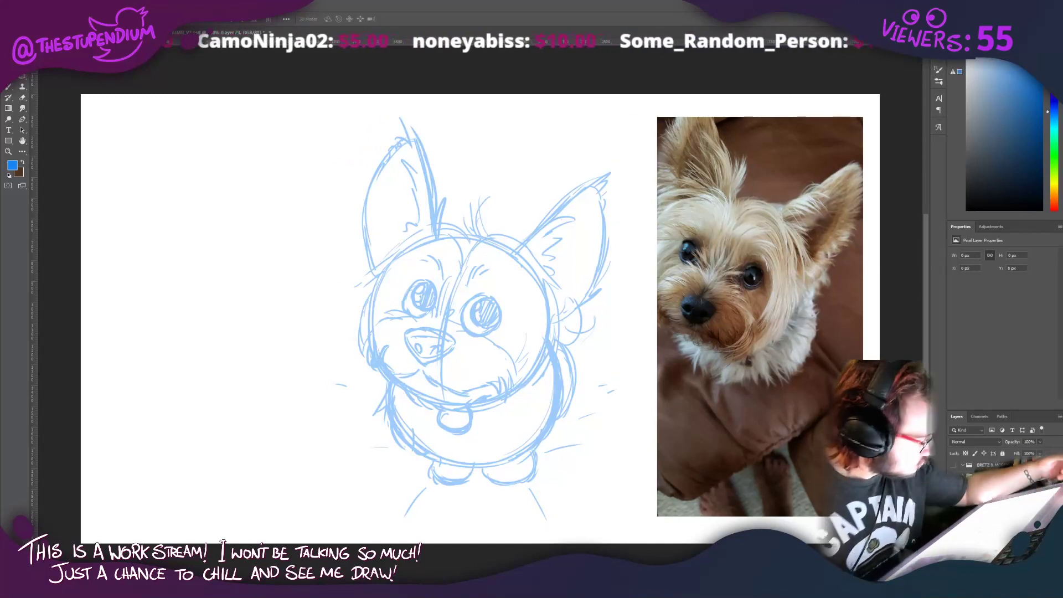
Step: Swap the foreground and background colours, set the foreground colour to black and switch to the Brush tool
click(22, 162)
click(12, 164)
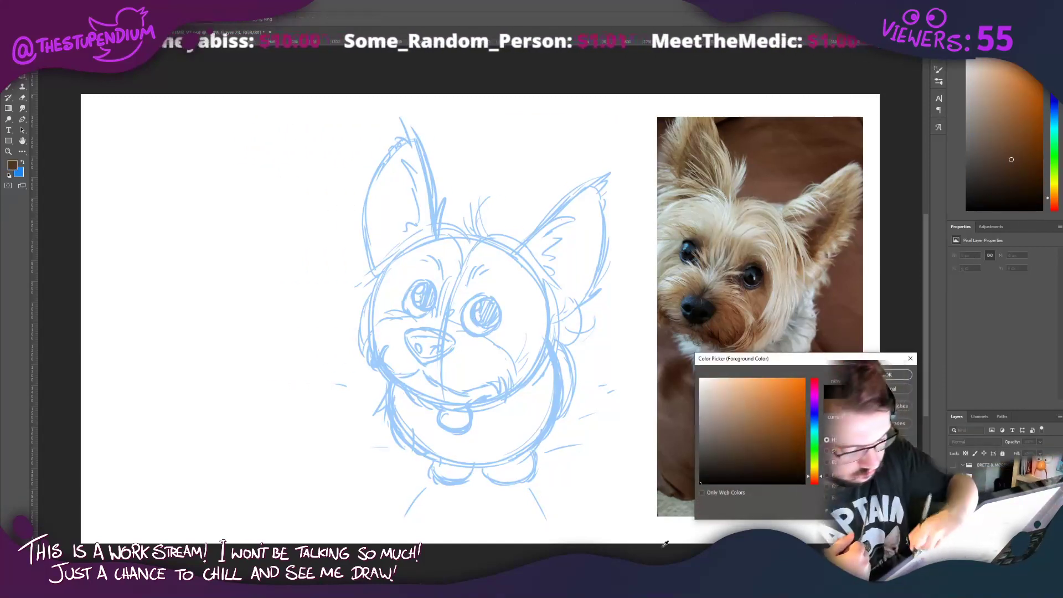
click(700, 483)
click(889, 375)
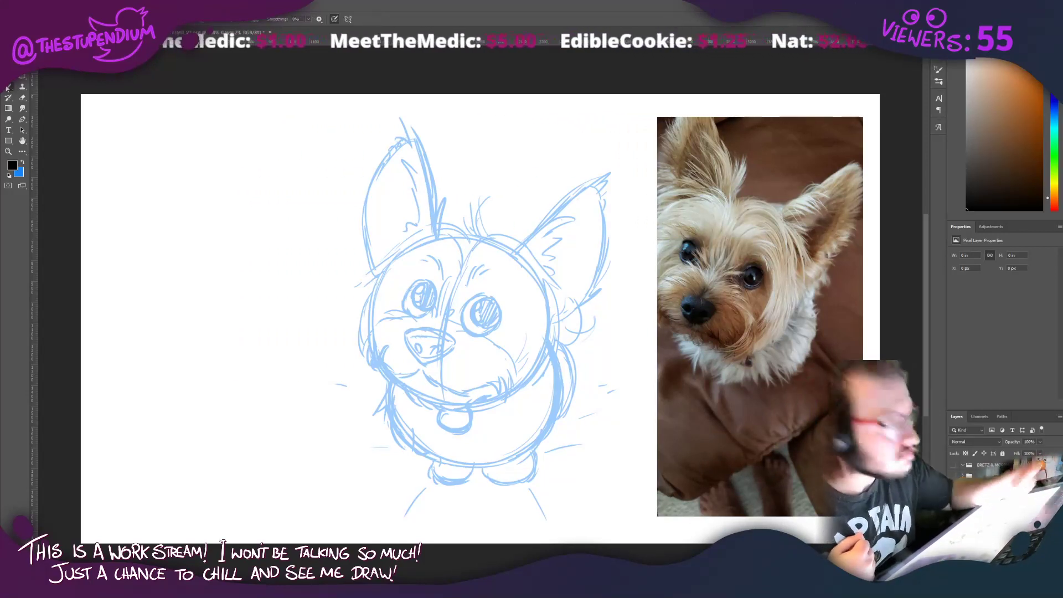
key(b)
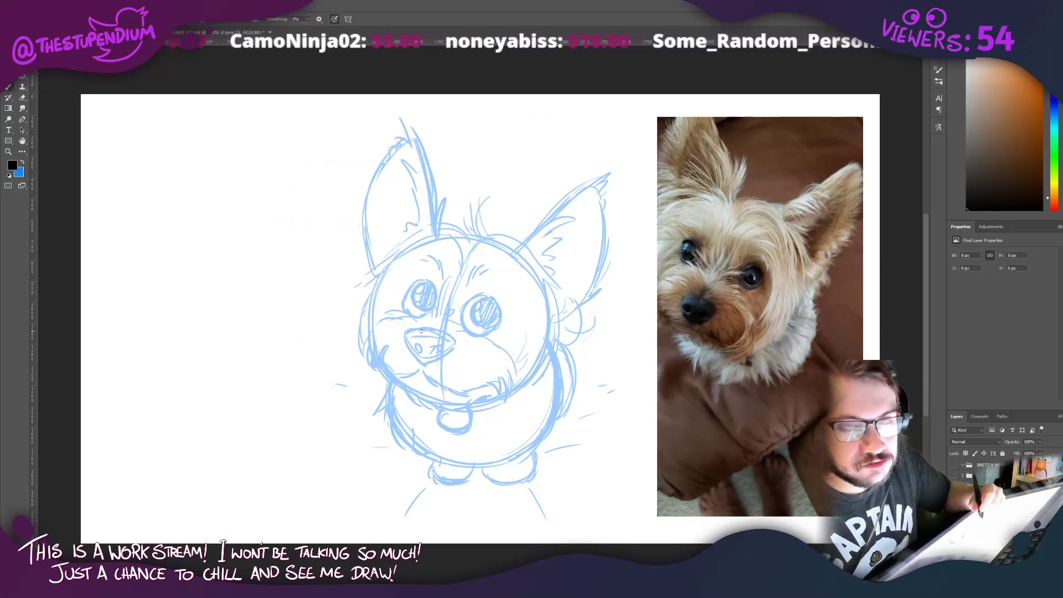
Step: Ink the nose in black with a thick rounded outline, two curved nostrils and small fur ticks along its upper edge
mouse_move(415, 326)
mouse_down()
mouse_move(424, 363)
mouse_move(443, 357)
mouse_move(408, 332)
mouse_move(413, 354)
mouse_up()
key(ctrl+z)
key(ctrl+z)
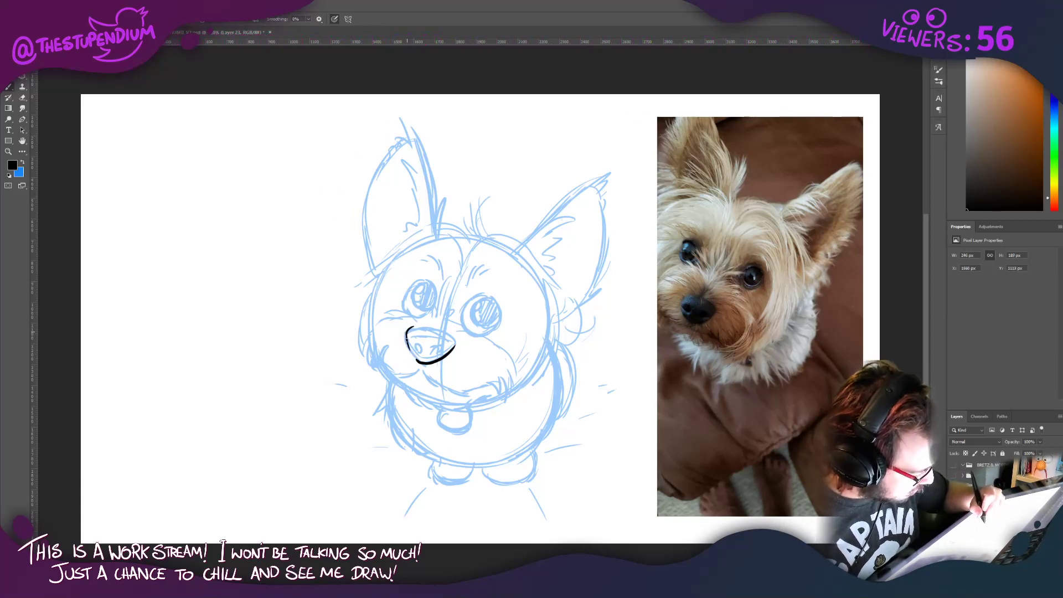
drag(407, 337, 416, 363)
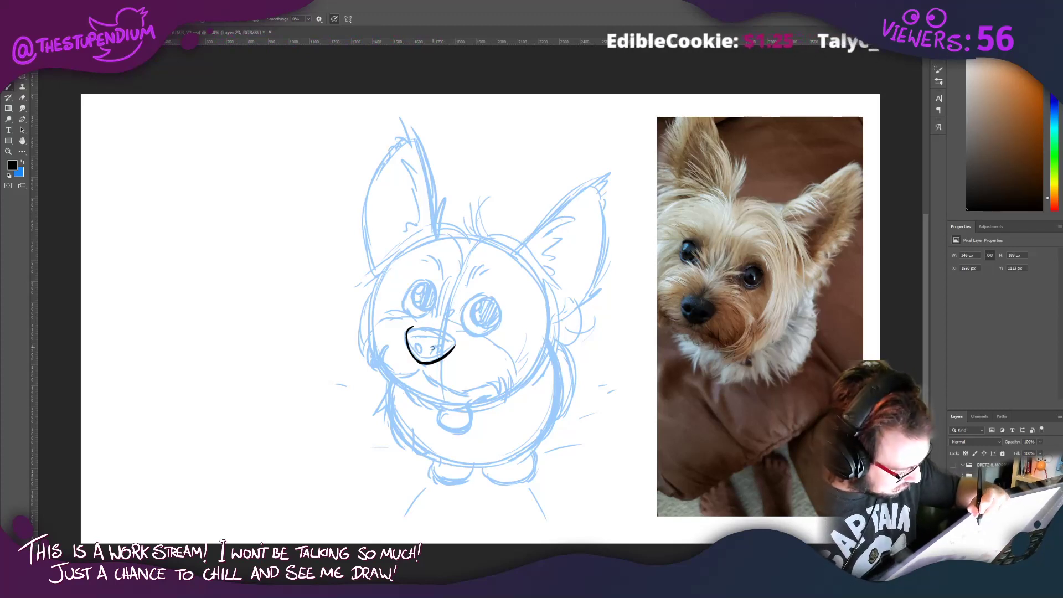
mouse_move(432, 354)
mouse_down()
mouse_move(442, 343)
mouse_move(416, 343)
mouse_up()
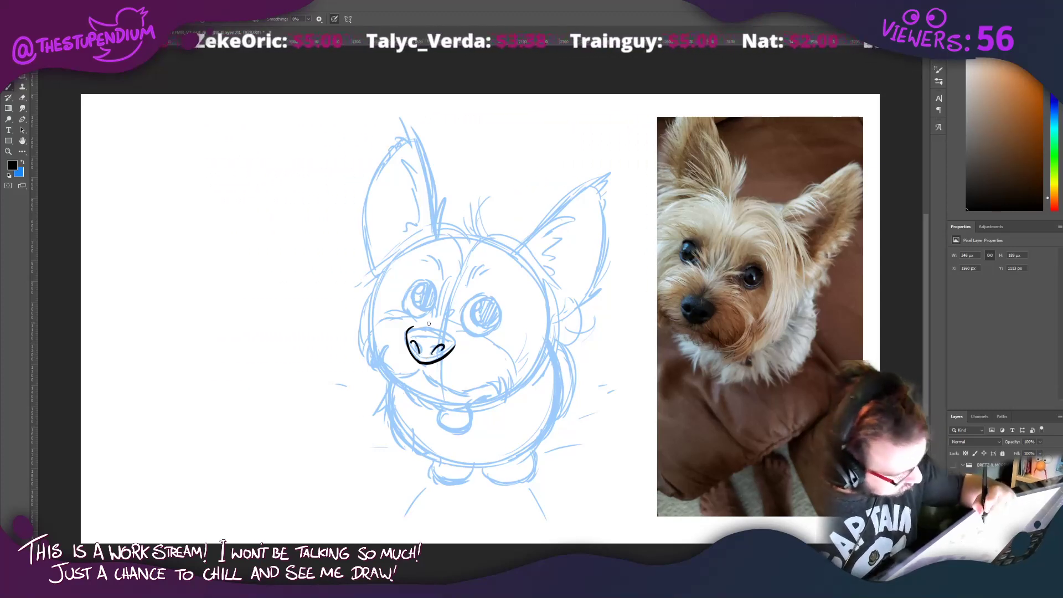
mouse_move(413, 328)
mouse_down()
mouse_move(443, 326)
mouse_move(455, 347)
mouse_up()
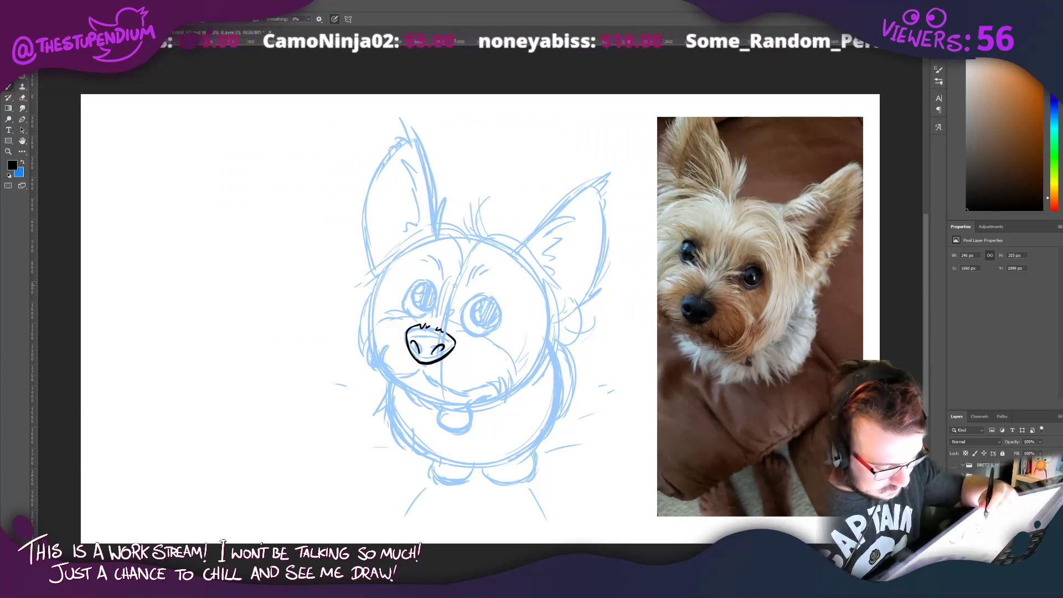
Step: Ink the dog's right-hand eye as a thick black oval, redoing the outline as needed, and outline the highlights inside it
mouse_move(481, 292)
mouse_down()
mouse_move(469, 336)
mouse_move(501, 324)
mouse_move(500, 302)
mouse_move(474, 294)
mouse_move(494, 299)
mouse_move(499, 334)
mouse_move(482, 294)
mouse_move(496, 298)
mouse_move(490, 338)
mouse_up()
key(ctrl+z)
key(ctrl+z)
key(ctrl+z)
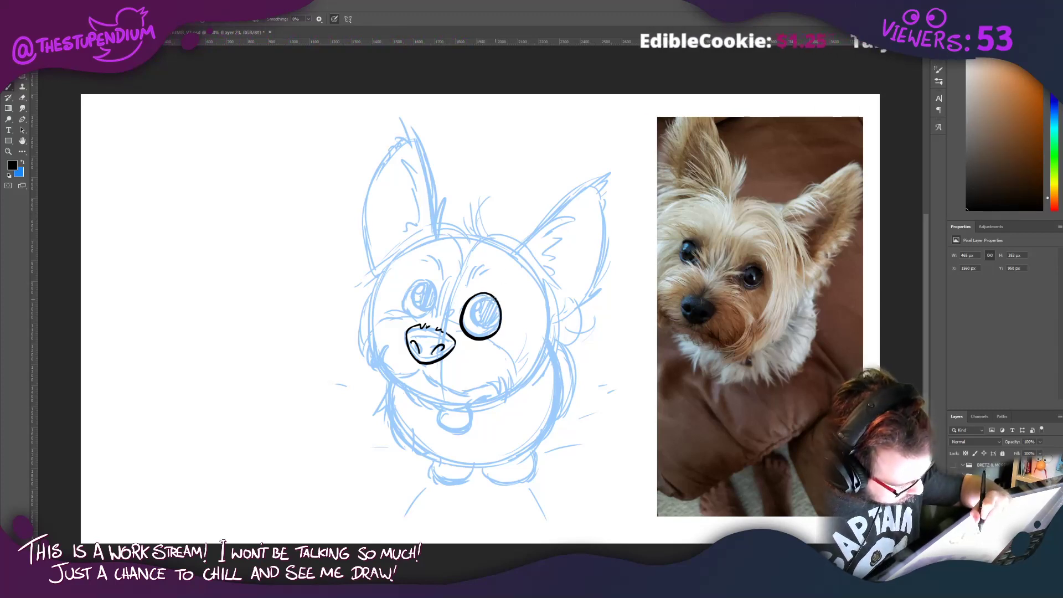
mouse_move(476, 299)
mouse_down()
mouse_move(471, 320)
mouse_move(482, 331)
mouse_move(500, 321)
mouse_move(476, 318)
mouse_up()
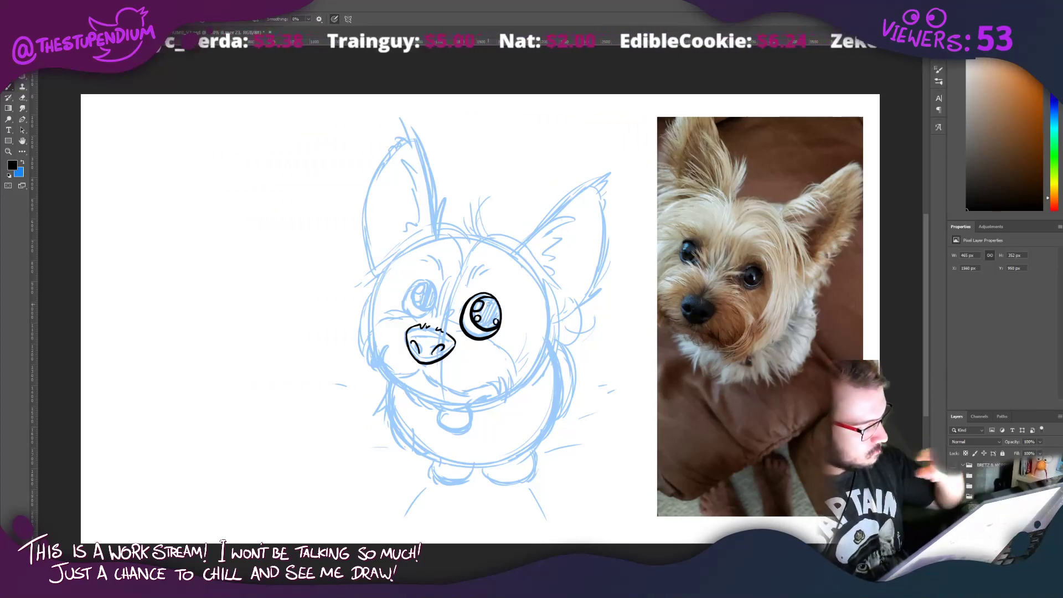
Step: Fill the right-hand eye solid black around its highlights and ink the left-hand eye's outline with fur ticks at its inner corner
mouse_move(497, 315)
mouse_down()
mouse_move(483, 327)
mouse_move(473, 313)
mouse_move(483, 298)
mouse_move(496, 308)
mouse_move(486, 298)
mouse_up()
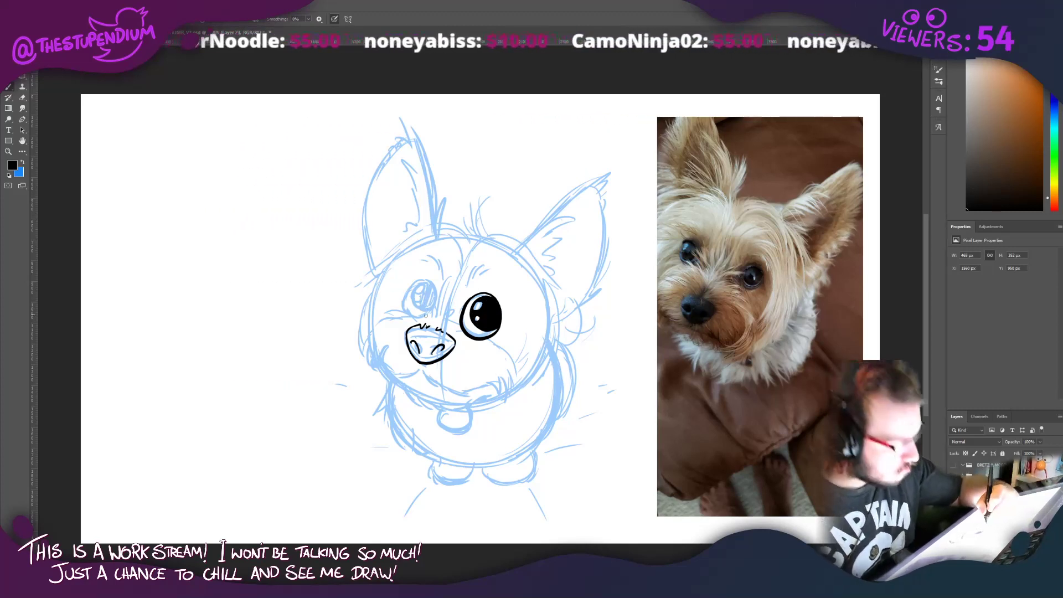
mouse_move(438, 315)
mouse_down()
mouse_move(430, 302)
mouse_move(440, 289)
mouse_move(454, 318)
mouse_up()
mouse_move(461, 319)
mouse_down()
mouse_move(453, 325)
mouse_move(421, 276)
mouse_move(399, 311)
mouse_up()
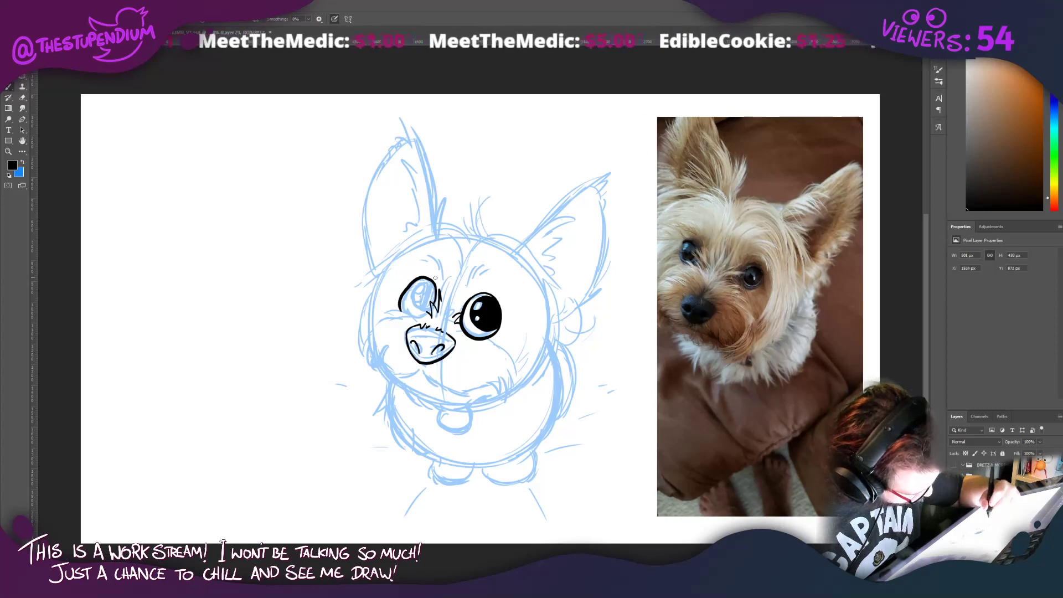
mouse_move(418, 276)
mouse_down()
mouse_move(401, 295)
mouse_move(408, 308)
mouse_move(381, 313)
mouse_move(421, 326)
mouse_move(430, 313)
mouse_up()
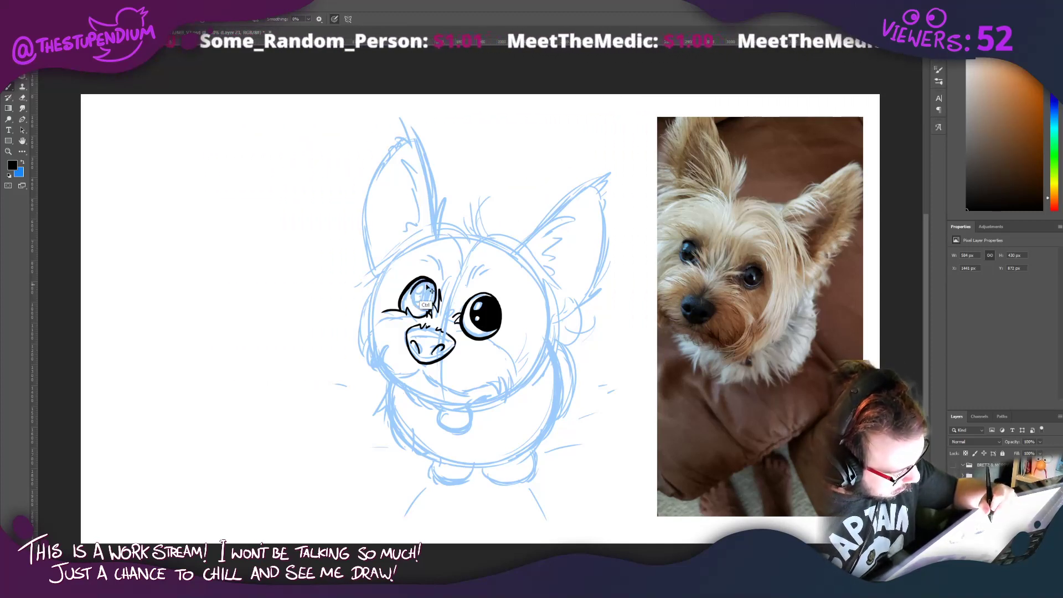
Step: Ink the left-hand eye's pupil solid black with white highlights and add fur ticks at the right-hand eye's inner corner
drag(427, 283, 412, 301)
key(ctrl+z)
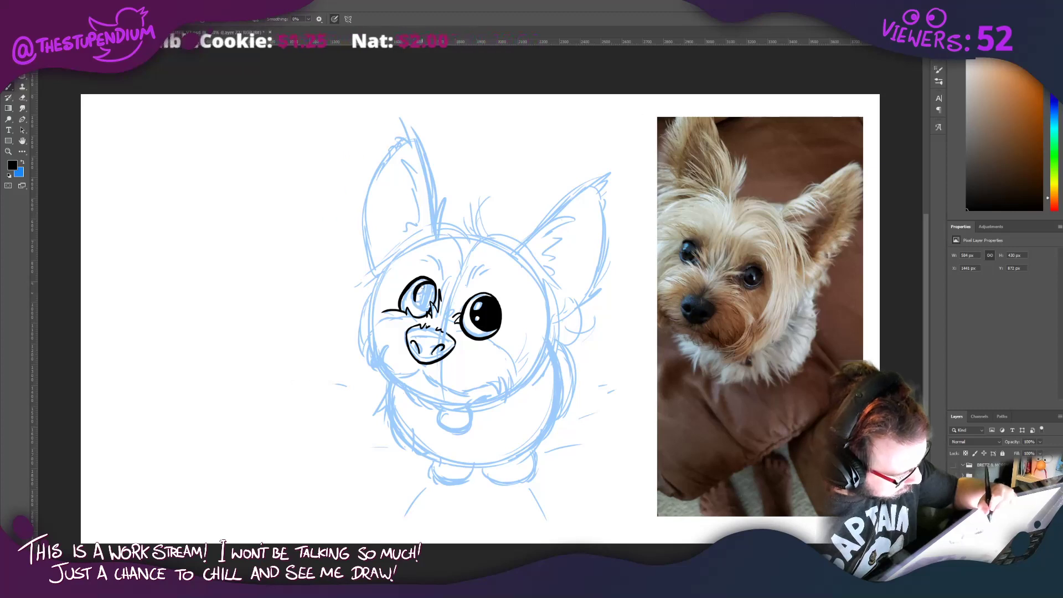
drag(420, 295, 415, 299)
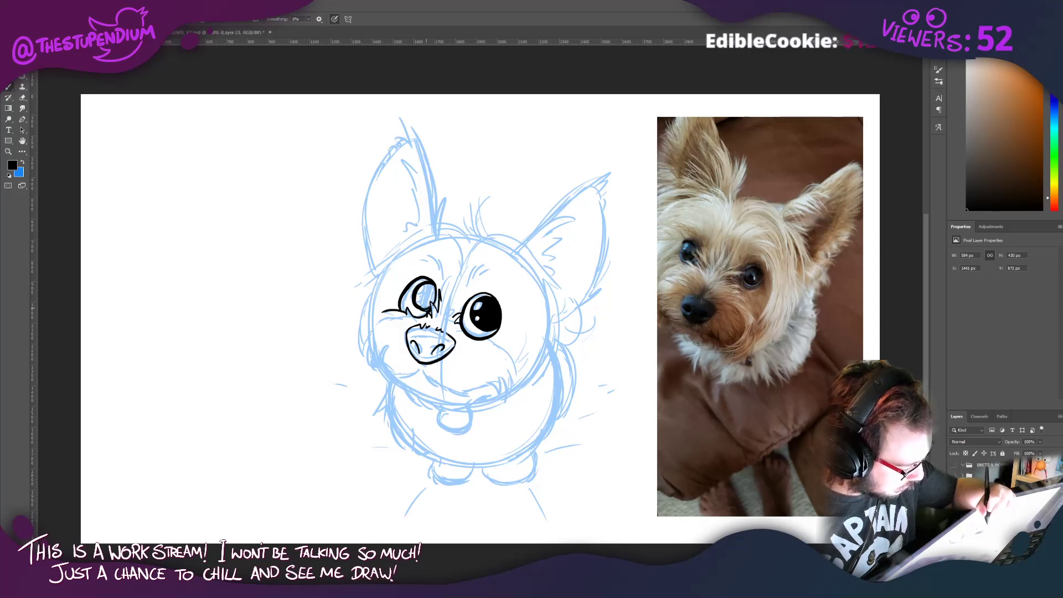
drag(427, 307, 427, 298)
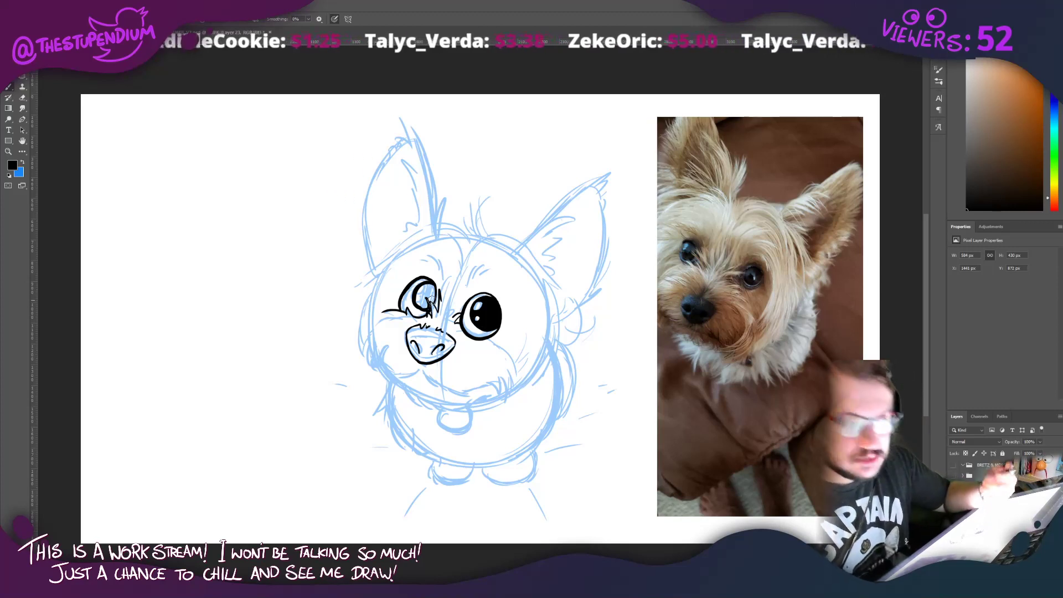
mouse_move(429, 308)
mouse_down()
mouse_move(429, 292)
mouse_move(417, 302)
mouse_up()
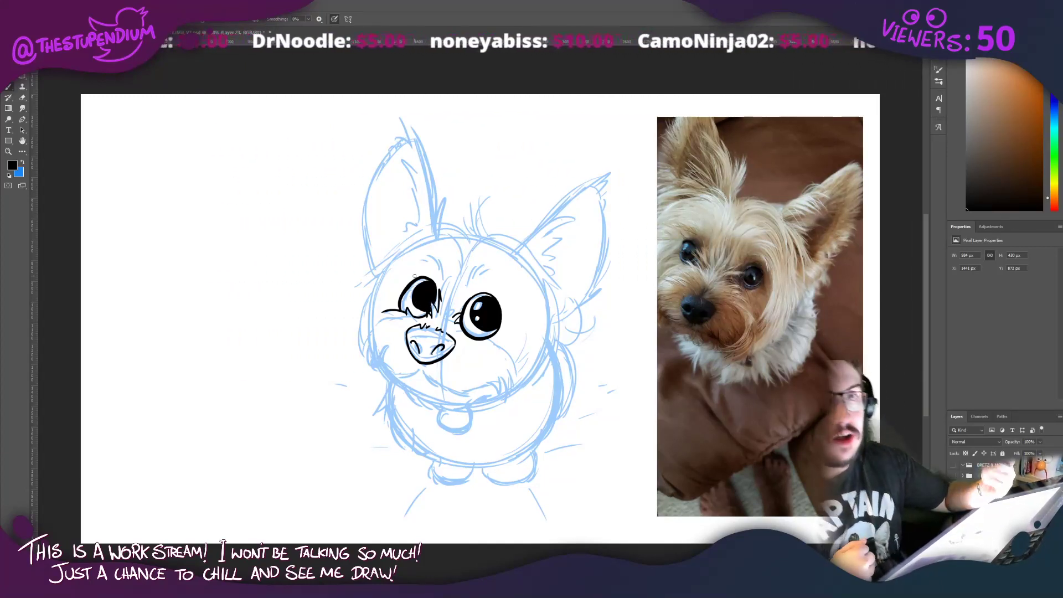
drag(414, 275, 417, 297)
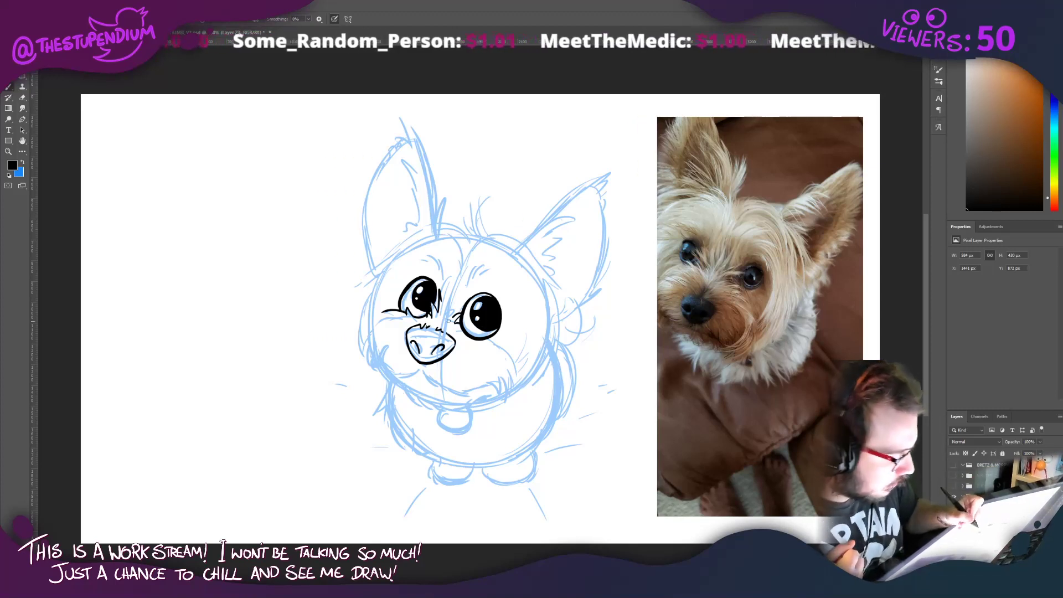
drag(463, 323, 471, 328)
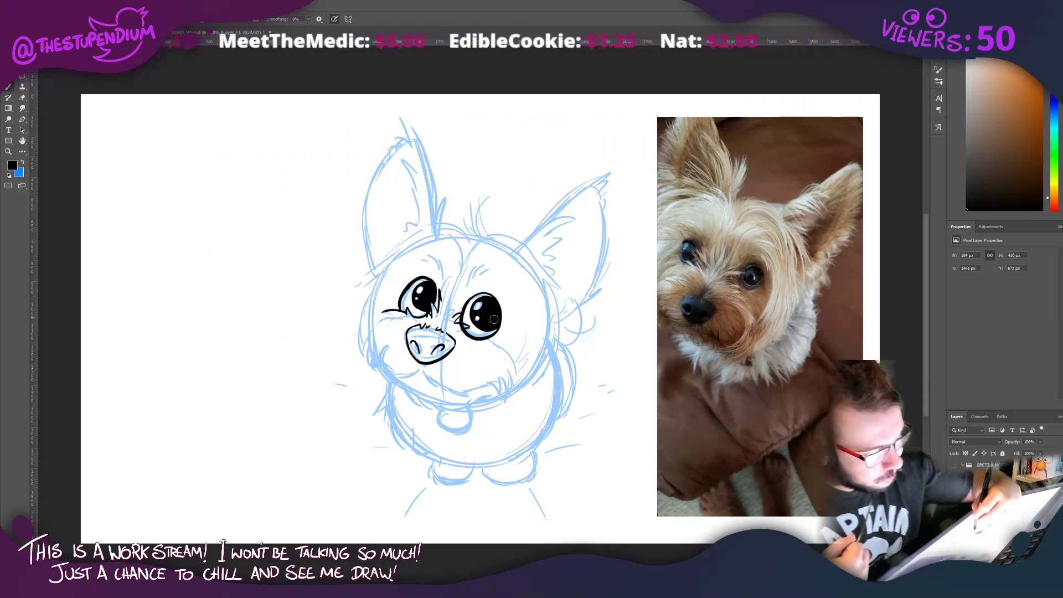
drag(455, 322, 458, 327)
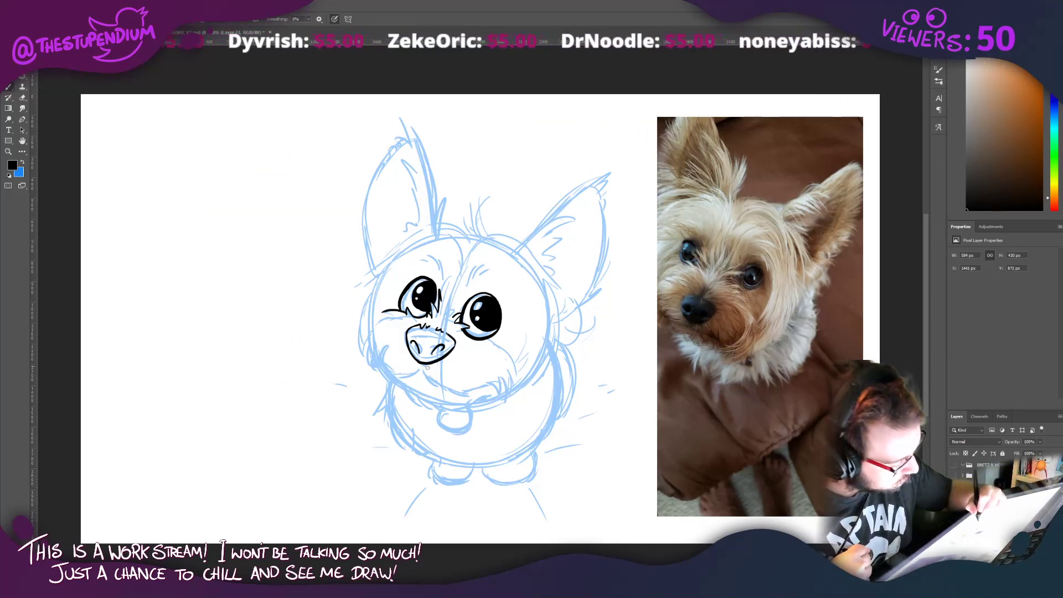
Step: Ink the curved mouth line below the nose and the shaggy right-hand muzzle fur, ending with ticks under the right-hand eye
mouse_move(420, 369)
mouse_down()
mouse_move(454, 394)
mouse_move(469, 390)
mouse_move(382, 378)
mouse_up()
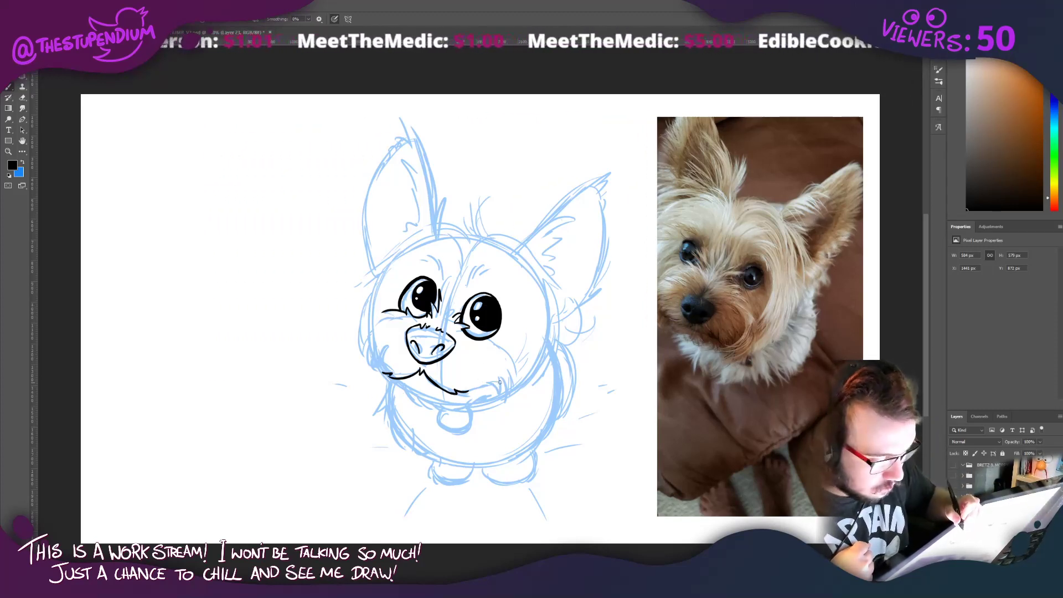
mouse_move(483, 381)
mouse_down()
mouse_move(505, 379)
mouse_move(500, 394)
mouse_move(512, 367)
mouse_up()
key(ctrl+z)
key(ctrl+z)
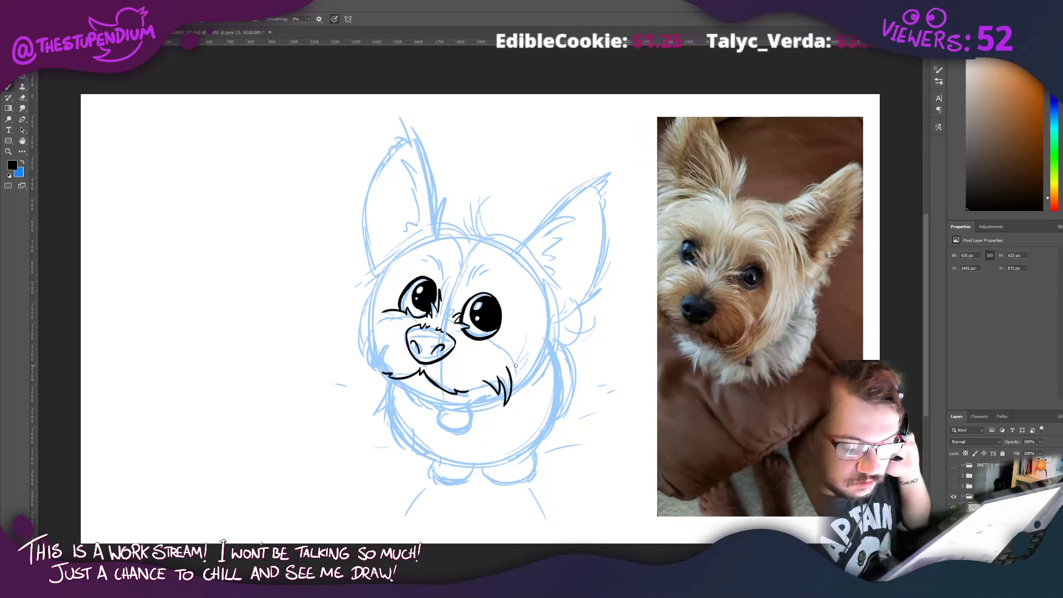
drag(509, 380, 516, 393)
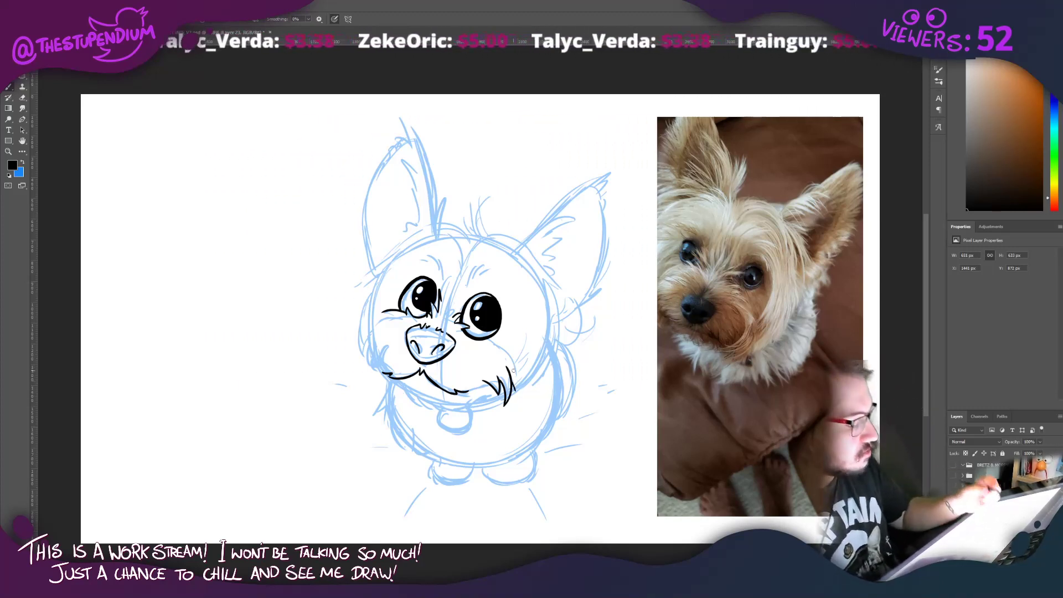
mouse_move(505, 350)
mouse_down()
mouse_move(516, 395)
mouse_move(492, 341)
mouse_up()
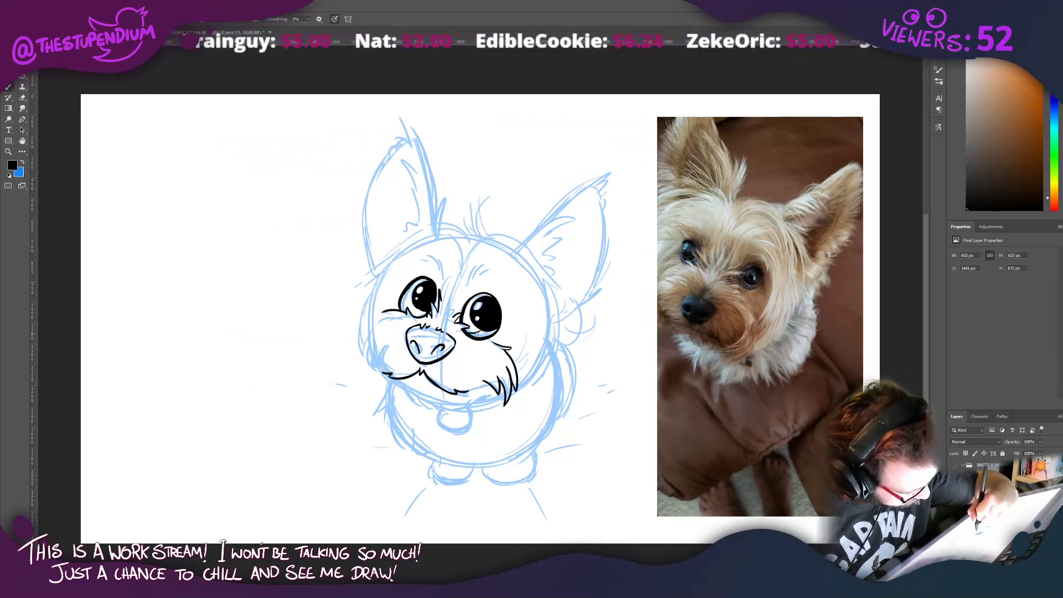
drag(479, 338, 470, 335)
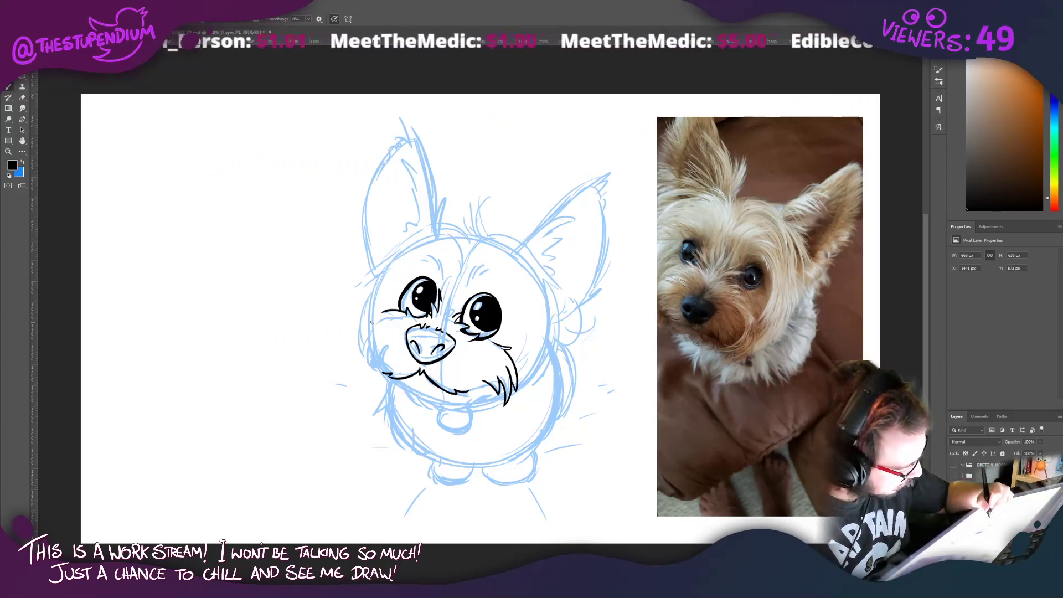
Step: Ink the left-hand side of the muzzle as a rounded curve ending in jagged cheek fur, redoing strokes as needed
mouse_move(372, 322)
mouse_down()
mouse_move(360, 364)
mouse_move(352, 348)
mouse_move(373, 344)
mouse_move(371, 372)
mouse_up()
key(ctrl+z)
key(ctrl+z)
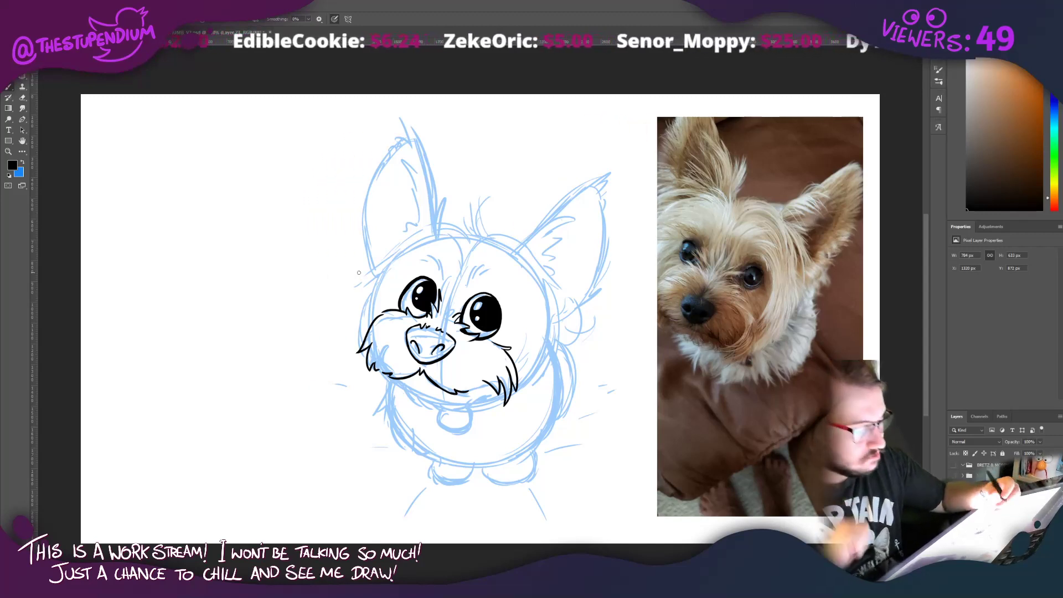
Step: Ink the head's contour with a spiky hair tuft on top, curved sides and jagged fur at the right-hand cheek
mouse_move(490, 237)
mouse_down()
mouse_move(482, 192)
mouse_move(457, 239)
mouse_up()
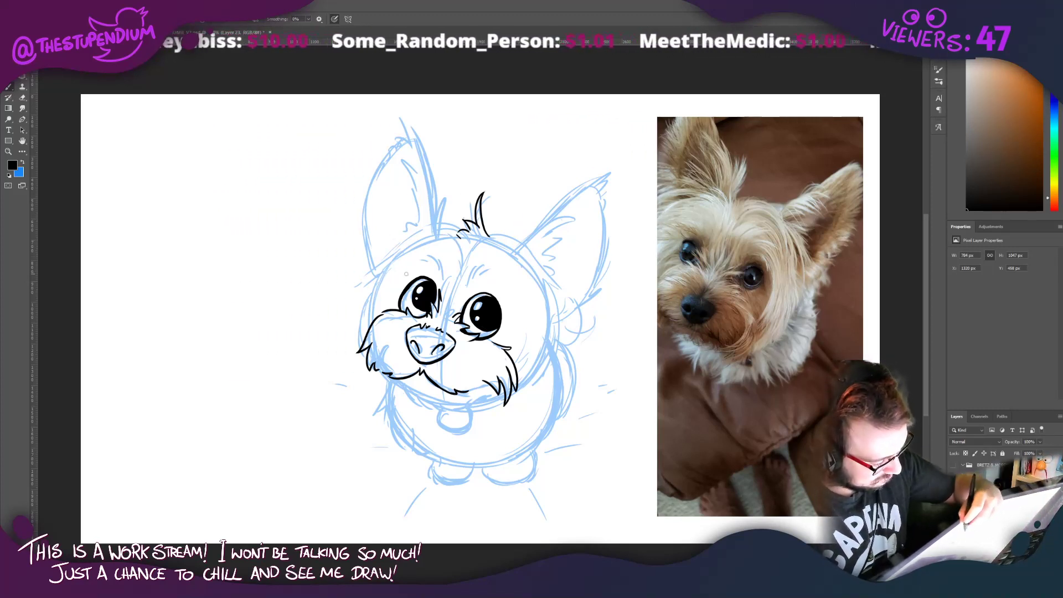
mouse_move(521, 383)
mouse_down()
mouse_move(543, 377)
mouse_move(532, 367)
mouse_move(540, 352)
mouse_up()
key(ctrl+z)
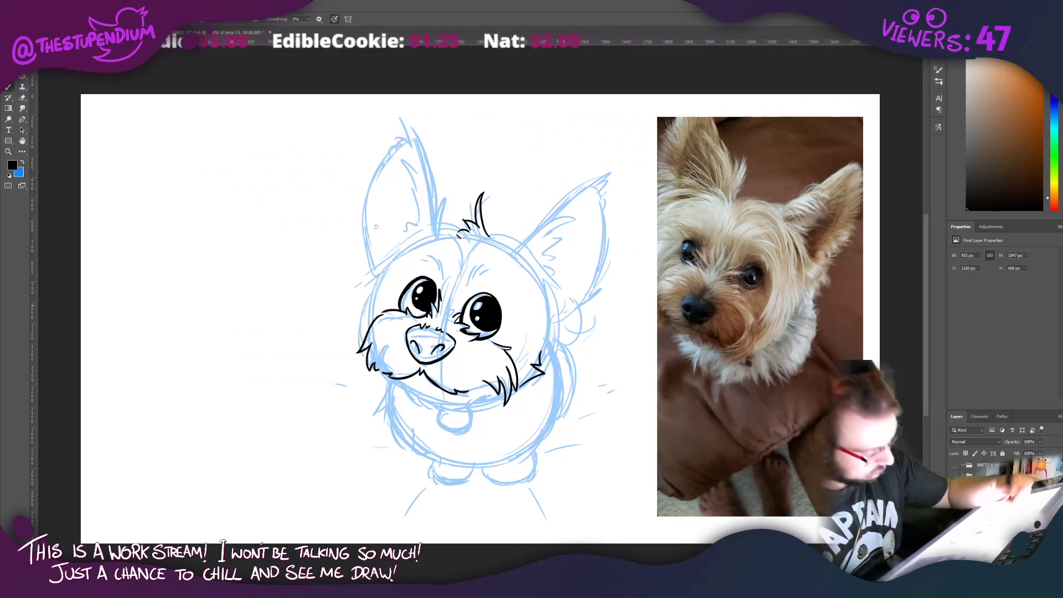
key(ctrl+z)
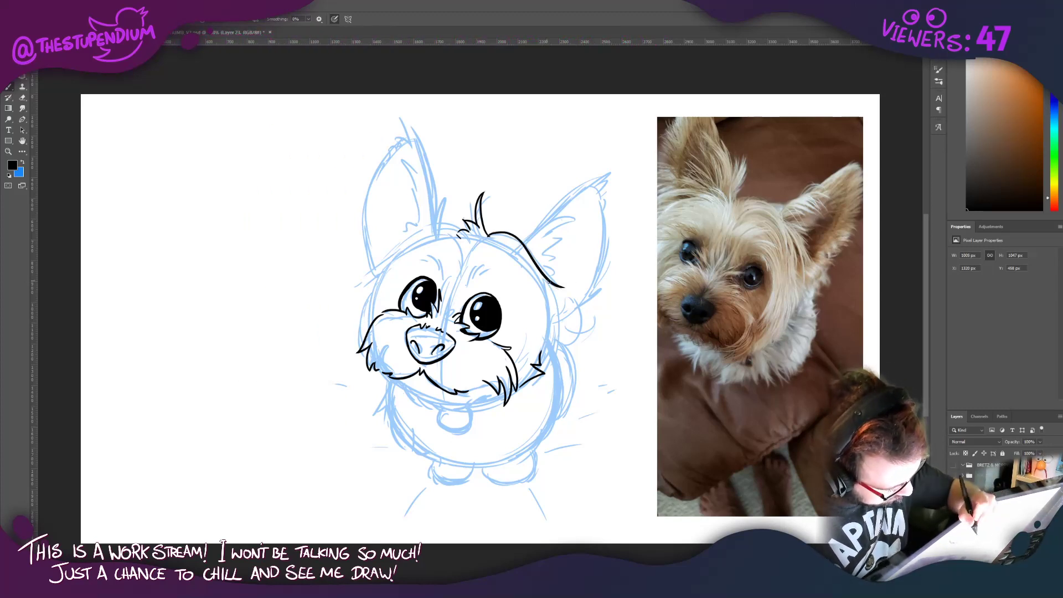
mouse_move(488, 236)
mouse_down()
mouse_move(565, 288)
mouse_move(548, 278)
mouse_move(556, 331)
mouse_up()
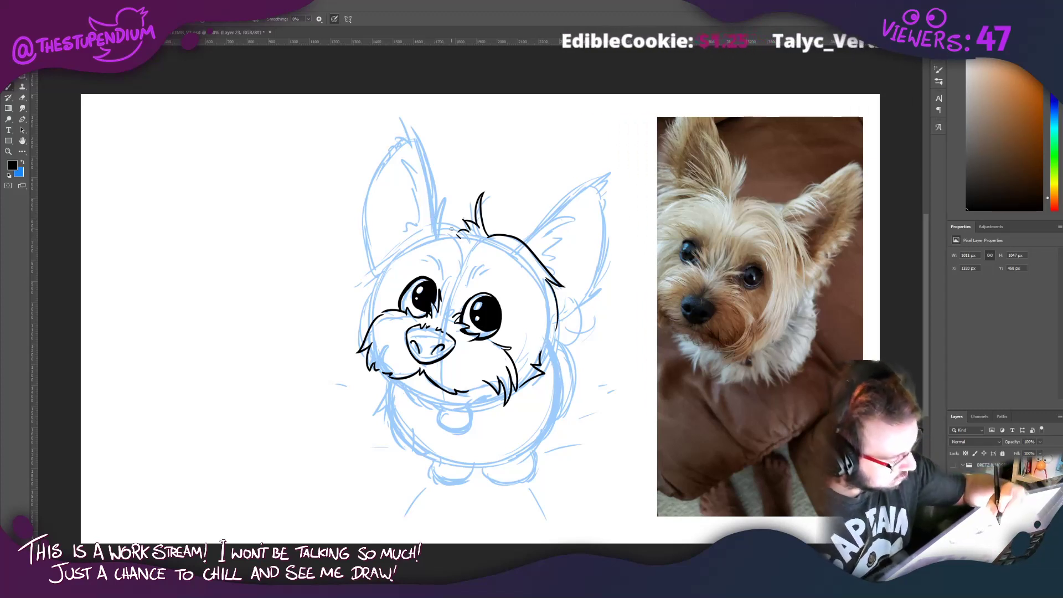
drag(457, 226, 393, 242)
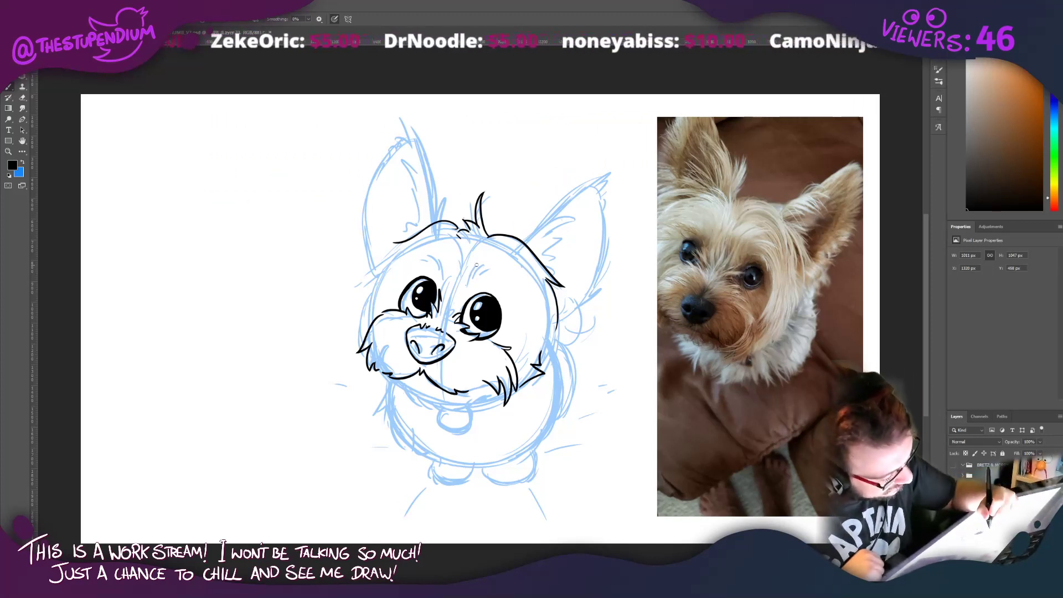
Step: Ink short brow fur ticks above both eyes and try a small fur tick at the base of the right-hand ear
mouse_move(466, 280)
mouse_down()
mouse_move(474, 264)
mouse_move(490, 270)
mouse_move(447, 262)
mouse_up()
key(ctrl+z)
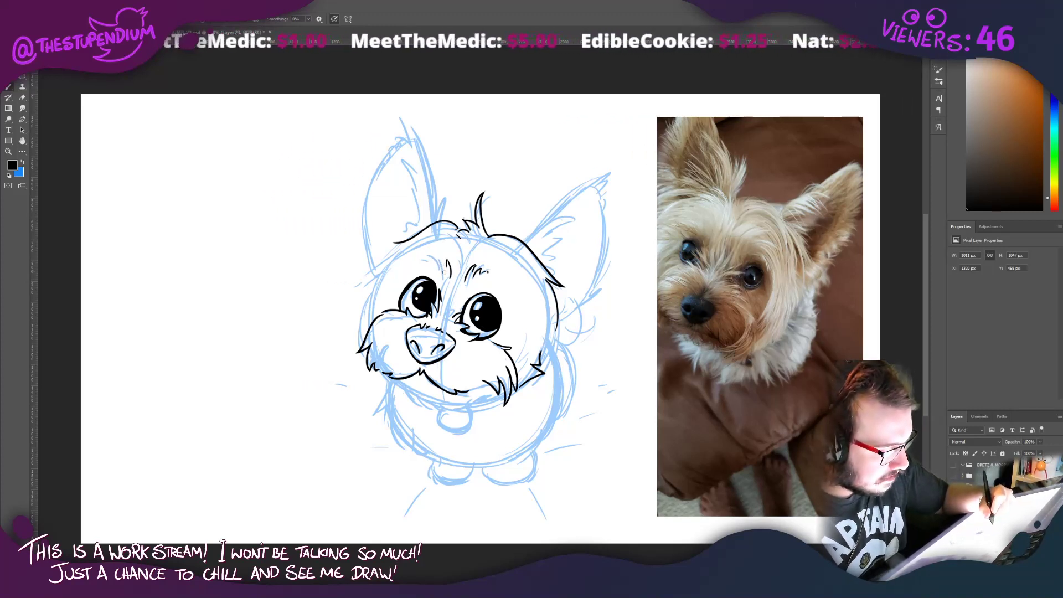
drag(441, 268, 428, 256)
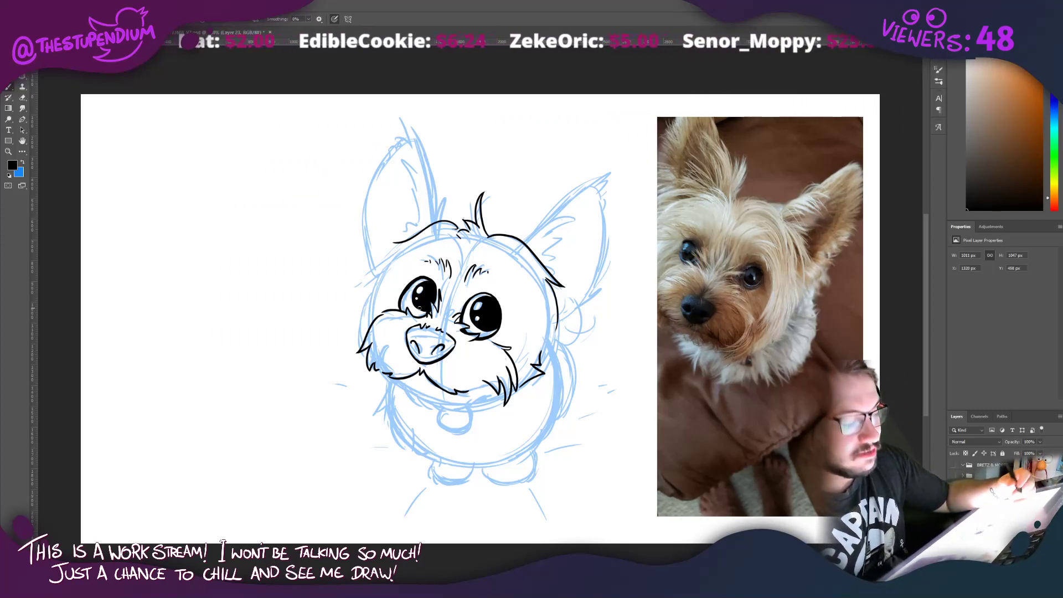
drag(522, 240, 527, 235)
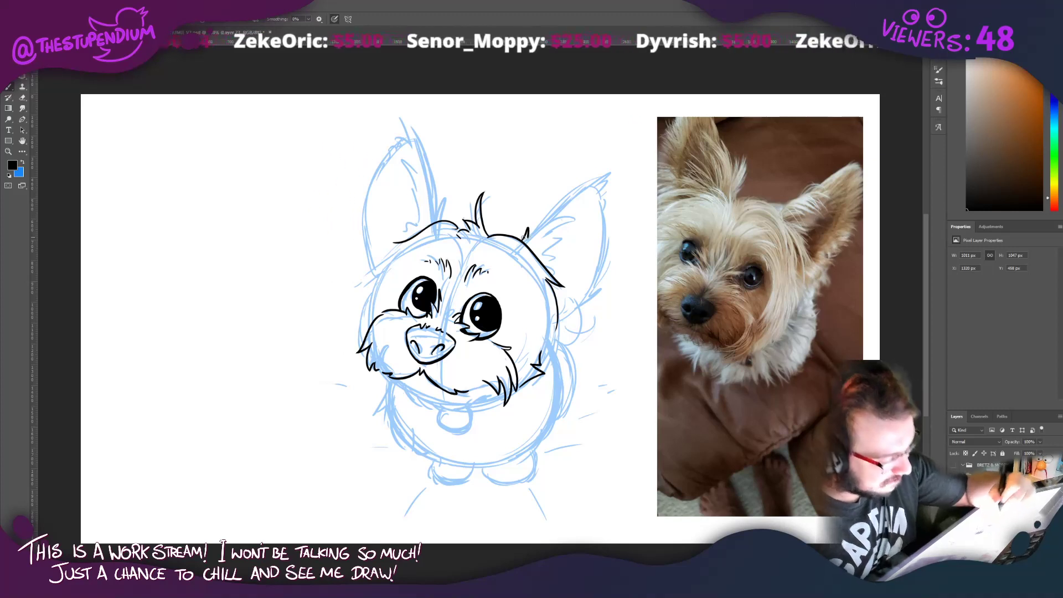
key(ctrl+z)
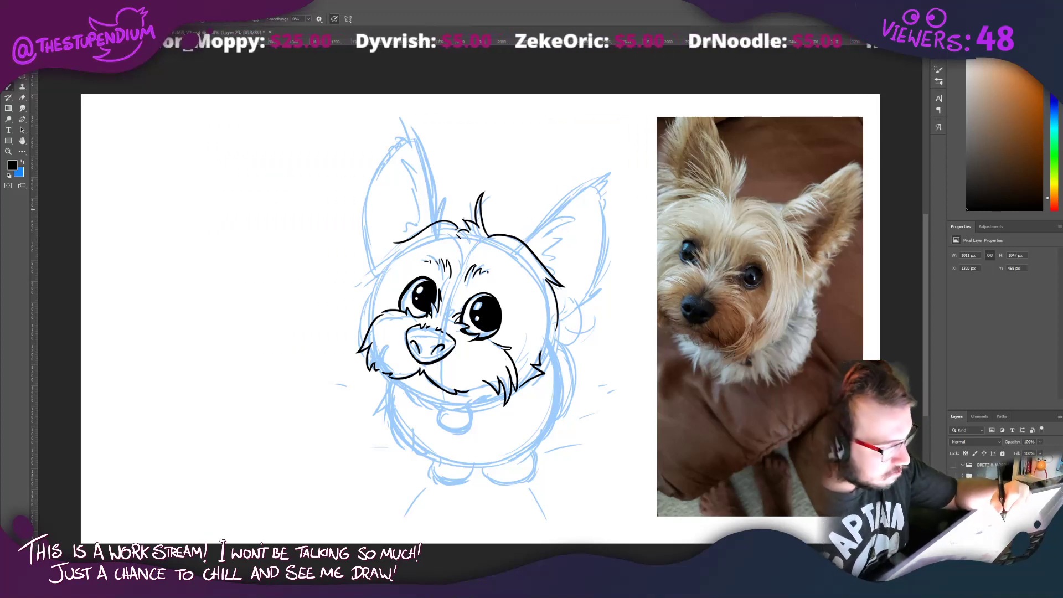
Step: Ink the left-hand ear's inner edge as a tapering curve from the fur at its base to the pointed tip, redoing the stroke until smooth
drag(447, 221, 430, 169)
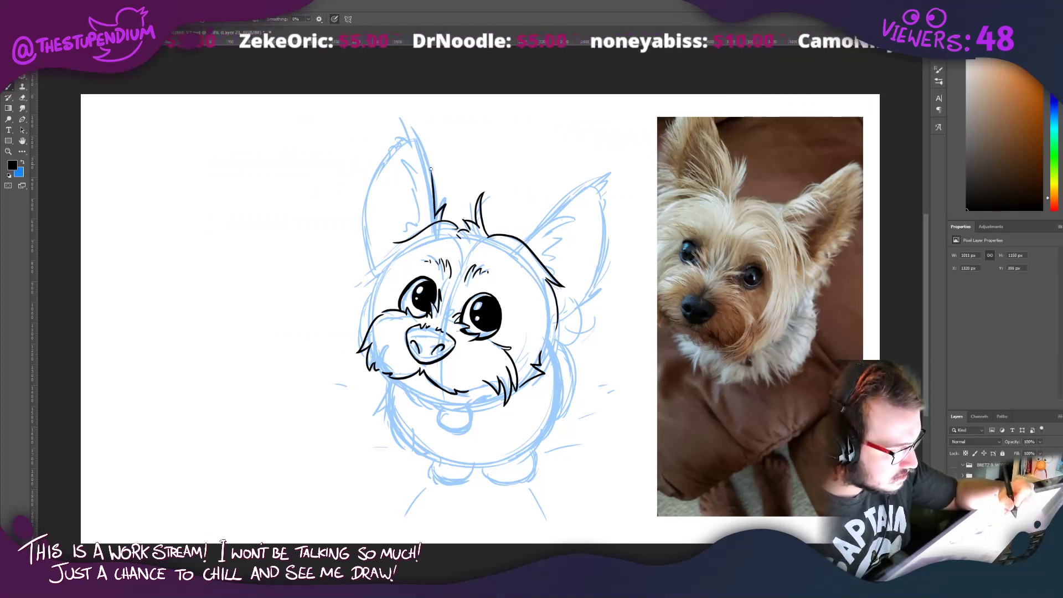
key(ctrl+z)
drag(438, 220, 431, 175)
key(ctrl+z)
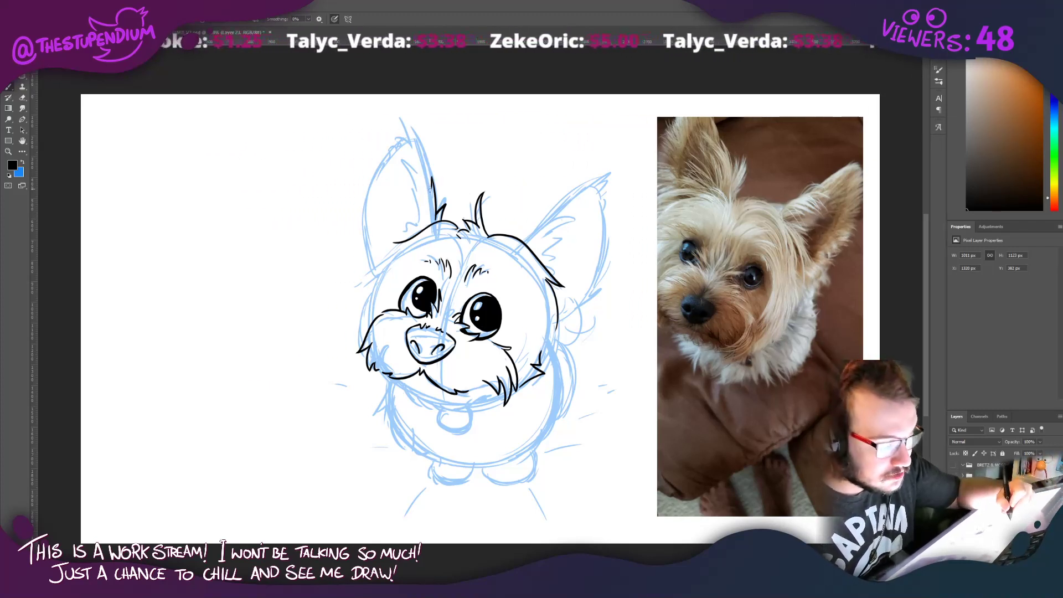
drag(431, 189, 419, 147)
key(ctrl+z)
drag(432, 195, 412, 134)
key(ctrl+z)
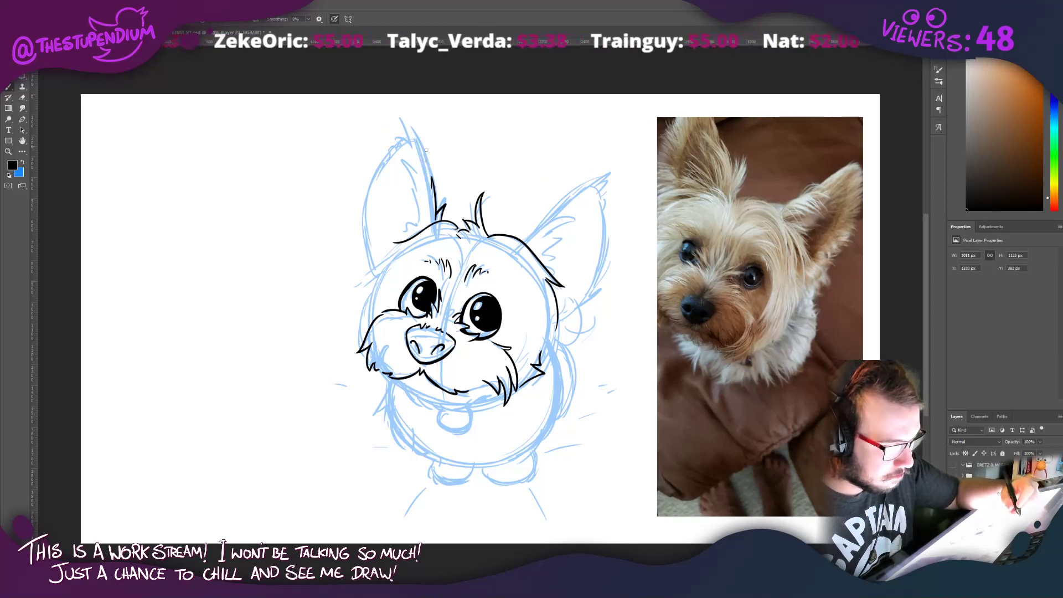
drag(431, 198, 408, 121)
key(ctrl+z)
key(ctrl+z)
drag(434, 216, 396, 119)
key(ctrl+z)
key(ctrl+z)
drag(433, 182, 400, 116)
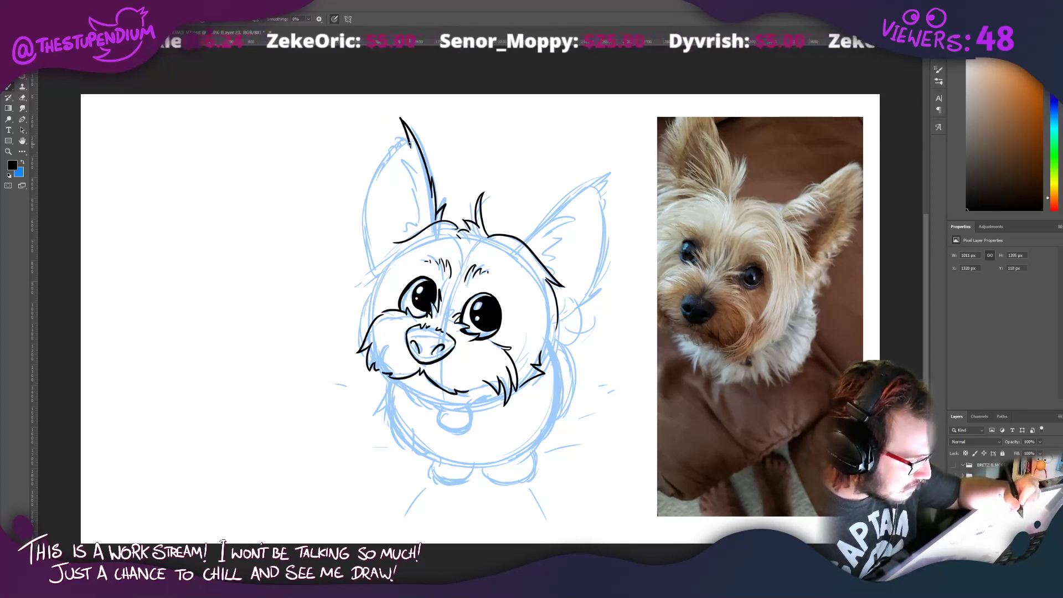
Step: Ink the left-hand ear's outer edge from its tufted tip down to the head, with small fur breaks along the curve
key(ctrl)
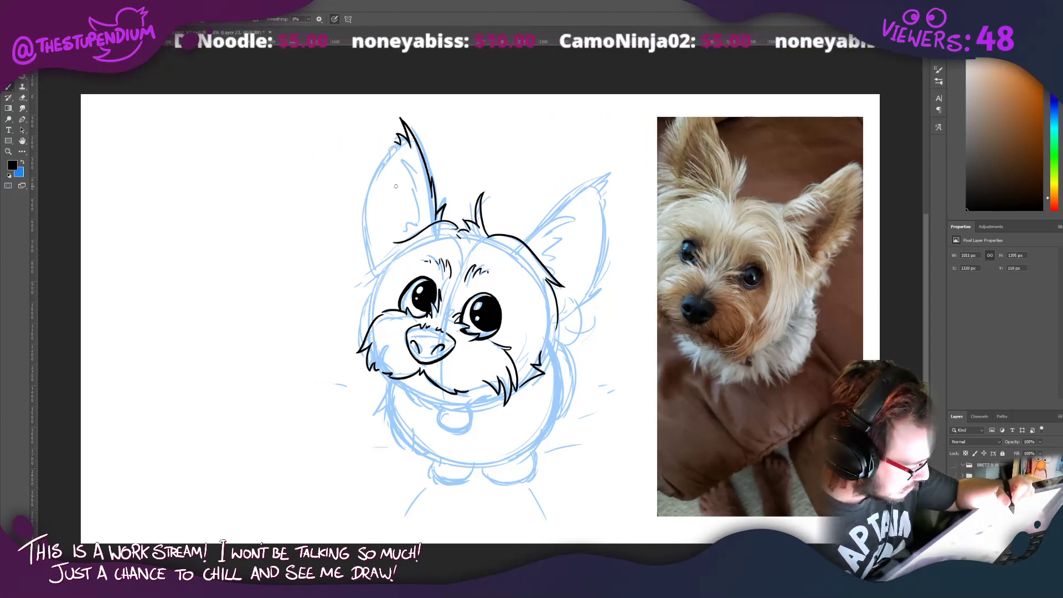
drag(551, 283, 555, 289)
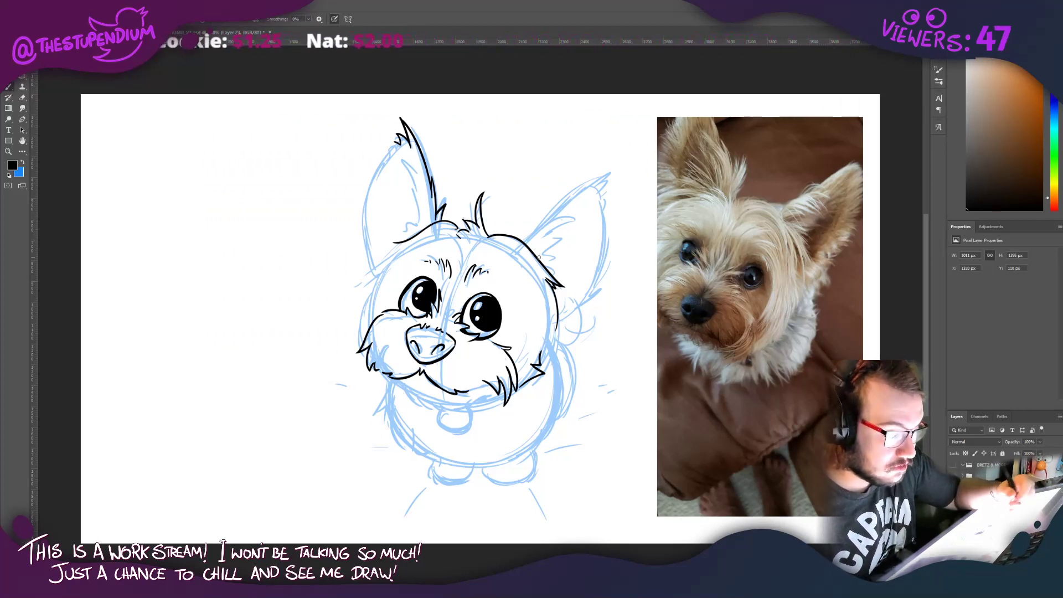
drag(396, 140, 375, 176)
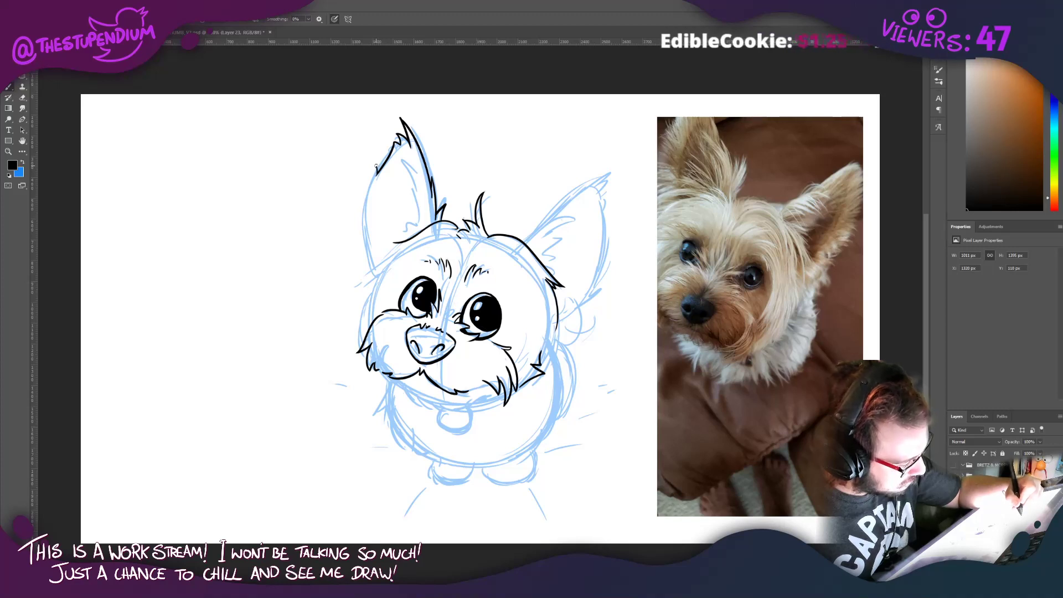
mouse_move(376, 167)
mouse_down()
mouse_move(362, 247)
mouse_move(379, 273)
mouse_up()
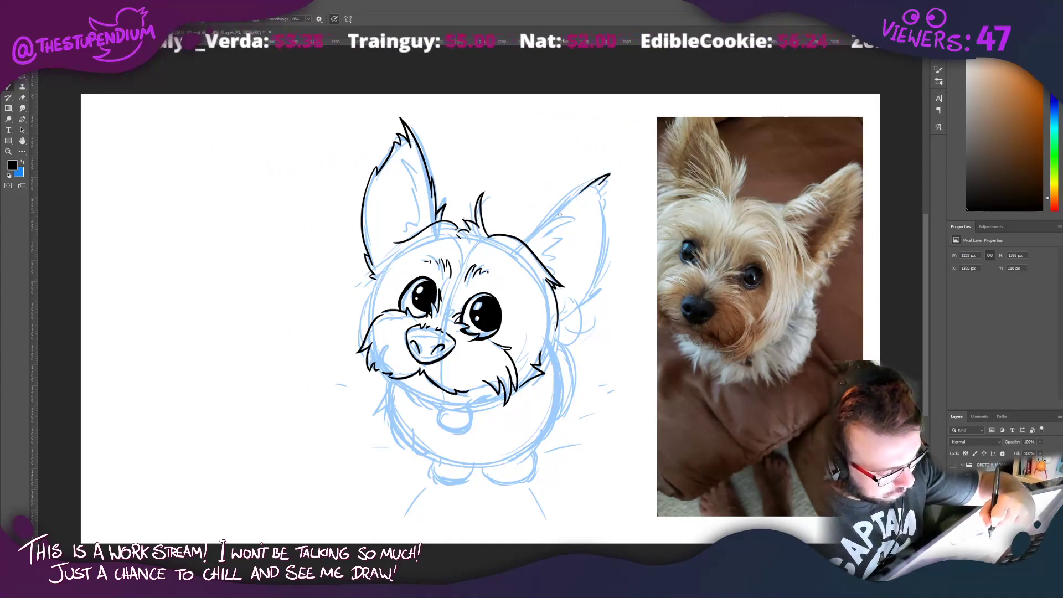
drag(610, 173, 525, 239)
key(ctrl+z)
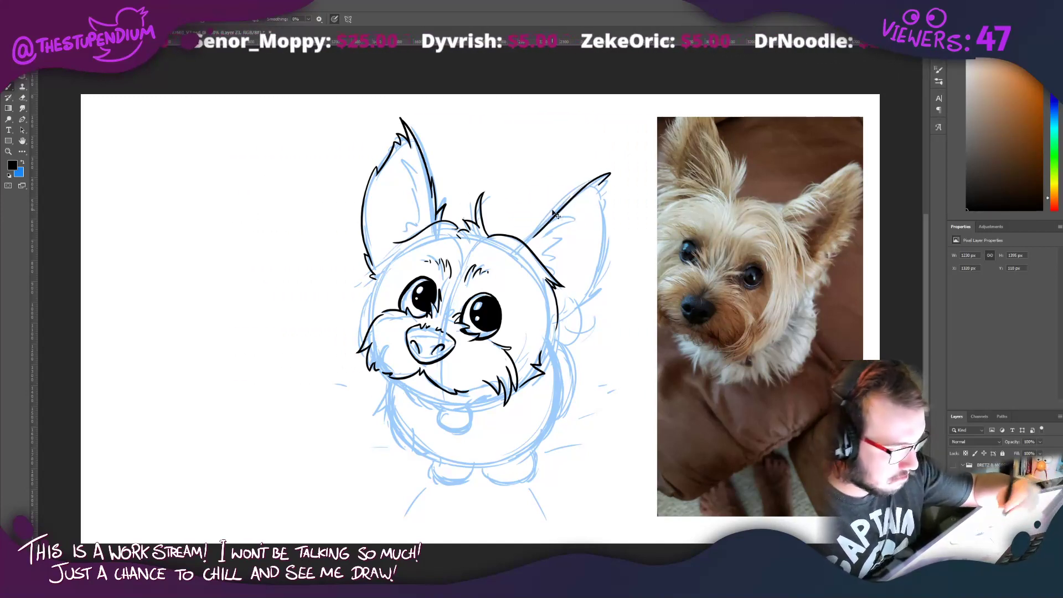
key(ctrl+z)
key(ctrl+shift+z)
key(ctrl+z)
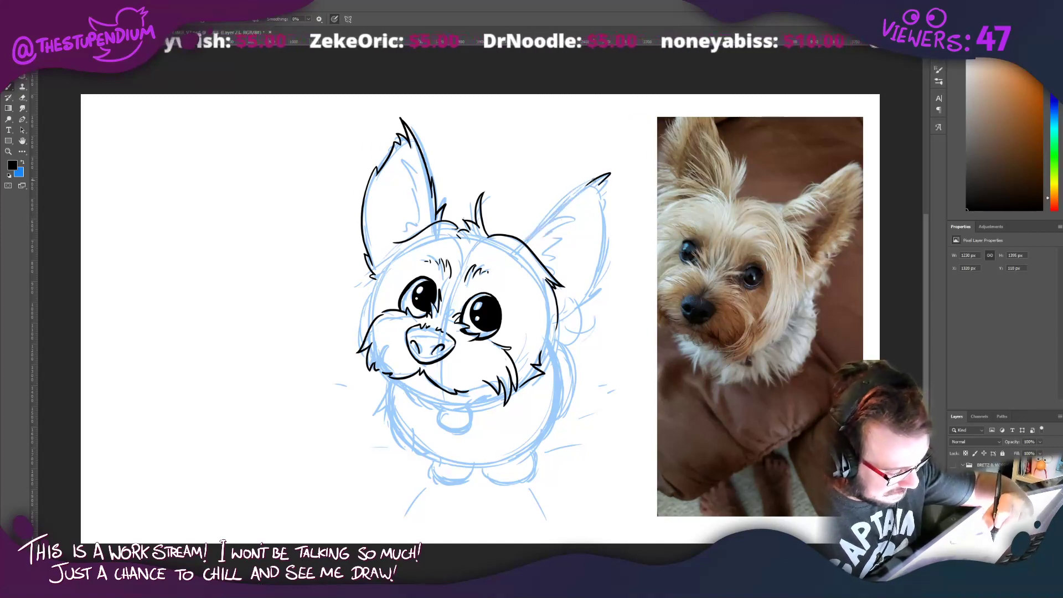
Step: Ink the right-hand ear's upper and outer edges with small fur breaks, and add inner fur lines inside both ears
drag(595, 179, 522, 245)
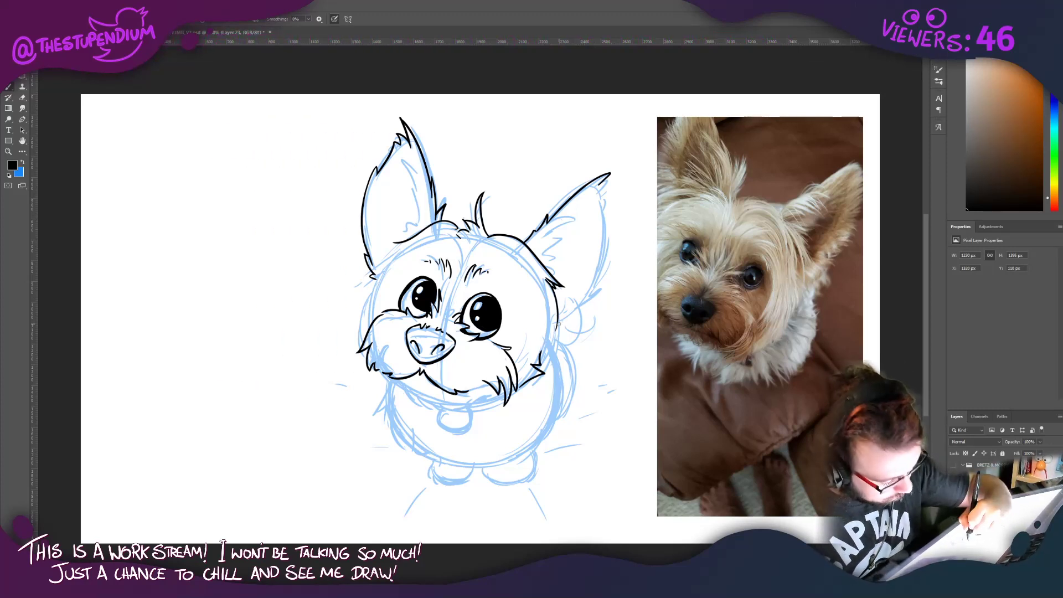
mouse_move(558, 323)
mouse_down()
mouse_move(585, 304)
mouse_move(611, 188)
mouse_move(608, 265)
mouse_up()
key(ctrl+z)
mouse_move(606, 186)
mouse_down()
mouse_move(604, 204)
mouse_move(598, 194)
mouse_up()
key(ctrl+z)
key(ctrl+z)
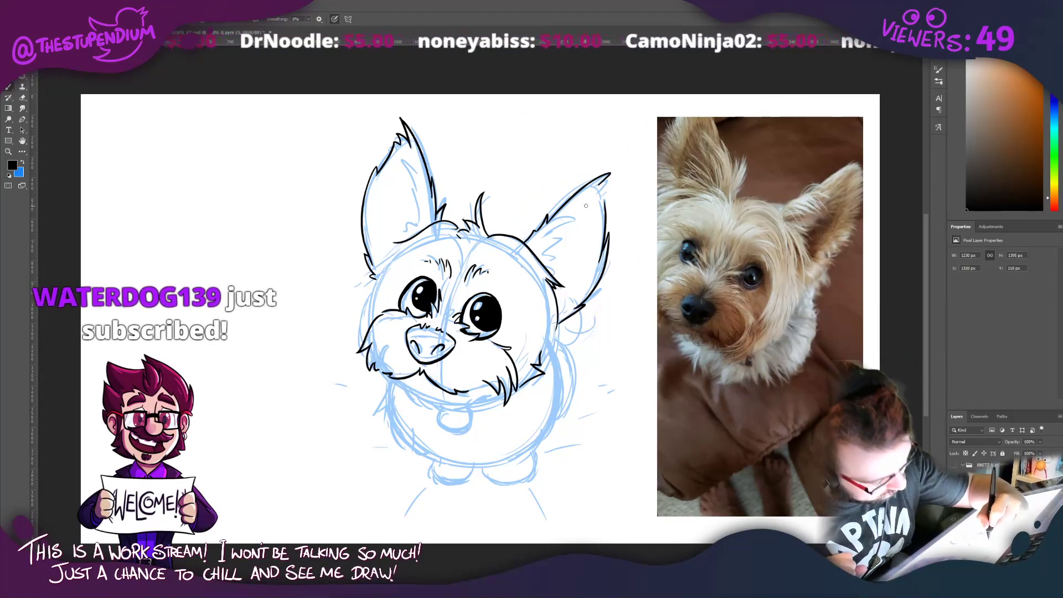
mouse_move(591, 202)
mouse_down()
mouse_move(551, 270)
mouse_move(598, 181)
mouse_up()
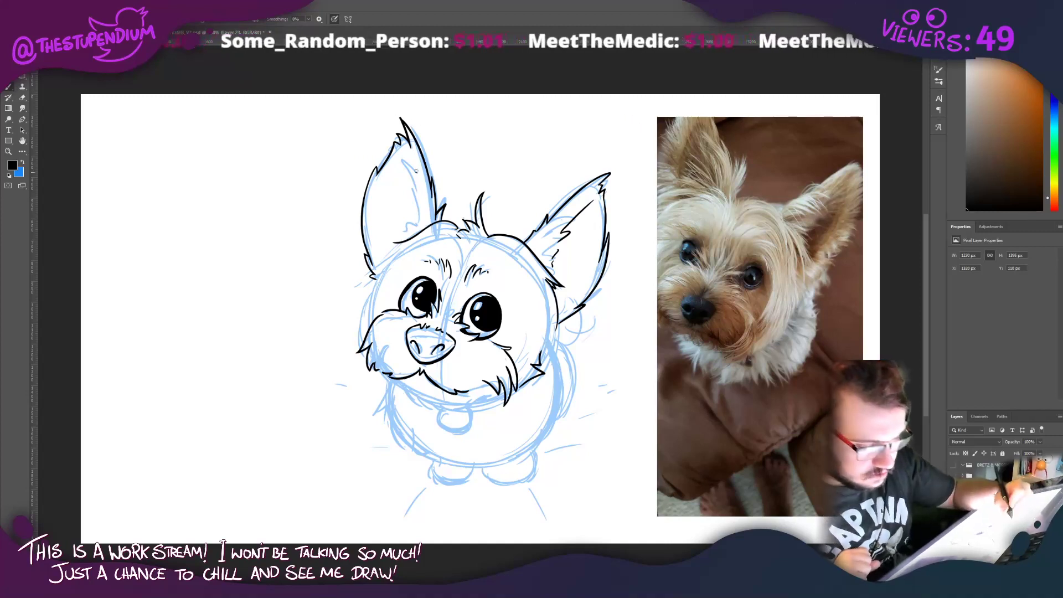
mouse_move(410, 156)
mouse_down()
mouse_move(418, 216)
mouse_move(406, 232)
mouse_up()
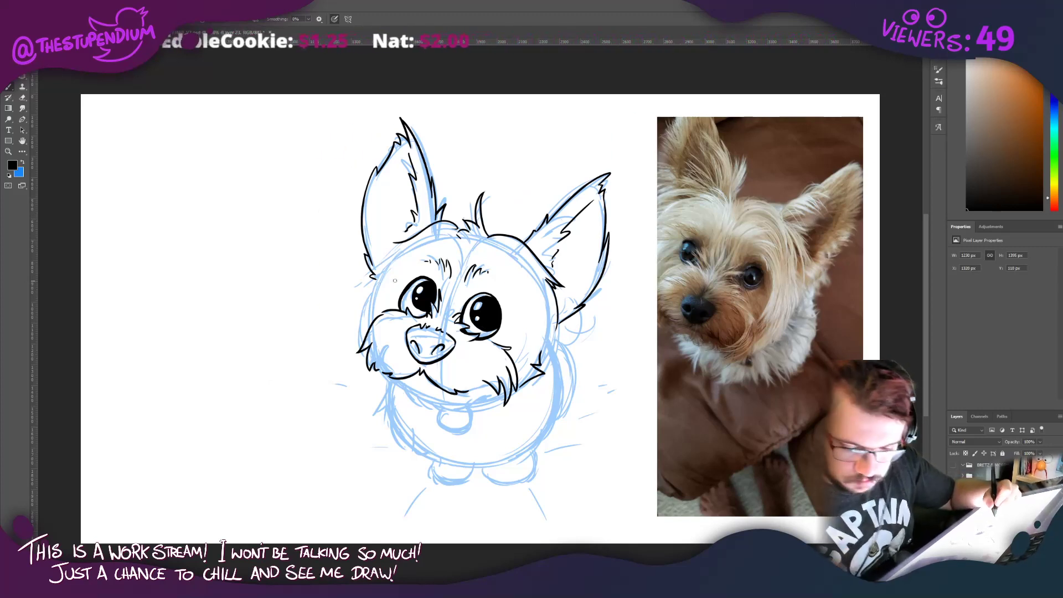
Step: Ink the left-hand side of the head as jagged fur from the ear's base down to the muzzle
drag(667, 219, 644, 332)
key(ctrl+z)
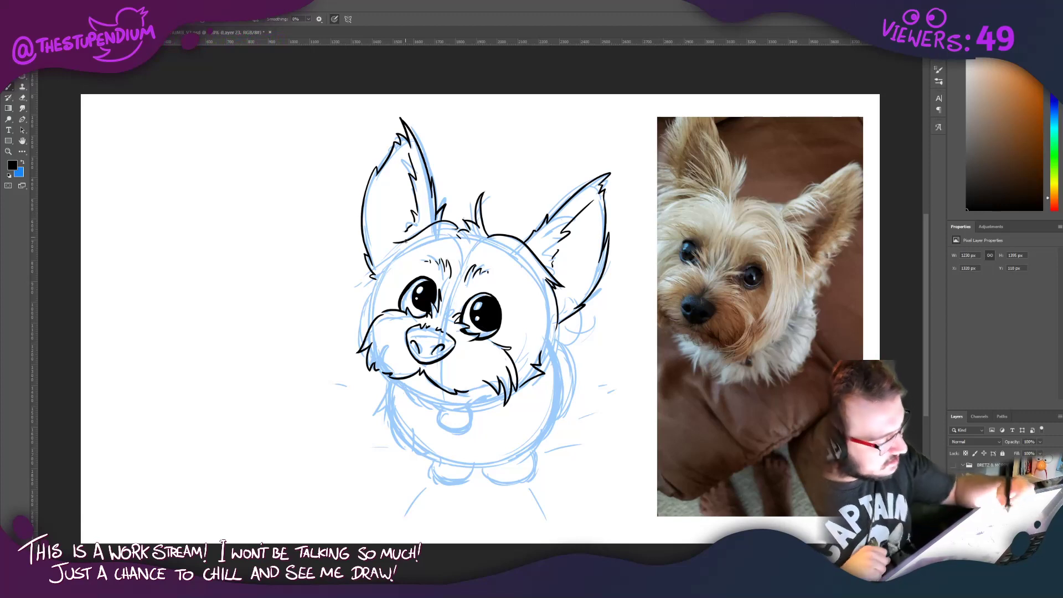
drag(389, 265, 374, 282)
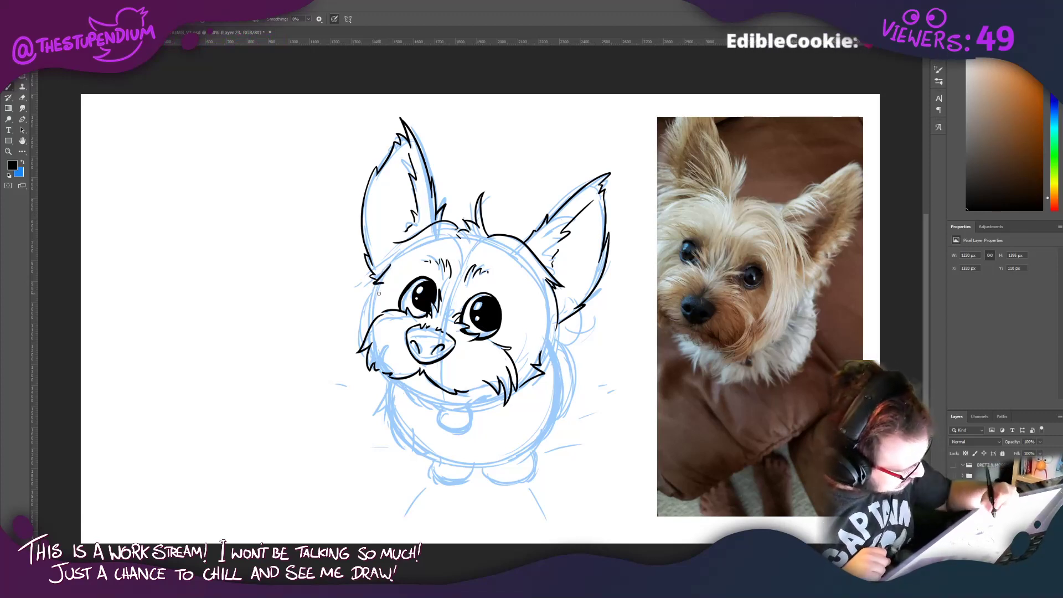
mouse_move(660, 226)
mouse_down()
mouse_move(645, 268)
mouse_move(651, 290)
mouse_up()
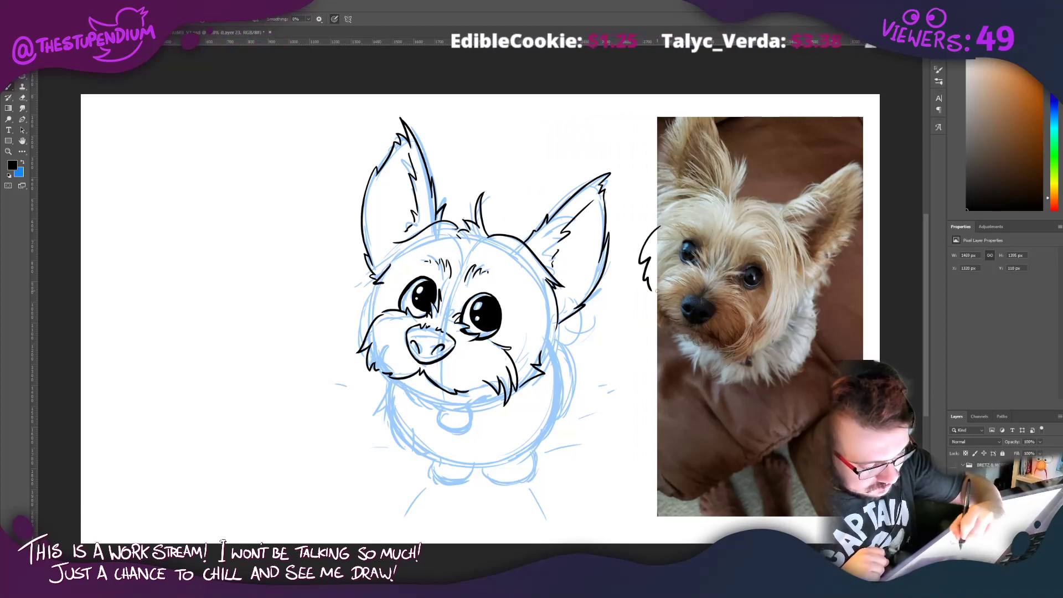
key(ctrl+z)
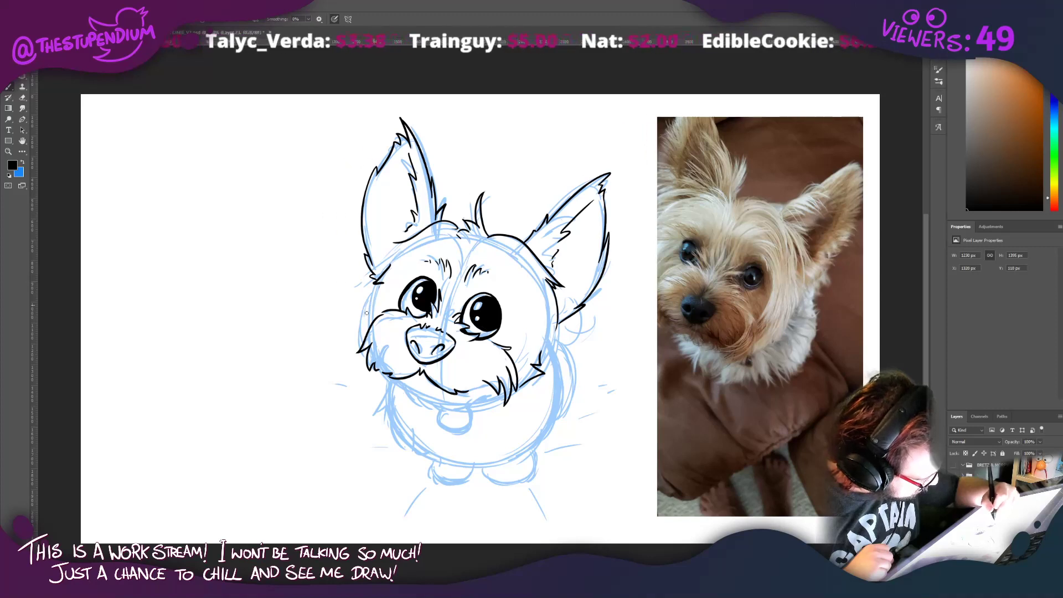
mouse_move(367, 313)
mouse_down()
mouse_move(361, 294)
mouse_move(341, 271)
mouse_move(381, 283)
mouse_up()
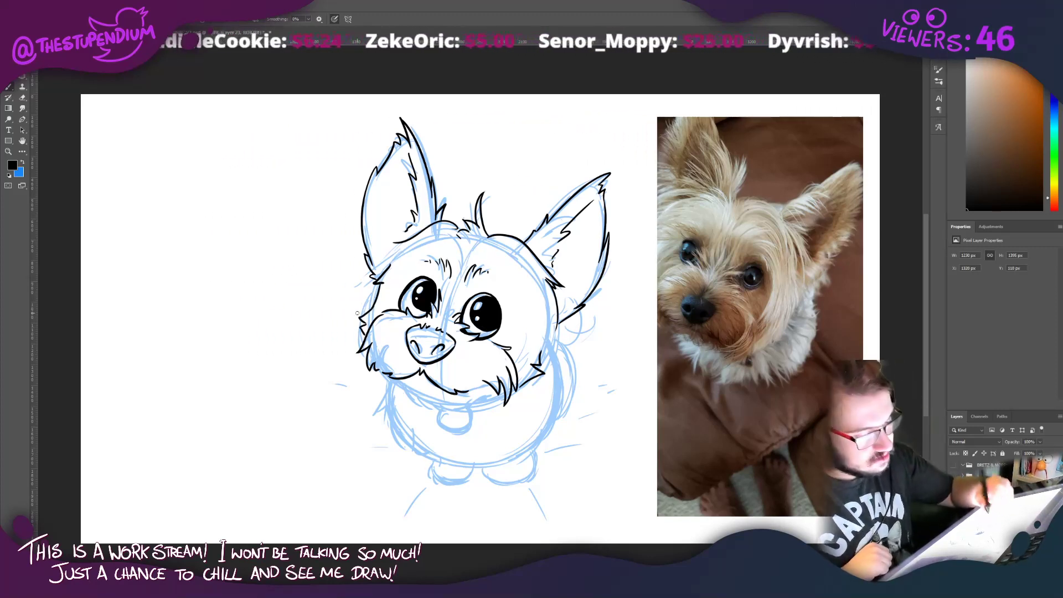
Step: Ink short fur ticks on the forehead and at the left-hand ear's base, plus a long curve around the right-hand eye to the cheek
drag(472, 245, 513, 251)
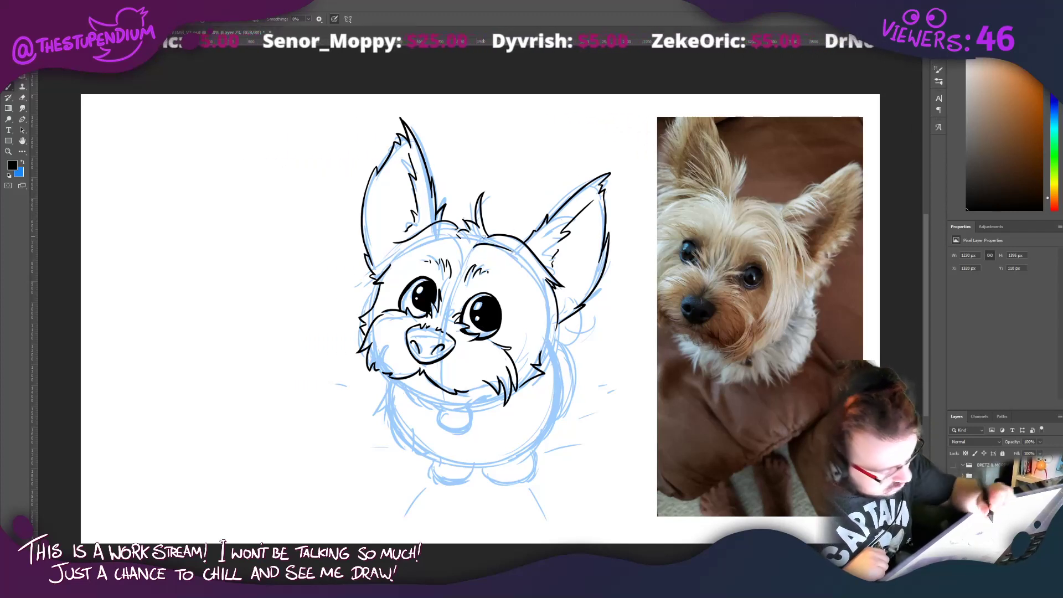
key(ctrl+z)
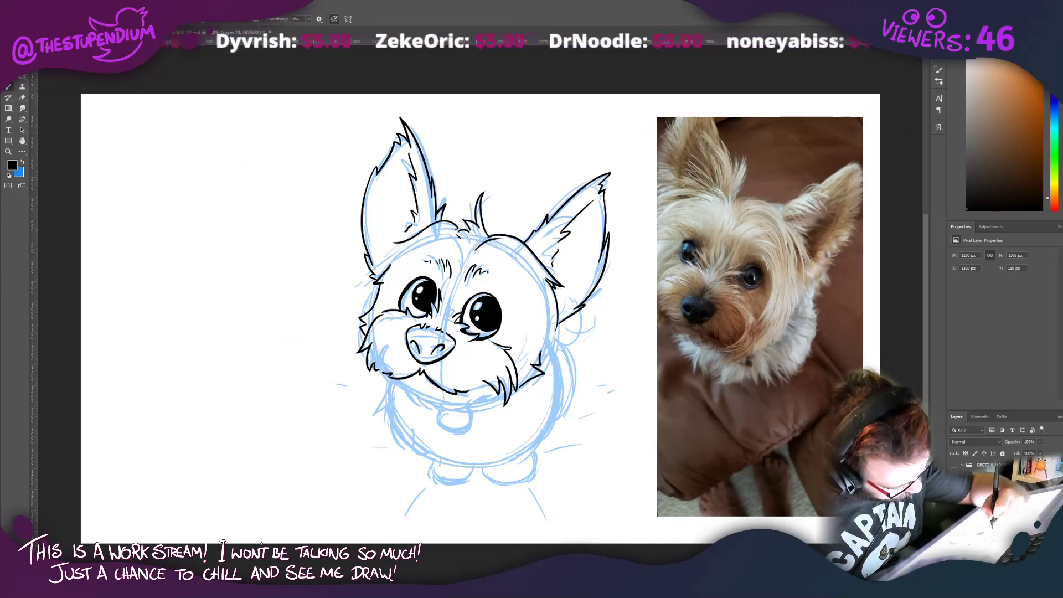
drag(473, 256, 492, 248)
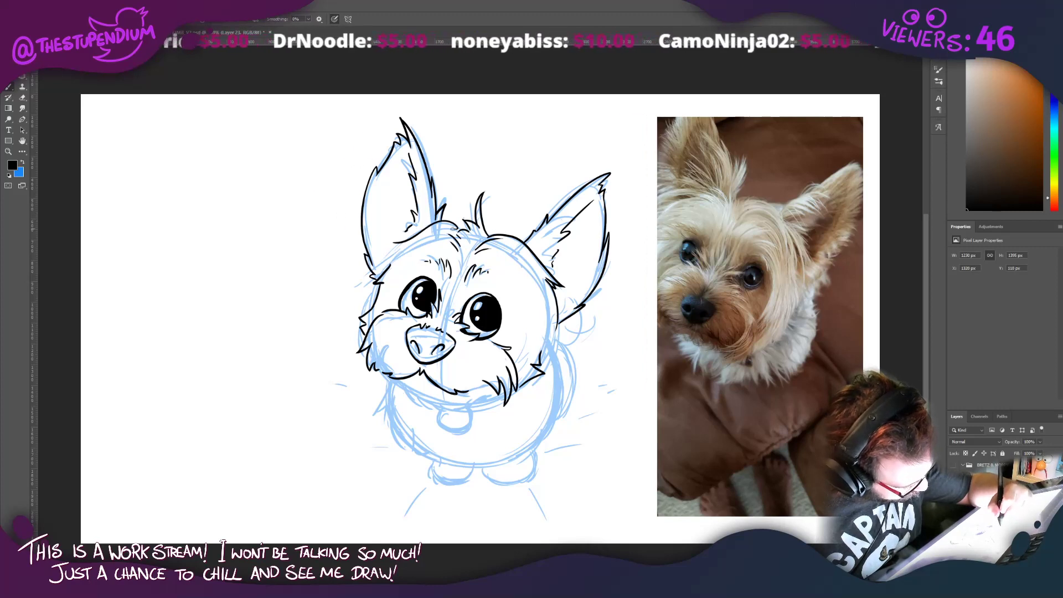
mouse_move(390, 253)
mouse_down()
mouse_move(409, 242)
mouse_move(409, 255)
mouse_up()
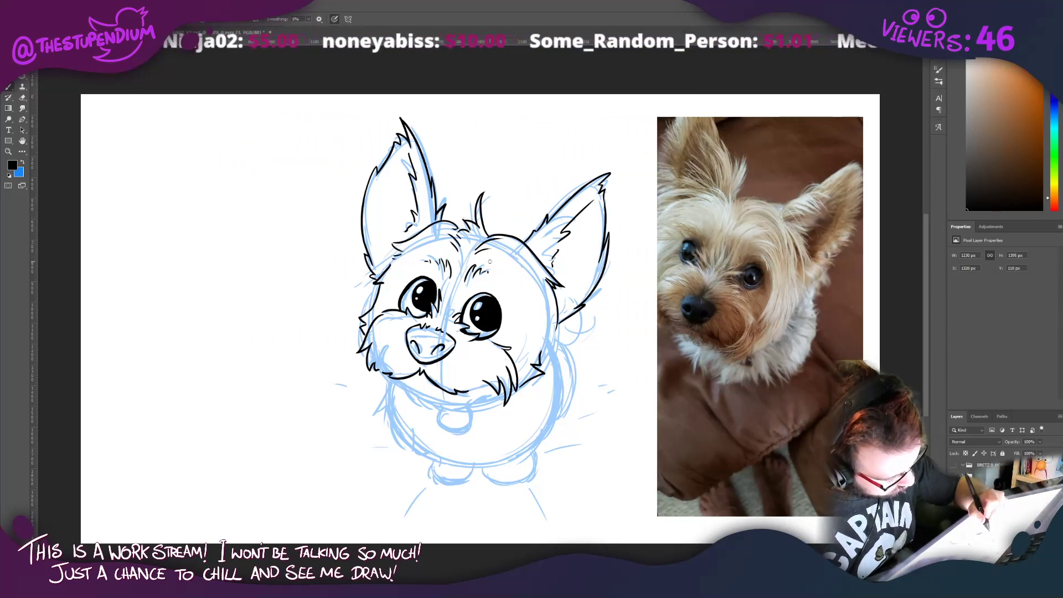
mouse_move(490, 262)
mouse_down()
mouse_move(545, 338)
mouse_move(524, 280)
mouse_up()
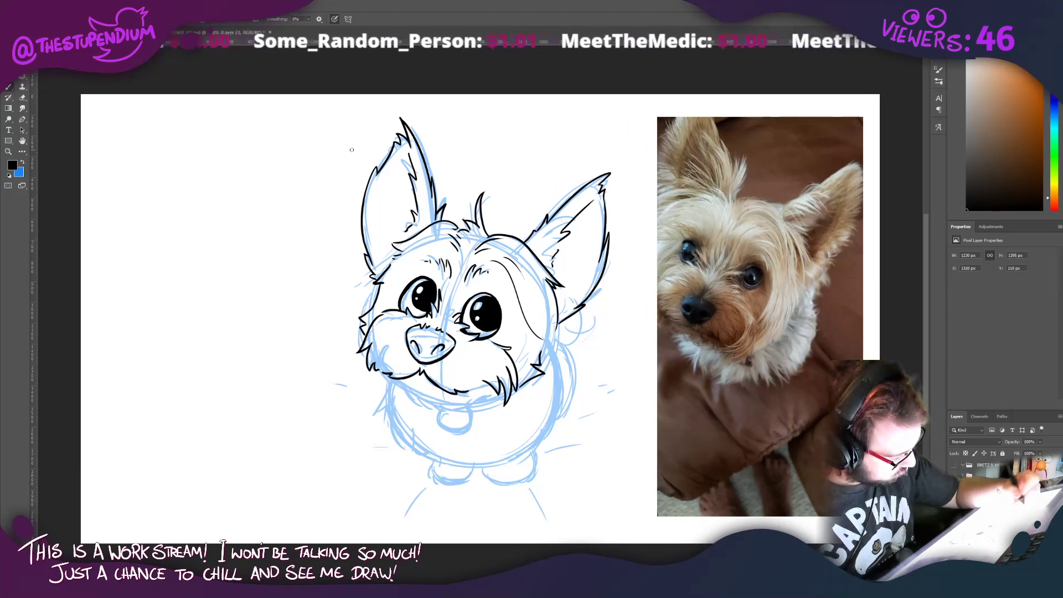
Step: Ink a curved fur line above the left-hand eye, redoing it until it fits, and add a fur tick beneath the right-hand ear
drag(437, 248, 390, 284)
key(ctrl+z)
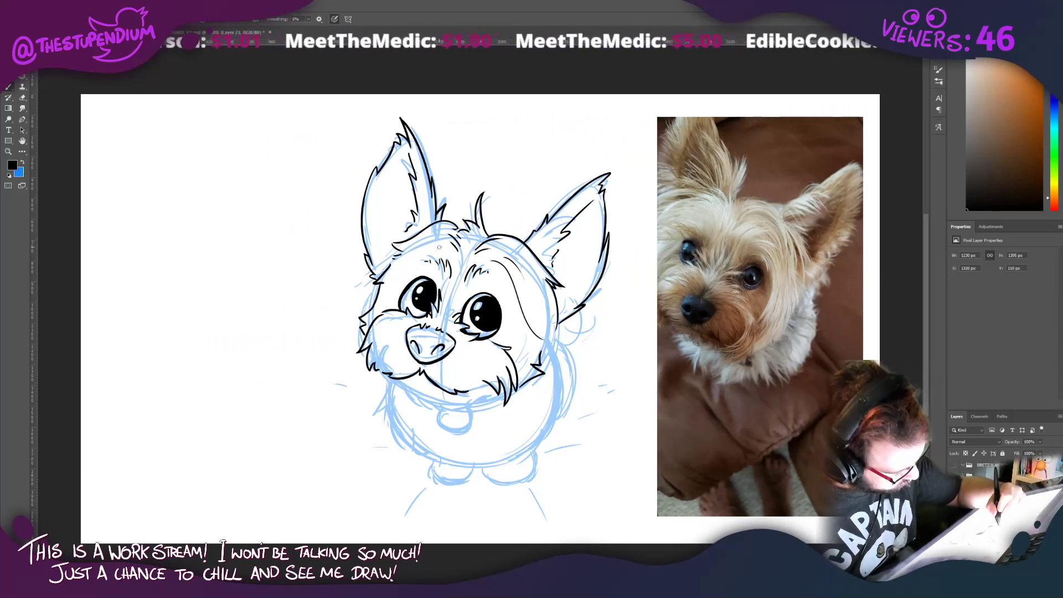
drag(439, 247, 390, 270)
key(ctrl+z)
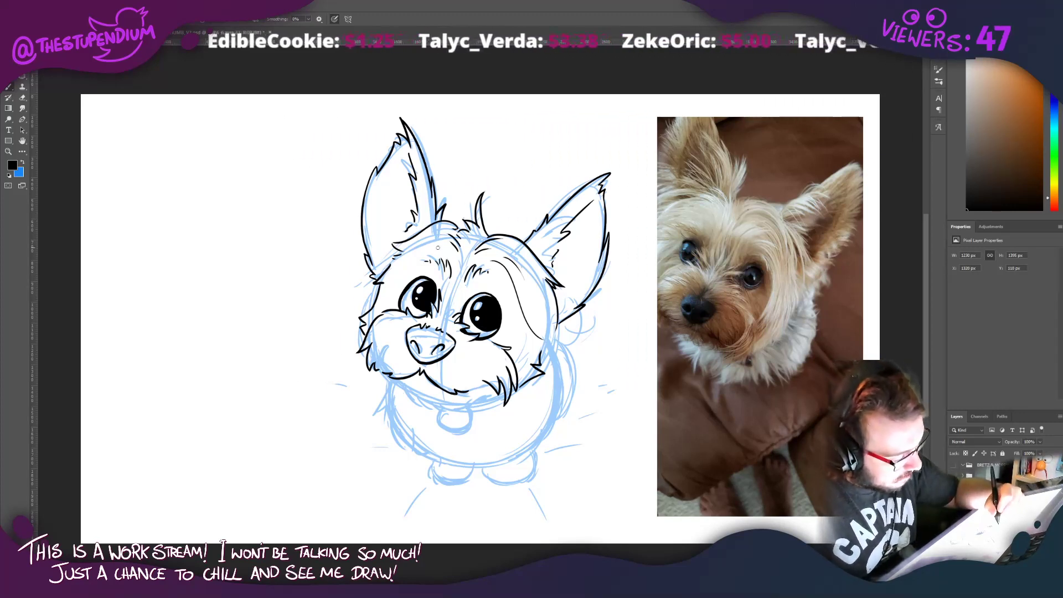
drag(437, 247, 407, 264)
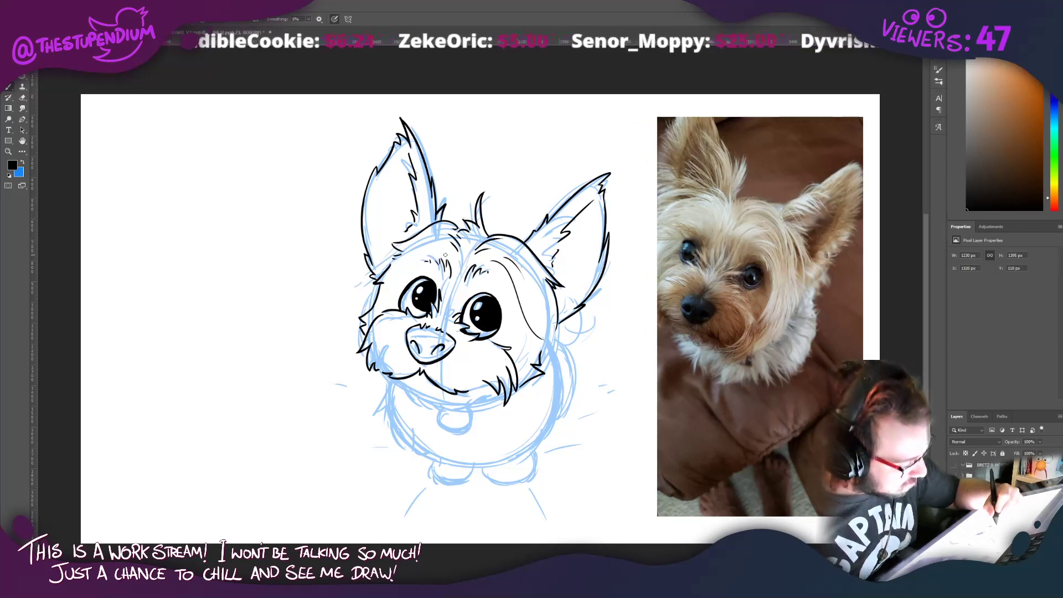
drag(441, 254, 387, 274)
key(ctrl+z)
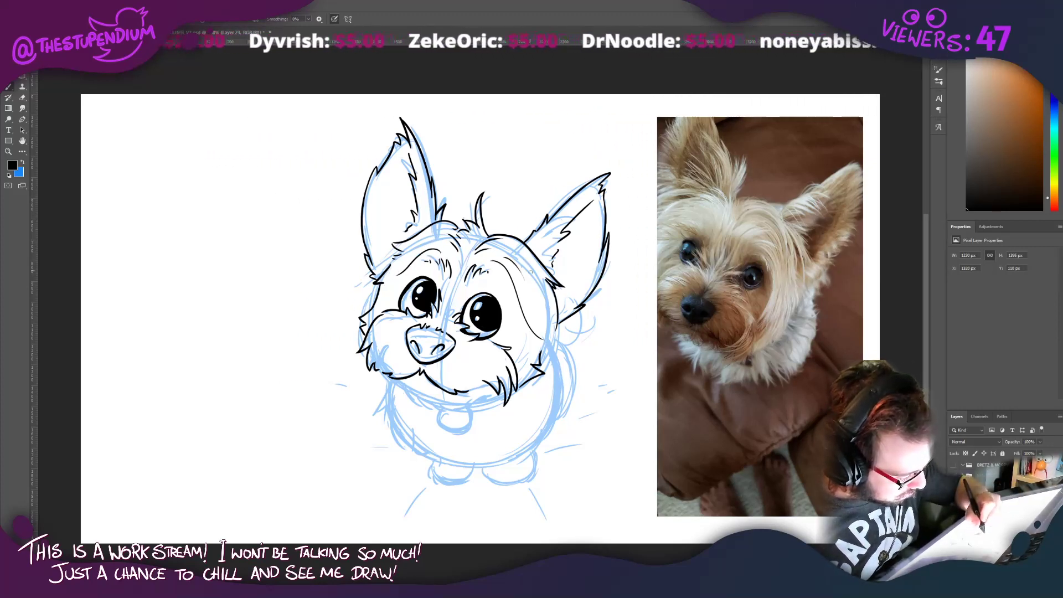
drag(525, 264, 535, 290)
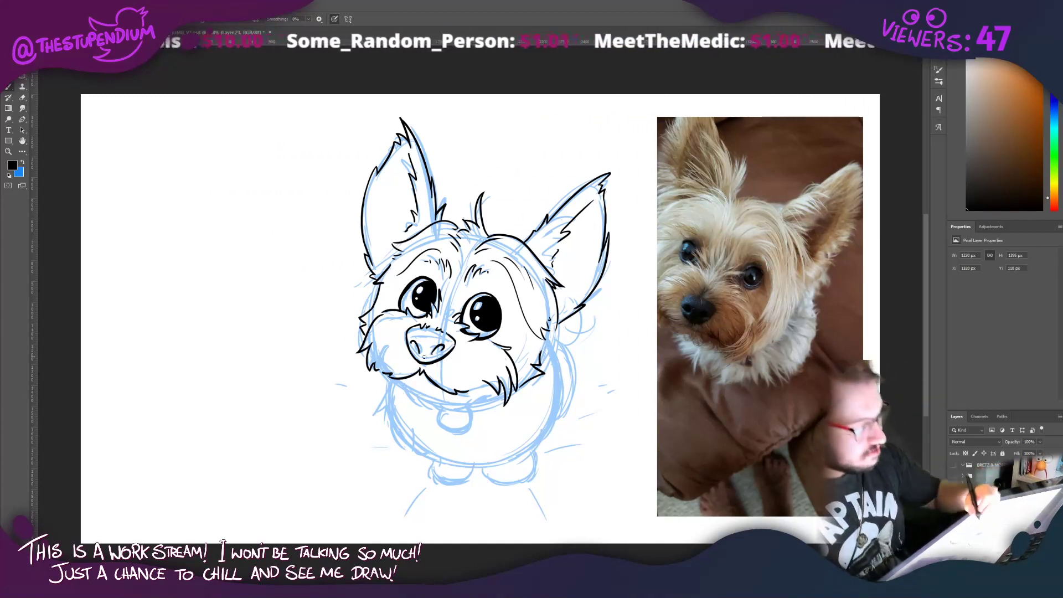
Step: Ink the lower jaw as a jagged fur curve beneath the muzzle and refine the mouth line below the nose
drag(402, 389, 433, 407)
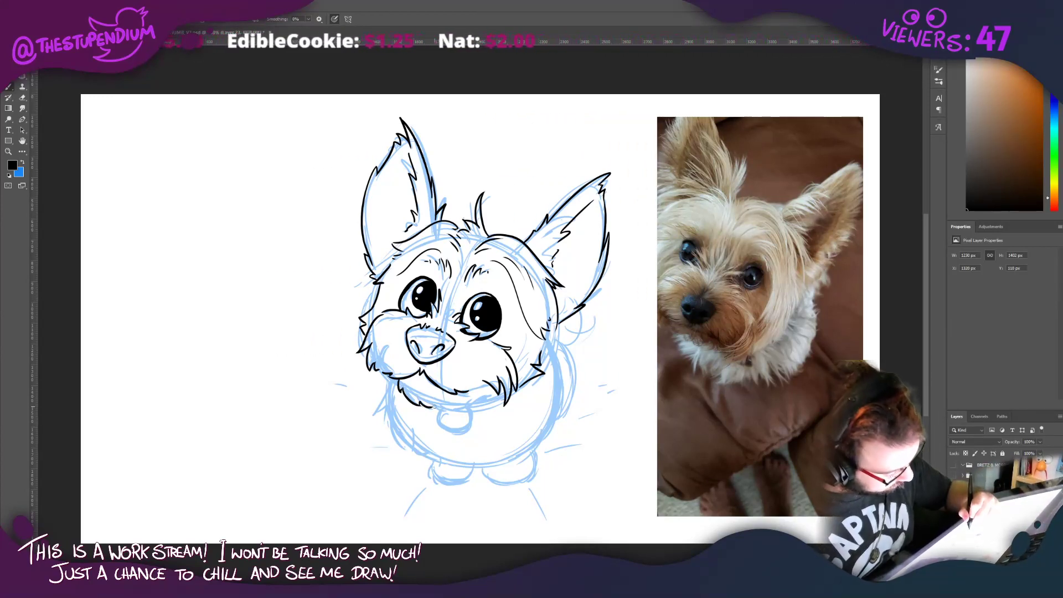
mouse_move(434, 407)
mouse_down()
mouse_move(462, 410)
mouse_move(496, 391)
mouse_up()
key(ctrl+z)
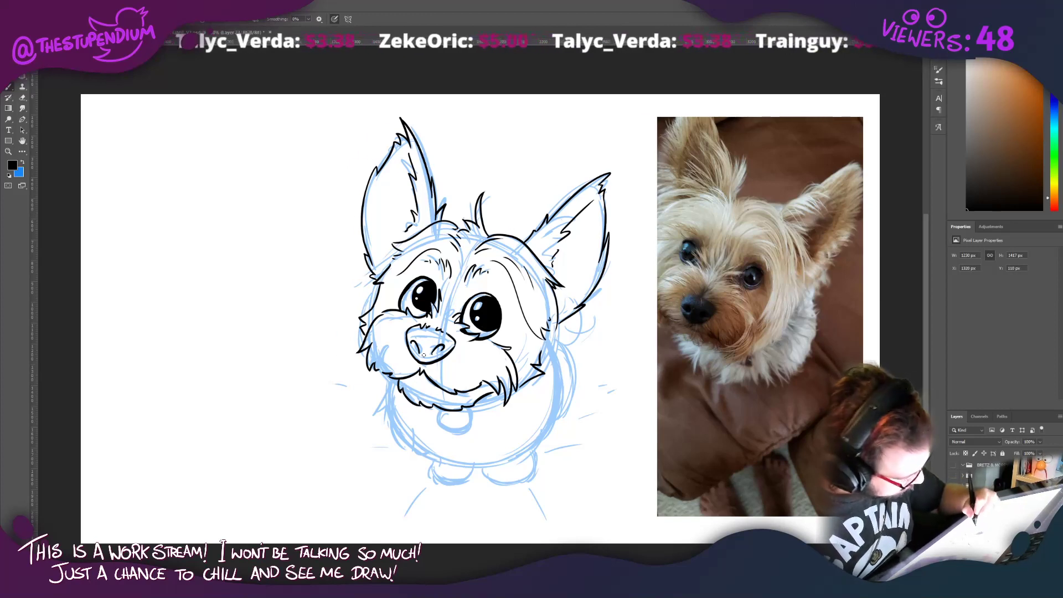
drag(413, 376, 427, 379)
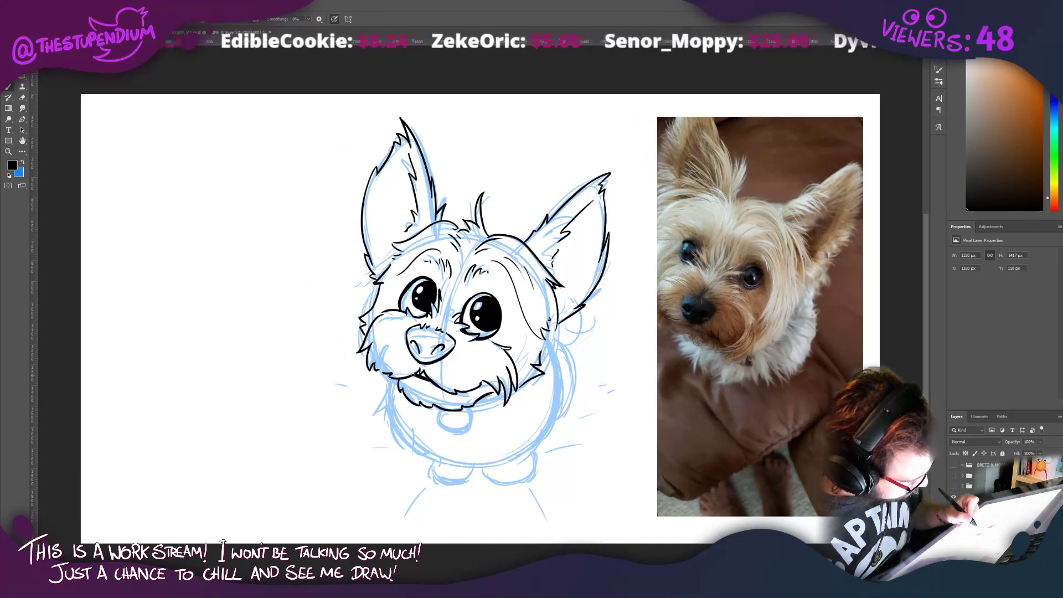
drag(412, 375, 431, 383)
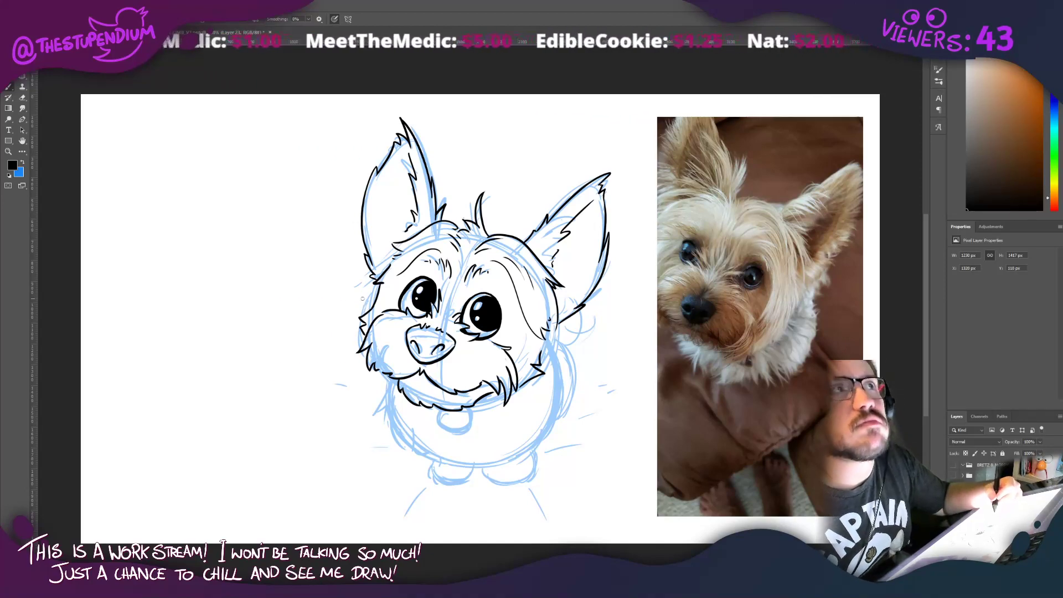
Step: Ink the round collar tag hanging beneath the chin
mouse_move(365, 310)
mouse_down()
mouse_move(389, 266)
mouse_move(428, 250)
mouse_up()
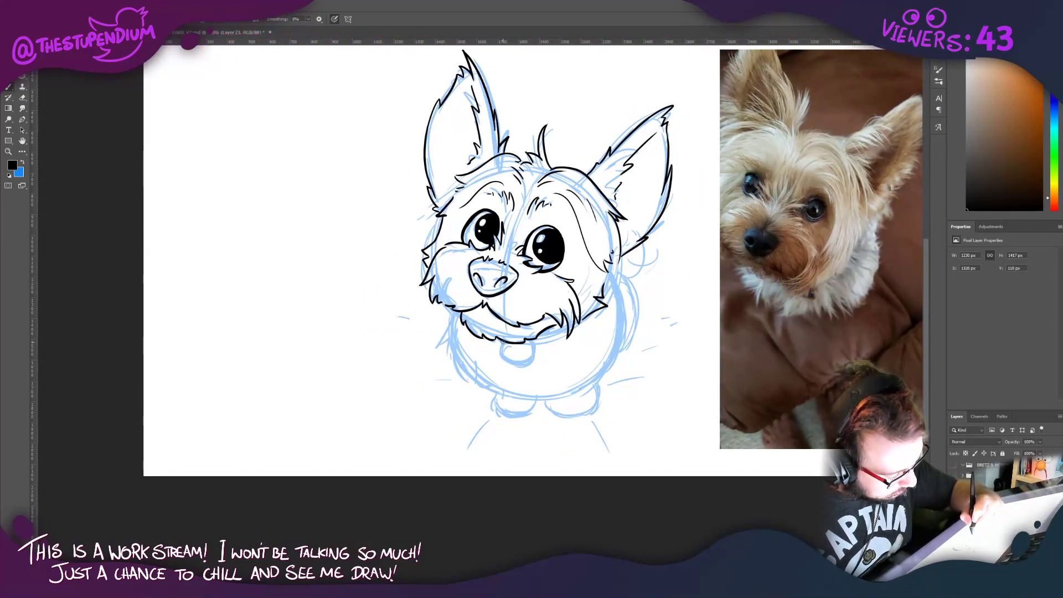
drag(501, 343, 503, 363)
mouse_move(518, 369)
mouse_down()
mouse_move(534, 363)
mouse_move(533, 335)
mouse_move(499, 357)
mouse_up()
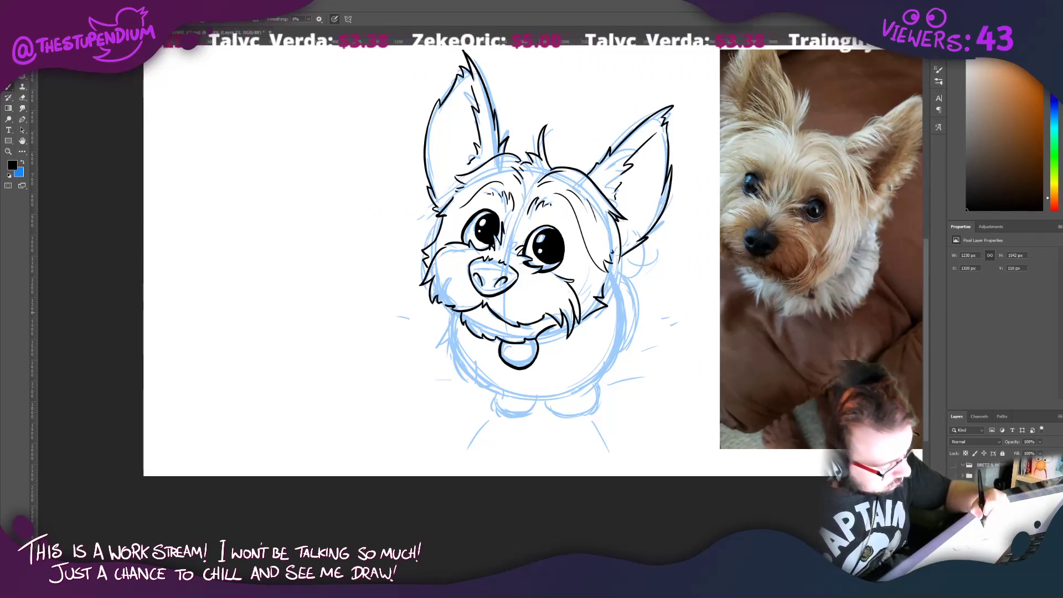
Step: Ink the body's contour with jagged fur down both sides and along the belly, and outline the tail behind the right-hand side
mouse_move(452, 329)
mouse_down()
mouse_move(432, 337)
mouse_move(447, 370)
mouse_move(486, 391)
mouse_up()
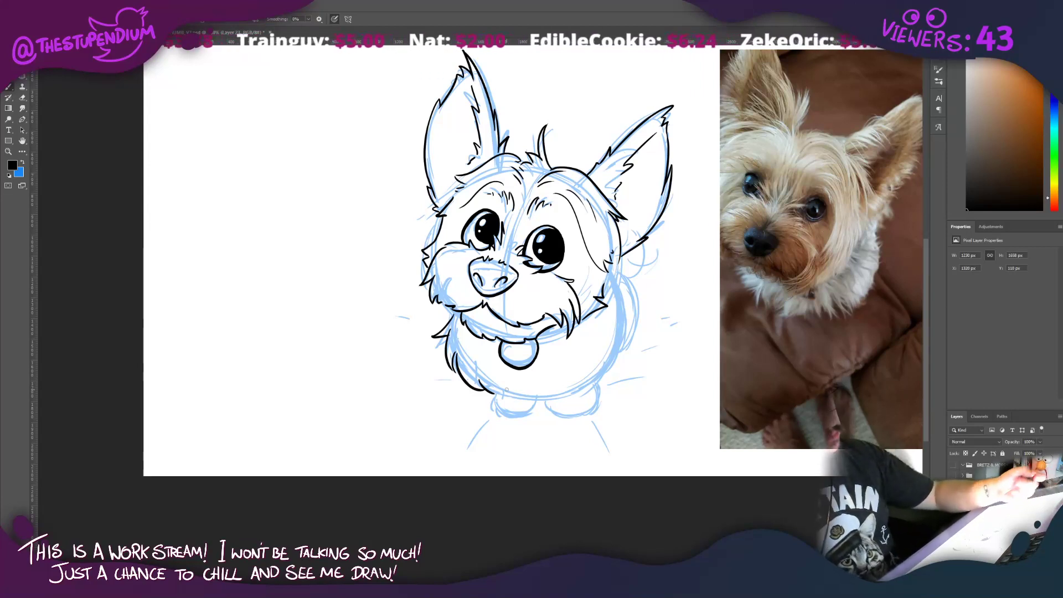
mouse_move(592, 385)
mouse_down()
mouse_move(617, 342)
mouse_move(621, 360)
mouse_move(616, 279)
mouse_up()
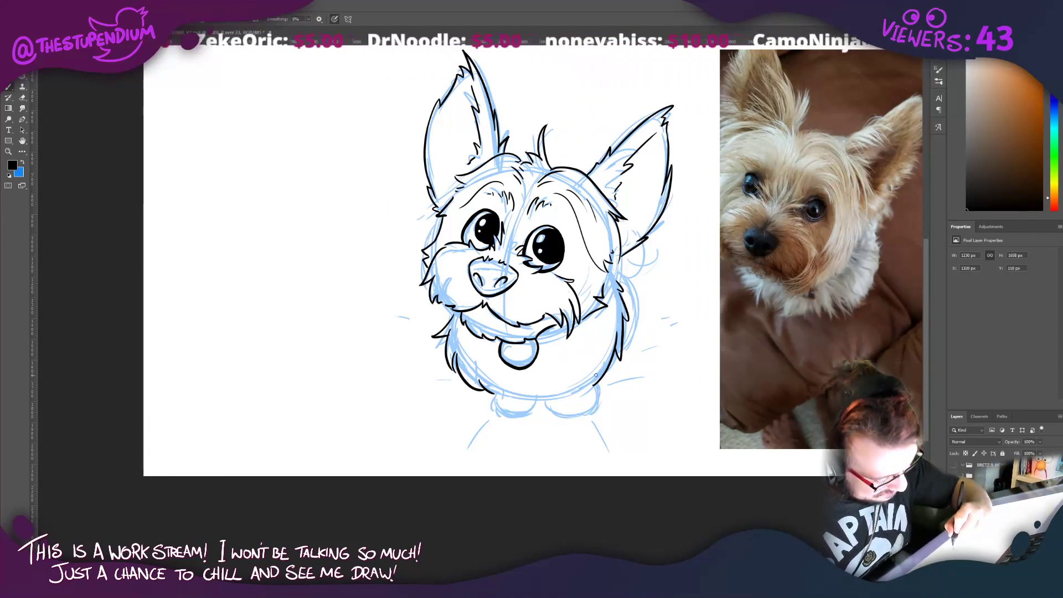
drag(599, 368, 571, 398)
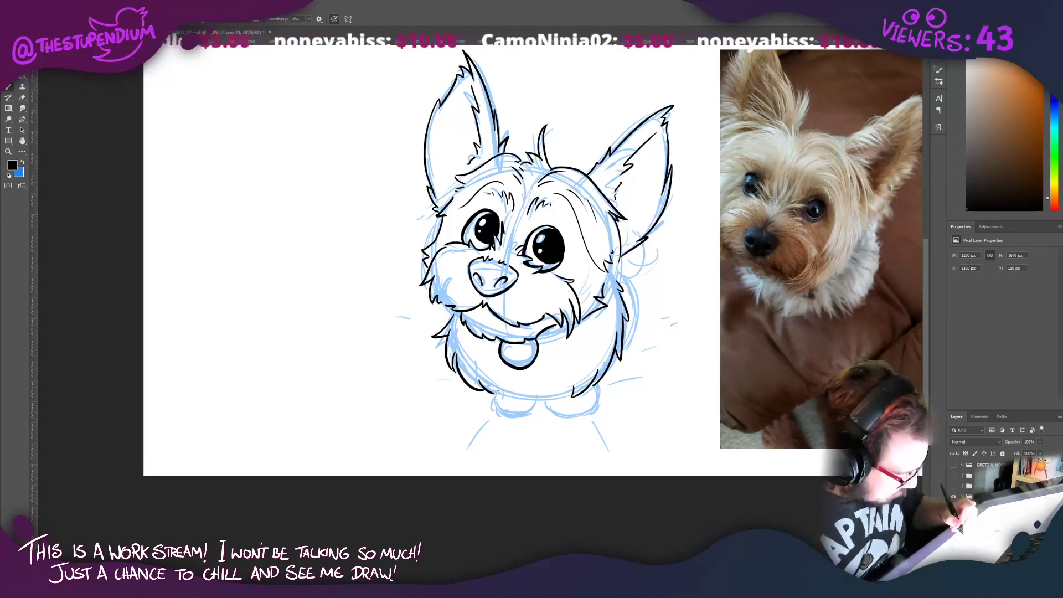
mouse_move(492, 387)
mouse_down()
mouse_move(527, 399)
mouse_move(571, 387)
mouse_move(534, 397)
mouse_up()
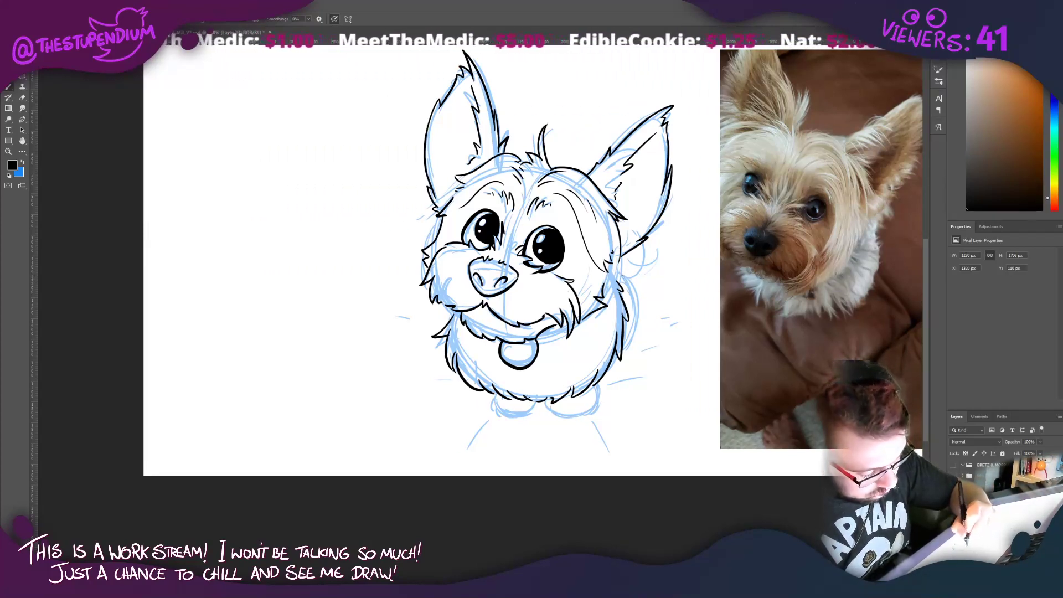
mouse_move(626, 343)
mouse_down()
mouse_move(635, 300)
mouse_move(627, 284)
mouse_move(648, 252)
mouse_move(642, 262)
mouse_up()
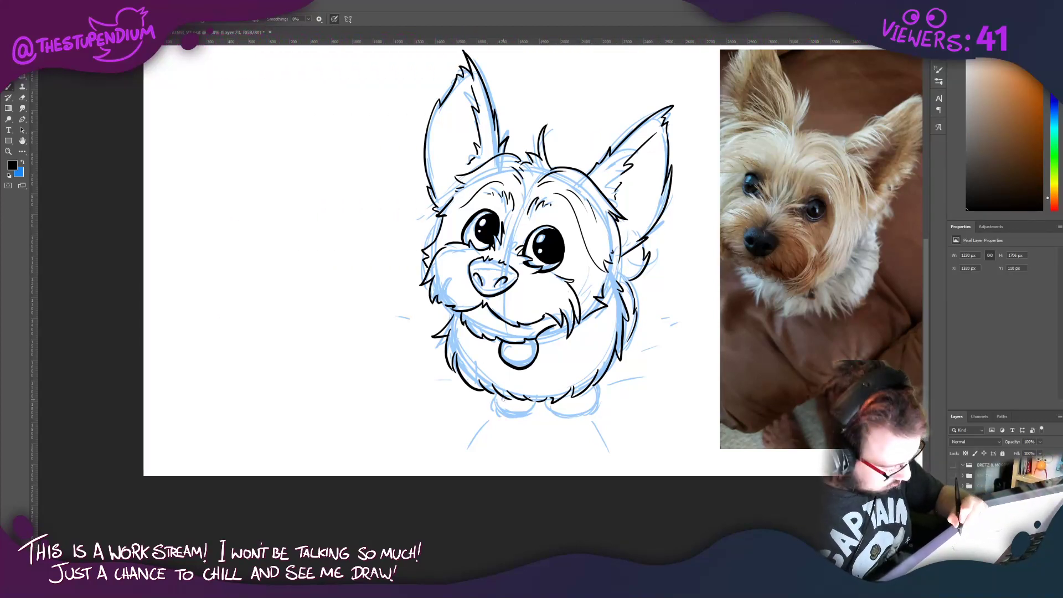
mouse_move(502, 398)
mouse_down()
mouse_move(497, 410)
mouse_move(510, 419)
mouse_move(503, 409)
mouse_move(525, 411)
mouse_up()
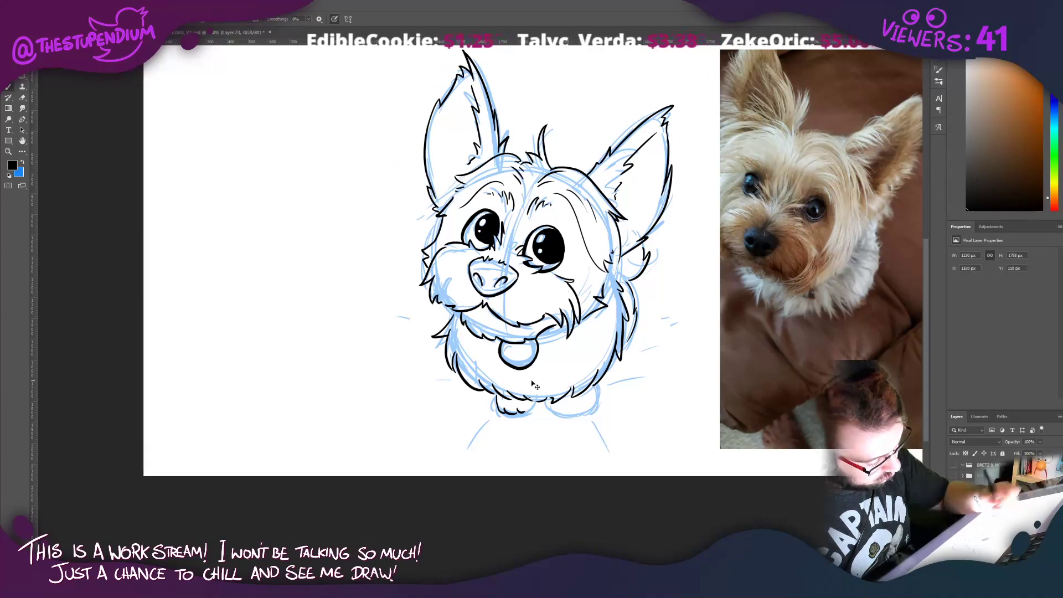
key(ctrl+z)
key(ctrl+z)
key(ctrl+z)
key(ctrl+z)
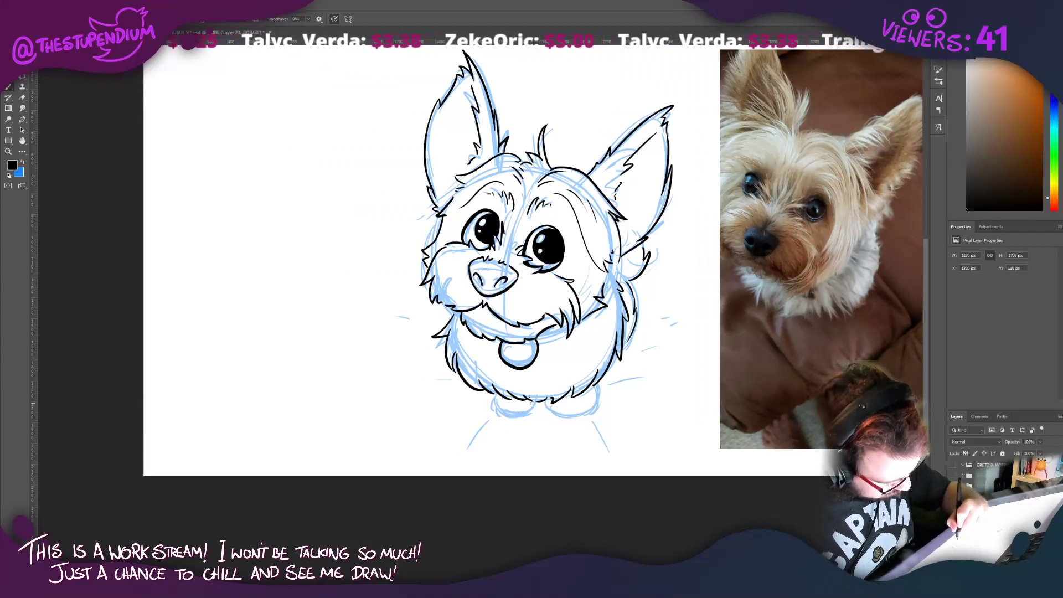
Step: Ink both front paws beneath the body with small rounded toes
mouse_move(532, 402)
mouse_down()
mouse_move(510, 416)
mouse_move(496, 406)
mouse_move(514, 411)
mouse_up()
mouse_move(527, 406)
mouse_down()
mouse_move(519, 415)
mouse_move(569, 414)
mouse_move(590, 398)
mouse_up()
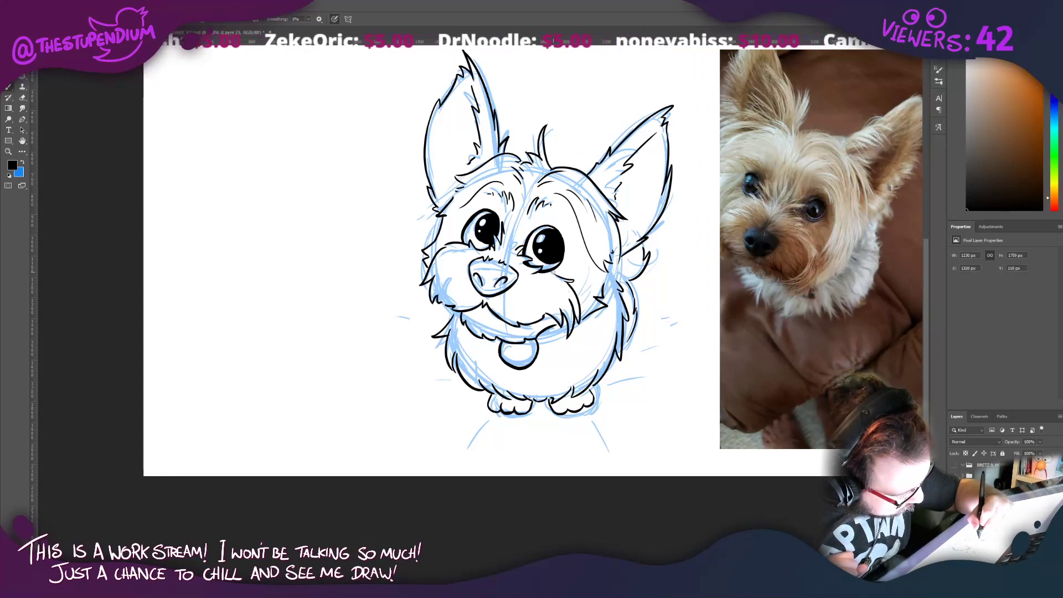
Step: Touch up the fur strokes around the eyes and letter MUFFIN with an underline on the collar tag
drag(550, 272, 565, 256)
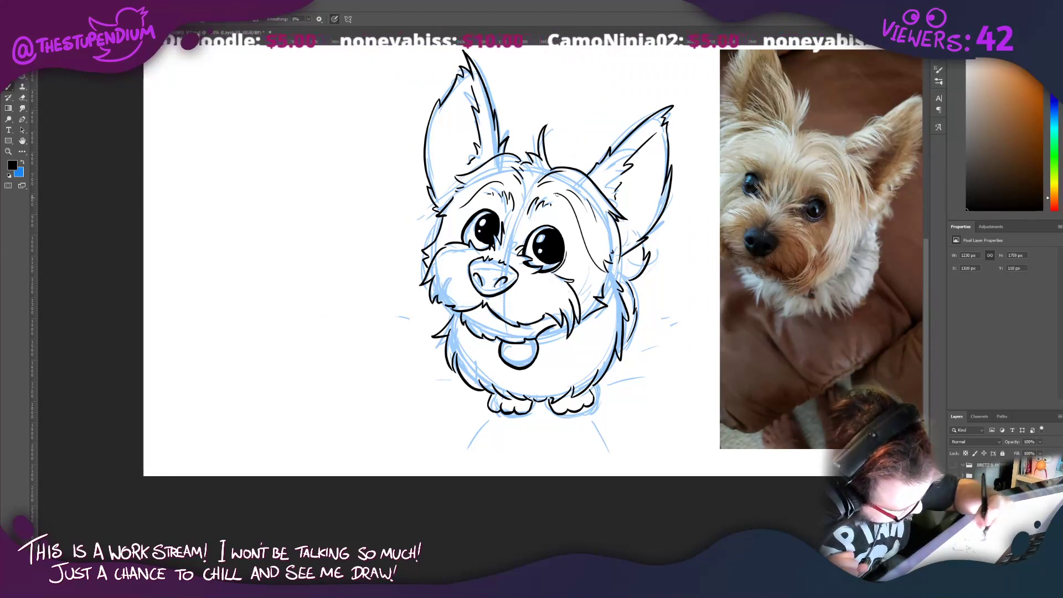
drag(463, 224, 459, 238)
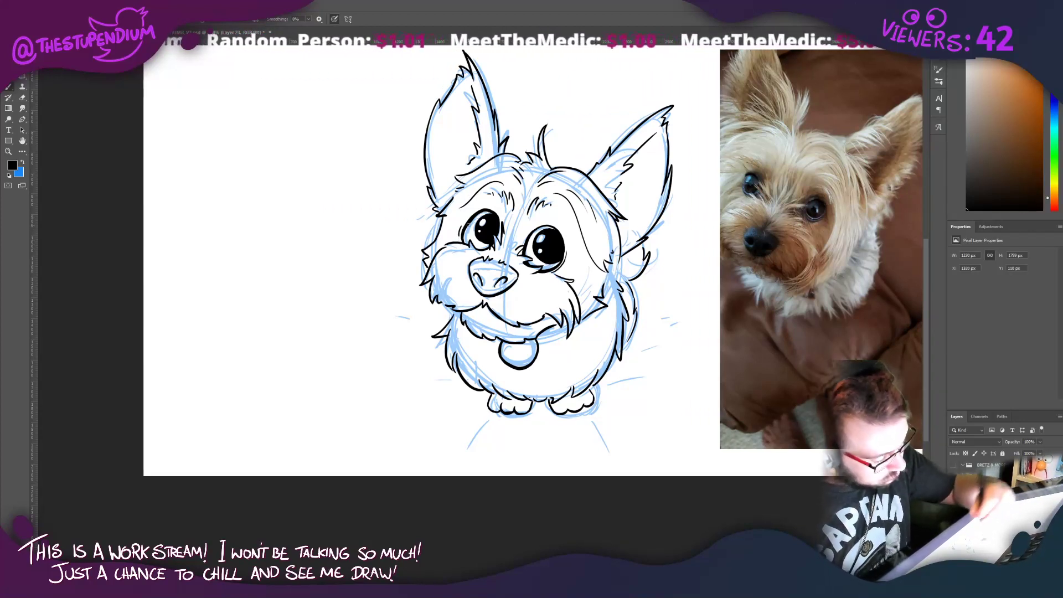
drag(502, 357, 529, 348)
drag(530, 347, 534, 347)
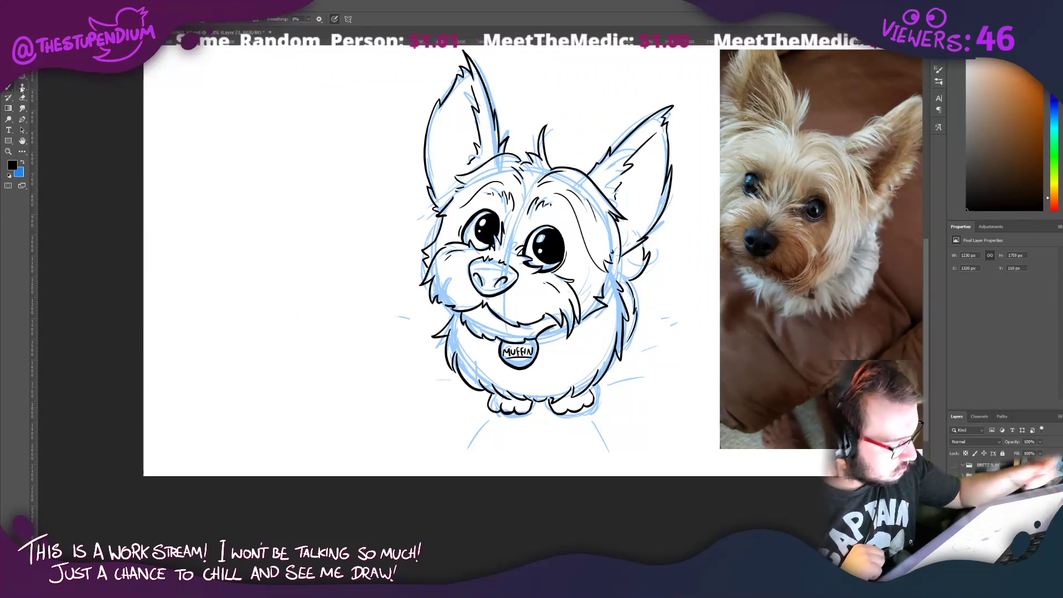
Step: Ink short jagged fur along the top edge of the nose and fill the nose solid black
drag(490, 263, 500, 256)
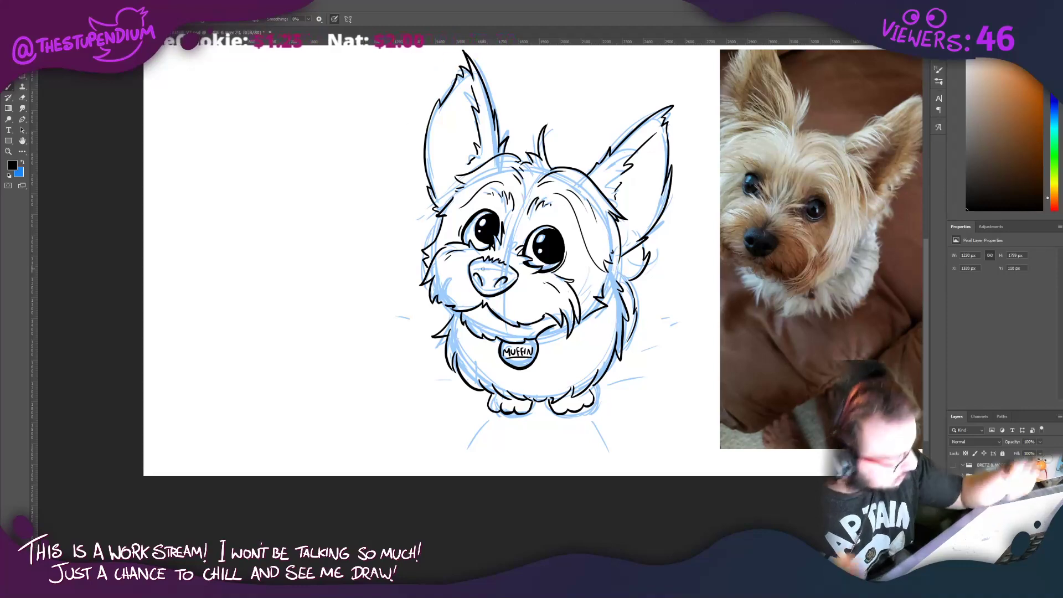
key(w)
click(468, 291)
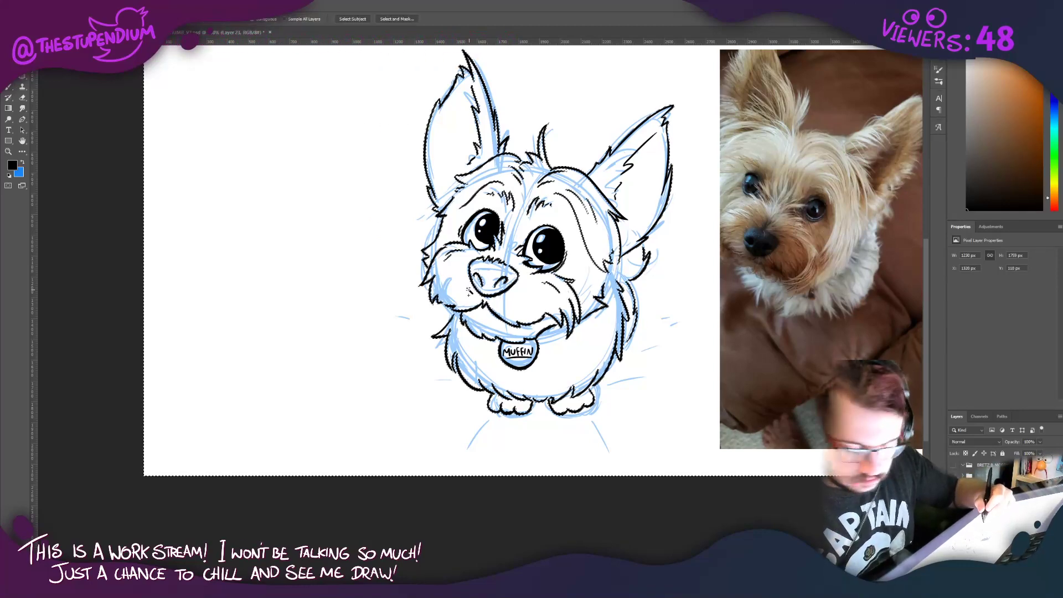
key(ctrl+d)
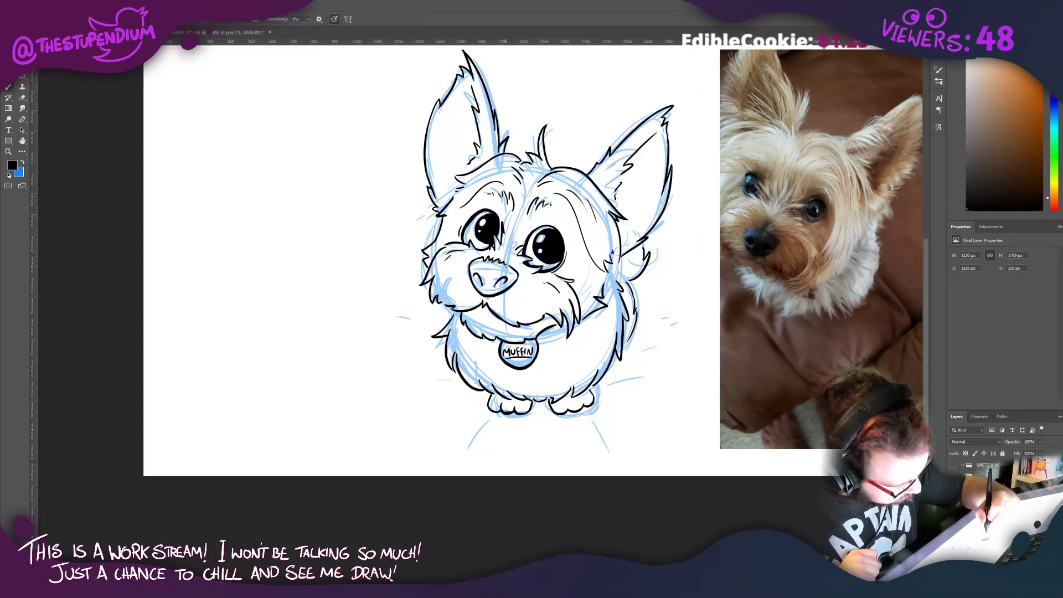
click(9, 86)
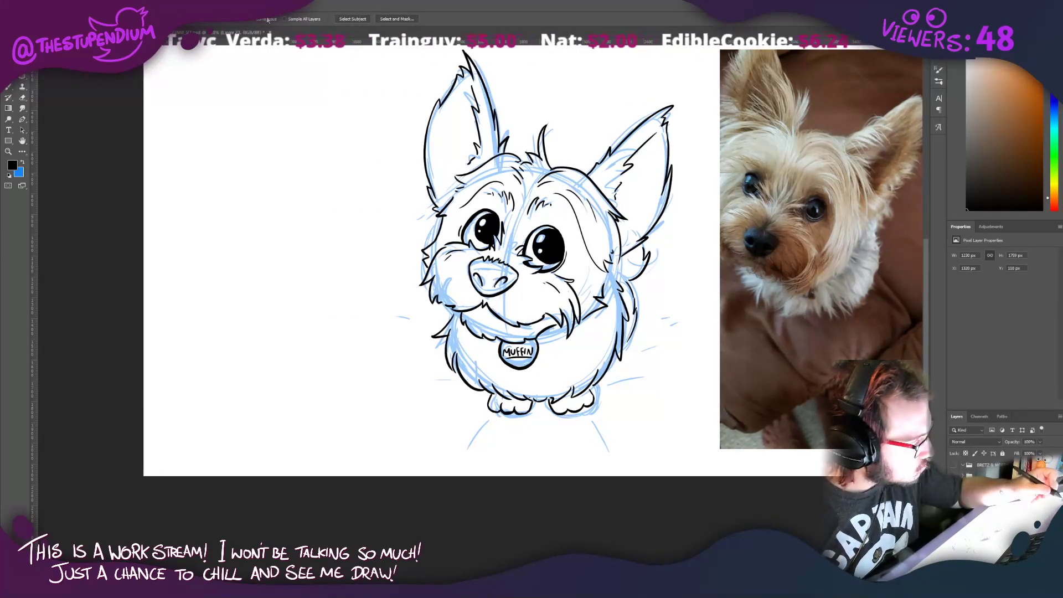
mouse_move(487, 255)
mouse_down()
mouse_move(471, 285)
mouse_move(490, 261)
mouse_move(482, 284)
mouse_move(506, 280)
mouse_up()
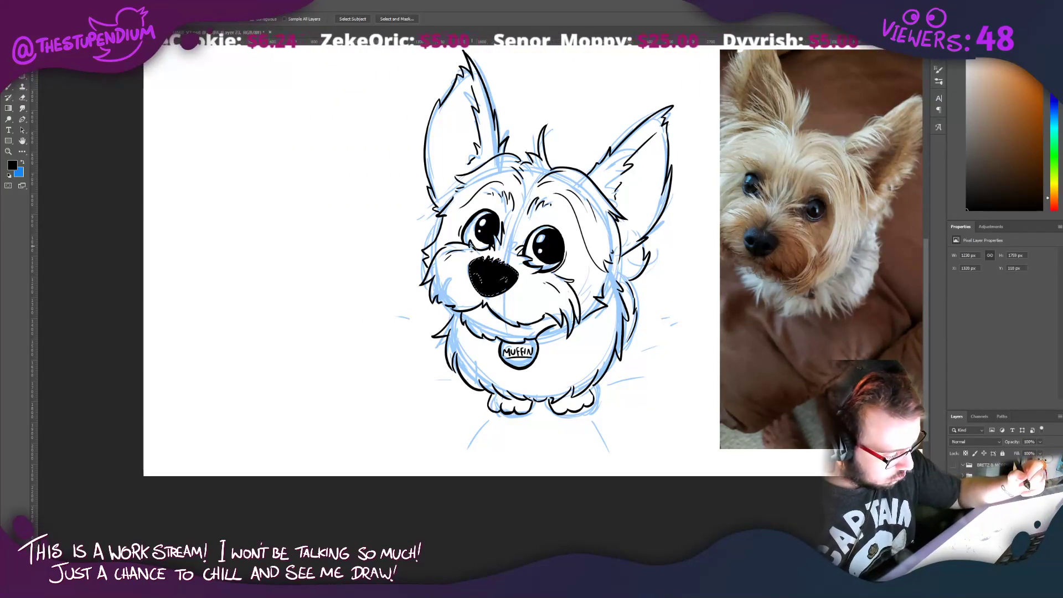
Step: Erase two thin curved nostril highlights out of the black nose with a hard round eraser
right_click(98, 69)
click(114, 75)
click(22, 97)
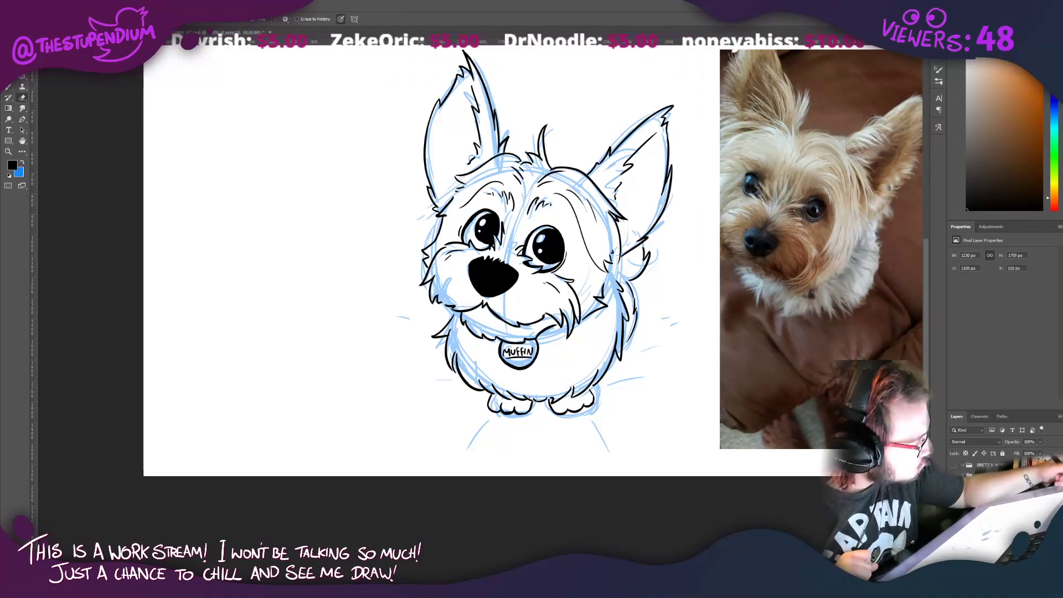
click(41, 20)
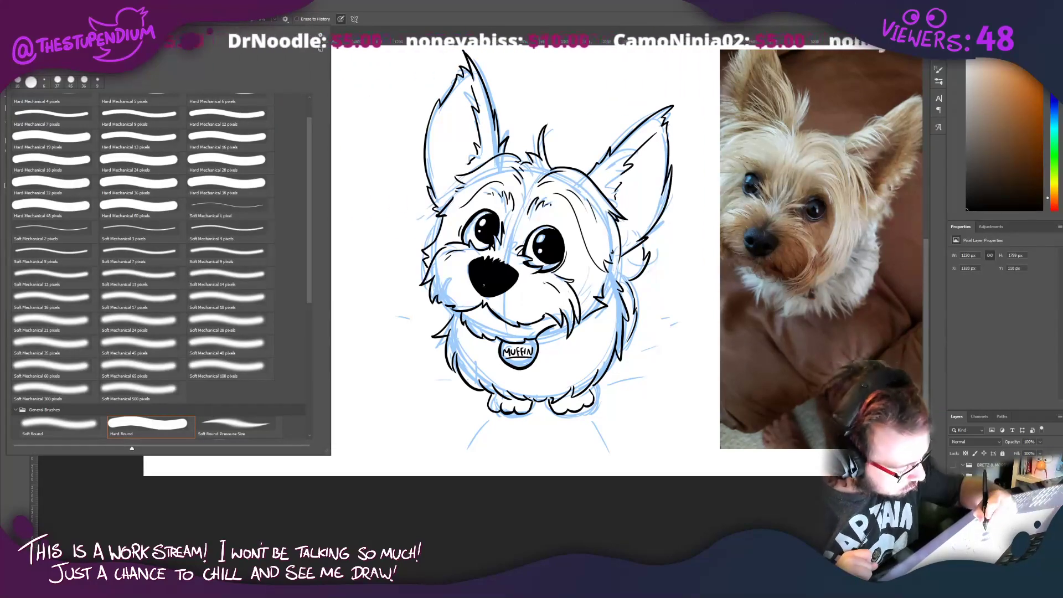
click(483, 285)
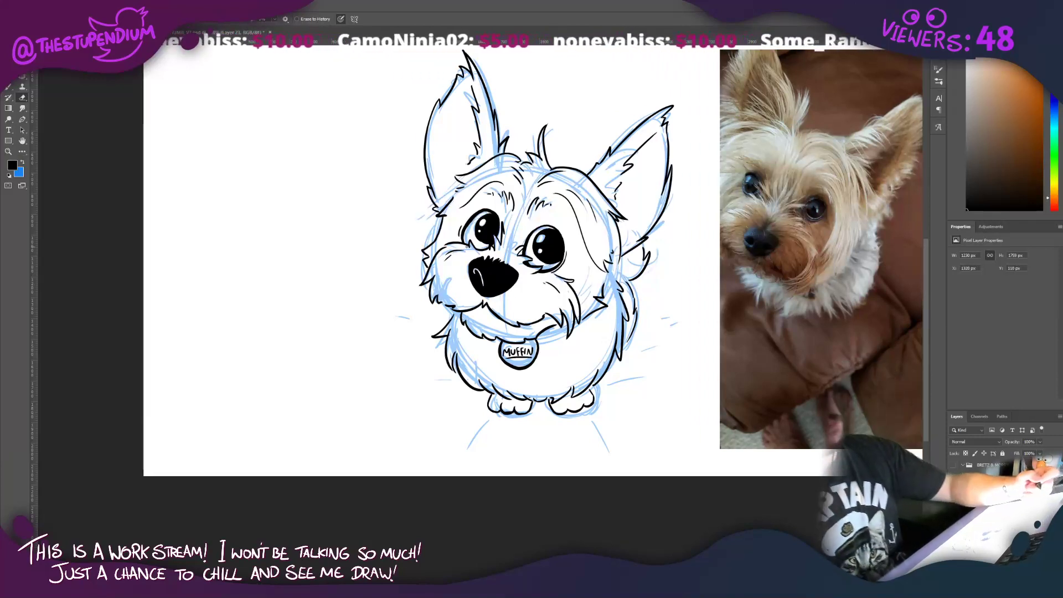
key(ctrl+z)
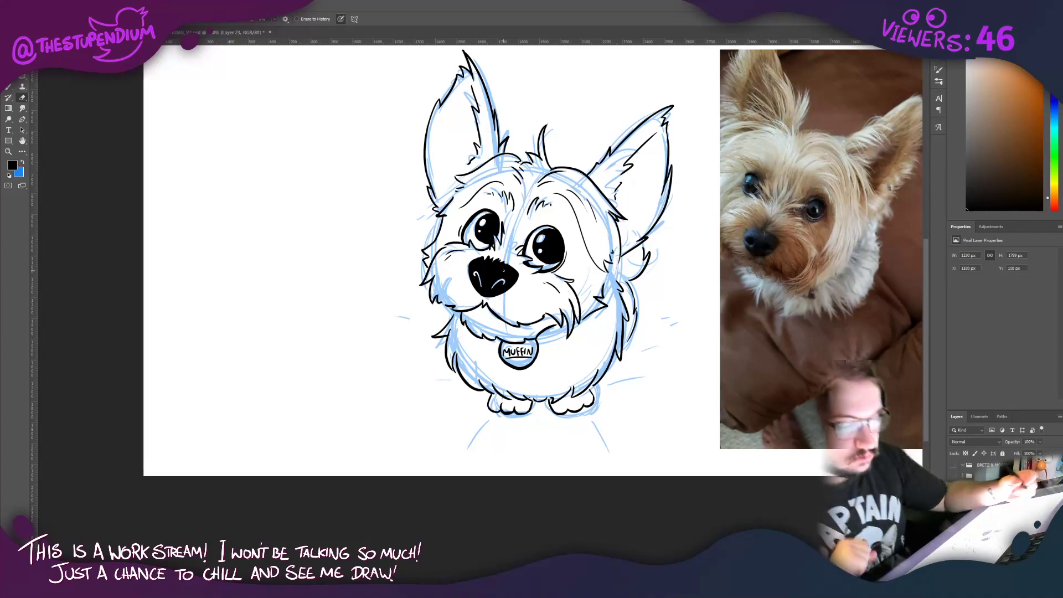
Step: Ink a small fur tuft on top of the head and loose cushion crease lines radiating around the dog's body and paws
key(b)
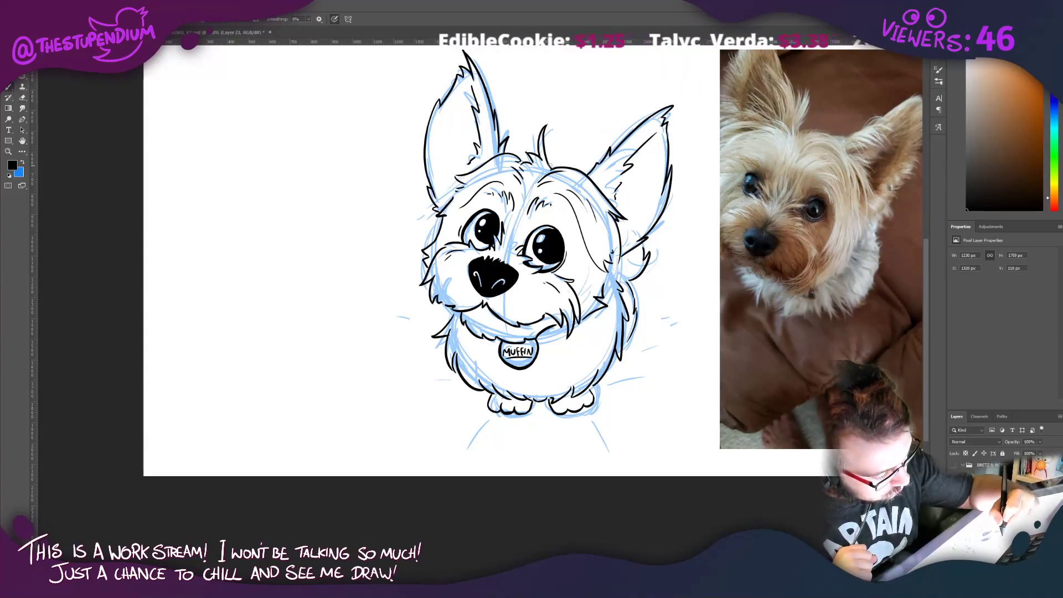
drag(550, 159, 555, 166)
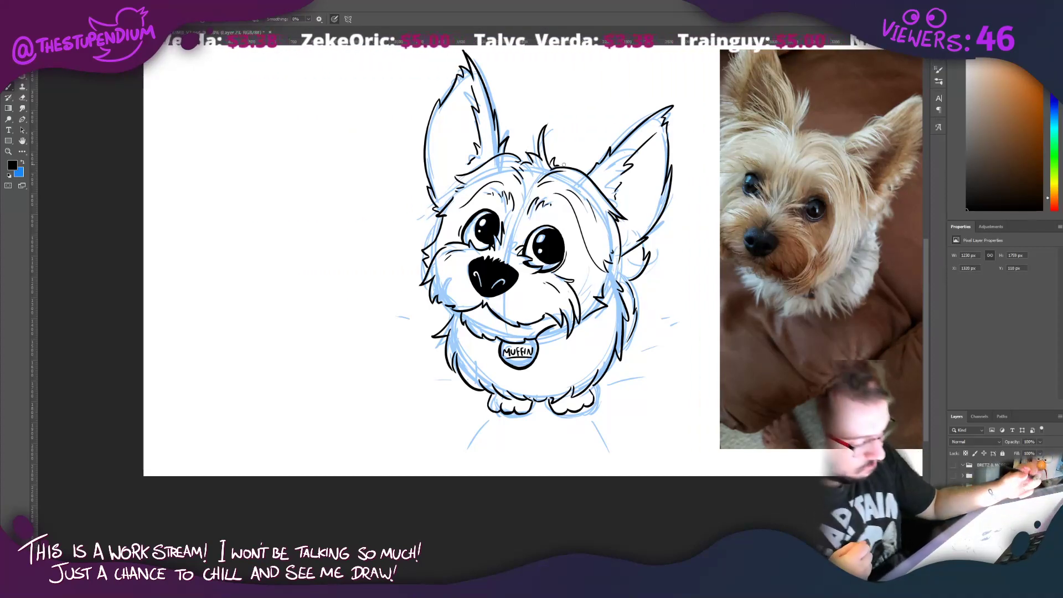
drag(587, 413, 610, 451)
mouse_move(538, 413)
mouse_down()
mouse_move(531, 435)
mouse_move(468, 448)
mouse_up()
drag(471, 388, 413, 390)
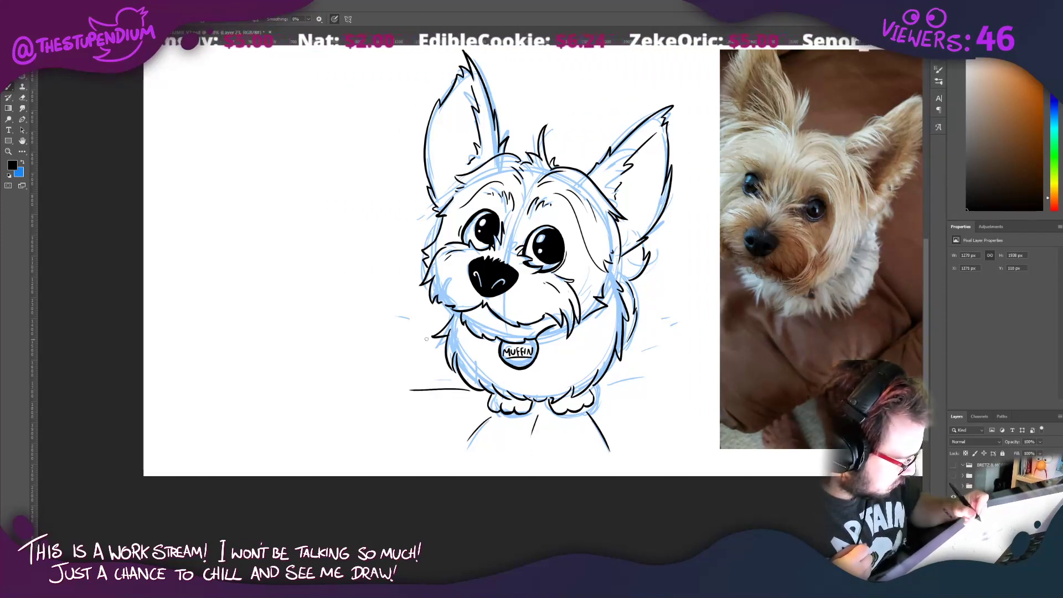
drag(439, 346, 420, 337)
mouse_move(602, 387)
mouse_down()
mouse_move(661, 375)
mouse_move(656, 325)
mouse_up()
drag(652, 287, 644, 295)
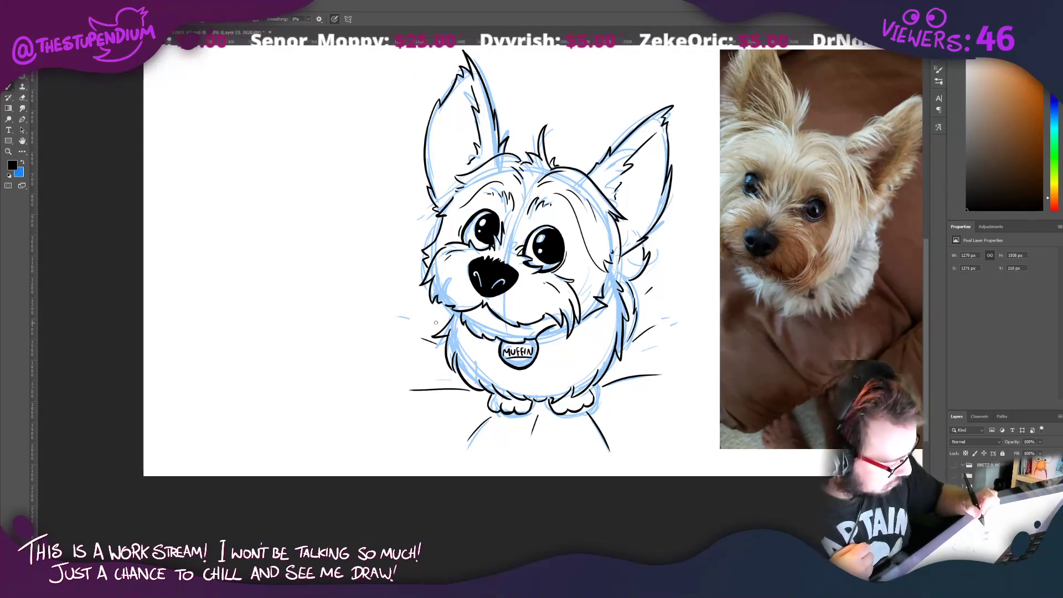
drag(444, 319, 422, 300)
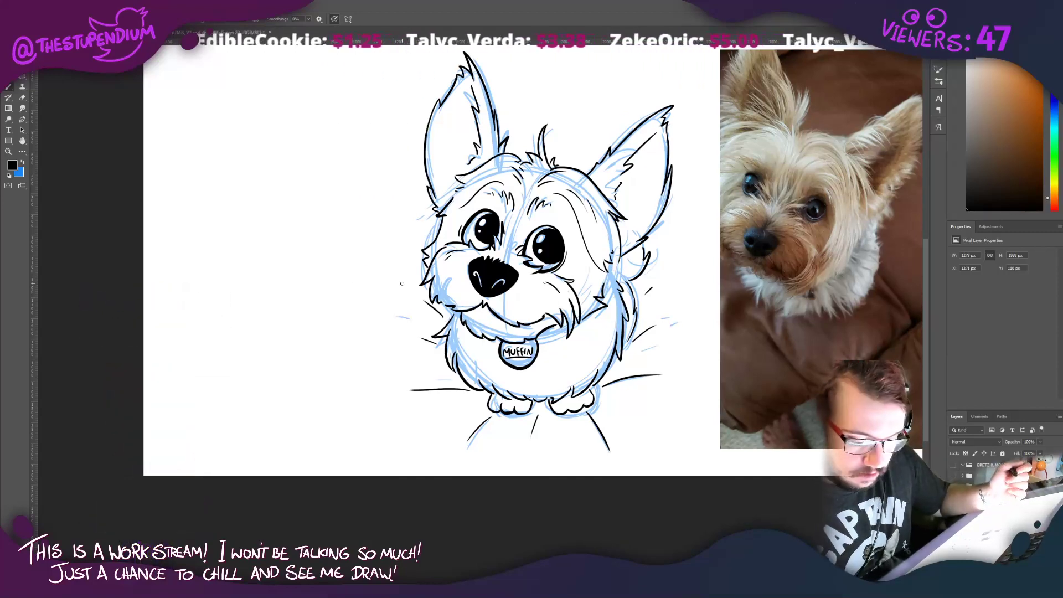
Step: Ink the missing fur edge on the cheek below the right-hand ear and hide the pale blue sketch layer
click(953, 518)
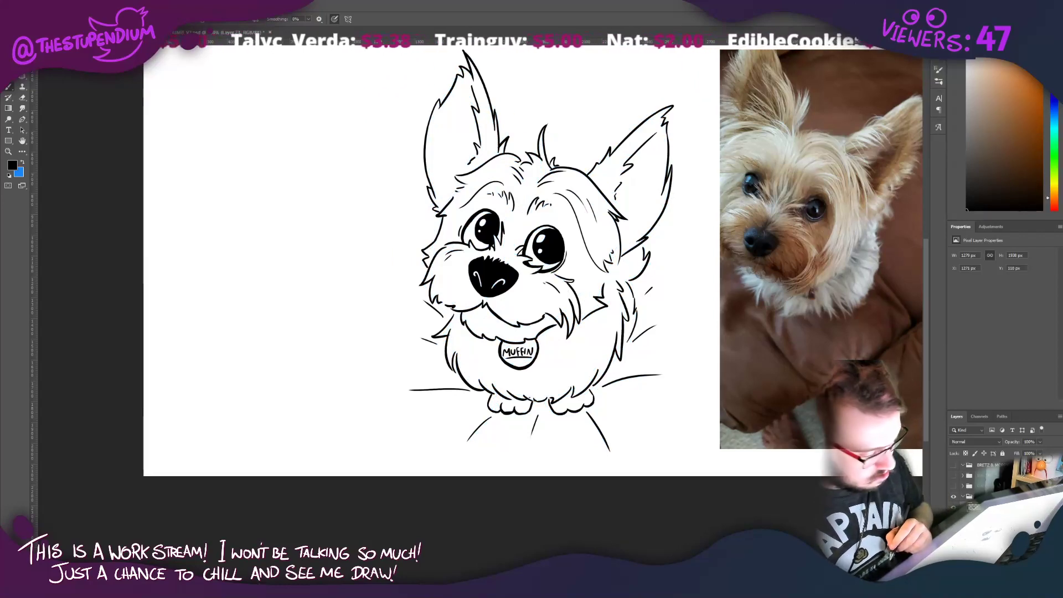
click(953, 517)
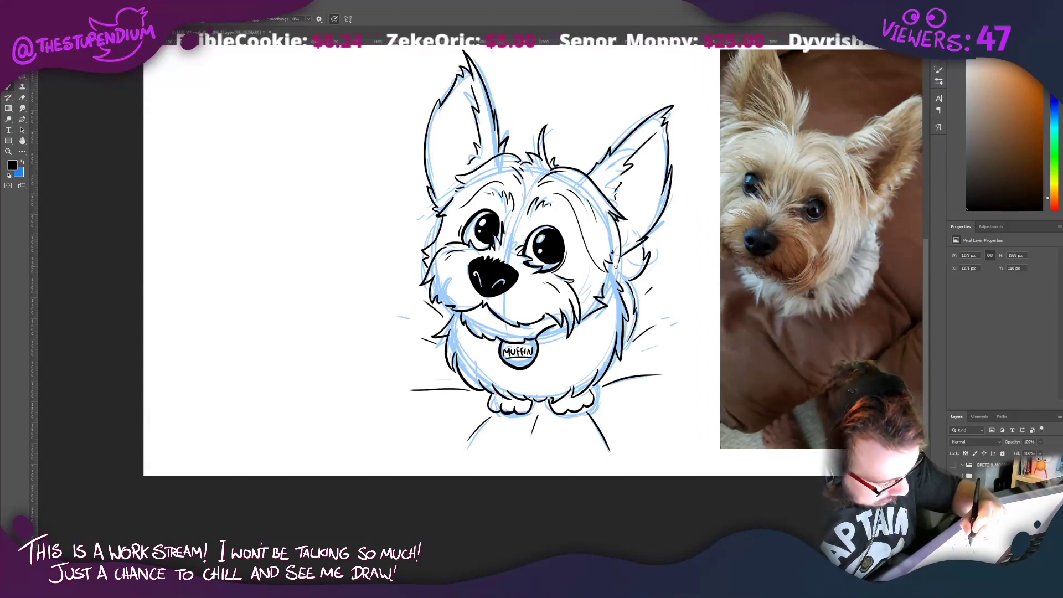
mouse_move(614, 267)
mouse_down()
mouse_move(604, 287)
mouse_move(600, 279)
mouse_up()
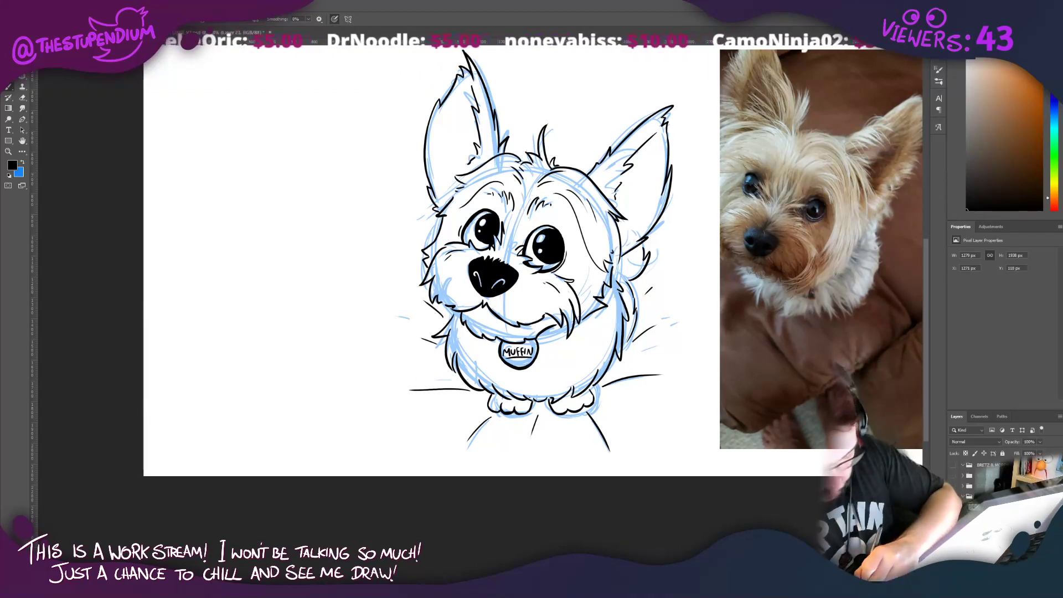
click(956, 517)
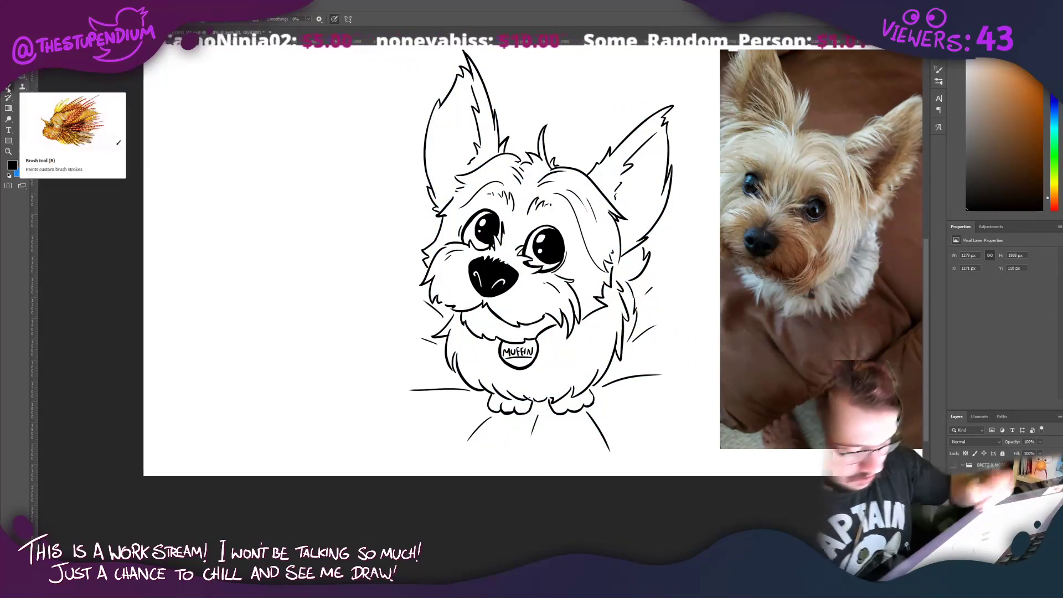
Step: Hand-letter THANK YOU! beside the right-hand paw and sign STUPENDIUM with an underline beneath it
mouse_move(614, 397)
mouse_down()
mouse_move(626, 394)
mouse_move(621, 410)
mouse_move(628, 396)
mouse_move(655, 405)
mouse_move(670, 394)
mouse_up()
mouse_move(672, 392)
mouse_down()
mouse_move(611, 442)
mouse_move(637, 432)
mouse_up()
mouse_move(630, 430)
mouse_down()
mouse_move(631, 443)
mouse_move(644, 431)
mouse_move(692, 431)
mouse_move(631, 447)
mouse_up()
key(ctrl+z)
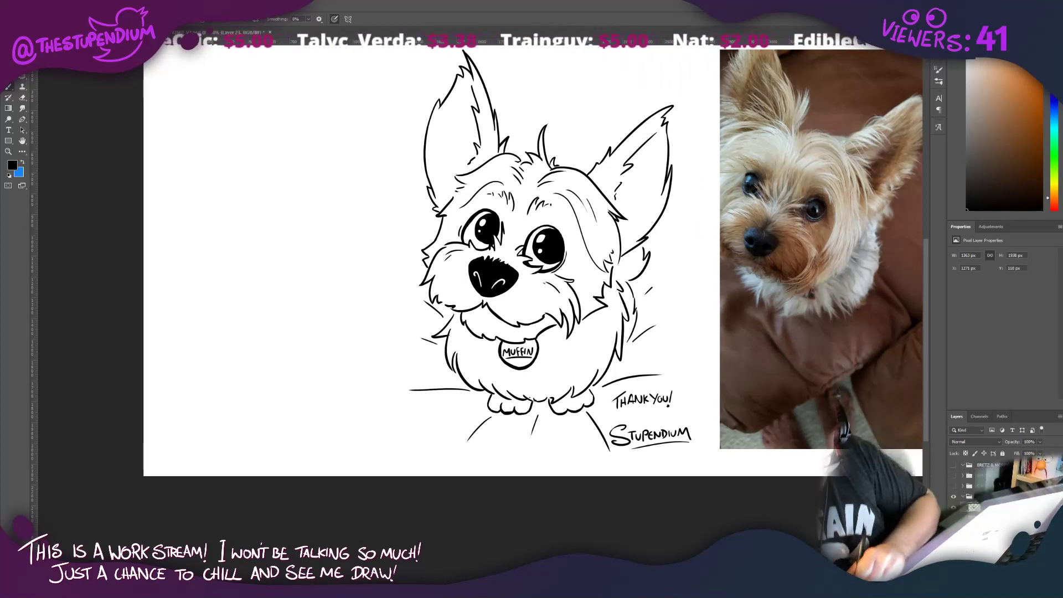
Step: Hide the finished dog drawing's layer group and show the group with the dark antlered figure and axe warrior references
mouse_move(452, 410)
mouse_down()
mouse_move(444, 475)
mouse_move(431, 483)
mouse_up()
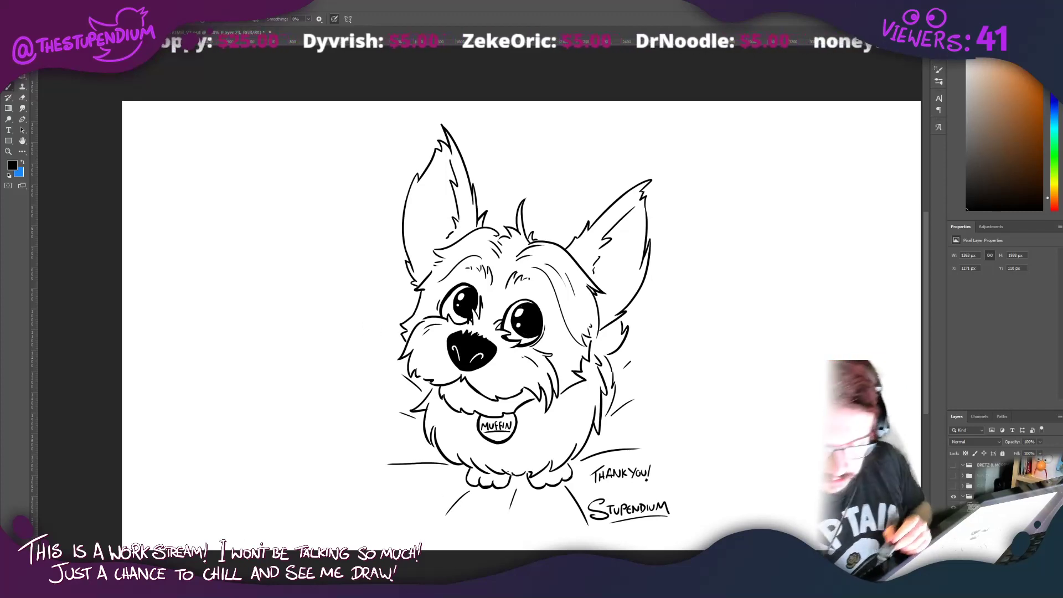
click(958, 498)
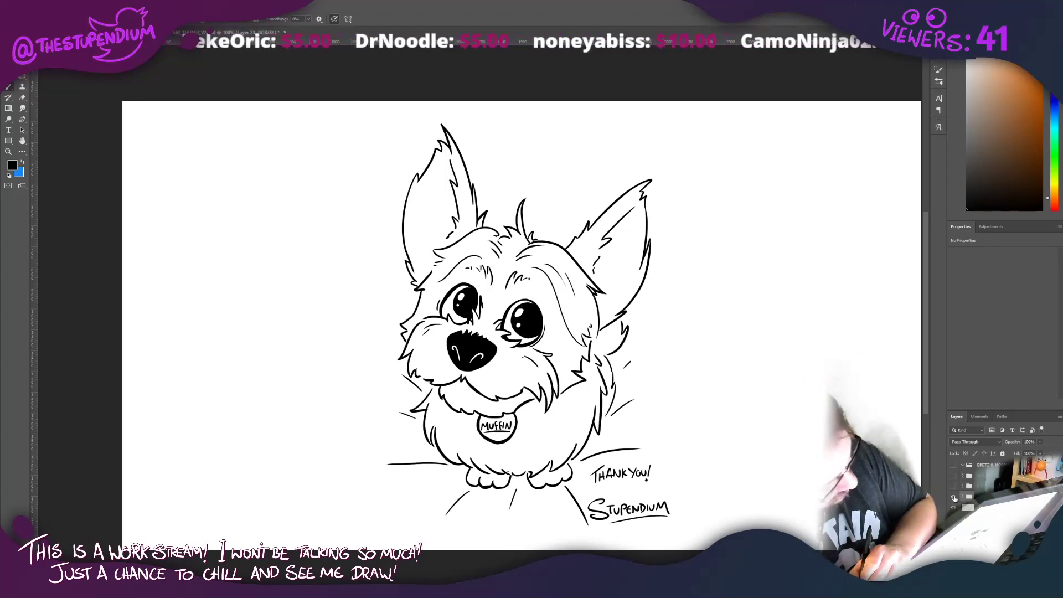
click(954, 498)
click(954, 498)
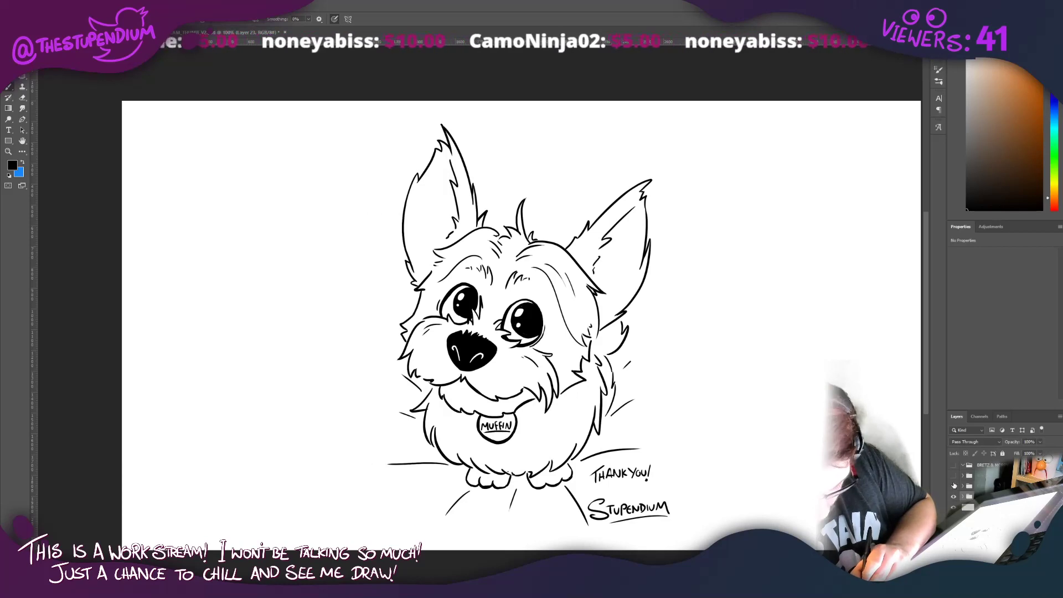
click(954, 486)
click(954, 486)
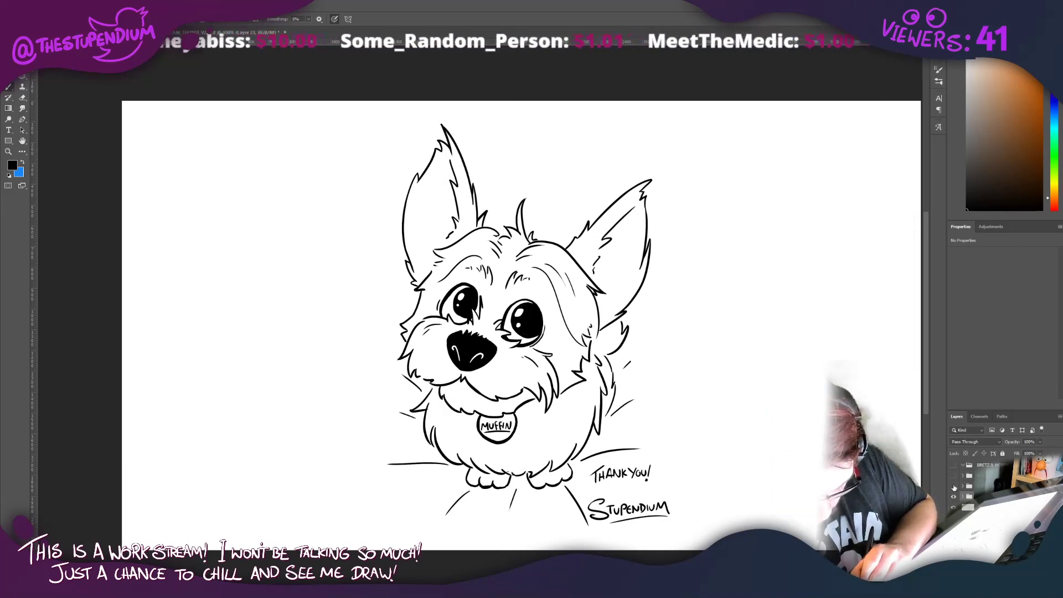
click(953, 498)
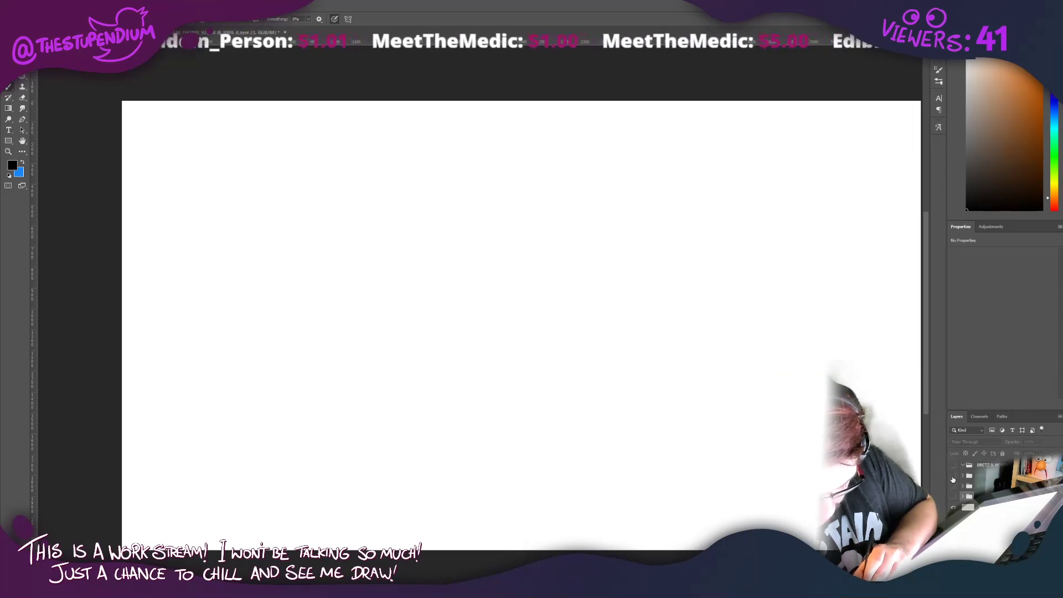
click(953, 486)
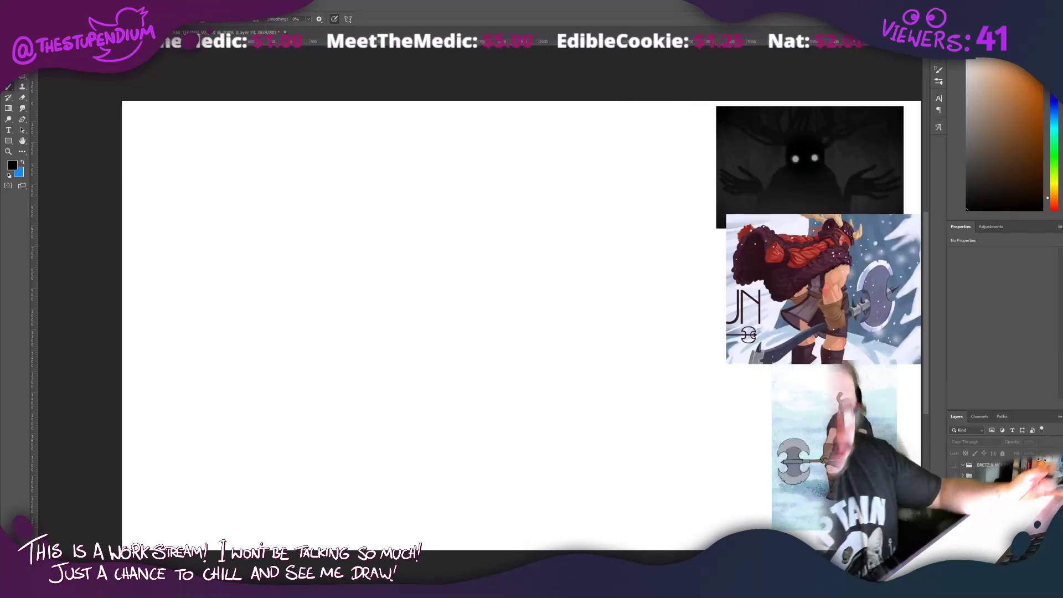
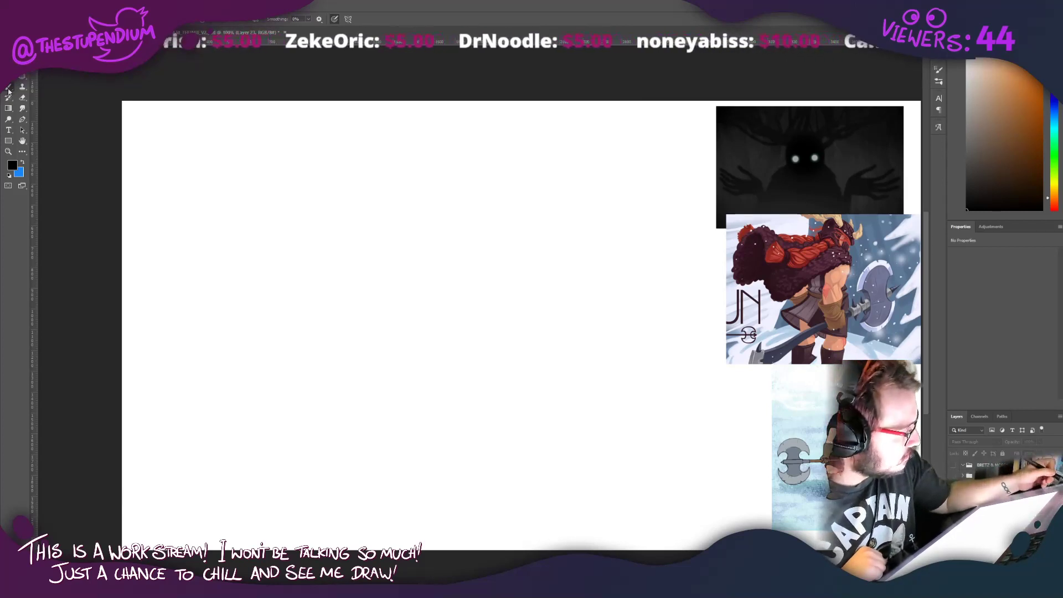
Step: Switch the drawing colour to blue and sketch an oval head on the group's empty layer near the canvas centre
click(22, 162)
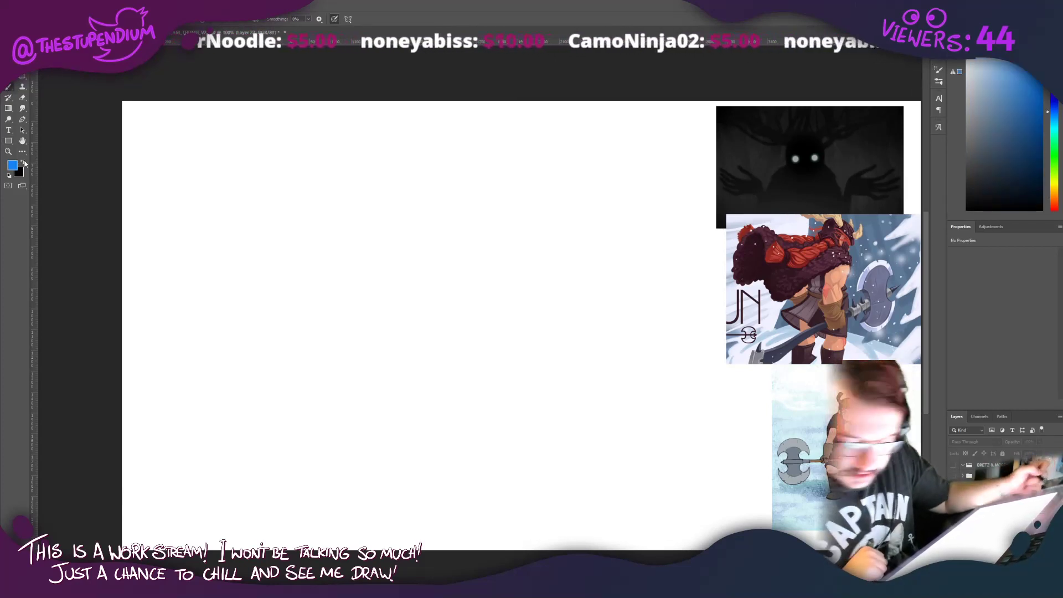
click(971, 496)
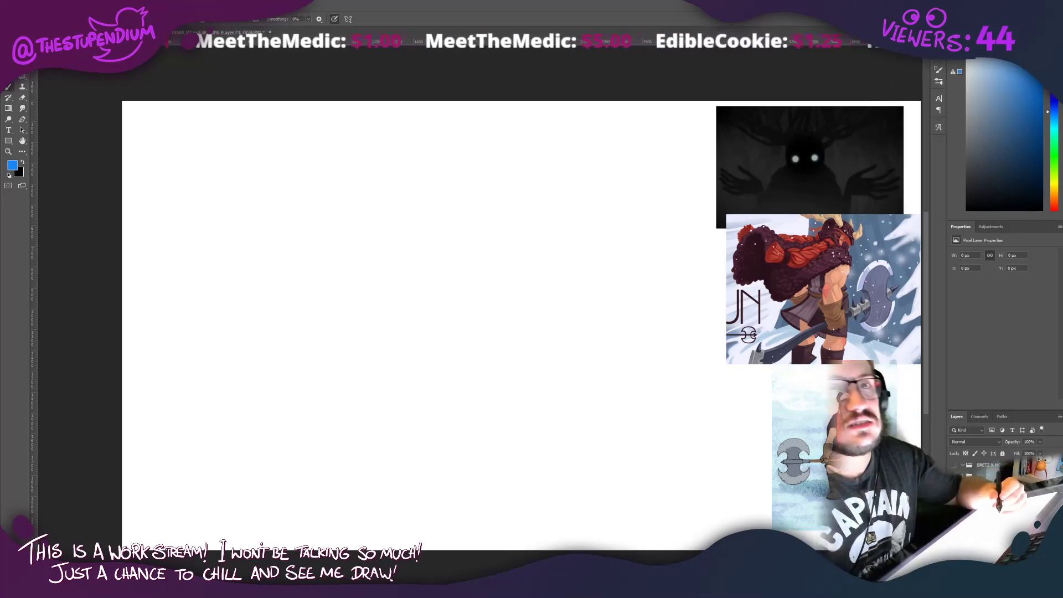
click(527, 163)
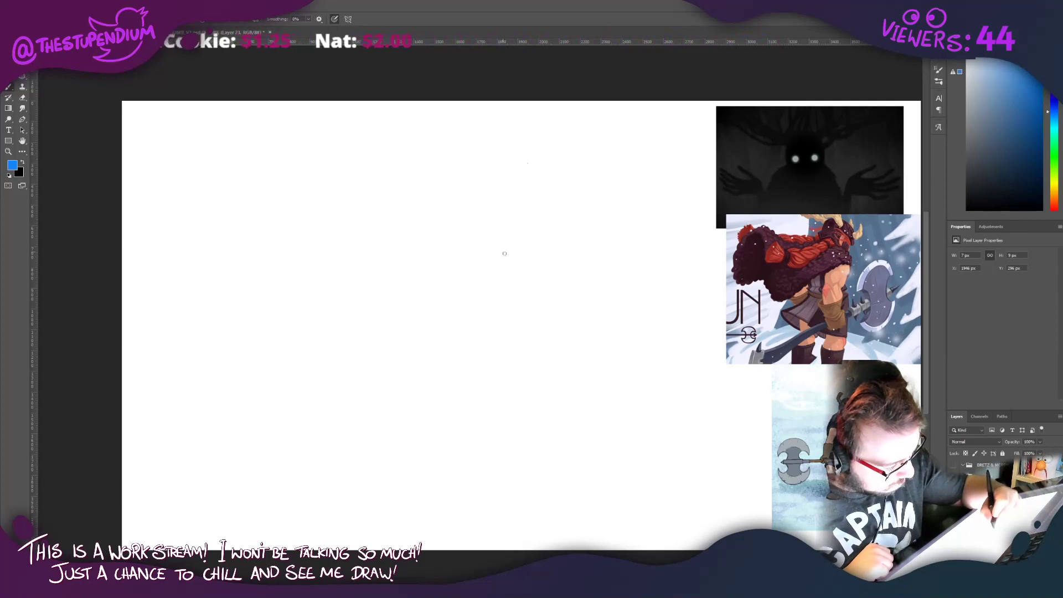
mouse_move(510, 252)
mouse_down()
mouse_move(486, 230)
mouse_move(460, 263)
mouse_move(464, 239)
mouse_move(457, 282)
mouse_up()
mouse_move(472, 234)
mouse_down()
mouse_move(459, 259)
mouse_move(461, 291)
mouse_move(500, 299)
mouse_move(514, 255)
mouse_move(474, 233)
mouse_move(469, 297)
mouse_move(515, 259)
mouse_move(455, 263)
mouse_move(465, 277)
mouse_move(516, 259)
mouse_move(501, 223)
mouse_up()
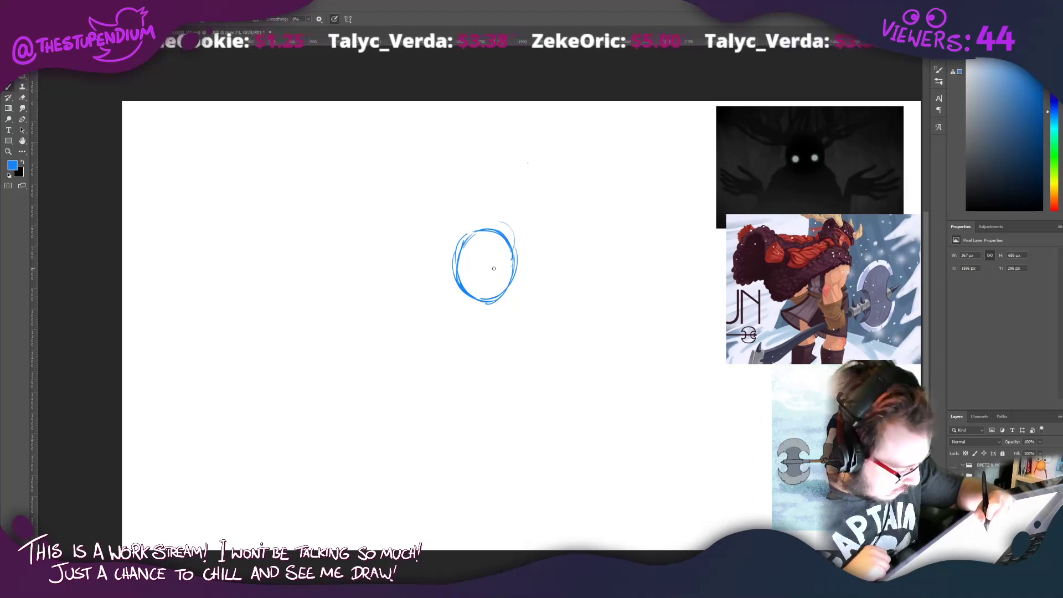
Step: Sketch two small round eyes in the oval head and light neck and shoulder guide marks beneath it
mouse_move(492, 270)
mouse_down()
mouse_move(501, 271)
mouse_move(468, 278)
mouse_move(476, 272)
mouse_up()
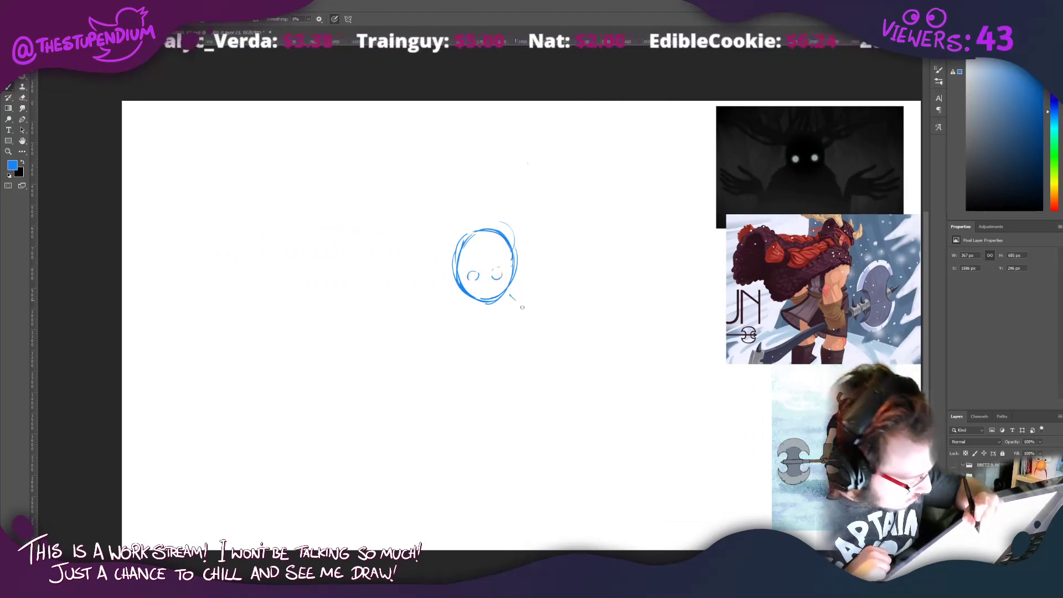
drag(522, 307, 536, 324)
drag(467, 306, 463, 320)
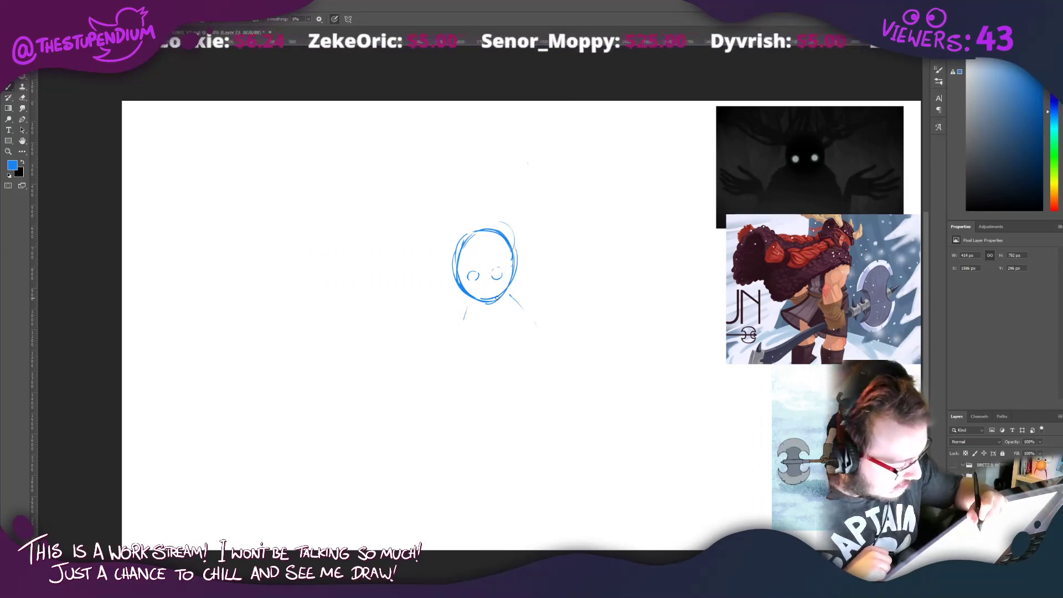
drag(496, 297, 486, 312)
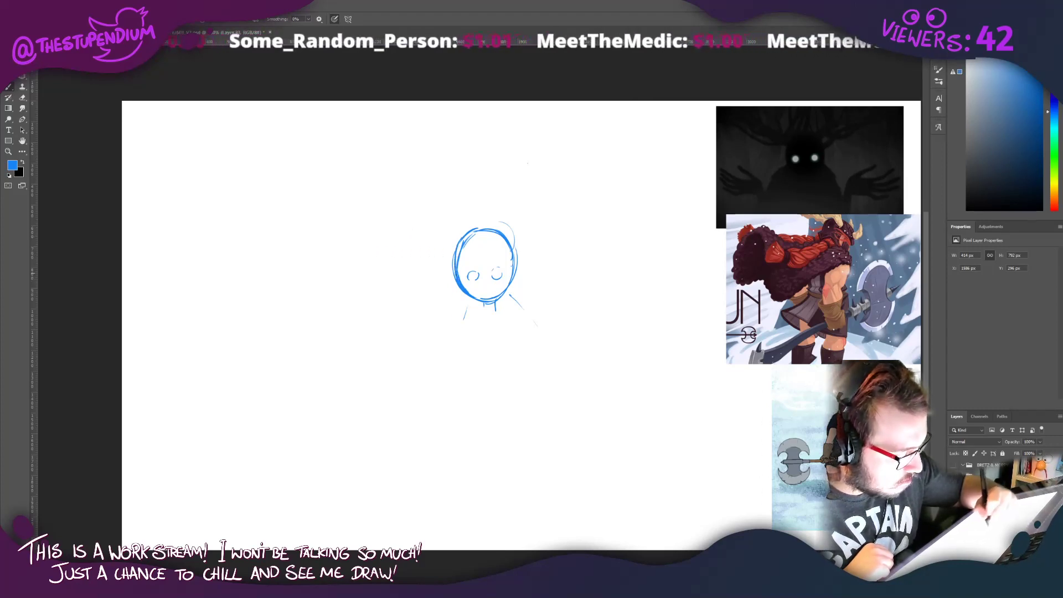
Step: Rework the oval head's outline with heavier strokes and clean up the stray lines along its edges
mouse_move(465, 287)
mouse_down()
mouse_move(492, 301)
mouse_move(512, 279)
mouse_up()
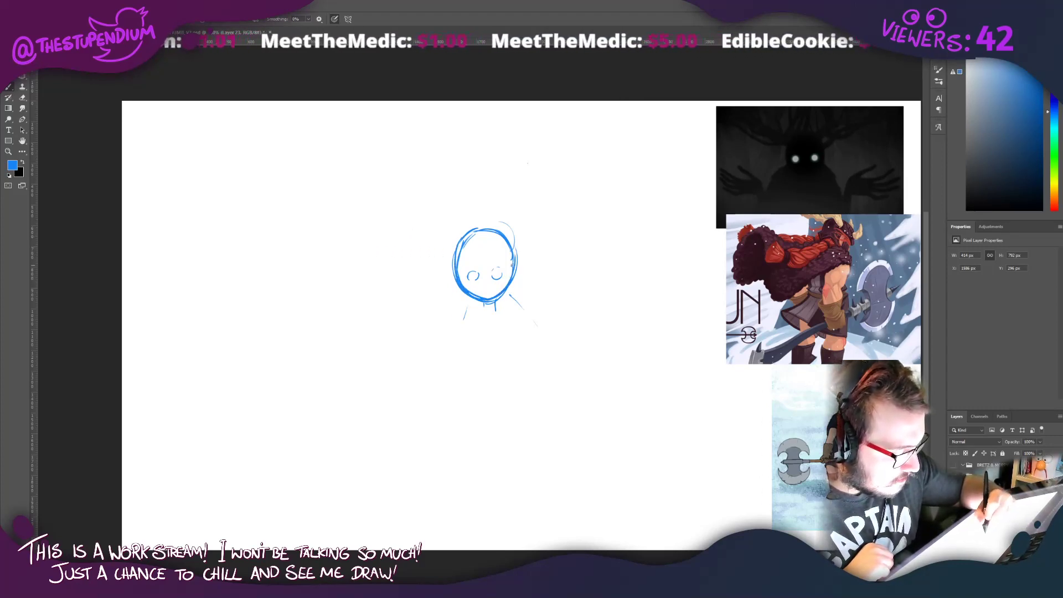
mouse_move(489, 227)
mouse_down()
mouse_move(455, 249)
mouse_move(450, 279)
mouse_up()
drag(457, 242, 452, 281)
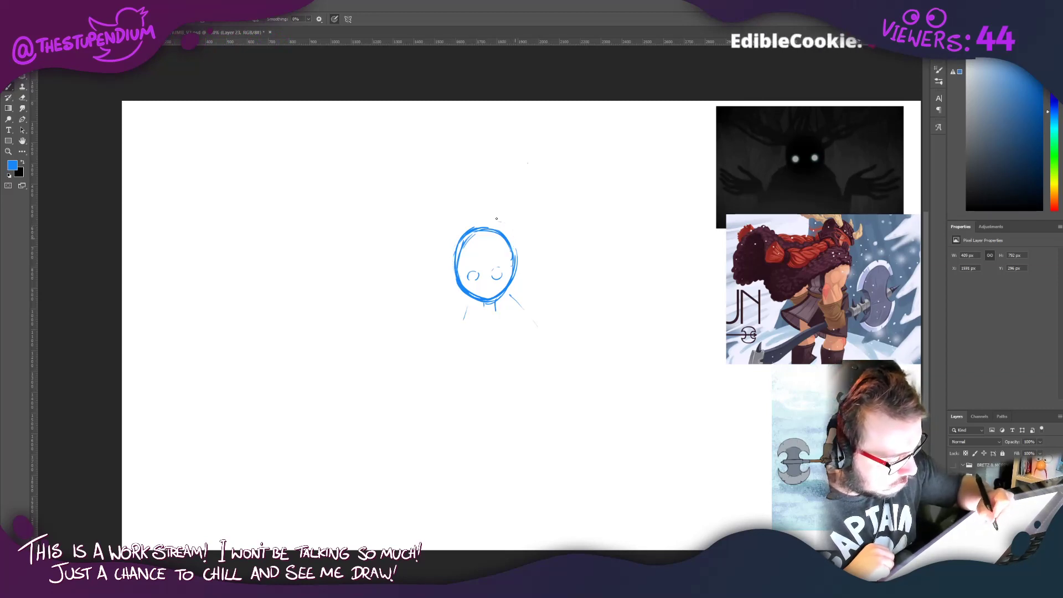
drag(516, 255, 515, 277)
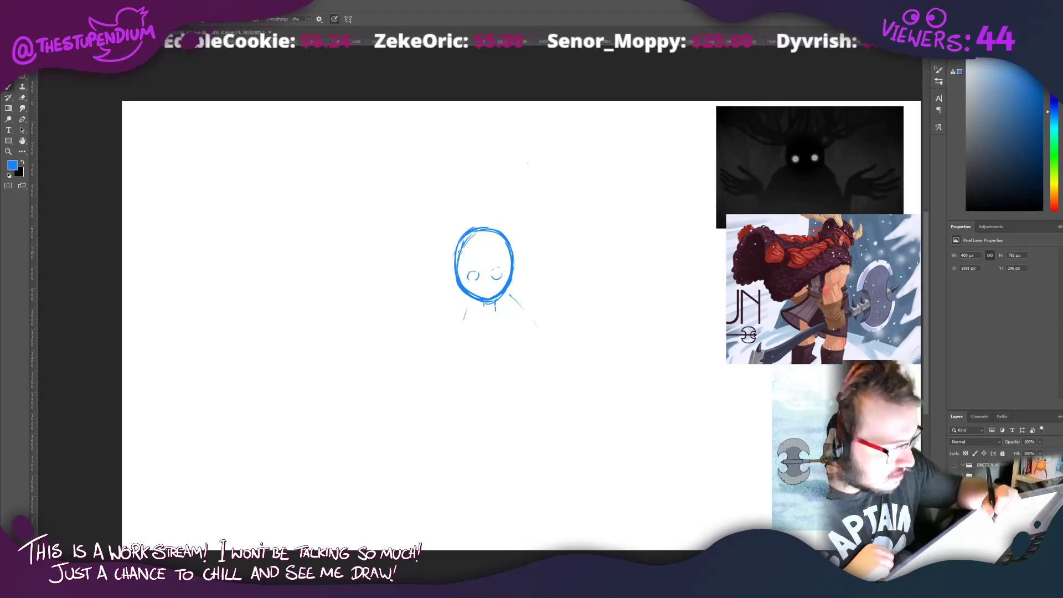
mouse_move(460, 244)
mouse_down()
mouse_move(457, 282)
mouse_move(470, 279)
mouse_up()
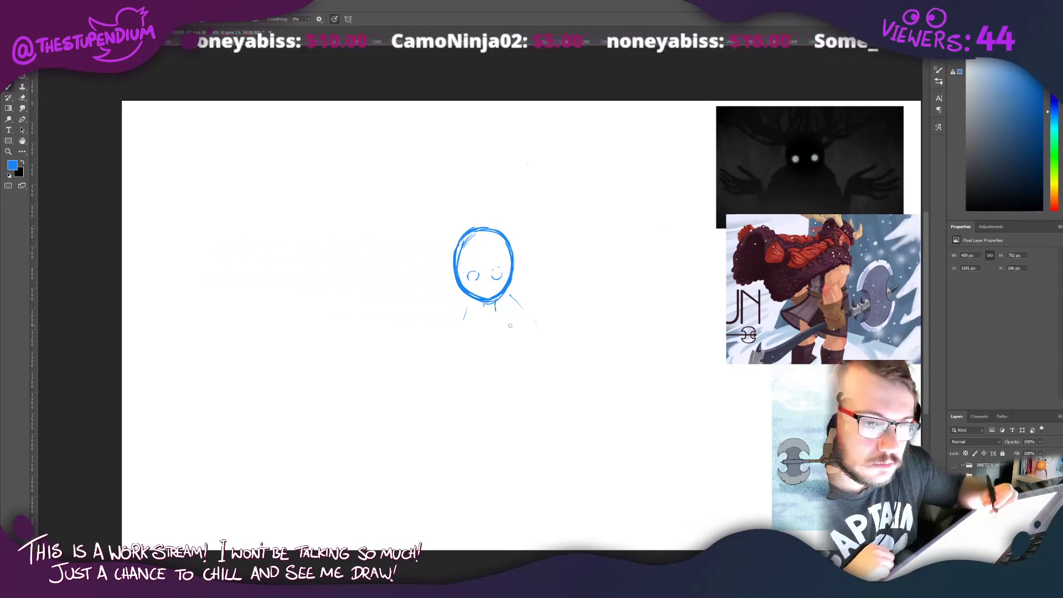
Step: Sketch a short neck, sloping shoulders and a rounded chest below the head
mouse_move(494, 299)
mouse_down()
mouse_move(497, 311)
mouse_move(481, 310)
mouse_move(498, 307)
mouse_up()
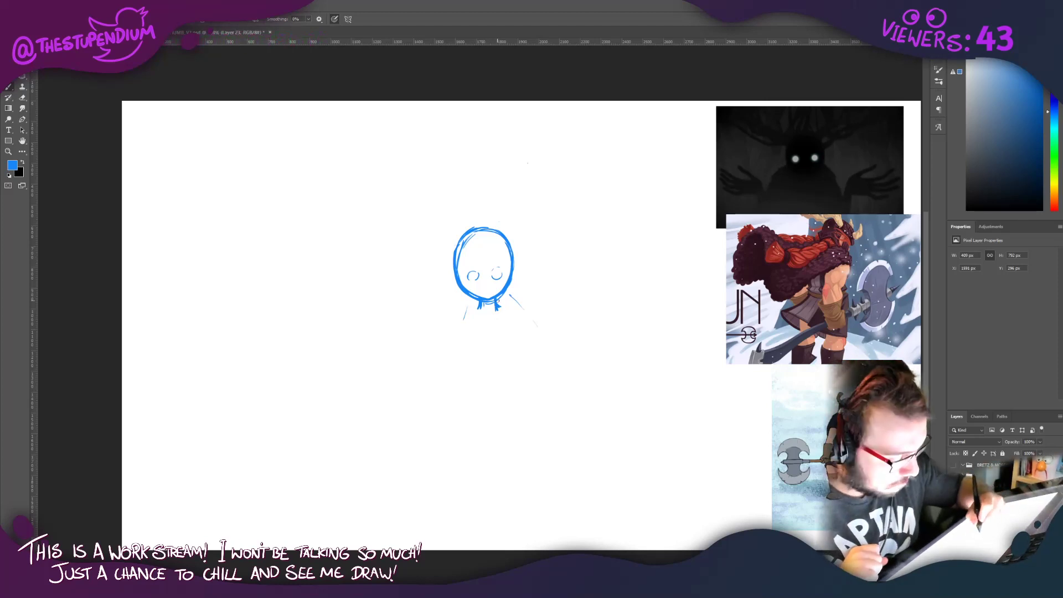
drag(498, 308, 524, 317)
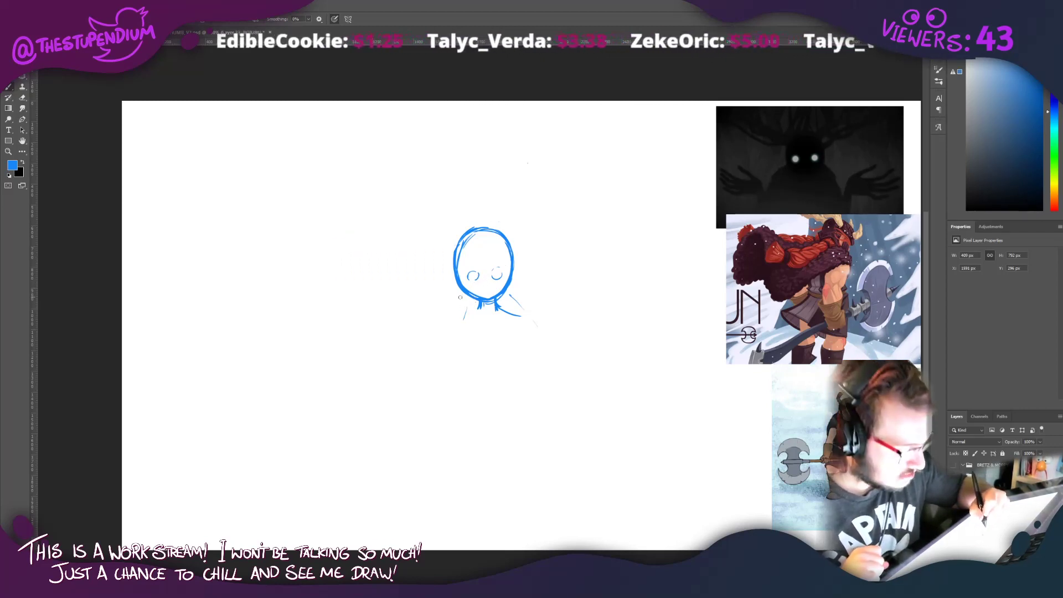
mouse_move(464, 294)
mouse_down()
mouse_move(477, 310)
mouse_move(529, 314)
mouse_move(448, 320)
mouse_move(451, 353)
mouse_move(518, 364)
mouse_move(528, 313)
mouse_move(476, 371)
mouse_move(479, 307)
mouse_move(443, 317)
mouse_move(498, 371)
mouse_move(531, 306)
mouse_move(525, 356)
mouse_up()
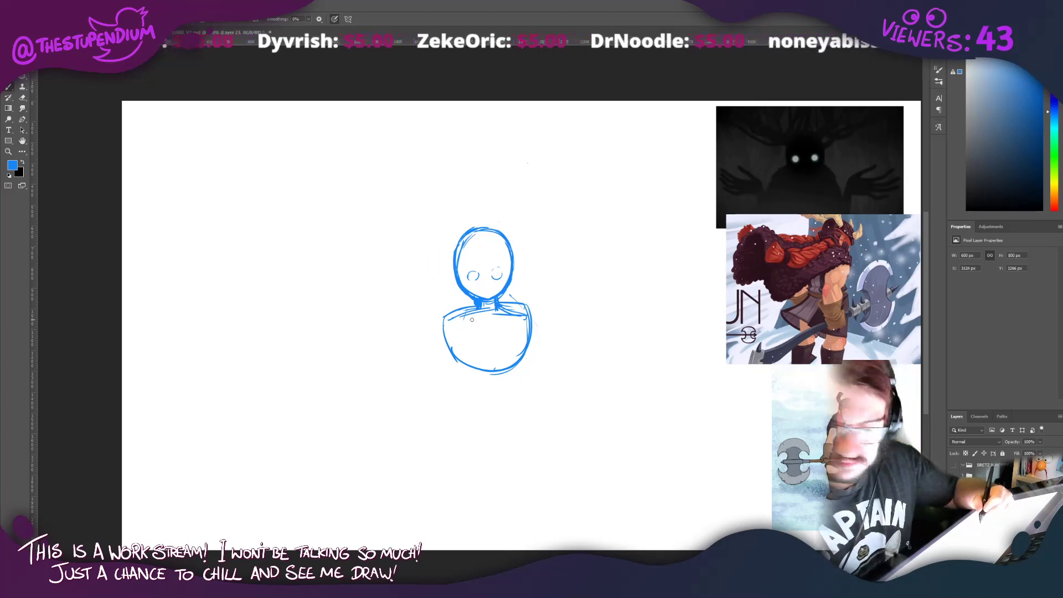
Step: Clear the first sketch and redraw a larger oval head over hunched shoulders and a tapered torso with a vertical centre line
key(Delete)
key(ctrl+alt+shift+n)
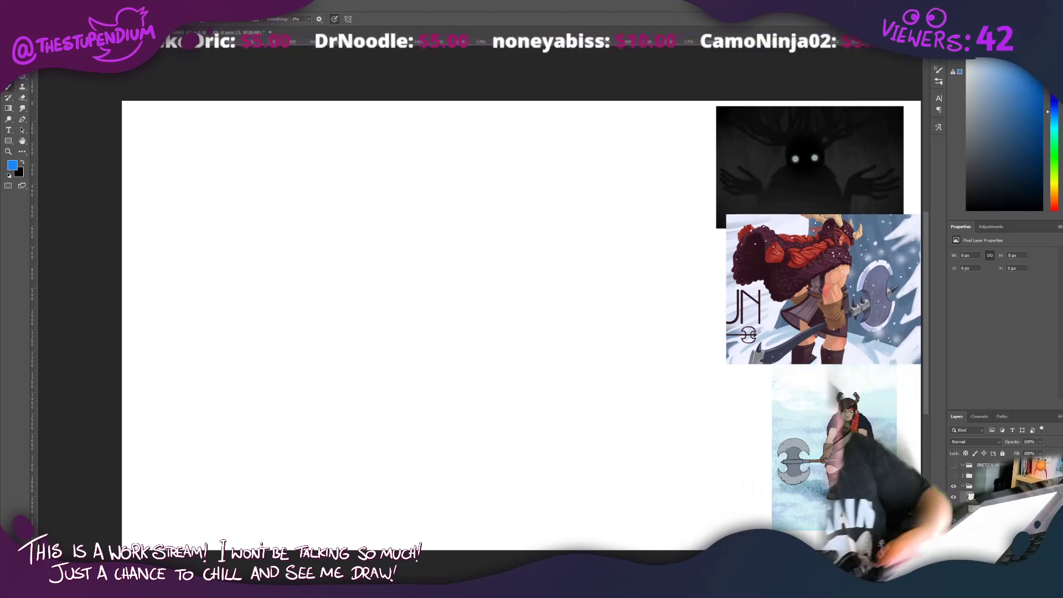
mouse_move(508, 230)
mouse_down()
mouse_move(477, 224)
mouse_move(463, 252)
mouse_move(464, 287)
mouse_move(498, 305)
mouse_move(529, 271)
mouse_move(517, 227)
mouse_move(486, 221)
mouse_move(465, 239)
mouse_up()
drag(525, 286, 554, 295)
drag(466, 291, 451, 296)
drag(523, 288, 557, 304)
mouse_move(465, 292)
mouse_down()
mouse_move(464, 294)
mouse_move(433, 306)
mouse_move(464, 367)
mouse_move(535, 361)
mouse_up()
drag(551, 308, 536, 360)
mouse_move(498, 366)
mouse_down()
mouse_move(475, 366)
mouse_move(512, 368)
mouse_up()
drag(498, 308, 497, 365)
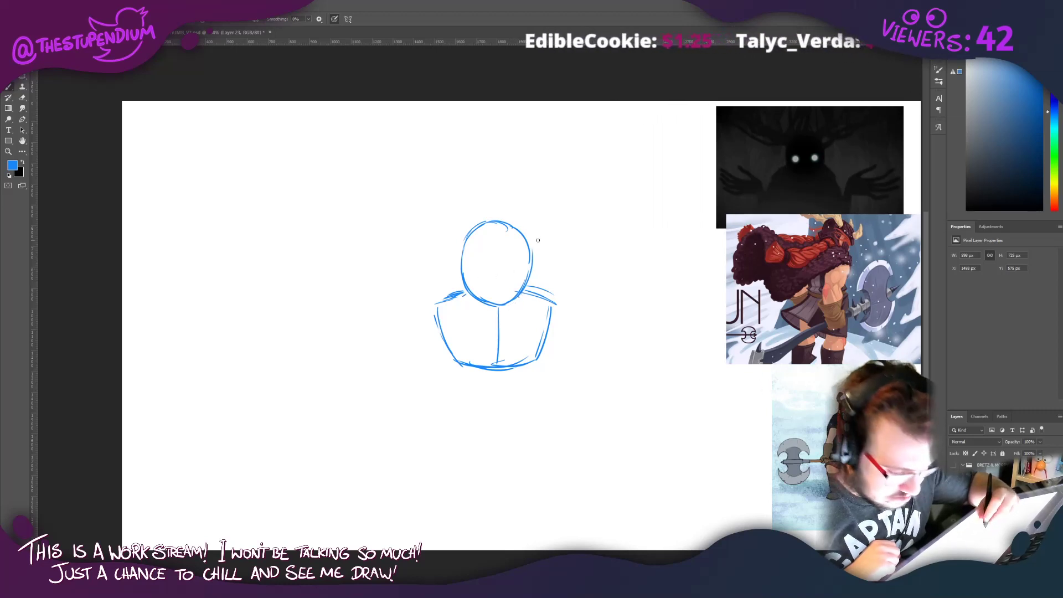
Step: Reinforce the chin line and draw two round eyes in the lower half of the head
drag(481, 306, 513, 300)
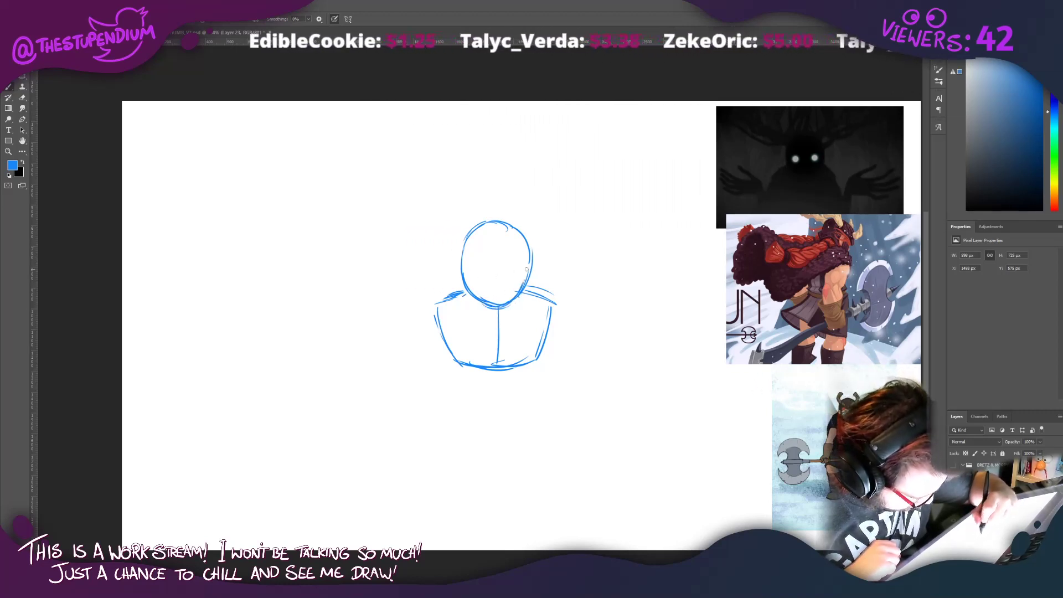
mouse_move(531, 262)
mouse_down()
mouse_move(526, 281)
mouse_move(480, 271)
mouse_move(489, 276)
mouse_up()
drag(506, 269, 511, 281)
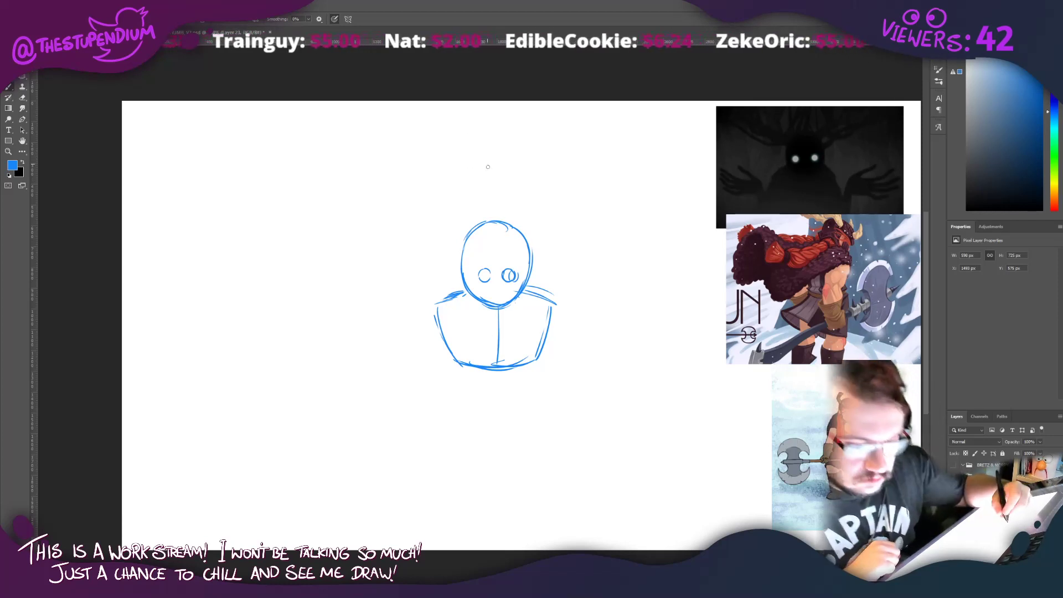
Step: Draw sweeping, near-horizontal strokes outward from both sides of the head
mouse_move(531, 246)
mouse_down()
mouse_move(567, 241)
mouse_move(595, 256)
mouse_up()
drag(531, 277, 566, 274)
mouse_move(461, 245)
mouse_down()
mouse_move(425, 241)
mouse_move(398, 260)
mouse_up()
drag(462, 275, 425, 280)
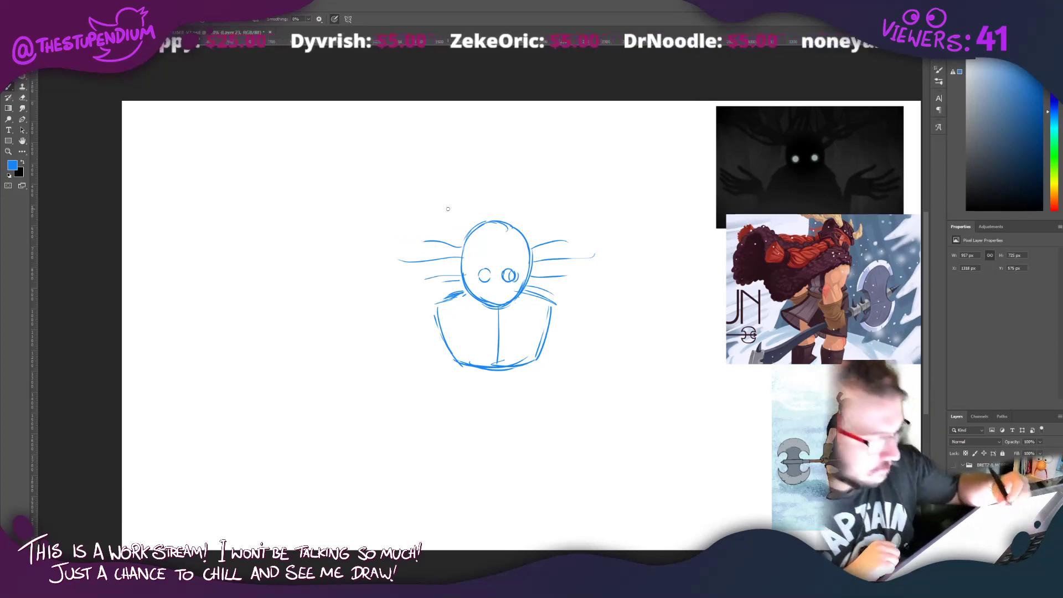
Step: Try rough arm strokes beside the torso's right edge and erase the part overlapping the torso
drag(592, 334, 577, 327)
mouse_move(573, 325)
mouse_down()
mouse_move(541, 330)
mouse_move(553, 348)
mouse_up()
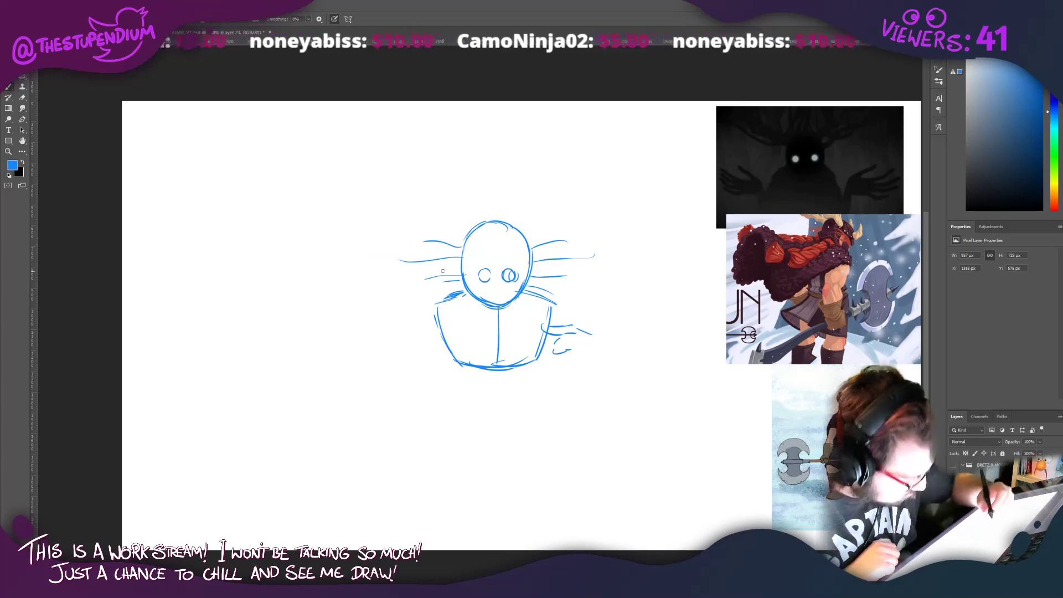
key(ctrl+z)
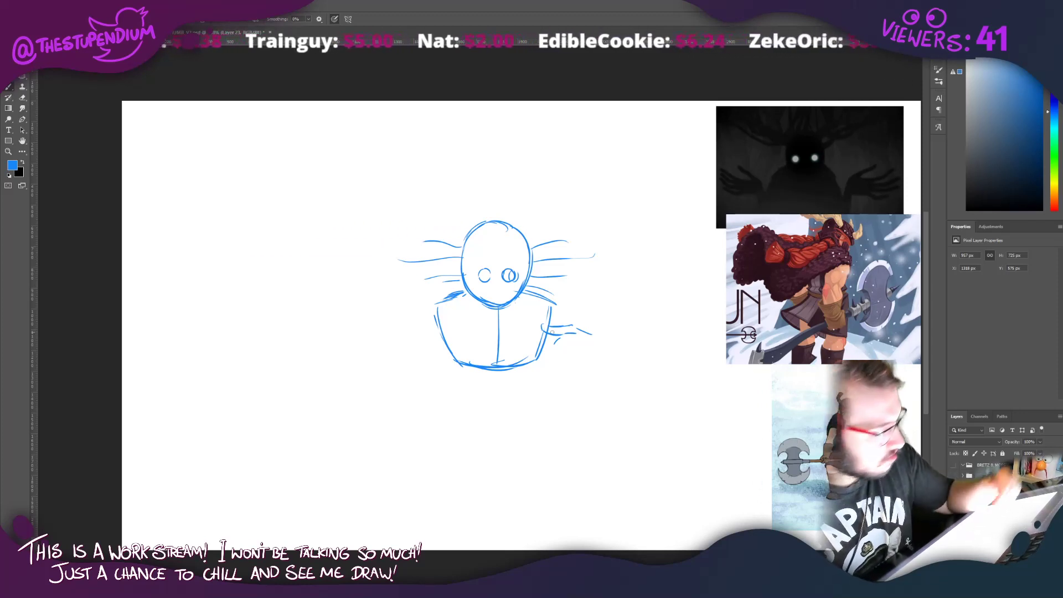
key(e)
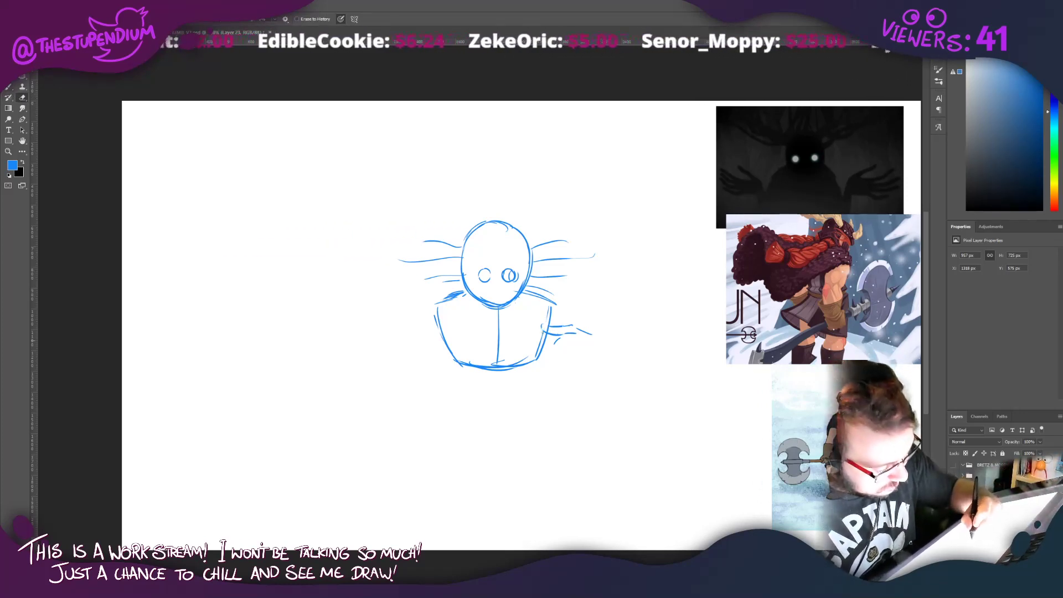
drag(544, 322, 536, 355)
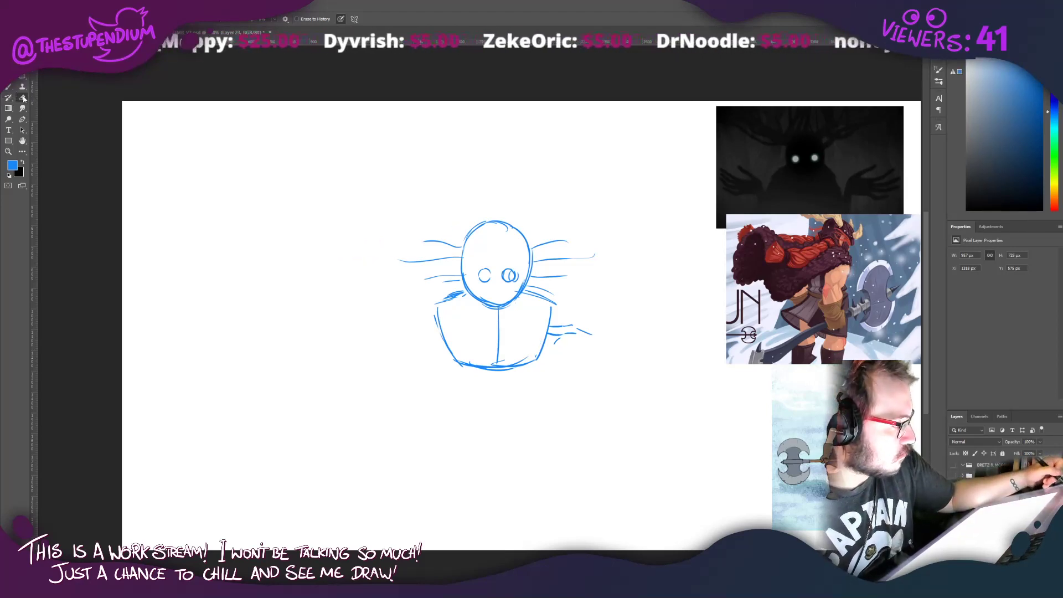
Step: Check the eraser's brush presets and erase the remaining arm strokes to the right of the torso
click(30, 19)
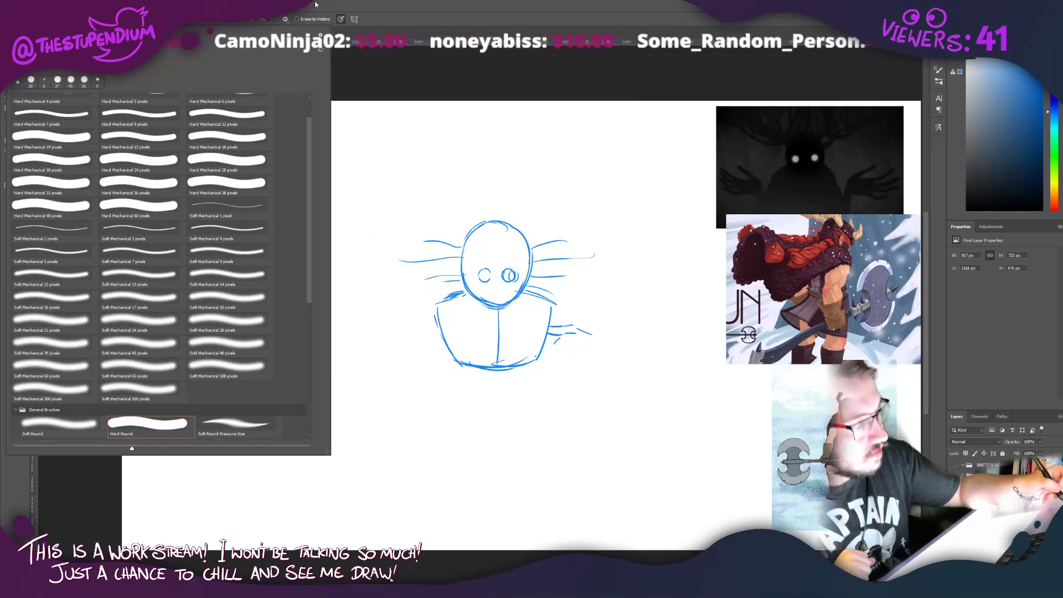
click(320, 49)
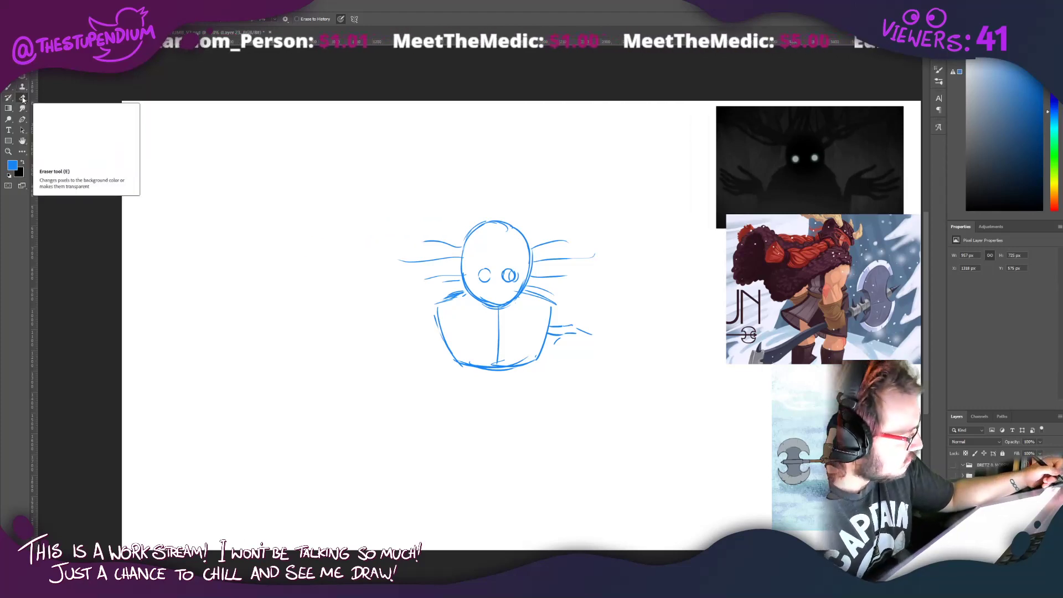
right_click(319, 49)
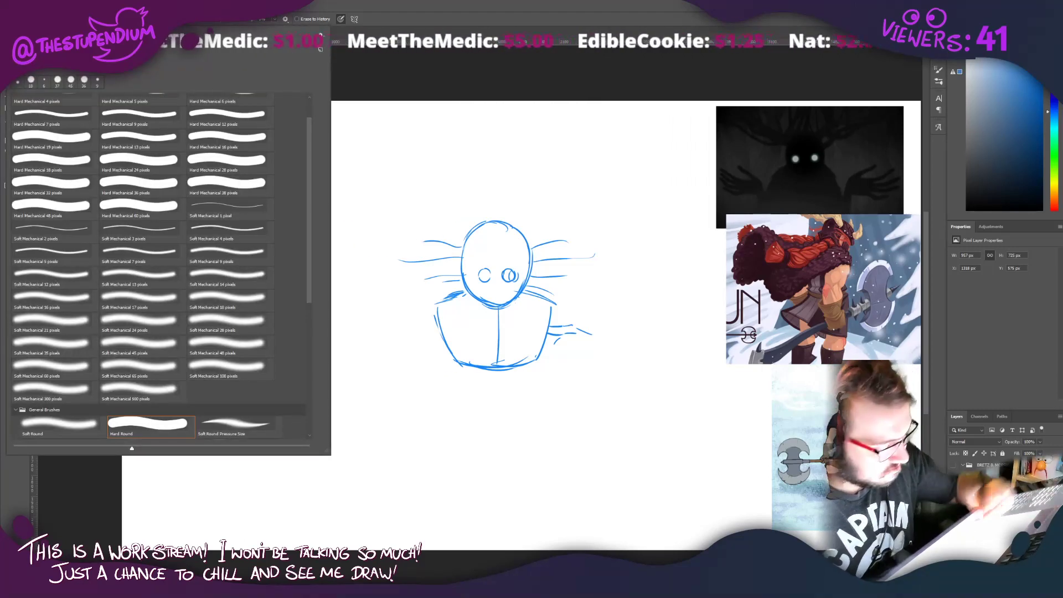
click(596, 331)
mouse_move(596, 331)
mouse_down()
mouse_move(568, 317)
mouse_move(554, 346)
mouse_move(565, 325)
mouse_up()
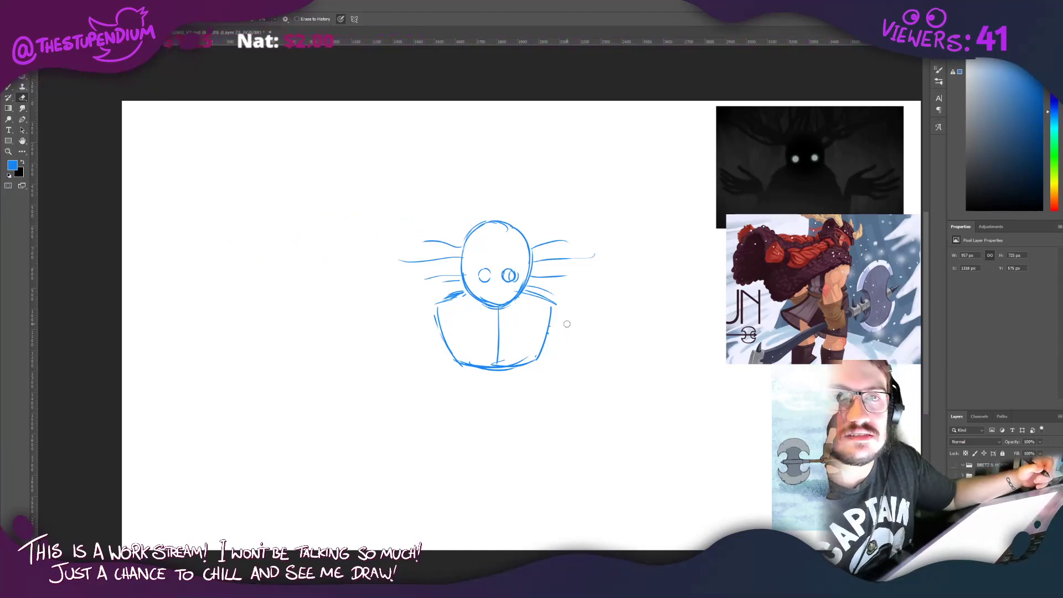
Step: Try broken, drooping arm outlines on both sides of the torso, then erase them
key(b)
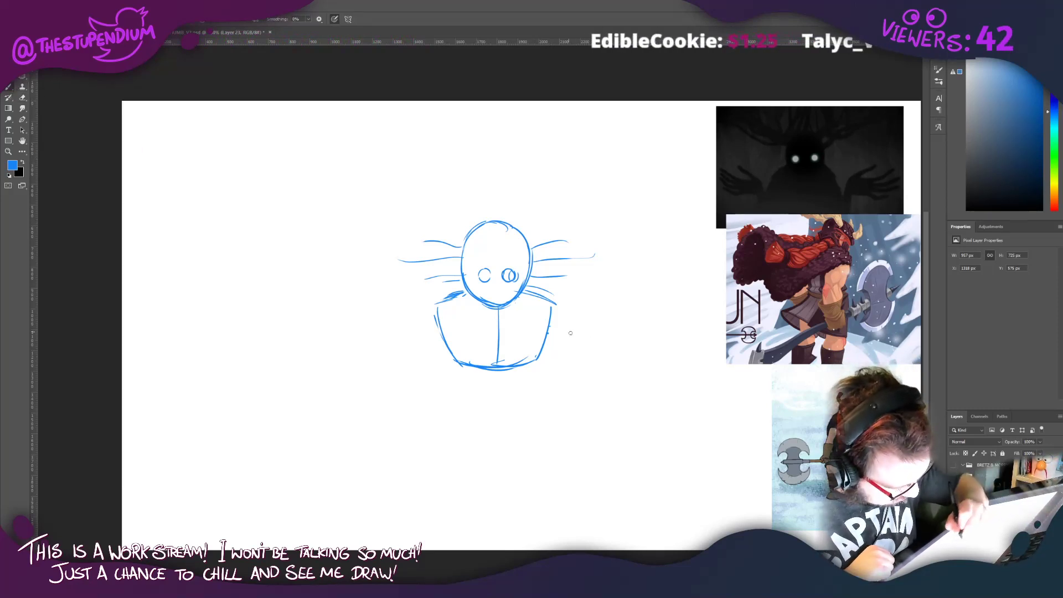
mouse_move(590, 346)
mouse_down()
mouse_move(550, 333)
mouse_move(581, 343)
mouse_move(557, 346)
mouse_move(563, 354)
mouse_move(602, 359)
mouse_up()
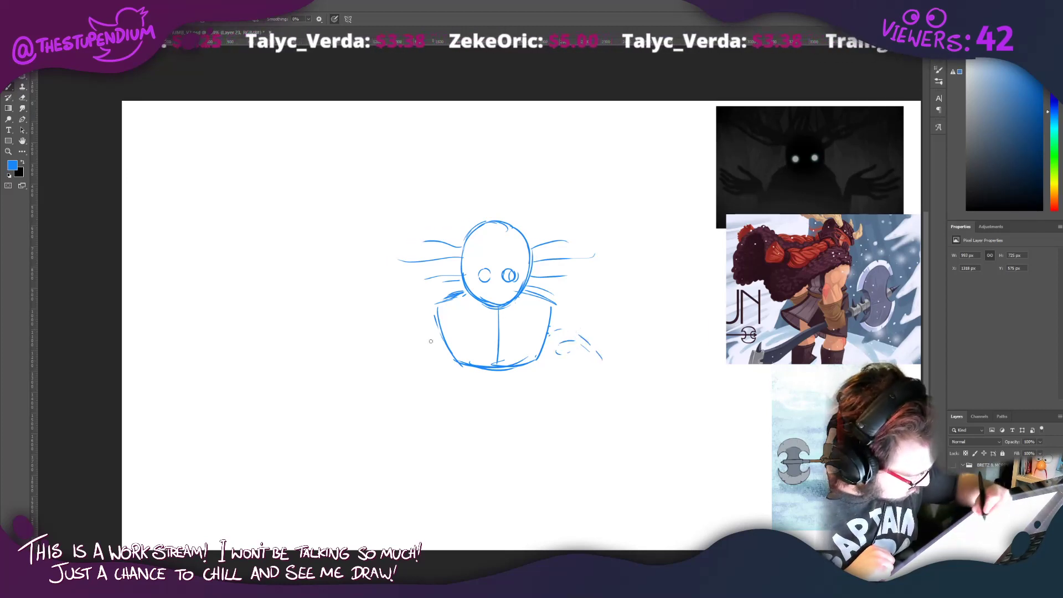
mouse_move(390, 352)
mouse_down()
mouse_move(432, 319)
mouse_move(406, 344)
mouse_move(426, 343)
mouse_move(427, 359)
mouse_move(401, 370)
mouse_up()
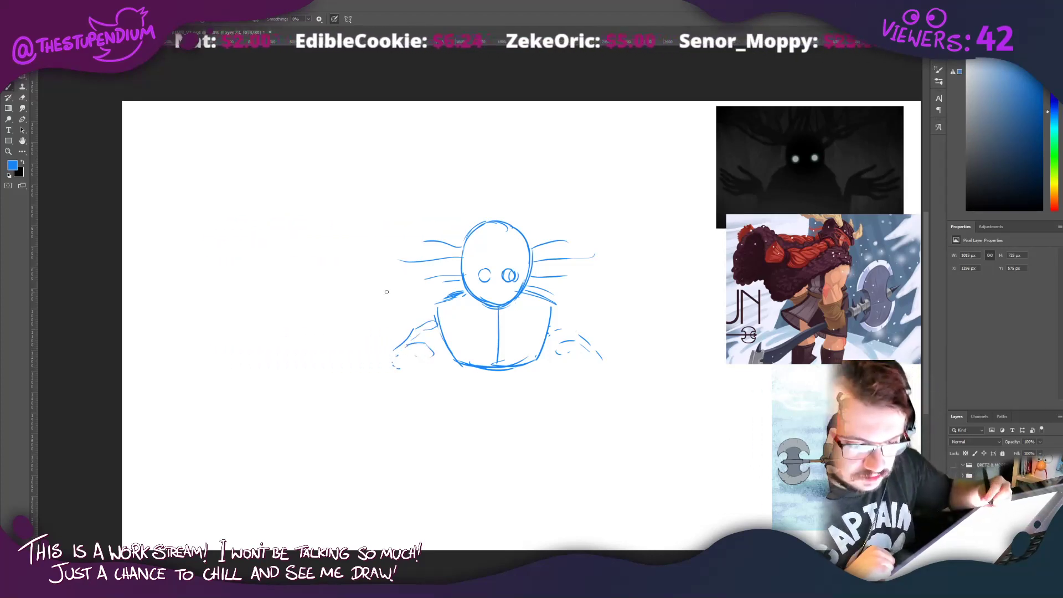
click(22, 98)
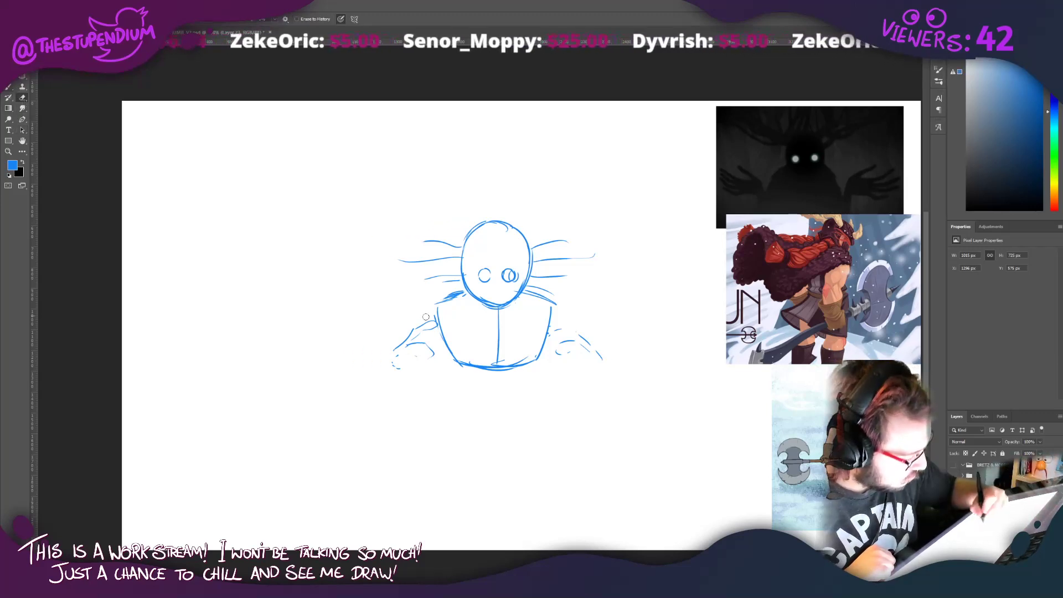
mouse_move(426, 317)
mouse_down()
mouse_move(439, 346)
mouse_move(419, 333)
mouse_move(421, 369)
mouse_move(404, 328)
mouse_move(390, 347)
mouse_up()
mouse_move(555, 362)
mouse_down()
mouse_move(565, 333)
mouse_move(568, 357)
mouse_move(579, 330)
mouse_move(608, 375)
mouse_up()
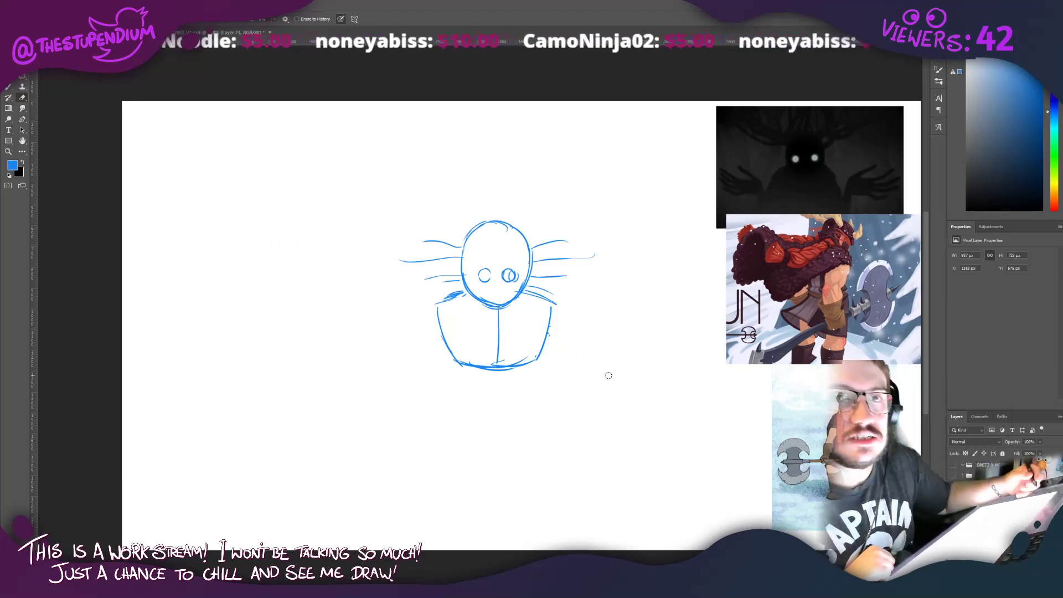
Step: Sketch an open hand with raised fingers, a thumb and a rounded palm just right of the torso
click(8, 87)
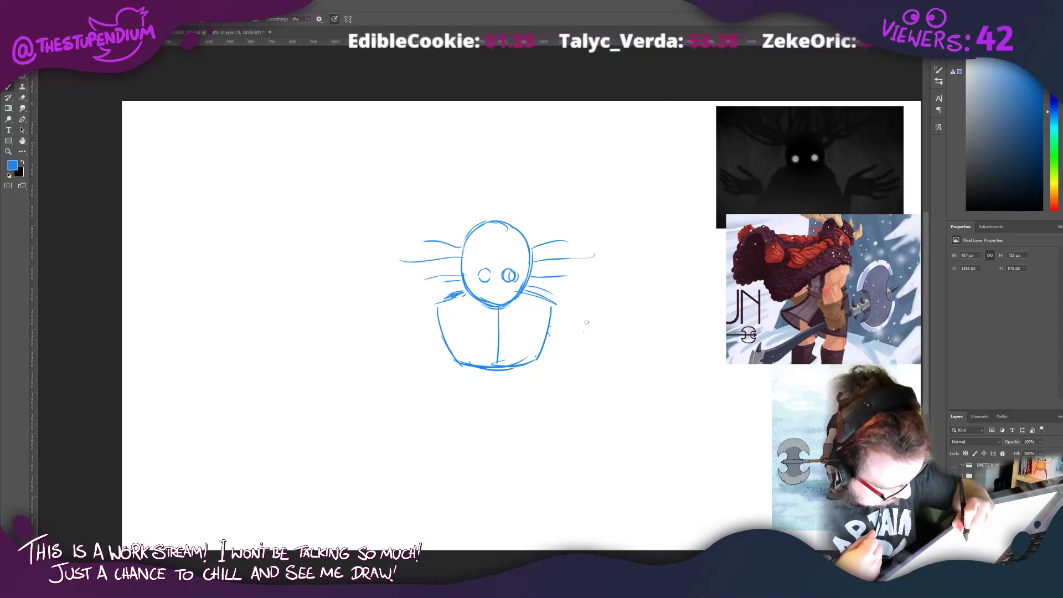
drag(586, 309, 581, 336)
mouse_move(594, 290)
mouse_down()
mouse_move(574, 339)
mouse_move(553, 337)
mouse_move(588, 339)
mouse_move(605, 299)
mouse_up()
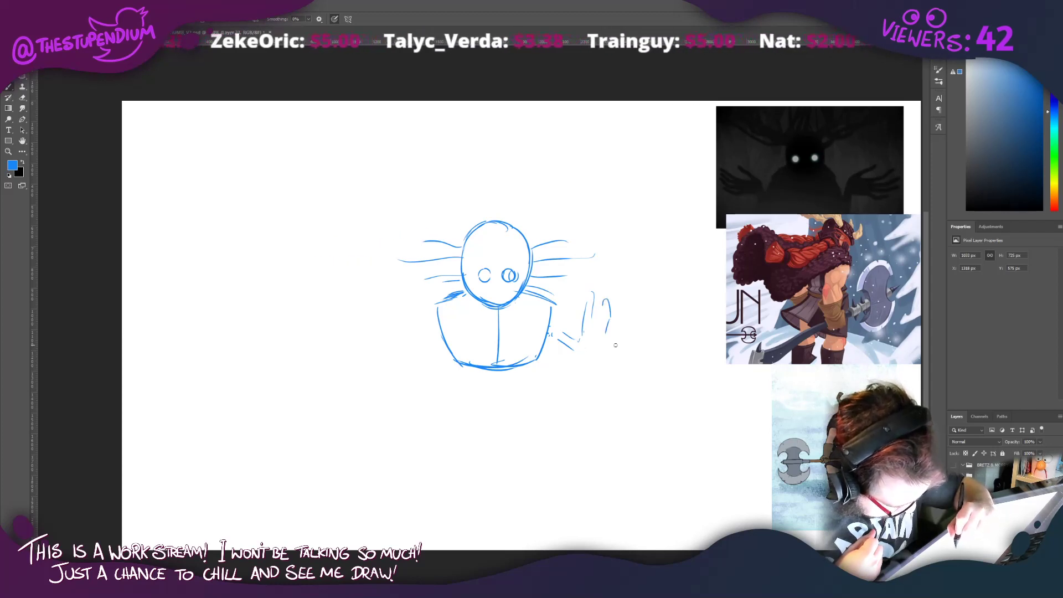
mouse_move(615, 345)
mouse_down()
mouse_move(585, 305)
mouse_move(591, 335)
mouse_move(600, 306)
mouse_move(595, 335)
mouse_move(604, 345)
mouse_move(613, 326)
mouse_move(619, 334)
mouse_move(611, 351)
mouse_move(583, 361)
mouse_move(574, 334)
mouse_move(558, 328)
mouse_move(591, 363)
mouse_up()
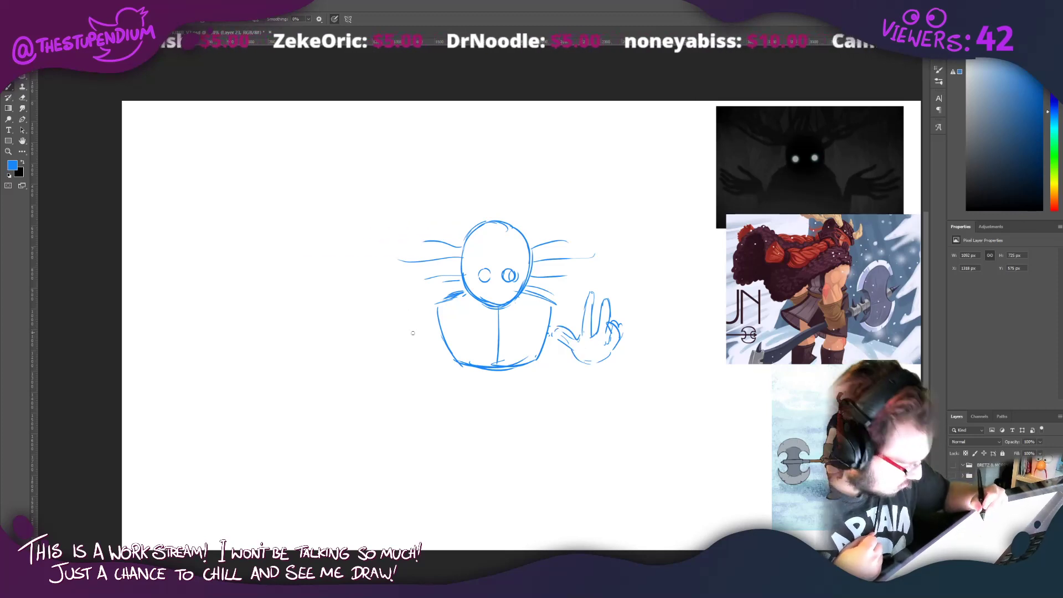
Step: Enlarge the eraser and remove the hand sketch beside the torso
key(e)
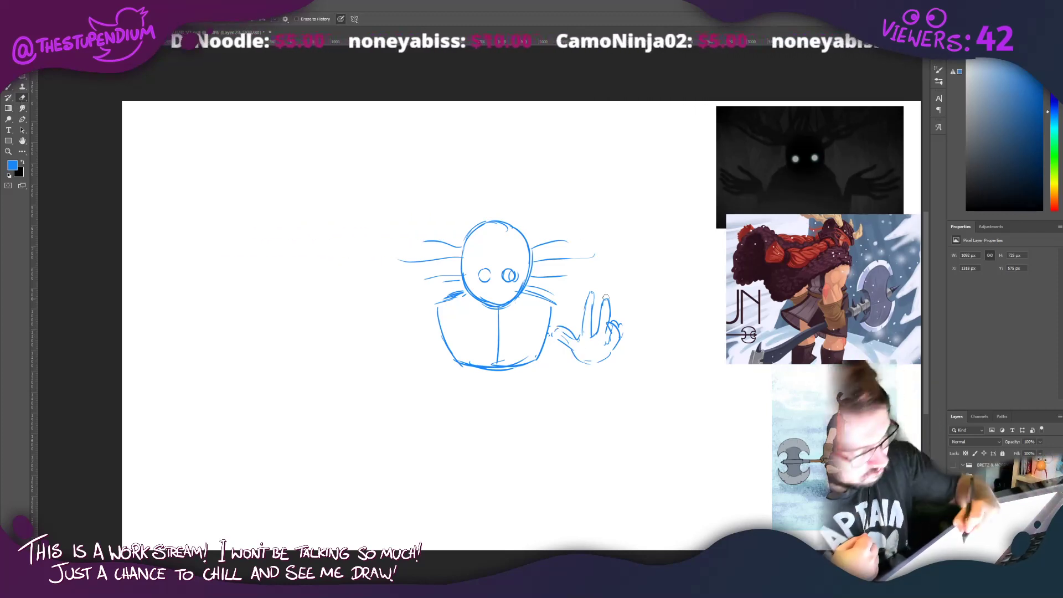
key(F5)
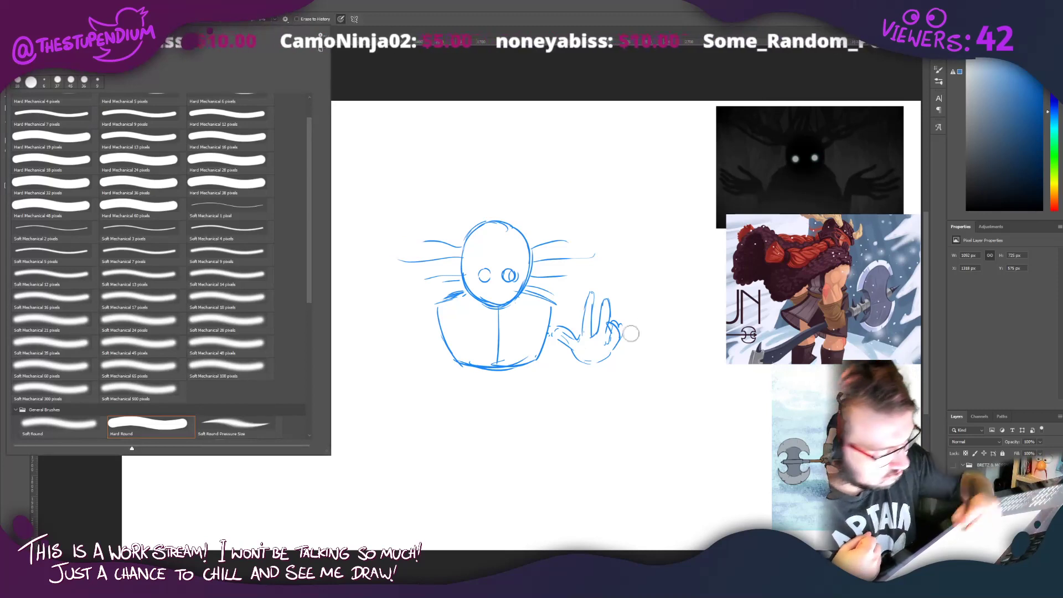
key(F5)
mouse_move(623, 321)
mouse_down()
mouse_move(585, 366)
mouse_move(565, 309)
mouse_move(550, 356)
mouse_up()
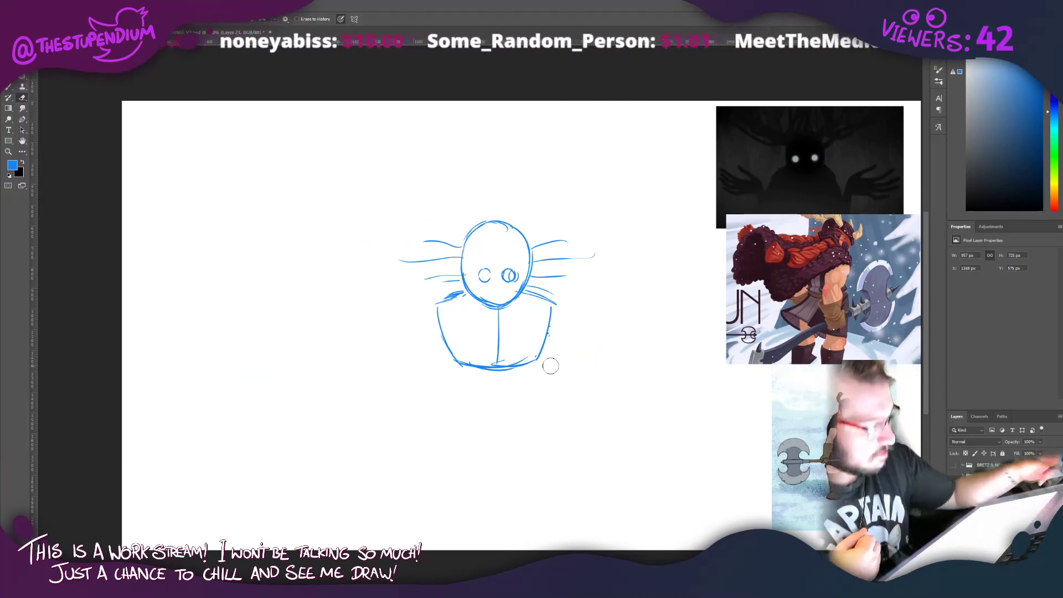
Step: Move the whole blue figure sketch higher on the canvas and scale it up slightly
click(9, 88)
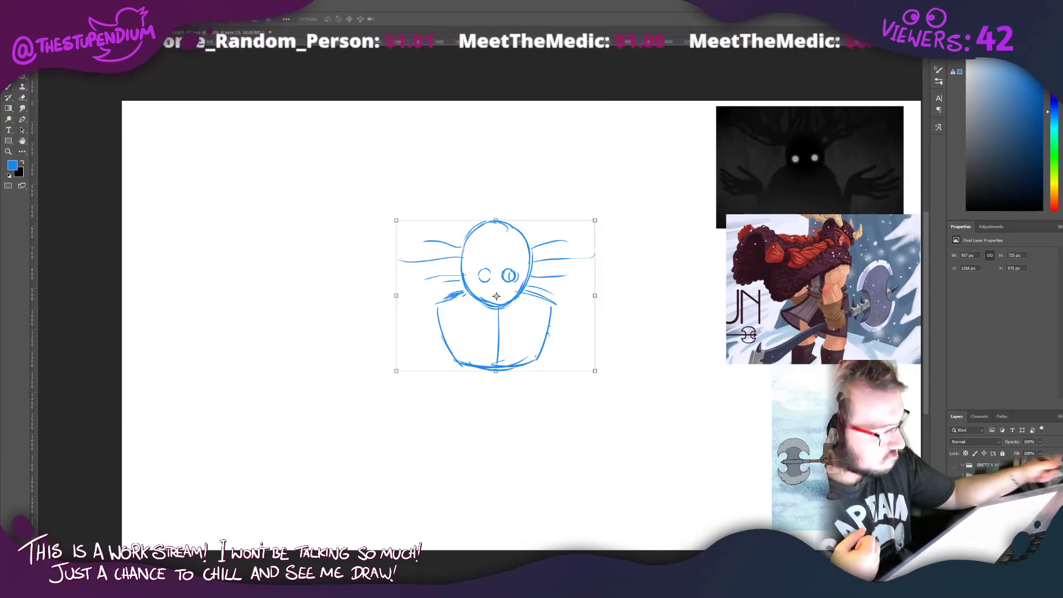
drag(468, 292, 471, 224)
drag(398, 303, 366, 331)
click(399, 19)
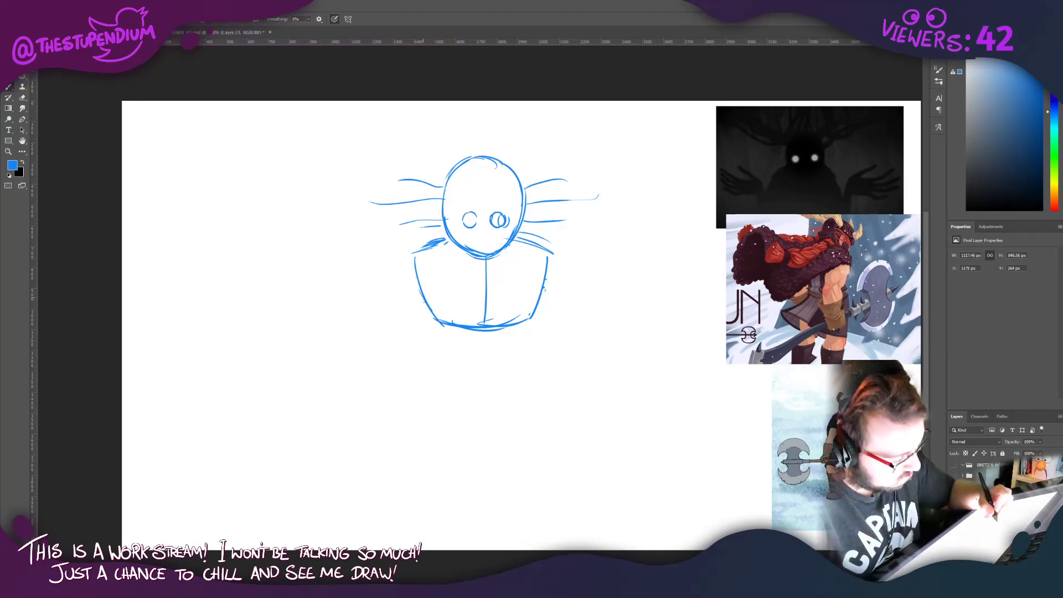
Step: Sketch waist curves below the torso and a diagonal upper-arm line sloping down from each shoulder
drag(413, 258, 446, 333)
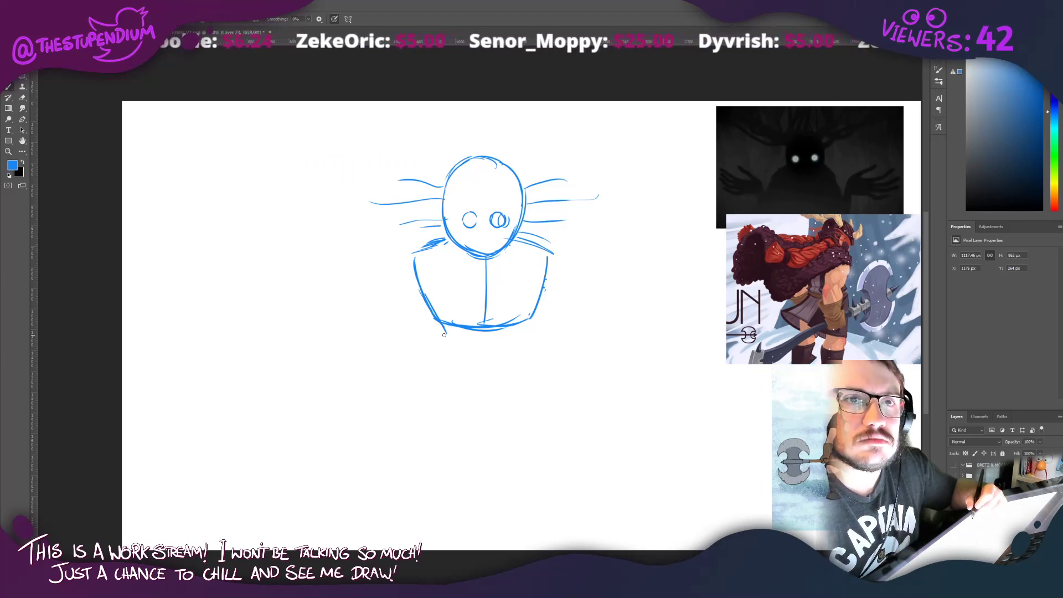
mouse_move(448, 335)
mouse_down()
mouse_move(452, 346)
mouse_move(430, 303)
mouse_move(436, 379)
mouse_up()
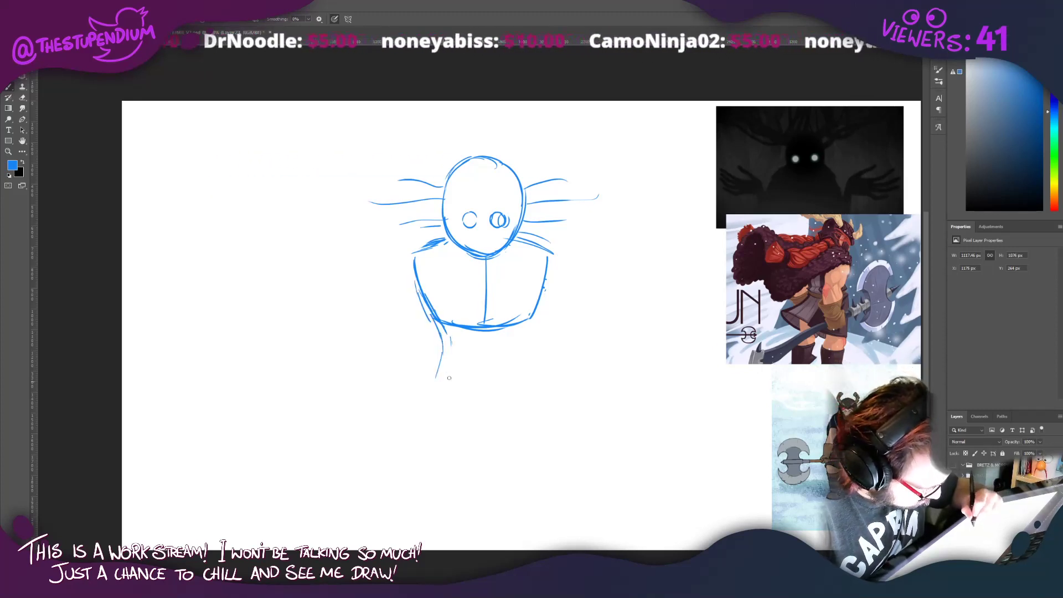
mouse_move(532, 333)
mouse_down()
mouse_move(536, 361)
mouse_move(570, 396)
mouse_up()
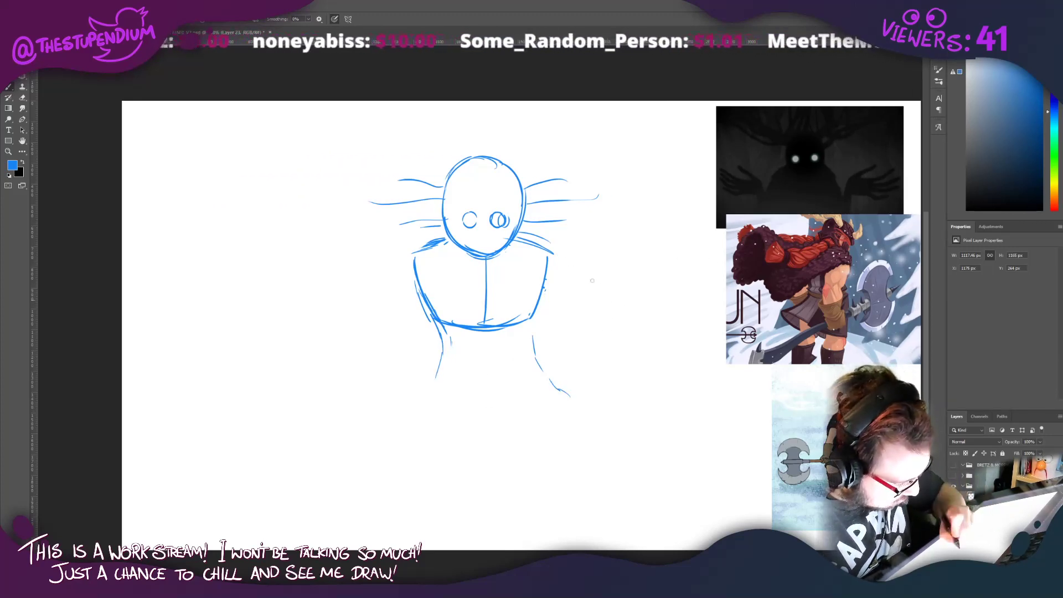
drag(565, 264, 619, 298)
drag(403, 264, 345, 303)
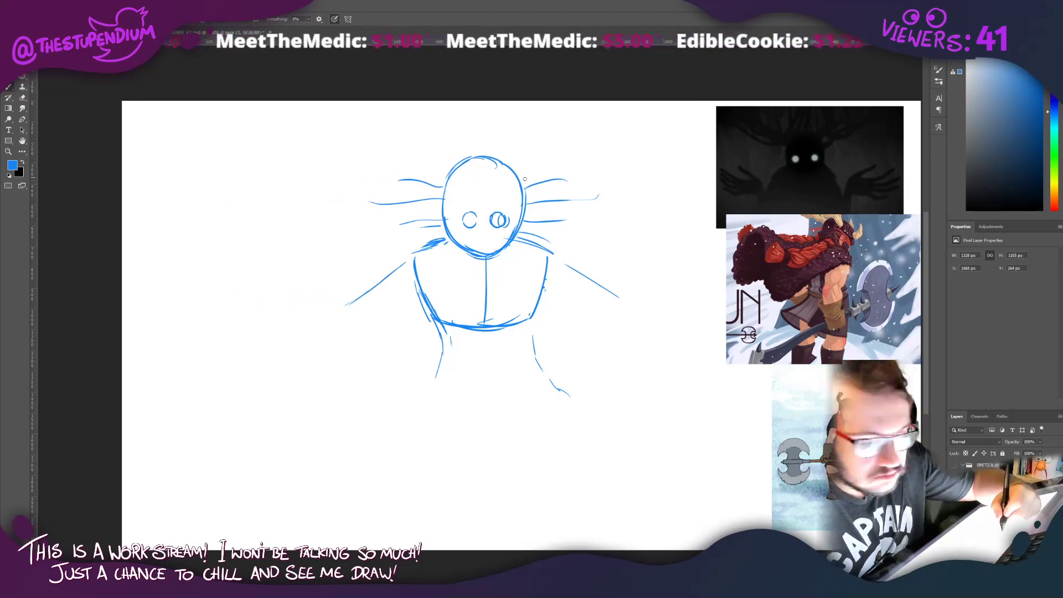
Step: Add forked branches to the antler strokes on both sides of the head and reinforce the head outline
mouse_move(520, 185)
mouse_down()
mouse_move(557, 172)
mouse_move(576, 152)
mouse_up()
drag(554, 205, 592, 179)
mouse_move(575, 197)
mouse_down()
mouse_move(606, 194)
mouse_move(591, 196)
mouse_up()
drag(526, 225, 586, 218)
mouse_move(445, 184)
mouse_down()
mouse_move(392, 158)
mouse_move(405, 177)
mouse_move(379, 176)
mouse_up()
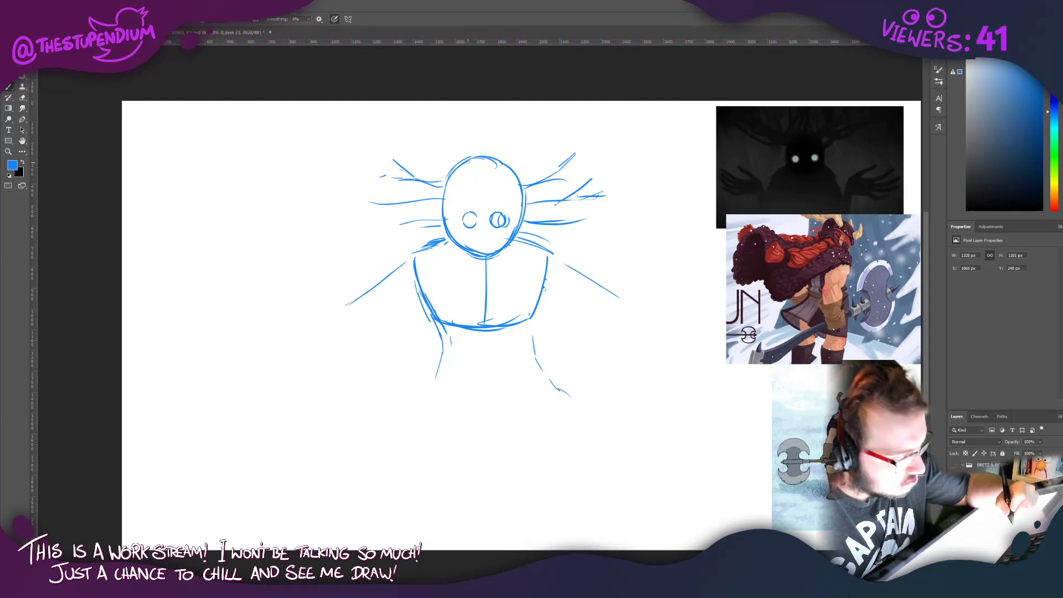
mouse_move(470, 156)
mouse_down()
mouse_move(449, 226)
mouse_move(444, 210)
mouse_move(463, 249)
mouse_move(486, 258)
mouse_move(519, 230)
mouse_move(434, 245)
mouse_up()
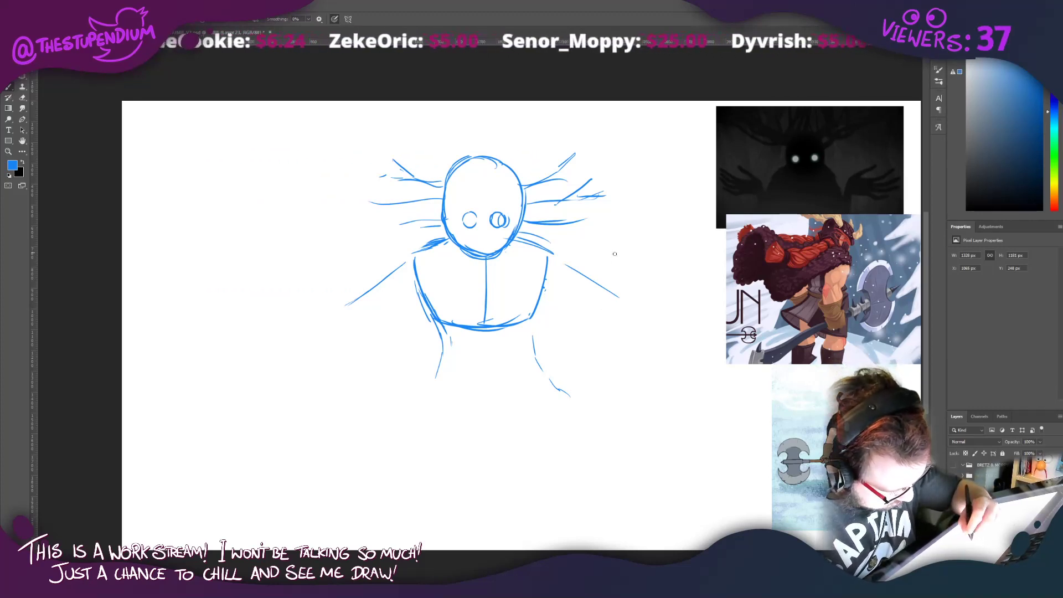
Step: Sketch a raised hand with a rounded palm and spread fingers at the end of the arm right of the torso
drag(631, 310, 612, 289)
mouse_move(582, 256)
mouse_down()
mouse_move(602, 275)
mouse_move(586, 271)
mouse_up()
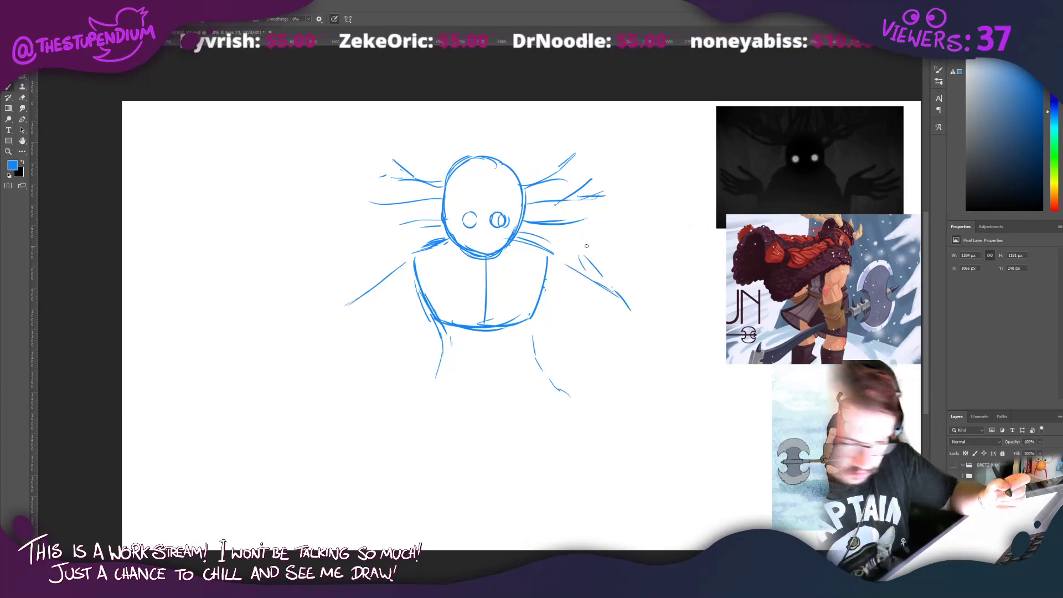
key(ctrl+z)
key(ctrl+z)
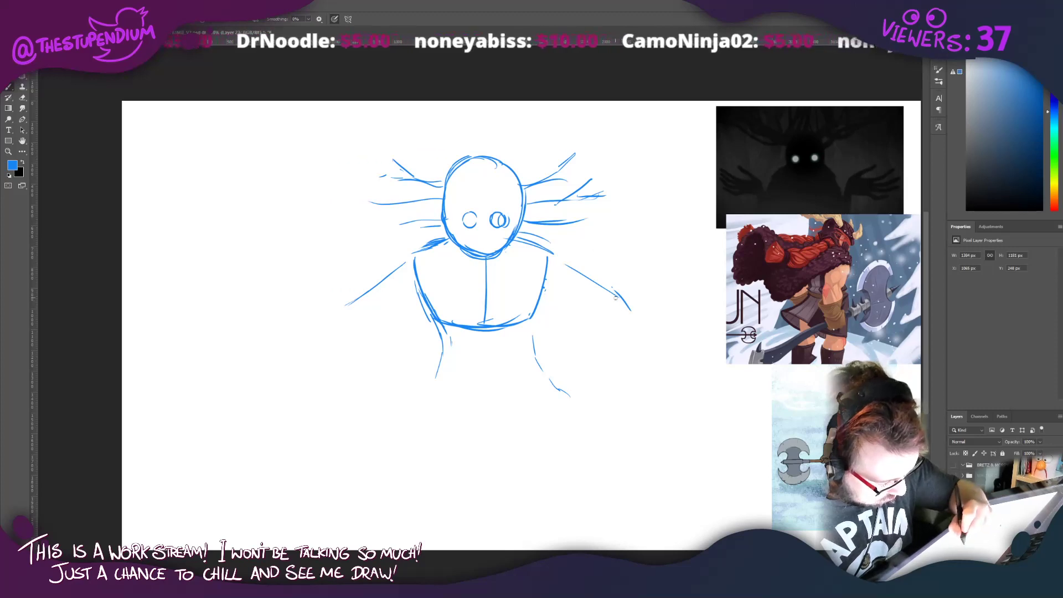
drag(599, 286, 592, 317)
drag(596, 330, 628, 329)
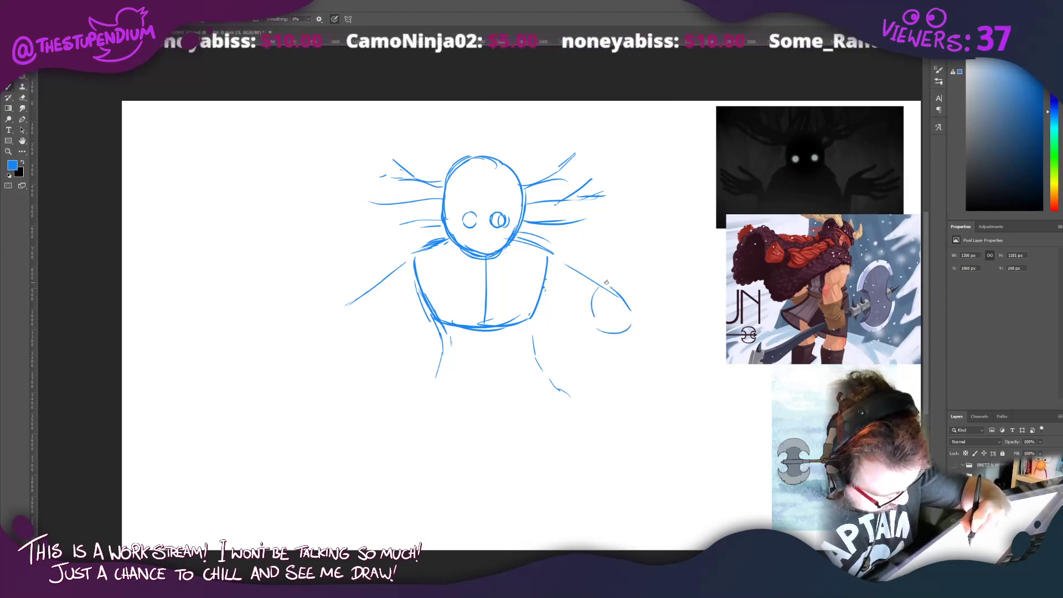
mouse_move(610, 277)
mouse_down()
mouse_move(640, 244)
mouse_move(612, 293)
mouse_move(659, 266)
mouse_up()
drag(636, 295, 658, 276)
mouse_move(570, 287)
mouse_down()
mouse_move(586, 302)
mouse_move(570, 304)
mouse_move(616, 231)
mouse_up()
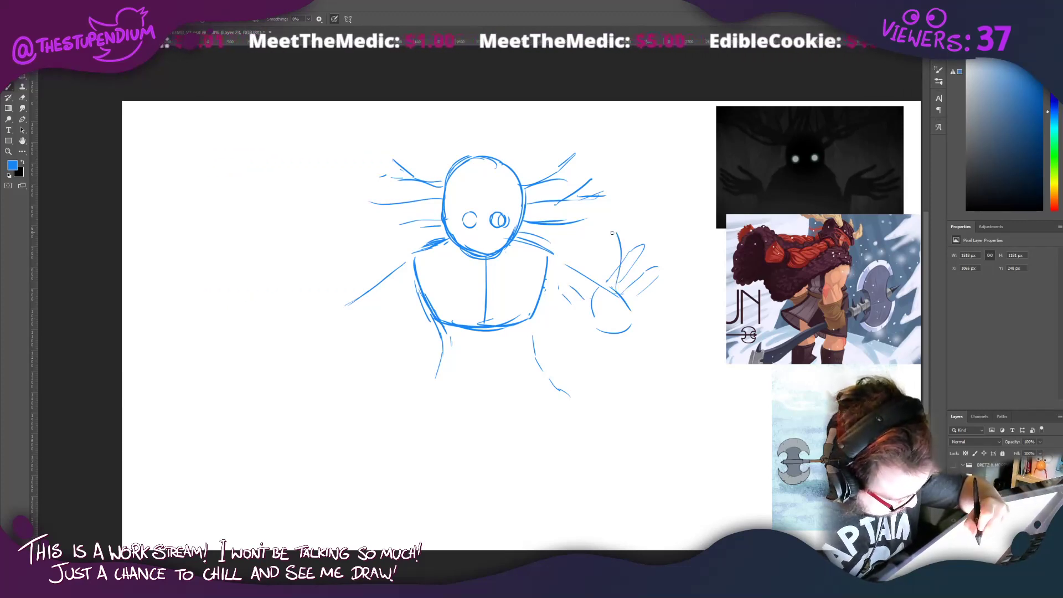
drag(608, 269, 607, 236)
mouse_move(621, 295)
mouse_down()
mouse_move(646, 244)
mouse_move(627, 331)
mouse_up()
Step: Remove the rounded hand and its spread fingers, leaving only a short arm line by the right shoulder
key(ctrl+z)
key(ctrl+z)
key(ctrl+z)
key(ctrl+z)
key(ctrl+z)
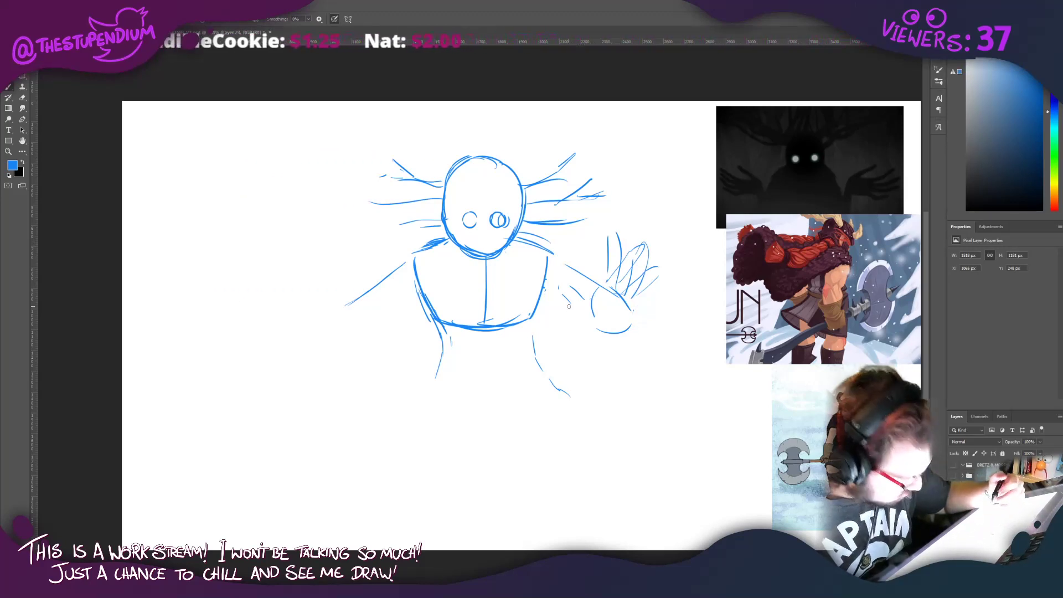
mouse_move(587, 310)
mouse_down()
mouse_move(647, 337)
mouse_move(619, 251)
mouse_move(652, 281)
mouse_move(645, 255)
mouse_move(600, 277)
mouse_up()
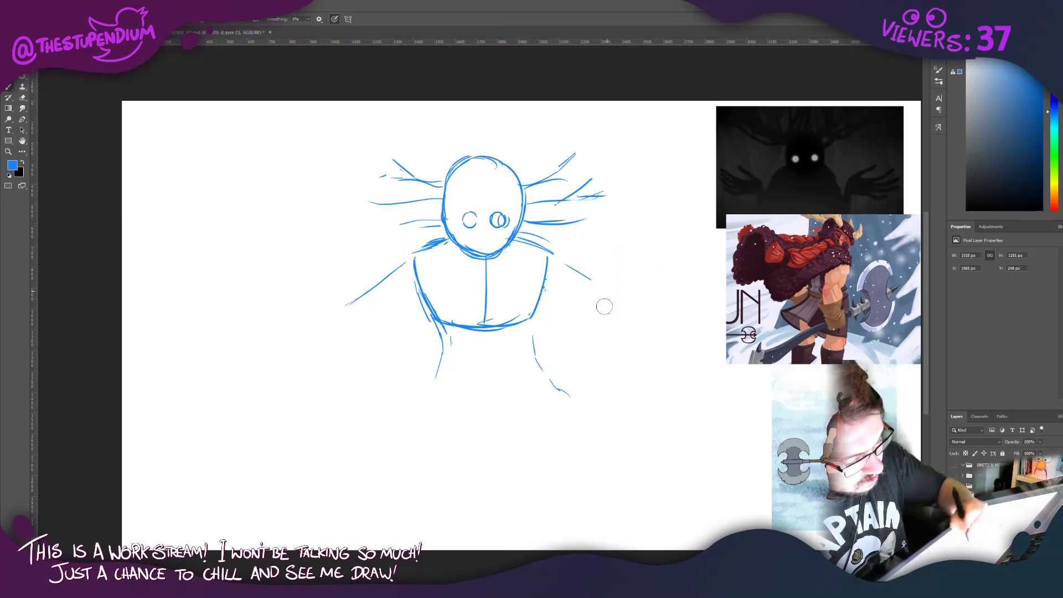
Step: Try a diagonal lower arm line running outward from the torso's right side, then undo it
key(b)
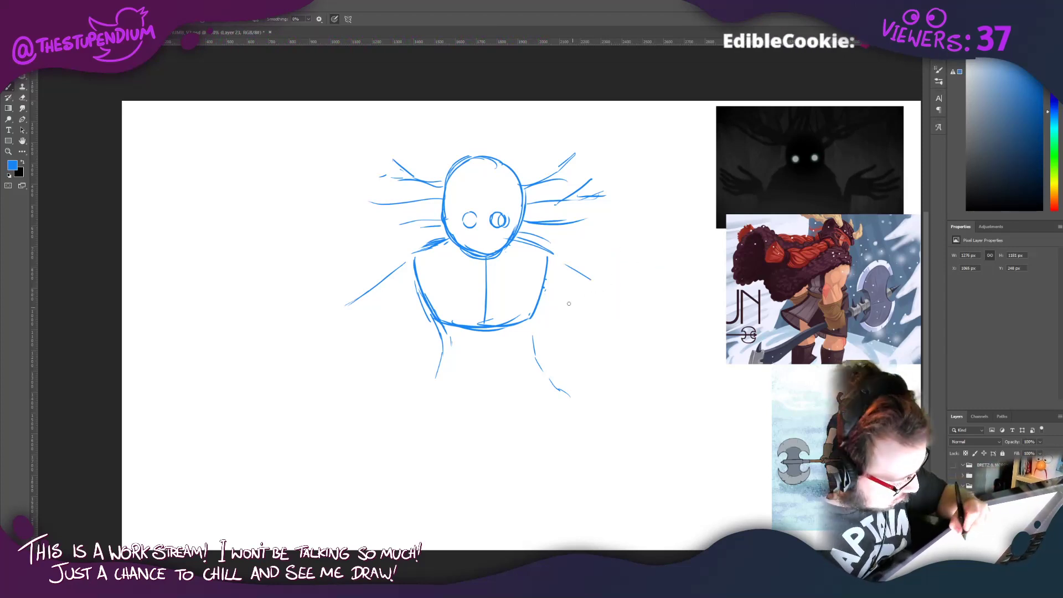
drag(611, 319, 547, 287)
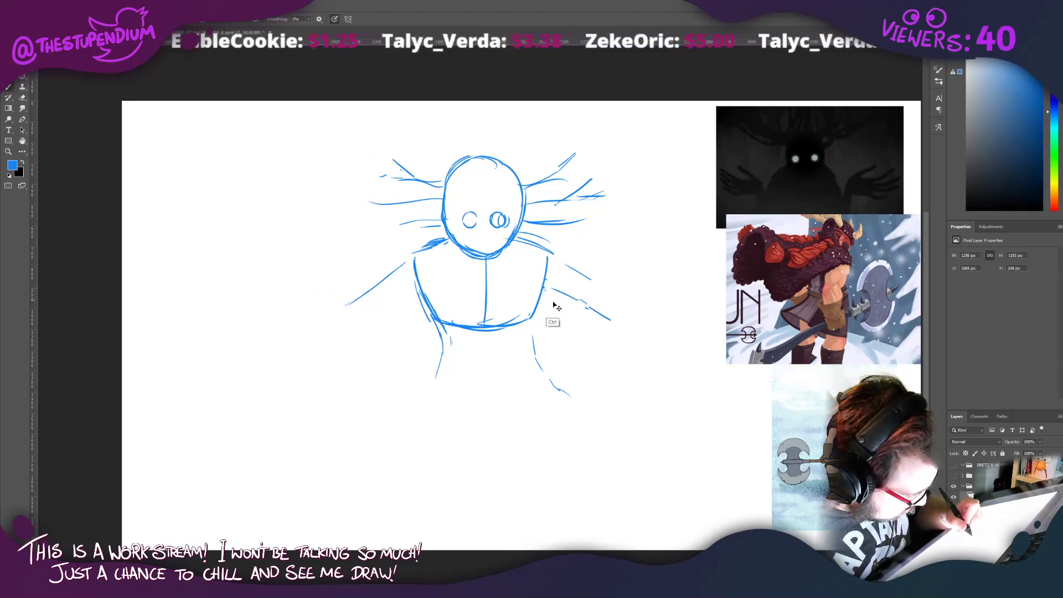
key(ctrl+z)
key(ctrl+z)
Step: Try a hand with a boxy palm and bent fingers to the right of the torso
mouse_move(582, 318)
mouse_down()
mouse_move(584, 294)
mouse_move(611, 291)
mouse_move(582, 298)
mouse_move(624, 320)
mouse_up()
drag(621, 327, 598, 334)
drag(591, 292, 565, 253)
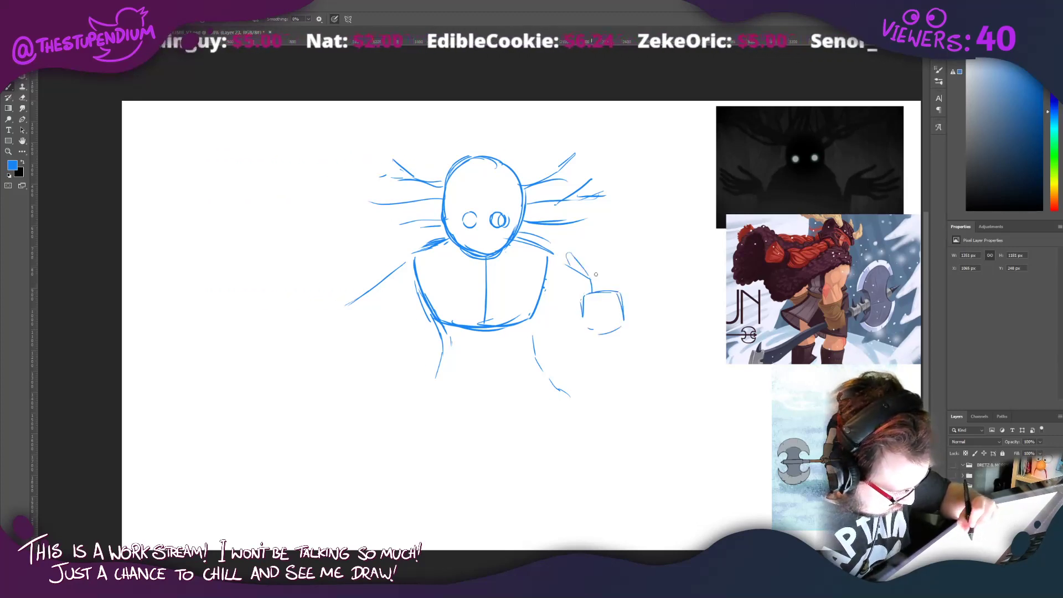
mouse_move(592, 292)
mouse_down()
mouse_move(574, 264)
mouse_move(616, 281)
mouse_up()
drag(593, 294, 603, 280)
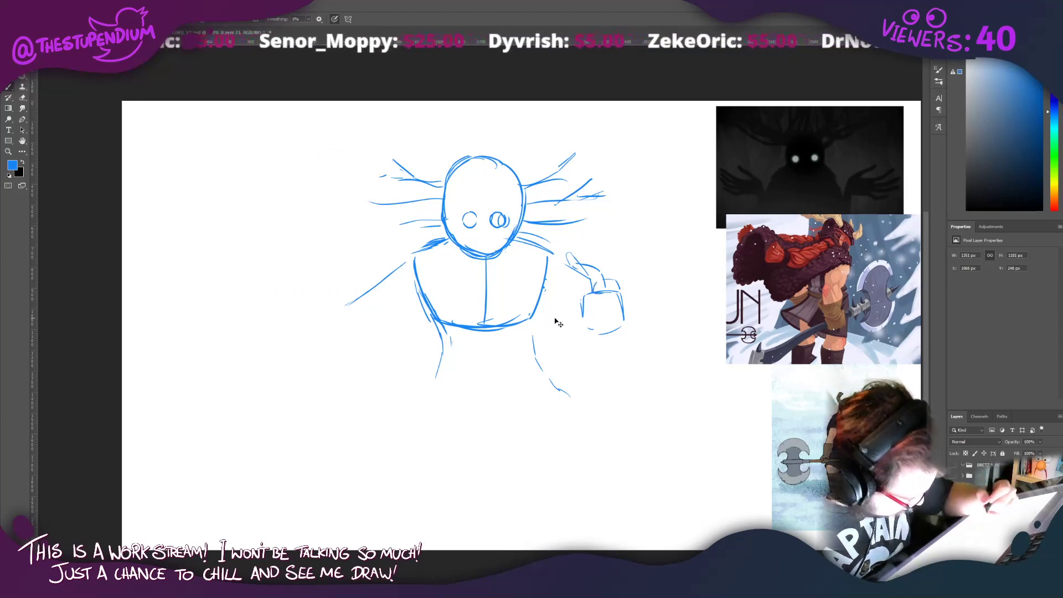
Step: Undo the boxy hand strokes back to a single short vertical palm edge
key(ctrl+z)
key(ctrl+z)
key(ctrl+z)
key(ctrl+z)
key(ctrl+z)
key(ctrl+z)
key(ctrl+z)
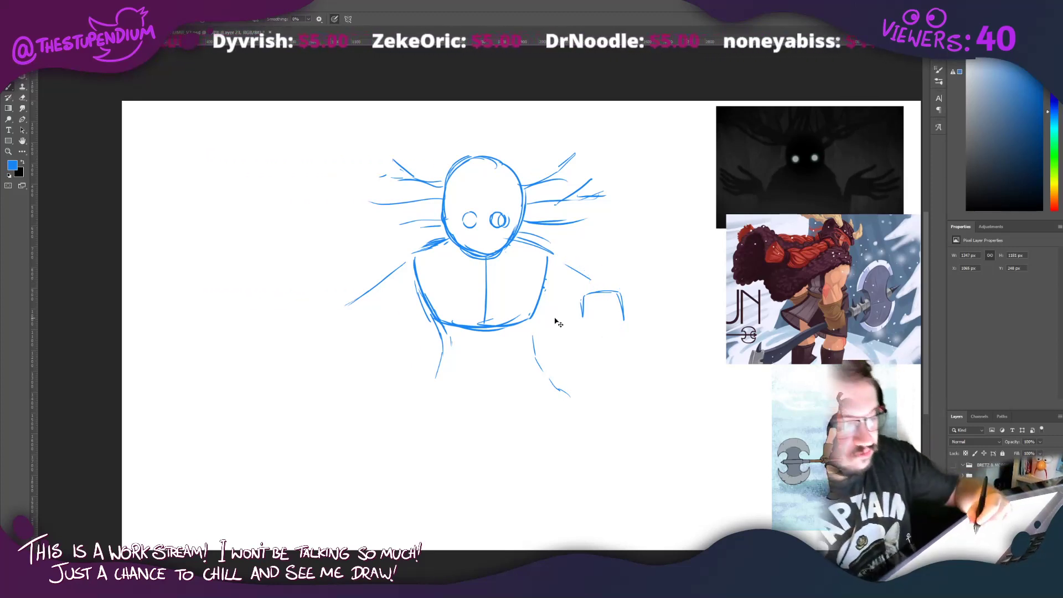
key(ctrl+z)
key(ctrl+z)
key(ctrl+z)
key(ctrl+z)
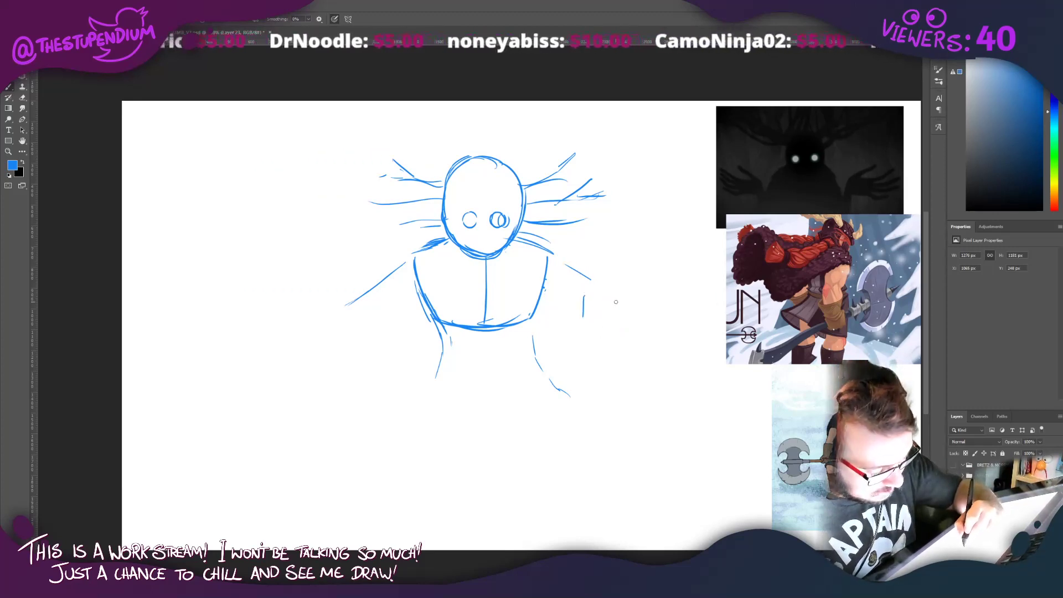
Step: Try a square-palmed hand with a side thumb and upright fingers beside the torso, then erase it
drag(615, 302, 590, 299)
mouse_move(584, 297)
mouse_down()
mouse_move(587, 331)
mouse_move(620, 328)
mouse_move(614, 302)
mouse_move(622, 331)
mouse_up()
mouse_move(588, 295)
mouse_down()
mouse_move(621, 299)
mouse_move(581, 323)
mouse_move(570, 318)
mouse_move(578, 330)
mouse_move(598, 253)
mouse_move(585, 285)
mouse_move(590, 264)
mouse_move(614, 257)
mouse_move(624, 279)
mouse_up()
mouse_move(627, 296)
mouse_down()
mouse_move(628, 277)
mouse_move(624, 309)
mouse_up()
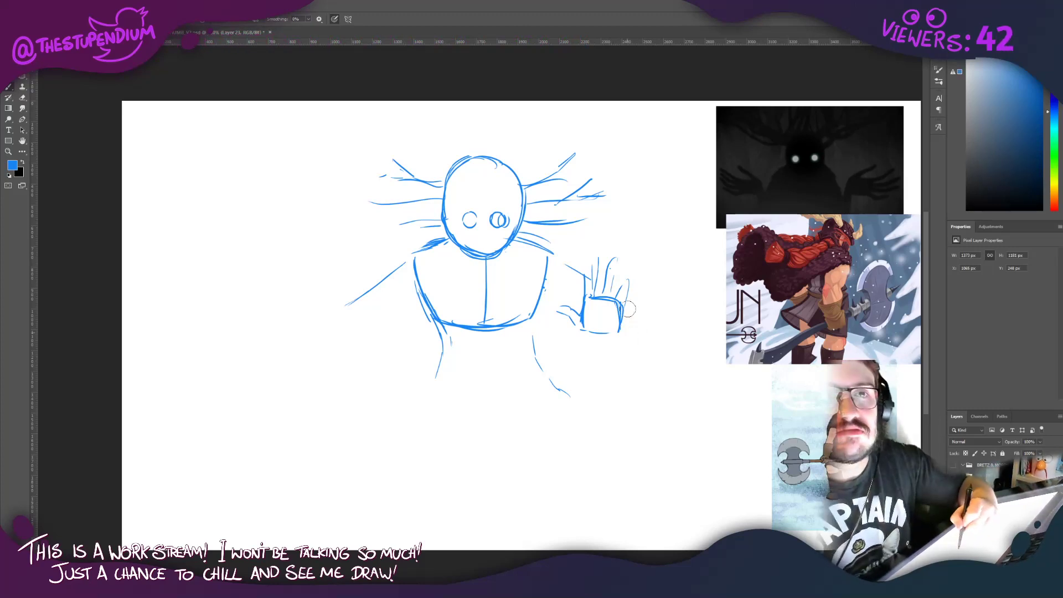
mouse_move(642, 273)
mouse_down()
mouse_move(621, 258)
mouse_move(610, 331)
mouse_move(592, 352)
mouse_move(587, 279)
mouse_move(559, 306)
mouse_up()
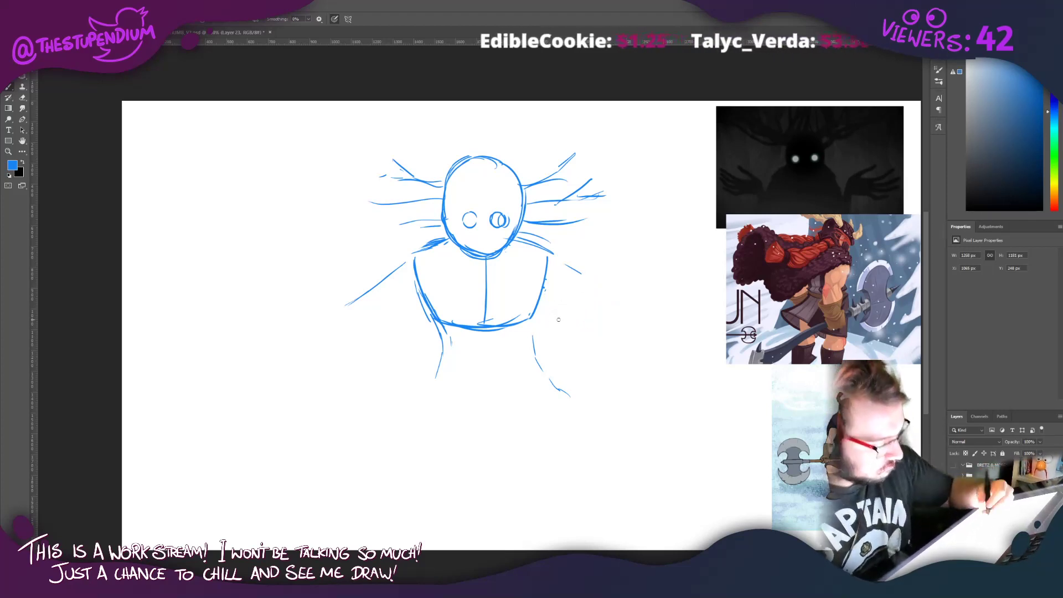
Step: Redraw both waist curves with longer flared strokes and firm up the two shoulder lines with the brush
key(b)
drag(442, 331, 415, 394)
mouse_move(531, 315)
mouse_down()
mouse_move(532, 359)
mouse_move(560, 396)
mouse_up()
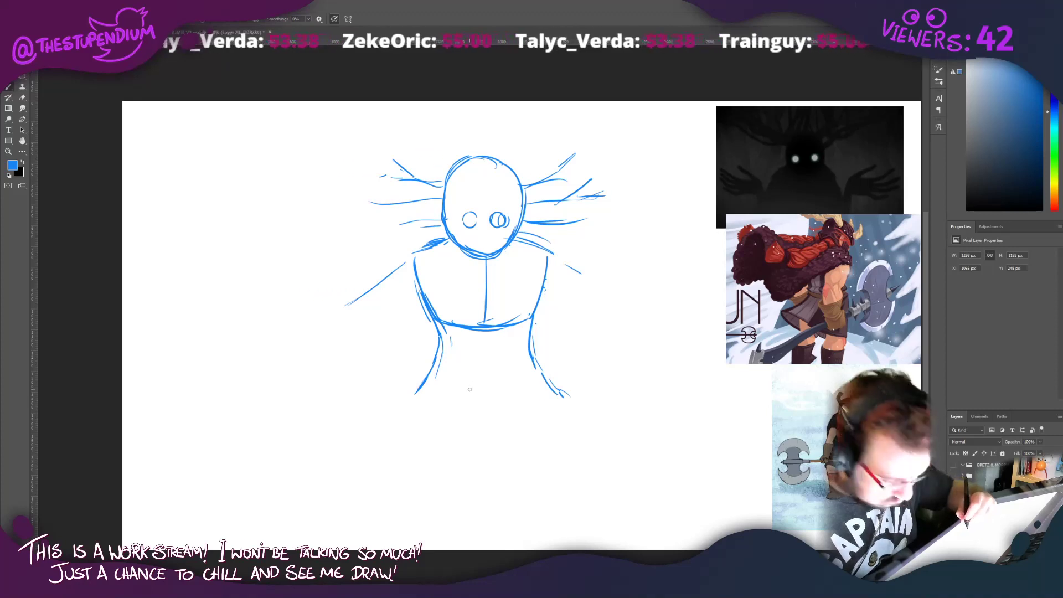
mouse_move(417, 270)
mouse_down()
mouse_move(415, 254)
mouse_move(430, 240)
mouse_up()
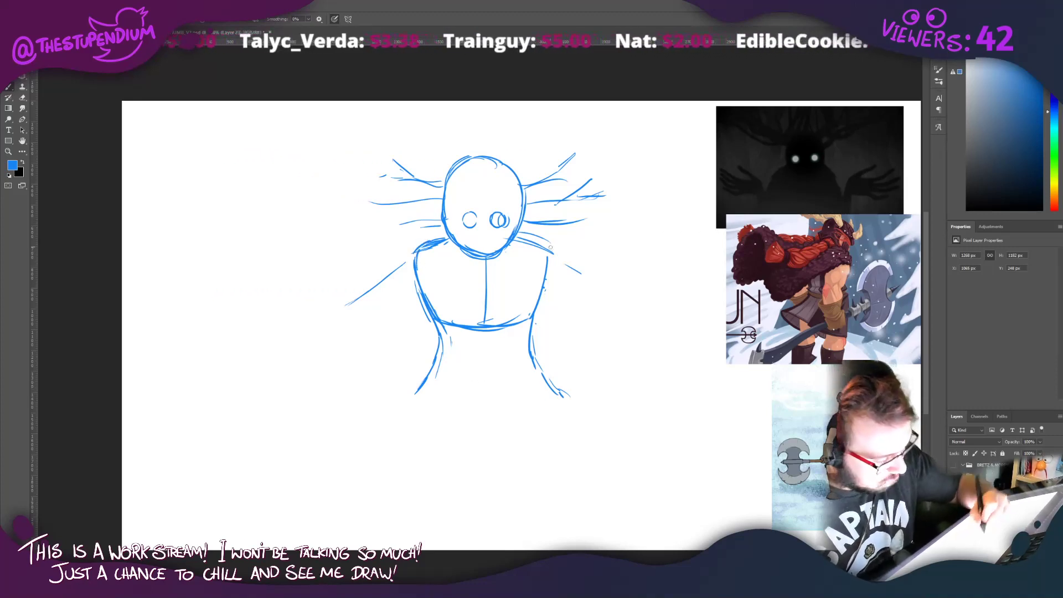
drag(553, 256, 527, 240)
Step: Add a new layer and sketch another left waist contour and a loose circle below the chest
key(ctrl+shift+alt+n)
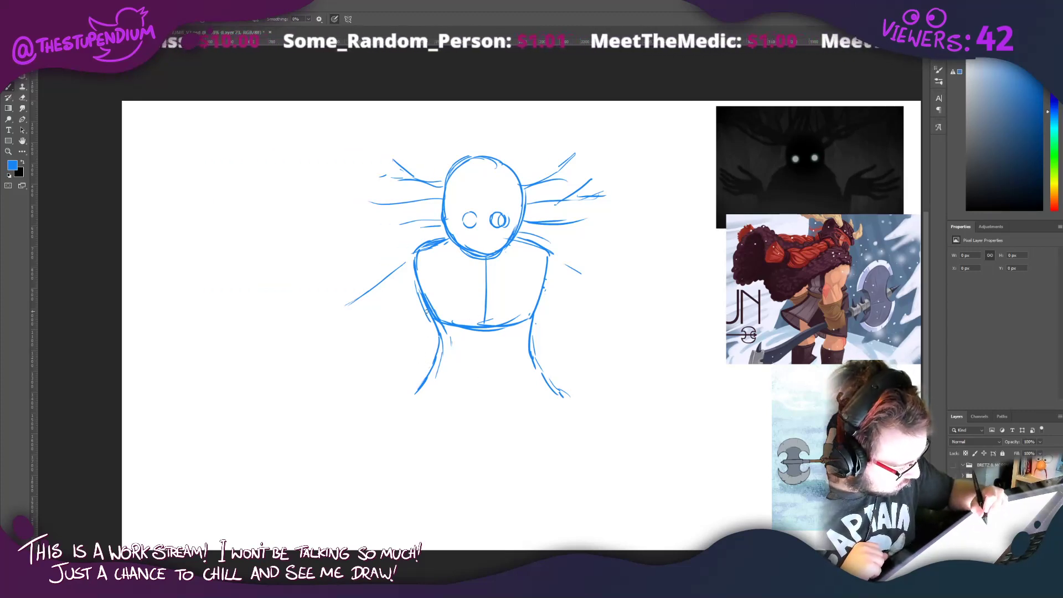
mouse_move(426, 310)
mouse_down()
mouse_move(435, 350)
mouse_move(426, 374)
mouse_move(408, 396)
mouse_move(392, 395)
mouse_up()
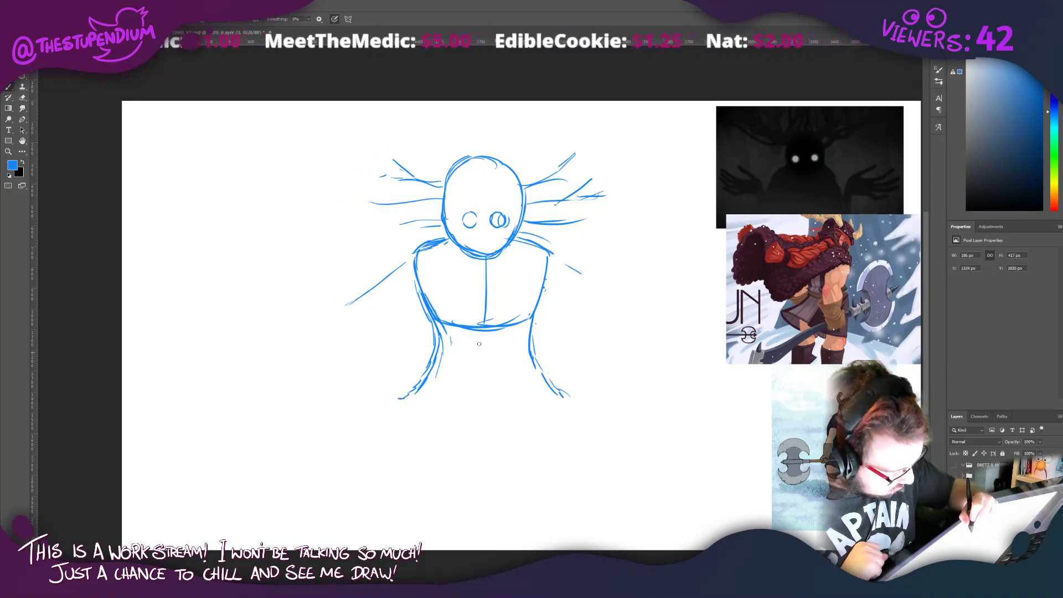
mouse_move(497, 360)
mouse_down()
mouse_move(465, 377)
mouse_move(480, 382)
mouse_up()
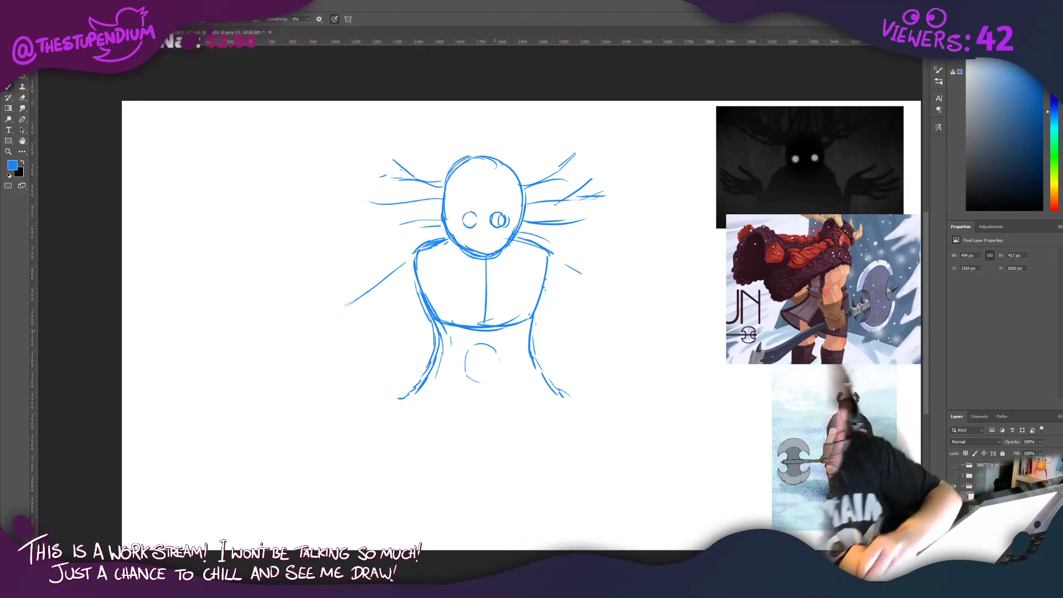
Step: Clear the entire blue sketch and draw a smaller upright oval head in the upper middle of the canvas
key(ctrl+a)
key(Delete)
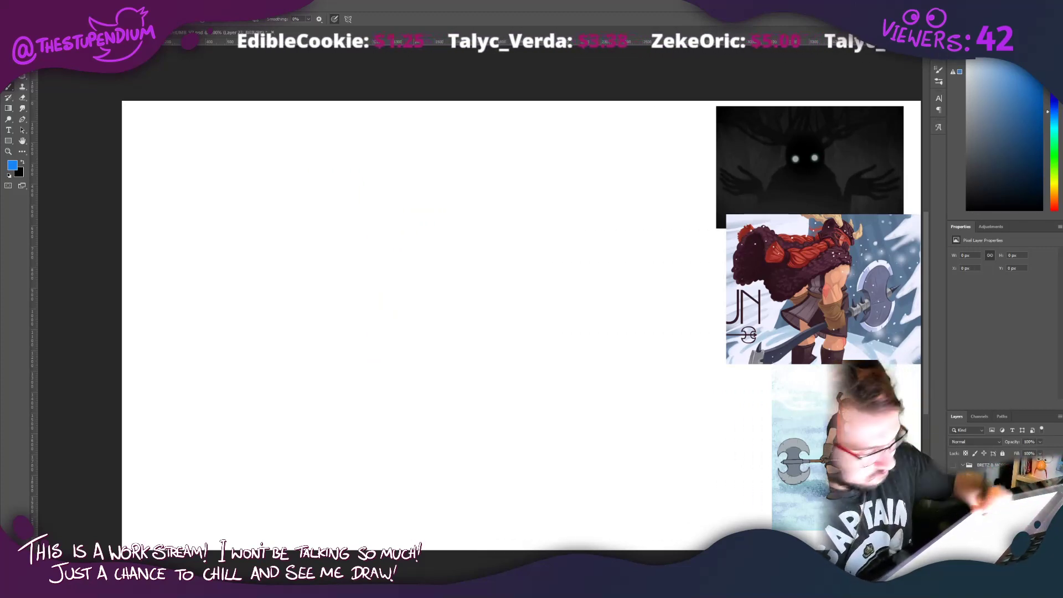
mouse_move(496, 218)
mouse_down()
mouse_move(466, 211)
mouse_move(476, 259)
mouse_move(498, 244)
mouse_move(500, 220)
mouse_move(466, 220)
mouse_move(477, 256)
mouse_move(493, 258)
mouse_move(500, 236)
mouse_move(487, 210)
mouse_move(468, 214)
mouse_move(479, 260)
mouse_move(495, 251)
mouse_move(489, 209)
mouse_up()
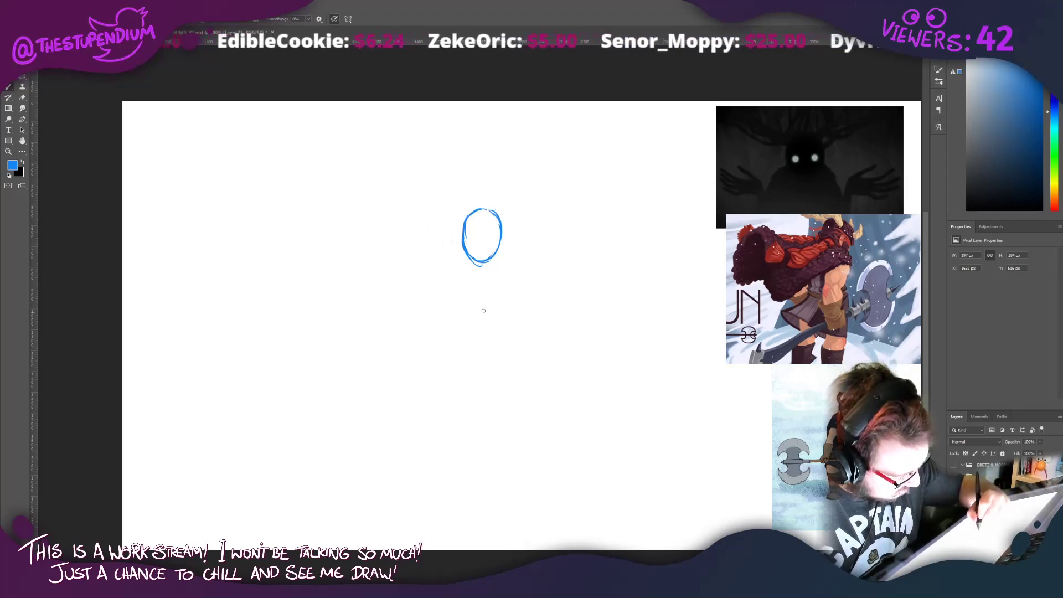
Step: Sketch a tiny figure below the oval with a round head, boxy torso and an arm reaching down
mouse_move(483, 311)
mouse_down()
mouse_move(479, 301)
mouse_move(472, 311)
mouse_move(486, 309)
mouse_move(481, 300)
mouse_up()
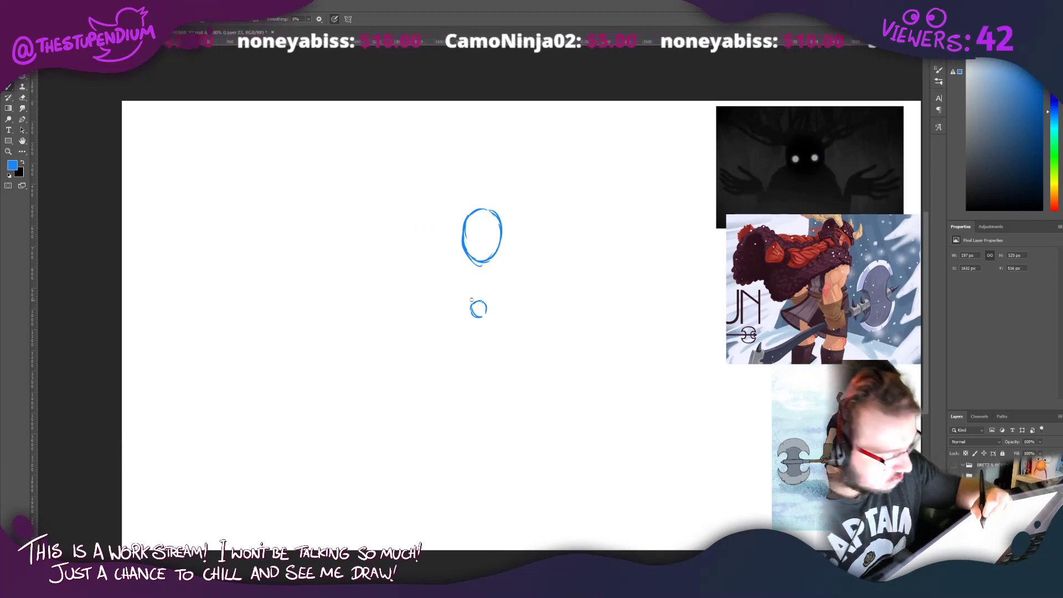
mouse_move(475, 298)
mouse_down()
mouse_move(483, 319)
mouse_move(471, 322)
mouse_move(486, 325)
mouse_move(471, 318)
mouse_move(470, 338)
mouse_move(478, 321)
mouse_move(484, 329)
mouse_move(467, 332)
mouse_move(465, 321)
mouse_move(479, 343)
mouse_up()
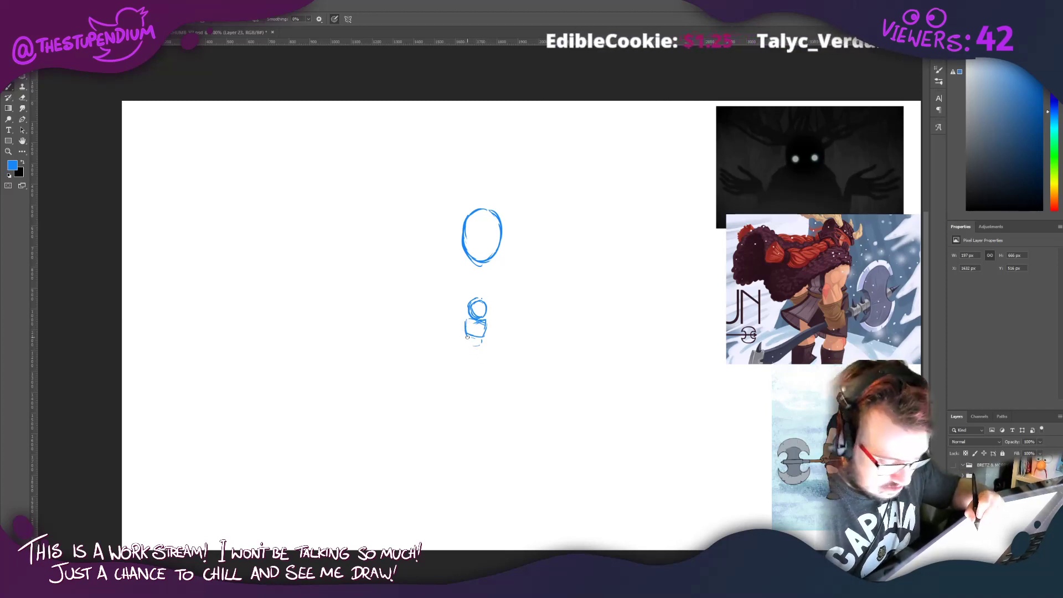
mouse_move(484, 347)
mouse_down()
mouse_move(474, 321)
mouse_move(476, 340)
mouse_move(501, 348)
mouse_up()
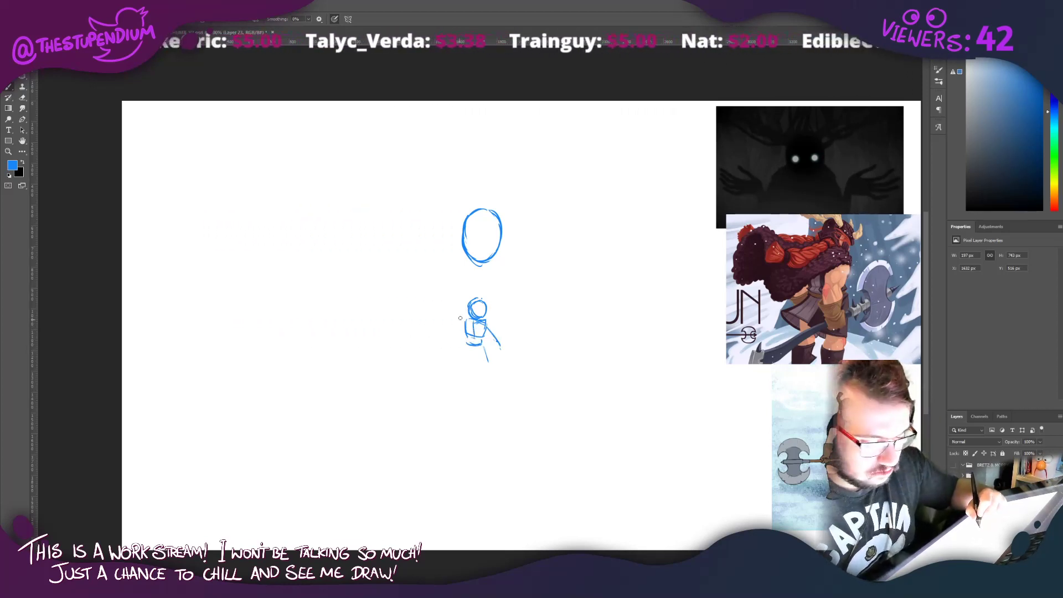
Step: Complete the small warrior with legs, a held axe, a flowing cape and two horns on the head
mouse_move(482, 340)
mouse_down()
mouse_move(522, 356)
mouse_move(494, 363)
mouse_move(511, 372)
mouse_move(459, 365)
mouse_move(490, 376)
mouse_up()
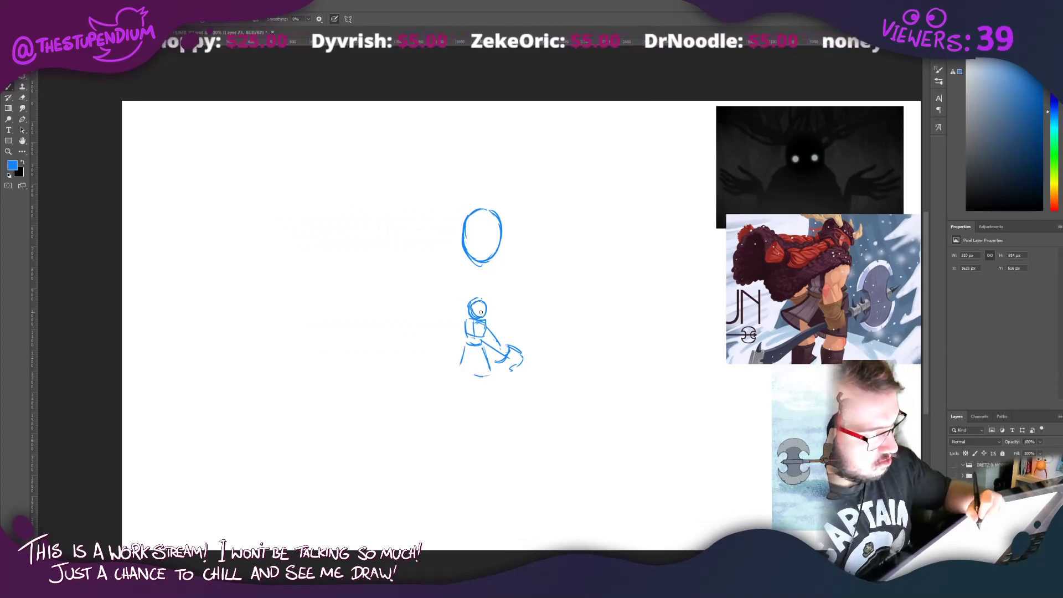
mouse_move(481, 312)
mouse_down()
mouse_move(468, 327)
mouse_move(484, 333)
mouse_move(461, 349)
mouse_move(440, 336)
mouse_move(457, 326)
mouse_move(434, 333)
mouse_move(475, 351)
mouse_up()
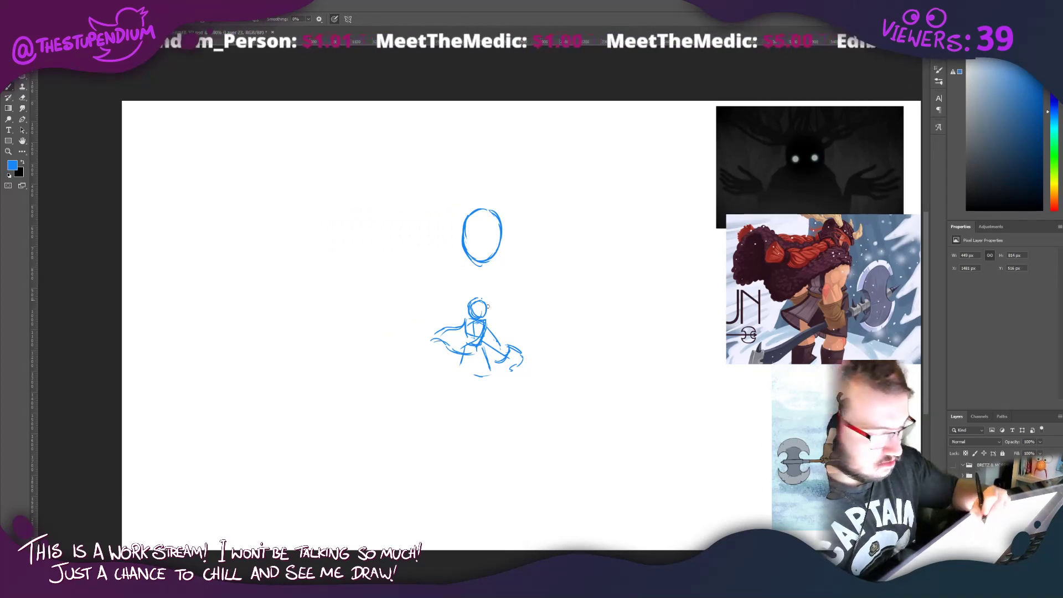
mouse_move(479, 288)
mouse_down()
mouse_move(484, 302)
mouse_move(468, 303)
mouse_up()
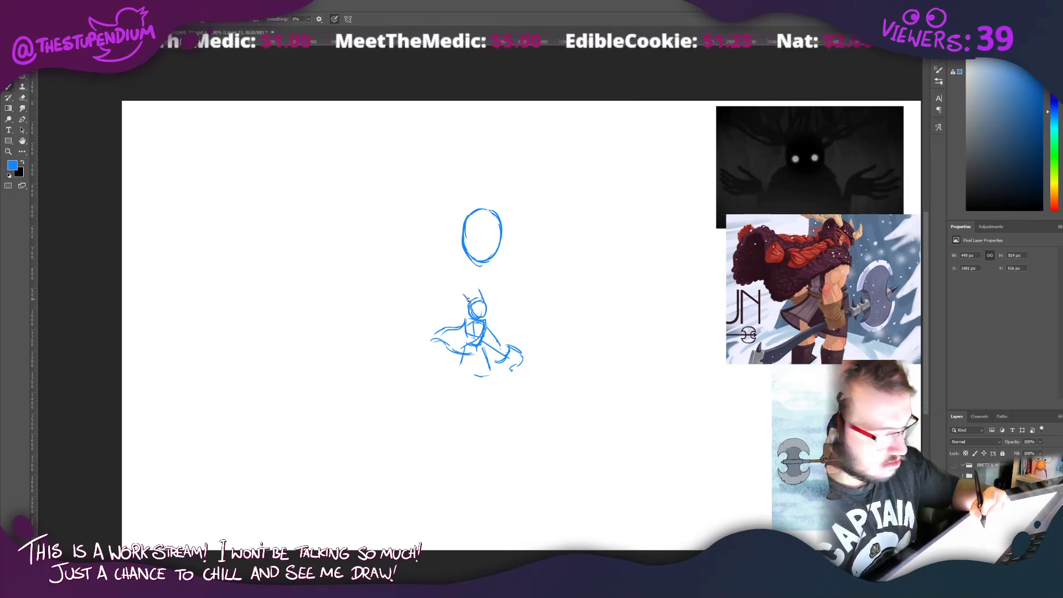
Step: Undo the warrior's horn strokes and sketch windblown lines behind the head, a tunic hem and longer legs with boots
key(ctrl+z)
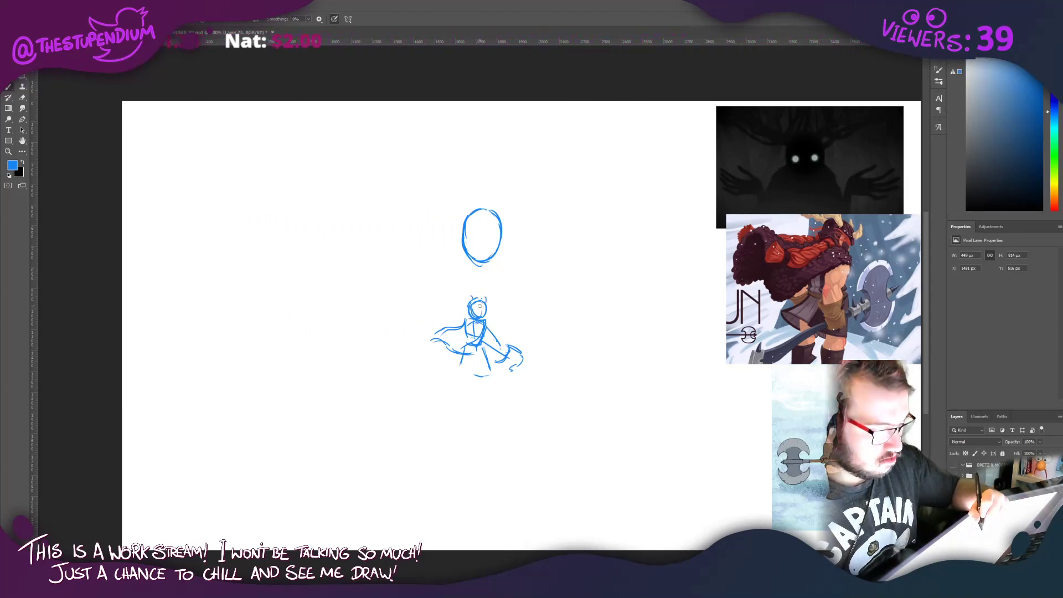
mouse_move(469, 305)
mouse_down()
mouse_move(451, 313)
mouse_move(453, 328)
mouse_move(443, 319)
mouse_up()
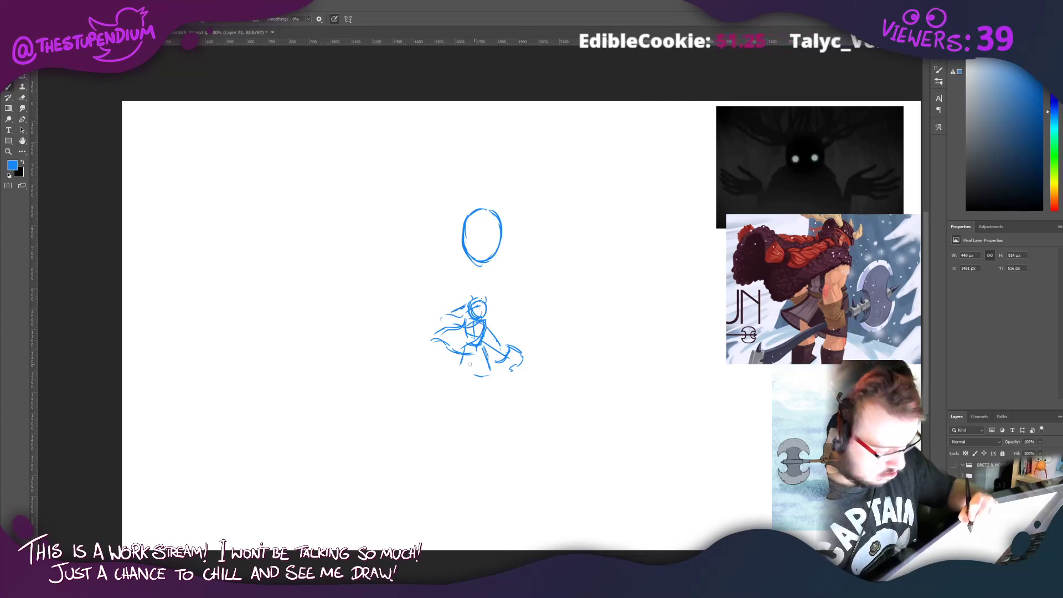
mouse_move(485, 364)
mouse_down()
mouse_move(451, 359)
mouse_move(487, 369)
mouse_move(494, 383)
mouse_up()
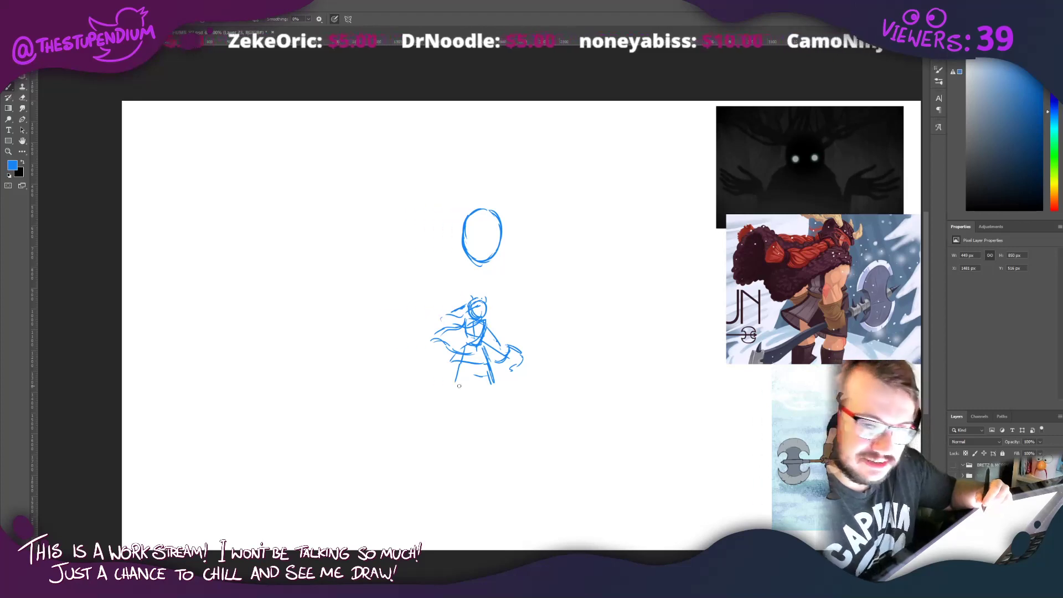
mouse_move(482, 363)
mouse_down()
mouse_move(504, 396)
mouse_move(451, 394)
mouse_move(466, 383)
mouse_move(468, 396)
mouse_move(467, 379)
mouse_move(470, 398)
mouse_move(465, 382)
mouse_move(470, 398)
mouse_move(449, 402)
mouse_move(465, 401)
mouse_move(449, 399)
mouse_move(465, 380)
mouse_up()
mouse_move(468, 361)
mouse_down()
mouse_move(466, 375)
mouse_move(458, 367)
mouse_move(493, 366)
mouse_up()
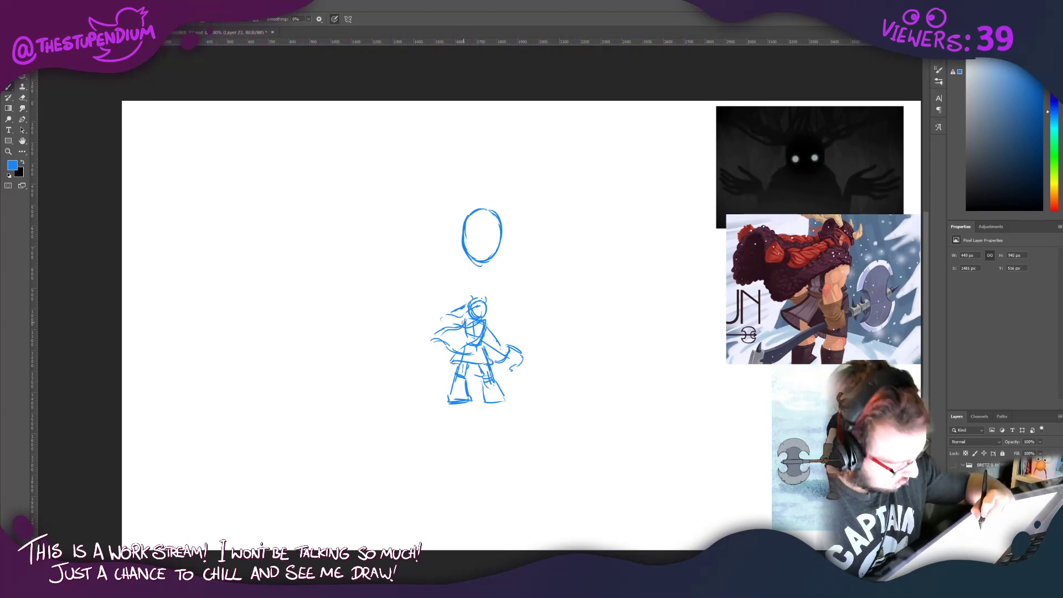
Step: Extend the warrior's cape to a pointed tip with an upper fold, and undo a trial scribble above it
mouse_move(460, 327)
mouse_down()
mouse_move(425, 340)
mouse_move(476, 360)
mouse_up()
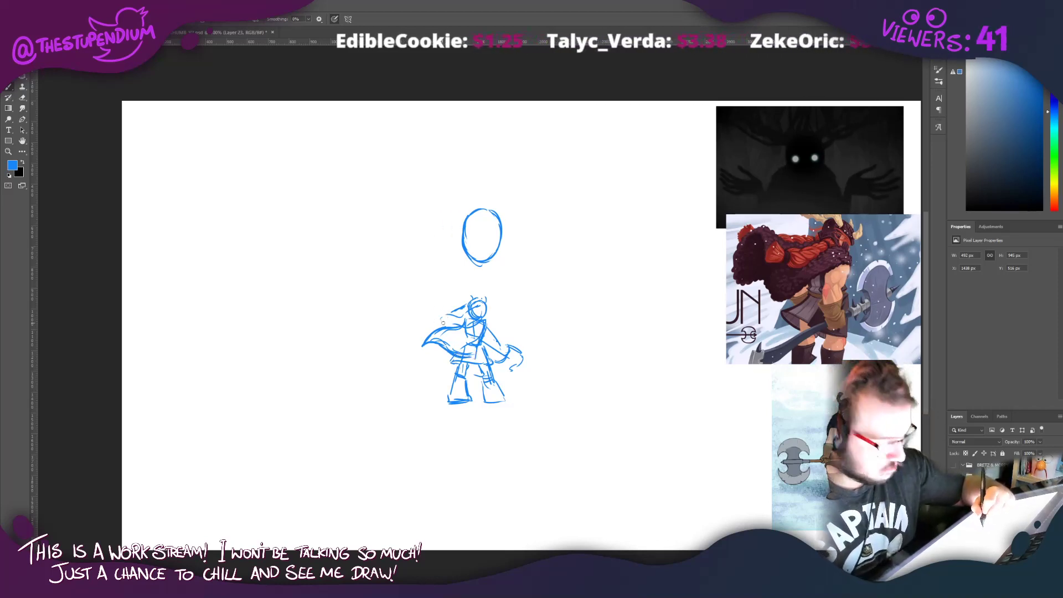
drag(461, 318, 433, 326)
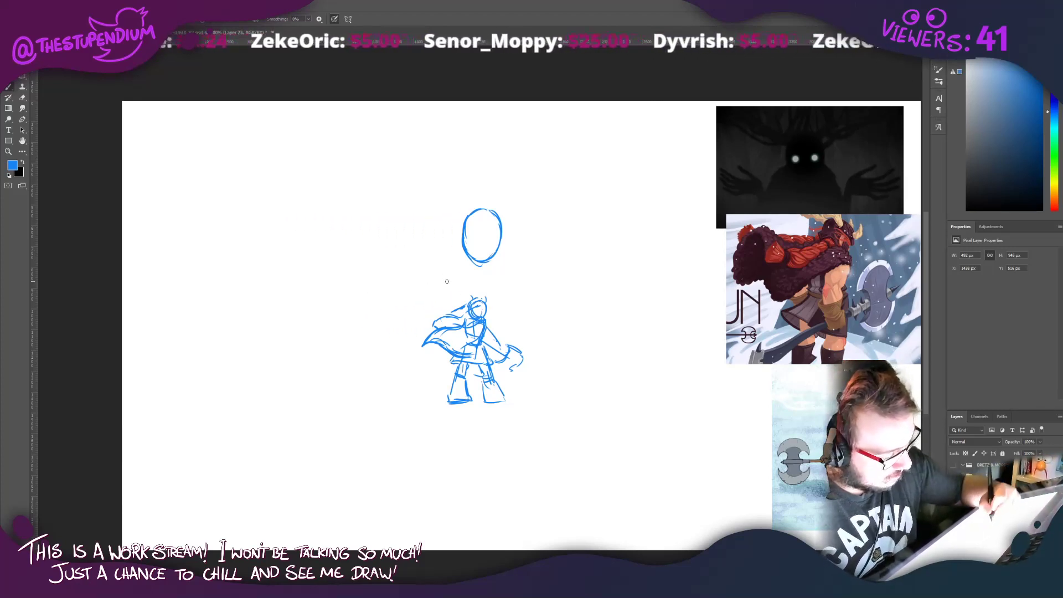
mouse_move(437, 275)
mouse_down()
mouse_move(426, 293)
mouse_move(412, 277)
mouse_up()
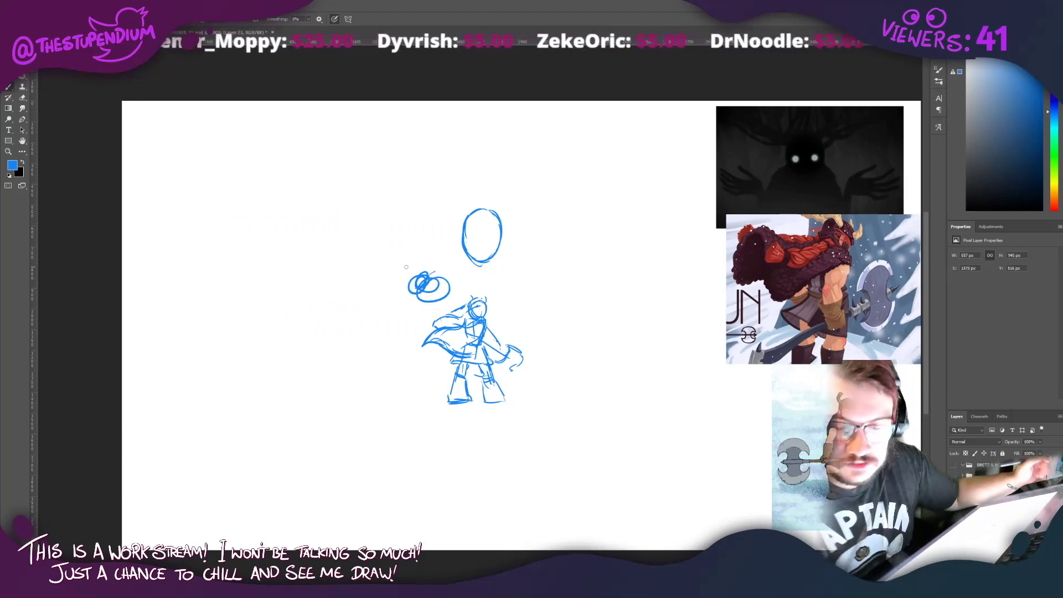
key(ctrl+z)
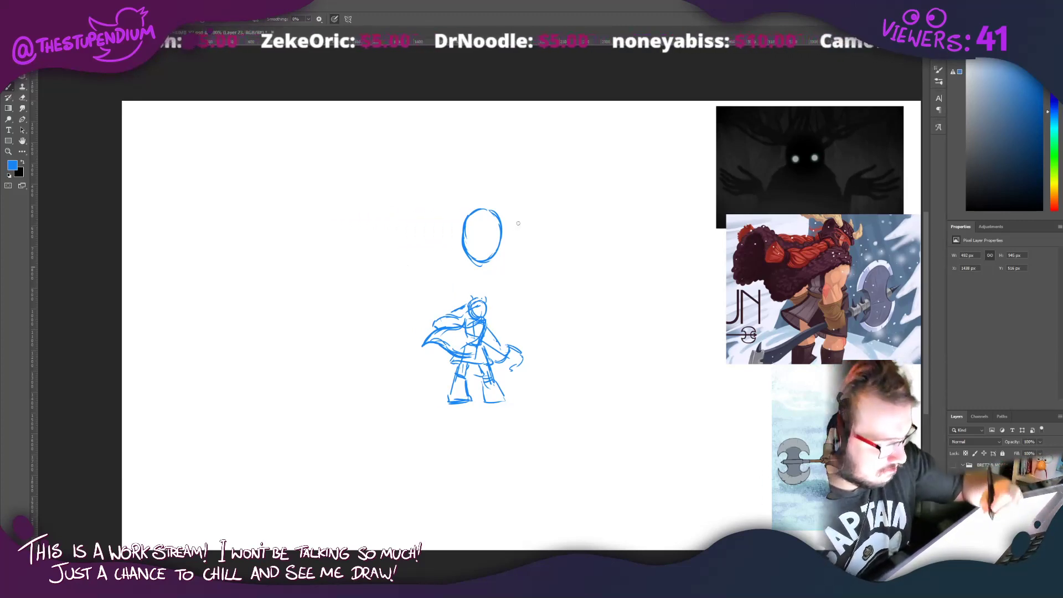
Step: Reinforce the large head's left contour and sketch its short shoulders, a curved chest line and rough hand marks on both sides of the warrior
drag(470, 209, 463, 256)
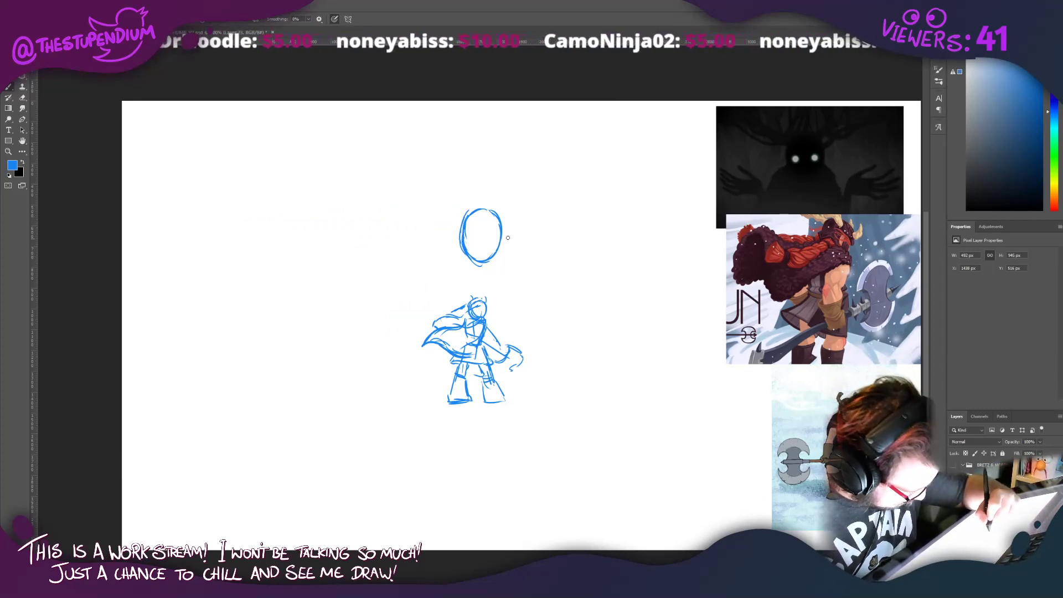
drag(522, 229, 526, 232)
mouse_move(441, 238)
mouse_down()
mouse_move(437, 258)
mouse_move(460, 225)
mouse_move(519, 228)
mouse_move(529, 240)
mouse_up()
drag(517, 266, 484, 281)
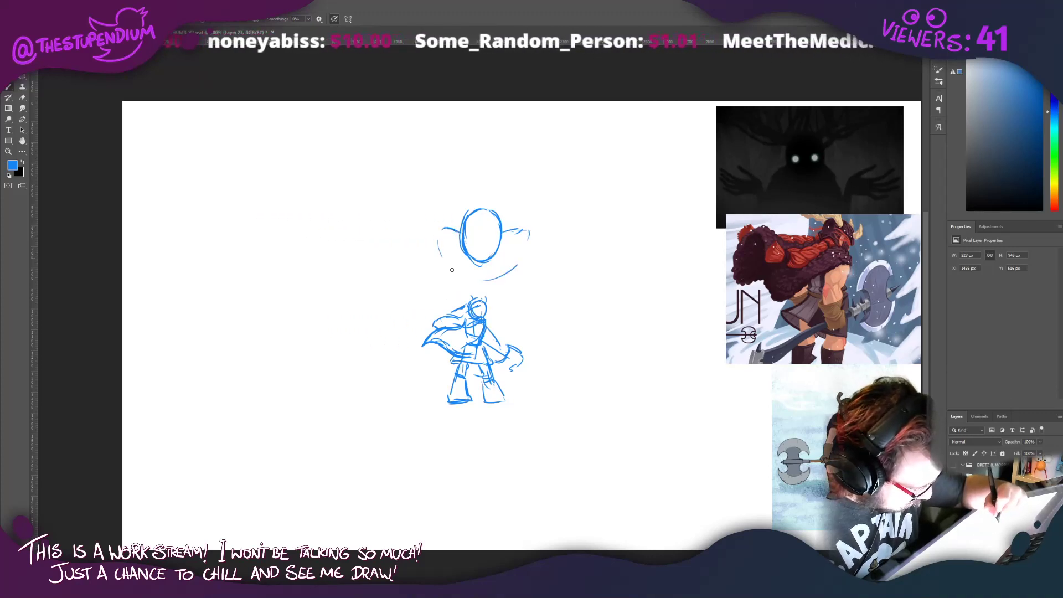
mouse_move(437, 239)
mouse_down()
mouse_move(479, 282)
mouse_move(502, 278)
mouse_move(555, 309)
mouse_move(526, 300)
mouse_move(555, 316)
mouse_move(542, 331)
mouse_up()
mouse_move(423, 290)
mouse_down()
mouse_move(432, 299)
mouse_move(420, 315)
mouse_up()
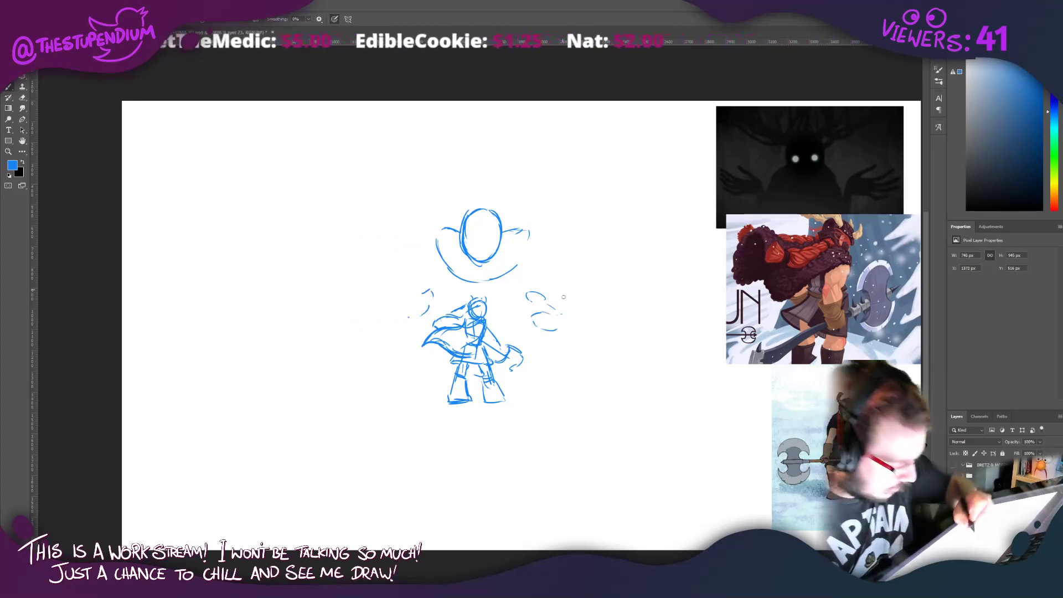
Step: Rough in the giant's outer arm lines, sloping from both shoulders down toward the hands beside the warrior
mouse_move(530, 236)
mouse_down()
mouse_move(576, 279)
mouse_move(576, 293)
mouse_up()
drag(566, 307, 576, 297)
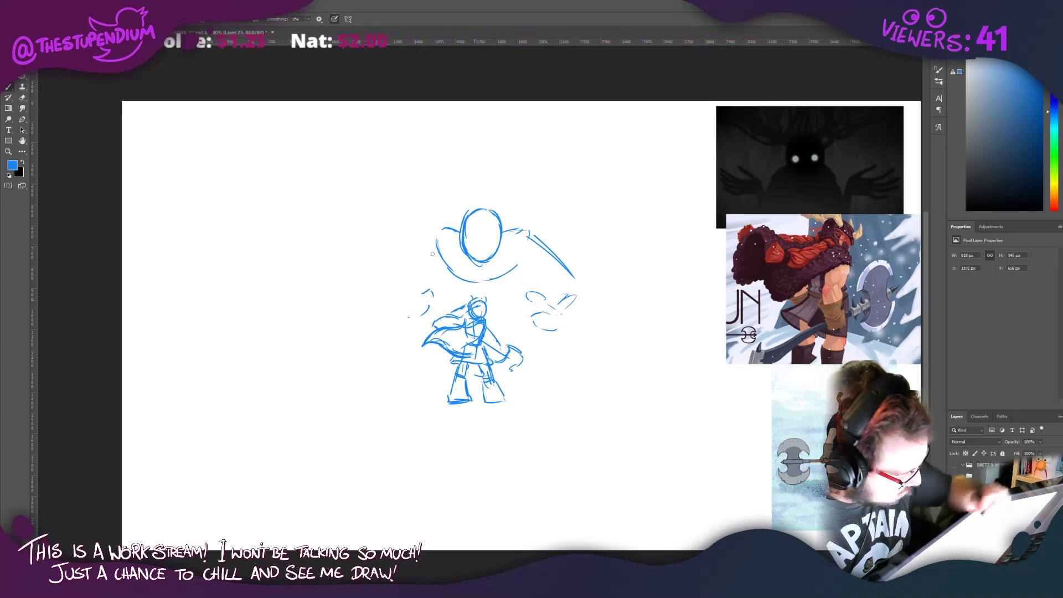
mouse_move(430, 243)
mouse_down()
mouse_move(398, 271)
mouse_move(390, 303)
mouse_up()
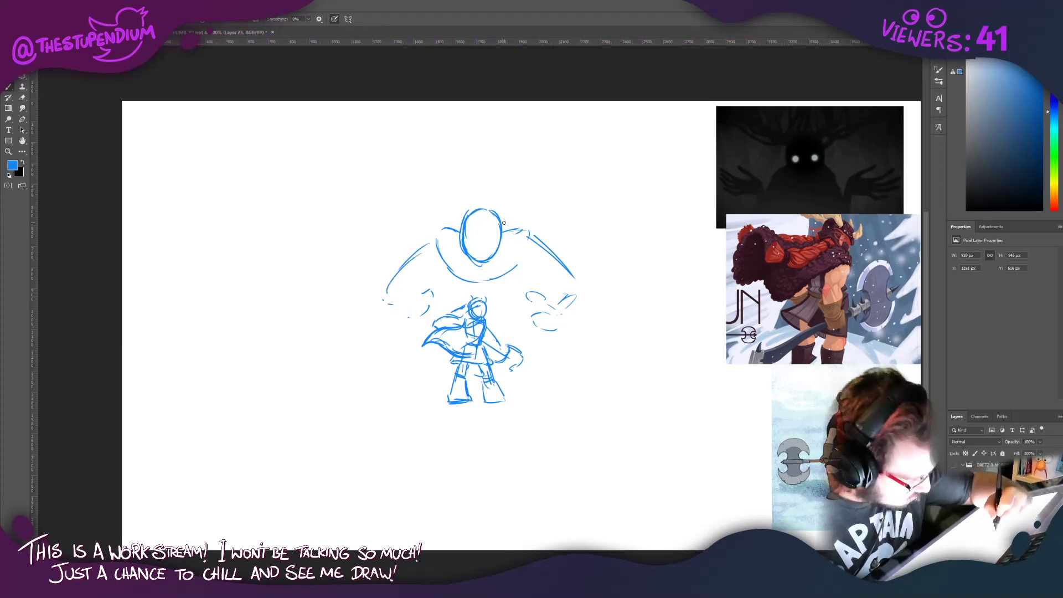
Step: Sketch branching antlers on both sides of the giant's head and two small round eyes low in the face
drag(503, 225, 538, 206)
mouse_move(498, 242)
mouse_down()
mouse_move(541, 223)
mouse_move(526, 206)
mouse_up()
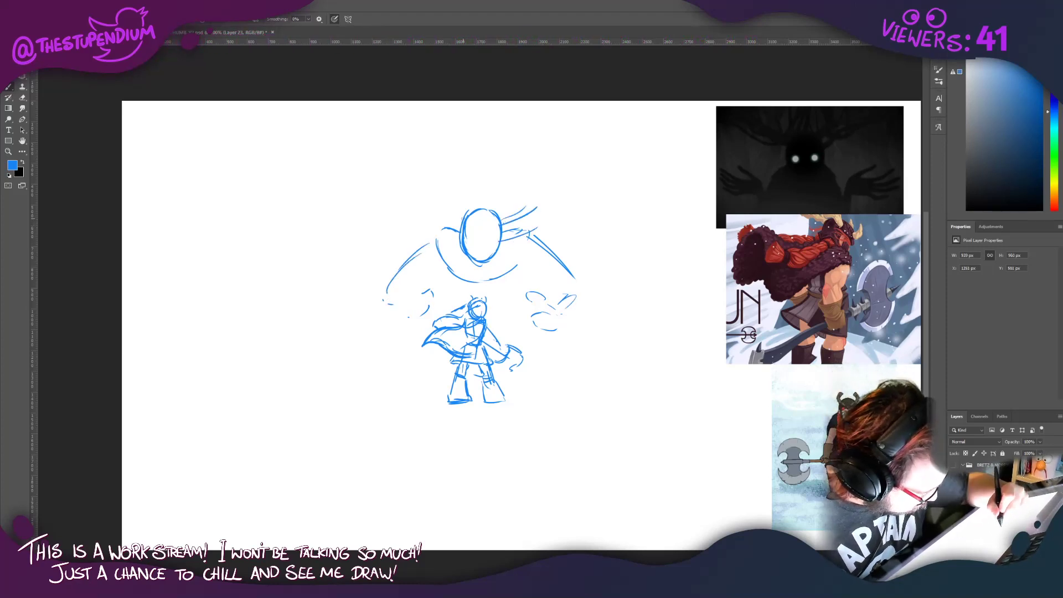
drag(440, 204, 464, 219)
mouse_move(462, 230)
mouse_down()
mouse_move(414, 212)
mouse_move(429, 234)
mouse_move(412, 209)
mouse_move(453, 214)
mouse_move(489, 247)
mouse_move(475, 247)
mouse_move(491, 247)
mouse_up()
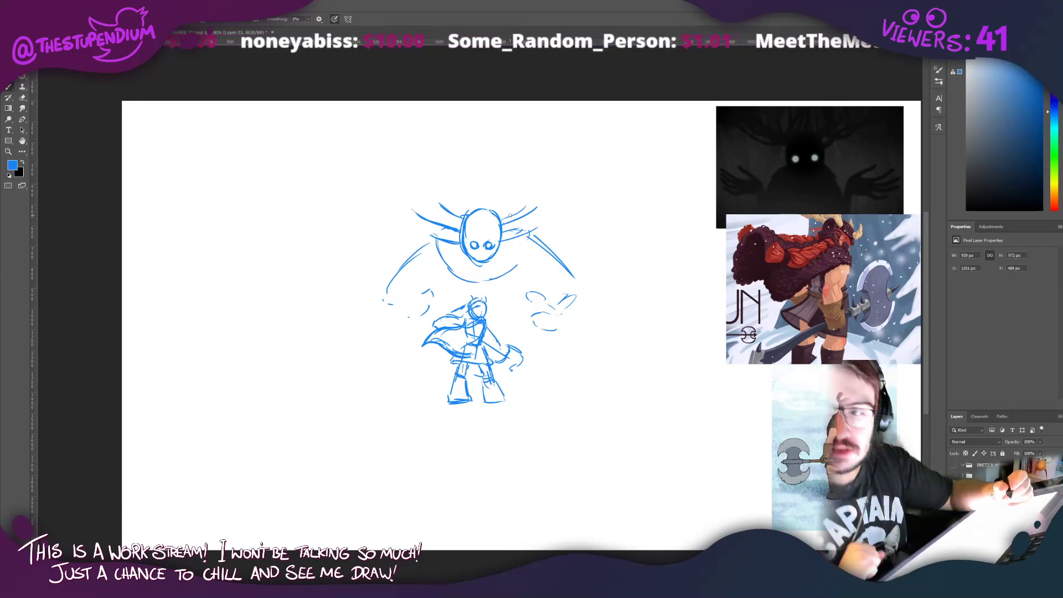
mouse_move(521, 217)
mouse_down()
mouse_move(499, 227)
mouse_move(501, 239)
mouse_up()
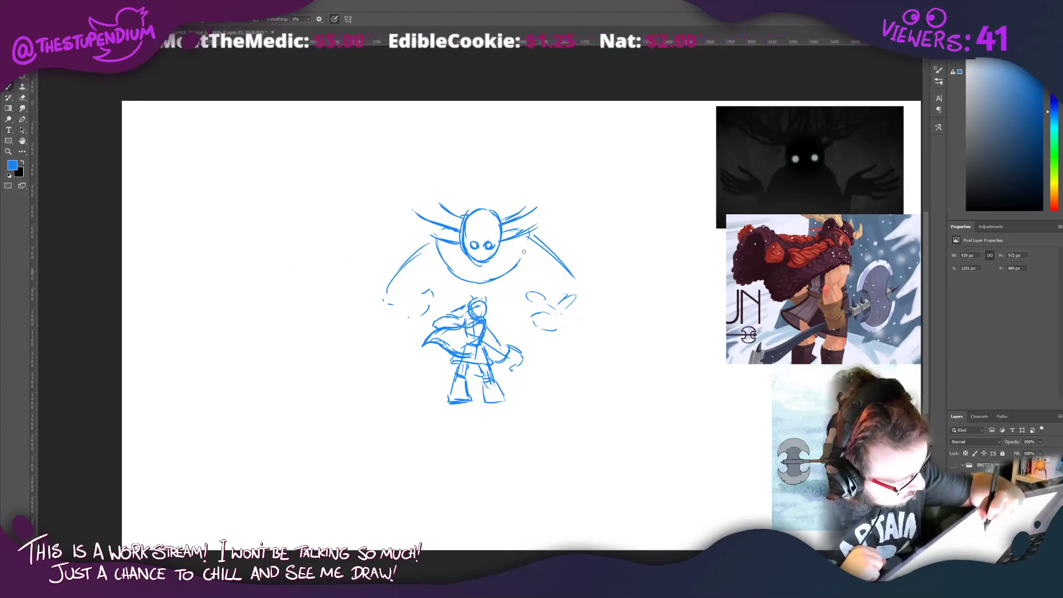
Step: Complete the giant's curved chest line and draw its torso sides curving inward behind the warrior
drag(522, 253, 456, 275)
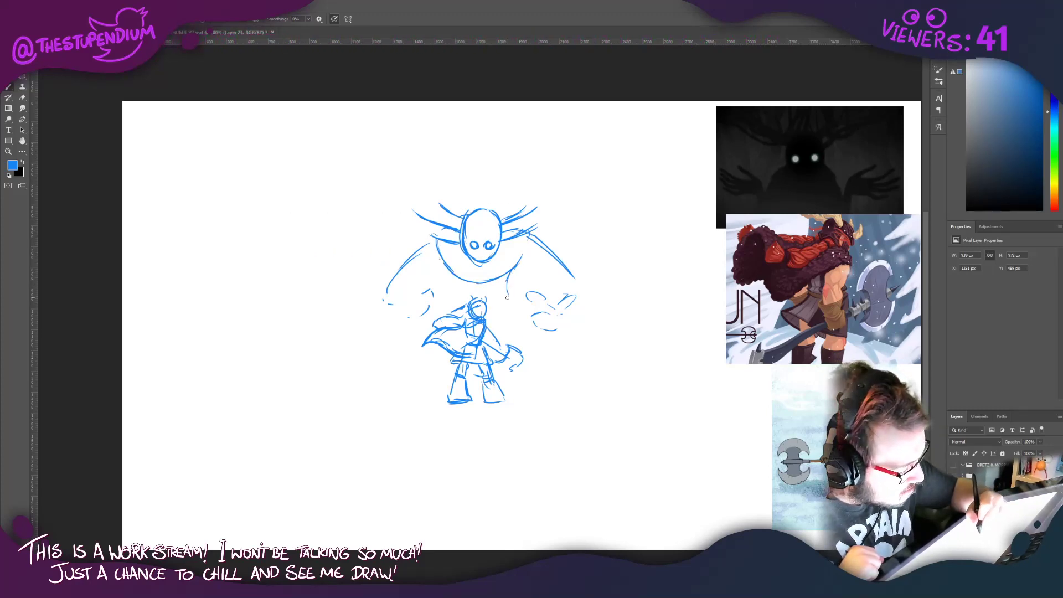
drag(458, 277, 448, 304)
drag(504, 277, 514, 316)
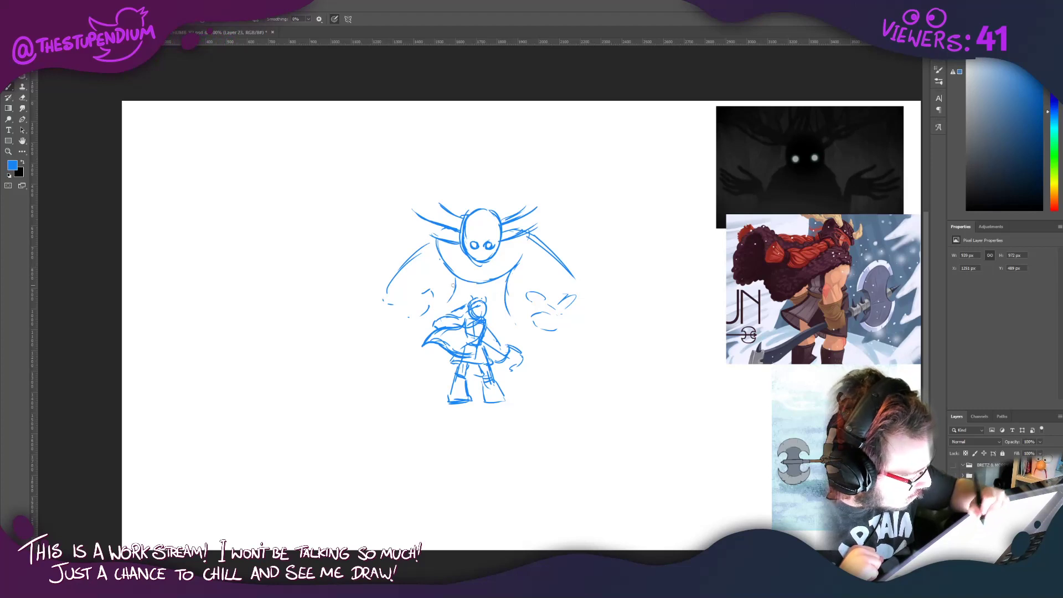
drag(457, 275, 449, 300)
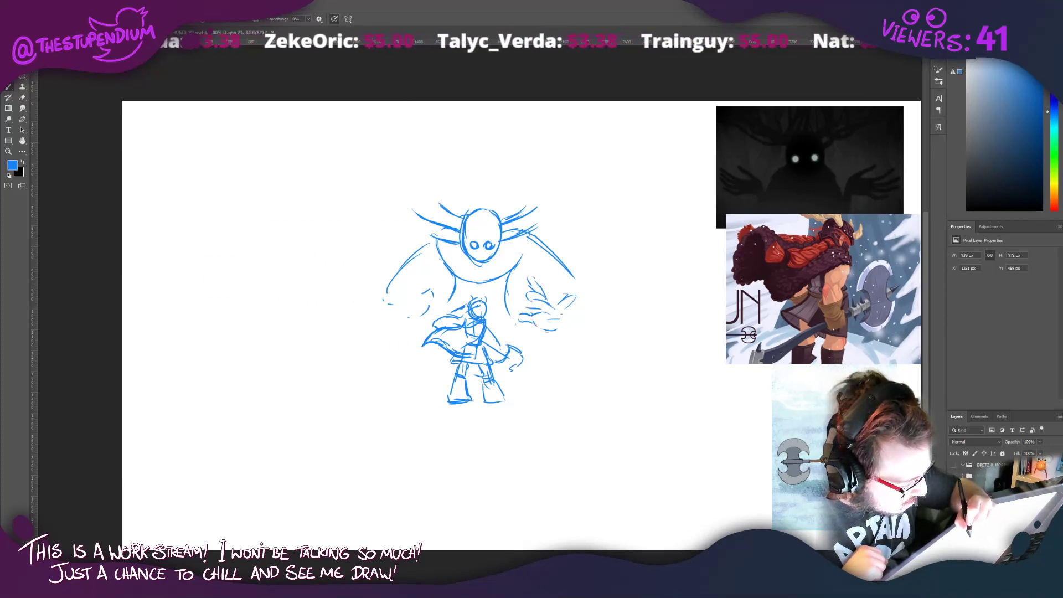
Step: Define the giant's two hands with spread fingers and palms on either side of the warrior
drag(564, 334, 559, 319)
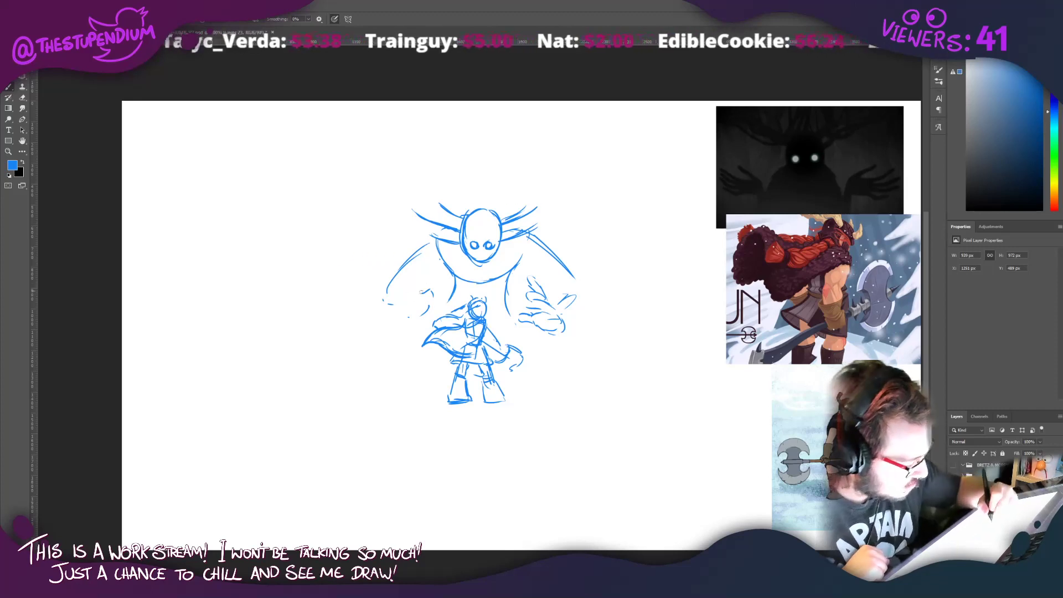
drag(408, 303, 426, 290)
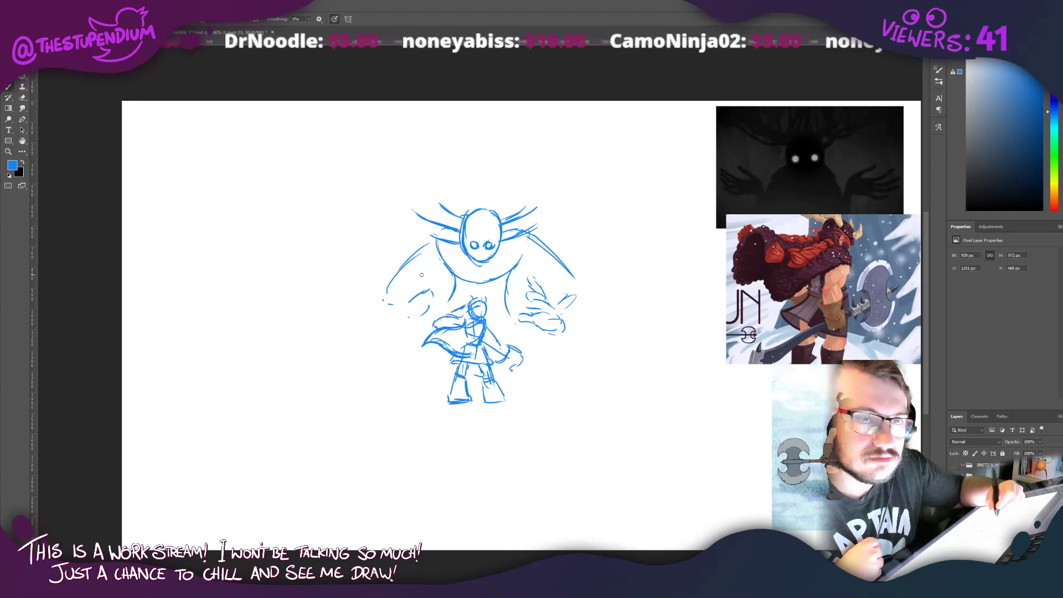
mouse_move(409, 302)
mouse_down()
mouse_move(439, 280)
mouse_move(430, 292)
mouse_up()
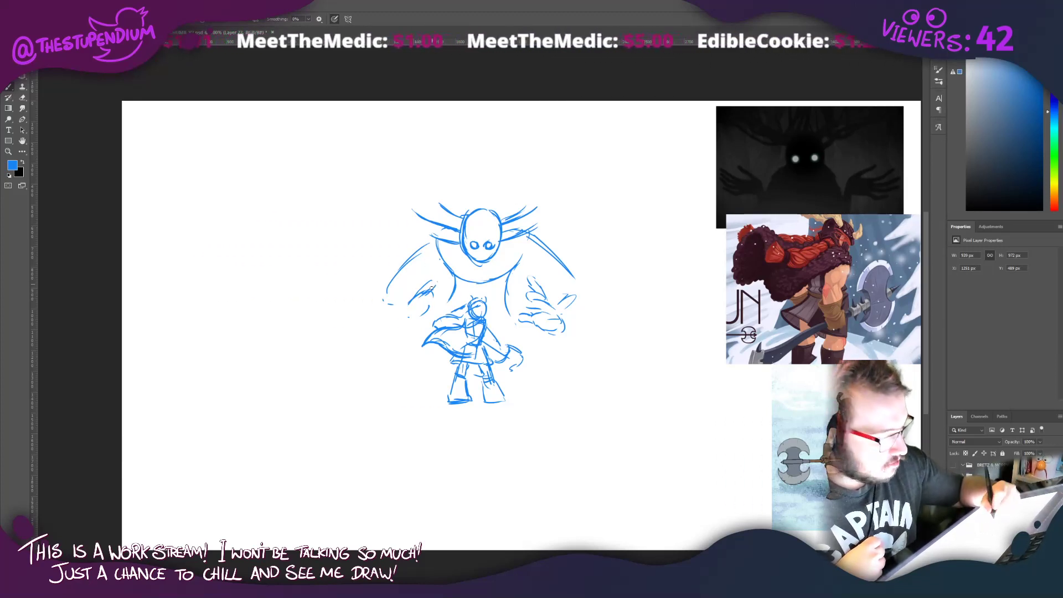
mouse_move(436, 285)
mouse_down()
mouse_move(393, 326)
mouse_move(409, 330)
mouse_move(432, 310)
mouse_move(400, 323)
mouse_up()
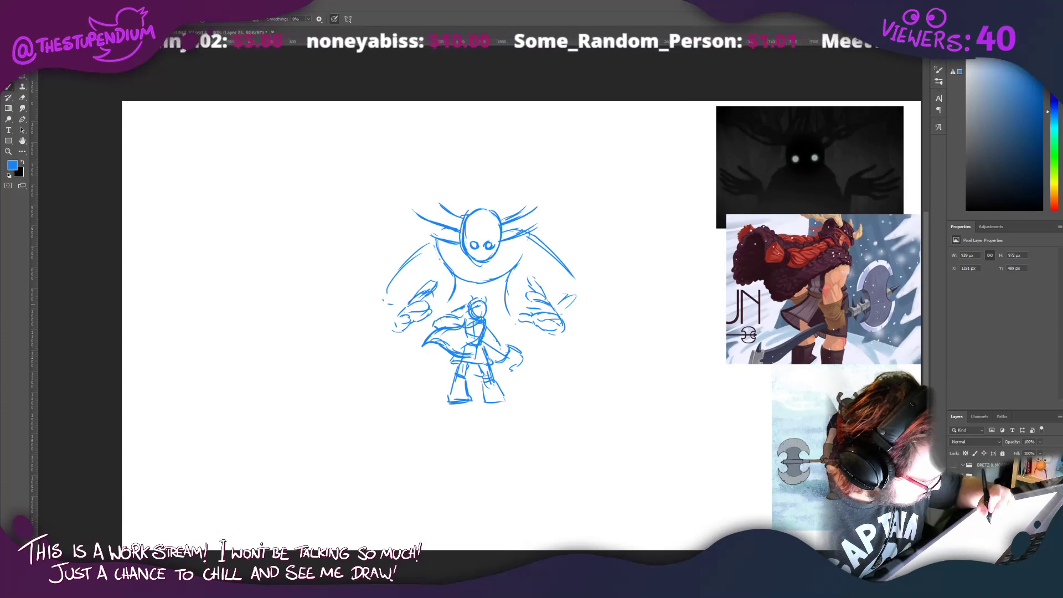
drag(429, 309, 427, 319)
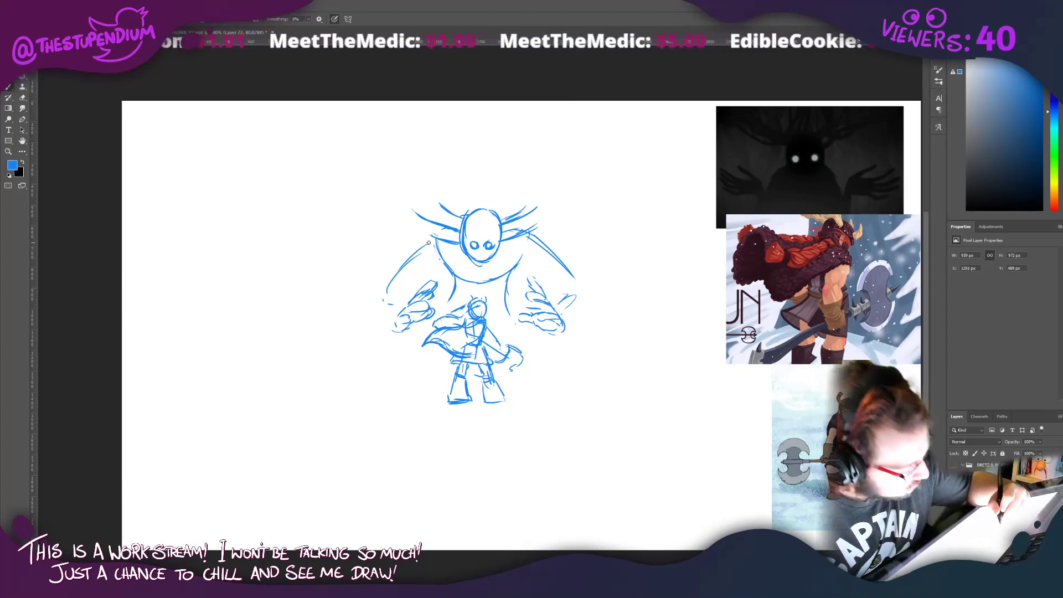
Step: Sketch the giant's left-side arm with a bent elbow and an inner contour joining the shoulder to the hand
mouse_move(428, 241)
mouse_down()
mouse_move(374, 300)
mouse_move(385, 318)
mouse_up()
mouse_move(423, 244)
mouse_down()
mouse_move(385, 280)
mouse_move(378, 304)
mouse_move(387, 321)
mouse_move(393, 299)
mouse_up()
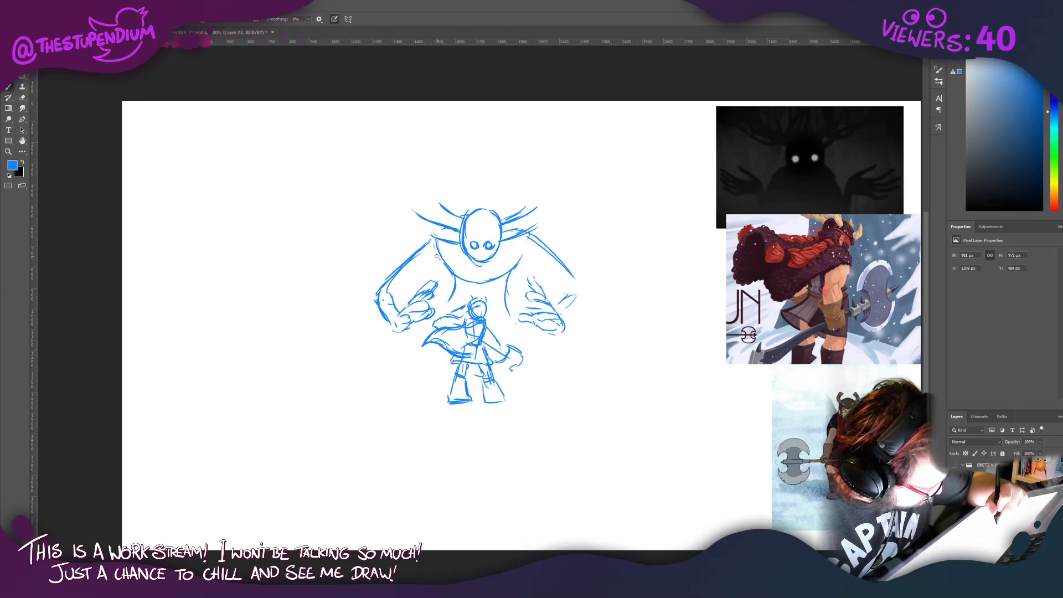
drag(436, 255, 390, 303)
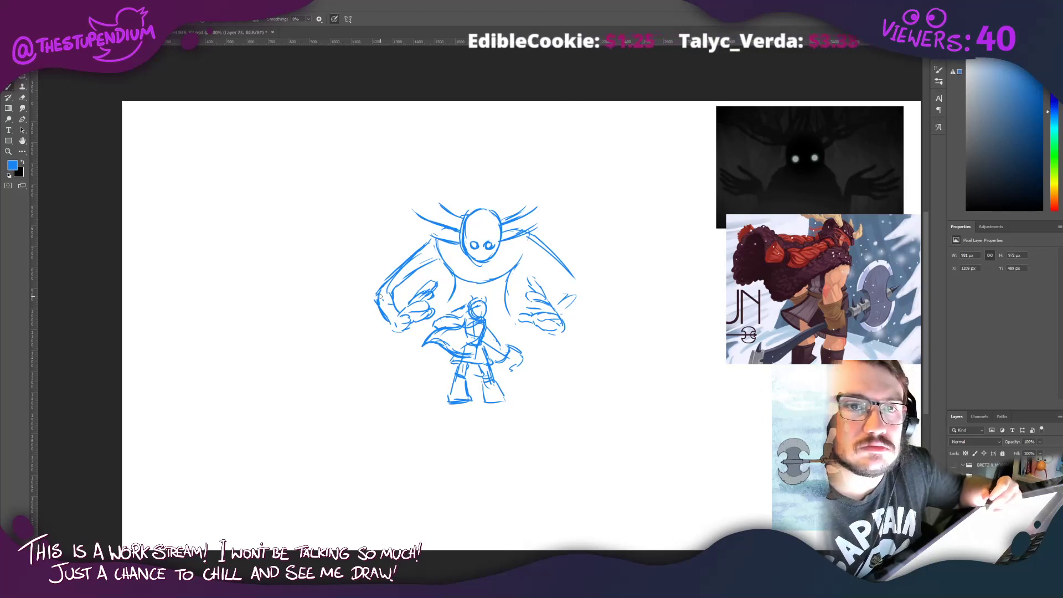
Step: Complete the giant's right-side arm with inner and outer contours bending at the elbow into the wrist
mouse_move(572, 289)
mouse_down()
mouse_move(526, 249)
mouse_move(528, 237)
mouse_move(556, 264)
mouse_up()
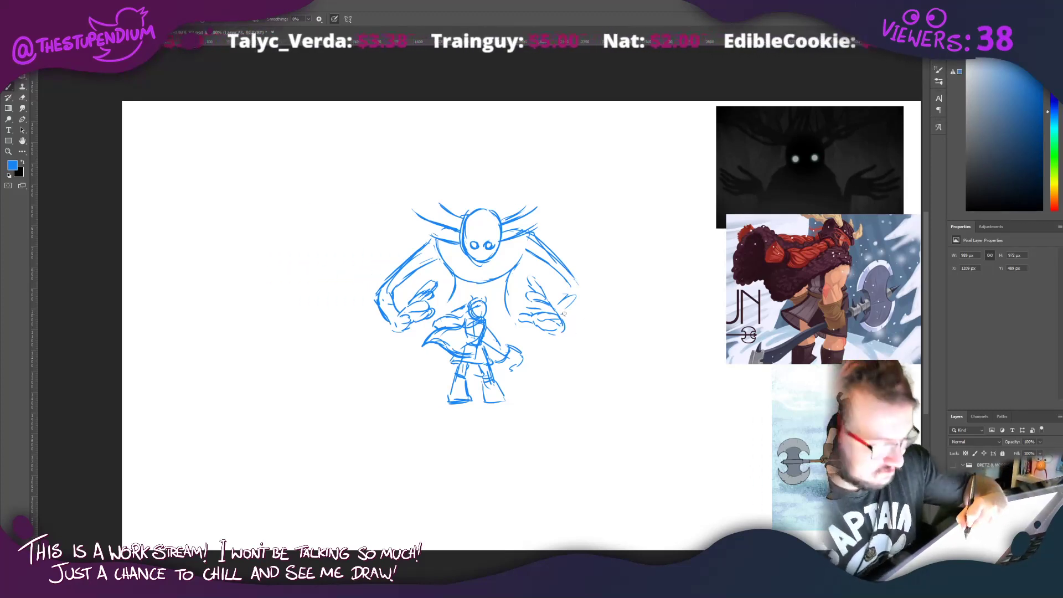
drag(551, 332, 573, 323)
drag(560, 331, 577, 311)
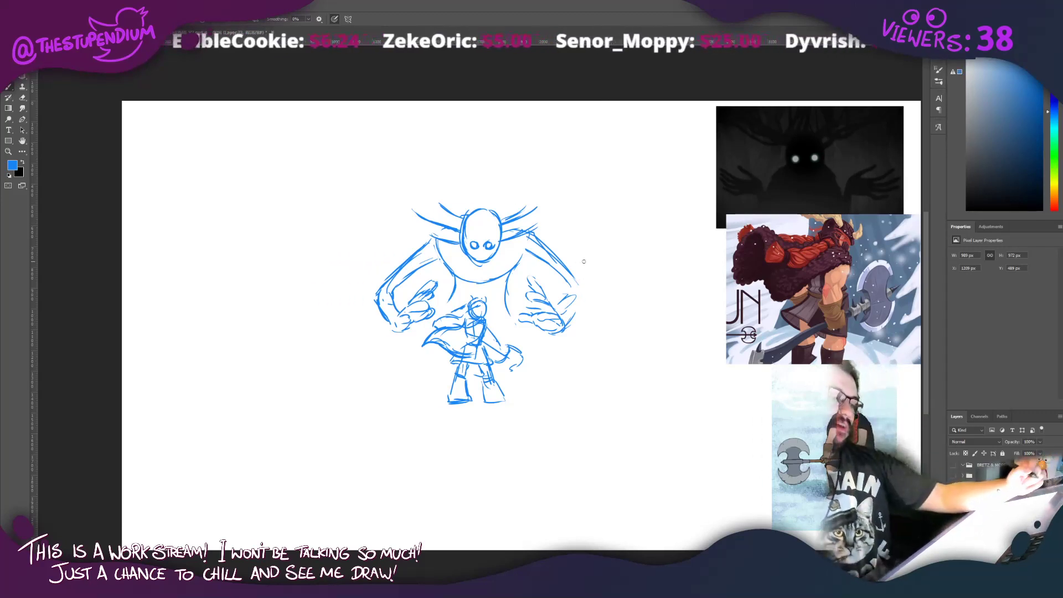
drag(559, 317, 585, 289)
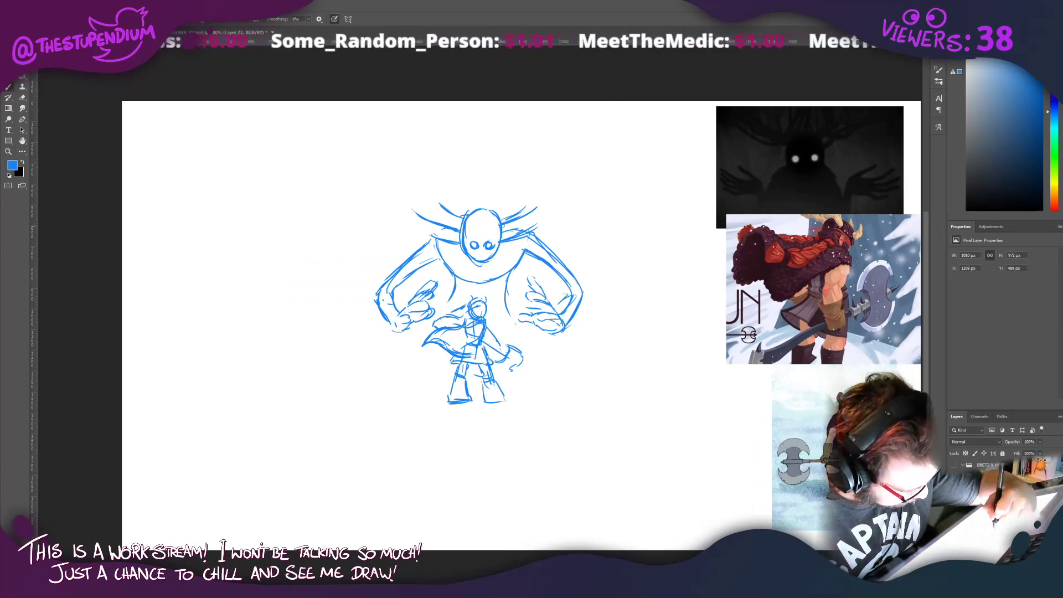
Step: Add another antler stroke right of the giant's head and short flaring lower-body lines on both sides of the warrior
drag(501, 232, 547, 210)
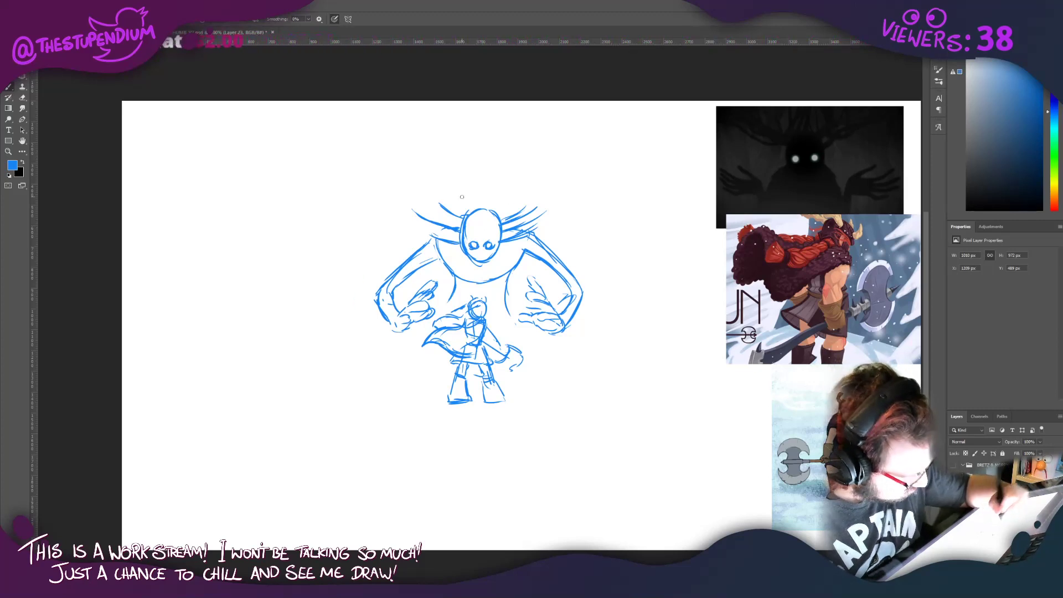
drag(427, 357, 423, 370)
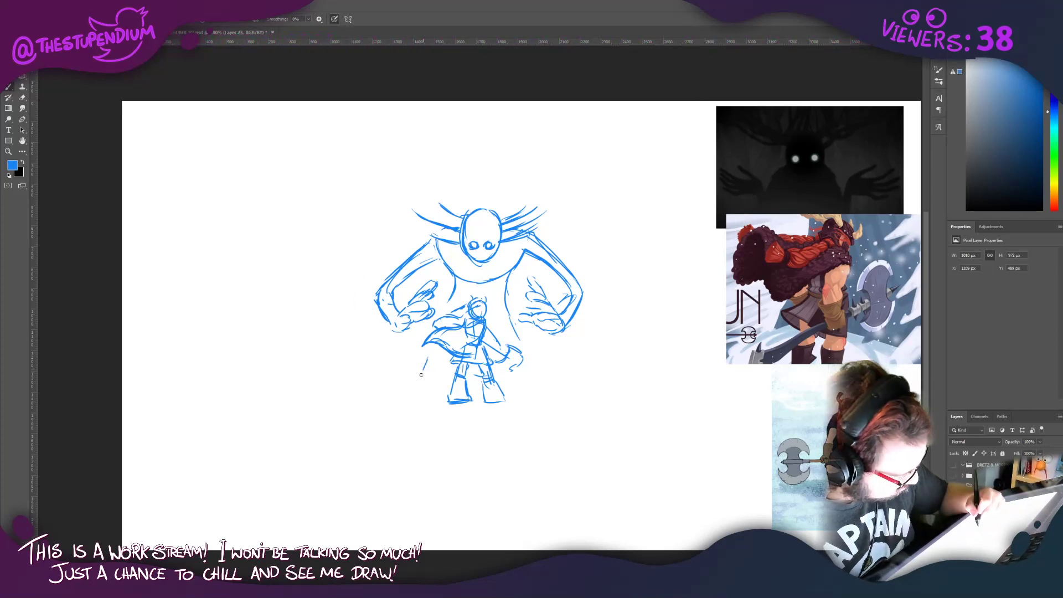
drag(533, 369, 536, 381)
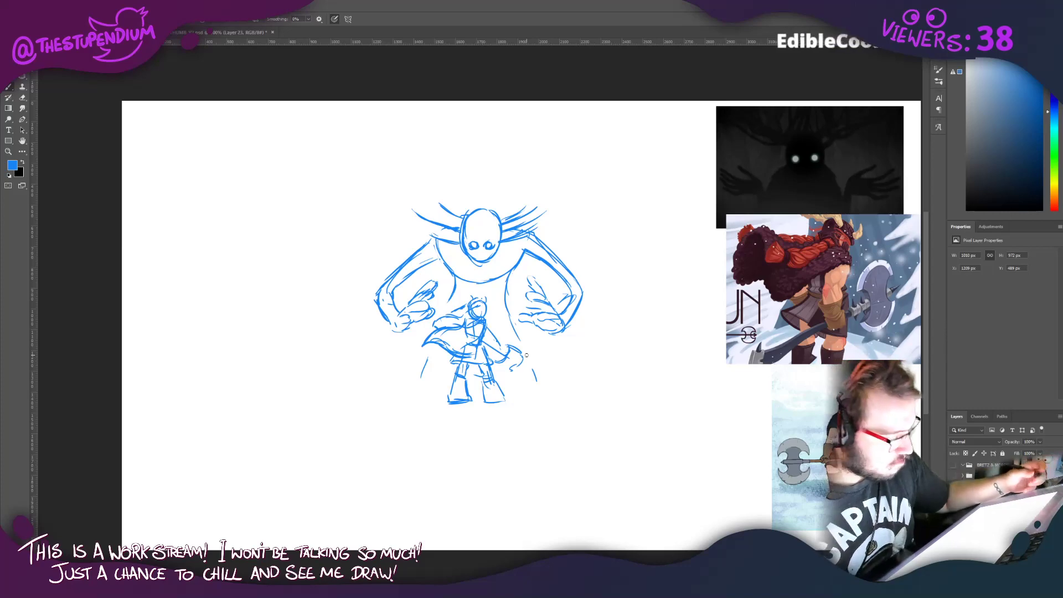
Step: Enlarge the whole sketch to about twice its size, centre it across the canvas, and lower its layer opacity to a pale guide
key(ctrl+t)
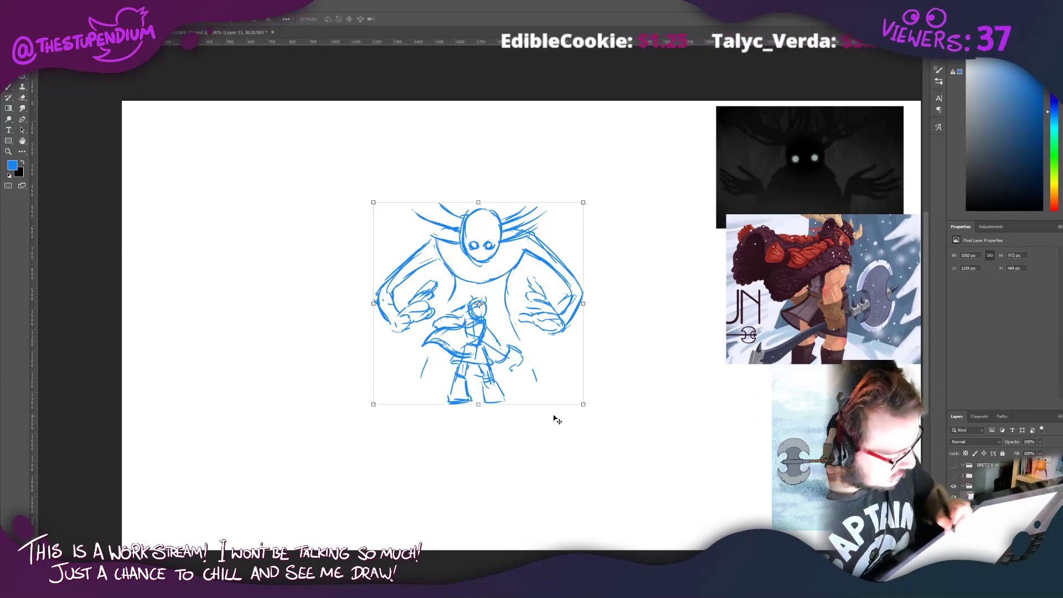
drag(584, 407, 714, 555)
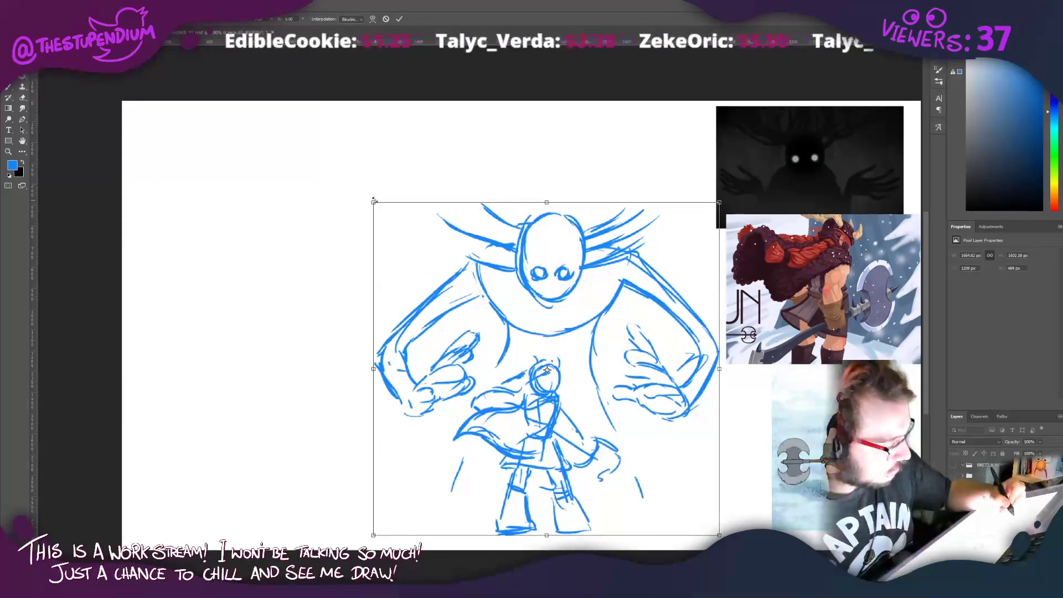
mouse_move(372, 201)
mouse_down()
mouse_move(294, 143)
mouse_move(244, 128)
mouse_move(276, 159)
mouse_up()
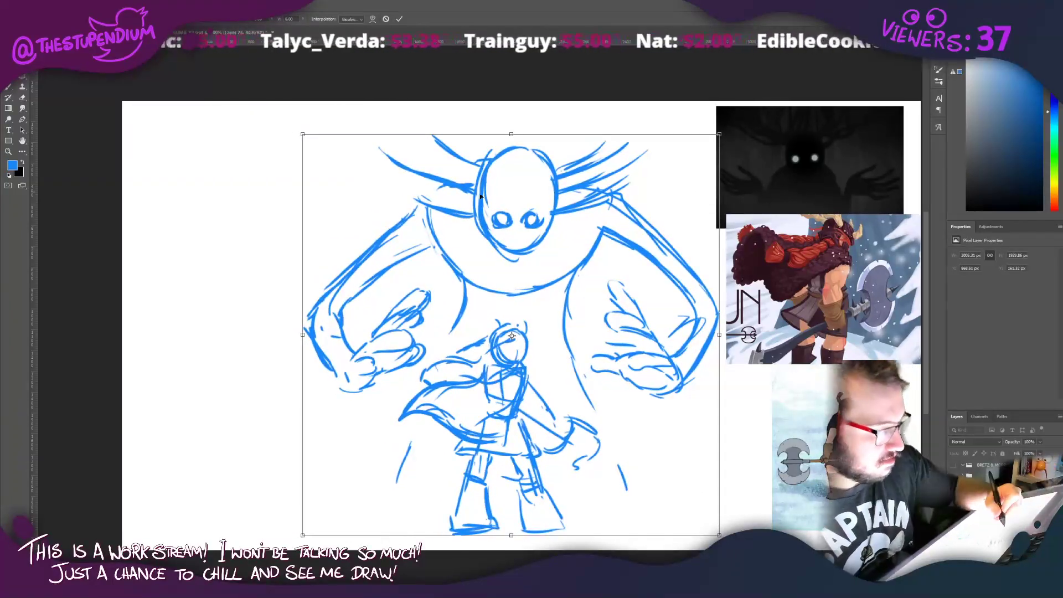
drag(480, 195, 471, 195)
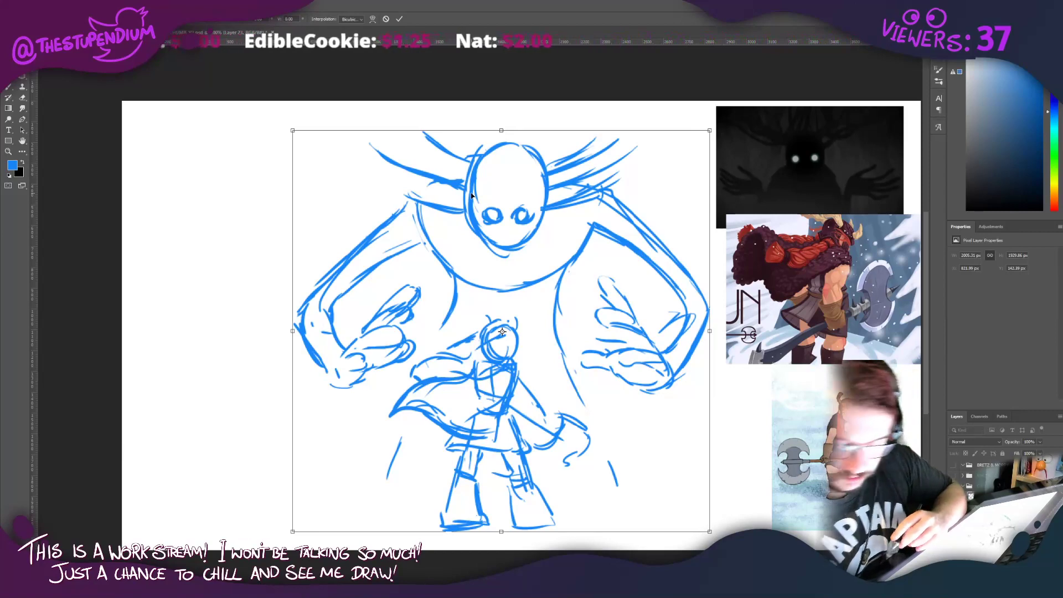
click(1040, 441)
click(1015, 453)
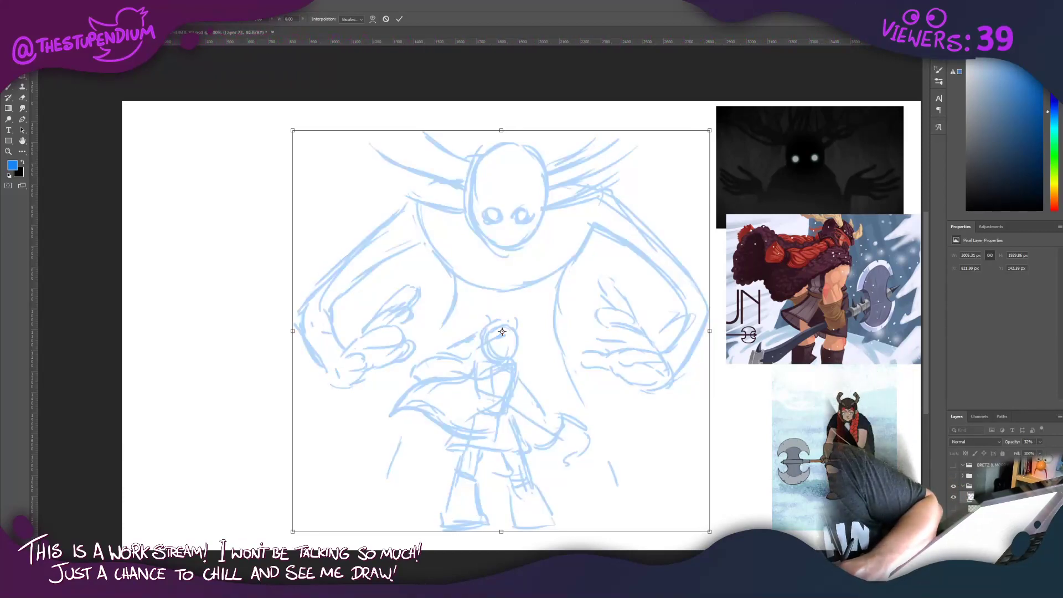
key(Return)
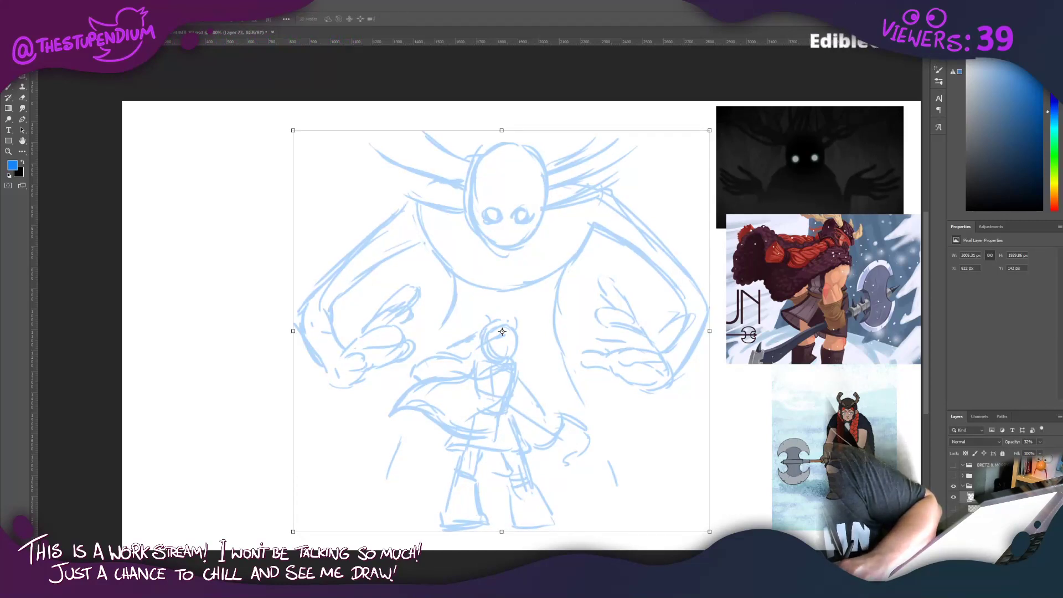
Step: Add an empty layer above the faded guide and clear the leftover strokes of the older figure sketch
key(ctrl+shift+alt+n)
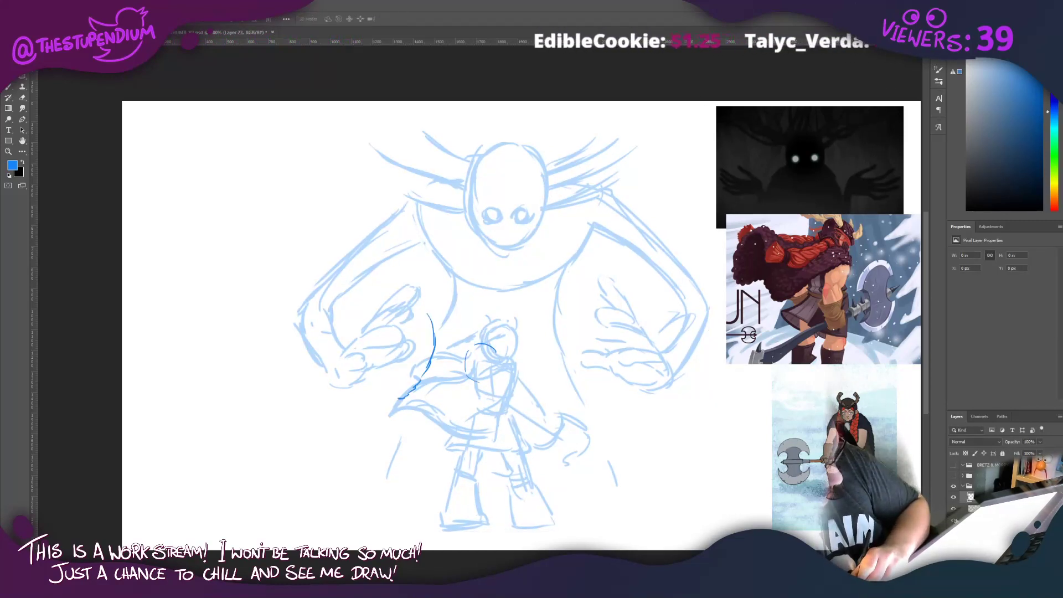
key(ctrl+z)
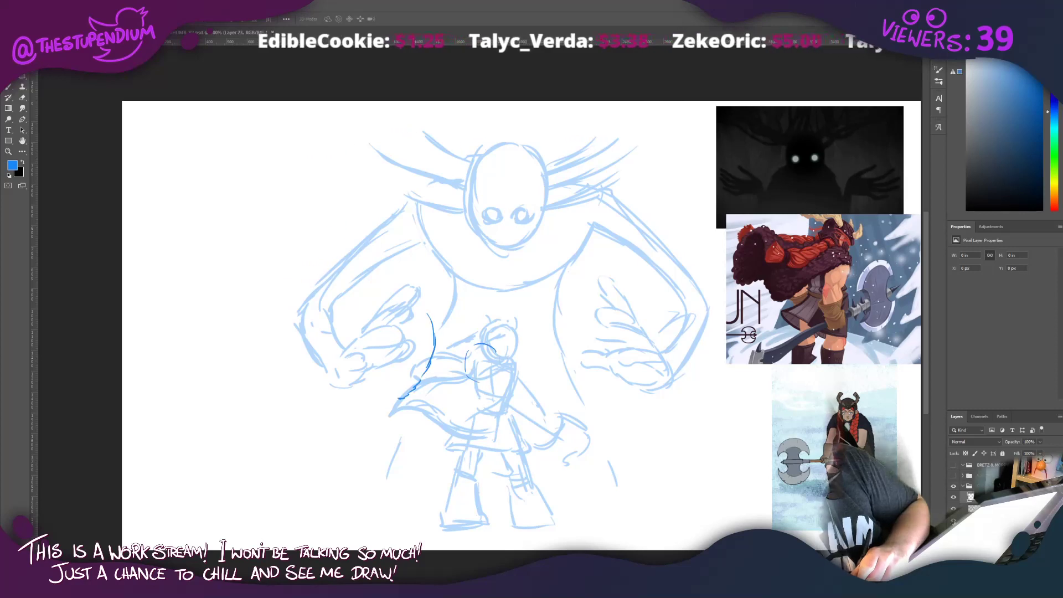
key(ctrl+z)
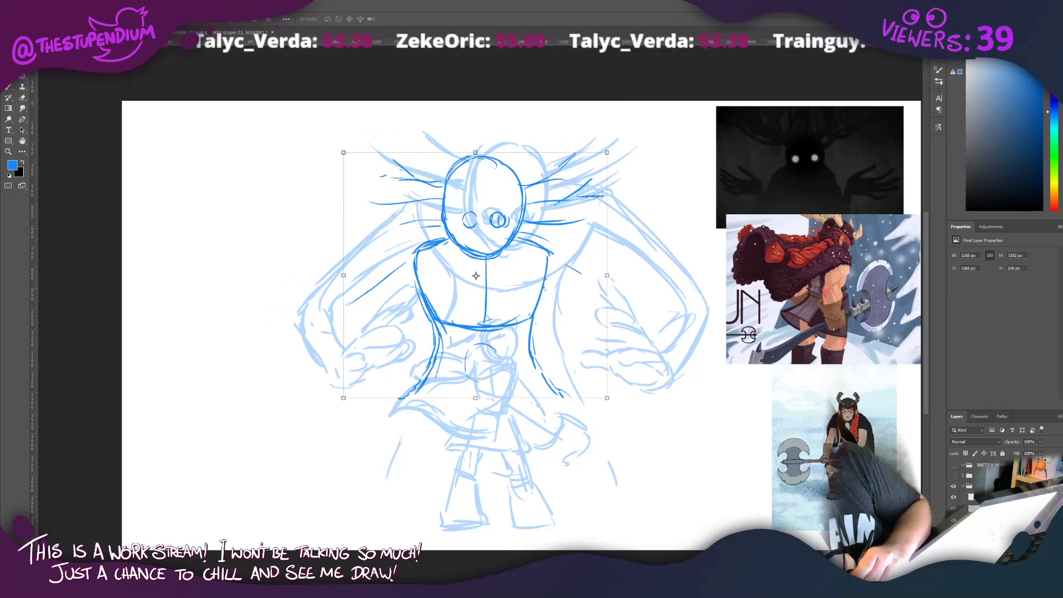
key(ctrl+z)
key(ctrl+z)
key(ctrl+z)
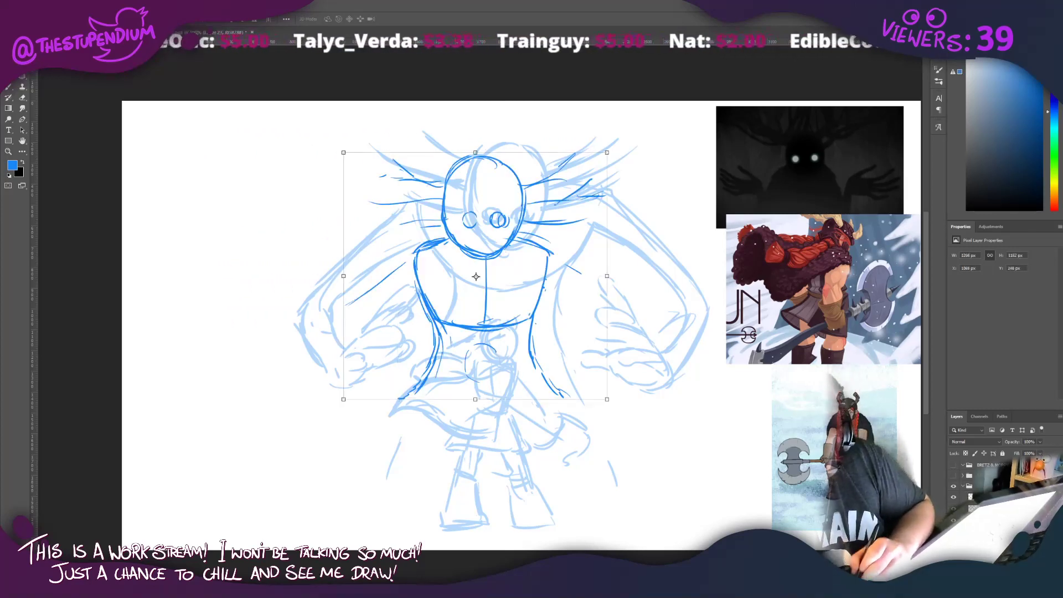
key(ctrl+z)
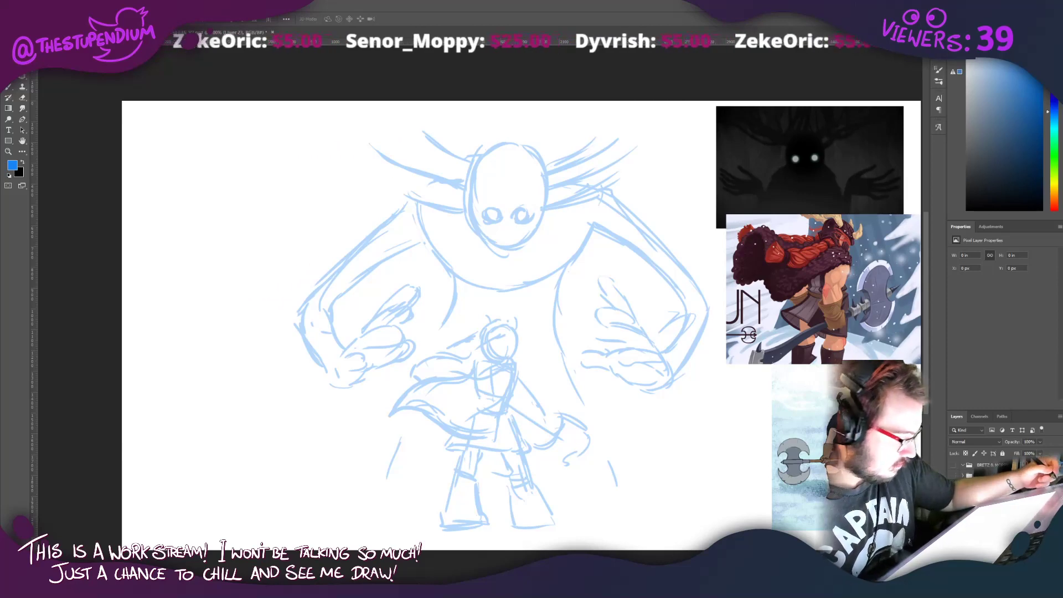
Step: Try a short wavy line across the lower part of the small warrior's head
key(b)
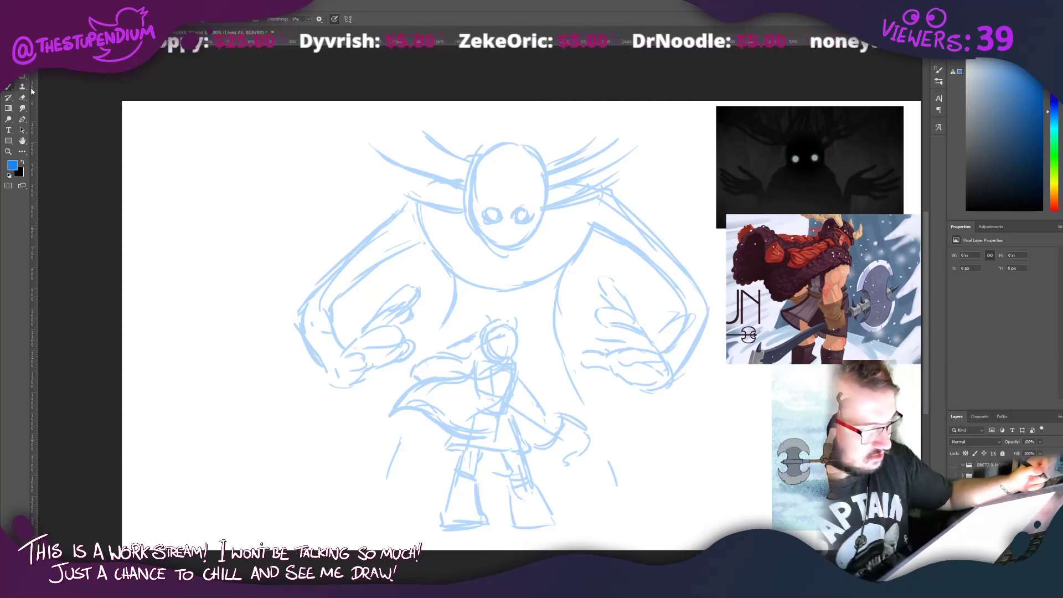
key(z)
drag(449, 386, 469, 384)
mouse_move(417, 287)
mouse_down()
mouse_move(357, 246)
mouse_move(378, 257)
mouse_up()
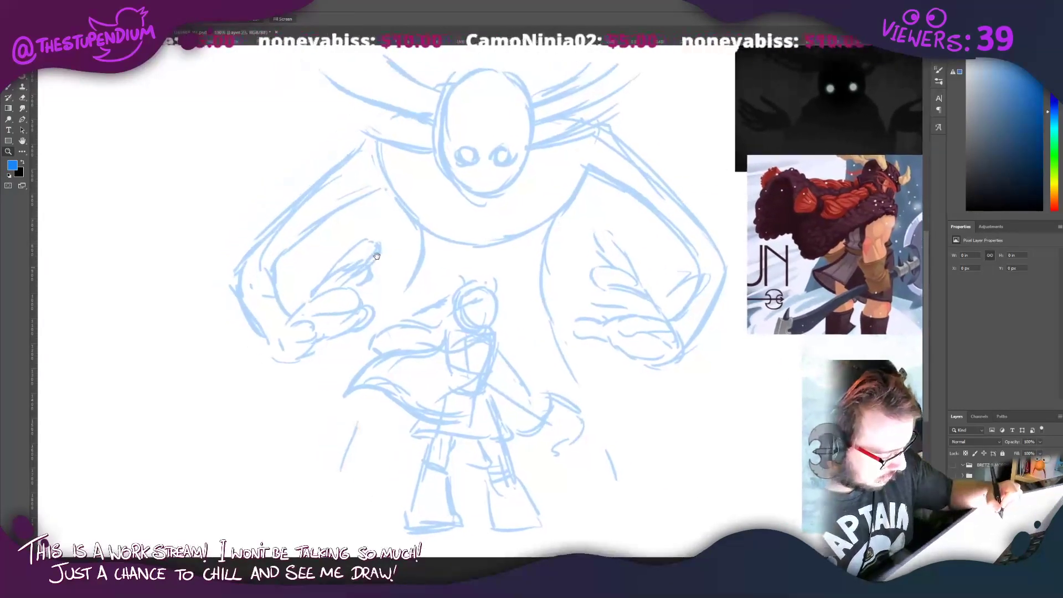
click(22, 87)
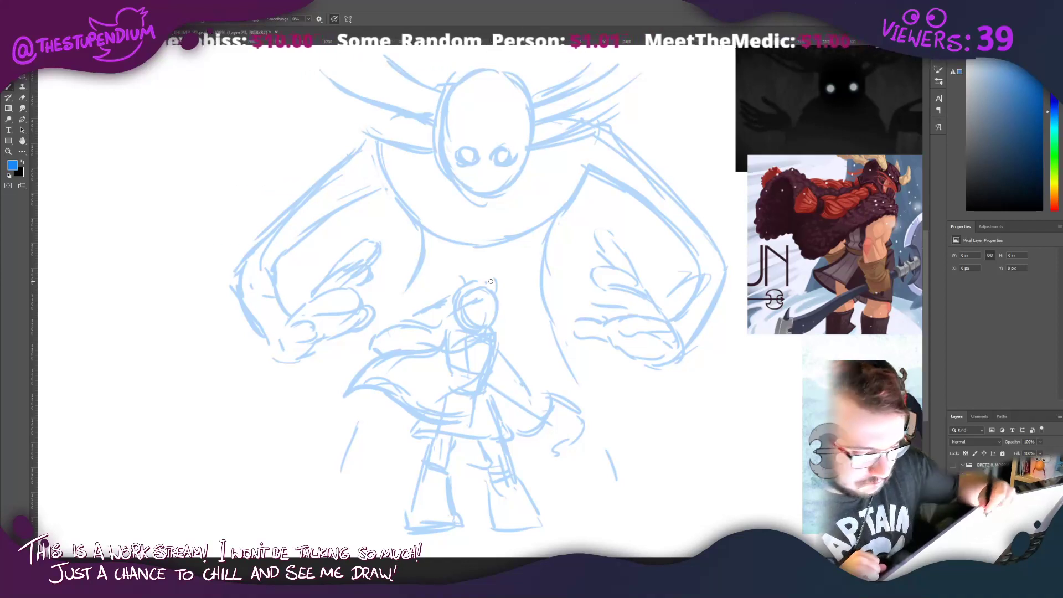
drag(462, 312, 454, 315)
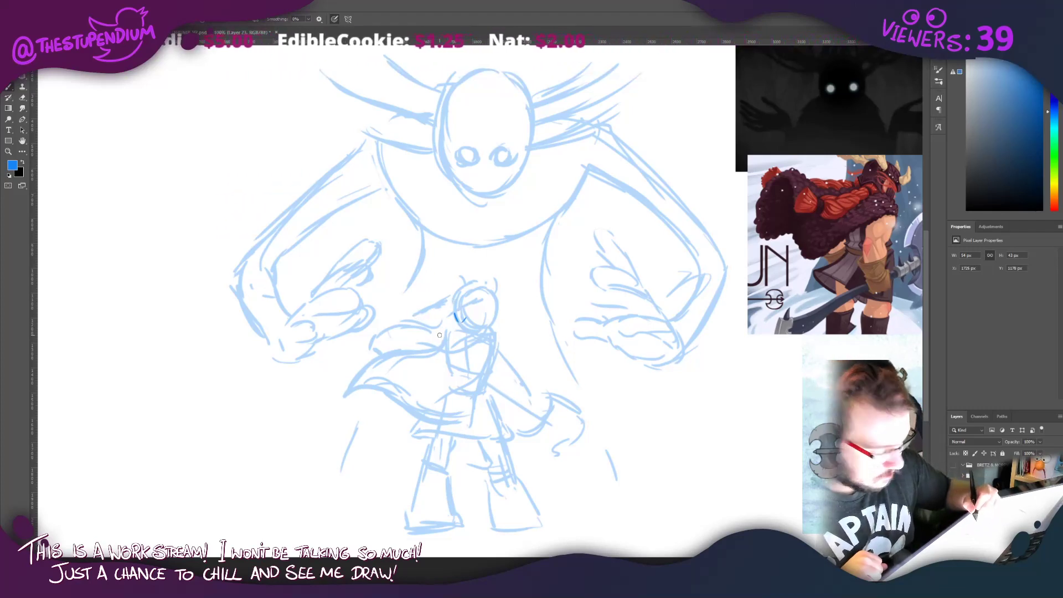
drag(461, 320, 490, 315)
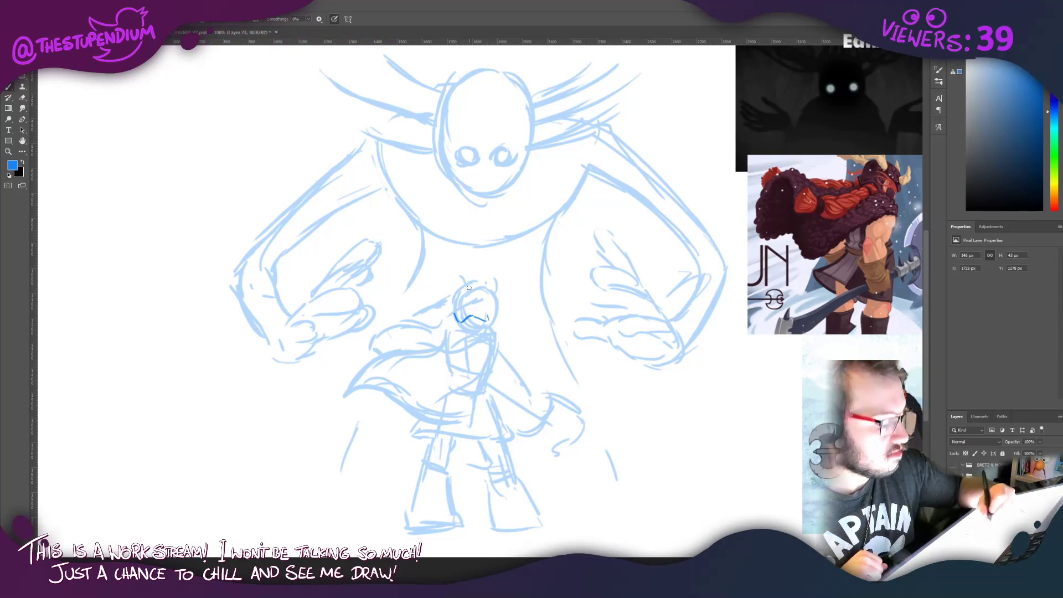
mouse_move(490, 318)
mouse_down()
mouse_move(471, 330)
mouse_move(449, 317)
mouse_up()
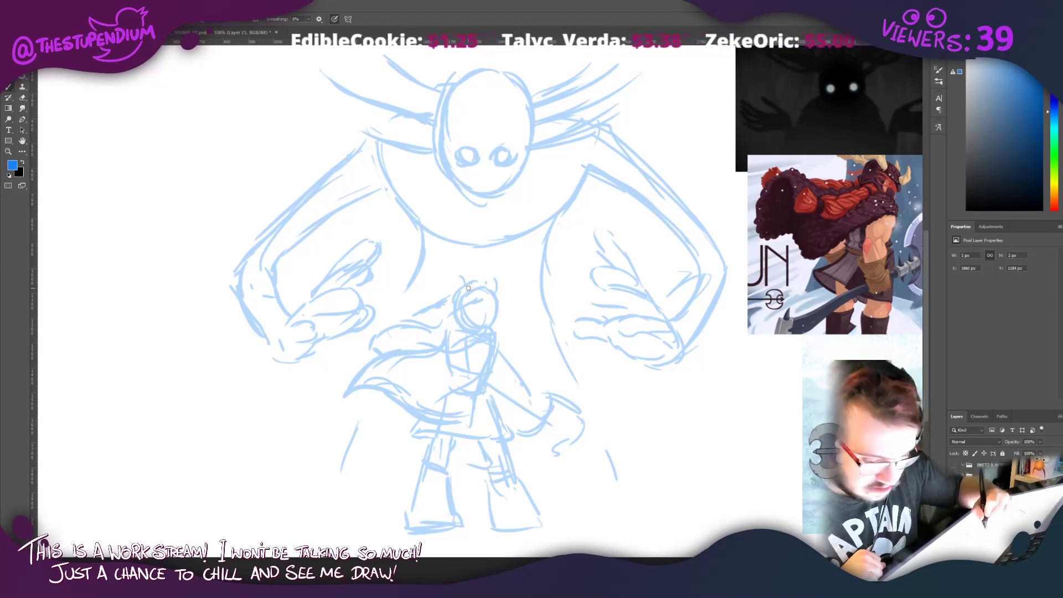
Step: Try a rounded outline with jagged lower hair edges around the warrior's head, and undo the strokes
mouse_move(489, 290)
mouse_down()
mouse_move(460, 289)
mouse_move(454, 307)
mouse_move(466, 327)
mouse_move(475, 316)
mouse_up()
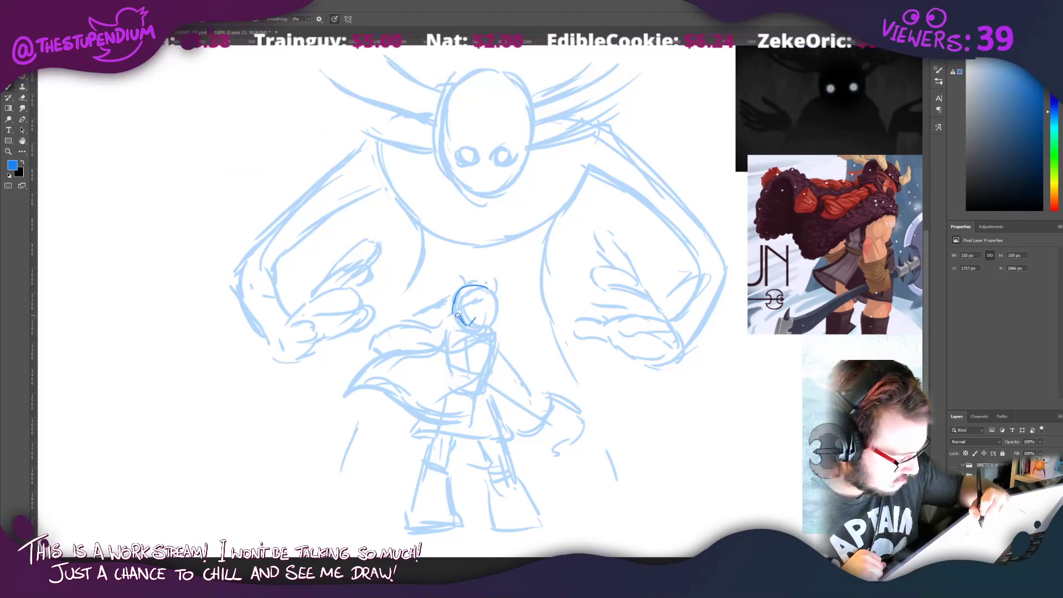
mouse_move(449, 311)
mouse_down()
mouse_move(482, 322)
mouse_move(492, 304)
mouse_up()
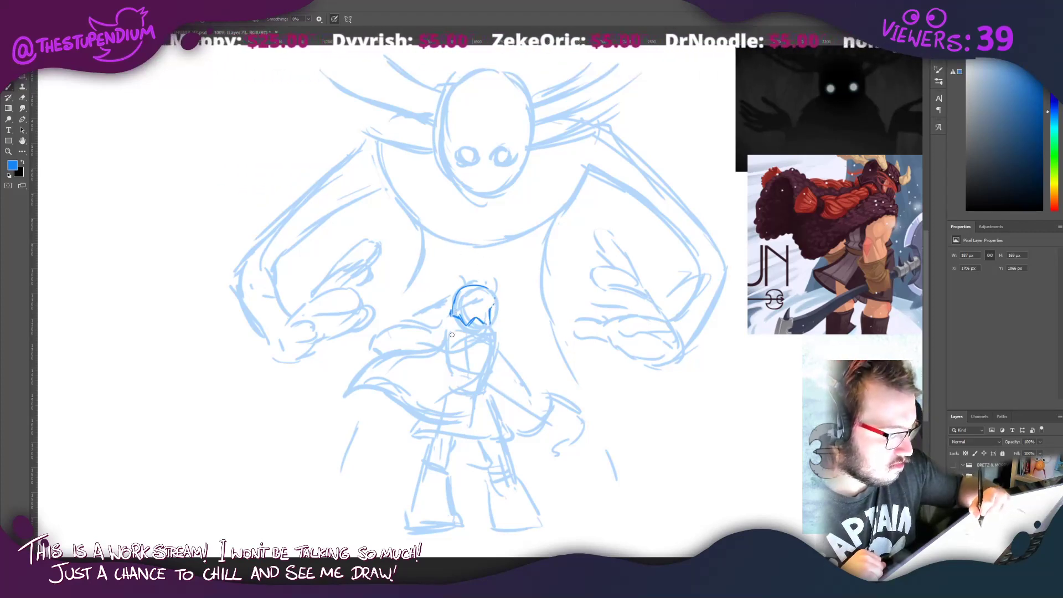
mouse_move(491, 284)
mouse_down()
mouse_move(471, 284)
mouse_move(449, 319)
mouse_move(489, 321)
mouse_move(496, 287)
mouse_move(463, 286)
mouse_move(480, 282)
mouse_up()
key(b)
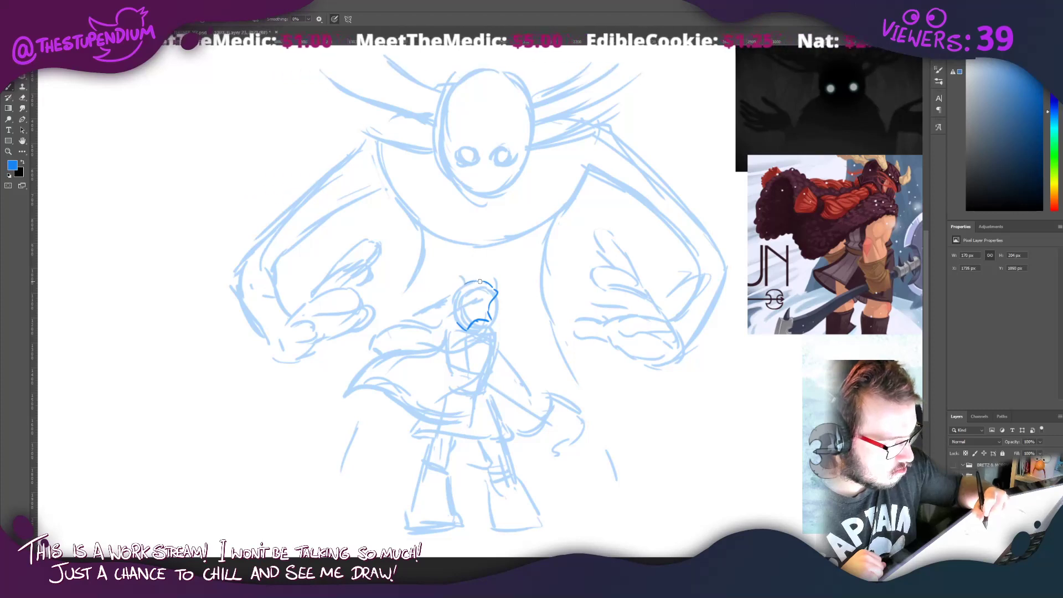
drag(454, 323, 450, 311)
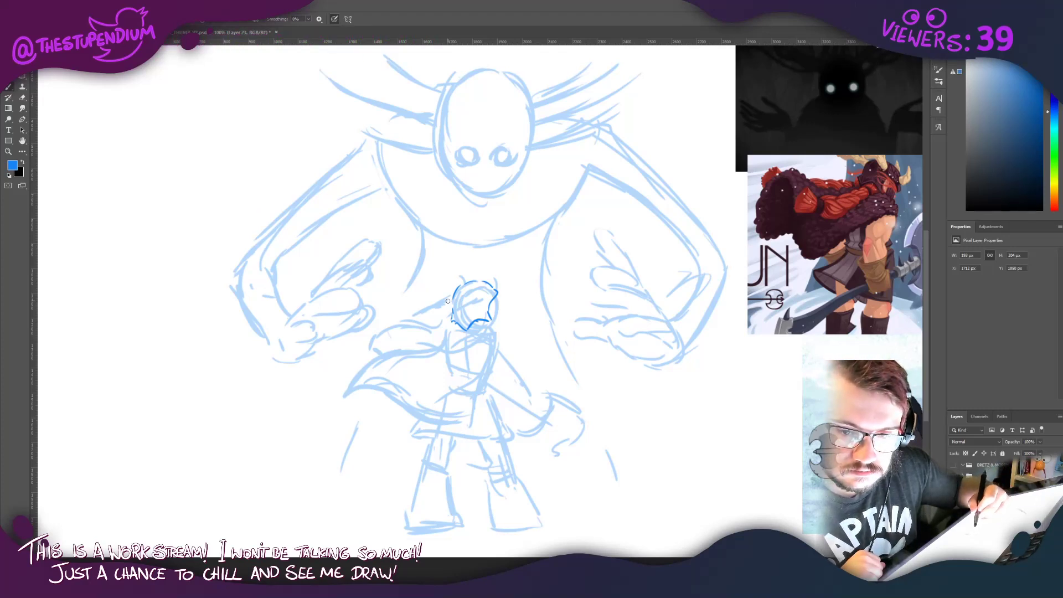
key(ctrl+z)
key(ctrl+z)
key(ctrl+z)
key(ctrl+z)
key(ctrl+z)
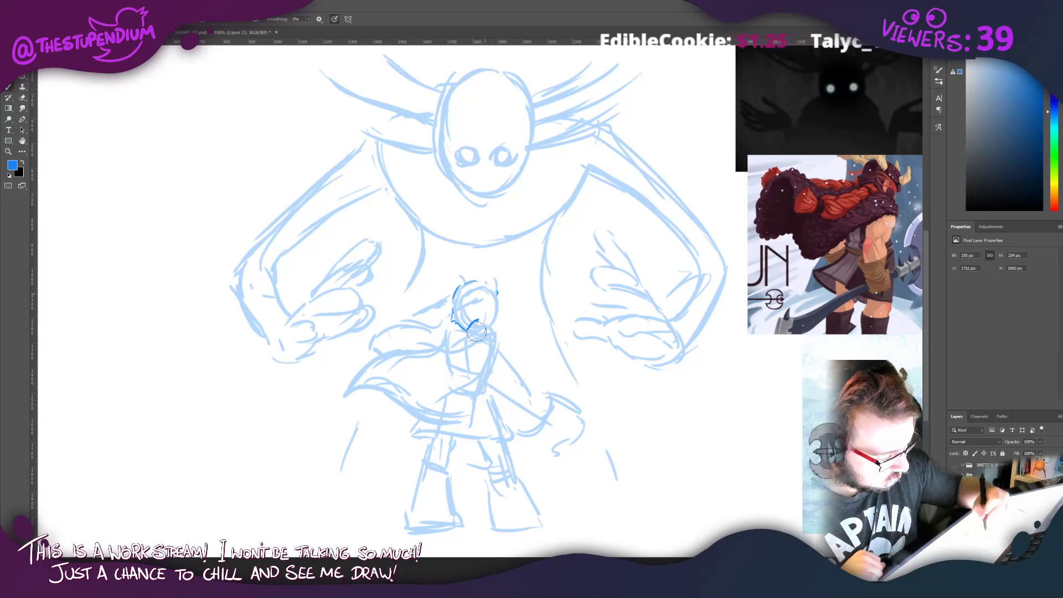
Step: Draw the warrior's head with a pointed lower edge, tufted hair at the sides, and two upward-curving helmet horns
mouse_move(462, 325)
mouse_down()
mouse_move(487, 322)
mouse_move(454, 321)
mouse_up()
mouse_move(486, 286)
mouse_down()
mouse_move(497, 293)
mouse_move(459, 272)
mouse_move(455, 292)
mouse_move(480, 304)
mouse_up()
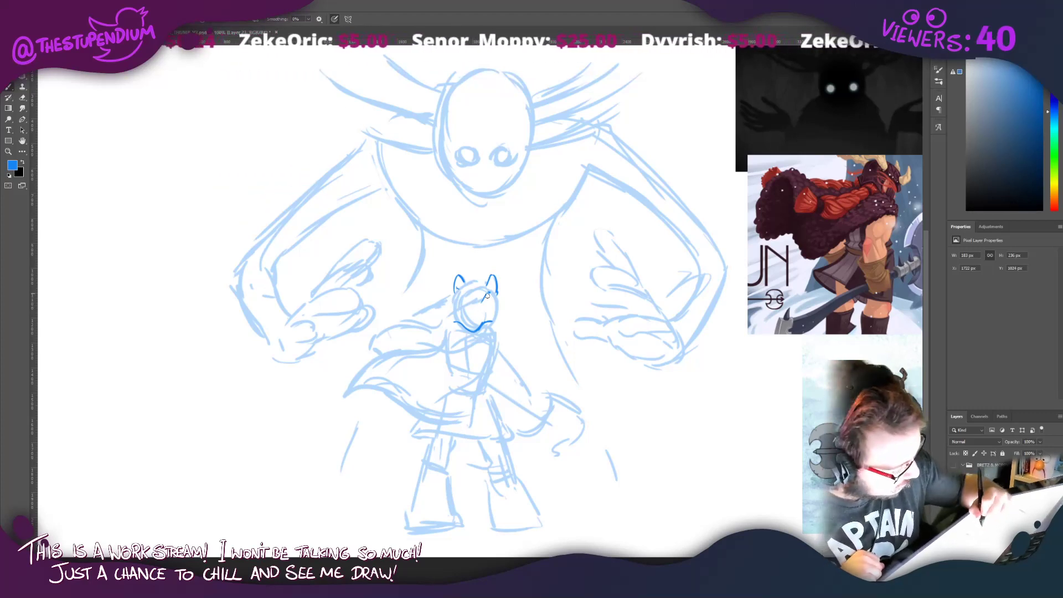
drag(492, 292, 469, 296)
mouse_move(489, 306)
mouse_down()
mouse_move(480, 317)
mouse_move(434, 306)
mouse_move(449, 314)
mouse_up()
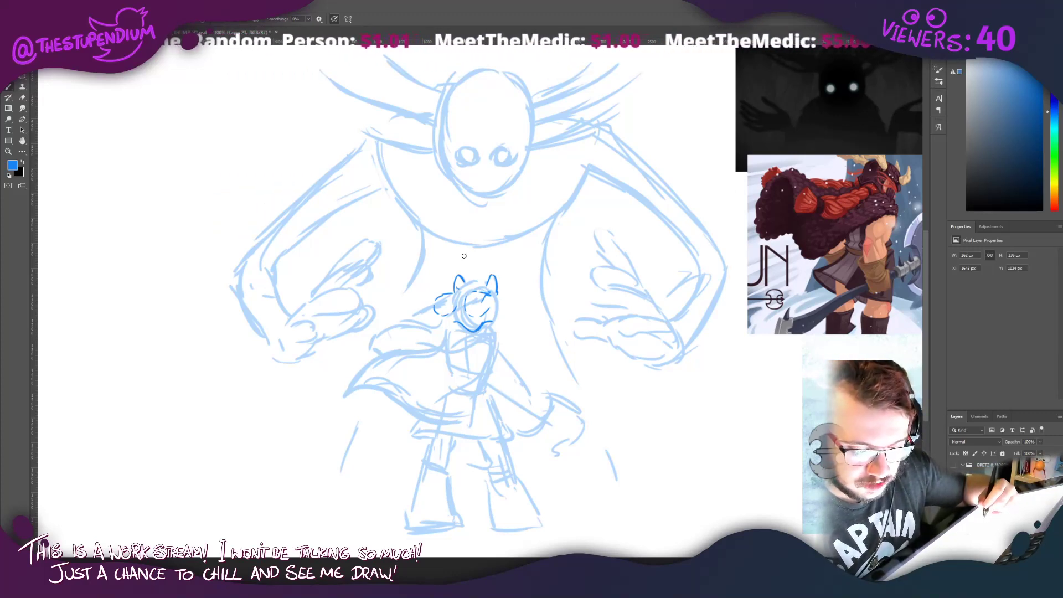
drag(482, 304, 496, 313)
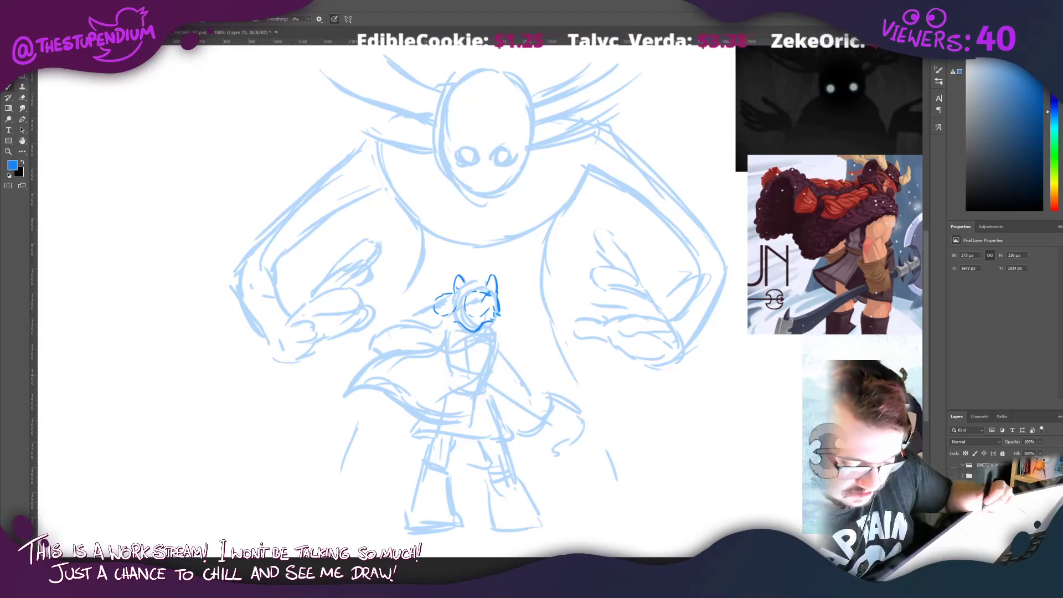
mouse_move(440, 303)
mouse_down()
mouse_move(441, 313)
mouse_move(468, 297)
mouse_move(487, 302)
mouse_move(477, 306)
mouse_up()
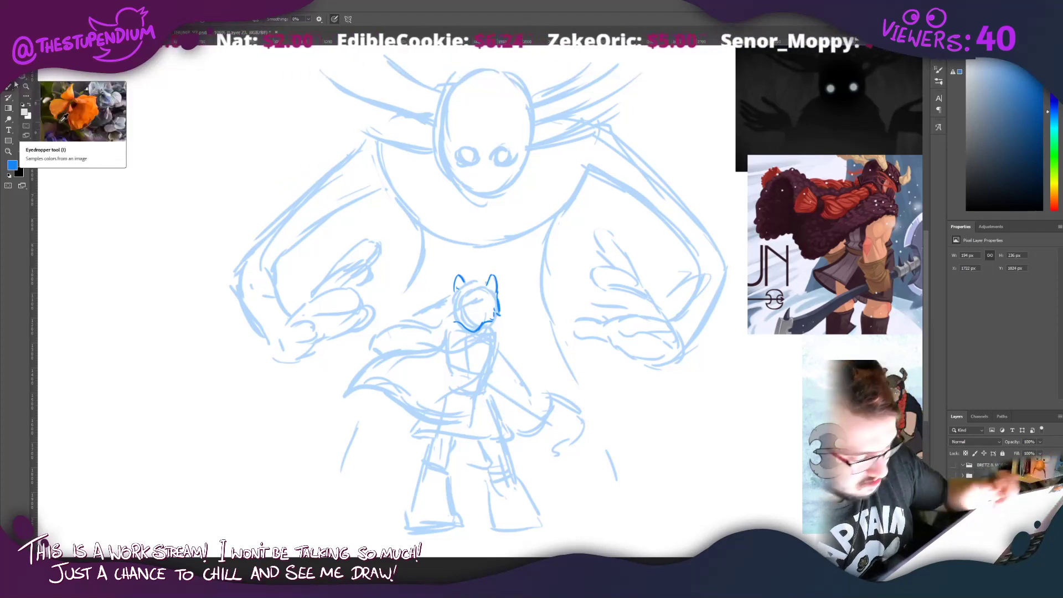
mouse_move(497, 296)
mouse_down()
mouse_move(496, 268)
mouse_move(445, 283)
mouse_move(451, 291)
mouse_move(448, 271)
mouse_move(453, 292)
mouse_move(454, 268)
mouse_move(486, 283)
mouse_move(472, 282)
mouse_move(451, 311)
mouse_move(449, 296)
mouse_move(449, 317)
mouse_move(494, 314)
mouse_move(487, 271)
mouse_up()
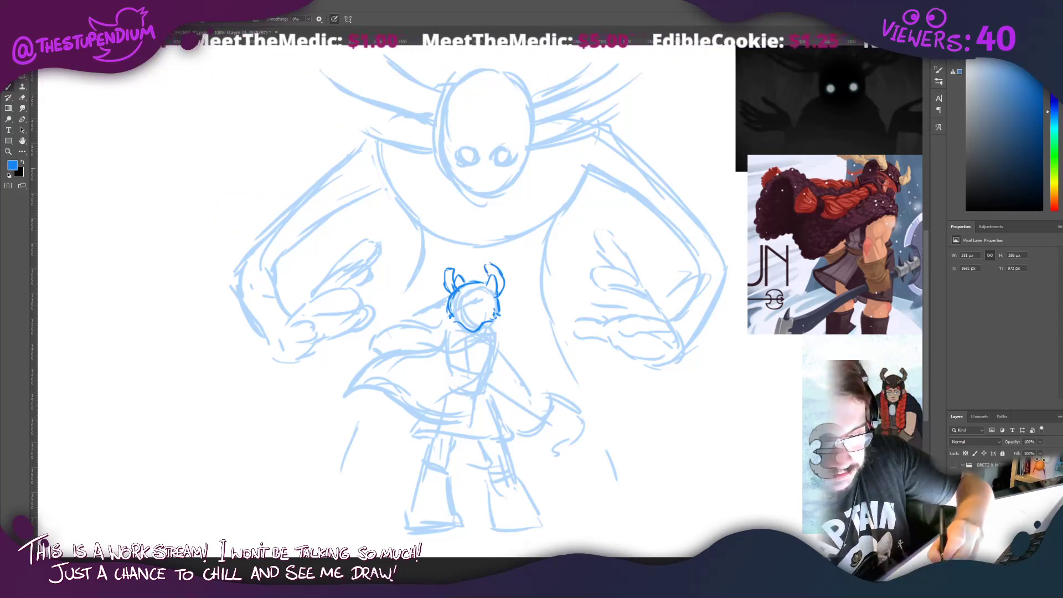
Step: Mark the reference warrior's head with two pointer lines, try circles over the sketched head, and undo the circles
drag(839, 110, 892, 178)
drag(797, 119, 885, 170)
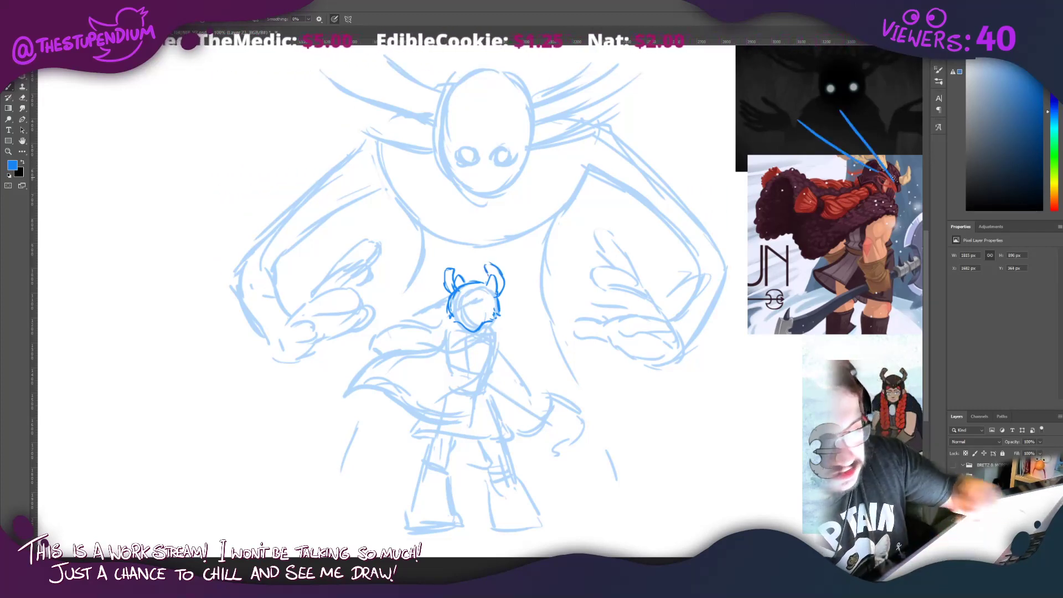
mouse_move(483, 292)
mouse_down()
mouse_move(479, 316)
mouse_move(440, 295)
mouse_up()
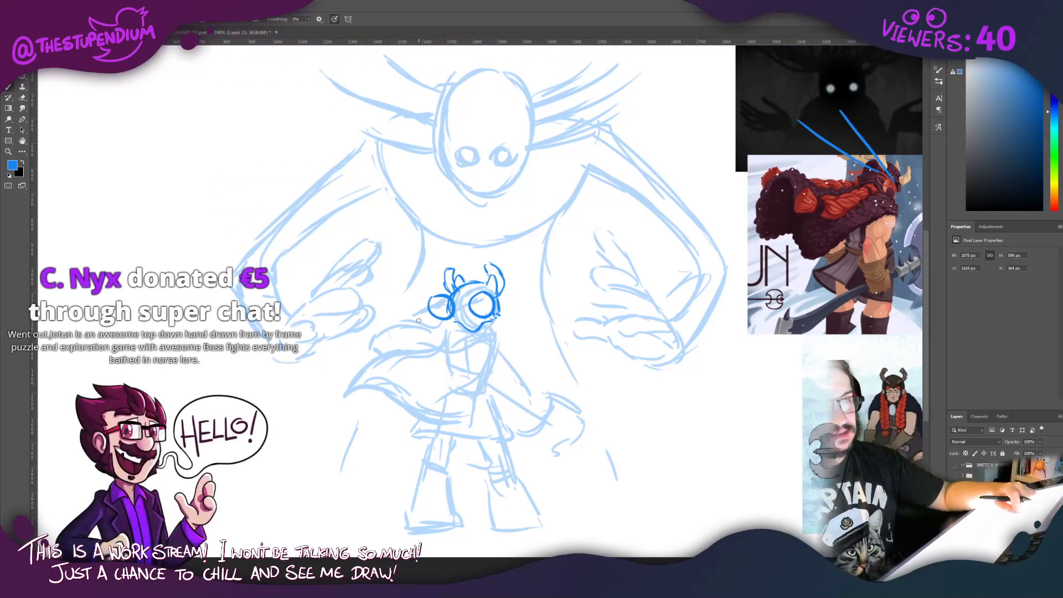
key(ctrl+z)
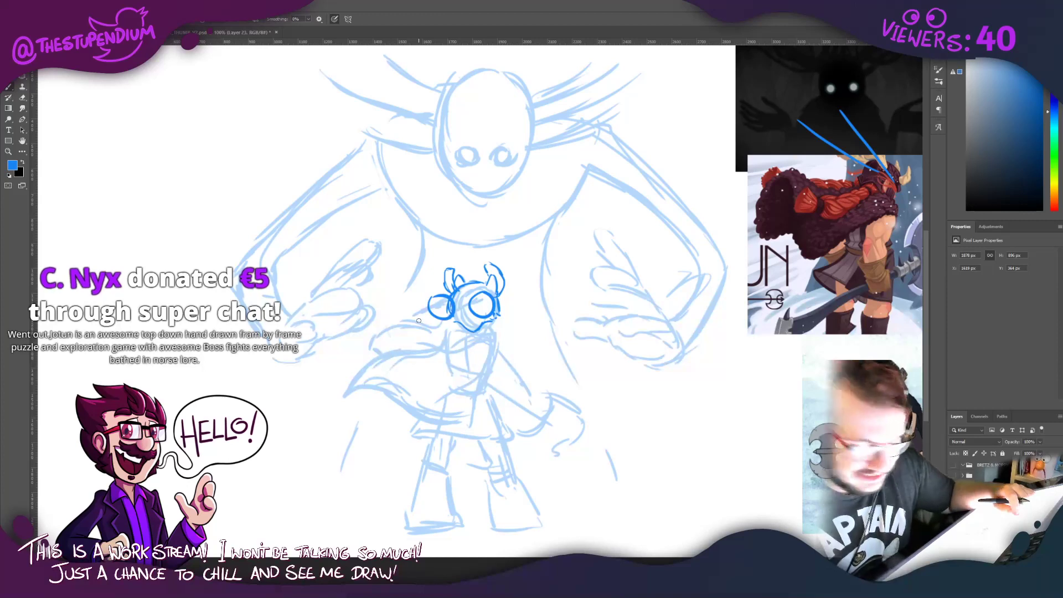
key(ctrl+z)
key(b)
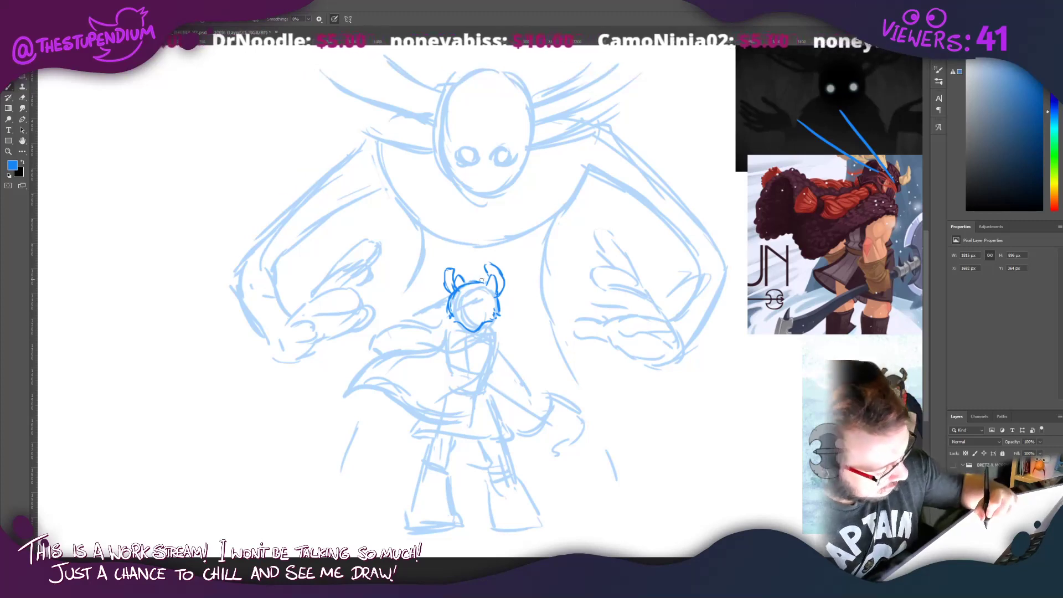
Step: Reinforce the top and left side of the warrior's head outline and remove the blue pointer lines from the reference images
mouse_move(485, 281)
mouse_down()
mouse_move(466, 282)
mouse_move(449, 308)
mouse_up()
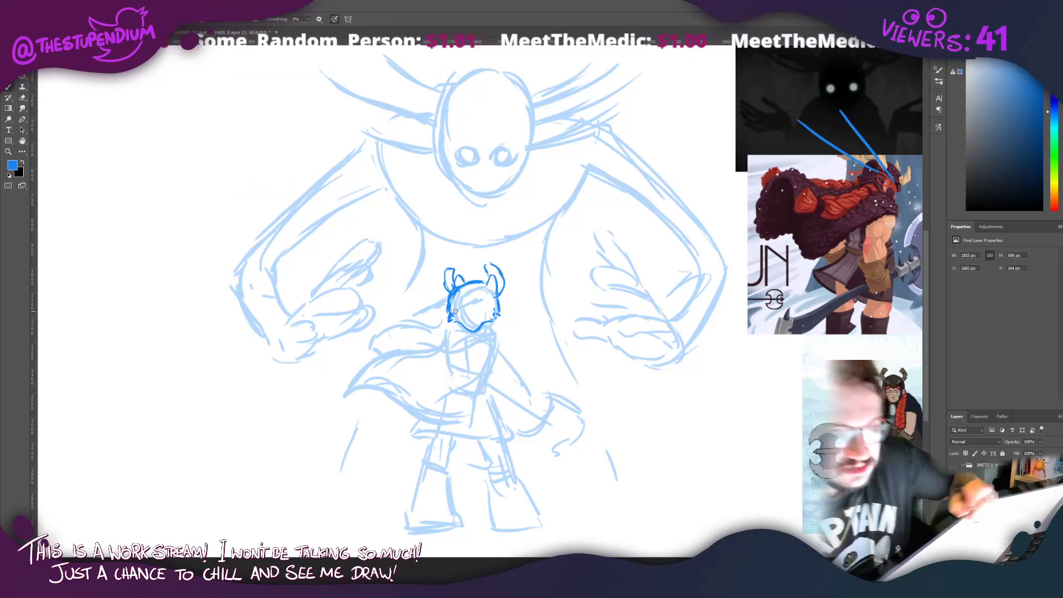
mouse_move(889, 192)
mouse_down()
mouse_move(800, 114)
mouse_move(871, 177)
mouse_up()
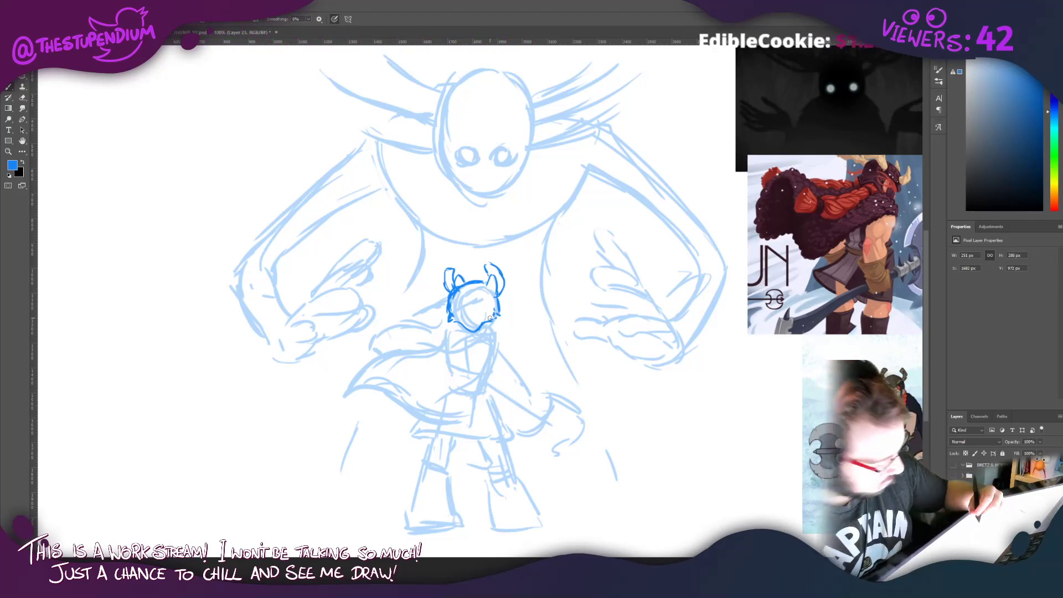
Step: Outline the warrior's torso sides and waistline, and draw the flared skirt with a vertical centre fold
mouse_move(442, 366)
mouse_down()
mouse_move(445, 386)
mouse_move(489, 392)
mouse_up()
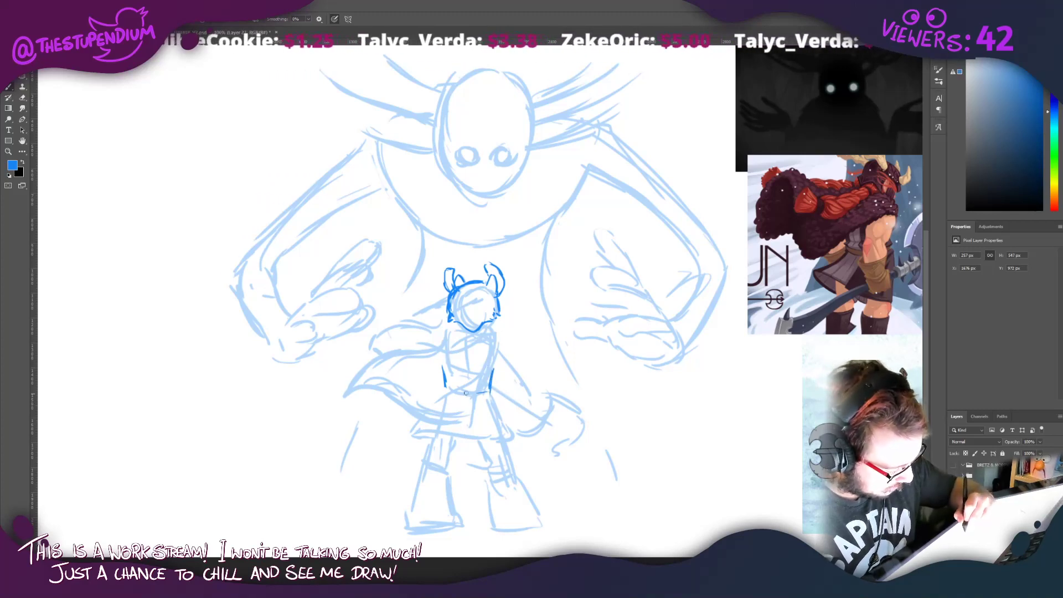
mouse_move(491, 390)
mouse_down()
mouse_move(459, 392)
mouse_move(510, 438)
mouse_up()
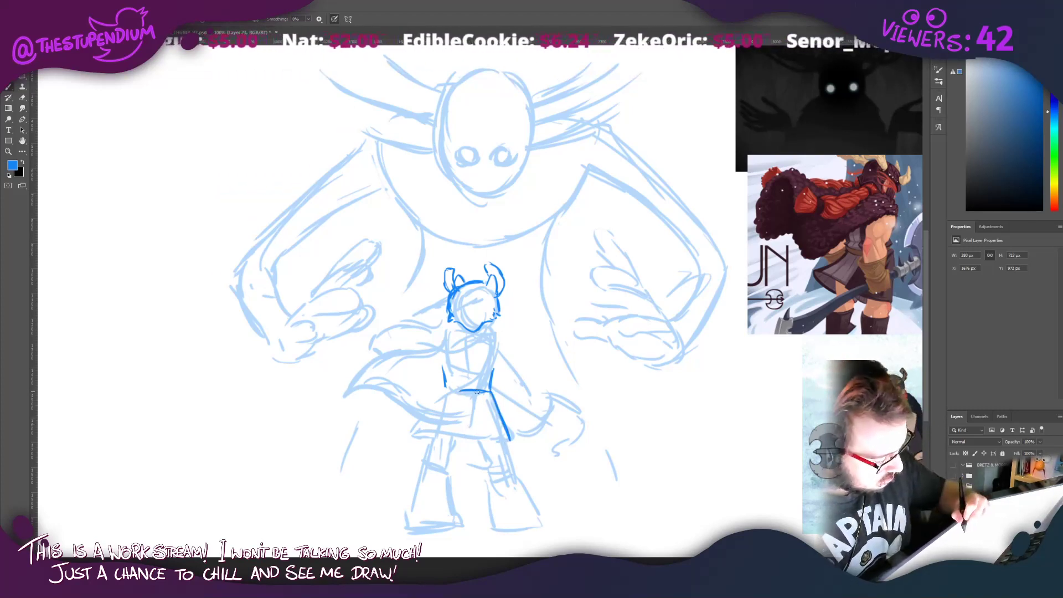
mouse_move(475, 391)
mouse_down()
mouse_move(478, 440)
mouse_move(411, 436)
mouse_up()
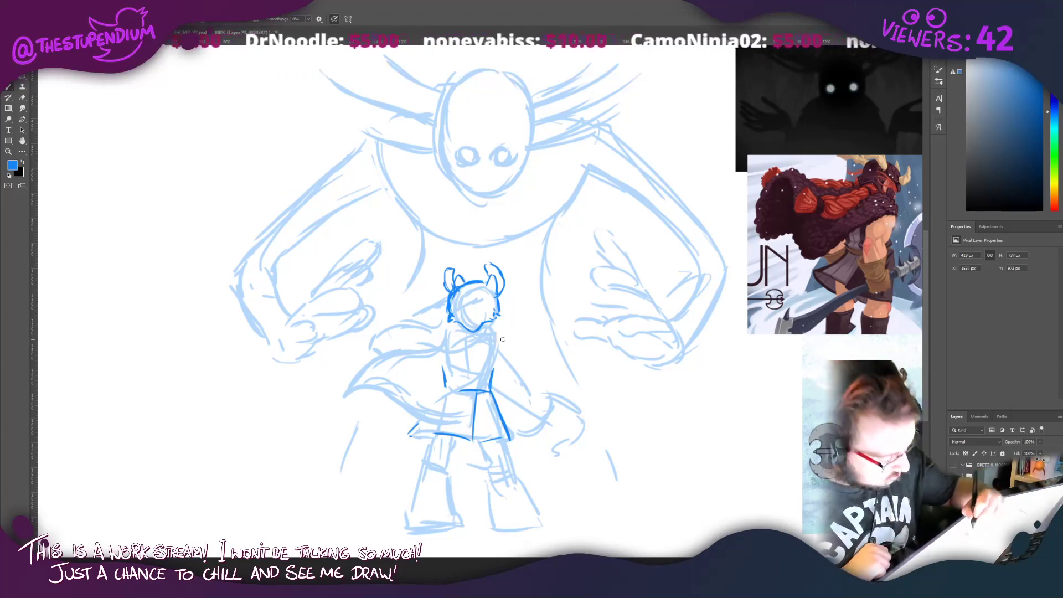
Step: Draw the warrior's cape wrapping from the shoulder across the back and billowing out left to a pointed tip
drag(498, 325, 456, 340)
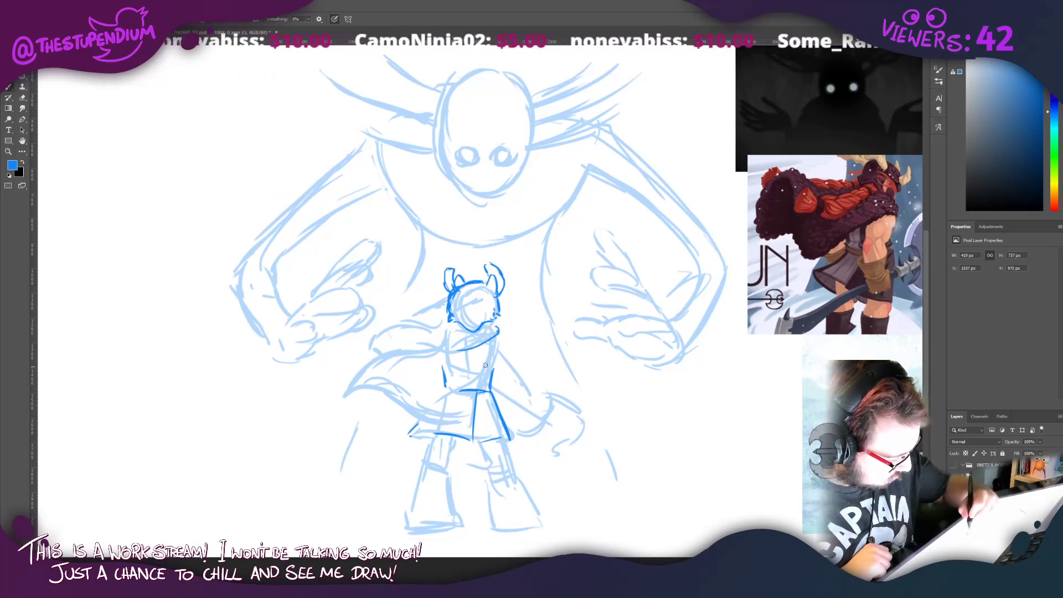
mouse_move(499, 329)
mouse_down()
mouse_move(493, 368)
mouse_move(416, 423)
mouse_move(425, 422)
mouse_move(410, 425)
mouse_move(357, 382)
mouse_move(332, 407)
mouse_move(352, 364)
mouse_move(395, 349)
mouse_up()
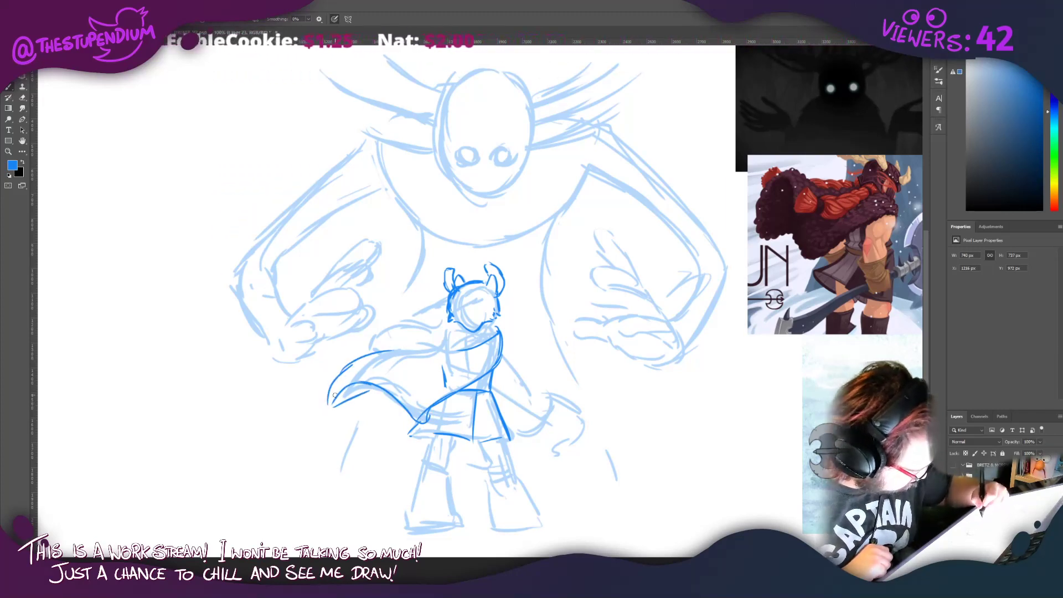
mouse_move(335, 387)
mouse_down()
mouse_move(355, 363)
mouse_move(328, 404)
mouse_up()
mouse_move(353, 359)
mouse_down()
mouse_move(428, 350)
mouse_move(445, 332)
mouse_up()
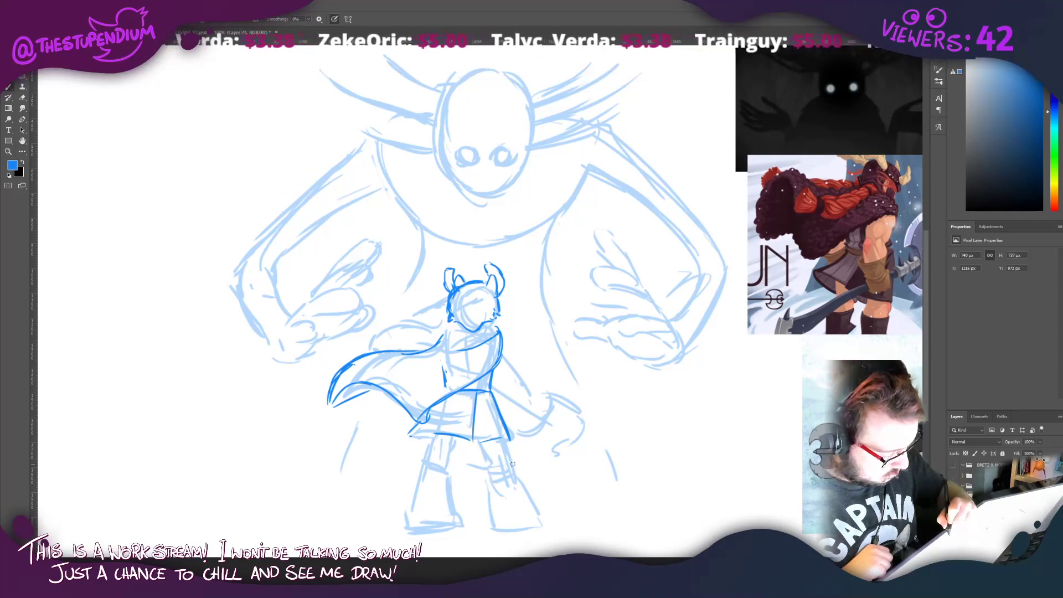
Step: Outline both of the warrior's flared boots with small feet, and reinforce the lower hem of the skirt
mouse_move(510, 467)
mouse_down()
mouse_move(488, 478)
mouse_move(497, 525)
mouse_move(548, 527)
mouse_move(534, 508)
mouse_up()
drag(511, 468, 542, 519)
drag(514, 475, 542, 518)
mouse_move(446, 466)
mouse_down()
mouse_move(464, 522)
mouse_move(417, 465)
mouse_move(428, 523)
mouse_move(463, 525)
mouse_move(408, 523)
mouse_move(466, 525)
mouse_up()
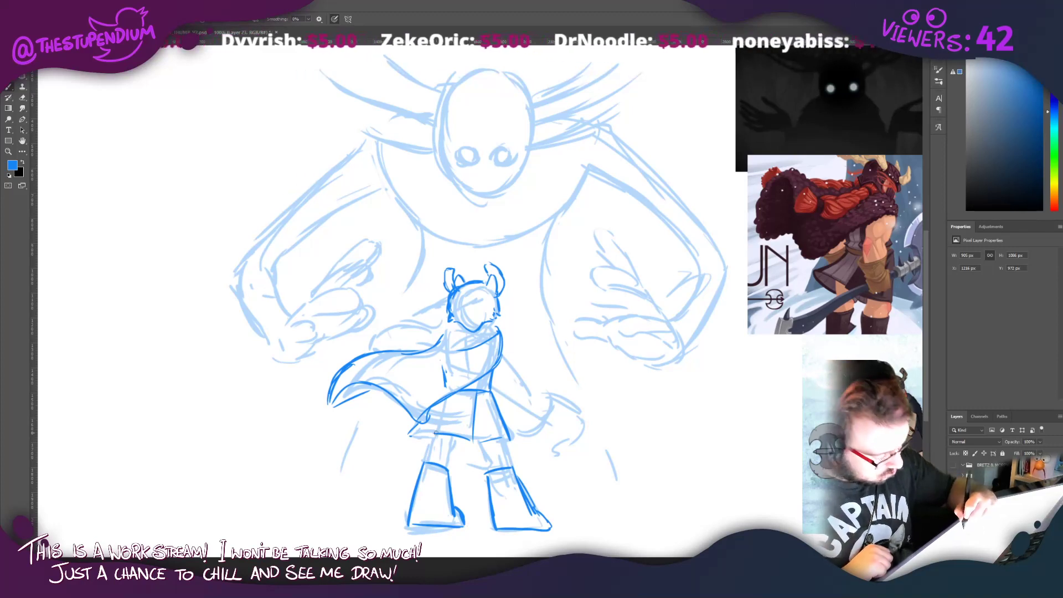
mouse_move(436, 433)
mouse_down()
mouse_move(408, 438)
mouse_move(510, 436)
mouse_up()
drag(475, 441, 509, 439)
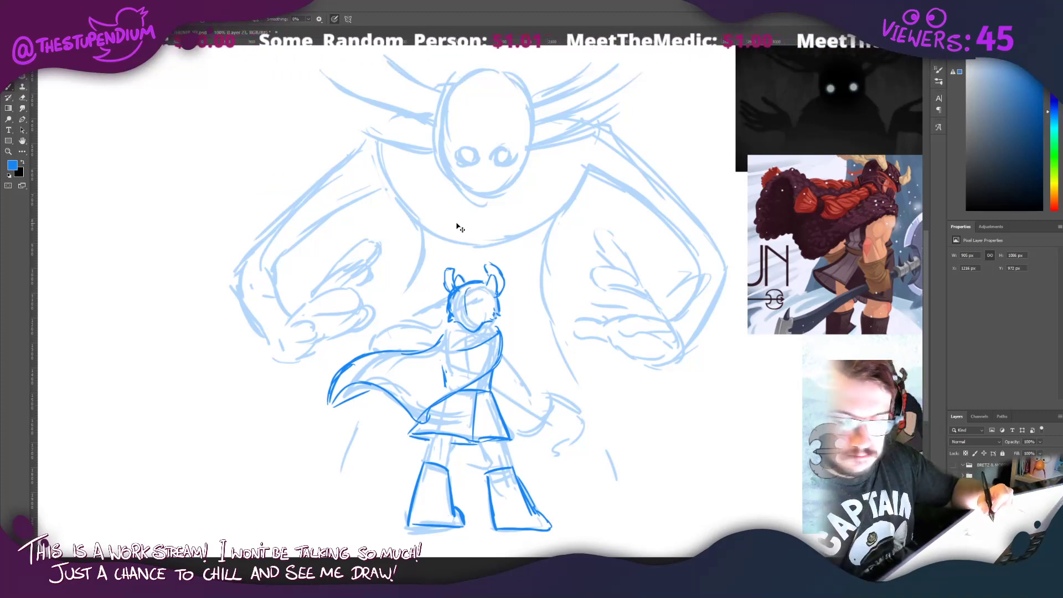
Step: Undo the last stroke, then draw a vertical hair parting on the warrior's head and a tied braid blowing out to the left
key(ctrl+z)
drag(470, 285, 469, 310)
drag(470, 295, 468, 319)
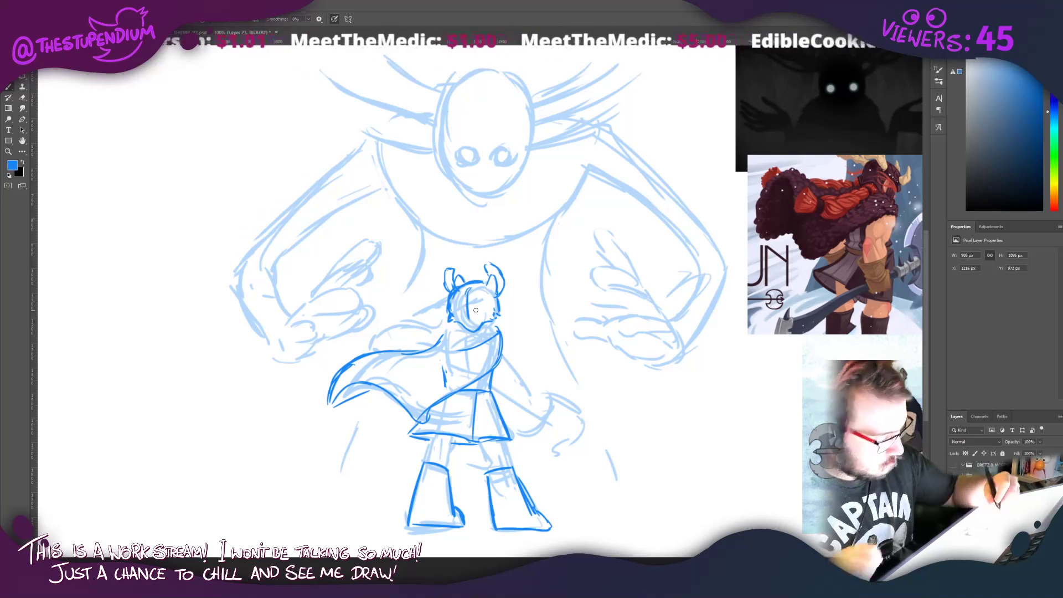
mouse_move(386, 325)
mouse_down()
mouse_move(365, 340)
mouse_move(378, 350)
mouse_move(383, 328)
mouse_move(395, 340)
mouse_move(446, 316)
mouse_move(389, 323)
mouse_move(450, 321)
mouse_move(395, 336)
mouse_move(428, 336)
mouse_up()
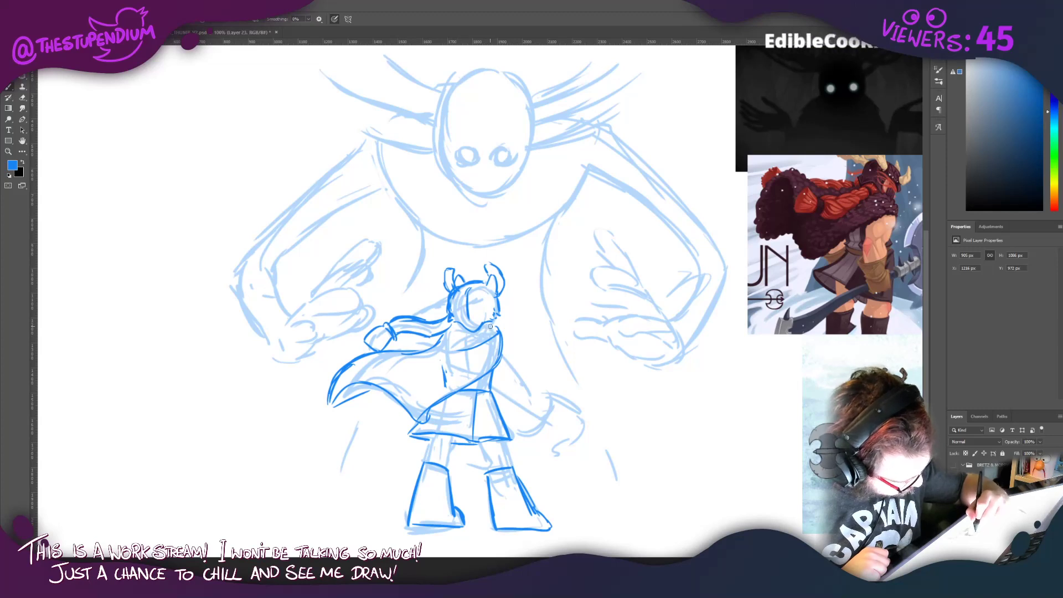
Step: Add a second, lower braid above the cape and curved wrap strokes around the warrior's neck and shoulders
mouse_move(422, 359)
mouse_down()
mouse_move(405, 343)
mouse_move(406, 364)
mouse_move(418, 358)
mouse_up()
mouse_move(437, 341)
mouse_down()
mouse_move(412, 343)
mouse_move(439, 356)
mouse_move(432, 341)
mouse_move(488, 326)
mouse_move(476, 346)
mouse_move(440, 357)
mouse_up()
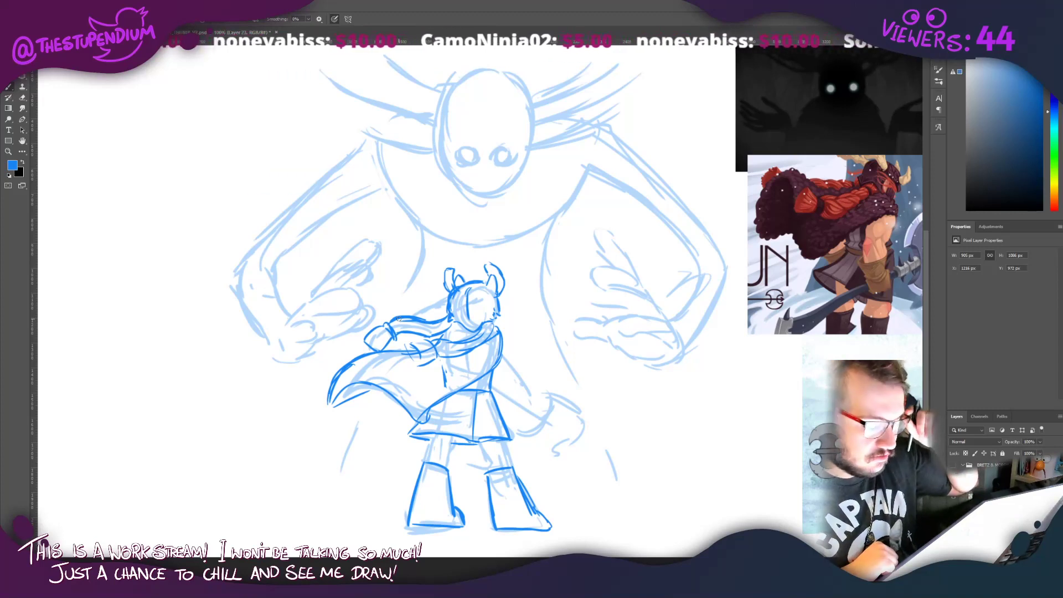
drag(477, 343, 490, 325)
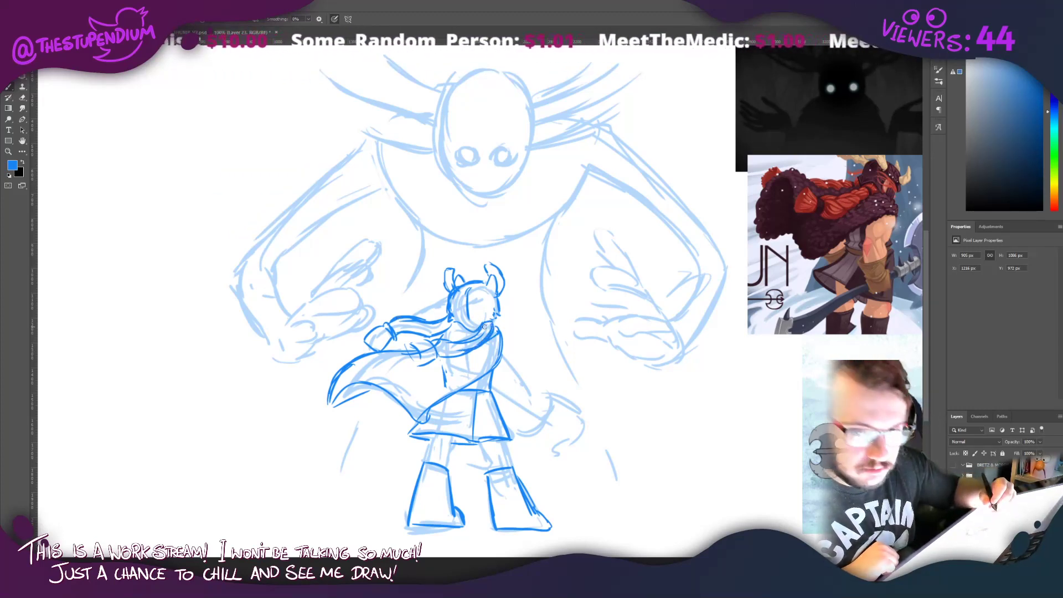
Step: Draw the warrior's right arm reaching down from the shoulder, with a flared wrist cuff and a clenched fist
drag(526, 400, 527, 413)
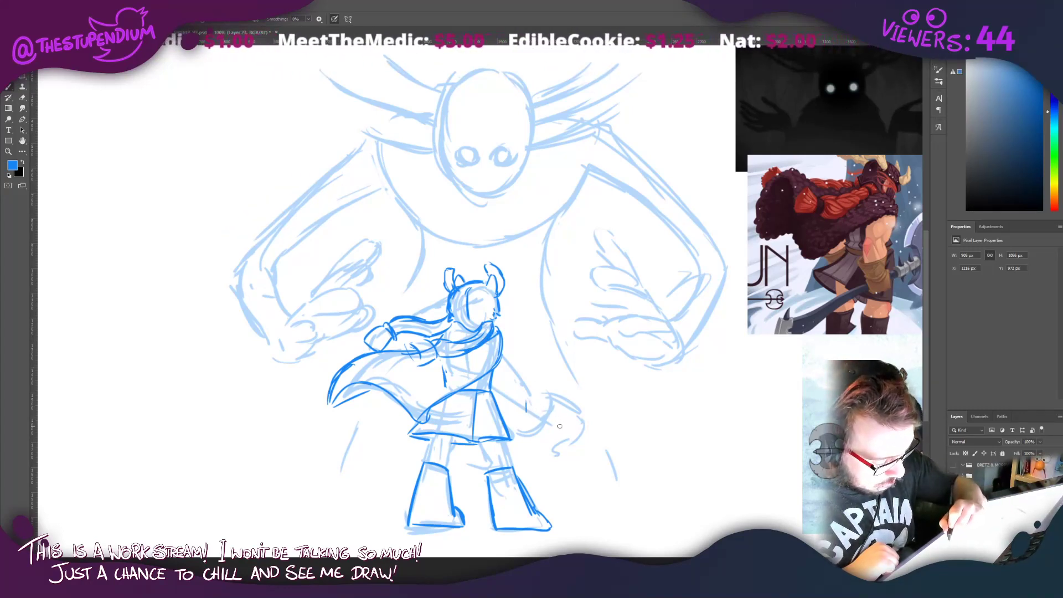
mouse_move(559, 424)
mouse_down()
mouse_move(549, 407)
mouse_move(533, 408)
mouse_move(536, 425)
mouse_move(556, 427)
mouse_move(548, 406)
mouse_move(535, 419)
mouse_move(562, 417)
mouse_move(548, 405)
mouse_move(516, 407)
mouse_up()
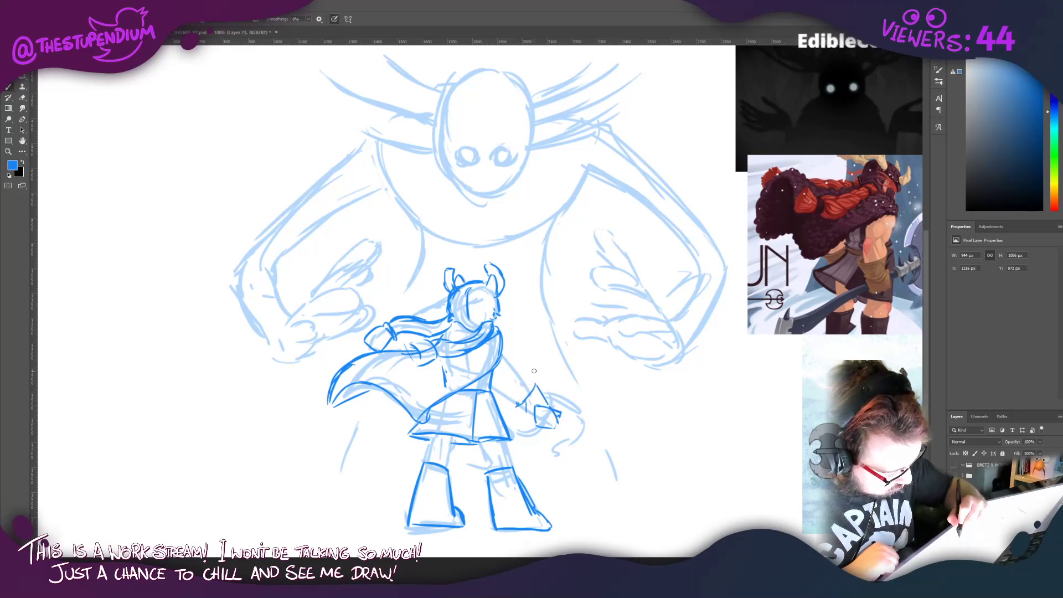
mouse_move(506, 344)
mouse_down()
mouse_move(531, 382)
mouse_move(507, 381)
mouse_move(522, 397)
mouse_move(500, 376)
mouse_move(521, 398)
mouse_up()
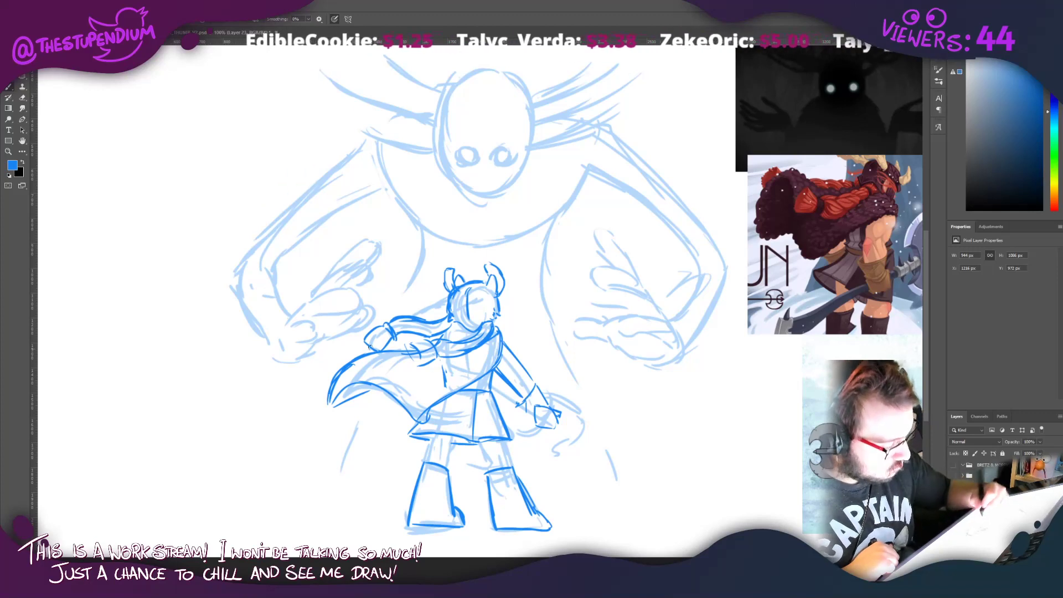
Step: Sketch the axe's ornamented butt end below the cape and its shaft running to the fist and out past it
right_click(388, 410)
click(386, 410)
mouse_move(386, 411)
mouse_down()
mouse_move(399, 415)
mouse_move(378, 417)
mouse_move(389, 423)
mouse_move(407, 416)
mouse_up()
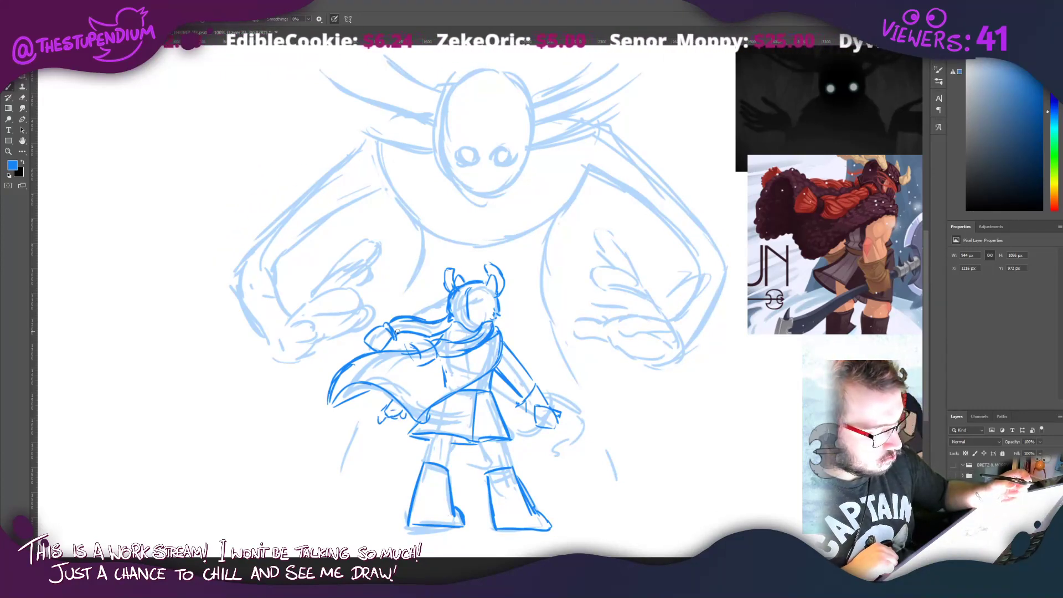
drag(538, 413, 496, 390)
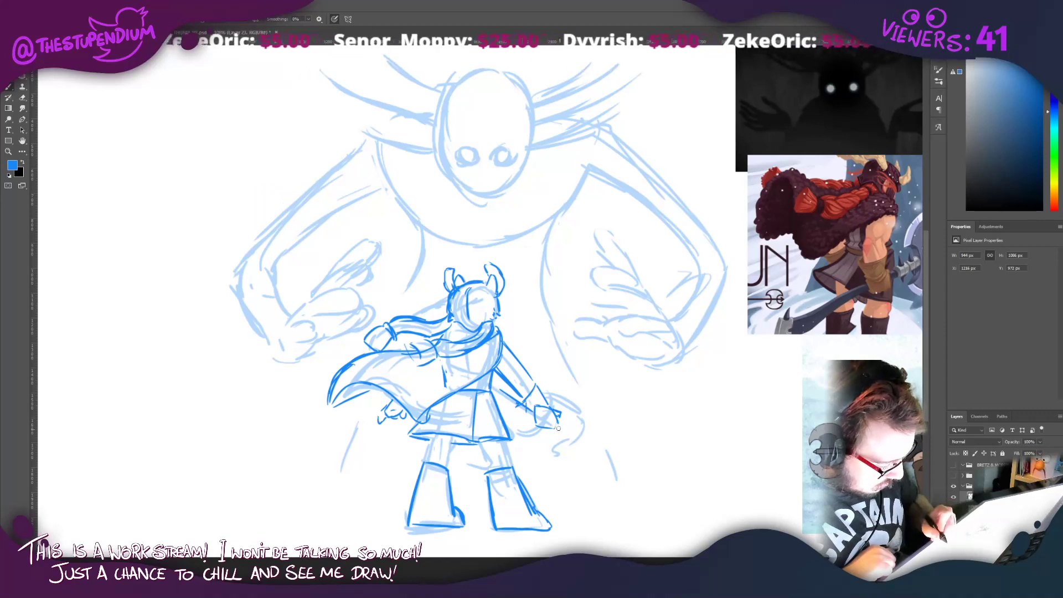
mouse_move(558, 428)
mouse_down()
mouse_move(599, 457)
mouse_move(515, 419)
mouse_move(490, 421)
mouse_up()
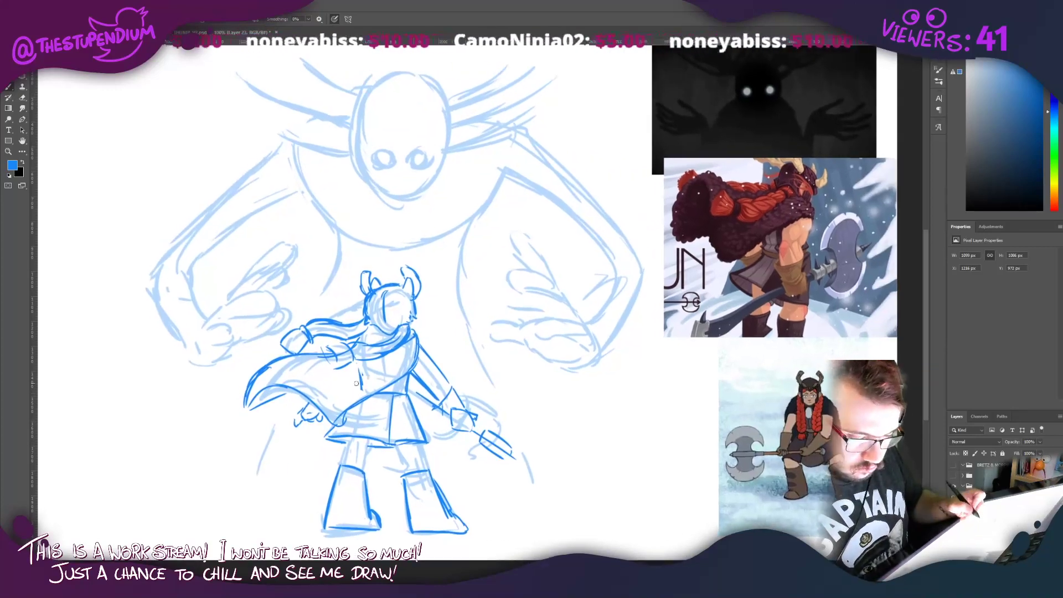
Step: Sketch the first curves of the axe head and extend diagonal shaft lines across the warrior's torso
drag(488, 470, 516, 449)
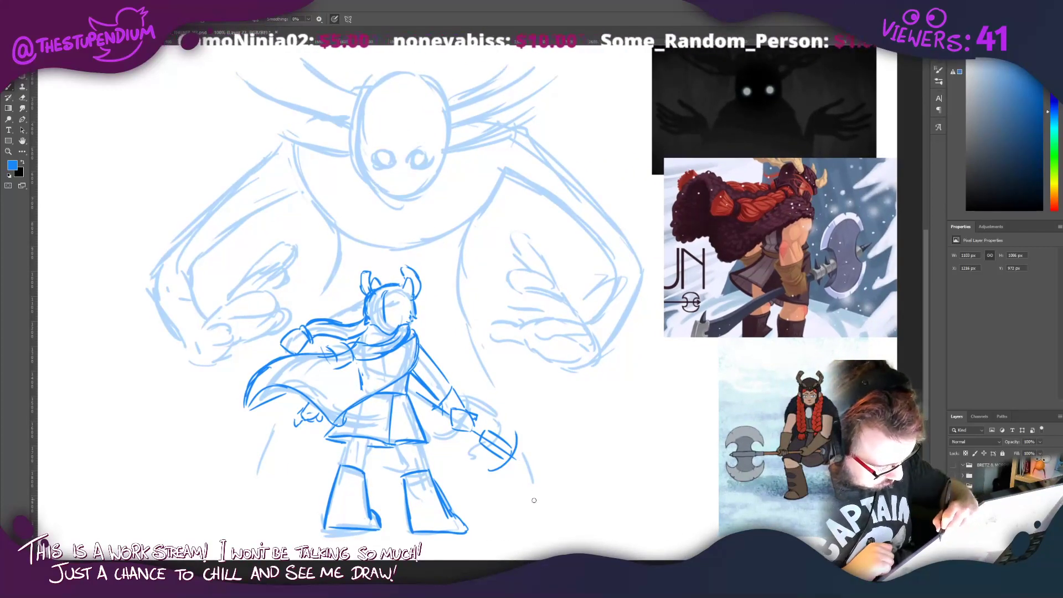
drag(534, 500, 550, 466)
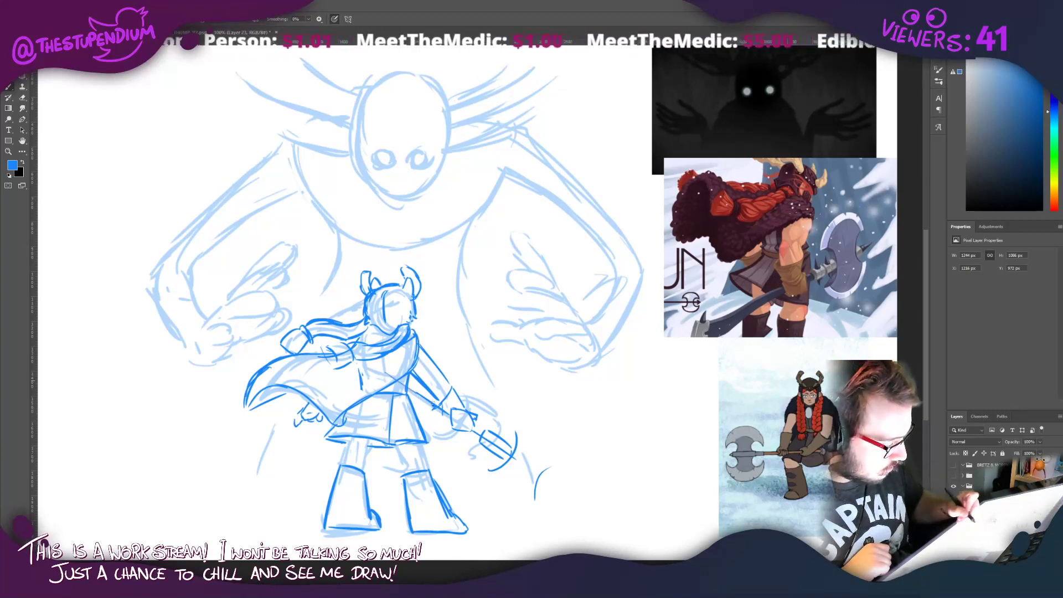
drag(363, 362, 430, 403)
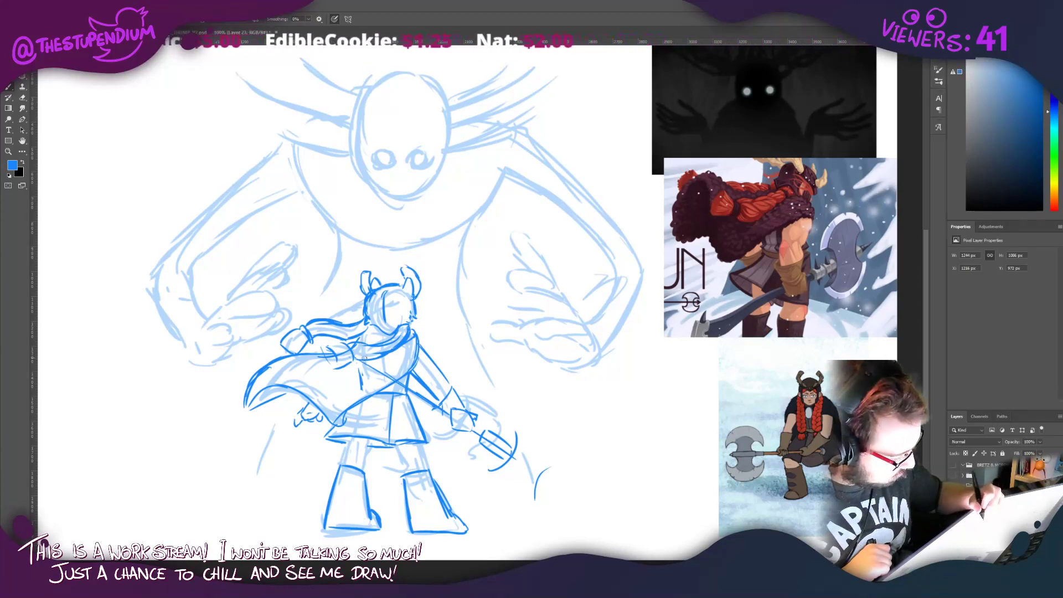
drag(363, 357, 432, 402)
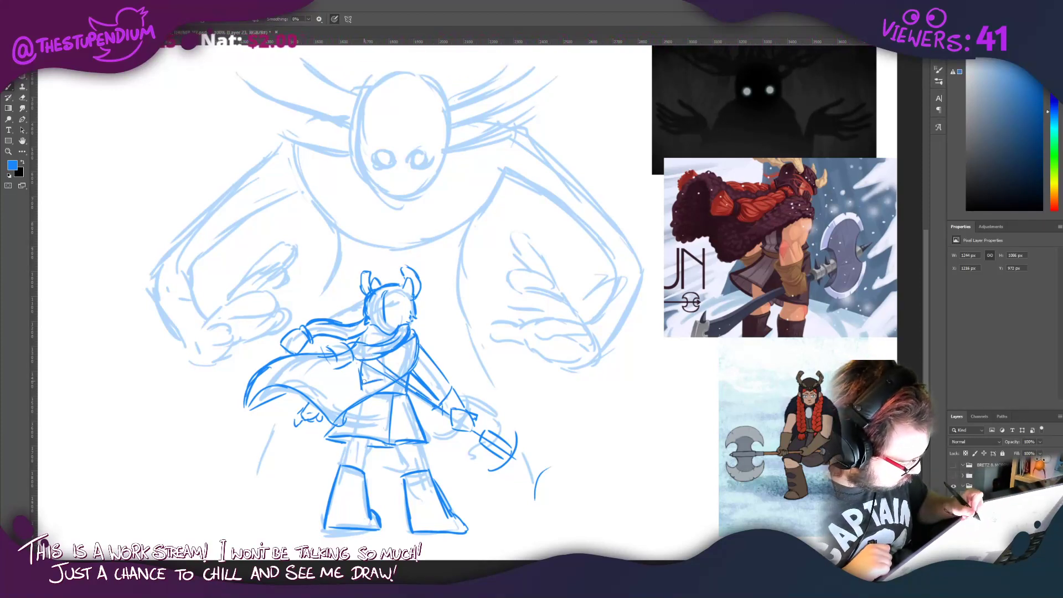
mouse_move(362, 381)
mouse_down()
mouse_move(407, 393)
mouse_move(394, 385)
mouse_move(445, 416)
mouse_up()
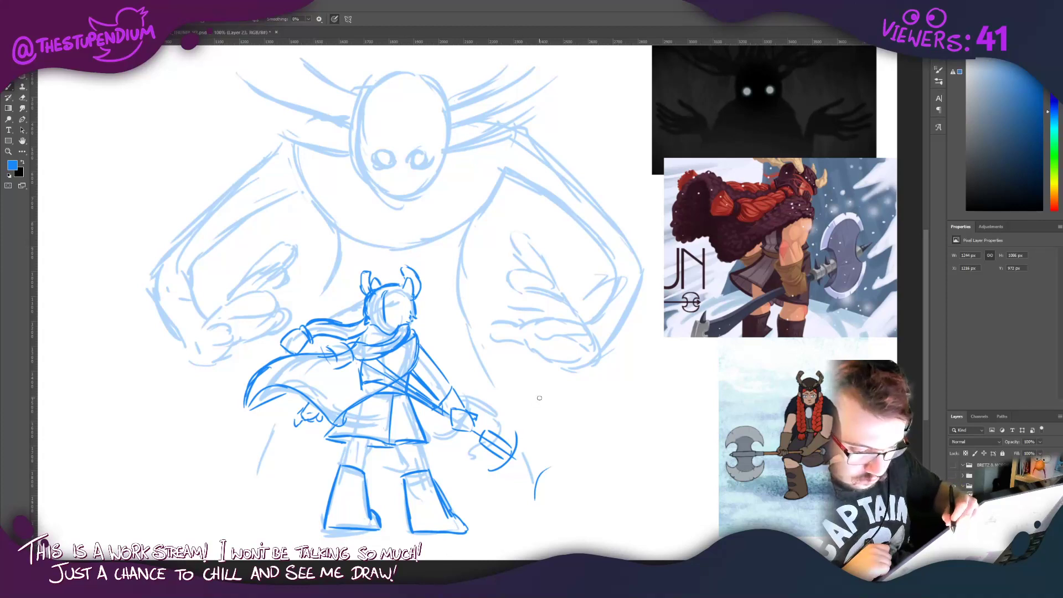
Step: Outline the large axe blade beyond the warrior's hand, with curved cutting edges, pointed tips and a concave notch
mouse_move(512, 415)
mouse_down()
mouse_move(516, 436)
mouse_move(556, 414)
mouse_move(582, 471)
mouse_up()
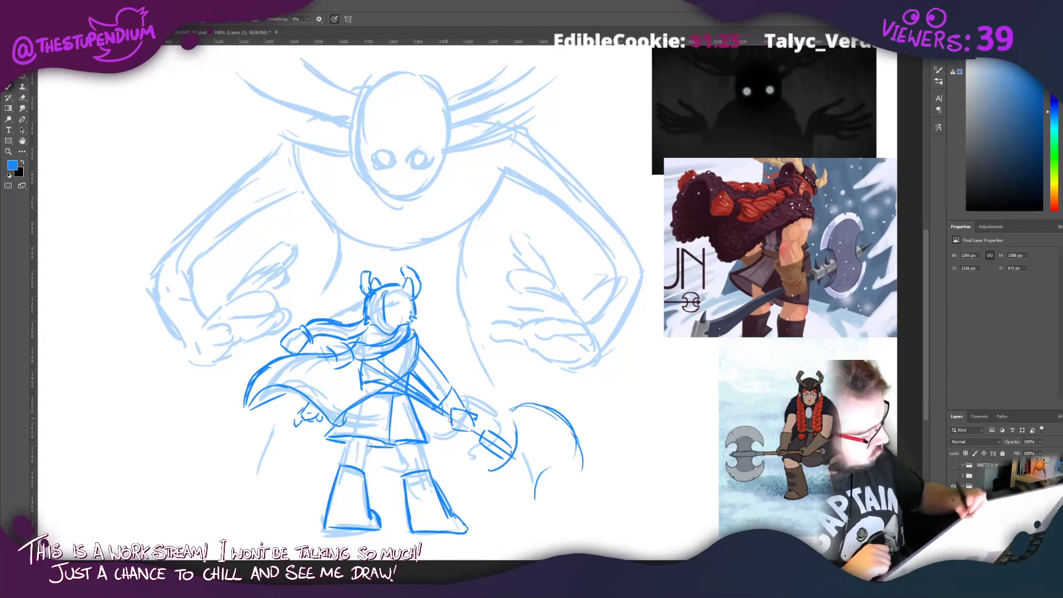
mouse_move(474, 472)
mouse_down()
mouse_move(519, 514)
mouse_move(555, 507)
mouse_move(543, 518)
mouse_up()
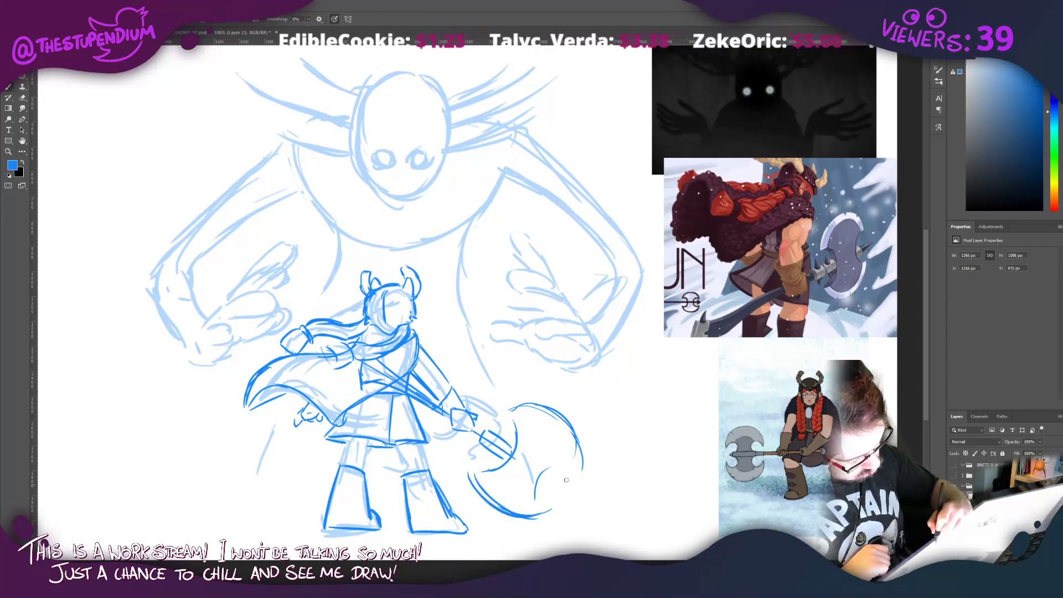
mouse_move(575, 457)
mouse_down()
mouse_move(543, 505)
mouse_move(552, 478)
mouse_move(554, 514)
mouse_up()
drag(492, 523, 555, 510)
mouse_move(470, 482)
mouse_down()
mouse_move(494, 512)
mouse_move(527, 525)
mouse_up()
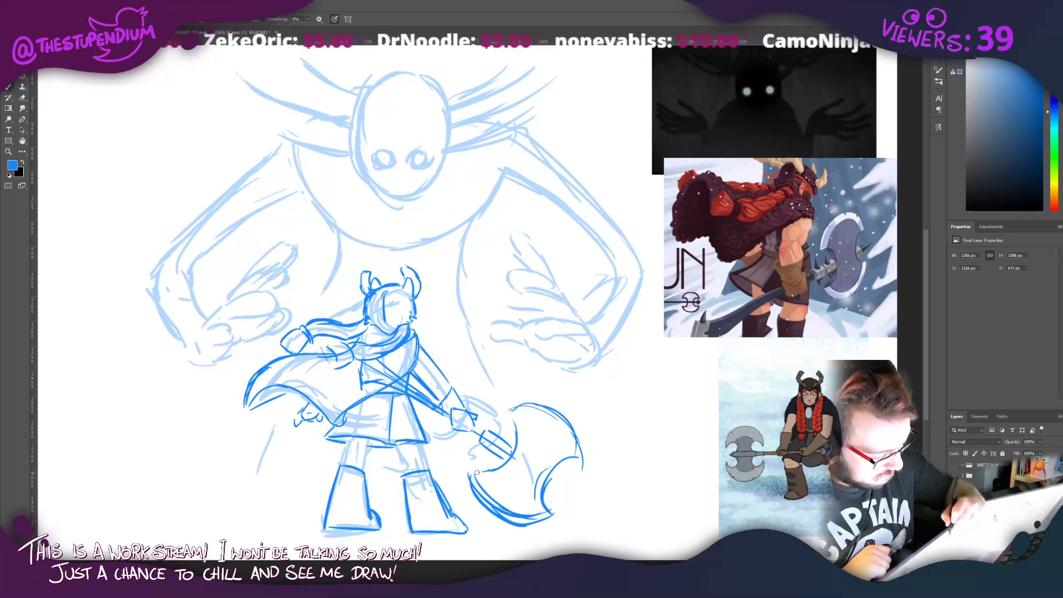
drag(470, 475, 518, 453)
mouse_move(509, 408)
mouse_down()
mouse_move(520, 451)
mouse_move(473, 471)
mouse_up()
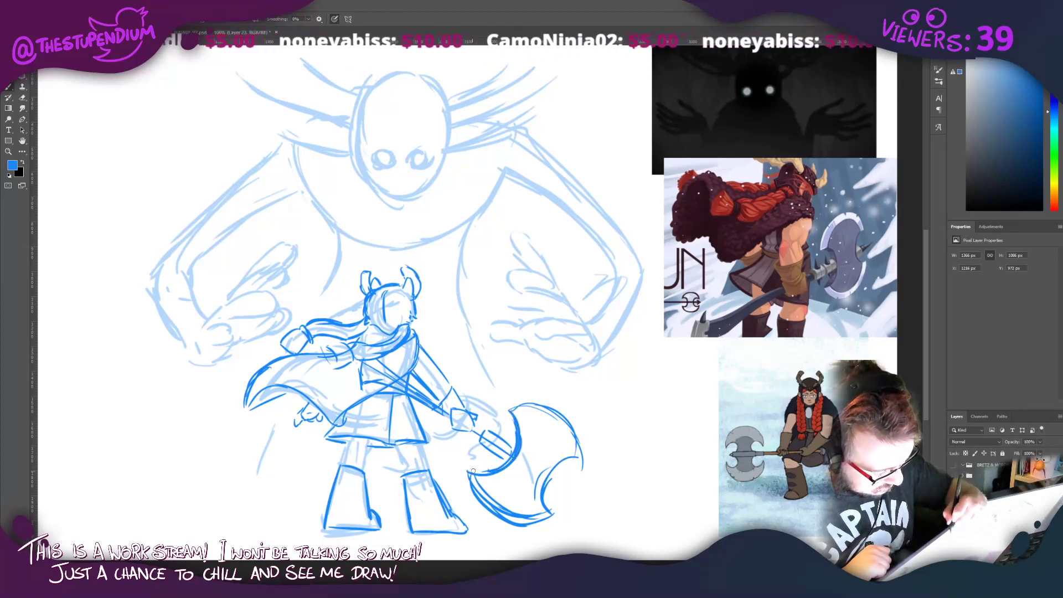
Step: Strengthen the axe blade's outline with heavier strokes along the notch, outer curves and tips
mouse_move(582, 457)
mouse_down()
mouse_move(543, 499)
mouse_move(547, 473)
mouse_move(541, 515)
mouse_up()
drag(552, 472, 538, 517)
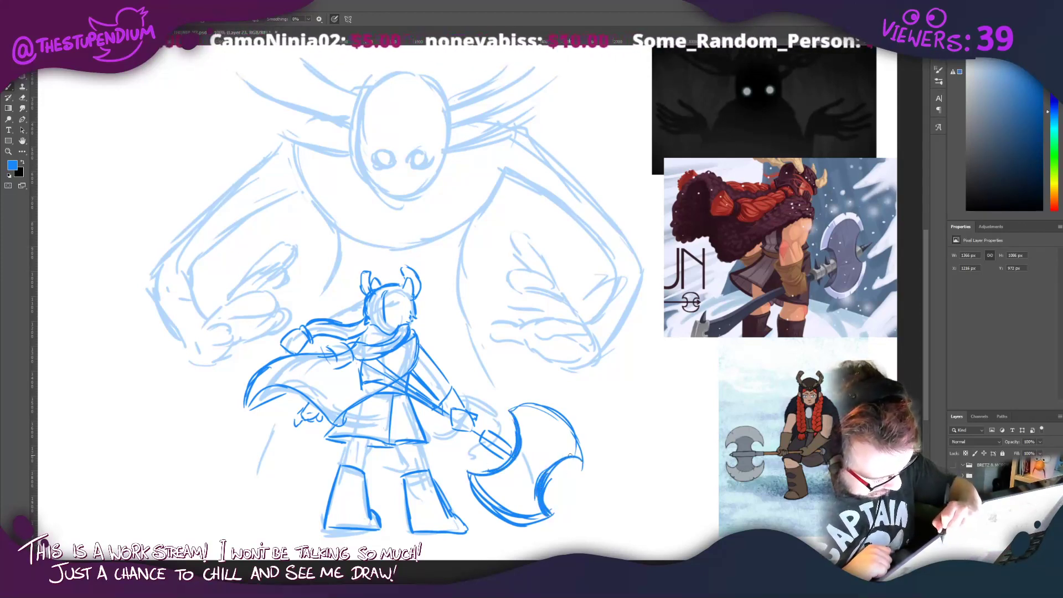
drag(572, 454, 548, 468)
mouse_move(548, 408)
mouse_down()
mouse_move(585, 461)
mouse_move(549, 403)
mouse_move(538, 406)
mouse_up()
mouse_move(537, 408)
mouse_down()
mouse_move(582, 437)
mouse_move(535, 409)
mouse_up()
drag(576, 434, 582, 451)
mouse_move(472, 471)
mouse_down()
mouse_move(474, 484)
mouse_move(534, 525)
mouse_move(501, 522)
mouse_move(533, 520)
mouse_move(476, 501)
mouse_up()
drag(523, 526, 547, 515)
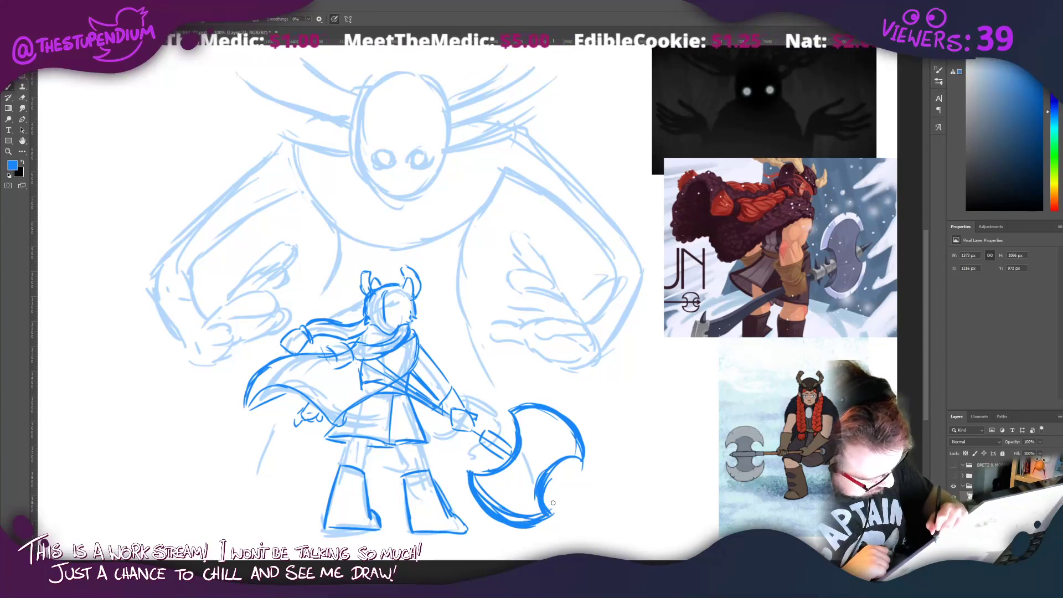
Step: Erase the stray sketch lines around the axe blade and draw inner bevel lines along its cutting edges
key(e)
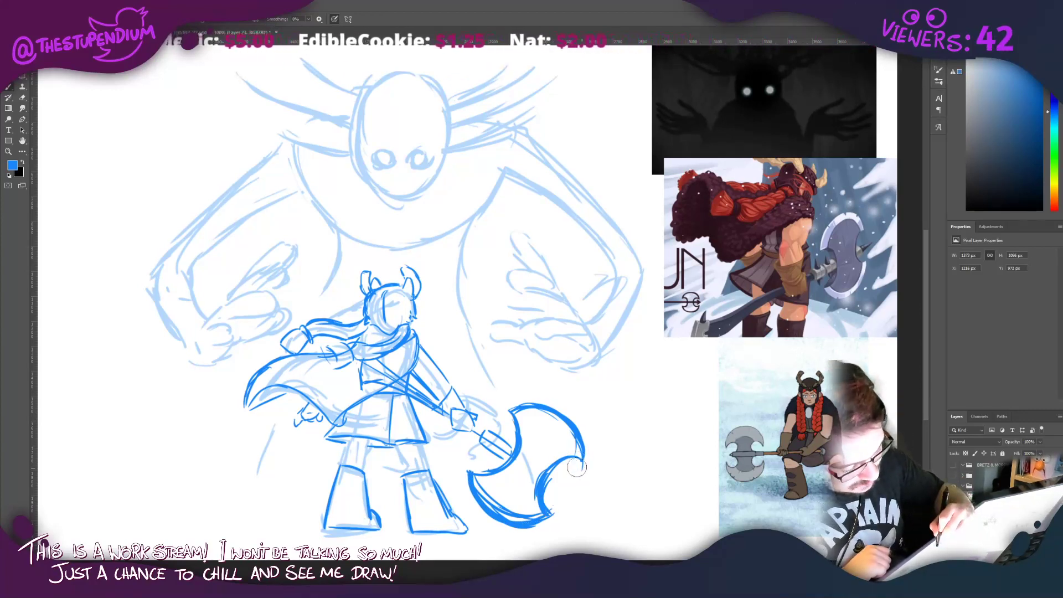
drag(566, 474, 564, 510)
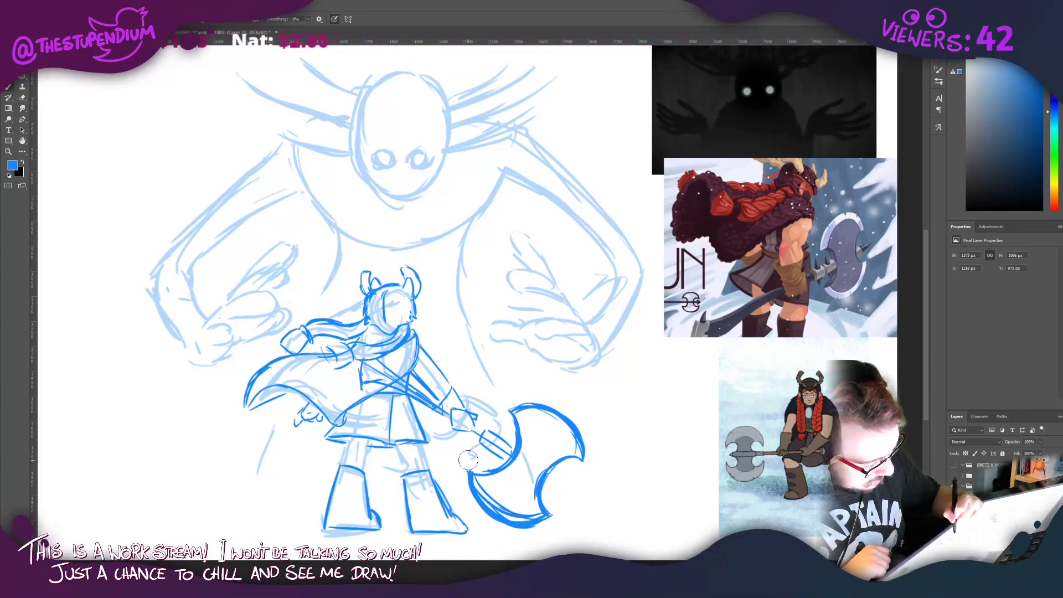
mouse_move(480, 468)
mouse_down()
mouse_move(487, 492)
mouse_move(524, 514)
mouse_move(538, 457)
mouse_up()
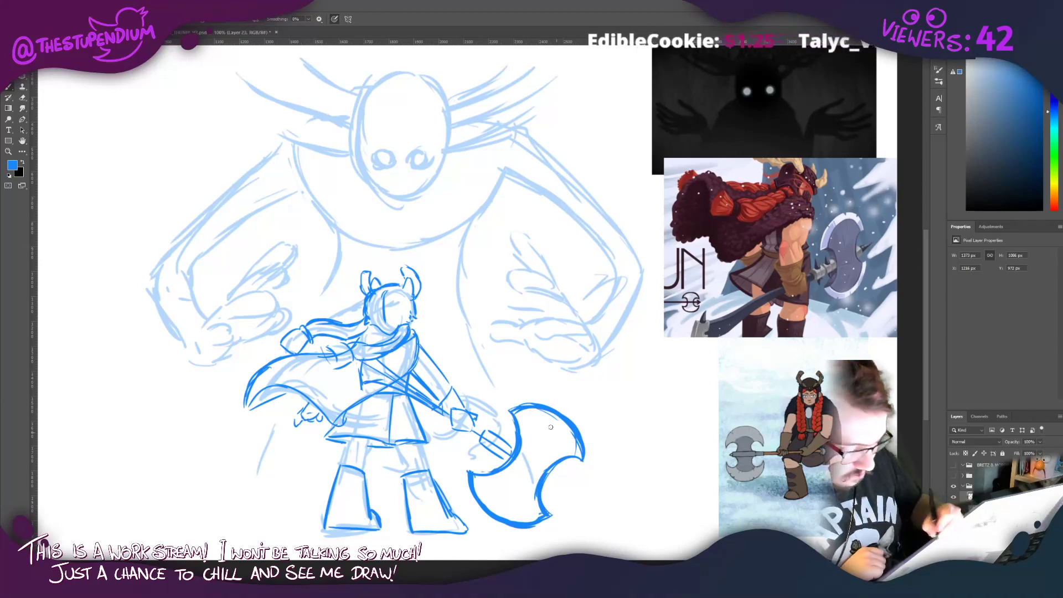
mouse_move(568, 438)
mouse_down()
mouse_move(579, 433)
mouse_move(525, 420)
mouse_up()
mouse_move(481, 476)
mouse_down()
mouse_move(490, 495)
mouse_move(526, 513)
mouse_up()
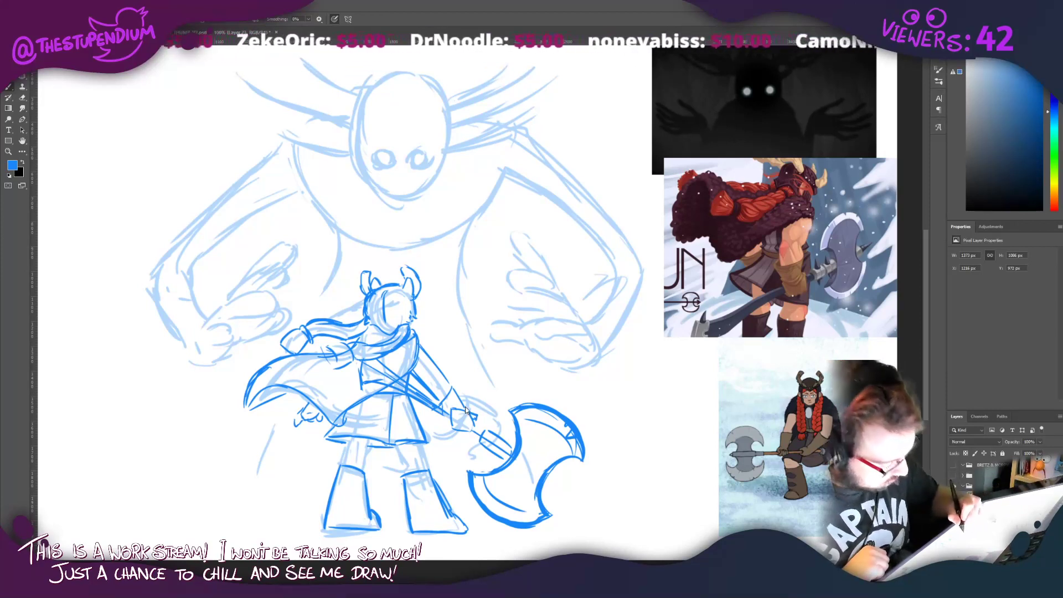
Step: Draw bands and small spikes on the axe's collar and a pointed spike in the blade's notch
mouse_move(472, 421)
mouse_down()
mouse_move(474, 433)
mouse_move(446, 427)
mouse_move(498, 454)
mouse_move(513, 438)
mouse_move(476, 455)
mouse_move(492, 463)
mouse_up()
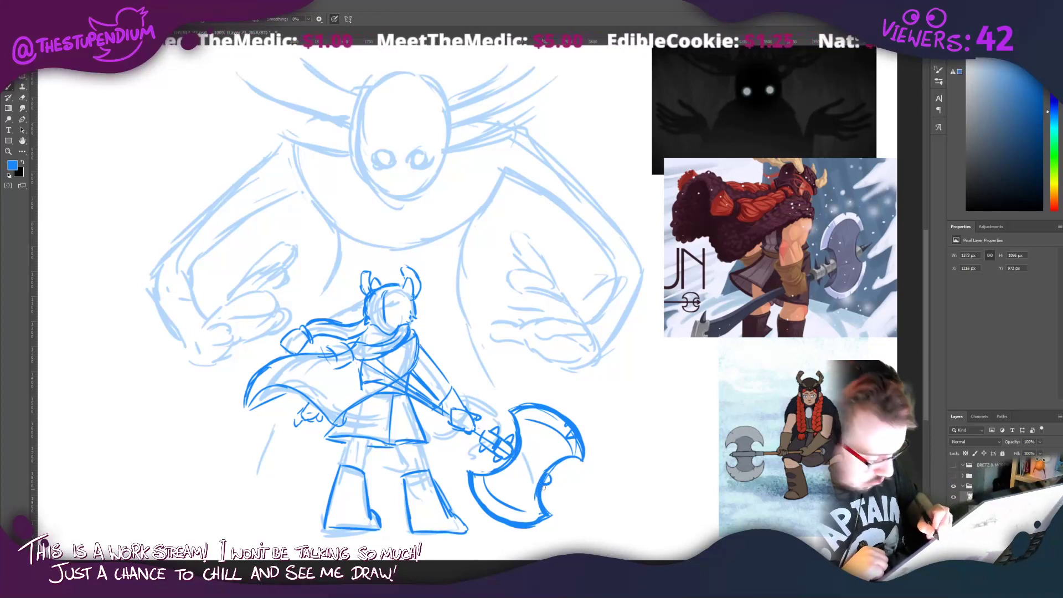
mouse_move(553, 471)
mouse_down()
mouse_move(541, 490)
mouse_move(552, 484)
mouse_move(573, 499)
mouse_move(547, 487)
mouse_move(538, 508)
mouse_up()
drag(485, 482, 537, 503)
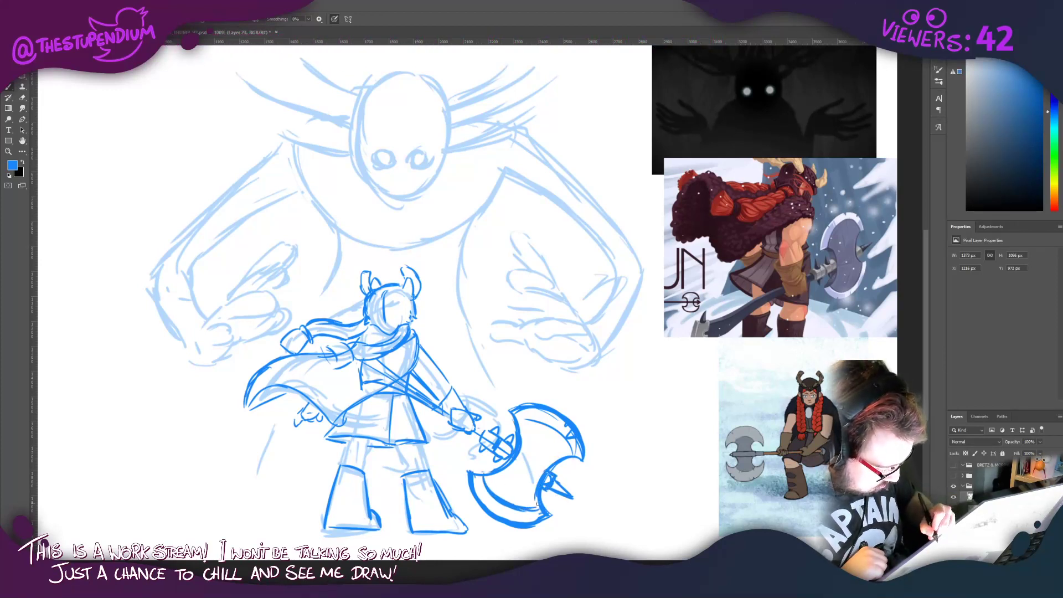
drag(467, 478, 518, 521)
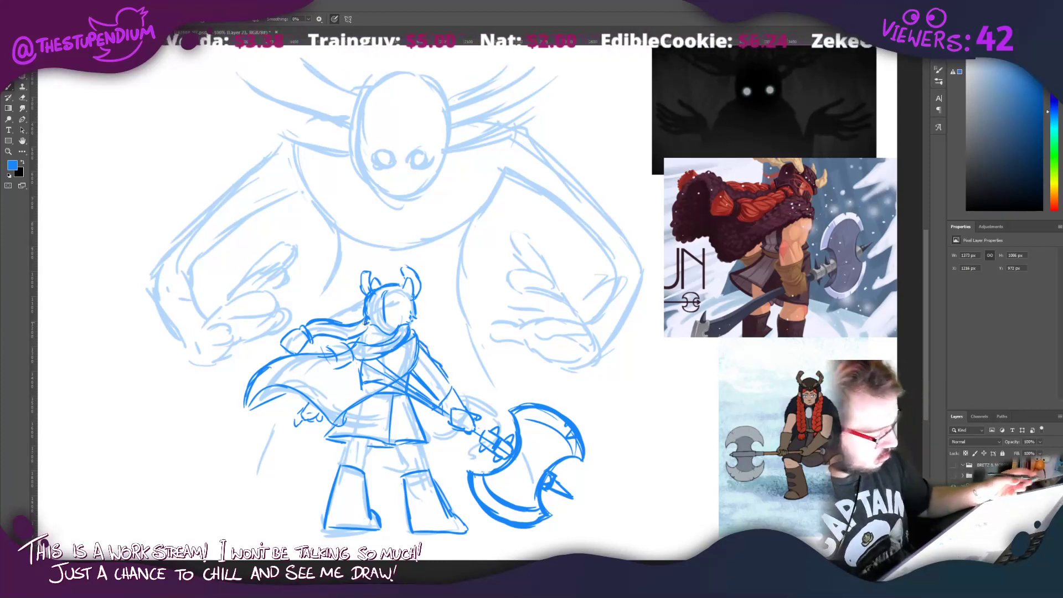
Step: Sketch a buckle at the warrior's waist and reinforce the axe shaft running from the torso to the hand
mouse_move(274, 387)
mouse_down()
mouse_move(330, 419)
mouse_move(352, 405)
mouse_move(342, 426)
mouse_move(372, 397)
mouse_up()
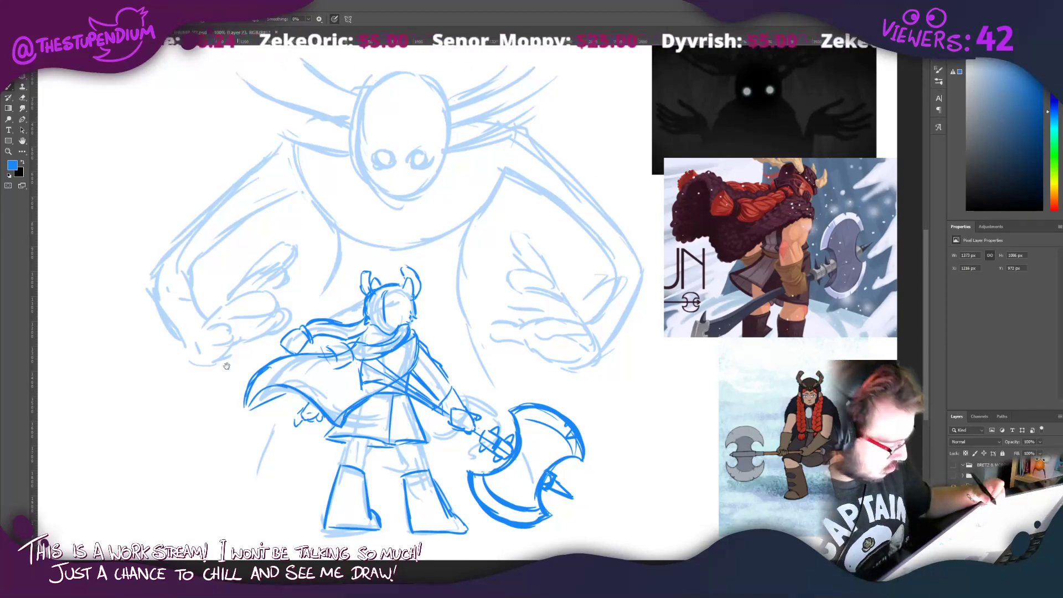
scroll(343, 399, left, 5)
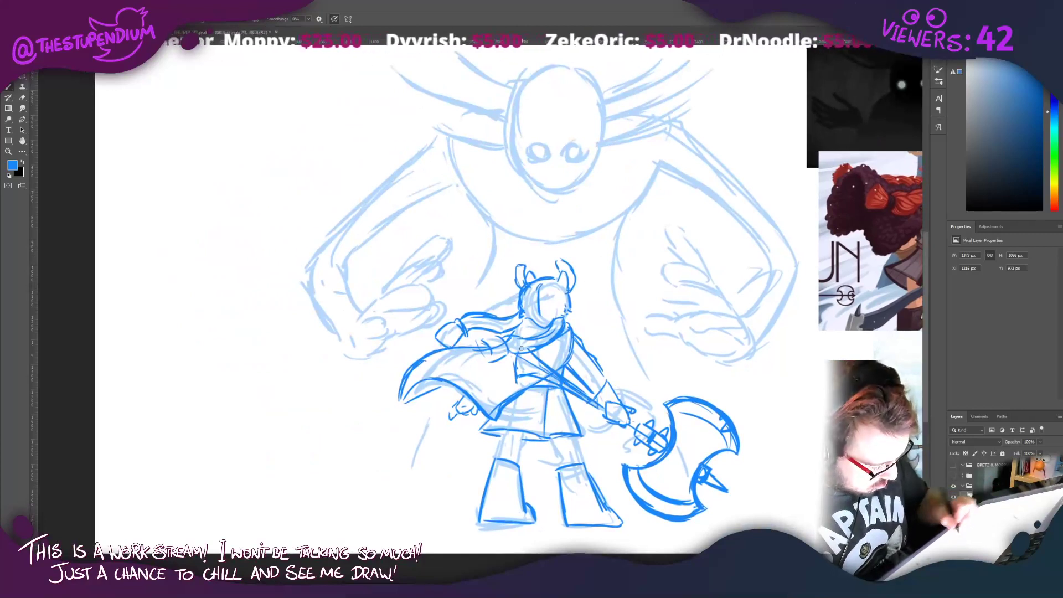
mouse_move(531, 354)
mouse_down()
mouse_move(534, 370)
mouse_move(520, 379)
mouse_move(515, 357)
mouse_move(539, 381)
mouse_up()
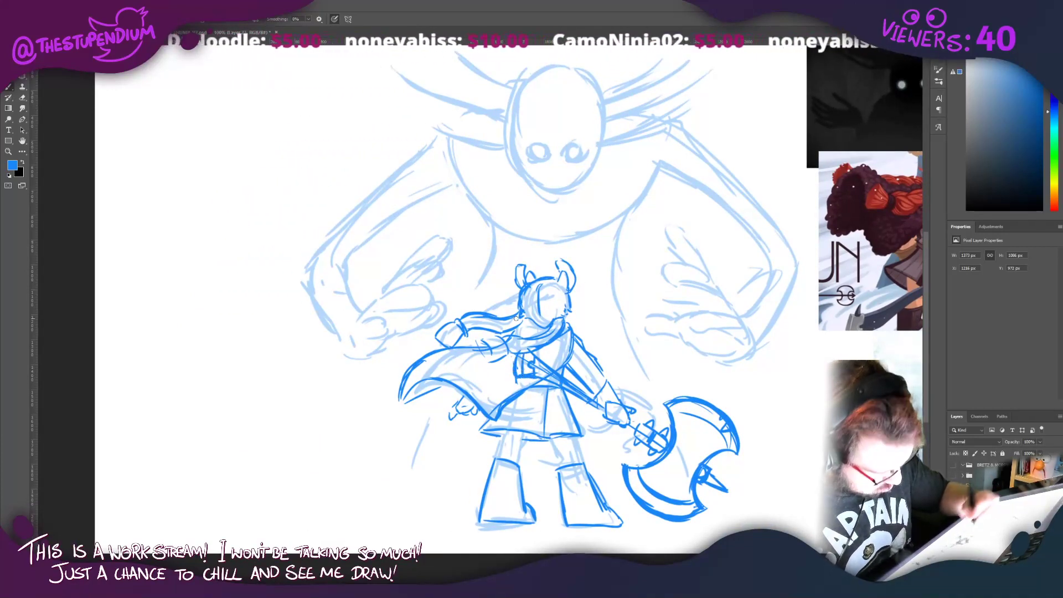
drag(378, 266, 229, 244)
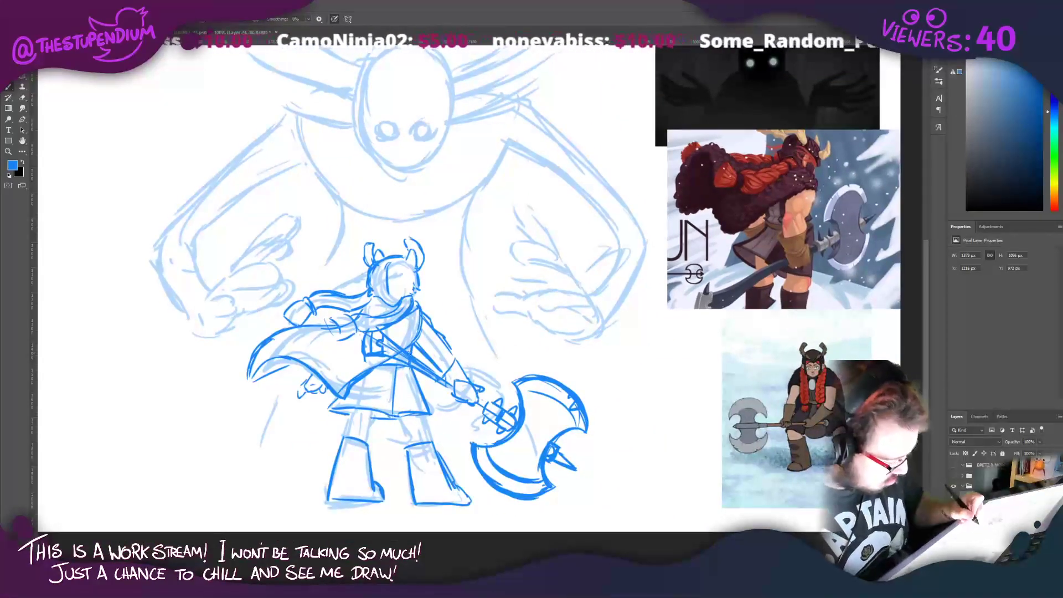
mouse_move(418, 361)
mouse_down()
mouse_move(453, 391)
mouse_move(490, 401)
mouse_move(481, 409)
mouse_move(449, 392)
mouse_up()
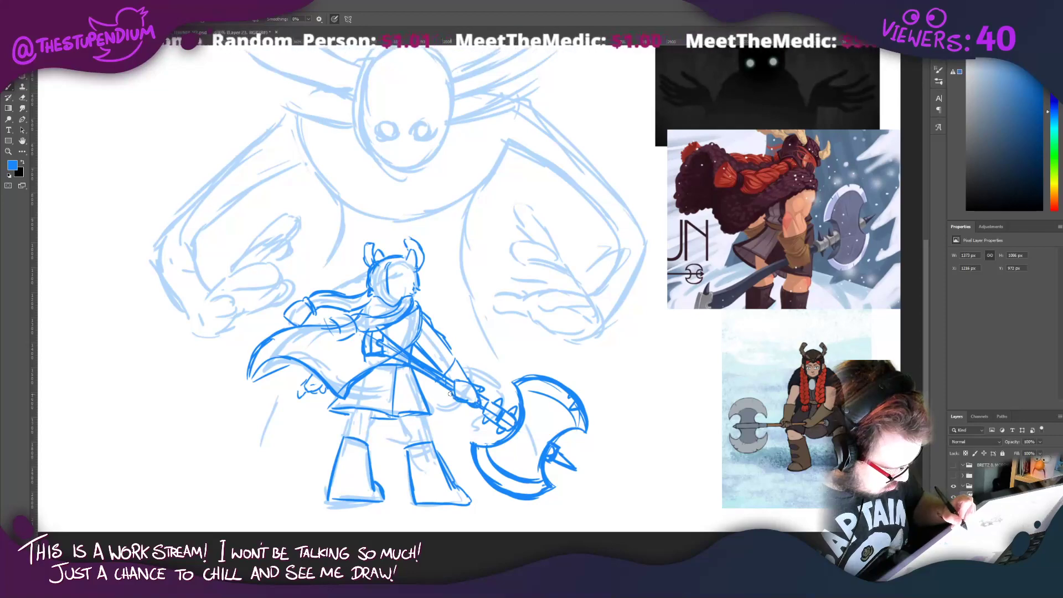
Step: Draw the warrior's upper legs between the skirt hem and the boot tops
drag(148, 397, 271, 405)
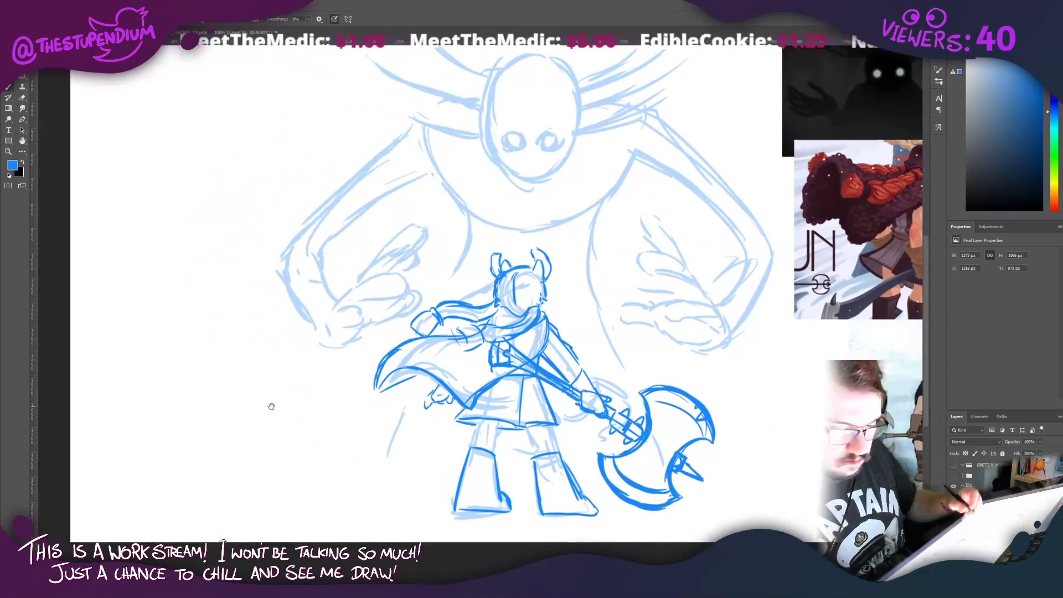
drag(408, 363, 340, 331)
mouse_move(410, 386)
mouse_down()
mouse_move(401, 414)
mouse_move(406, 393)
mouse_move(421, 421)
mouse_move(429, 389)
mouse_move(459, 397)
mouse_move(469, 423)
mouse_move(480, 392)
mouse_move(490, 421)
mouse_up()
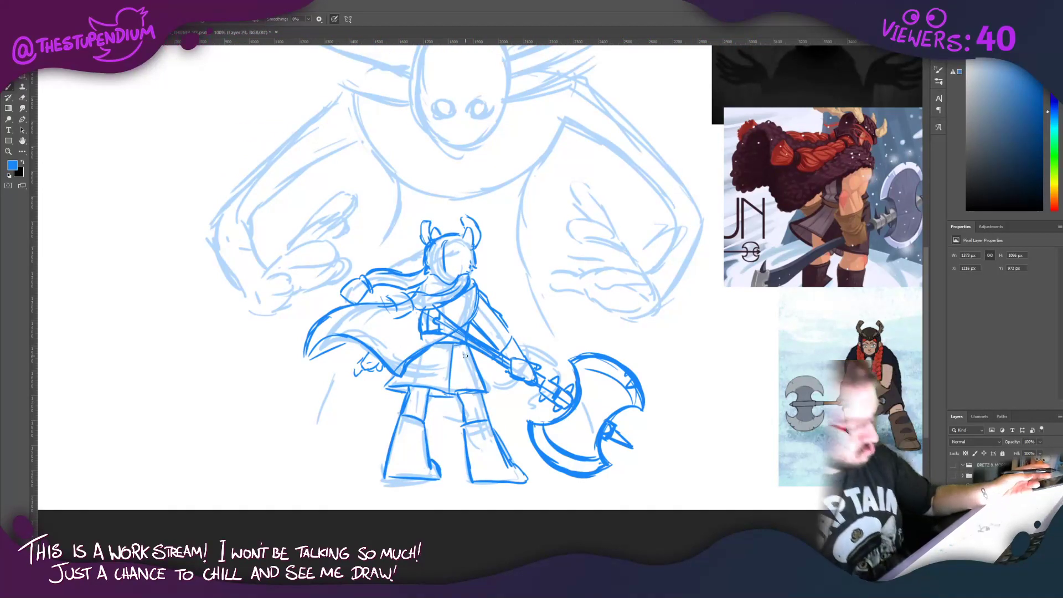
mouse_move(409, 400)
mouse_down()
mouse_move(400, 416)
mouse_move(406, 396)
mouse_up()
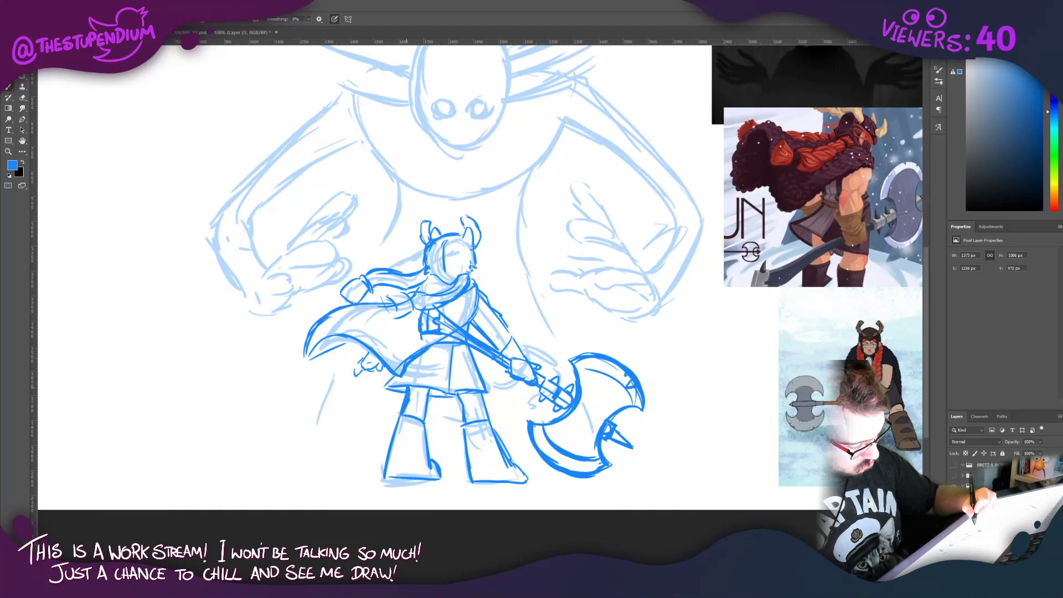
Step: Sketch the warrior's facial features beneath the horned helmet
drag(332, 323, 335, 390)
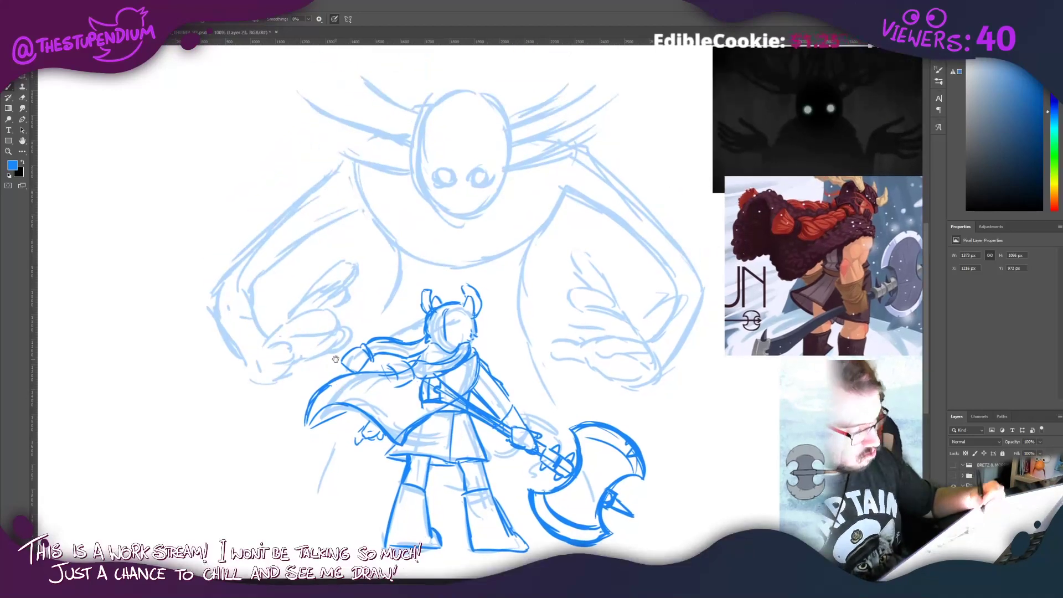
drag(312, 244, 331, 211)
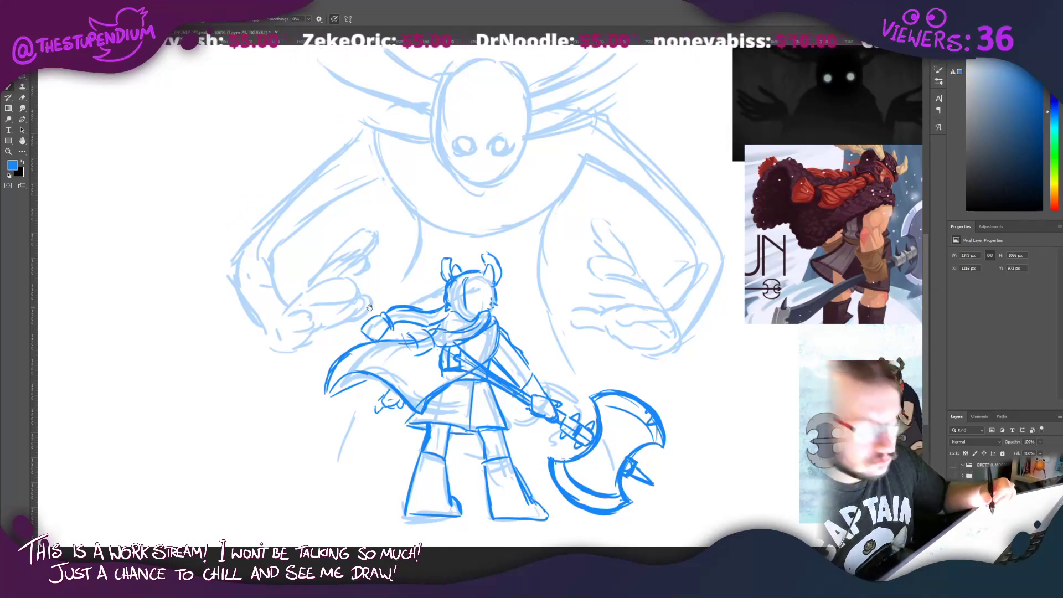
drag(357, 305, 321, 302)
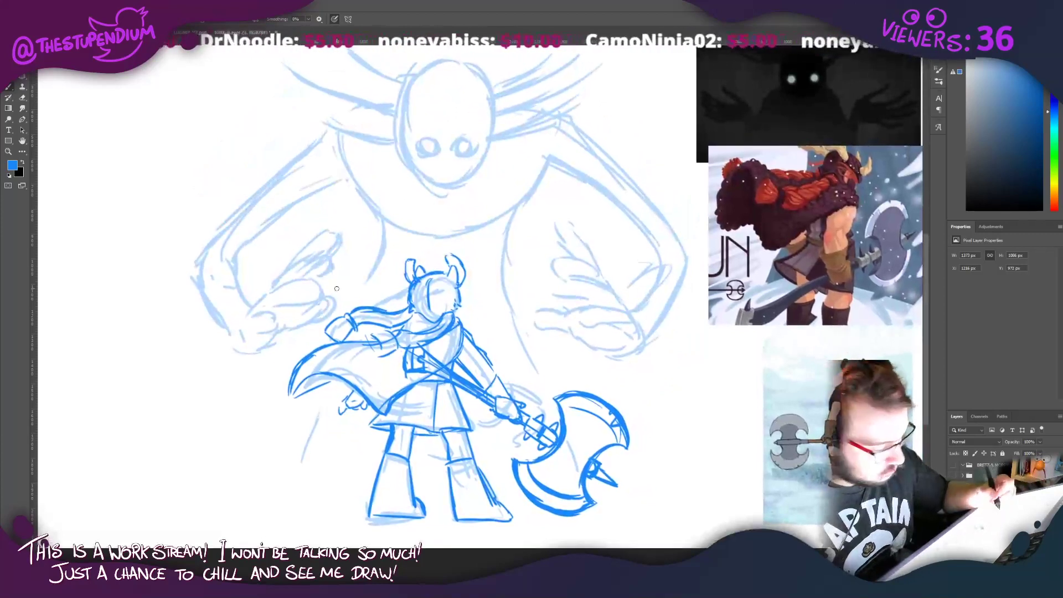
mouse_move(457, 288)
mouse_down()
mouse_move(447, 299)
mouse_move(457, 301)
mouse_move(387, 309)
mouse_up()
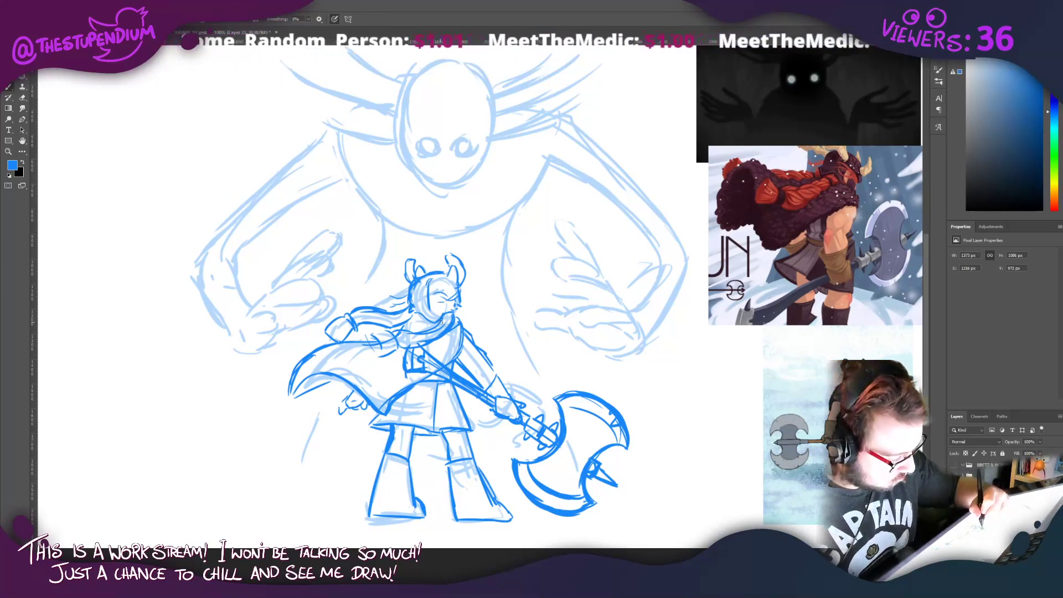
Step: Redraw the scarf folds trailing from the warrior's neck, undoing the last four strokes
mouse_move(438, 323)
mouse_down()
mouse_move(390, 328)
mouse_move(356, 346)
mouse_up()
key(ctrl+z)
key(ctrl+z)
key(ctrl+z)
key(ctrl+z)
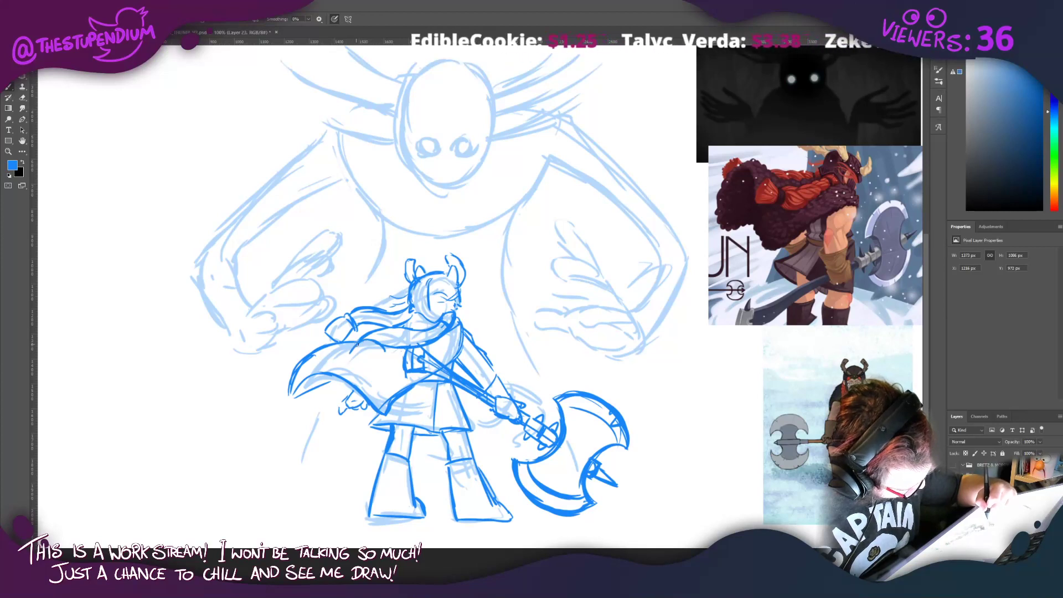
Step: Draw a round shape on the cape below the raised fist and add a cuff band on the axe arm
mouse_move(354, 357)
mouse_down()
mouse_move(377, 370)
mouse_move(384, 361)
mouse_move(352, 321)
mouse_move(347, 340)
mouse_move(325, 329)
mouse_move(403, 322)
mouse_move(414, 309)
mouse_up()
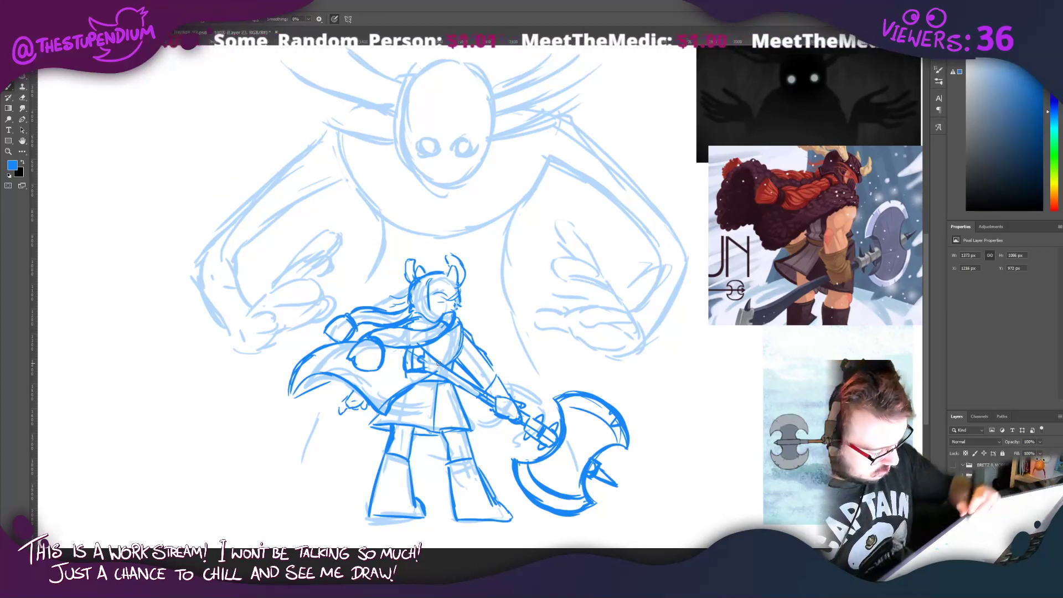
mouse_move(484, 365)
mouse_down()
mouse_move(490, 375)
mouse_move(474, 380)
mouse_move(511, 402)
mouse_move(476, 378)
mouse_move(484, 373)
mouse_move(514, 406)
mouse_up()
Step: Trace clean outlines over the monster's two round eyes
drag(289, 418, 370, 488)
drag(430, 252, 432, 252)
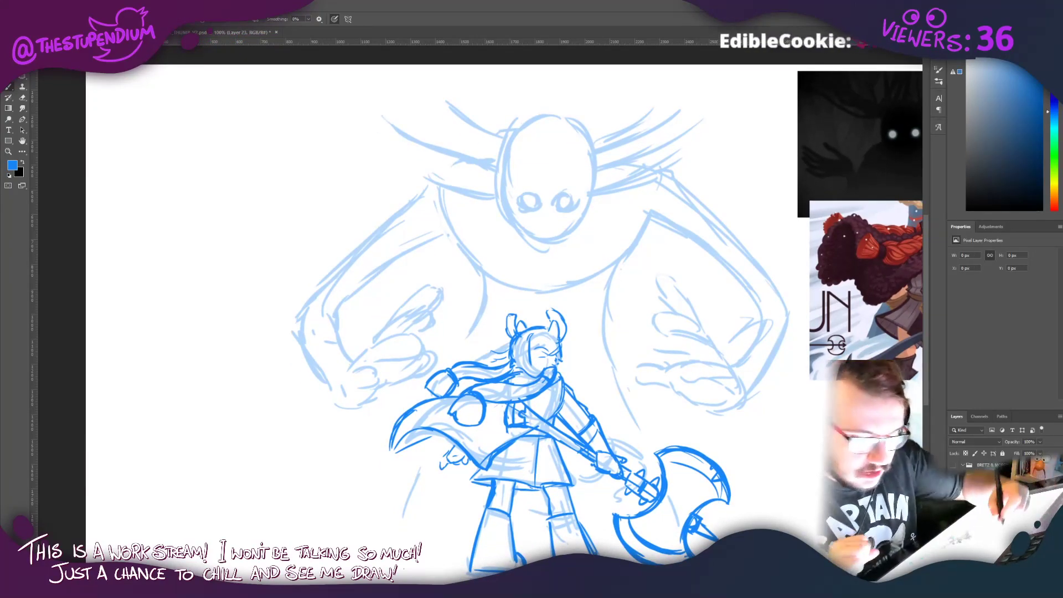
drag(456, 185, 427, 254)
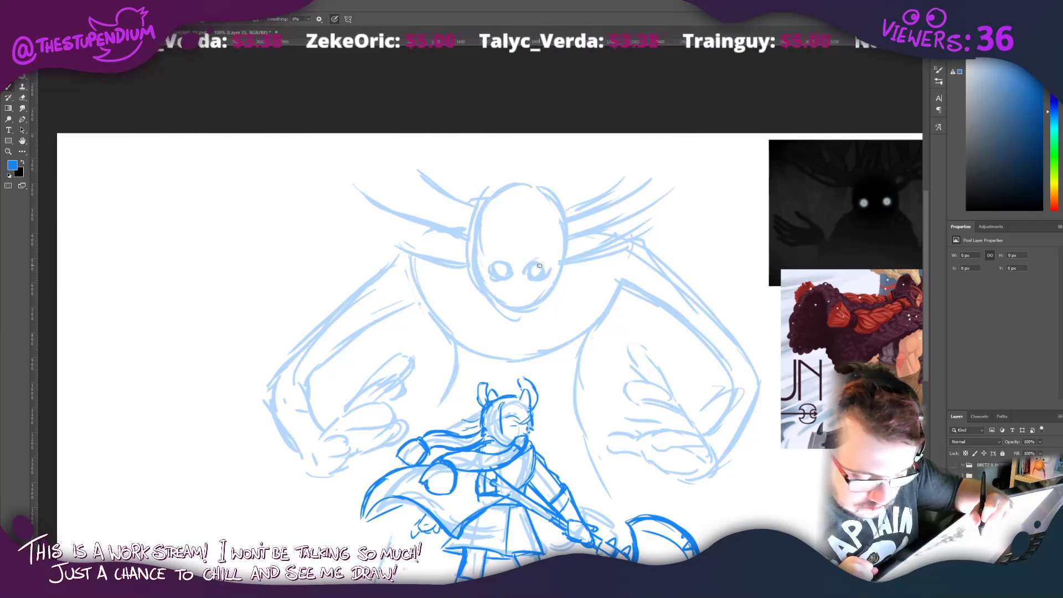
drag(523, 235, 462, 234)
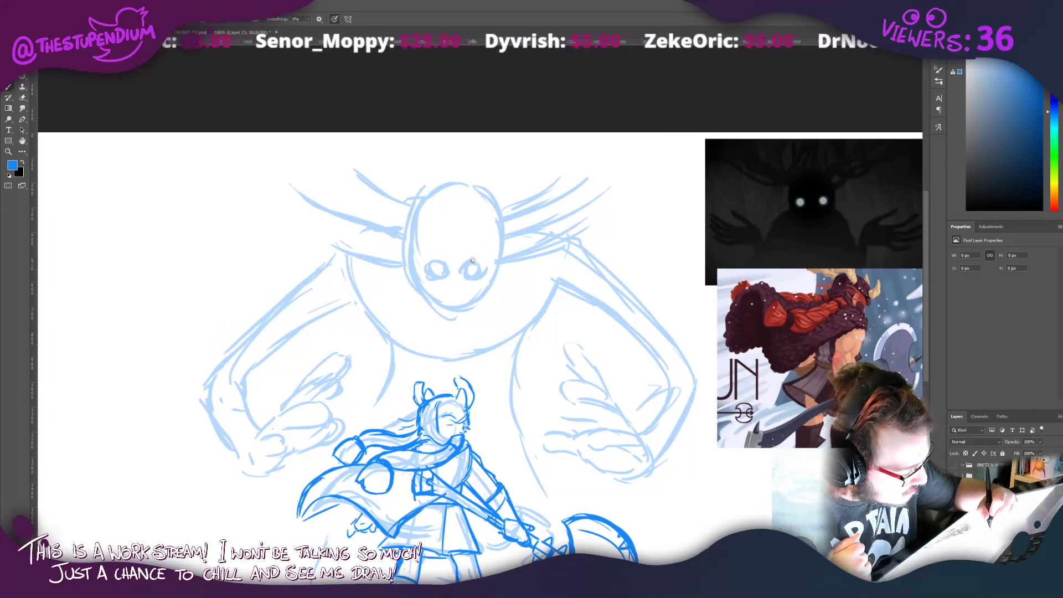
mouse_move(477, 265)
mouse_down()
mouse_move(465, 267)
mouse_move(469, 280)
mouse_move(479, 266)
mouse_move(442, 273)
mouse_move(428, 260)
mouse_move(441, 279)
mouse_move(446, 268)
mouse_move(419, 276)
mouse_up()
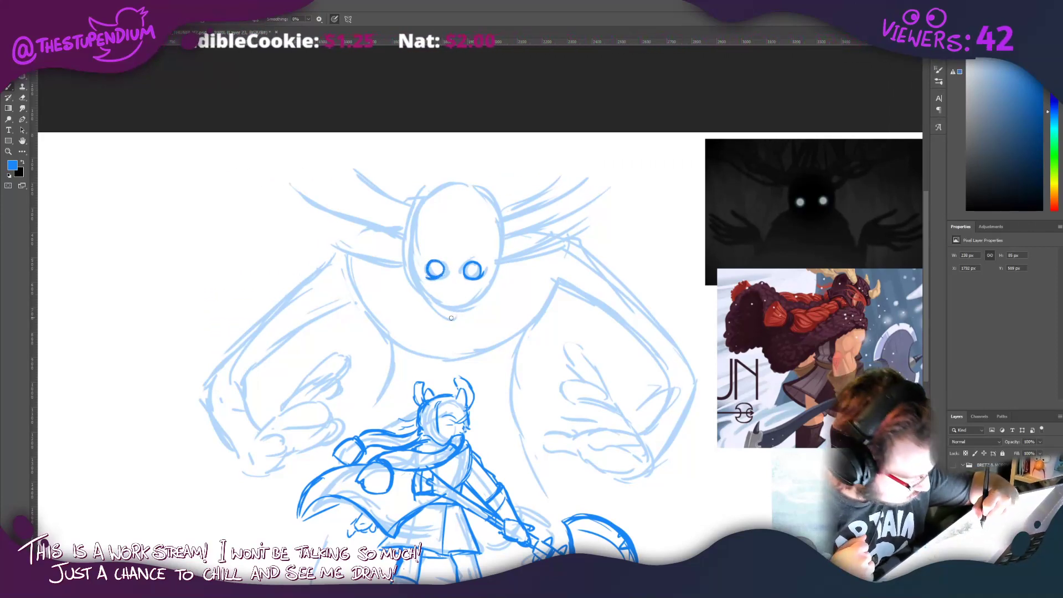
Step: Trace the monster's head outline, from the pointed chin and jaw up around the crown, undoing the misplaced chin stroke
mouse_move(451, 317)
mouse_down()
mouse_move(483, 295)
mouse_move(496, 245)
mouse_up()
mouse_move(407, 253)
mouse_down()
mouse_move(429, 304)
mouse_move(452, 309)
mouse_up()
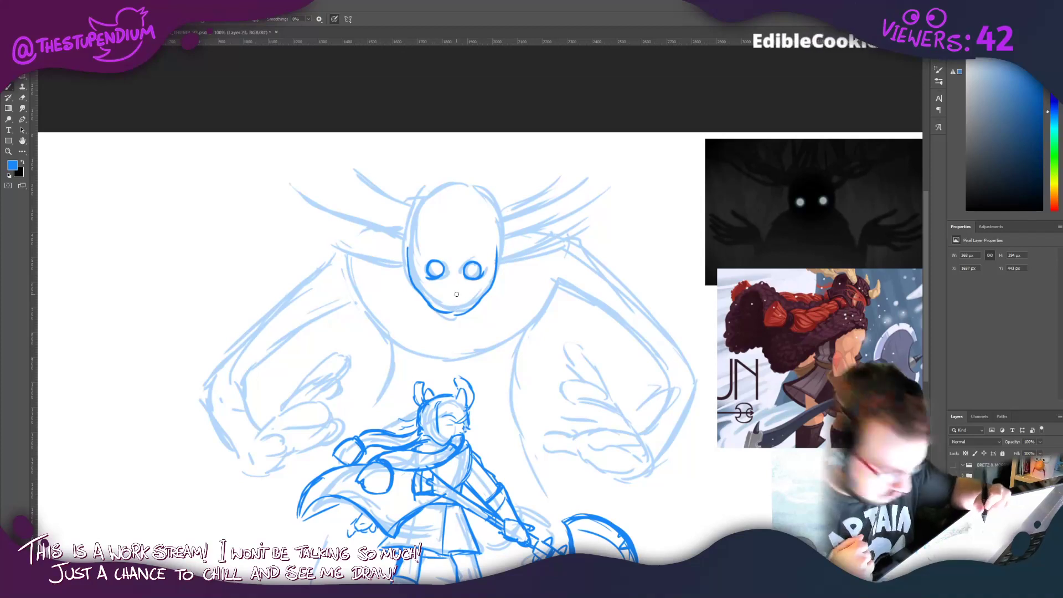
key(ctrl+z)
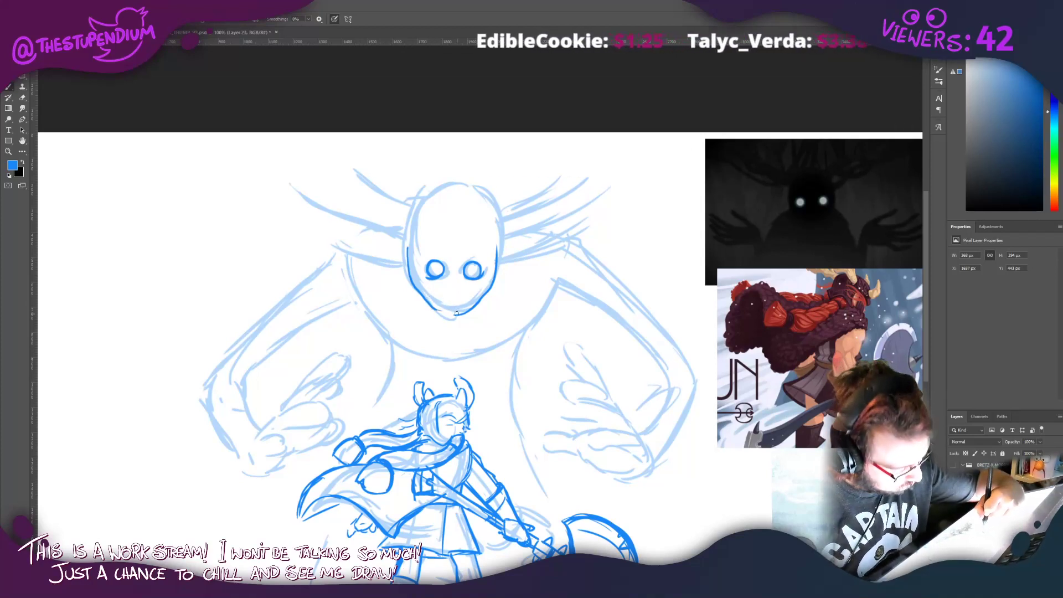
drag(428, 304, 466, 311)
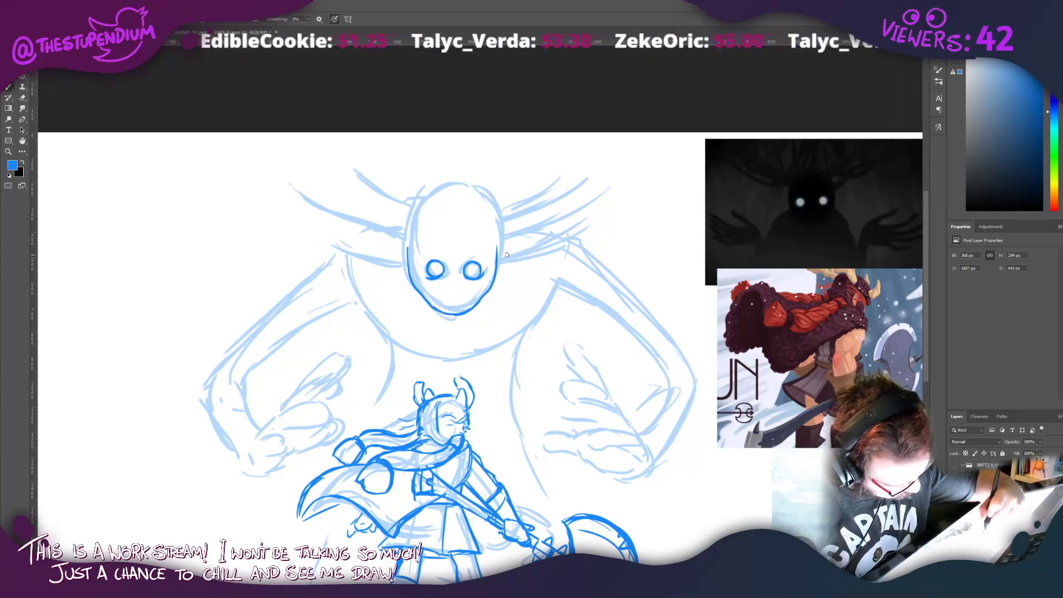
drag(415, 277, 431, 303)
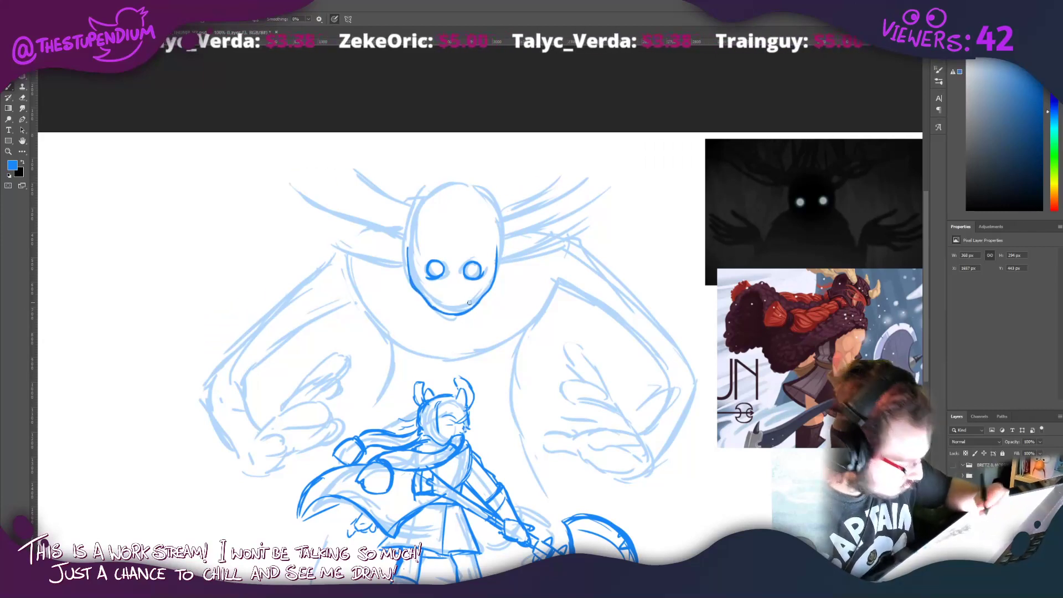
mouse_move(498, 231)
mouse_down()
mouse_move(475, 190)
mouse_move(436, 186)
mouse_move(414, 204)
mouse_move(407, 235)
mouse_up()
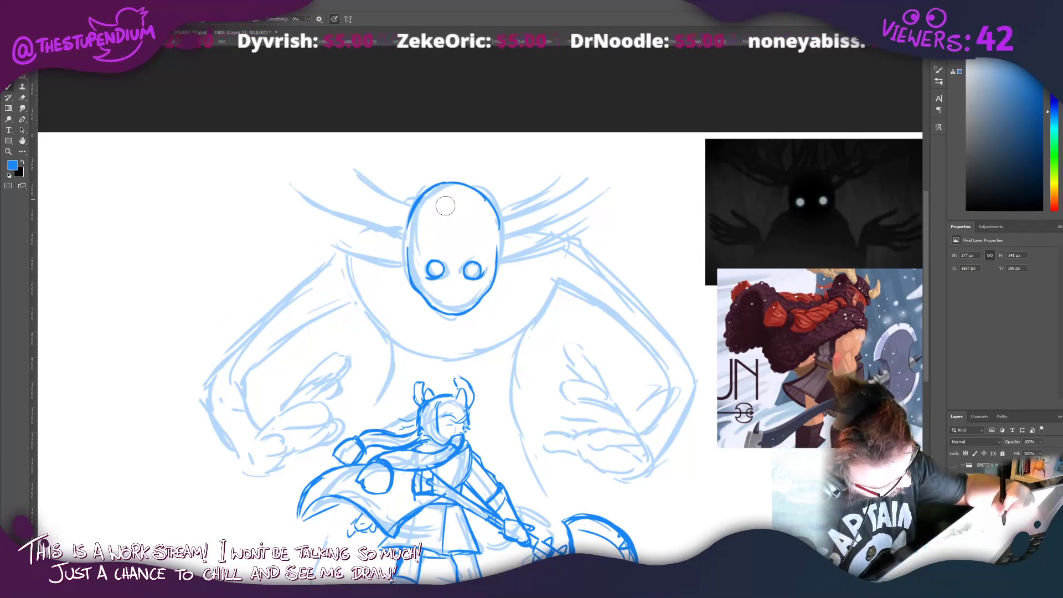
Step: Shrink the brush, reinforce the side of the monster's head and add small marks around the eyes
key(bracketleft)
key(bracketleft)
key(bracketleft)
key(bracketleft)
key(bracketleft)
key(bracketleft)
key(bracketleft)
key(bracketleft)
key(bracketleft)
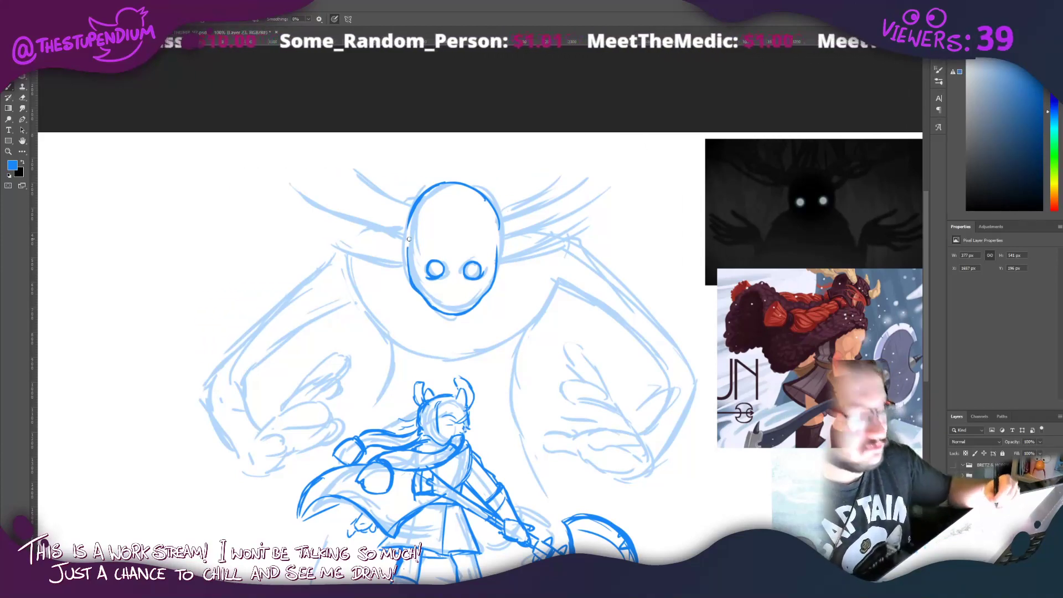
mouse_move(407, 243)
mouse_down()
mouse_move(409, 280)
mouse_move(438, 312)
mouse_move(465, 310)
mouse_move(493, 283)
mouse_move(425, 277)
mouse_move(471, 278)
mouse_up()
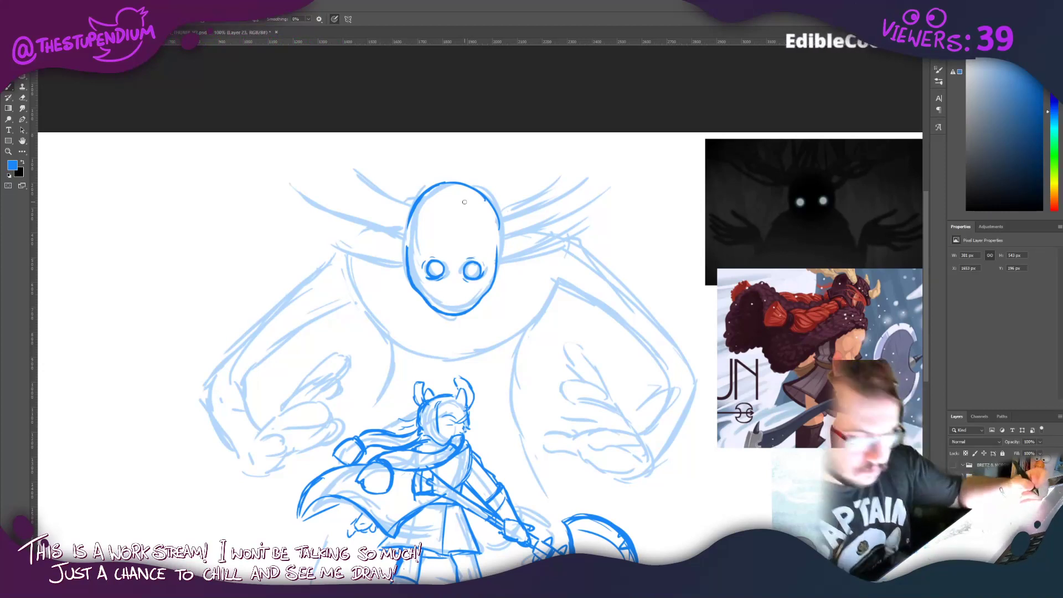
Step: Trace both sides of the monster's torso from the armpits through the waist and down behind the warrior
mouse_move(335, 271)
mouse_down()
mouse_move(354, 230)
mouse_move(410, 306)
mouse_move(409, 343)
mouse_move(390, 367)
mouse_up()
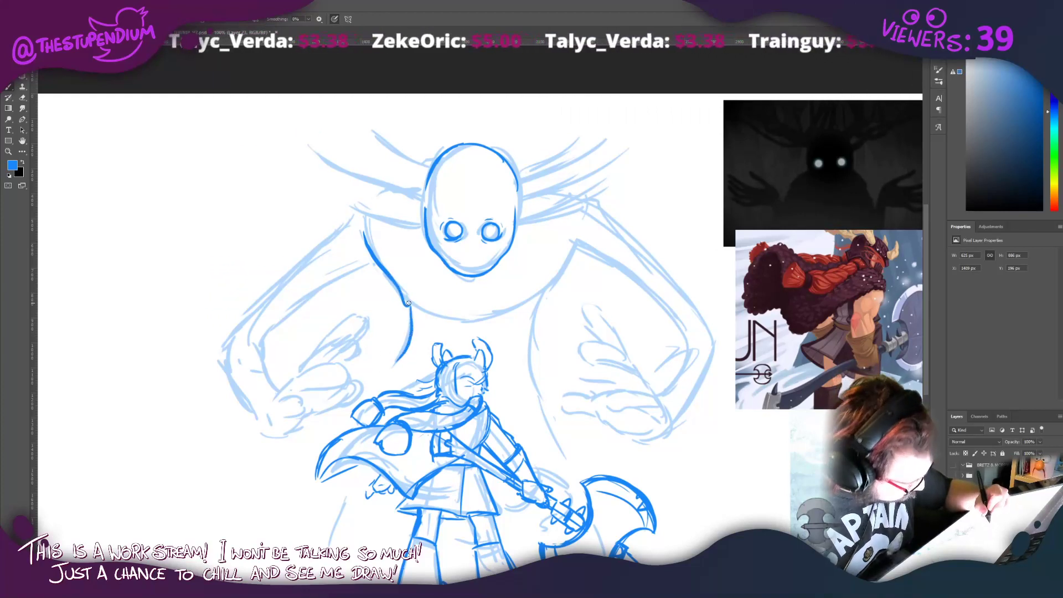
mouse_move(528, 297)
mouse_down()
mouse_move(521, 305)
mouse_move(557, 277)
mouse_move(576, 240)
mouse_up()
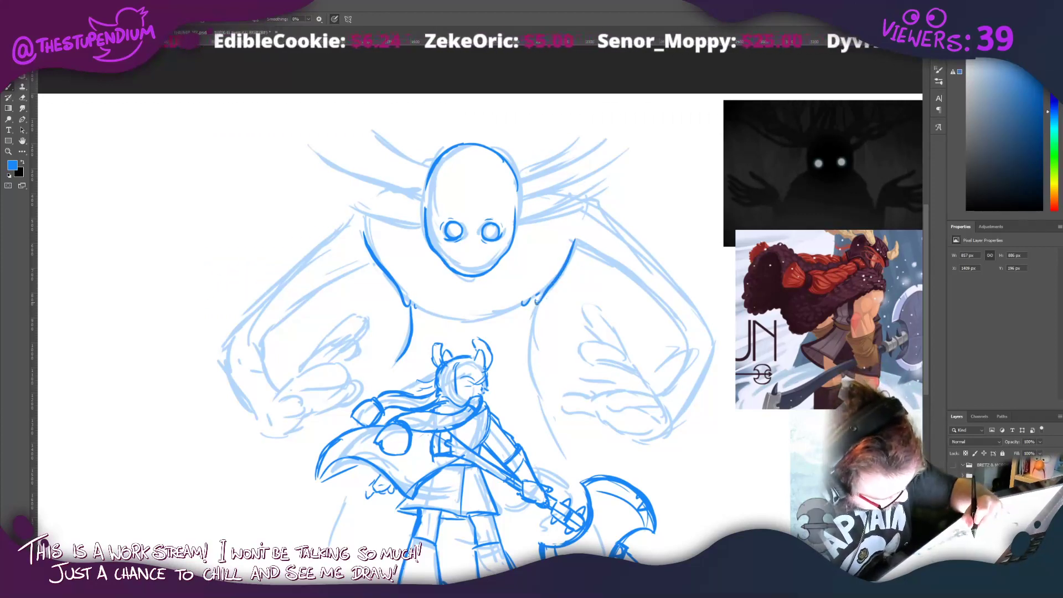
mouse_move(534, 304)
mouse_down()
mouse_move(525, 366)
mouse_move(572, 461)
mouse_up()
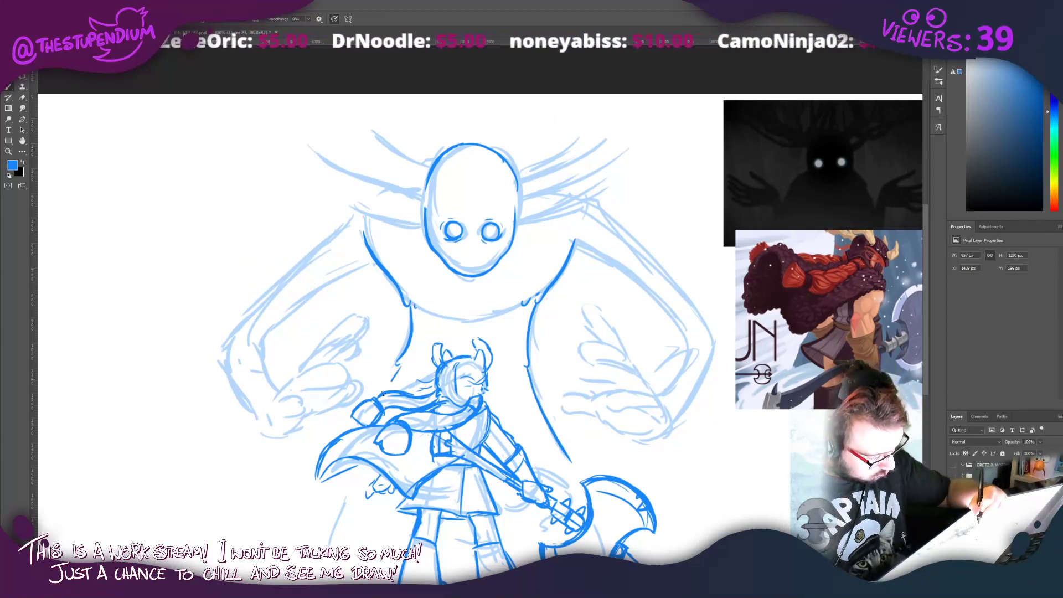
drag(397, 363, 381, 386)
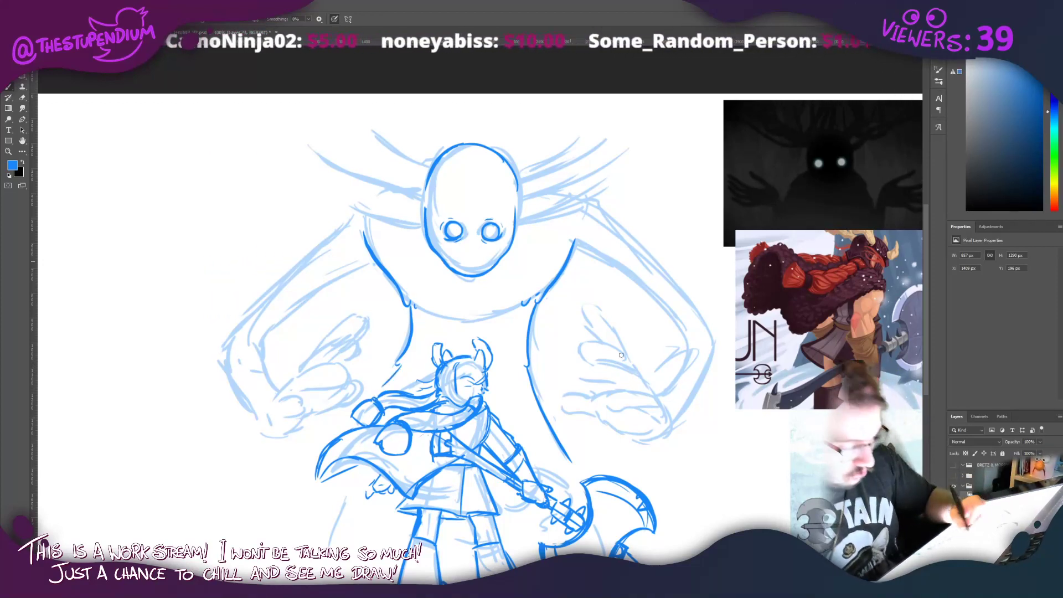
Step: Trace the fingers, thumb and palm of the monster's hand above the axe
mouse_move(628, 356)
mouse_down()
mouse_move(590, 301)
mouse_move(581, 315)
mouse_up()
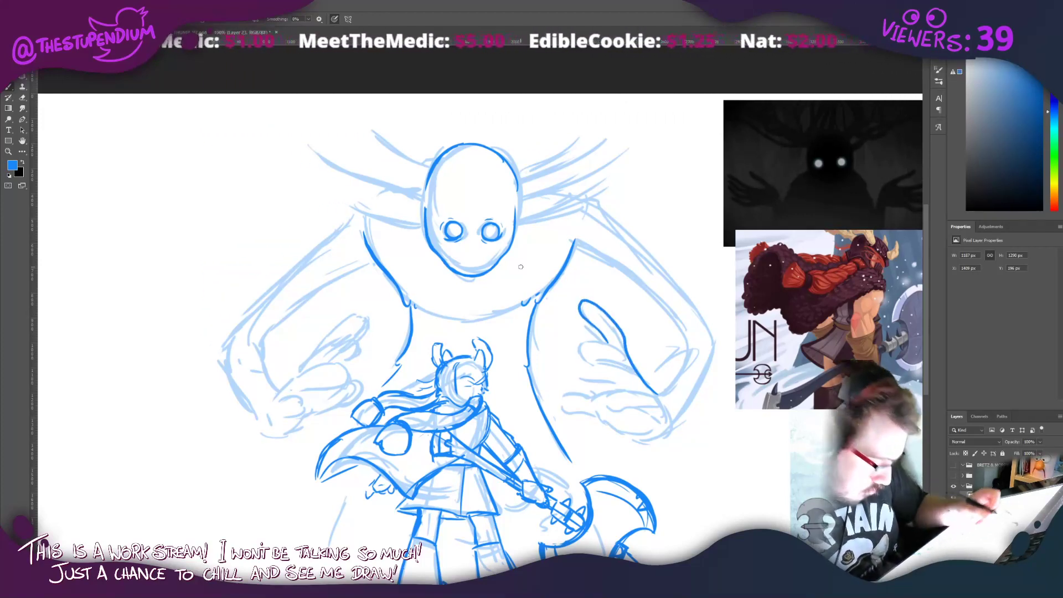
mouse_move(630, 369)
mouse_down()
mouse_move(603, 340)
mouse_move(579, 341)
mouse_move(620, 369)
mouse_up()
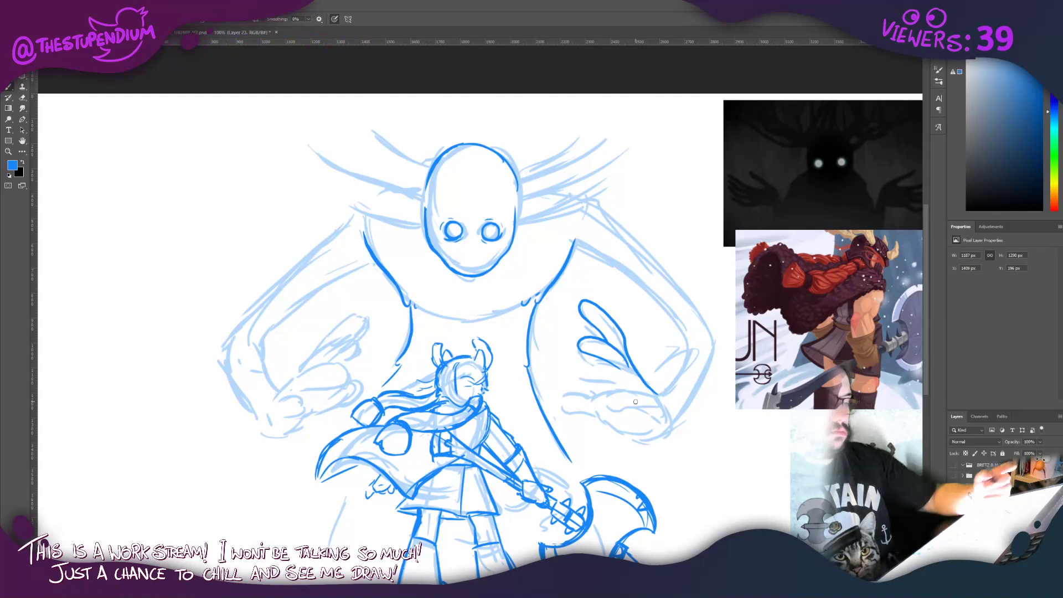
mouse_move(617, 367)
mouse_down()
mouse_move(578, 370)
mouse_move(572, 381)
mouse_move(667, 390)
mouse_move(610, 393)
mouse_move(600, 405)
mouse_move(632, 410)
mouse_move(646, 430)
mouse_up()
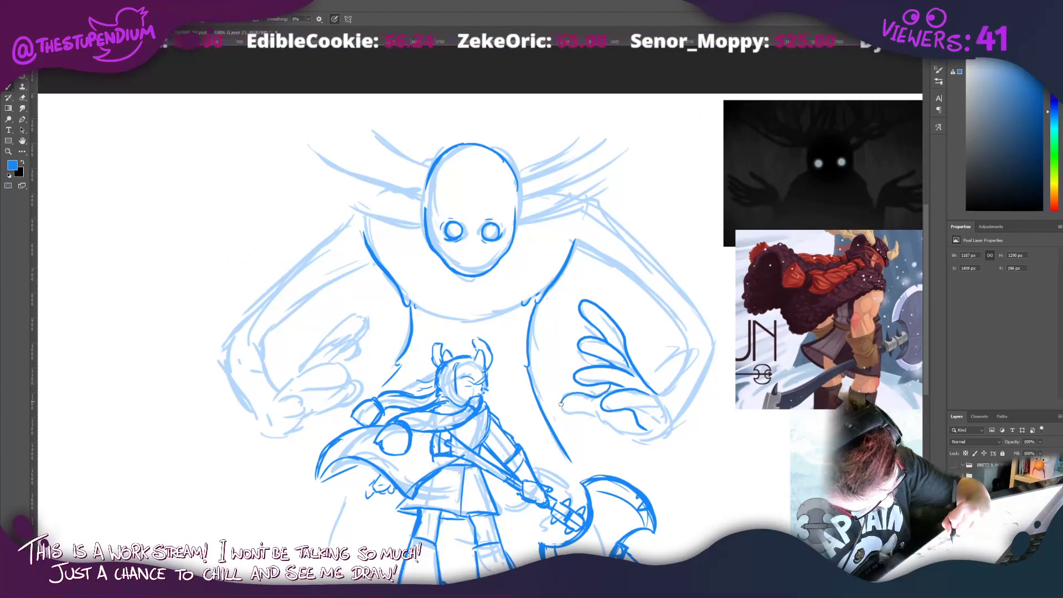
mouse_move(561, 404)
mouse_down()
mouse_move(624, 438)
mouse_move(669, 431)
mouse_up()
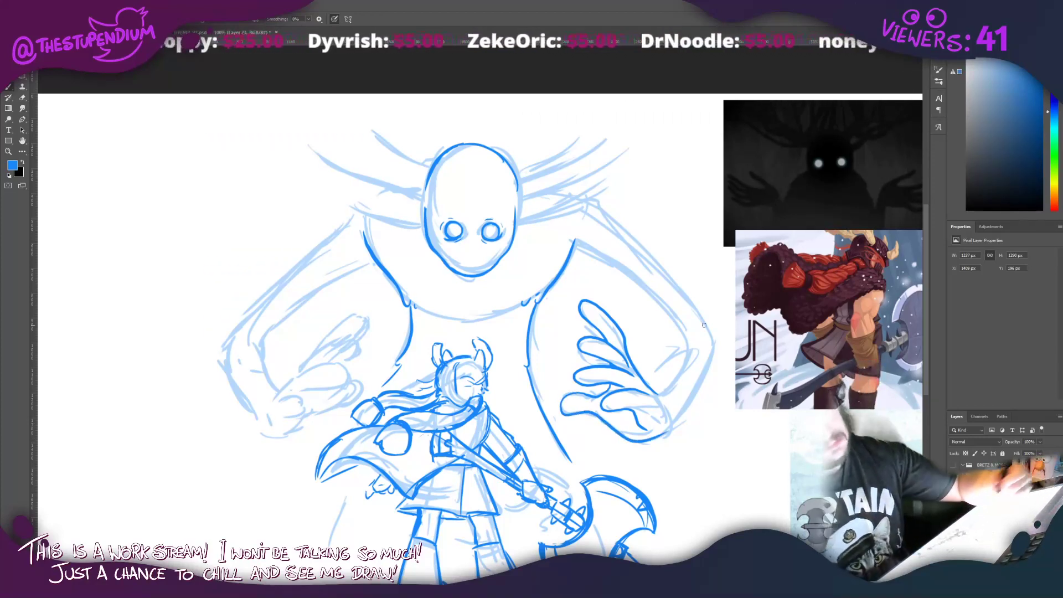
Step: Trace the forearm, elbow and upper arm of the monster's axe-side arm, redrawing its inner contour after an undo
mouse_move(649, 439)
mouse_down()
mouse_move(686, 406)
mouse_move(713, 343)
mouse_up()
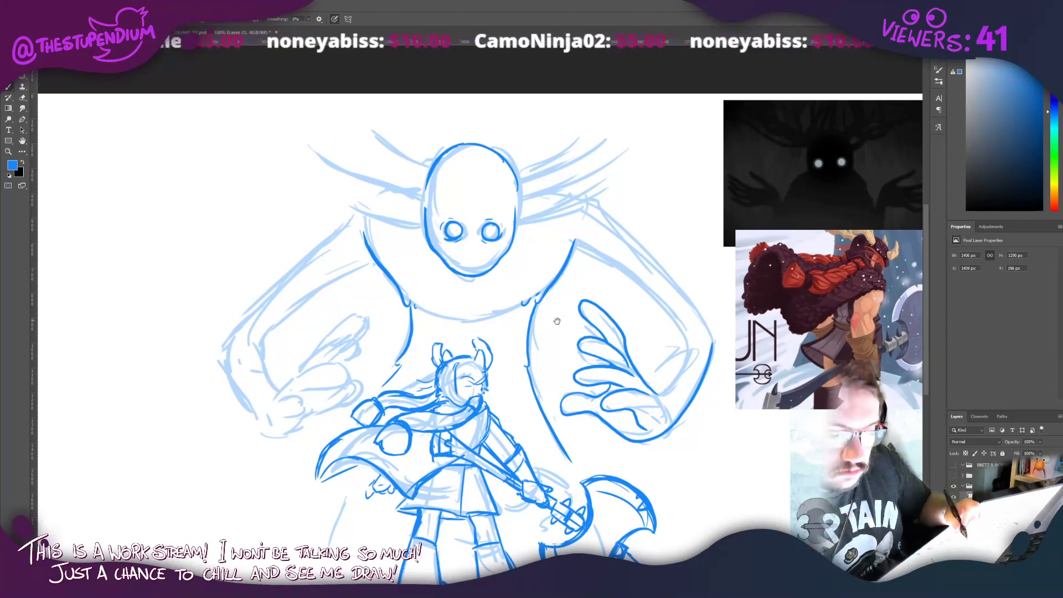
drag(557, 321, 461, 334)
drag(621, 364, 491, 214)
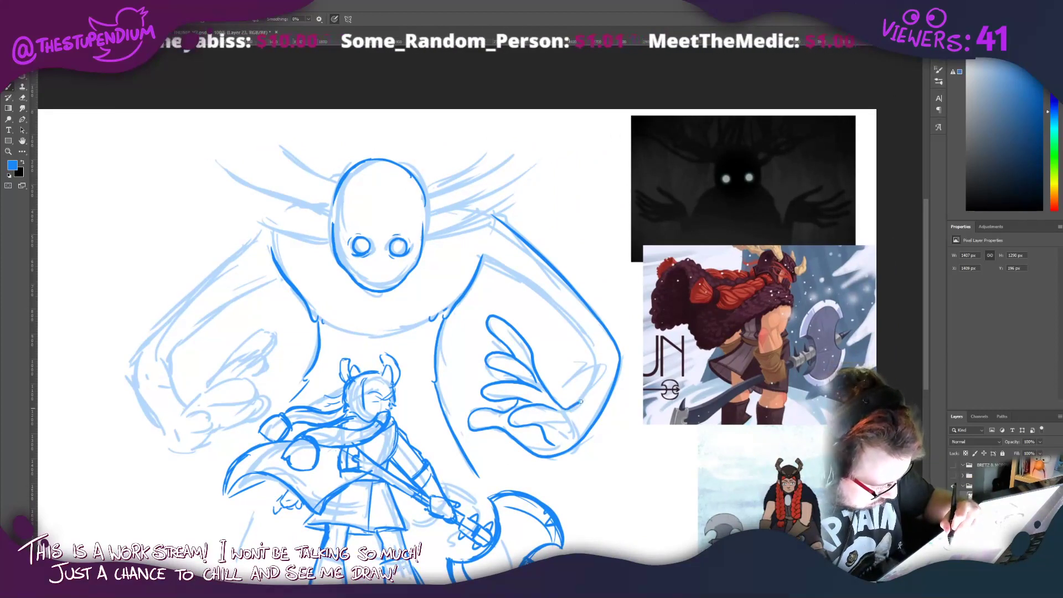
mouse_move(565, 410)
mouse_down()
mouse_move(592, 379)
mouse_move(591, 352)
mouse_move(504, 270)
mouse_up()
key(ctrl+z)
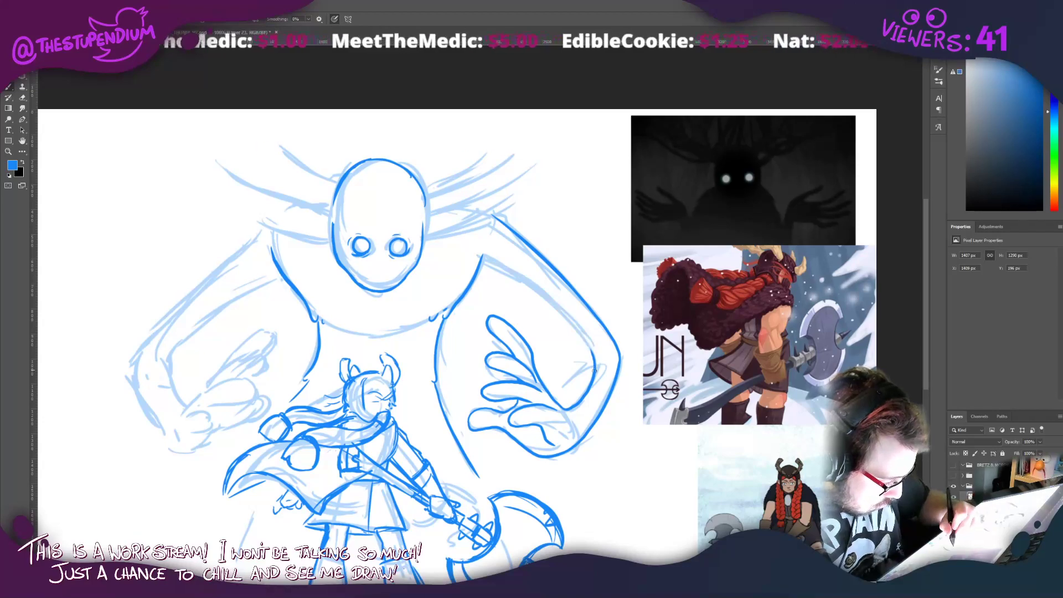
mouse_move(594, 352)
mouse_down()
mouse_move(521, 280)
mouse_move(481, 263)
mouse_up()
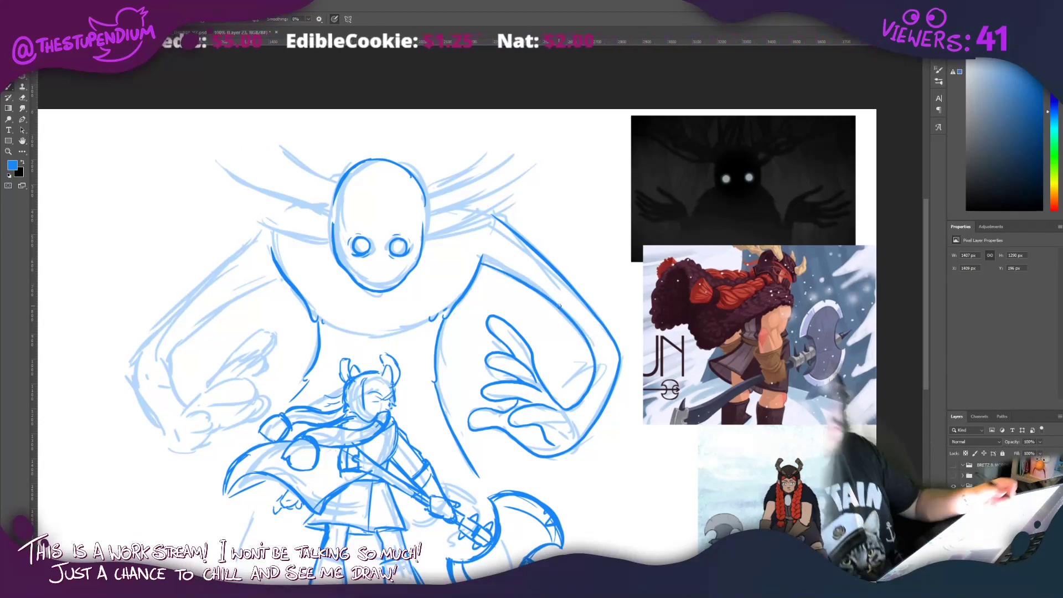
Step: Trace the inner contour of the monster's cape-side arm from wrist to armpit, redrawing the upper-arm line in shorter strokes
drag(299, 278, 376, 269)
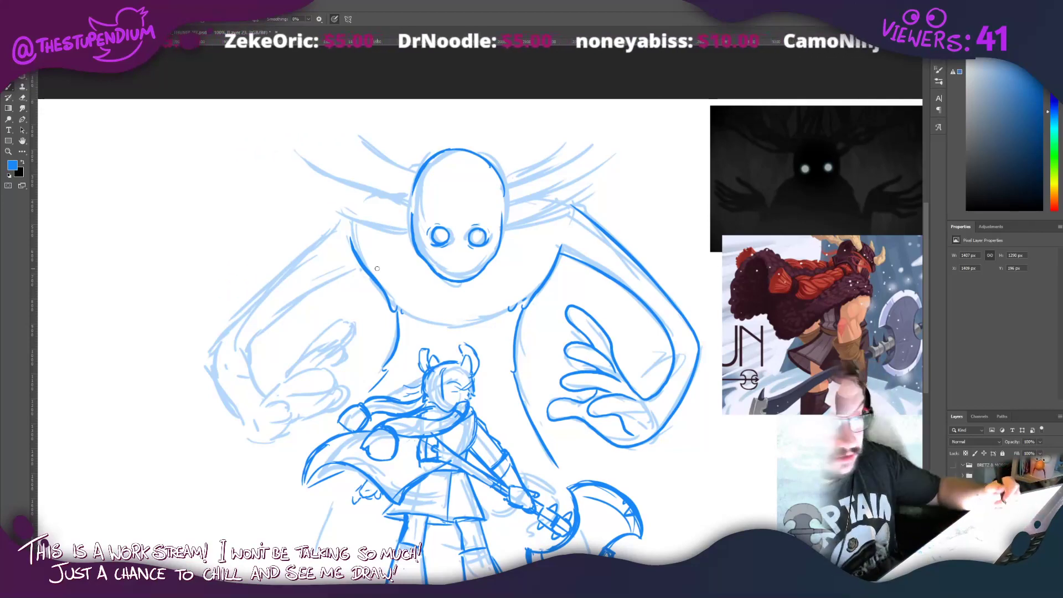
mouse_move(343, 338)
mouse_down()
mouse_move(484, 305)
mouse_move(537, 277)
mouse_move(538, 258)
mouse_up()
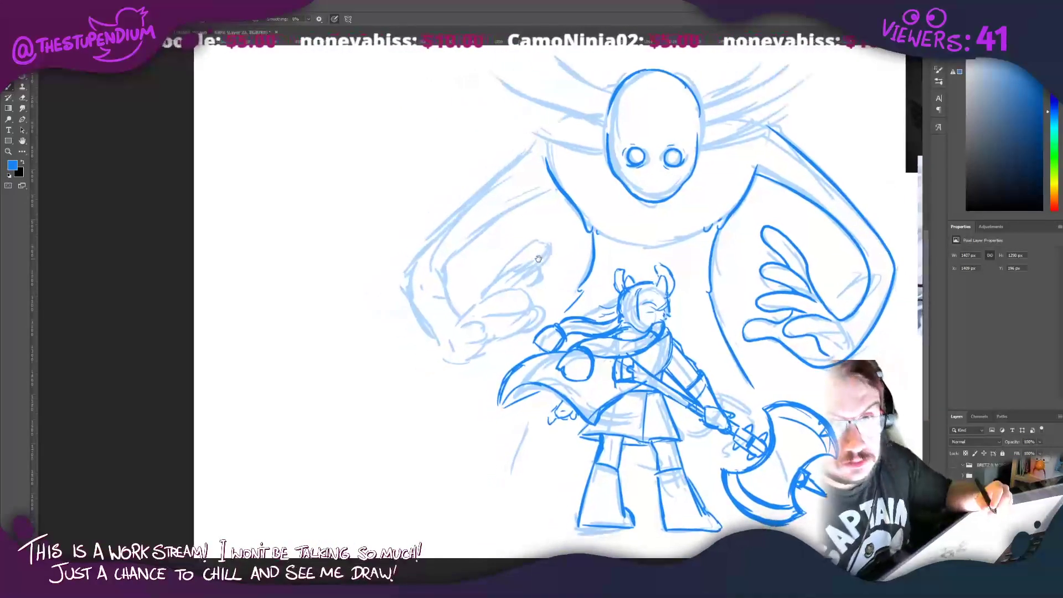
mouse_move(461, 266)
mouse_down()
mouse_move(384, 336)
mouse_move(429, 233)
mouse_move(421, 245)
mouse_up()
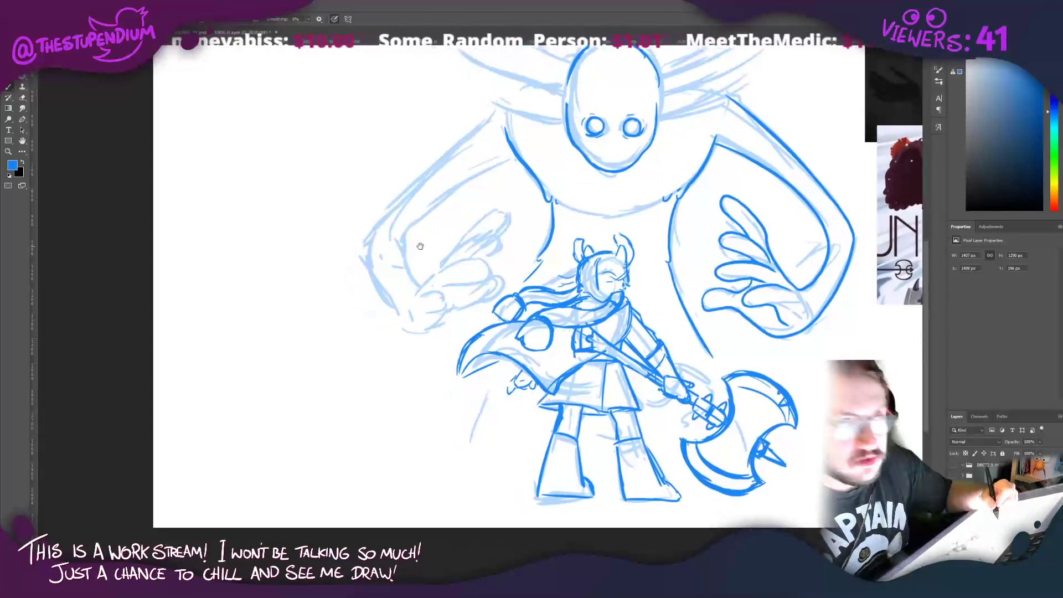
drag(403, 279, 419, 319)
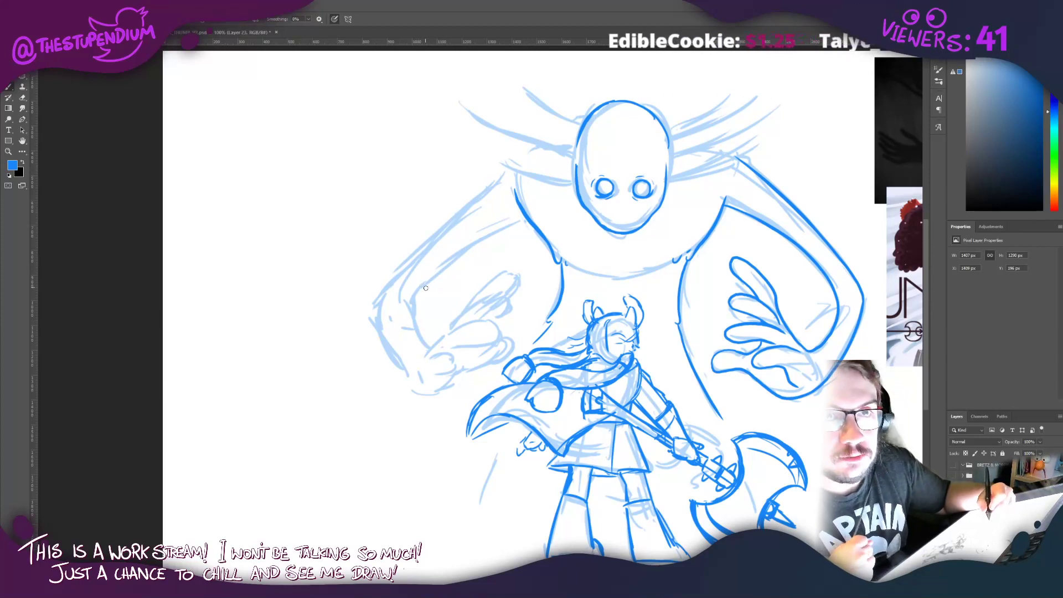
drag(414, 292, 423, 344)
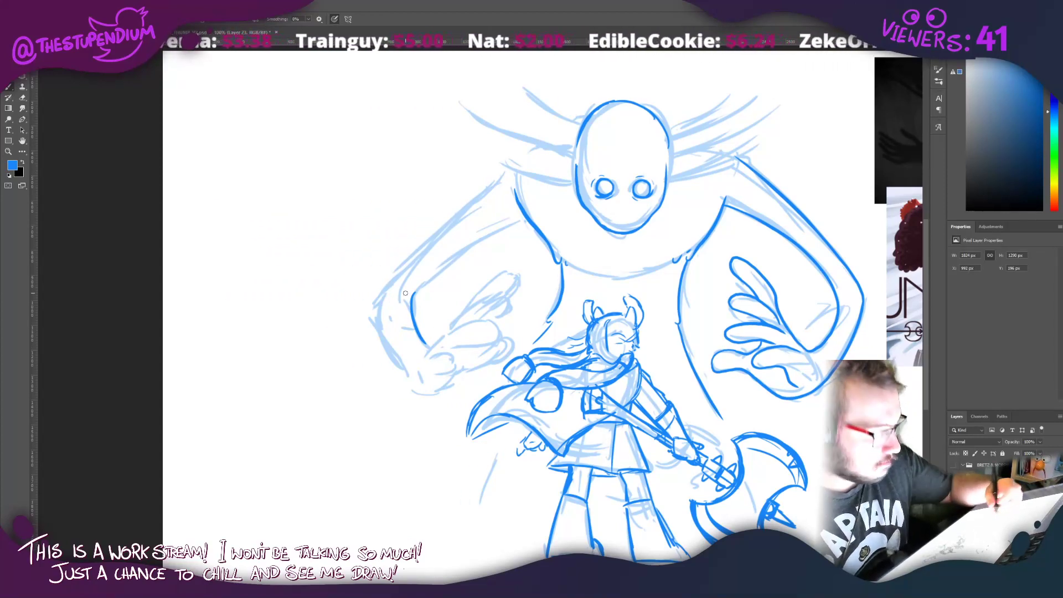
drag(528, 221, 415, 290)
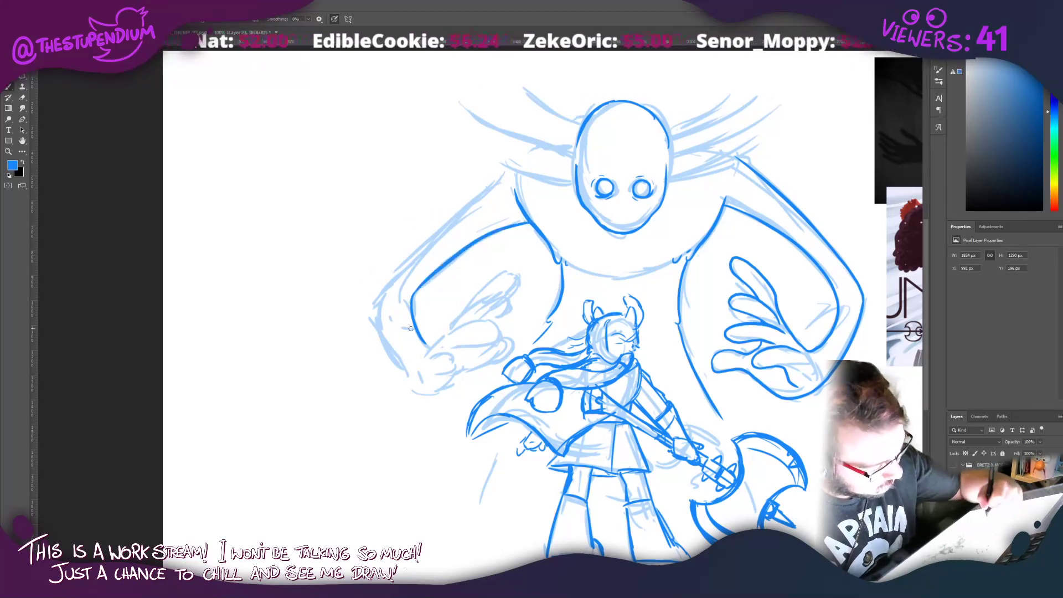
key(ctrl+z)
drag(529, 221, 479, 240)
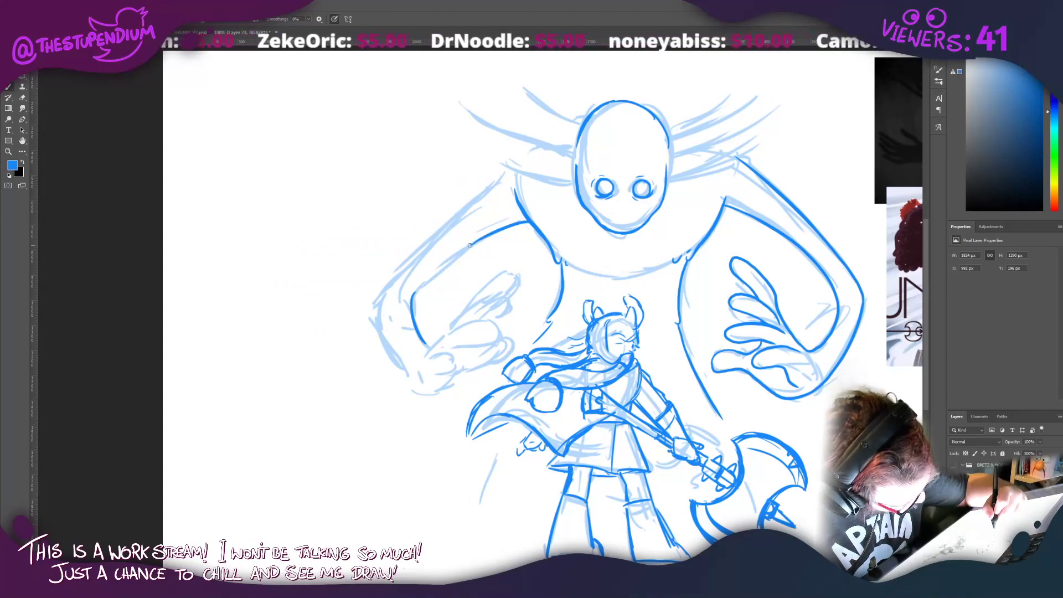
drag(468, 242, 412, 296)
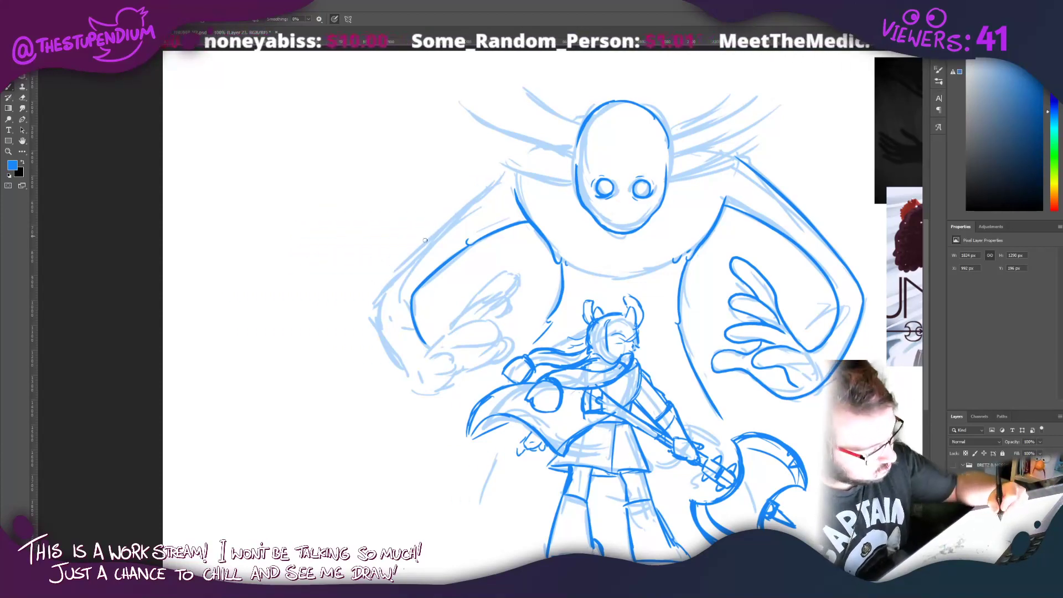
Step: Trace the outer contour of the monster's cape-side arm from the shoulder past the elbow, undoing misplaced strokes
drag(434, 237, 378, 307)
key(ctrl+z)
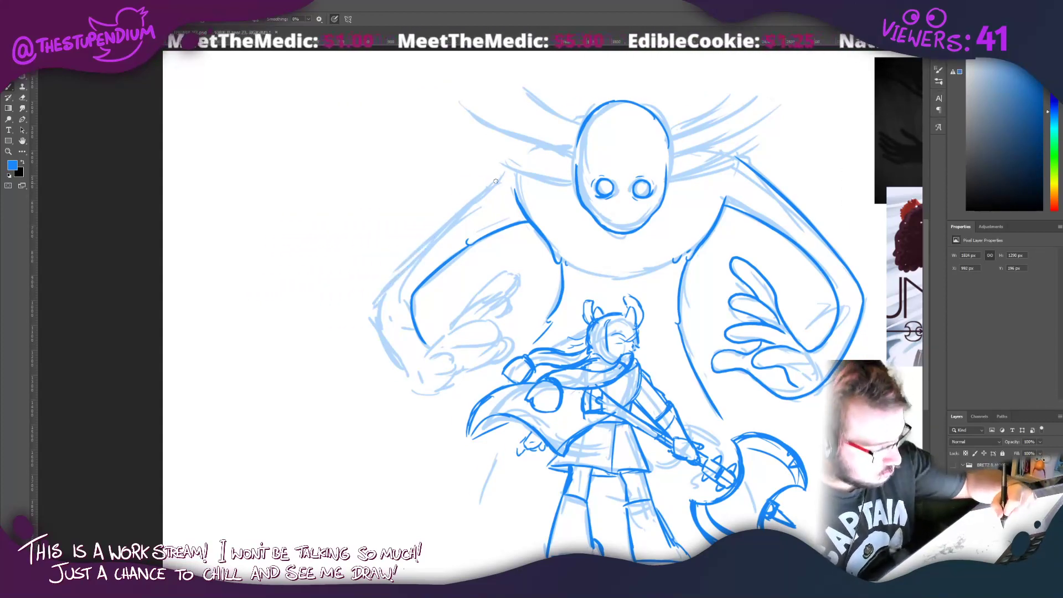
mouse_move(504, 169)
mouse_down()
mouse_move(373, 317)
mouse_move(440, 236)
mouse_move(371, 307)
mouse_move(481, 195)
mouse_move(373, 305)
mouse_move(382, 296)
mouse_move(381, 337)
mouse_move(410, 384)
mouse_move(428, 393)
mouse_move(457, 364)
mouse_move(450, 353)
mouse_move(435, 359)
mouse_move(415, 389)
mouse_move(422, 358)
mouse_move(504, 264)
mouse_move(512, 273)
mouse_move(501, 295)
mouse_up()
key(ctrl+z)
key(ctrl+z)
Step: Trace the fingers and thumb of the monster's cape-side hand, erasing the first thumb lines and redrawing them
mouse_move(451, 329)
mouse_down()
mouse_move(515, 296)
mouse_move(442, 343)
mouse_move(473, 322)
mouse_move(494, 323)
mouse_move(496, 340)
mouse_move(459, 342)
mouse_up()
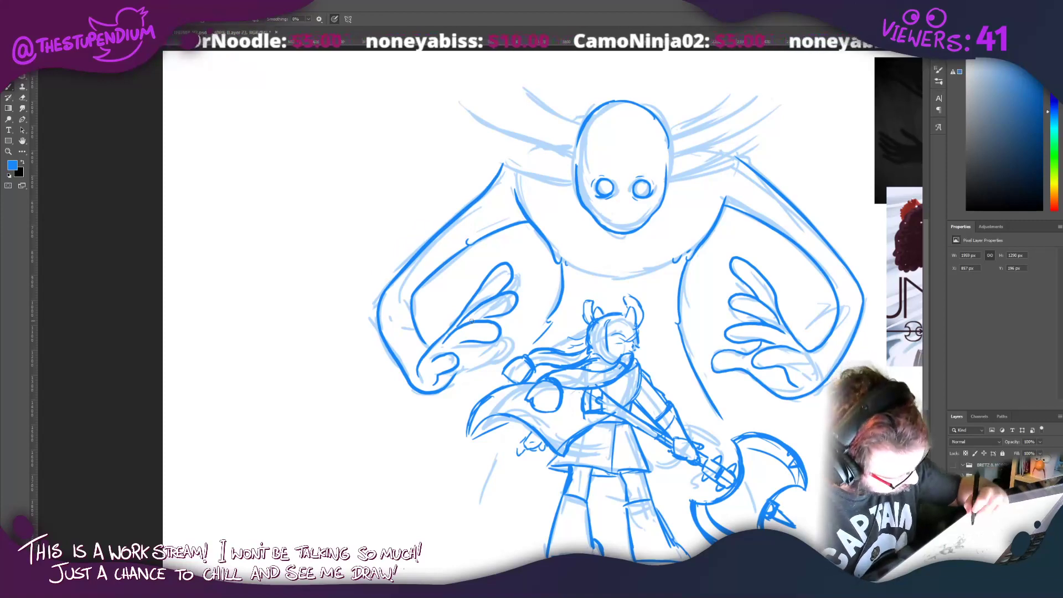
mouse_move(448, 357)
mouse_down()
mouse_move(435, 379)
mouse_move(460, 357)
mouse_up()
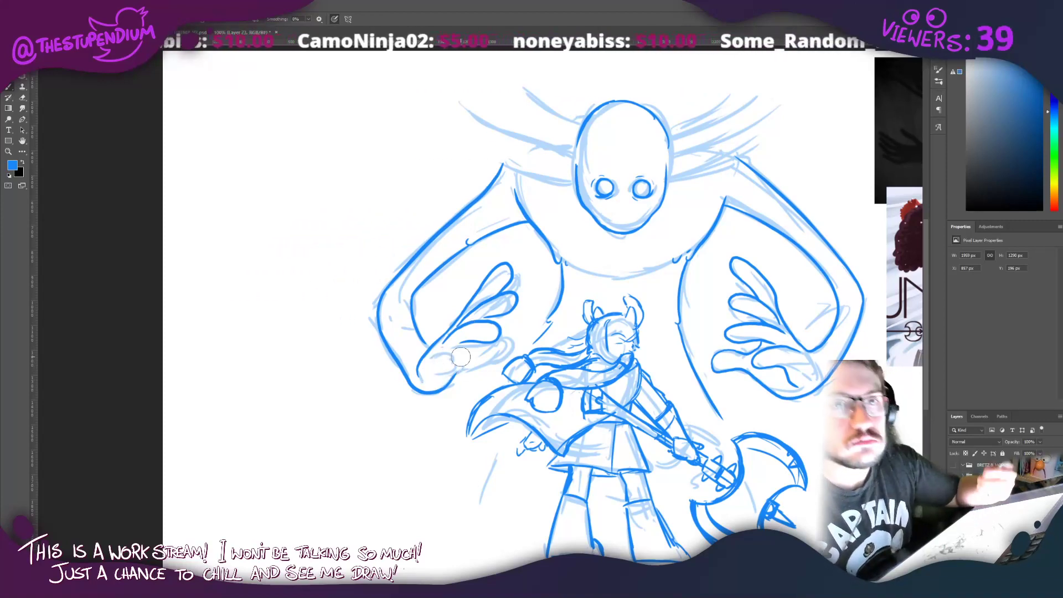
key(b)
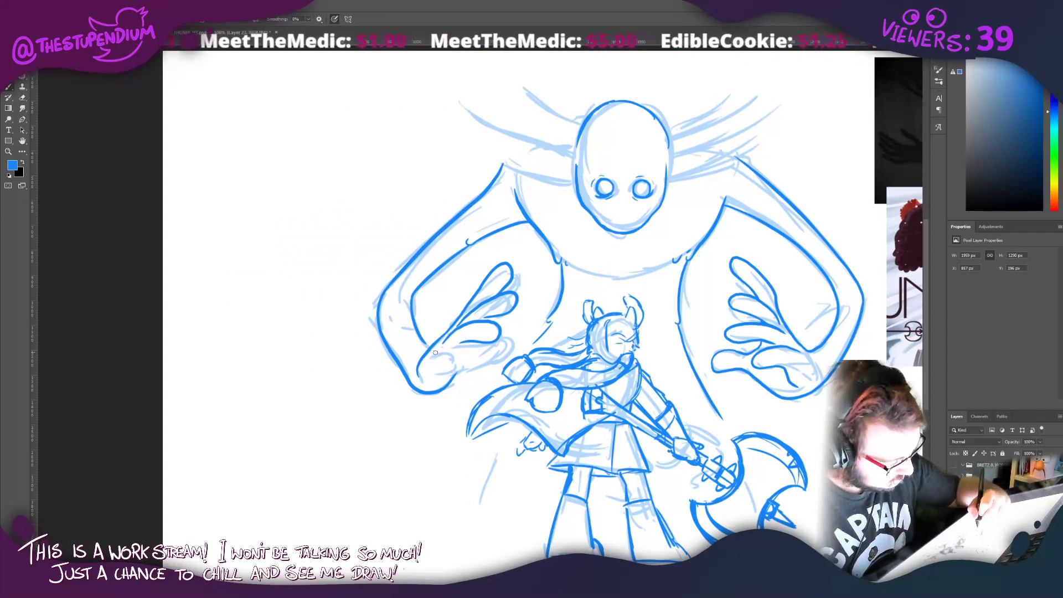
mouse_move(430, 356)
mouse_down()
mouse_move(468, 352)
mouse_move(437, 378)
mouse_move(506, 359)
mouse_move(512, 343)
mouse_move(490, 342)
mouse_up()
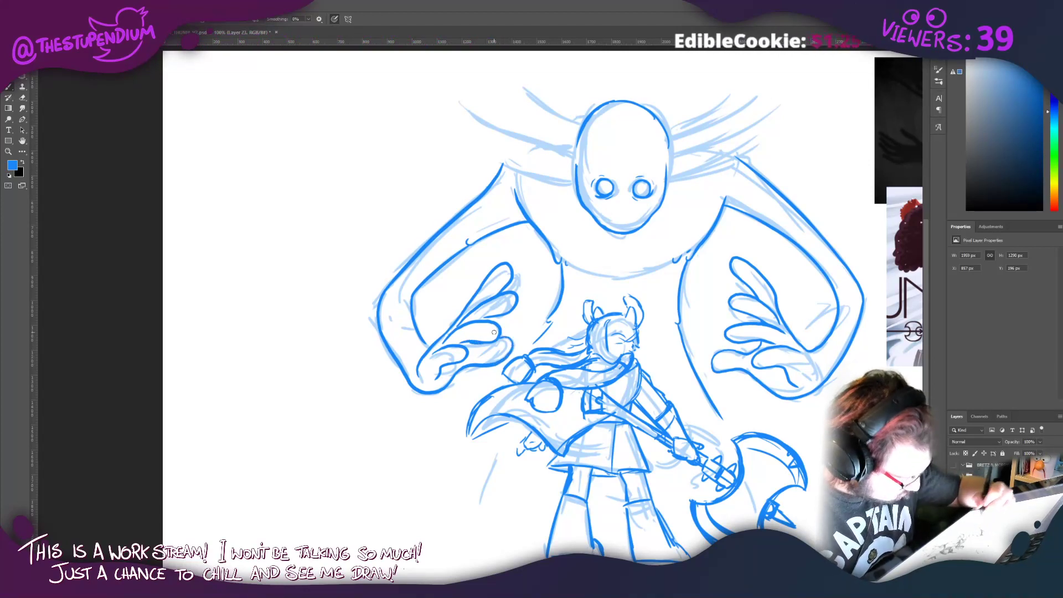
Step: Trace the jagged edge of the monster's body below the warrior's cape and touch up the fur line along its chest
mouse_move(370, 282)
mouse_down()
mouse_move(275, 231)
mouse_move(324, 231)
mouse_move(334, 277)
mouse_move(334, 253)
mouse_move(379, 244)
mouse_up()
drag(503, 401, 472, 466)
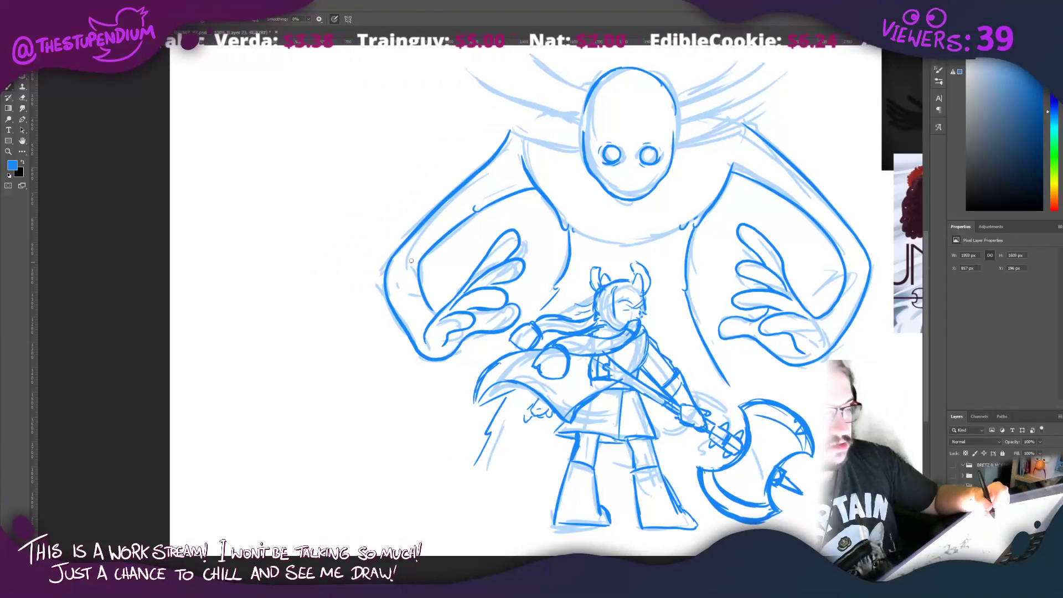
drag(411, 260, 328, 269)
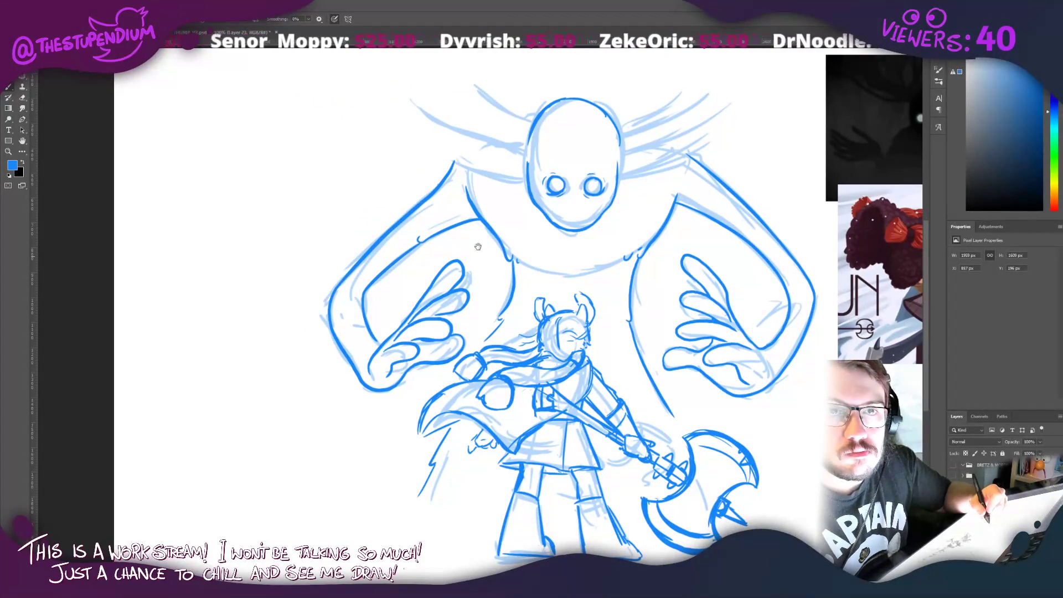
drag(466, 245, 455, 372)
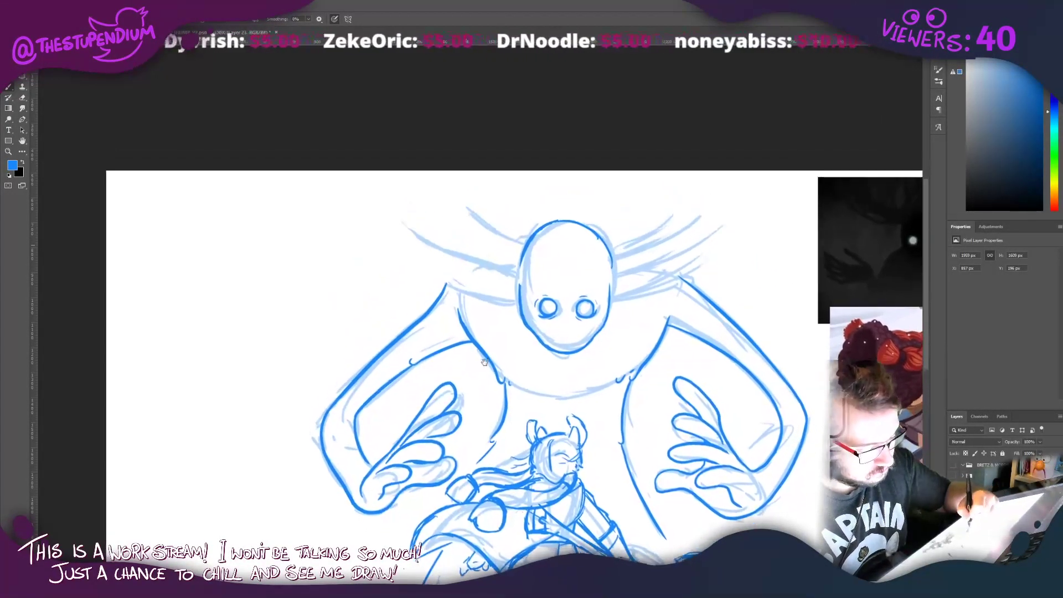
drag(527, 398, 535, 404)
key(ctrl+z)
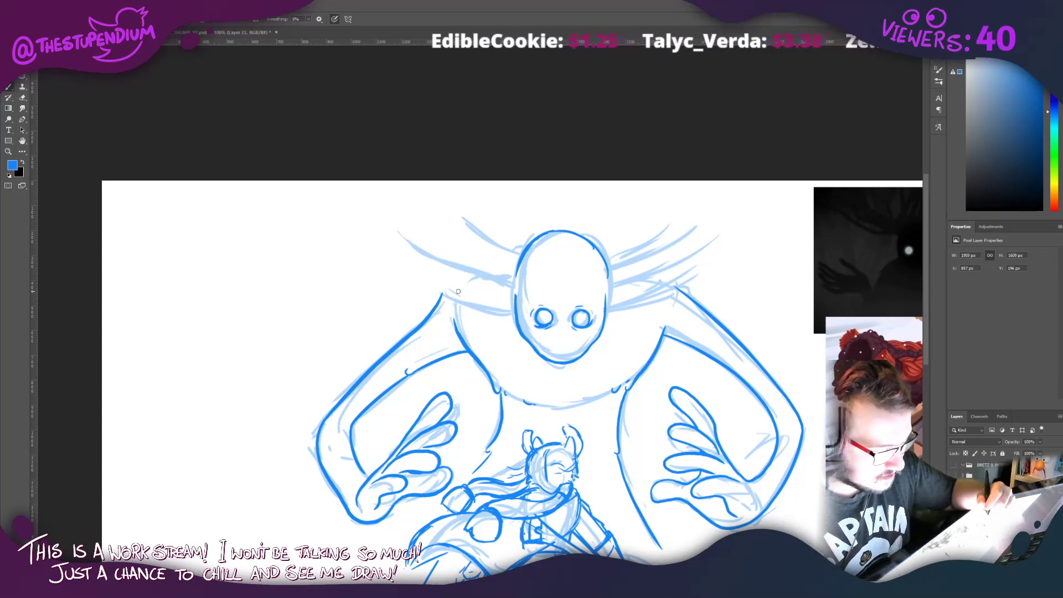
mouse_move(508, 412)
mouse_down()
mouse_move(427, 218)
mouse_move(428, 180)
mouse_move(490, 303)
mouse_up()
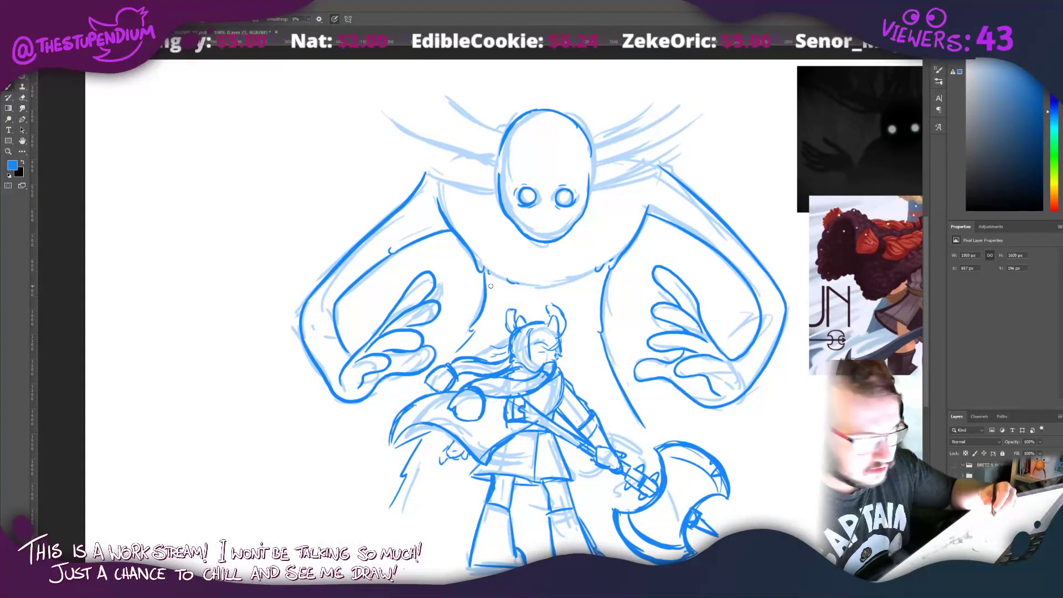
drag(490, 286, 450, 358)
drag(412, 197, 451, 166)
drag(442, 279, 448, 303)
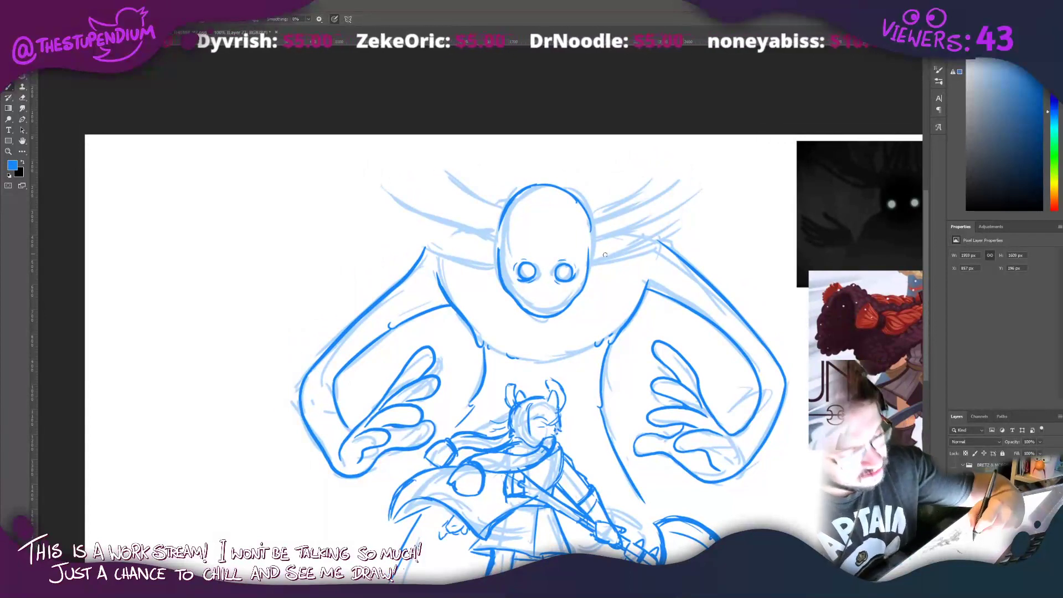
Step: Trace the monster's lower antler on the axe side with several branching, pointed tines, undoing a misplaced stroke
mouse_move(587, 269)
mouse_down()
mouse_move(641, 250)
mouse_move(607, 243)
mouse_move(641, 220)
mouse_move(631, 236)
mouse_move(644, 247)
mouse_move(687, 228)
mouse_move(606, 250)
mouse_move(534, 299)
mouse_move(579, 262)
mouse_up()
key(ctrl+z)
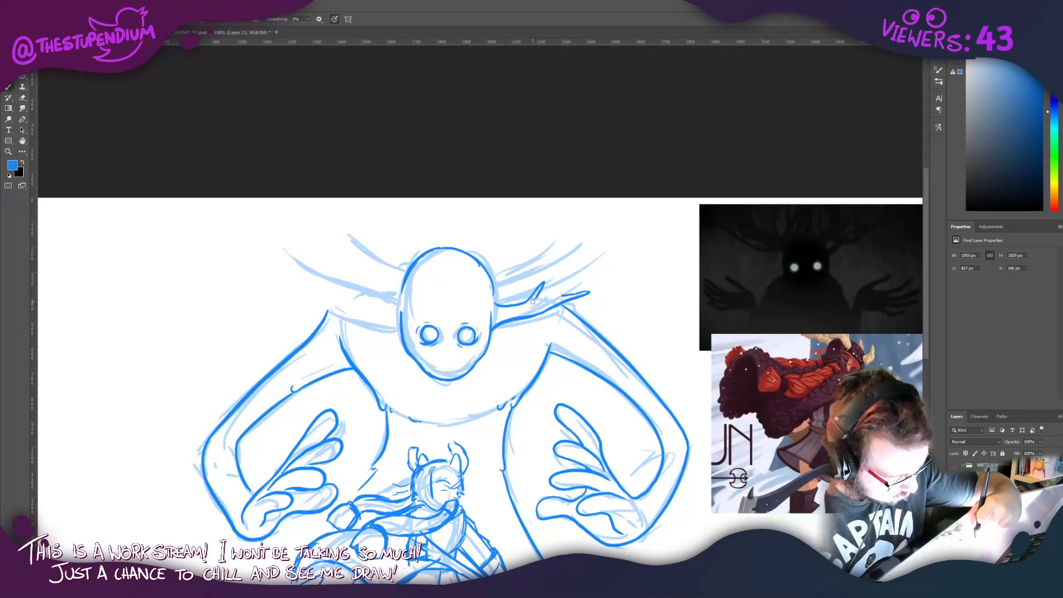
mouse_move(531, 304)
mouse_down()
mouse_move(553, 290)
mouse_move(585, 242)
mouse_up()
drag(553, 300, 590, 239)
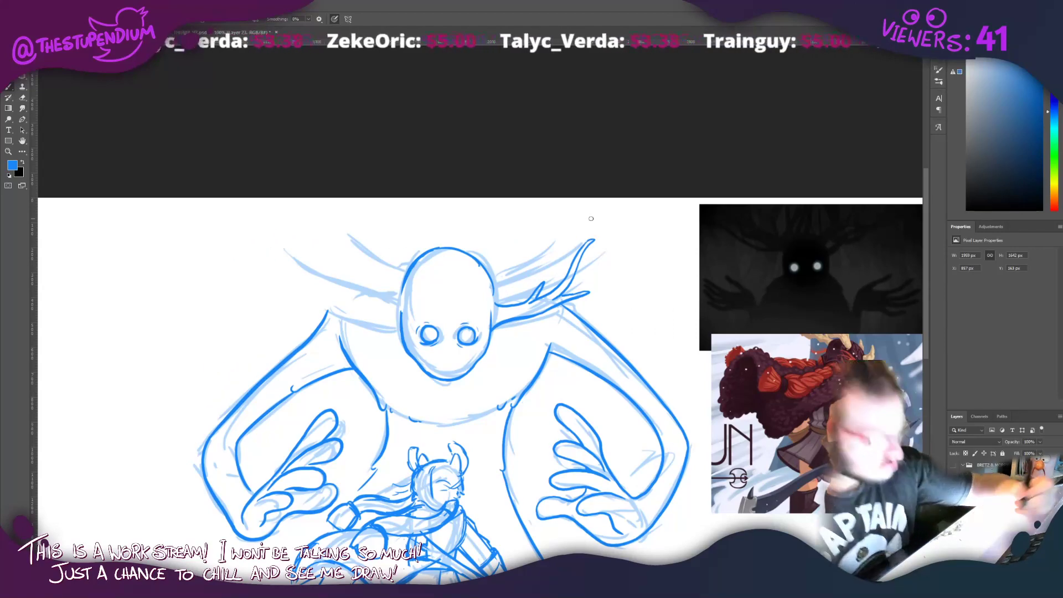
drag(425, 276, 487, 248)
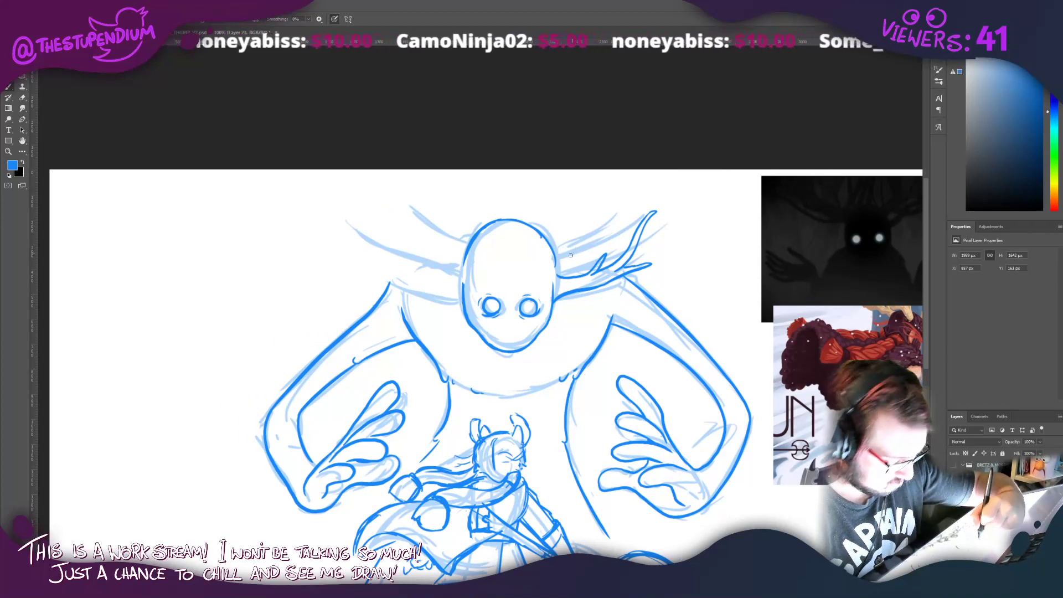
drag(562, 277, 595, 262)
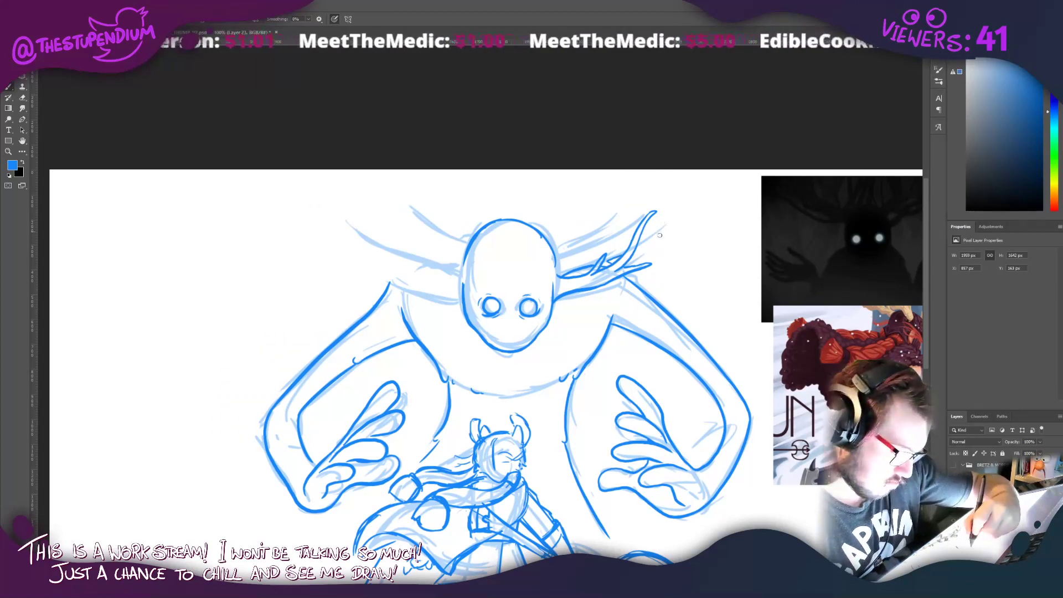
mouse_move(635, 251)
mouse_down()
mouse_move(675, 213)
mouse_move(665, 222)
mouse_up()
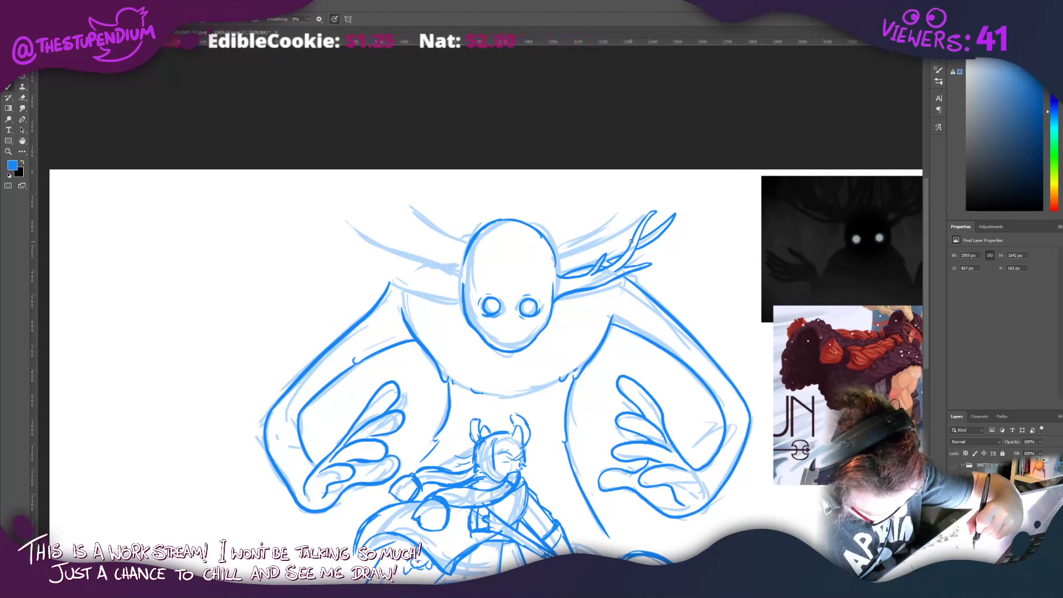
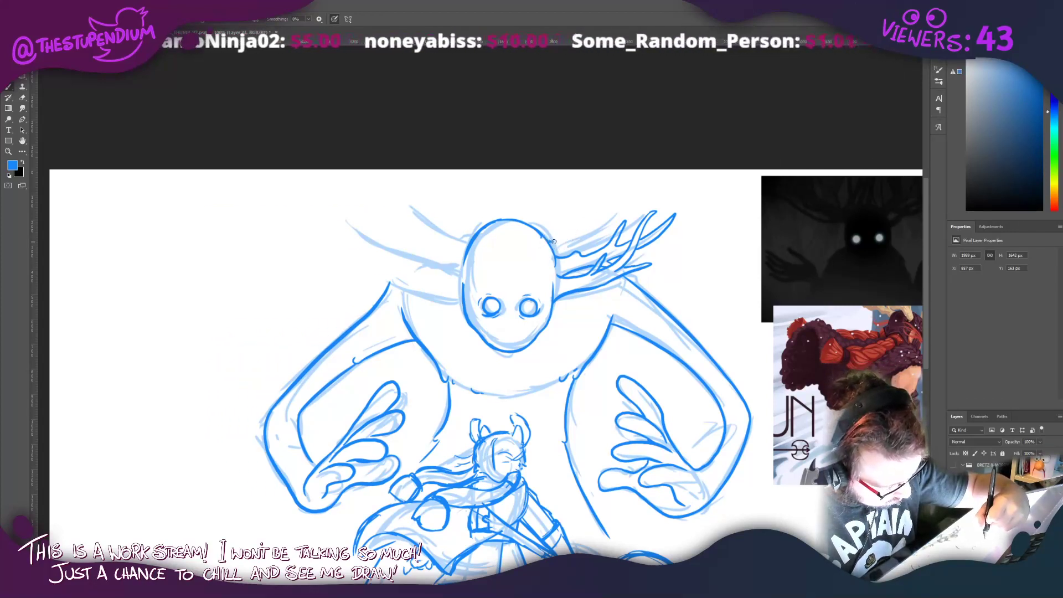
Step: Trace the upper antler on the axe side of the monster's head, adding short inner tines and a pointed tip
mouse_move(553, 242)
mouse_down()
mouse_move(586, 214)
mouse_move(577, 233)
mouse_move(617, 211)
mouse_up()
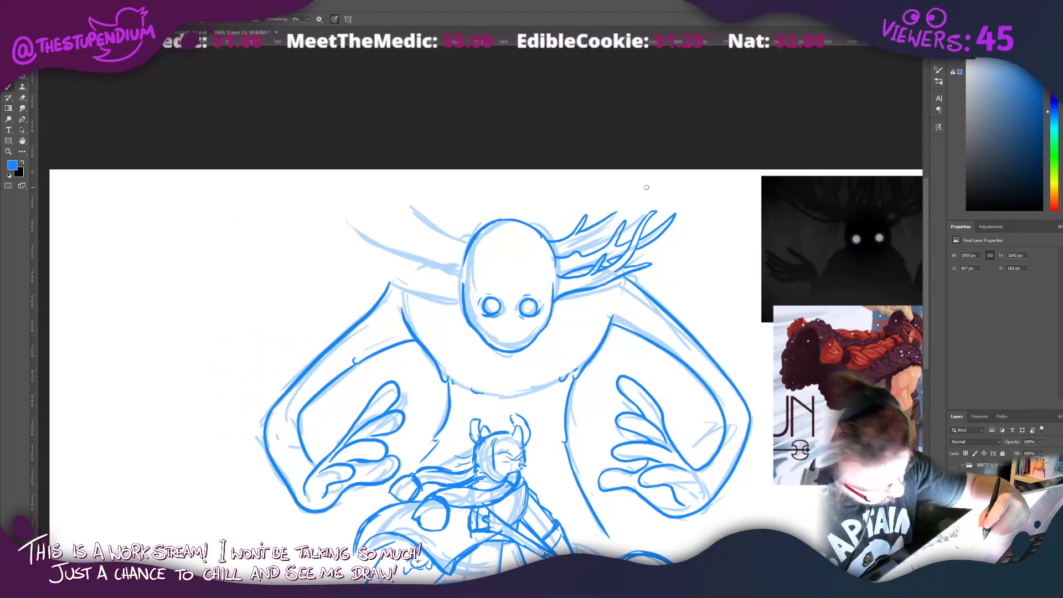
drag(581, 247, 616, 226)
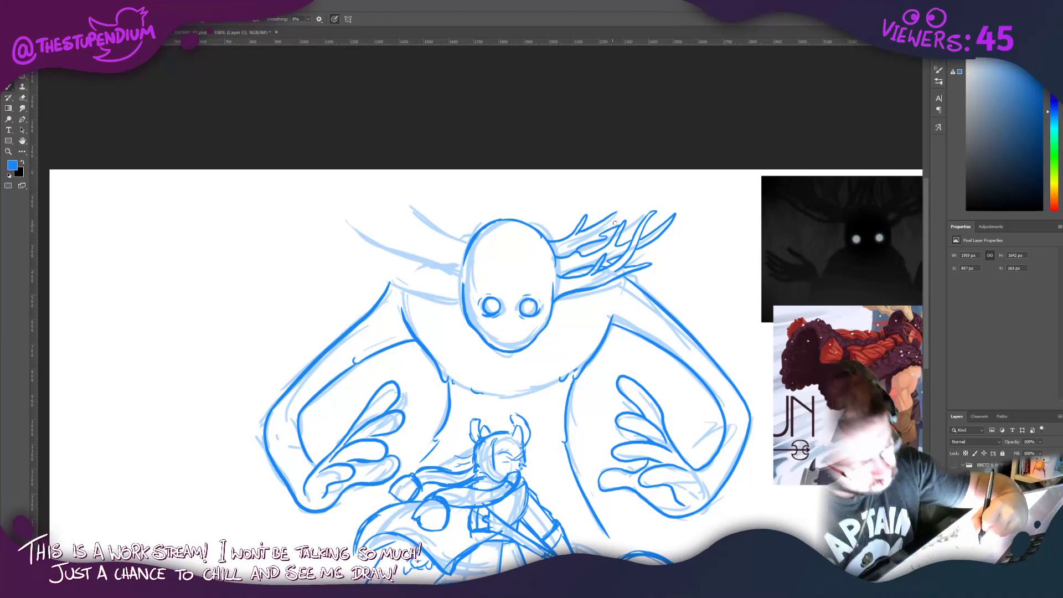
drag(611, 221, 630, 206)
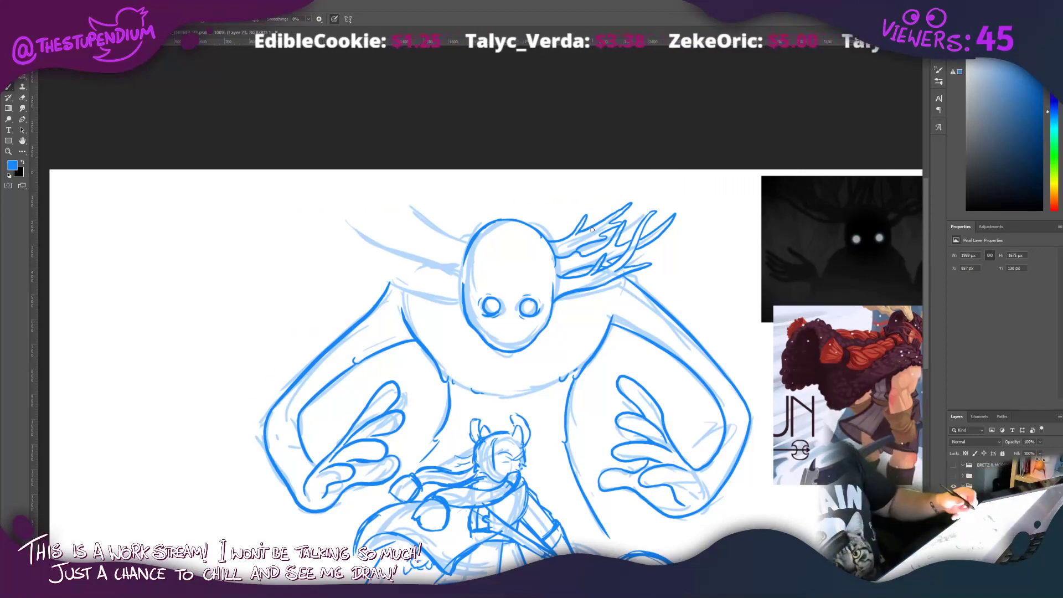
Step: Trace the base of the monster's lower cape-side antler where it leaves the head
mouse_move(405, 273)
mouse_down()
mouse_move(350, 219)
mouse_move(342, 175)
mouse_move(399, 135)
mouse_up()
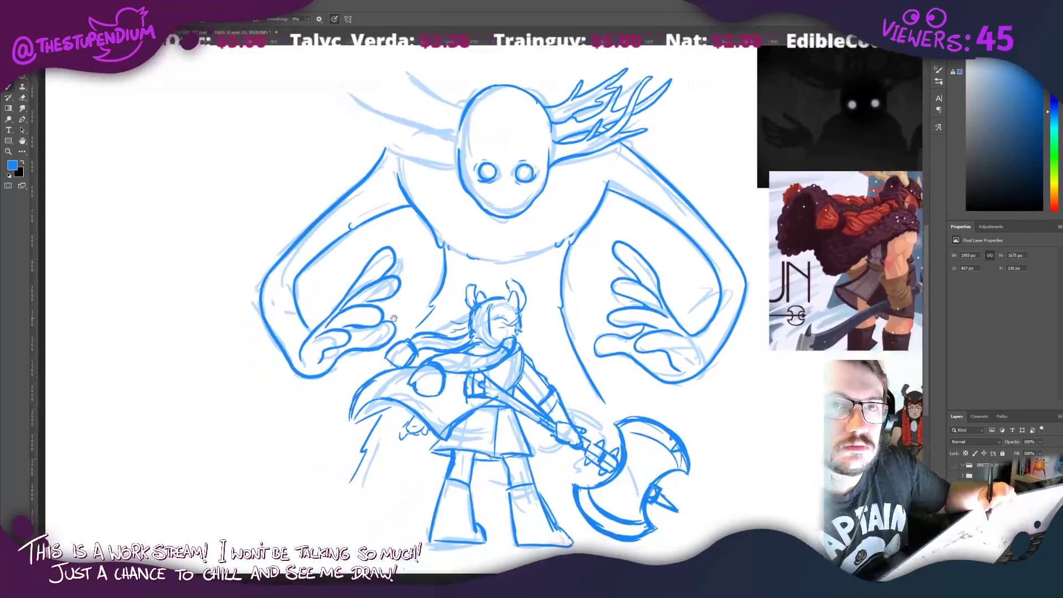
drag(376, 341, 382, 258)
drag(374, 67, 411, 272)
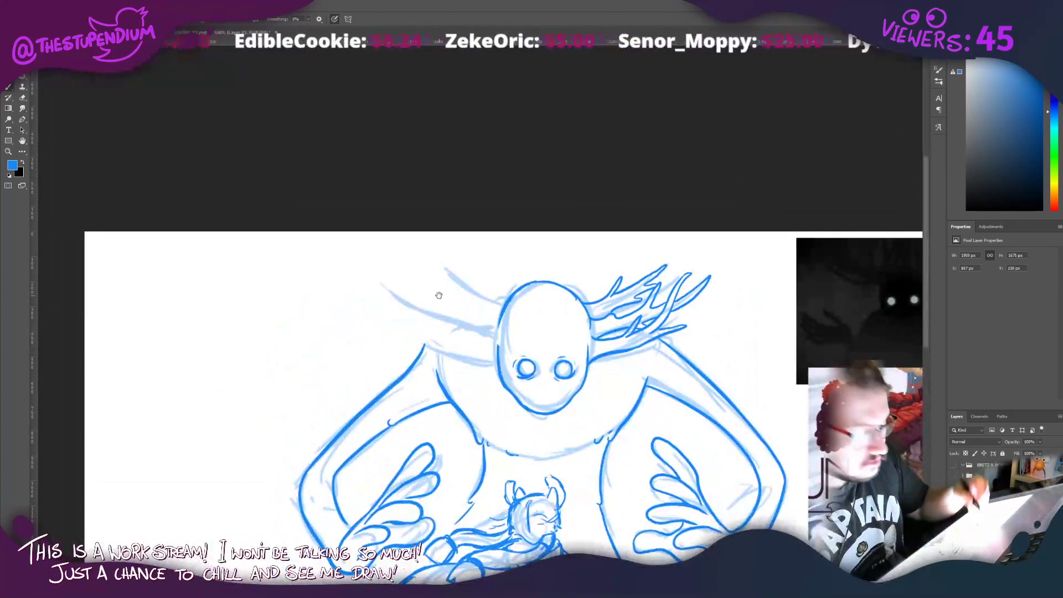
mouse_move(499, 374)
mouse_down()
mouse_move(443, 357)
mouse_move(488, 346)
mouse_move(460, 338)
mouse_up()
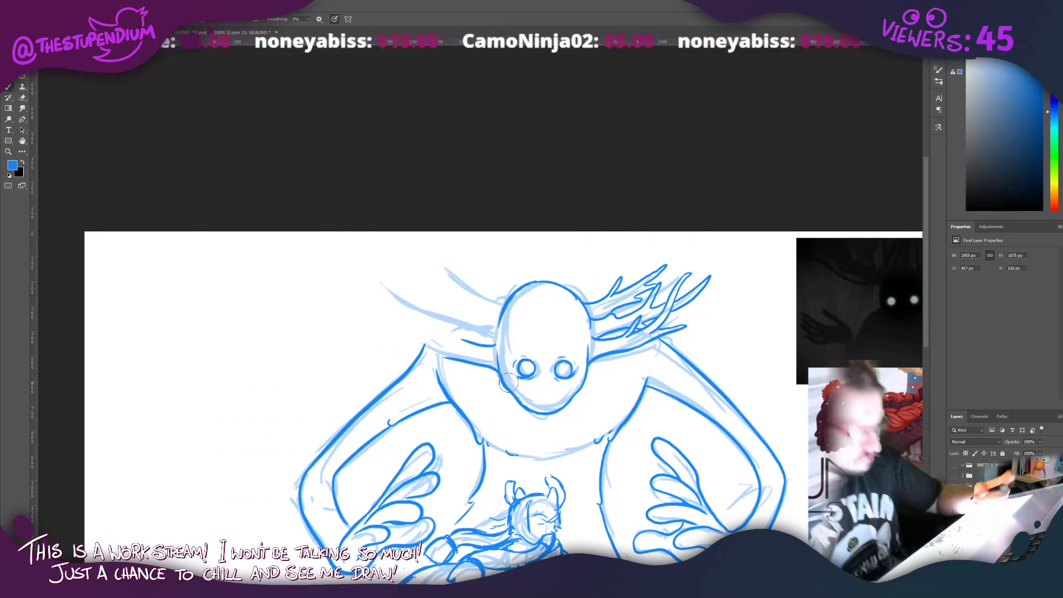
key(h)
drag(358, 368, 366, 334)
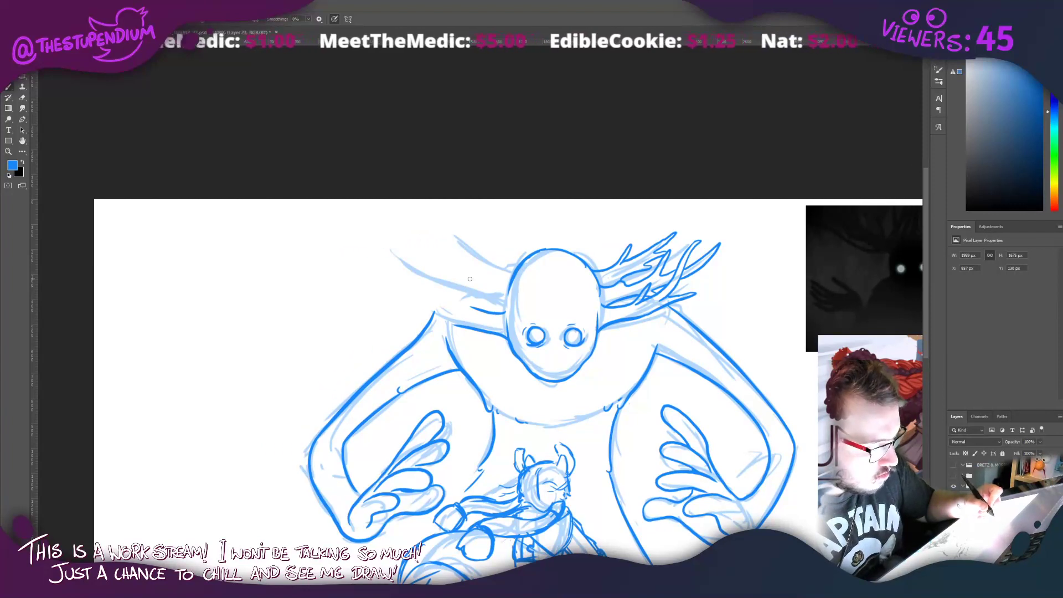
mouse_move(426, 309)
mouse_down()
mouse_move(457, 323)
mouse_move(440, 318)
mouse_up()
key(ctrl+z)
key(ctrl+z)
key(ctrl+z)
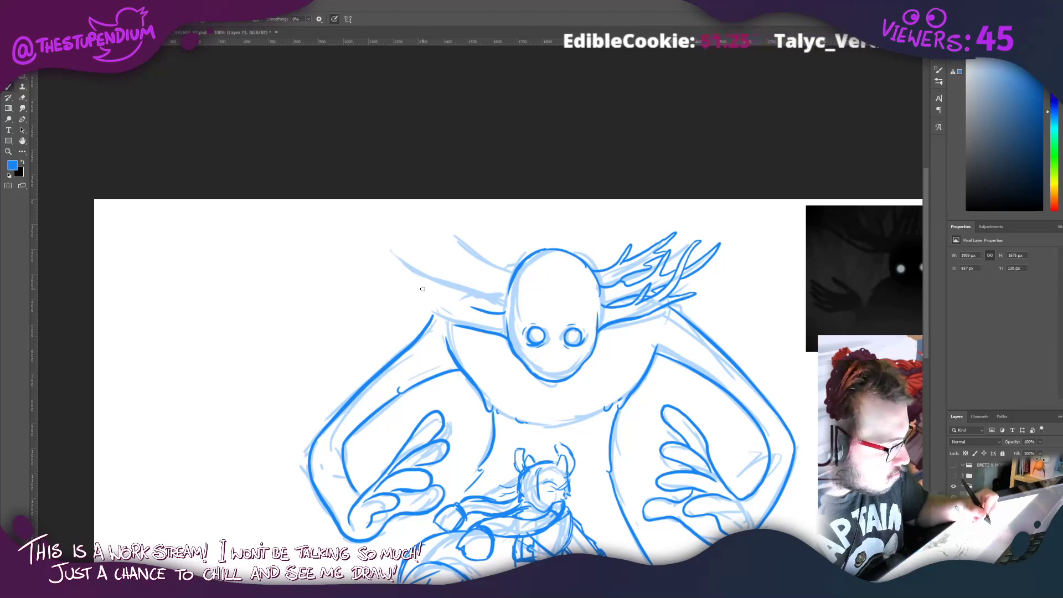
Step: Trace the outer tip of the lower cape-side antler and a long curved tine rising from its middle
drag(389, 268, 423, 298)
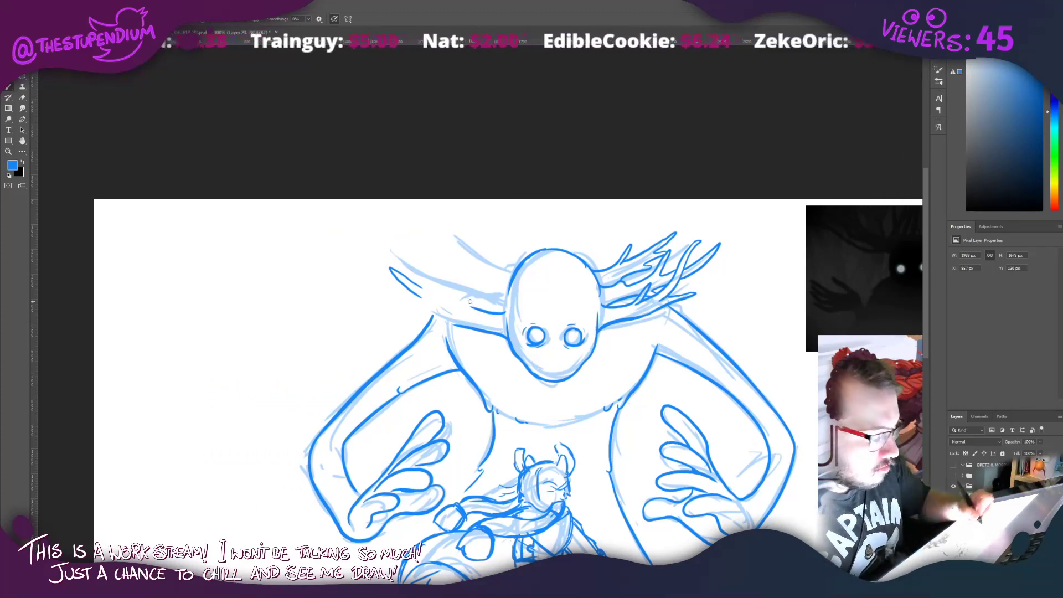
mouse_move(475, 308)
mouse_down()
mouse_move(452, 290)
mouse_move(468, 315)
mouse_up()
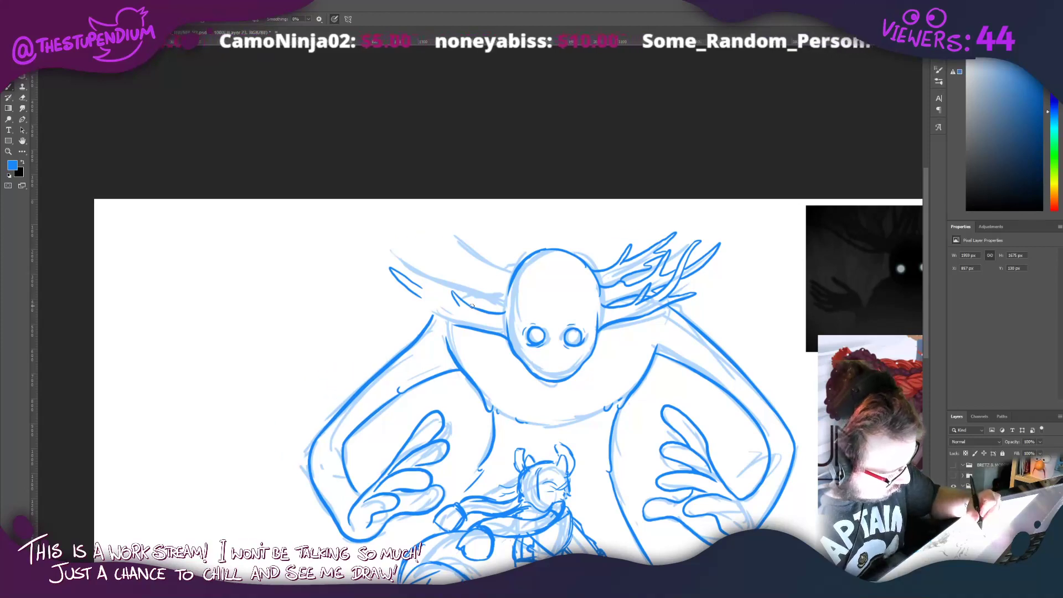
mouse_move(460, 297)
mouse_down()
mouse_move(430, 259)
mouse_move(463, 314)
mouse_up()
key(e)
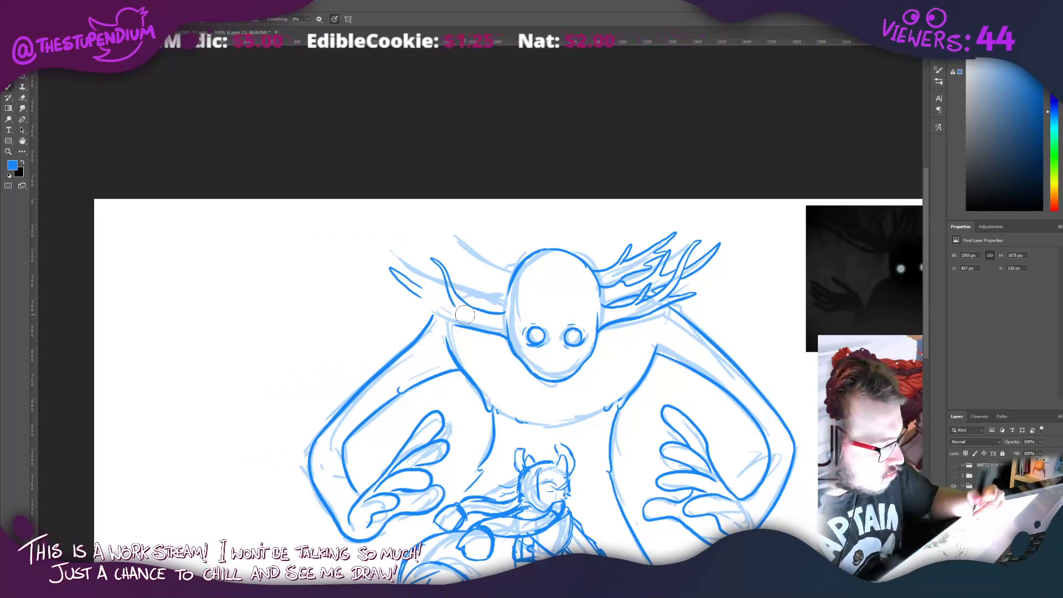
key(b)
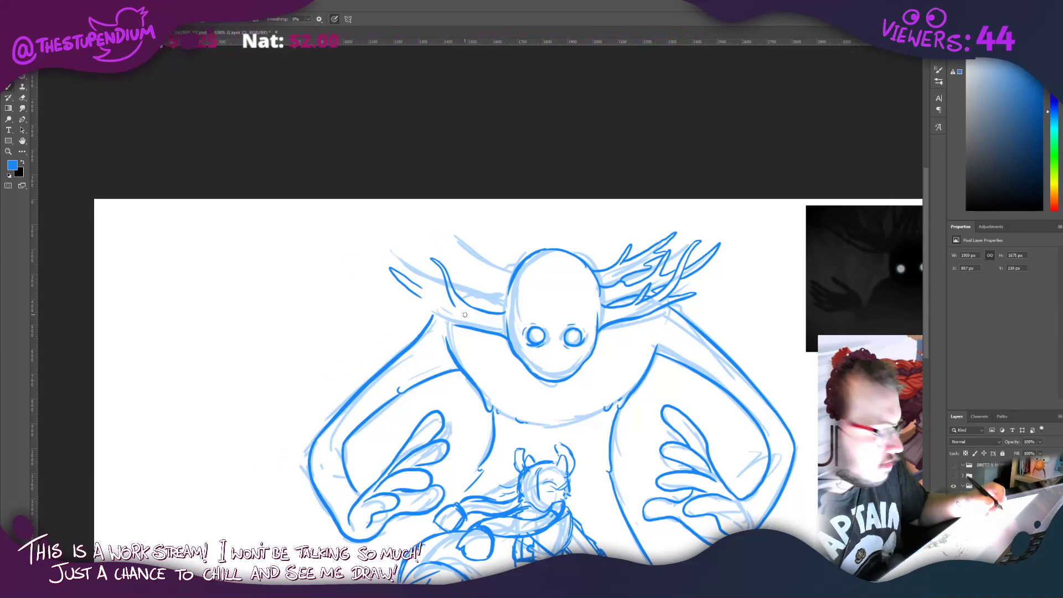
Step: Join the tines of the lower cape-side antler and add small hooked prongs along its underside and at its tip
mouse_move(420, 286)
mouse_down()
mouse_move(446, 302)
mouse_move(435, 297)
mouse_up()
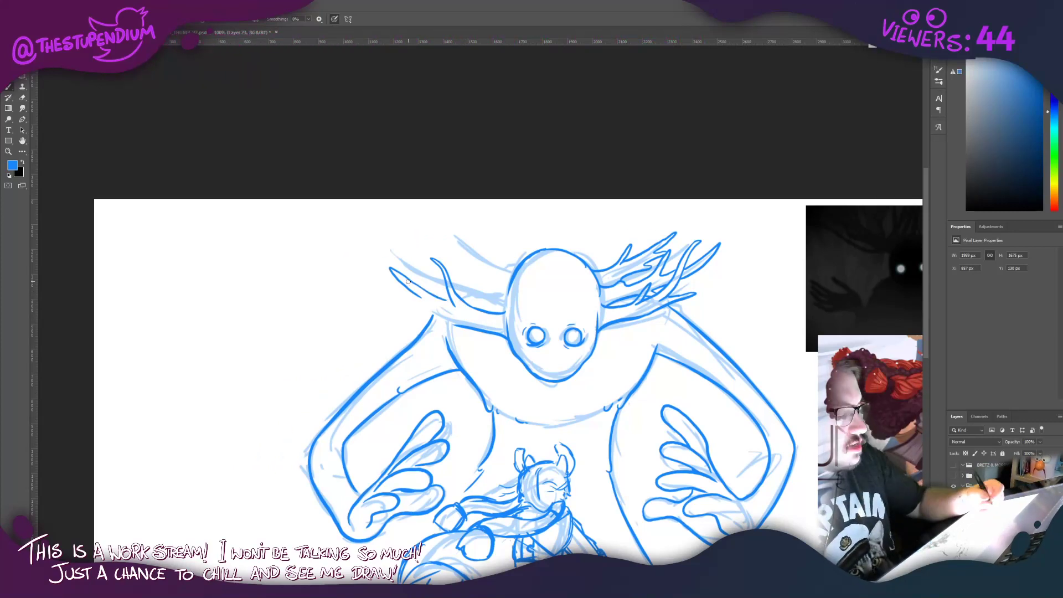
mouse_move(450, 320)
mouse_down()
mouse_move(433, 330)
mouse_move(458, 326)
mouse_up()
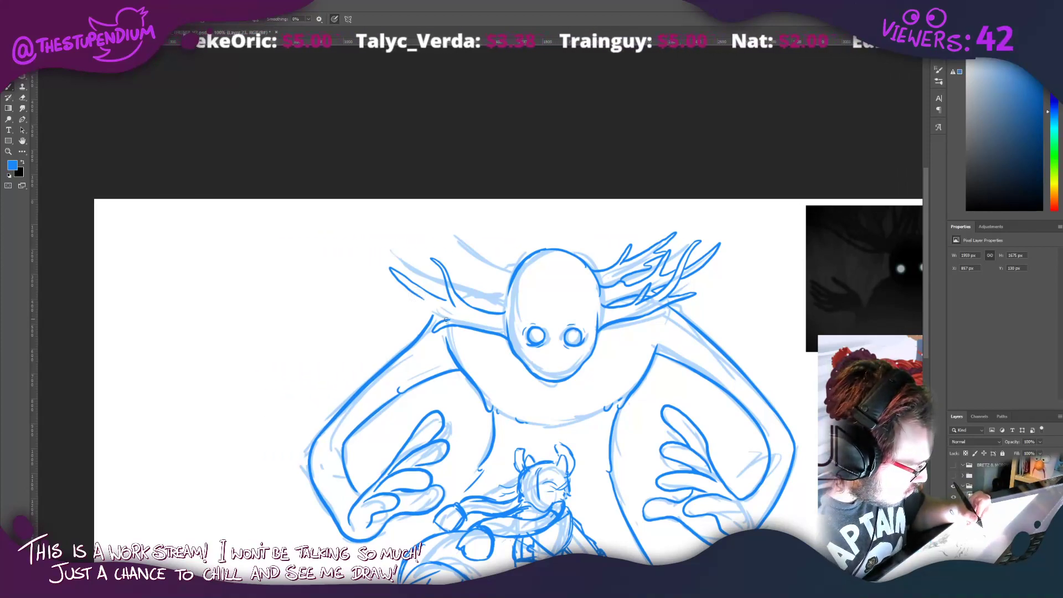
drag(445, 319, 413, 300)
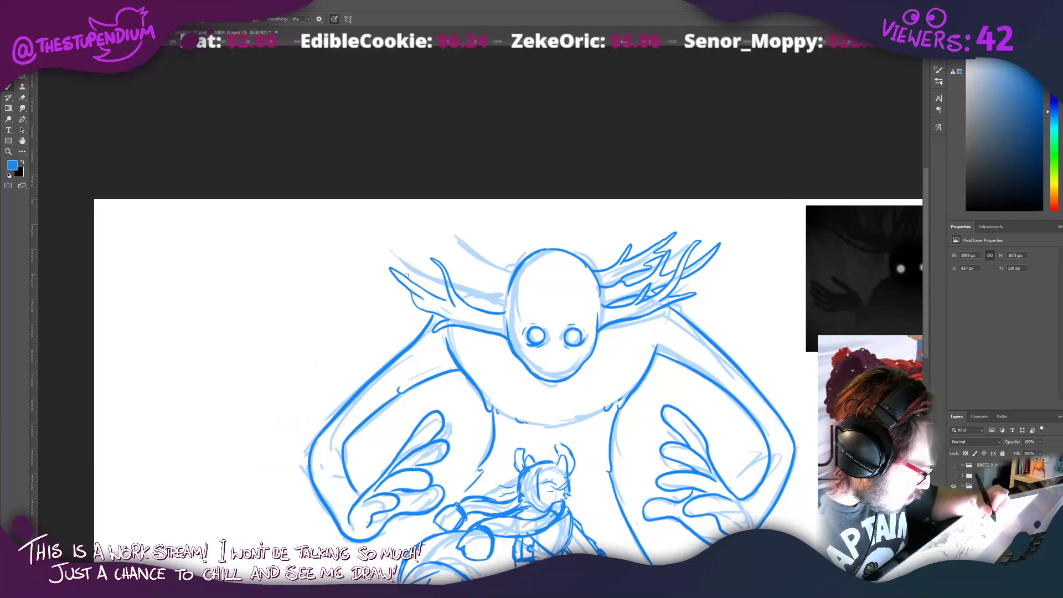
drag(398, 269, 433, 308)
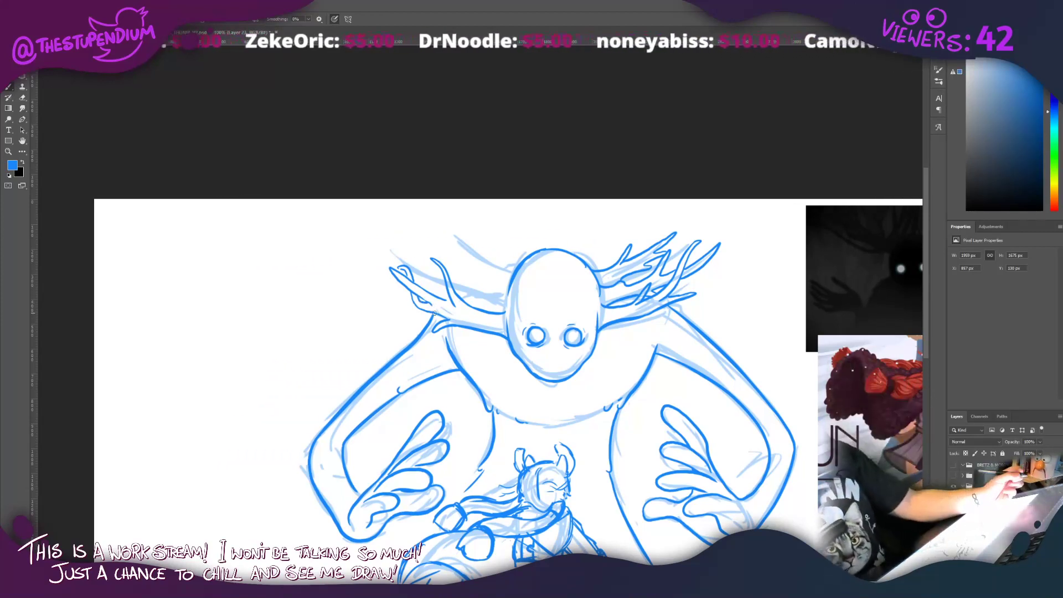
Step: Trace the middle cape-side antler from the monster's head out to its forked, pointed outer tips
mouse_move(504, 311)
mouse_down()
mouse_move(453, 288)
mouse_move(501, 282)
mouse_move(461, 267)
mouse_up()
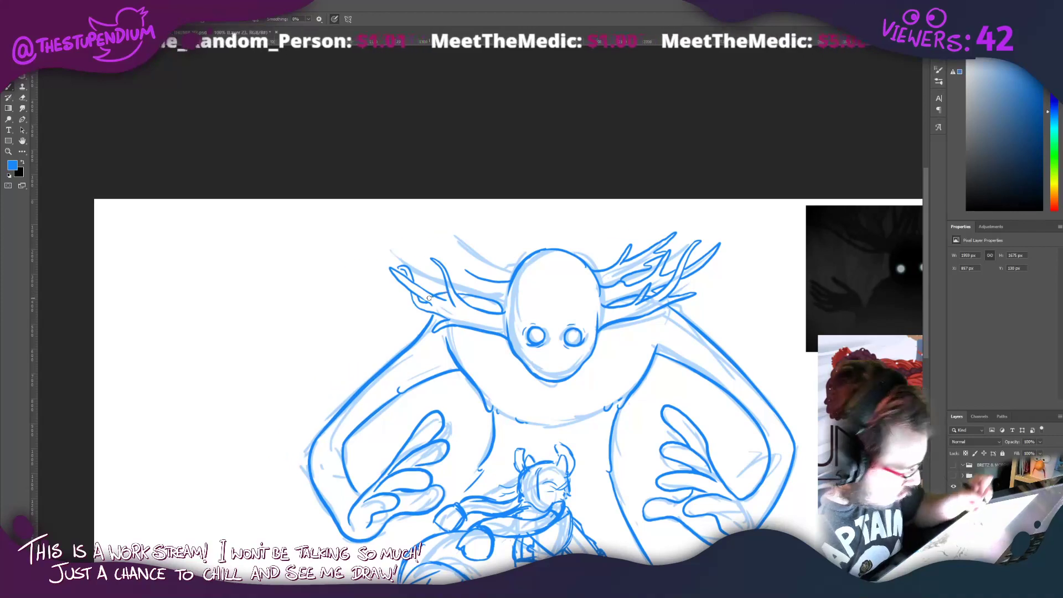
drag(430, 303, 438, 288)
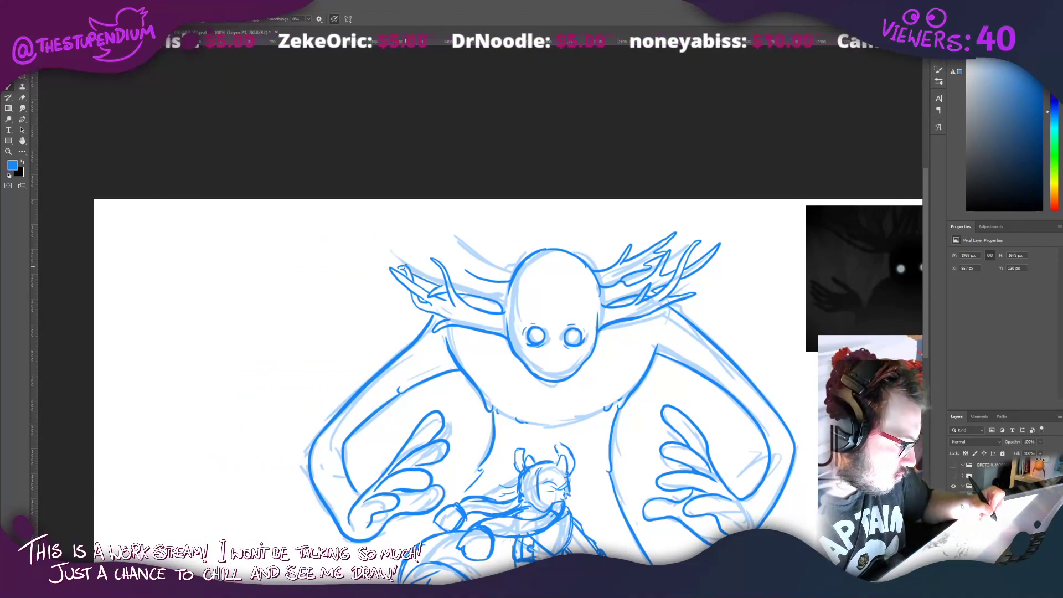
mouse_move(375, 253)
mouse_down()
mouse_move(440, 273)
mouse_move(451, 260)
mouse_move(421, 244)
mouse_move(435, 265)
mouse_up()
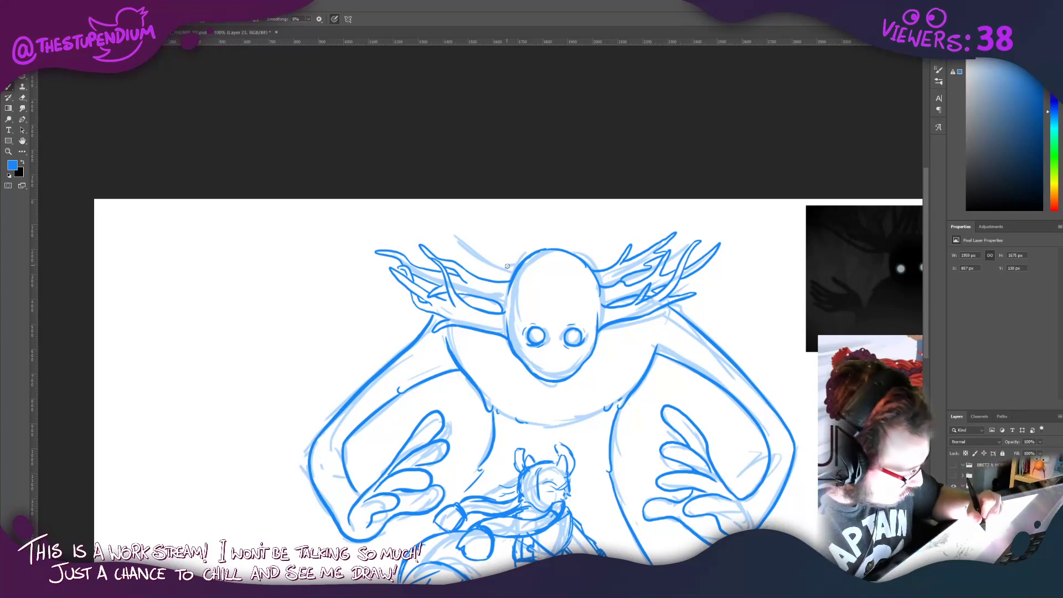
Step: Trace the upper cape-side antler with a short inner tine beside the head and wavy, curling outer prongs
mouse_move(512, 270)
mouse_down()
mouse_move(483, 249)
mouse_move(444, 240)
mouse_up()
mouse_move(495, 266)
mouse_down()
mouse_move(487, 243)
mouse_move(492, 258)
mouse_up()
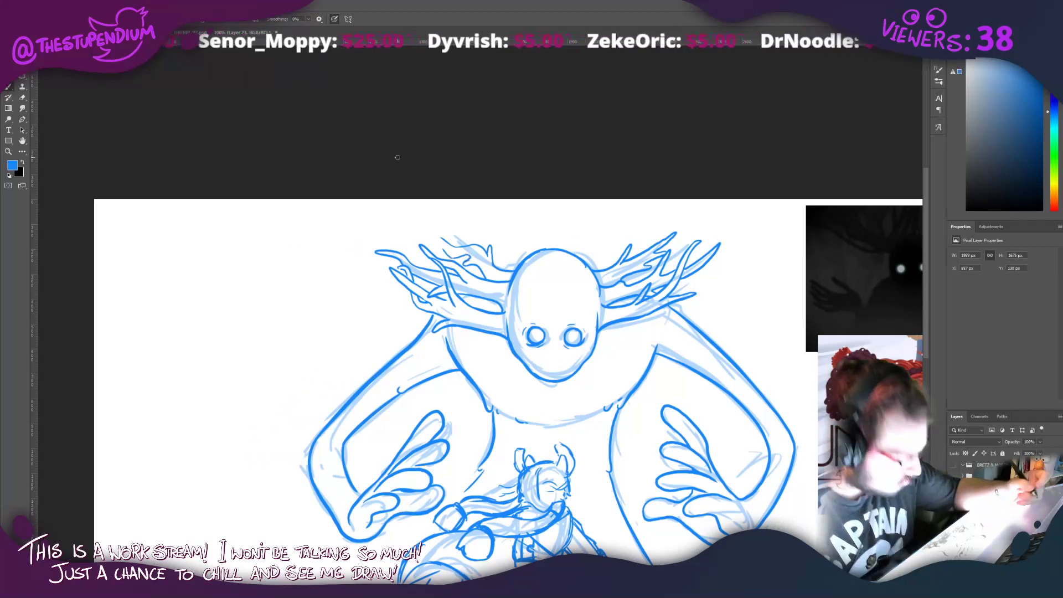
mouse_move(442, 242)
mouse_down()
mouse_move(427, 245)
mouse_move(445, 248)
mouse_up()
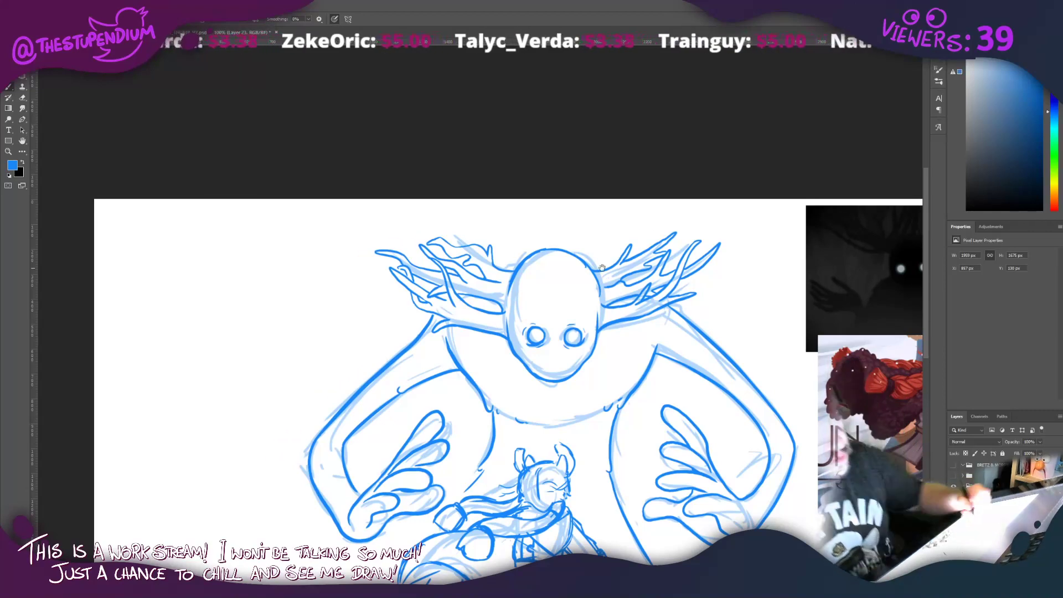
Step: Hide the faint rough sketch layer under the traced lines and tidy the outline at the crown of the monster's head
mouse_move(296, 464)
mouse_down()
mouse_move(266, 353)
mouse_move(238, 308)
mouse_up()
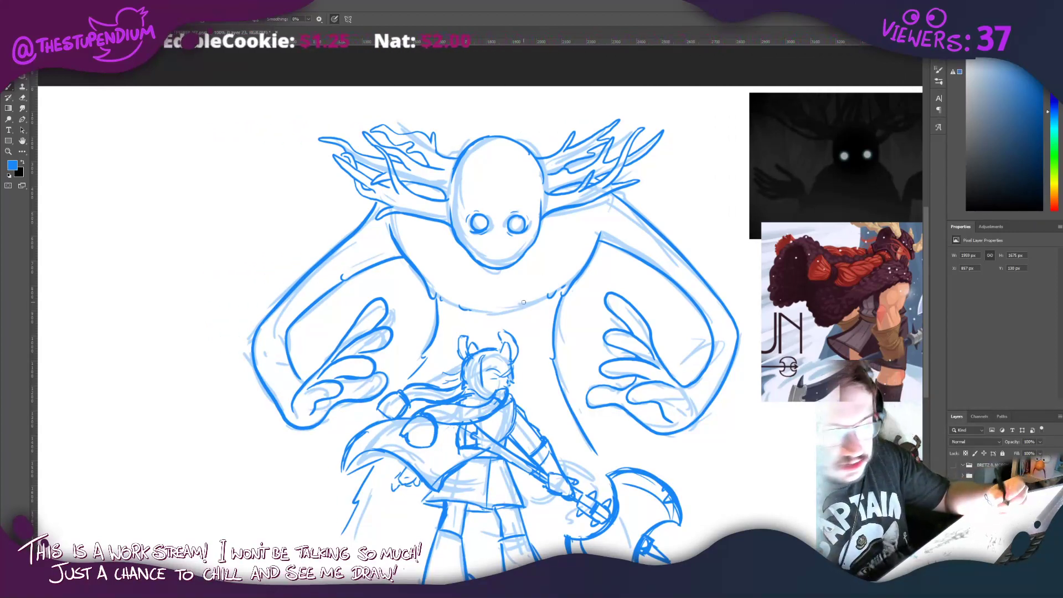
drag(609, 191, 612, 204)
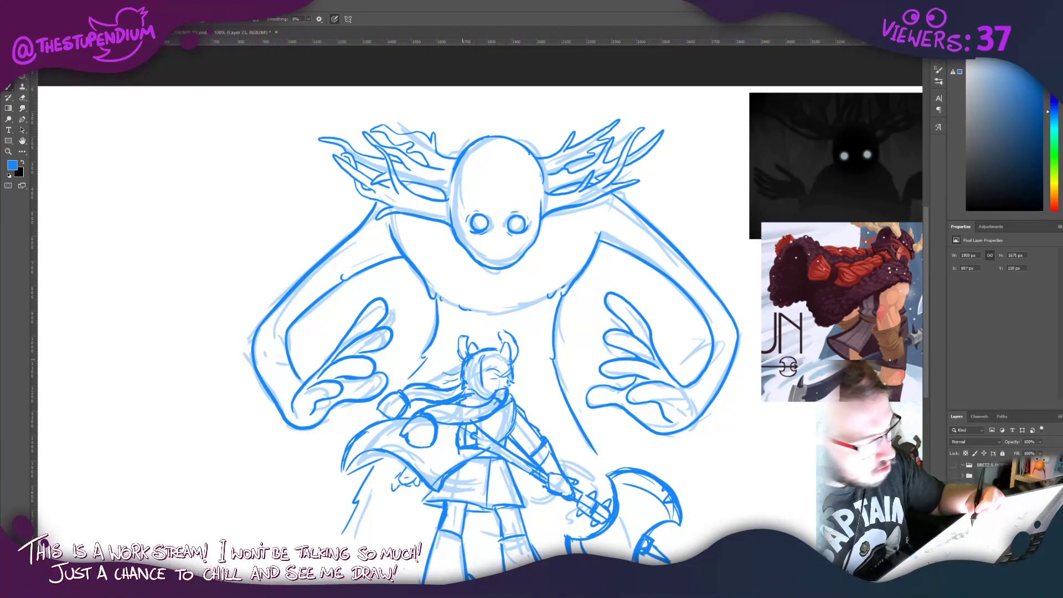
drag(441, 345, 466, 212)
drag(443, 155, 442, 223)
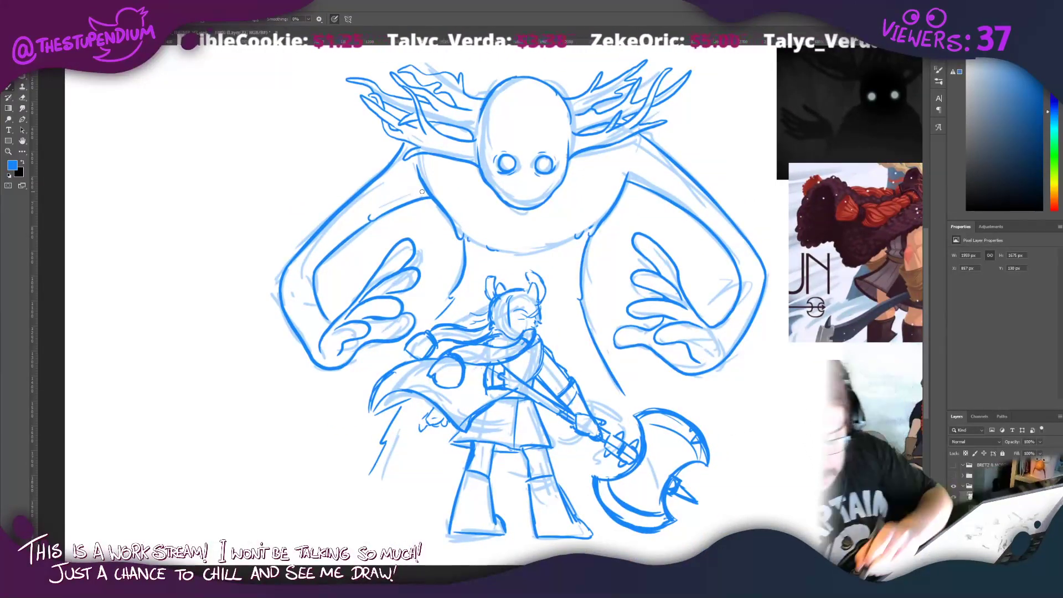
click(953, 507)
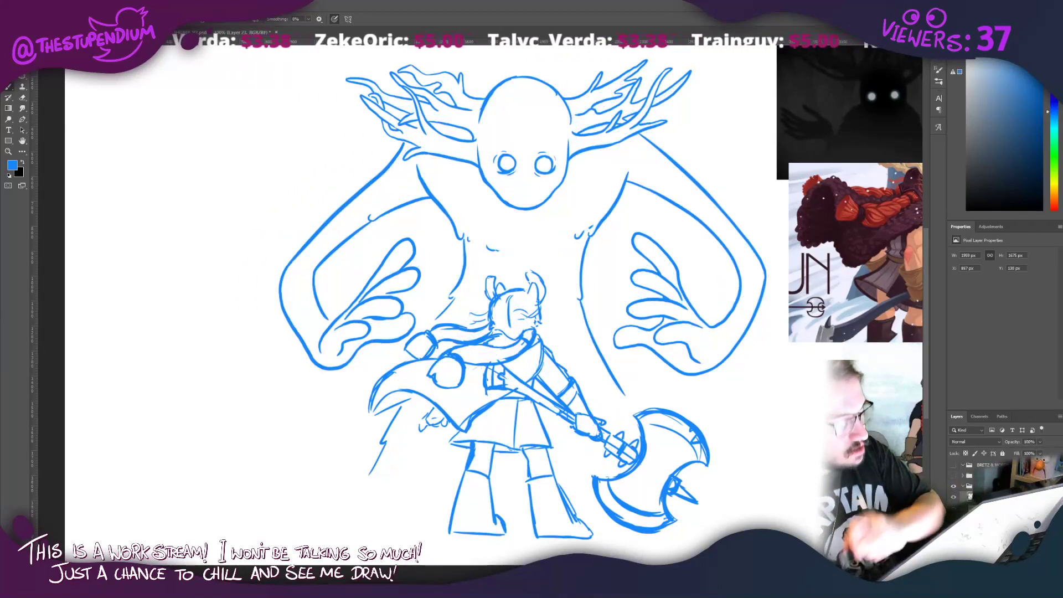
drag(361, 356, 387, 403)
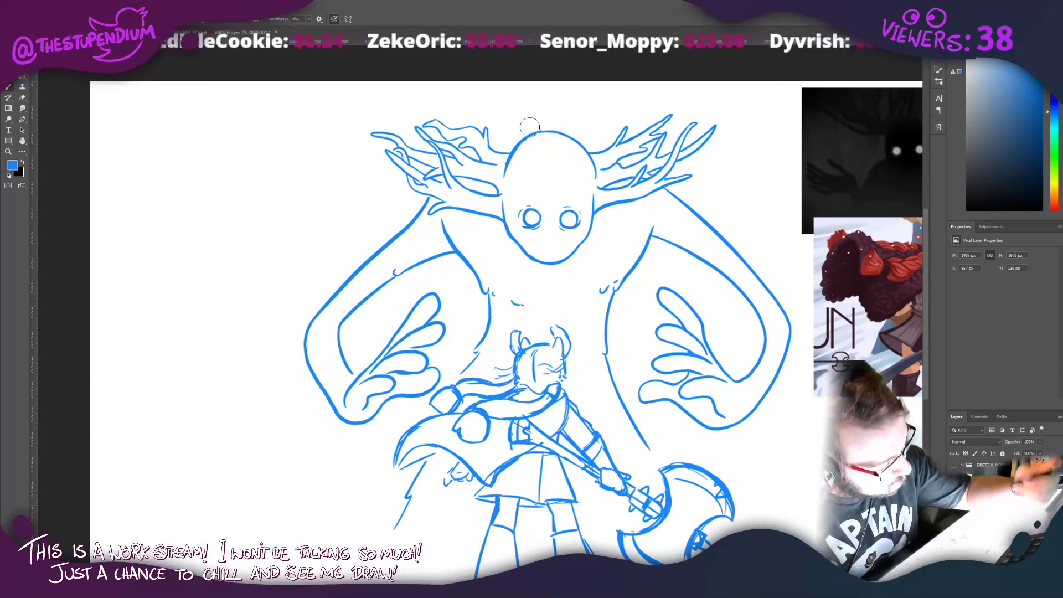
drag(529, 134, 545, 133)
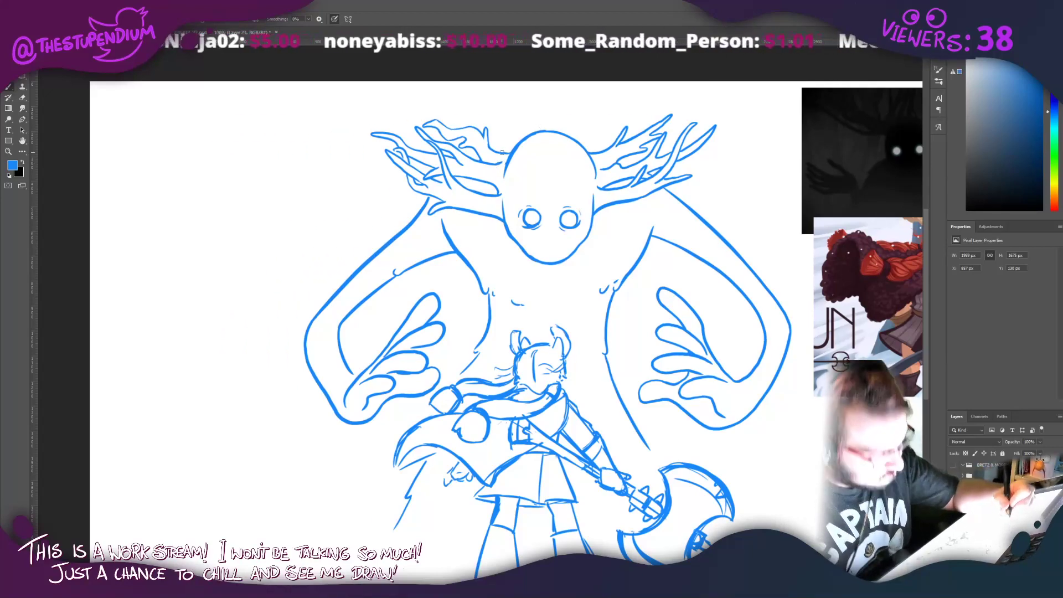
Step: Lower the opacity of the warrior's sketch layer to turn it into a faint tracing guide
scroll(502, 152, down, 3)
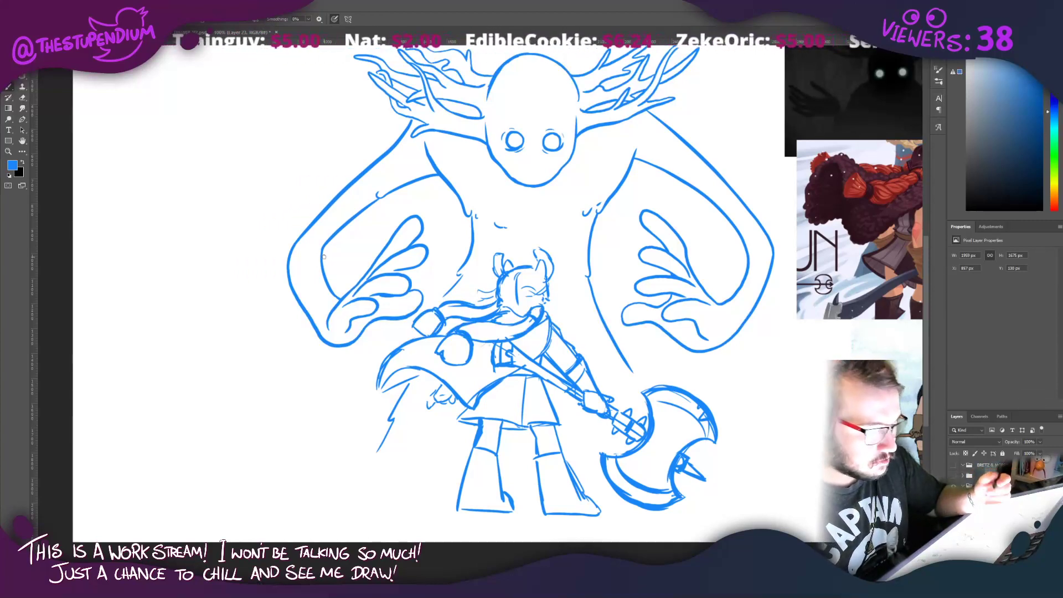
right_click(468, 212)
click(469, 155)
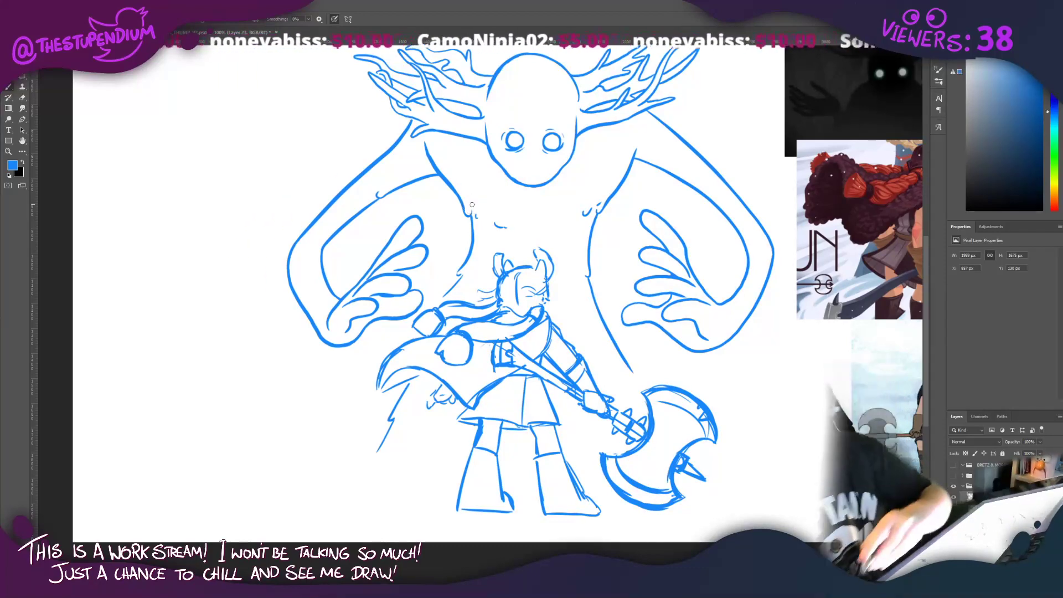
click(953, 497)
click(953, 497)
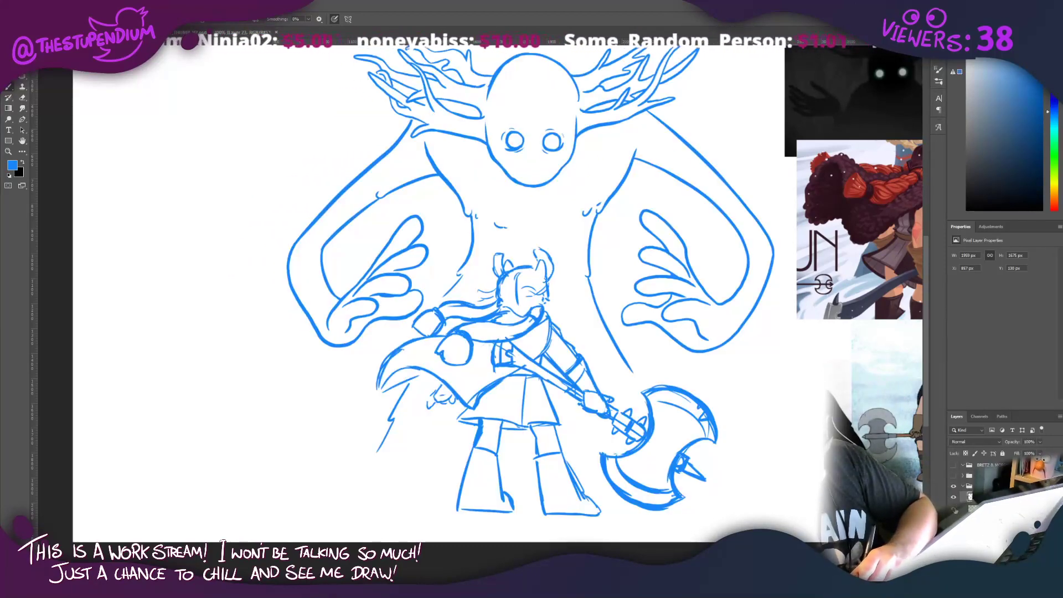
click(974, 496)
click(1040, 441)
drag(1042, 453, 1015, 451)
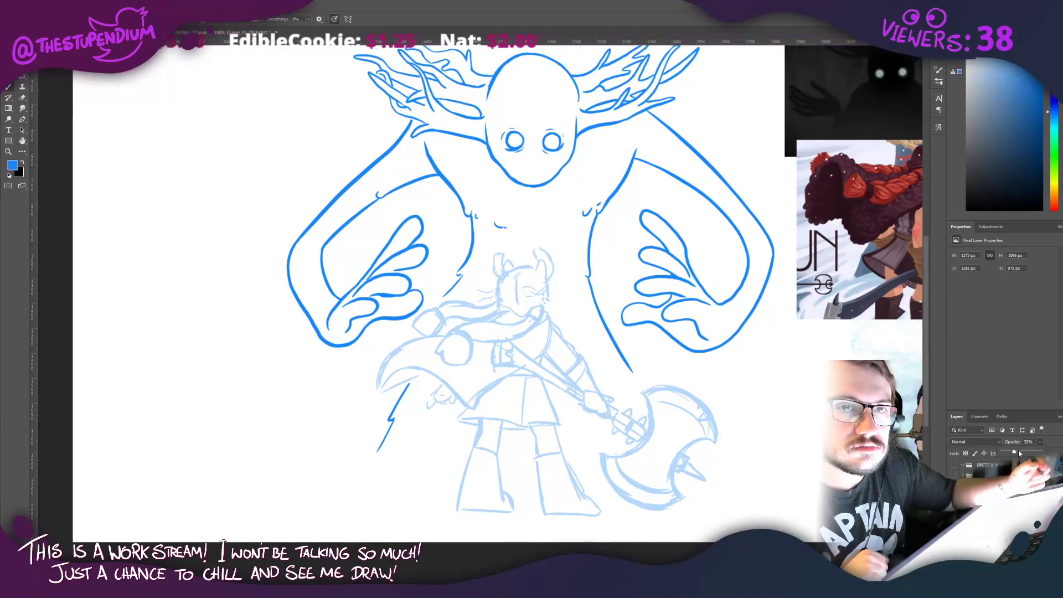
Step: On a new layer, trace the warrior's helmet centre ridge, its pointed lower edge and the short line at the far cheek
click(8, 151)
click(443, 350)
mouse_move(442, 349)
mouse_down()
mouse_move(482, 356)
mouse_move(416, 345)
mouse_move(438, 332)
mouse_move(426, 310)
mouse_move(451, 290)
mouse_move(381, 226)
mouse_move(387, 238)
mouse_move(345, 255)
mouse_up()
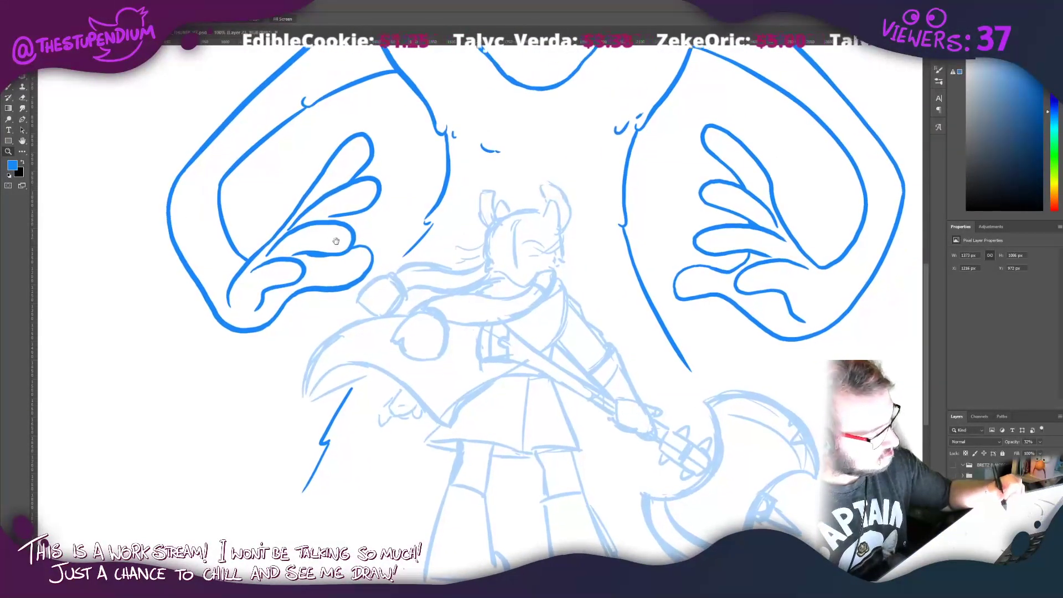
key(ctrl+minus)
key(ctrl+plus)
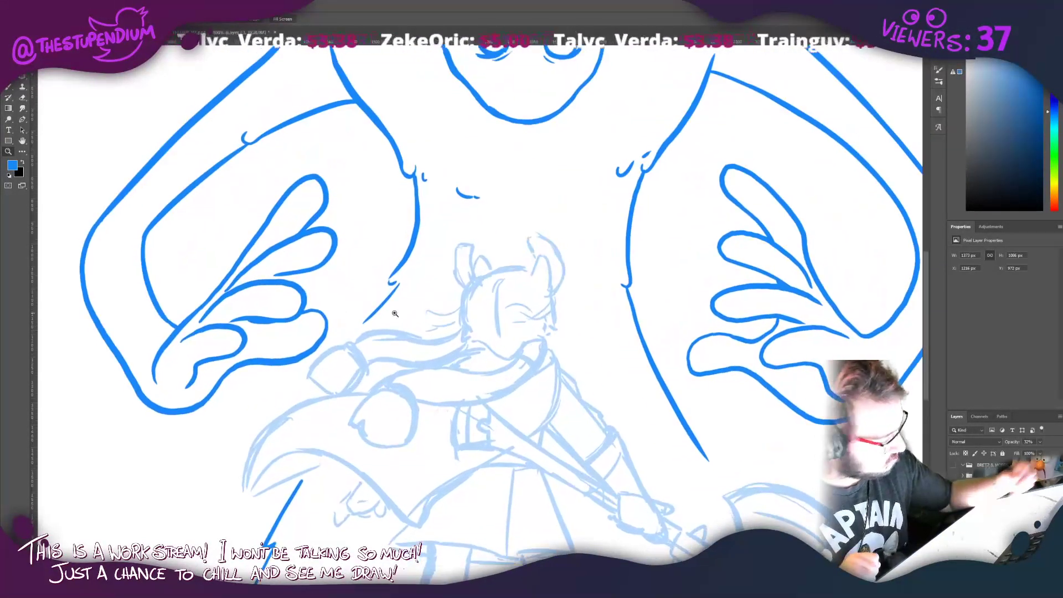
click(20, 87)
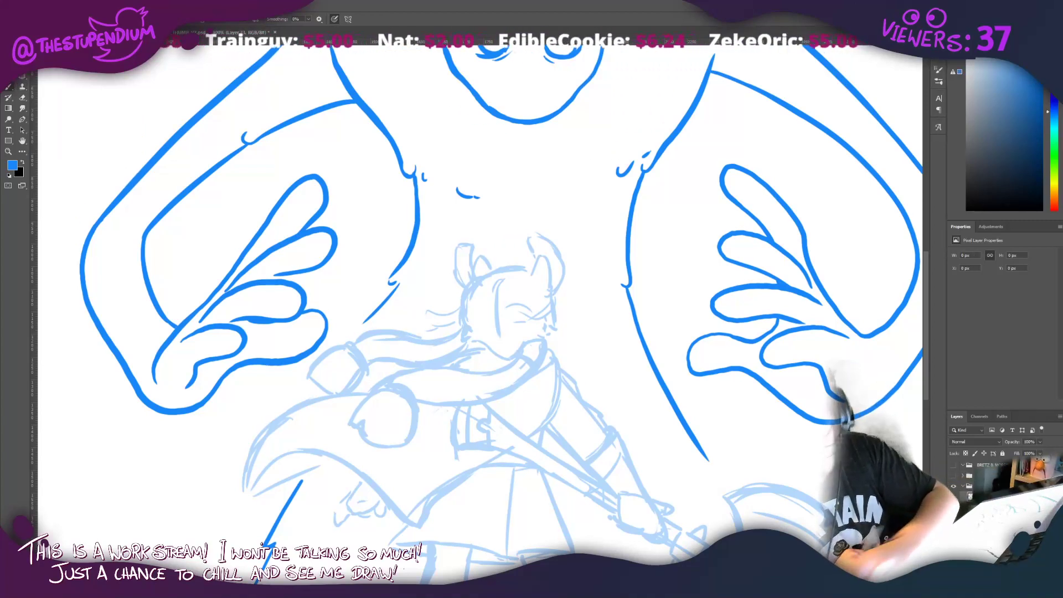
mouse_move(499, 273)
mouse_down()
mouse_move(490, 313)
mouse_move(501, 348)
mouse_up()
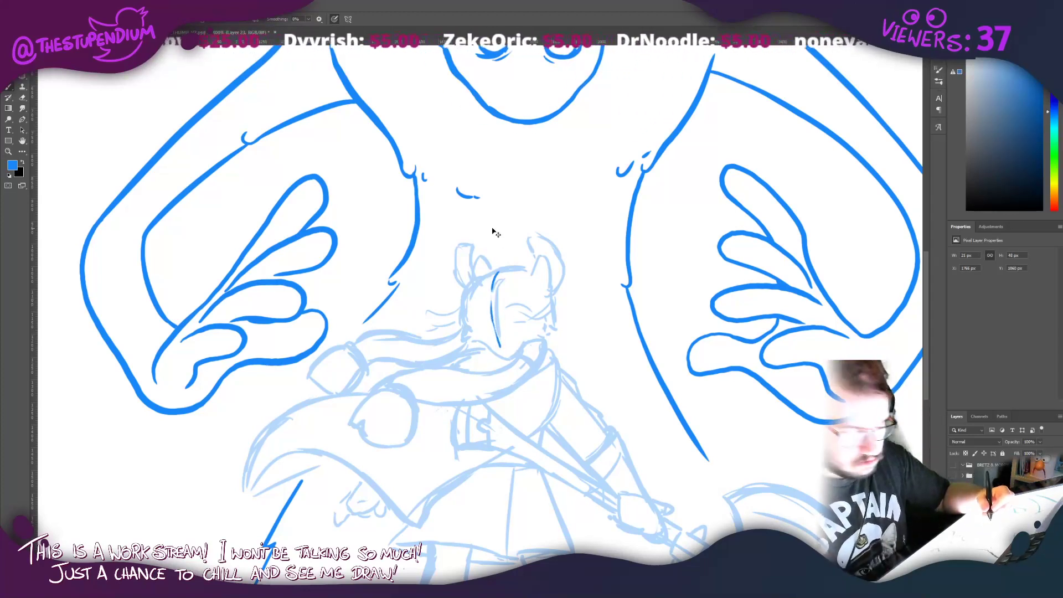
key(ctrl+z)
mouse_move(497, 272)
mouse_down()
mouse_move(502, 350)
mouse_move(484, 349)
mouse_move(500, 361)
mouse_move(532, 338)
mouse_move(550, 344)
mouse_move(542, 310)
mouse_up()
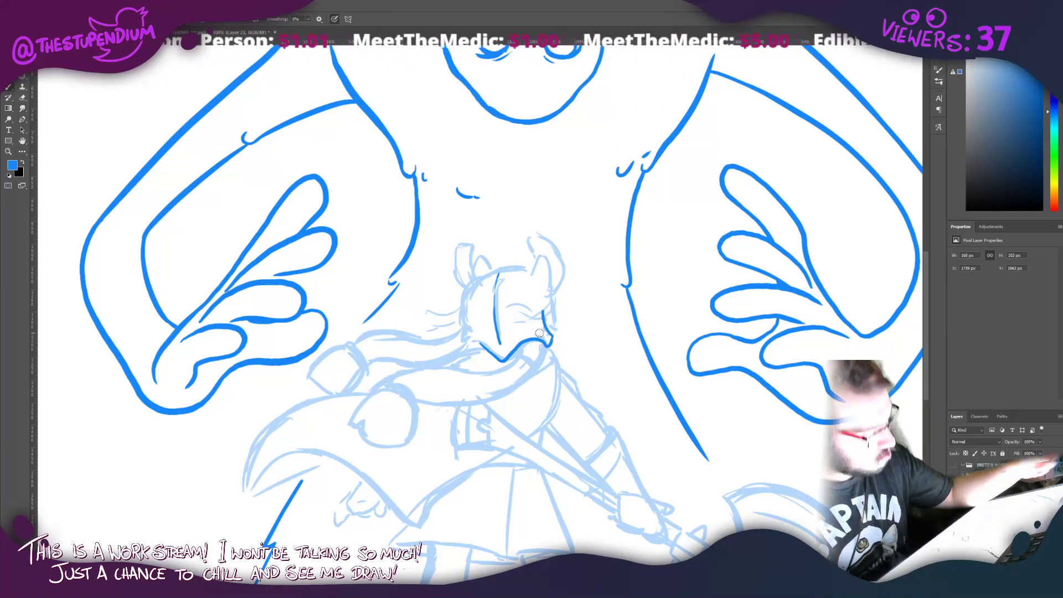
Step: Trace the side outlines of the warrior's helmet and its two large curved horns
click(42, 18)
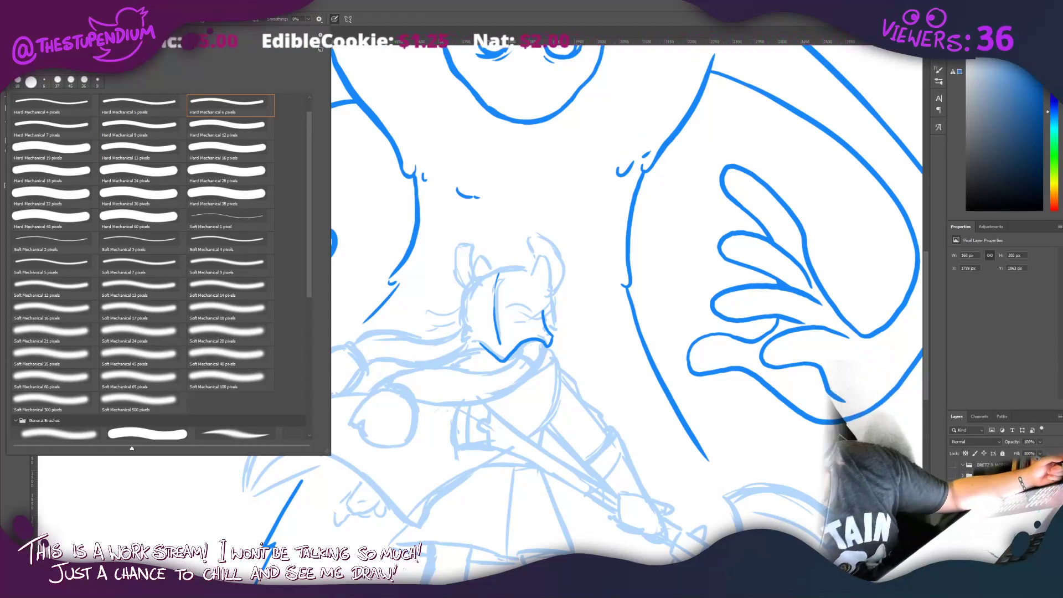
click(466, 289)
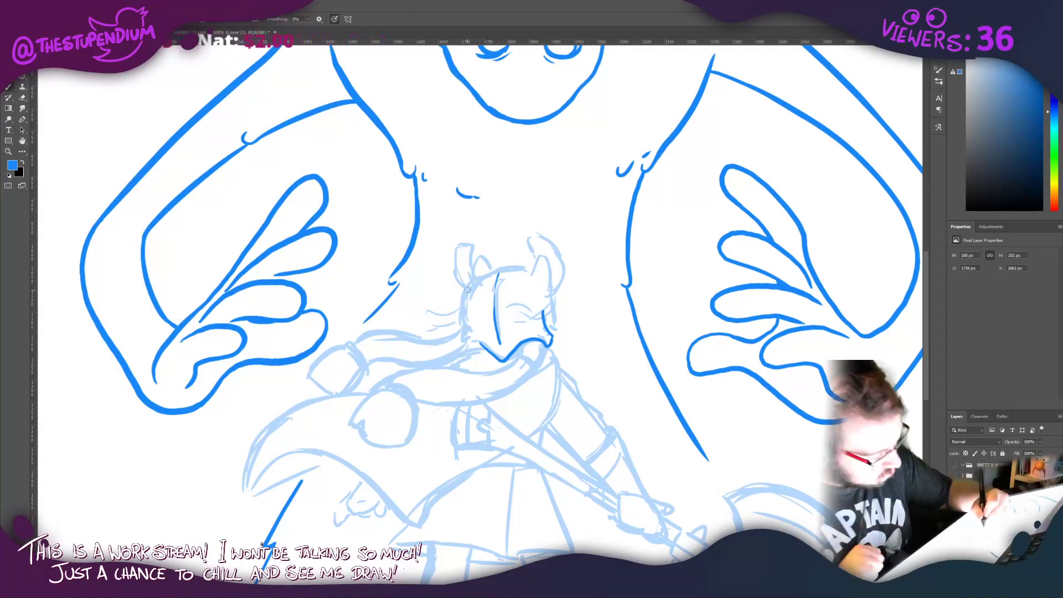
mouse_move(485, 270)
mouse_down()
mouse_move(462, 295)
mouse_move(457, 346)
mouse_move(501, 358)
mouse_move(532, 349)
mouse_move(548, 333)
mouse_move(543, 312)
mouse_move(552, 331)
mouse_move(553, 294)
mouse_up()
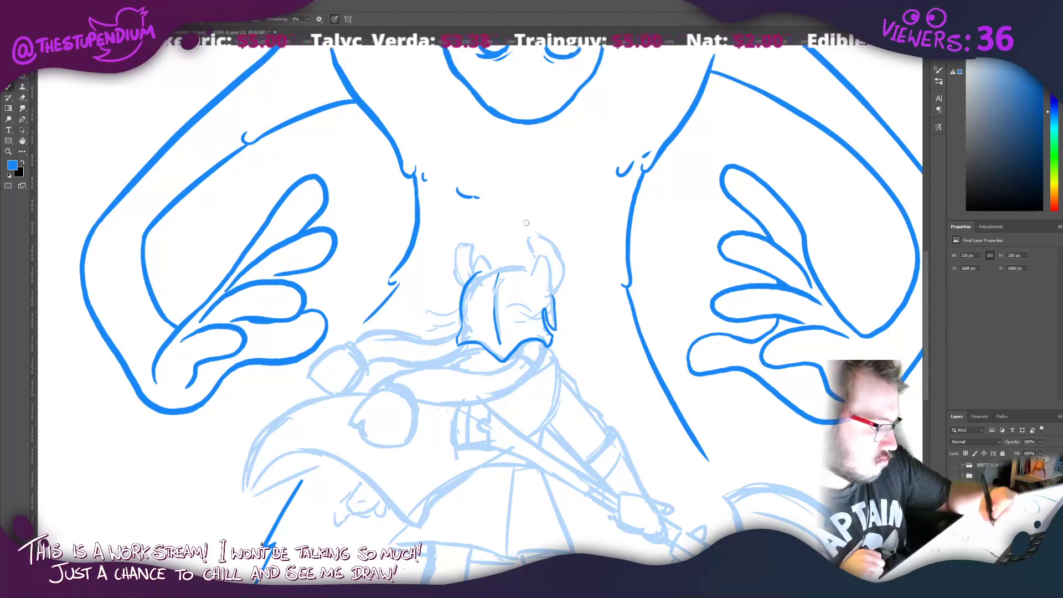
mouse_move(543, 285)
mouse_down()
mouse_move(552, 294)
mouse_move(564, 276)
mouse_move(560, 254)
mouse_move(526, 231)
mouse_move(546, 294)
mouse_up()
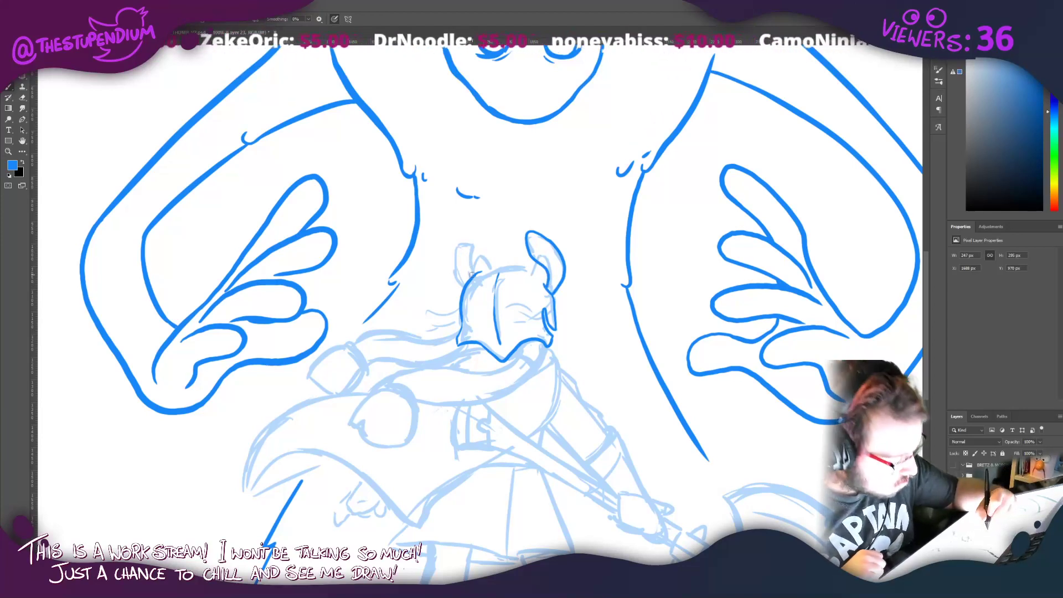
mouse_move(470, 274)
mouse_down()
mouse_move(465, 234)
mouse_move(451, 267)
mouse_move(463, 284)
mouse_up()
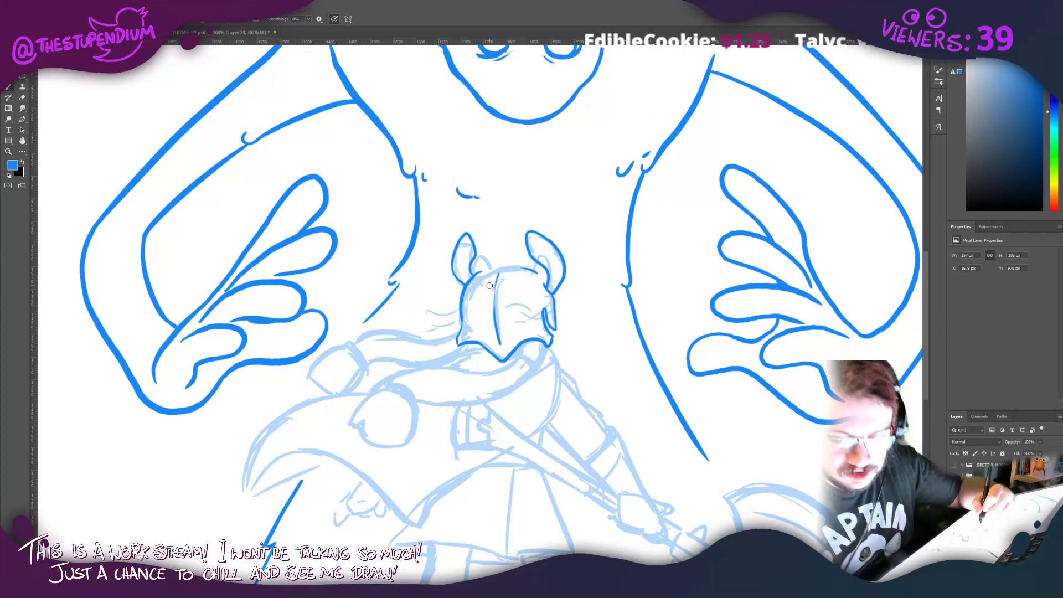
Step: Trace the helmet's dome between the horns and add the small pointed horn beside the cape-side one
drag(536, 269, 481, 271)
key(ctrl+z)
key(ctrl+z)
key(ctrl+z)
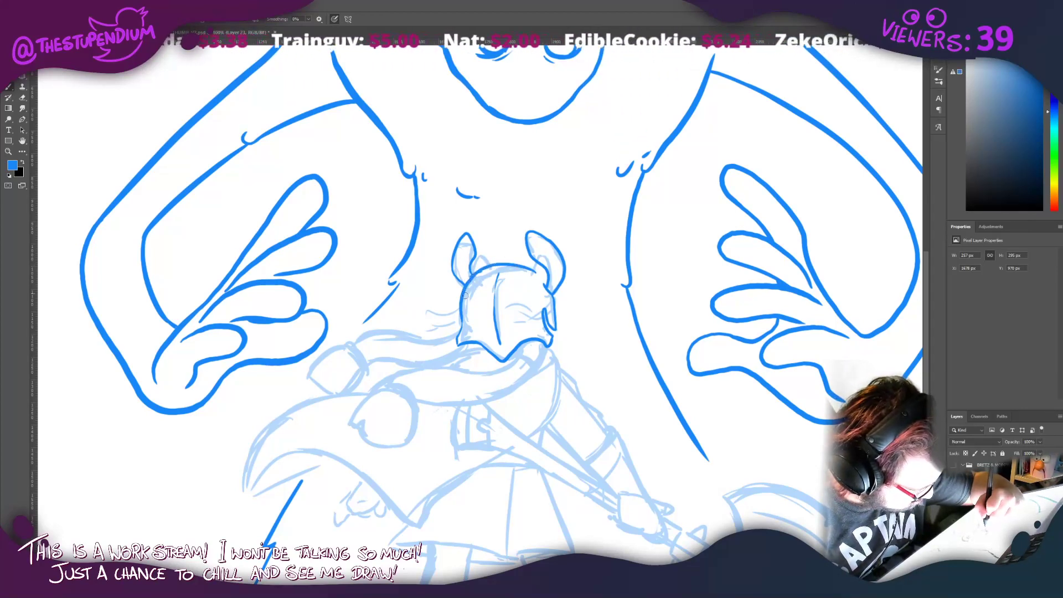
key(e)
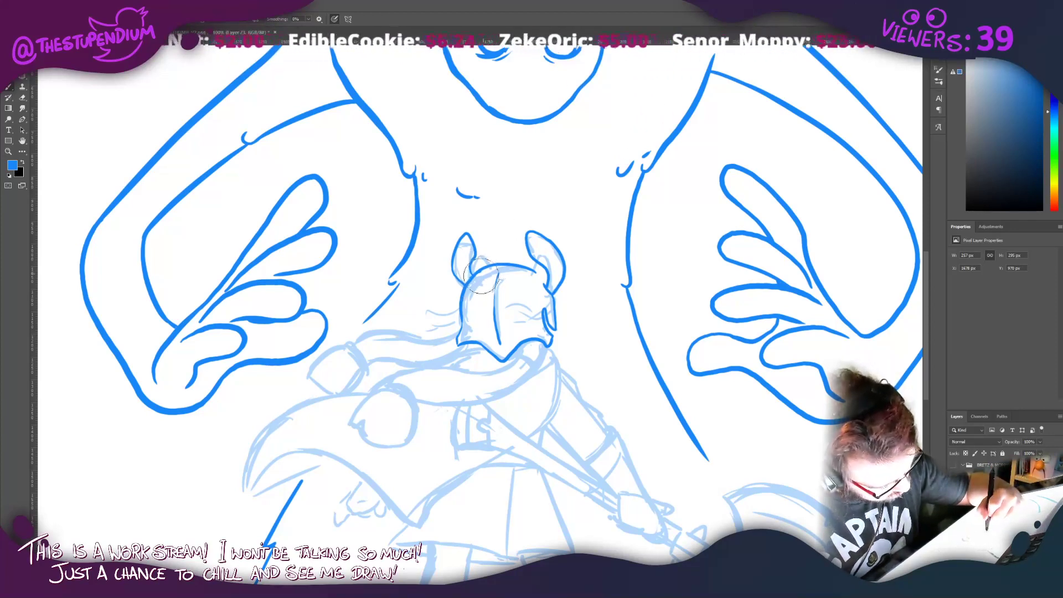
key(b)
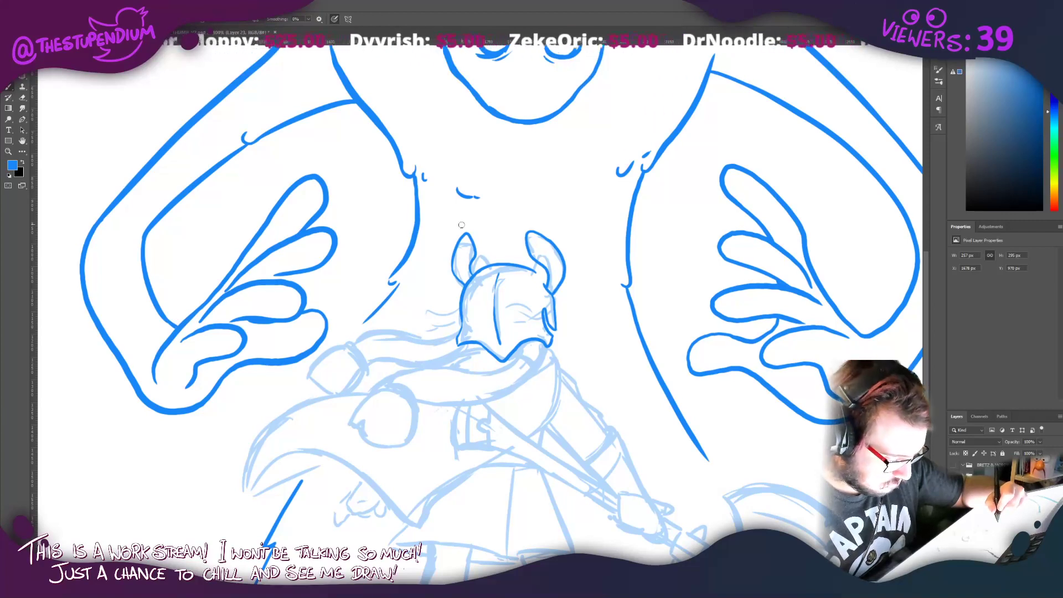
drag(489, 266, 476, 272)
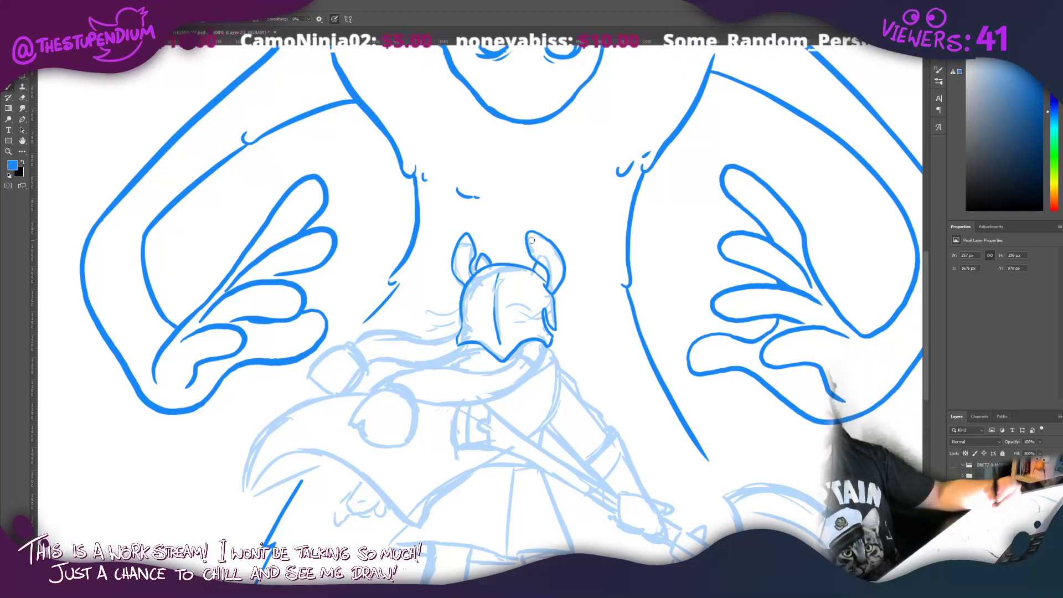
Step: Trace the cape's lower hem from its hanging point toward the weapon arm with small scalloped fur bumps
drag(453, 341, 493, 265)
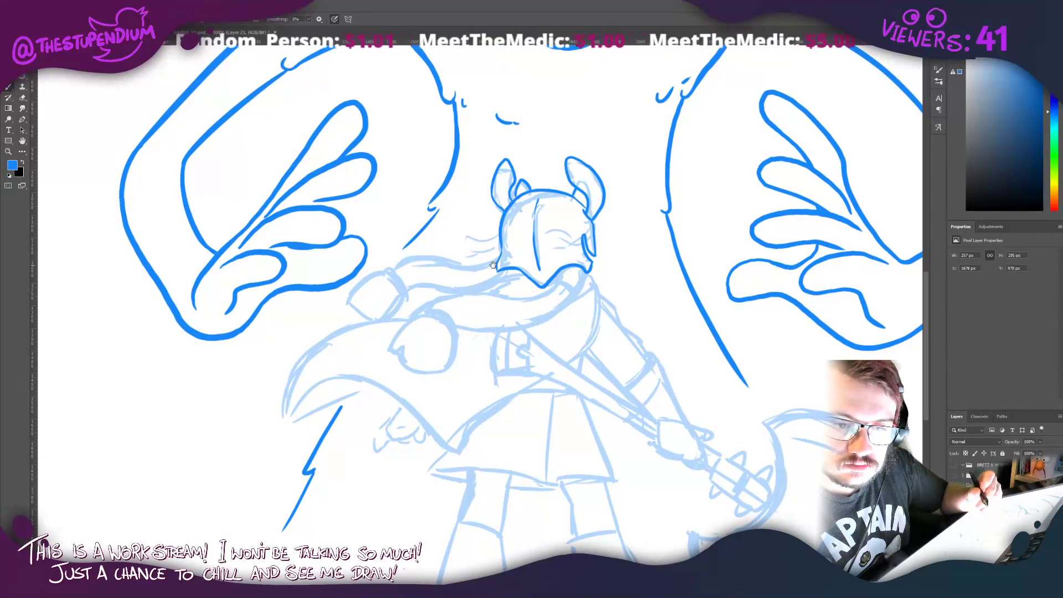
drag(439, 312, 460, 289)
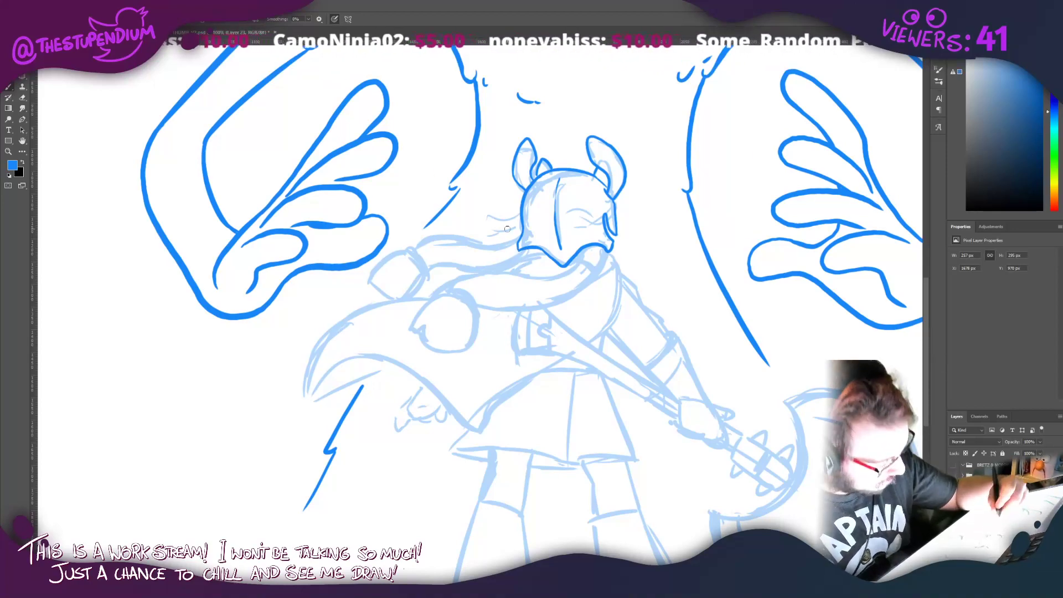
mouse_move(507, 229)
mouse_down()
mouse_move(500, 195)
mouse_move(607, 196)
mouse_move(630, 220)
mouse_up()
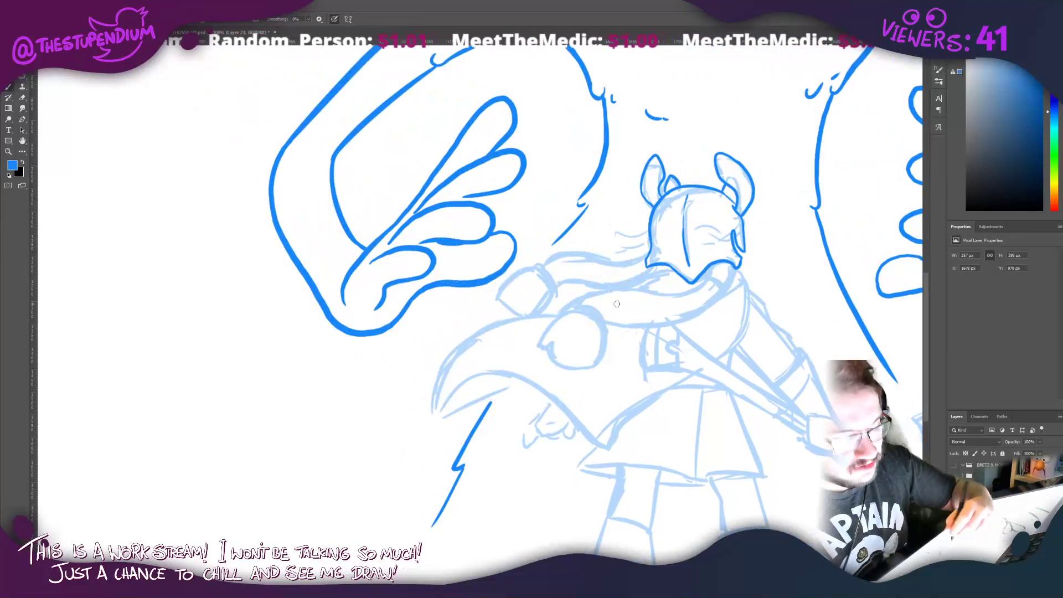
mouse_move(586, 440)
mouse_down()
mouse_move(613, 435)
mouse_move(635, 410)
mouse_up()
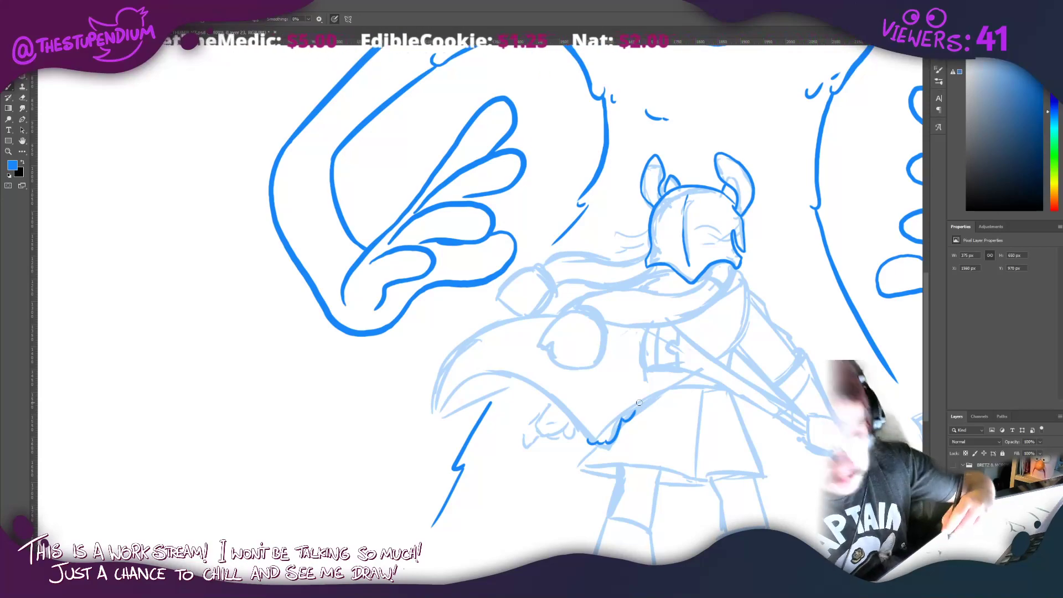
key(h)
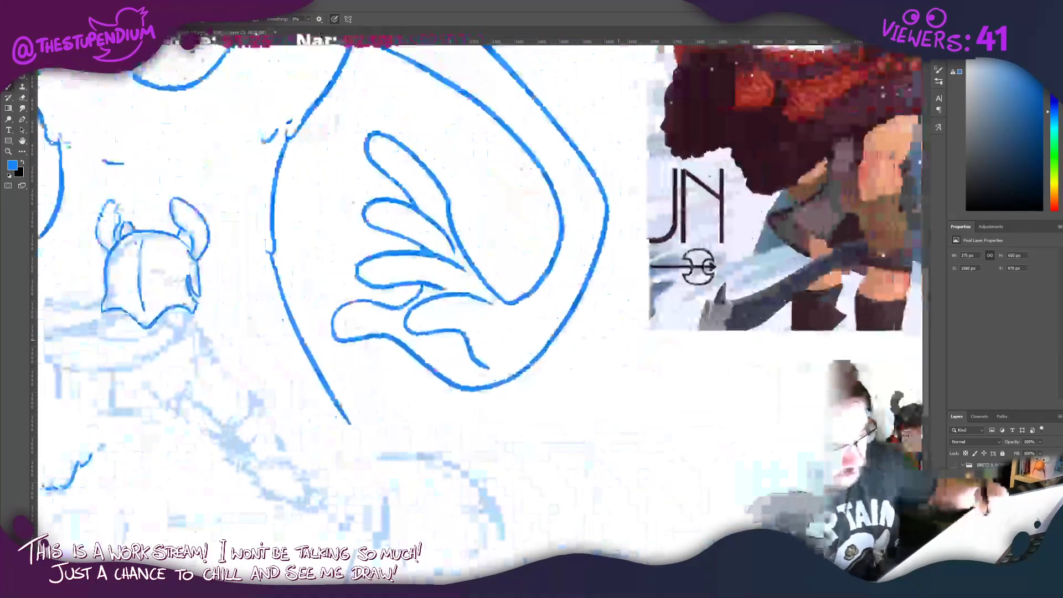
drag(619, 340, 529, 434)
mouse_move(147, 446)
mouse_down()
mouse_move(341, 355)
mouse_move(854, 173)
mouse_up()
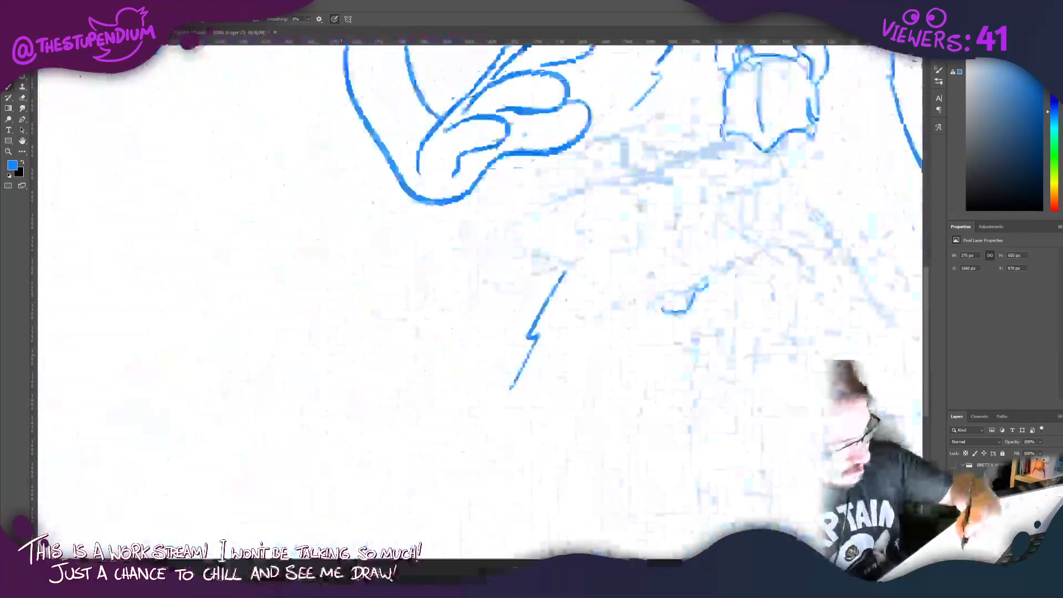
mouse_move(710, 286)
mouse_down()
mouse_move(660, 391)
mouse_move(753, 326)
mouse_move(768, 301)
mouse_up()
Step: Trace the scalloped fur trim up the cape's shoulder side and around its flaring tip and folded underside
click(39, 19)
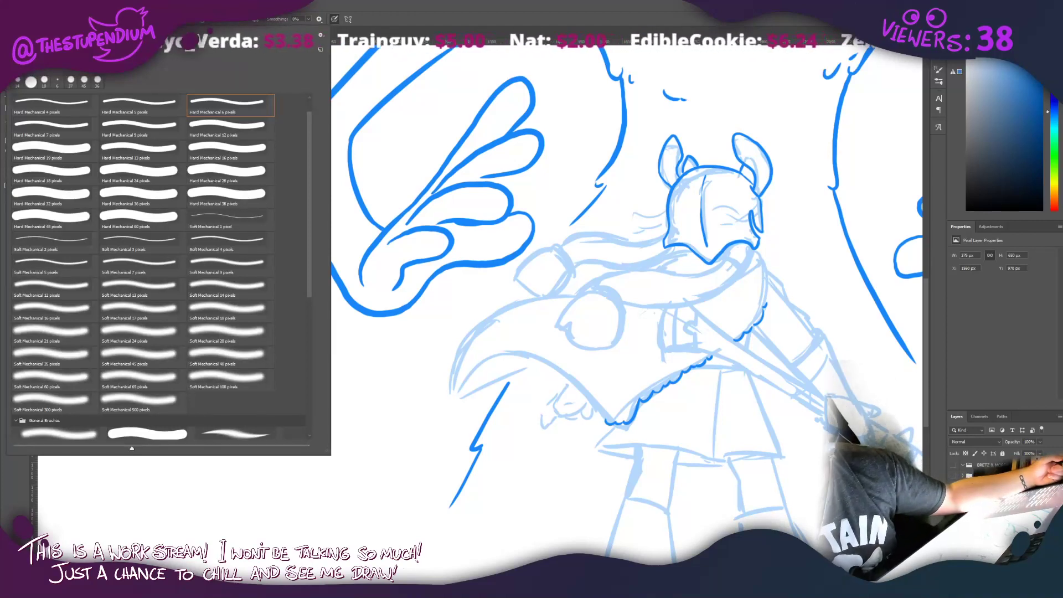
key(Return)
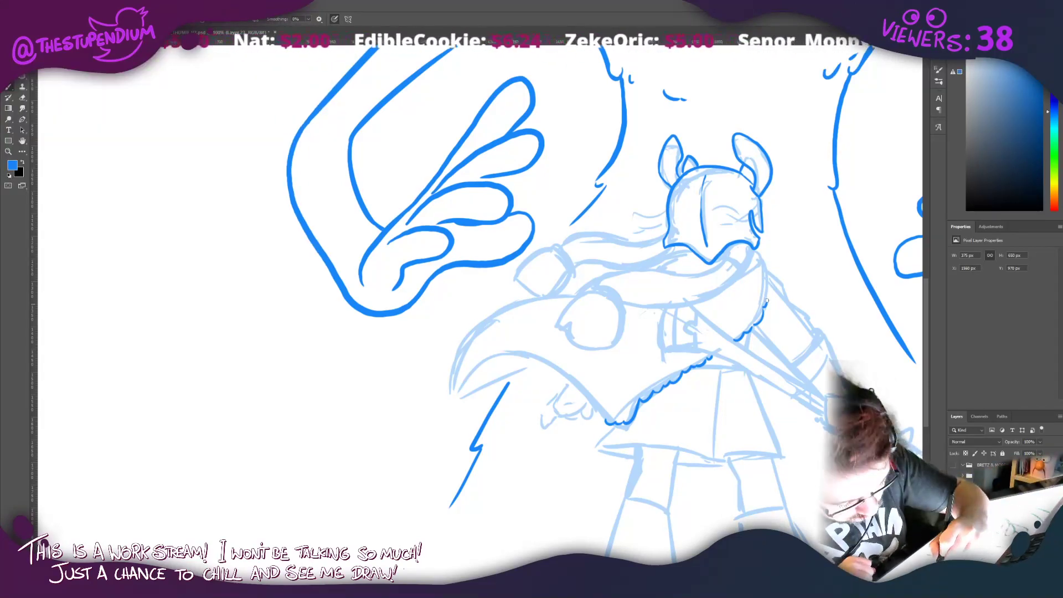
drag(767, 301, 759, 253)
mouse_move(576, 294)
mouse_down()
mouse_move(518, 300)
mouse_move(491, 319)
mouse_move(493, 311)
mouse_move(457, 356)
mouse_move(455, 385)
mouse_move(463, 396)
mouse_move(525, 365)
mouse_up()
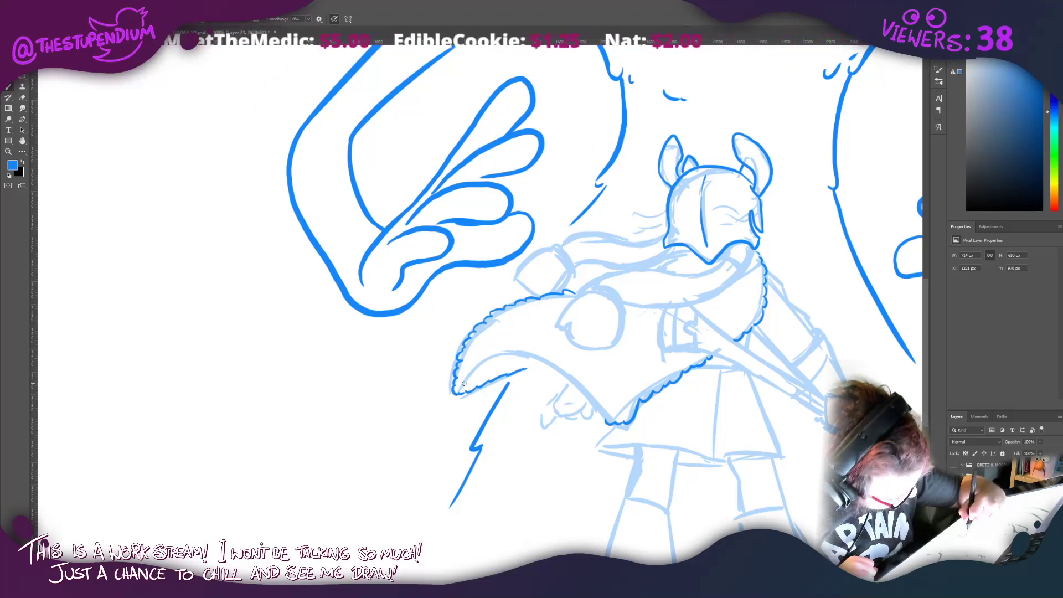
mouse_move(464, 383)
mouse_down()
mouse_move(495, 353)
mouse_move(527, 355)
mouse_move(576, 379)
mouse_move(603, 418)
mouse_up()
drag(539, 364, 523, 371)
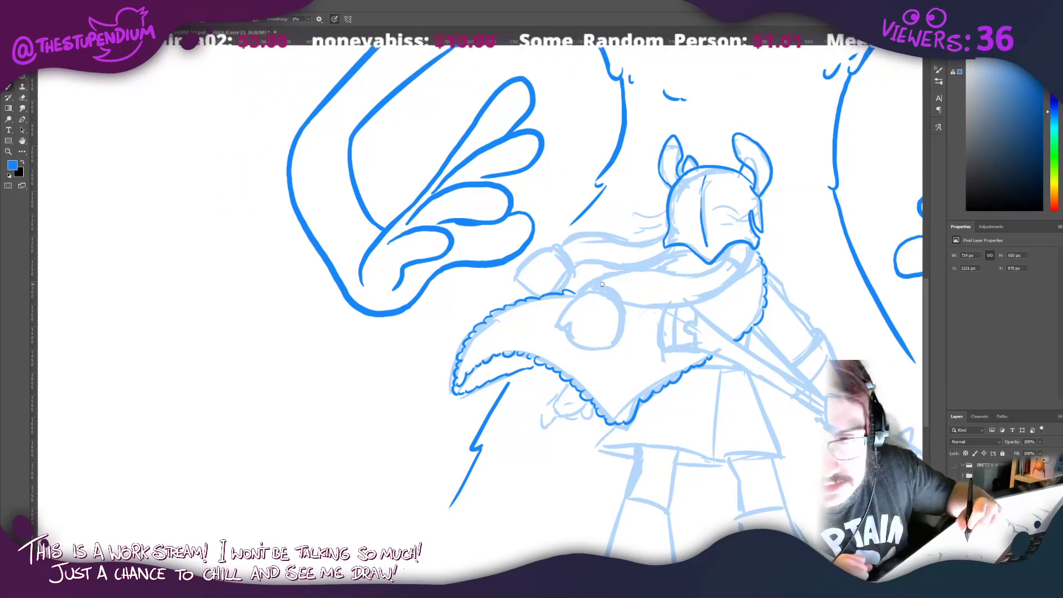
Step: Check the reference art, and trace the front braid's banded ragged tuft and its woven plaits up to the helmet
scroll(600, 275, right, 10)
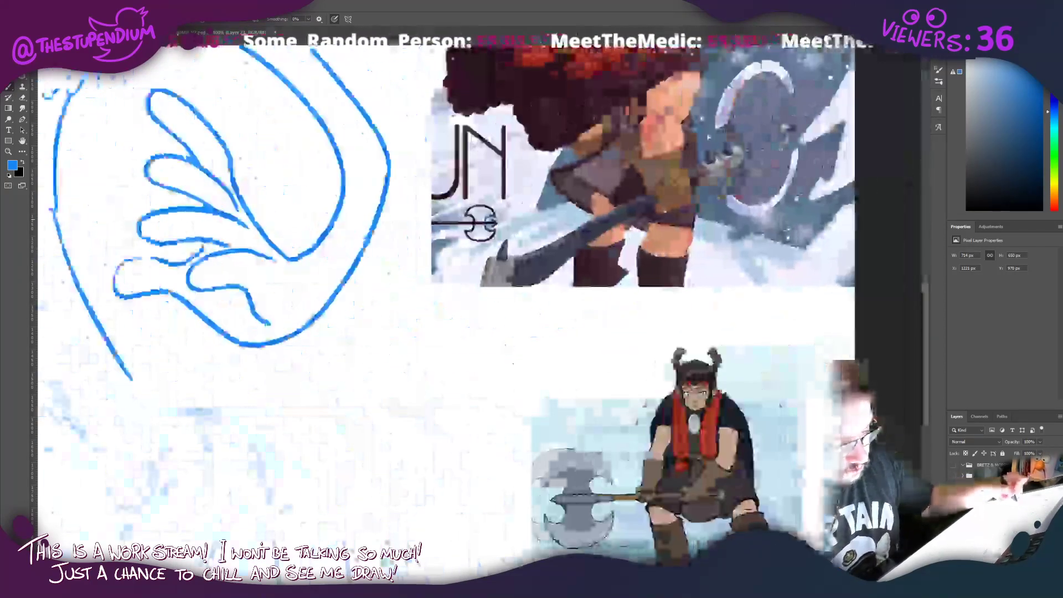
scroll(476, 299, left, 10)
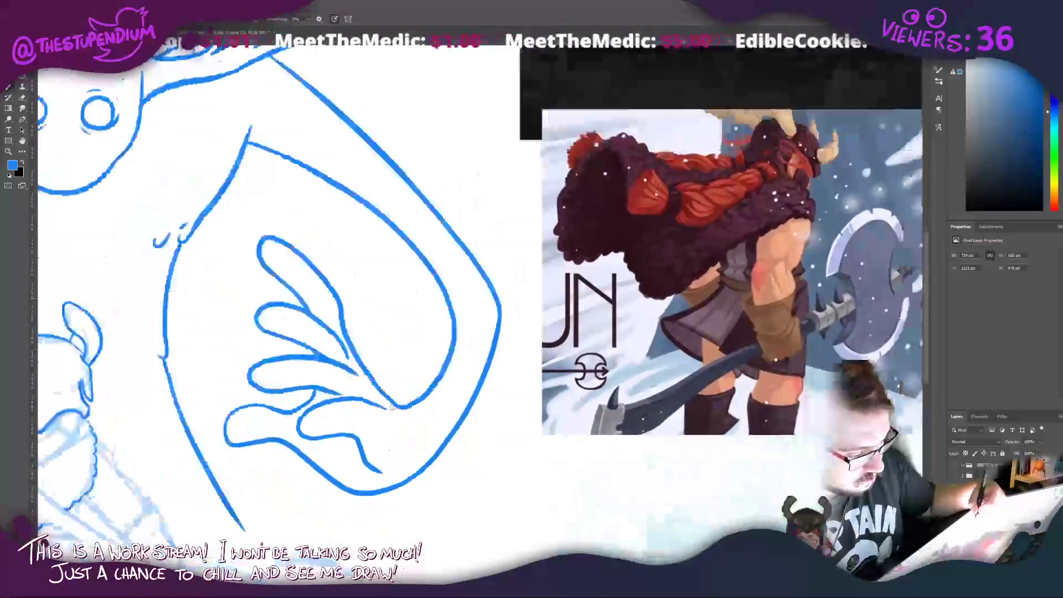
scroll(476, 299, left, 6)
scroll(476, 299, up, 4)
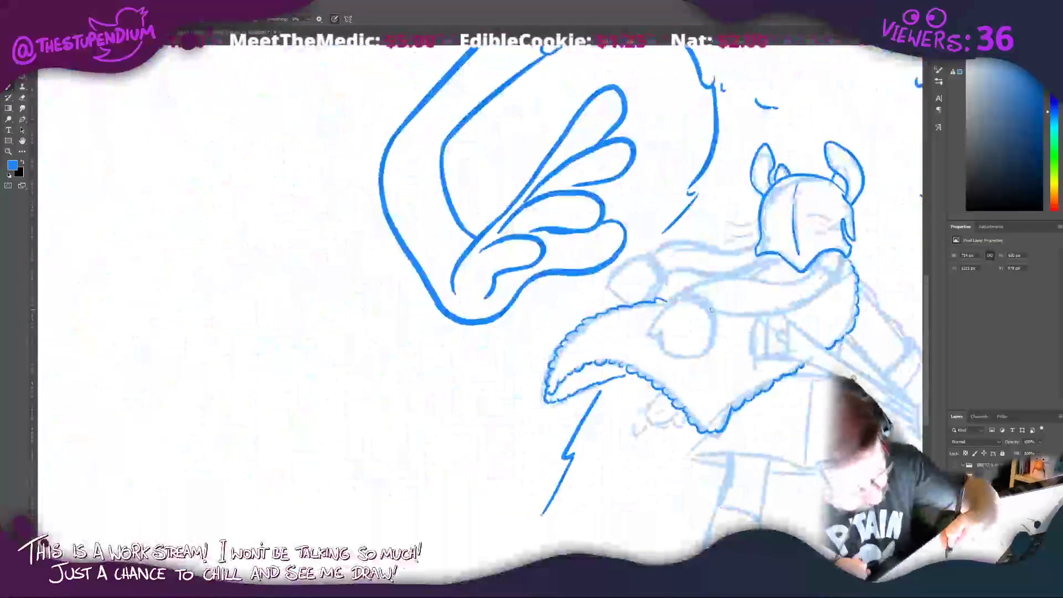
mouse_move(714, 307)
mouse_down()
mouse_move(697, 290)
mouse_move(711, 310)
mouse_move(680, 300)
mouse_move(645, 318)
mouse_move(645, 331)
mouse_move(656, 344)
mouse_move(662, 327)
mouse_move(667, 351)
mouse_move(693, 358)
mouse_move(712, 328)
mouse_move(711, 314)
mouse_move(688, 315)
mouse_up()
drag(704, 310, 693, 351)
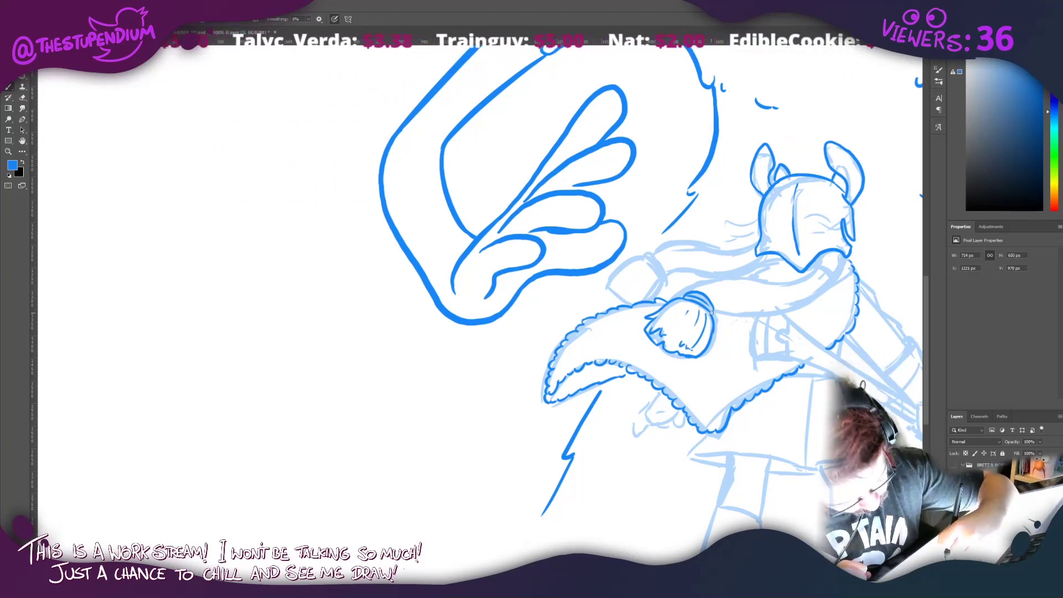
mouse_move(713, 308)
mouse_down()
mouse_move(789, 305)
mouse_move(821, 286)
mouse_move(814, 297)
mouse_move(822, 296)
mouse_move(844, 261)
mouse_move(838, 250)
mouse_move(799, 271)
mouse_move(815, 259)
mouse_move(781, 289)
mouse_move(733, 278)
mouse_move(688, 290)
mouse_move(729, 301)
mouse_move(738, 287)
mouse_move(769, 288)
mouse_move(731, 288)
mouse_move(785, 290)
mouse_move(833, 272)
mouse_up()
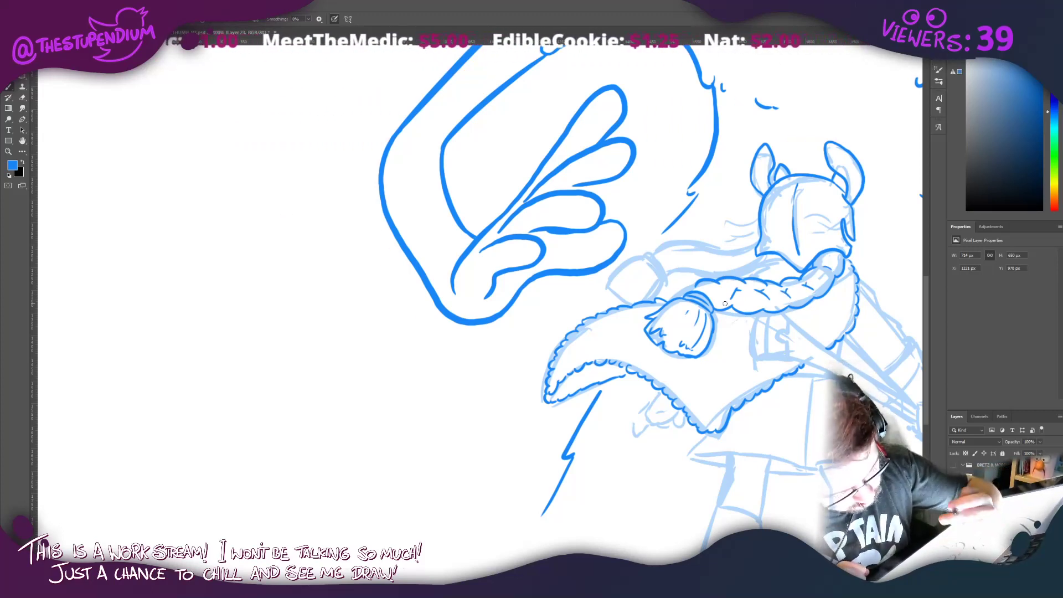
drag(743, 299, 739, 296)
Step: Trace the rear braid's curved band, ragged tuft and woven plaits up to the helmet
key(b)
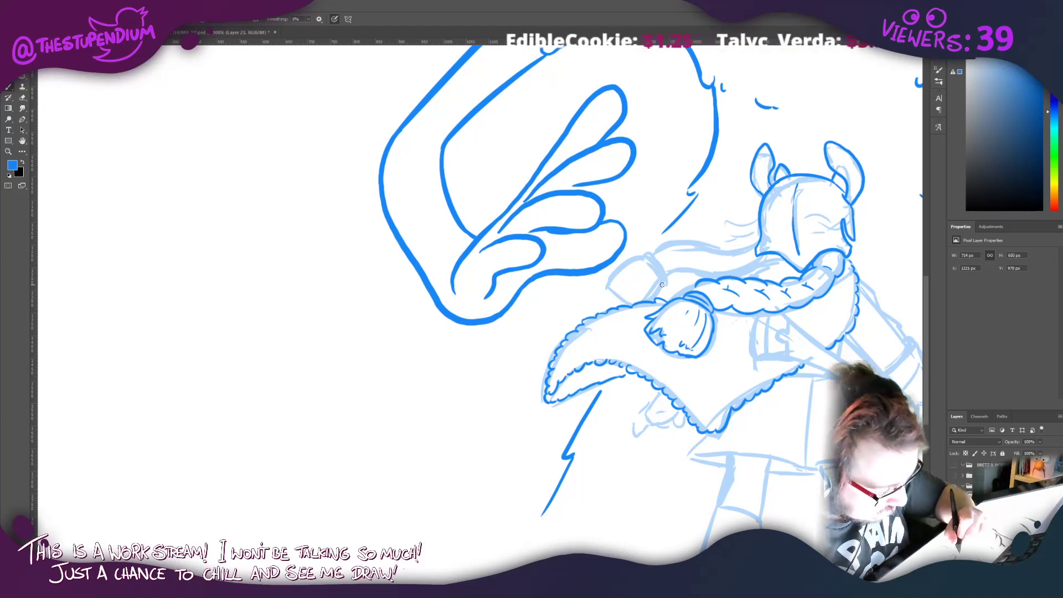
drag(662, 284, 650, 253)
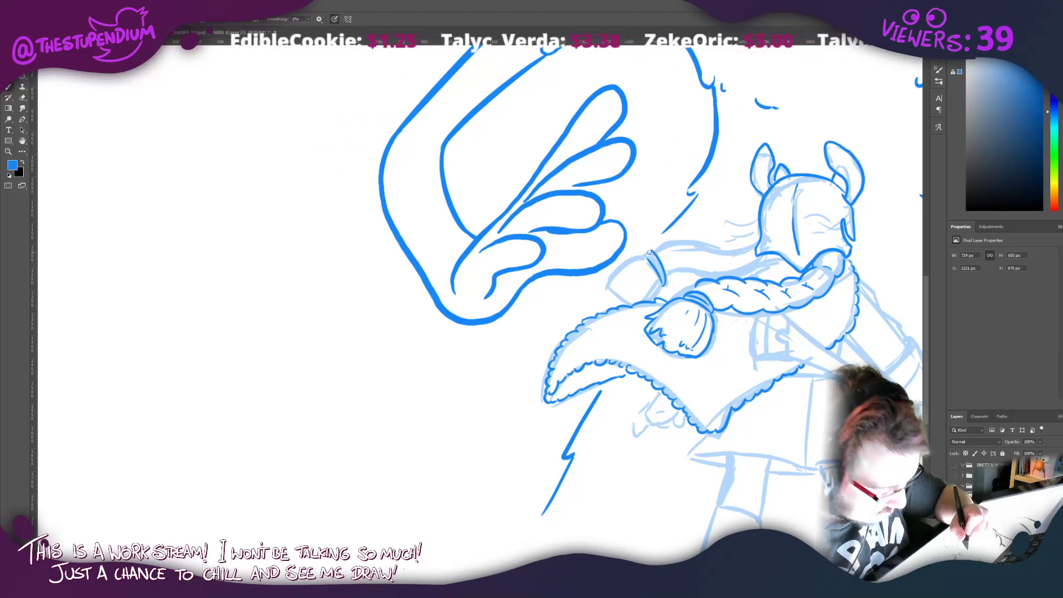
key(ctrl+z)
key(ctrl+z)
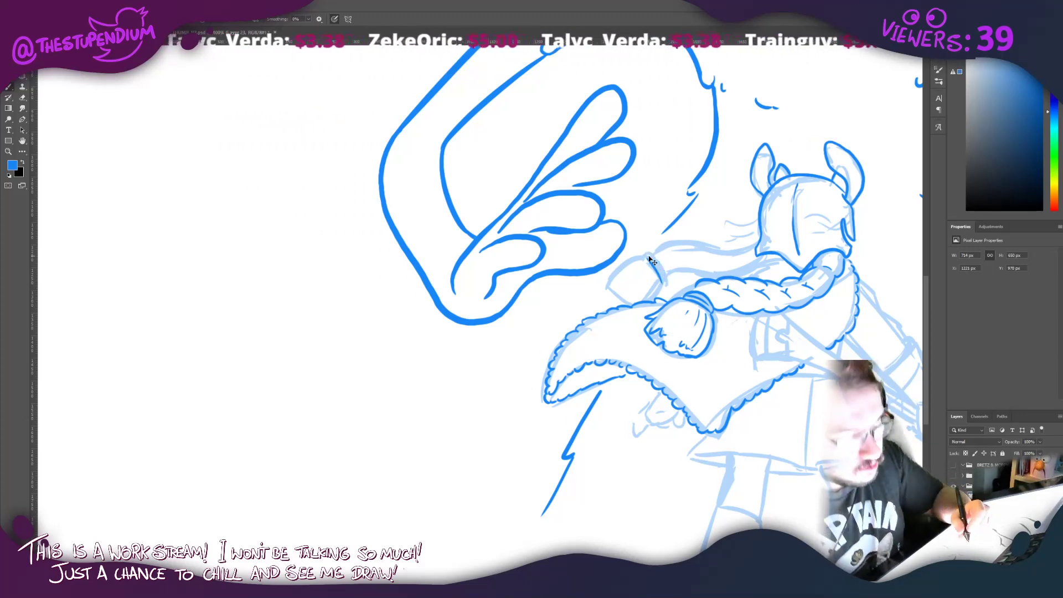
drag(664, 286, 643, 253)
key(ctrl+z)
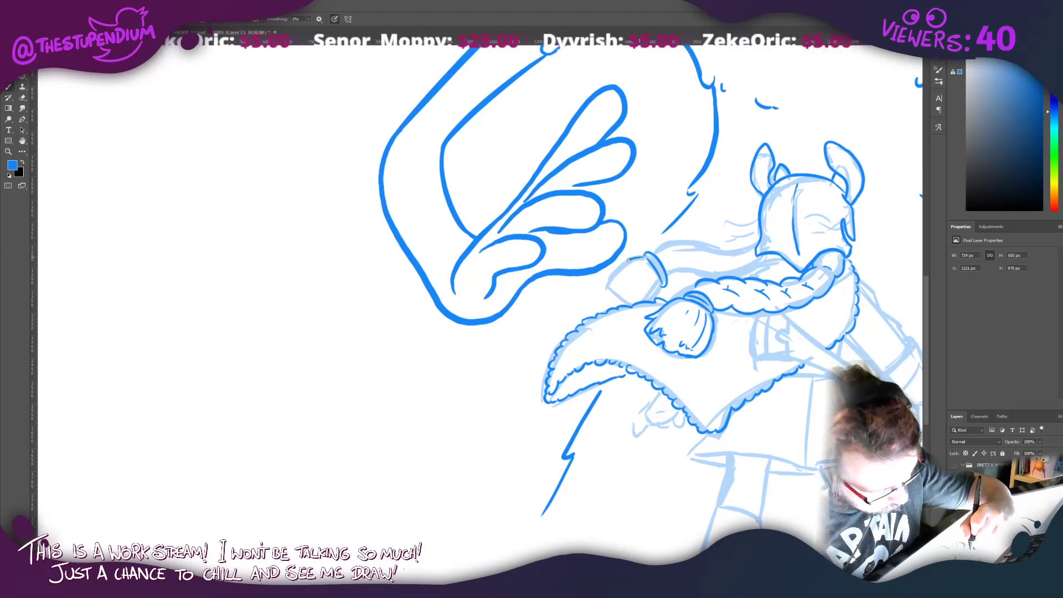
mouse_move(630, 258)
mouse_down()
mouse_move(609, 280)
mouse_move(658, 298)
mouse_move(654, 281)
mouse_move(617, 295)
mouse_move(635, 304)
mouse_up()
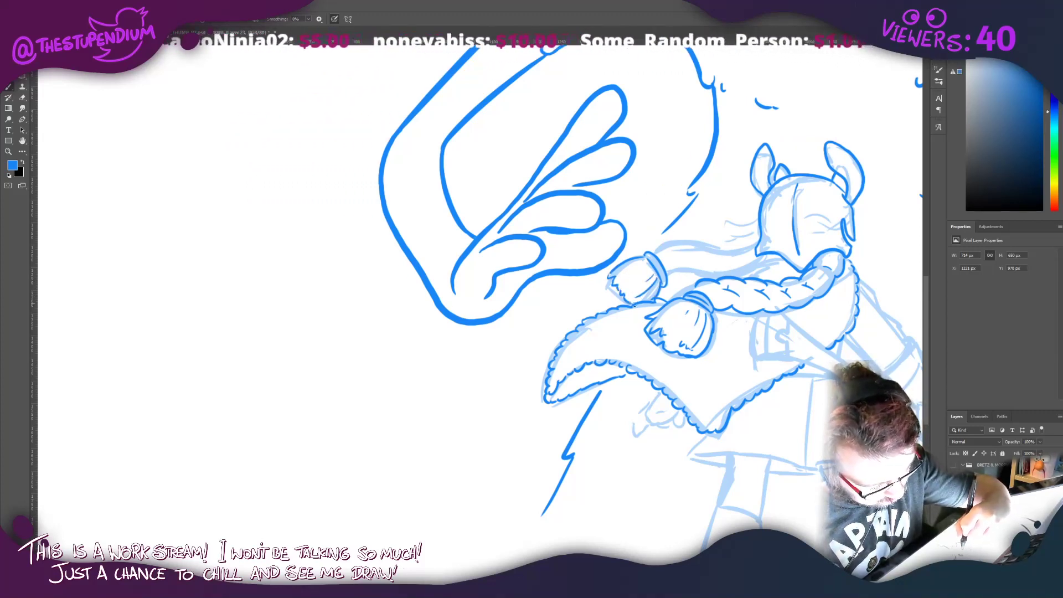
drag(612, 270, 625, 287)
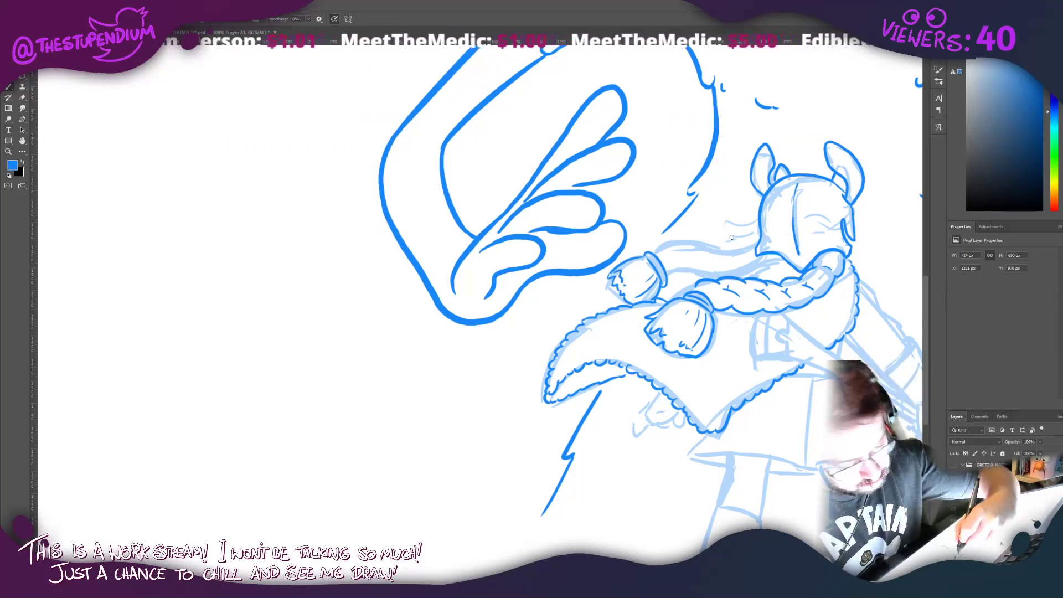
mouse_move(746, 249)
mouse_down()
mouse_move(653, 250)
mouse_move(723, 277)
mouse_move(750, 277)
mouse_move(764, 263)
mouse_move(752, 273)
mouse_move(691, 255)
mouse_up()
key(ctrl+z)
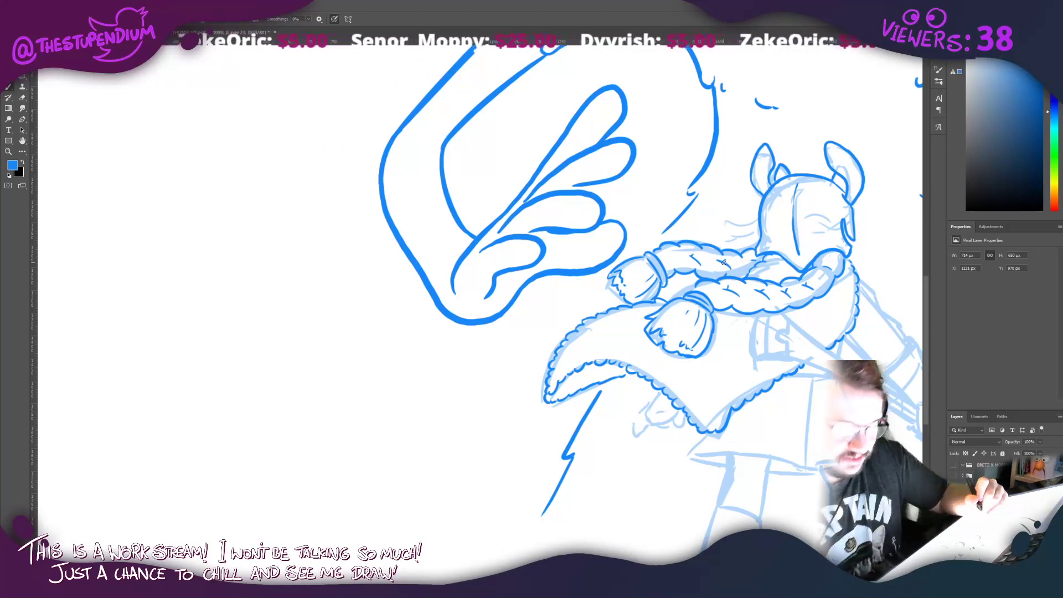
Step: Trace the warrior's forearm bracer and the hand gripping the axe
drag(723, 262, 465, 328)
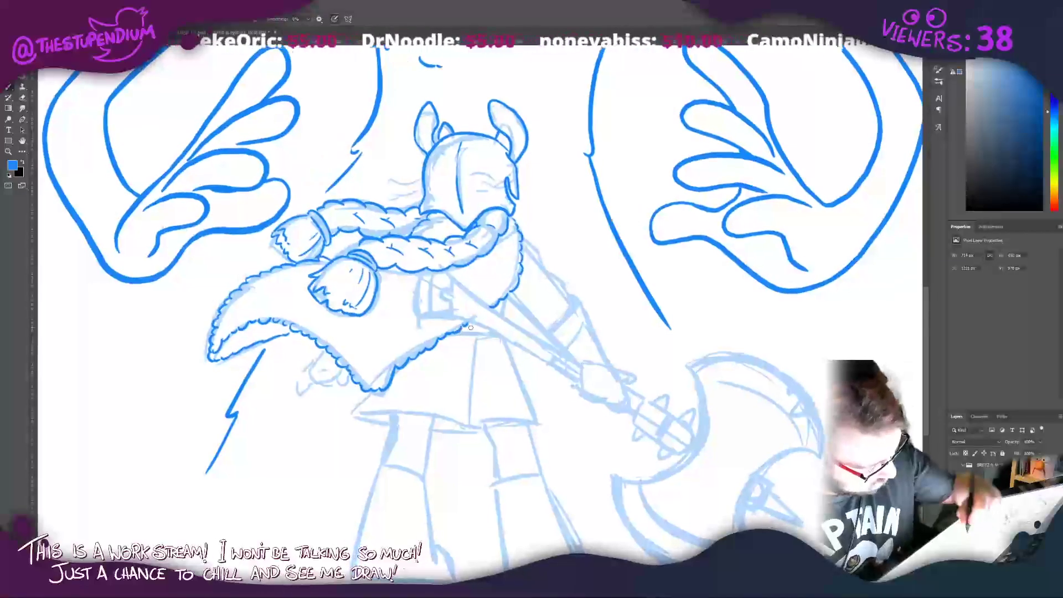
mouse_move(543, 334)
mouse_down()
mouse_move(570, 292)
mouse_move(610, 367)
mouse_move(605, 356)
mouse_move(630, 373)
mouse_move(627, 412)
mouse_move(613, 406)
mouse_move(628, 413)
mouse_move(599, 409)
mouse_up()
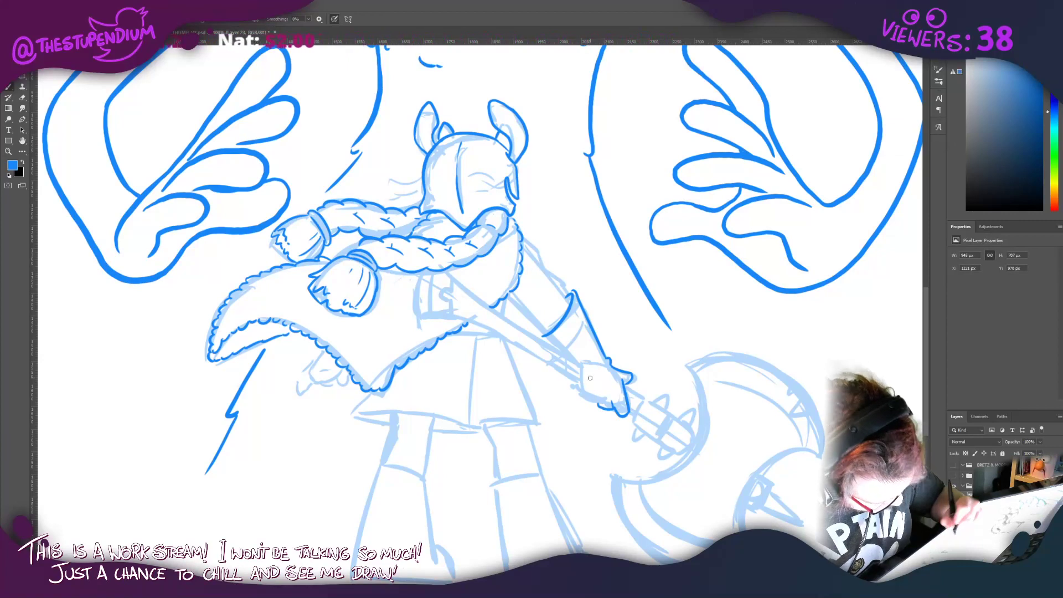
mouse_move(580, 364)
mouse_down()
mouse_move(576, 392)
mouse_move(590, 399)
mouse_up()
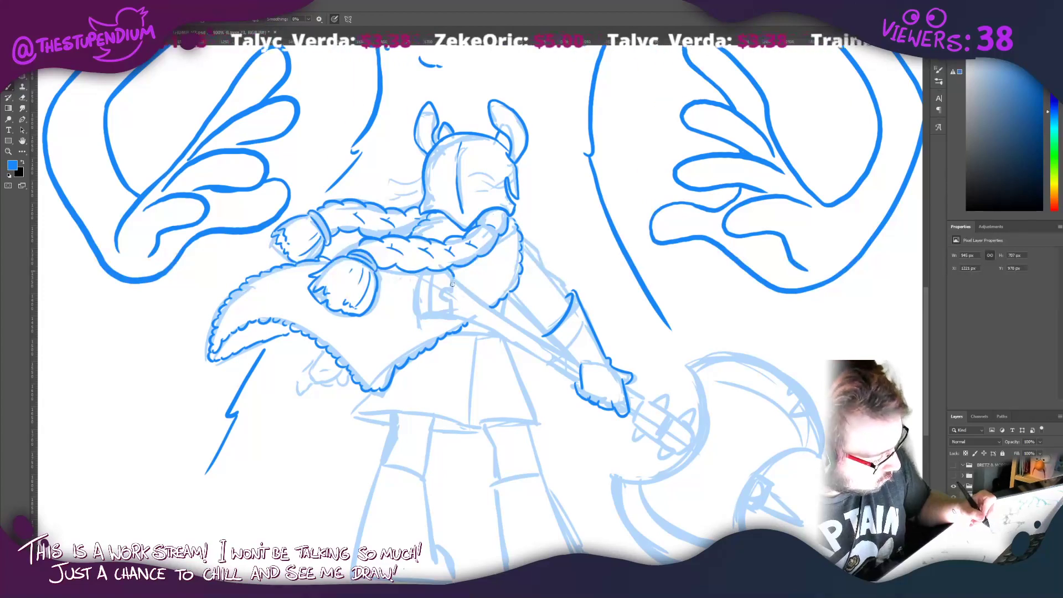
Step: Trace the boxy end piece of the axe handle below the front braid, including its notch and inner line
drag(450, 287, 450, 316)
mouse_move(418, 273)
mouse_down()
mouse_move(415, 324)
mouse_move(427, 324)
mouse_up()
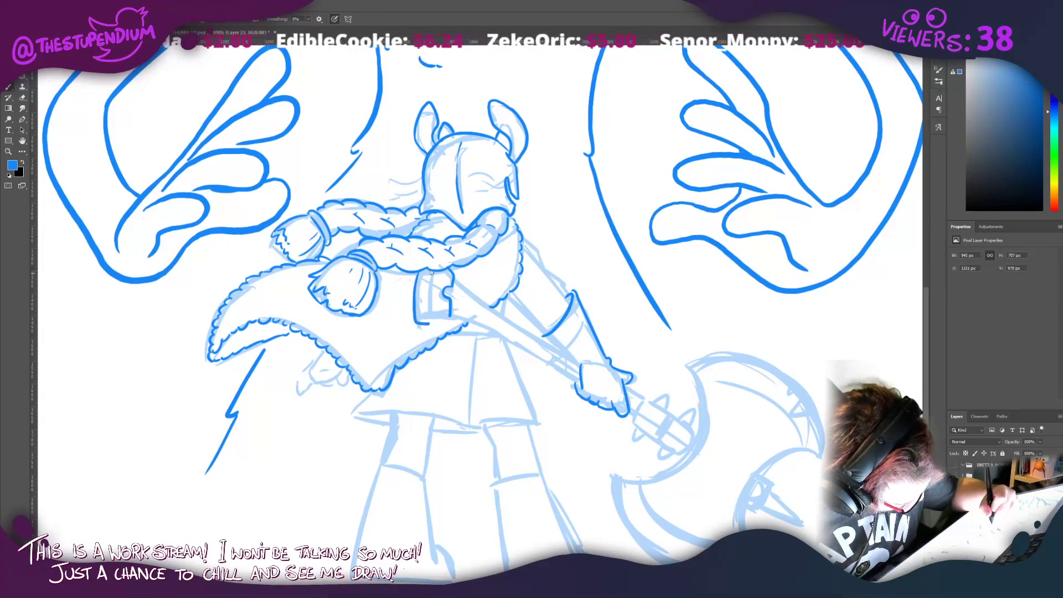
mouse_move(433, 270)
mouse_down()
mouse_move(428, 323)
mouse_move(447, 318)
mouse_up()
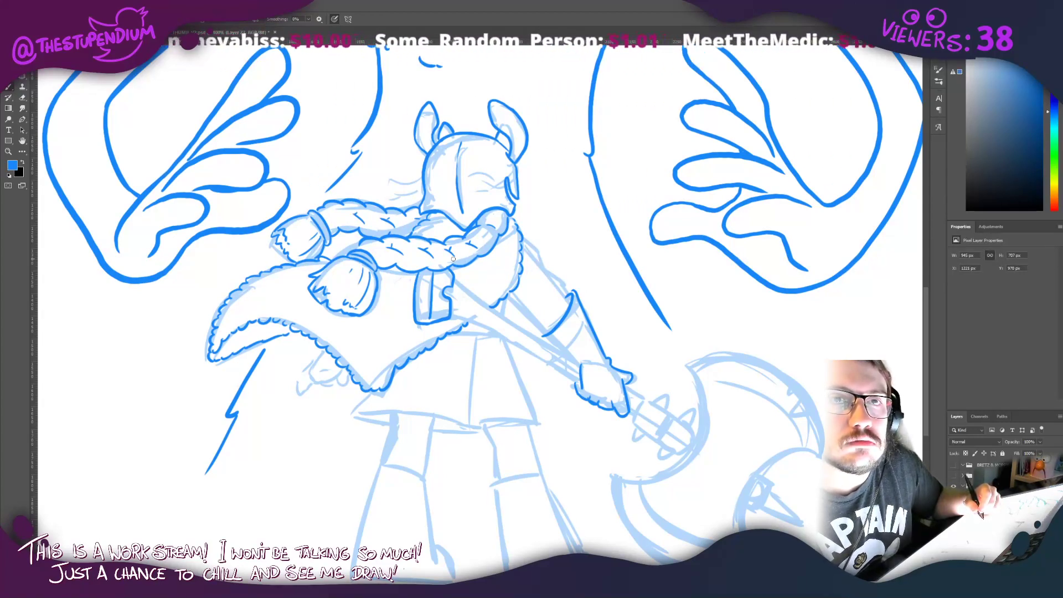
Step: Trace both long edges of the axe handle from its boxy end piece to the gripping hand
drag(452, 276, 524, 333)
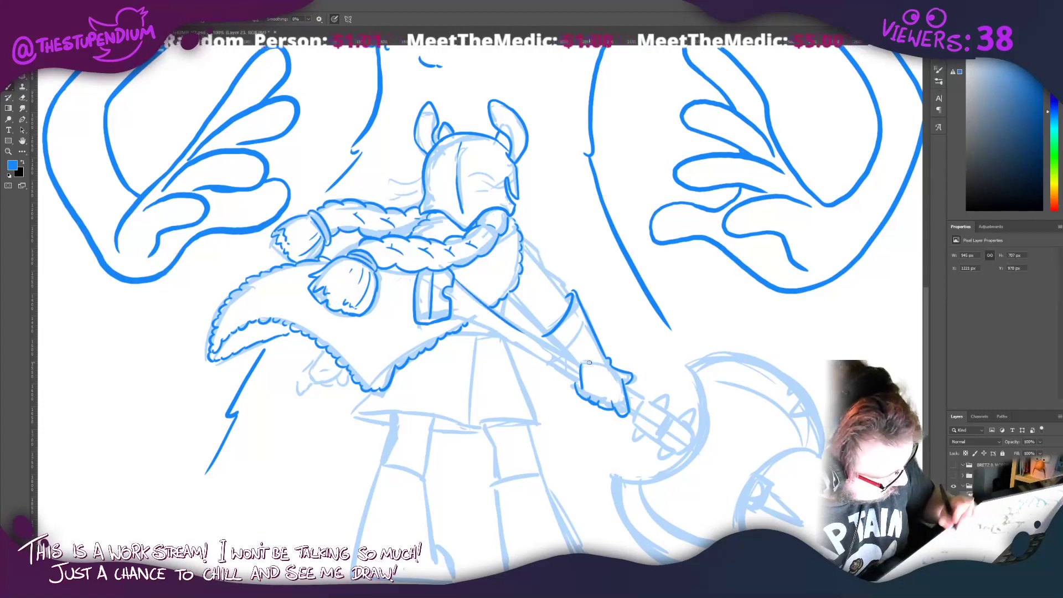
key(ctrl+z)
mouse_move(453, 277)
mouse_down()
mouse_move(535, 343)
mouse_move(551, 354)
mouse_move(468, 291)
mouse_move(584, 366)
mouse_up()
key(ctrl+z)
key(ctrl+z)
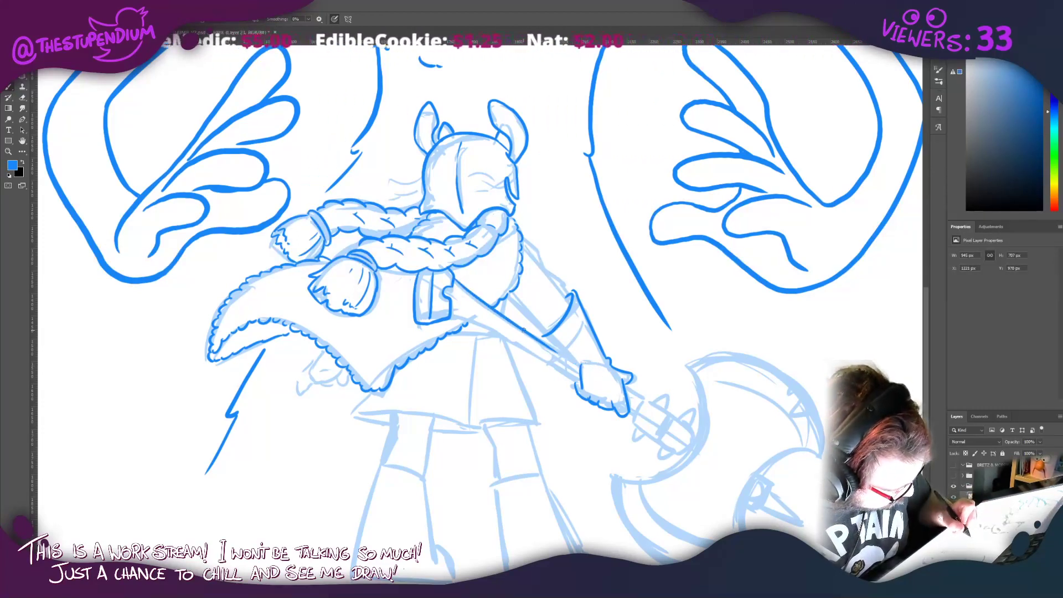
drag(522, 330, 573, 361)
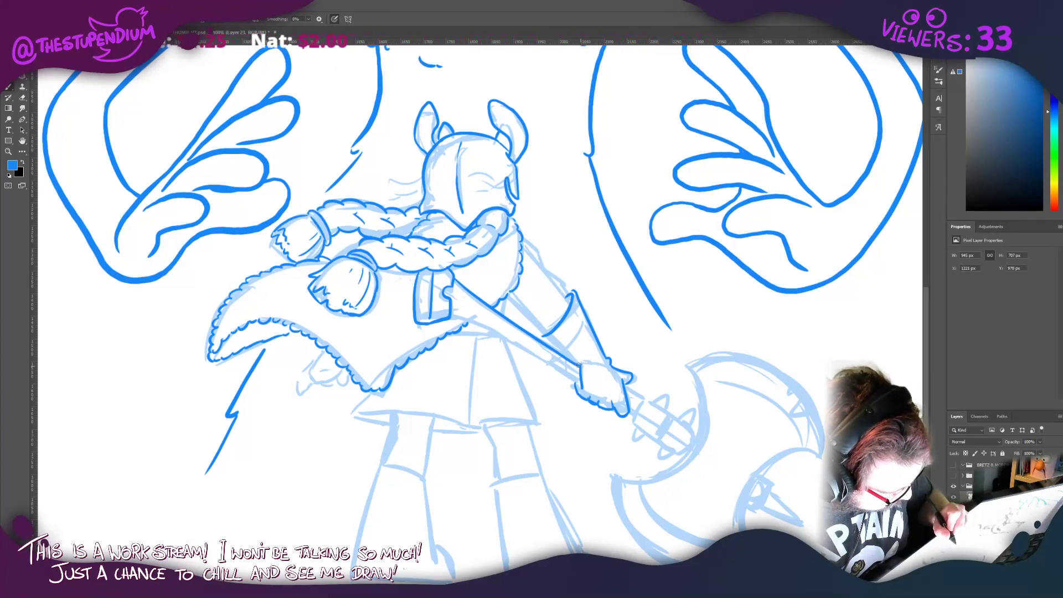
mouse_move(449, 315)
mouse_down()
mouse_move(588, 381)
mouse_move(573, 372)
mouse_move(534, 356)
mouse_move(582, 387)
mouse_up()
key(ctrl+z)
drag(530, 354, 579, 381)
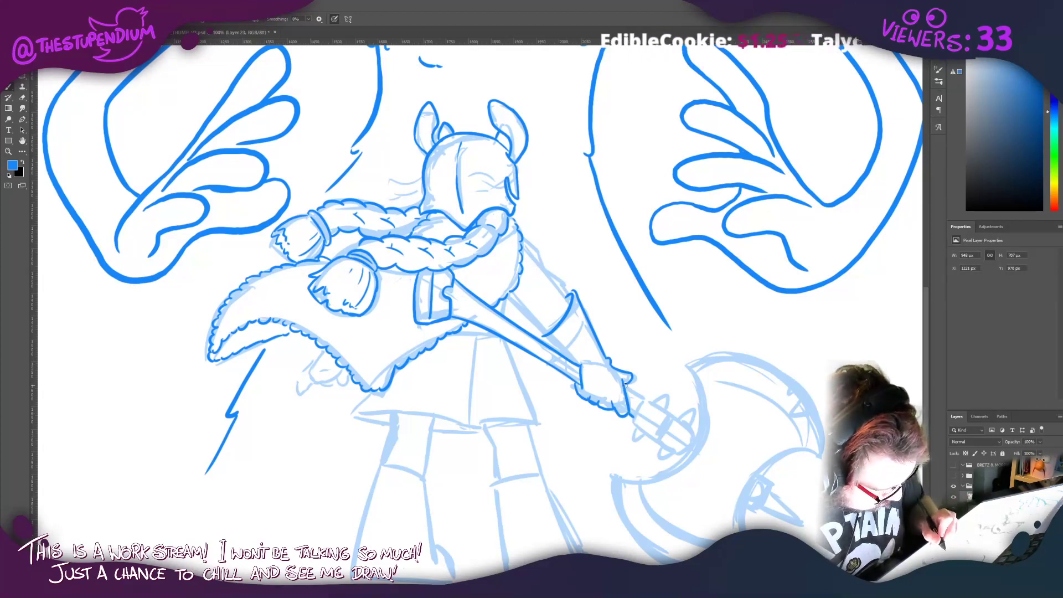
Step: Trace the two-part collar between the gripping hand and the axe blade, including its curved bands and small spikes
drag(625, 384, 642, 397)
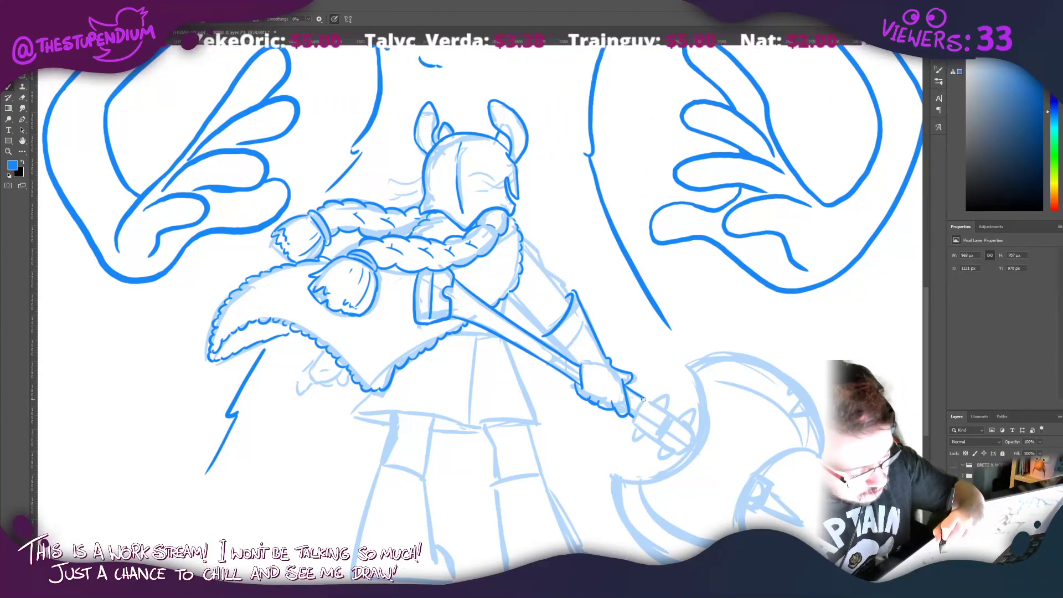
drag(643, 398, 629, 417)
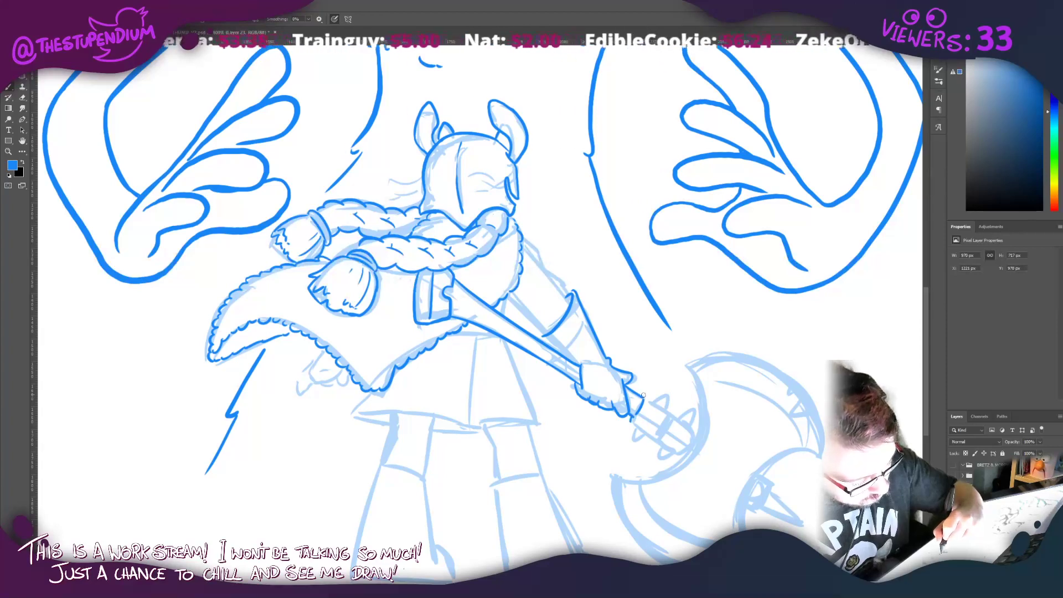
drag(643, 394, 644, 403)
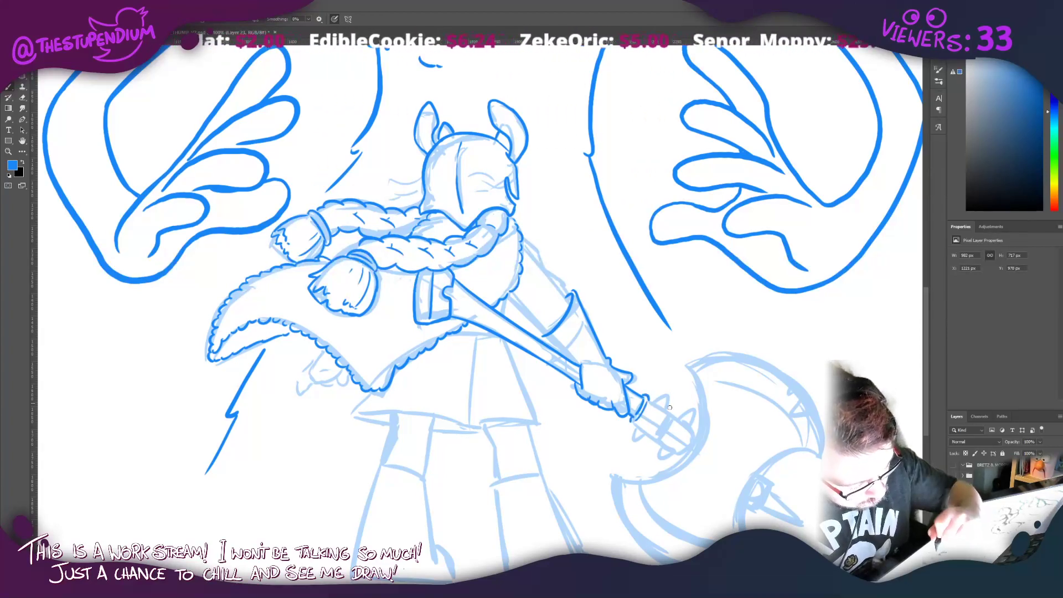
drag(656, 438, 672, 413)
drag(676, 457, 700, 415)
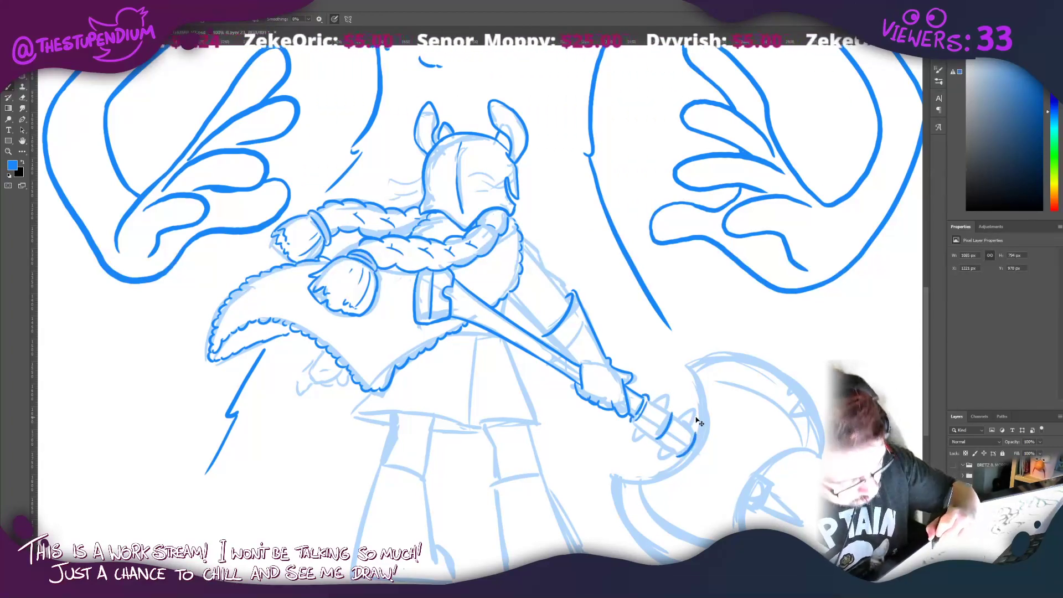
key(ctrl+z)
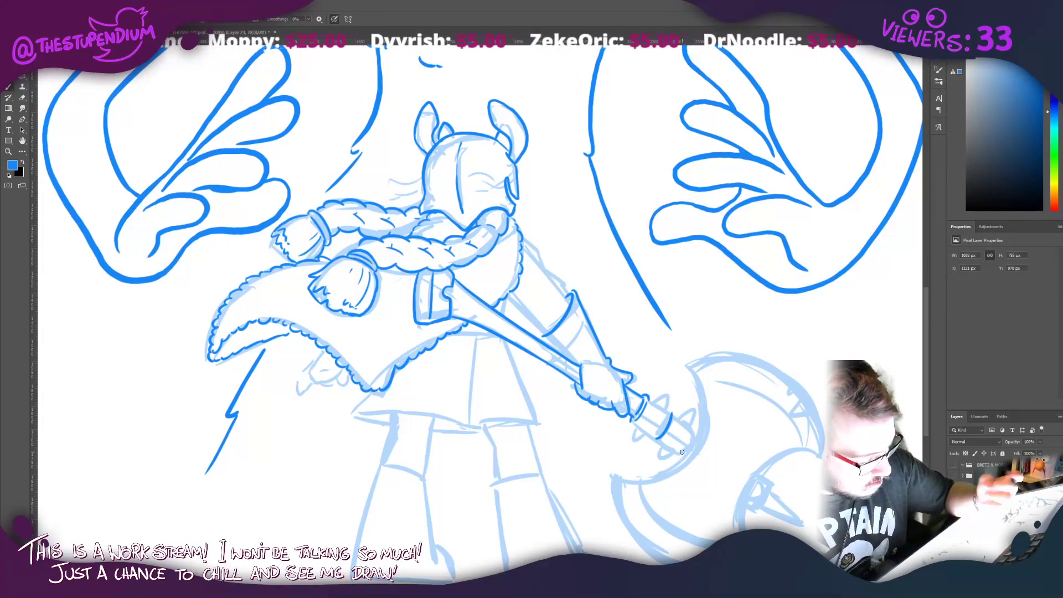
mouse_move(668, 422)
mouse_down()
mouse_move(652, 389)
mouse_move(630, 418)
mouse_move(664, 418)
mouse_move(657, 431)
mouse_move(687, 441)
mouse_move(682, 454)
mouse_move(658, 441)
mouse_move(678, 456)
mouse_move(698, 430)
mouse_move(671, 410)
mouse_move(698, 428)
mouse_move(678, 456)
mouse_up()
key(b)
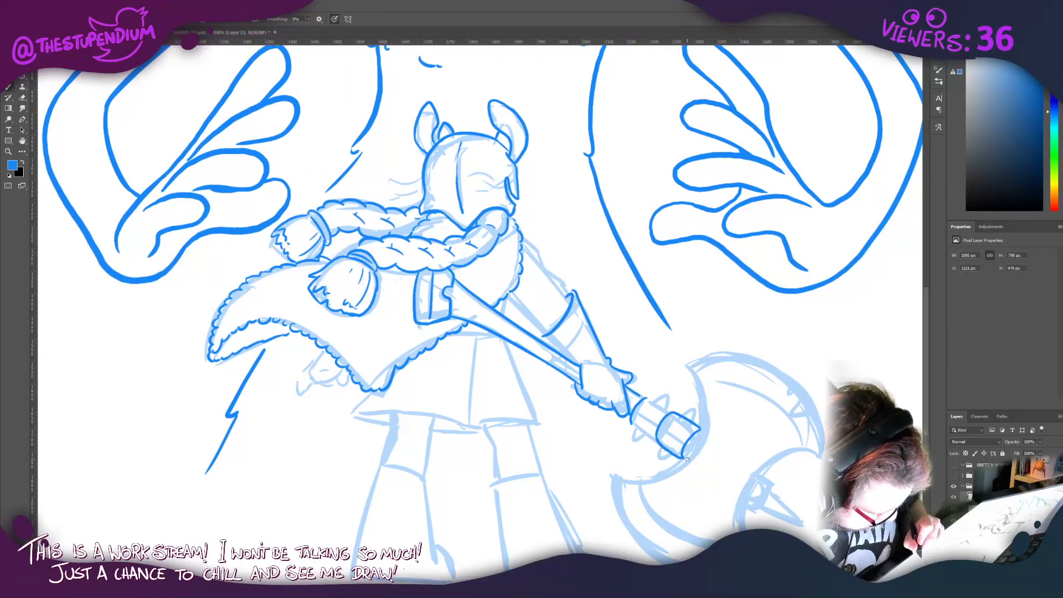
drag(670, 413, 646, 399)
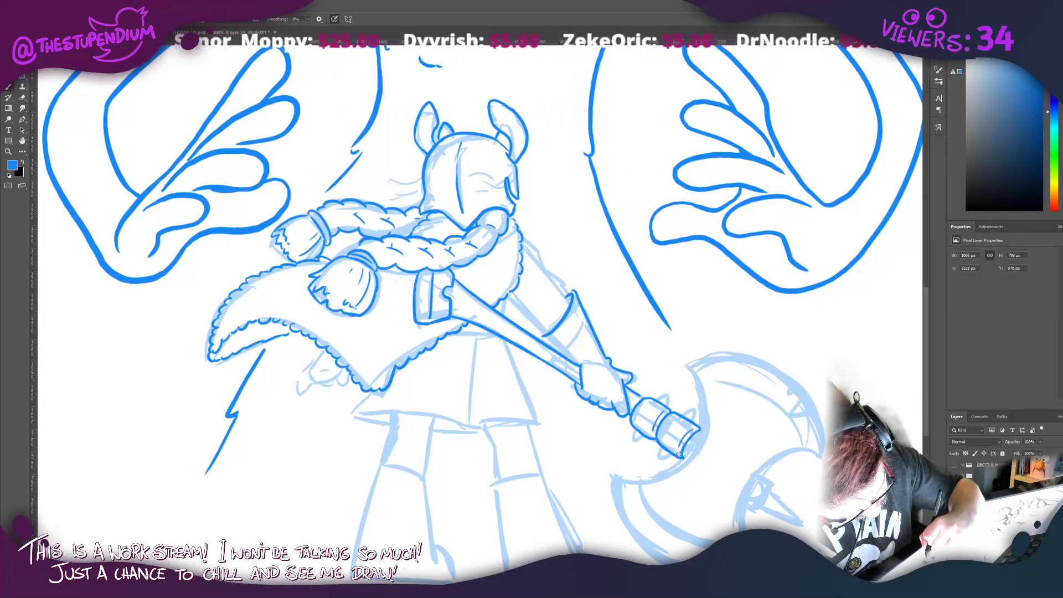
mouse_move(690, 422)
mouse_down()
mouse_move(668, 395)
mouse_move(641, 419)
mouse_move(633, 444)
mouse_move(651, 431)
mouse_move(670, 455)
mouse_up()
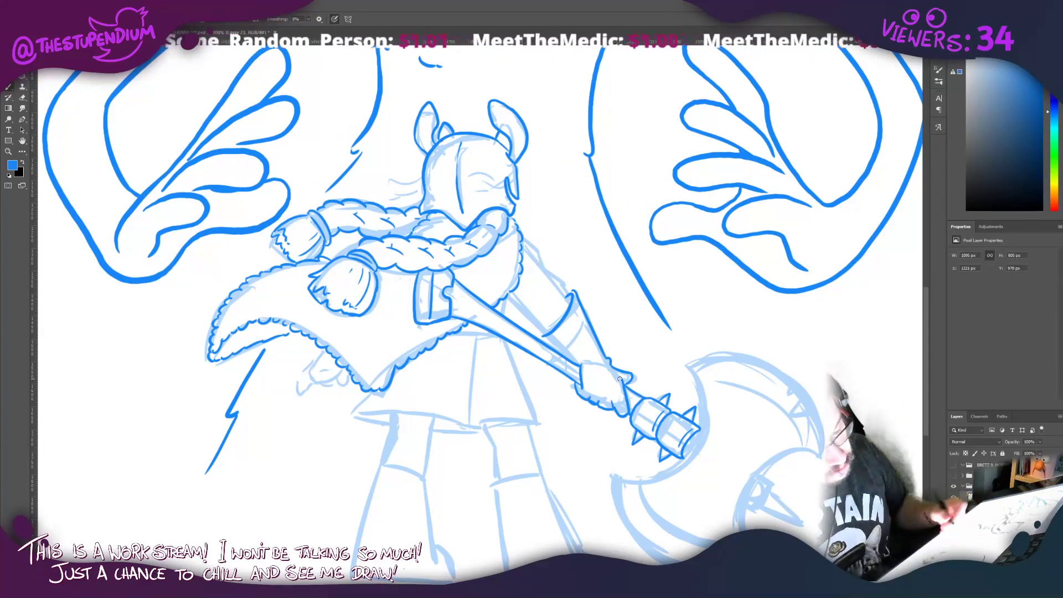
Step: Trace the axe head's inner curve beside the collar, the upper blade's outer cutting edge and the concave far edge
mouse_move(620, 379)
mouse_down()
mouse_move(581, 349)
mouse_move(567, 318)
mouse_up()
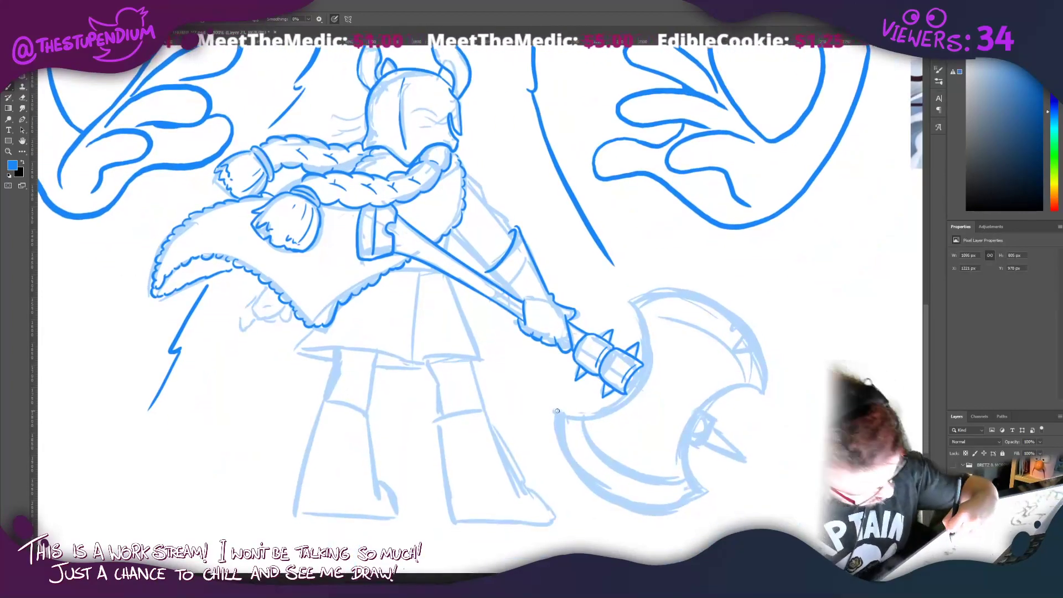
mouse_move(555, 410)
mouse_down()
mouse_move(598, 416)
mouse_move(638, 385)
mouse_move(642, 330)
mouse_move(626, 304)
mouse_up()
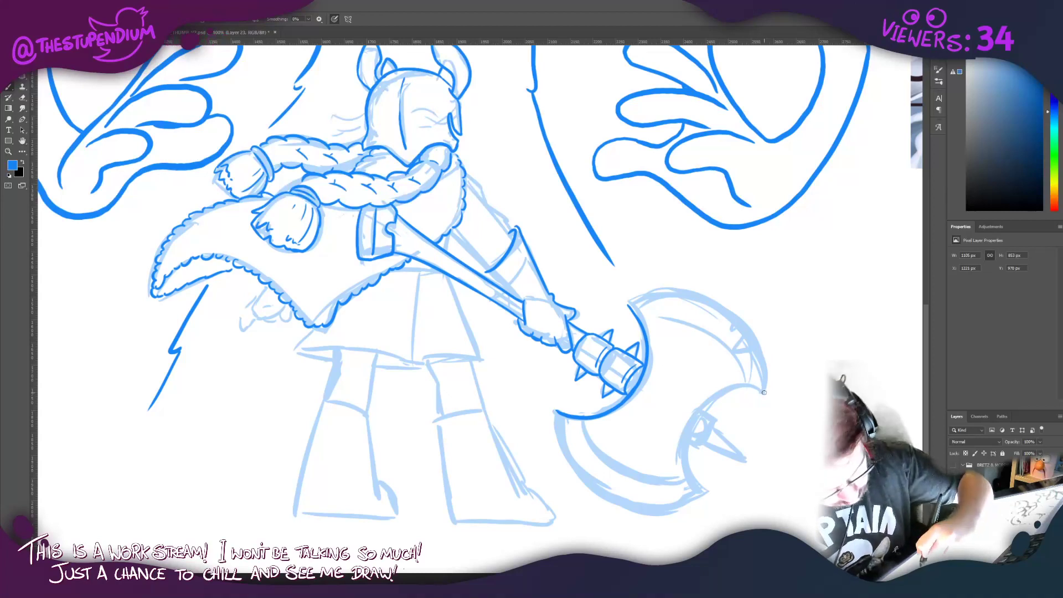
drag(764, 392, 697, 501)
key(ctrl+z)
drag(765, 393, 699, 501)
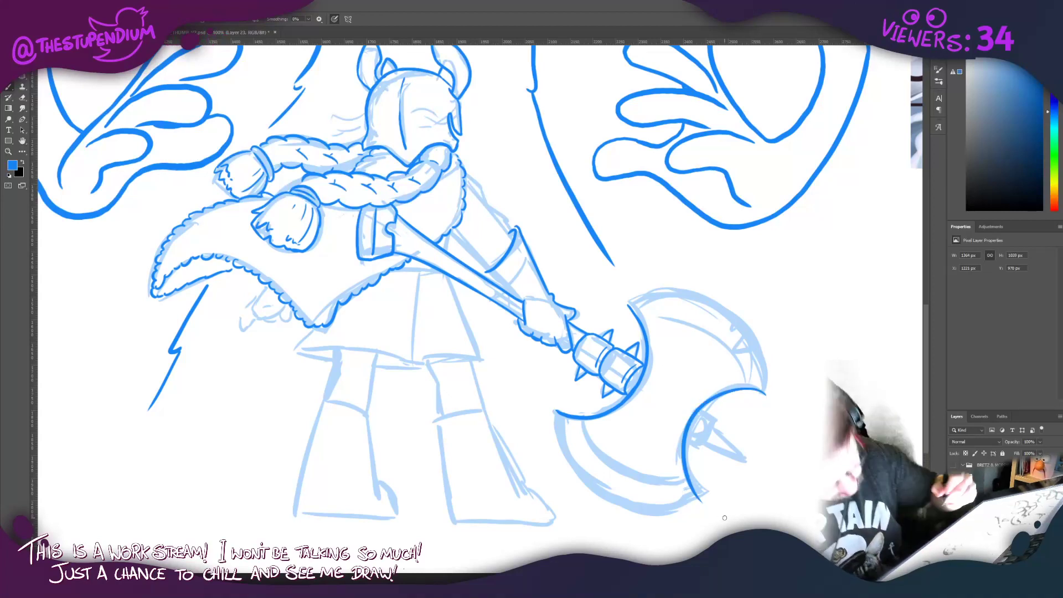
mouse_move(769, 394)
mouse_down()
mouse_move(615, 288)
mouse_move(770, 412)
mouse_up()
key(ctrl+z)
key(ctrl+z)
mouse_move(763, 349)
mouse_down()
mouse_move(768, 394)
mouse_move(623, 302)
mouse_up()
key(ctrl+z)
drag(769, 394, 621, 301)
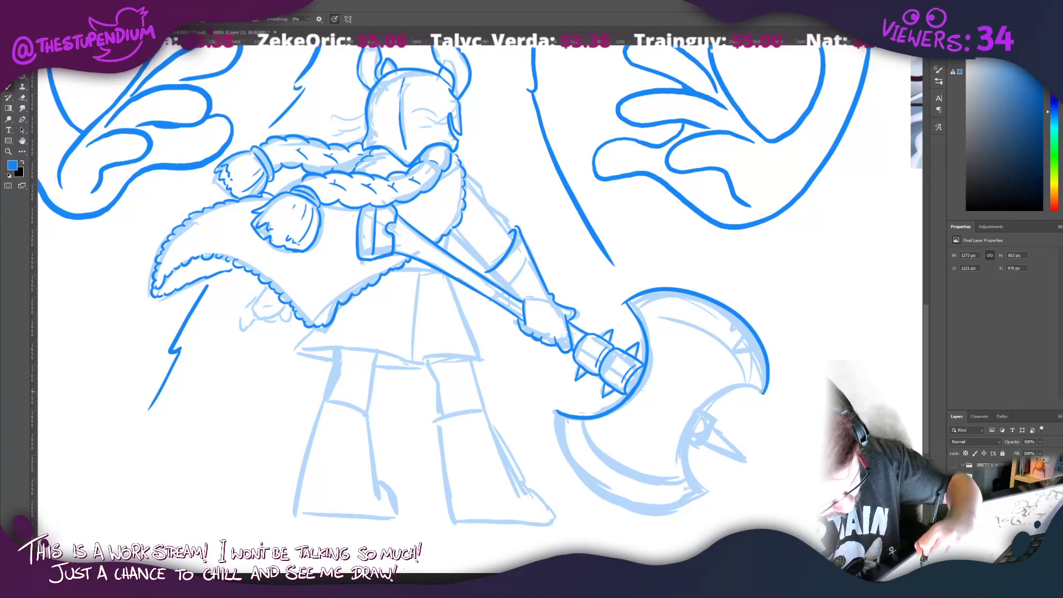
drag(762, 391, 704, 506)
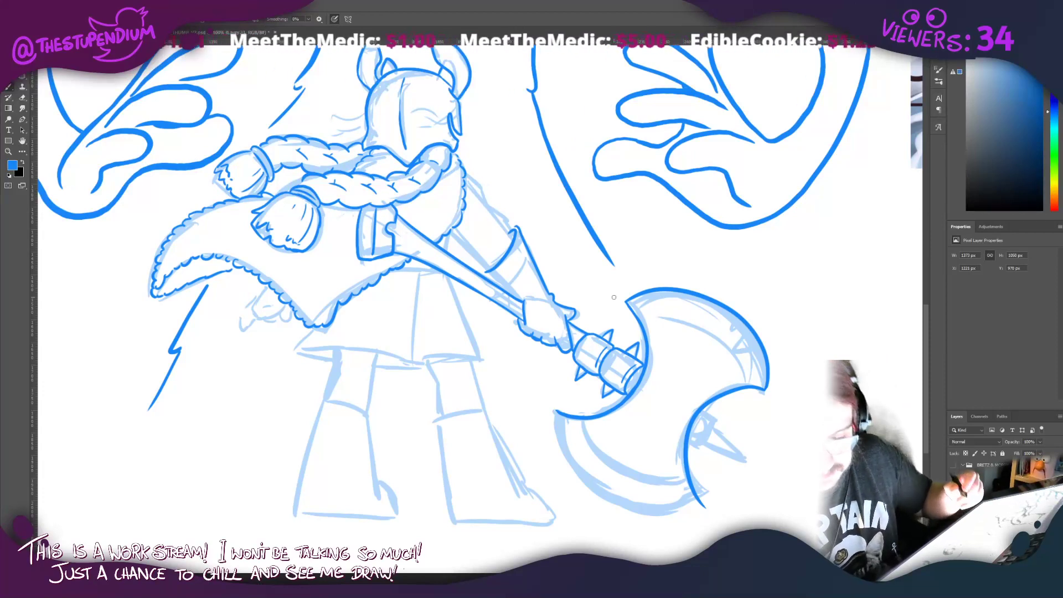
Step: Trace the bevel line inside the upper blade and cut jagged notches into its outer cutting edge
drag(754, 378, 627, 315)
key(ctrl+z)
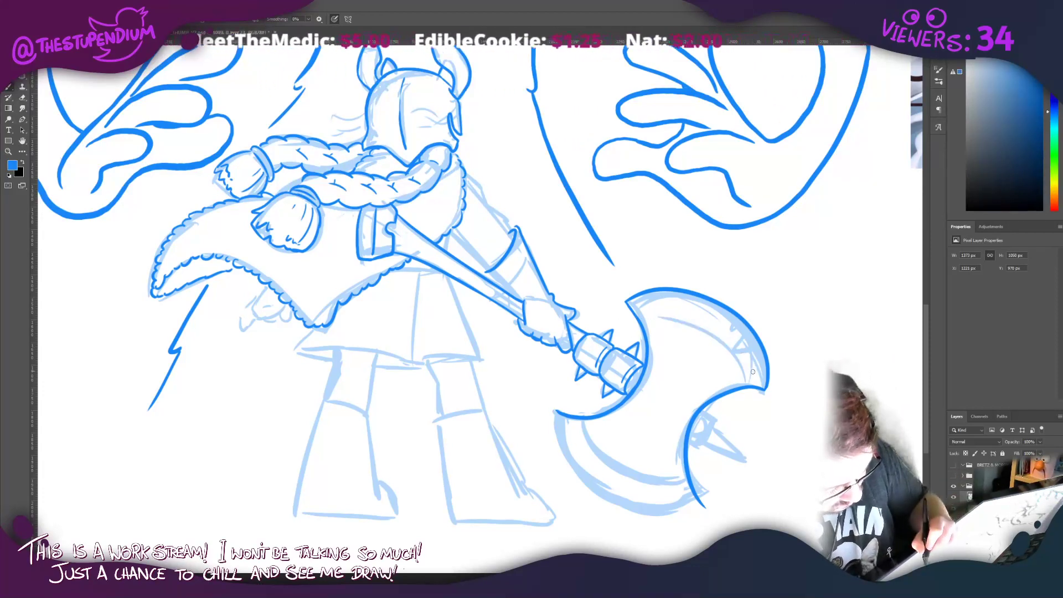
drag(754, 376, 657, 307)
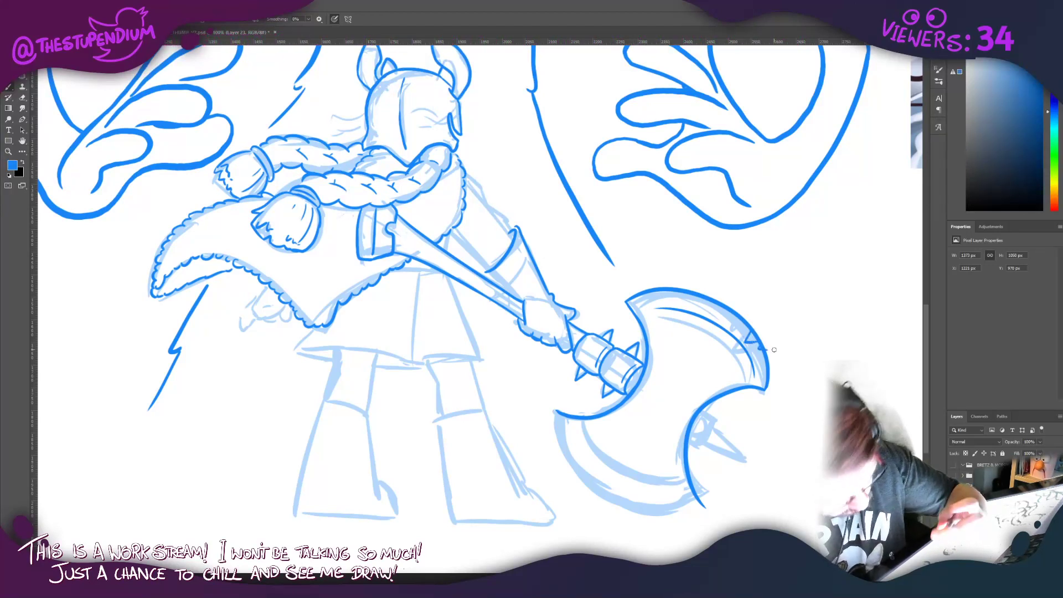
key(bracketright)
key(bracketright)
key(bracketright)
key(bracketright)
key(bracketright)
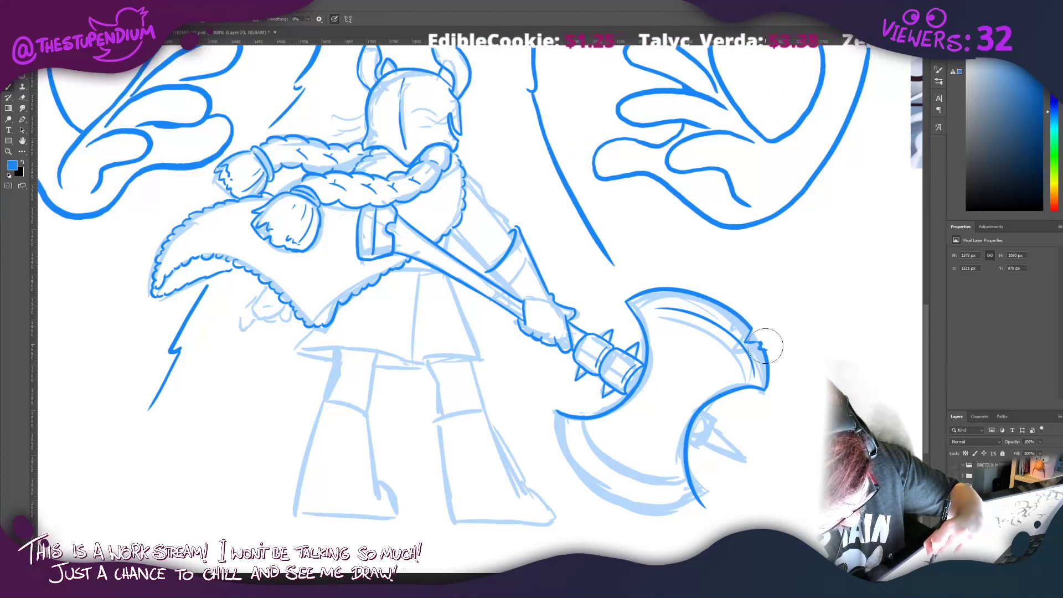
drag(766, 349, 757, 342)
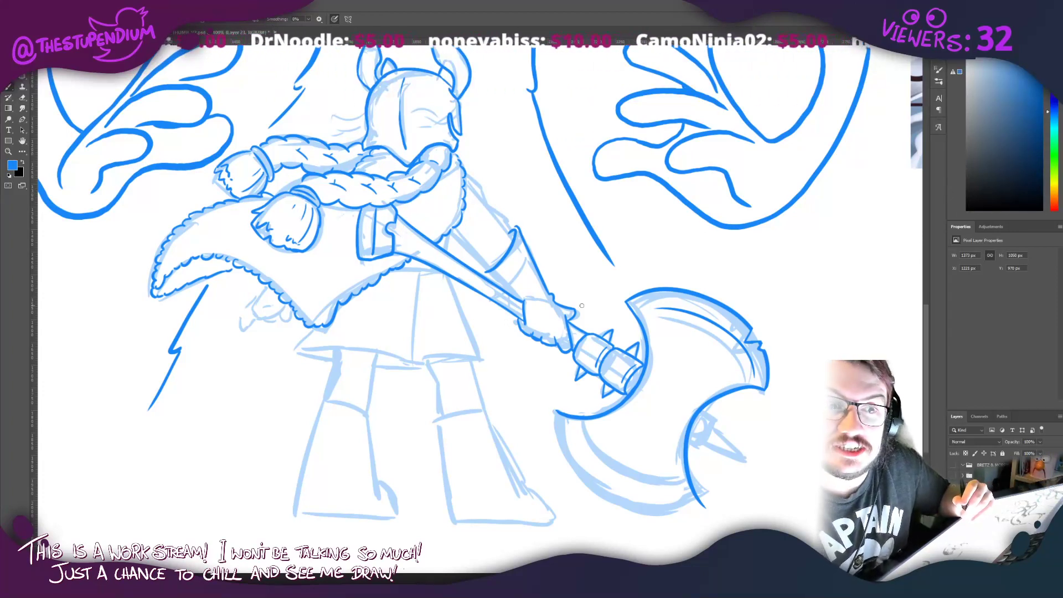
Step: Trace the lower blade's curved cutting edge and erase the line overshooting its far tip
drag(582, 305, 520, 222)
mouse_move(496, 325)
mouse_down()
mouse_move(585, 417)
mouse_move(647, 399)
mouse_up()
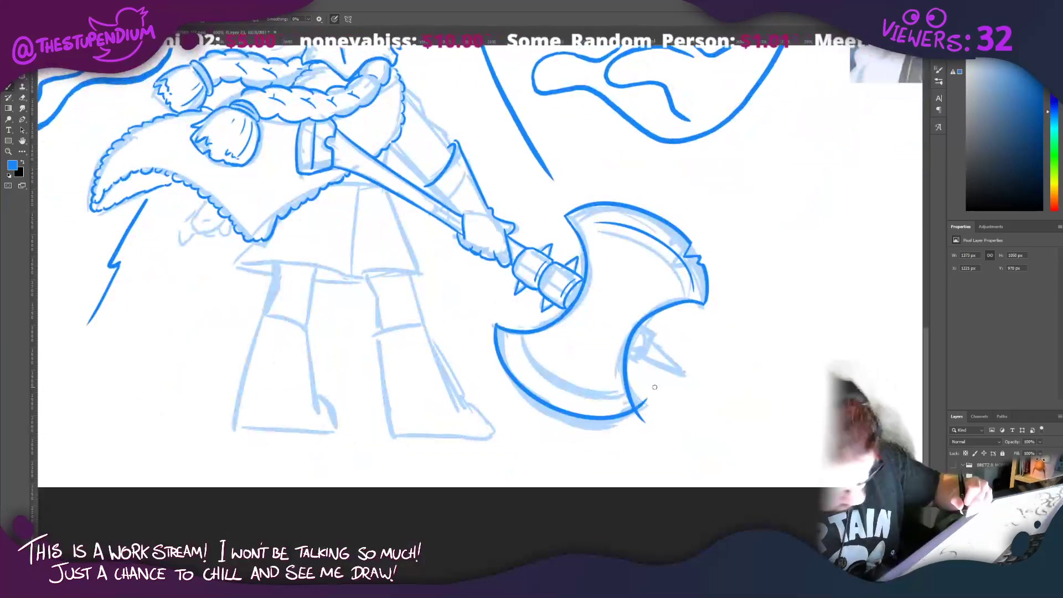
key(ctrl+z)
drag(496, 325, 645, 419)
key(ctrl+z)
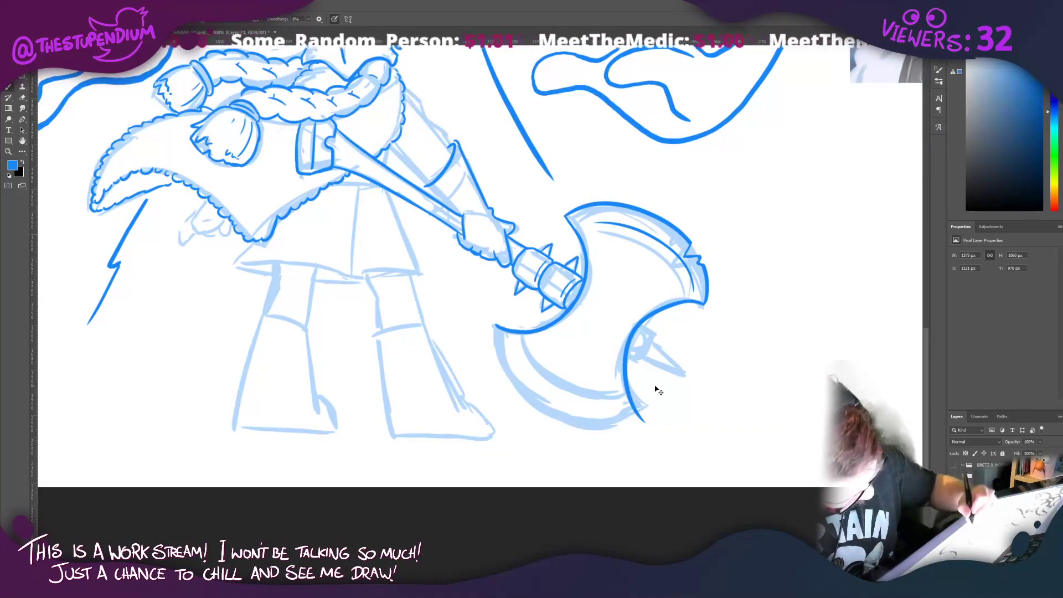
drag(495, 325, 647, 424)
key(ctrl+z)
mouse_move(495, 325)
mouse_down()
mouse_move(495, 348)
mouse_move(648, 424)
mouse_up()
key(ctrl+z)
drag(496, 326, 645, 421)
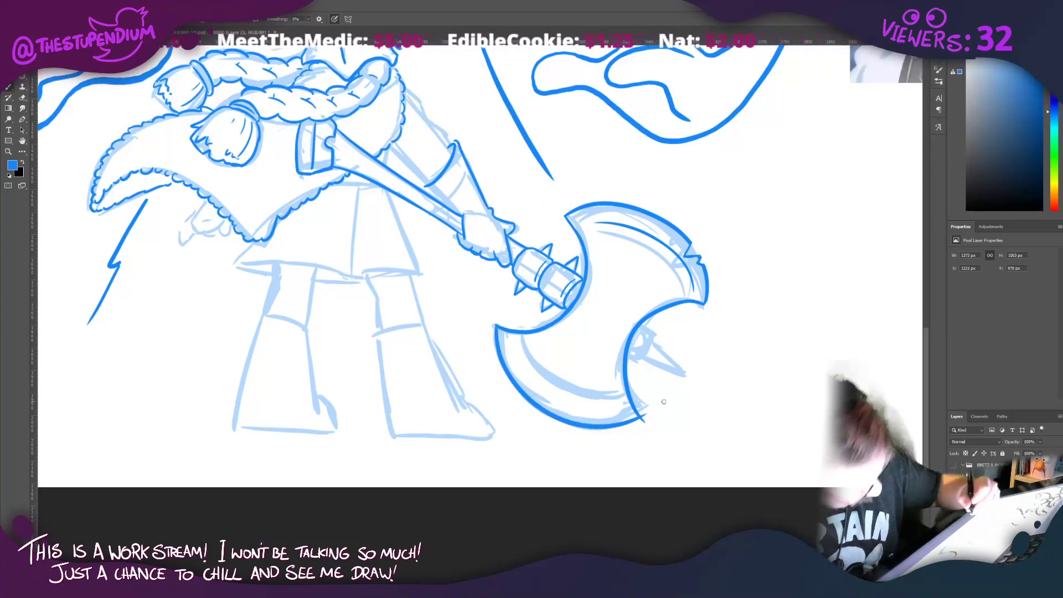
key(e)
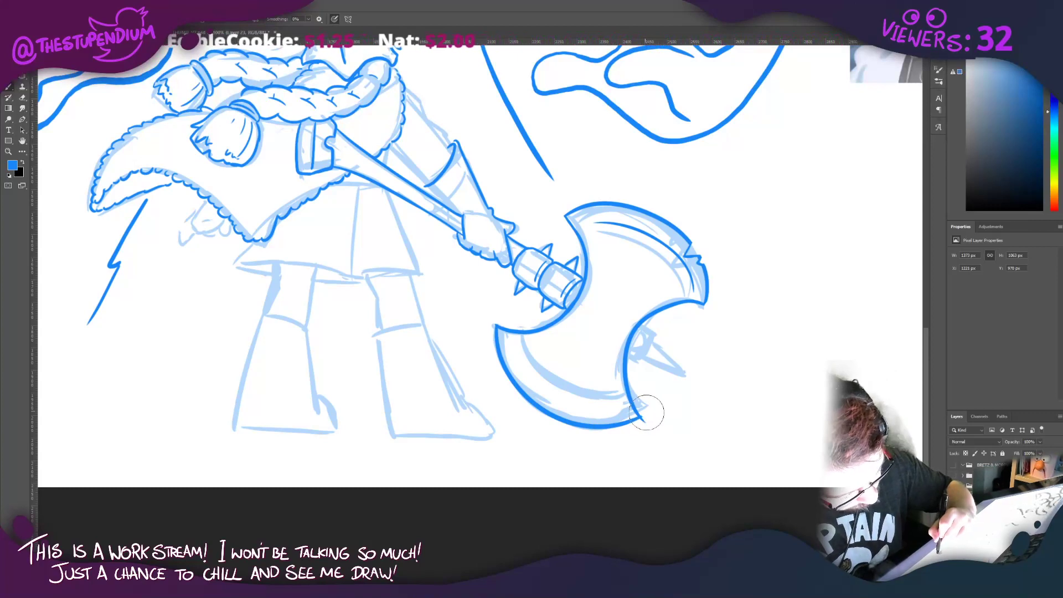
drag(650, 419, 646, 387)
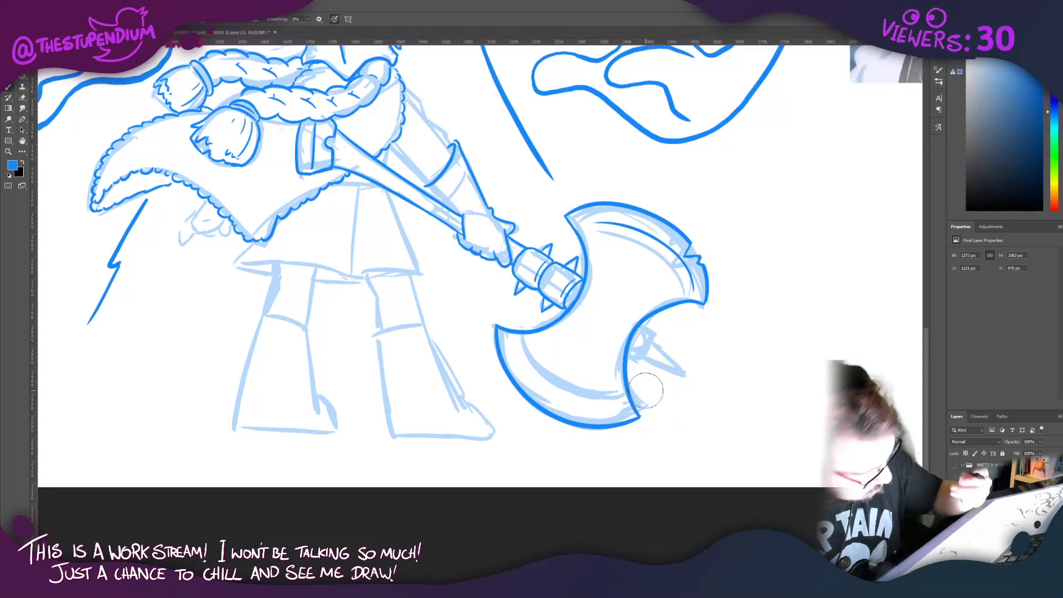
Step: Trace the bevel line inside the lower blade and add a thickness line along the axe head's concave far edge
key(b)
drag(515, 338, 615, 406)
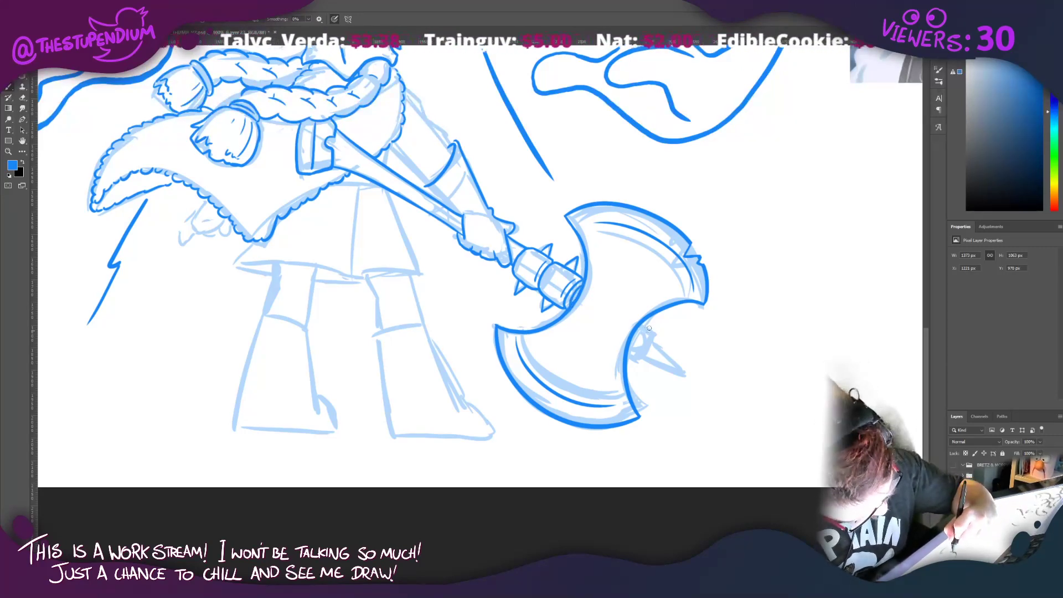
mouse_move(695, 303)
mouse_down()
mouse_move(651, 327)
mouse_move(632, 365)
mouse_move(644, 415)
mouse_up()
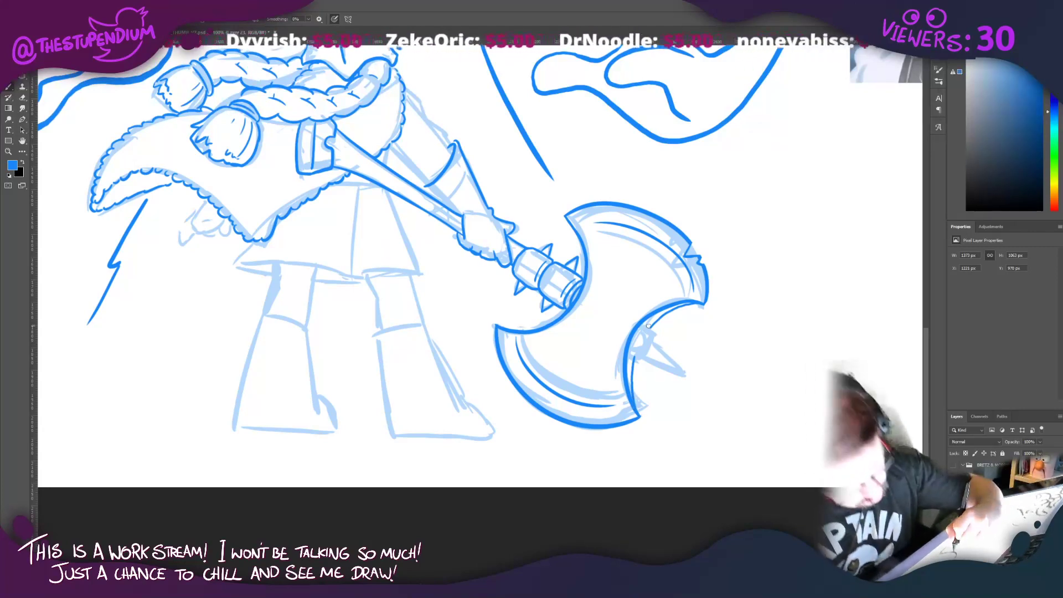
Step: Trace the rounded mount and pointed spike projecting from the axe head's concave far edge
mouse_move(629, 350)
mouse_down()
mouse_move(636, 360)
mouse_move(656, 352)
mouse_move(650, 334)
mouse_move(645, 354)
mouse_up()
key(ctrl+z)
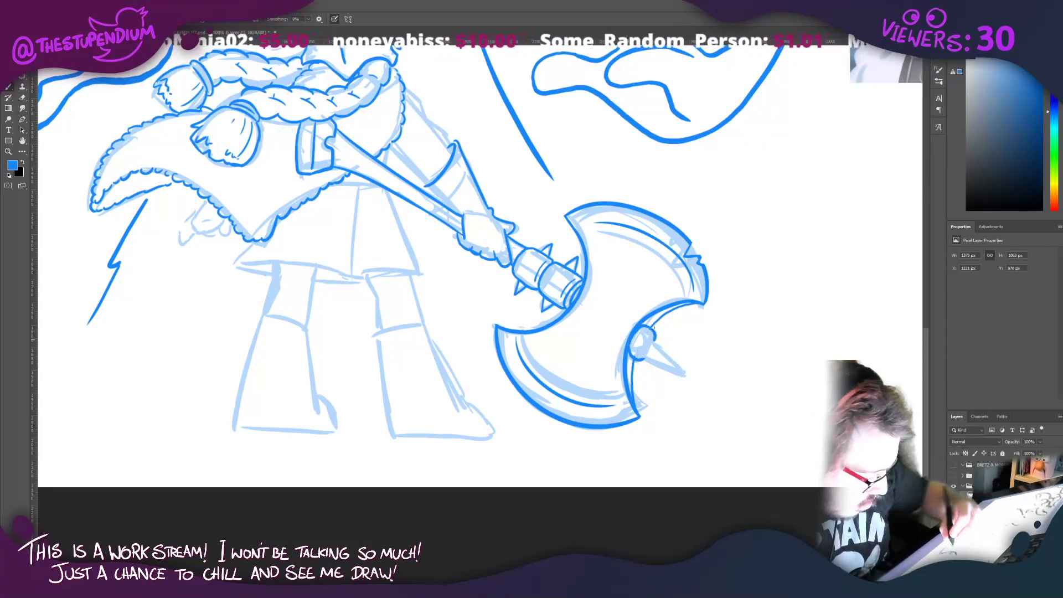
key(ctrl+shift+z)
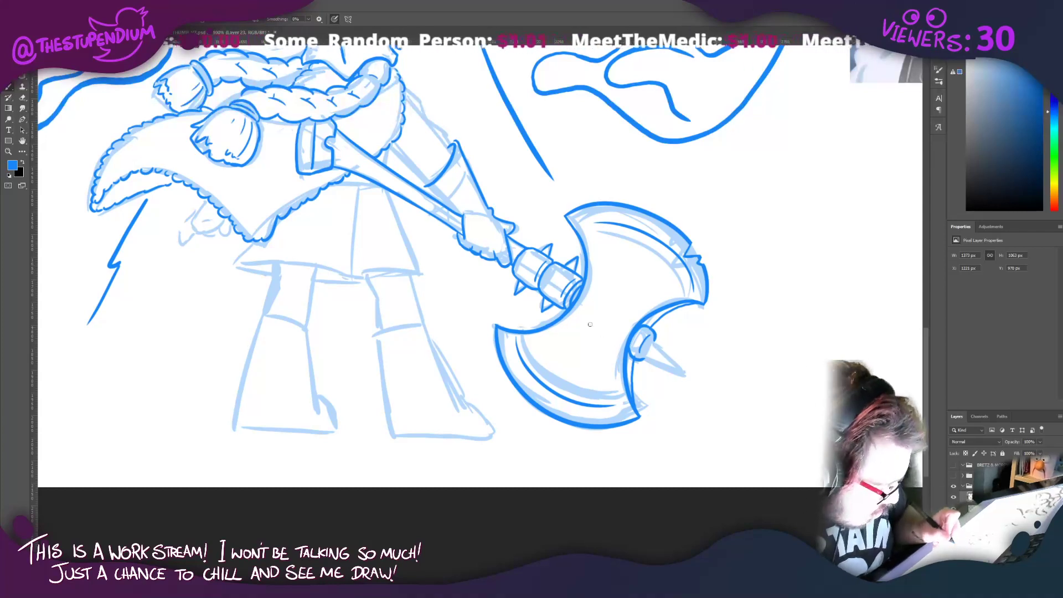
drag(639, 354, 674, 362)
key(ctrl+z)
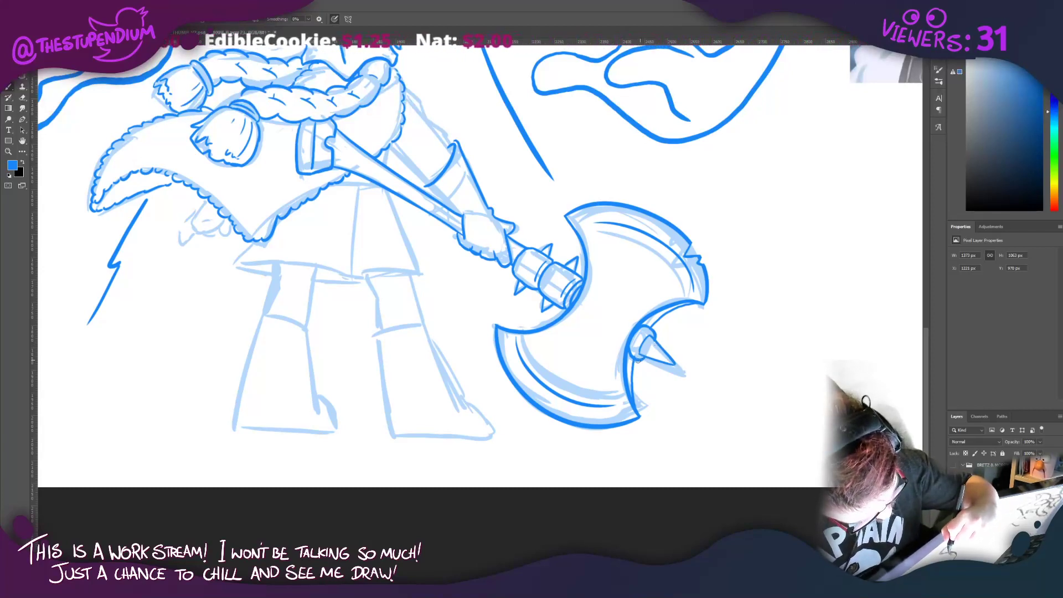
key(bracketright)
key(bracketright)
key(bracketright)
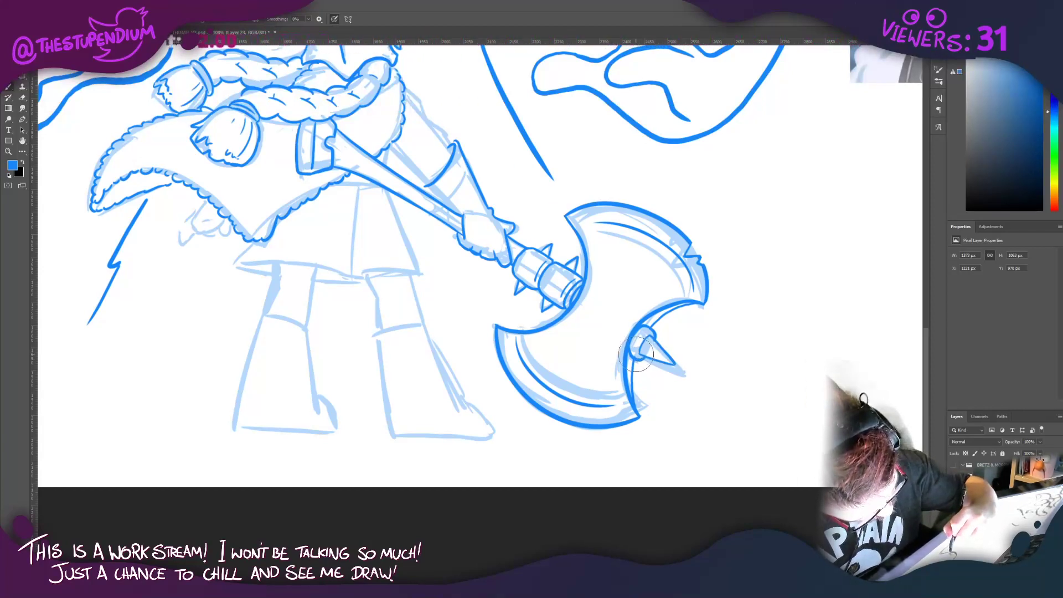
key(bracketleft)
key(bracketleft)
key(bracketleft)
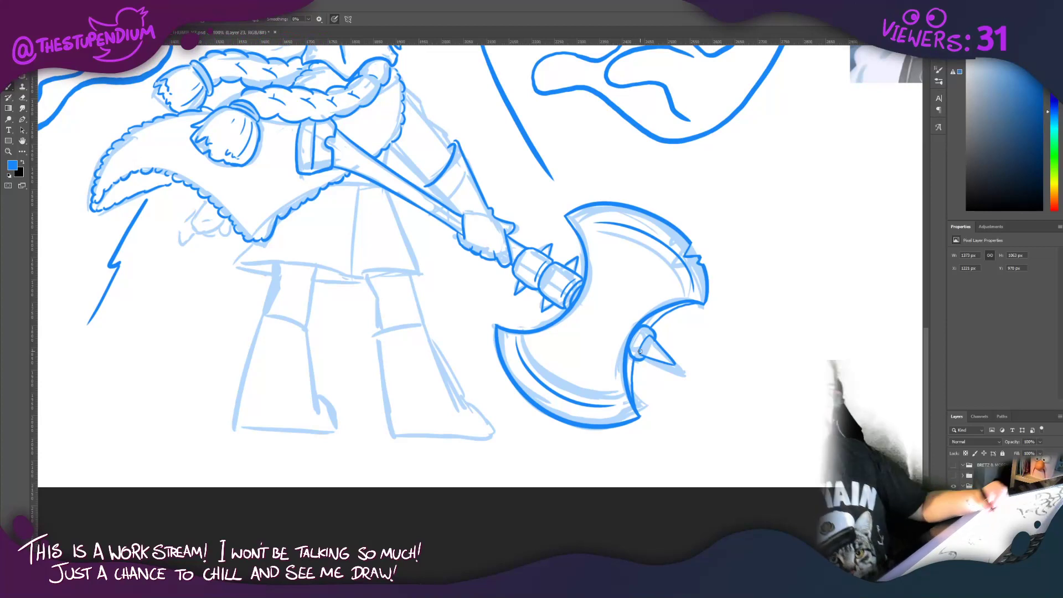
Step: Trace both edges of the warrior's upper arm from the fur-trimmed cloak to the forearm bracer
drag(400, 283, 510, 304)
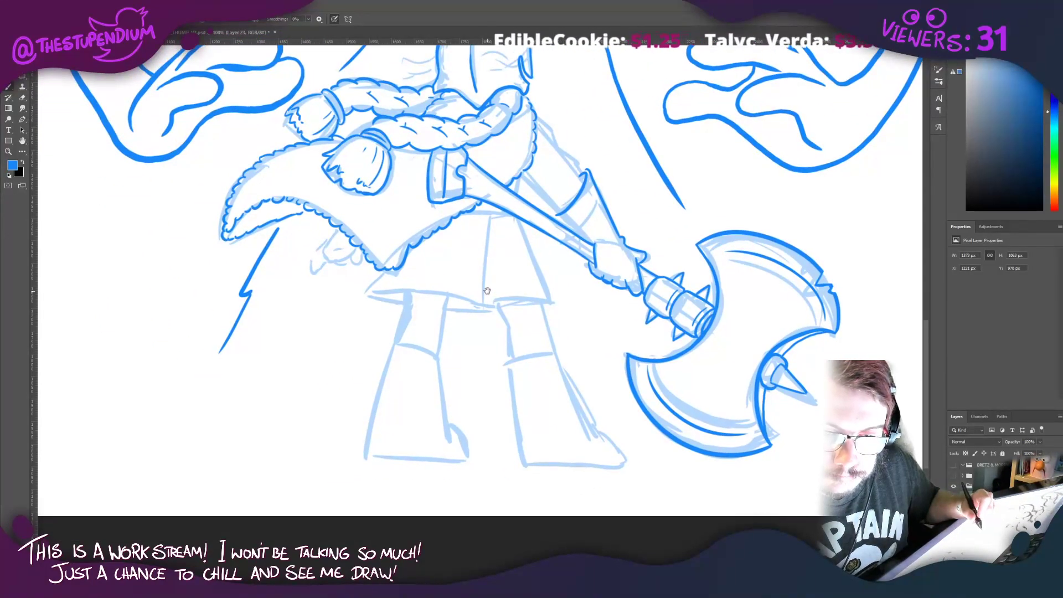
drag(480, 280, 540, 470)
drag(288, 73, 300, 239)
scroll(531, 332, up, 5)
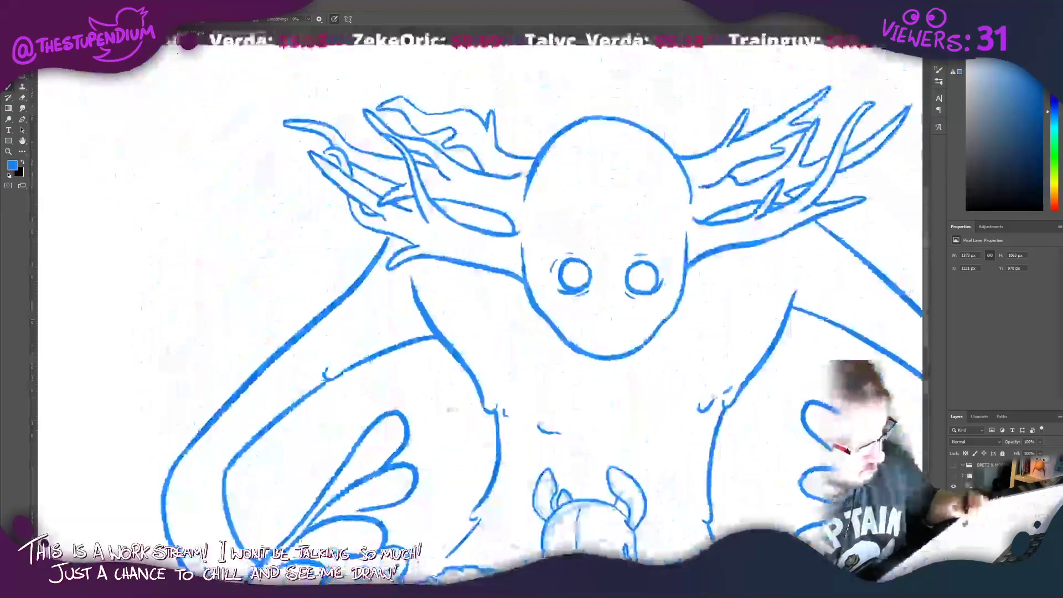
scroll(532, 332, down, 15)
drag(454, 258, 441, 260)
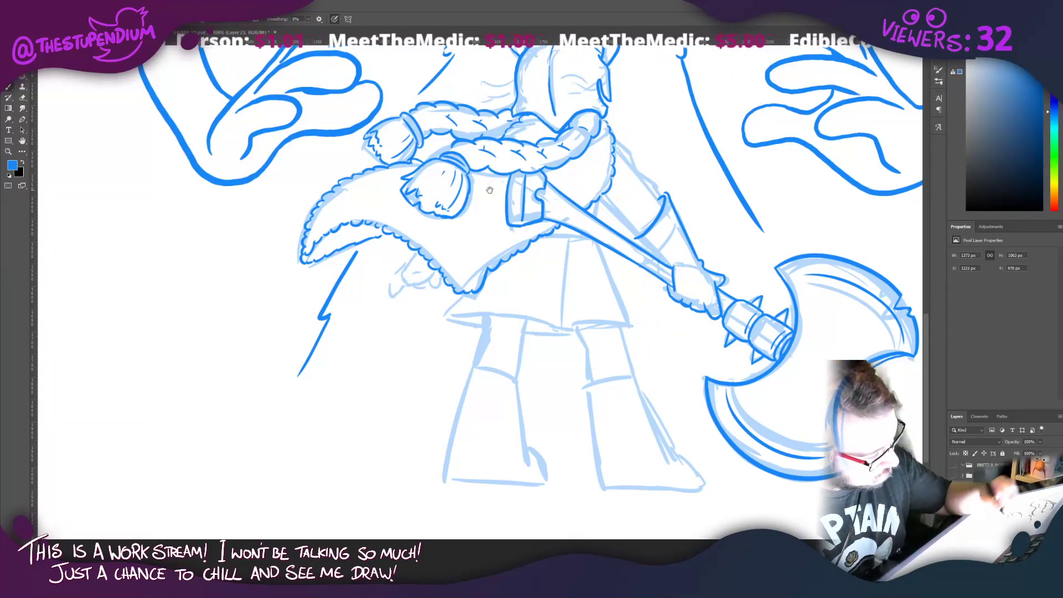
drag(415, 158, 349, 284)
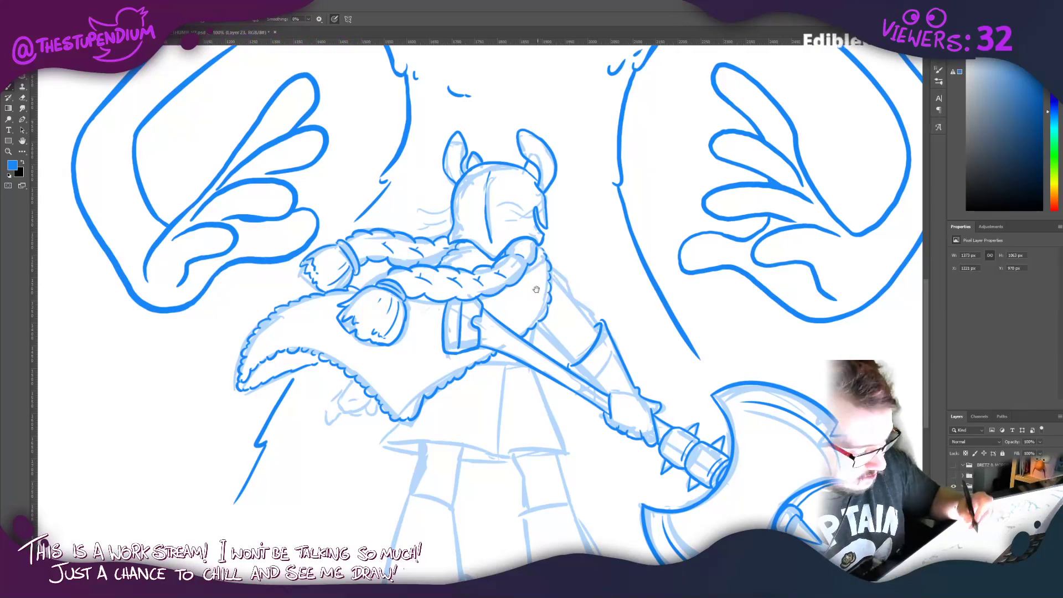
mouse_move(535, 290)
mouse_down()
mouse_move(144, 288)
mouse_move(23, 336)
mouse_move(471, 300)
mouse_move(535, 278)
mouse_up()
drag(547, 320, 573, 353)
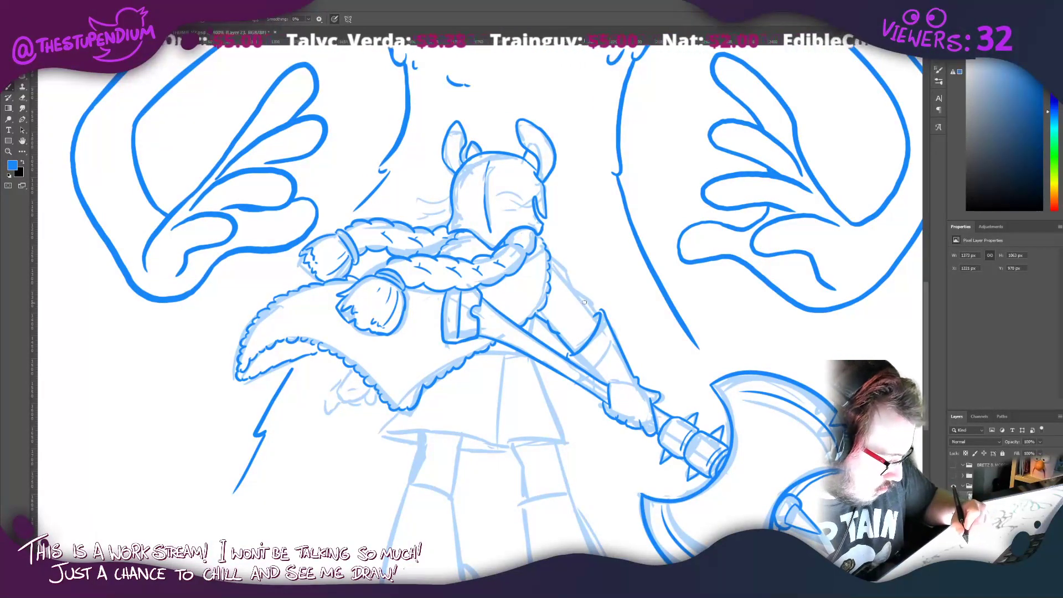
drag(556, 261, 599, 324)
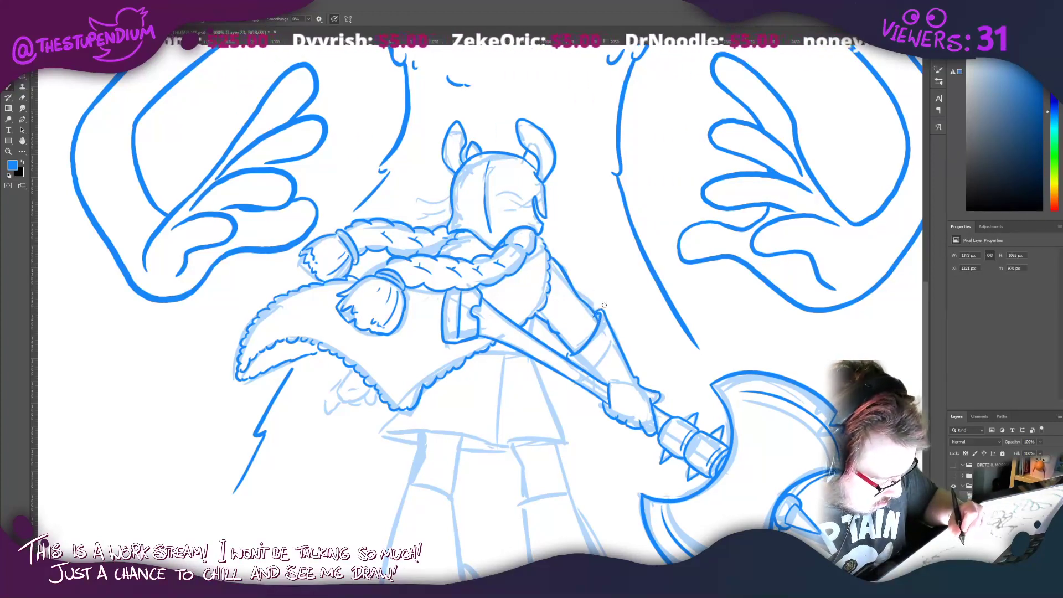
Step: Try to trace the warrior's free hand and its fingers emerging beneath the cloak's fur-trimmed lower edge
key(bracketright)
key(bracketright)
key(bracketright)
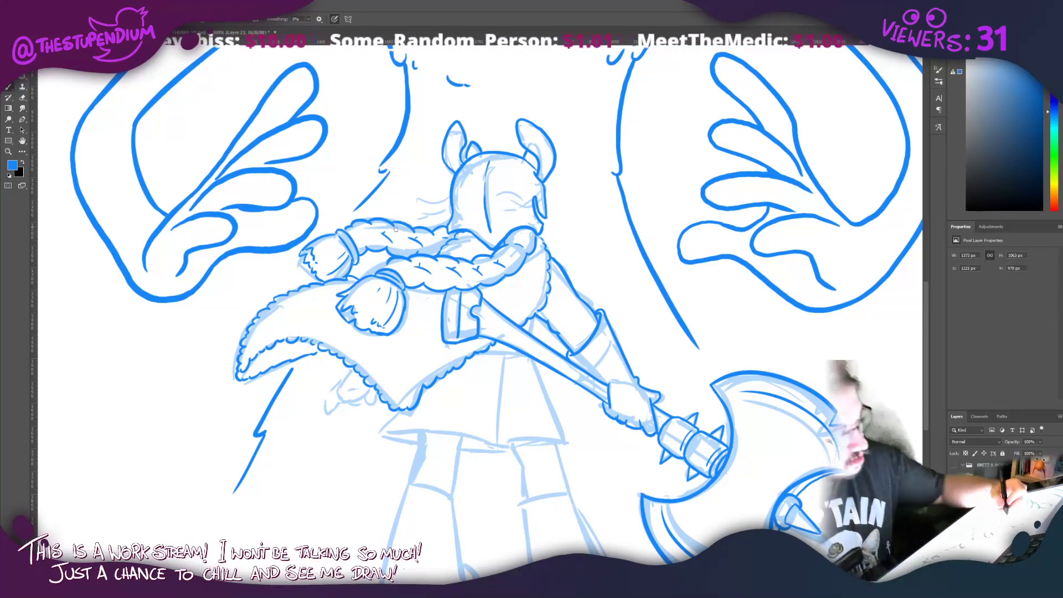
mouse_move(227, 367)
mouse_down()
mouse_move(310, 320)
mouse_move(393, 308)
mouse_up()
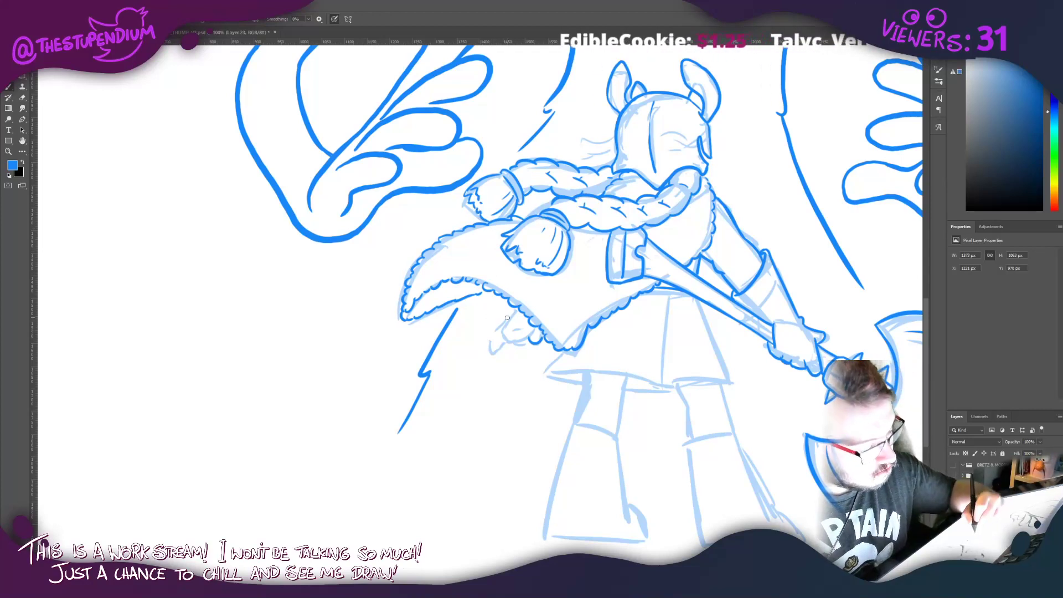
mouse_move(517, 309)
mouse_down()
mouse_move(490, 330)
mouse_move(517, 325)
mouse_move(529, 337)
mouse_move(536, 330)
mouse_move(497, 328)
mouse_move(509, 326)
mouse_move(488, 339)
mouse_move(516, 349)
mouse_up()
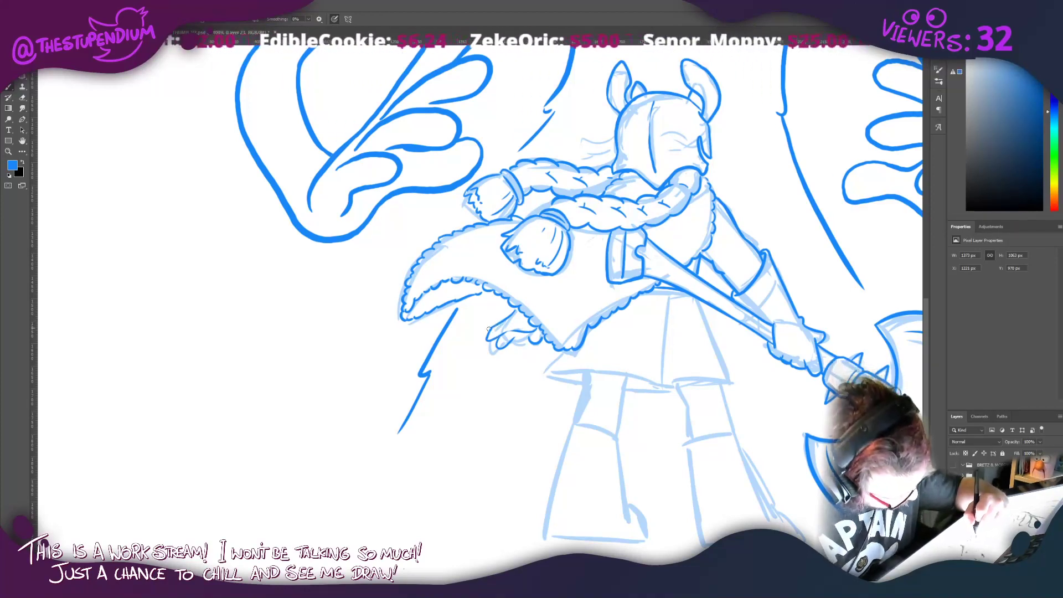
mouse_move(489, 328)
mouse_down()
mouse_move(534, 328)
mouse_move(501, 335)
mouse_move(501, 345)
mouse_move(517, 336)
mouse_move(511, 350)
mouse_move(531, 335)
mouse_move(532, 349)
mouse_move(539, 311)
mouse_move(490, 339)
mouse_up()
Step: Erase the traced hand and fingers beneath the cloak's edge with a smaller eraser
key(e)
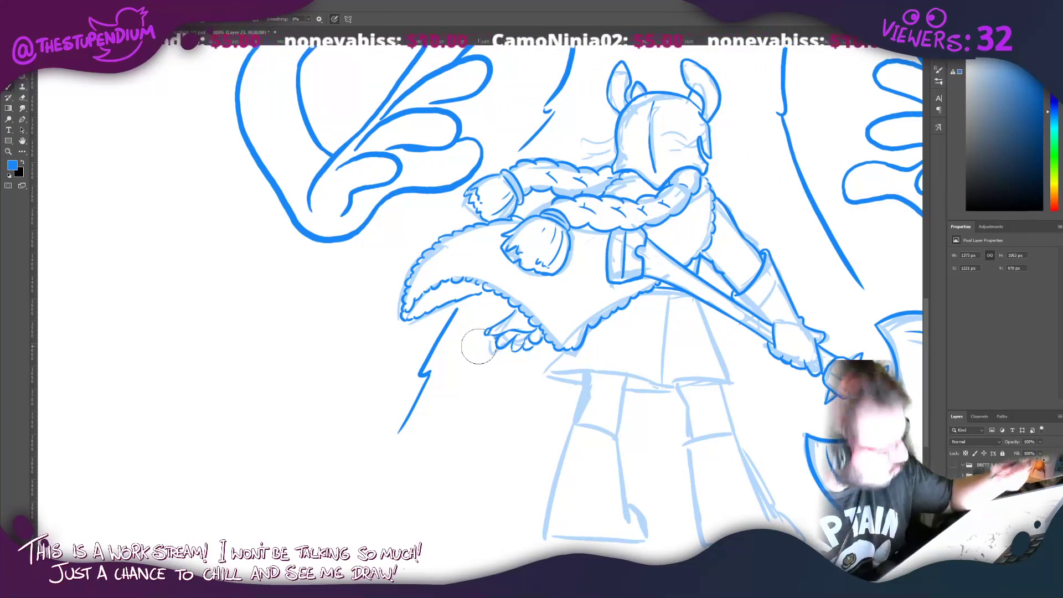
key(e)
click(31, 19)
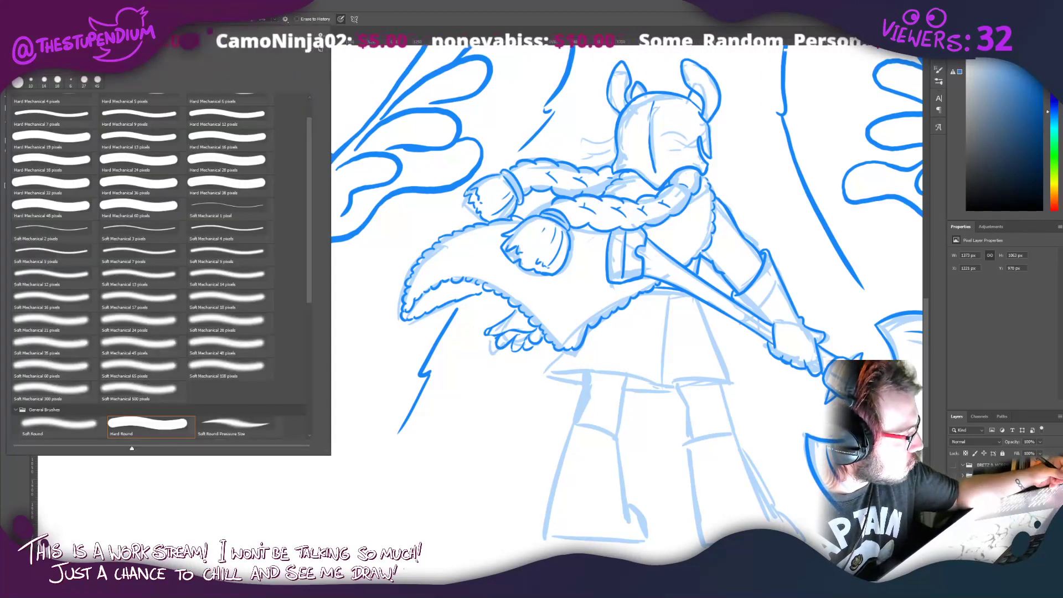
click(489, 348)
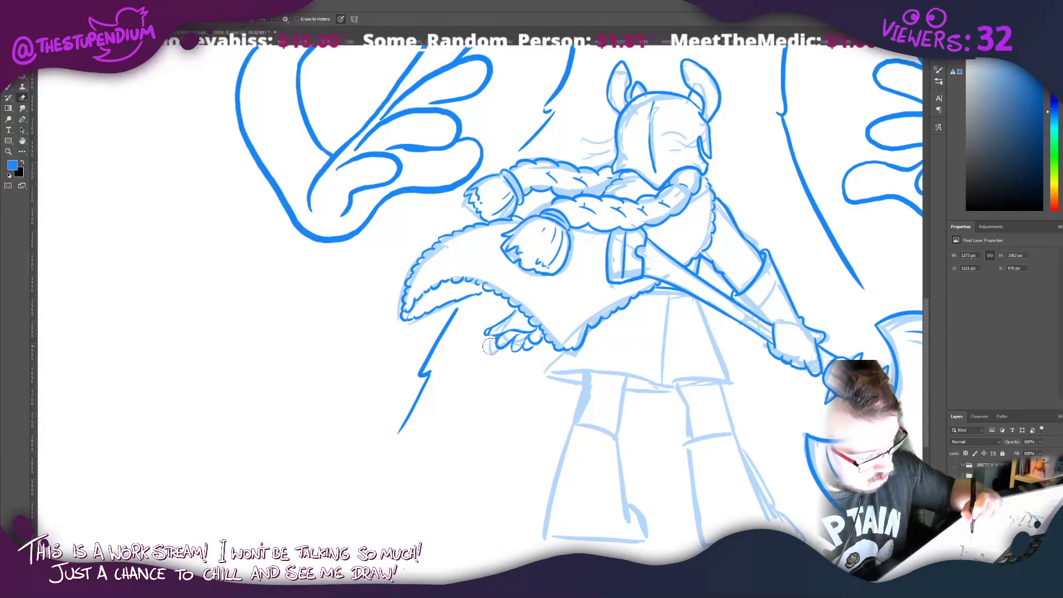
mouse_move(533, 340)
mouse_down()
mouse_move(517, 349)
mouse_move(495, 332)
mouse_move(498, 318)
mouse_move(529, 340)
mouse_up()
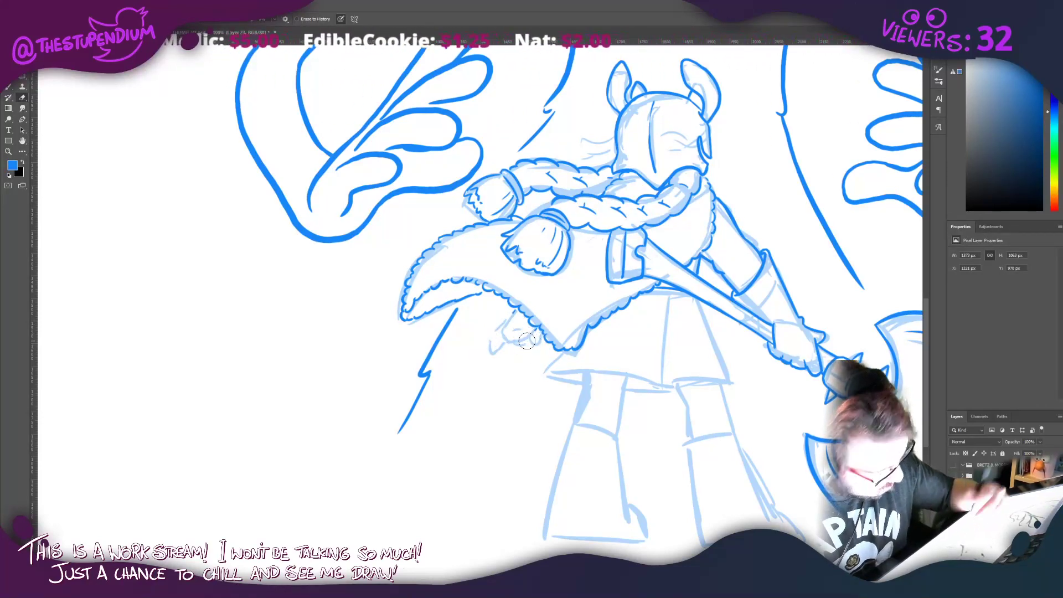
Step: Try a new outline for the hand beneath the cloak, then erase its strokes
click(20, 85)
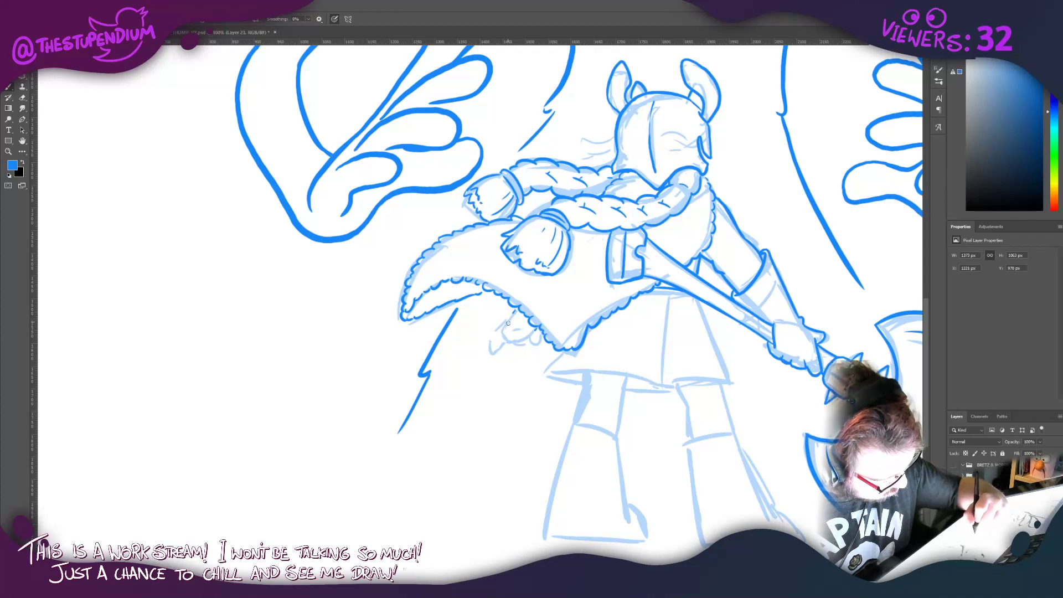
mouse_move(515, 313)
mouse_down()
mouse_move(482, 326)
mouse_move(494, 335)
mouse_up()
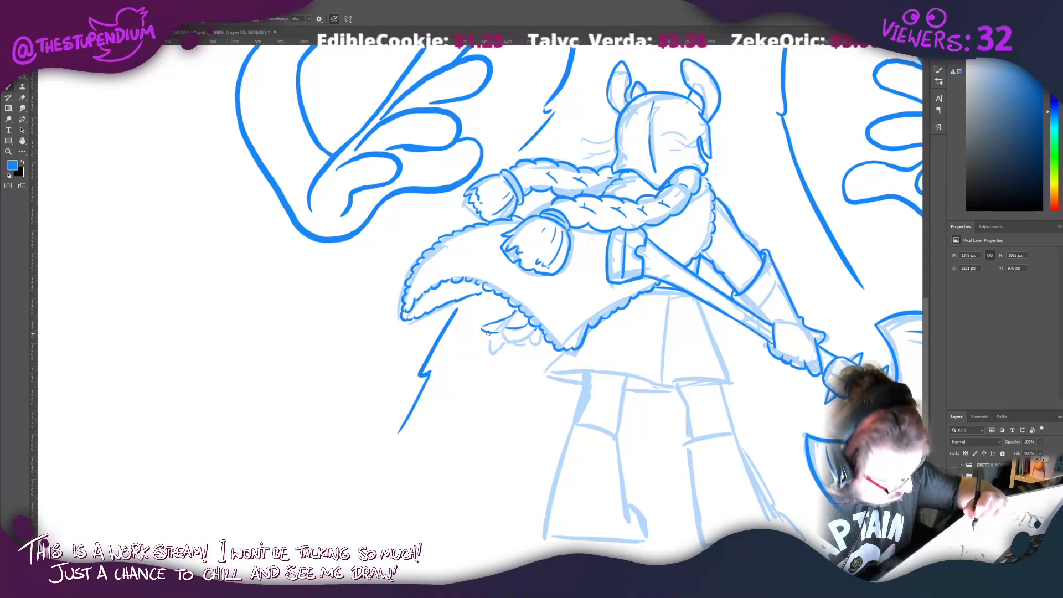
key(ctrl+z)
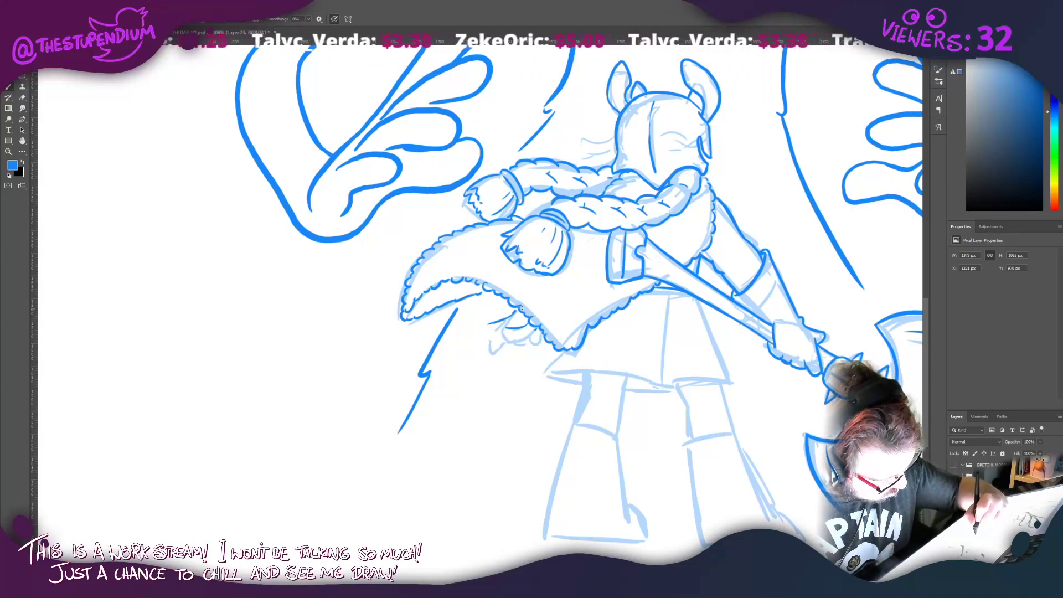
key(e)
mouse_move(490, 323)
mouse_down()
mouse_move(515, 314)
mouse_move(507, 328)
mouse_up()
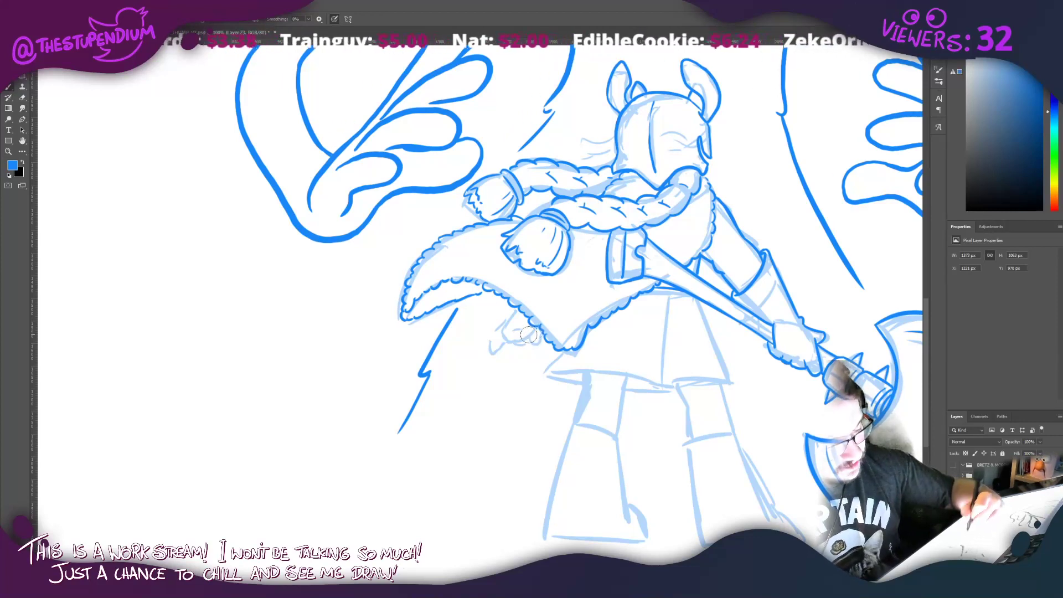
key(b)
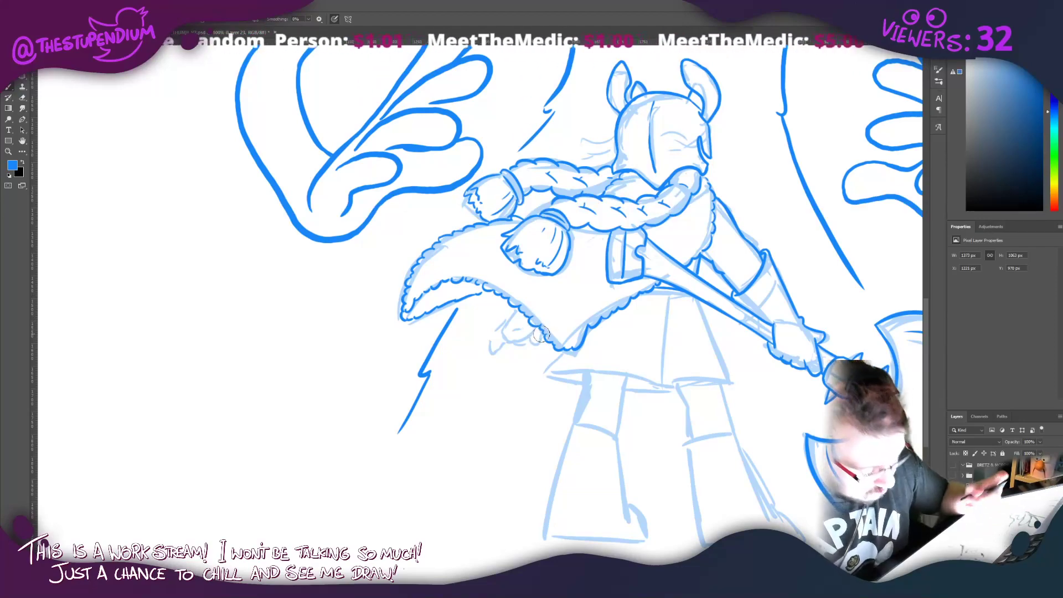
Step: Trace the warrior's flared skirt below the cloak, with its side edge, curved two-part hem and vertical overlap line
scroll(541, 333, up, 8)
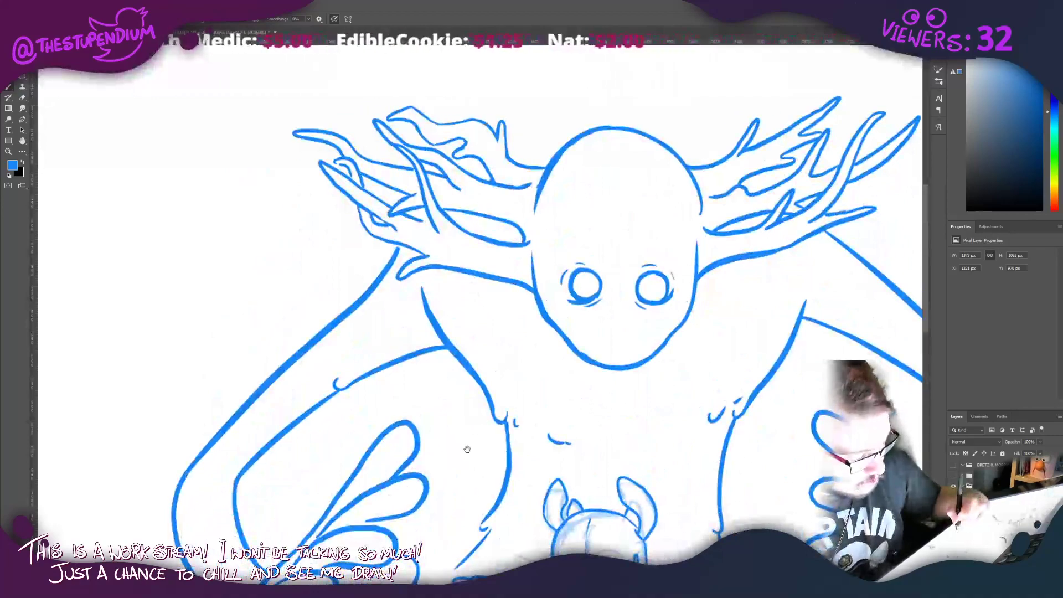
scroll(489, 406, down, 8)
drag(729, 260, 691, 292)
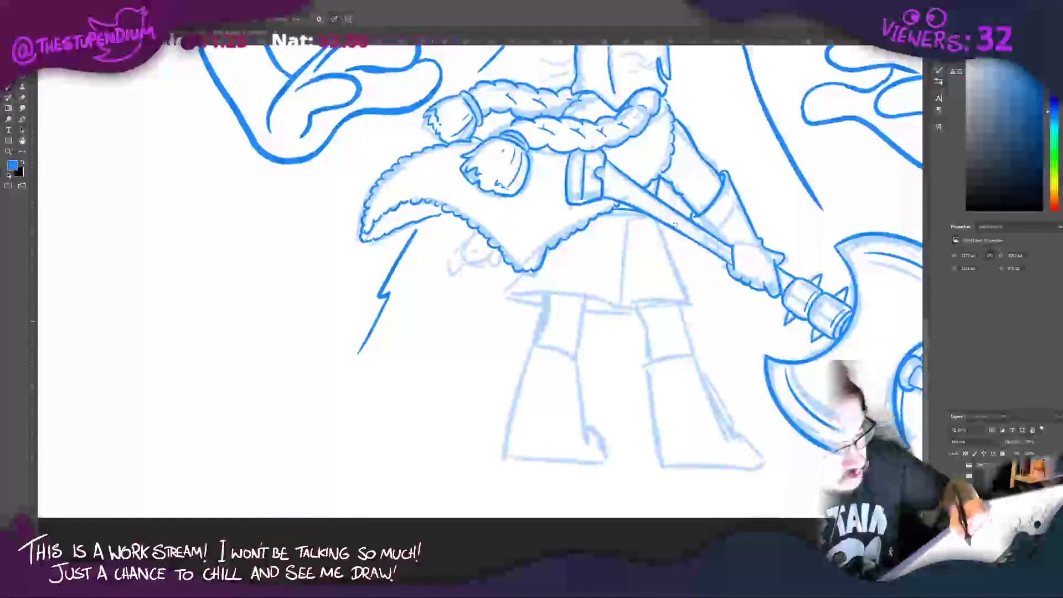
key(ctrl+z)
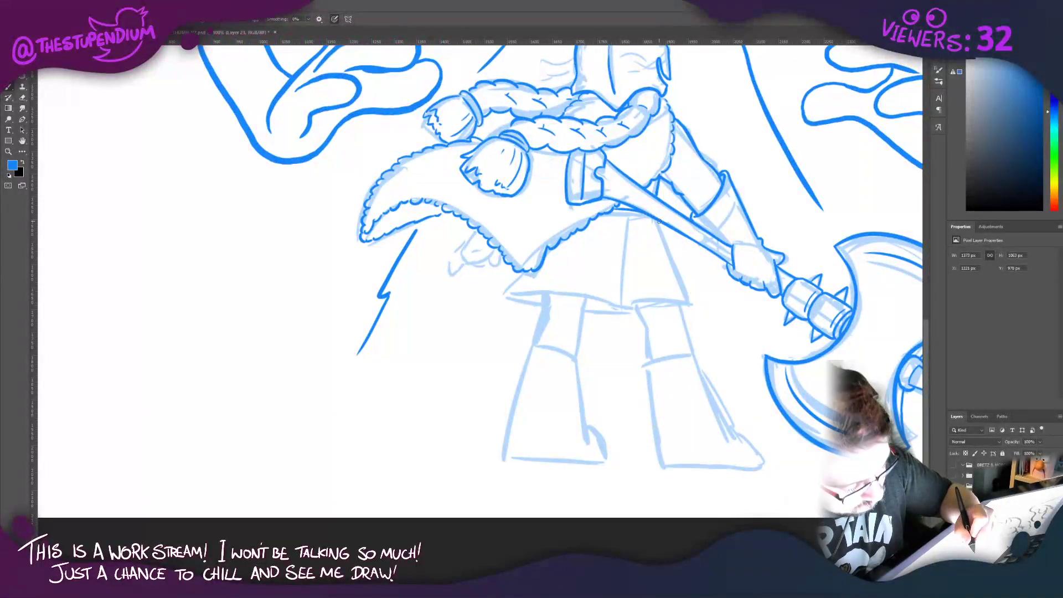
mouse_move(658, 222)
mouse_down()
mouse_move(697, 304)
mouse_move(633, 295)
mouse_move(604, 305)
mouse_up()
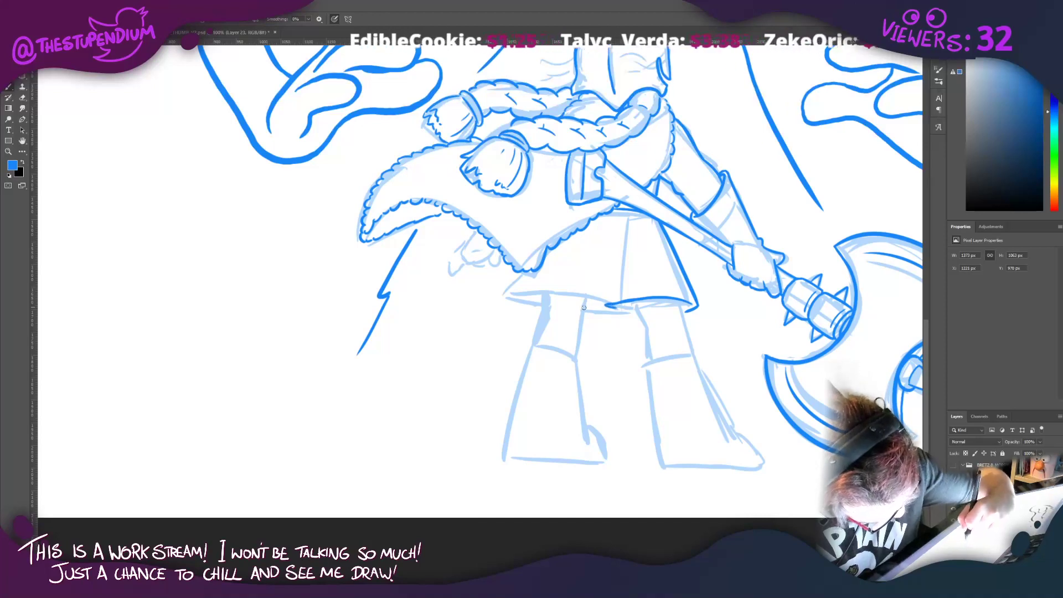
key(ctrl+z)
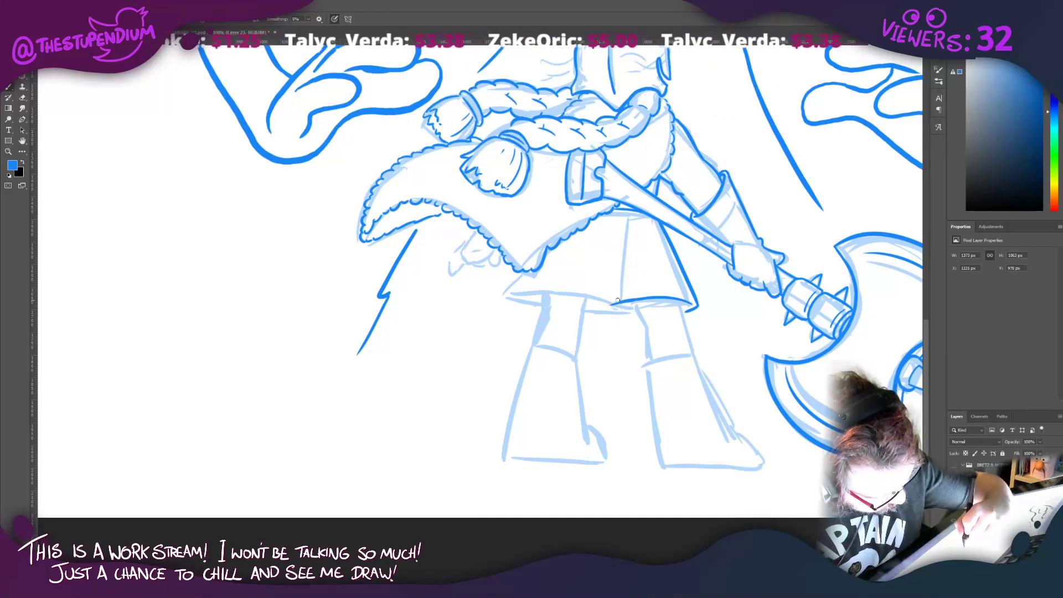
key(ctrl+z)
mouse_move(631, 301)
mouse_down()
mouse_move(505, 303)
mouse_move(498, 292)
mouse_move(523, 270)
mouse_move(544, 305)
mouse_up()
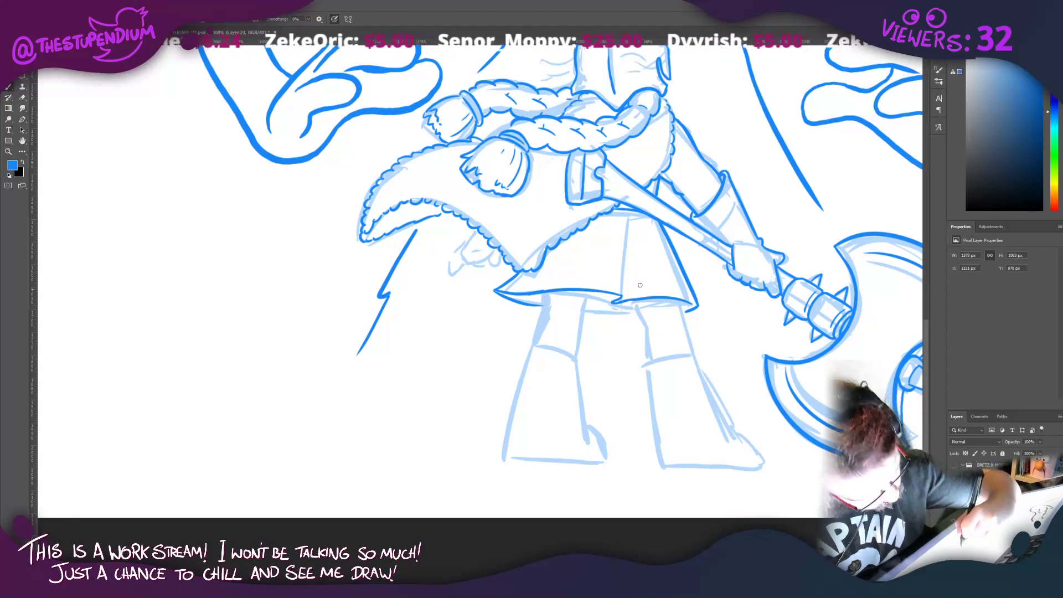
drag(613, 298, 625, 220)
Step: Trace both edges of each of the warrior's legs between the skirt hem and the boot tops
drag(386, 211, 312, 214)
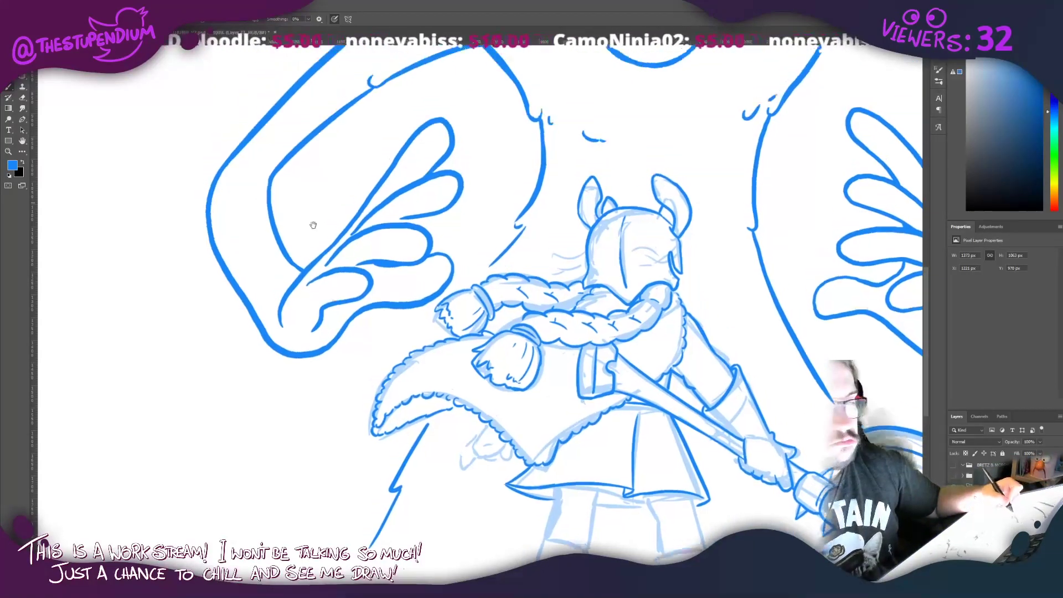
scroll(388, 232, down, 5)
drag(436, 248, 436, 297)
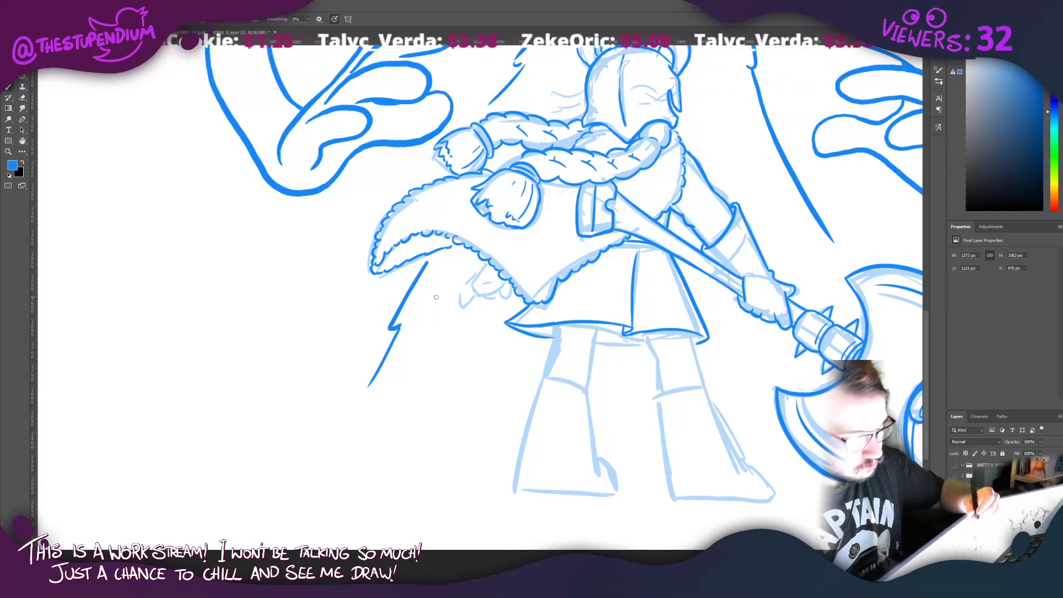
drag(692, 333, 703, 375)
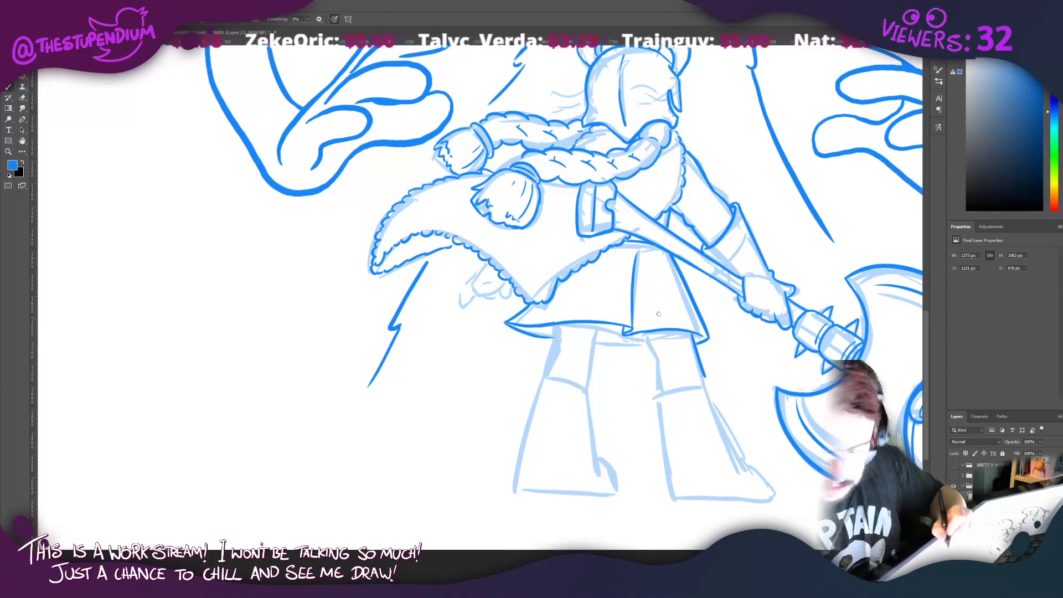
drag(644, 334, 659, 392)
key(ctrl+z)
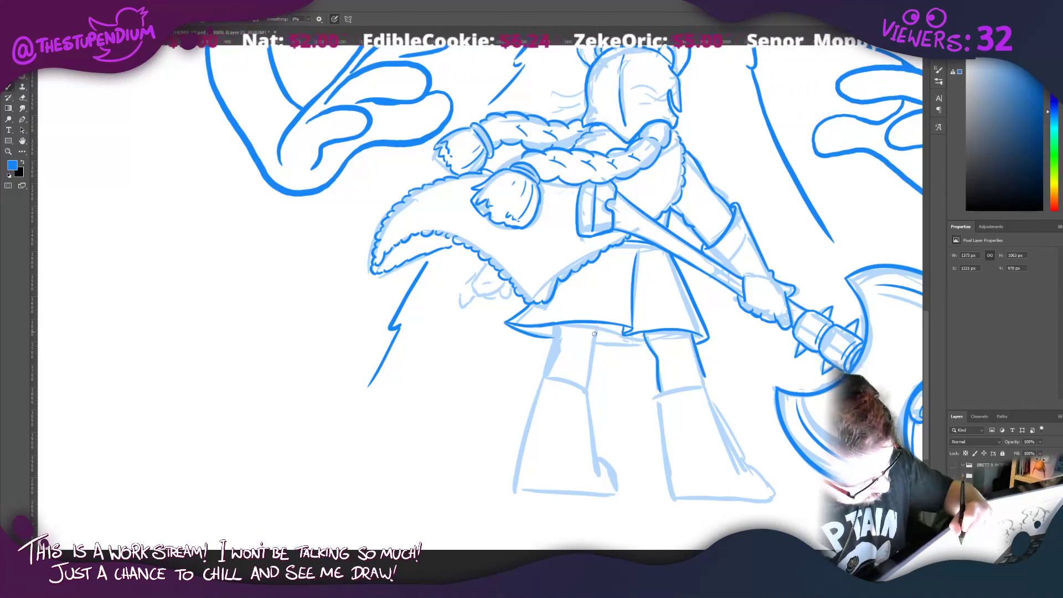
drag(595, 326, 585, 392)
drag(554, 328, 547, 376)
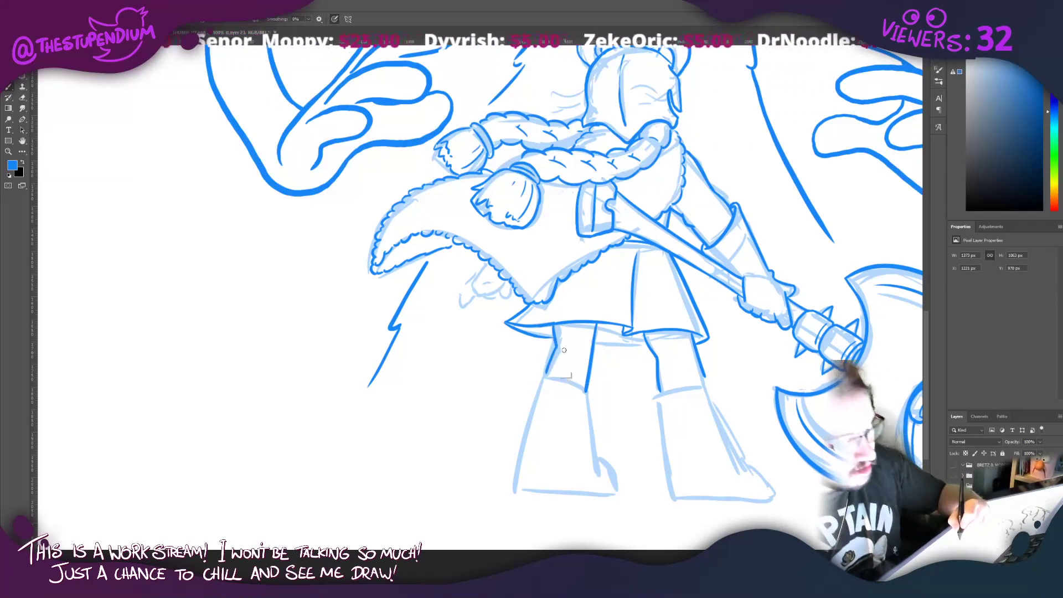
key(ctrl+z)
drag(554, 328, 547, 375)
key(ctrl+z)
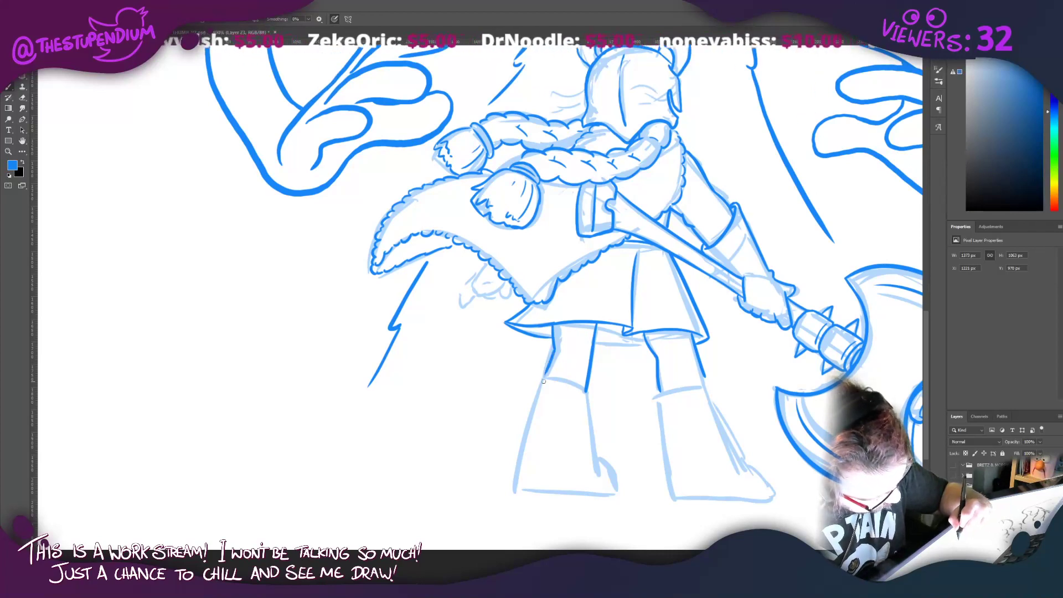
Step: Trace the boot nearer the axe, including its cuff, sides, flat sole, rounded toe and toe seam
mouse_move(655, 397)
mouse_down()
mouse_move(705, 378)
mouse_move(708, 387)
mouse_move(702, 365)
mouse_move(708, 392)
mouse_move(691, 387)
mouse_move(654, 404)
mouse_move(669, 499)
mouse_up()
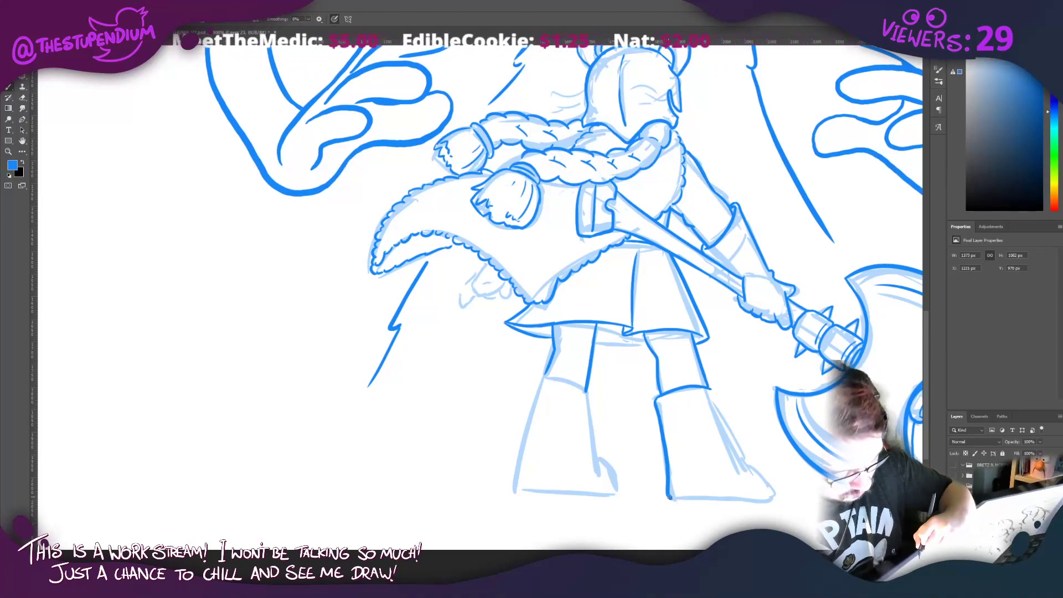
drag(668, 496, 767, 499)
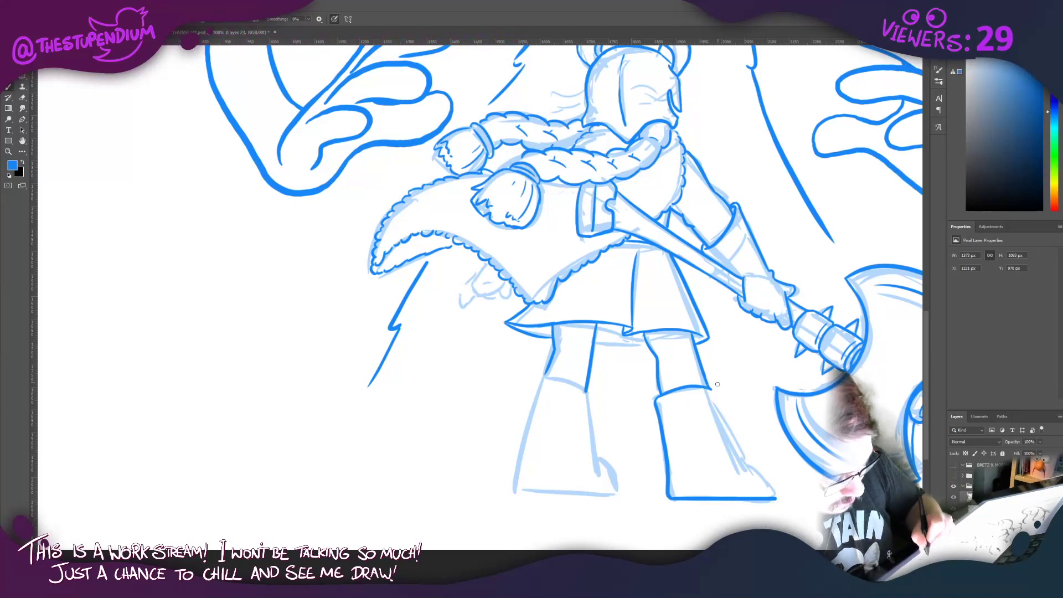
drag(709, 388, 746, 473)
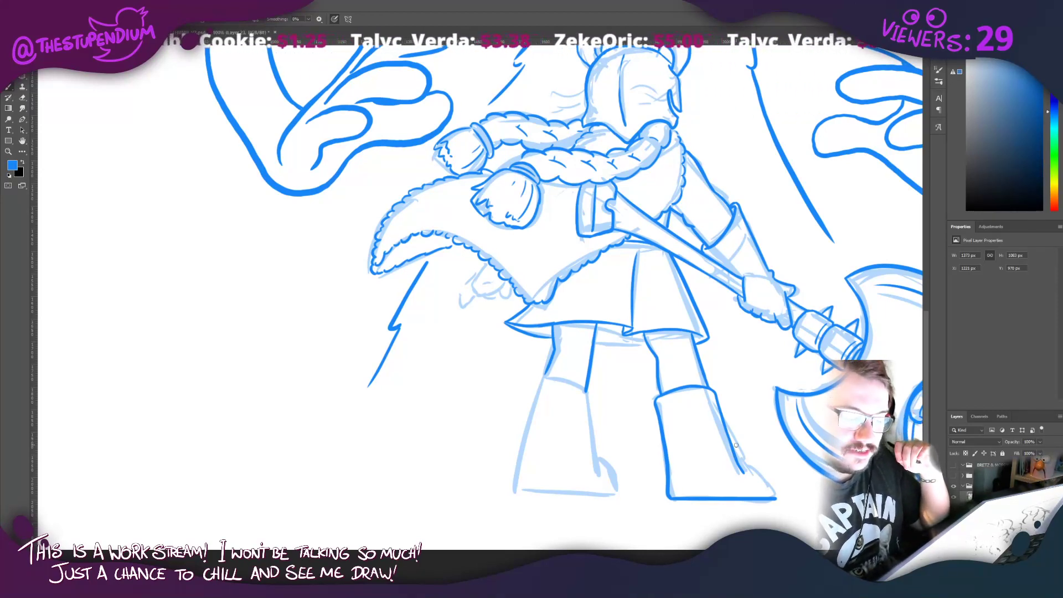
drag(769, 485, 742, 463)
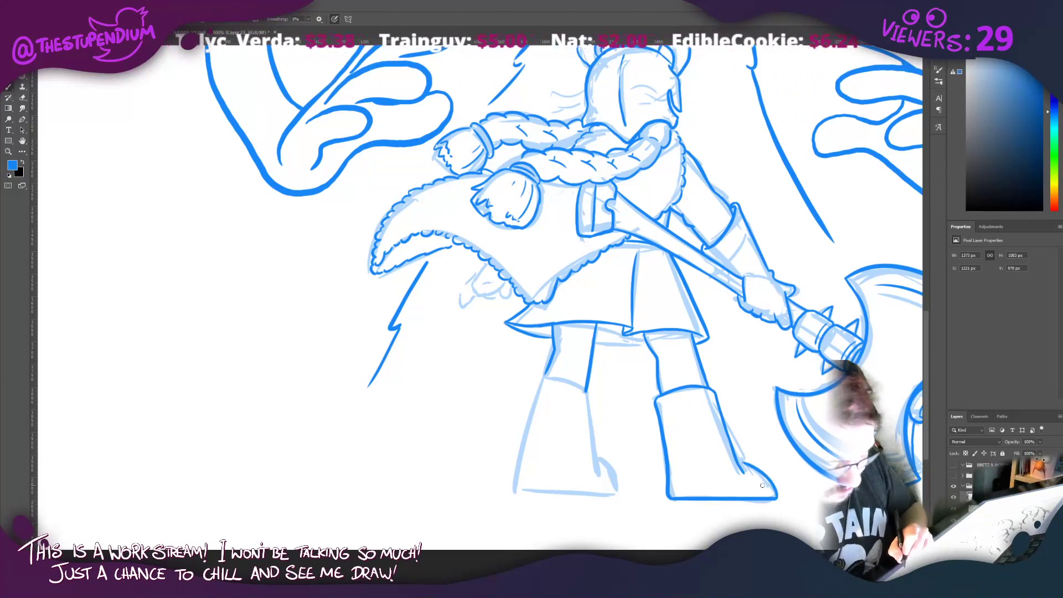
key(ctrl+z)
drag(770, 486, 738, 459)
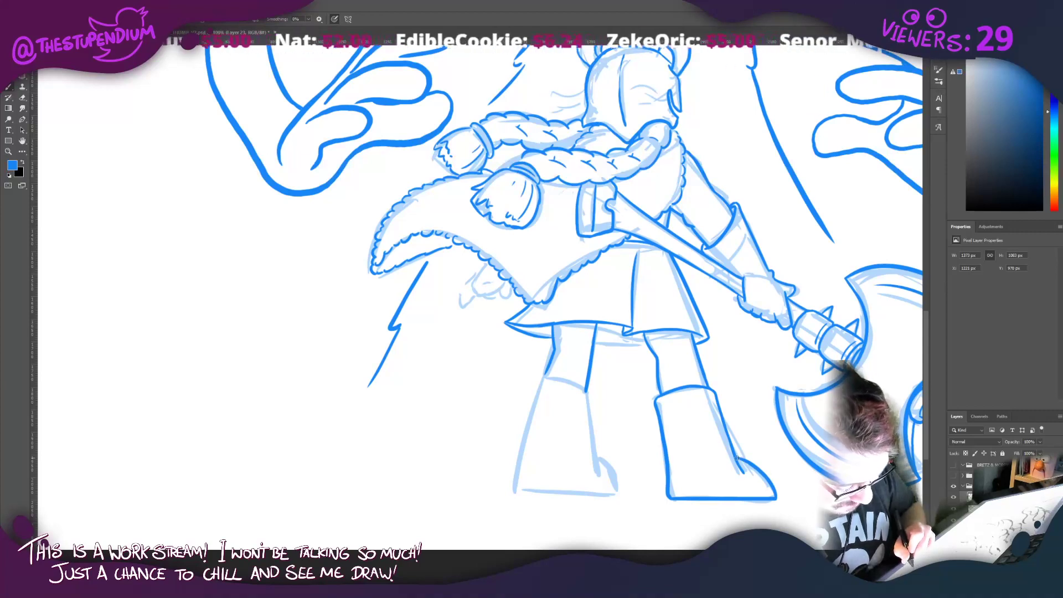
drag(760, 499, 742, 466)
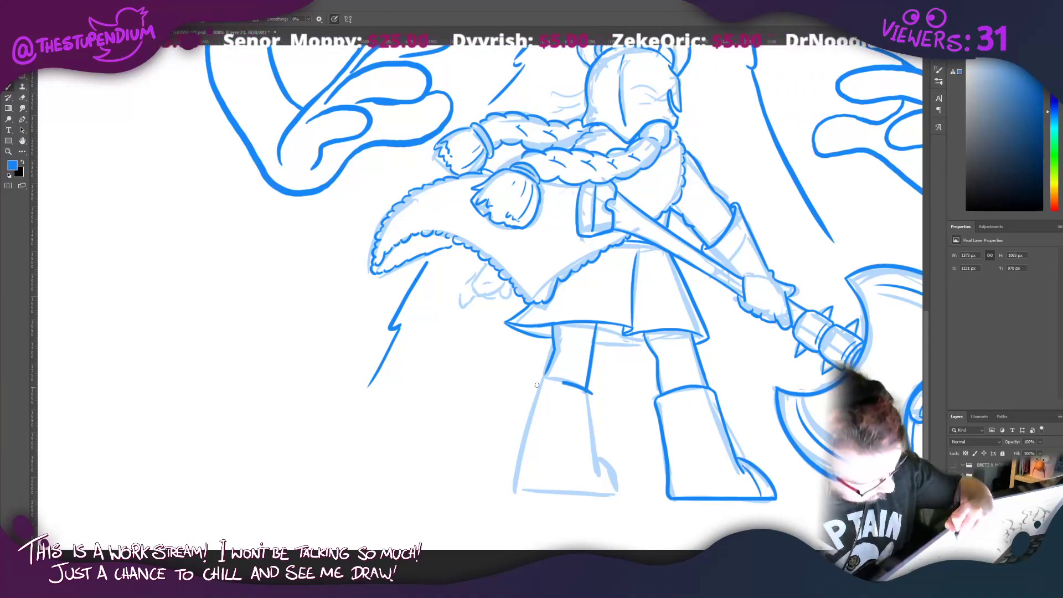
Step: Trace the boot farther from the axe with cuff, sides, sole and toe, and reinforce the outer shaft line of the other boot
drag(539, 385, 590, 396)
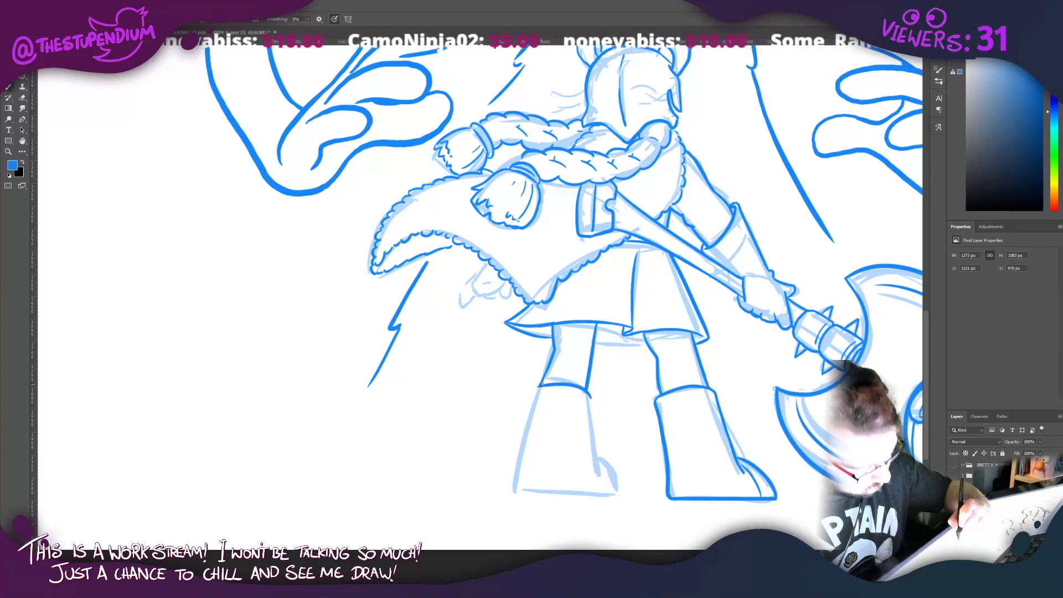
drag(543, 384, 509, 490)
drag(587, 394, 608, 498)
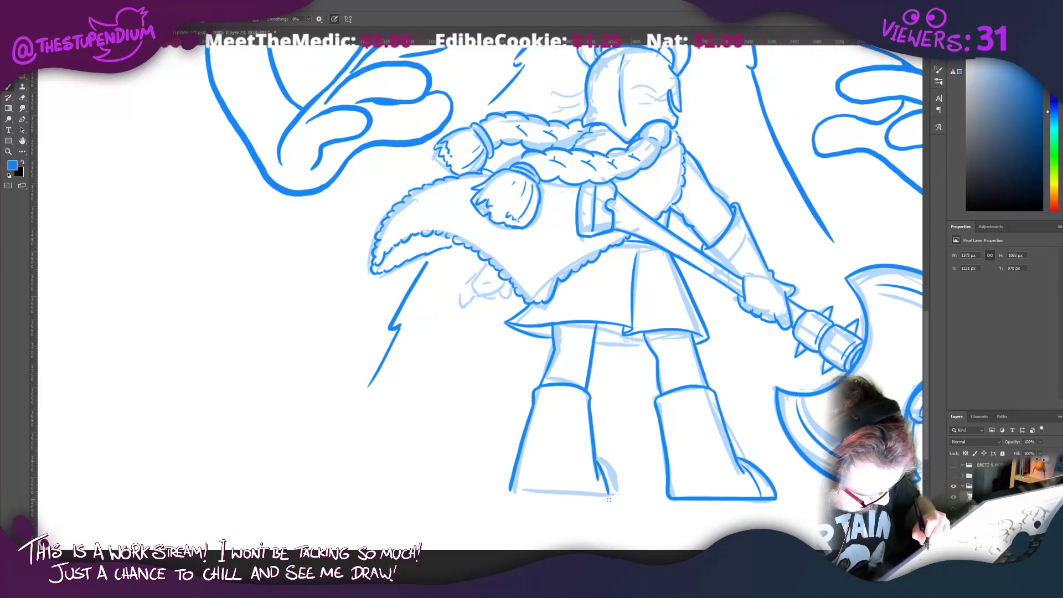
drag(608, 500, 509, 500)
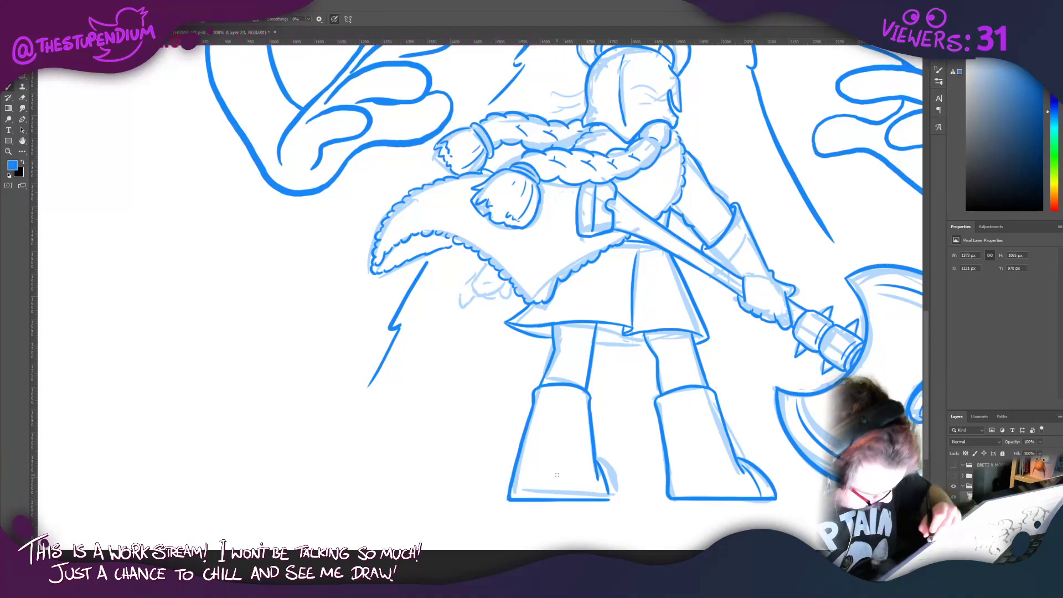
mouse_move(609, 499)
mouse_down()
mouse_move(623, 490)
mouse_move(592, 458)
mouse_up()
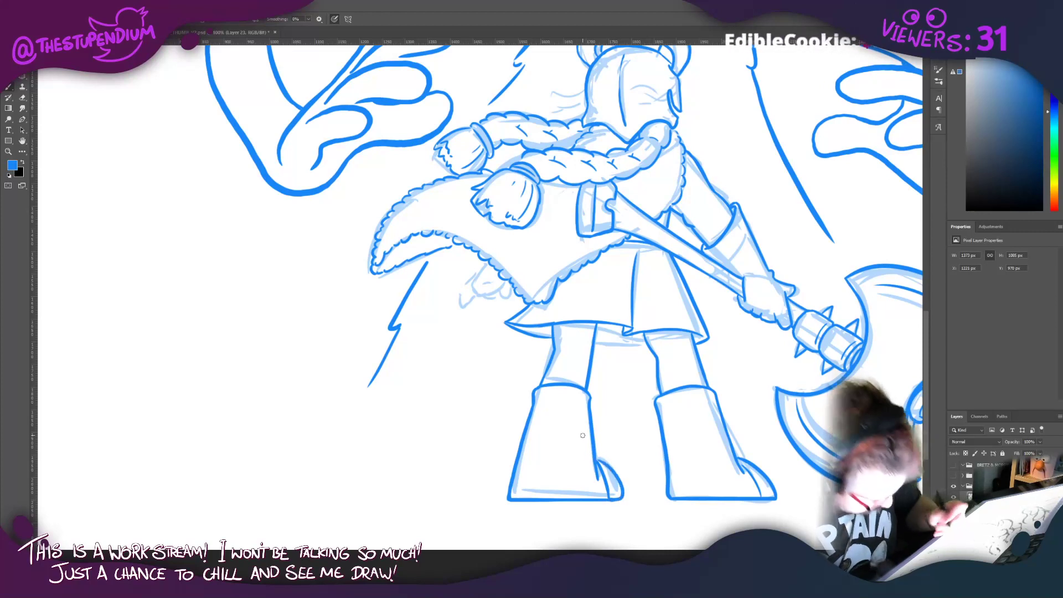
drag(708, 397, 720, 444)
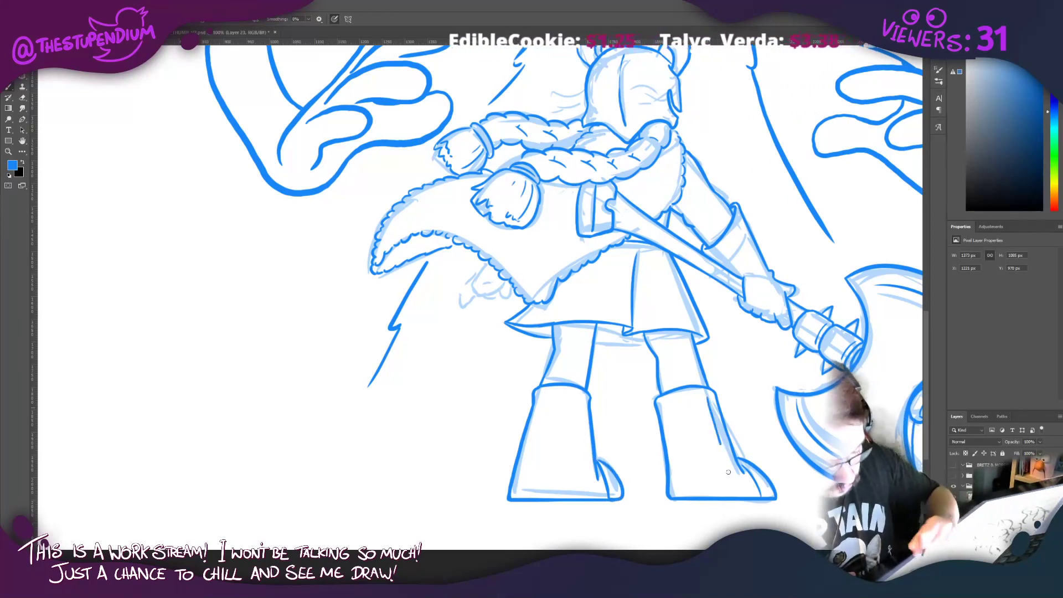
Step: Draw a column of criss-cross lacing down the front of each of the warrior's boots
mouse_move(715, 405)
mouse_down()
mouse_move(722, 431)
mouse_move(710, 421)
mouse_move(717, 415)
mouse_move(718, 426)
mouse_move(703, 418)
mouse_move(720, 448)
mouse_up()
key(ctrl+z)
mouse_move(723, 448)
mouse_down()
mouse_move(732, 454)
mouse_move(718, 469)
mouse_move(736, 467)
mouse_up()
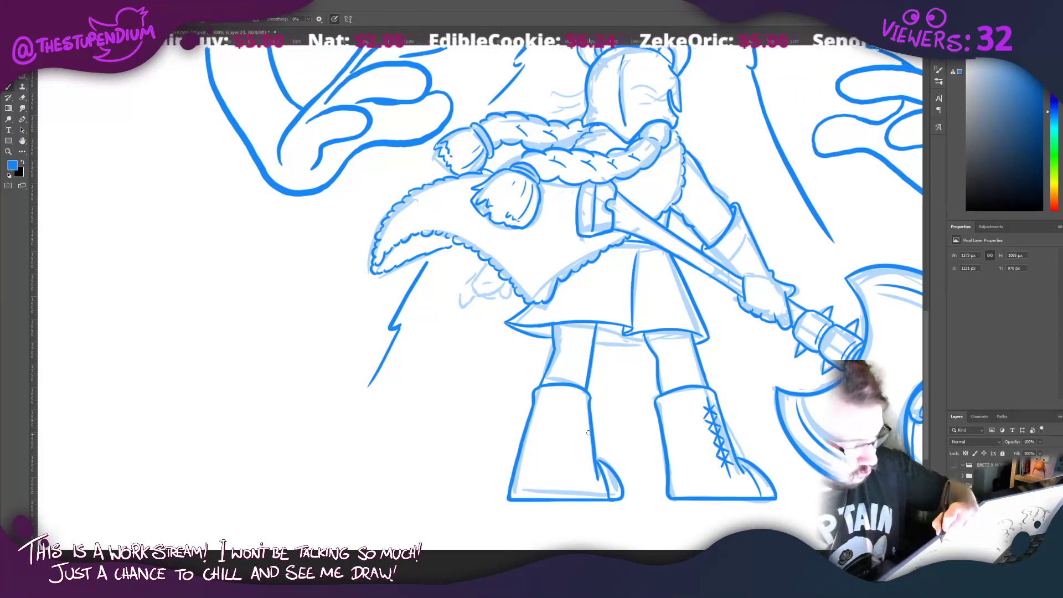
mouse_move(579, 475)
mouse_down()
mouse_move(585, 396)
mouse_move(571, 414)
mouse_move(588, 417)
mouse_up()
mouse_move(587, 411)
mouse_down()
mouse_move(573, 435)
mouse_move(574, 423)
mouse_move(586, 437)
mouse_move(575, 447)
mouse_move(572, 435)
mouse_move(584, 452)
mouse_move(573, 462)
mouse_move(573, 447)
mouse_move(588, 465)
mouse_up()
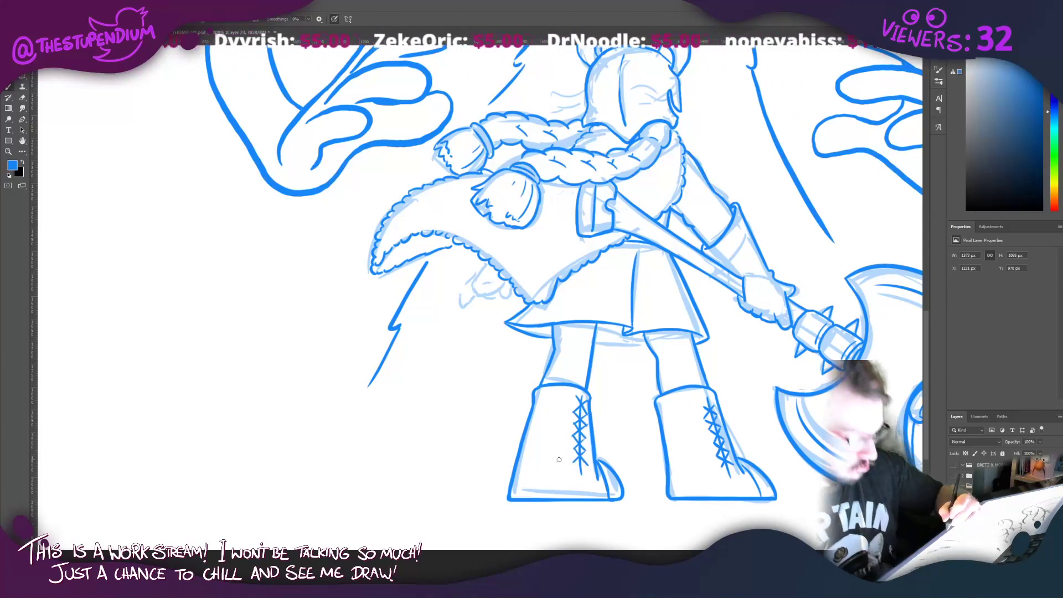
Step: Draw thin windblown hair strands at both sides of the warrior's head
mouse_move(474, 271)
mouse_down()
mouse_move(502, 383)
mouse_move(522, 307)
mouse_up()
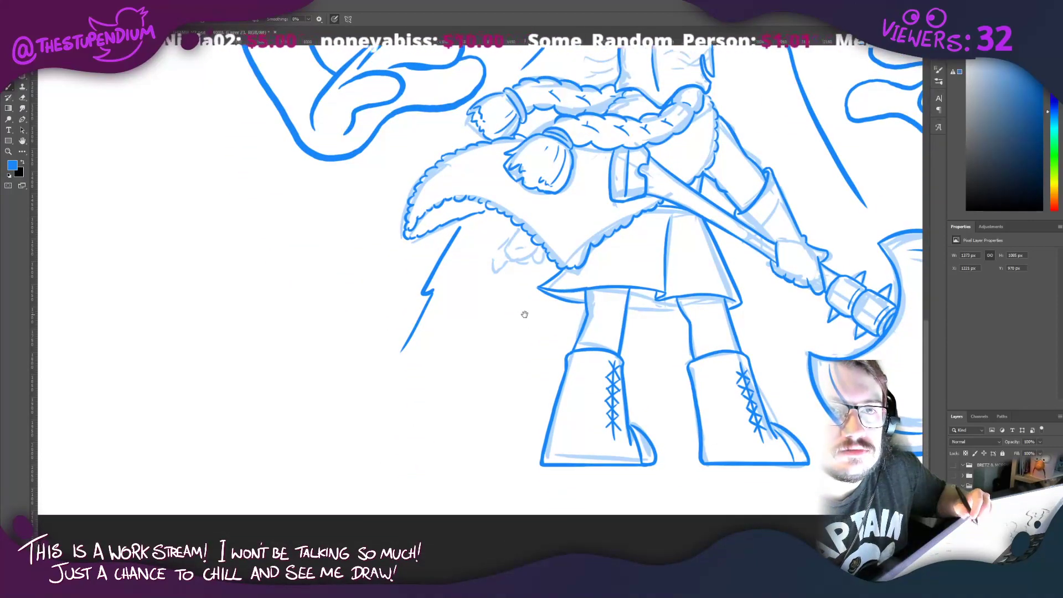
drag(505, 309, 502, 404)
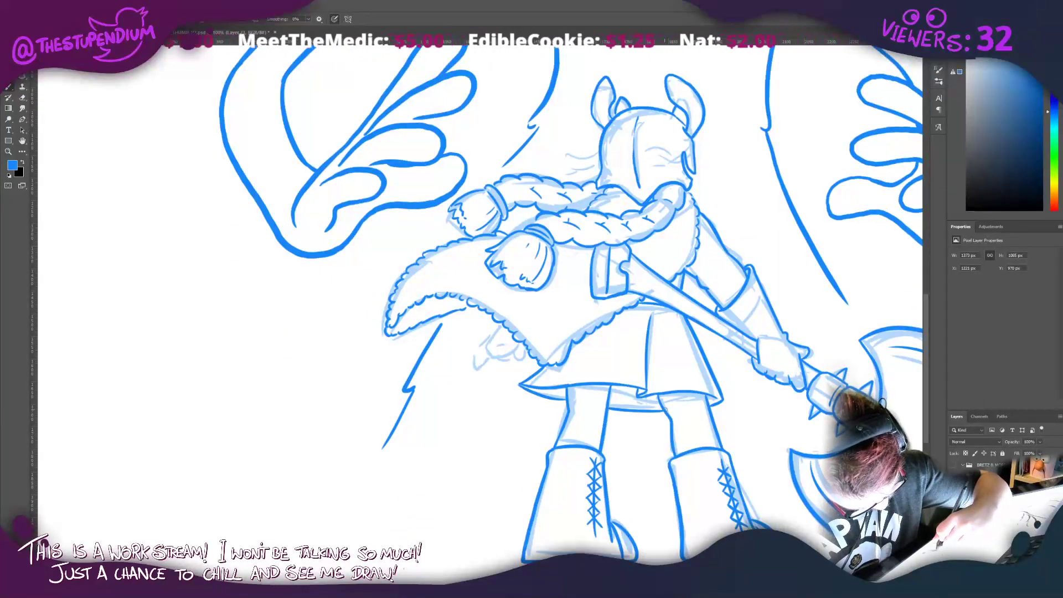
drag(358, 327, 380, 391)
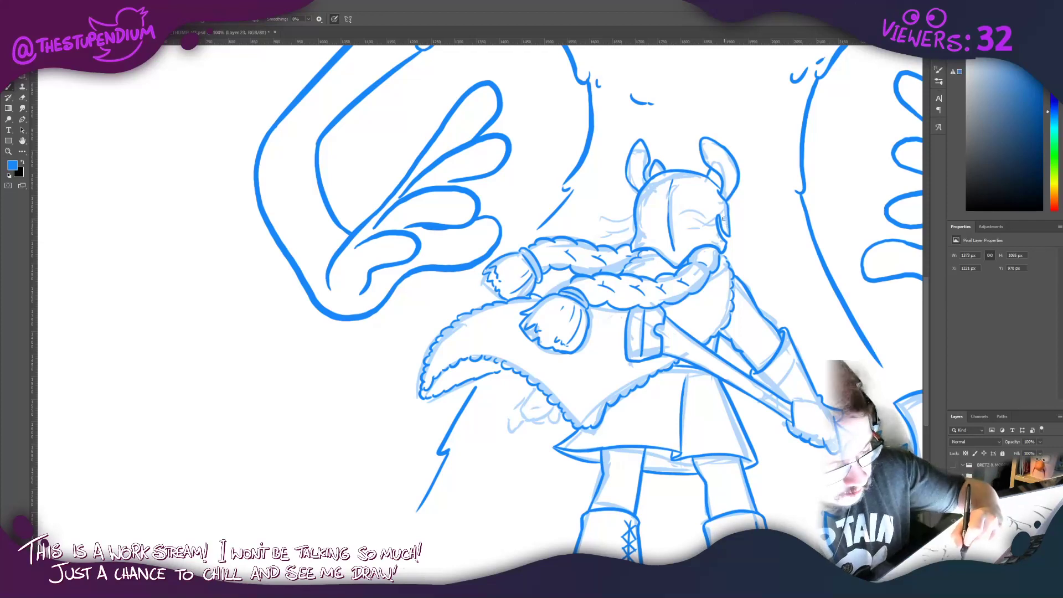
drag(732, 214, 690, 217)
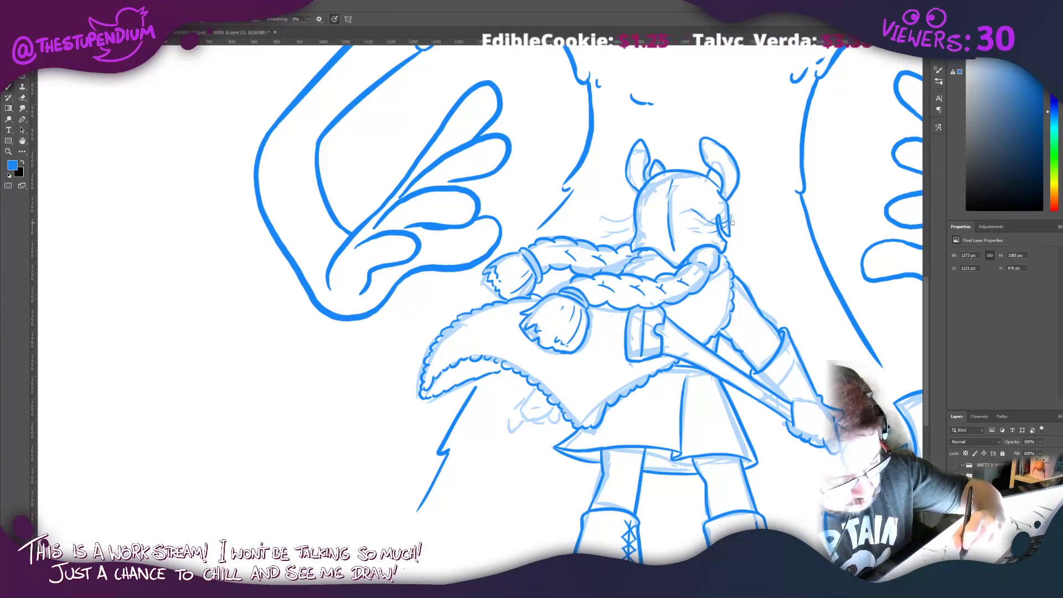
mouse_move(634, 214)
mouse_down()
mouse_move(602, 218)
mouse_move(614, 231)
mouse_up()
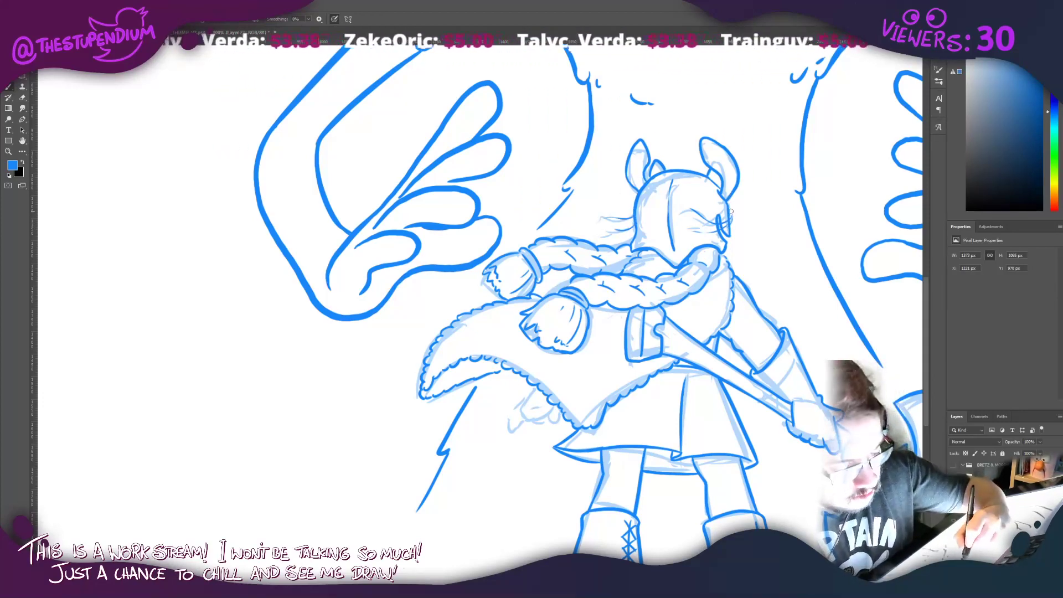
drag(729, 211, 717, 214)
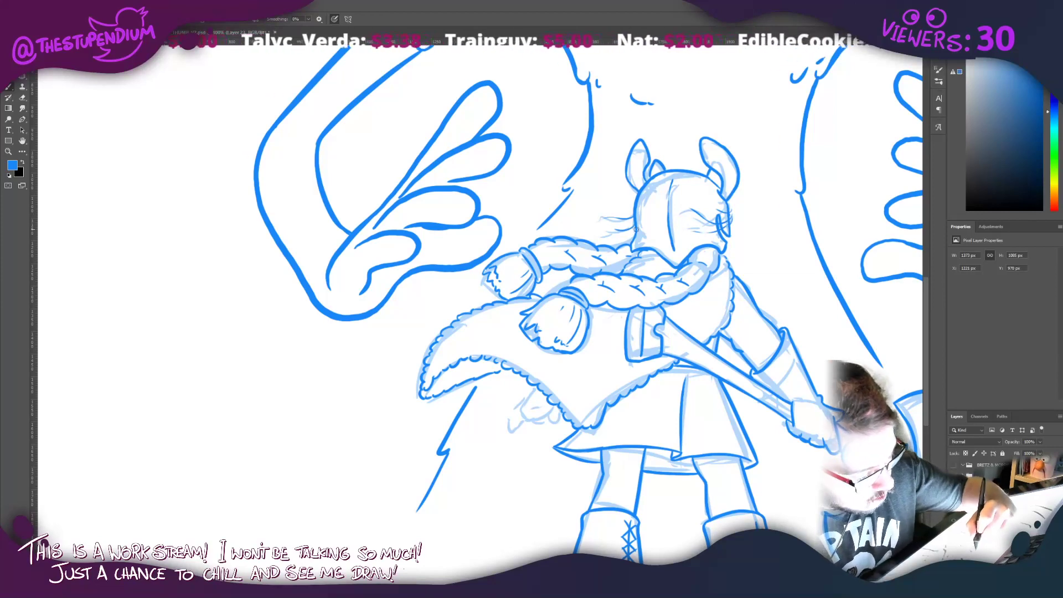
drag(636, 229, 606, 234)
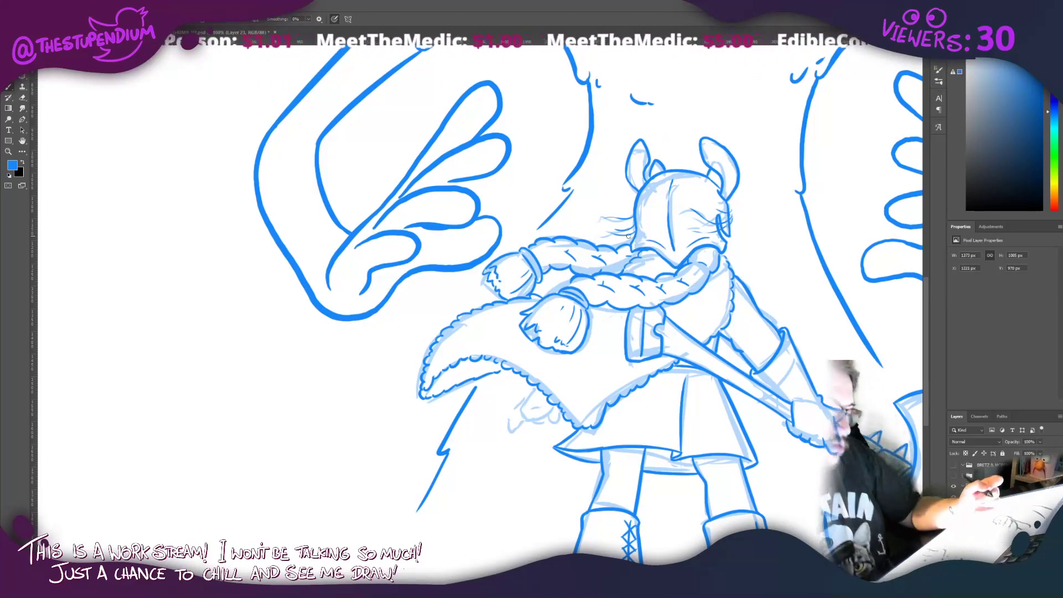
Step: Consult the reference art and add pleat lines to the warrior's skirt and band and wrap lines to the bracer
drag(498, 445, 49, 275)
drag(454, 227, 222, 393)
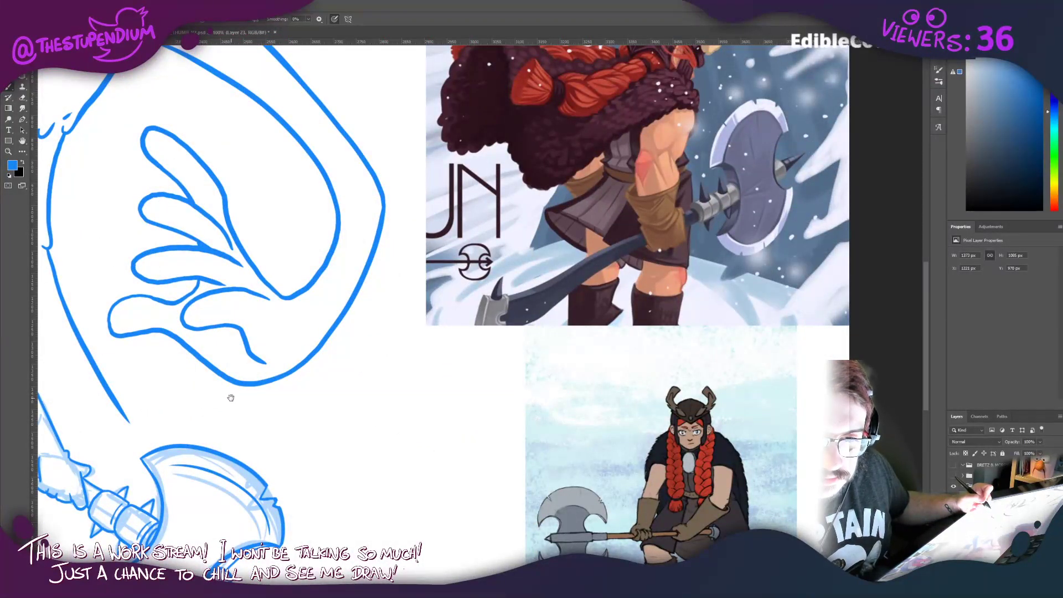
mouse_move(192, 397)
mouse_down()
mouse_move(233, 425)
mouse_move(510, 349)
mouse_move(477, 336)
mouse_up()
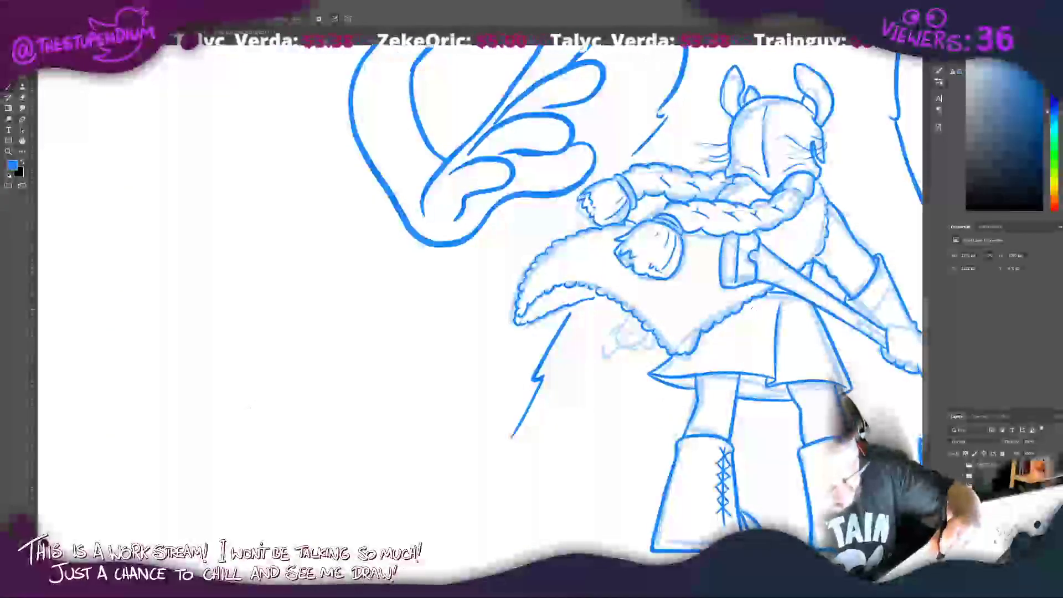
drag(718, 343, 594, 361)
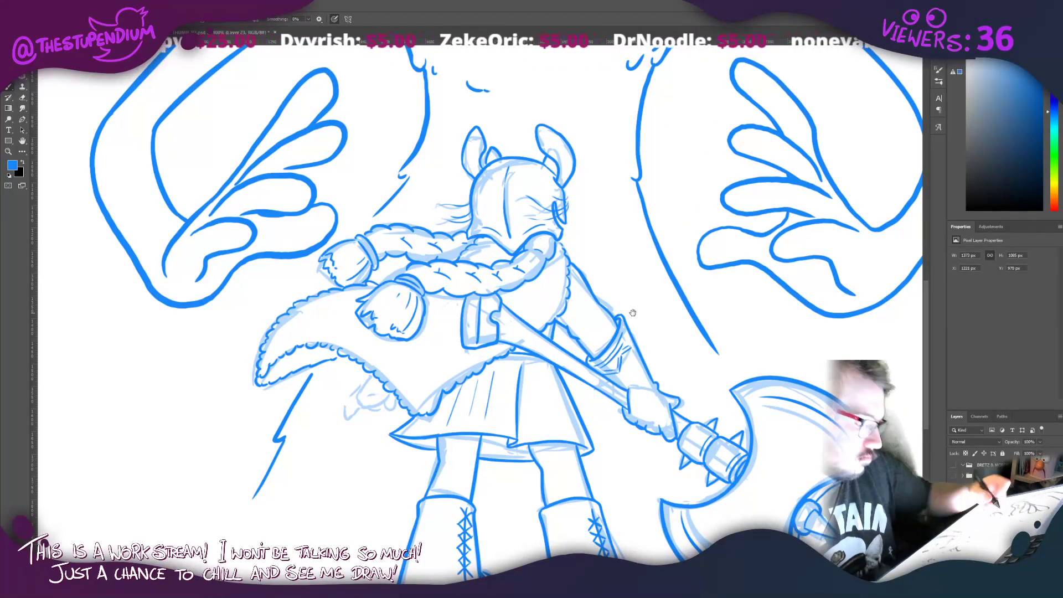
Step: Try to trace the fingers of the warrior's free hand below the cloak
mouse_move(633, 313)
mouse_down()
mouse_move(659, 361)
mouse_move(727, 285)
mouse_up()
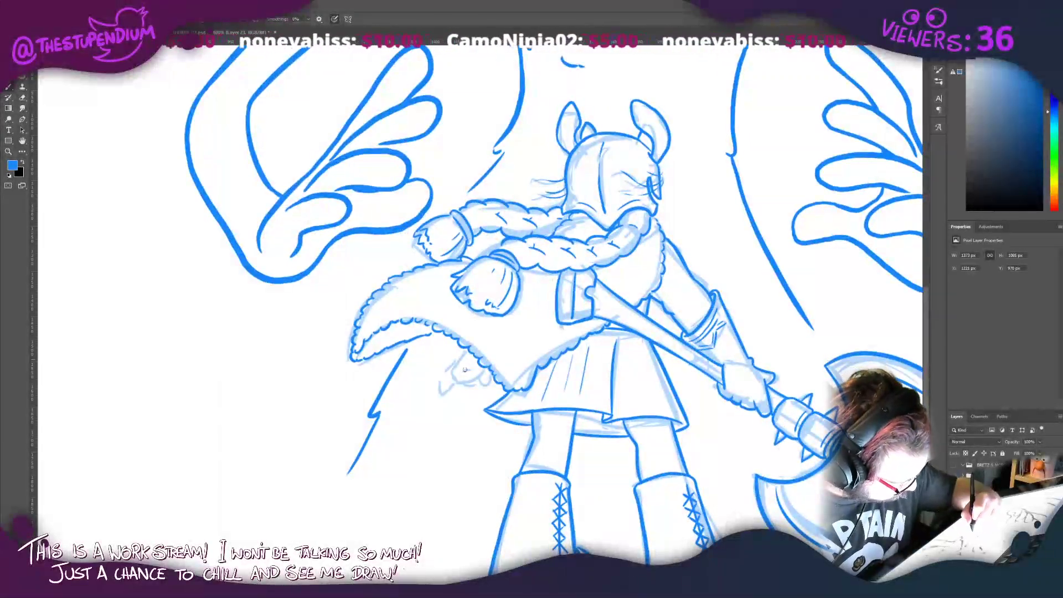
drag(465, 360, 461, 380)
mouse_move(461, 381)
mouse_down()
mouse_move(464, 358)
mouse_move(447, 378)
mouse_move(462, 356)
mouse_move(437, 384)
mouse_move(471, 368)
mouse_move(475, 378)
mouse_move(447, 380)
mouse_move(468, 360)
mouse_move(464, 379)
mouse_move(474, 376)
mouse_move(453, 387)
mouse_move(480, 352)
mouse_move(491, 386)
mouse_up()
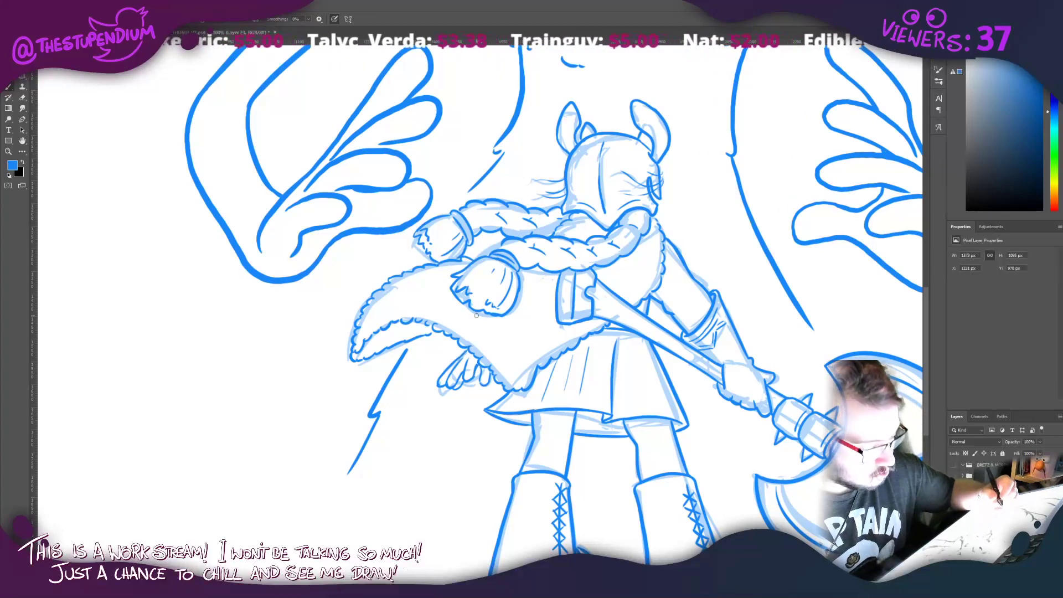
drag(423, 218, 388, 339)
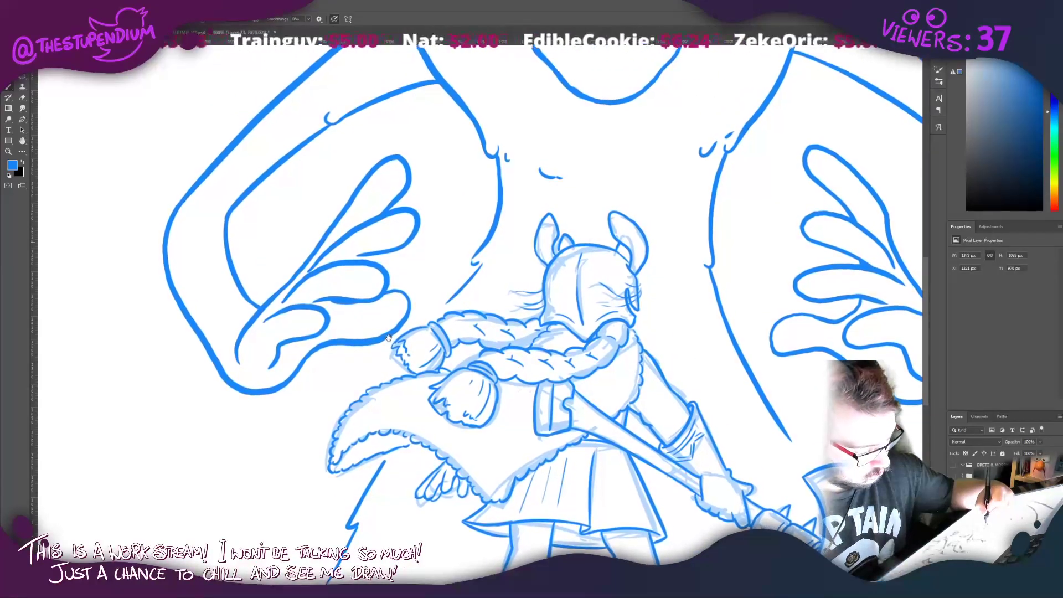
mouse_move(387, 339)
mouse_down()
mouse_move(437, 242)
mouse_move(456, 233)
mouse_up()
Step: Trace the warrior's free hand below the cloak as a loose fist with thumb side and curled fingers
mouse_move(483, 386)
mouse_down()
mouse_move(506, 360)
mouse_move(529, 386)
mouse_move(514, 374)
mouse_up()
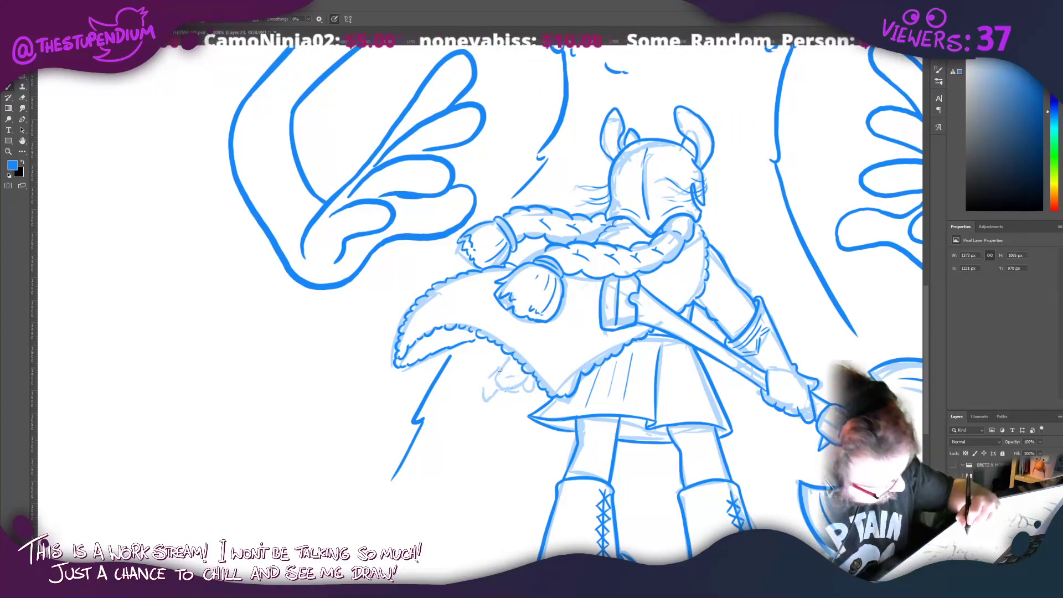
mouse_move(493, 374)
mouse_down()
mouse_move(498, 402)
mouse_move(526, 394)
mouse_up()
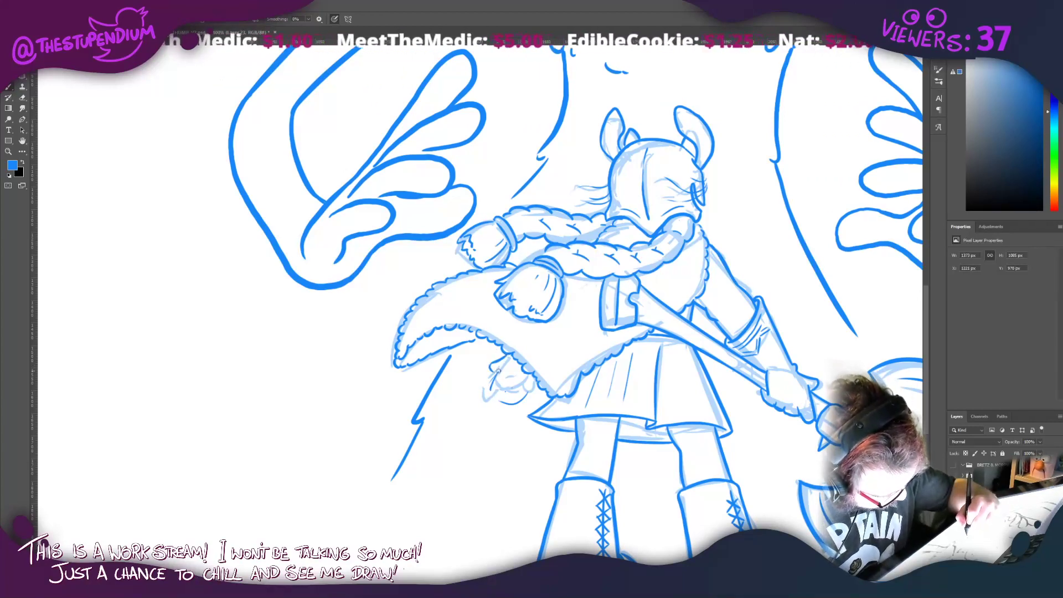
mouse_move(499, 370)
mouse_down()
mouse_move(490, 396)
mouse_move(503, 397)
mouse_move(494, 378)
mouse_move(490, 391)
mouse_move(506, 380)
mouse_move(489, 399)
mouse_move(527, 392)
mouse_move(519, 402)
mouse_move(536, 385)
mouse_up()
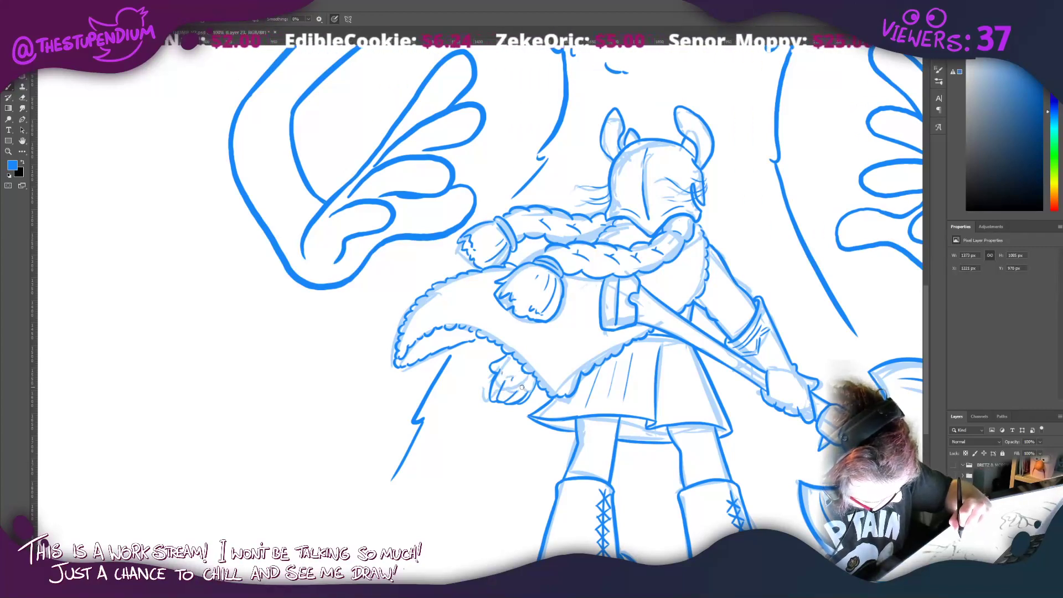
Step: Hide the warrior's rough sketch layer while keeping the clean line art of the warrior and monster visible
click(8, 152)
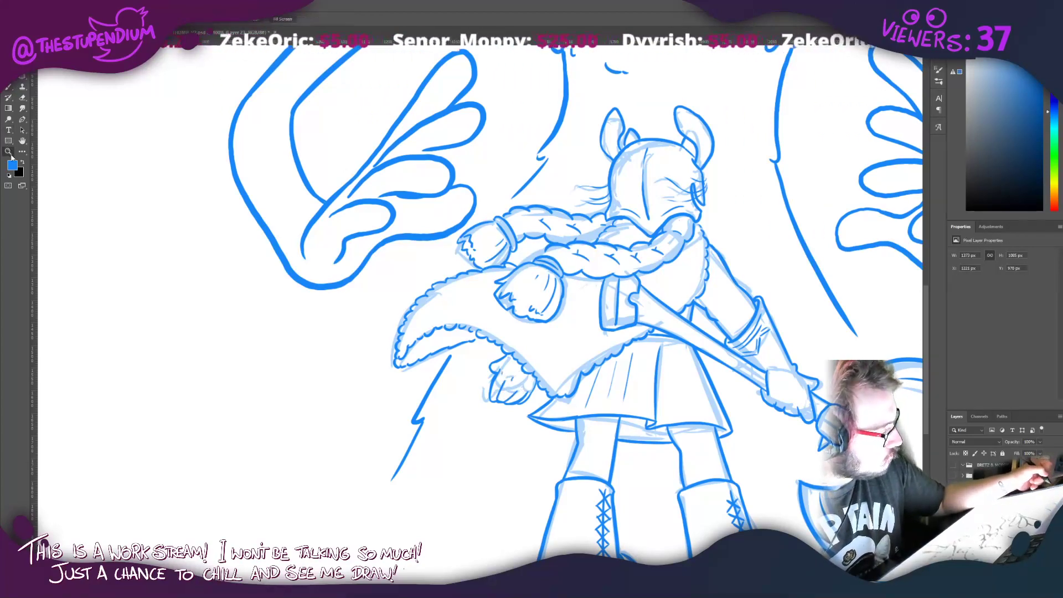
drag(374, 241, 404, 339)
drag(424, 382, 380, 341)
click(953, 517)
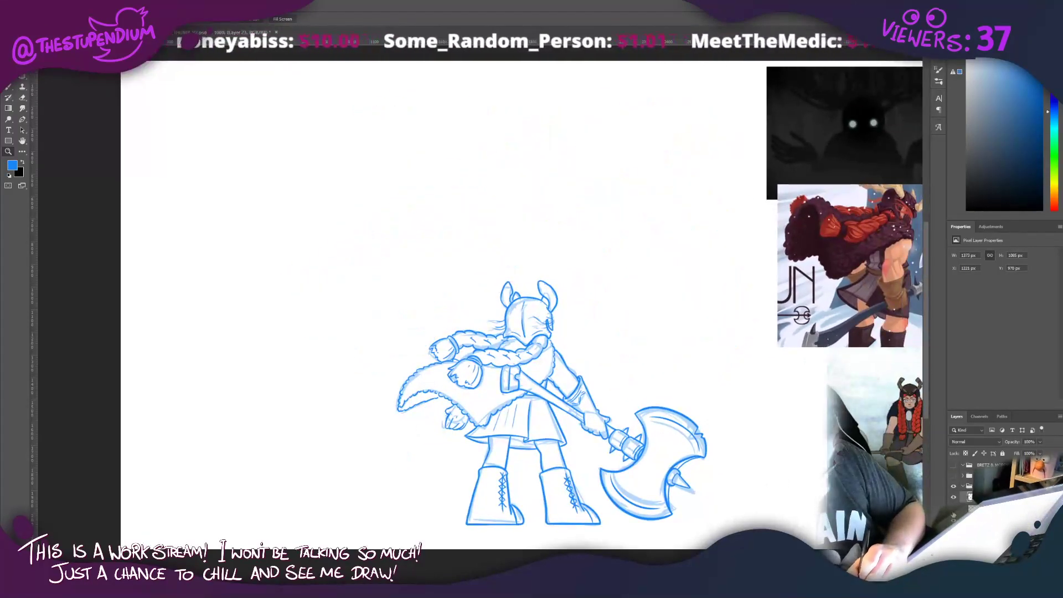
click(953, 517)
click(953, 508)
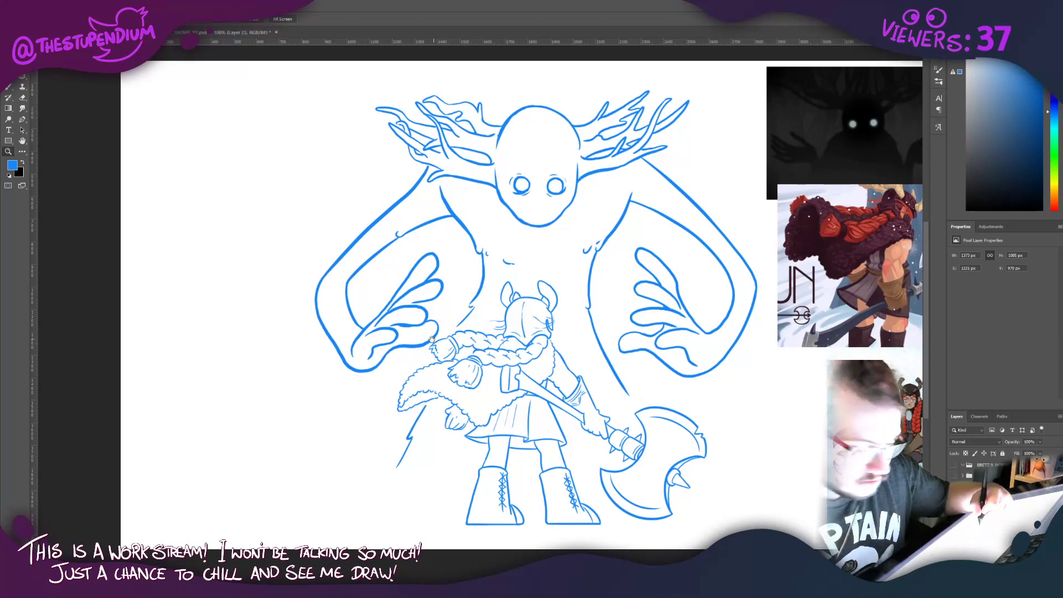
Step: Review the whole composition and hide the reference images
drag(432, 339, 482, 306)
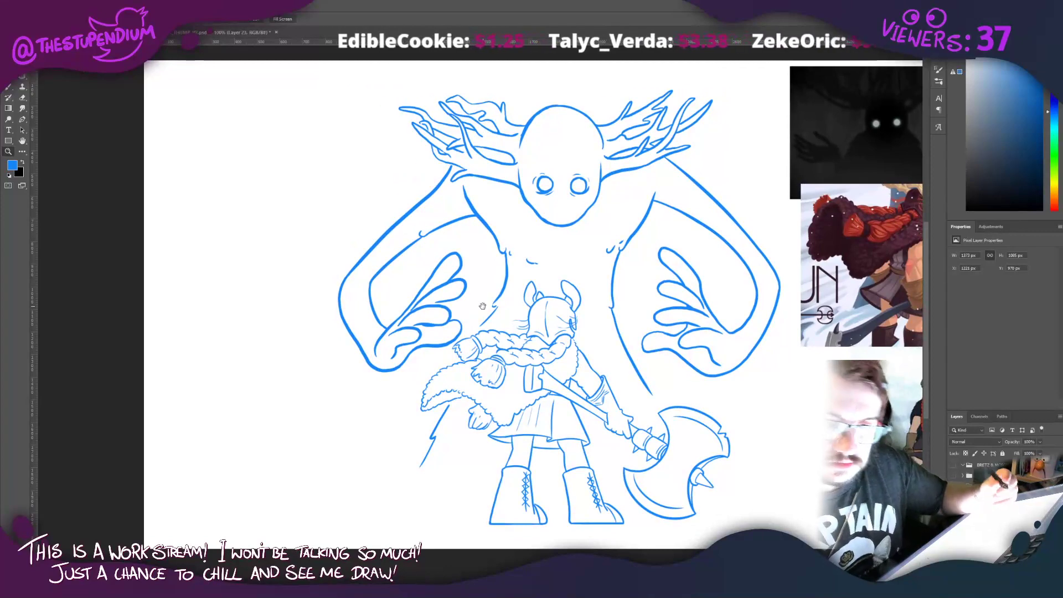
drag(631, 461, 638, 463)
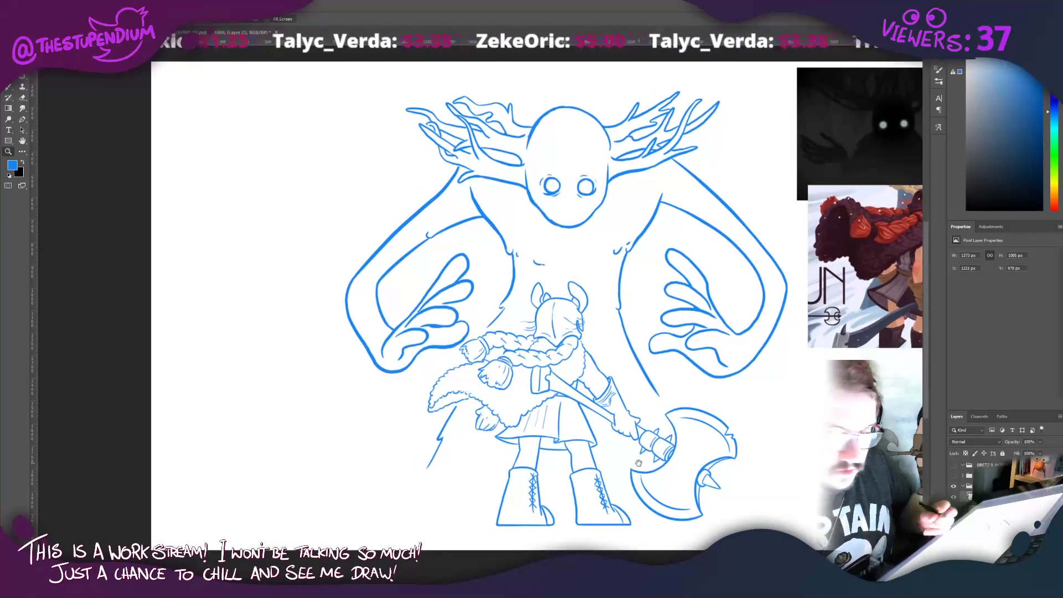
drag(424, 397, 363, 410)
mouse_move(517, 412)
mouse_down()
mouse_move(463, 394)
mouse_move(509, 416)
mouse_up()
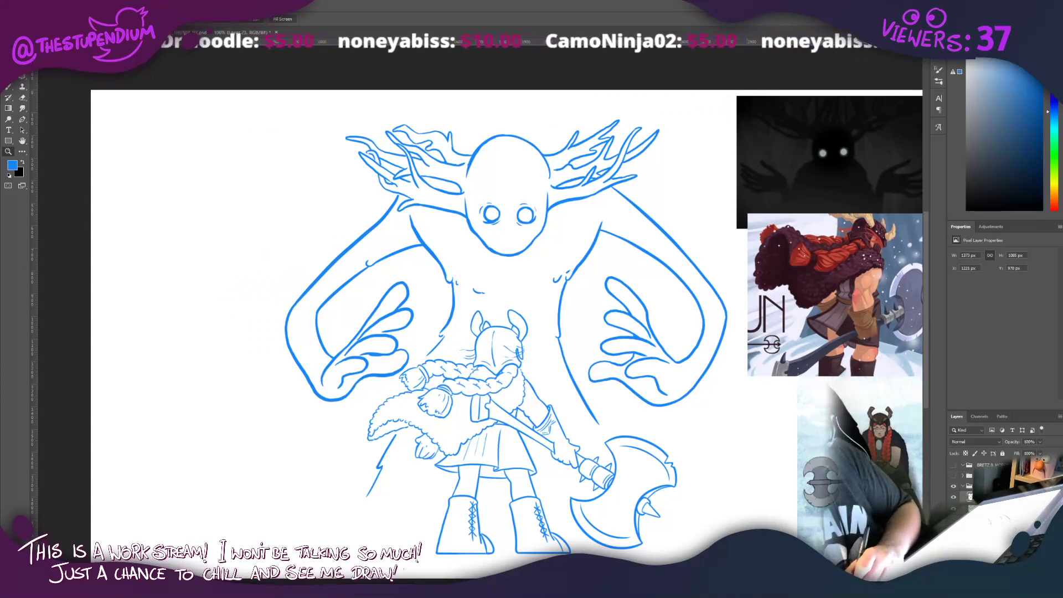
click(953, 519)
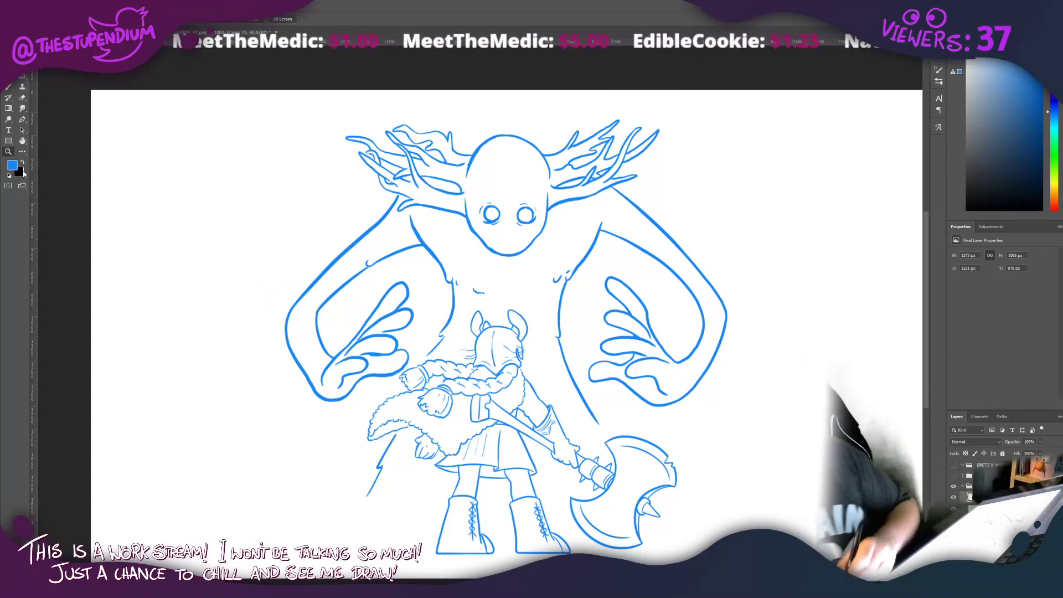
Step: Fill an empty layer behind the line art with black
click(997, 530)
click(996, 520)
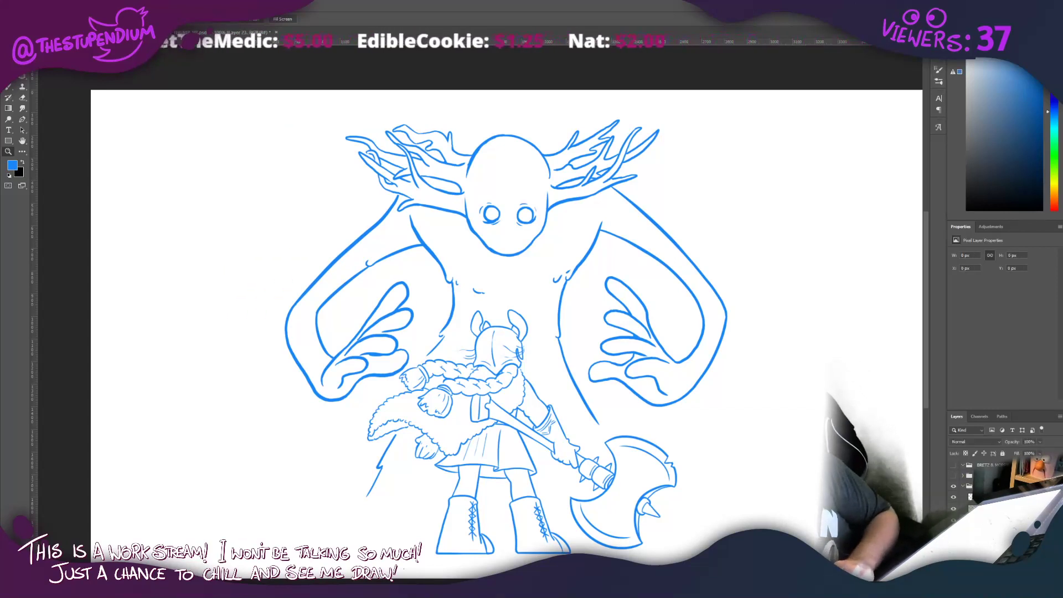
click(23, 162)
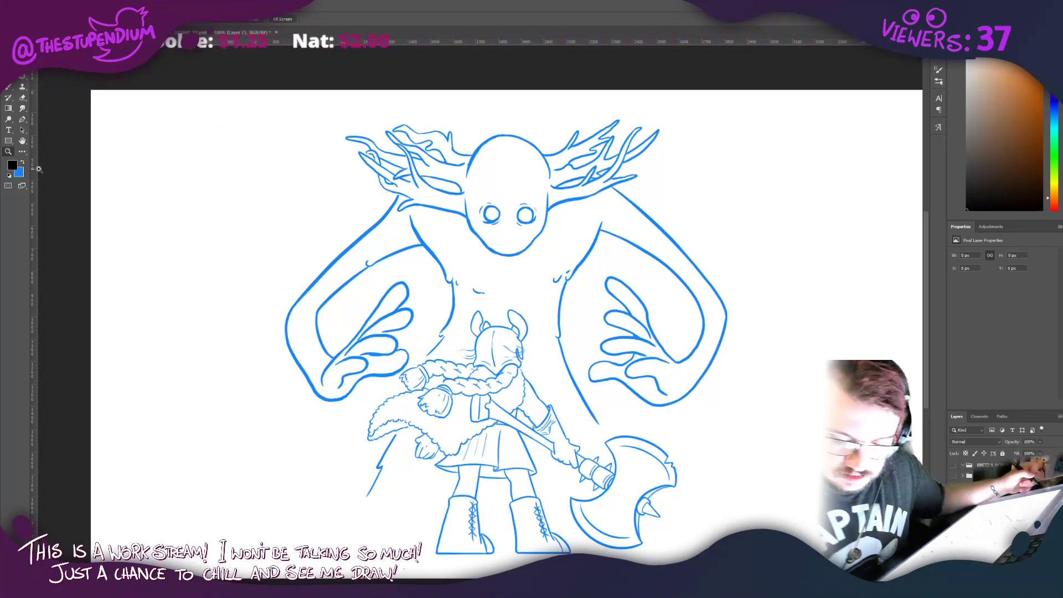
key(alt+BackSpace)
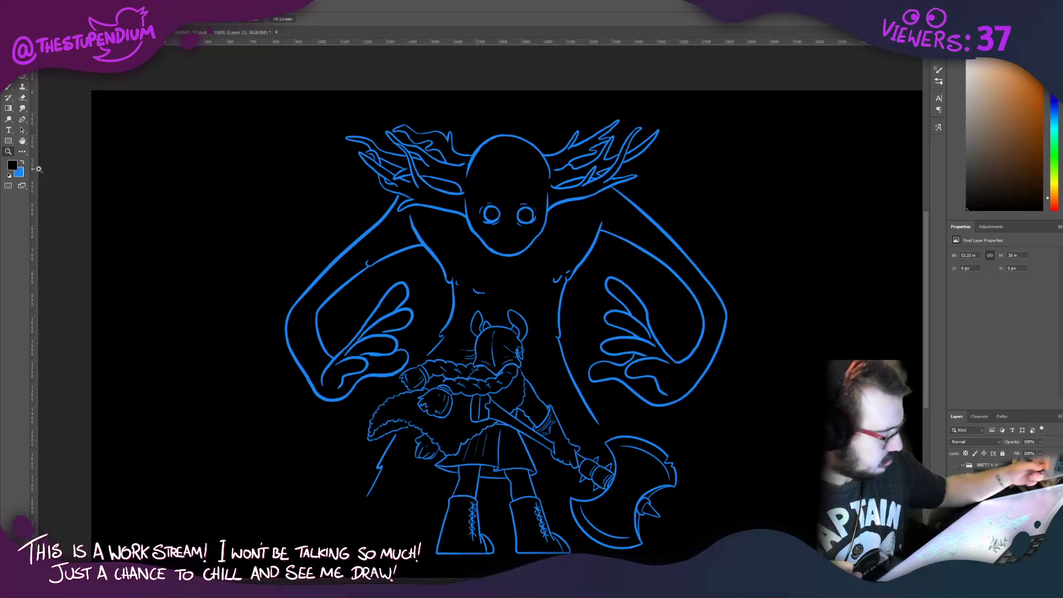
Step: Set the foreground colour to white and recolour the line art of the monster and warrior with it
click(22, 162)
click(12, 165)
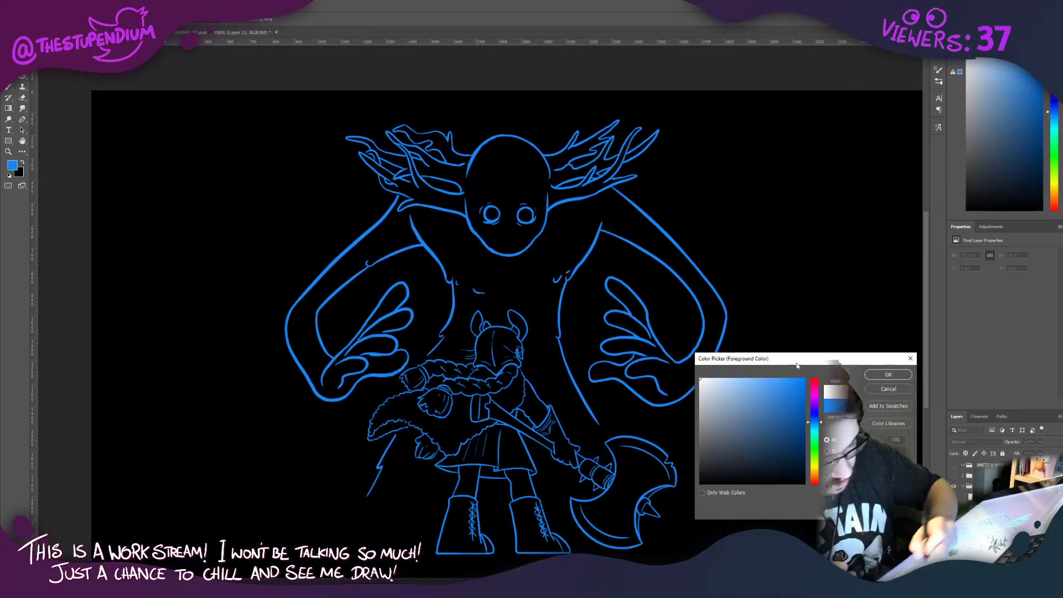
click(881, 375)
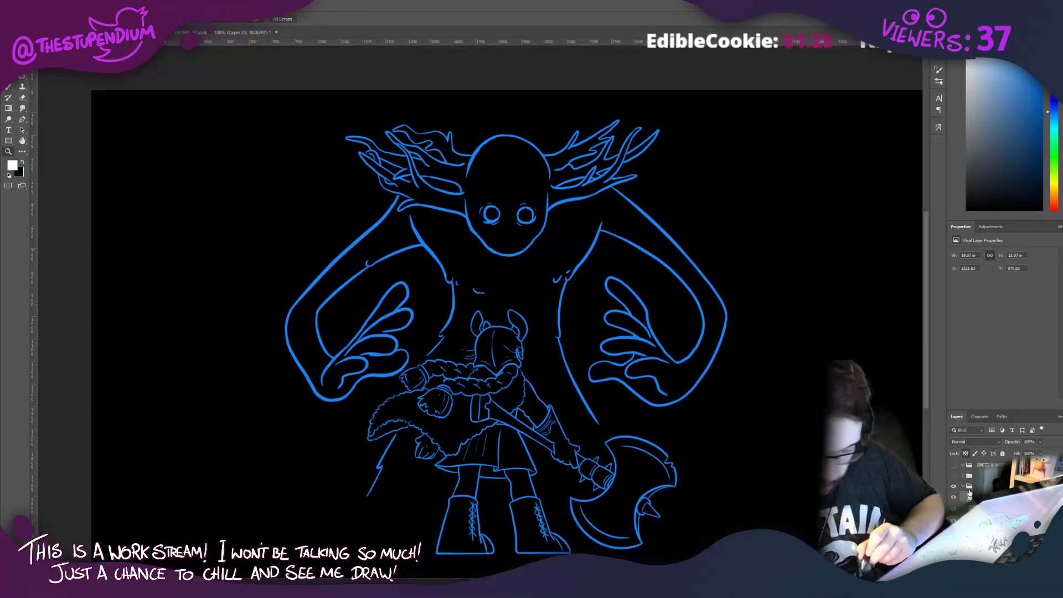
key(shift+alt+BackSpace)
key(shift+alt+BackSpace)
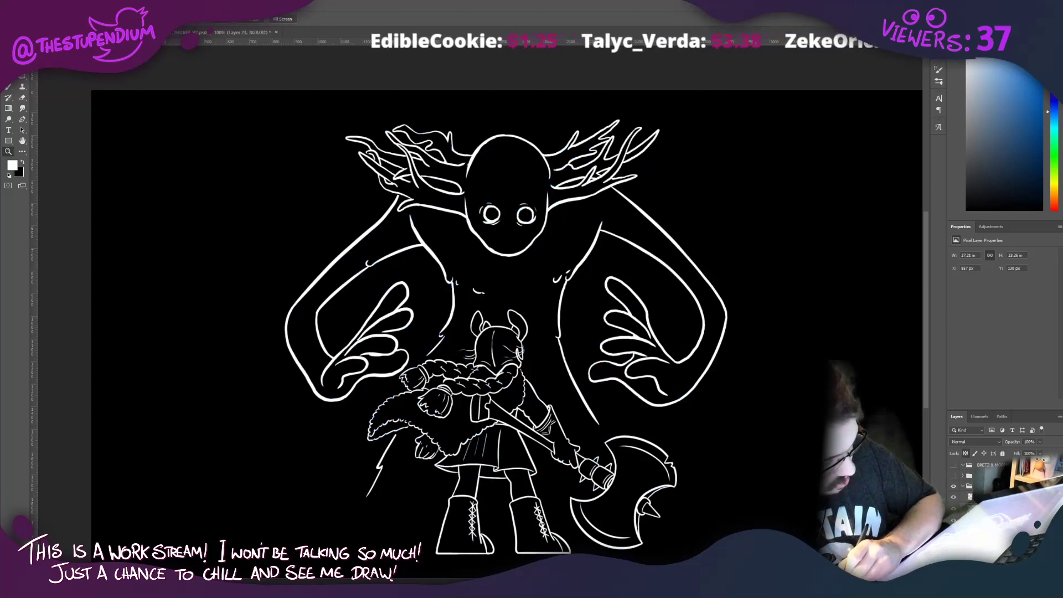
Step: Fade the lower parts of the monster's and warrior's line art into the background with upward black-to-transparent gradients on layers above them
key(ctrl+shift+alt+n)
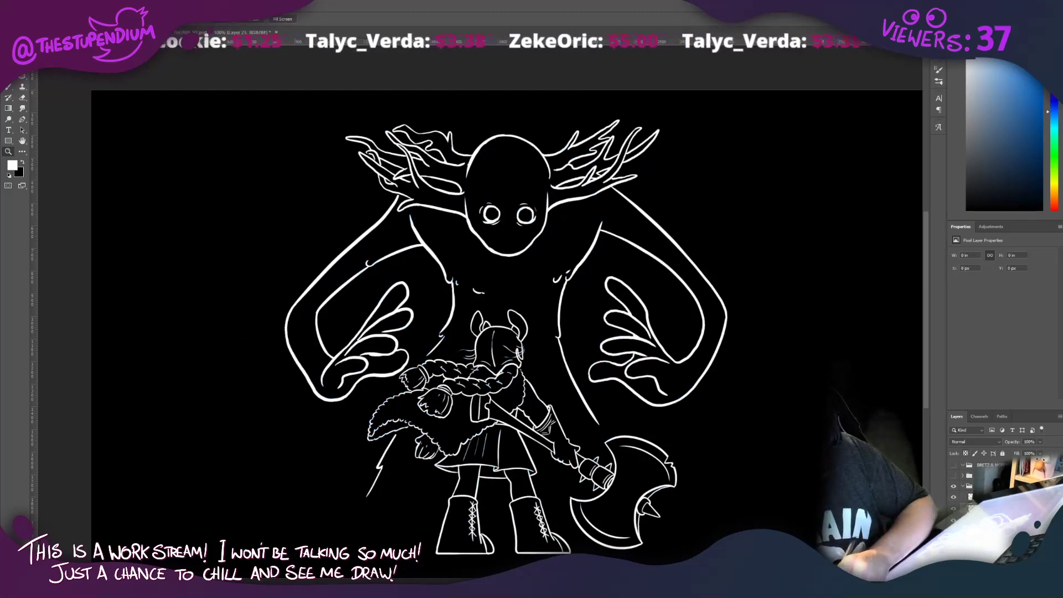
key(g)
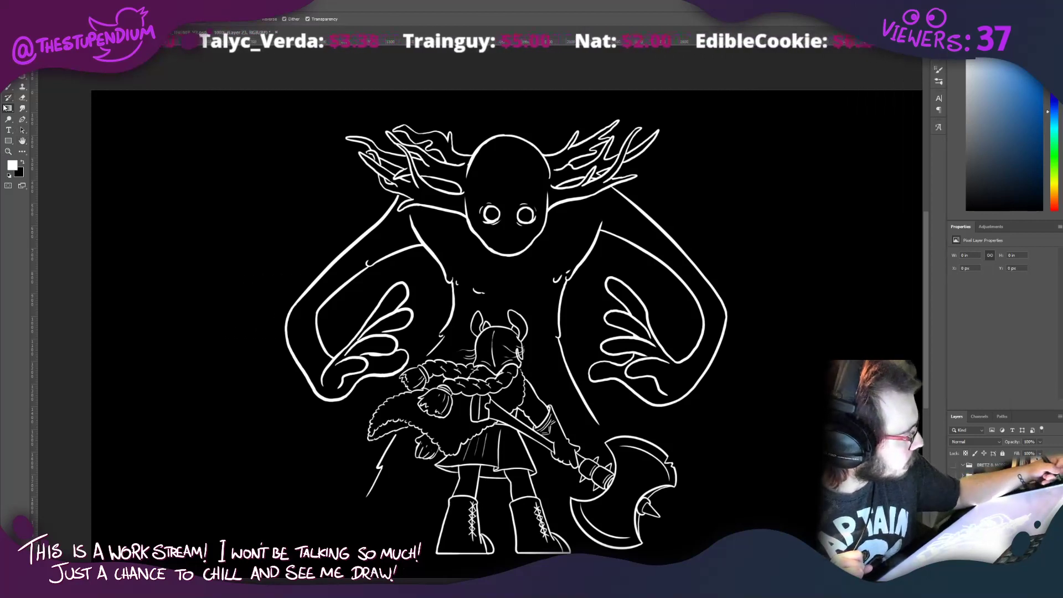
click(25, 162)
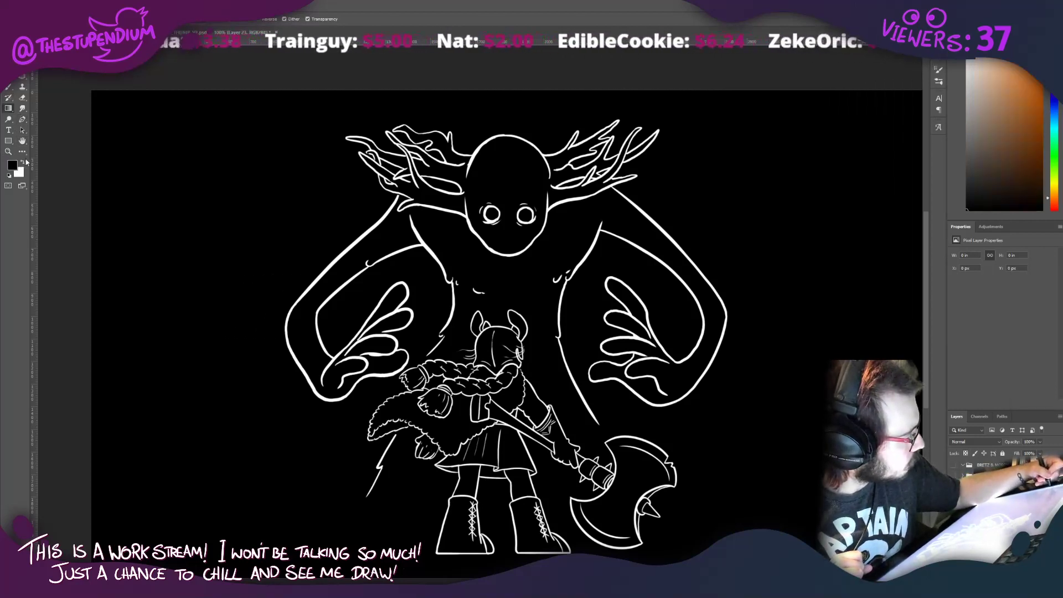
click(247, 23)
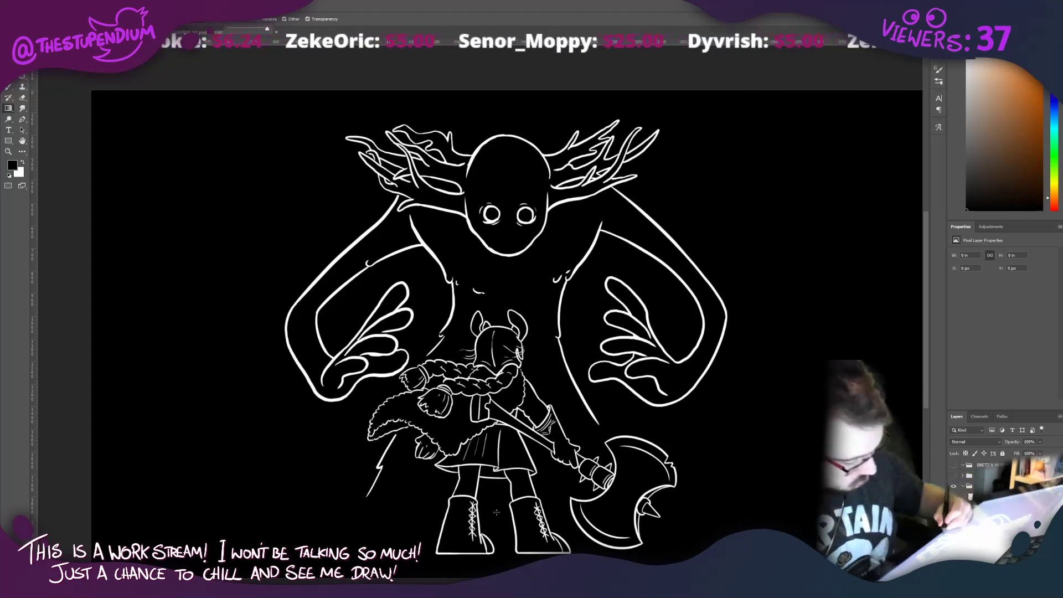
drag(495, 444, 496, 239)
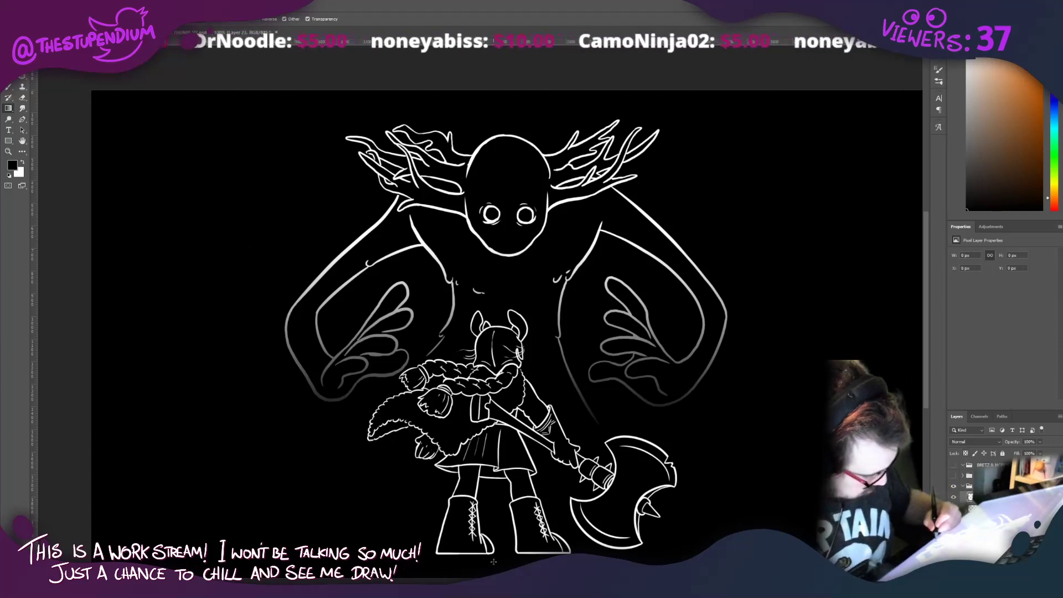
drag(493, 561, 495, 409)
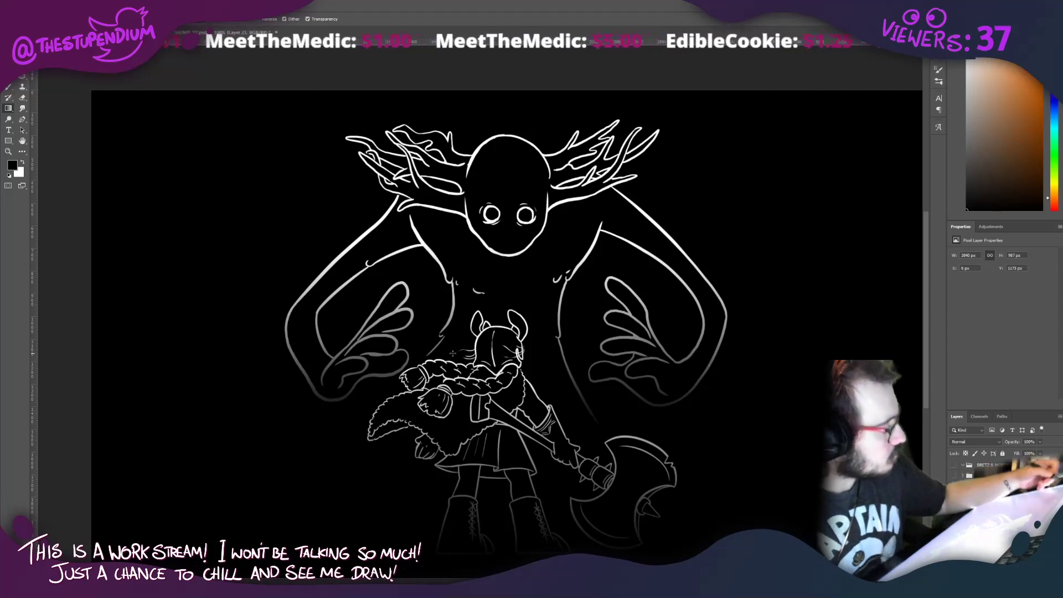
Step: Fill both of the monster's eyes with solid white brush strokes on their own layer
click(23, 162)
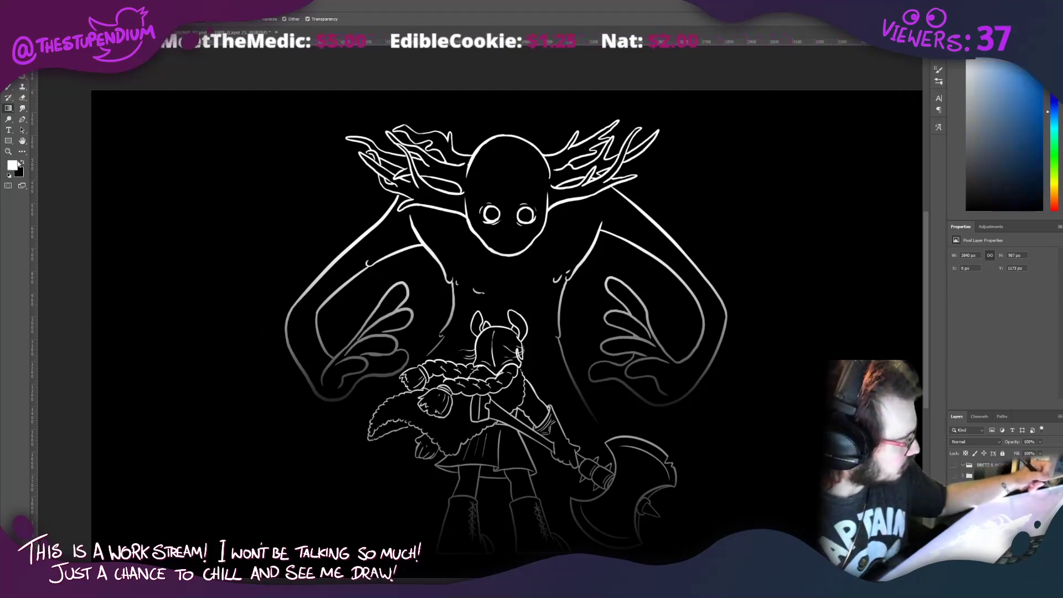
click(8, 87)
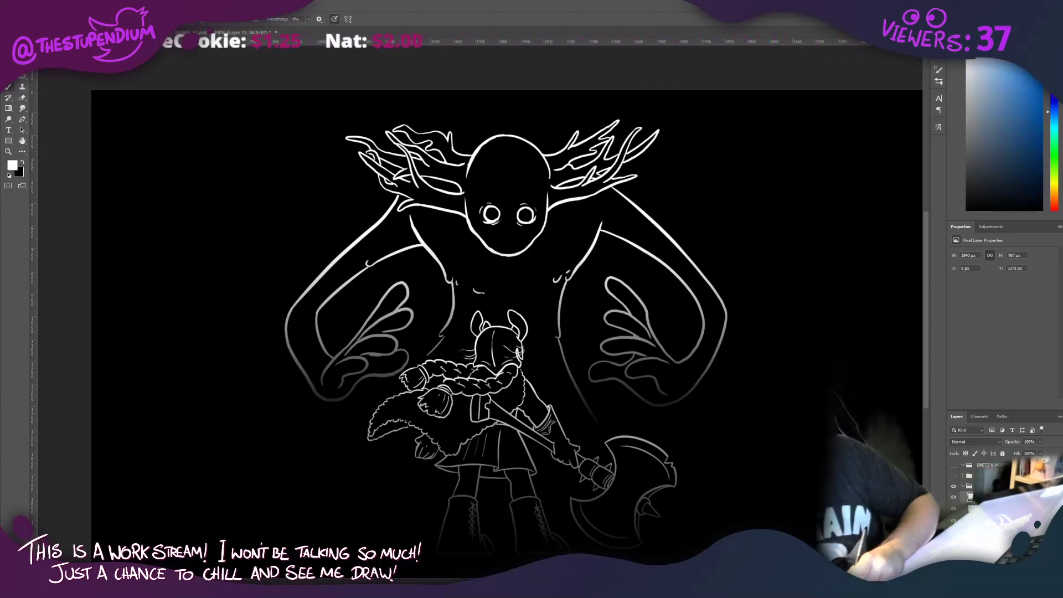
click(996, 508)
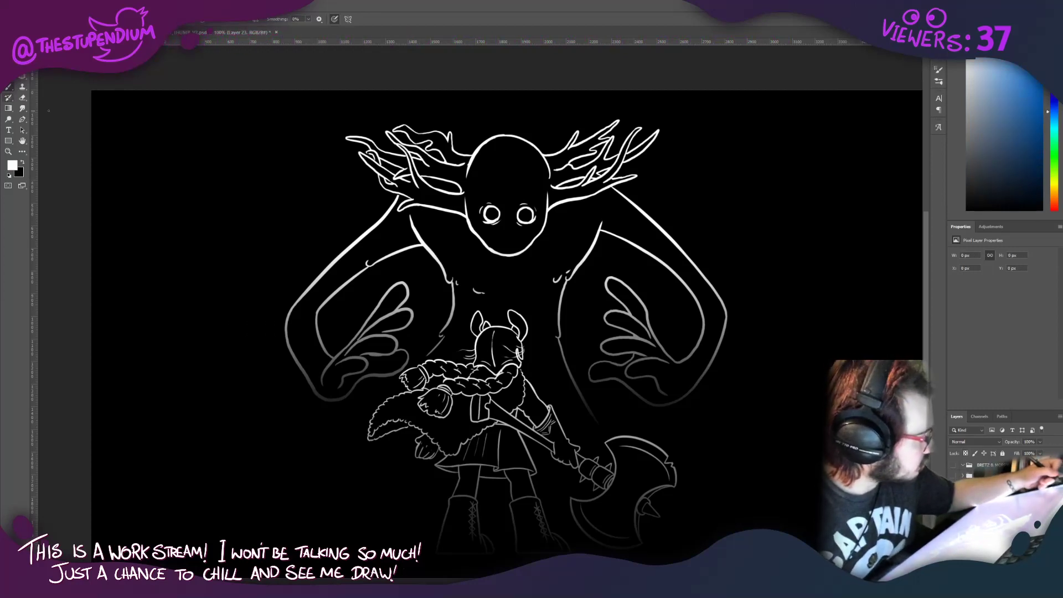
drag(488, 213, 496, 217)
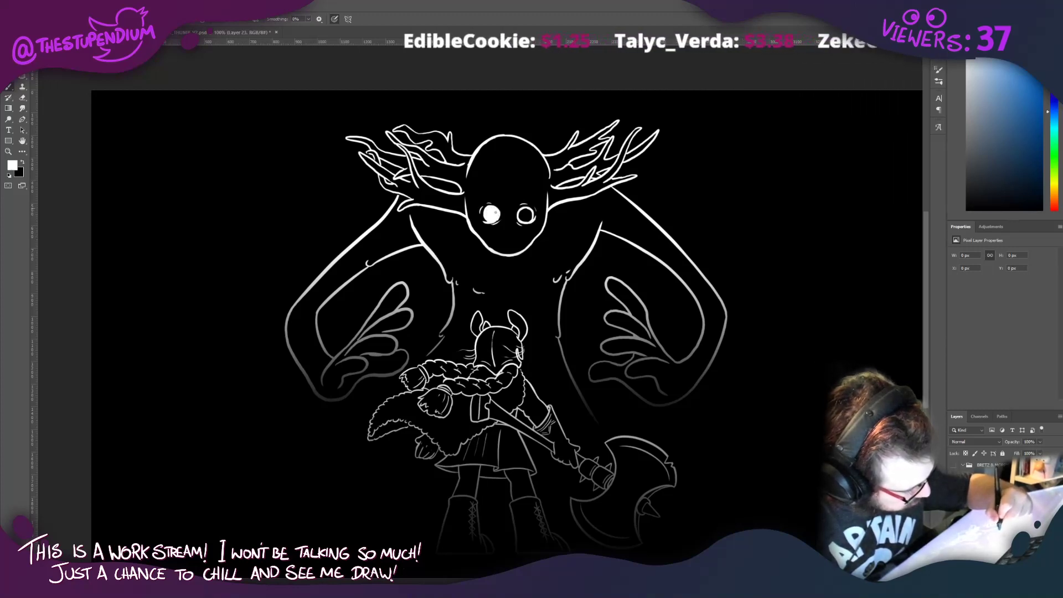
drag(526, 213, 529, 217)
key(ctrl+z)
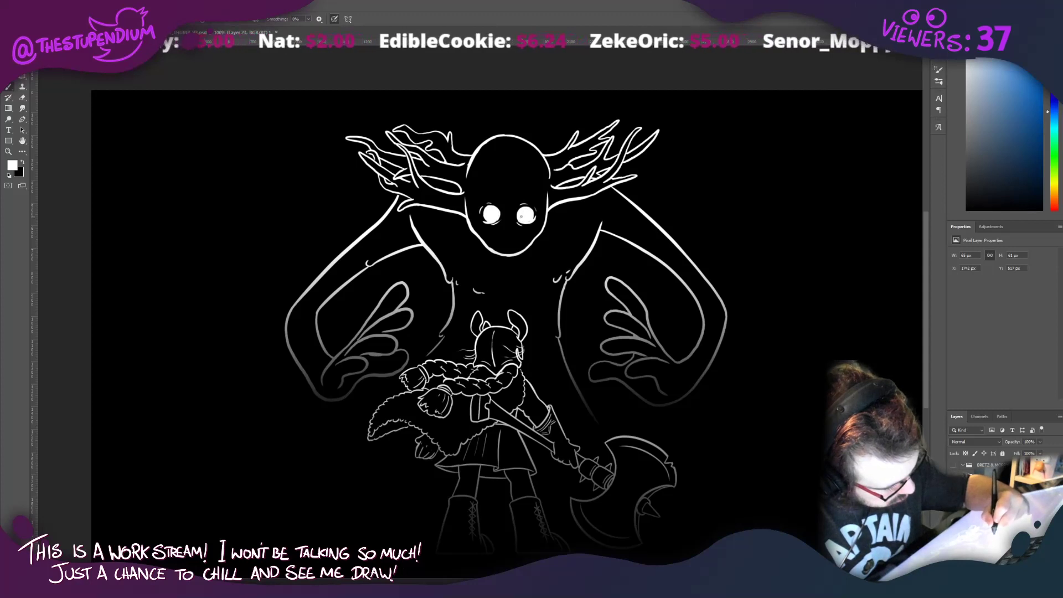
click(577, 214)
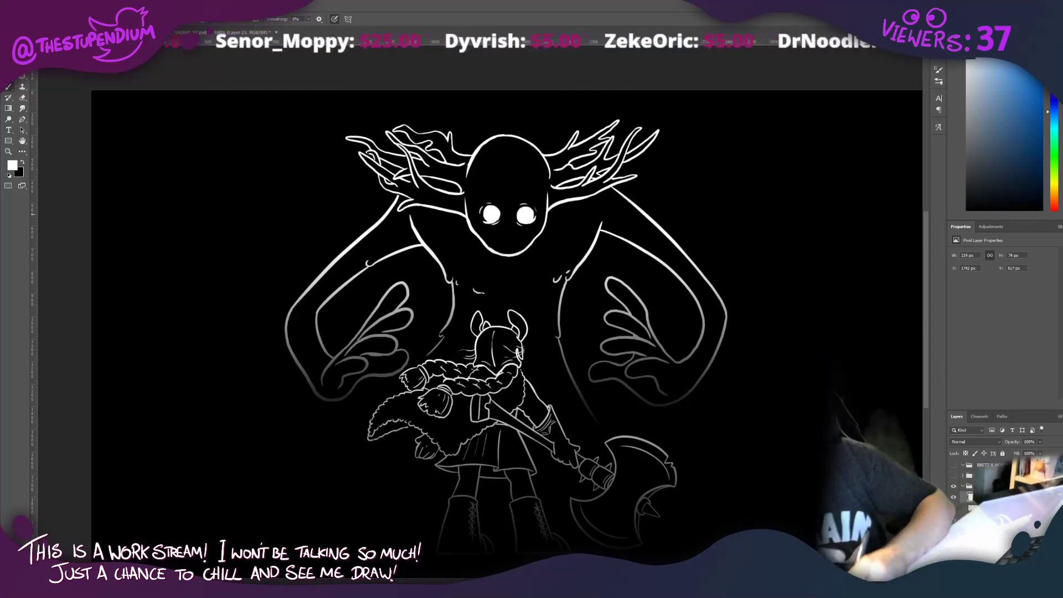
Step: Give the monster's eye layer a soft white Outer Glow with an enlarged size and reduced opacity
double_click(1022, 496)
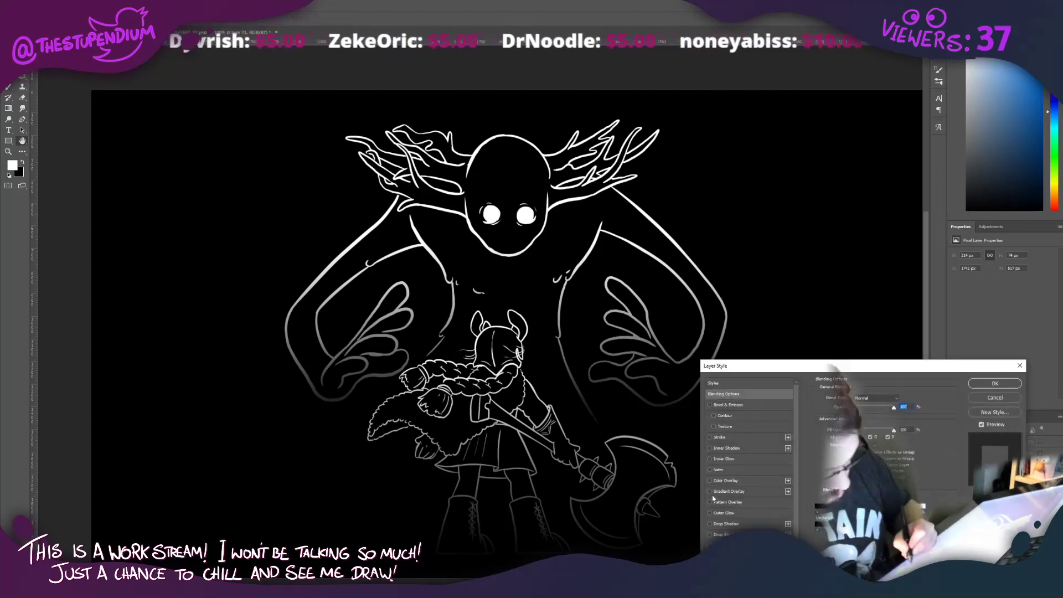
click(709, 512)
click(727, 513)
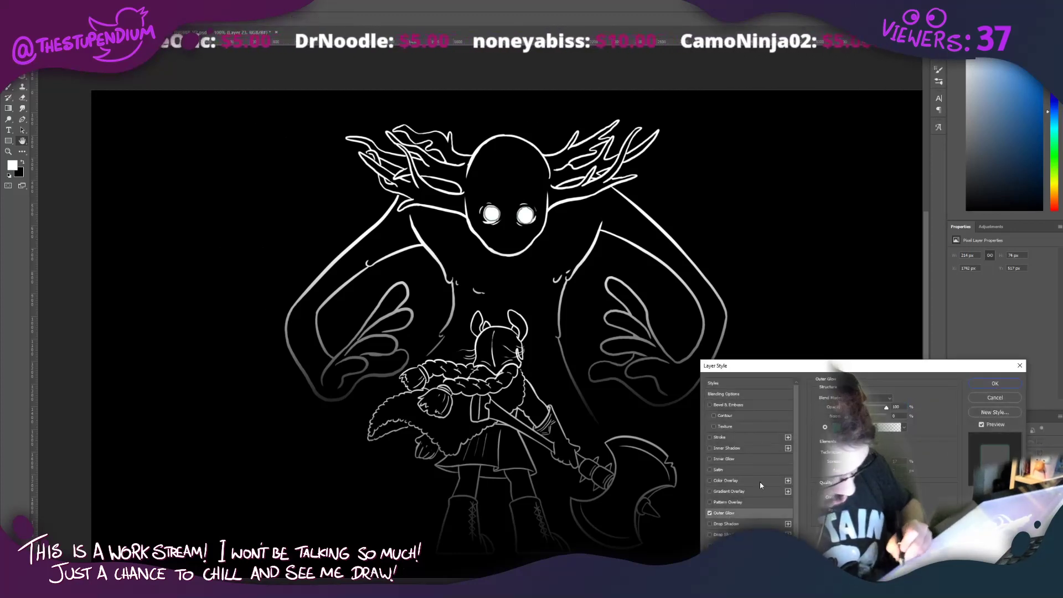
click(835, 427)
key(Return)
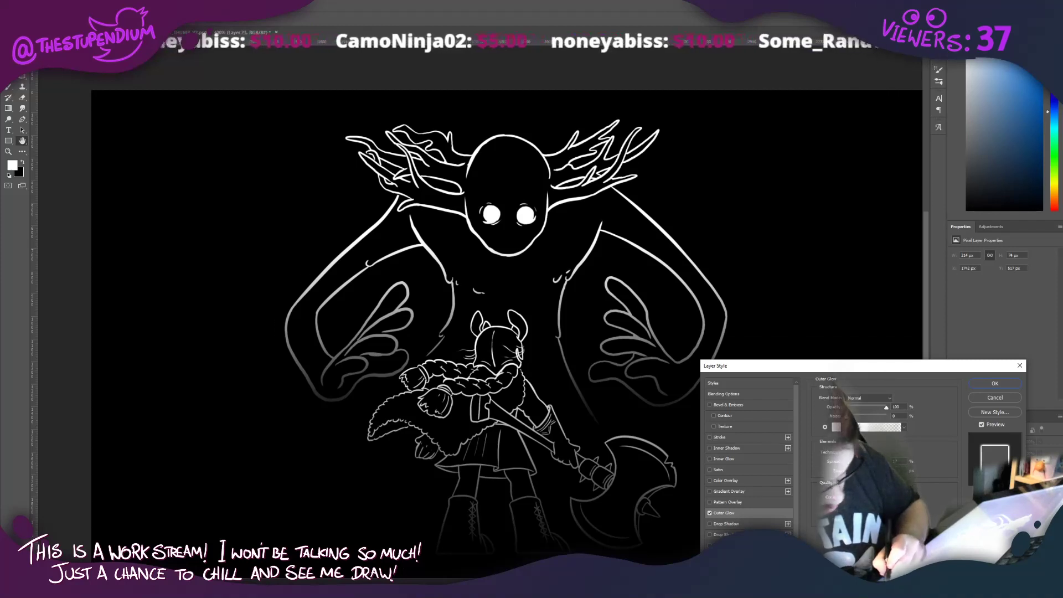
drag(850, 470, 860, 471)
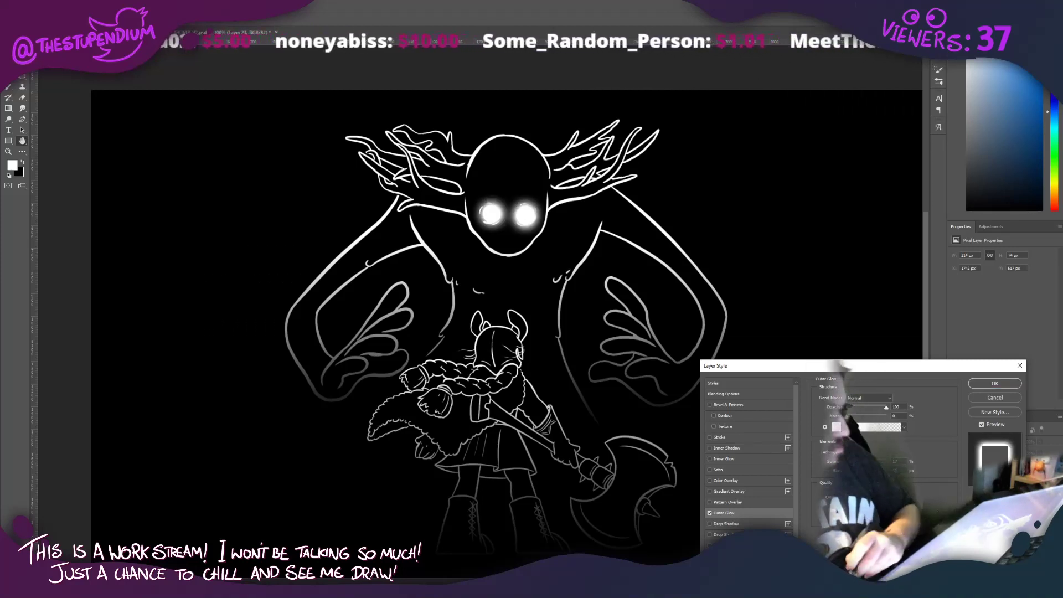
drag(886, 407, 871, 406)
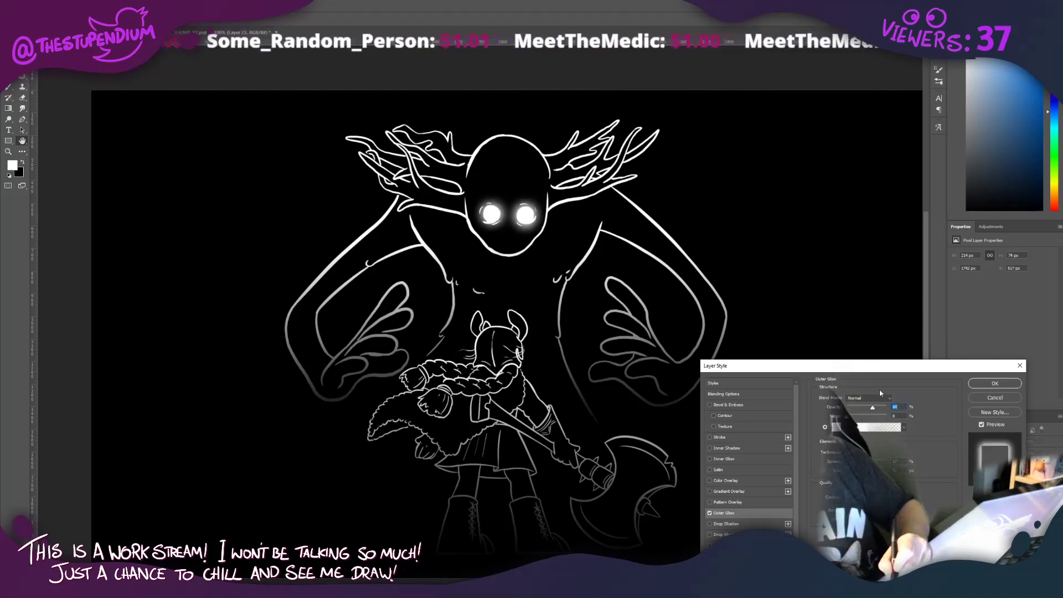
click(982, 383)
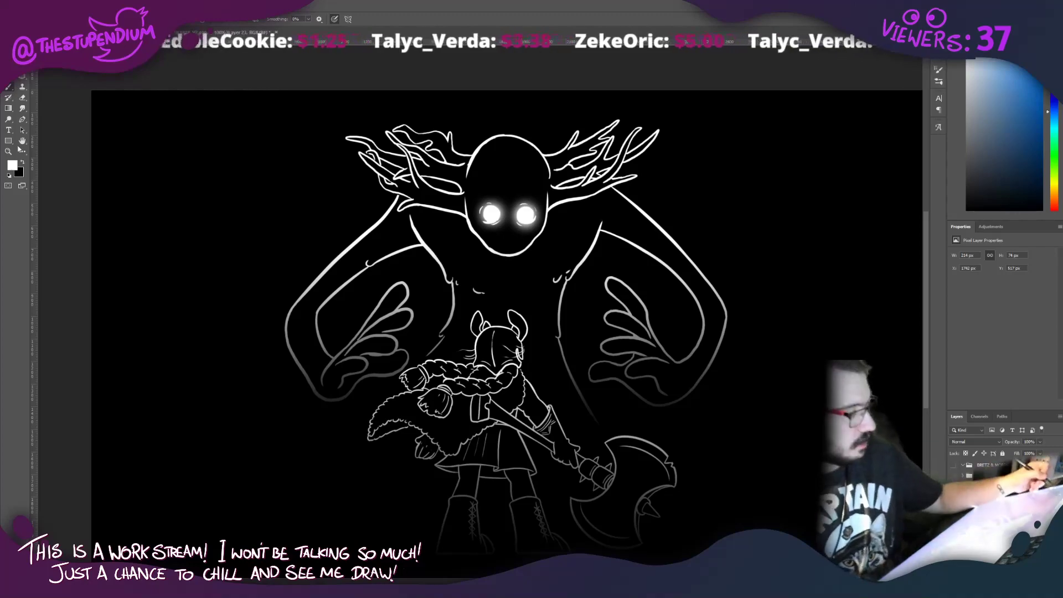
Step: Erase thin broken concentric rings inside both of the monster's glowing eyes with a small hard round eraser
key(z)
click(480, 227)
drag(497, 230, 486, 399)
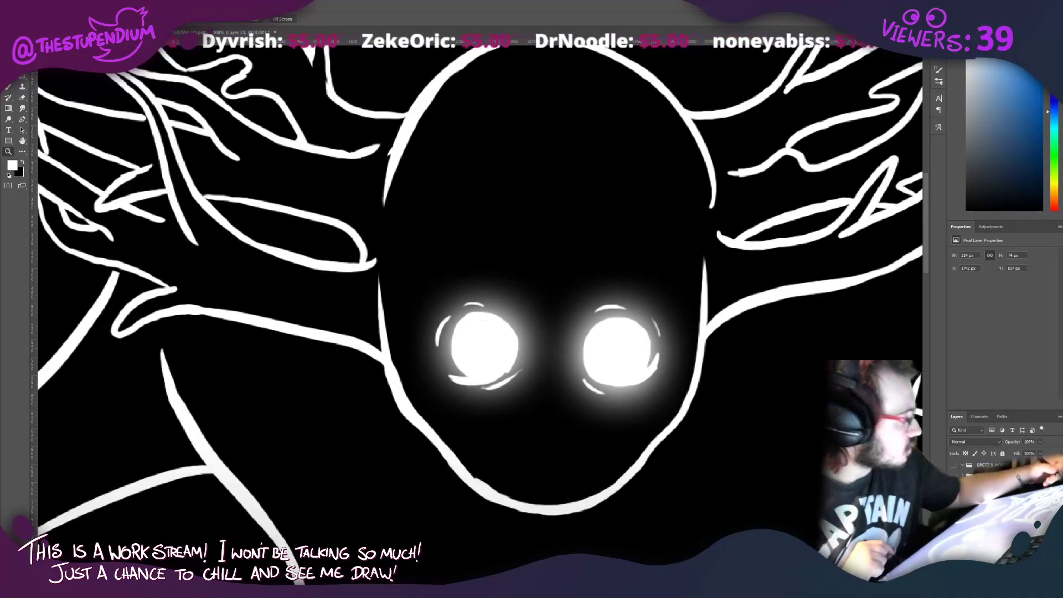
key(e)
key(F5)
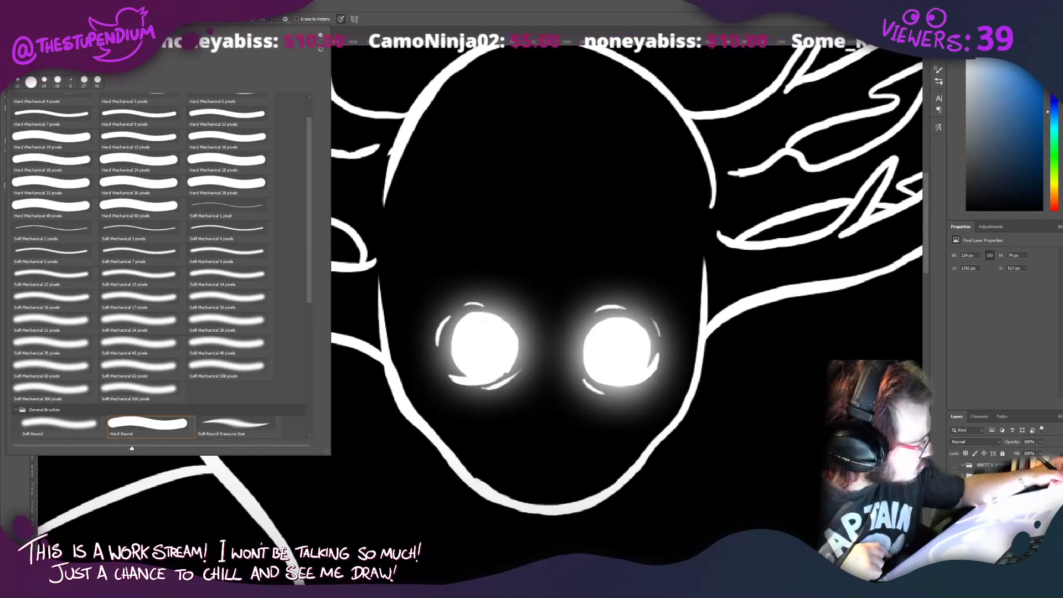
key(F5)
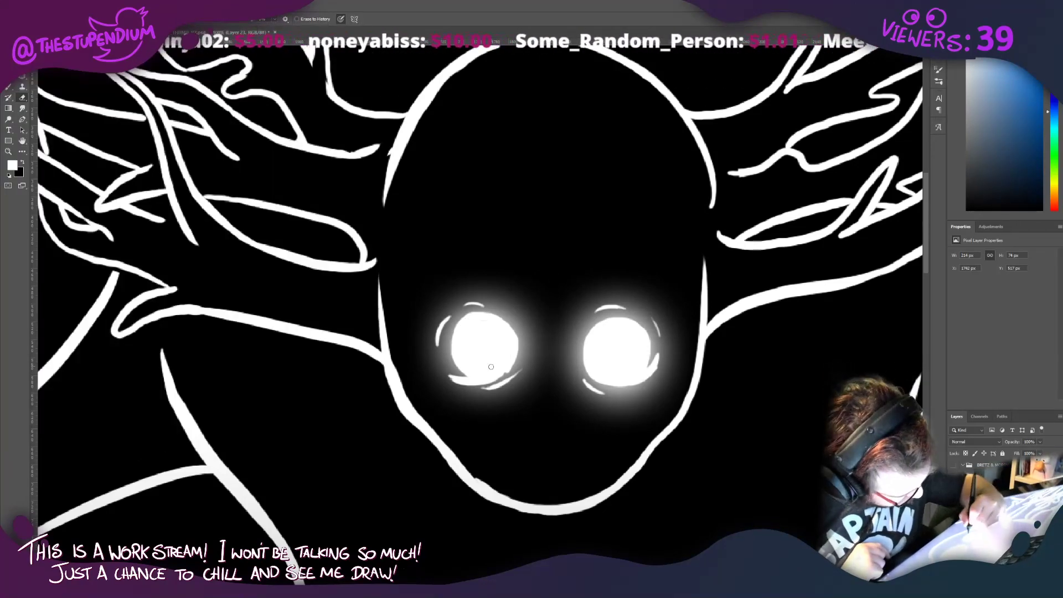
mouse_move(491, 366)
mouse_down()
mouse_move(502, 345)
mouse_move(489, 355)
mouse_move(470, 324)
mouse_move(467, 358)
mouse_move(486, 328)
mouse_move(463, 349)
mouse_move(497, 342)
mouse_move(491, 356)
mouse_move(490, 334)
mouse_move(499, 349)
mouse_move(480, 332)
mouse_up()
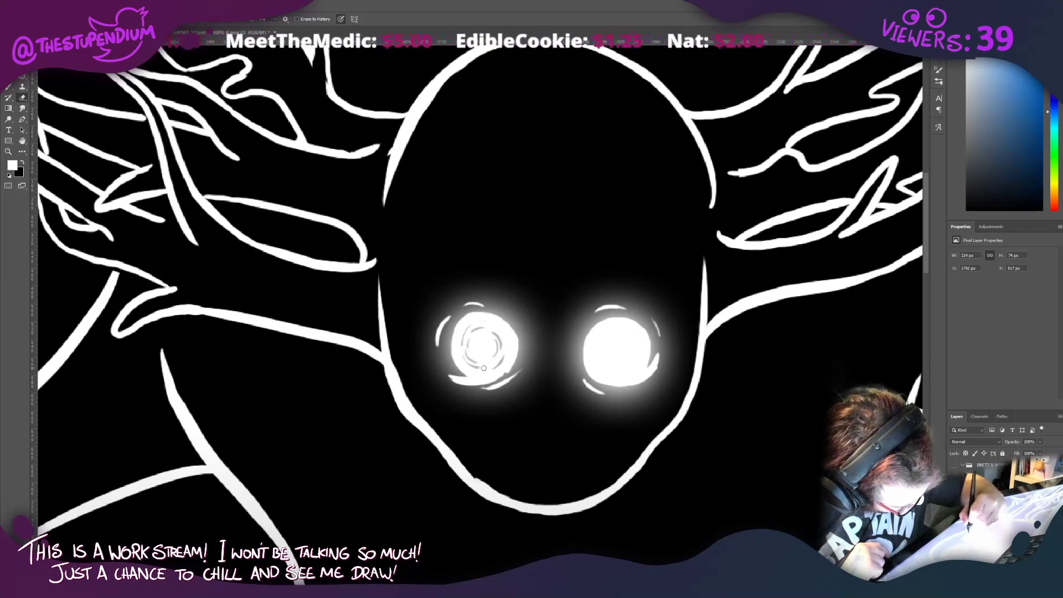
mouse_move(482, 368)
mouse_down()
mouse_move(492, 362)
mouse_move(463, 335)
mouse_move(460, 351)
mouse_up()
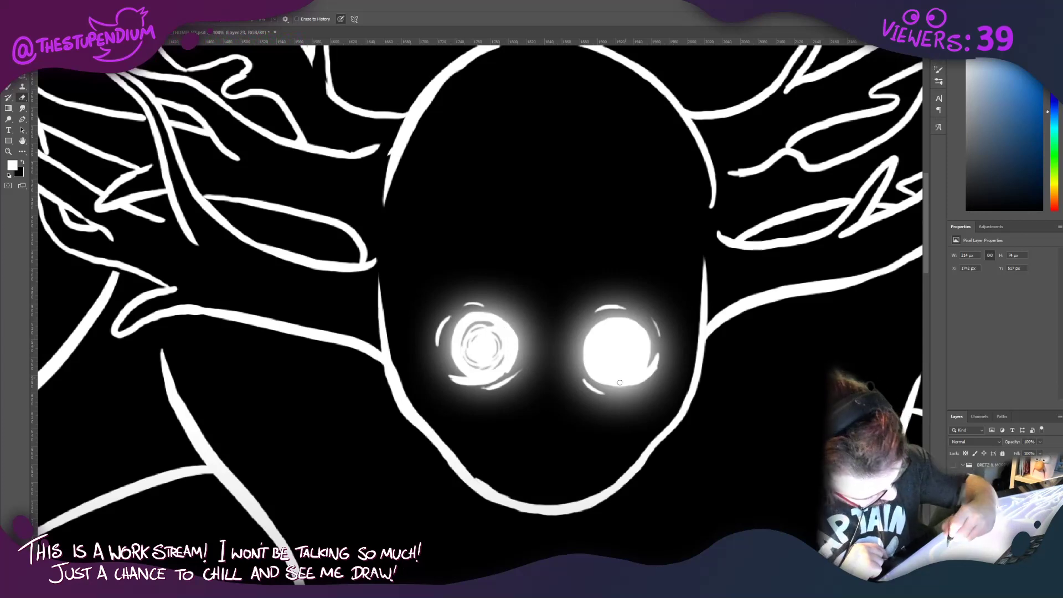
mouse_move(593, 369)
mouse_down()
mouse_move(634, 371)
mouse_move(645, 349)
mouse_move(609, 321)
mouse_move(623, 326)
mouse_move(591, 361)
mouse_move(602, 342)
mouse_move(598, 355)
mouse_move(636, 357)
mouse_move(618, 331)
mouse_up()
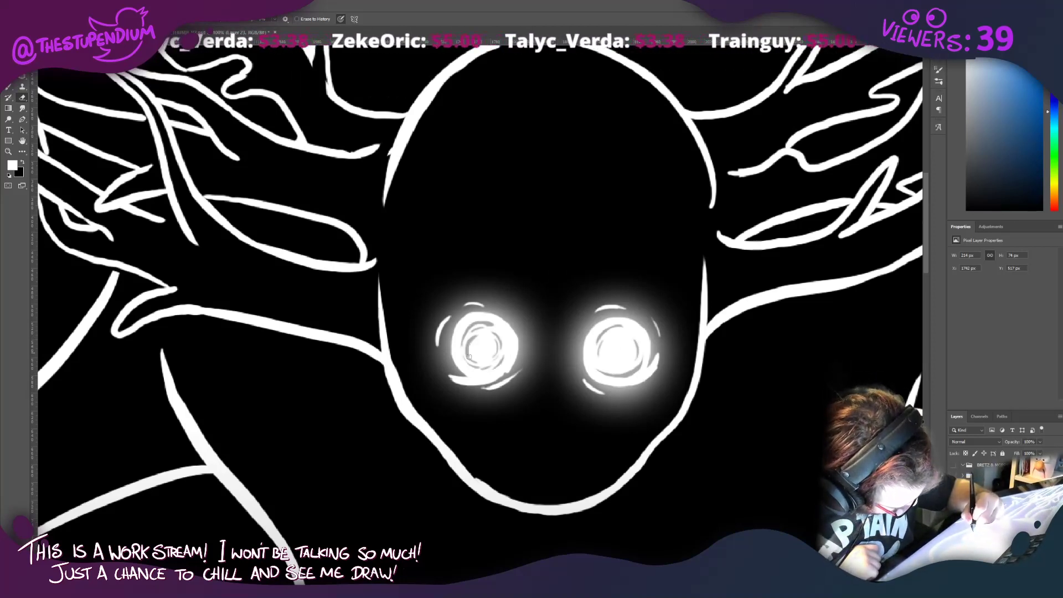
mouse_move(468, 357)
mouse_down()
mouse_move(490, 359)
mouse_move(489, 332)
mouse_move(481, 349)
mouse_up()
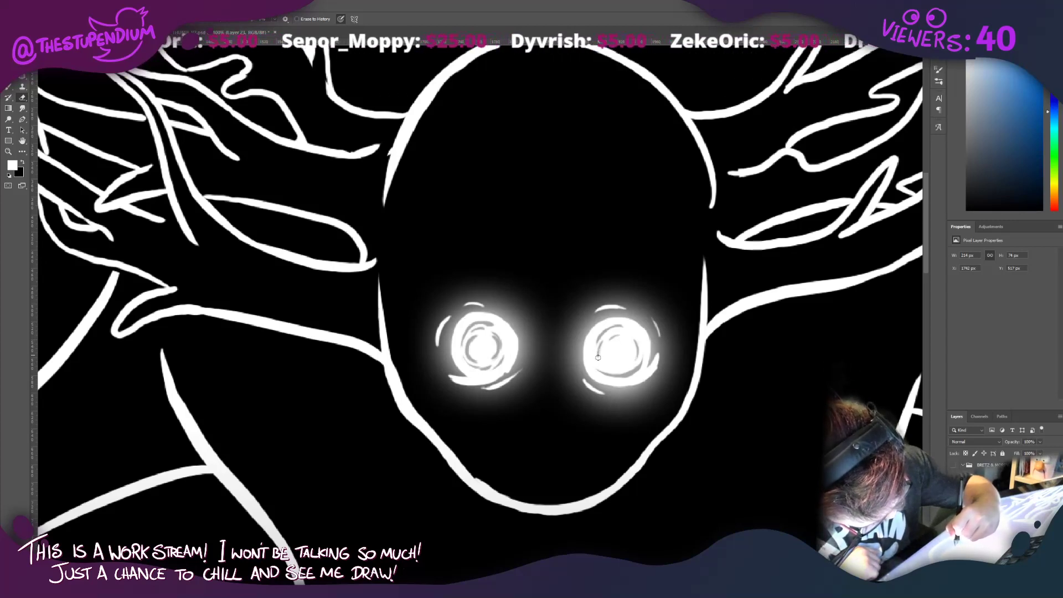
drag(598, 357, 624, 366)
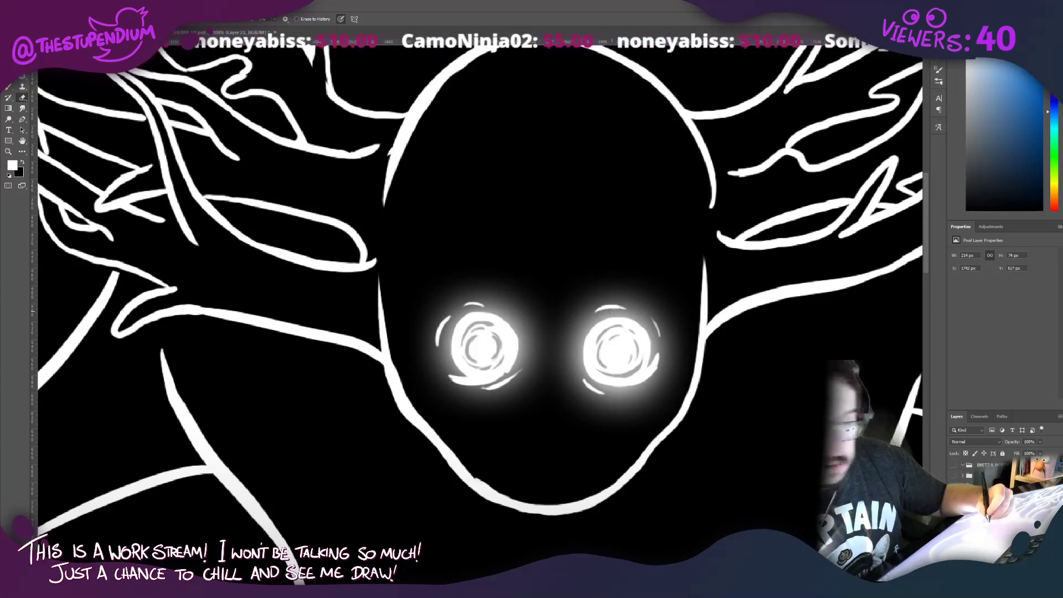
Step: Set the foreground colour to pure white for the brush
click(23, 98)
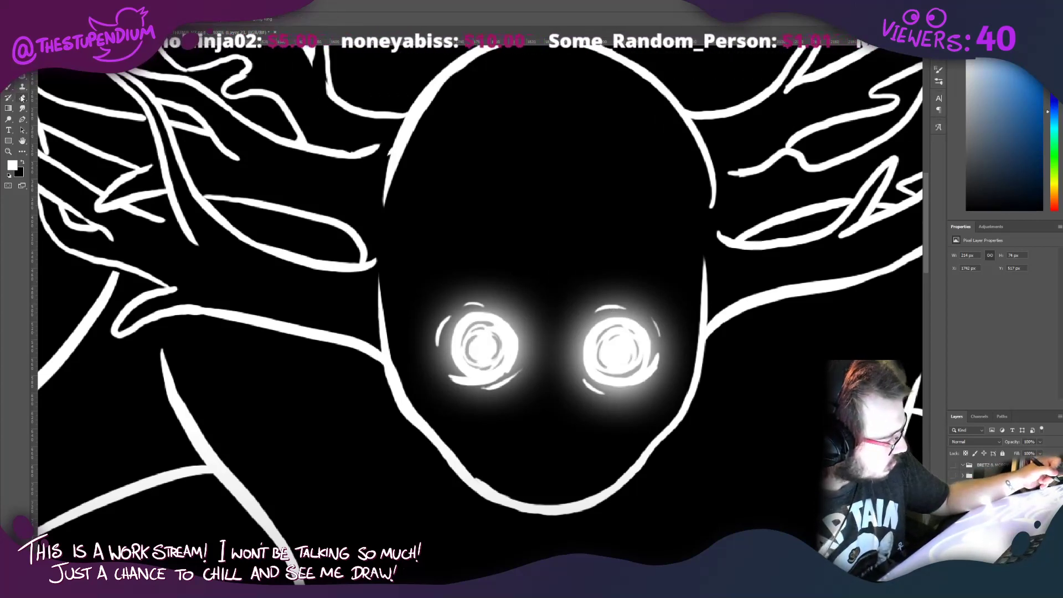
alt+click(450, 282)
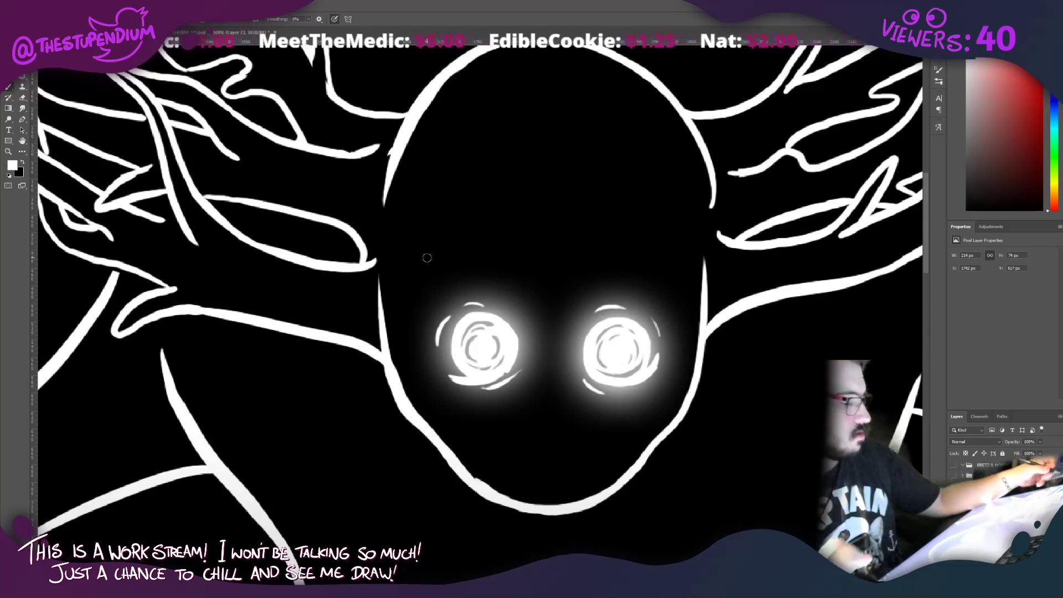
click(9, 152)
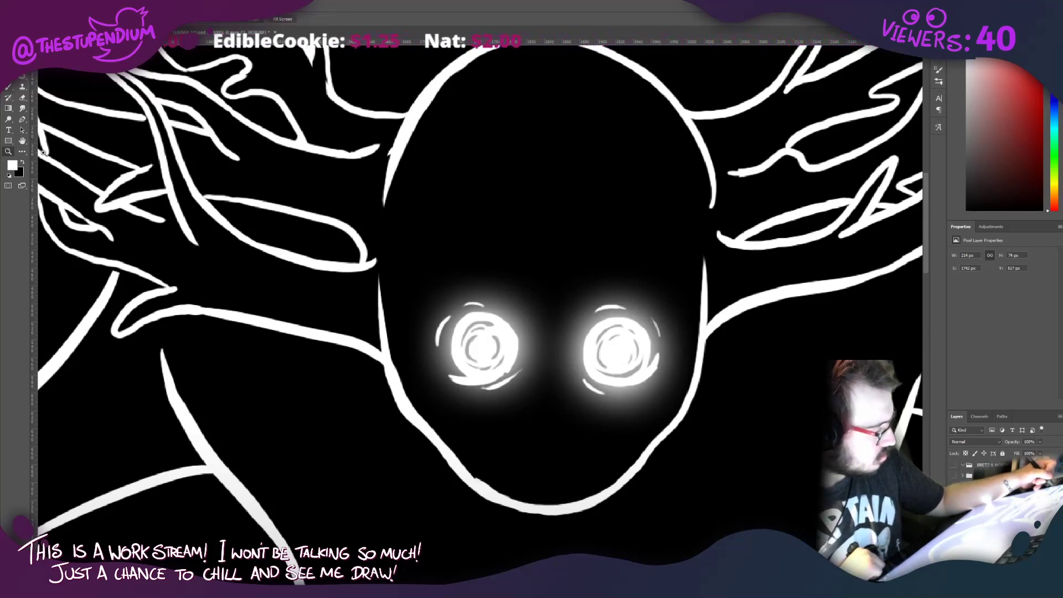
key(ctrl+0)
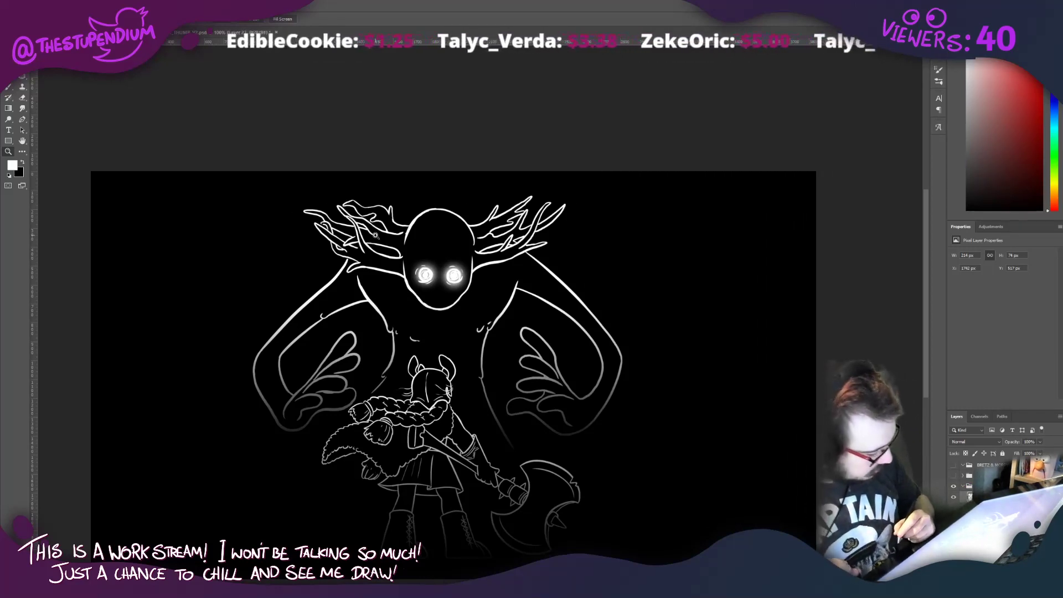
click(13, 164)
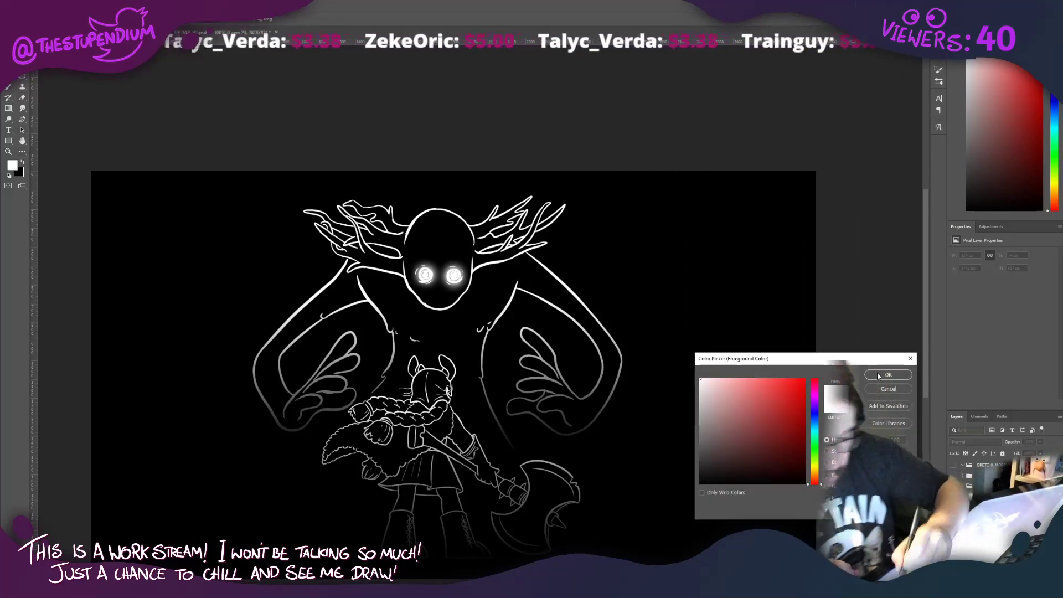
click(888, 374)
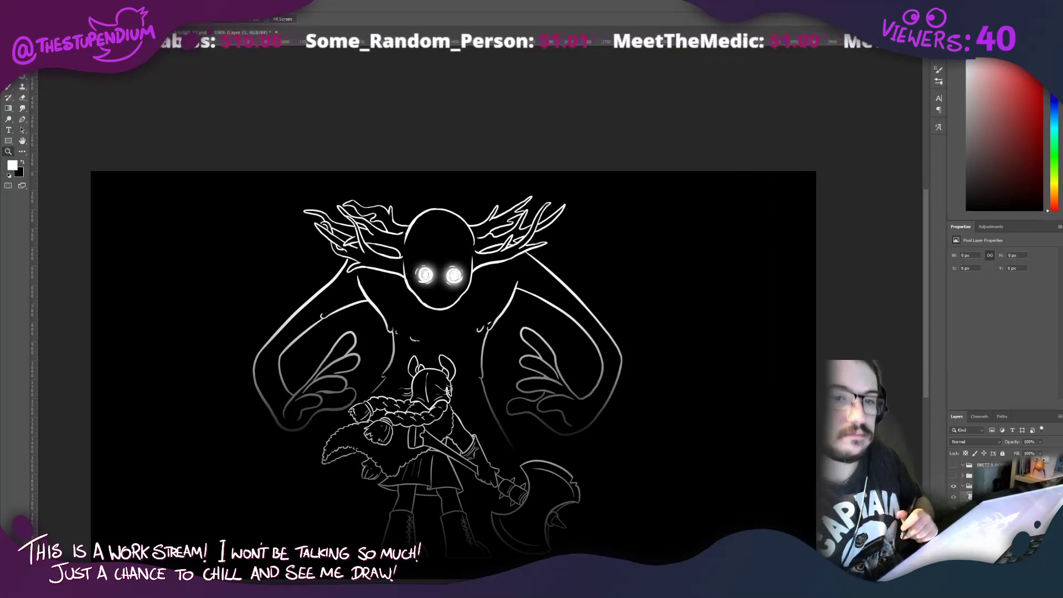
Step: Brush a white handwritten "Thank You!" beside the axe with an underlined "Stupendium" signature beneath it
click(9, 87)
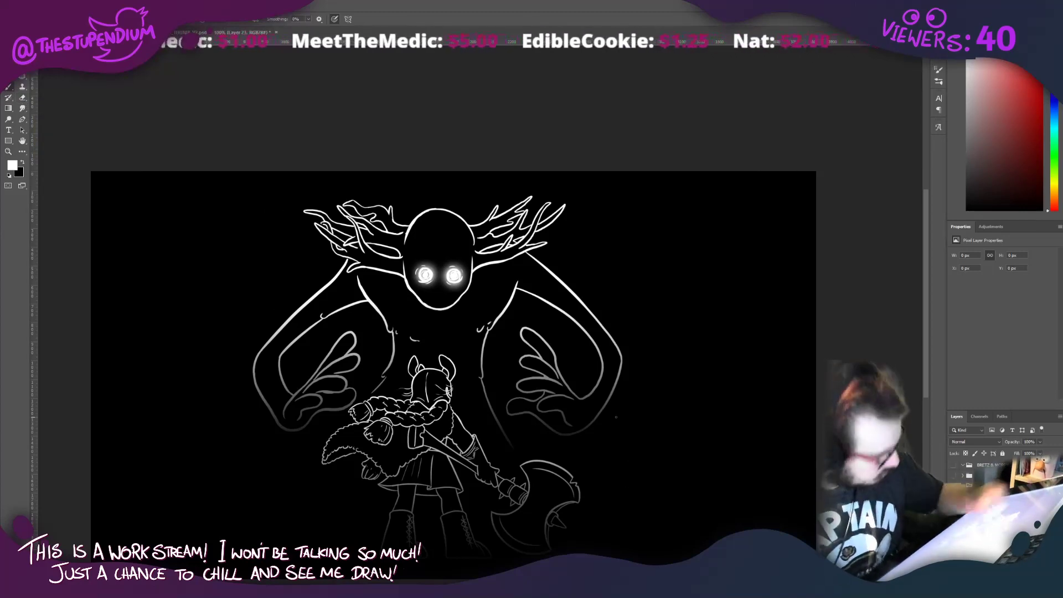
click(8, 152)
drag(548, 471, 584, 451)
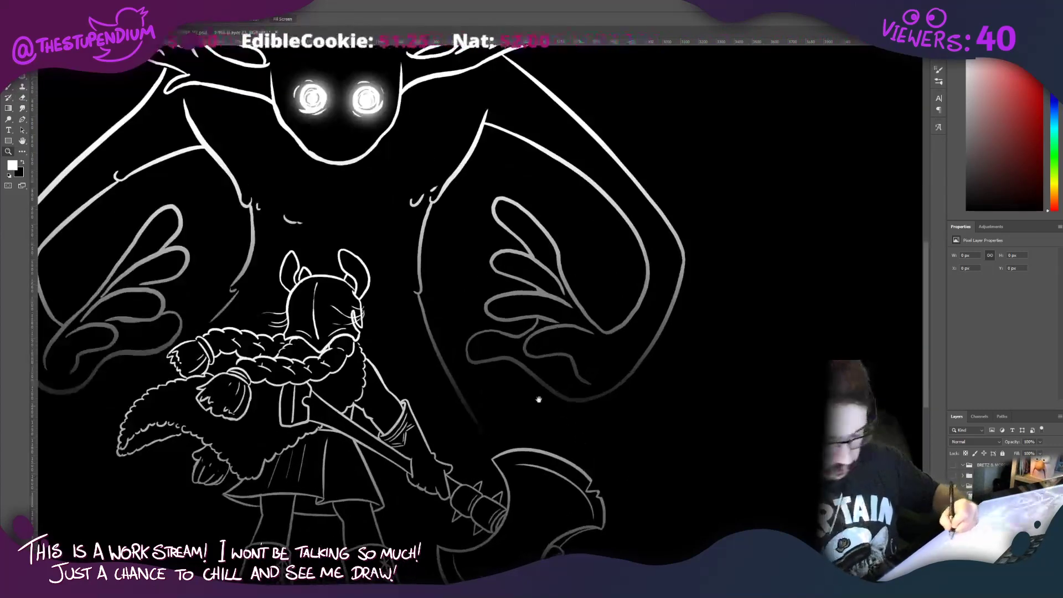
drag(539, 398, 415, 261)
click(14, 88)
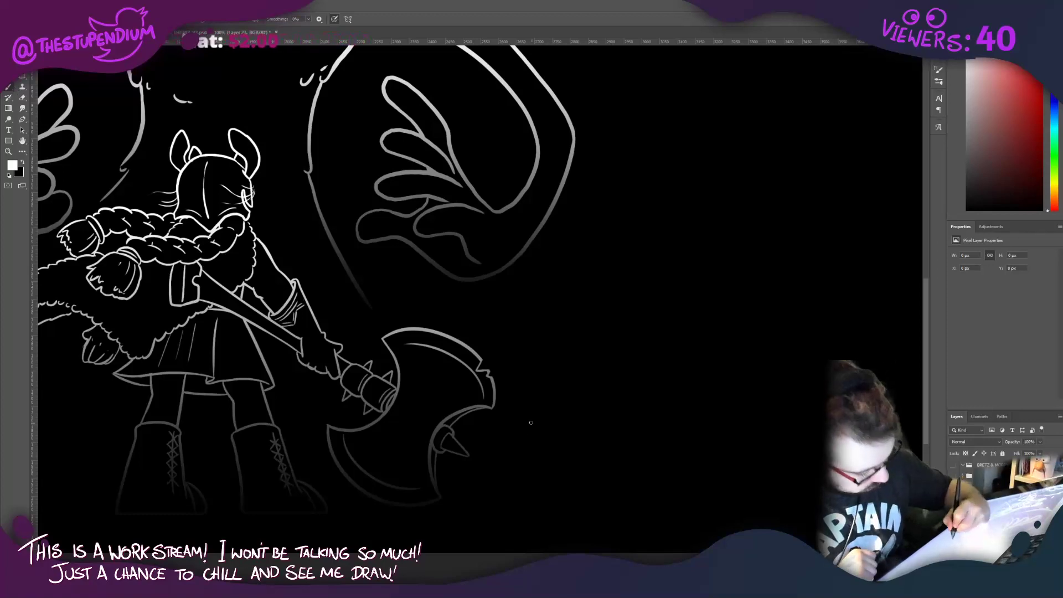
drag(531, 423, 505, 438)
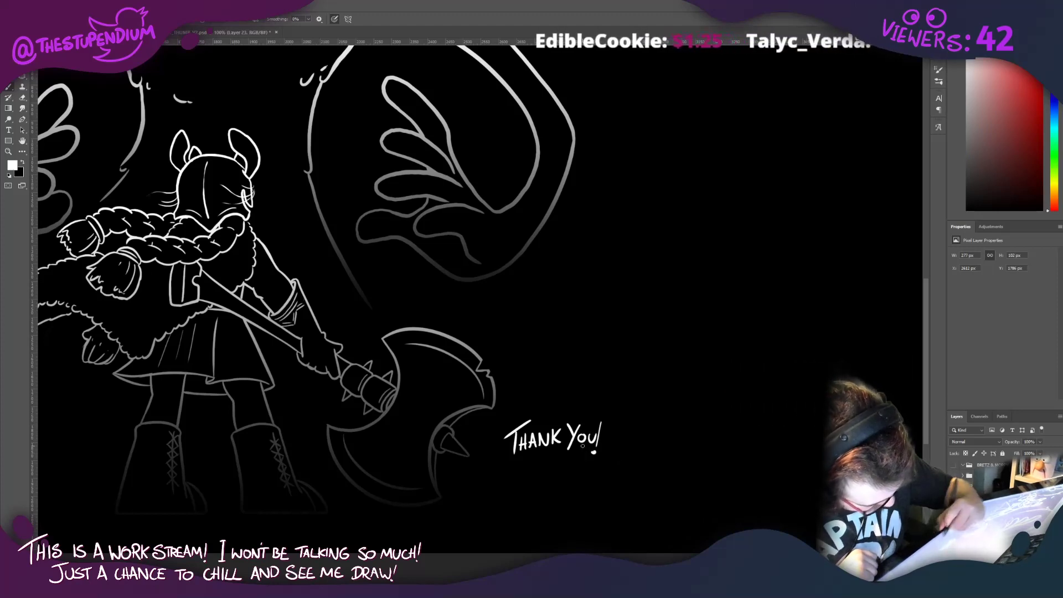
mouse_move(493, 478)
mouse_down()
mouse_move(474, 506)
mouse_move(499, 494)
mouse_up()
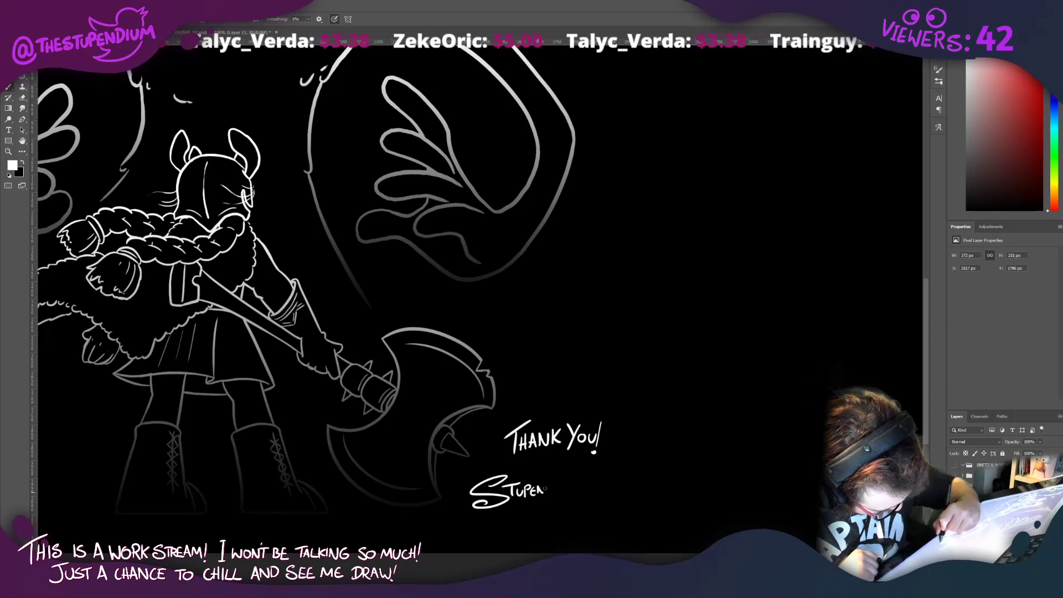
drag(566, 496, 579, 497)
drag(580, 497, 500, 507)
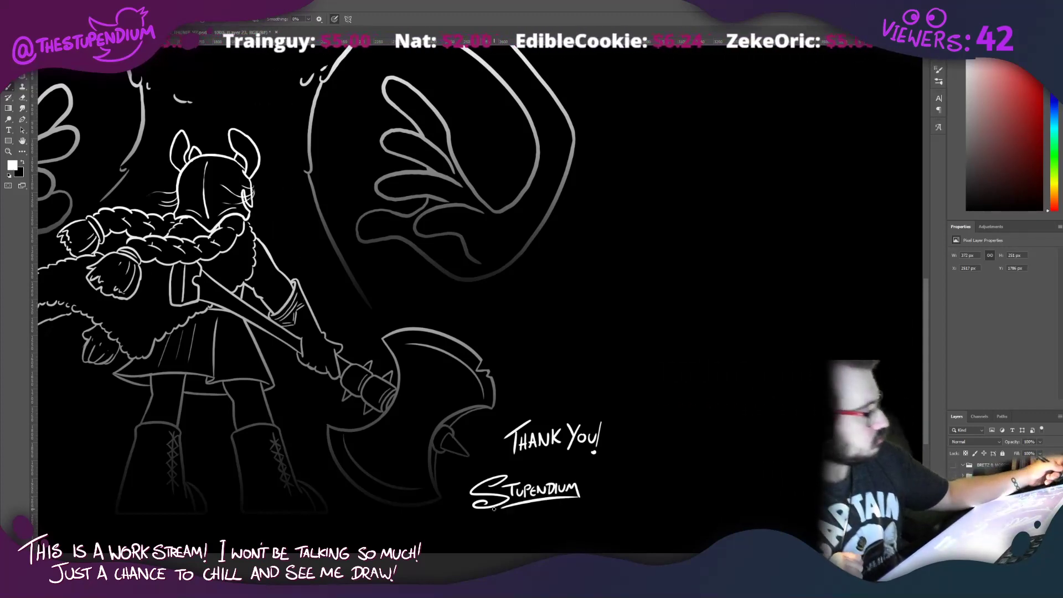
Step: Shrink and slightly tilt the "Thank You!" lettering, placing it closer above the signature, and deselect it
key(m)
drag(494, 410, 622, 457)
key(v)
drag(498, 413, 470, 427)
click(399, 19)
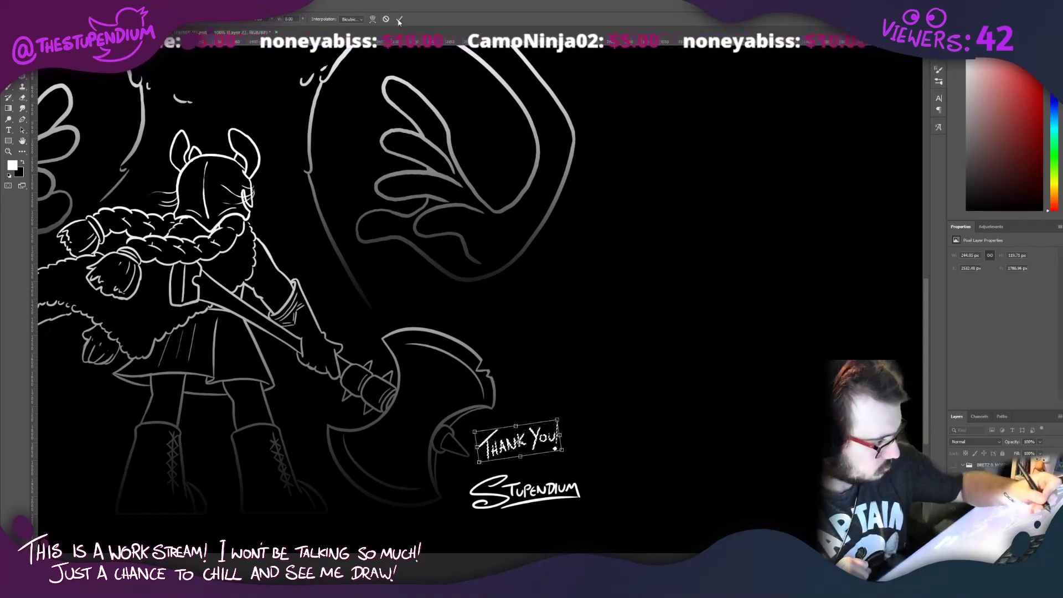
click(105, 6)
click(114, 24)
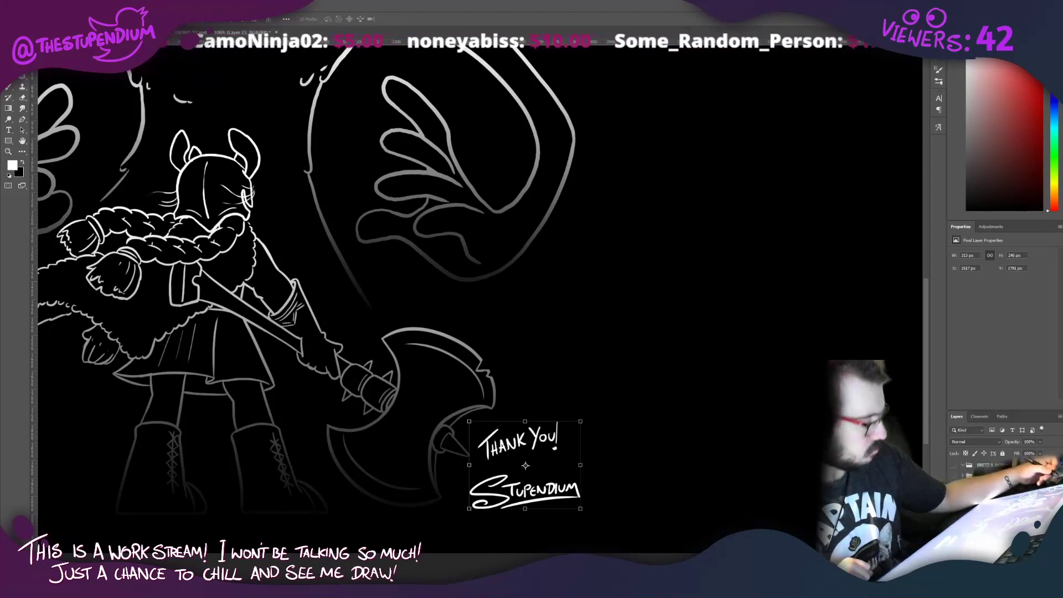
Step: Lower the opacity of the "Thank You!" and signature layer to about 27%
click(5, 155)
alt+click(217, 362)
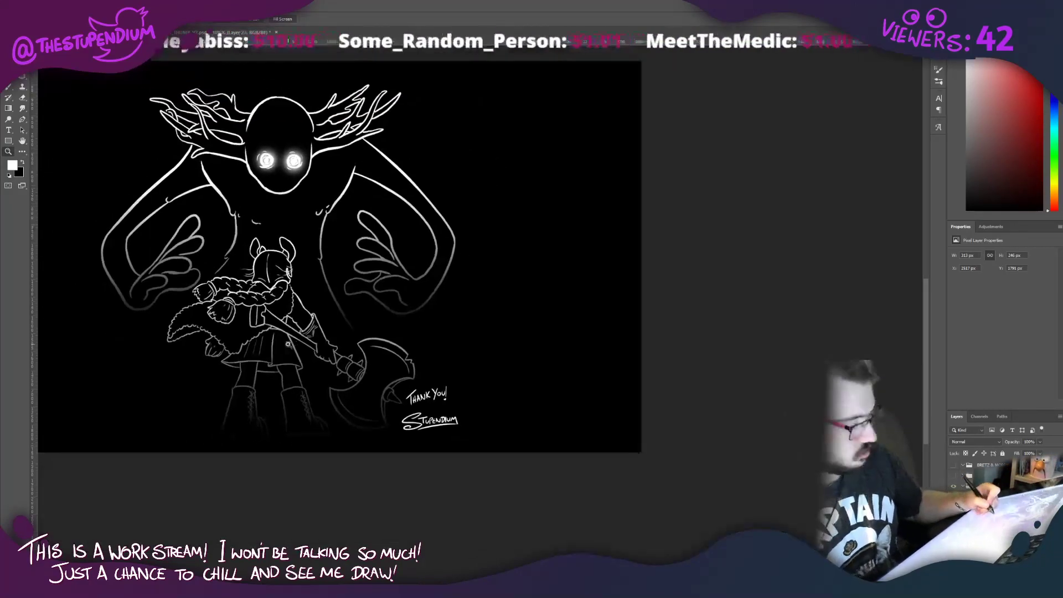
drag(233, 379, 488, 448)
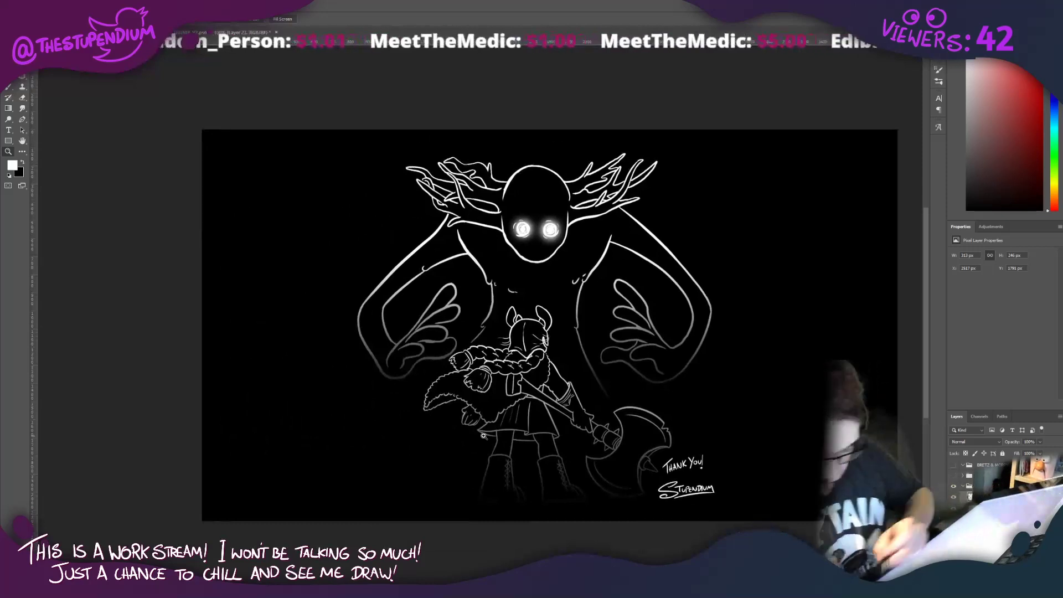
drag(1023, 456, 1010, 451)
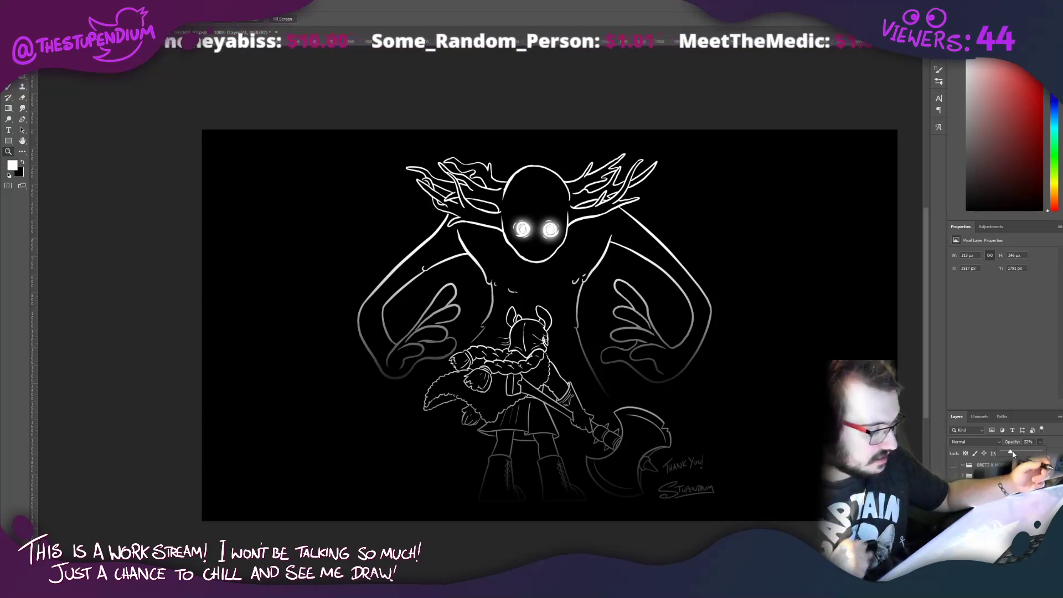
Step: Start saving the finished illustration as a Photoshop file and browse for the destination folder
click(22, 6)
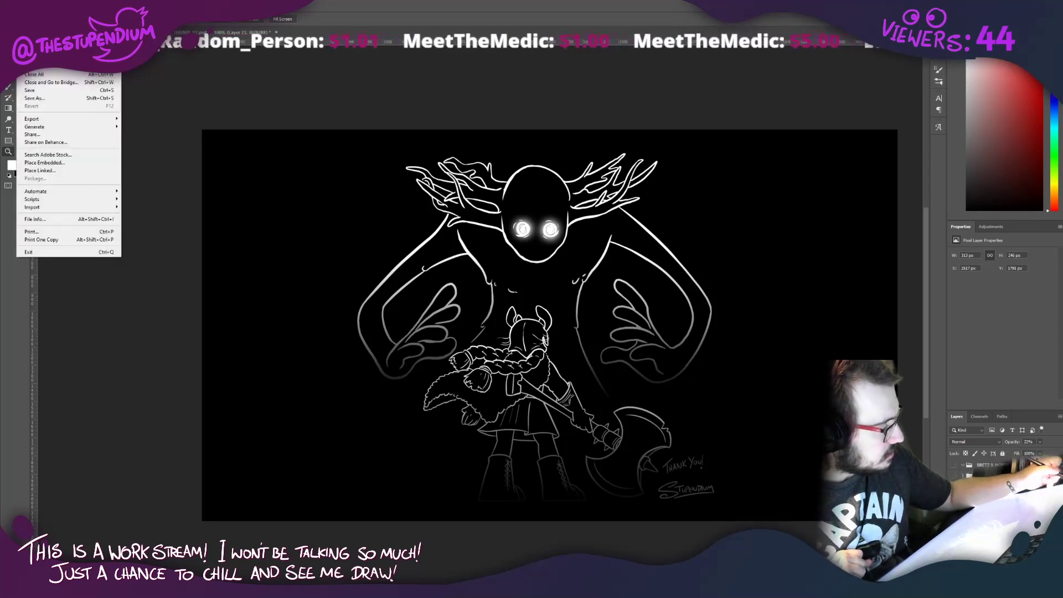
click(73, 87)
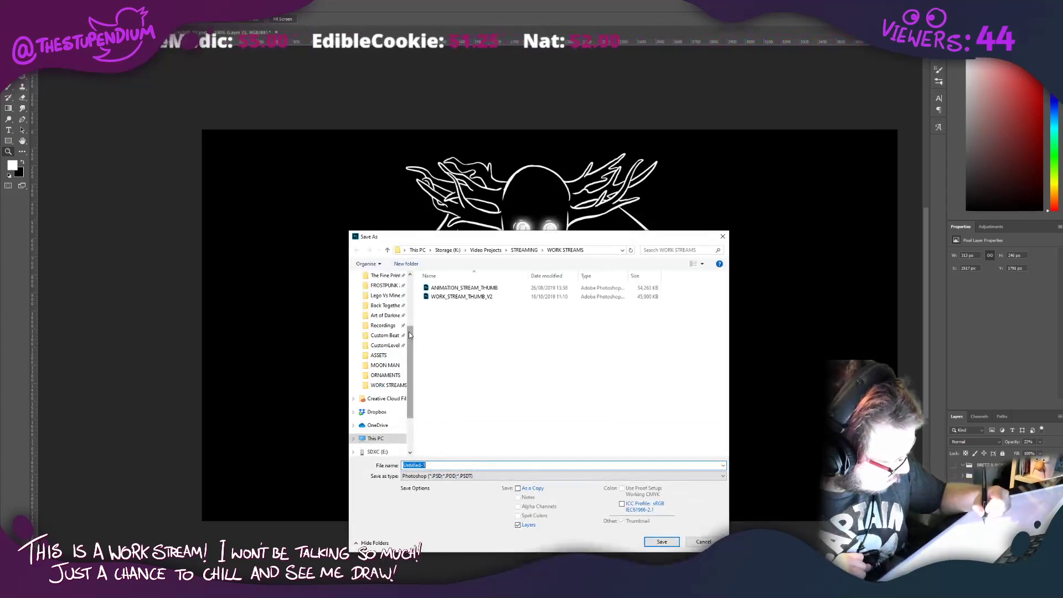
scroll(386, 332, up, 3)
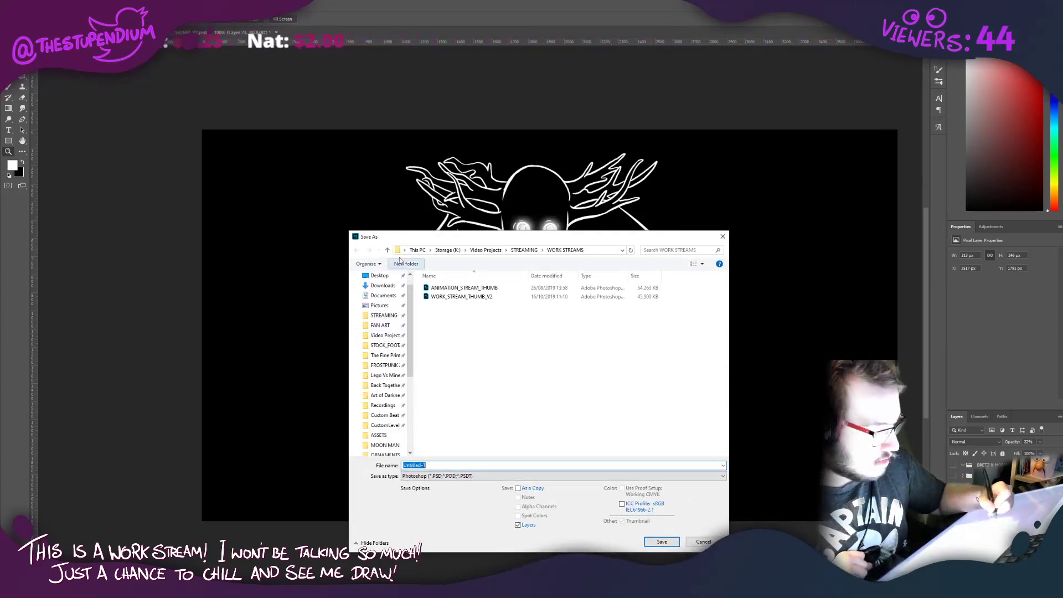
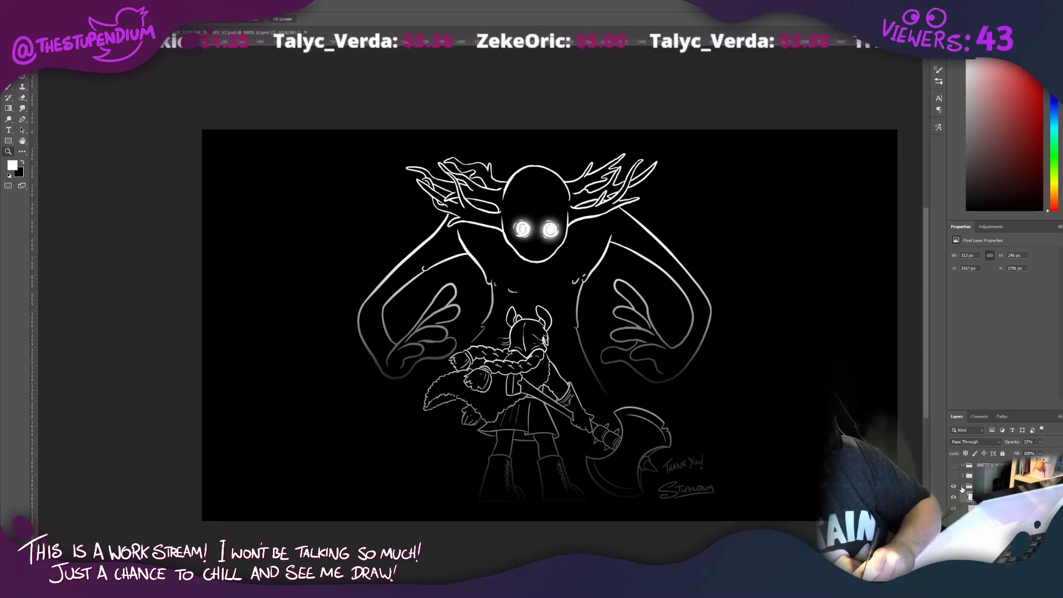
Step: Hide the finished warrior and monster layer group and show the group above it for a new drawing
click(954, 487)
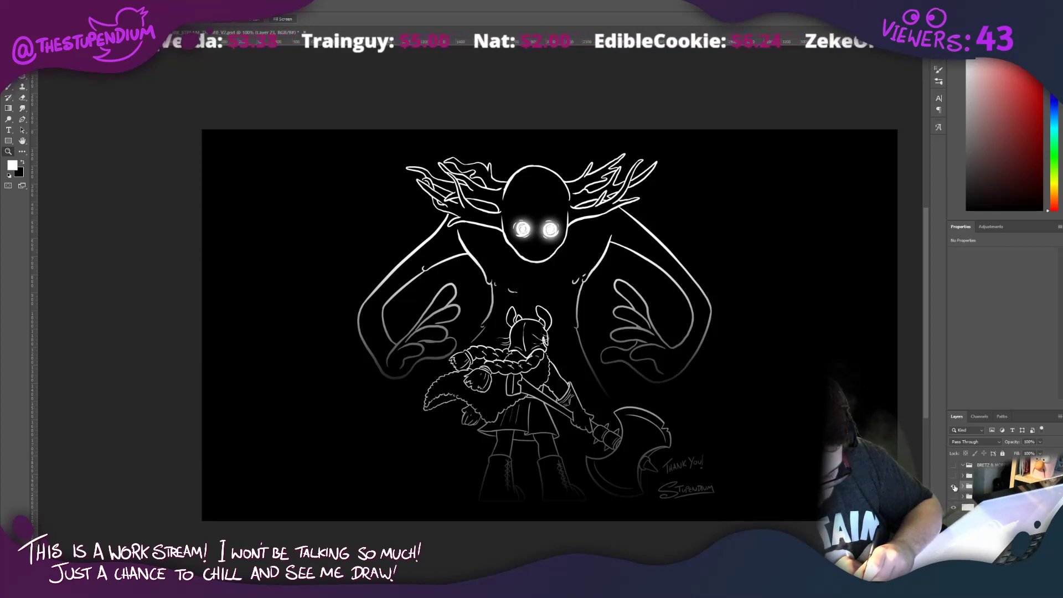
click(954, 487)
click(953, 476)
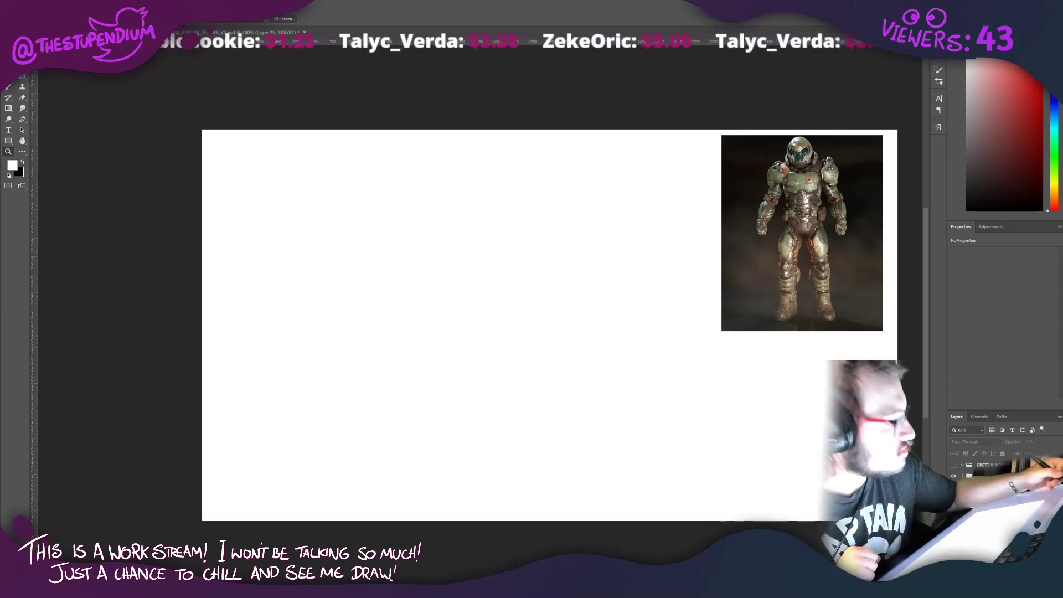
Step: Paste the red Doom cover artwork as a second reference, enlarging and placing it below the armoured Doom Slayer image
click(42, 5)
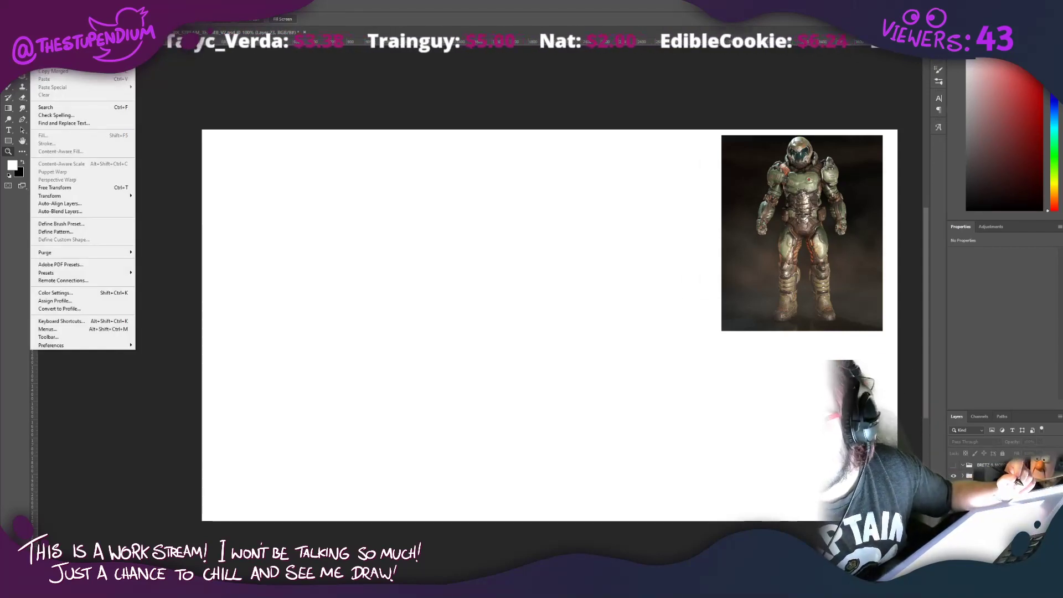
key(Escape)
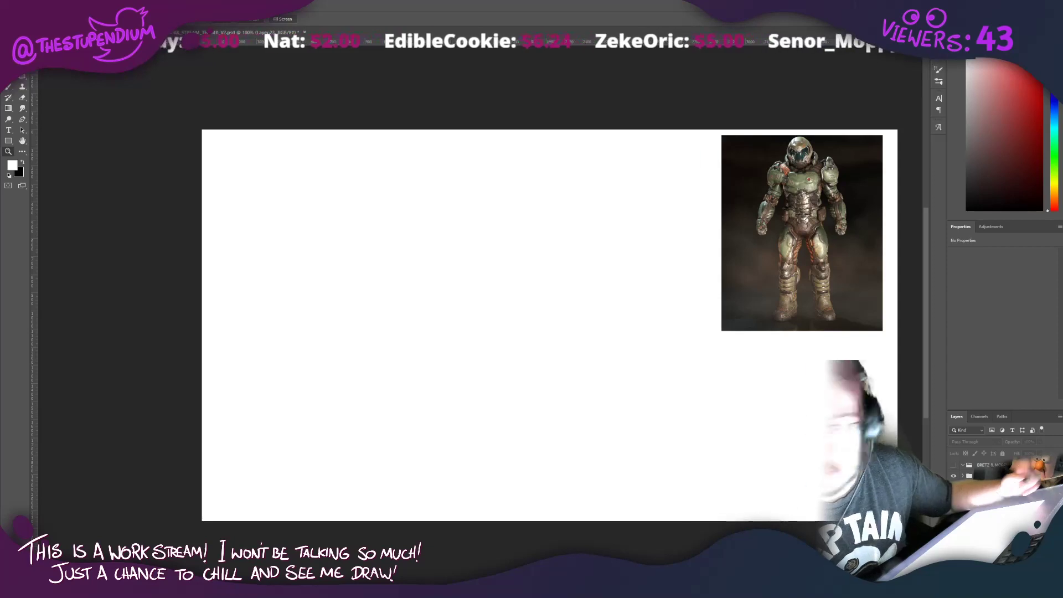
click(41, 5)
click(47, 79)
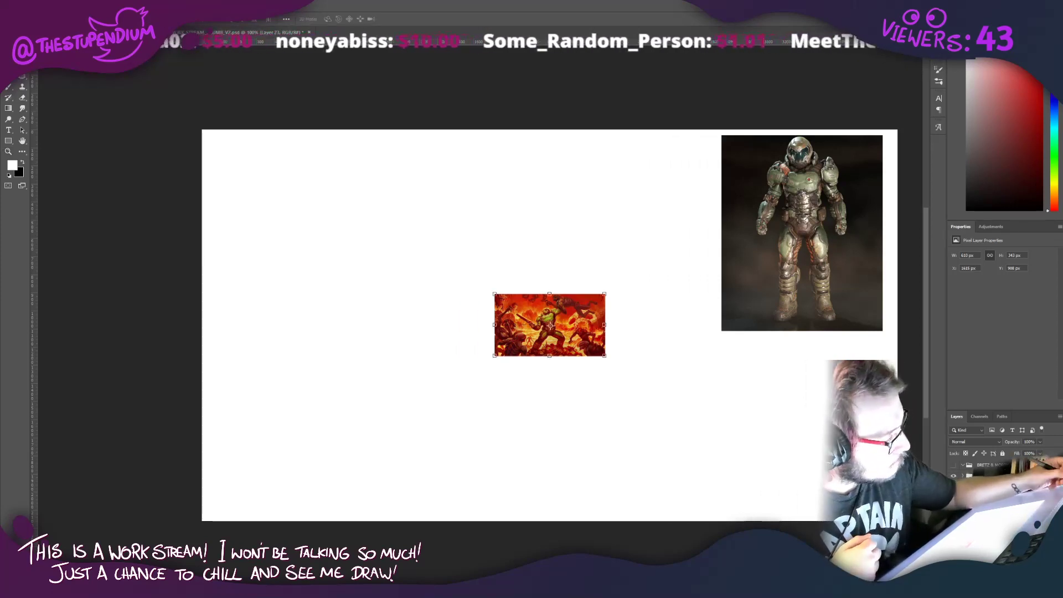
key(v)
drag(494, 294, 721, 362)
click(400, 20)
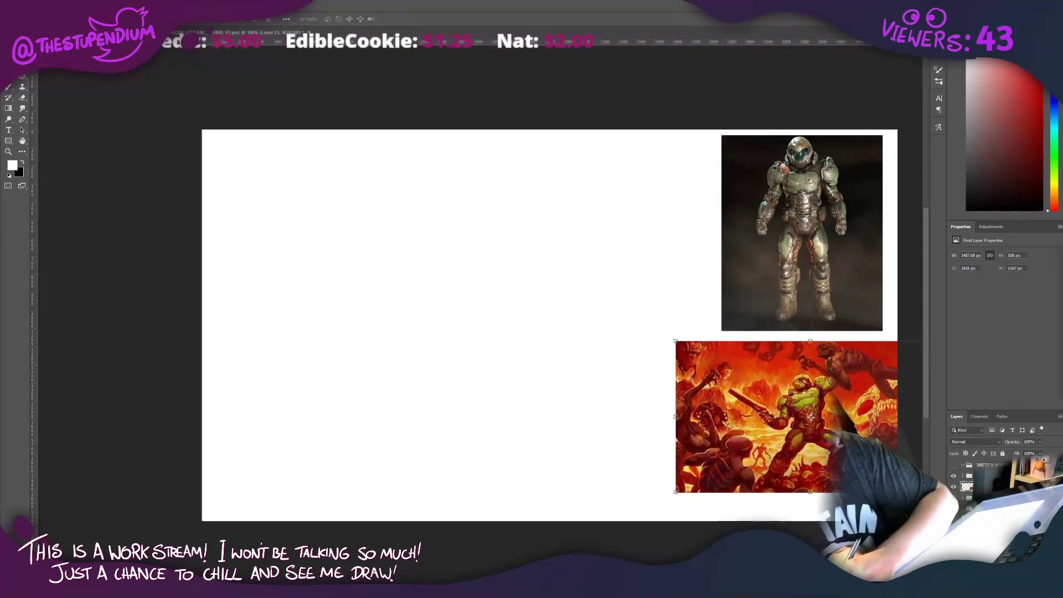
Step: Select the empty sketch layer inside the new group and set the foreground colour to a medium blue for sketching
click(962, 475)
click(967, 490)
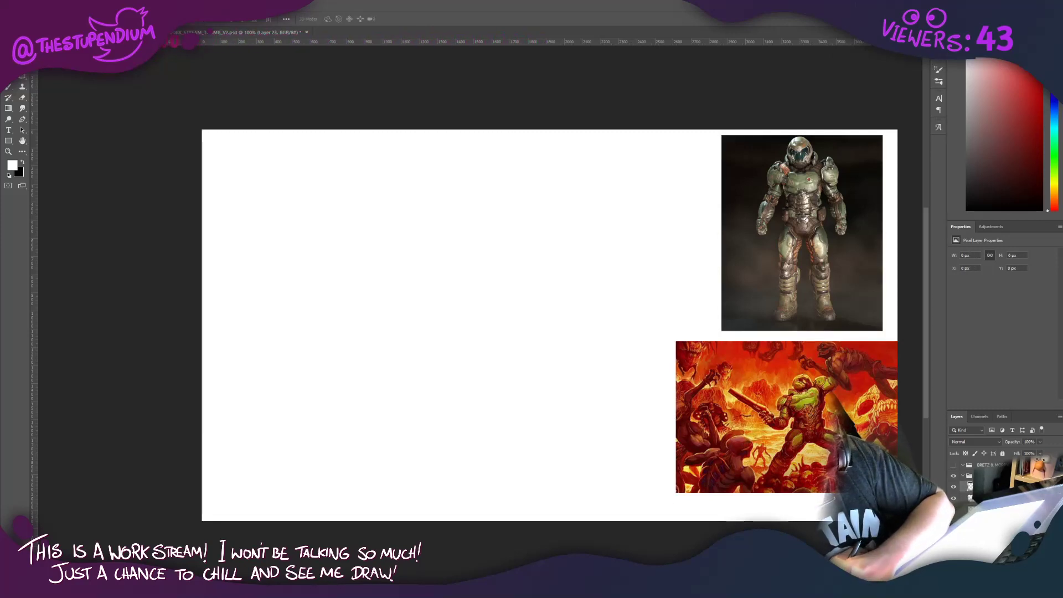
click(12, 165)
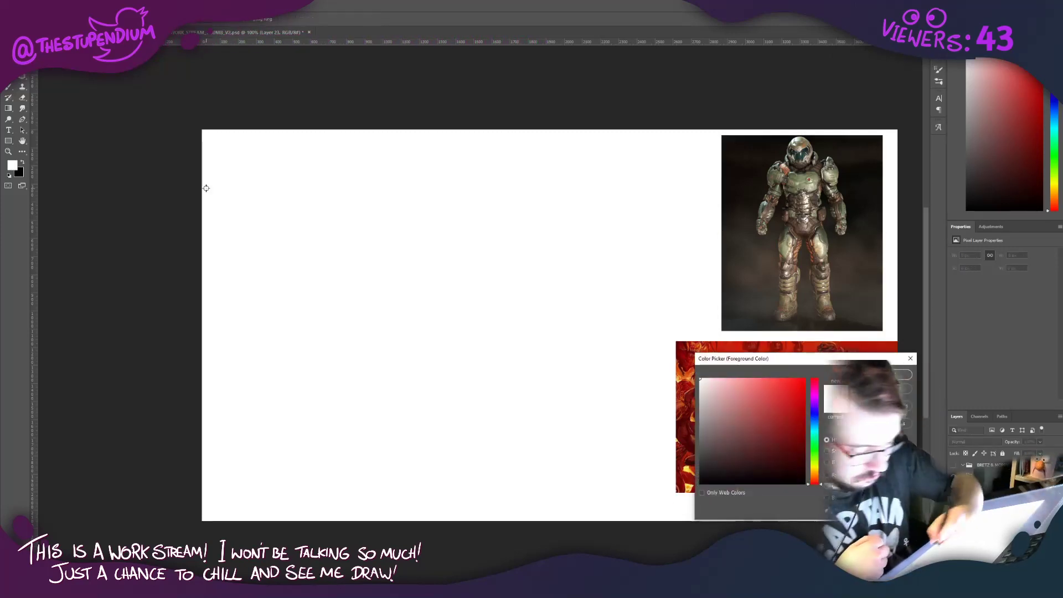
click(800, 390)
click(888, 375)
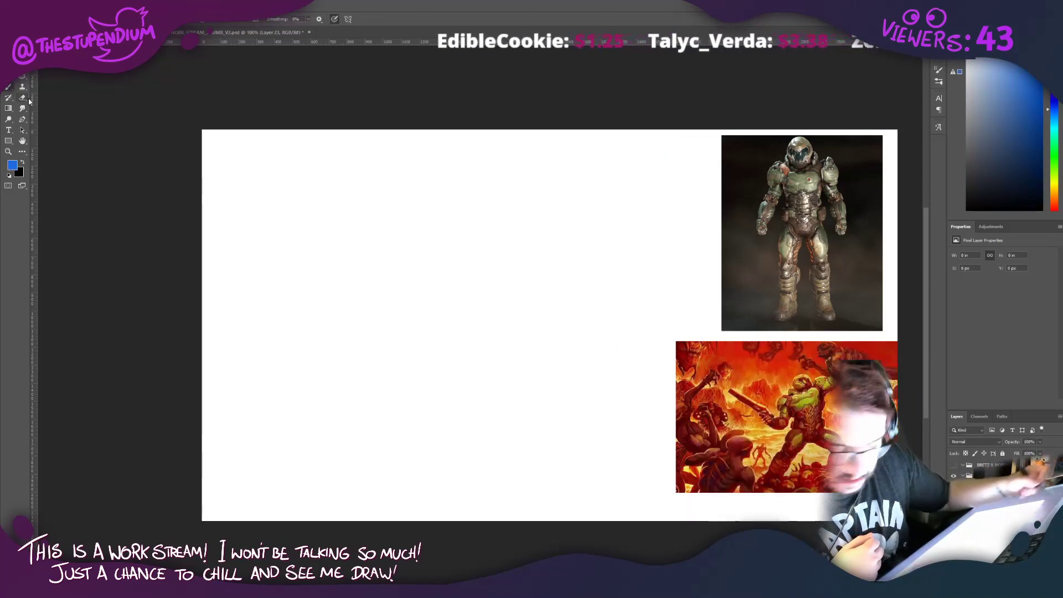
mouse_move(484, 283)
mouse_down()
mouse_move(461, 281)
mouse_move(477, 313)
mouse_move(510, 306)
mouse_move(513, 279)
mouse_move(470, 278)
mouse_move(474, 244)
mouse_move(471, 268)
mouse_move(496, 261)
mouse_move(487, 242)
mouse_move(515, 347)
mouse_up()
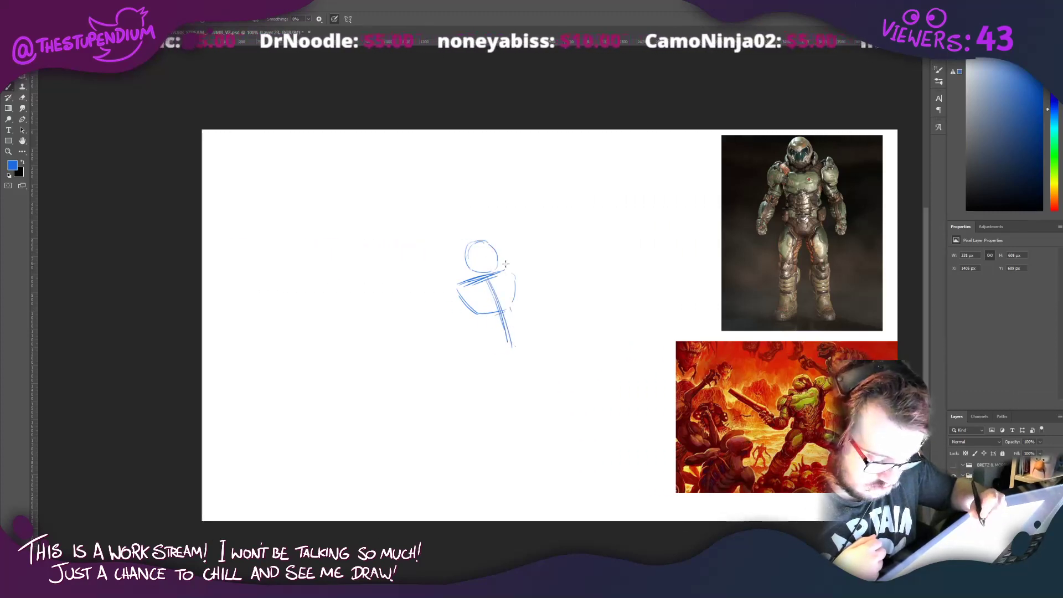
mouse_move(485, 277)
mouse_down()
mouse_move(497, 337)
mouse_move(487, 269)
mouse_up()
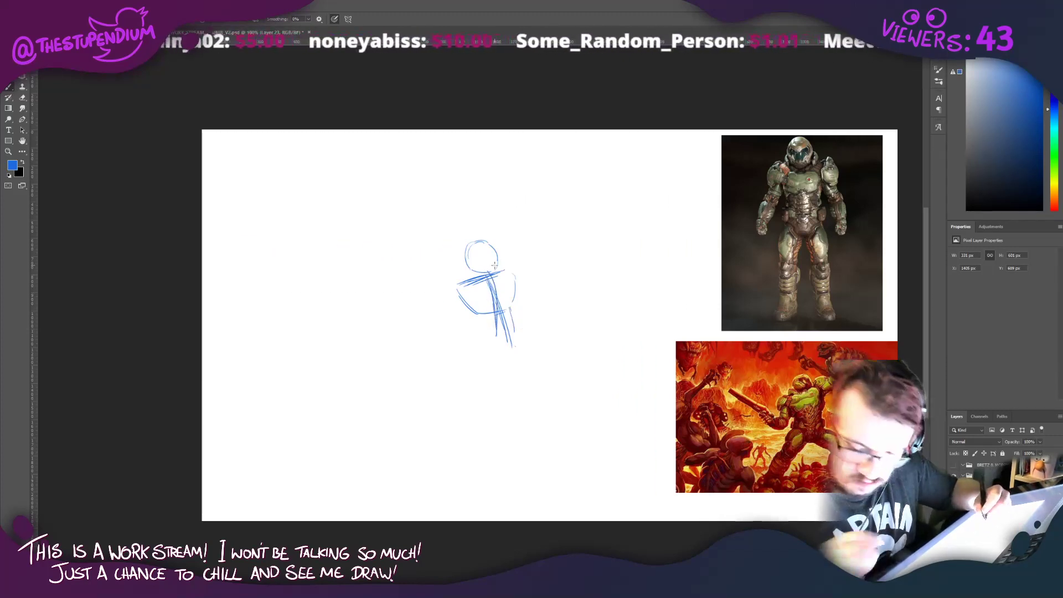
key(ctrl+a)
key(Delete)
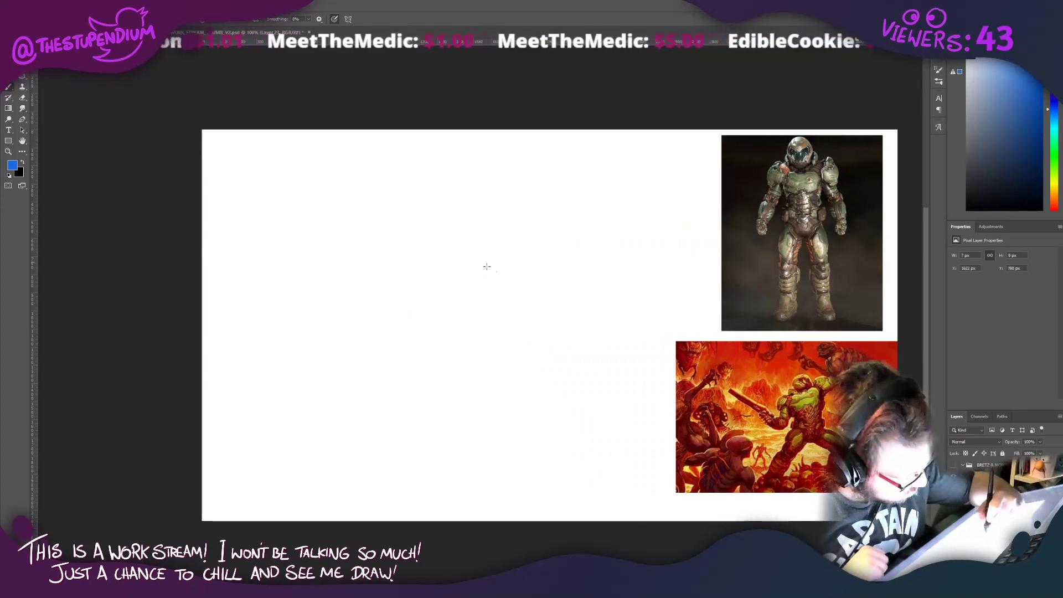
Step: Sketch the Doom Slayer's tilted chest in blue mid-canvas, with a short neck line, curved centre line and rounded abdomen
drag(511, 260, 452, 282)
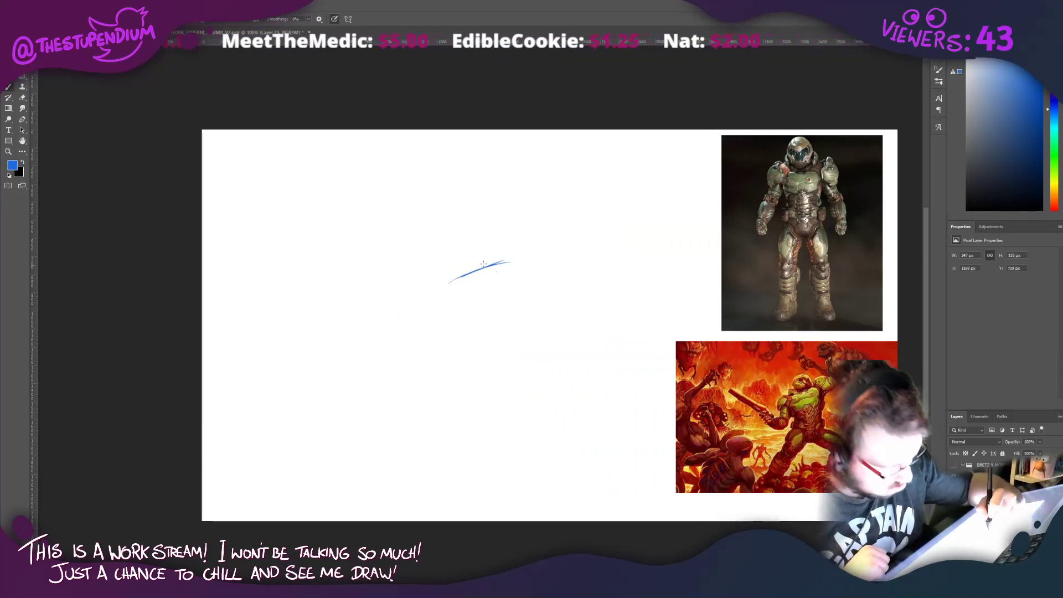
mouse_move(509, 260)
mouse_down()
mouse_move(446, 285)
mouse_move(486, 320)
mouse_move(505, 315)
mouse_move(518, 263)
mouse_up()
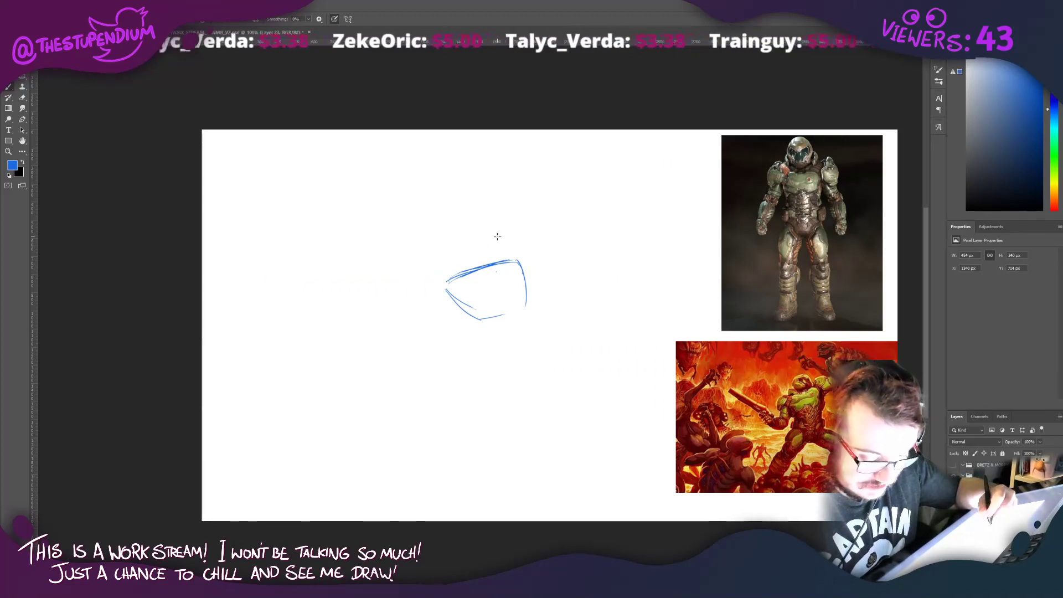
drag(499, 259, 496, 235)
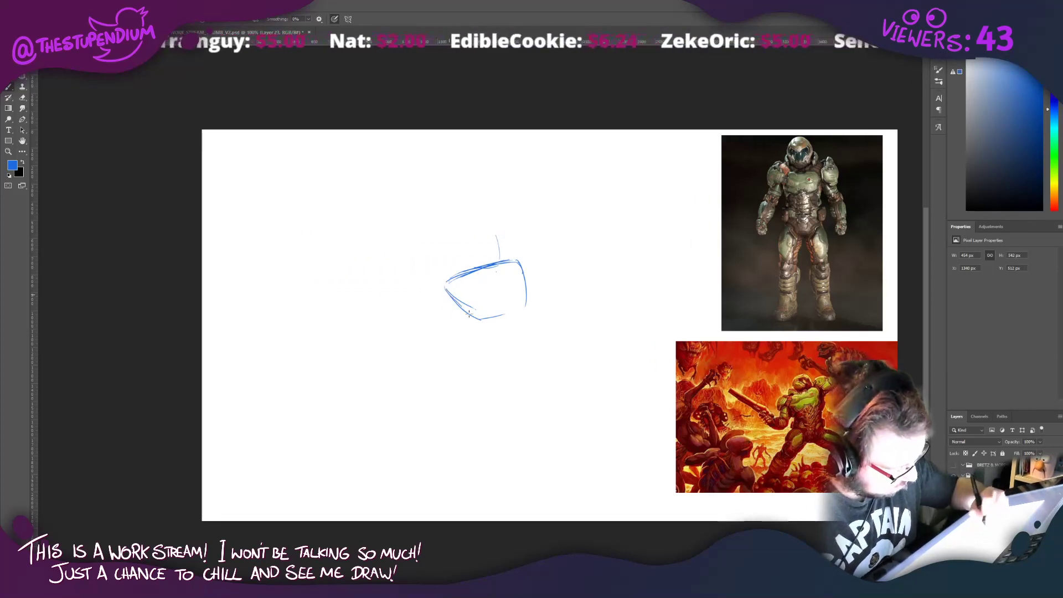
mouse_move(445, 285)
mouse_down()
mouse_move(480, 316)
mouse_move(469, 317)
mouse_up()
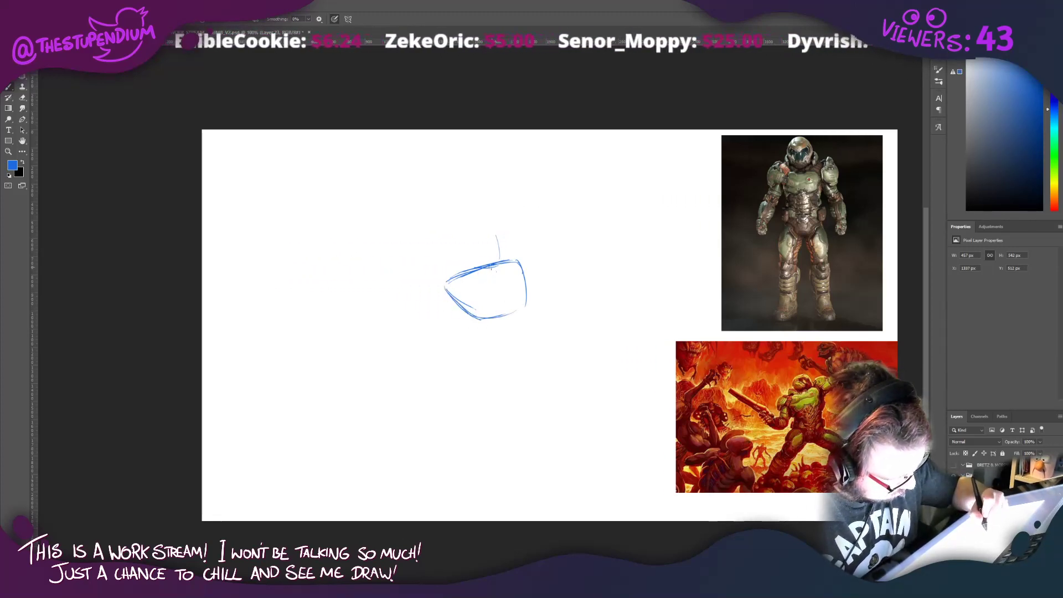
mouse_move(485, 265)
mouse_down()
mouse_move(501, 315)
mouse_move(528, 330)
mouse_move(507, 353)
mouse_up()
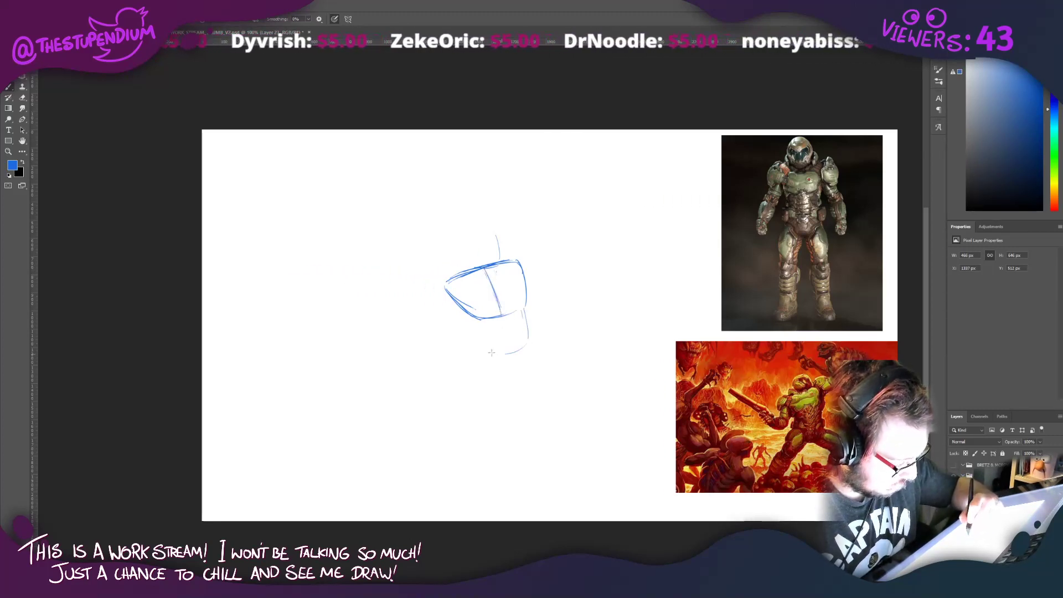
mouse_move(474, 322)
mouse_down()
mouse_move(477, 348)
mouse_move(503, 353)
mouse_up()
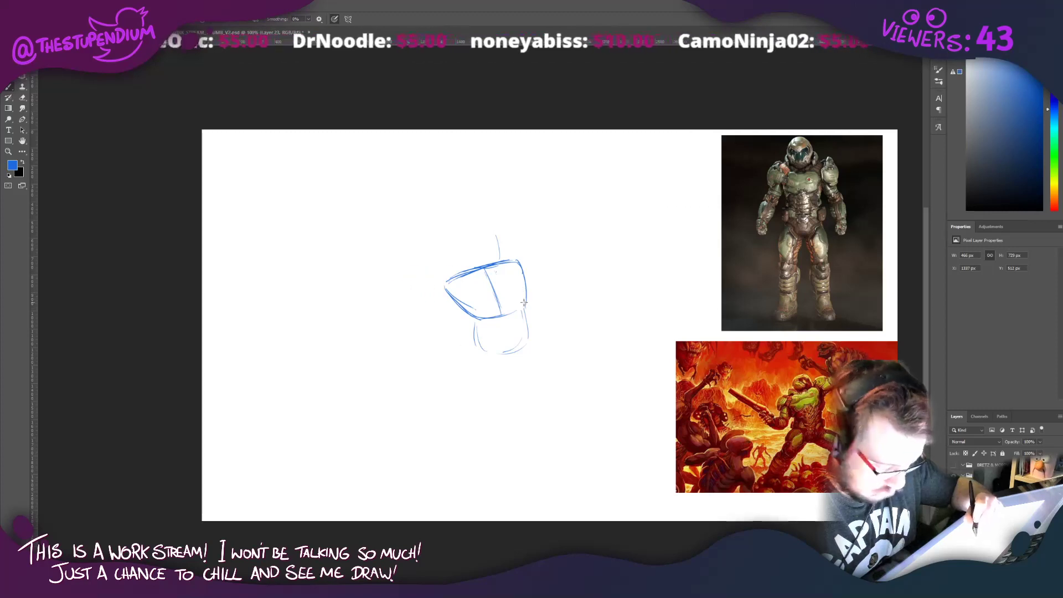
Step: Sketch the figure's waist block beneath the chest and a rounded pelvis below it in rough blue lines
drag(526, 302, 533, 340)
drag(470, 316, 471, 343)
mouse_move(485, 346)
mouse_down()
mouse_move(510, 348)
mouse_move(469, 343)
mouse_up()
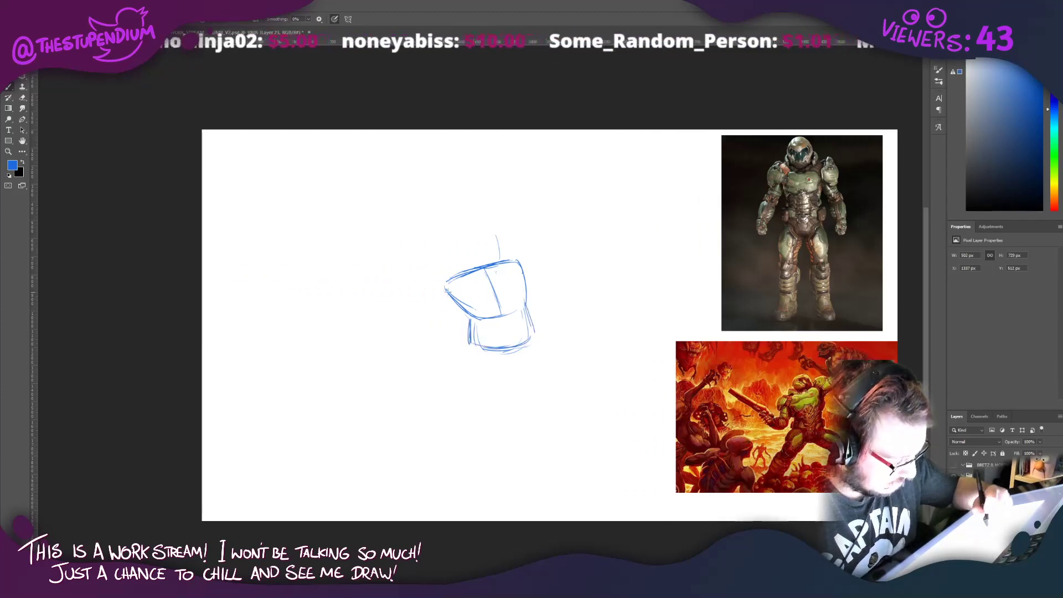
mouse_move(445, 286)
mouse_down()
mouse_move(467, 319)
mouse_move(469, 356)
mouse_move(501, 315)
mouse_move(472, 350)
mouse_up()
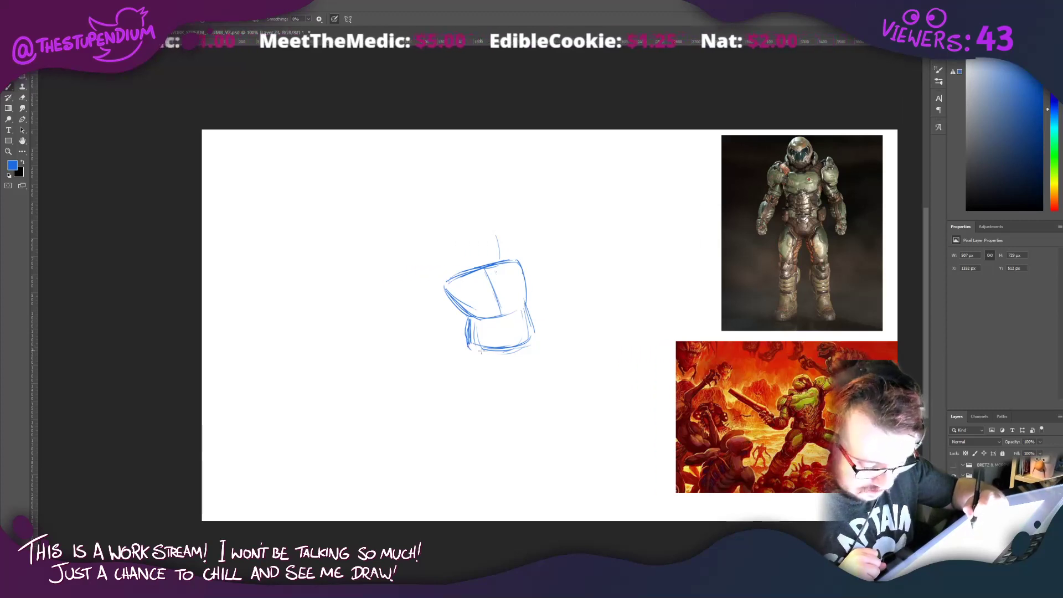
mouse_move(497, 381)
mouse_down()
mouse_move(520, 378)
mouse_move(538, 354)
mouse_move(536, 335)
mouse_up()
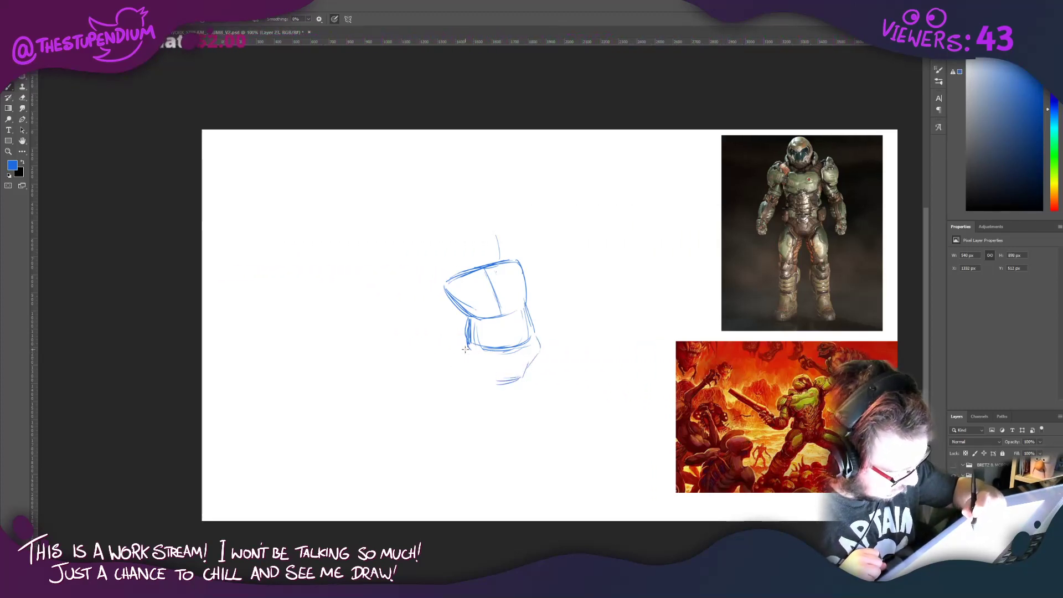
drag(465, 349, 483, 380)
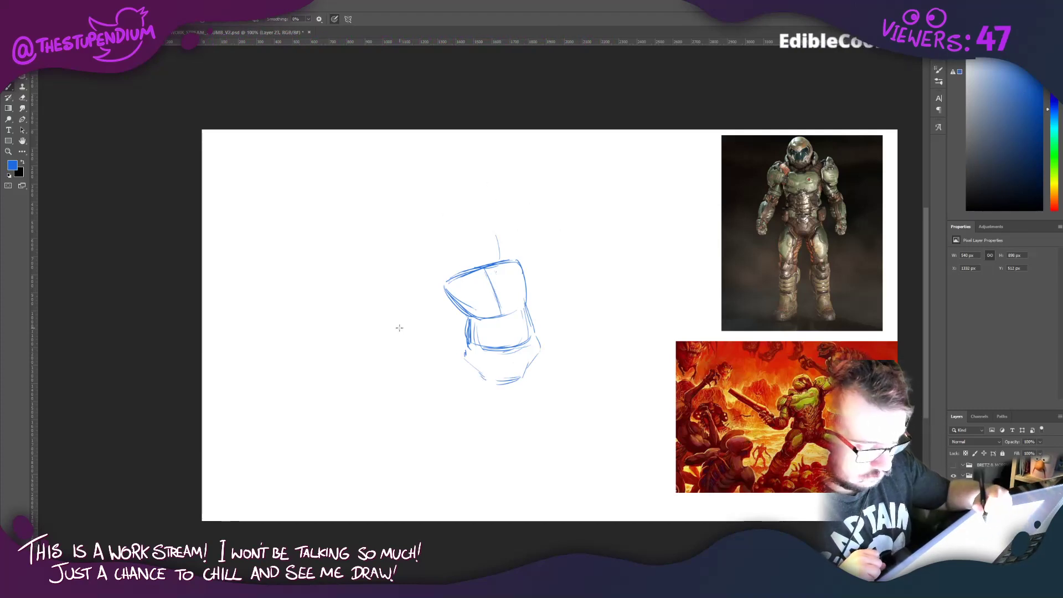
drag(519, 265, 542, 346)
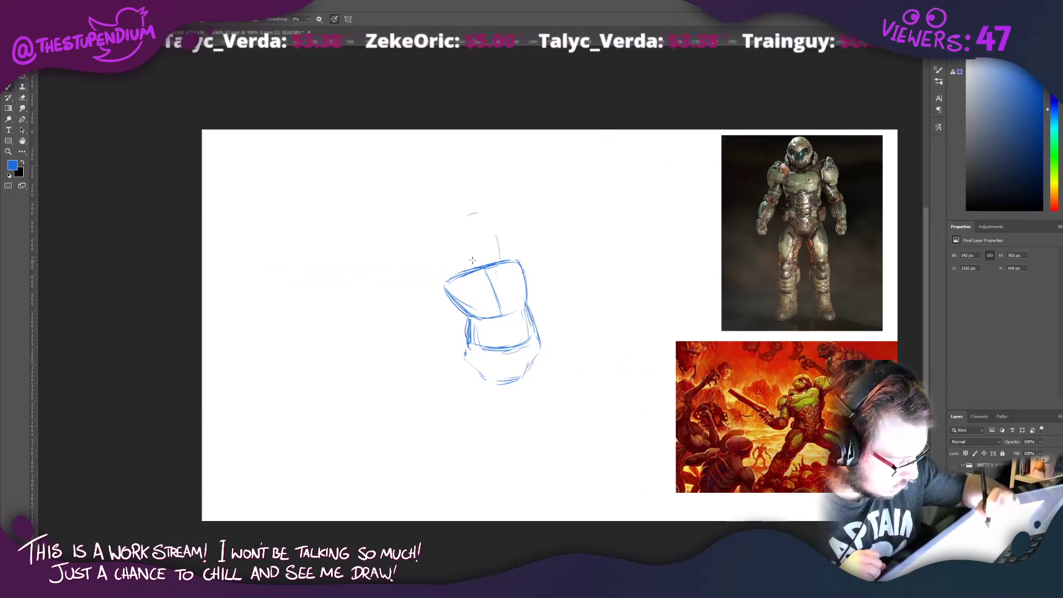
Step: Sketch an oval head above the chest and mark the torso's outer side and vertical centre line
mouse_move(472, 213)
mouse_down()
mouse_move(456, 229)
mouse_move(483, 260)
mouse_move(500, 236)
mouse_move(461, 252)
mouse_move(491, 261)
mouse_move(501, 227)
mouse_move(475, 208)
mouse_move(460, 213)
mouse_up()
mouse_move(523, 266)
mouse_down()
mouse_move(535, 313)
mouse_move(529, 262)
mouse_move(533, 304)
mouse_up()
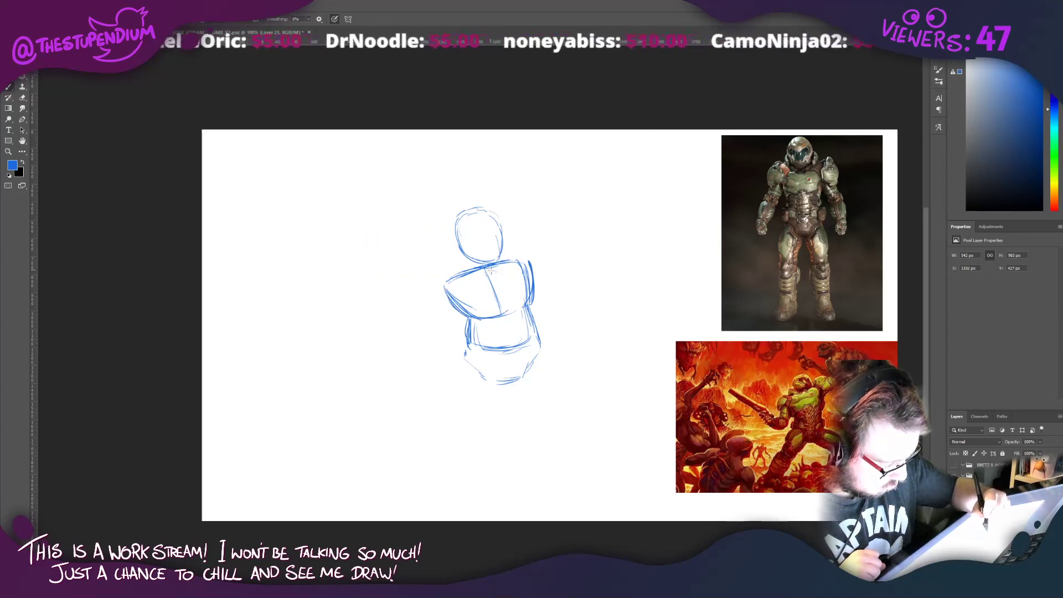
mouse_move(489, 271)
mouse_down()
mouse_move(505, 342)
mouse_move(591, 362)
mouse_move(600, 390)
mouse_up()
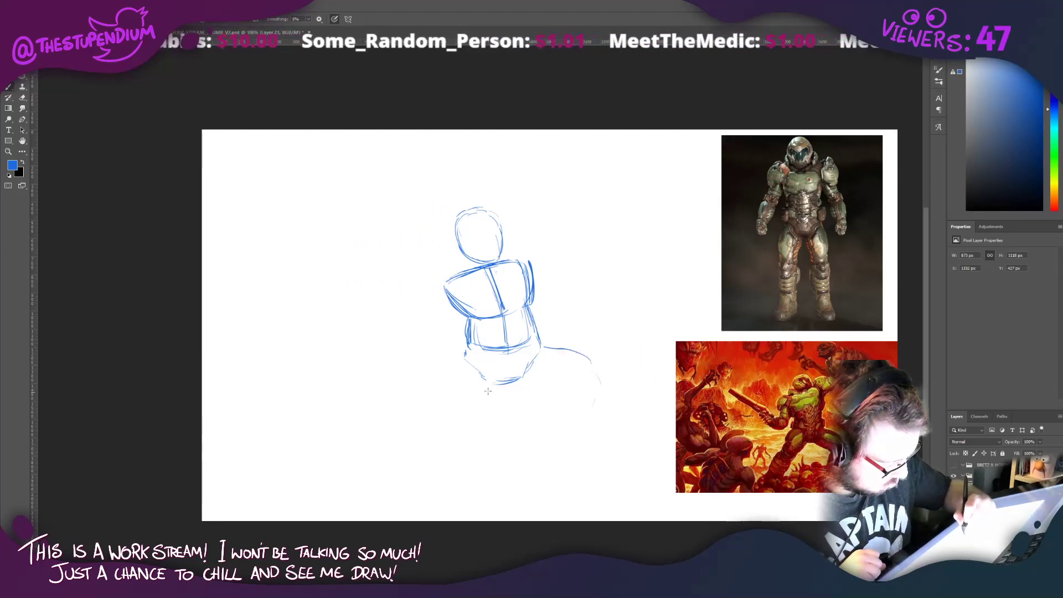
Step: Rough in both thighs spreading from the pelvis and the front of the bent leg's shin
mouse_move(488, 391)
mouse_down()
mouse_move(452, 420)
mouse_move(449, 386)
mouse_up()
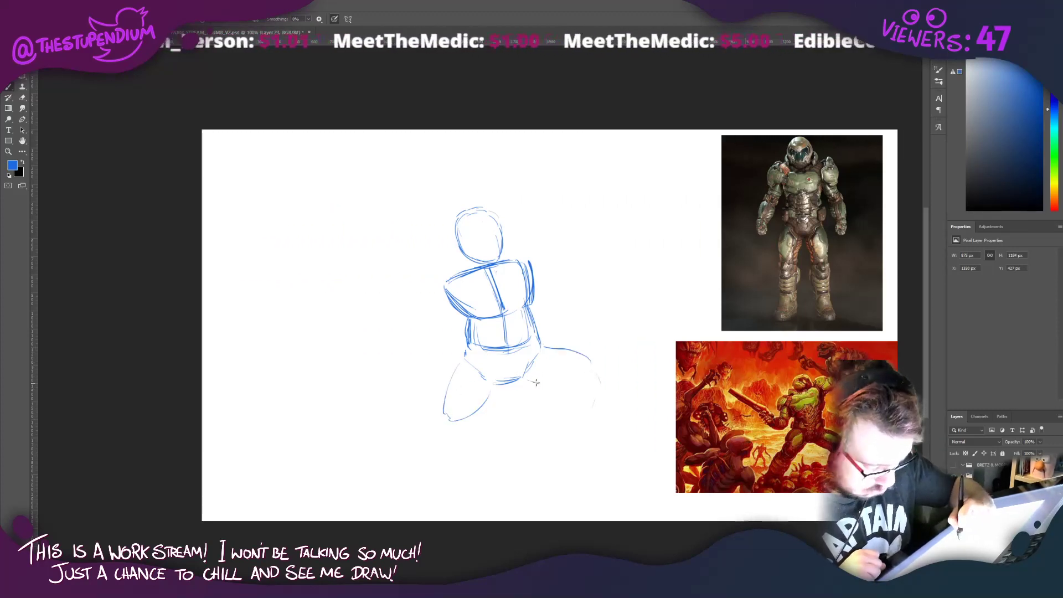
drag(527, 382, 581, 383)
drag(546, 346, 591, 376)
mouse_move(594, 385)
mouse_down()
mouse_move(577, 424)
mouse_move(586, 423)
mouse_up()
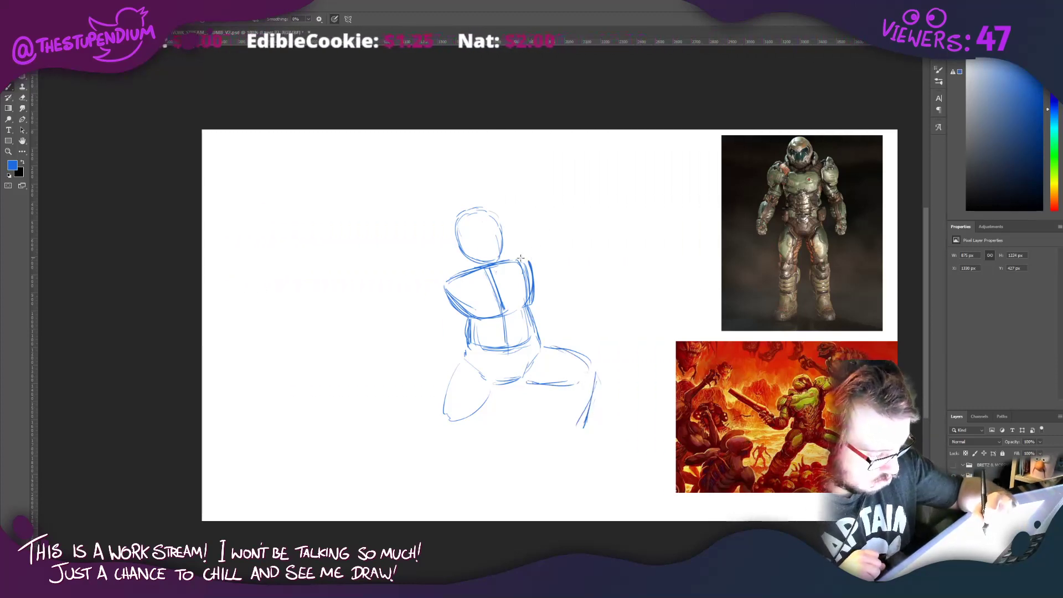
Step: Rough in the raised arm with its shoulder, a fist above it and a long rounded shape beside the fist
drag(533, 283, 561, 281)
drag(523, 250, 581, 252)
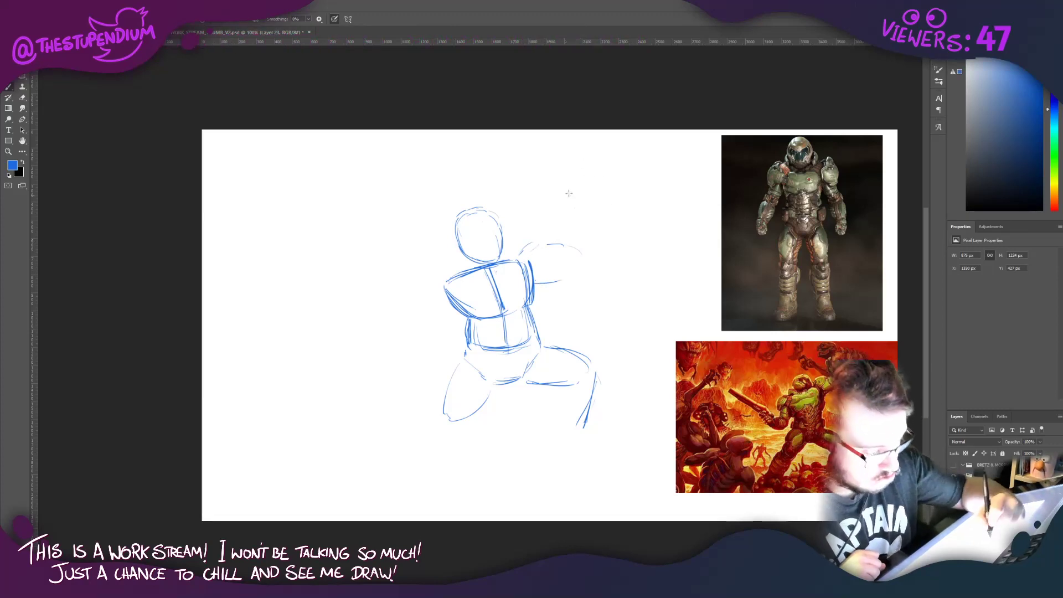
mouse_move(573, 165)
mouse_down()
mouse_move(555, 199)
mouse_move(570, 206)
mouse_move(581, 173)
mouse_move(562, 163)
mouse_up()
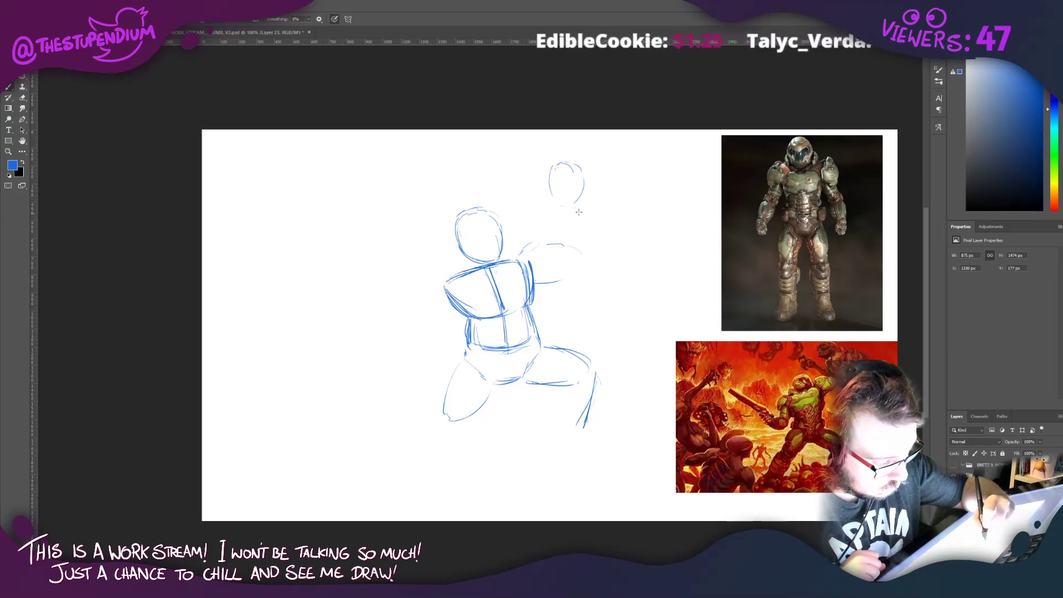
mouse_move(576, 225)
mouse_down()
mouse_move(595, 184)
mouse_move(586, 198)
mouse_move(623, 223)
mouse_move(631, 192)
mouse_move(588, 183)
mouse_up()
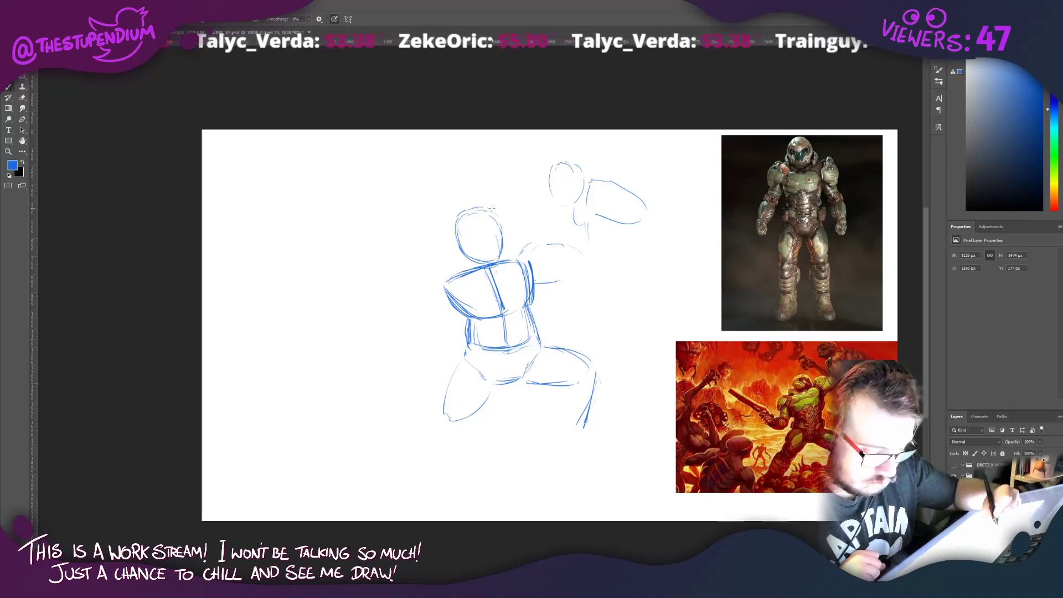
Step: Strengthen the helmet outline with an inner visor shape and sketch a lowered fist away from the hip
mouse_move(488, 261)
mouse_down()
mouse_move(507, 230)
mouse_move(466, 210)
mouse_move(474, 241)
mouse_move(501, 215)
mouse_move(475, 244)
mouse_move(501, 252)
mouse_move(487, 208)
mouse_move(449, 236)
mouse_move(468, 256)
mouse_move(503, 259)
mouse_move(472, 259)
mouse_up()
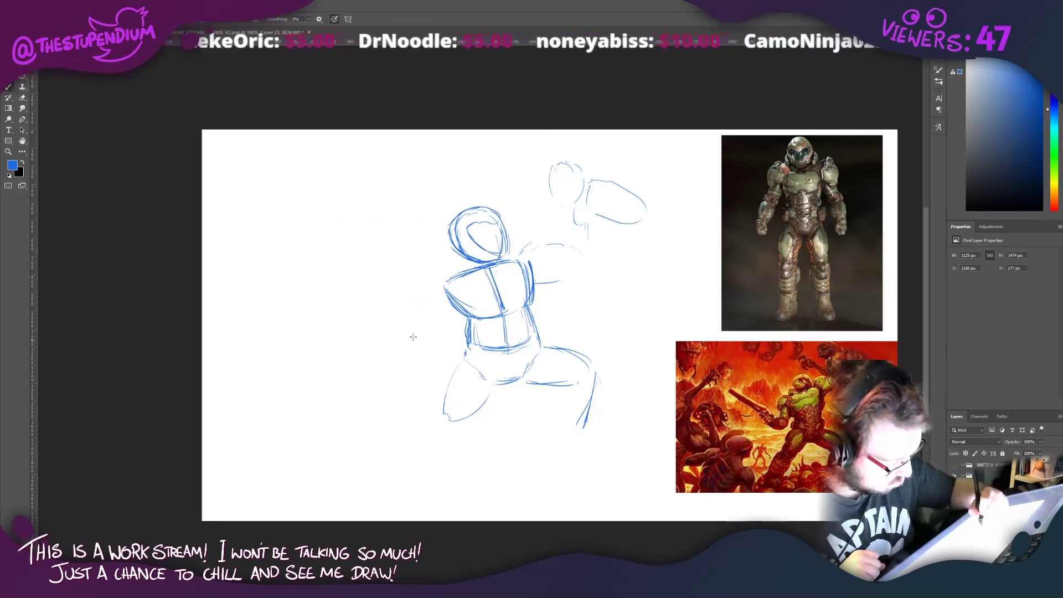
mouse_move(424, 338)
mouse_down()
mouse_move(397, 357)
mouse_move(407, 373)
mouse_up()
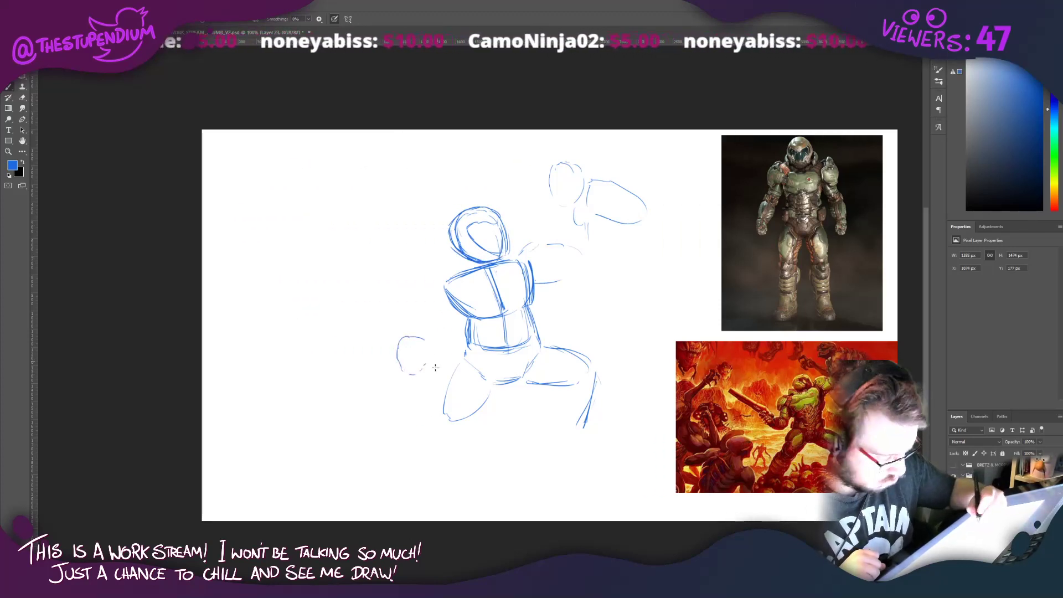
drag(470, 436, 501, 265)
drag(487, 415, 490, 238)
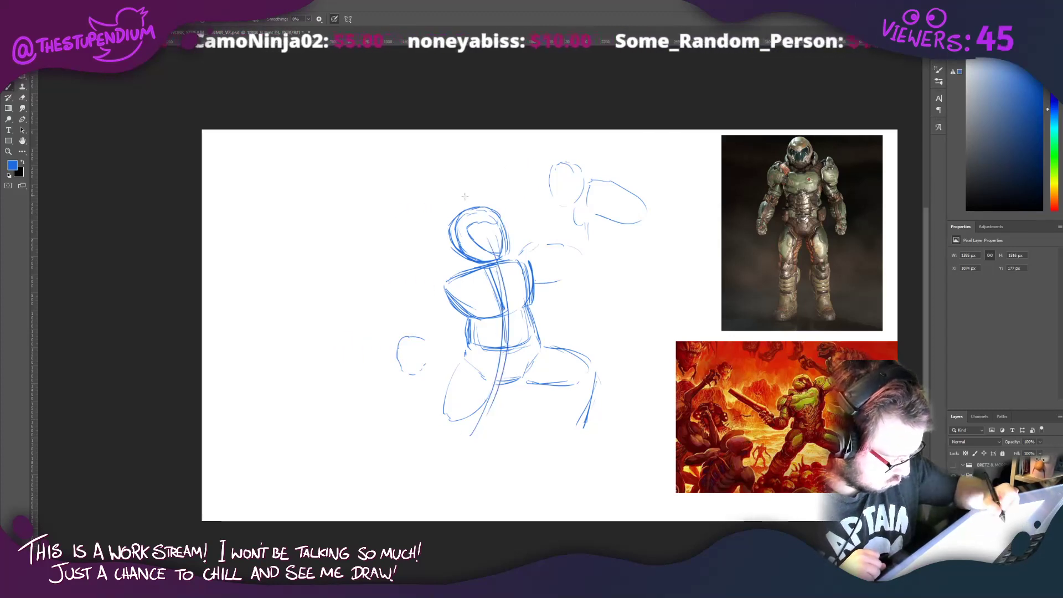
key(ctrl+z)
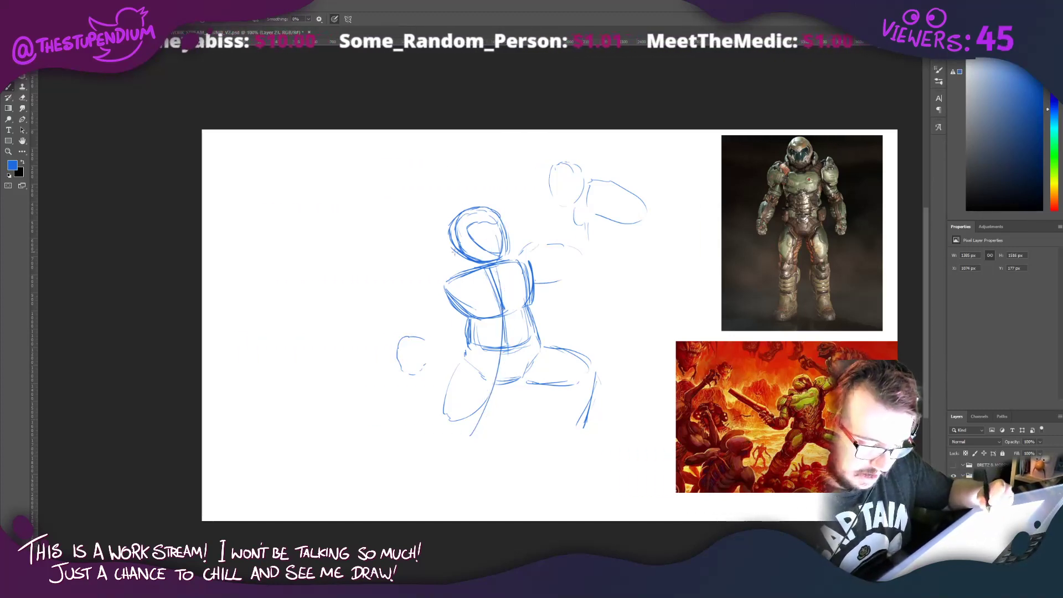
drag(414, 336, 398, 364)
mouse_move(416, 340)
mouse_down()
mouse_move(420, 356)
mouse_move(408, 365)
mouse_up()
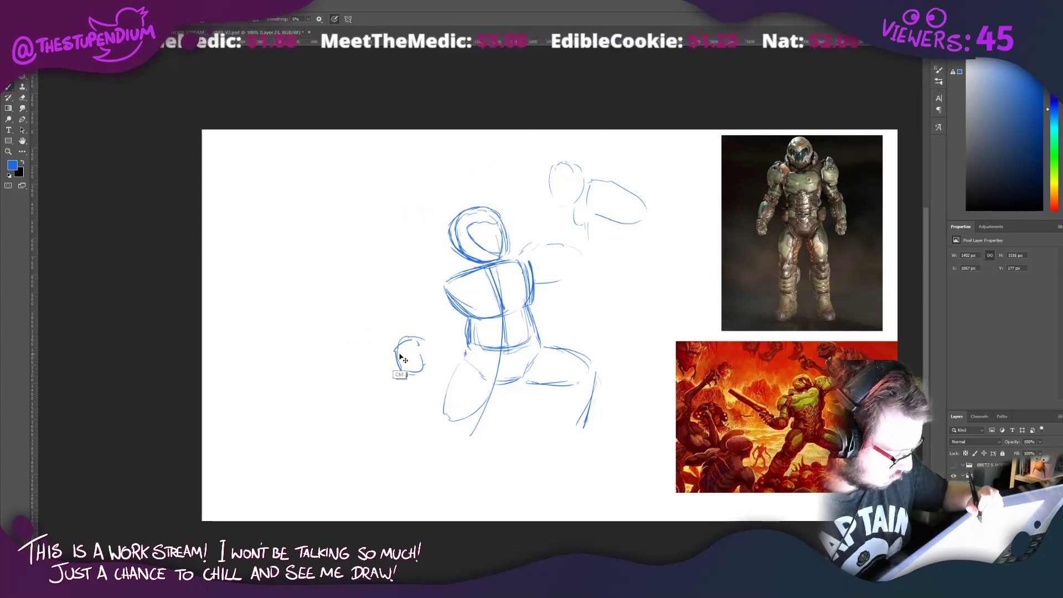
key(ctrl+z)
key(ctrl+z)
key(ctrl+z)
key(ctrl+z)
key(ctrl+z)
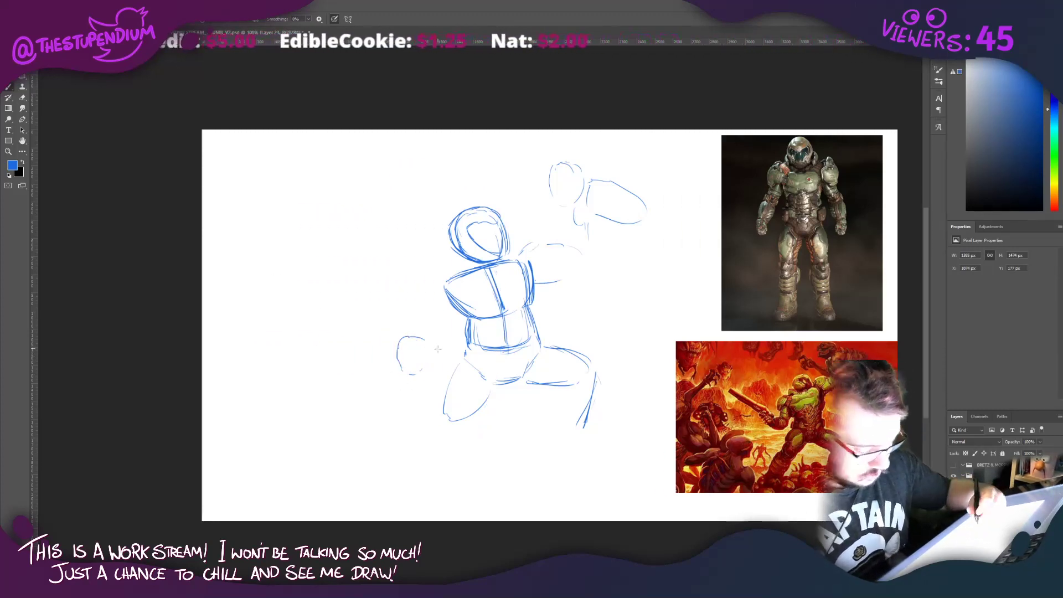
Step: Build up the lowered fist and sketch an axe in its grip, with a straight handle and a flared head
drag(402, 383, 423, 372)
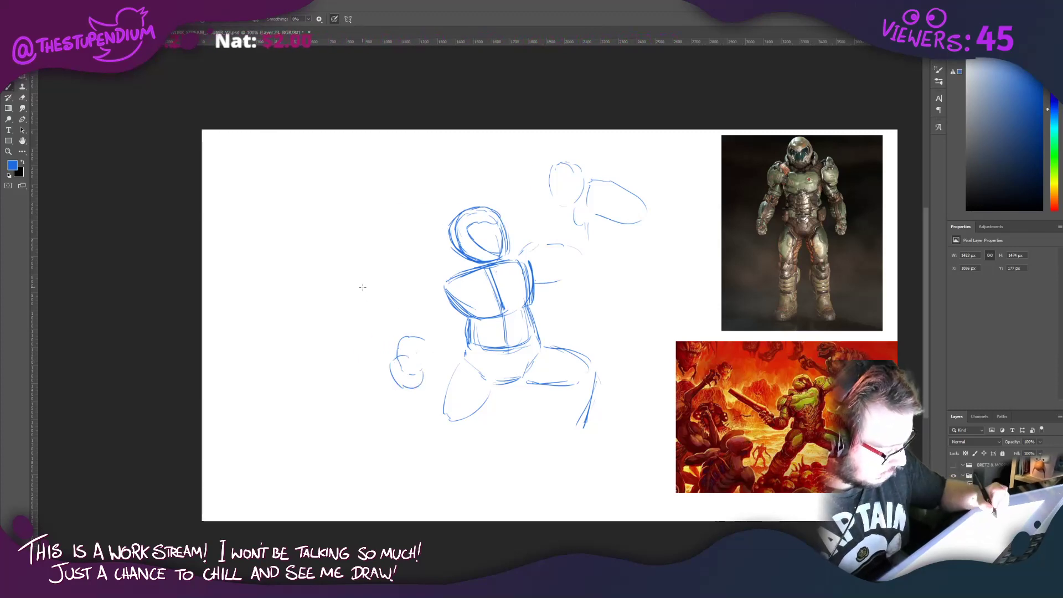
drag(362, 287, 397, 356)
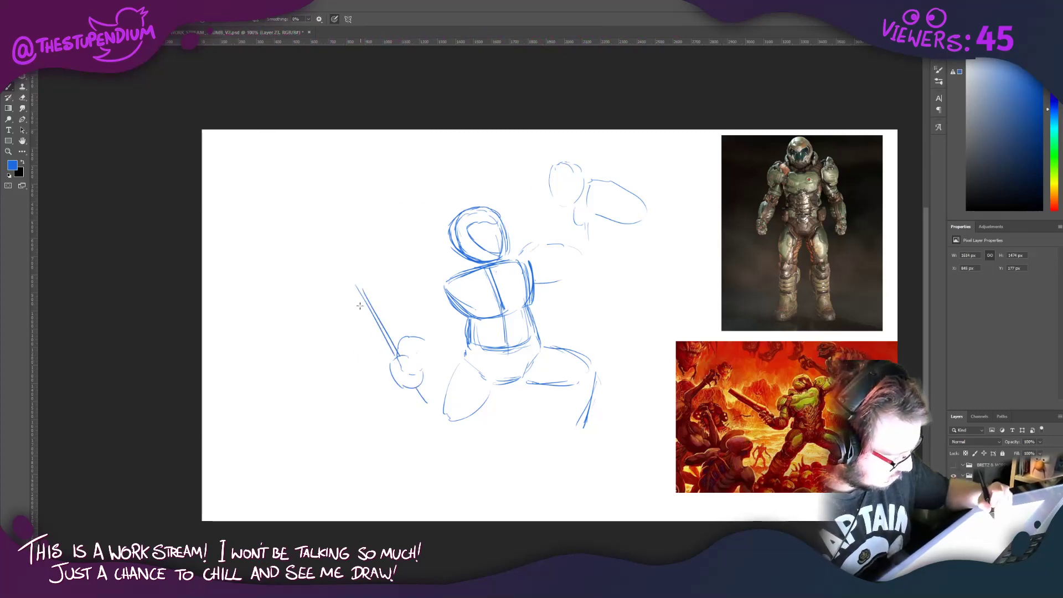
drag(368, 293, 390, 287)
mouse_move(389, 300)
mouse_down()
mouse_move(391, 317)
mouse_move(337, 305)
mouse_move(355, 336)
mouse_move(394, 360)
mouse_up()
drag(410, 395, 421, 403)
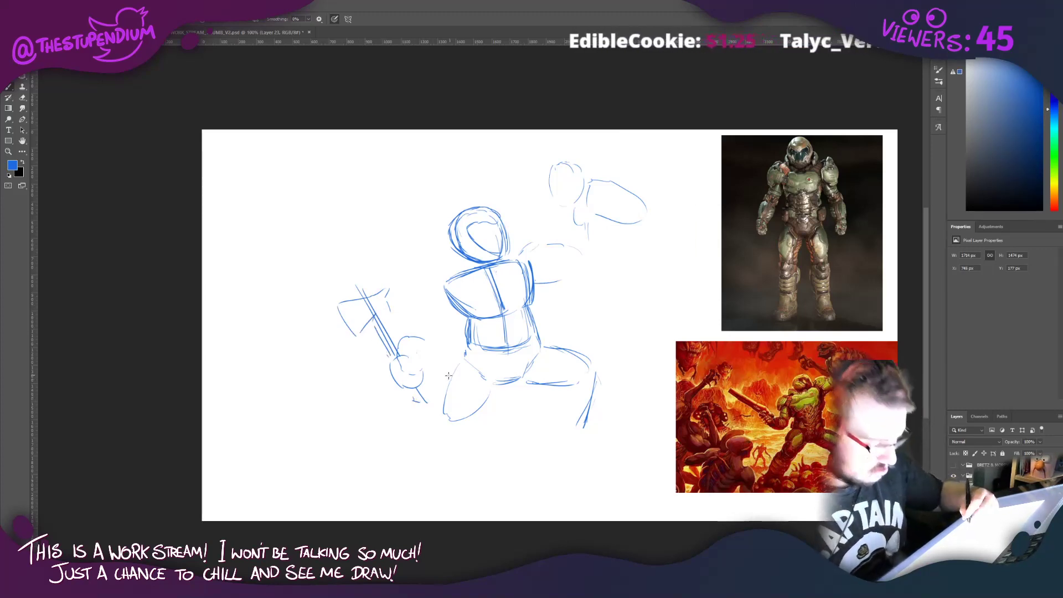
Step: Rework the thighs and sketch the lower legs and feet in a wide, bent-knee stance
drag(467, 339, 459, 314)
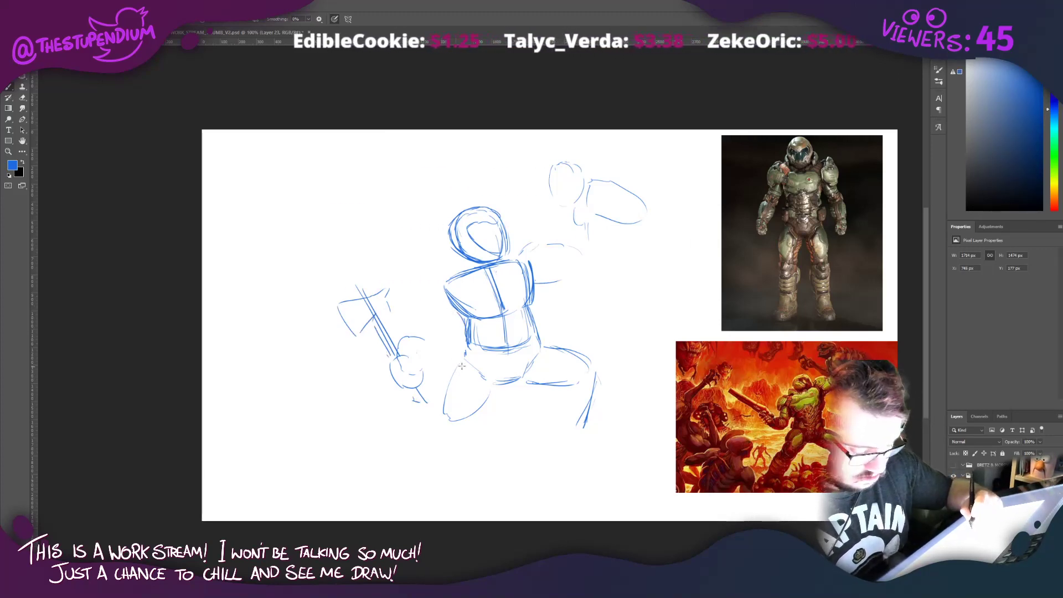
mouse_move(501, 379)
mouse_down()
mouse_move(463, 355)
mouse_move(440, 406)
mouse_move(434, 462)
mouse_up()
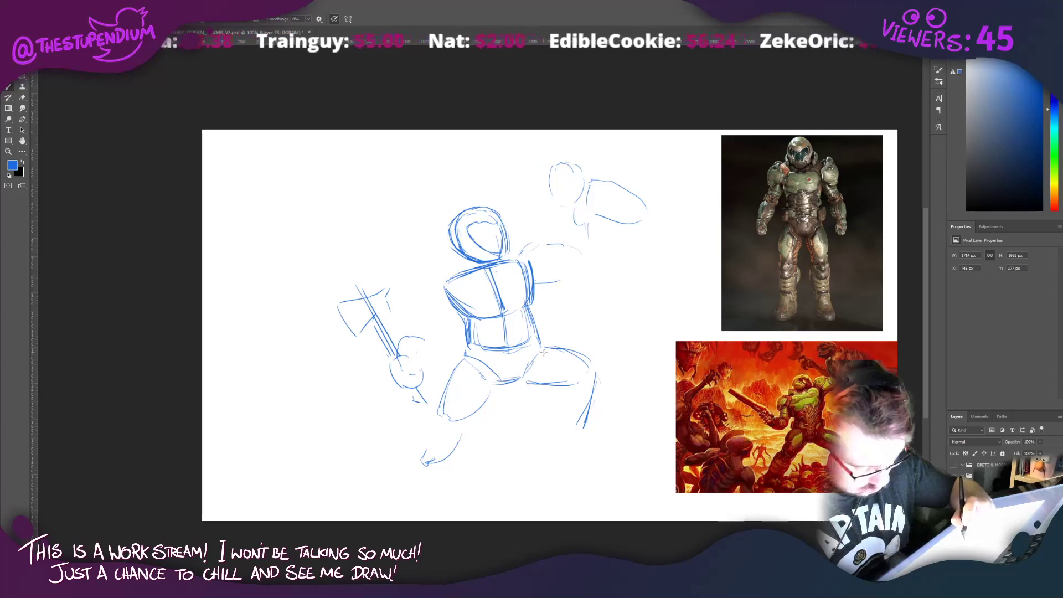
drag(543, 348, 590, 371)
mouse_move(525, 379)
mouse_down()
mouse_move(574, 394)
mouse_move(585, 378)
mouse_move(543, 431)
mouse_move(611, 444)
mouse_up()
mouse_move(539, 458)
mouse_down()
mouse_move(612, 473)
mouse_move(620, 464)
mouse_up()
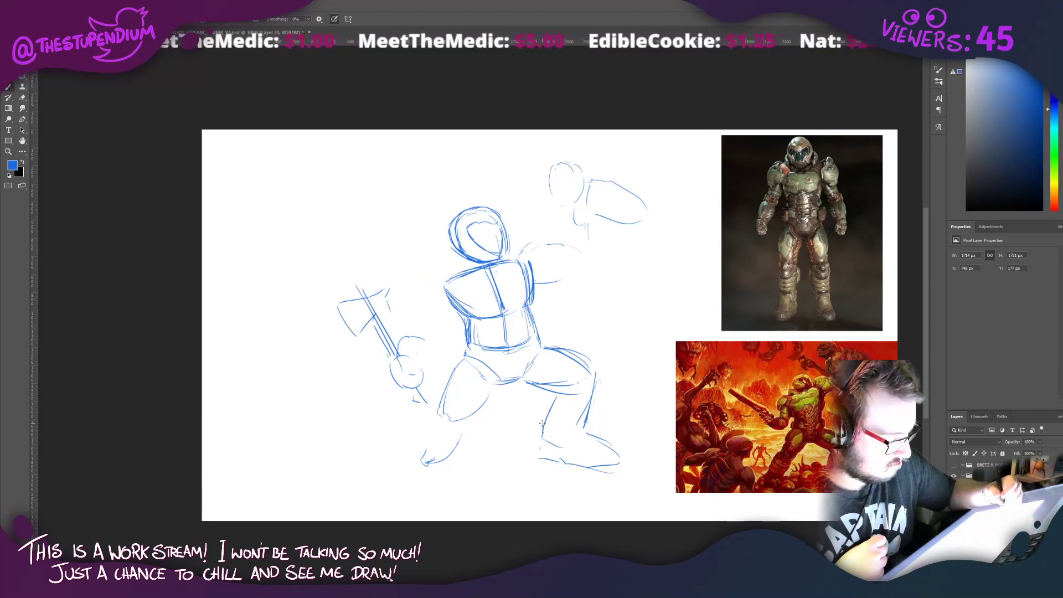
Step: Lower the rough sketch layer's opacity until its lines are faint, and add a new layer
click(1039, 442)
drag(1041, 451, 1008, 449)
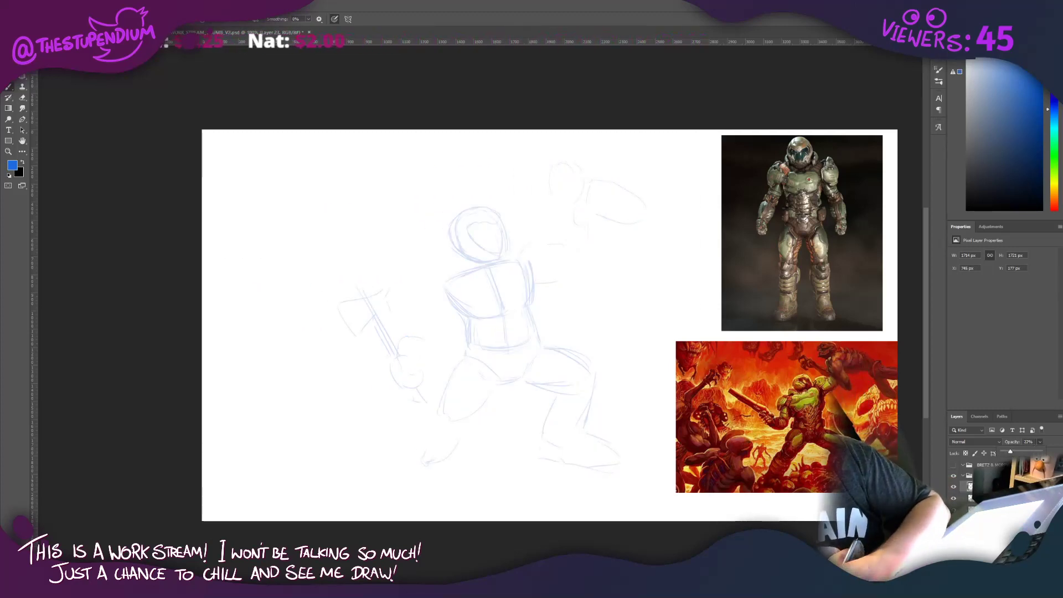
key(ctrl+shift+alt+n)
Step: Choose a brush preset, try it with a wavy test stroke over the figure and undo the stroke
key(F5)
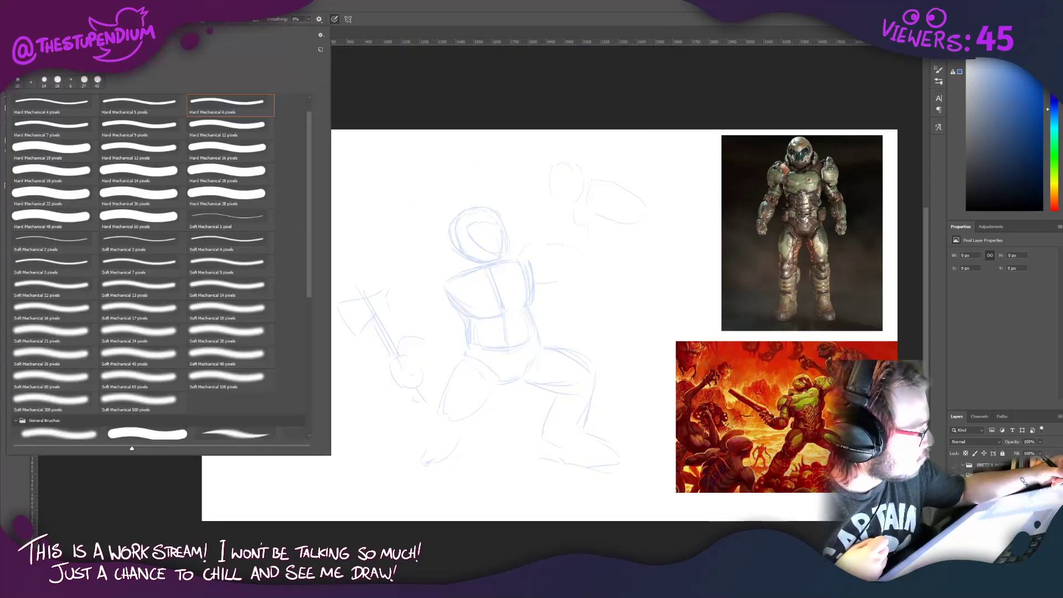
mouse_move(470, 272)
mouse_down()
mouse_move(499, 301)
mouse_move(349, 288)
mouse_up()
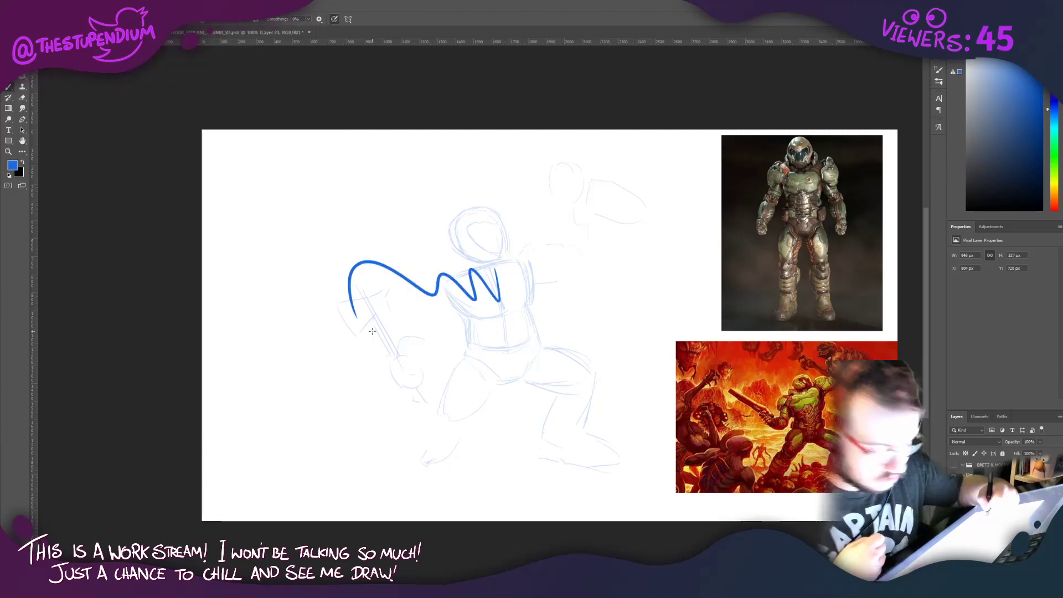
key(ctrl+z)
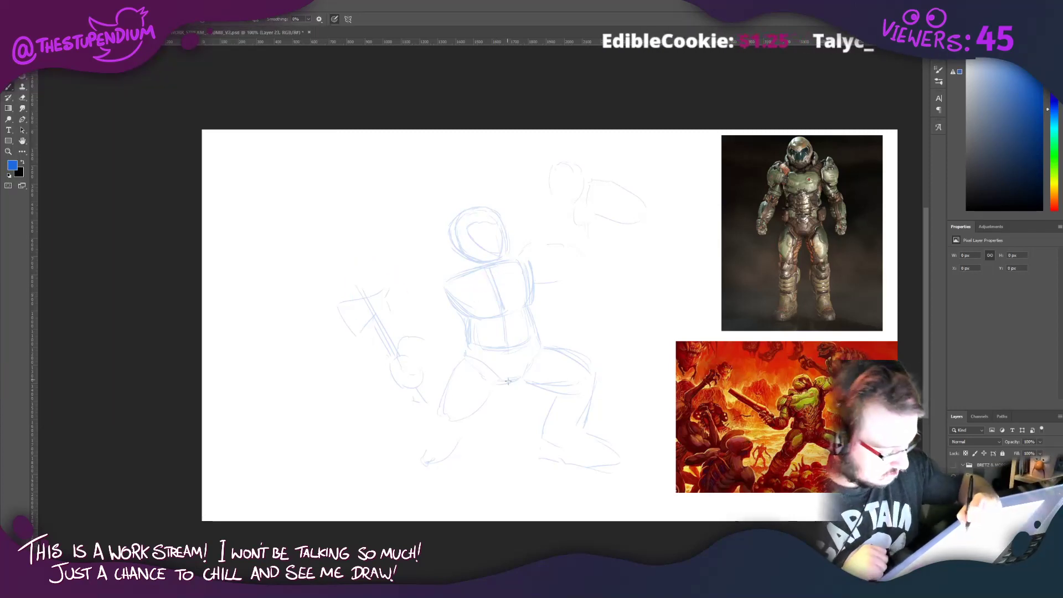
Step: Draw the tapered torso outline over the faint sketch, with round shoulders on both sides and a firmer head and neck
drag(523, 375, 536, 310)
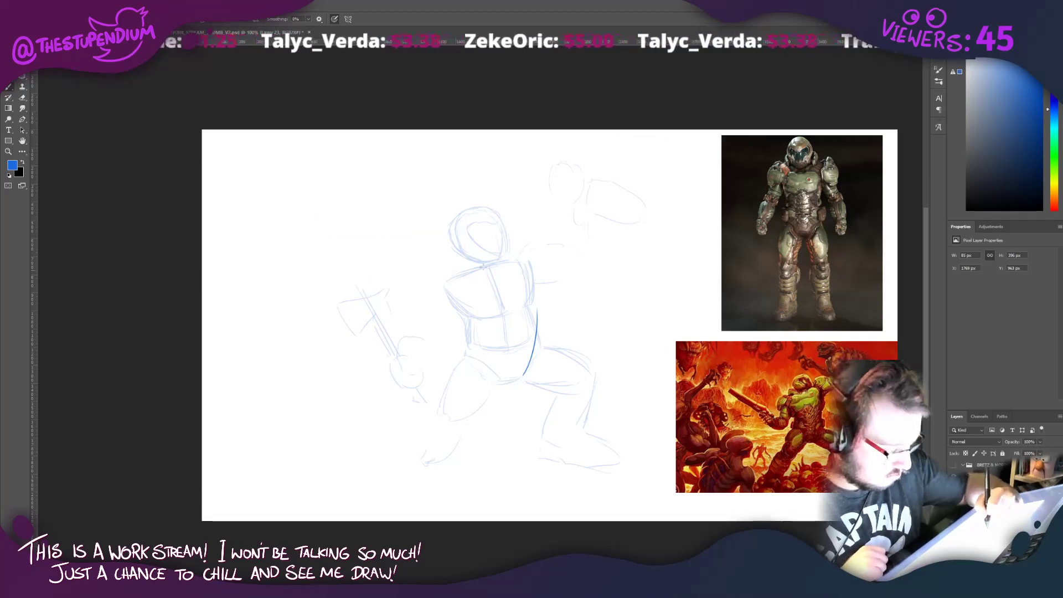
drag(448, 274, 515, 252)
mouse_move(441, 292)
mouse_down()
mouse_move(488, 384)
mouse_move(533, 344)
mouse_move(534, 263)
mouse_move(523, 254)
mouse_move(557, 249)
mouse_up()
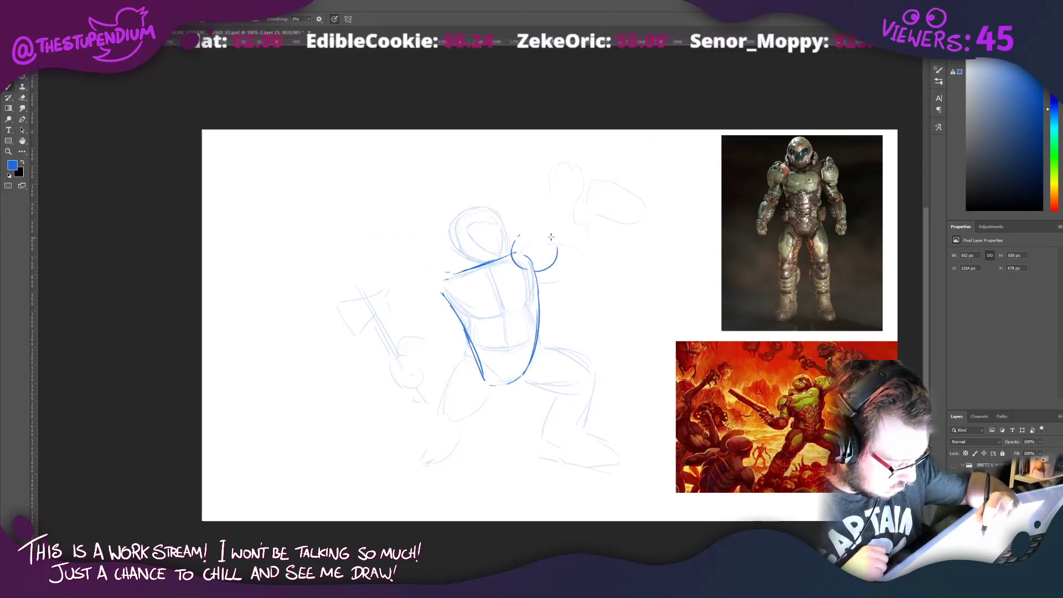
mouse_move(421, 264)
mouse_down()
mouse_move(449, 298)
mouse_move(433, 264)
mouse_move(453, 299)
mouse_move(456, 279)
mouse_up()
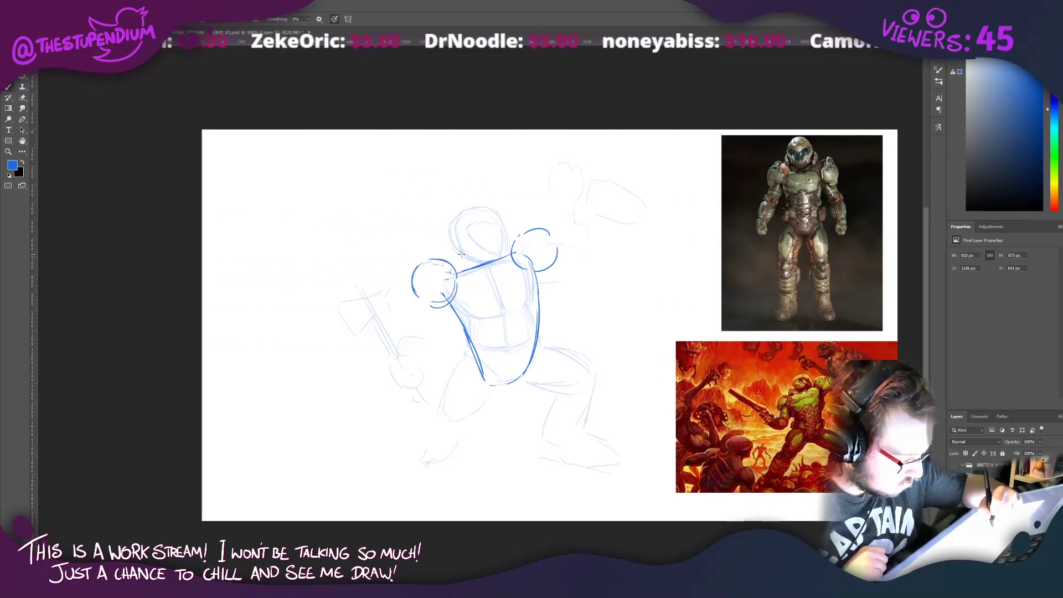
mouse_move(463, 258)
mouse_down()
mouse_move(501, 216)
mouse_move(476, 206)
mouse_up()
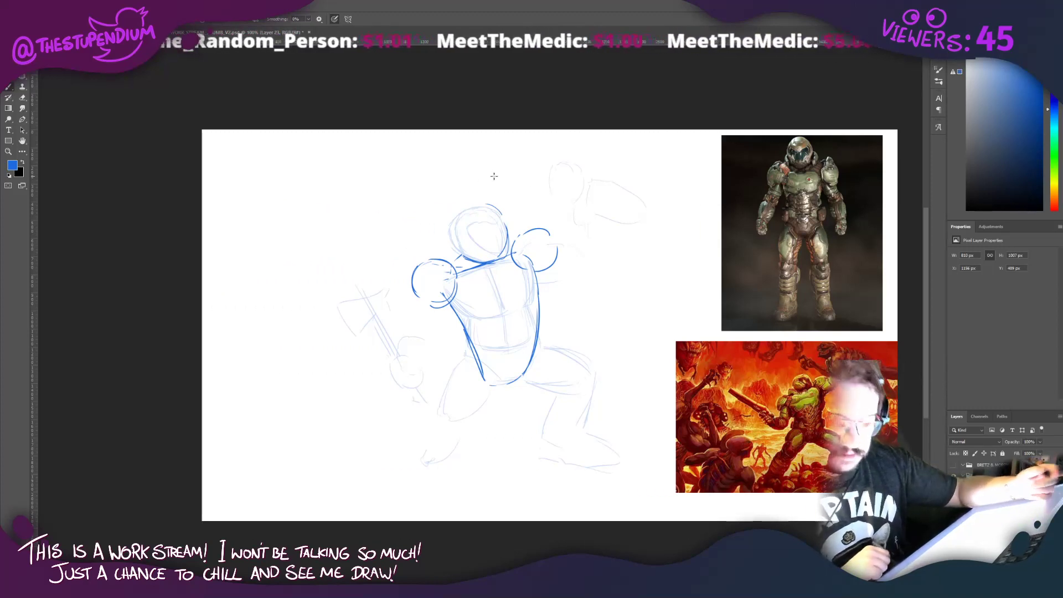
Step: Draw the chest plate's curved lower edge and side, plus the abdomen's centre line and the pelvis outline
drag(494, 320, 515, 314)
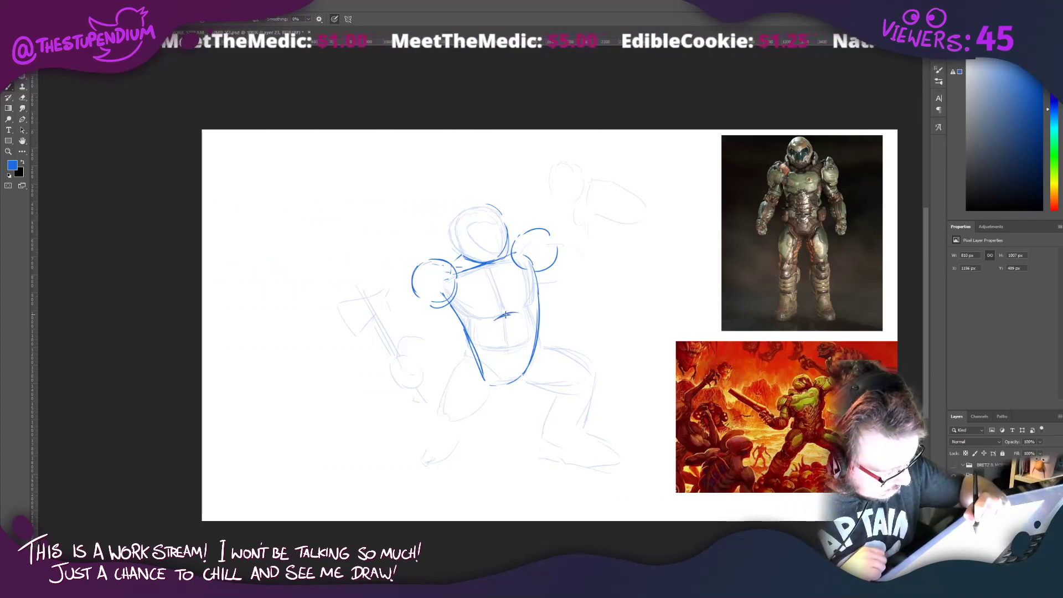
mouse_move(536, 266)
mouse_down()
mouse_move(545, 303)
mouse_move(445, 319)
mouse_move(463, 330)
mouse_move(541, 311)
mouse_up()
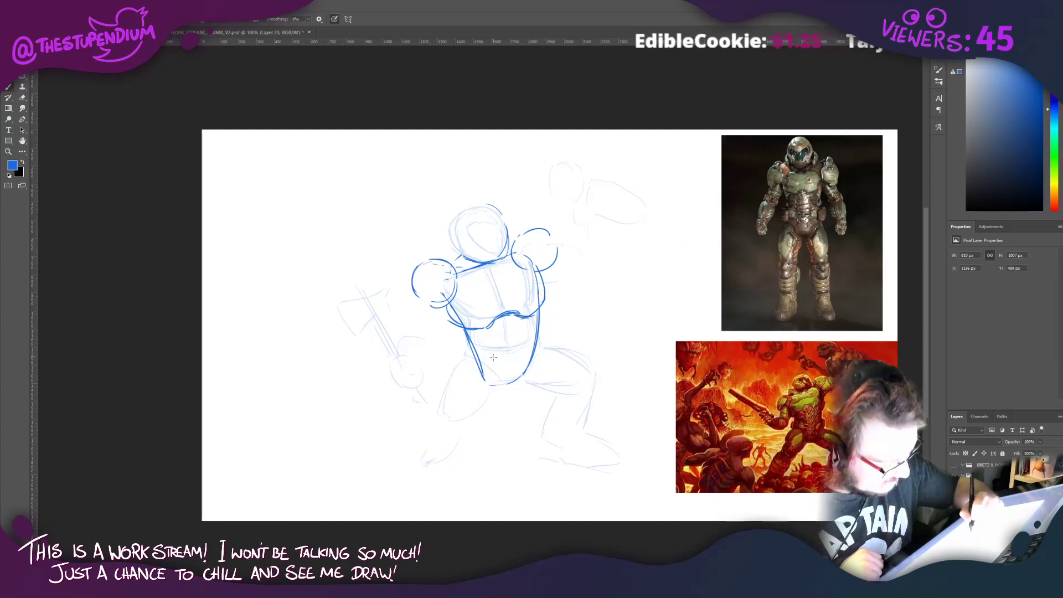
mouse_move(508, 327)
mouse_down()
mouse_move(521, 390)
mouse_move(544, 347)
mouse_up()
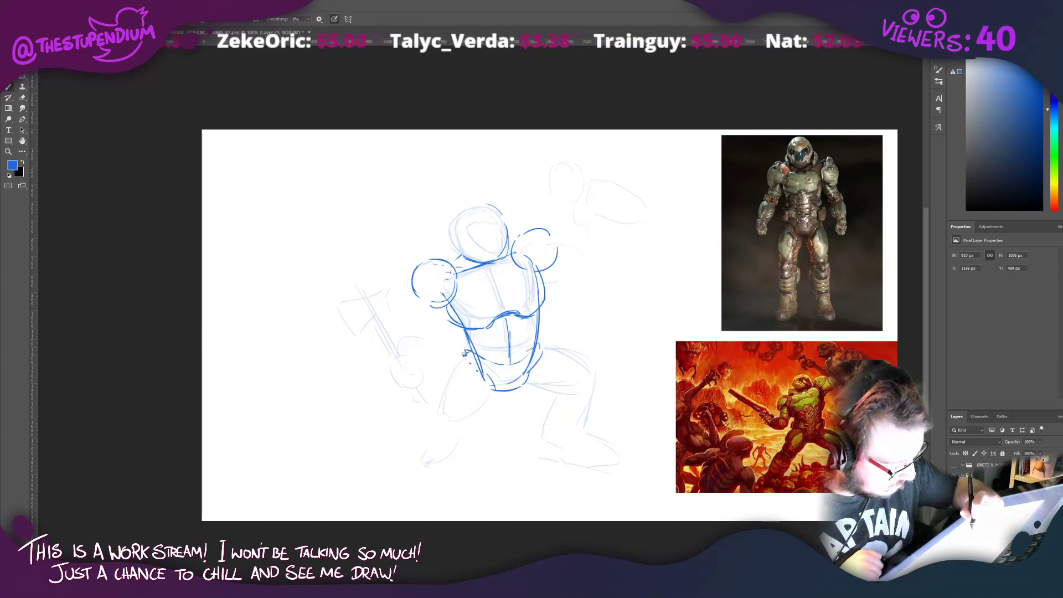
Step: Draw the curved waist line above the pelvis, reinforce the chest plate's lower edge and side, and close the shoulder circle opposite the axe
mouse_move(466, 353)
mouse_down()
mouse_move(525, 343)
mouse_move(517, 362)
mouse_move(540, 359)
mouse_up()
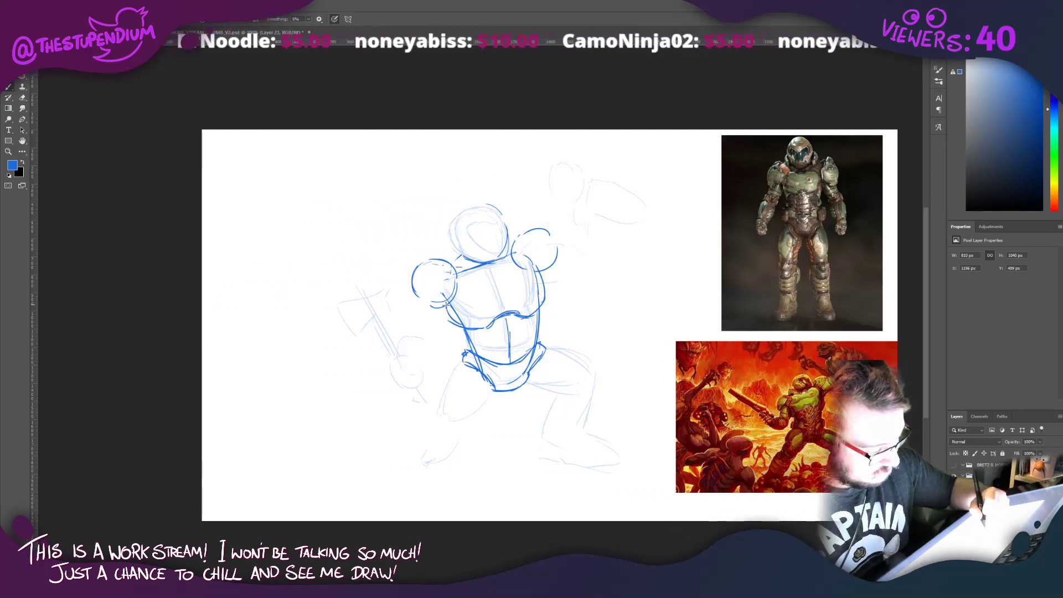
mouse_move(446, 308)
mouse_down()
mouse_move(486, 322)
mouse_move(506, 312)
mouse_up()
drag(541, 271, 546, 305)
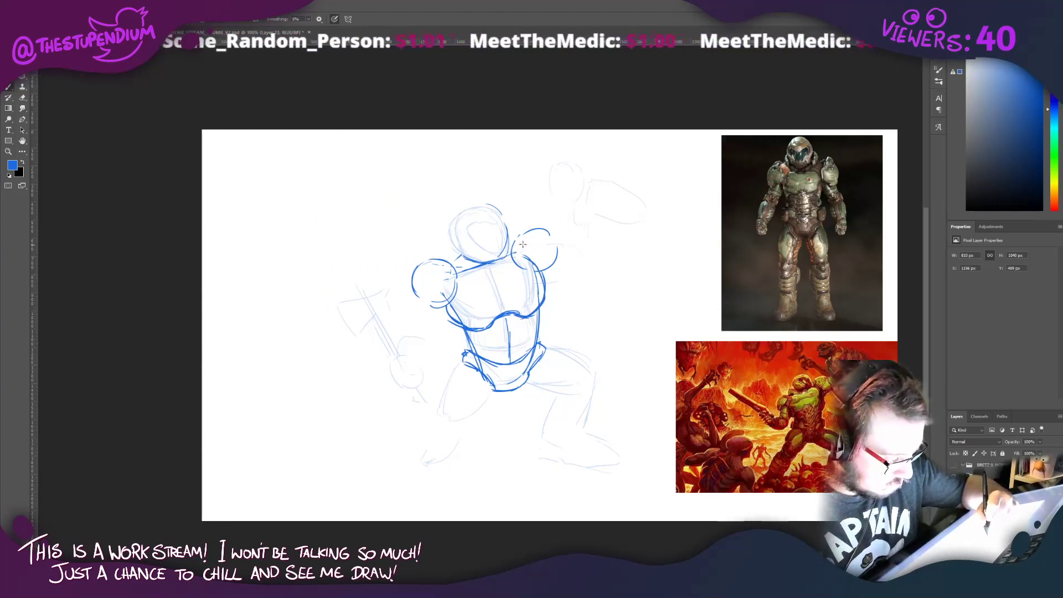
drag(559, 233, 546, 270)
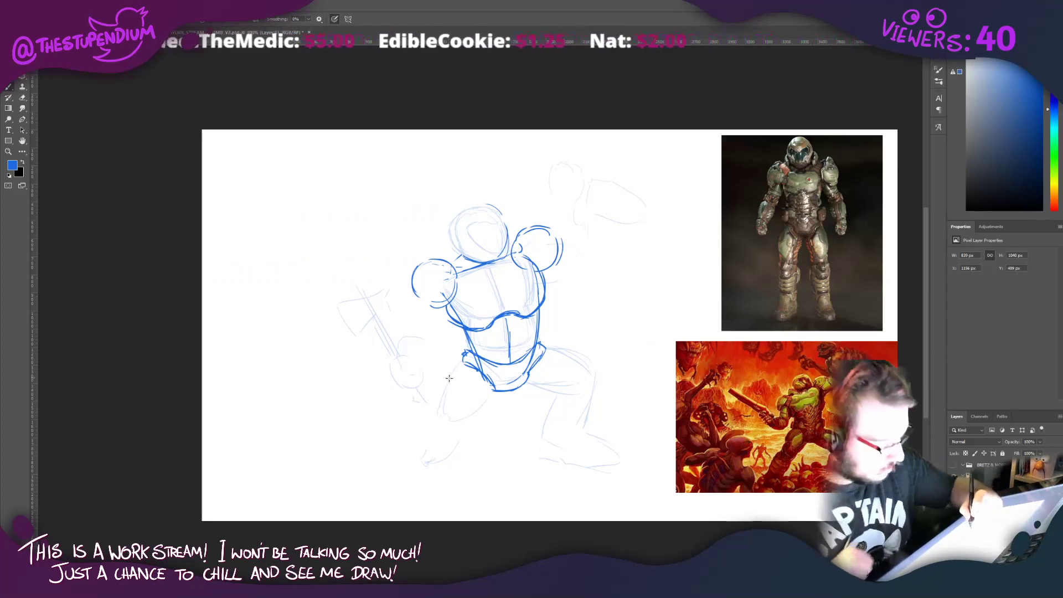
Step: Draw both thighs, plus the round knee, lower leg and boot of the bent leg opposite the axe
mouse_move(462, 364)
mouse_down()
mouse_move(435, 410)
mouse_move(488, 399)
mouse_up()
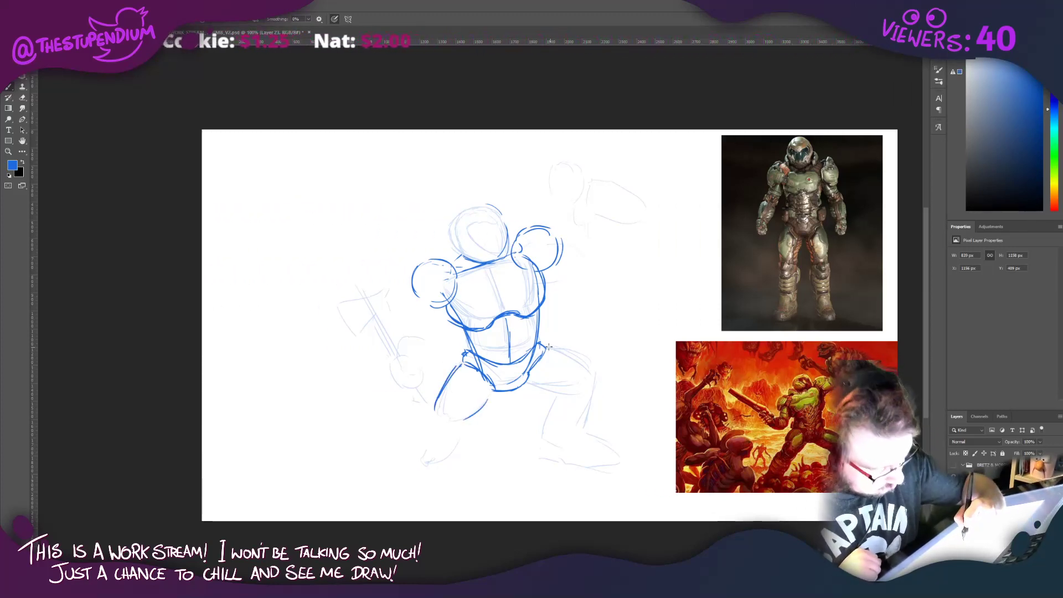
mouse_move(545, 346)
mouse_down()
mouse_move(588, 354)
mouse_move(599, 384)
mouse_up()
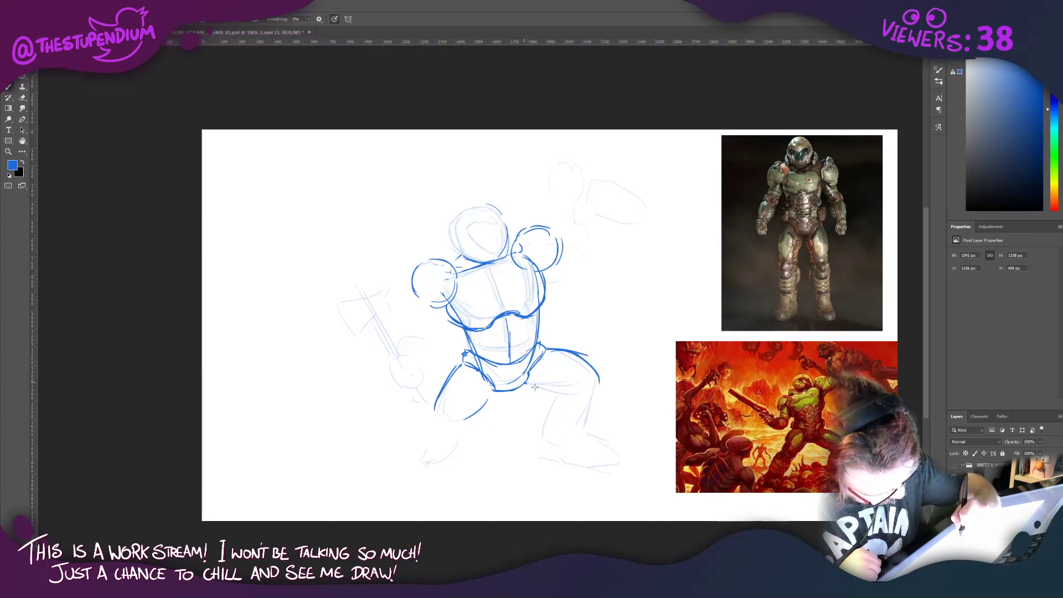
mouse_move(526, 383)
mouse_down()
mouse_move(563, 397)
mouse_move(537, 450)
mouse_move(603, 465)
mouse_up()
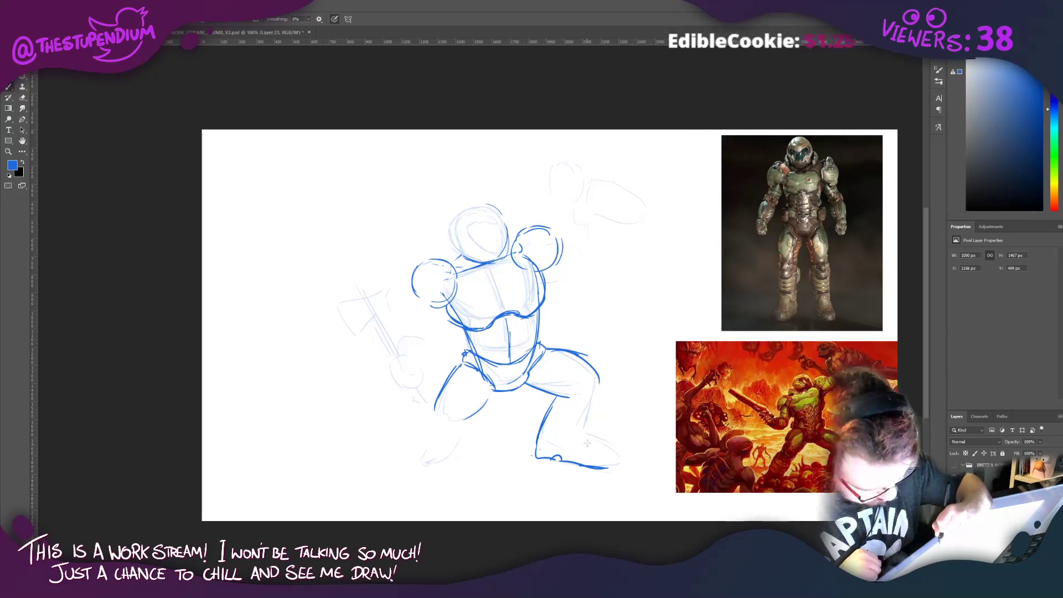
mouse_move(599, 378)
mouse_down()
mouse_move(585, 431)
mouse_move(607, 467)
mouse_up()
mouse_move(494, 390)
mouse_down()
mouse_move(477, 414)
mouse_move(443, 426)
mouse_up()
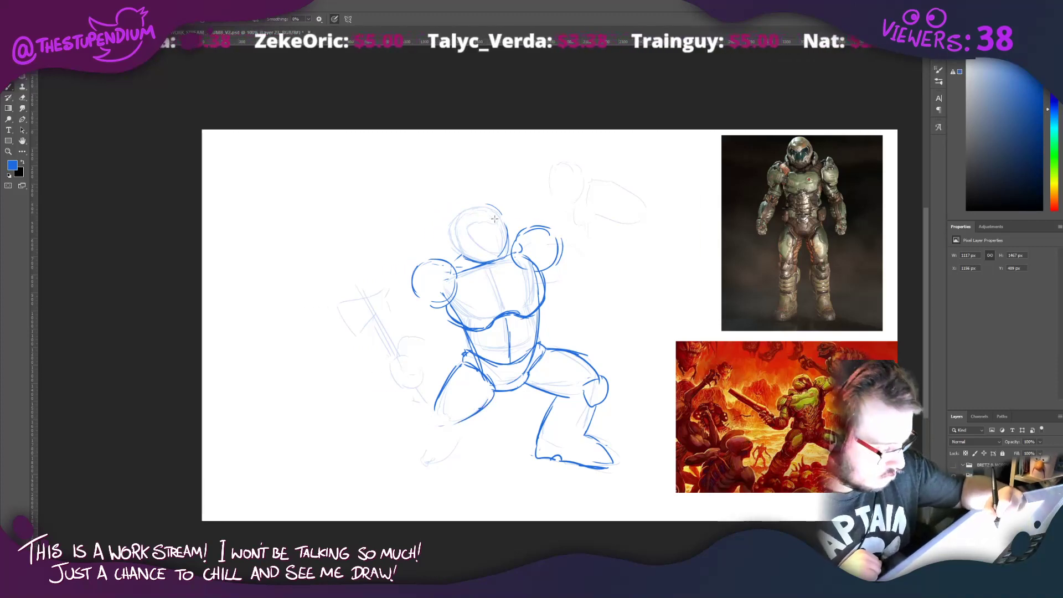
Step: Draw the helmet's outline with its curved visor line, plus a sweeping curve and small hand arc for the raised arm
mouse_move(466, 260)
mouse_down()
mouse_move(505, 250)
mouse_move(501, 208)
mouse_up()
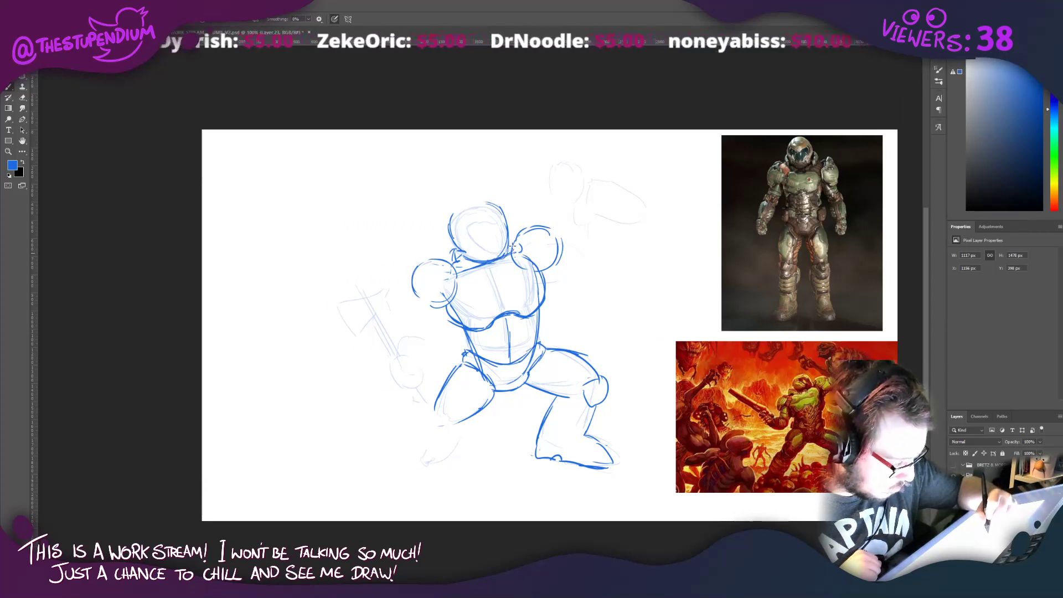
drag(473, 203, 453, 229)
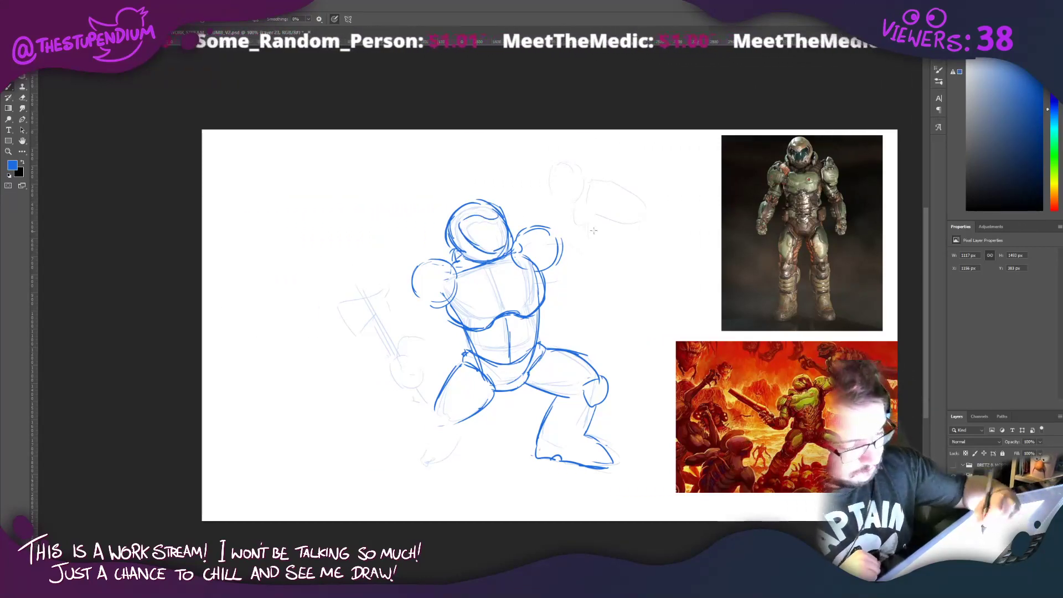
drag(619, 205, 600, 229)
mouse_move(555, 280)
mouse_down()
mouse_move(630, 284)
mouse_move(631, 233)
mouse_up()
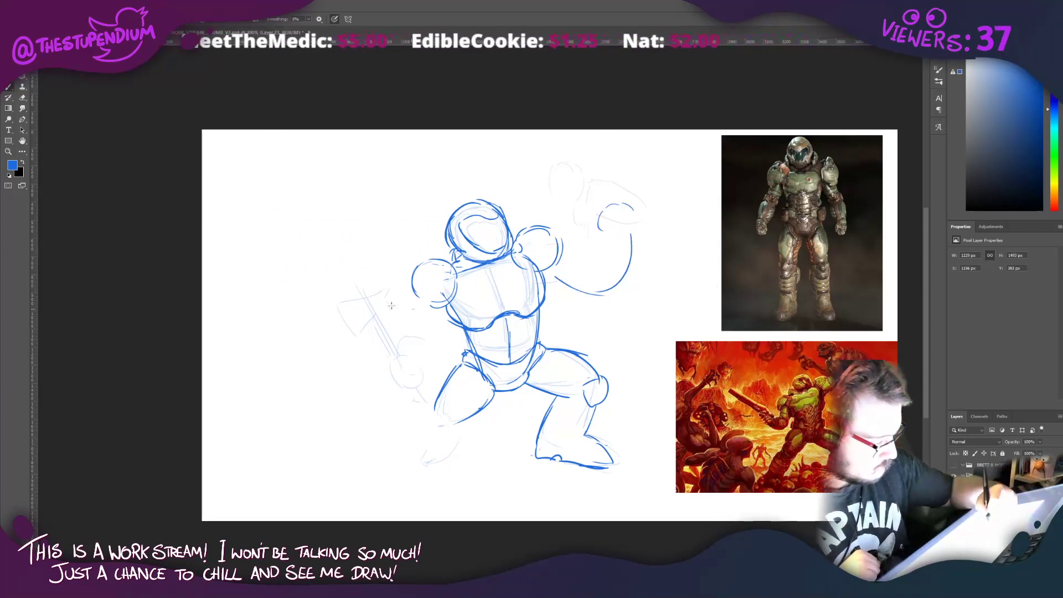
Step: Draw the lowered axe arm from the shoulder to a round fist, with a short curved line extending outward from the shoulder
drag(411, 282, 377, 295)
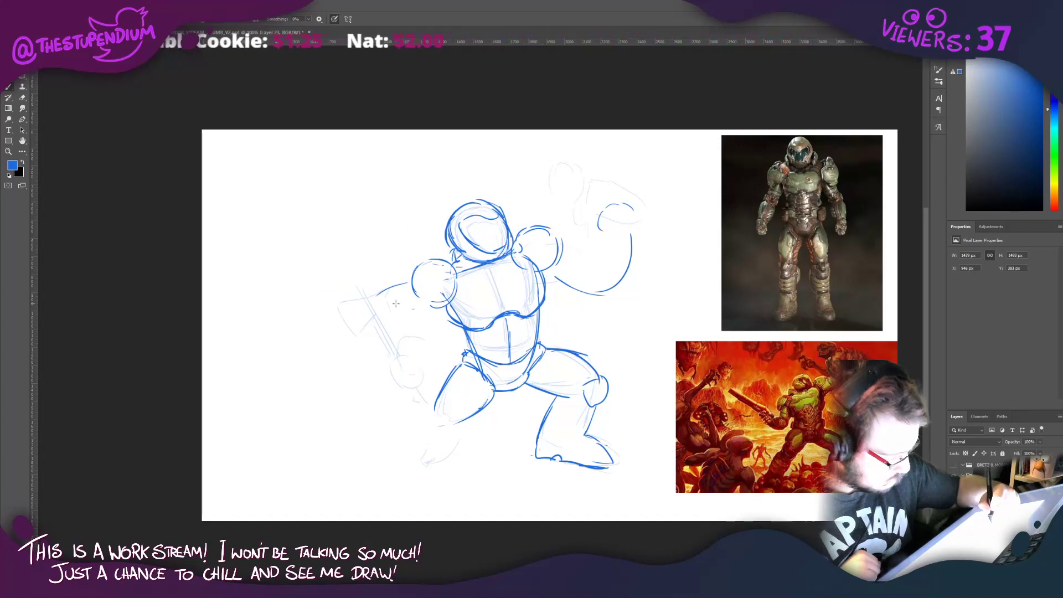
mouse_move(389, 347)
mouse_down()
mouse_move(379, 384)
mouse_move(407, 366)
mouse_move(392, 350)
mouse_up()
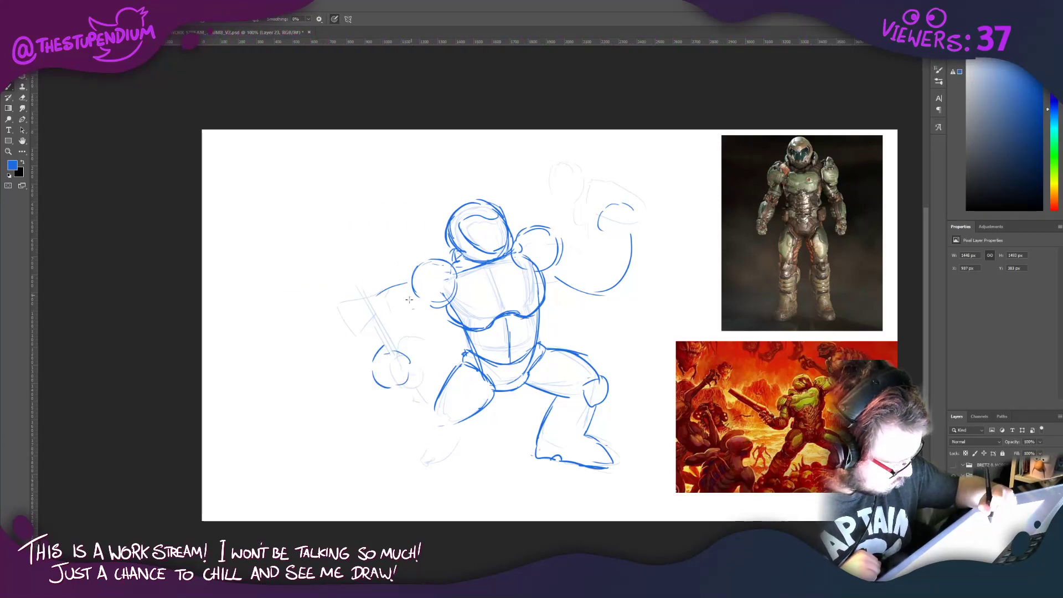
drag(410, 297, 402, 334)
mouse_move(410, 377)
mouse_down()
mouse_move(437, 349)
mouse_move(447, 308)
mouse_up()
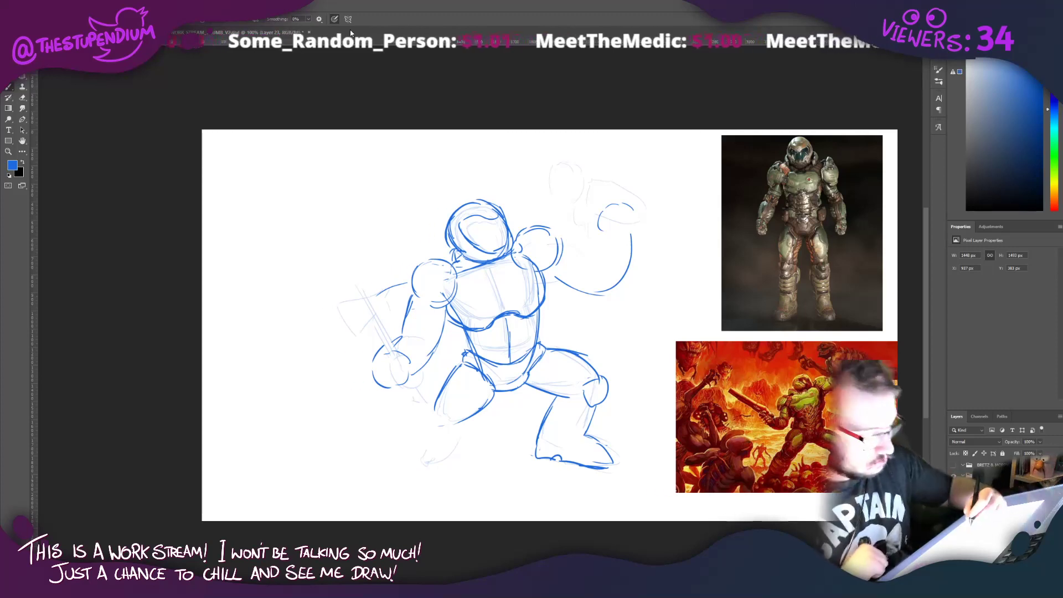
Step: Sketch an uneven ground line under the boot and across to the axe side, and start the axe-side shin's outer edge
drag(605, 467, 660, 492)
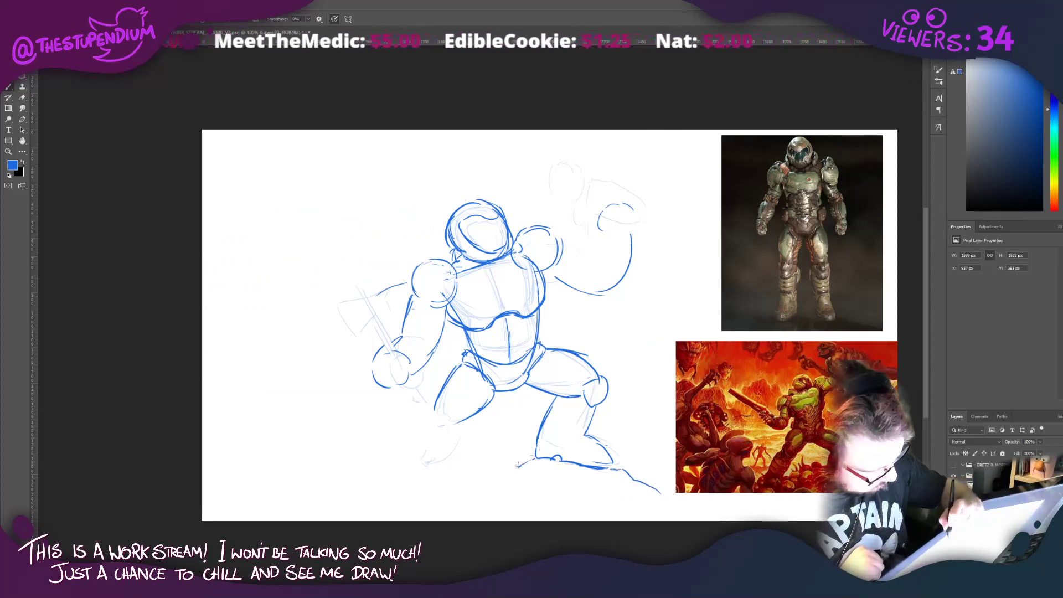
drag(519, 464, 491, 470)
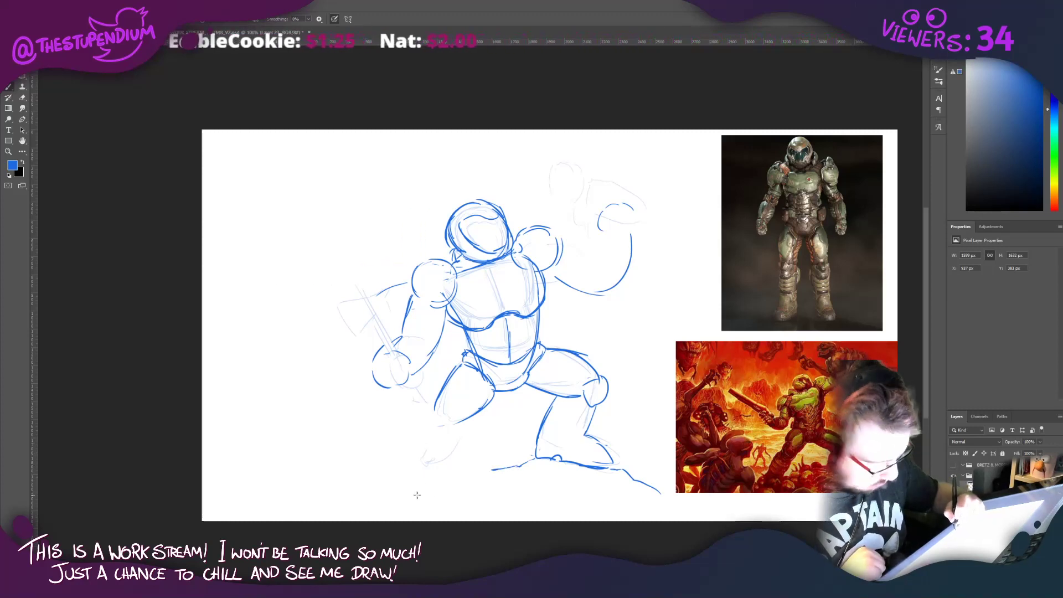
drag(417, 494, 394, 502)
drag(433, 424, 422, 477)
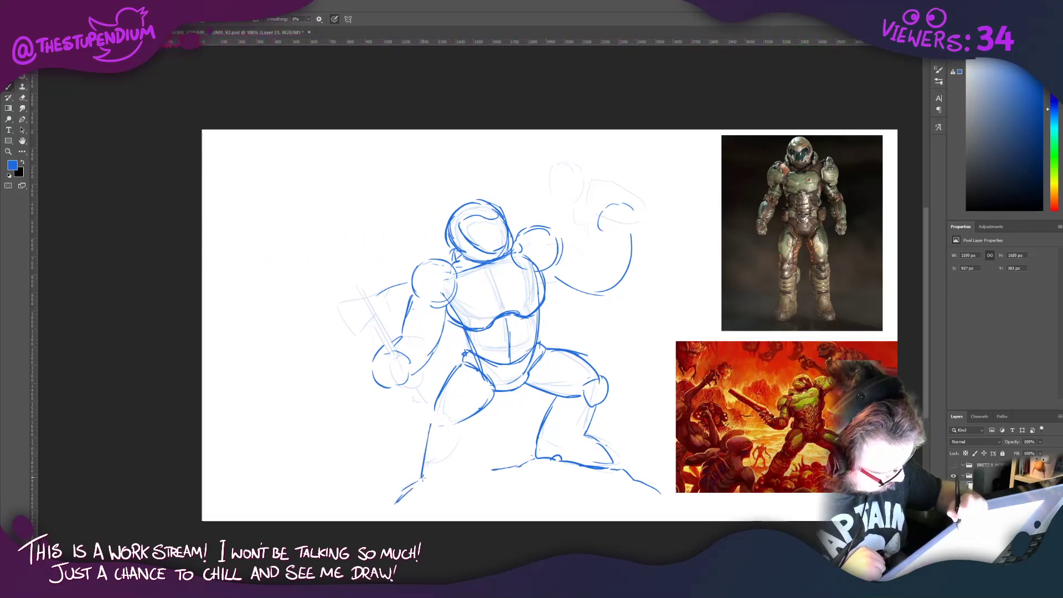
Step: Move the refined drawing slightly up the canvas, hide the faint rough sketch and return to the Brush tool
key(v)
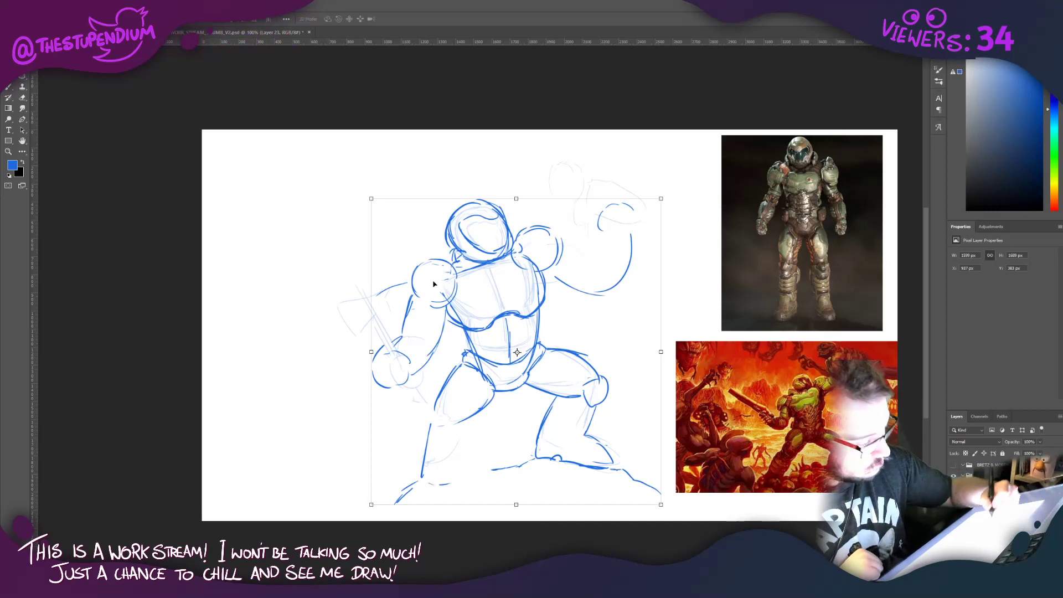
drag(443, 302, 446, 274)
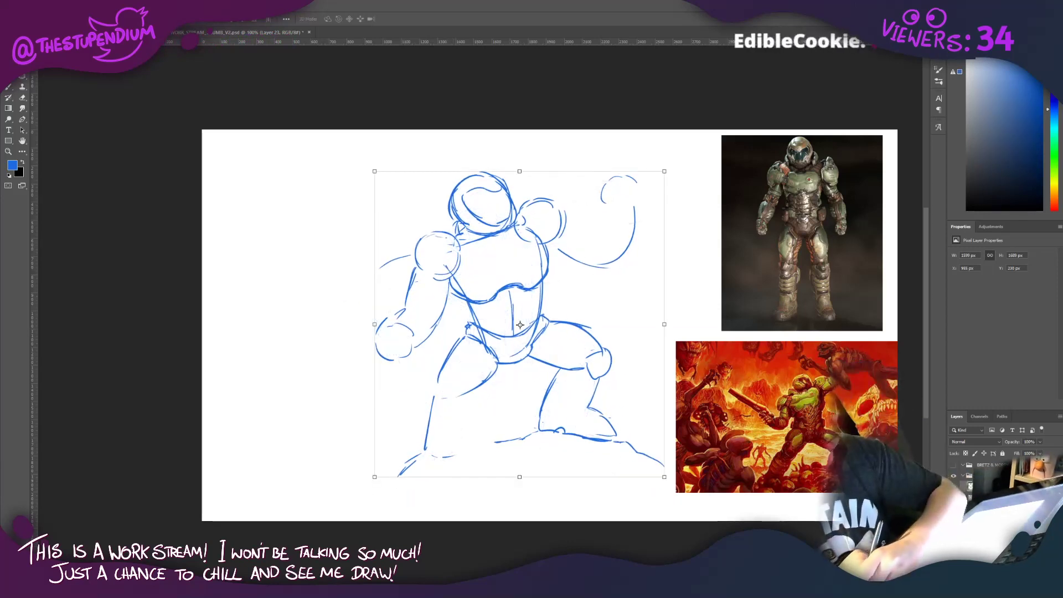
click(8, 87)
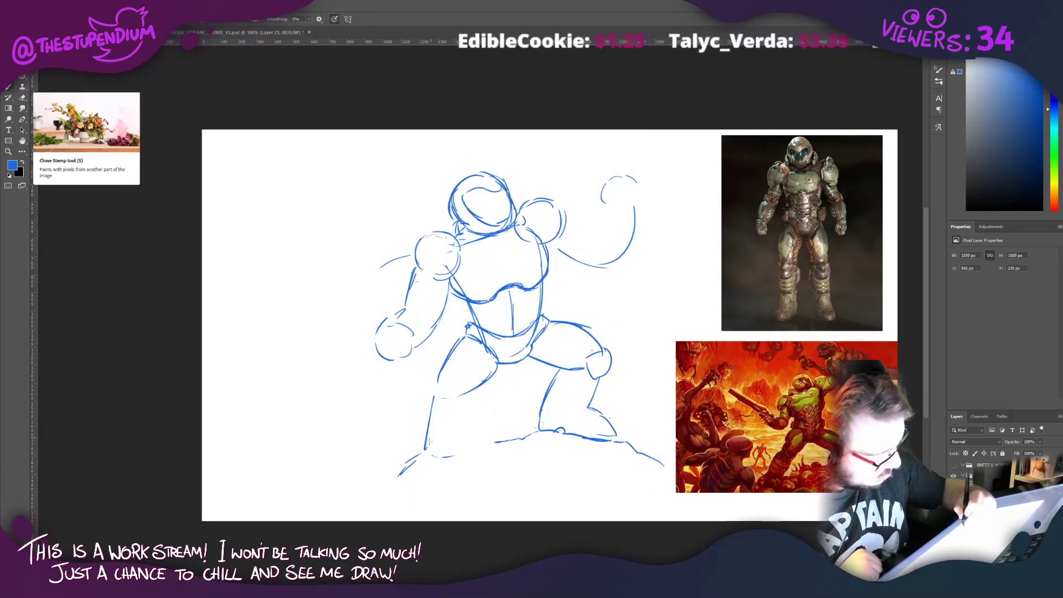
Step: Complete the axe-side lower leg with a rounded calf, a foot resting on the ground and a knee guard
mouse_move(443, 457)
mouse_down()
mouse_move(464, 448)
mouse_move(462, 395)
mouse_up()
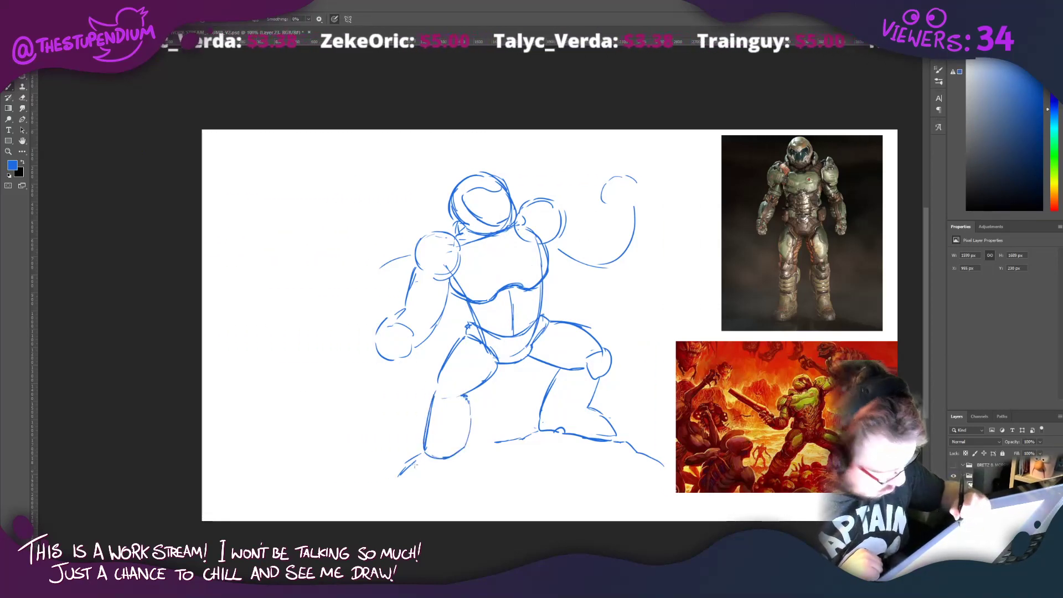
mouse_move(431, 485)
mouse_down()
mouse_move(420, 453)
mouse_move(391, 485)
mouse_move(412, 493)
mouse_up()
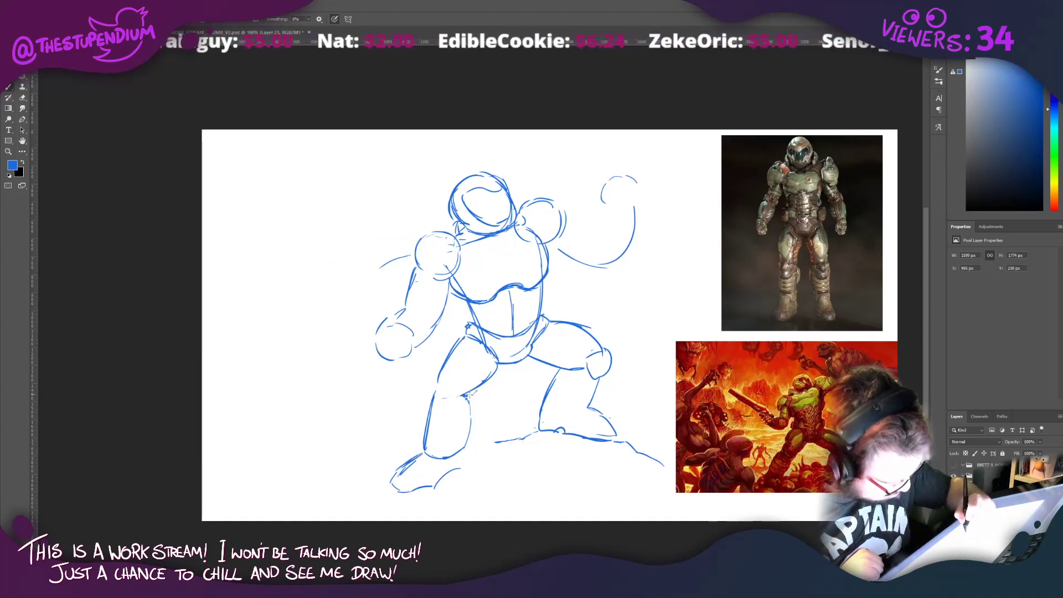
mouse_move(449, 395)
mouse_down()
mouse_move(434, 385)
mouse_move(445, 413)
mouse_move(464, 390)
mouse_move(442, 387)
mouse_move(438, 412)
mouse_move(429, 401)
mouse_up()
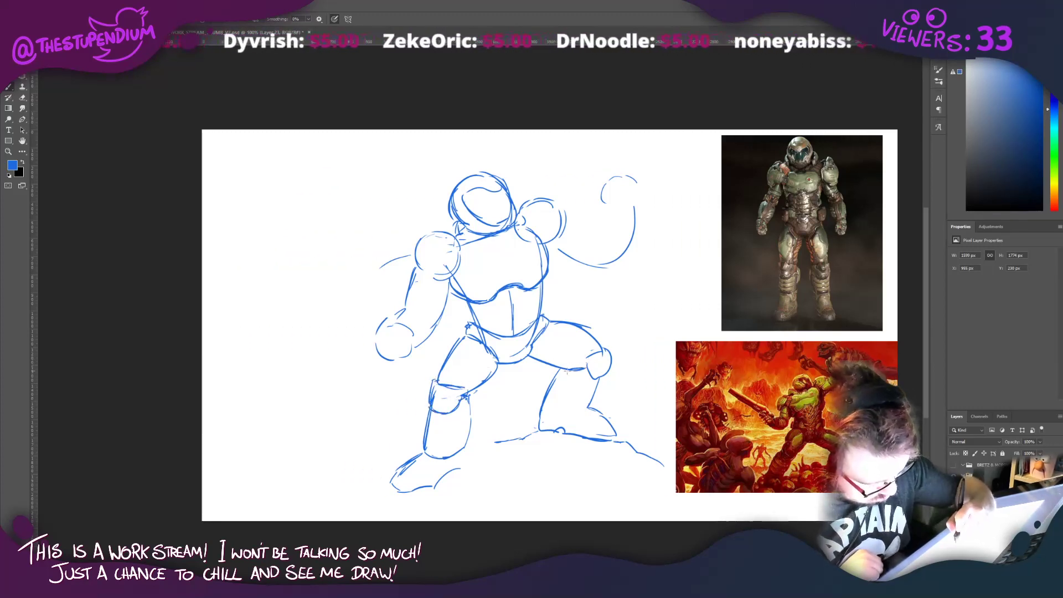
Step: Firm up the bent leg's thigh and shin, and add banded shin armour to both lower legs
drag(539, 343, 593, 356)
mouse_move(547, 323)
mouse_down()
mouse_move(585, 363)
mouse_move(557, 368)
mouse_move(543, 404)
mouse_up()
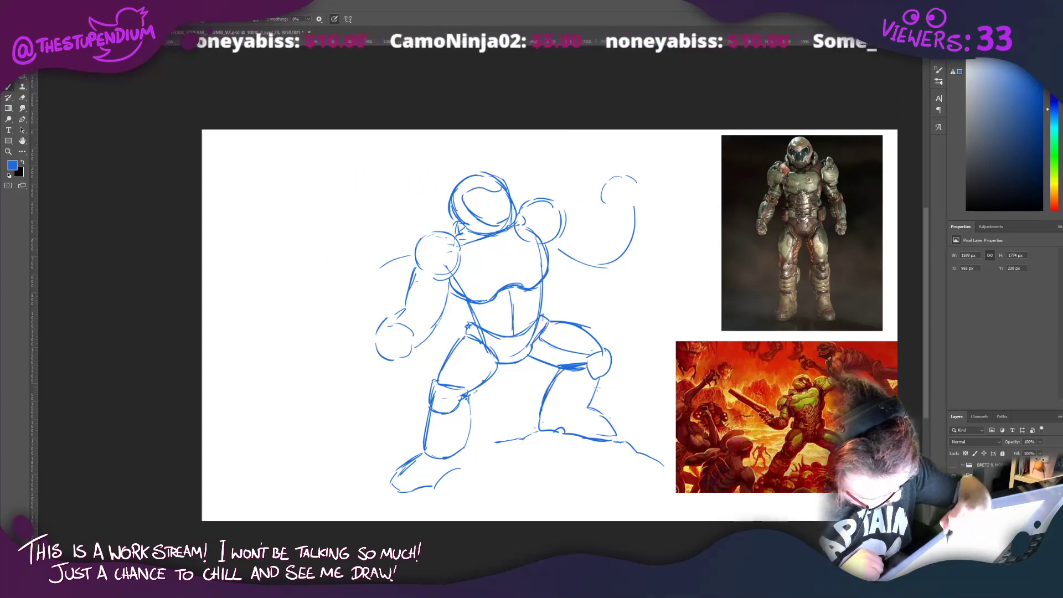
drag(603, 373, 592, 400)
drag(564, 366, 537, 421)
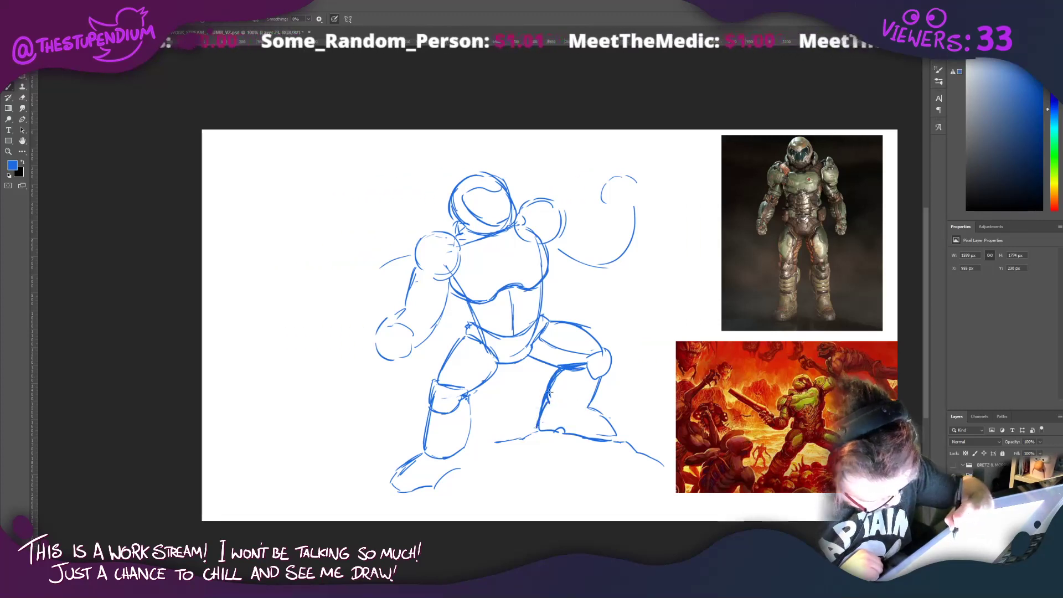
drag(573, 368, 570, 405)
mouse_move(569, 407)
mouse_down()
mouse_move(586, 402)
mouse_move(577, 397)
mouse_up()
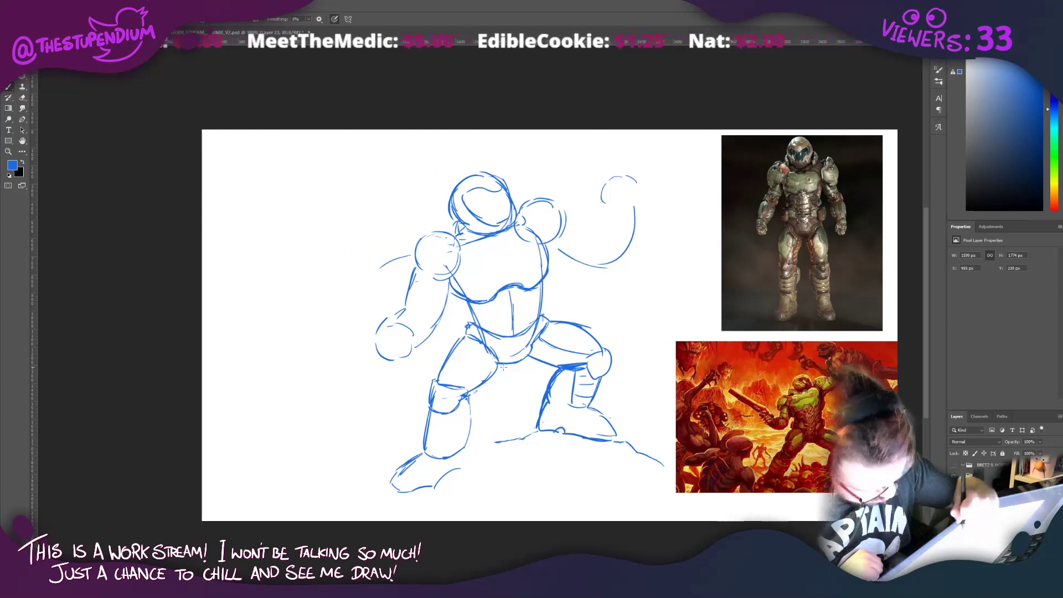
mouse_move(472, 404)
mouse_down()
mouse_move(469, 446)
mouse_move(471, 437)
mouse_move(450, 454)
mouse_move(427, 424)
mouse_move(426, 449)
mouse_up()
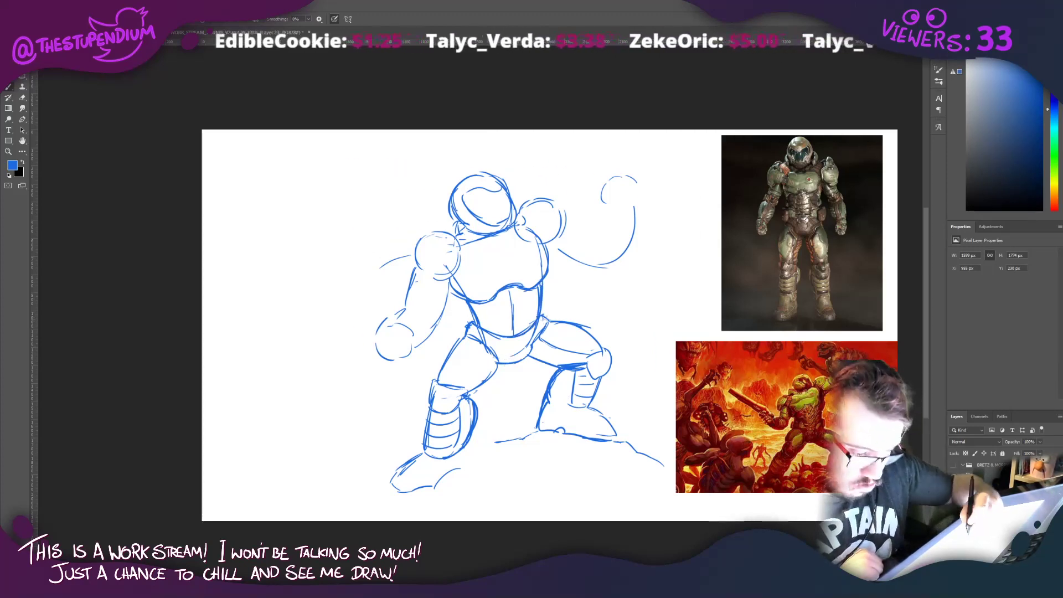
Step: Draw round hip joints on both sides of the pelvis, with a full double circle on the axe side
drag(544, 309, 554, 321)
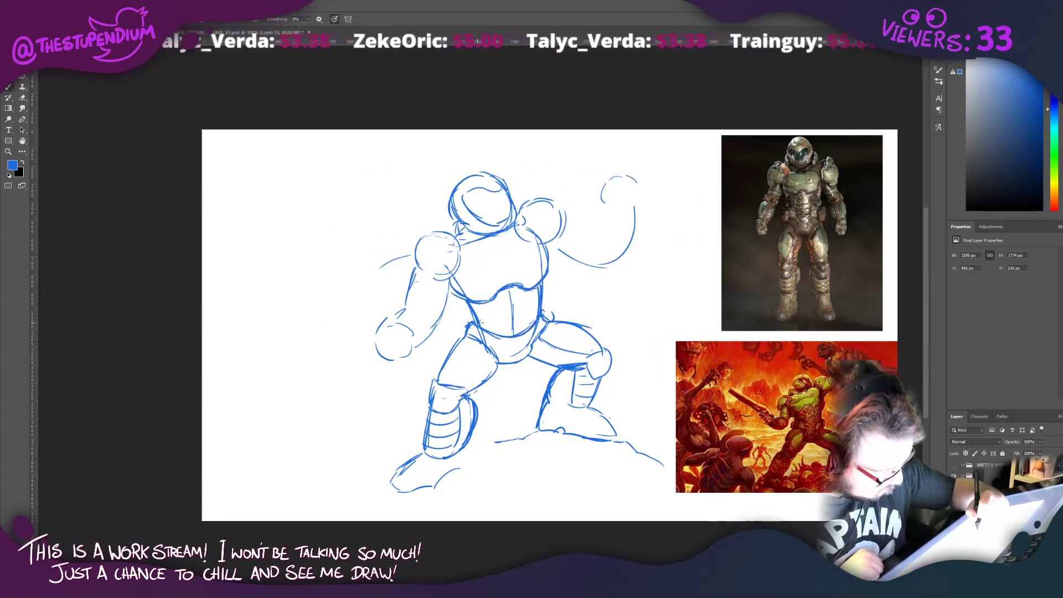
mouse_move(484, 320)
mouse_down()
mouse_move(466, 339)
mouse_move(463, 327)
mouse_move(486, 322)
mouse_up()
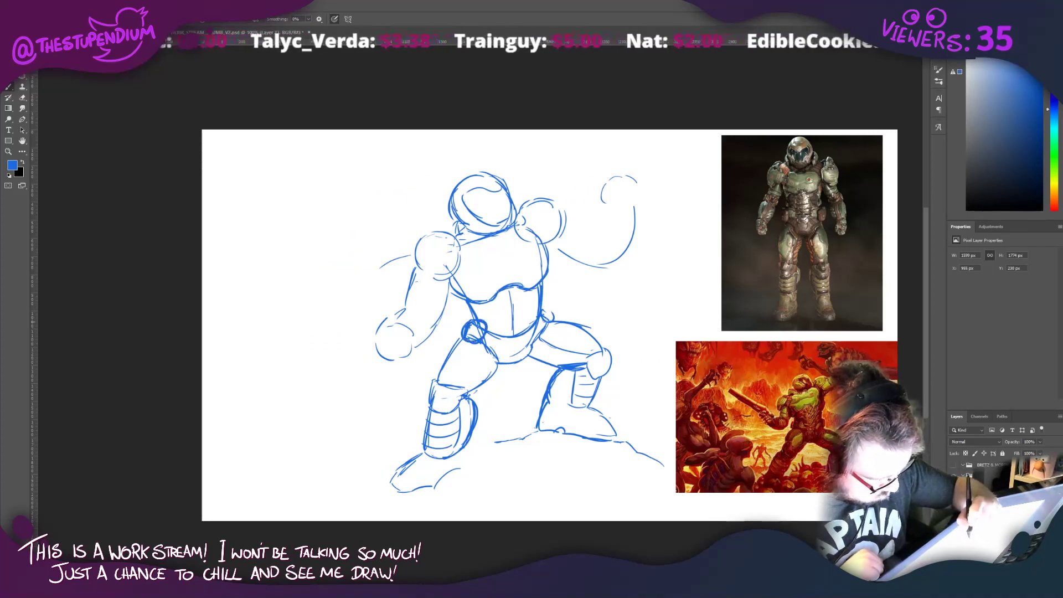
drag(544, 305, 553, 325)
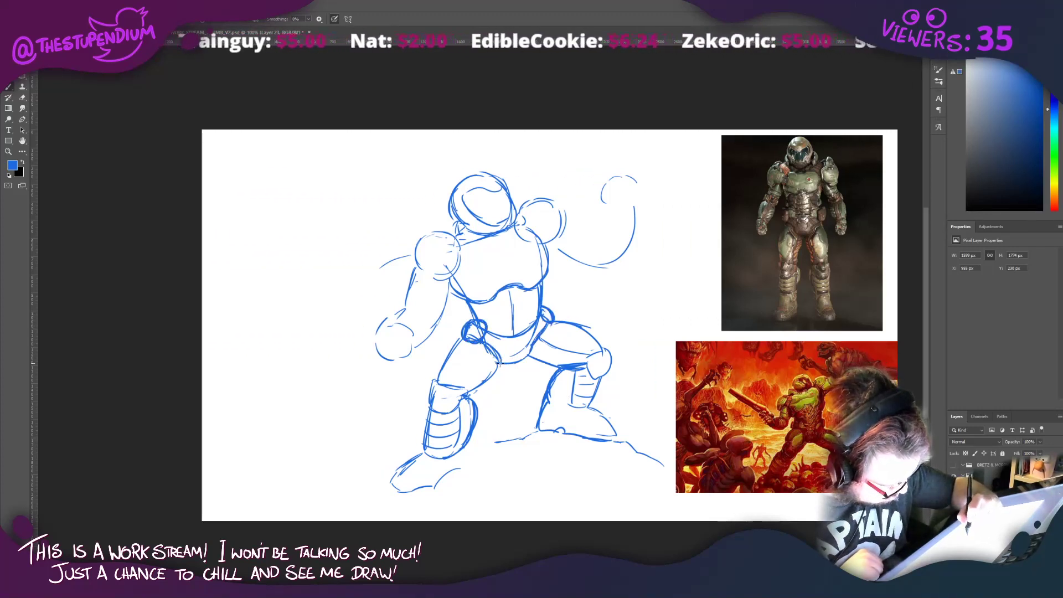
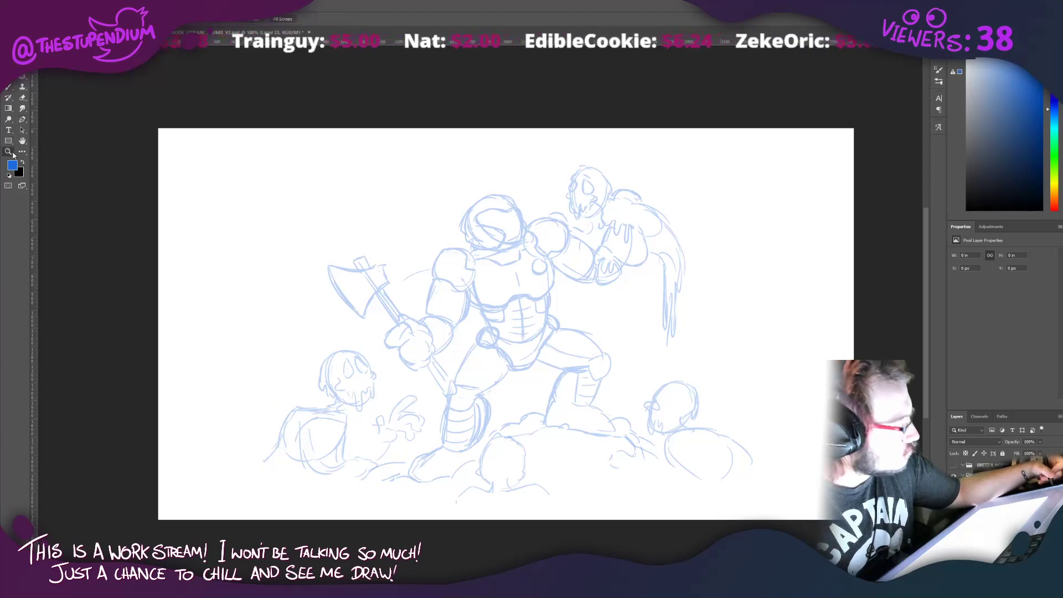
Step: With the Brush tool, trace the helmet's S-shaped visor edge and domed crown in strong blue over the faint sketch
mouse_move(431, 218)
mouse_down()
mouse_move(464, 231)
mouse_move(398, 149)
mouse_move(436, 176)
mouse_move(408, 247)
mouse_move(386, 230)
mouse_up()
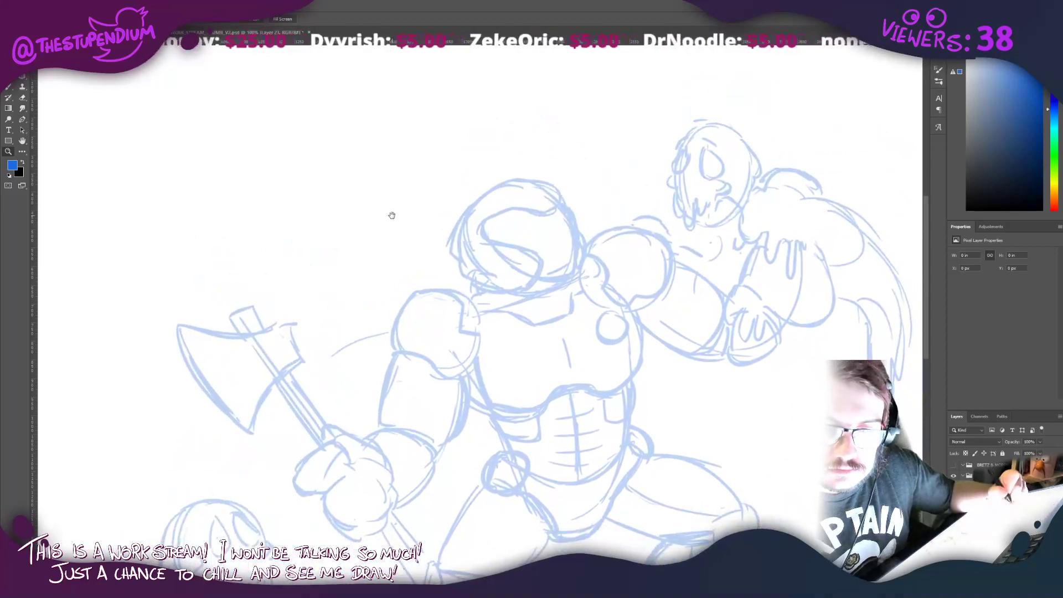
mouse_move(444, 181)
mouse_down()
mouse_move(389, 182)
mouse_move(415, 164)
mouse_up()
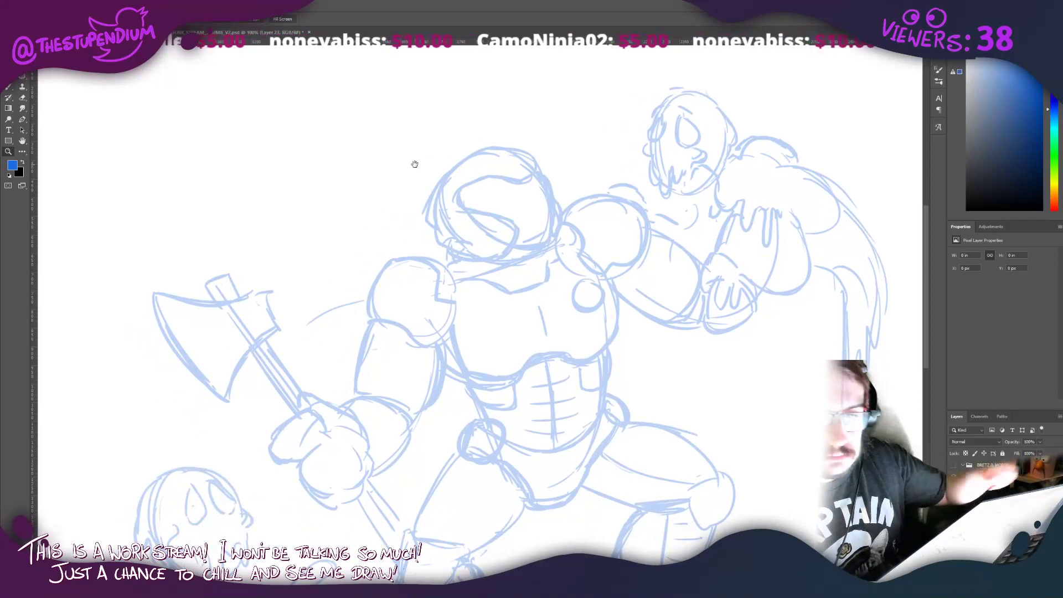
click(9, 94)
drag(379, 238, 361, 280)
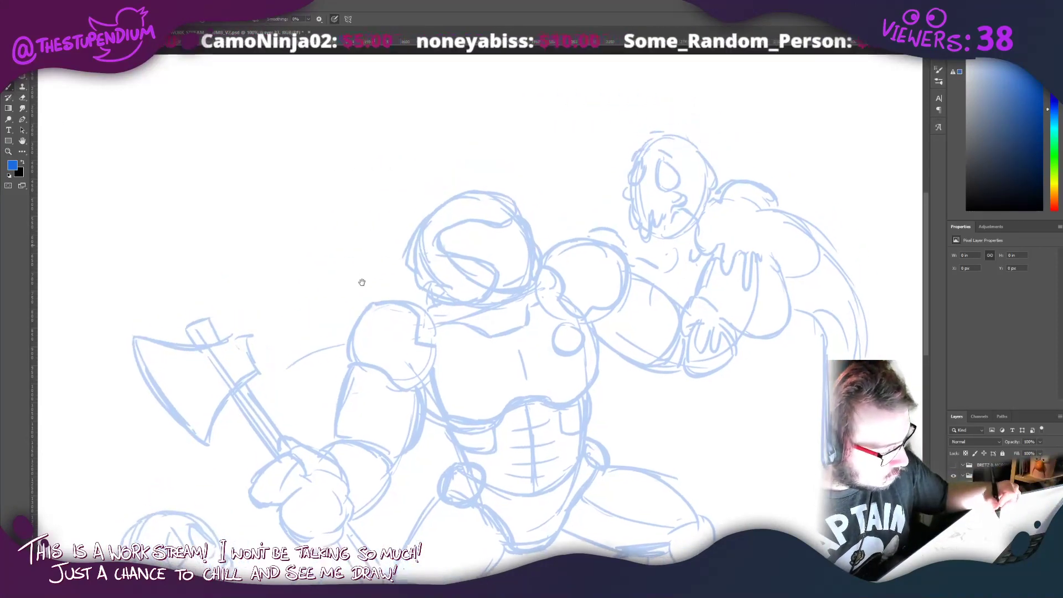
mouse_move(470, 308)
mouse_down()
mouse_move(495, 293)
mouse_move(498, 265)
mouse_up()
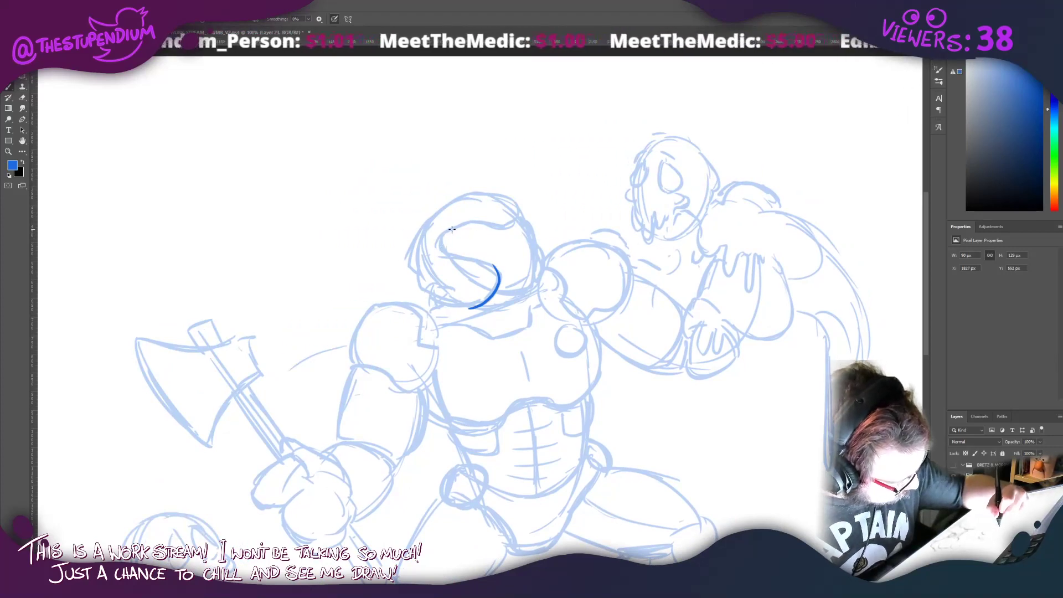
mouse_move(451, 228)
mouse_down()
mouse_move(441, 246)
mouse_move(497, 273)
mouse_up()
mouse_move(441, 242)
mouse_down()
mouse_move(510, 225)
mouse_move(522, 199)
mouse_move(519, 215)
mouse_move(497, 191)
mouse_move(455, 196)
mouse_move(409, 273)
mouse_up()
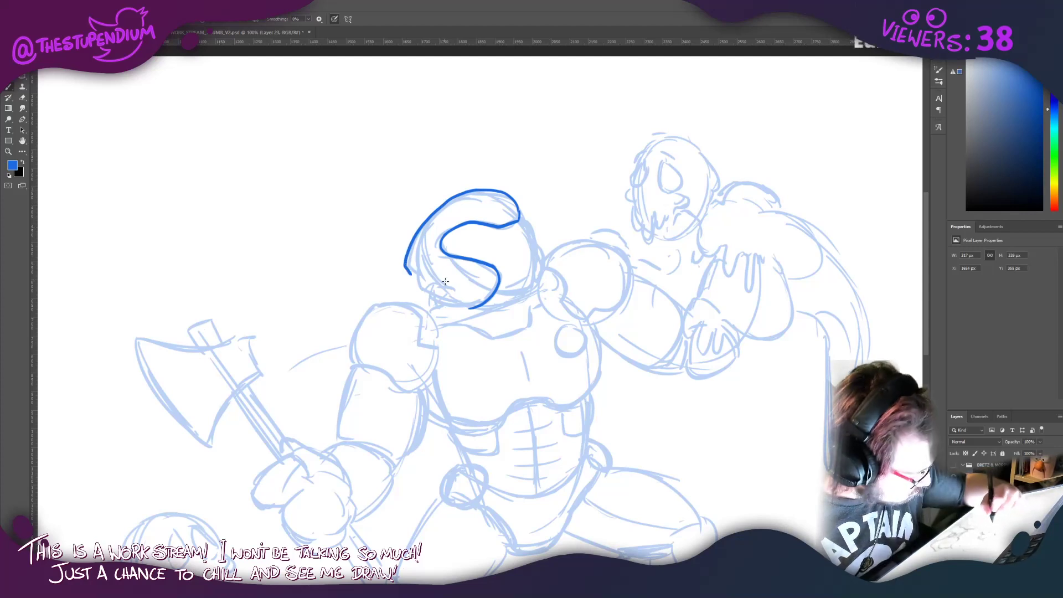
Step: Close the helmet outline around the jaw and back, adding the ear piece and a small oval vent at the chin
drag(469, 304, 460, 304)
mouse_move(409, 273)
mouse_down()
mouse_move(433, 307)
mouse_move(468, 315)
mouse_up()
key(ctrl+z)
mouse_move(410, 274)
mouse_down()
mouse_move(413, 288)
mouse_move(463, 306)
mouse_up()
key(ctrl+z)
mouse_move(410, 274)
mouse_down()
mouse_move(450, 307)
mouse_move(527, 298)
mouse_move(547, 266)
mouse_move(525, 234)
mouse_move(534, 259)
mouse_move(534, 225)
mouse_move(519, 207)
mouse_up()
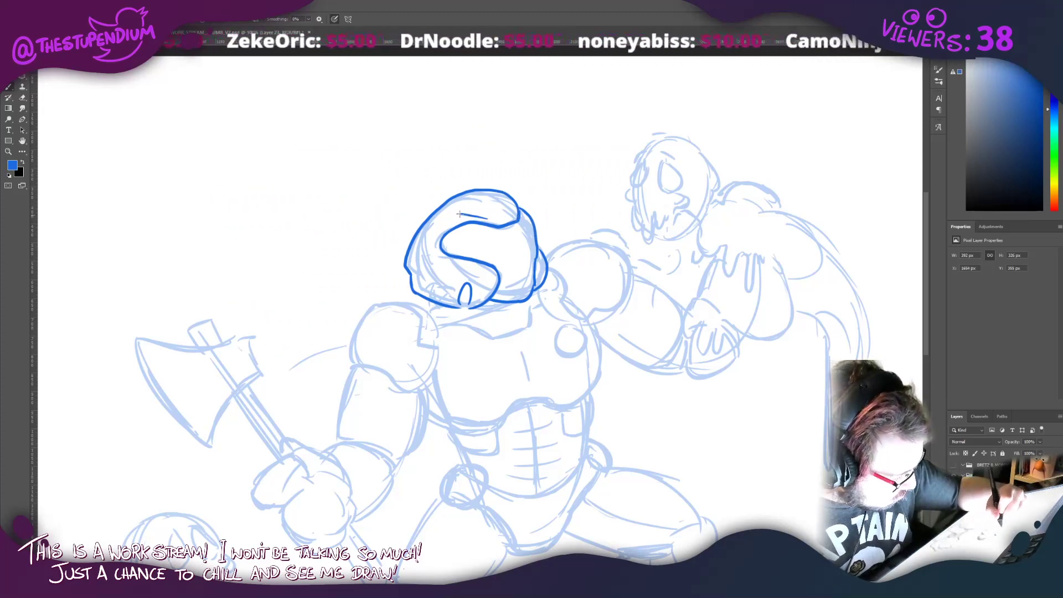
Step: Add a slot line on the helmet's crown and a cheek line below the visor
mouse_move(495, 217)
mouse_down()
mouse_move(458, 213)
mouse_move(468, 198)
mouse_up()
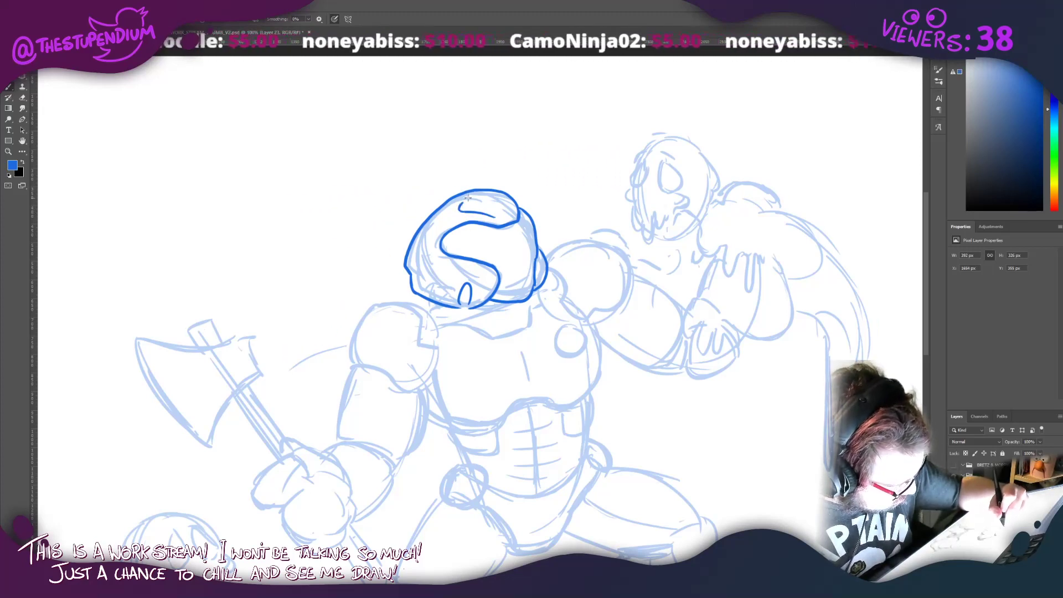
drag(458, 268, 430, 267)
key(ctrl+z)
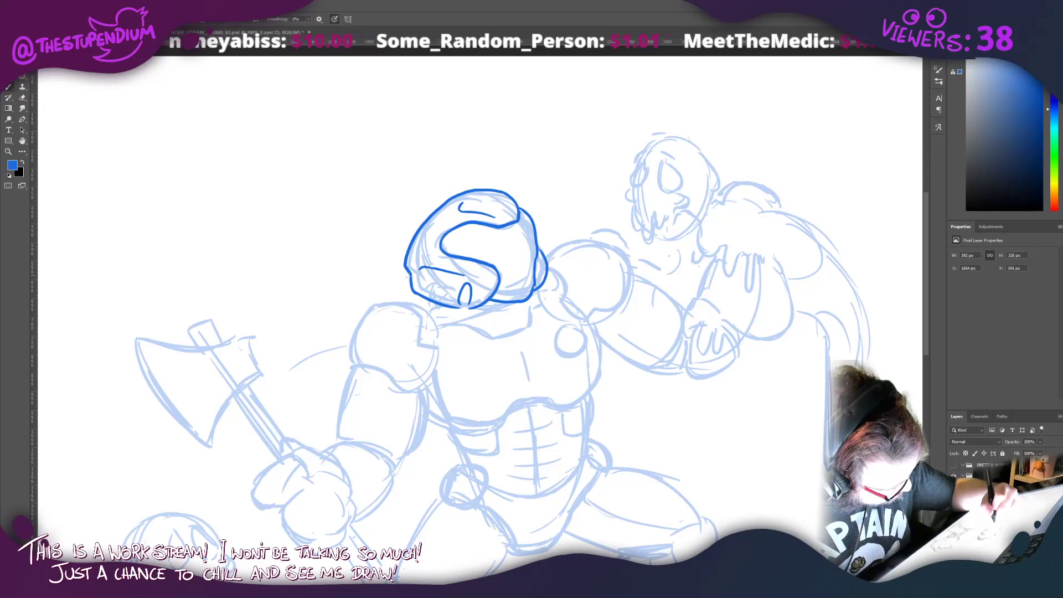
Step: Trace the angular collar beneath the helmet, running from the ear piece around to the axe-side shoulder
drag(405, 298, 479, 225)
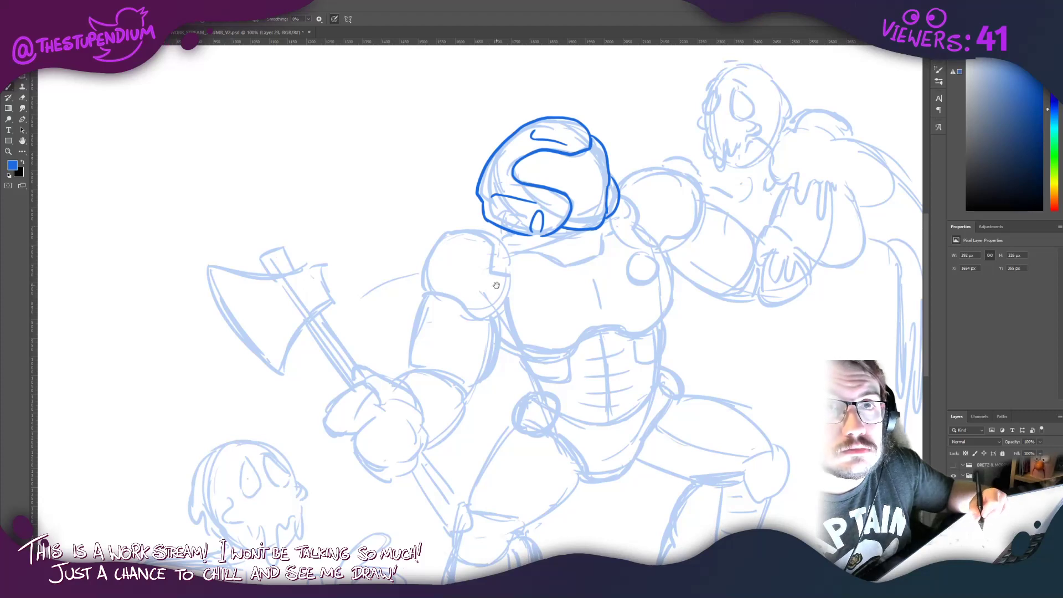
mouse_move(484, 269)
mouse_down()
mouse_move(420, 247)
mouse_move(445, 267)
mouse_move(461, 315)
mouse_up()
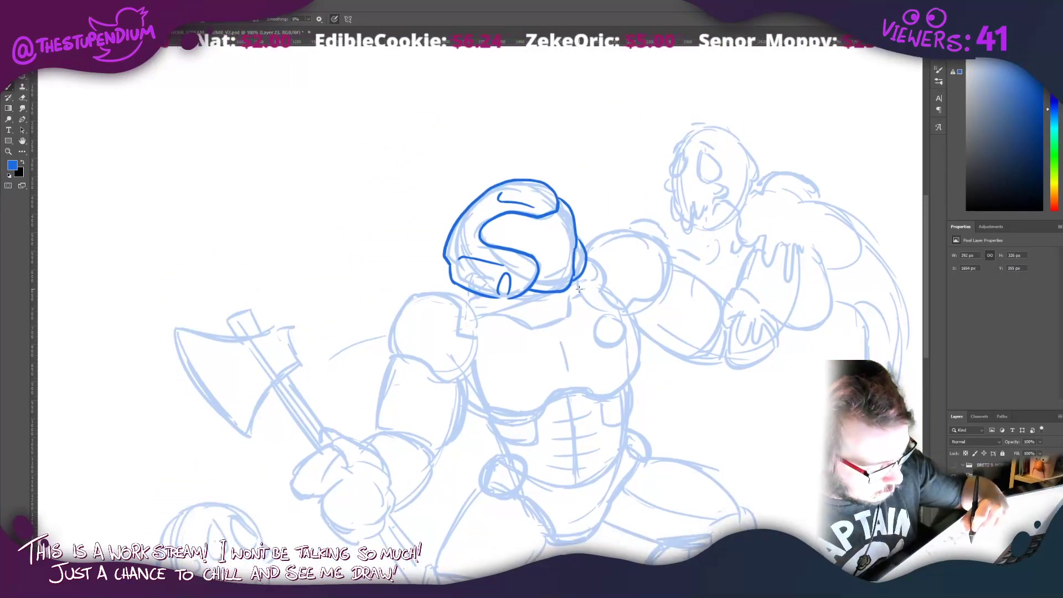
mouse_move(579, 288)
mouse_down()
mouse_move(549, 325)
mouse_move(523, 320)
mouse_move(568, 316)
mouse_move(527, 324)
mouse_up()
key(ctrl+z)
key(ctrl+z)
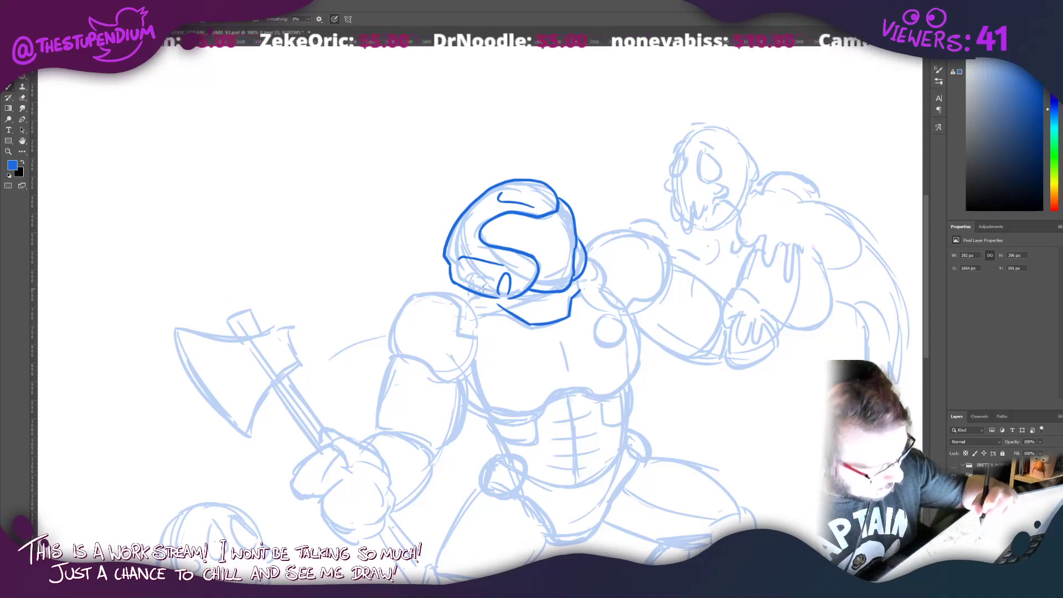
drag(530, 323, 501, 311)
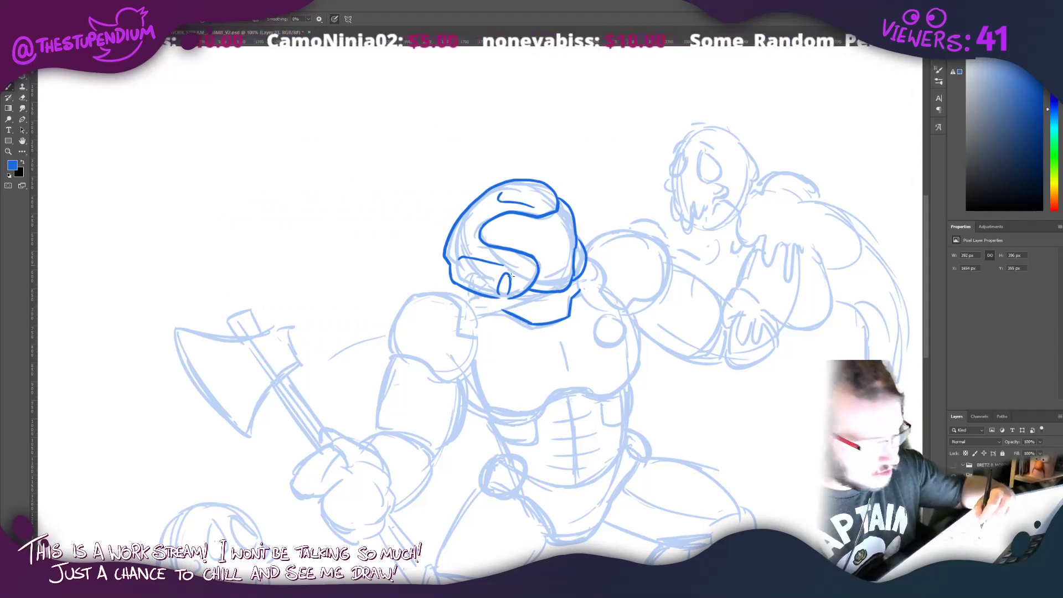
drag(500, 310, 468, 303)
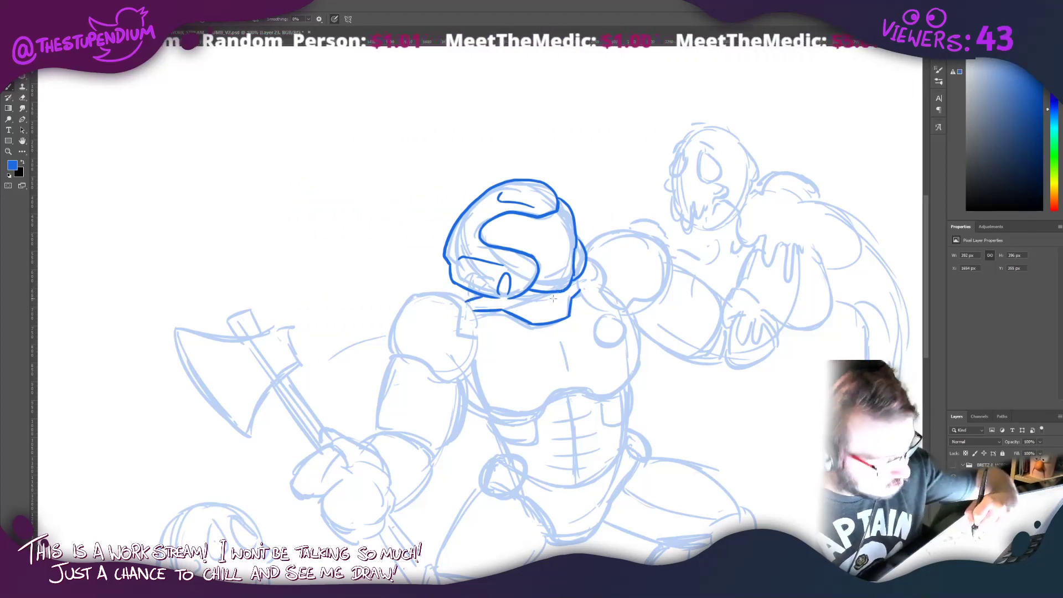
Step: Add curved neck lines inside the collar, beneath the helmet's chin
mouse_move(561, 304)
mouse_down()
mouse_move(515, 309)
mouse_move(556, 310)
mouse_move(562, 299)
mouse_move(525, 309)
mouse_move(537, 269)
mouse_move(576, 235)
mouse_up()
key(ctrl+z)
key(ctrl+z)
key(ctrl+z)
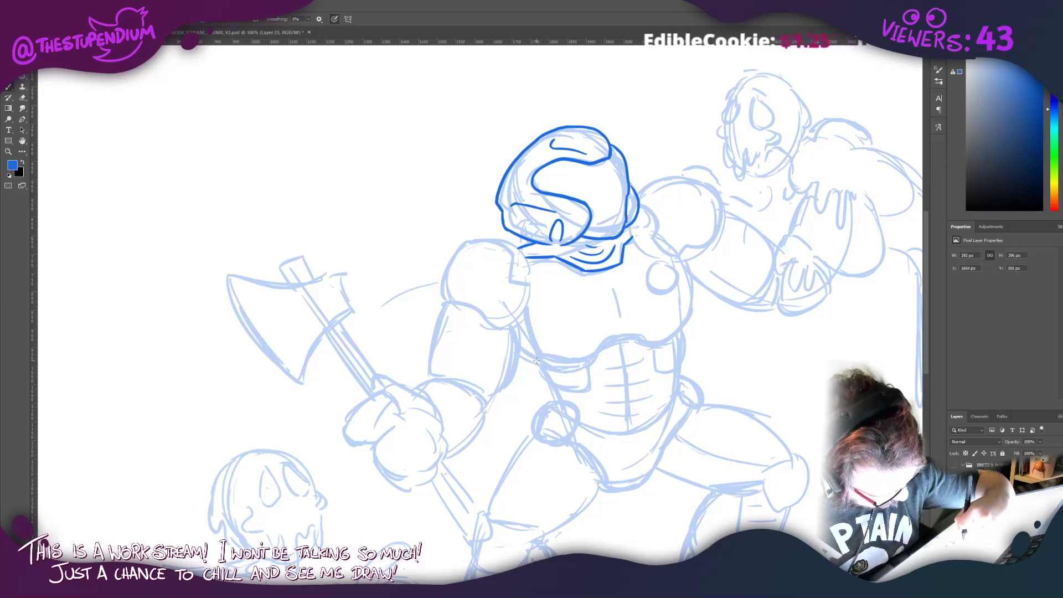
Step: Trace the chest plate with its centre line and double-circle emblem, and outline the axe-side shoulder pad
mouse_move(536, 361)
mouse_down()
mouse_move(573, 366)
mouse_move(608, 340)
mouse_move(656, 345)
mouse_move(679, 333)
mouse_move(695, 310)
mouse_move(689, 261)
mouse_move(638, 231)
mouse_move(652, 282)
mouse_move(666, 287)
mouse_move(678, 270)
mouse_move(663, 253)
mouse_move(658, 278)
mouse_move(675, 274)
mouse_move(666, 256)
mouse_move(671, 274)
mouse_move(613, 288)
mouse_move(619, 320)
mouse_up()
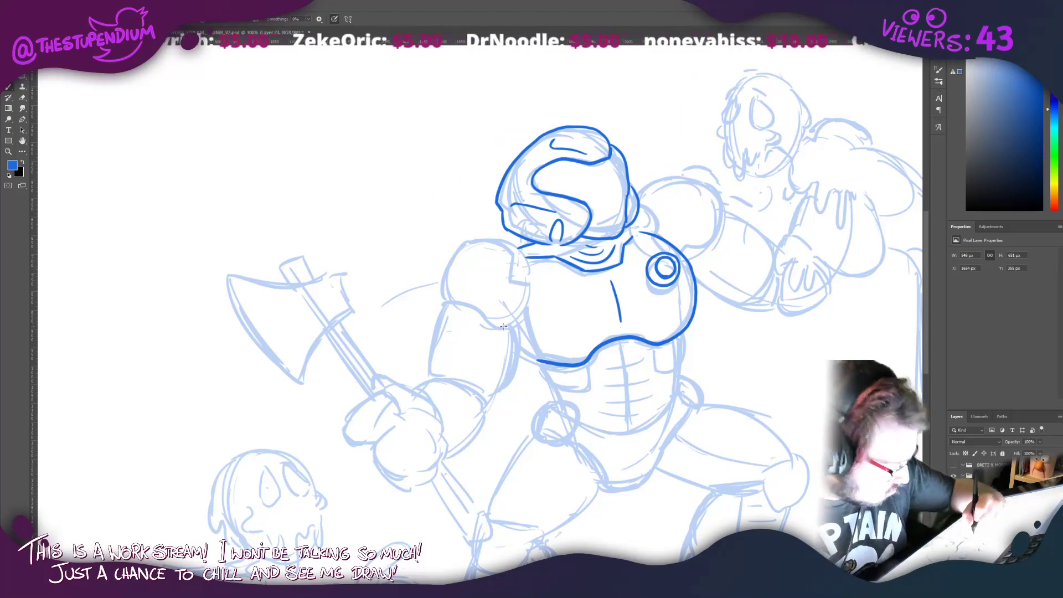
mouse_move(502, 330)
mouse_down()
mouse_move(533, 287)
mouse_move(514, 276)
mouse_move(507, 247)
mouse_move(514, 255)
mouse_move(465, 241)
mouse_move(436, 302)
mouse_move(441, 313)
mouse_move(465, 302)
mouse_move(507, 331)
mouse_up()
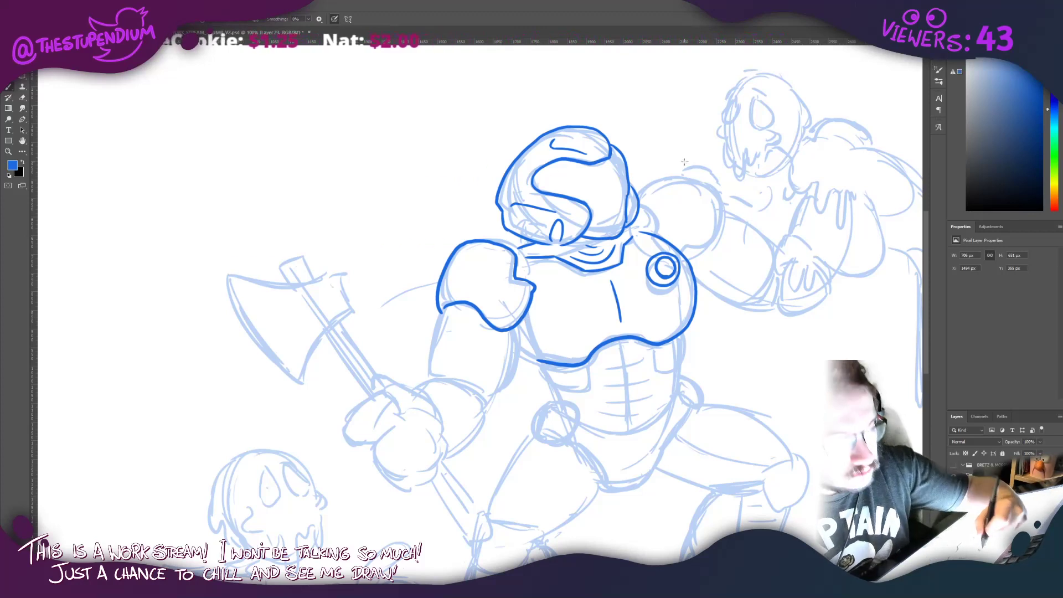
Step: Trace the raised arm's shoulder pad with a curved rim, and add a parallel rim line to the axe-side pad
mouse_move(681, 252)
mouse_down()
mouse_move(715, 244)
mouse_move(726, 185)
mouse_move(660, 183)
mouse_move(670, 203)
mouse_move(650, 179)
mouse_up()
key(ctrl+z)
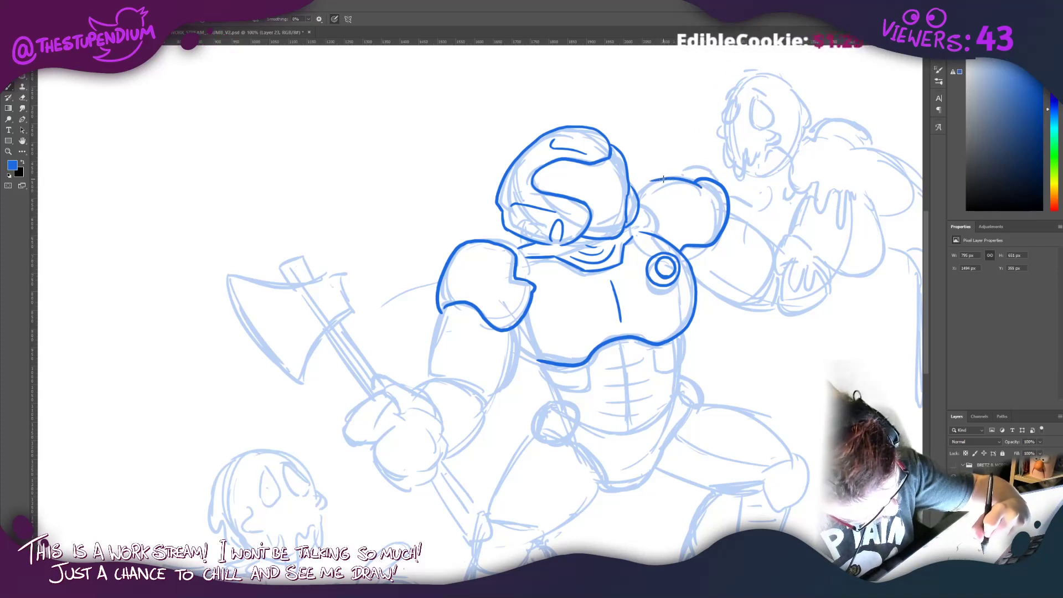
drag(652, 230, 641, 205)
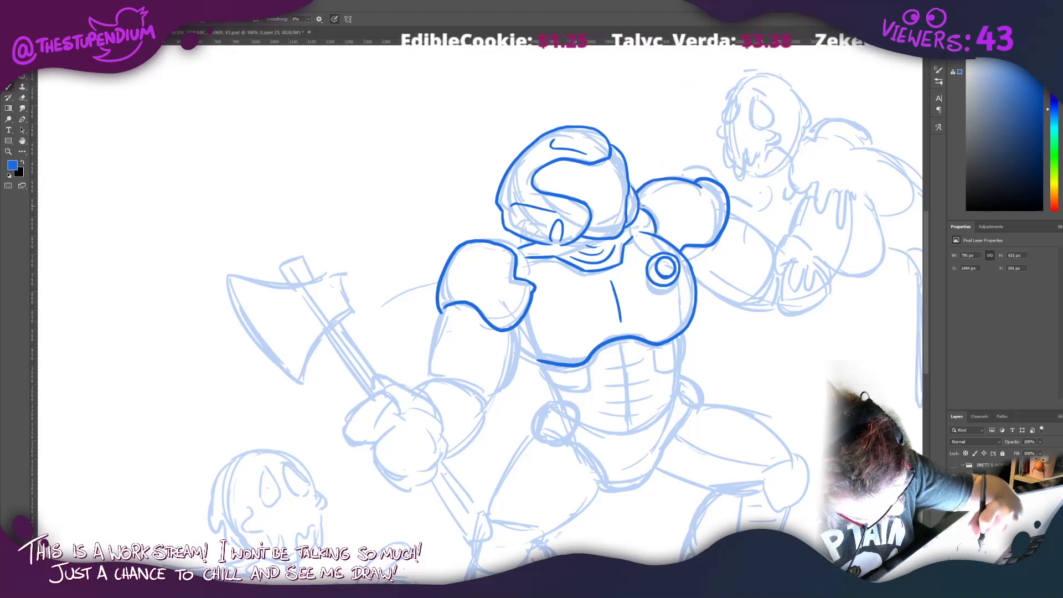
mouse_move(709, 237)
mouse_down()
mouse_move(702, 188)
mouse_move(709, 237)
mouse_up()
key(ctrl+z)
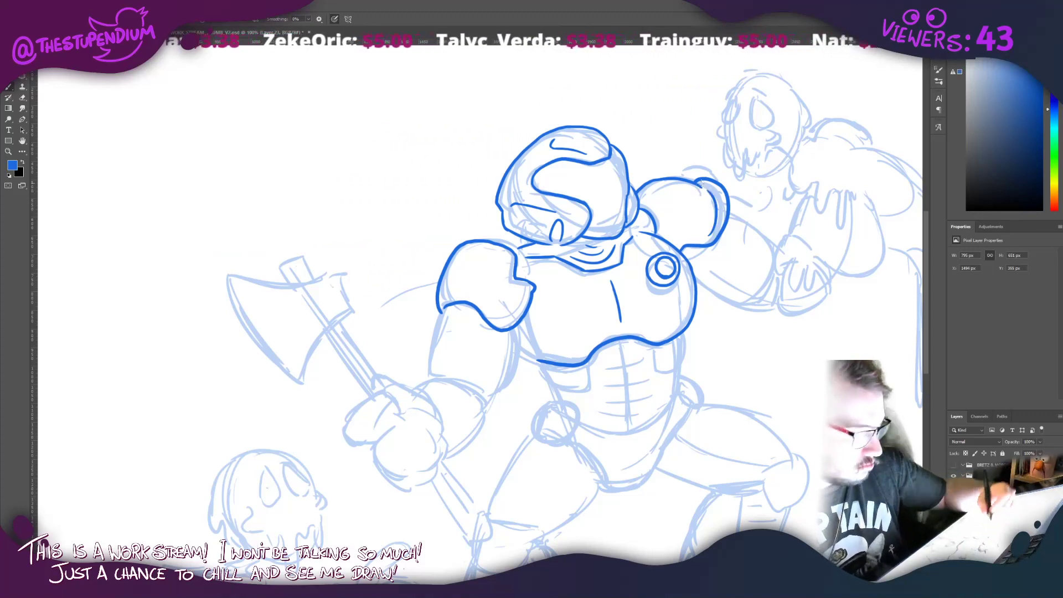
mouse_move(447, 306)
mouse_down()
mouse_move(495, 320)
mouse_move(470, 261)
mouse_up()
key(ctrl+z)
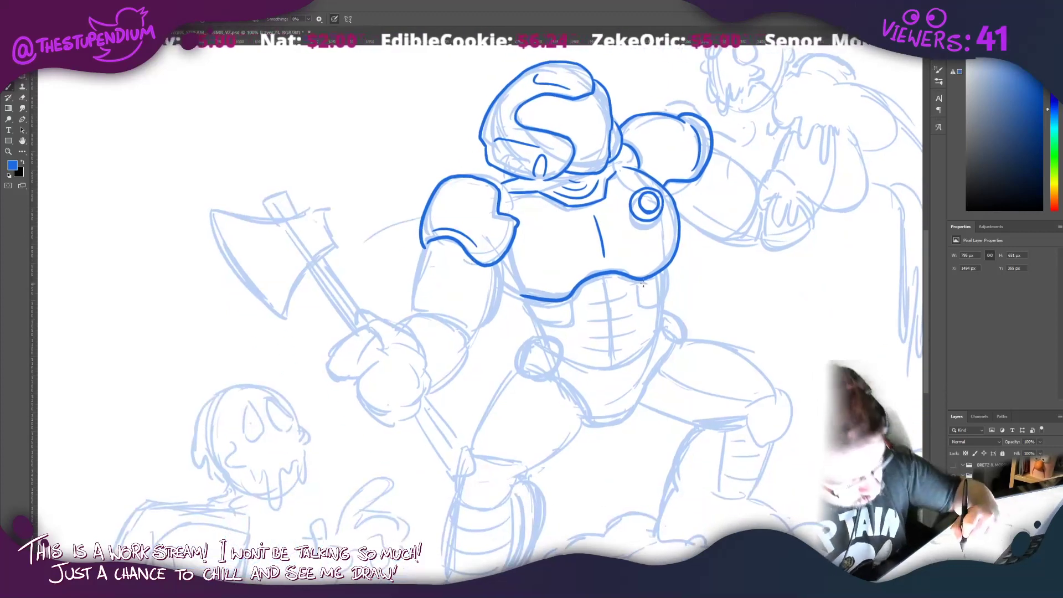
Step: Trace the side plates below the chest, the chest's axe-side edge, and the abdomen's wavy centre line and far side
mouse_move(643, 283)
mouse_down()
mouse_move(642, 305)
mouse_move(656, 308)
mouse_move(668, 270)
mouse_up()
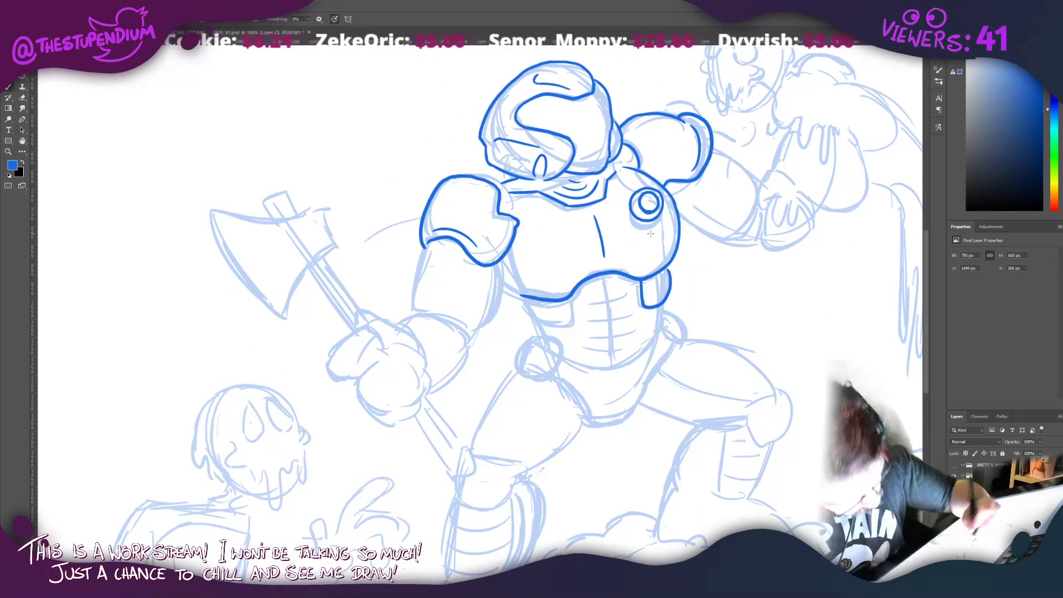
mouse_move(563, 302)
mouse_down()
mouse_move(527, 318)
mouse_move(523, 279)
mouse_move(521, 297)
mouse_move(501, 255)
mouse_move(520, 301)
mouse_up()
scroll(502, 218, down, 3)
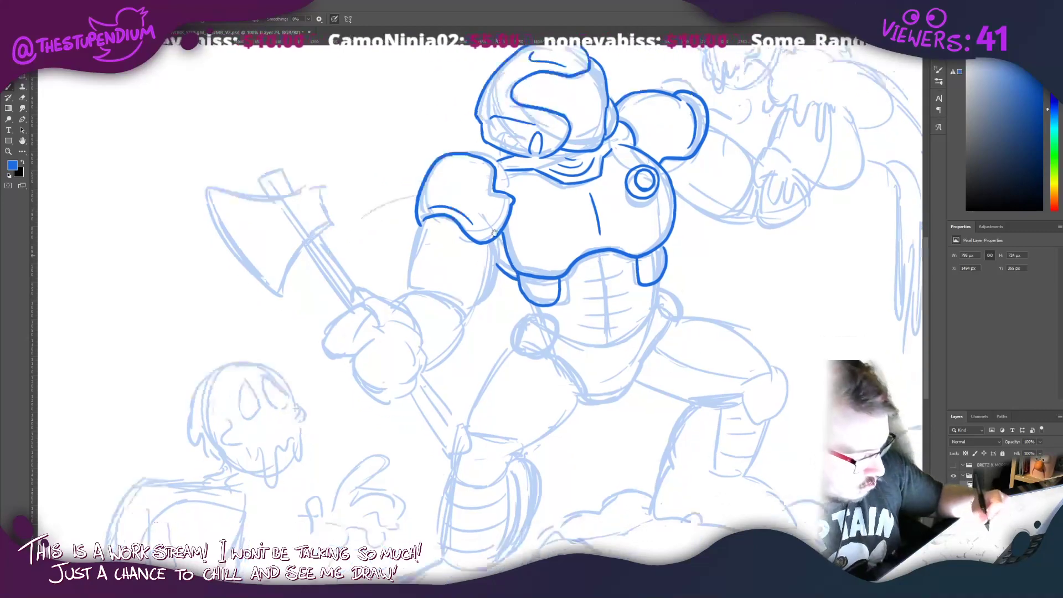
mouse_move(605, 221)
mouse_down()
mouse_move(604, 292)
mouse_move(617, 298)
mouse_move(652, 271)
mouse_move(661, 231)
mouse_up()
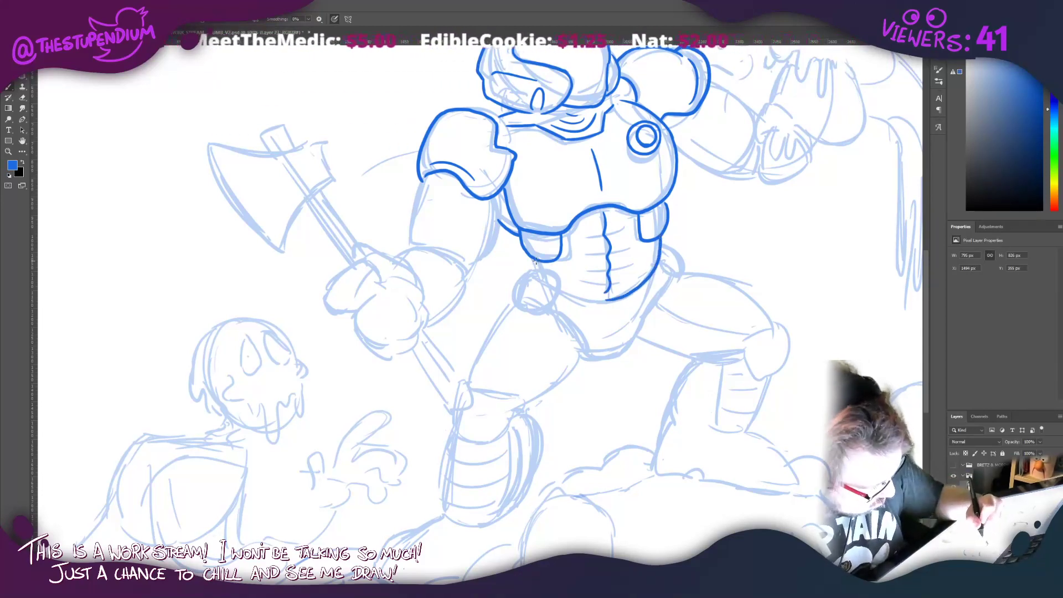
Step: Trace rounded hip guards on both sides and complete the abdomen's curved lower edge
mouse_move(555, 271)
mouse_down()
mouse_move(523, 275)
mouse_move(513, 307)
mouse_move(537, 313)
mouse_move(558, 296)
mouse_move(555, 275)
mouse_up()
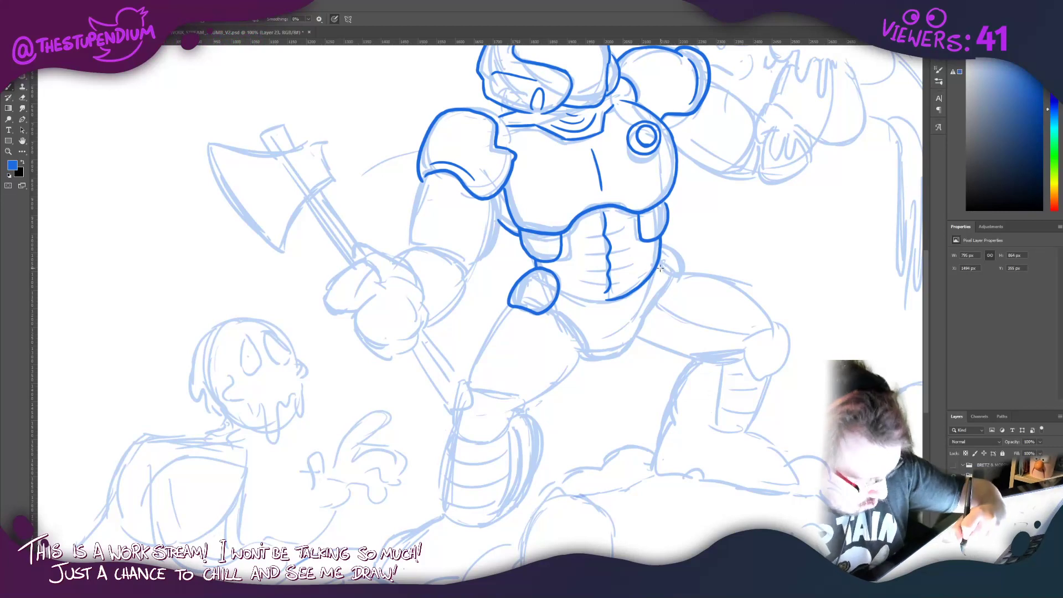
mouse_move(663, 271)
mouse_down()
mouse_move(684, 277)
mouse_move(678, 252)
mouse_move(663, 247)
mouse_up()
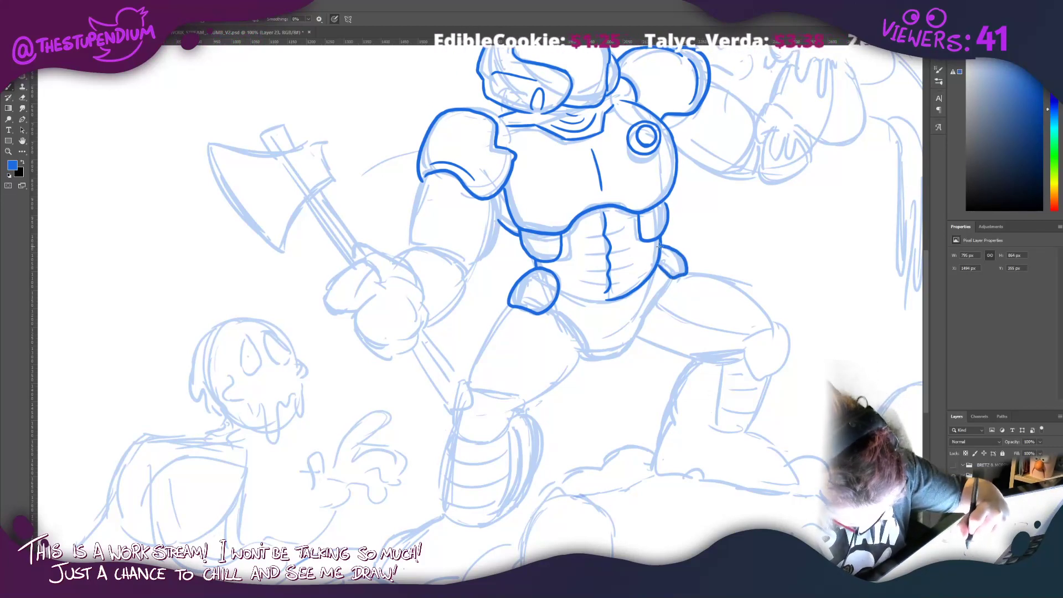
drag(608, 299, 563, 289)
key(ctrl+z)
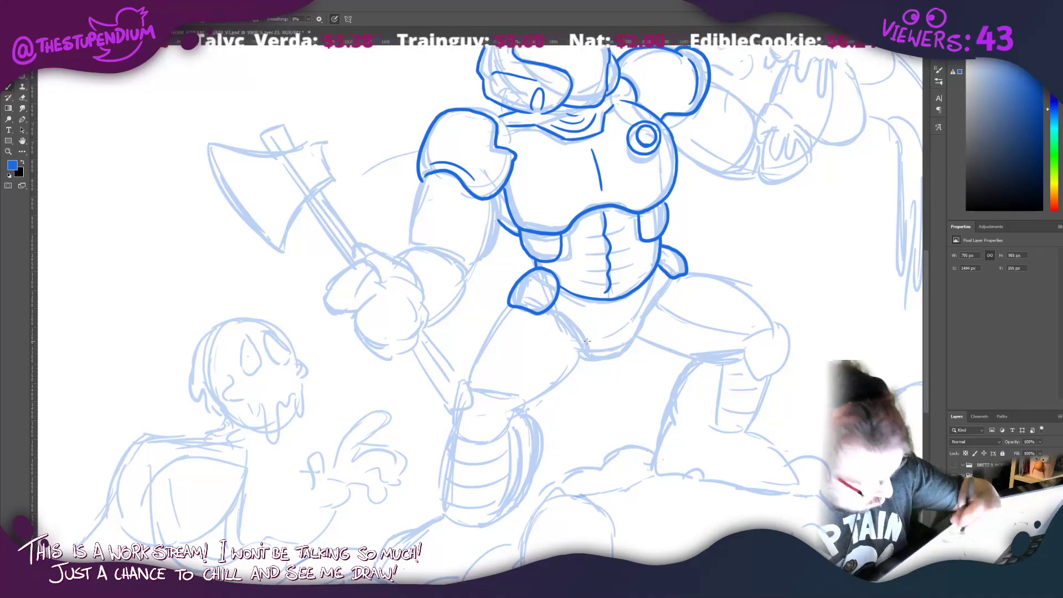
Step: Consult the armour reference image and trace the pelvis plate with short straps running to both hip guards
drag(732, 311, 846, 236)
key(alt+Tab)
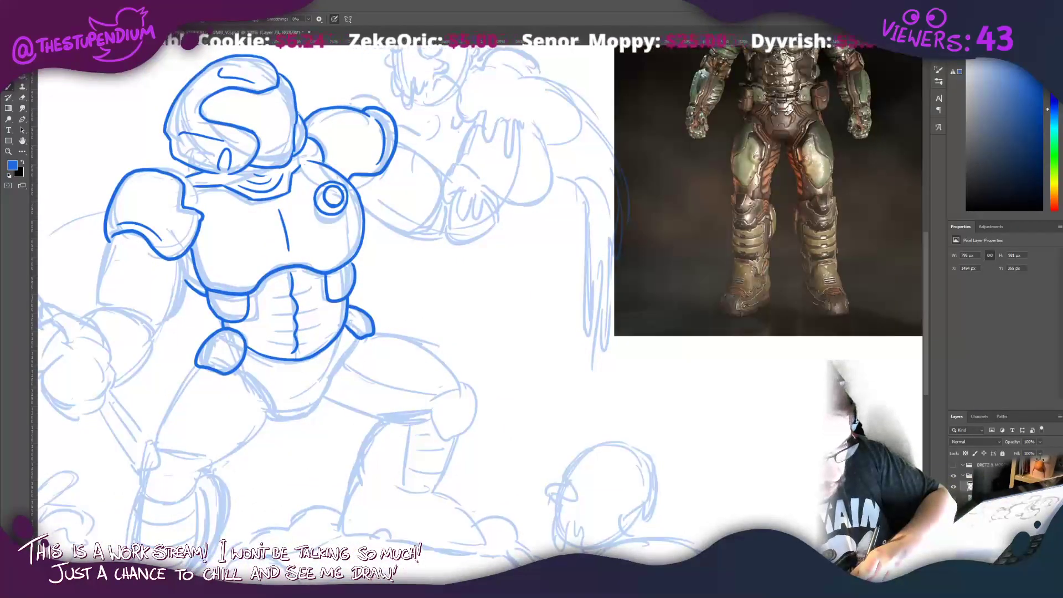
key(alt+Tab)
drag(292, 355, 633, 316)
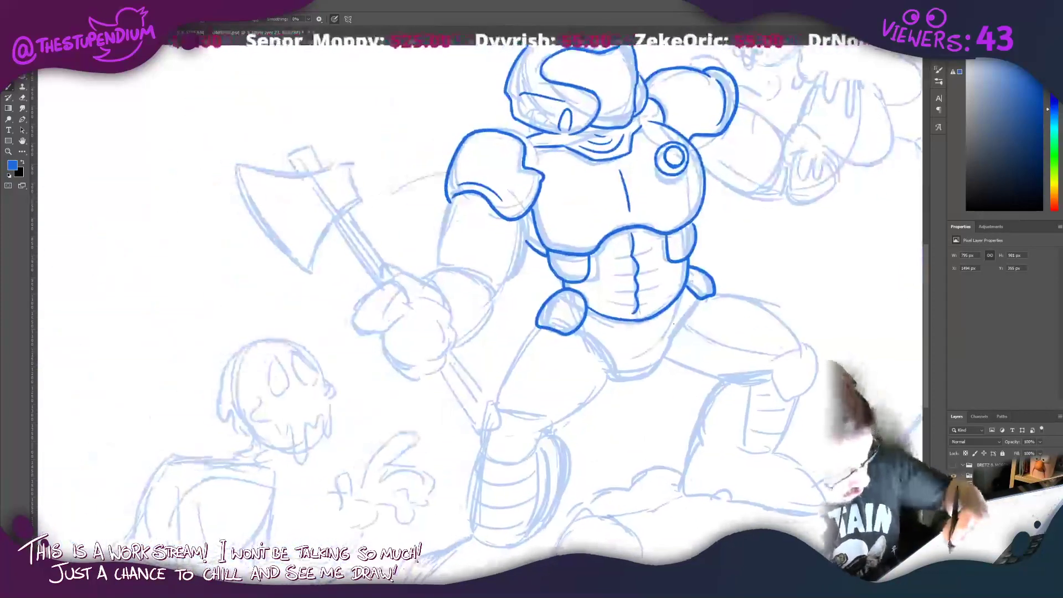
mouse_move(607, 381)
mouse_down()
mouse_move(648, 379)
mouse_move(671, 350)
mouse_move(663, 316)
mouse_up()
drag(596, 318, 588, 338)
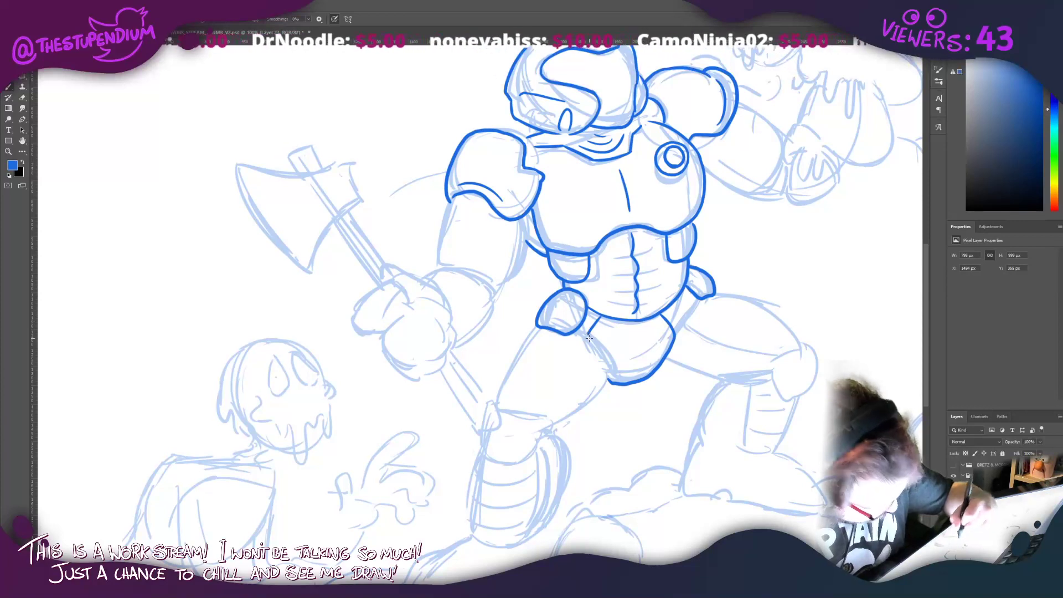
drag(607, 378, 586, 330)
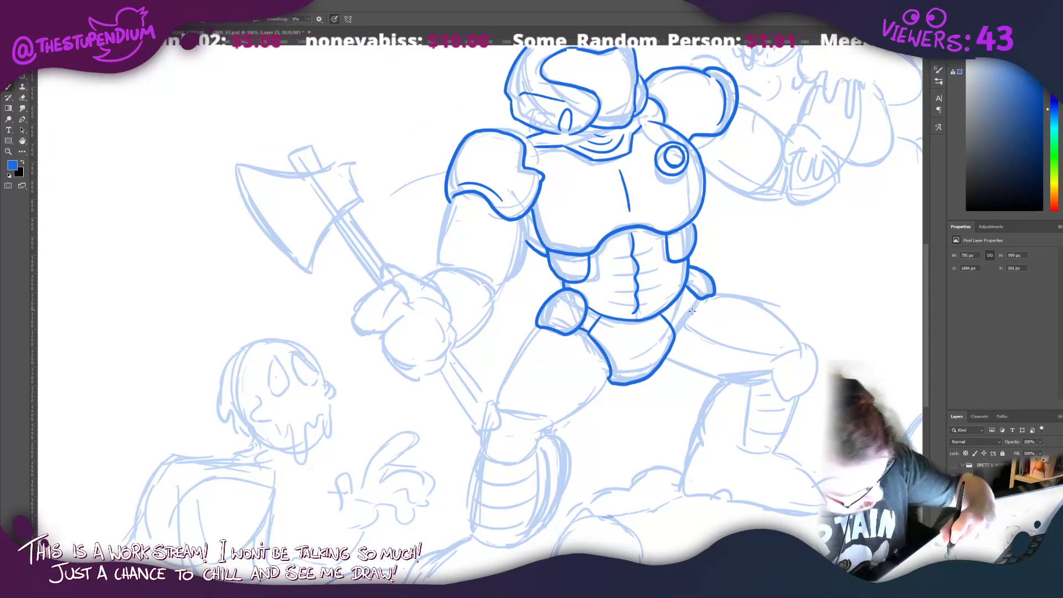
drag(697, 297, 673, 336)
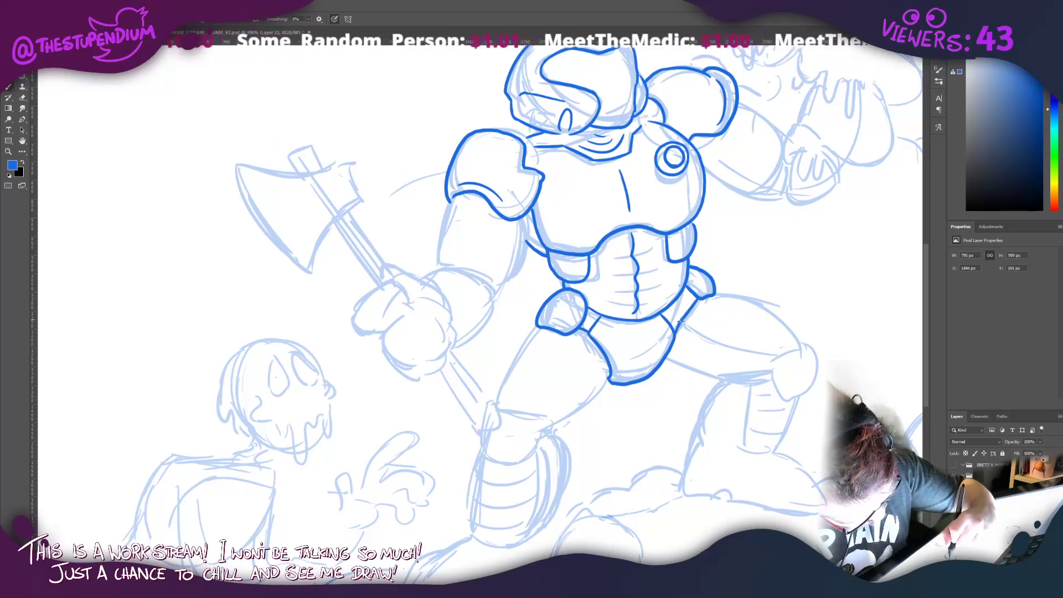
Step: Trace the knee guards on the axe-side leg and the bent leg
mouse_move(495, 312)
mouse_down()
mouse_move(341, 248)
mouse_move(607, 286)
mouse_up()
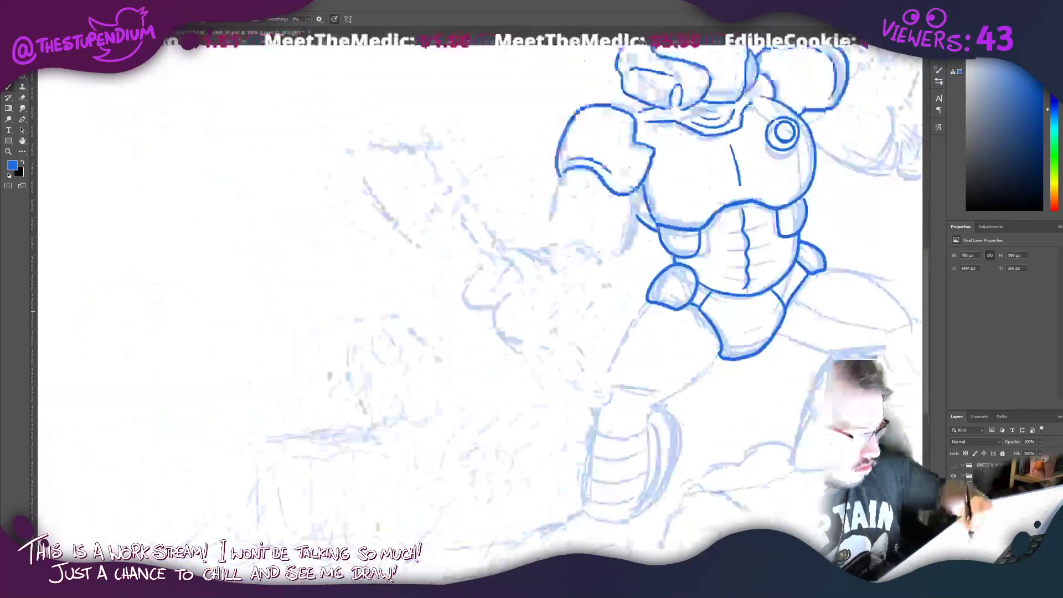
mouse_move(625, 383)
mouse_down()
mouse_move(690, 340)
mouse_move(702, 353)
mouse_up()
mouse_move(695, 357)
mouse_down()
mouse_move(664, 395)
mouse_move(688, 409)
mouse_move(719, 396)
mouse_move(725, 376)
mouse_move(707, 359)
mouse_move(719, 361)
mouse_move(695, 359)
mouse_up()
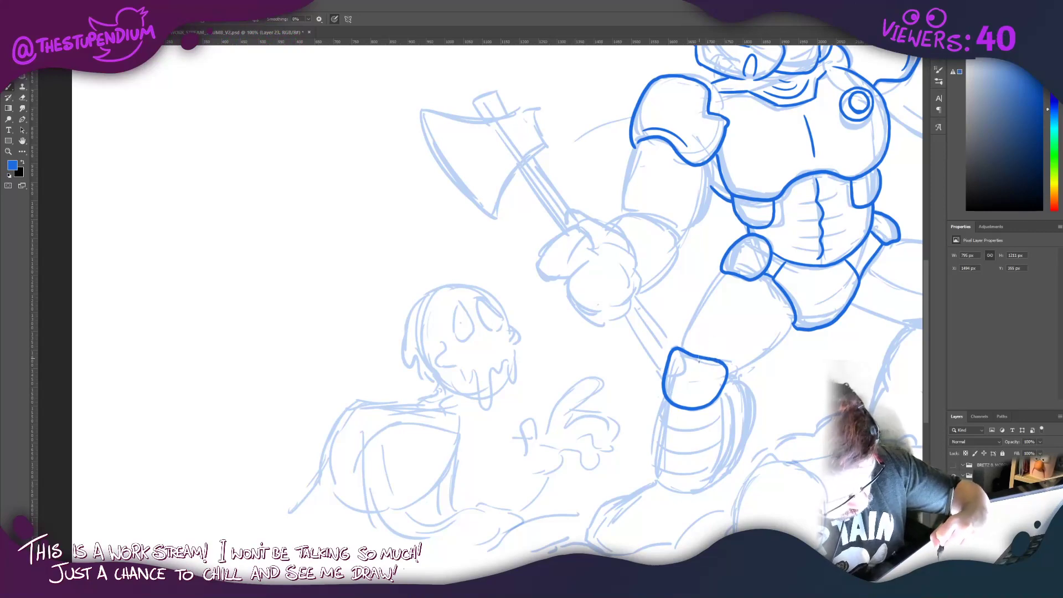
drag(704, 301, 491, 228)
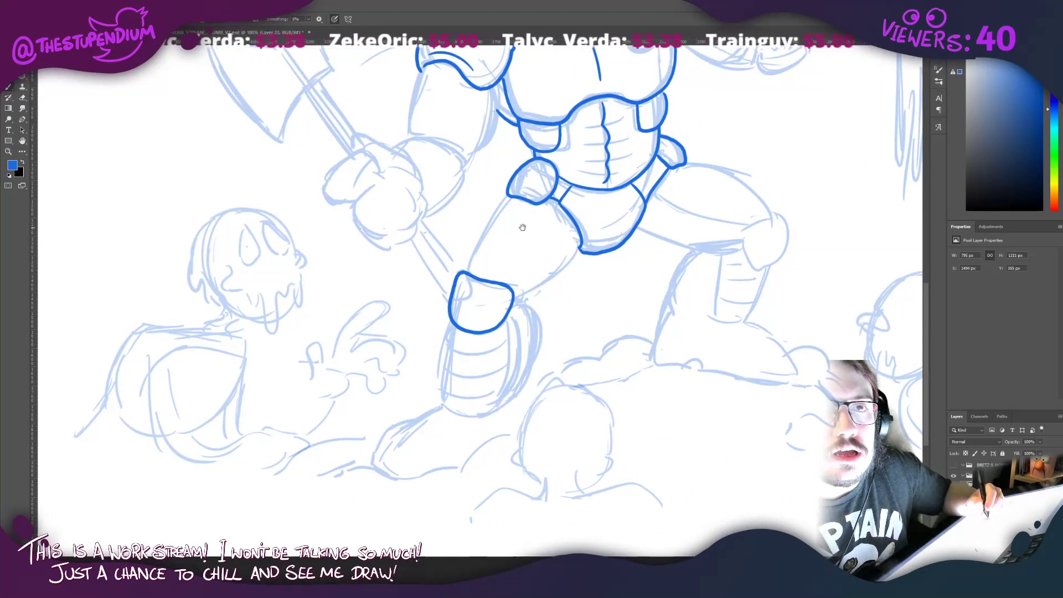
mouse_move(522, 227)
mouse_down()
mouse_move(470, 240)
mouse_move(525, 299)
mouse_move(541, 298)
mouse_up()
mouse_move(760, 305)
mouse_down()
mouse_move(790, 281)
mouse_move(764, 328)
mouse_move(776, 344)
mouse_move(795, 339)
mouse_move(806, 290)
mouse_up()
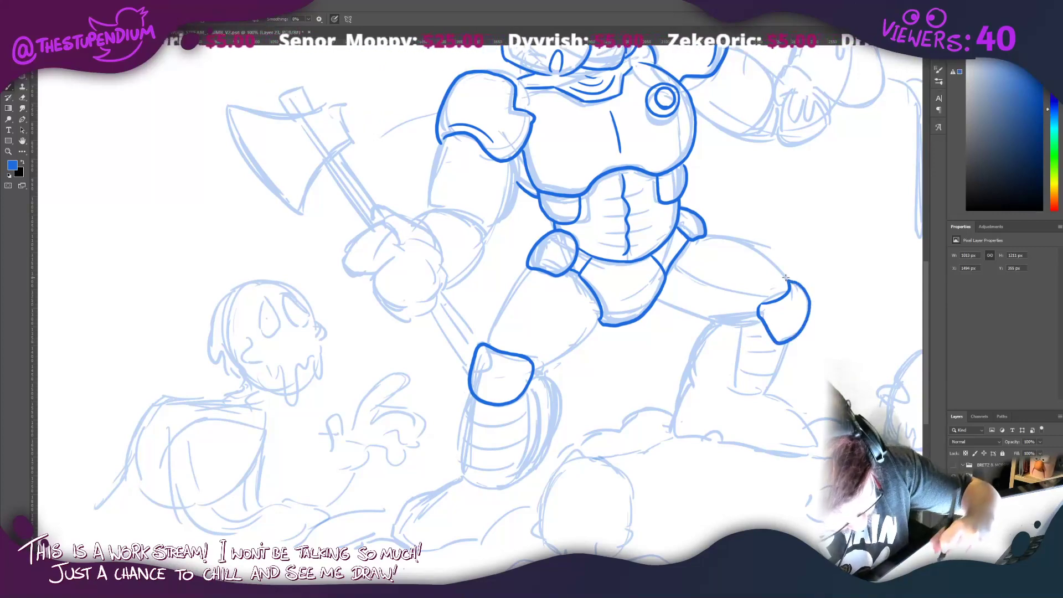
Step: Trace the upper edge of the bent leg's thigh plate from the hip guard to the knee guard, redrawing it for a cleaner curve
drag(319, 365, 387, 413)
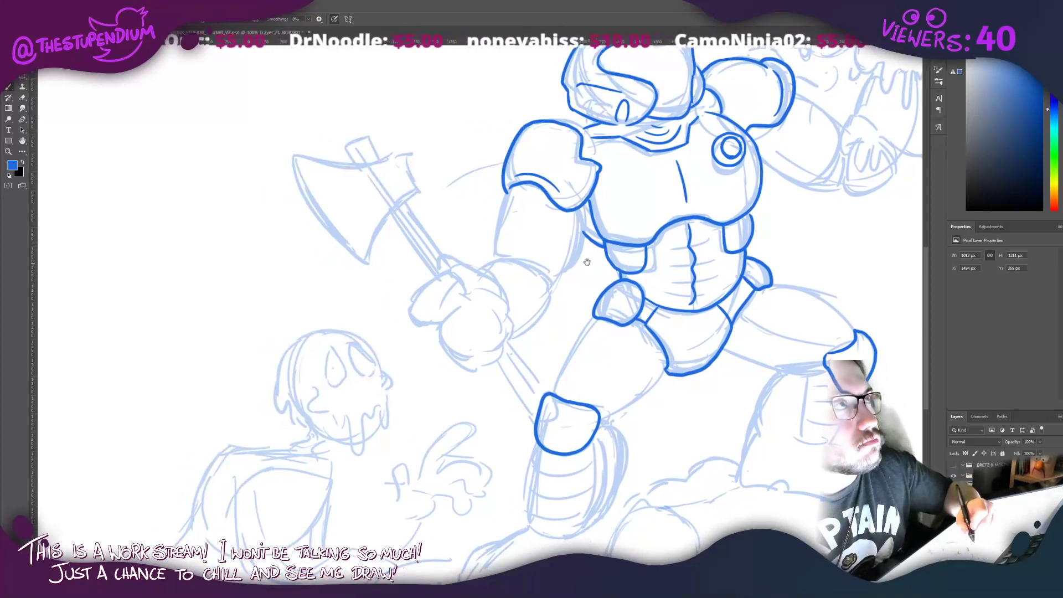
drag(586, 262, 564, 313)
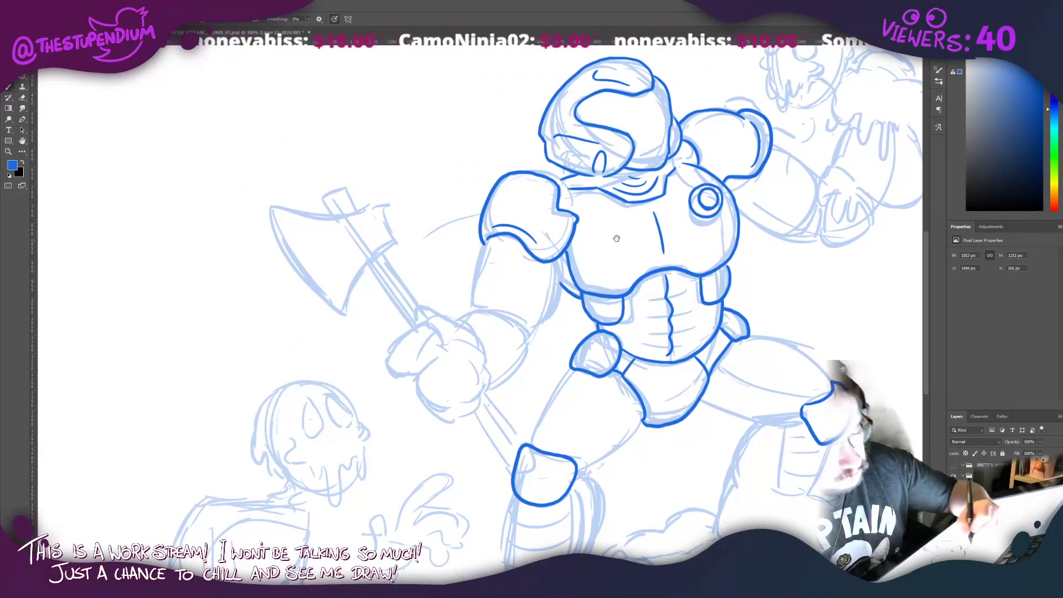
drag(590, 262, 397, 221)
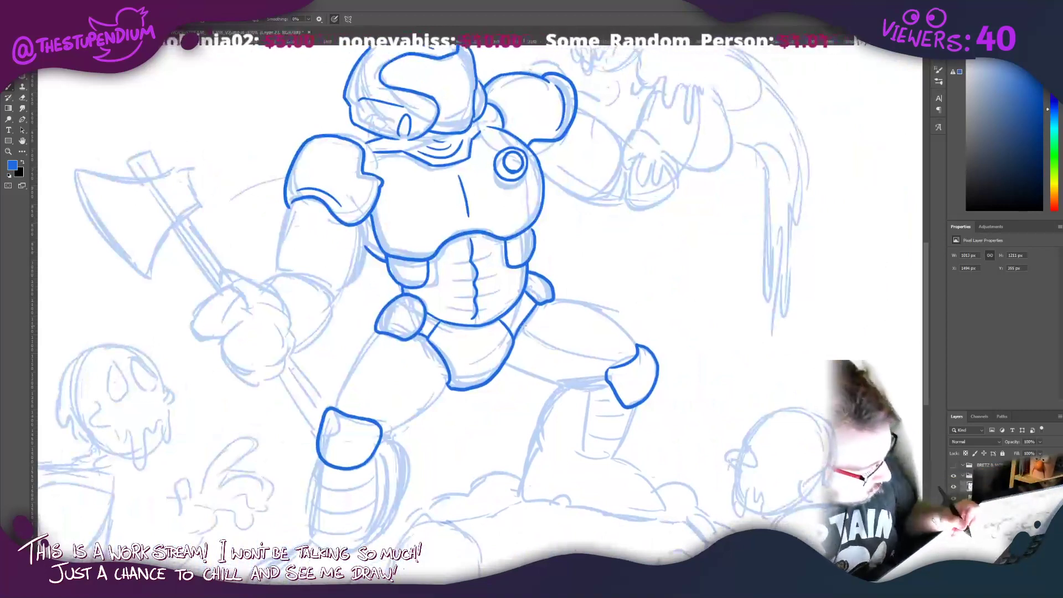
mouse_move(521, 327)
mouse_down()
mouse_move(625, 358)
mouse_move(540, 306)
mouse_up()
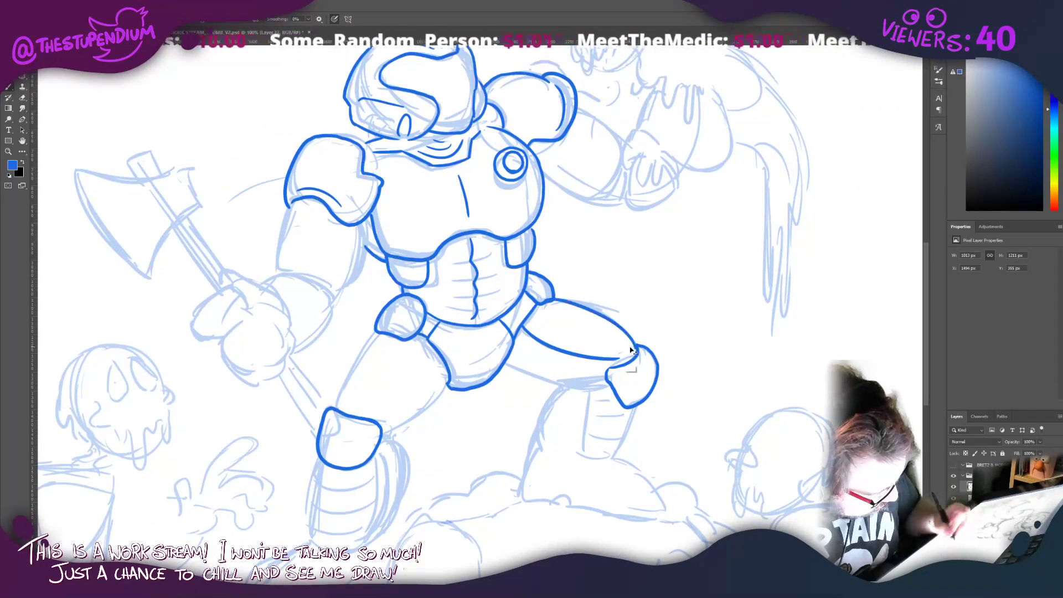
key(ctrl+z)
mouse_move(636, 350)
mouse_down()
mouse_move(617, 324)
mouse_move(561, 304)
mouse_up()
key(ctrl+z)
key(ctrl+z)
mouse_move(636, 348)
mouse_down()
mouse_move(542, 305)
mouse_move(632, 358)
mouse_up()
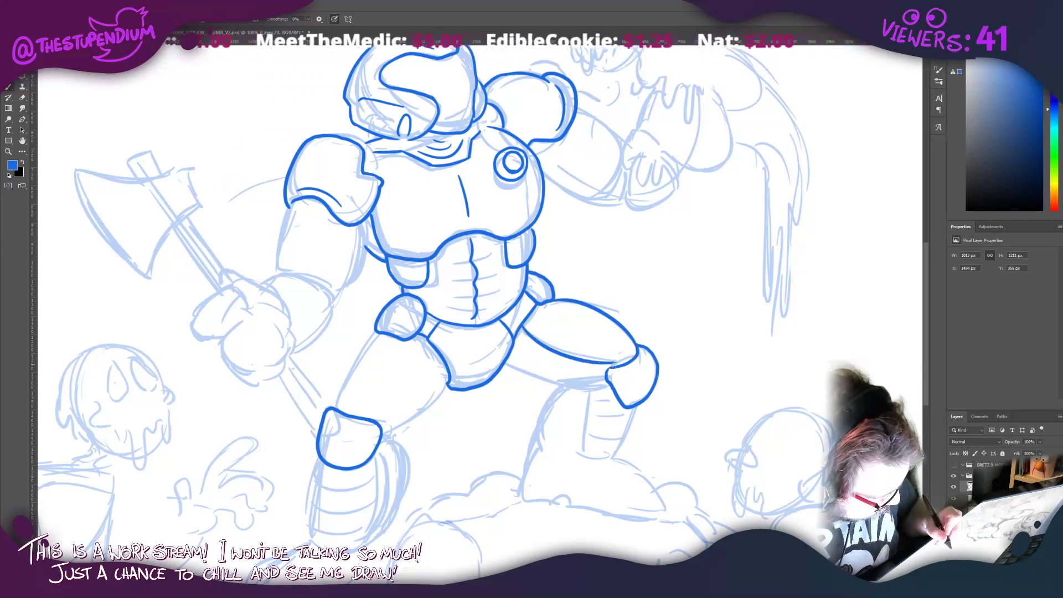
Step: Redraw the lower edge of the bent leg's thigh plate as one smooth curve ending at the knee guard
key(ctrl+z)
drag(520, 323, 631, 363)
key(ctrl+z)
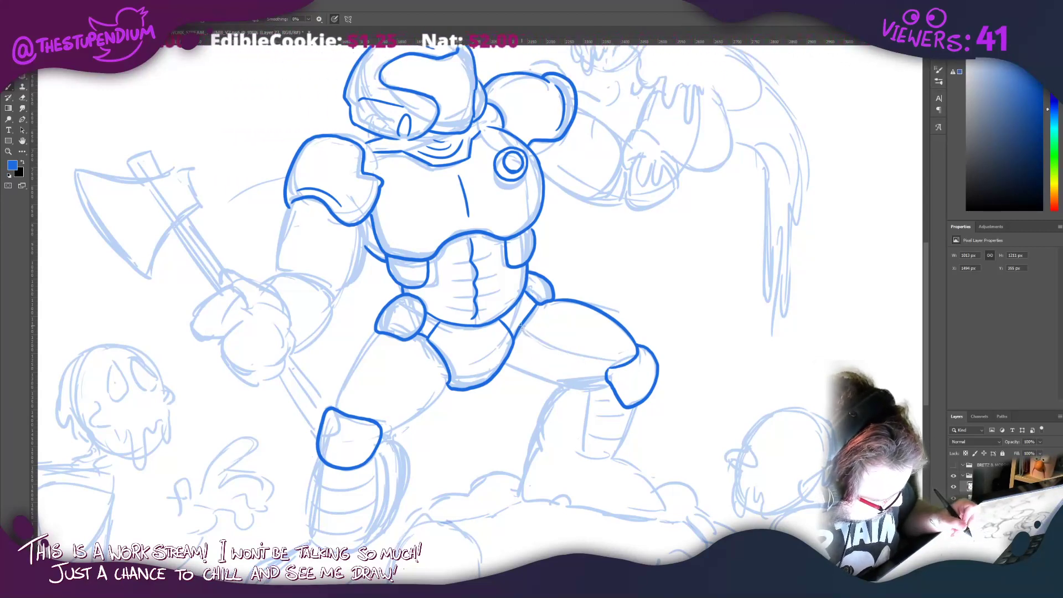
drag(521, 322, 625, 354)
key(ctrl+z)
drag(521, 324, 600, 366)
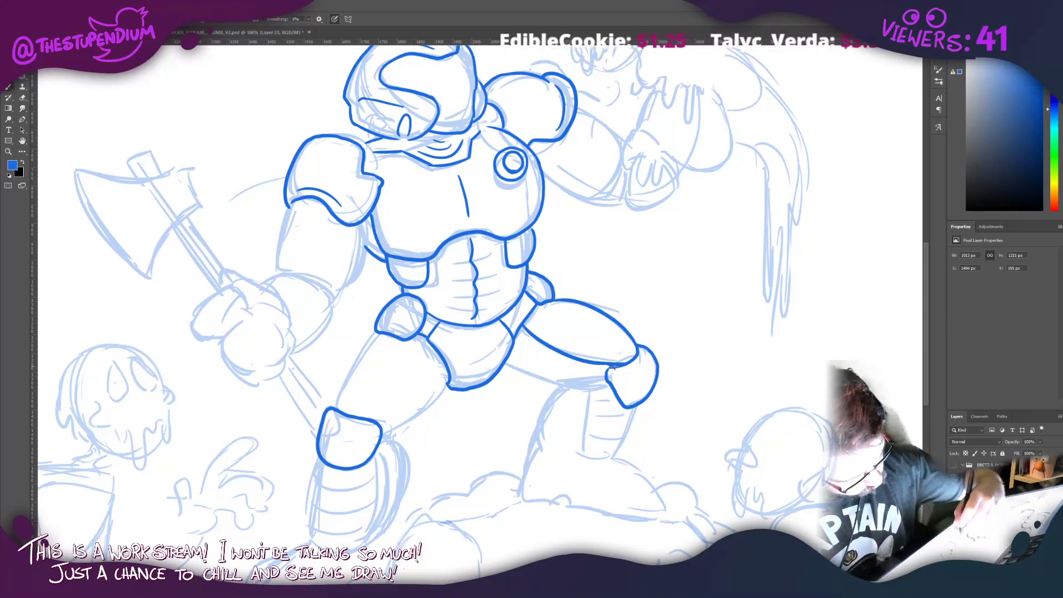
Step: Trace the bent leg's thigh underside, both sides of its lower leg, and the ribbed panel below the knee guard
mouse_move(608, 380)
mouse_down()
mouse_move(563, 383)
mouse_move(613, 388)
mouse_move(554, 387)
mouse_move(604, 393)
mouse_move(620, 377)
mouse_move(548, 375)
mouse_move(561, 383)
mouse_move(505, 359)
mouse_up()
key(ctrl+z)
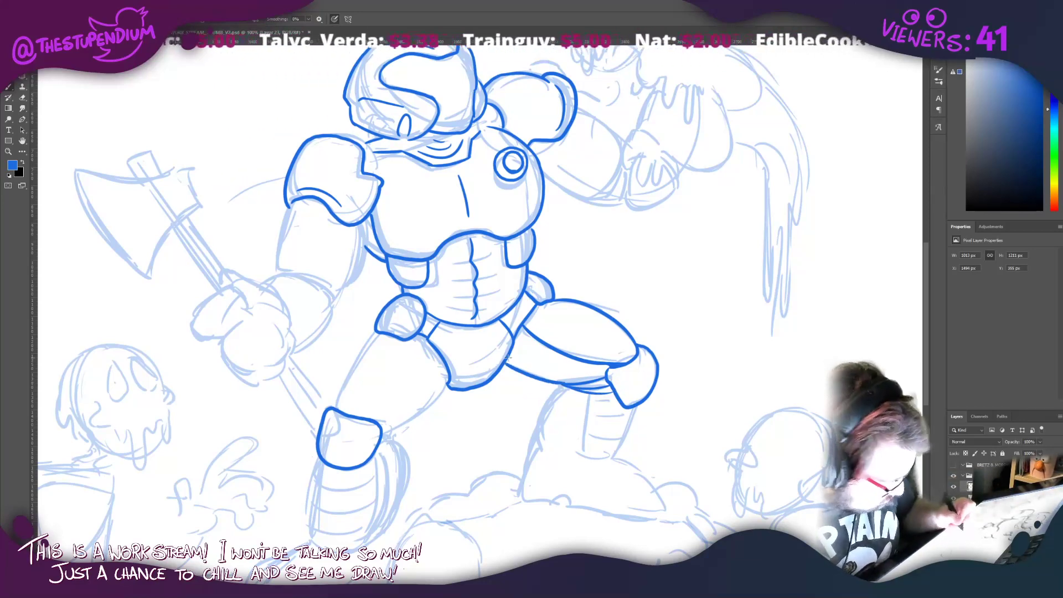
drag(560, 391, 540, 454)
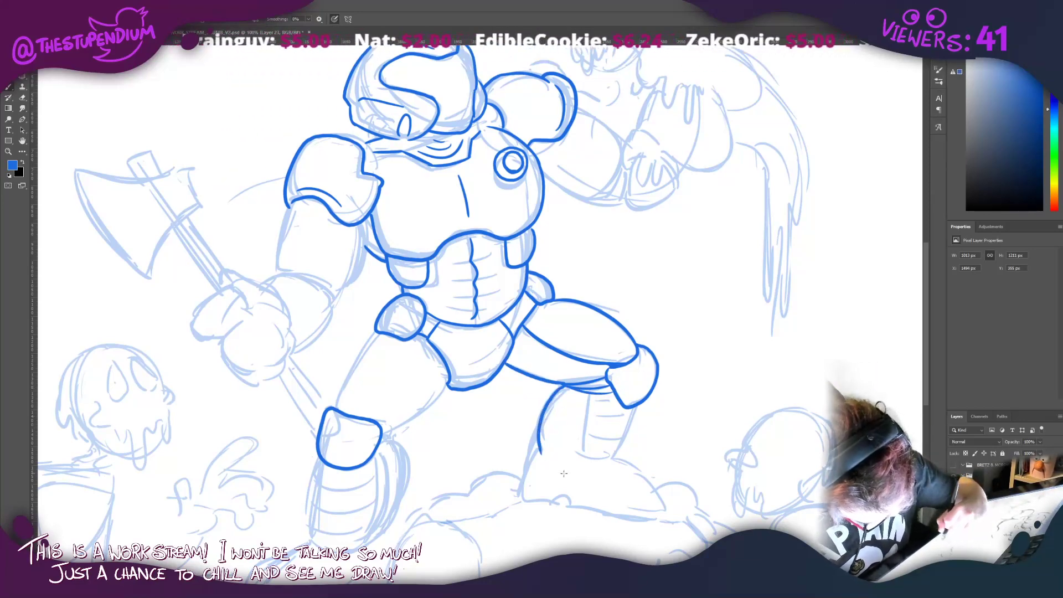
drag(634, 406, 609, 461)
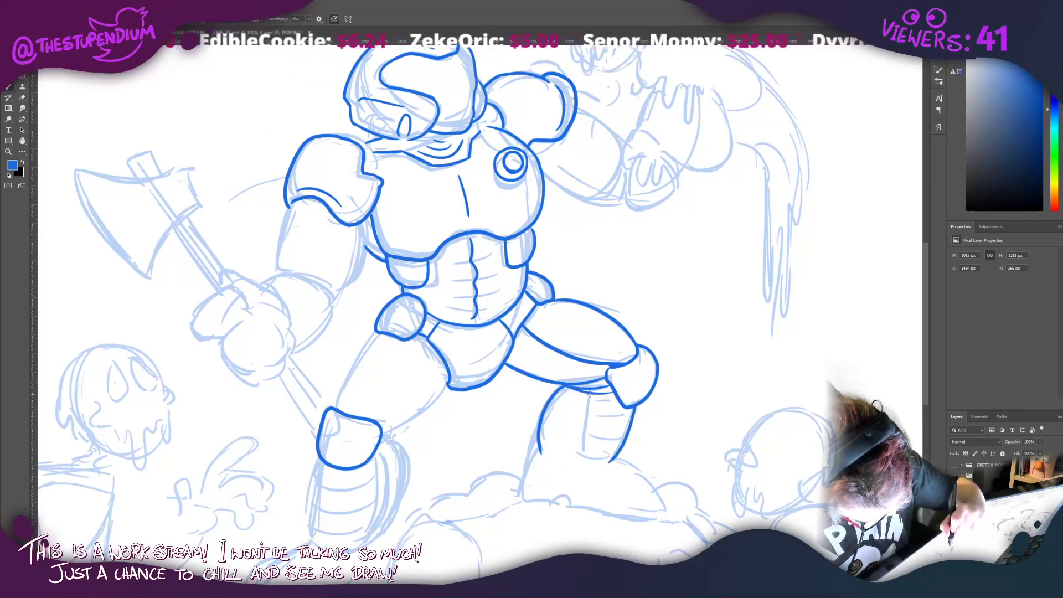
mouse_move(590, 393)
mouse_down()
mouse_move(579, 459)
mouse_move(627, 407)
mouse_move(576, 440)
mouse_move(415, 421)
mouse_move(358, 372)
mouse_move(707, 441)
mouse_move(769, 432)
mouse_up()
key(ctrl+z)
Step: Show the armour reference image and trace the bent leg's calf edge and boot, with a notched sole and separate toe plate
click(954, 509)
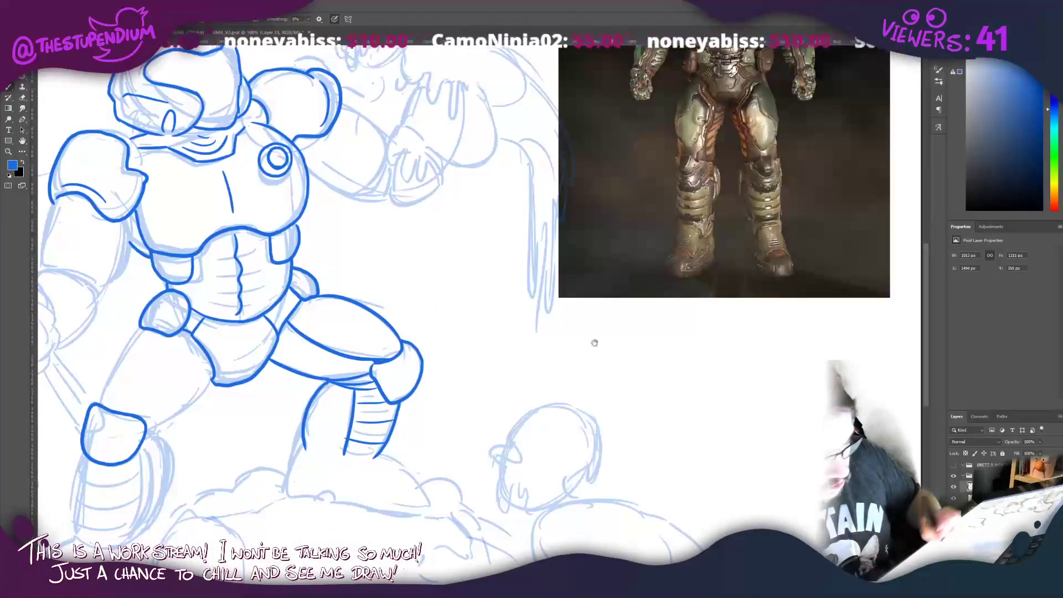
drag(518, 339, 588, 363)
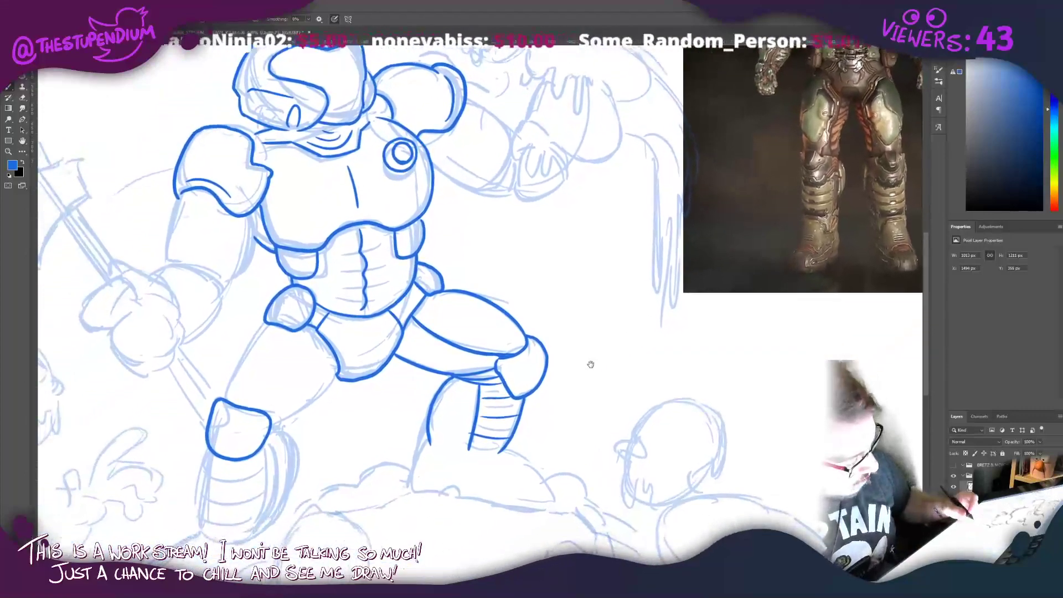
drag(400, 431, 410, 356)
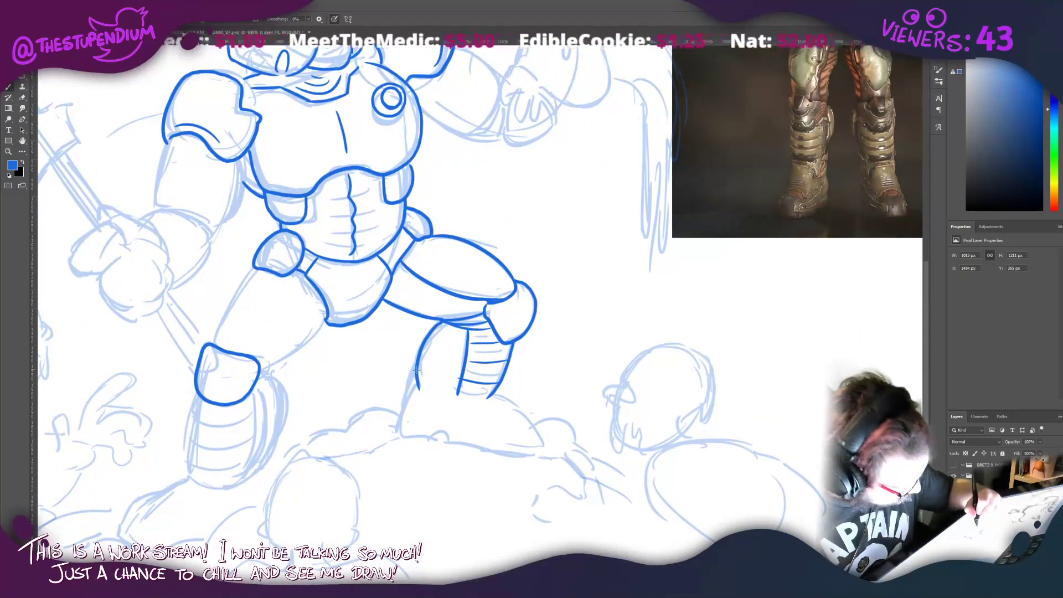
drag(419, 377, 401, 433)
mouse_move(416, 387)
mouse_down()
mouse_move(400, 433)
mouse_move(427, 439)
mouse_move(436, 429)
mouse_move(445, 447)
mouse_move(459, 437)
mouse_move(480, 453)
mouse_move(452, 445)
mouse_move(464, 439)
mouse_move(496, 459)
mouse_move(550, 454)
mouse_move(522, 408)
mouse_move(460, 408)
mouse_up()
key(ctrl+z)
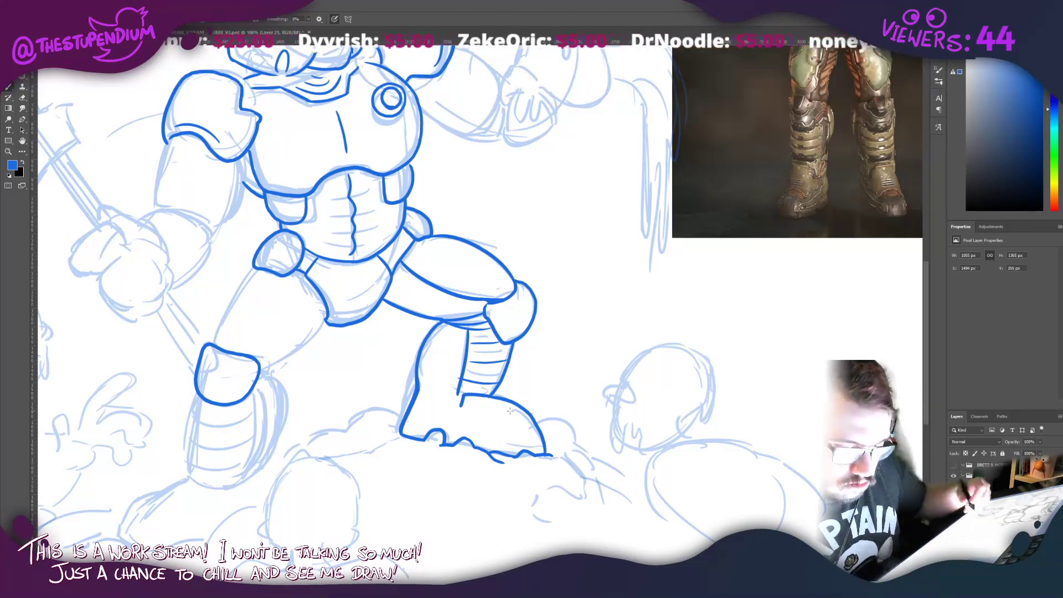
mouse_move(460, 404)
mouse_down()
mouse_move(451, 413)
mouse_move(461, 423)
mouse_up()
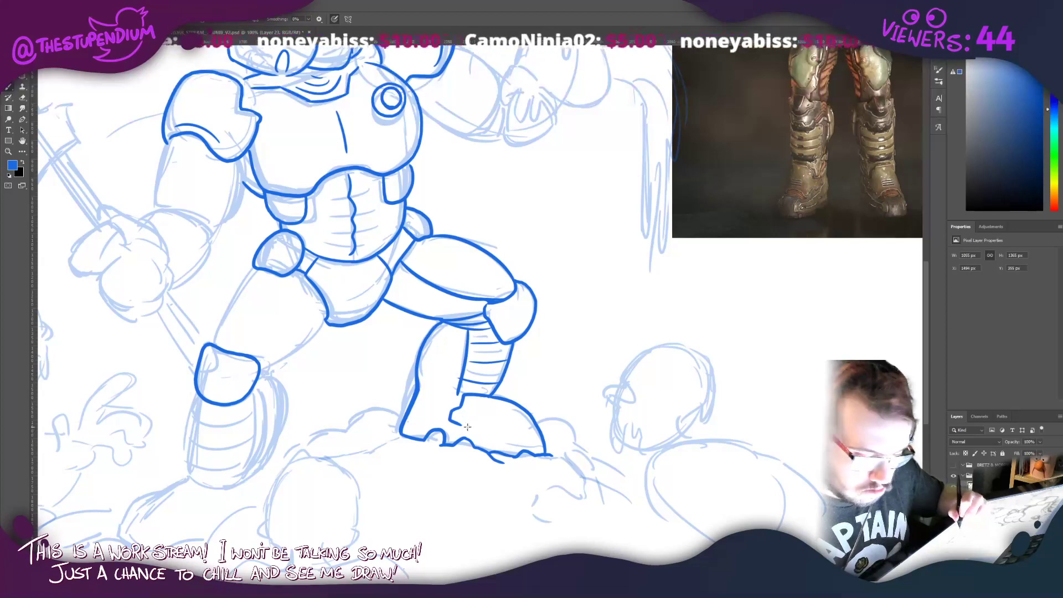
drag(459, 424, 512, 453)
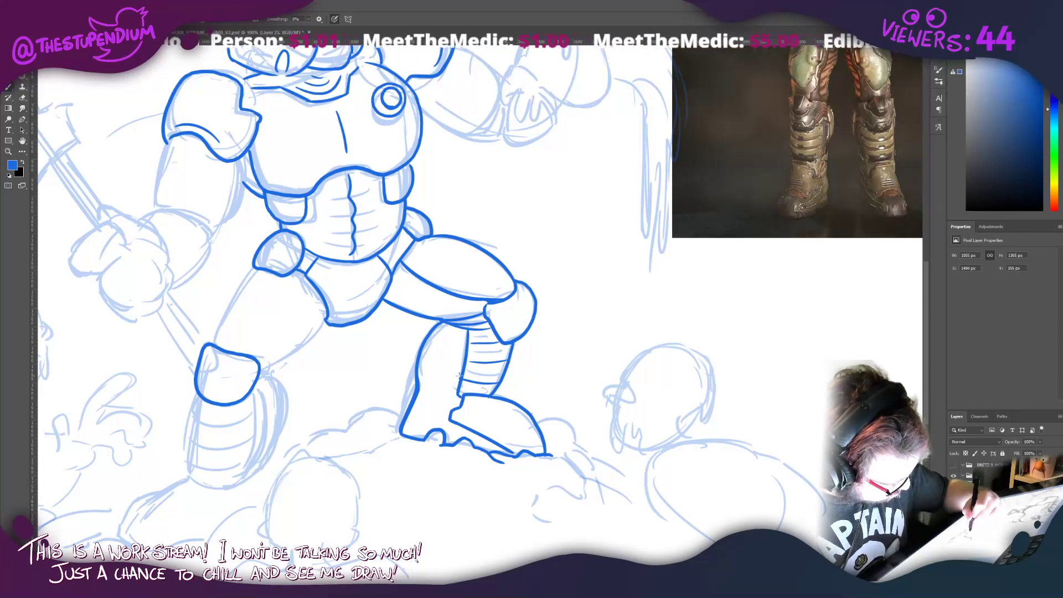
Step: Add an angled strap plate above the heel of the bent leg's boot
drag(260, 294, 554, 296)
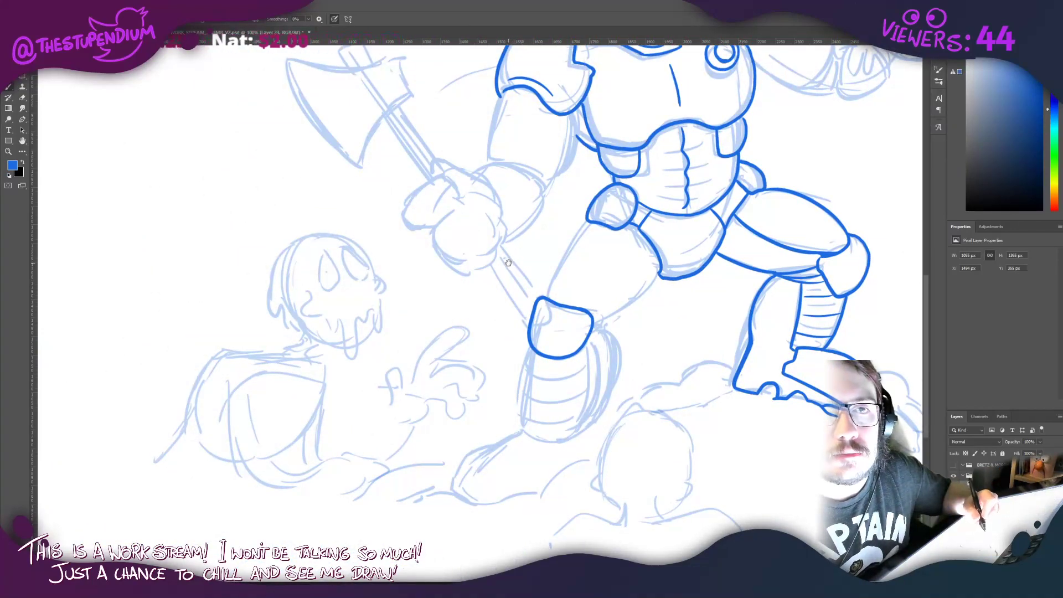
mouse_move(514, 258)
mouse_down()
mouse_move(413, 487)
mouse_move(369, 416)
mouse_up()
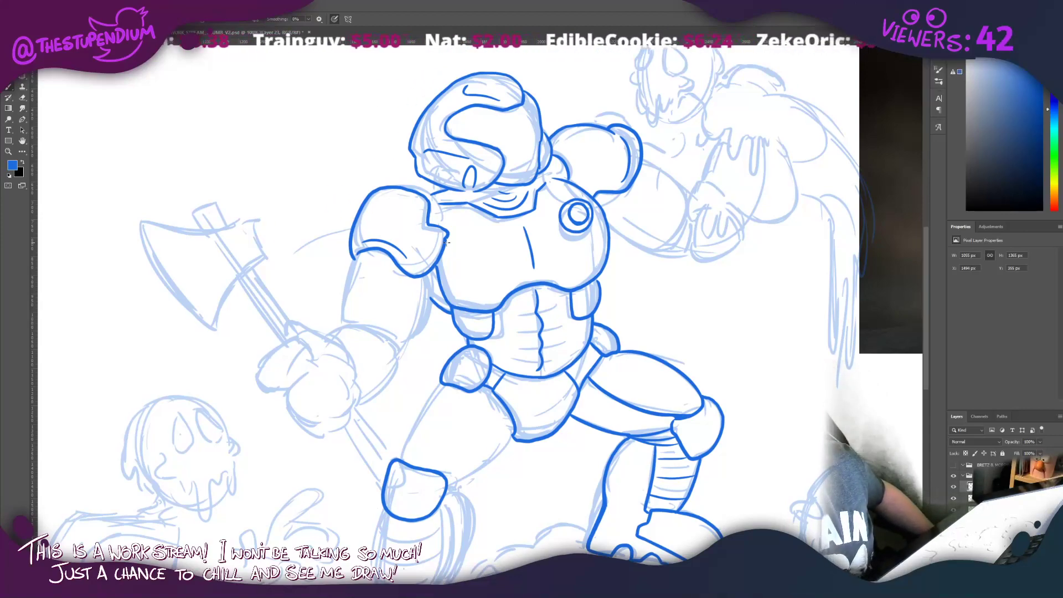
drag(486, 333, 471, 195)
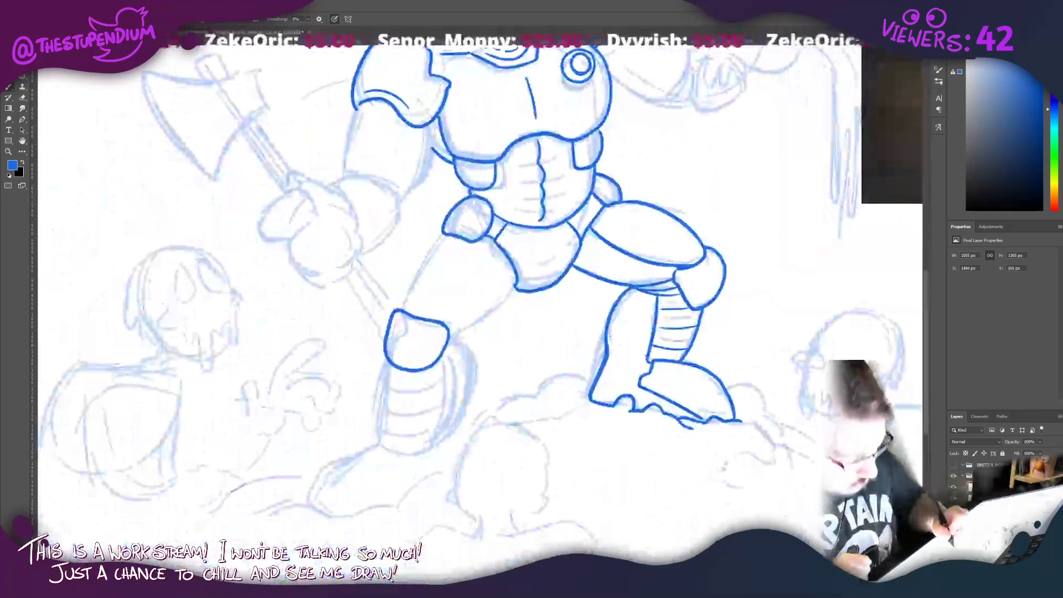
mouse_move(607, 344)
mouse_down()
mouse_move(635, 368)
mouse_move(625, 381)
mouse_move(603, 369)
mouse_up()
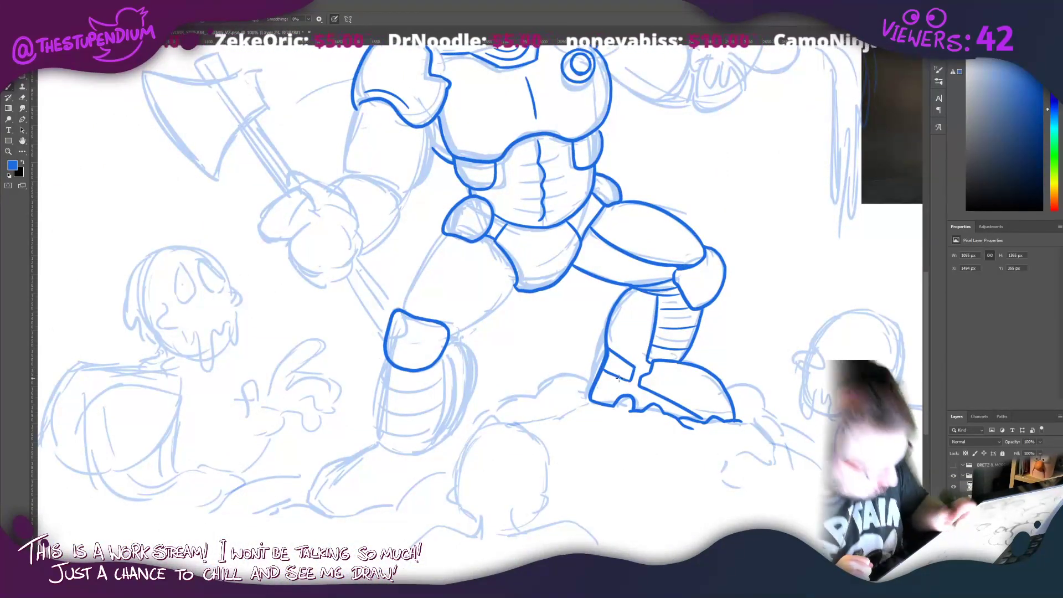
Step: Trace the axe-side leg's thigh plate and inner thigh edge, and outline the shin guard below its knee
mouse_move(392, 326)
mouse_down()
mouse_move(546, 291)
mouse_move(581, 331)
mouse_move(651, 329)
mouse_move(678, 313)
mouse_move(705, 273)
mouse_up()
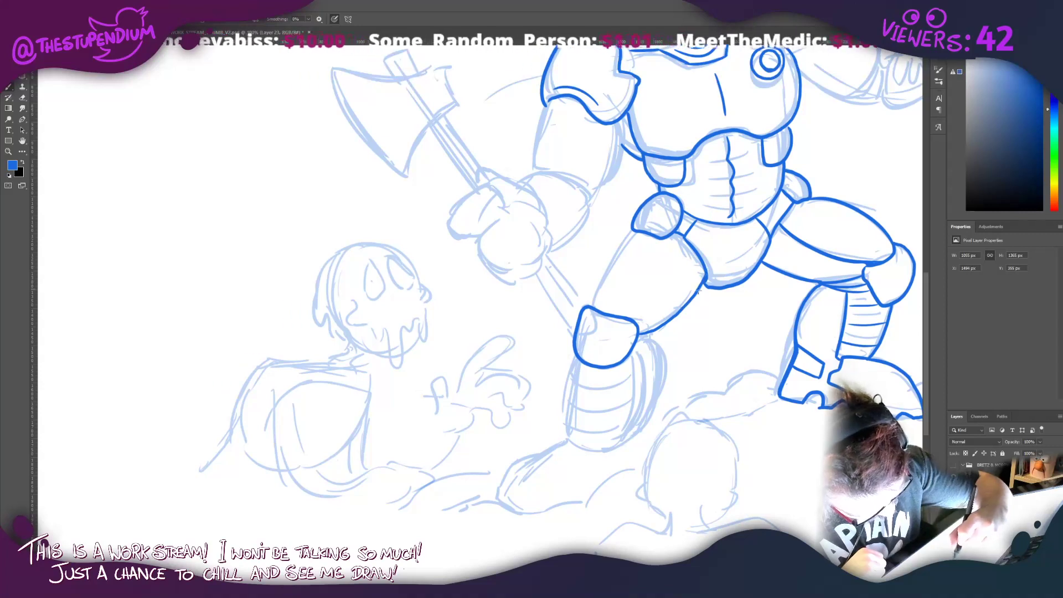
mouse_move(629, 231)
mouse_down()
mouse_move(589, 307)
mouse_move(650, 320)
mouse_move(679, 297)
mouse_move(699, 257)
mouse_up()
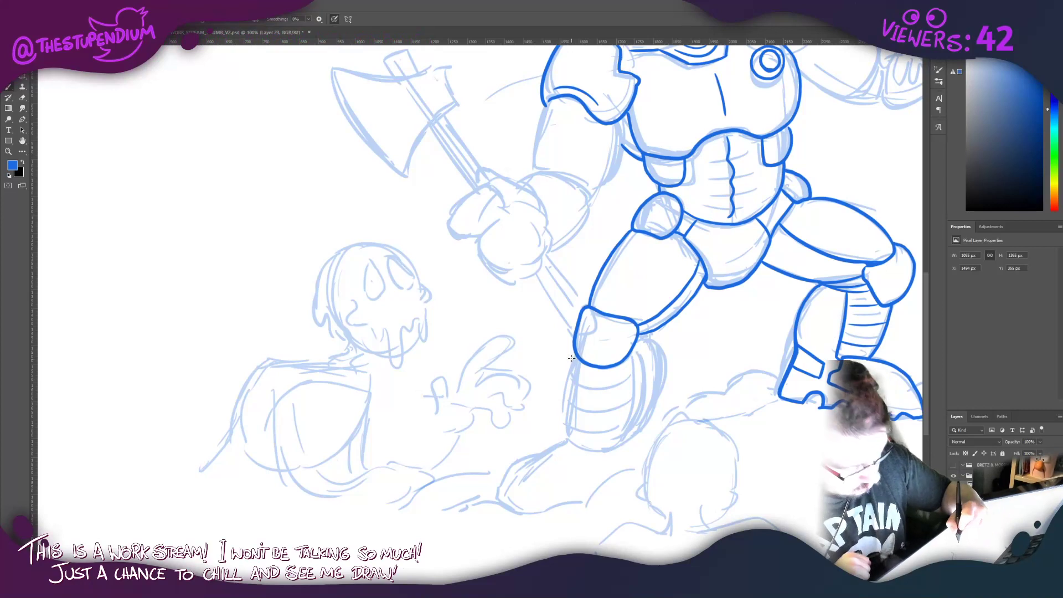
mouse_move(575, 351)
mouse_down()
mouse_move(563, 438)
mouse_move(603, 451)
mouse_move(623, 447)
mouse_move(633, 421)
mouse_move(632, 341)
mouse_up()
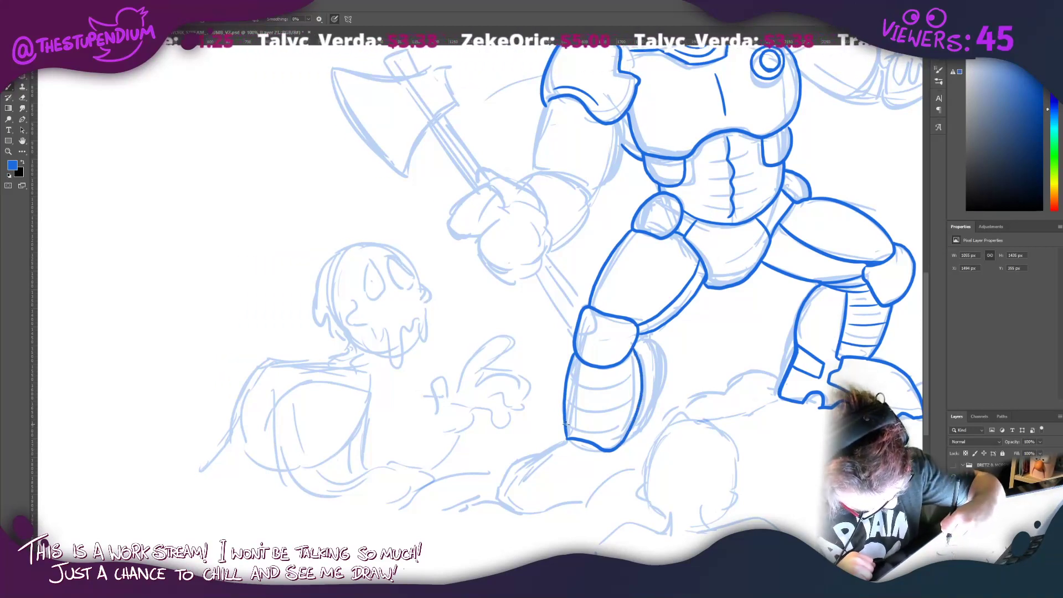
Step: Trace curved bands across the axe-side shin guard, and the calf edge behind it with short straps at the knee
drag(566, 422, 628, 428)
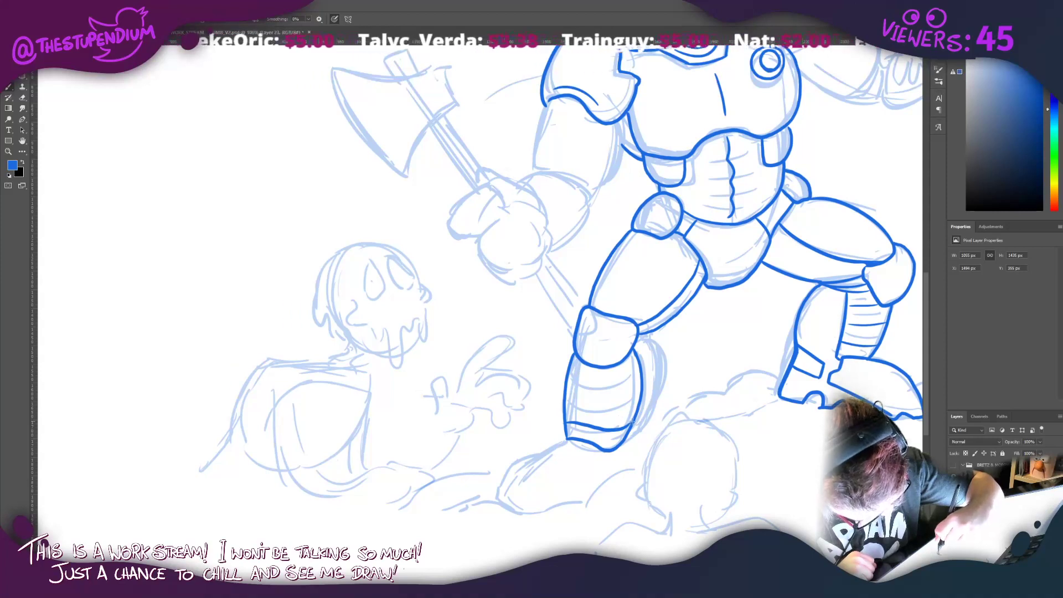
drag(567, 401, 639, 402)
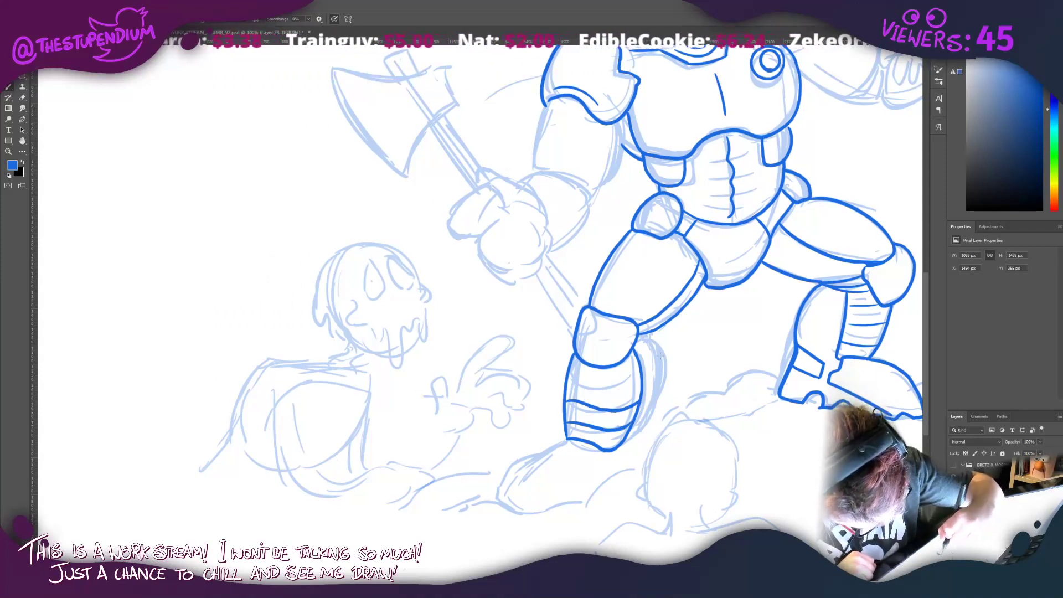
key(ctrl+z)
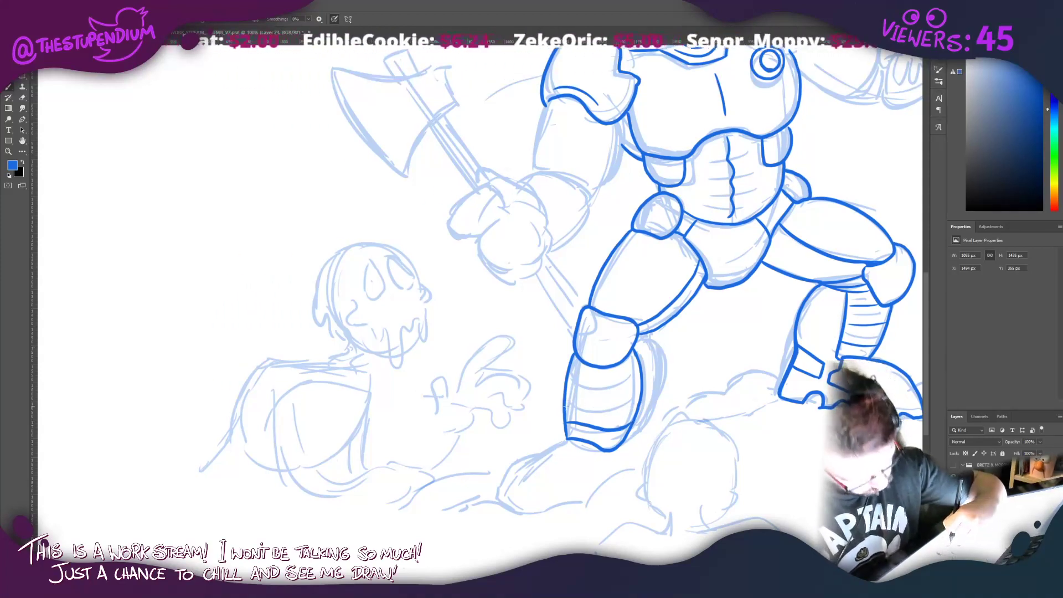
mouse_move(564, 406)
mouse_down()
mouse_move(612, 411)
mouse_move(641, 398)
mouse_up()
key(ctrl+z)
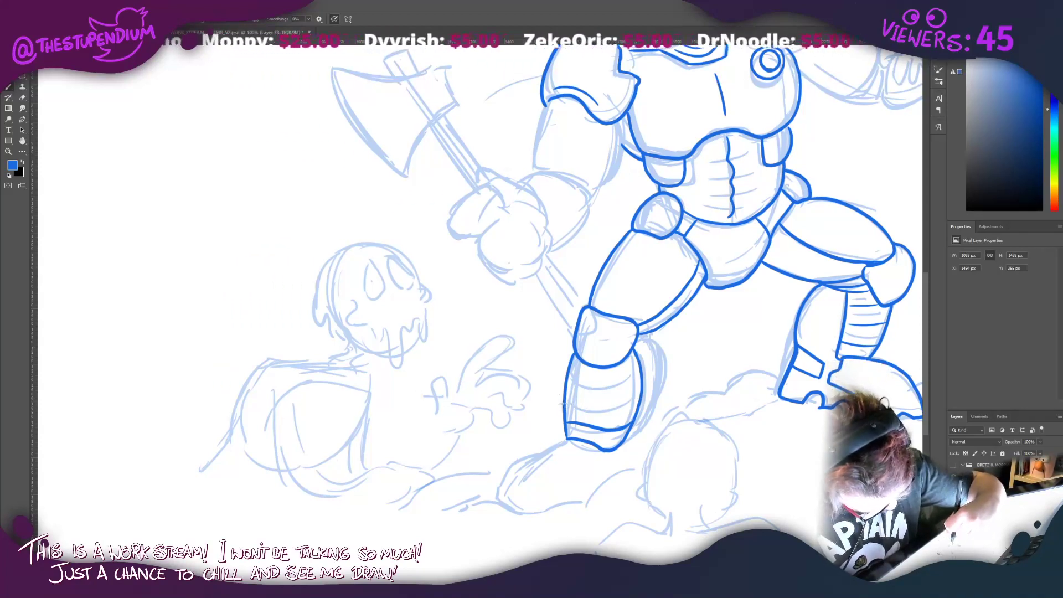
mouse_move(562, 404)
mouse_down()
mouse_move(614, 409)
mouse_move(642, 392)
mouse_up()
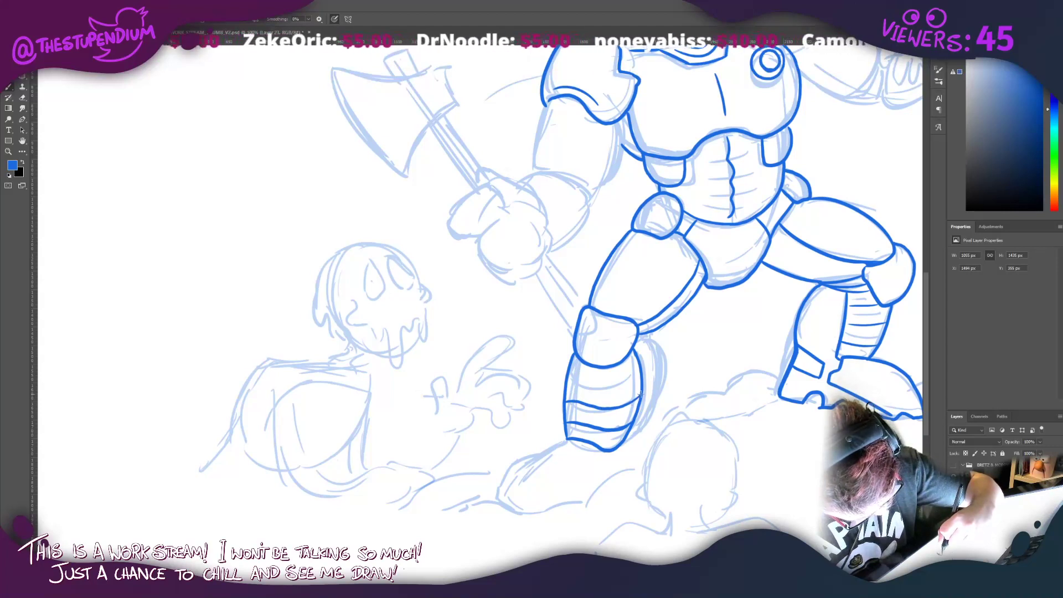
mouse_move(566, 379)
mouse_down()
mouse_move(618, 389)
mouse_move(637, 373)
mouse_up()
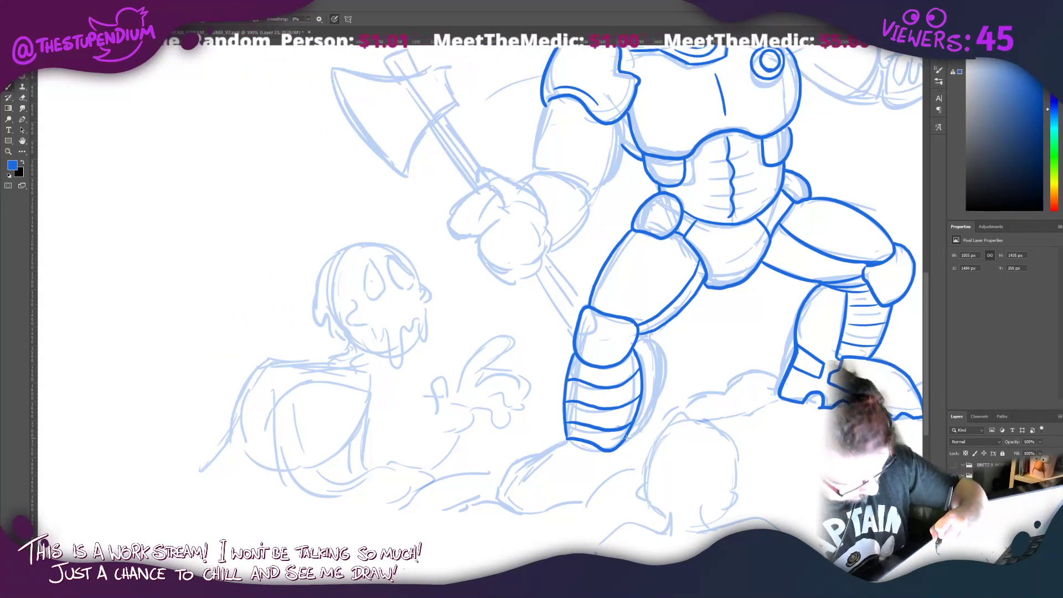
mouse_move(624, 443)
mouse_down()
mouse_move(620, 459)
mouse_move(642, 438)
mouse_move(627, 441)
mouse_move(651, 418)
mouse_move(662, 382)
mouse_move(644, 328)
mouse_up()
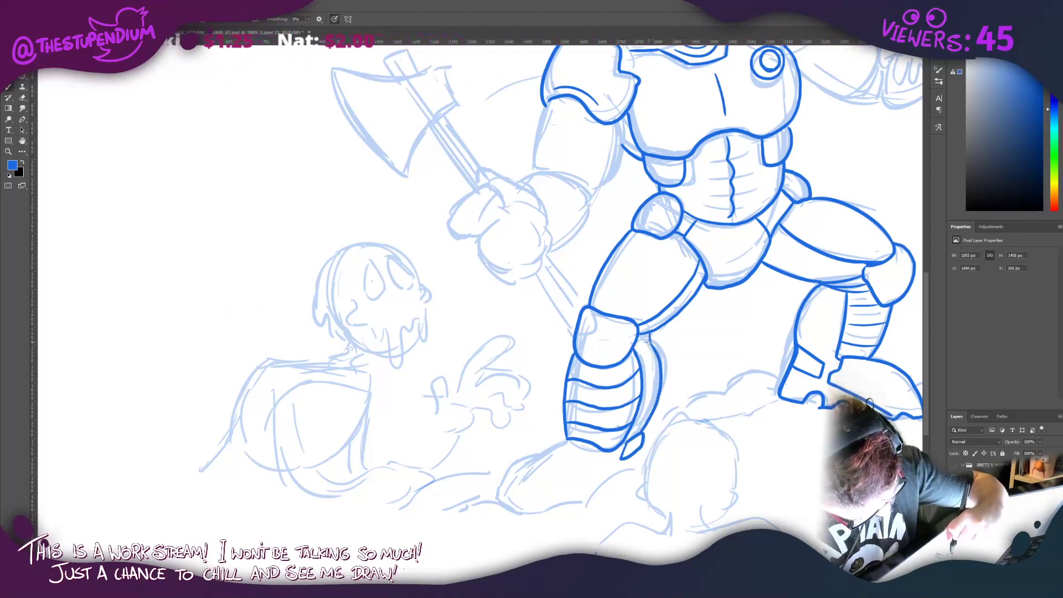
drag(637, 339, 651, 336)
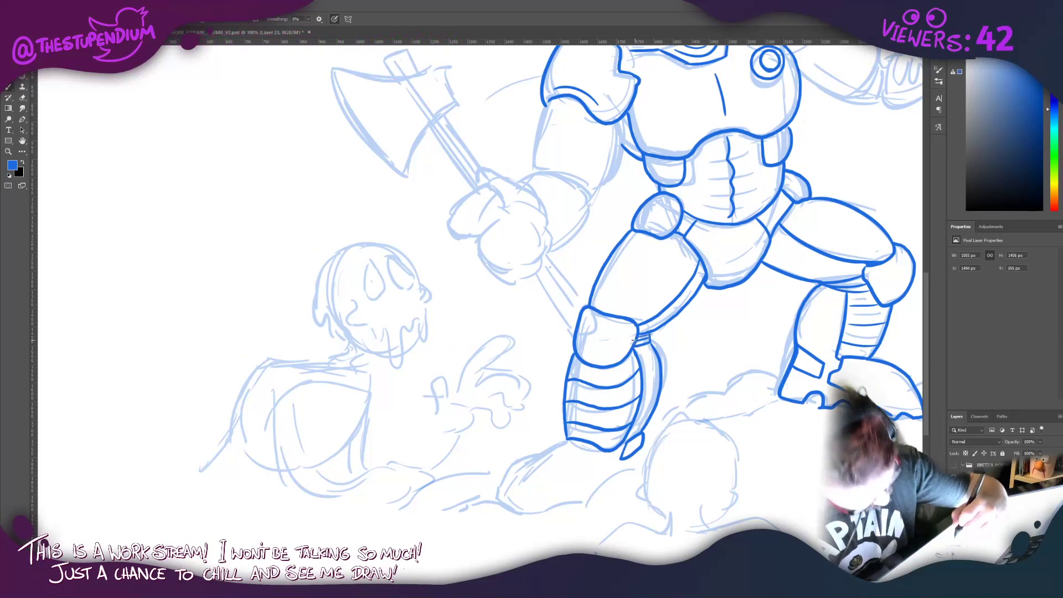
Step: Trace the axe-side leg's boot with its rounded toe, uneven sole and heel, and add a crease line across the toe
mouse_move(566, 440)
mouse_down()
mouse_move(509, 467)
mouse_move(496, 504)
mouse_move(451, 446)
mouse_up()
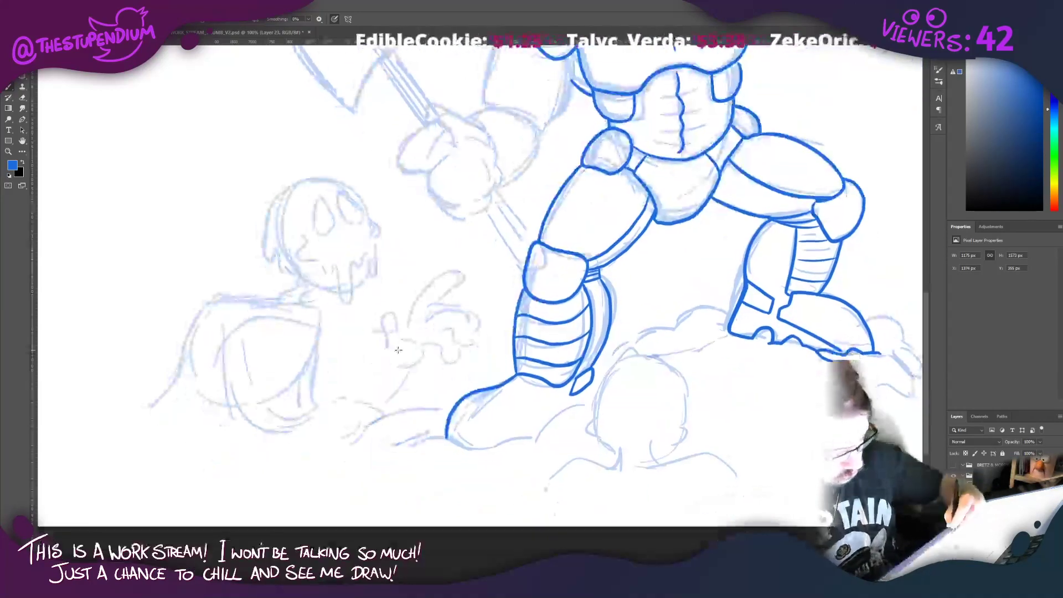
right_click(555, 389)
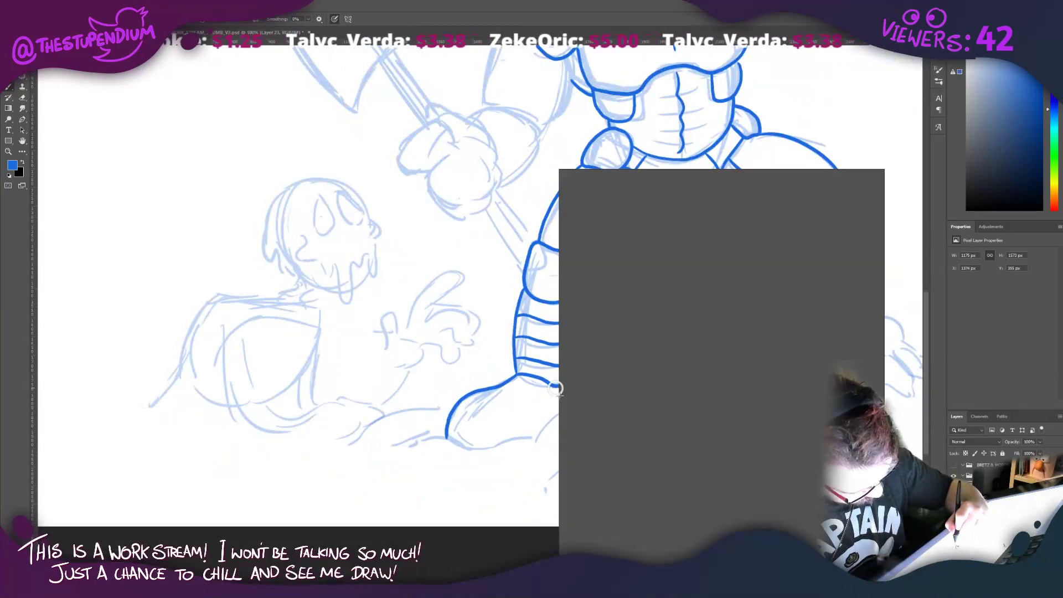
click(557, 390)
drag(561, 401, 546, 421)
drag(436, 436, 479, 445)
mouse_move(501, 439)
mouse_down()
mouse_move(527, 435)
mouse_move(528, 450)
mouse_move(590, 400)
mouse_up()
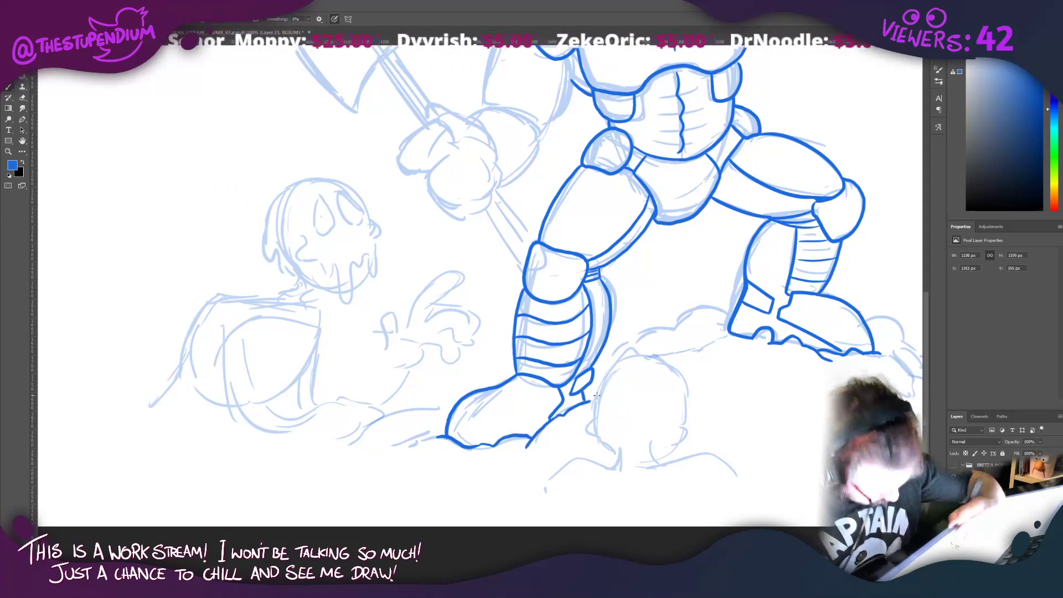
drag(364, 316, 274, 413)
drag(374, 506, 407, 518)
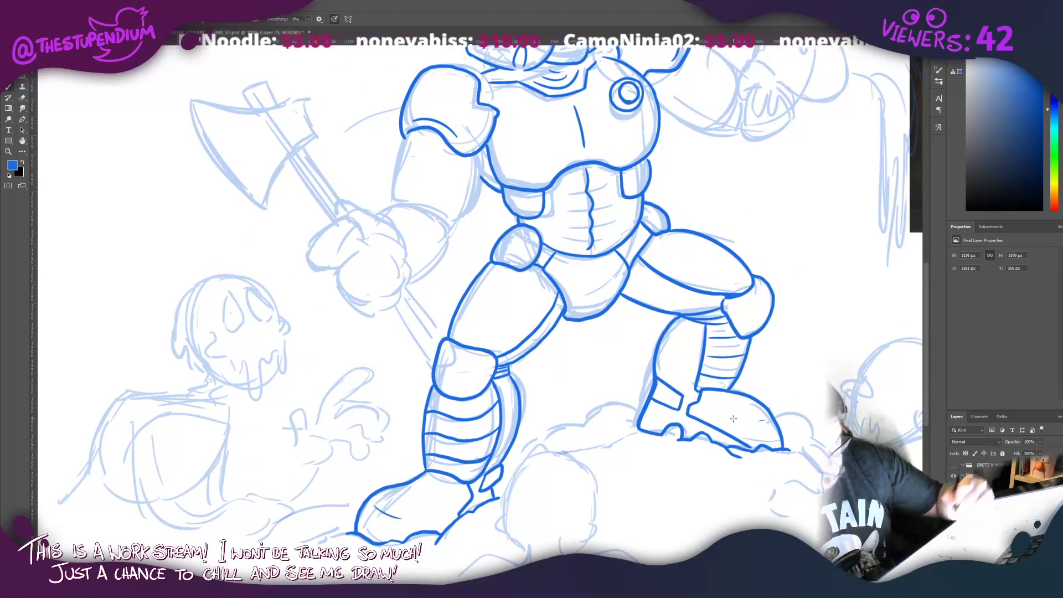
Step: Erase the rounded upper edge of the bent leg's boot and redraw it as a flatter slope from ankle to toe
mouse_move(369, 230)
mouse_down()
mouse_move(360, 354)
mouse_move(363, 304)
mouse_move(388, 288)
mouse_move(404, 210)
mouse_up()
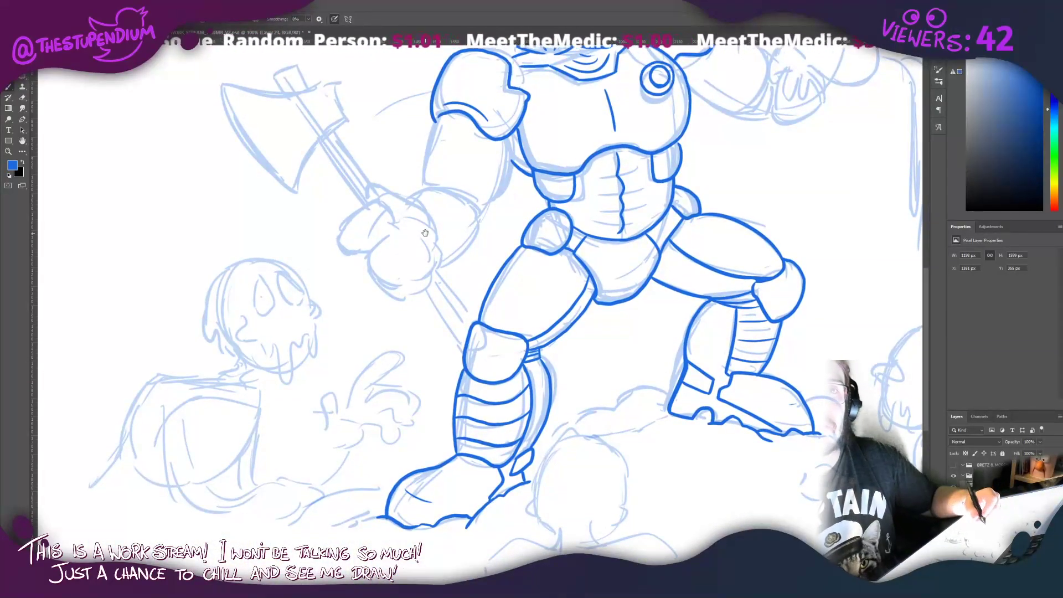
mouse_move(425, 232)
mouse_down()
mouse_move(417, 192)
mouse_move(390, 166)
mouse_move(428, 343)
mouse_up()
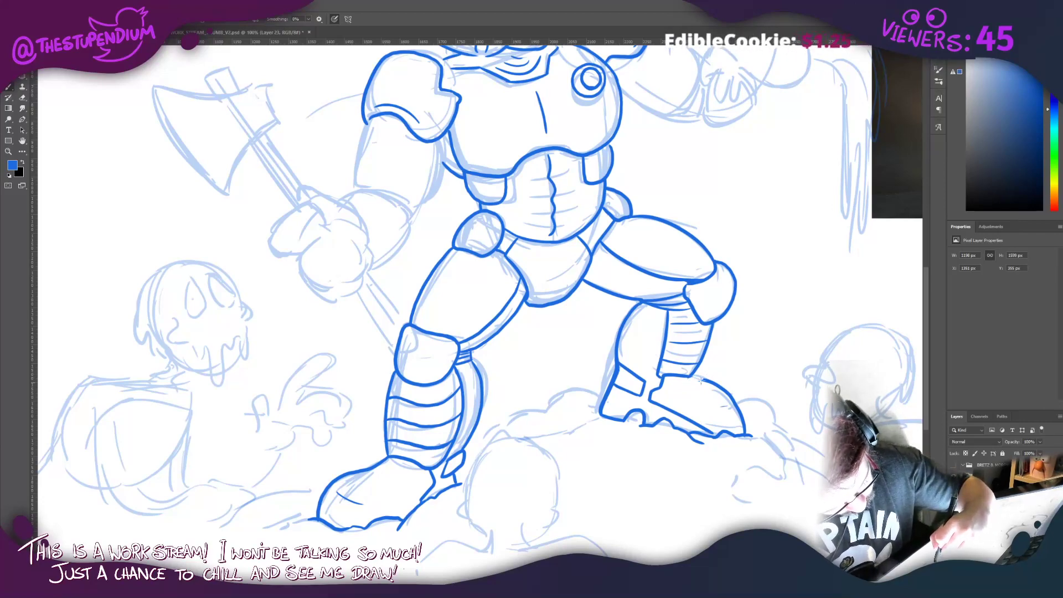
click(22, 98)
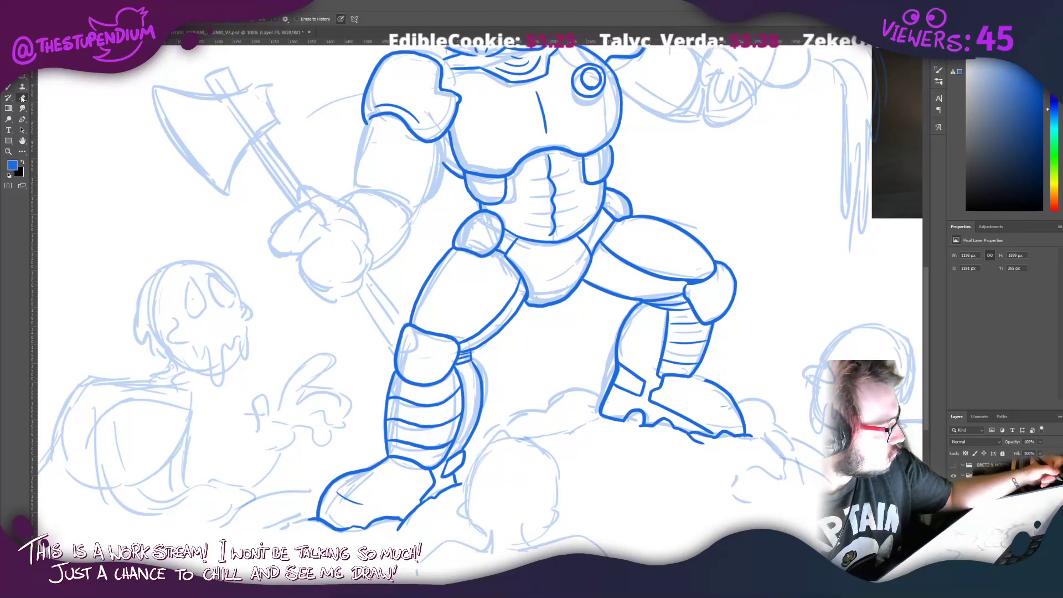
right_click(320, 48)
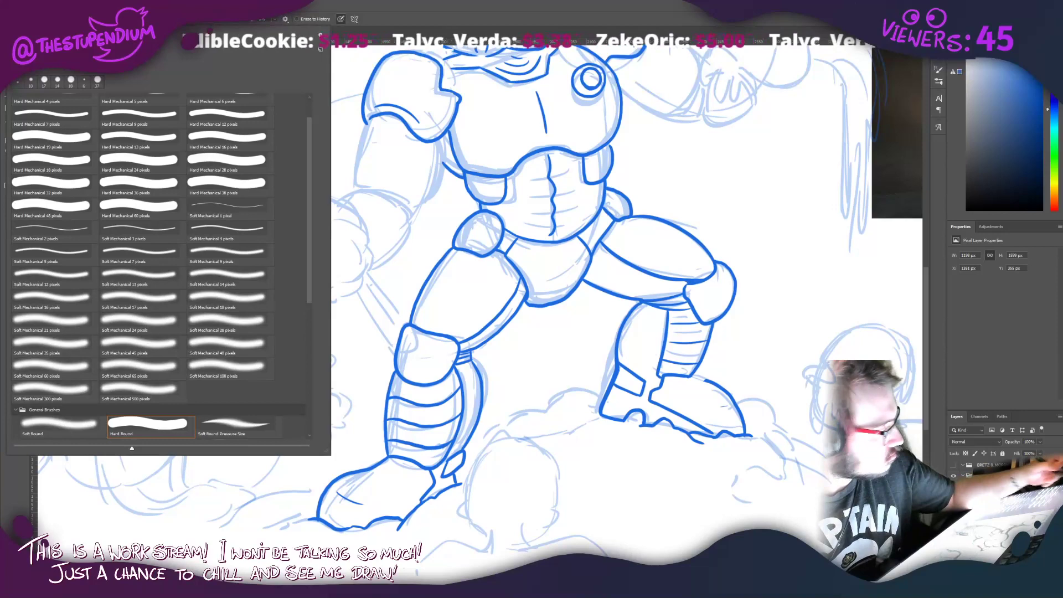
click(706, 376)
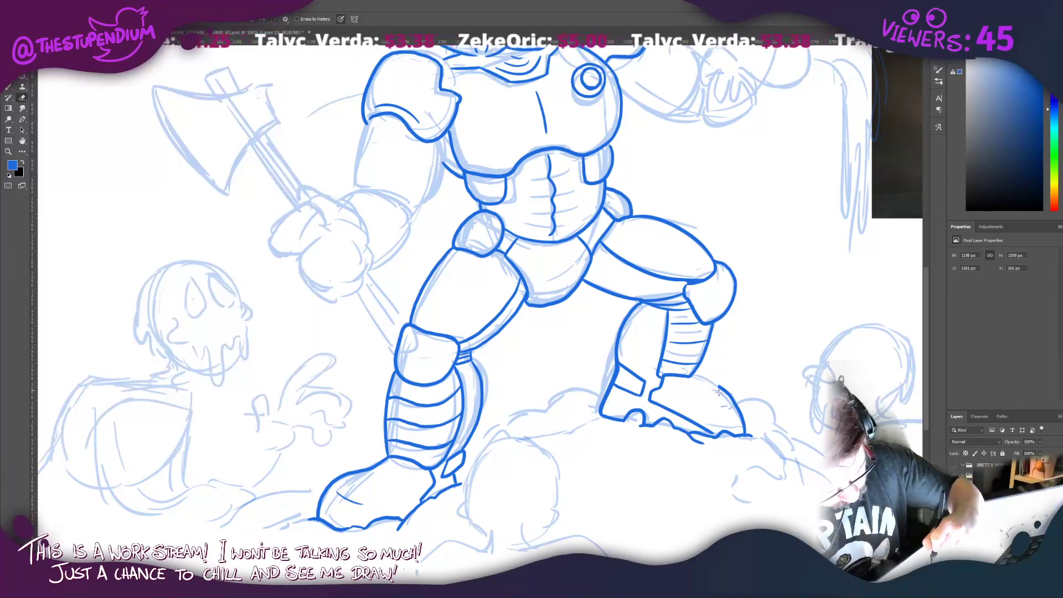
click(8, 90)
drag(742, 425, 689, 377)
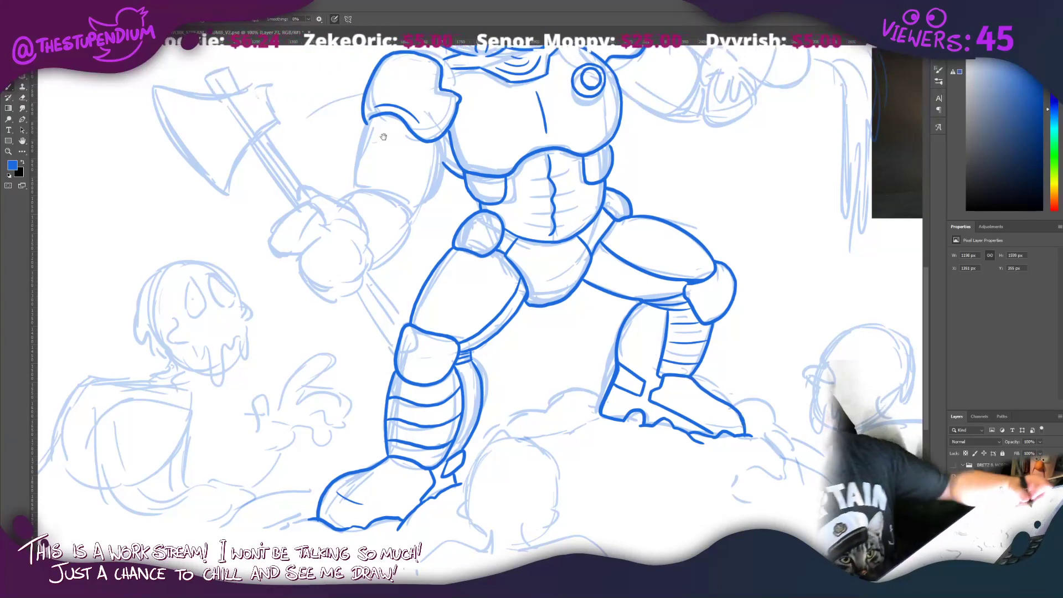
Step: Look over the traced figure from helmet to boots, including the untraced arms and axe
mouse_move(377, 185)
mouse_down()
mouse_move(416, 215)
mouse_move(464, 283)
mouse_move(494, 247)
mouse_up()
drag(434, 195, 431, 287)
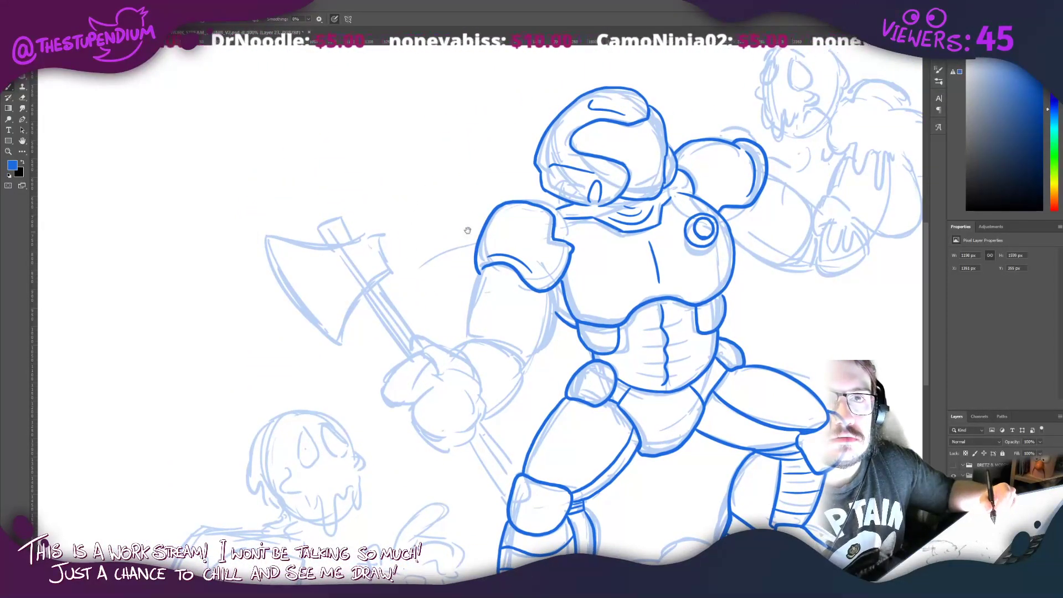
mouse_move(436, 208)
mouse_down()
mouse_move(369, 131)
mouse_move(382, 124)
mouse_move(429, 281)
mouse_move(463, 239)
mouse_up()
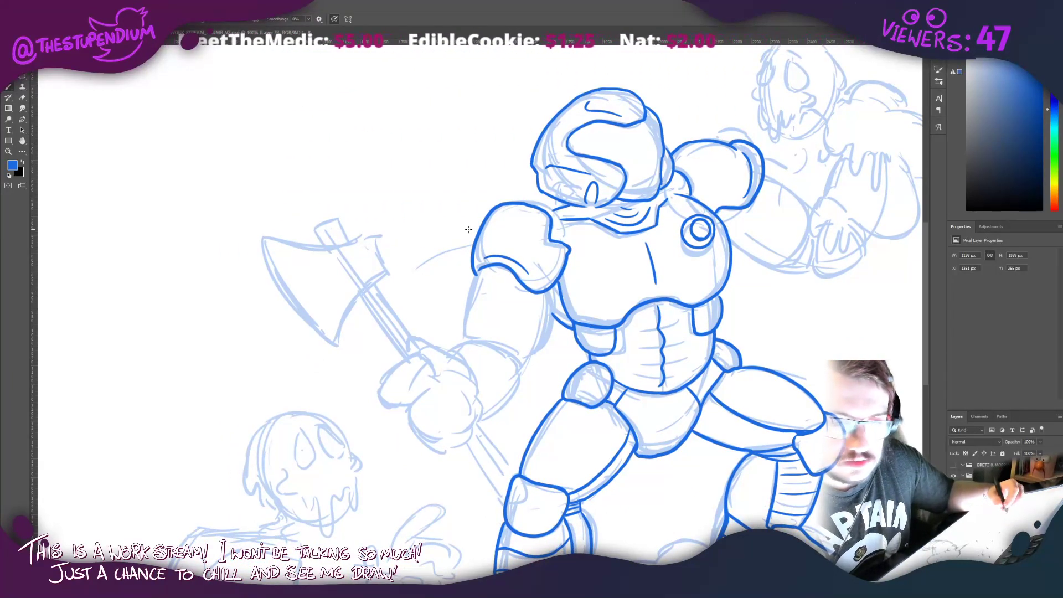
drag(427, 284, 467, 231)
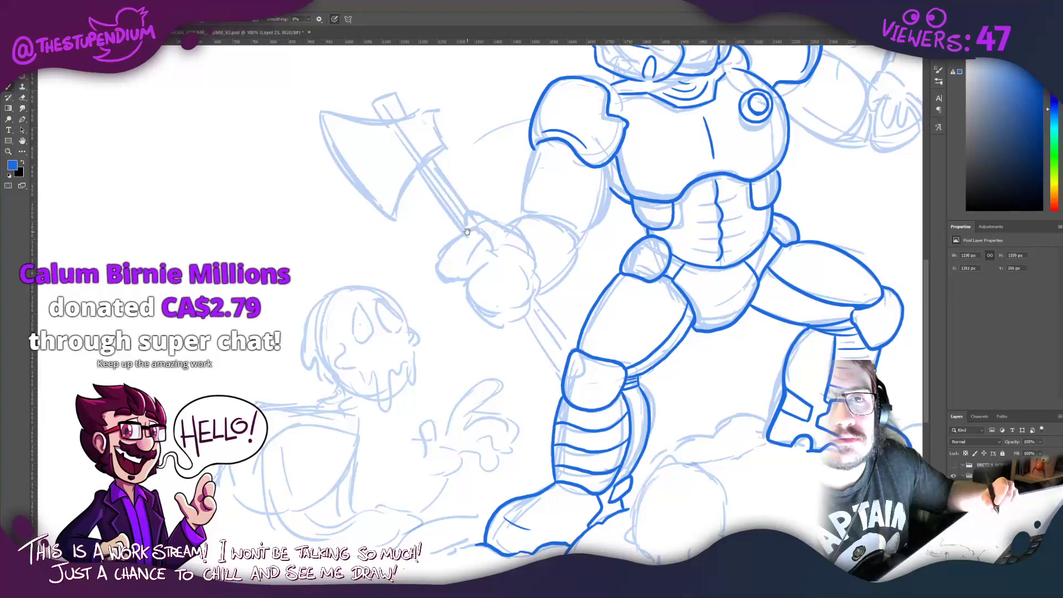
drag(605, 161, 351, 428)
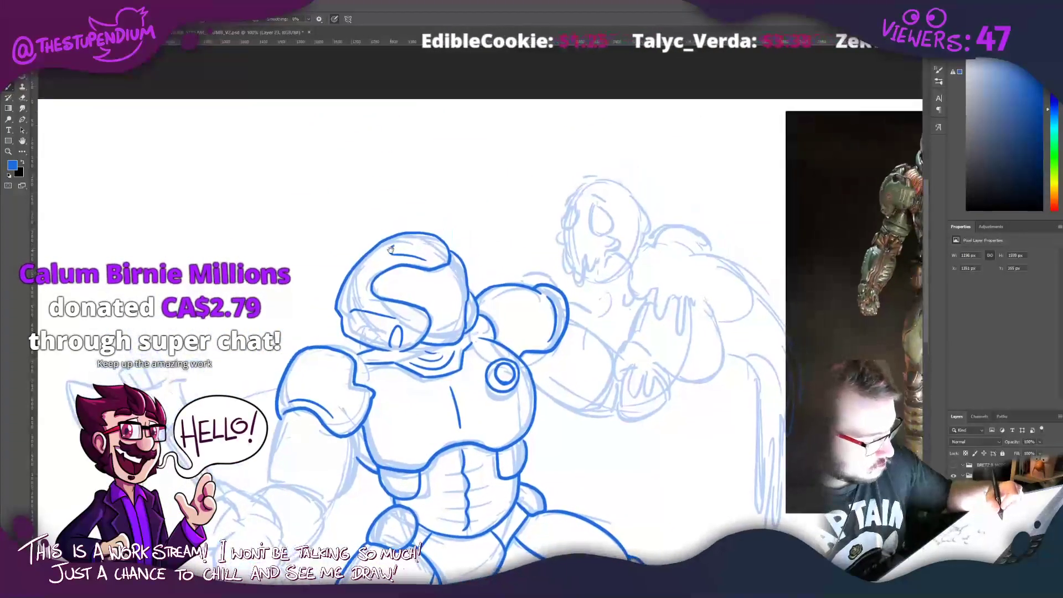
drag(492, 343, 226, 120)
drag(443, 388, 592, 221)
drag(498, 333, 604, 271)
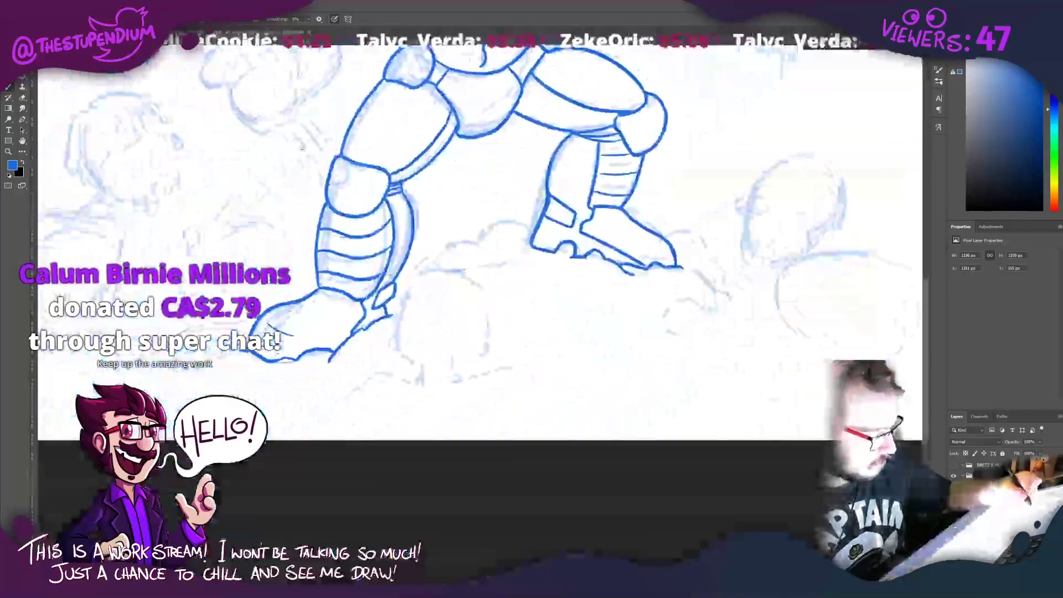
drag(298, 173, 369, 472)
mouse_move(327, 323)
mouse_down()
mouse_move(448, 333)
mouse_move(412, 362)
mouse_move(407, 379)
mouse_move(426, 392)
mouse_move(464, 348)
mouse_move(438, 337)
mouse_up()
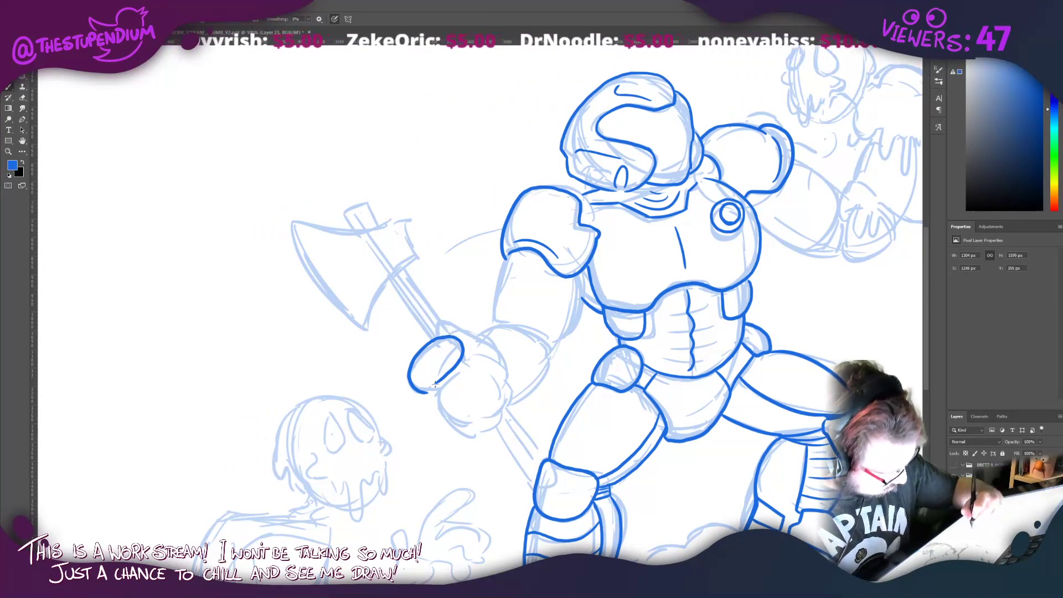
Step: Trace the fist gripping the axe with its rounded fingers, thumb and back of the hand, and add creases across the fingers
mouse_move(461, 369)
mouse_down()
mouse_move(437, 407)
mouse_move(453, 410)
mouse_move(446, 418)
mouse_move(480, 428)
mouse_up()
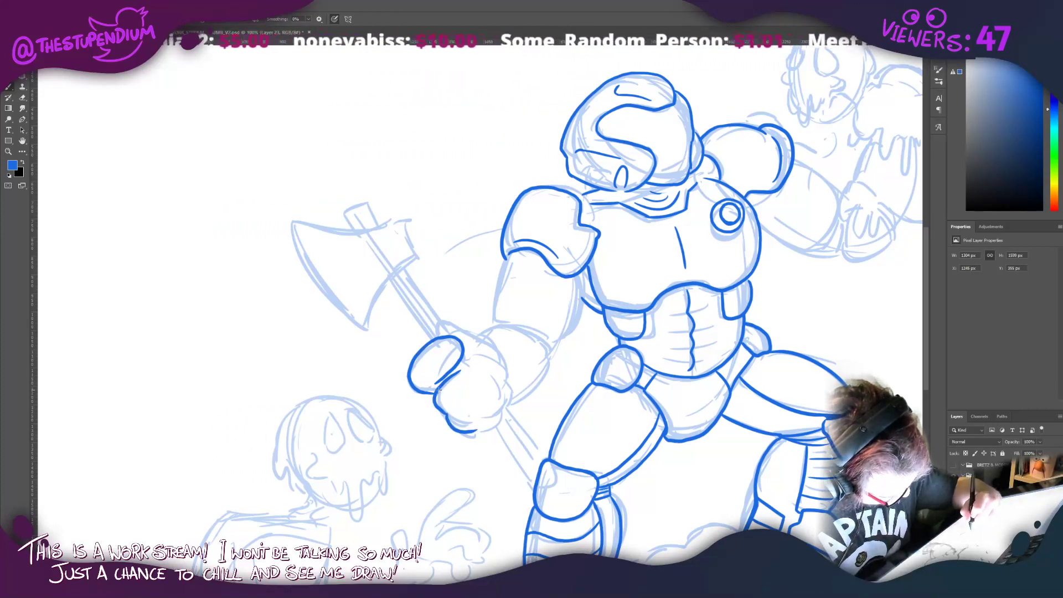
mouse_move(450, 375)
mouse_down()
mouse_move(480, 373)
mouse_move(474, 394)
mouse_move(495, 411)
mouse_up()
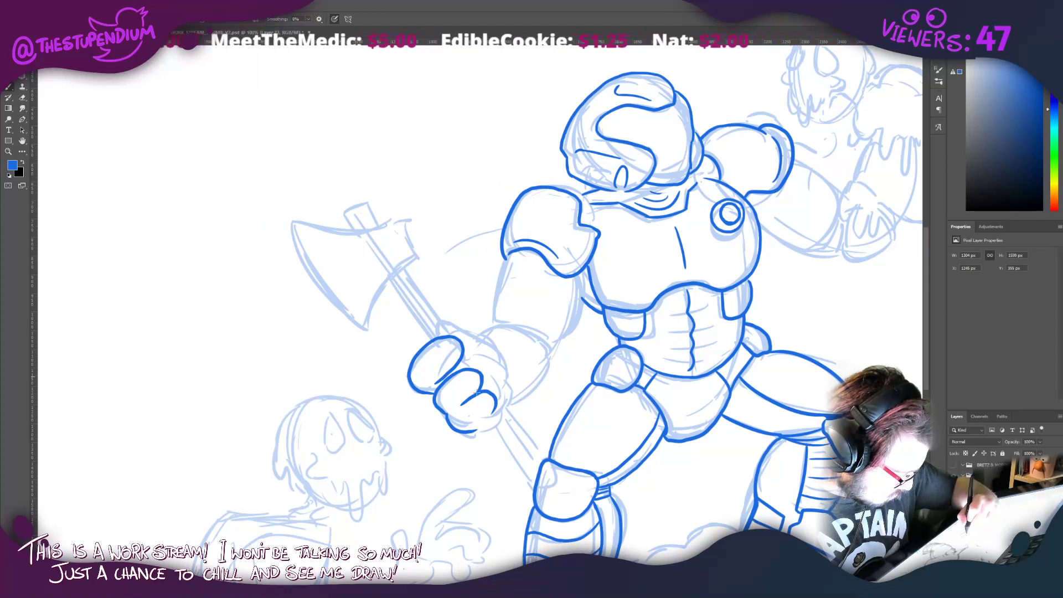
drag(469, 432, 495, 409)
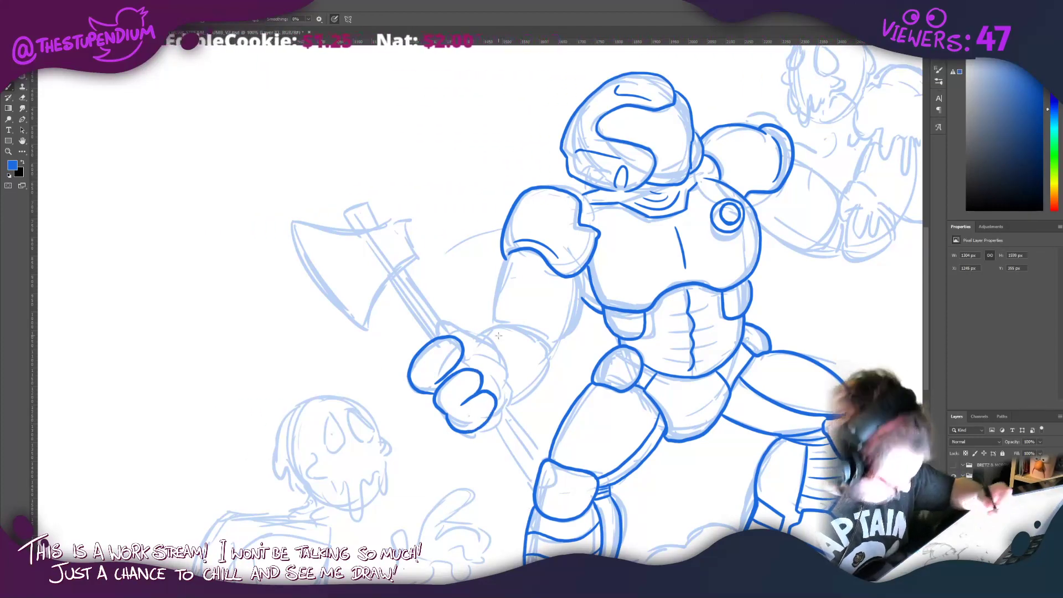
mouse_move(438, 333)
mouse_down()
mouse_move(440, 311)
mouse_move(460, 319)
mouse_move(504, 376)
mouse_up()
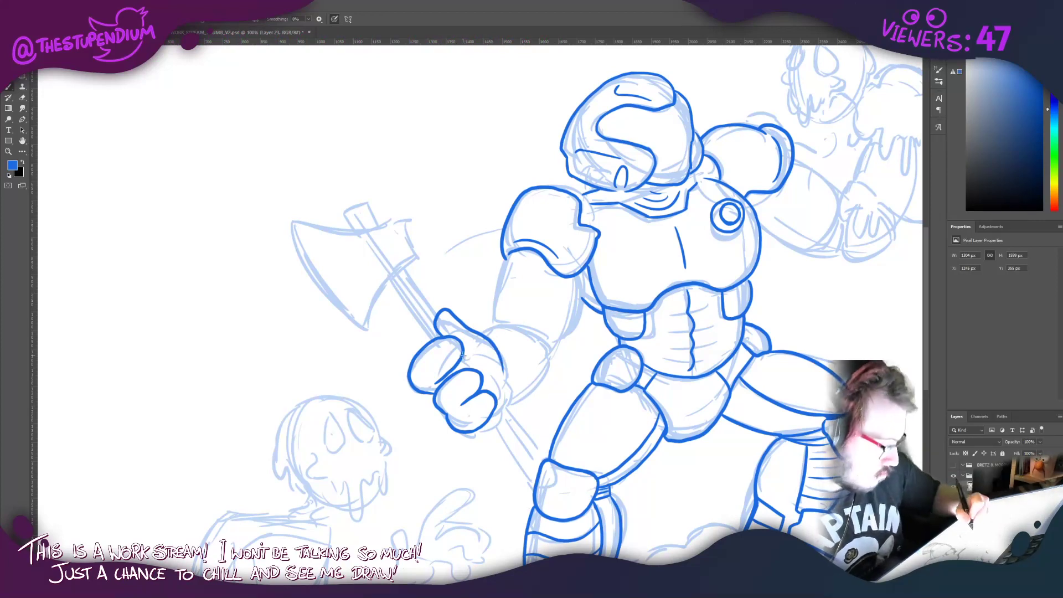
mouse_move(434, 339)
mouse_down()
mouse_move(447, 366)
mouse_move(417, 366)
mouse_move(427, 381)
mouse_move(457, 385)
mouse_move(458, 376)
mouse_move(471, 394)
mouse_move(440, 394)
mouse_move(473, 398)
mouse_move(469, 429)
mouse_up()
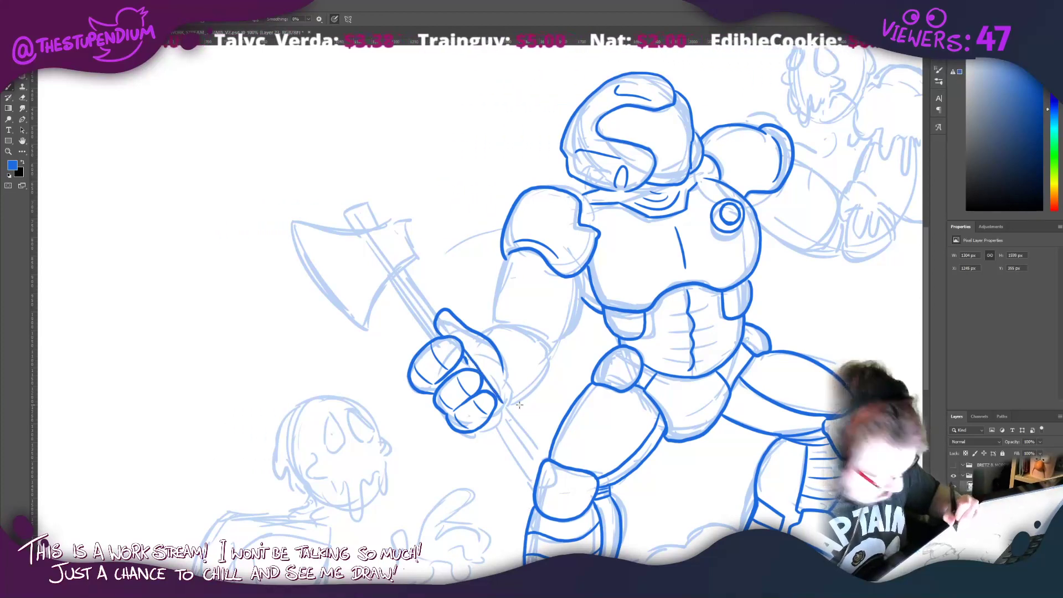
Step: Trace both edges of the axe handle from below the fist to the knee, with an inner line along its length
drag(468, 359, 549, 457)
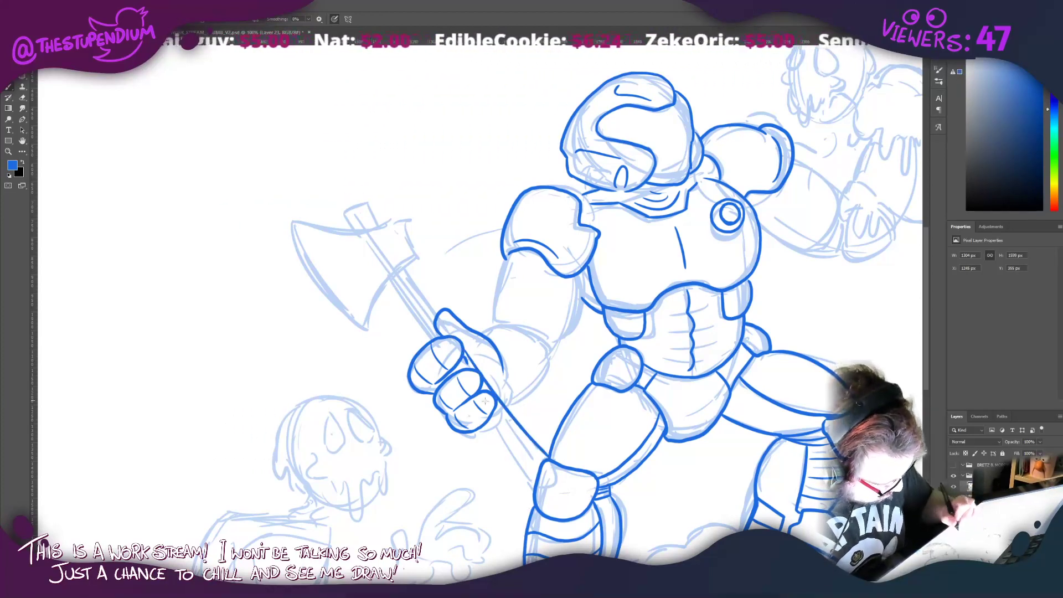
drag(486, 424, 533, 485)
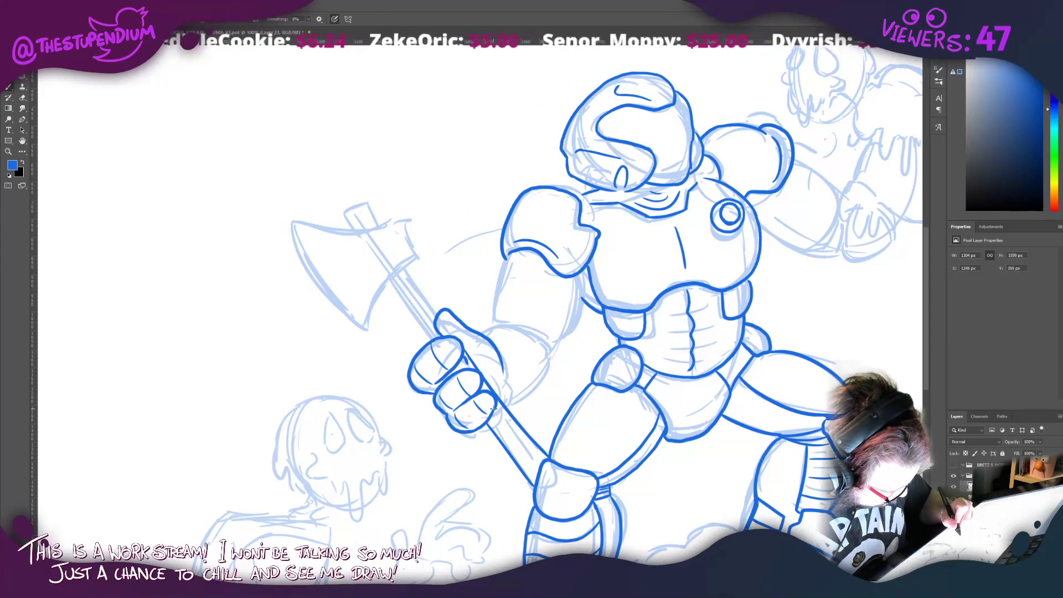
drag(492, 407, 533, 457)
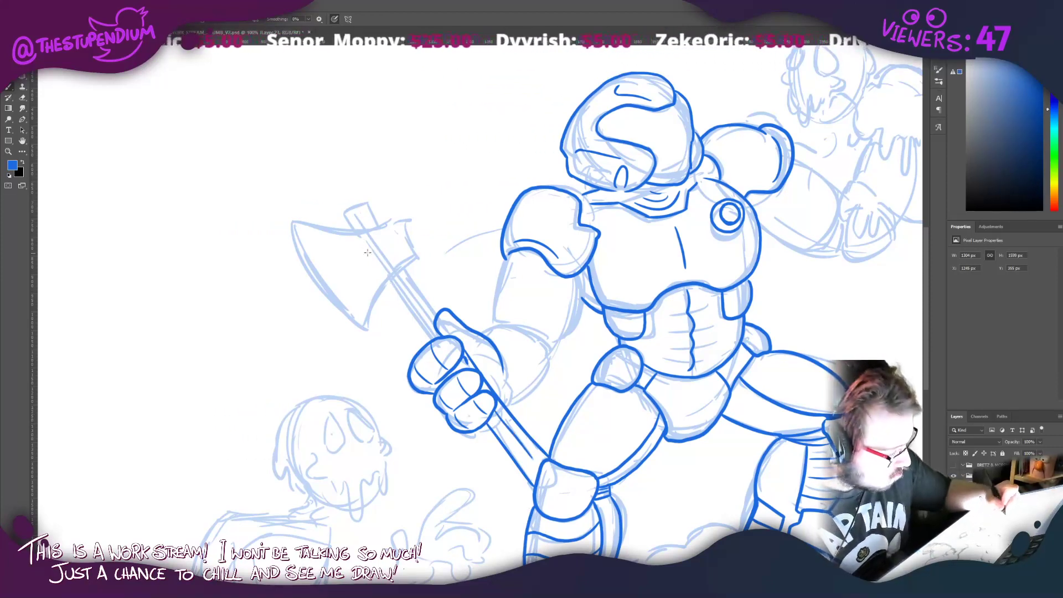
Step: Outline the axe head with its collar, flared back and notched curved blade, and add a bevel line inside the cutting edge
drag(379, 219, 357, 224)
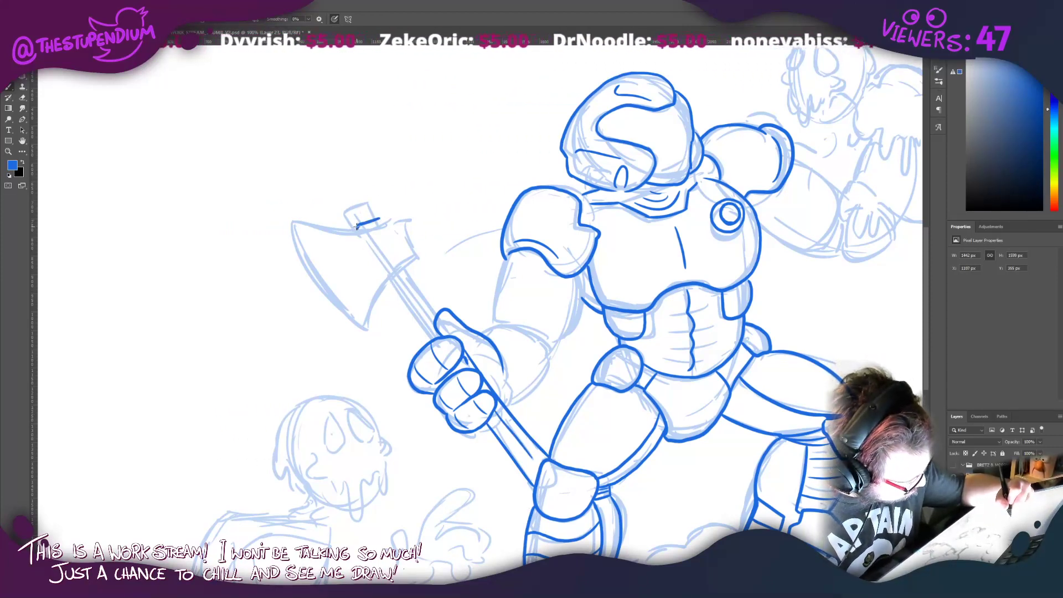
drag(394, 287, 409, 272)
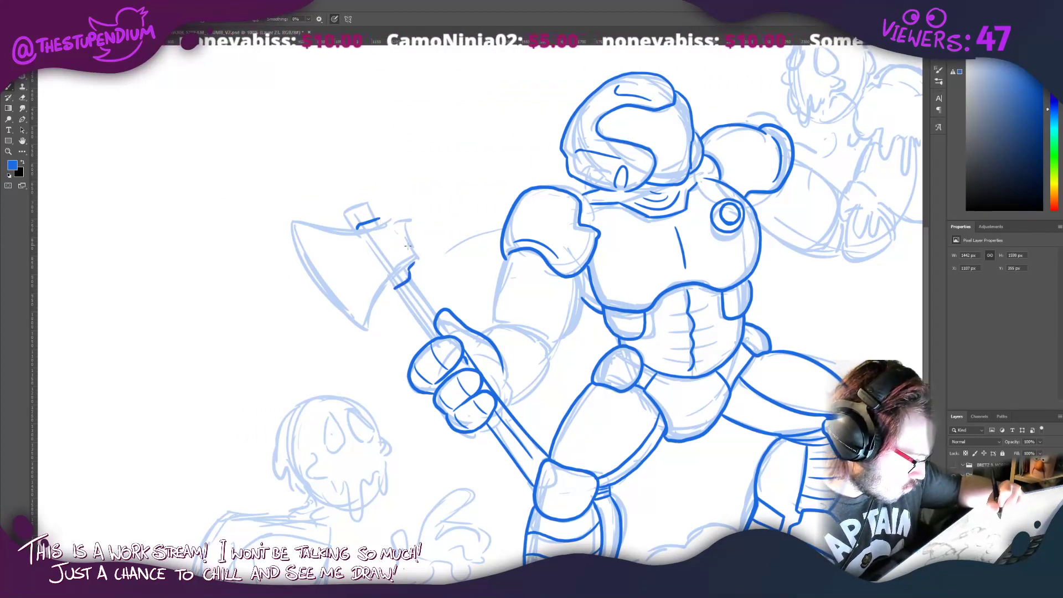
drag(401, 237, 414, 261)
mouse_move(377, 220)
mouse_down()
mouse_move(400, 214)
mouse_move(397, 251)
mouse_move(295, 215)
mouse_move(312, 264)
mouse_move(371, 330)
mouse_up()
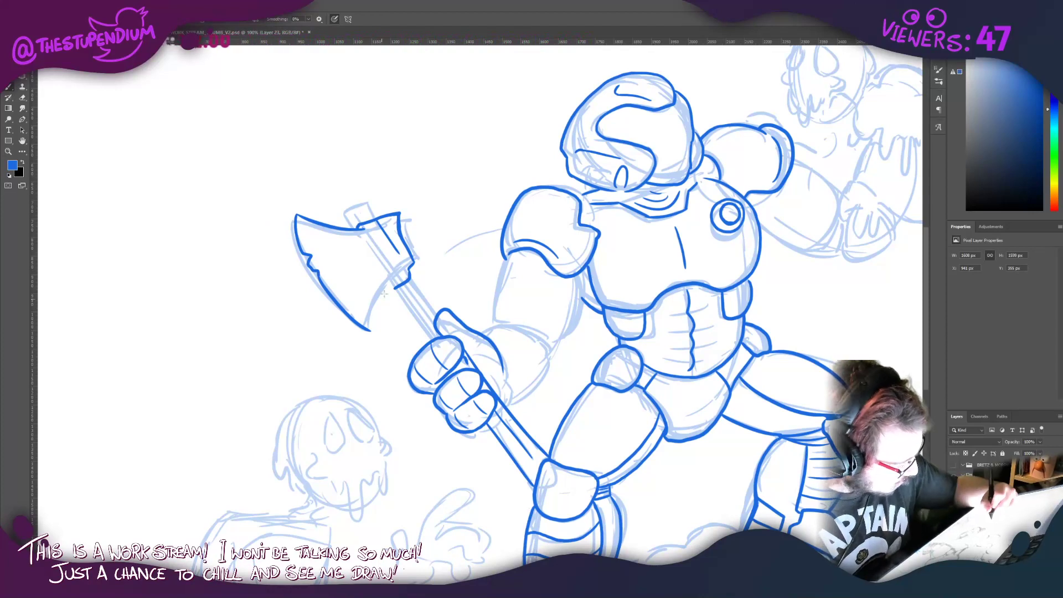
drag(395, 280, 373, 332)
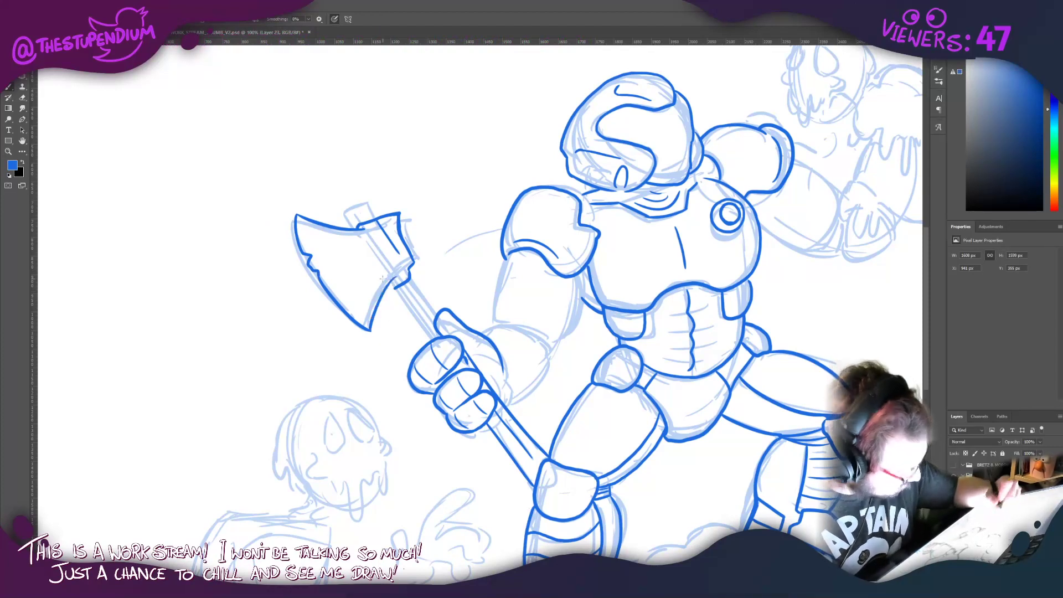
drag(313, 225, 357, 303)
key(ctrl+z)
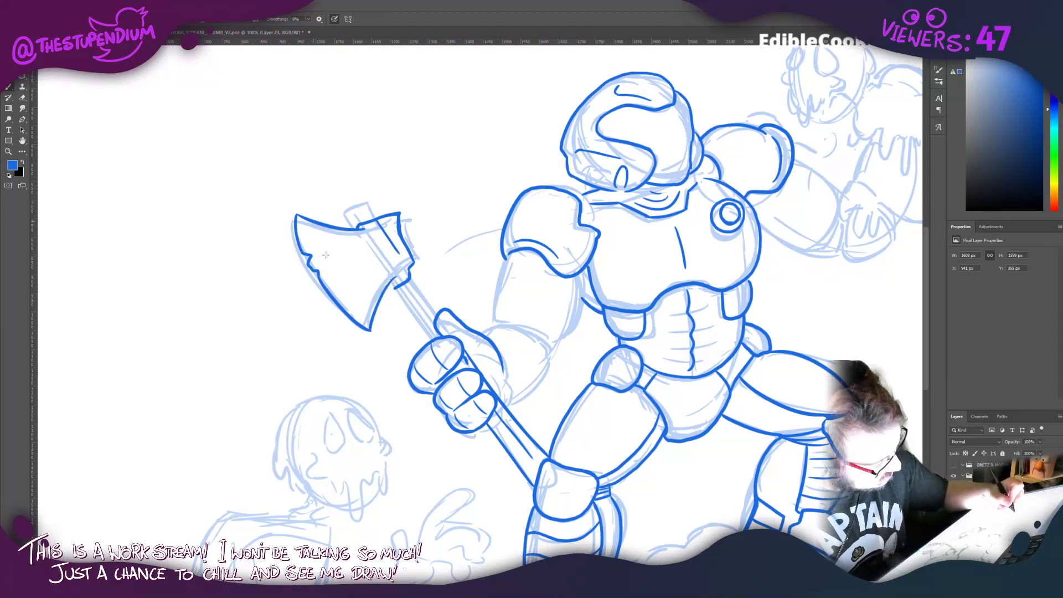
mouse_move(314, 224)
mouse_down()
mouse_move(359, 303)
mouse_move(396, 283)
mouse_up()
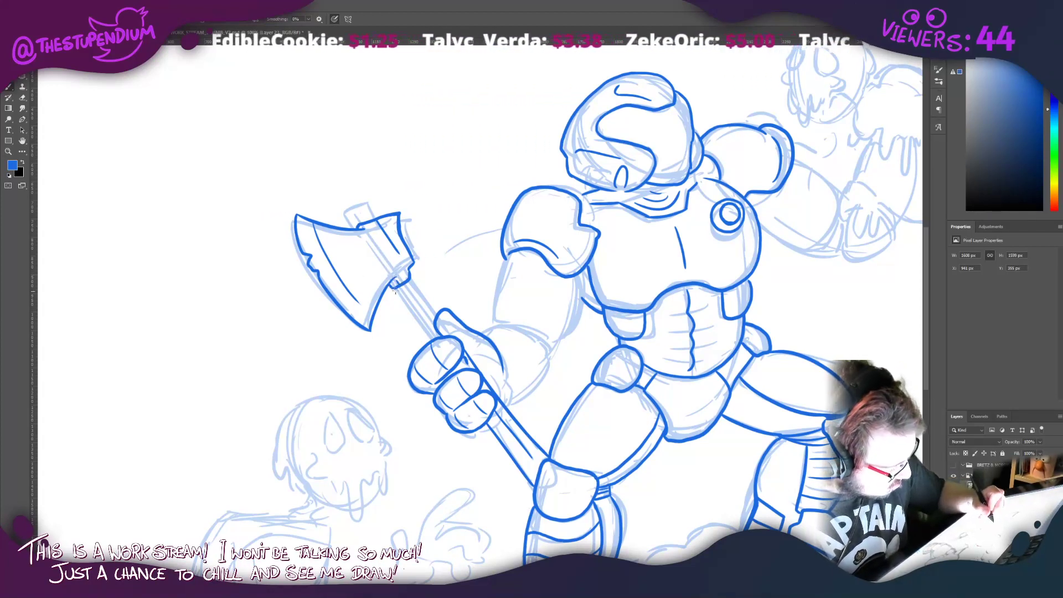
Step: Trace the axe handle between the head and the fist, and add the squared handle tip protruding above the axe head
drag(395, 292, 435, 338)
key(ctrl+z)
drag(399, 281, 438, 334)
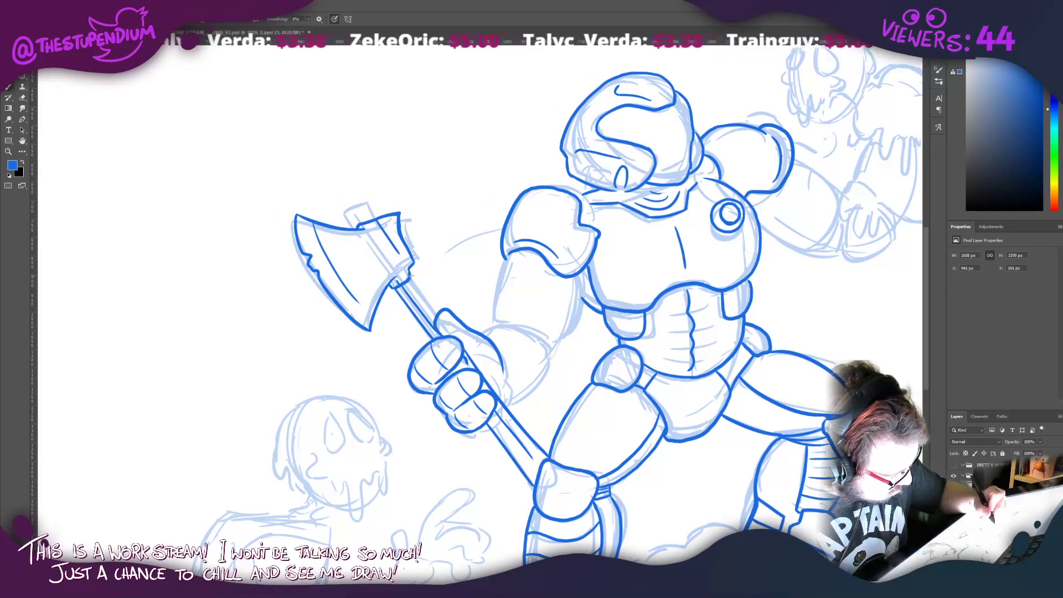
drag(410, 275, 437, 314)
mouse_move(360, 224)
mouse_down()
mouse_move(349, 206)
mouse_move(345, 223)
mouse_move(359, 229)
mouse_move(366, 199)
mouse_move(375, 216)
mouse_up()
key(ctrl+z)
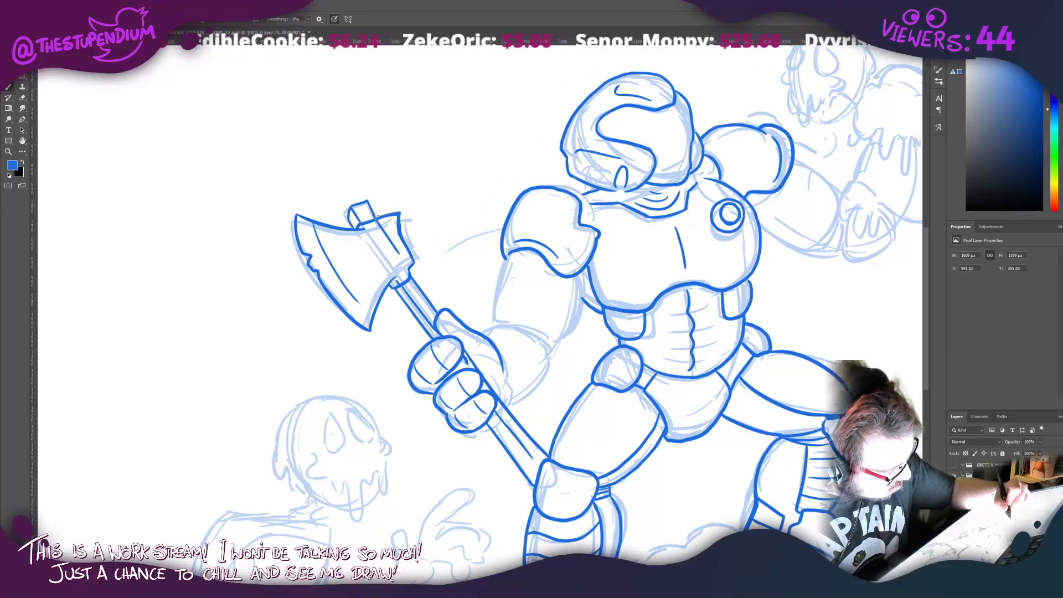
Step: Trace the heel of the axe hand's palm down to the handle
scroll(311, 370, down, 5)
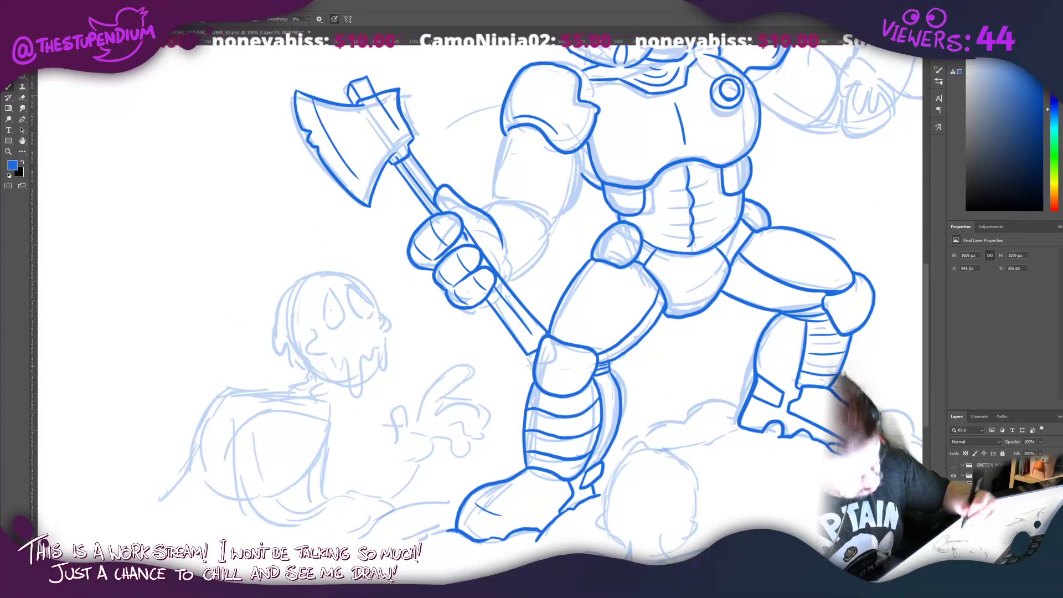
drag(384, 177, 394, 288)
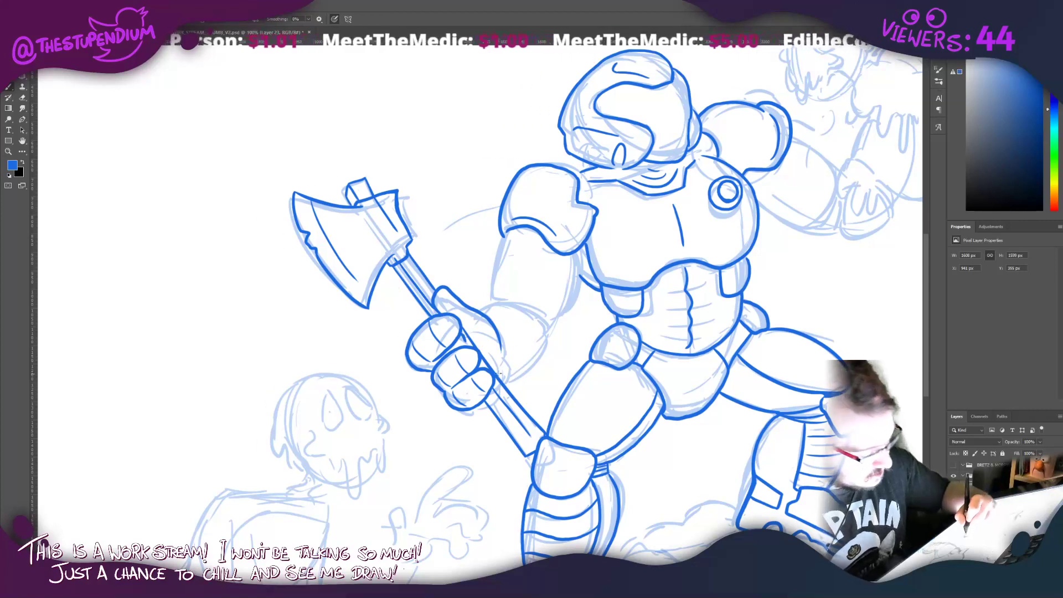
drag(501, 380, 501, 350)
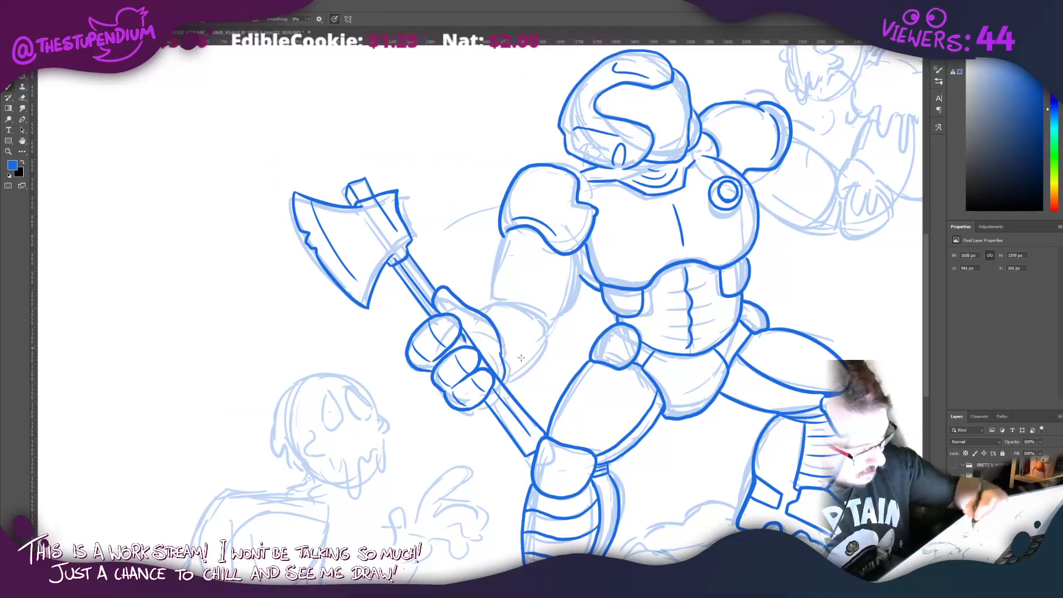
Step: Trace the axe arm's rounded forearm plate from the wrist around the elbow, with its upper edge curving back towards the thumb
drag(502, 380, 547, 328)
key(ctrl+z)
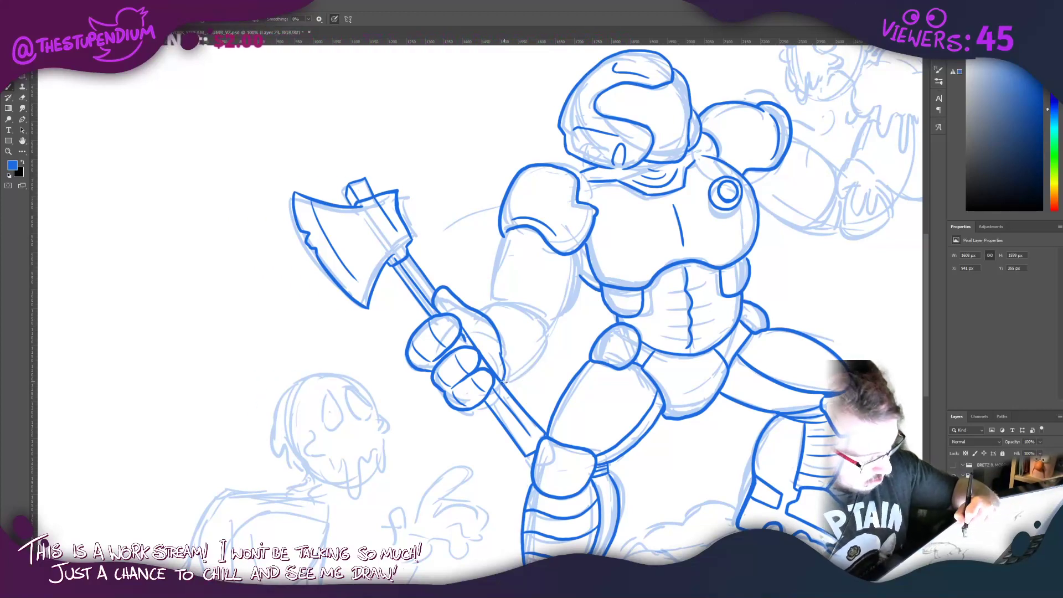
drag(501, 385, 545, 320)
key(ctrl+z)
mouse_move(504, 387)
mouse_down()
mouse_move(540, 329)
mouse_move(503, 298)
mouse_up()
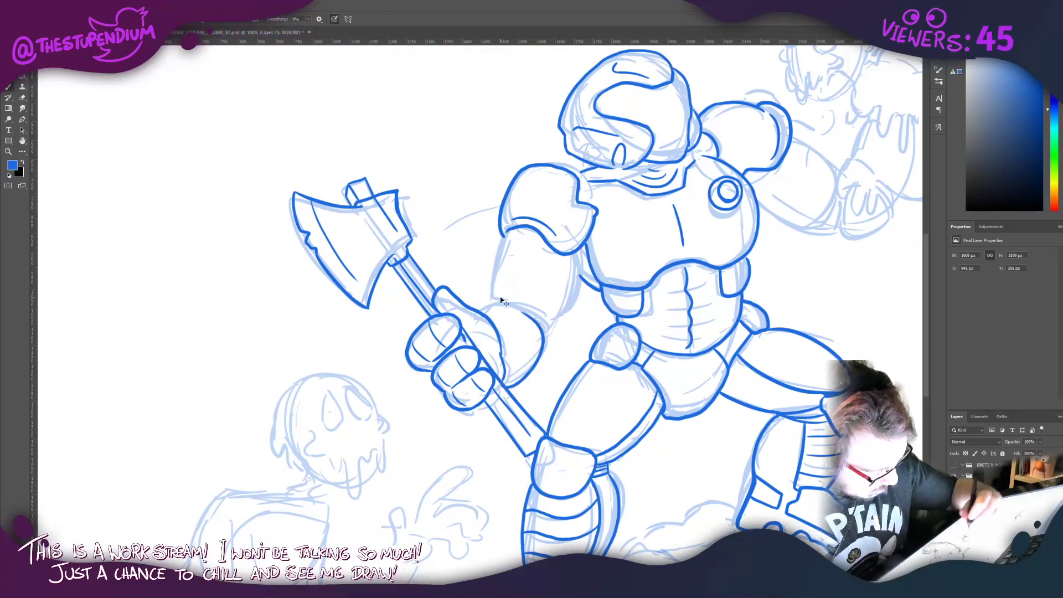
key(ctrl+z)
drag(503, 385, 504, 290)
key(ctrl+z)
mouse_move(504, 385)
mouse_down()
mouse_move(487, 307)
mouse_move(474, 302)
mouse_up()
key(ctrl+z)
key(ctrl+z)
drag(535, 316, 479, 312)
key(ctrl+z)
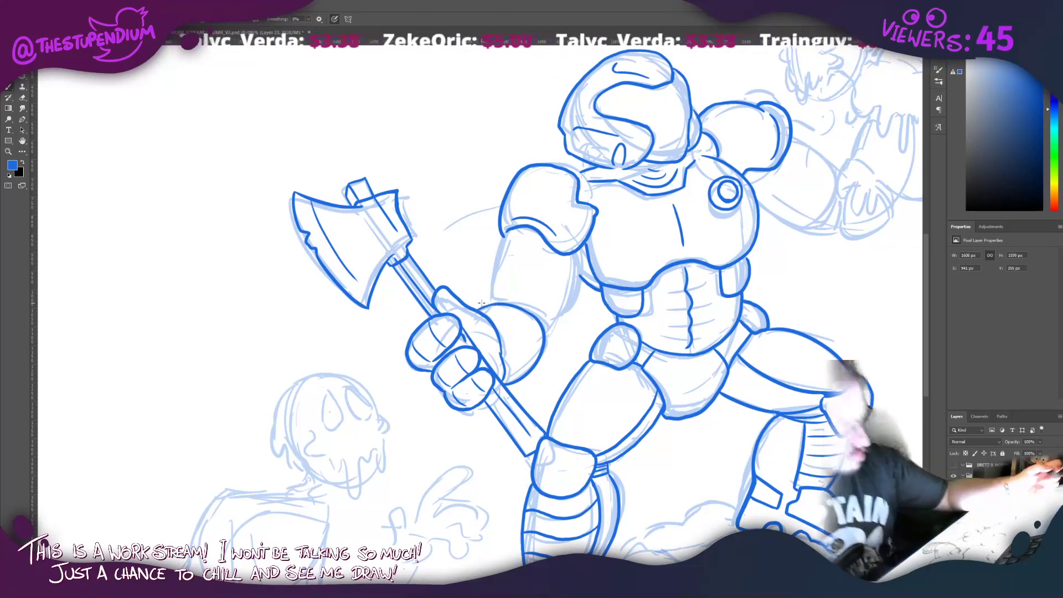
drag(354, 406, 424, 422)
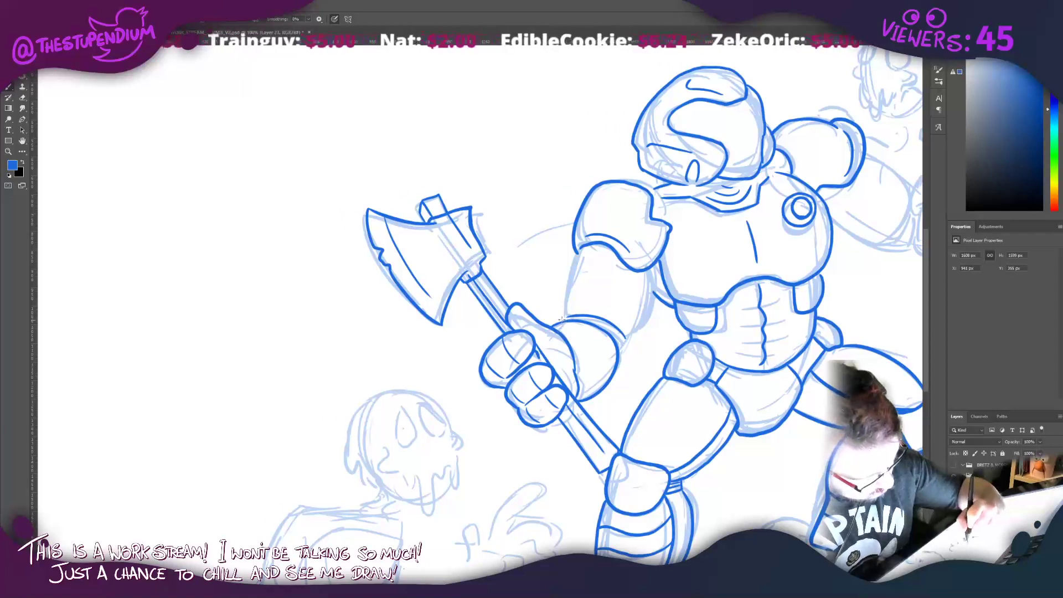
Step: Trace the axe arm's upper arm edges with a jagged seam line inside, and add the inner rim of the shoulder plate above it
drag(582, 247, 565, 321)
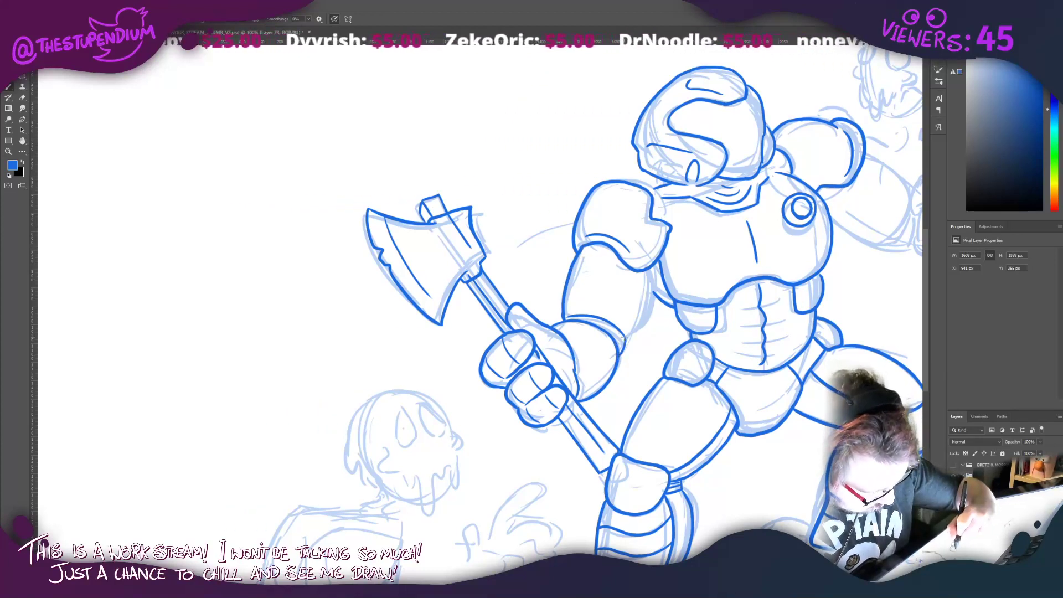
mouse_move(624, 346)
mouse_down()
mouse_move(646, 312)
mouse_move(652, 263)
mouse_move(621, 325)
mouse_move(433, 393)
mouse_move(430, 411)
mouse_up()
drag(339, 384, 330, 170)
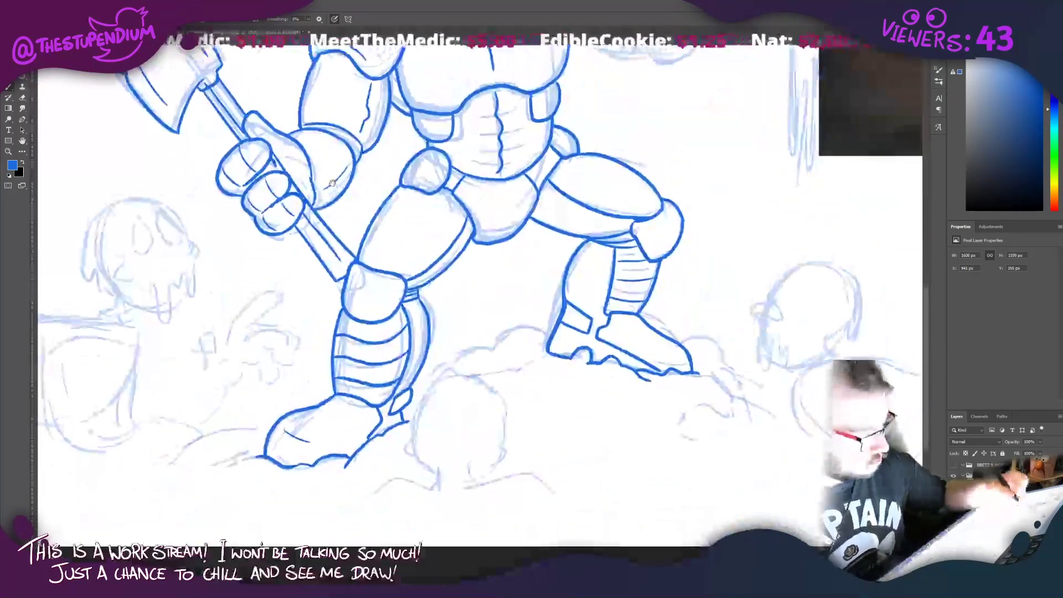
drag(419, 271, 456, 525)
drag(385, 367, 338, 344)
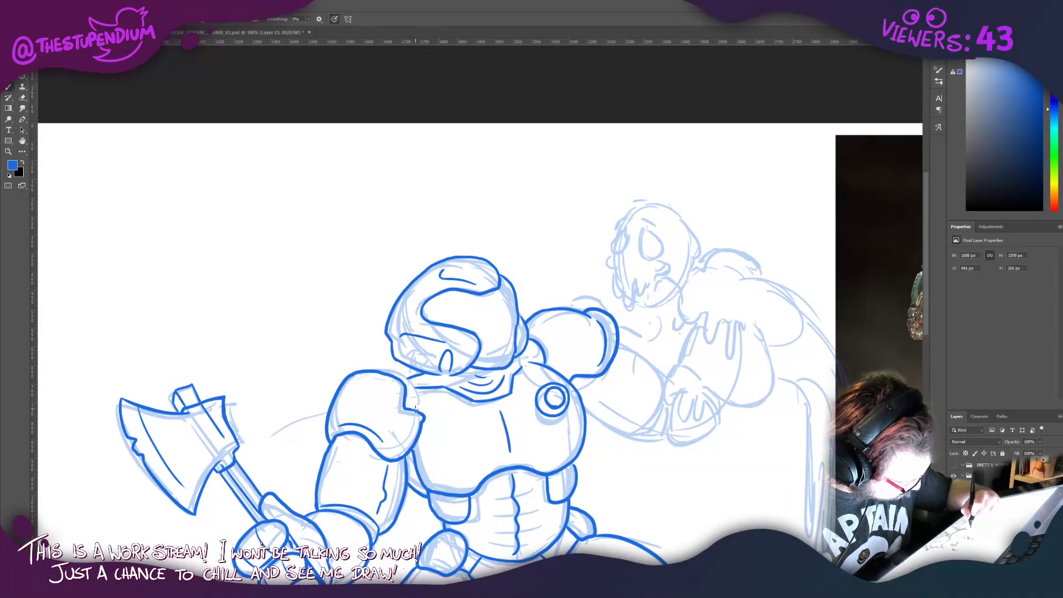
drag(415, 408, 396, 372)
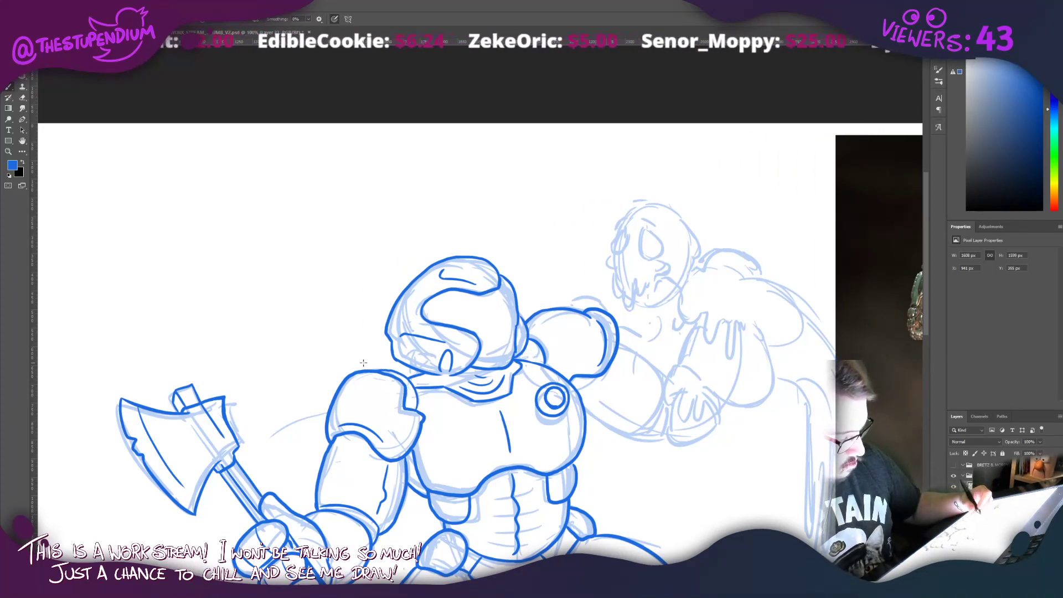
Step: Trace the upper demon's gripping hand with separate fingers, and outline its curved forearm with a dripping underside
mouse_move(528, 423)
mouse_down()
mouse_move(512, 229)
mouse_move(469, 297)
mouse_move(457, 440)
mouse_up()
mouse_move(619, 385)
mouse_down()
mouse_move(590, 394)
mouse_move(593, 422)
mouse_move(608, 404)
mouse_move(608, 441)
mouse_move(621, 410)
mouse_move(620, 443)
mouse_move(631, 424)
mouse_move(660, 424)
mouse_up()
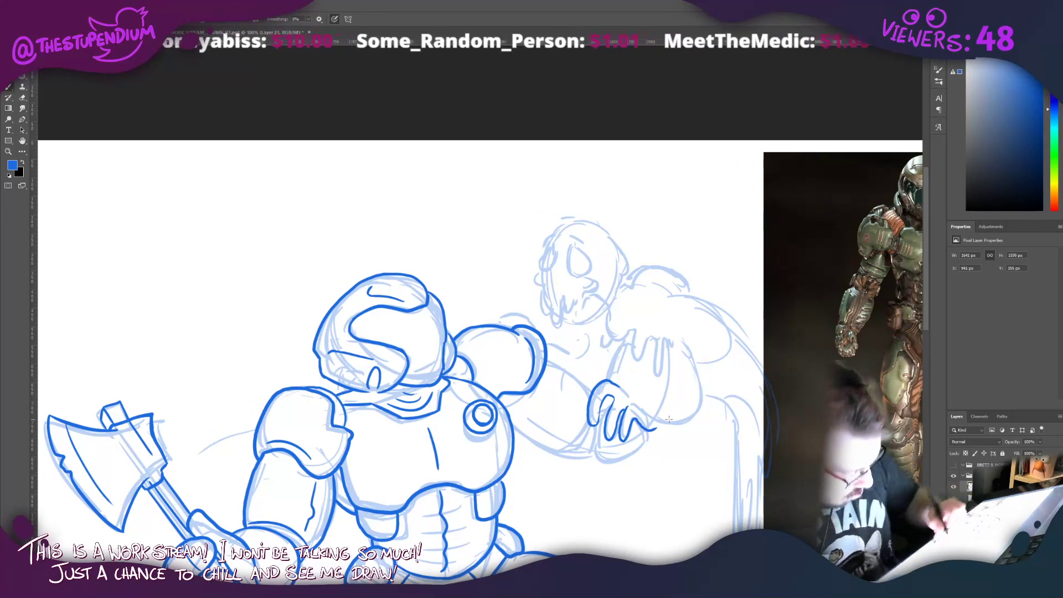
mouse_move(620, 389)
mouse_down()
mouse_move(666, 421)
mouse_move(690, 402)
mouse_move(670, 300)
mouse_up()
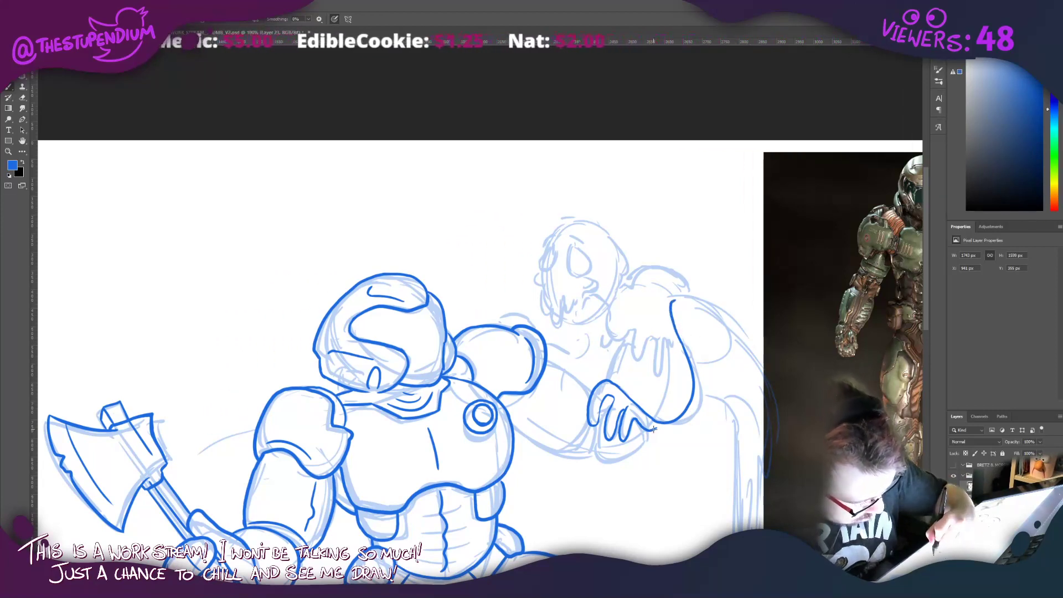
mouse_move(654, 429)
mouse_down()
mouse_move(669, 446)
mouse_move(698, 416)
mouse_move(695, 325)
mouse_up()
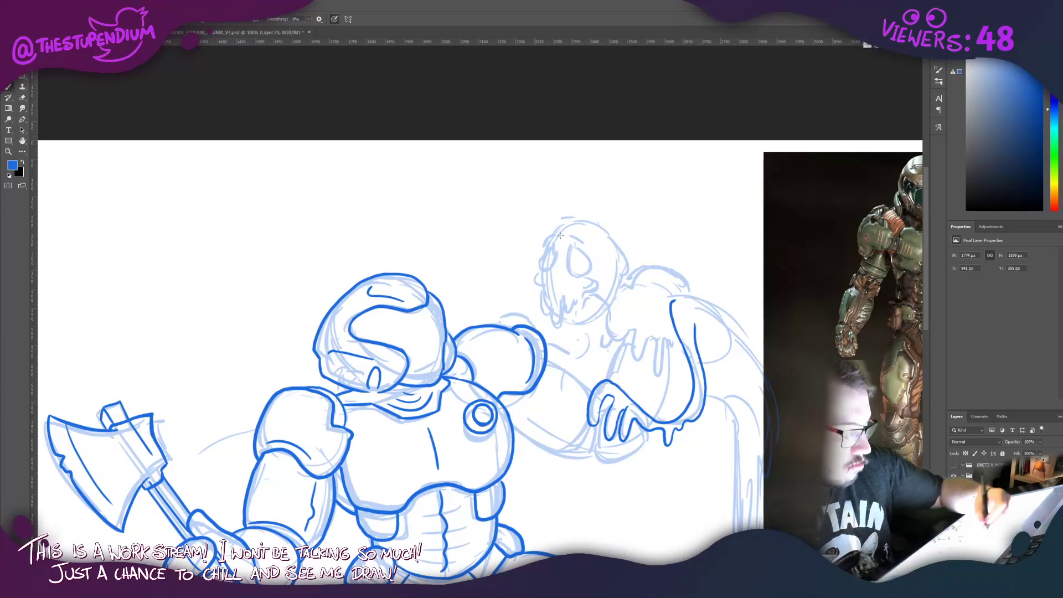
Step: Trace the upper demon's head with drooping eye sockets, melting mouth drips, jaw, domed skull and small forehead cracks
mouse_move(554, 244)
mouse_down()
mouse_move(548, 271)
mouse_move(557, 259)
mouse_move(555, 240)
mouse_move(538, 253)
mouse_move(558, 229)
mouse_up()
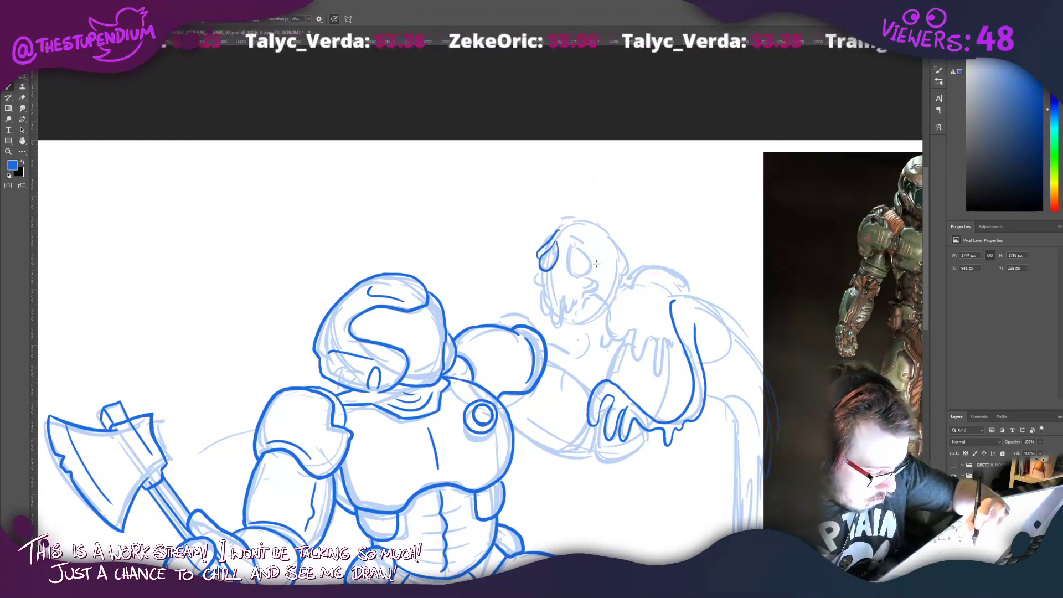
mouse_move(597, 264)
mouse_down()
mouse_move(574, 235)
mouse_move(573, 277)
mouse_move(592, 273)
mouse_move(574, 246)
mouse_move(534, 283)
mouse_move(562, 336)
mouse_move(566, 301)
mouse_move(579, 300)
mouse_up()
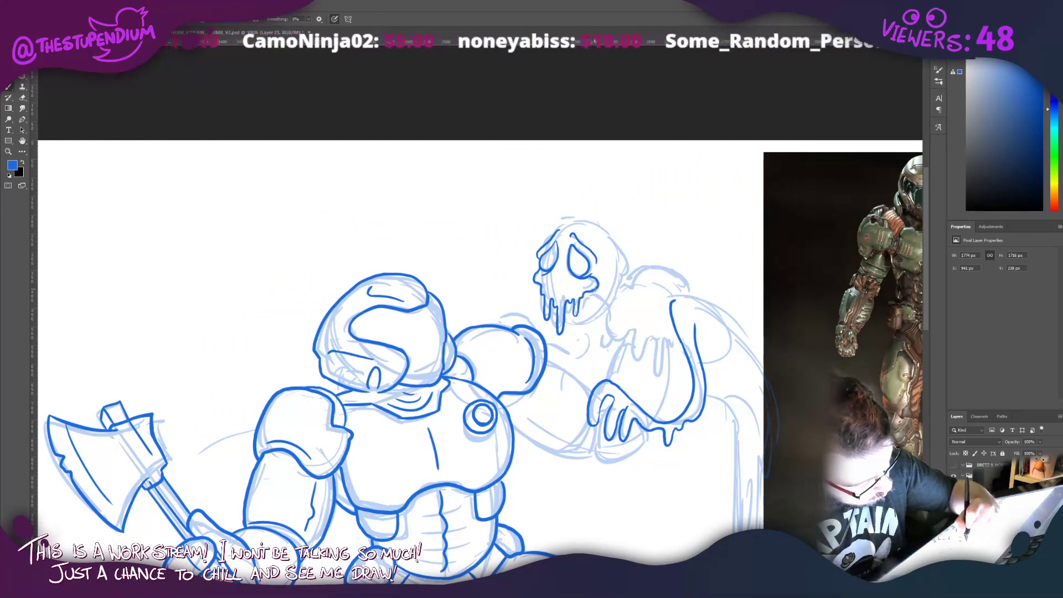
mouse_move(581, 298)
mouse_down()
mouse_move(608, 303)
mouse_move(612, 320)
mouse_move(620, 244)
mouse_up()
key(ctrl+z)
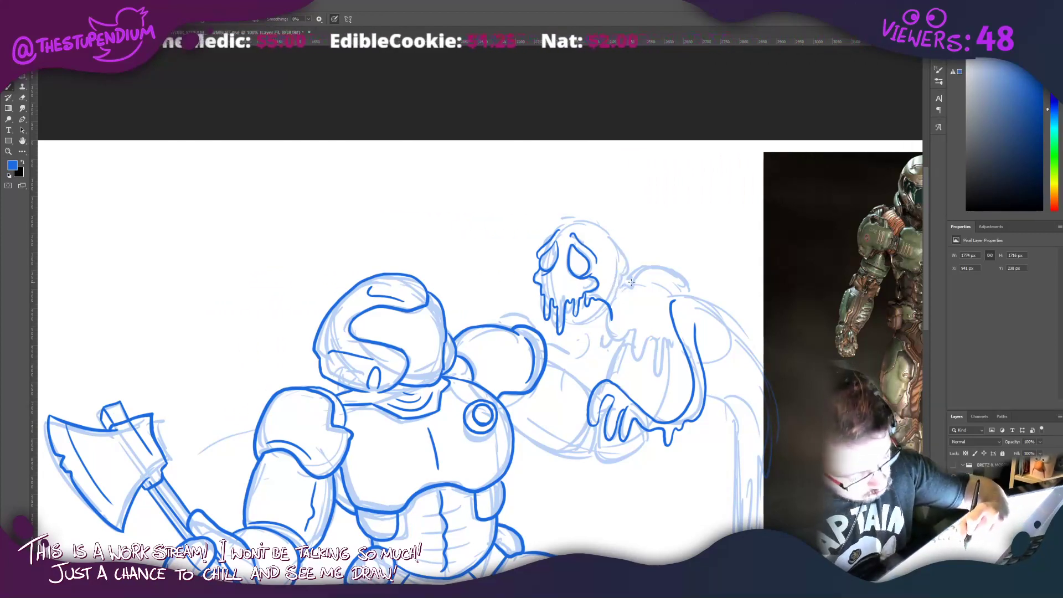
mouse_move(636, 288)
mouse_down()
mouse_move(611, 274)
mouse_move(627, 262)
mouse_up()
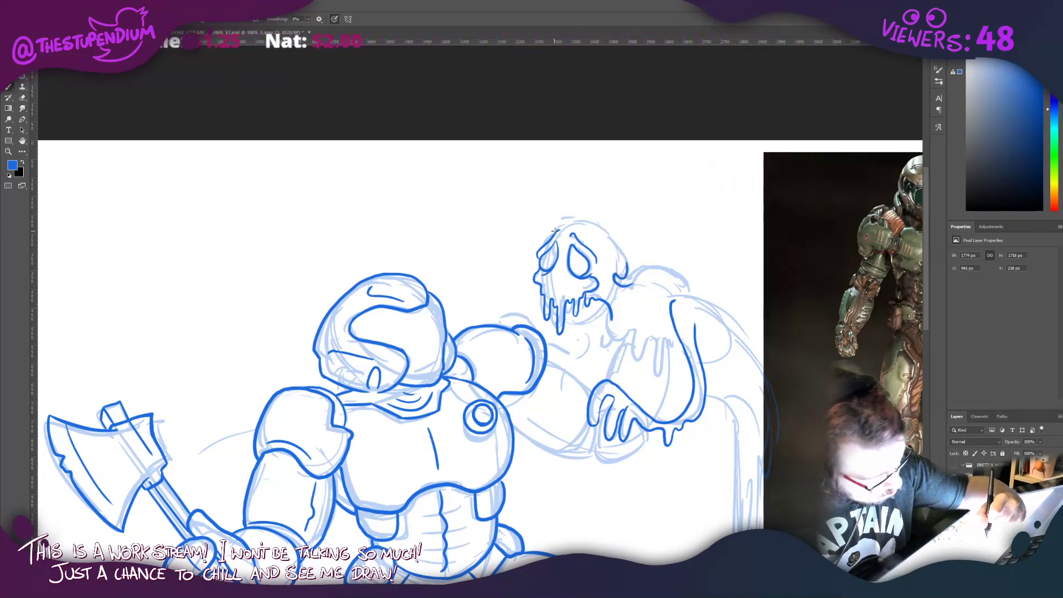
mouse_move(542, 246)
mouse_down()
mouse_move(562, 219)
mouse_move(582, 216)
mouse_move(621, 248)
mouse_move(626, 270)
mouse_up()
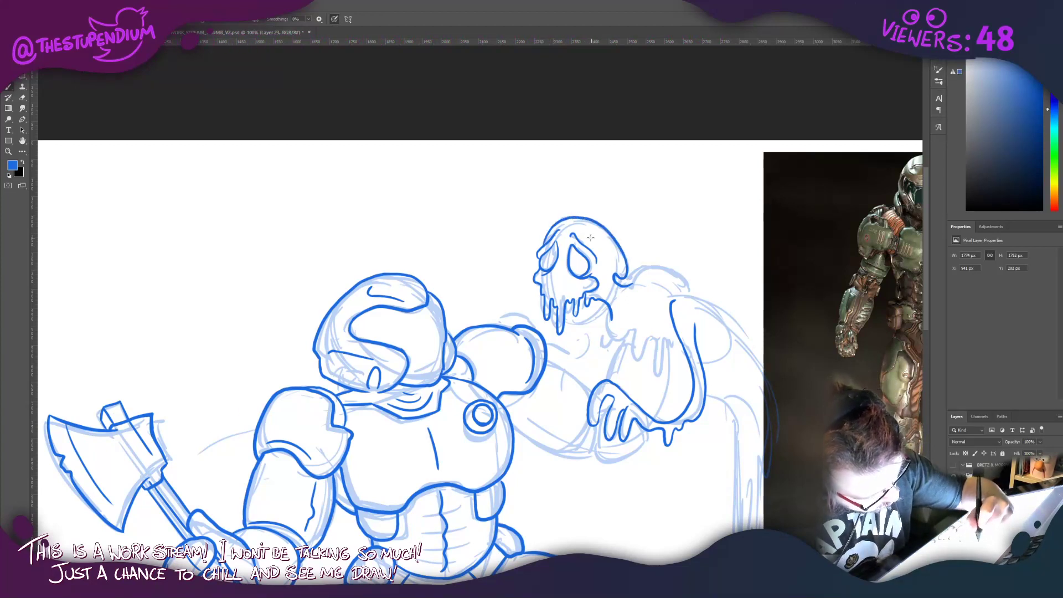
drag(590, 237, 603, 250)
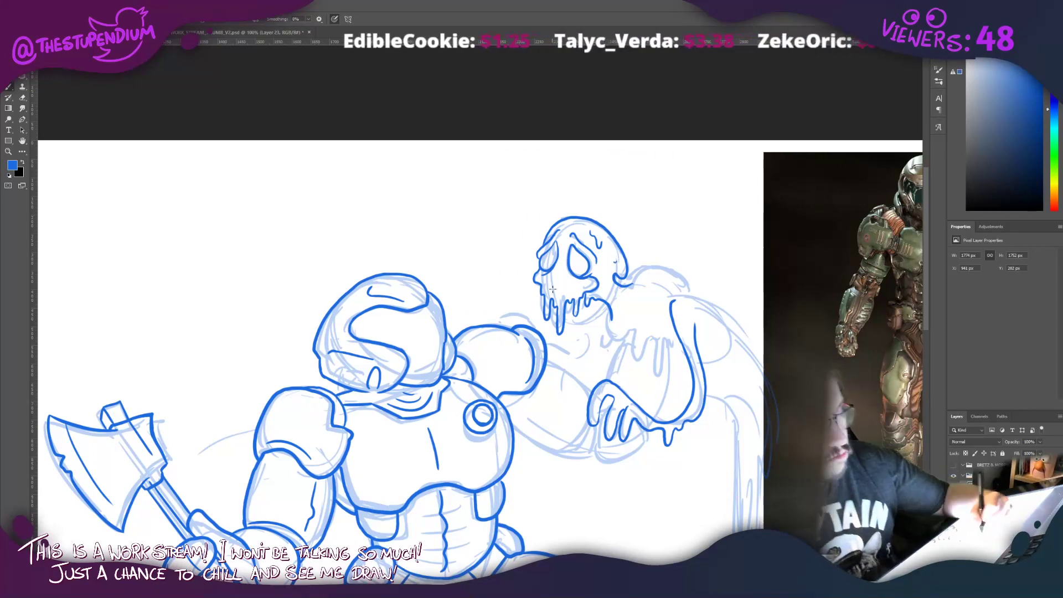
Step: Trace the ragged, dripping edge across the upper demon's chest and arm, and the rounded contour of its far shoulder
drag(553, 297, 525, 227)
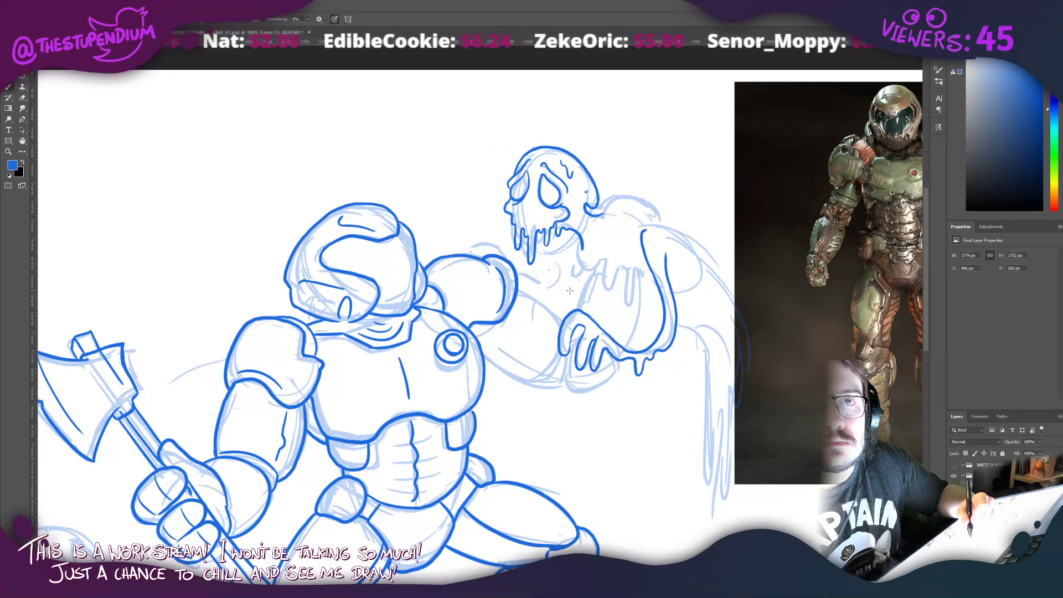
mouse_move(517, 270)
mouse_down()
mouse_move(467, 262)
mouse_move(427, 289)
mouse_up()
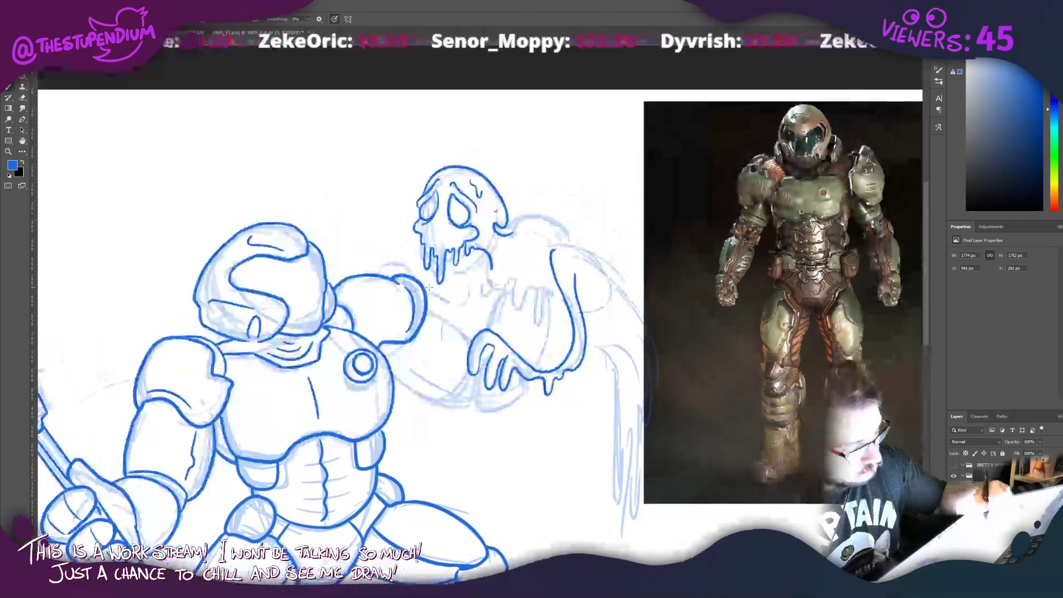
mouse_move(497, 273)
mouse_down()
mouse_move(535, 335)
mouse_move(548, 331)
mouse_up()
mouse_move(534, 368)
mouse_down()
mouse_move(552, 301)
mouse_move(531, 223)
mouse_move(507, 309)
mouse_move(501, 285)
mouse_move(489, 334)
mouse_up()
mouse_move(506, 233)
mouse_down()
mouse_move(530, 237)
mouse_move(526, 217)
mouse_move(543, 215)
mouse_move(579, 248)
mouse_up()
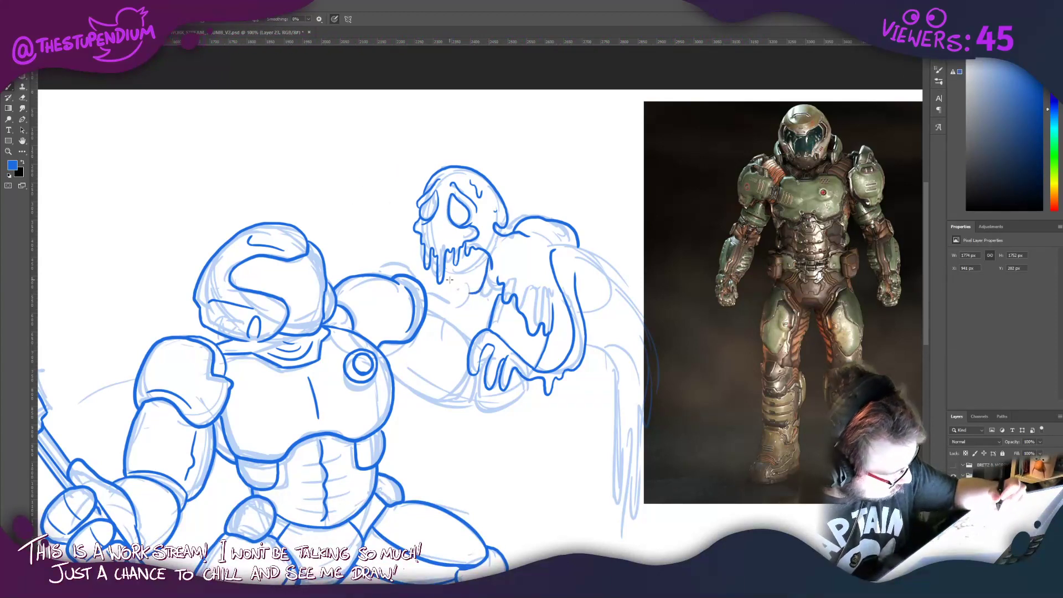
Step: Trace the armoured figure's extended arm from the shoulder plate to the rounded joint below the demon's hand, with a contour line inside
mouse_move(479, 374)
mouse_down()
mouse_move(471, 406)
mouse_move(484, 412)
mouse_move(513, 403)
mouse_move(511, 372)
mouse_up()
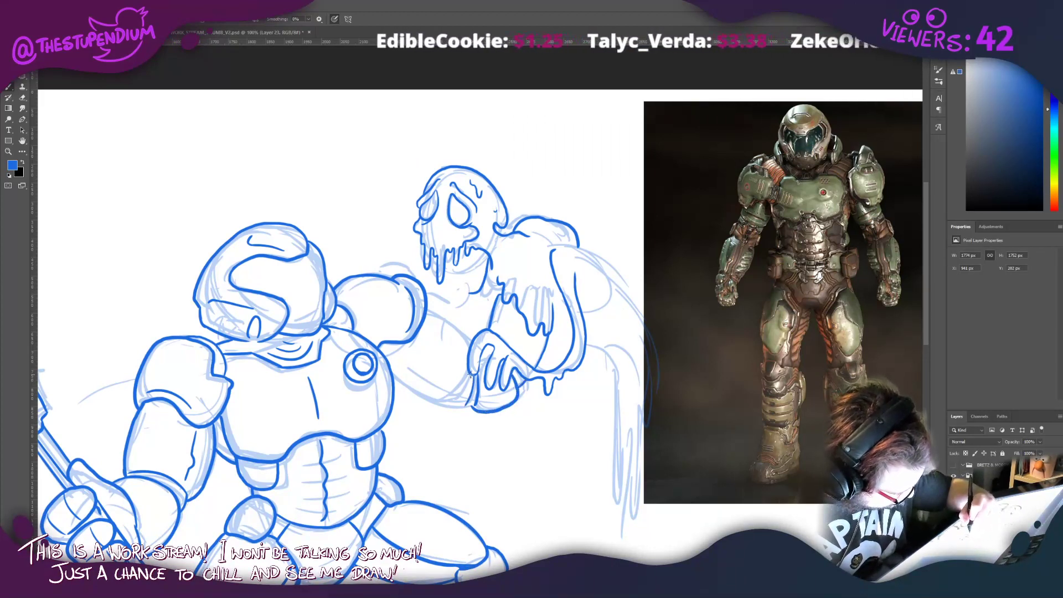
mouse_move(452, 405)
mouse_down()
mouse_move(473, 376)
mouse_move(474, 402)
mouse_move(474, 375)
mouse_move(466, 391)
mouse_up()
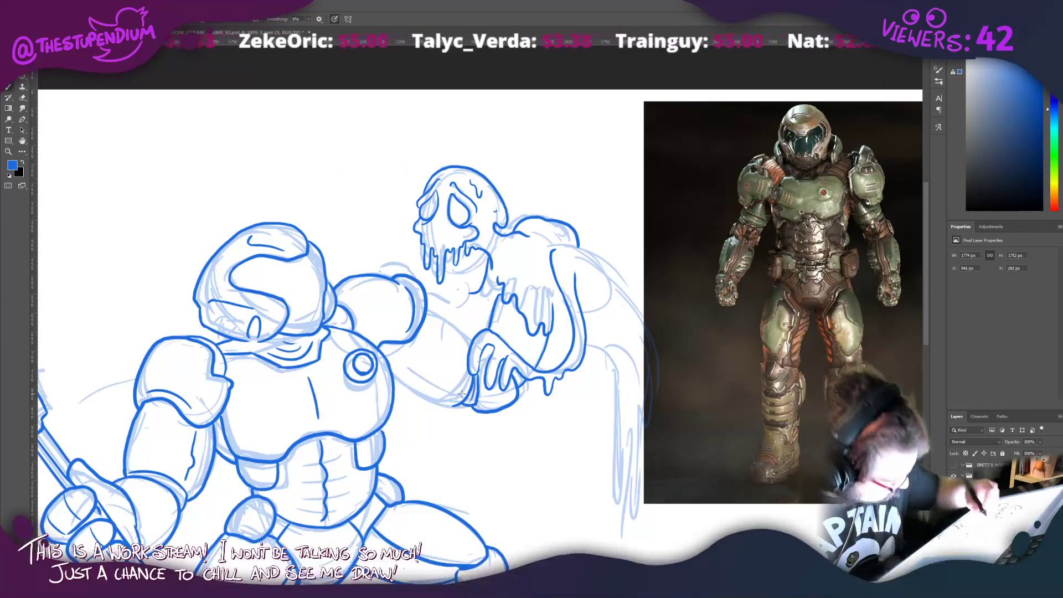
mouse_move(391, 374)
mouse_down()
mouse_move(450, 406)
mouse_move(396, 379)
mouse_move(408, 392)
mouse_up()
key(ctrl+z)
key(ctrl+z)
key(ctrl+z)
drag(469, 342, 424, 308)
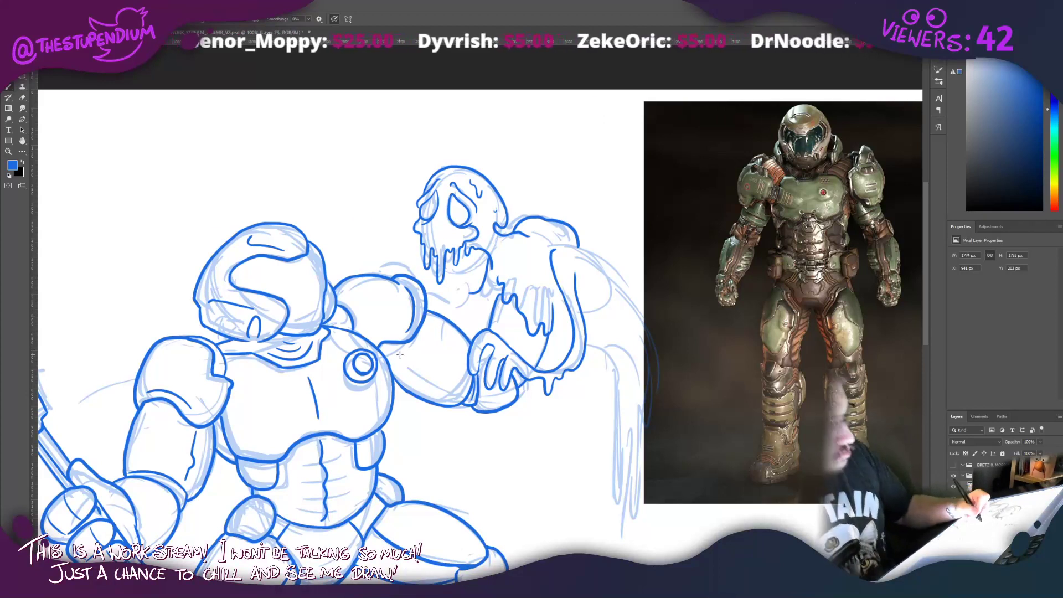
drag(391, 360, 457, 399)
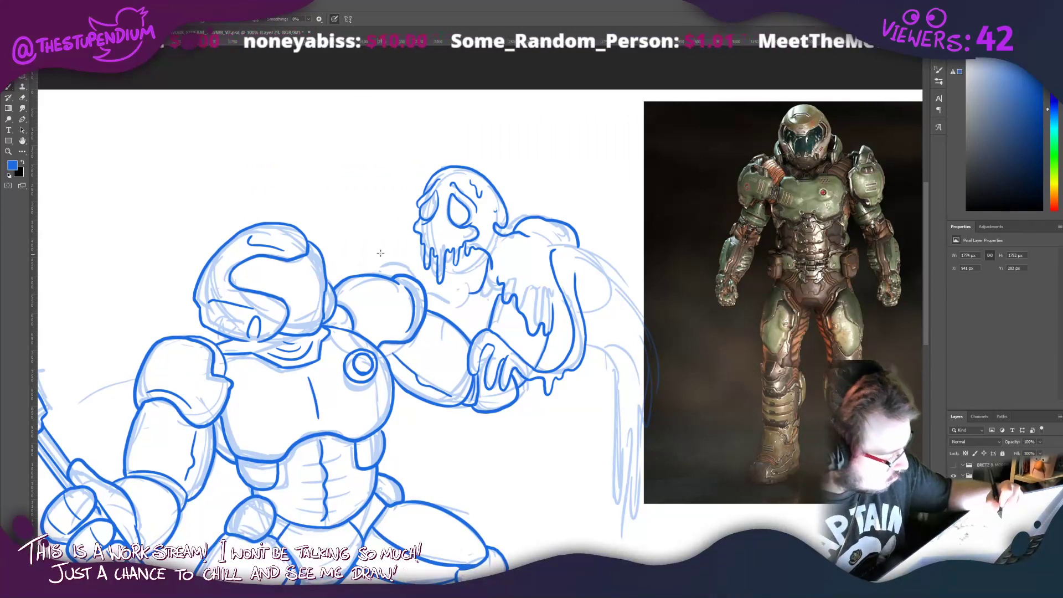
Step: Trace the upper demon's fingers curling over the shoulder plate, and outline its lower chest with small drips
mouse_move(368, 251)
mouse_down()
mouse_move(394, 256)
mouse_move(382, 273)
mouse_move(402, 267)
mouse_move(365, 267)
mouse_move(384, 255)
mouse_move(363, 269)
mouse_move(416, 279)
mouse_move(451, 318)
mouse_move(478, 306)
mouse_move(490, 251)
mouse_up()
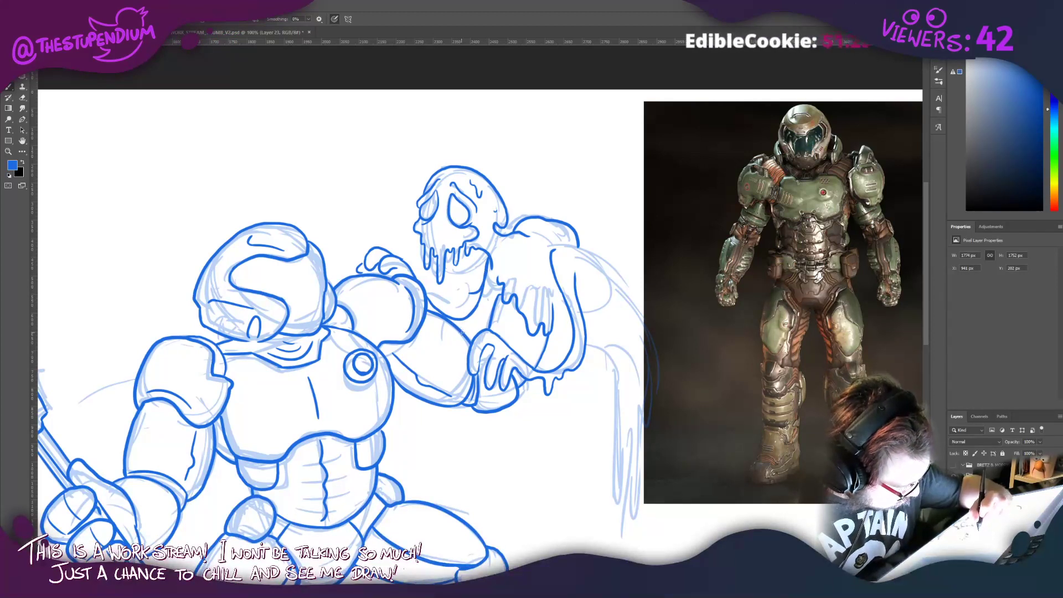
drag(462, 332, 496, 283)
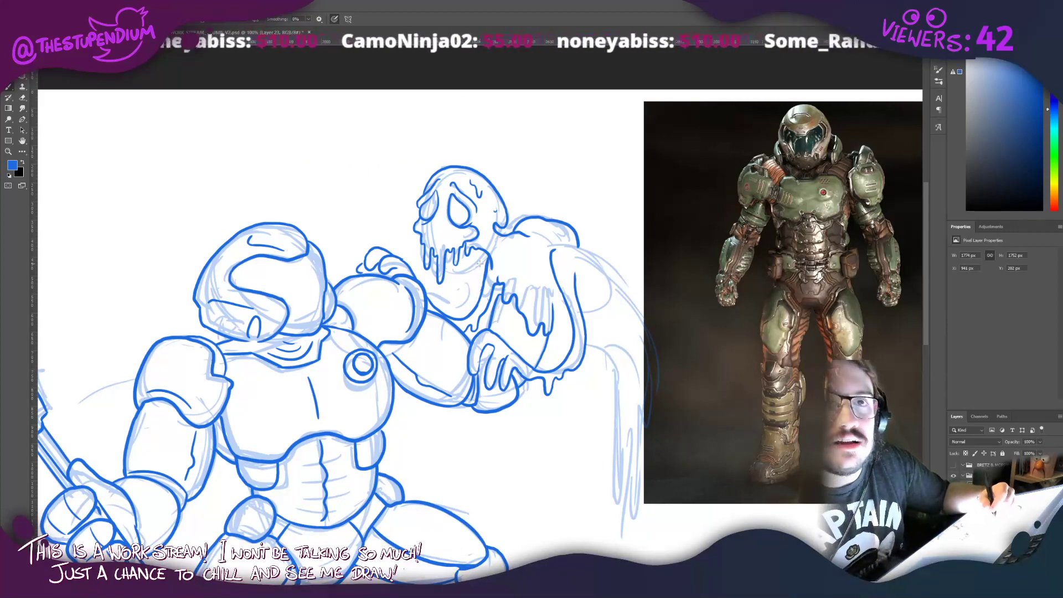
Step: Trace the upper demon's drooping wing-like back with long hanging drips, and add small drip lines inside it
drag(482, 263, 380, 222)
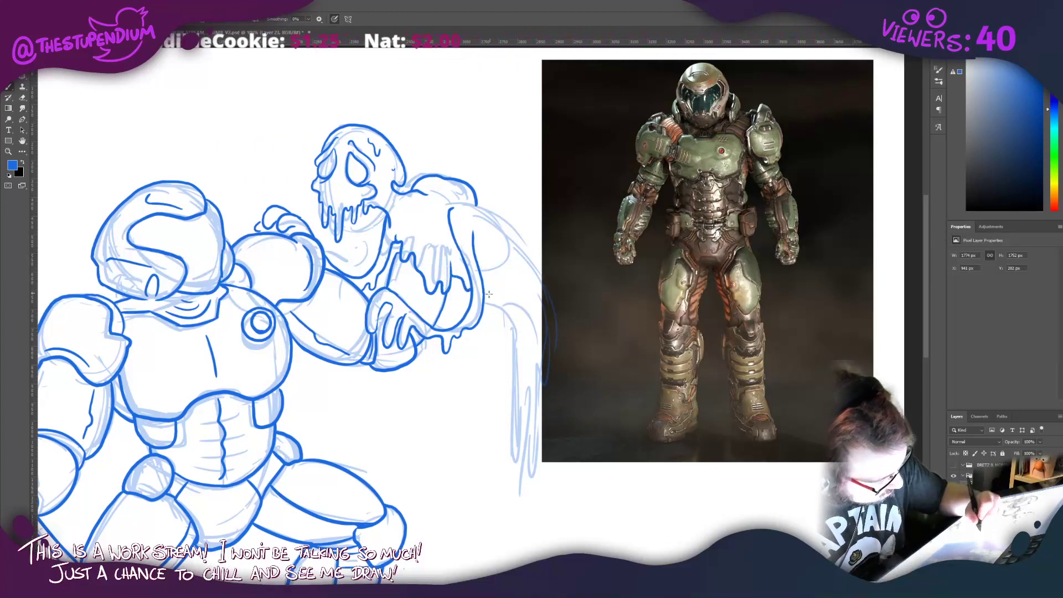
mouse_move(483, 293)
mouse_down()
mouse_move(507, 321)
mouse_move(513, 407)
mouse_move(521, 374)
mouse_move(524, 476)
mouse_move(550, 307)
mouse_move(546, 372)
mouse_move(543, 277)
mouse_move(513, 229)
mouse_move(464, 201)
mouse_up()
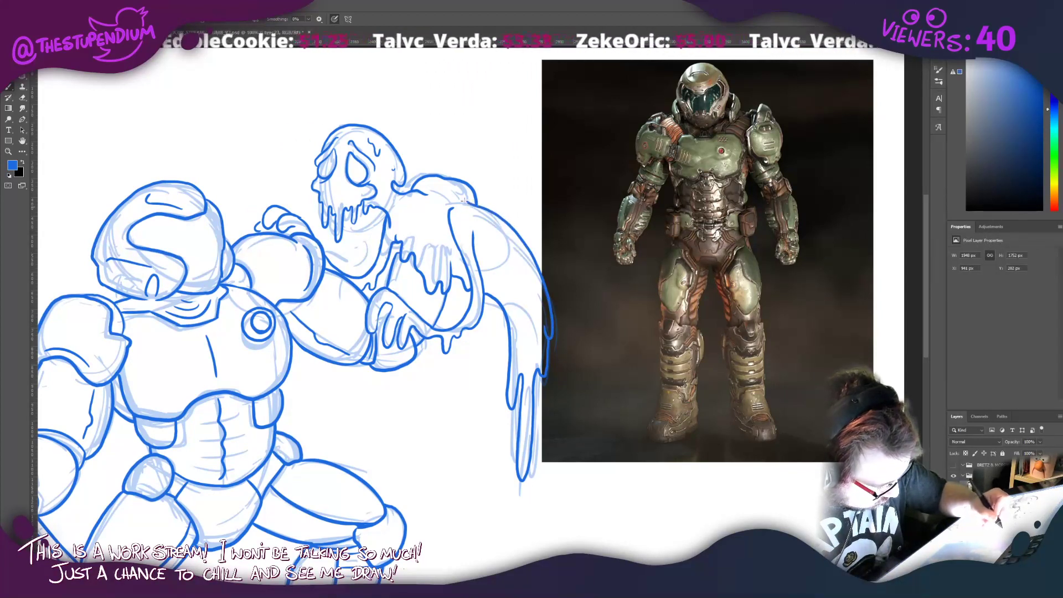
mouse_move(488, 255)
mouse_down()
mouse_move(521, 291)
mouse_move(529, 328)
mouse_move(704, 150)
mouse_up()
drag(305, 434, 483, 289)
drag(457, 375, 423, 444)
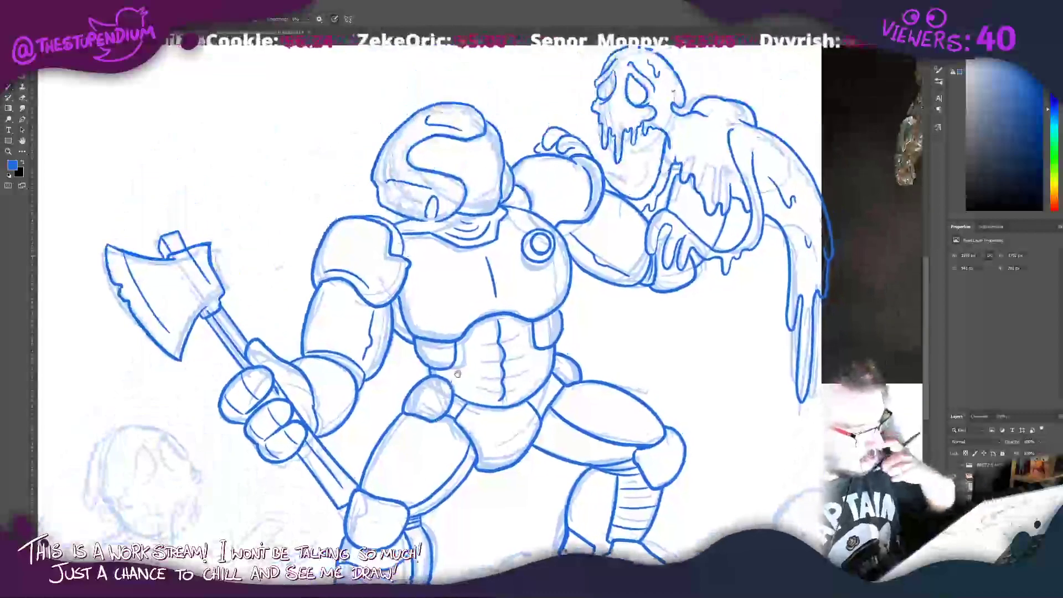
Step: Trace the brow, nose and melting mouth of the demon beyond the figure's rear foot, plus its short neck line
drag(432, 317, 444, 277)
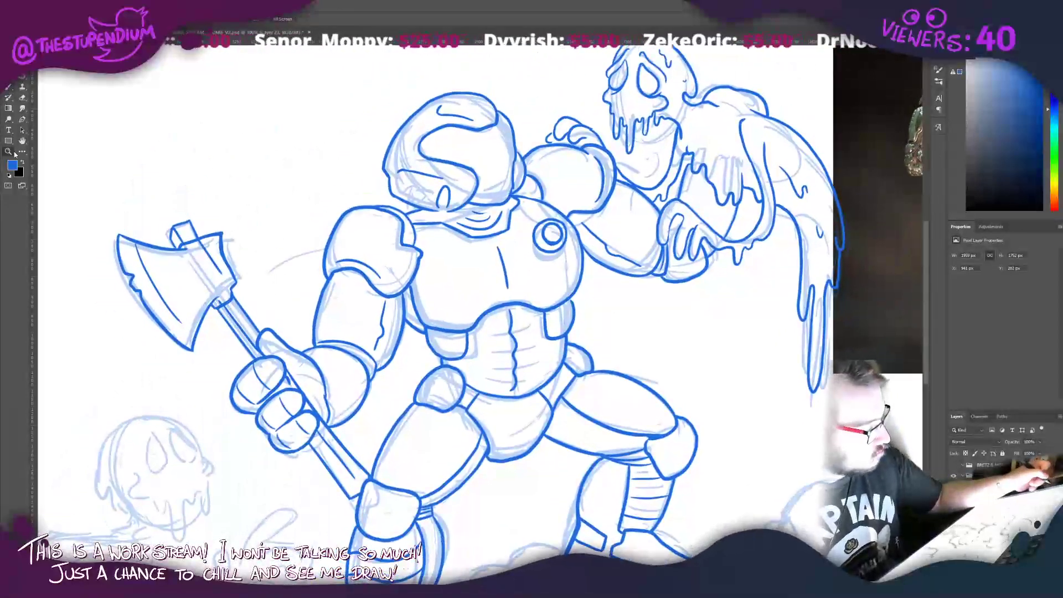
scroll(309, 256, down, 5)
scroll(309, 256, up, 3)
drag(310, 256, 377, 270)
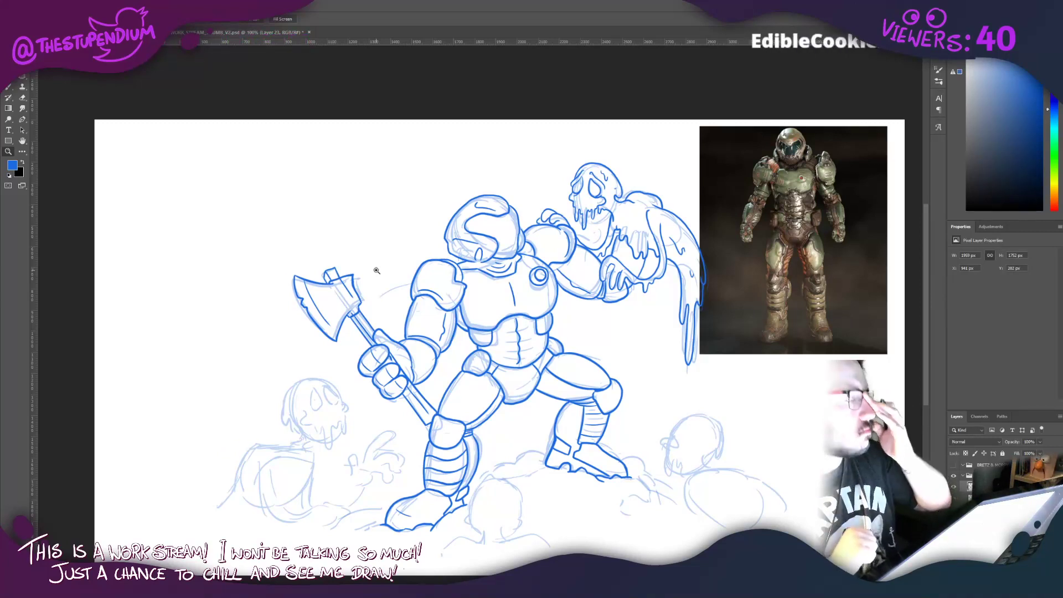
drag(457, 326, 564, 374)
mouse_move(512, 496)
mouse_down()
mouse_move(344, 166)
mouse_move(300, 297)
mouse_up()
click(8, 88)
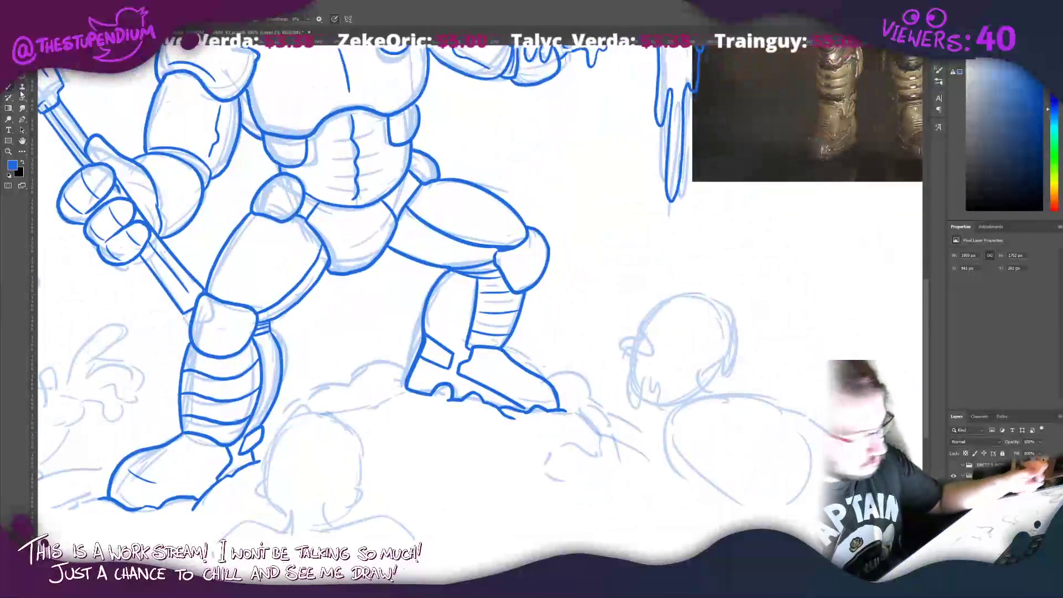
drag(668, 298, 648, 312)
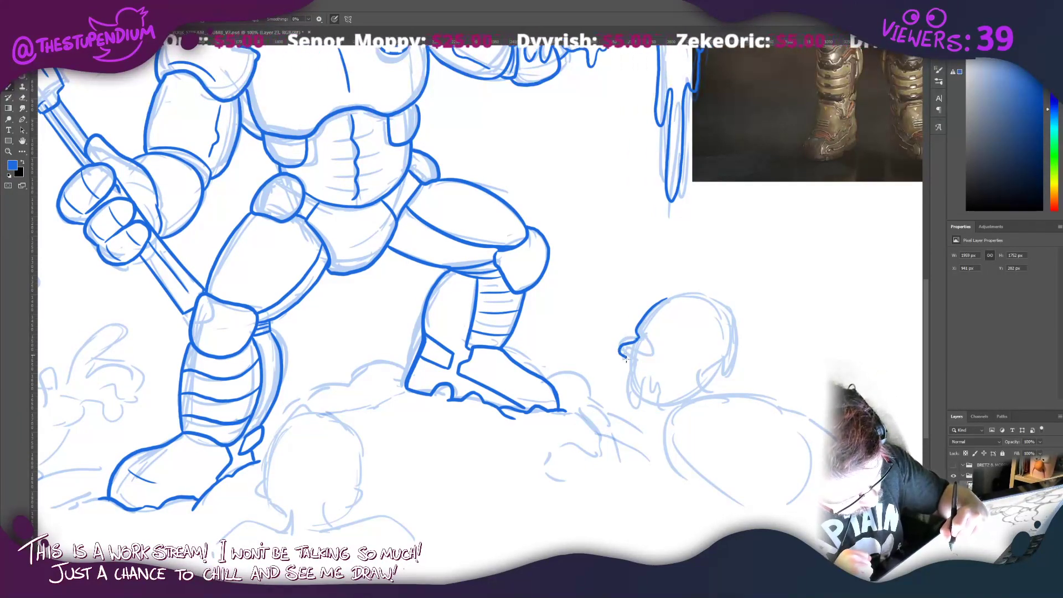
mouse_move(628, 388)
mouse_down()
mouse_move(629, 403)
mouse_move(638, 393)
mouse_up()
mouse_move(640, 364)
mouse_down()
mouse_move(638, 404)
mouse_move(659, 393)
mouse_move(653, 381)
mouse_move(661, 422)
mouse_move(694, 376)
mouse_up()
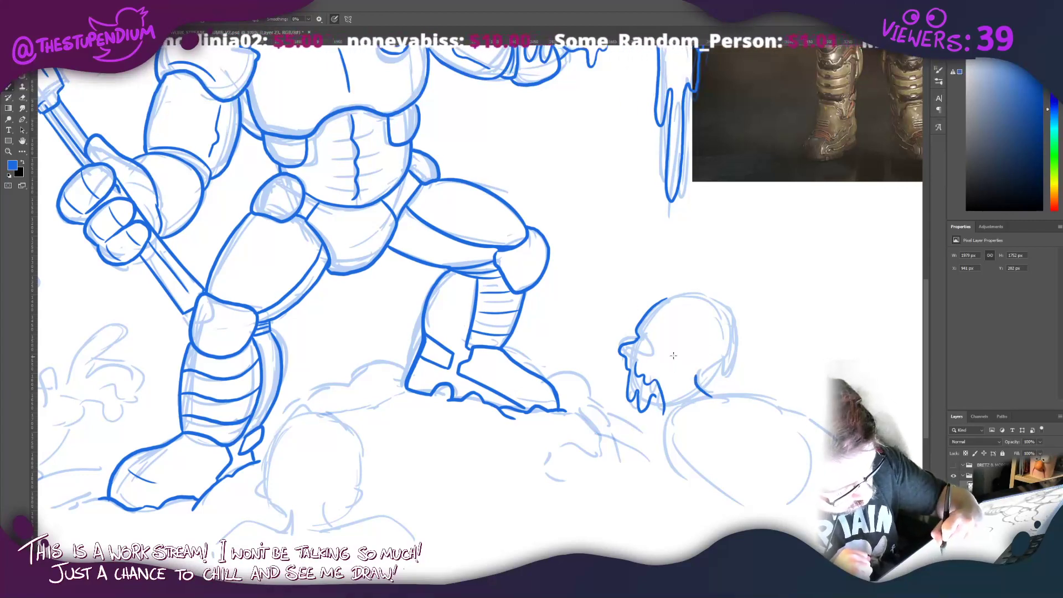
Step: Complete the same demon's head with the ragged back-of-jaw edge, the rounded skull and a narrow eye socket
mouse_move(670, 341)
mouse_down()
mouse_move(698, 372)
mouse_move(736, 331)
mouse_up()
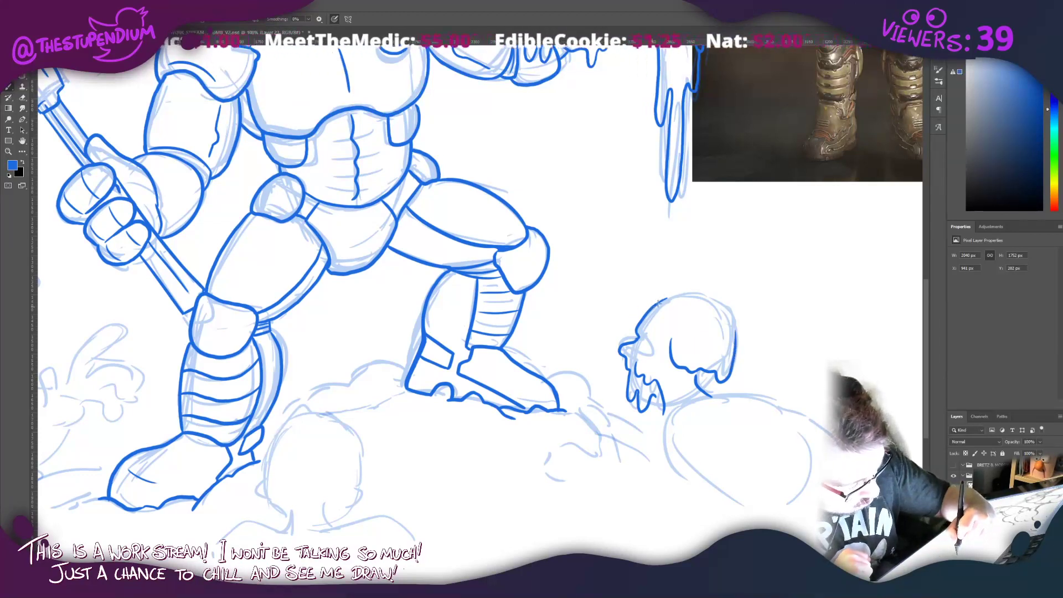
mouse_move(659, 302)
mouse_down()
mouse_move(706, 295)
mouse_move(736, 335)
mouse_up()
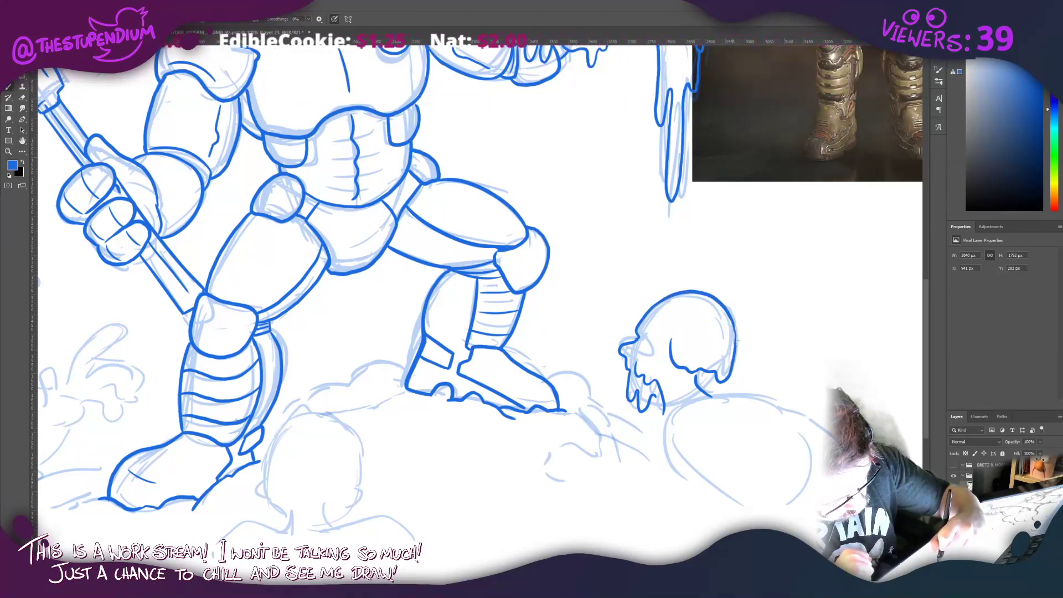
mouse_move(648, 326)
mouse_down()
mouse_move(643, 356)
mouse_move(649, 329)
mouse_up()
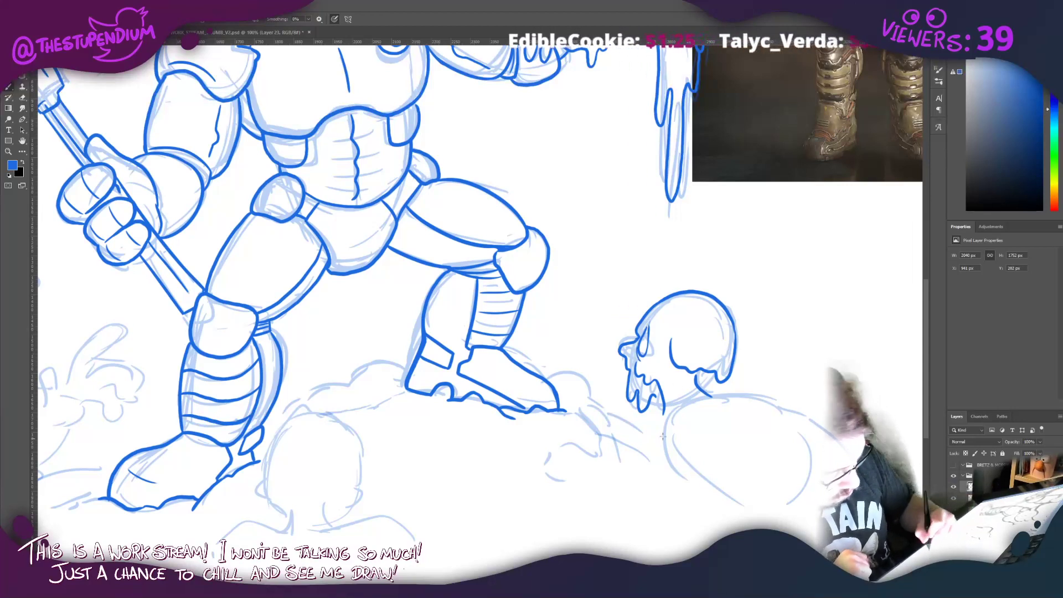
Step: Extend the rear-foot demon's neck into the shoulder, and trace its reaching hand and forearm along the sketch
drag(708, 395, 736, 399)
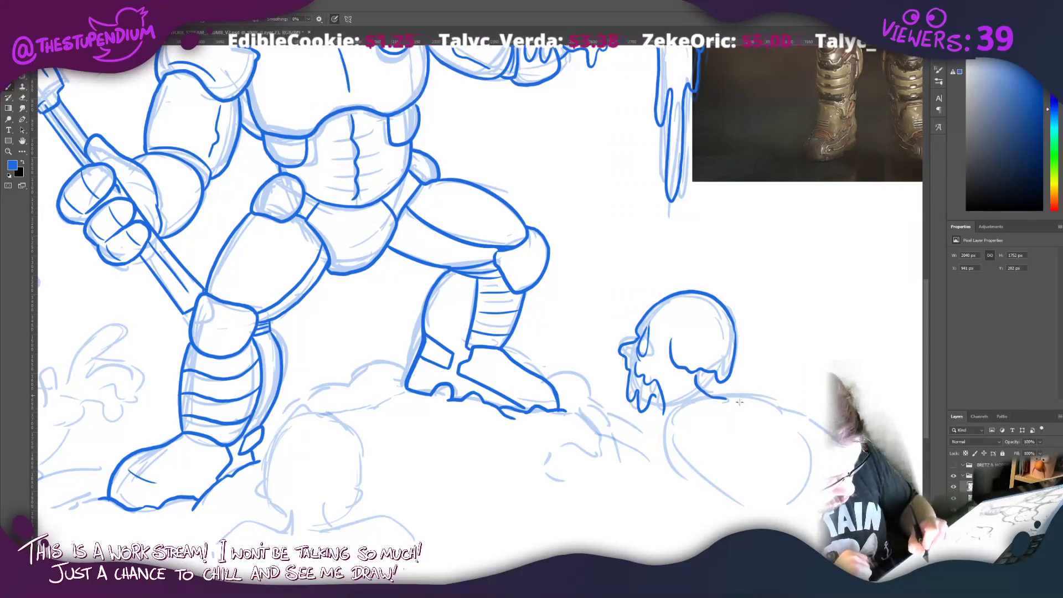
mouse_move(602, 434)
mouse_down()
mouse_move(623, 453)
mouse_move(590, 449)
mouse_move(581, 463)
mouse_move(617, 465)
mouse_move(590, 488)
mouse_move(634, 499)
mouse_up()
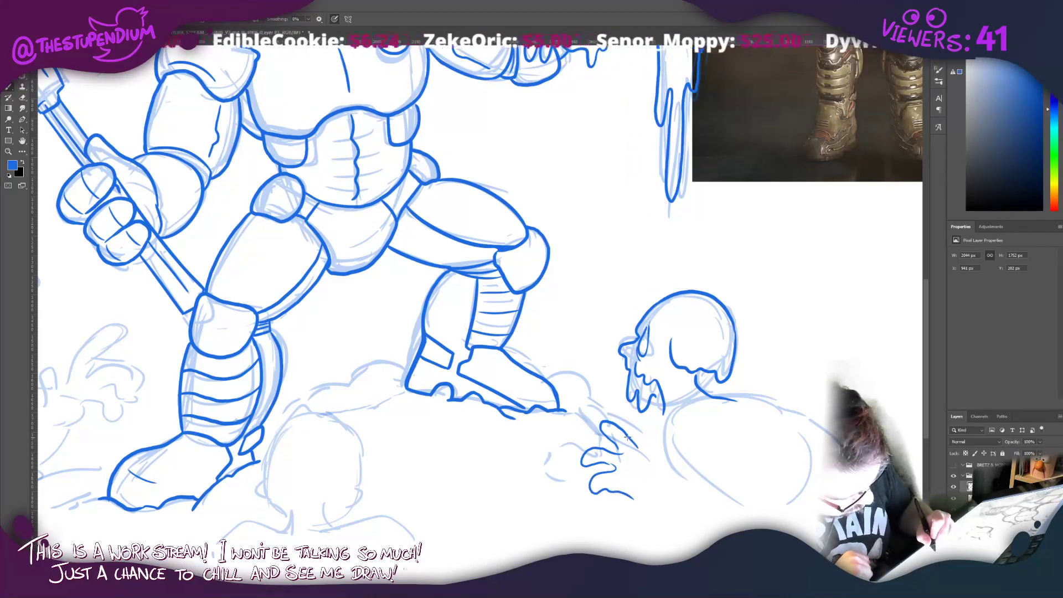
mouse_move(625, 436)
mouse_down()
mouse_move(656, 481)
mouse_move(662, 463)
mouse_move(667, 491)
mouse_move(630, 496)
mouse_move(682, 514)
mouse_move(646, 499)
mouse_move(702, 551)
mouse_up()
drag(664, 488, 712, 534)
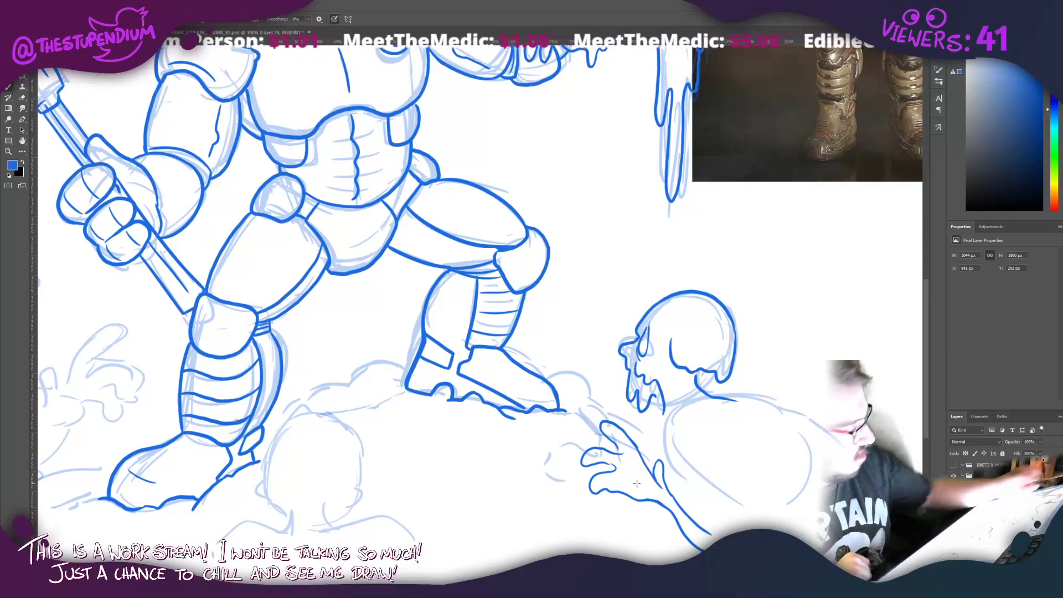
Step: Delete the inked demon beyond the rear foot within a rectangular selection, then deselect and return to the Brush
key(l)
mouse_move(809, 556)
mouse_down()
mouse_move(578, 250)
mouse_move(570, 256)
mouse_up()
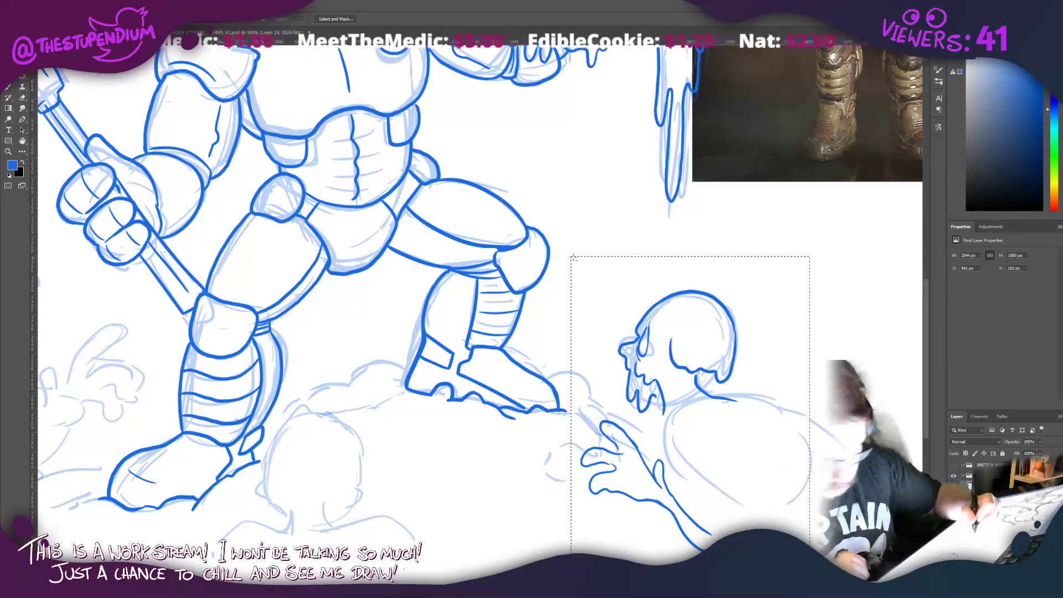
key(Delete)
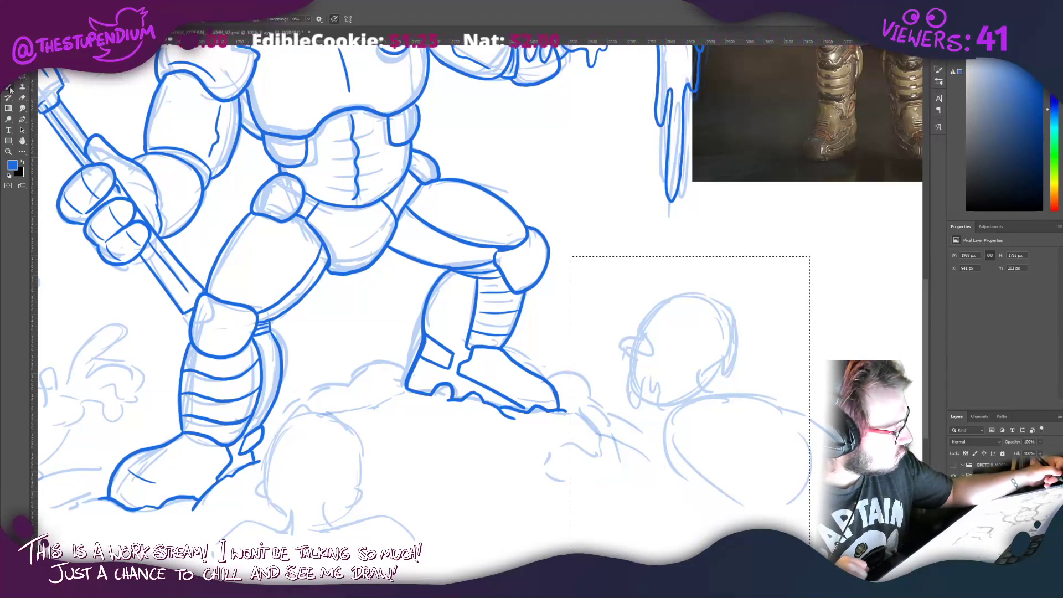
key(b)
key(alt+s)
key(d)
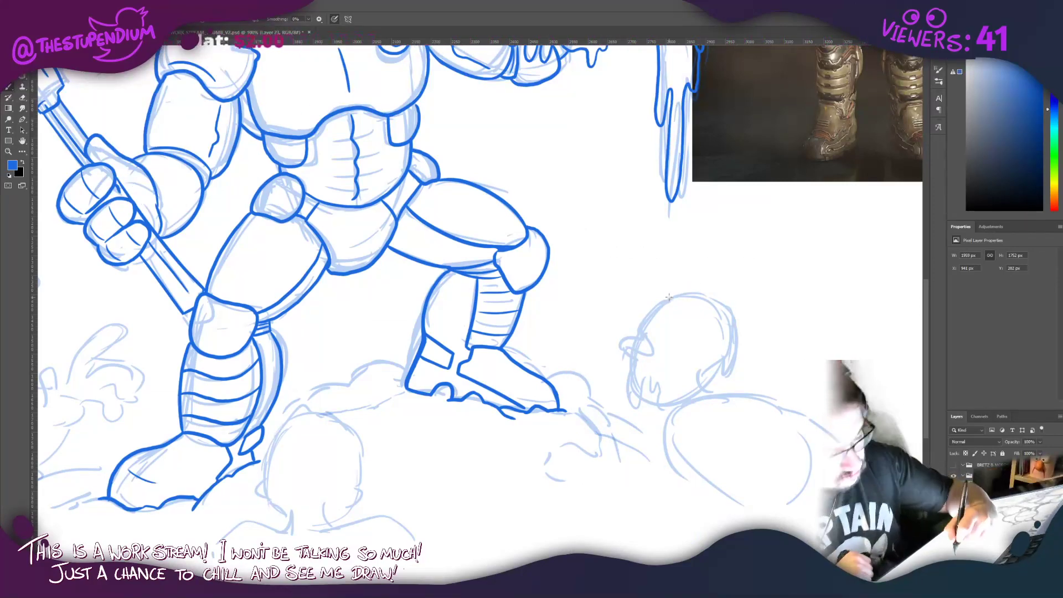
Step: Redraw that demon's head in profile with a large oval eye socket, drooping jaw, smaller rounded skull and short neck
mouse_move(684, 288)
mouse_down()
mouse_move(646, 305)
mouse_move(634, 340)
mouse_move(655, 346)
mouse_move(654, 320)
mouse_move(635, 326)
mouse_up()
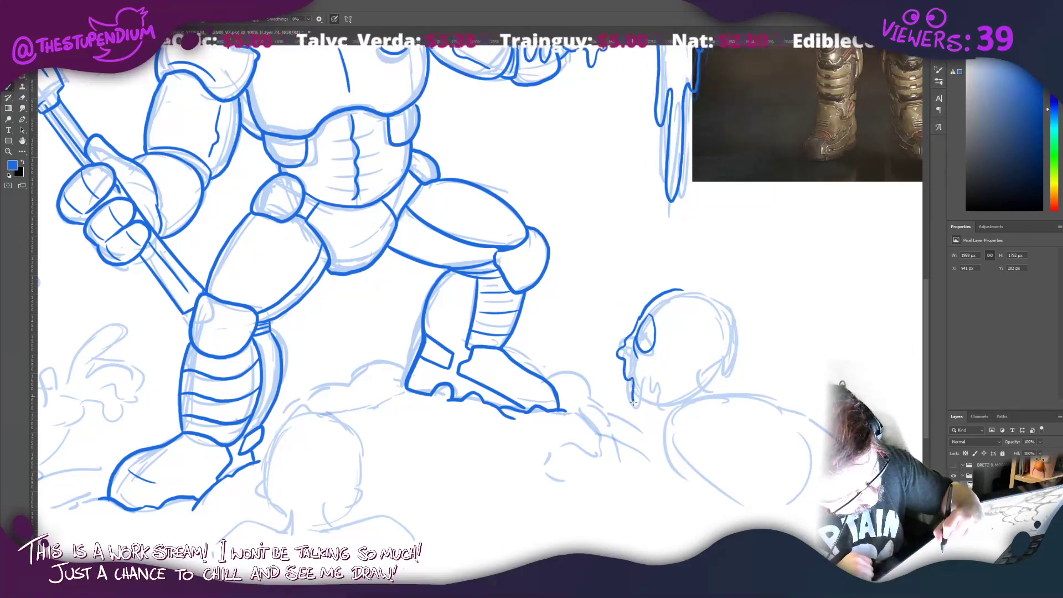
mouse_move(633, 403)
mouse_down()
mouse_move(689, 367)
mouse_move(664, 419)
mouse_up()
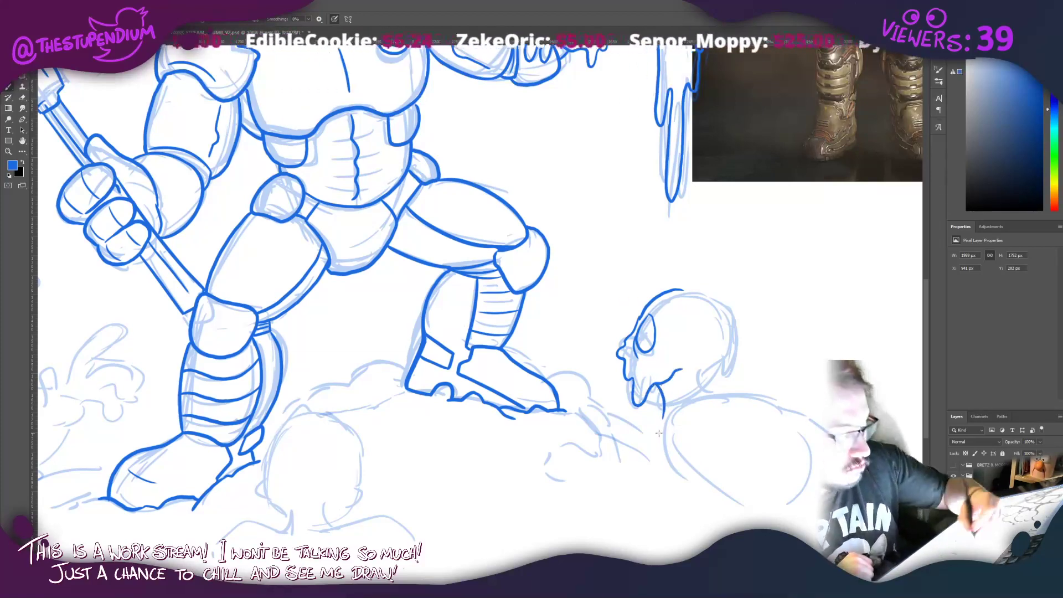
drag(654, 305, 666, 342)
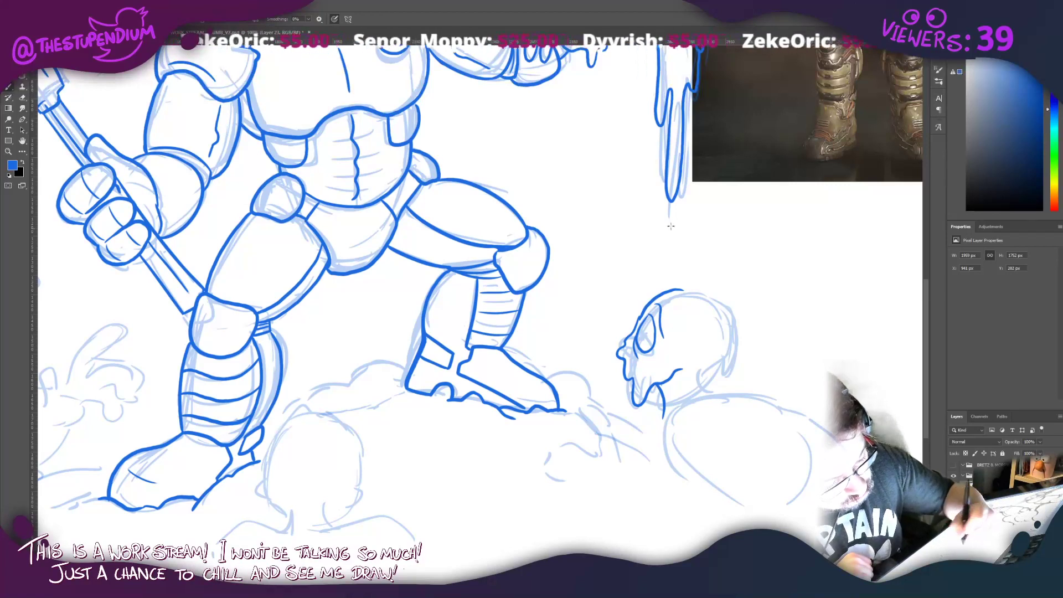
mouse_move(678, 289)
mouse_down()
mouse_move(722, 310)
mouse_move(732, 350)
mouse_move(697, 369)
mouse_move(703, 397)
mouse_up()
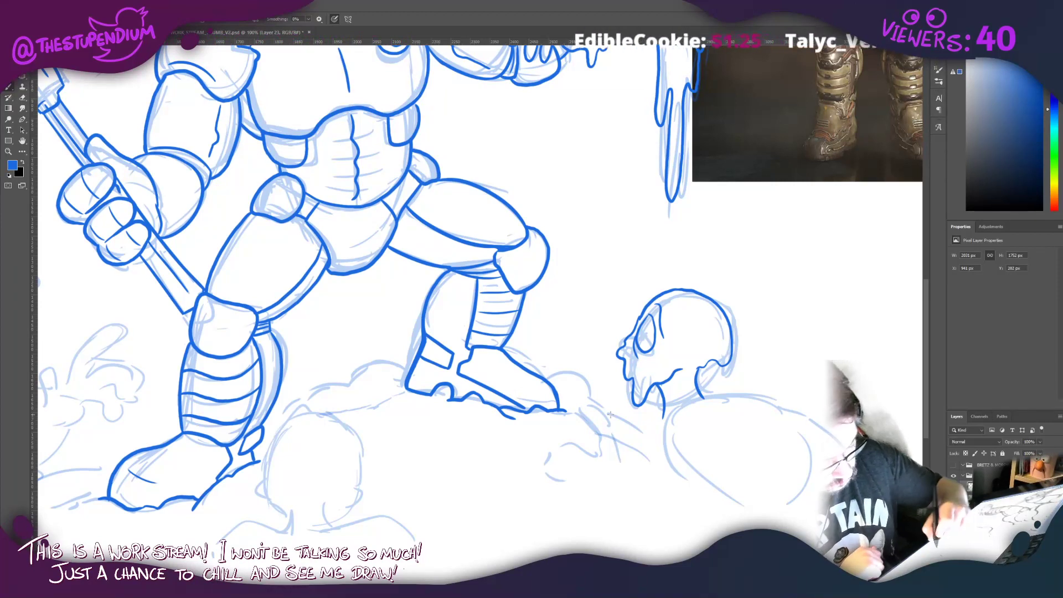
drag(662, 391, 679, 410)
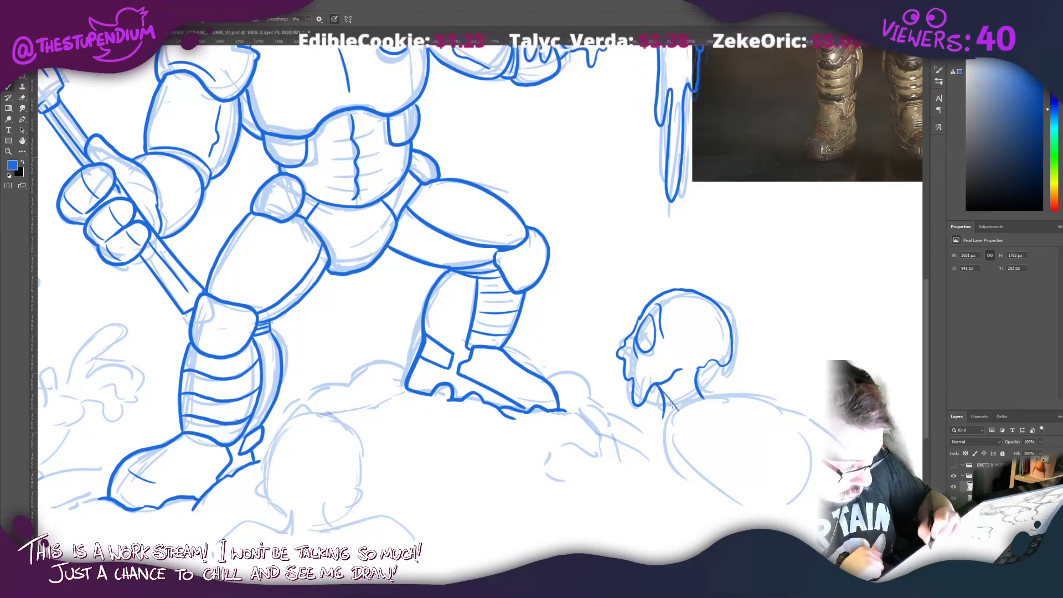
key(ctrl+z)
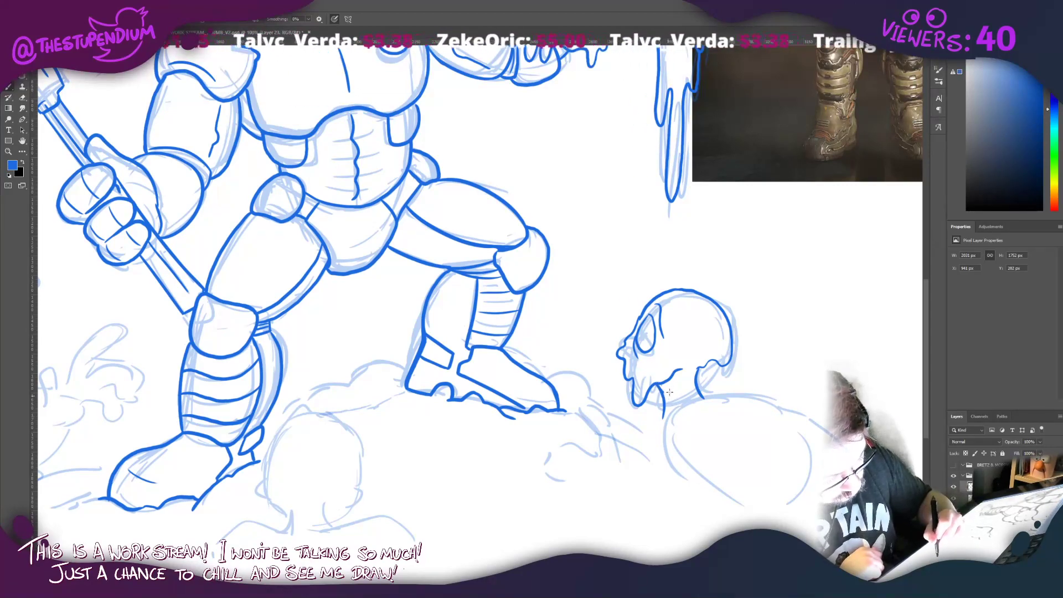
Step: Rough in the demon's rounded torso, and draw a thin, sharply bent arm raising a hand with spread fingers
mouse_move(706, 406)
mouse_down()
mouse_move(654, 428)
mouse_move(714, 523)
mouse_move(741, 398)
mouse_up()
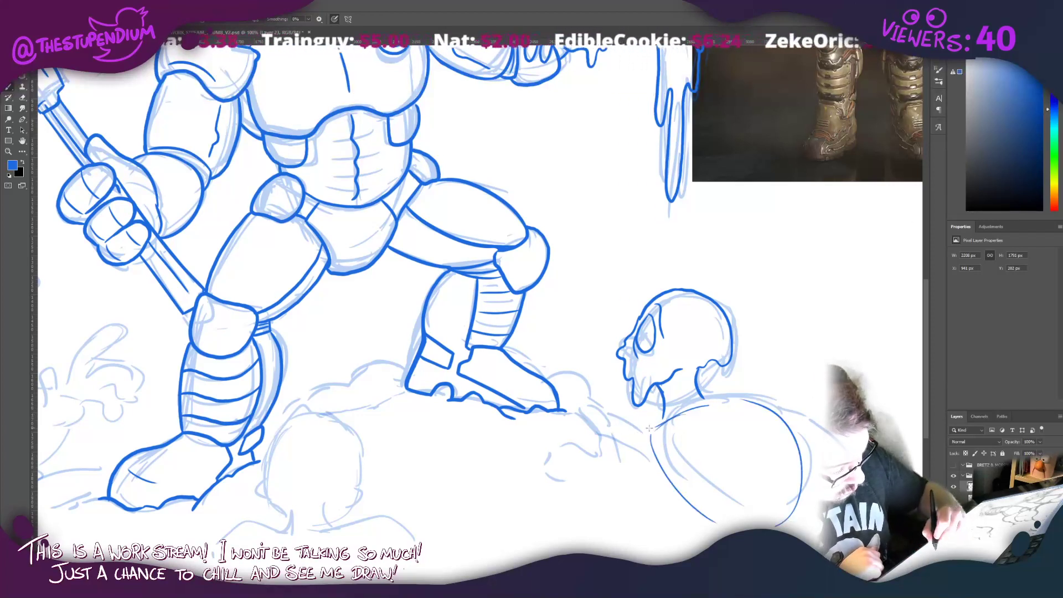
mouse_move(663, 414)
mouse_down()
mouse_move(642, 464)
mouse_move(610, 491)
mouse_move(595, 477)
mouse_move(589, 403)
mouse_move(578, 390)
mouse_move(579, 431)
mouse_move(546, 421)
mouse_move(570, 438)
mouse_move(566, 457)
mouse_move(586, 417)
mouse_move(539, 454)
mouse_move(565, 462)
mouse_move(611, 552)
mouse_move(629, 553)
mouse_move(649, 528)
mouse_move(676, 422)
mouse_up()
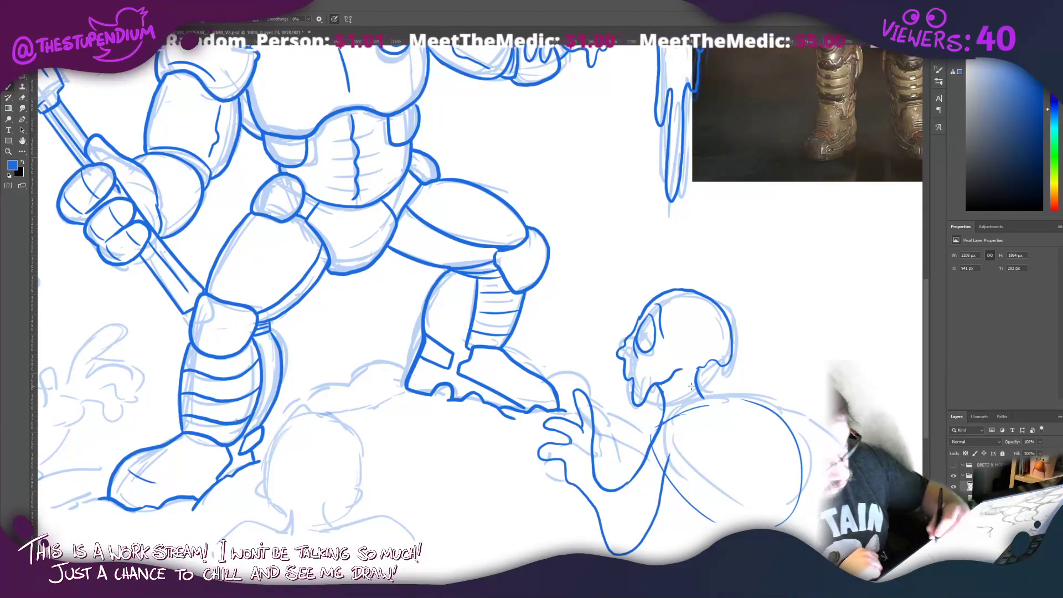
mouse_move(604, 489)
mouse_down()
mouse_move(617, 526)
mouse_move(636, 506)
mouse_move(647, 459)
mouse_up()
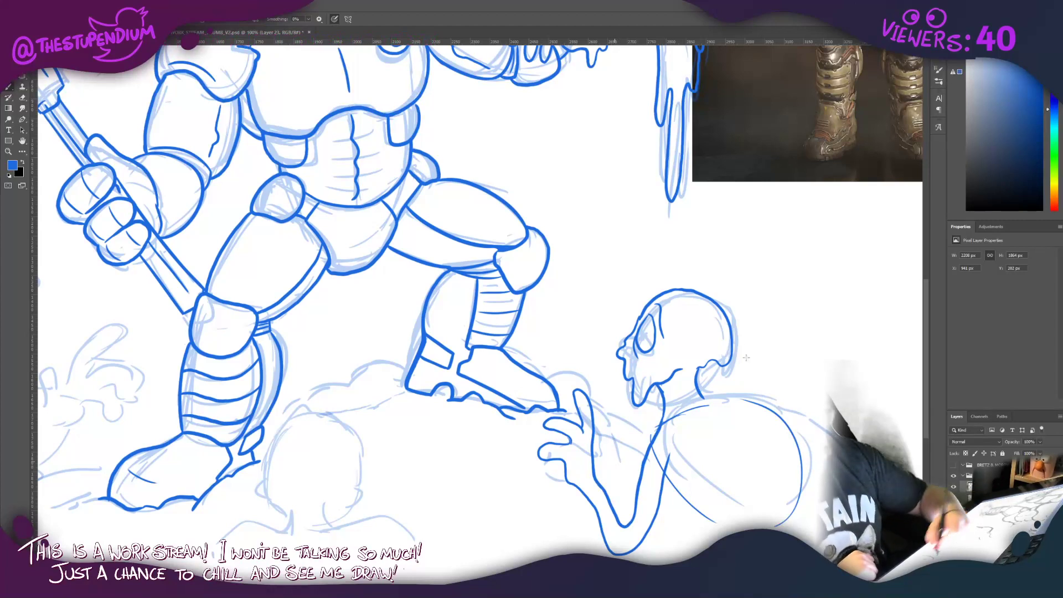
Step: Outline the demon's sloping back and ragged lower chest edge, and add a second hand reaching behind the raised arm
mouse_move(717, 405)
mouse_down()
mouse_move(757, 414)
mouse_move(786, 458)
mouse_up()
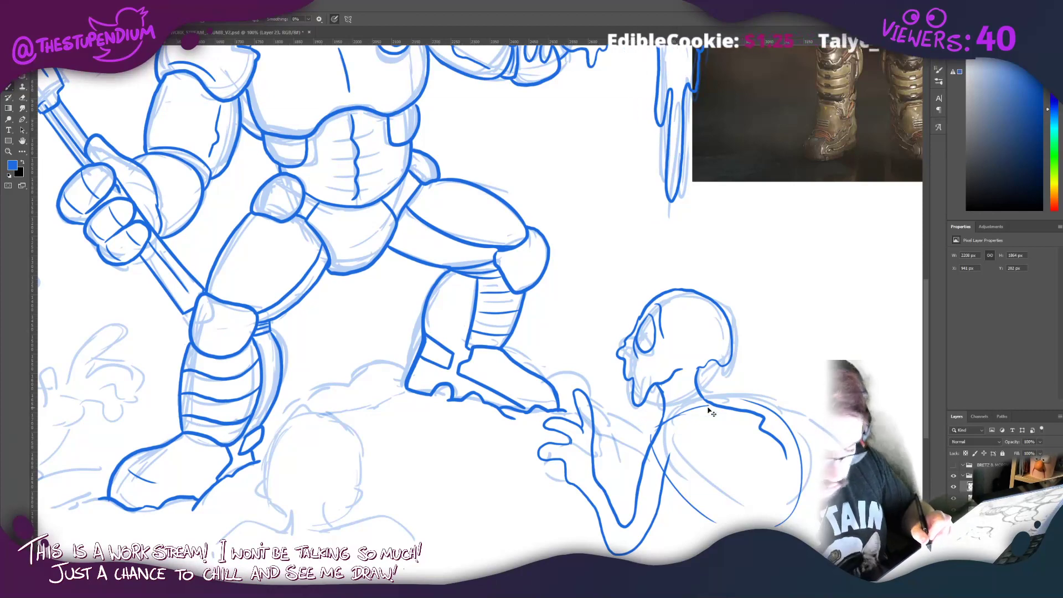
key(ctrl+z)
drag(709, 401, 787, 451)
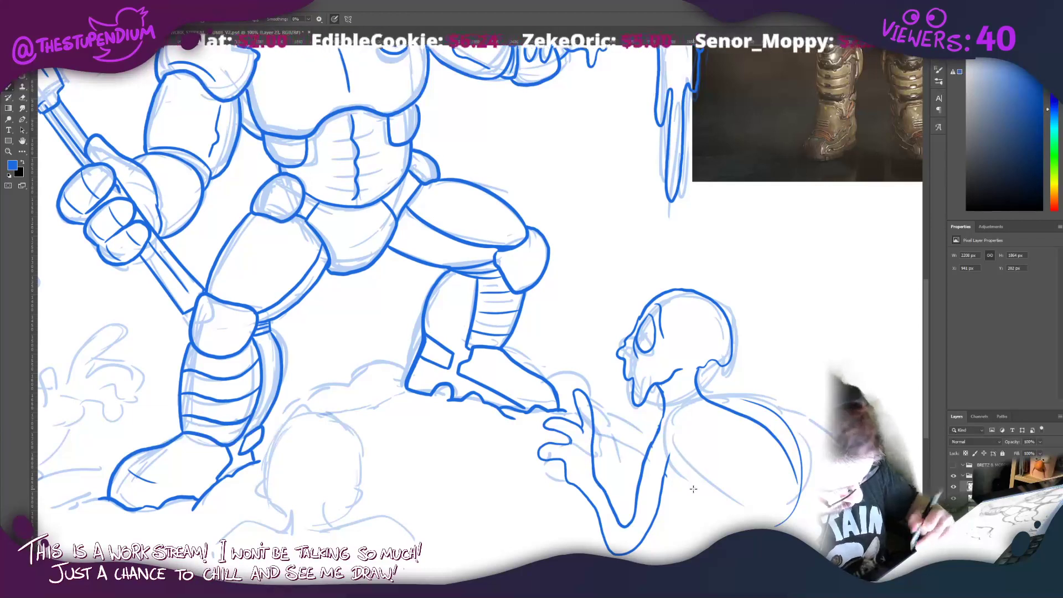
mouse_move(666, 467)
mouse_down()
mouse_move(683, 488)
mouse_move(750, 521)
mouse_up()
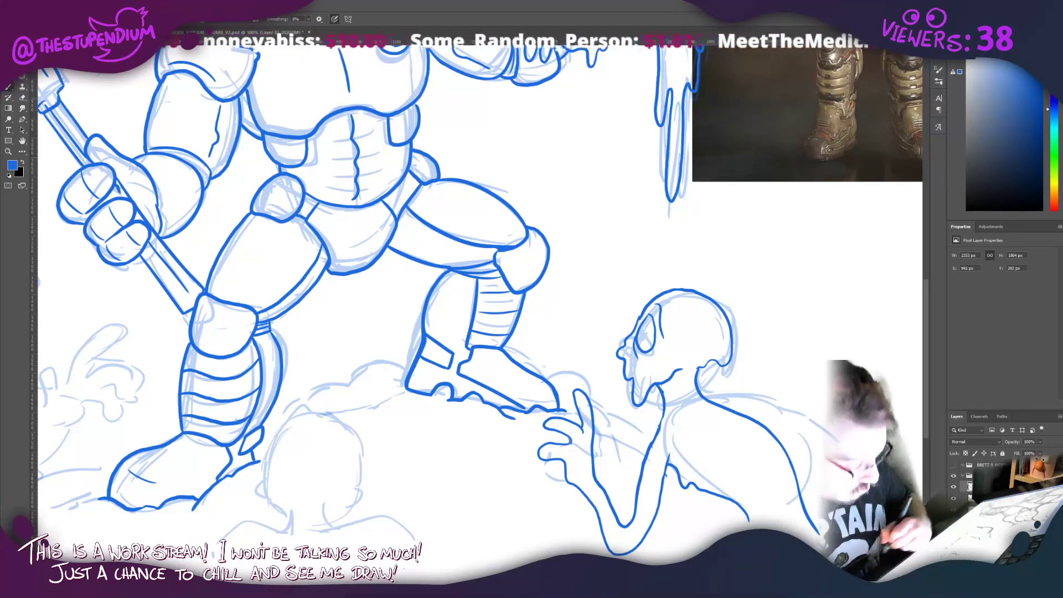
mouse_move(293, 354)
mouse_down()
mouse_move(407, 307)
mouse_move(310, 337)
mouse_up()
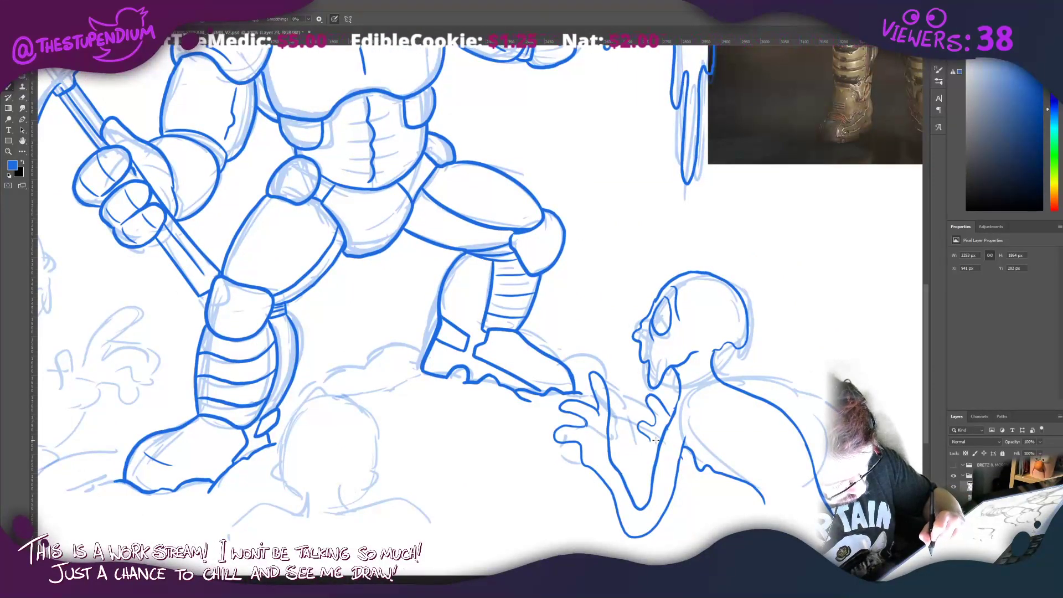
mouse_move(655, 439)
mouse_down()
mouse_move(647, 459)
mouse_move(662, 450)
mouse_up()
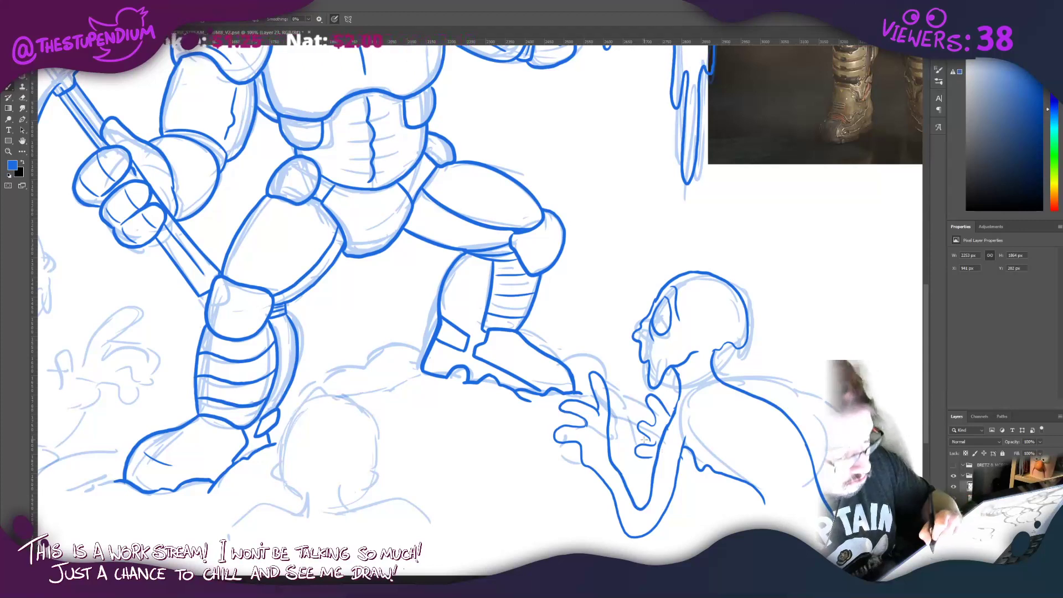
Step: Trace the face of the demon below the axe blade, with two hollow eyes, a nose and a long melting mouth
mouse_move(681, 458)
mouse_down()
mouse_move(722, 517)
mouse_move(742, 511)
mouse_move(709, 488)
mouse_move(990, 452)
mouse_up()
mouse_move(446, 294)
mouse_down()
mouse_move(451, 324)
mouse_move(526, 274)
mouse_up()
drag(429, 250, 471, 272)
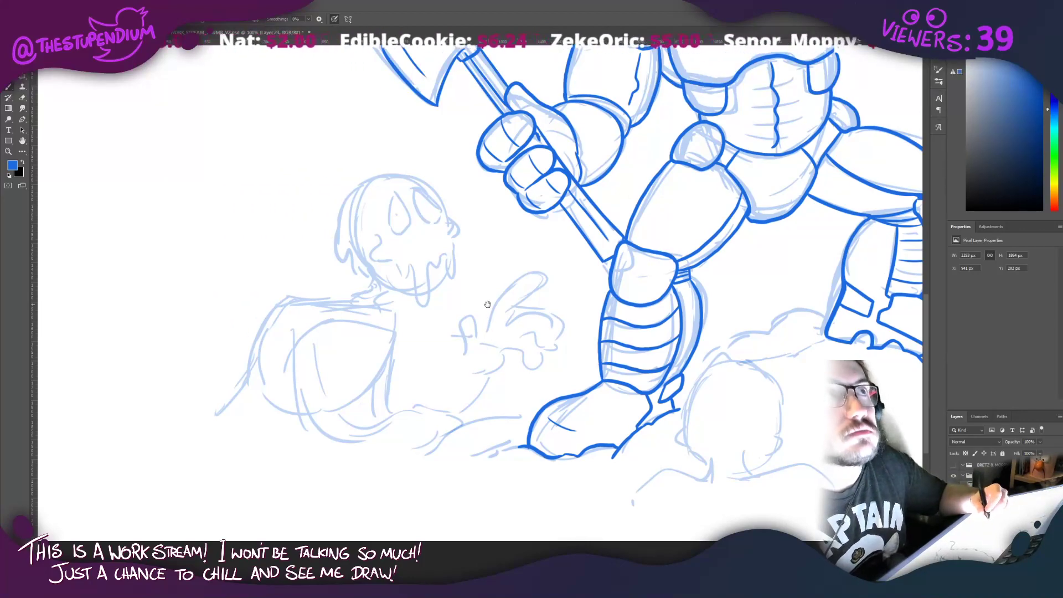
mouse_move(430, 271)
mouse_down()
mouse_move(516, 311)
mouse_move(526, 305)
mouse_move(519, 228)
mouse_move(492, 300)
mouse_move(541, 322)
mouse_move(548, 352)
mouse_move(558, 308)
mouse_move(569, 306)
mouse_move(570, 330)
mouse_move(577, 321)
mouse_move(586, 269)
mouse_move(569, 250)
mouse_move(505, 266)
mouse_move(518, 259)
mouse_move(528, 283)
mouse_move(542, 241)
mouse_move(548, 264)
mouse_move(565, 266)
mouse_move(548, 242)
mouse_up()
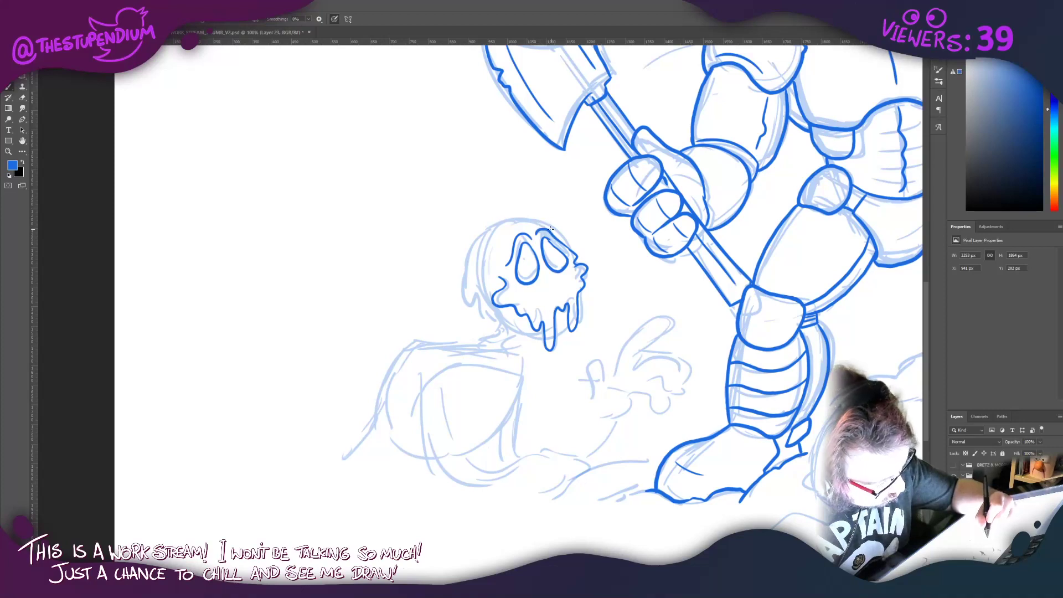
mouse_move(553, 229)
mouse_down()
mouse_move(504, 213)
mouse_move(484, 233)
mouse_move(469, 283)
mouse_up()
key(ctrl+z)
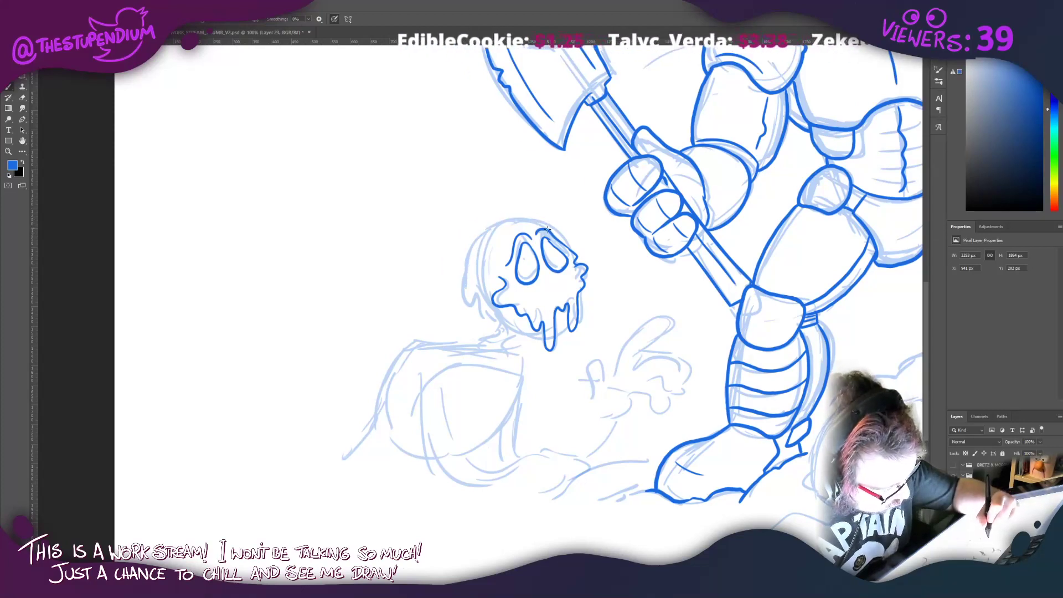
Step: Trace the same demon's skull, neck and sloping shoulder, and the inner line of its lowered arm down to the fingers
mouse_move(546, 229)
mouse_down()
mouse_move(487, 225)
mouse_move(457, 290)
mouse_move(481, 315)
mouse_move(535, 333)
mouse_move(517, 335)
mouse_move(502, 360)
mouse_move(471, 338)
mouse_move(405, 334)
mouse_move(384, 365)
mouse_move(366, 442)
mouse_move(342, 465)
mouse_up()
key(ctrl+z)
mouse_move(436, 352)
mouse_down()
mouse_move(455, 461)
mouse_move(483, 475)
mouse_move(570, 426)
mouse_move(576, 437)
mouse_move(545, 451)
mouse_move(570, 465)
mouse_move(544, 480)
mouse_move(526, 476)
mouse_move(490, 504)
mouse_move(488, 496)
mouse_move(451, 508)
mouse_move(435, 464)
mouse_up()
key(ctrl+z)
key(ctrl+z)
key(ctrl+z)
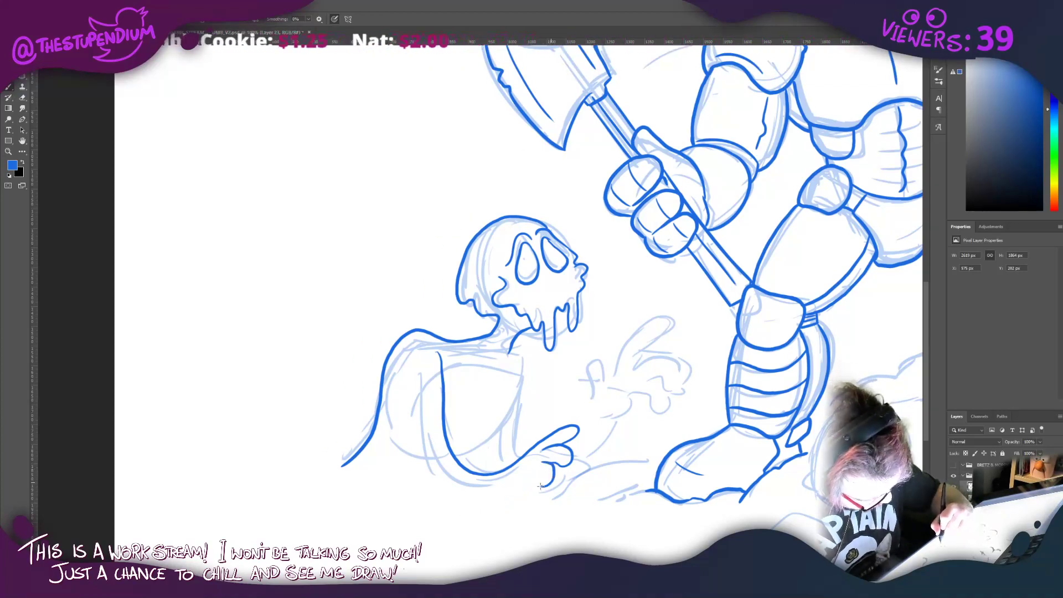
Step: Complete the lowered arm's dripping underside and the ragged torso, and trace the raised hand with melting fingers and forearm
mouse_move(525, 462)
mouse_down()
mouse_move(542, 461)
mouse_move(550, 476)
mouse_move(501, 492)
mouse_move(486, 512)
mouse_move(479, 491)
mouse_move(450, 482)
mouse_move(427, 453)
mouse_move(409, 378)
mouse_up()
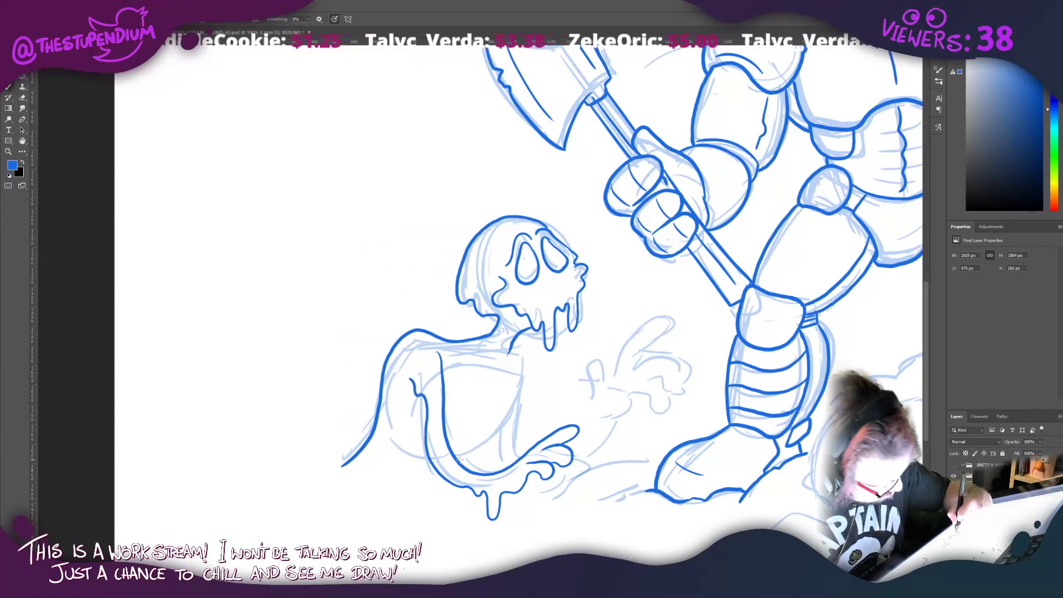
mouse_move(458, 459)
mouse_down()
mouse_move(479, 453)
mouse_move(505, 422)
mouse_move(517, 348)
mouse_up()
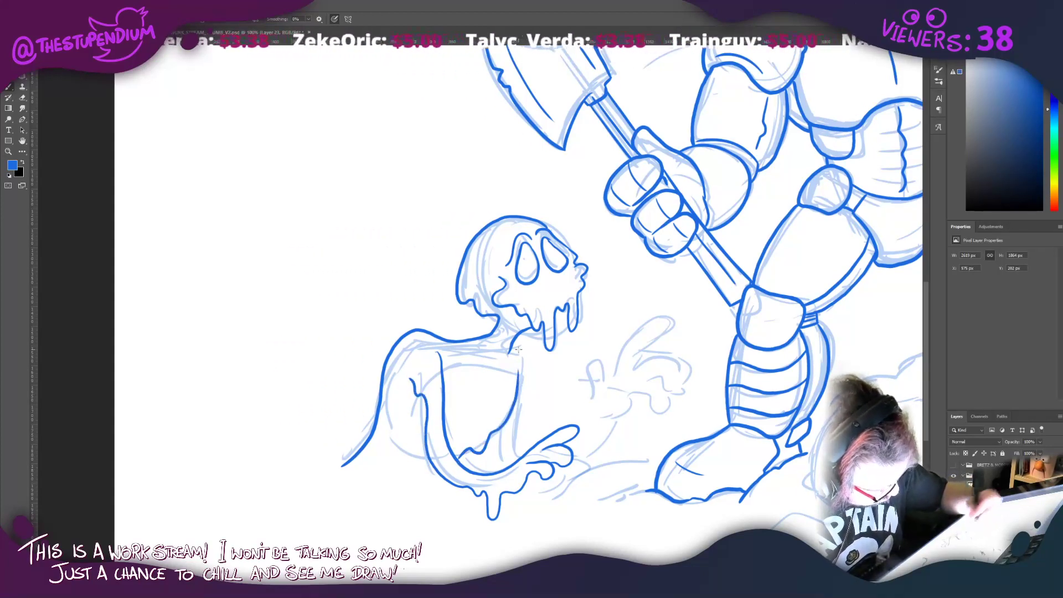
mouse_move(603, 387)
mouse_down()
mouse_move(629, 339)
mouse_move(657, 319)
mouse_move(674, 330)
mouse_move(626, 370)
mouse_move(666, 350)
mouse_move(687, 369)
mouse_move(678, 393)
mouse_move(671, 375)
mouse_move(654, 412)
mouse_move(635, 392)
mouse_move(609, 413)
mouse_move(602, 373)
mouse_move(582, 357)
mouse_move(593, 398)
mouse_up()
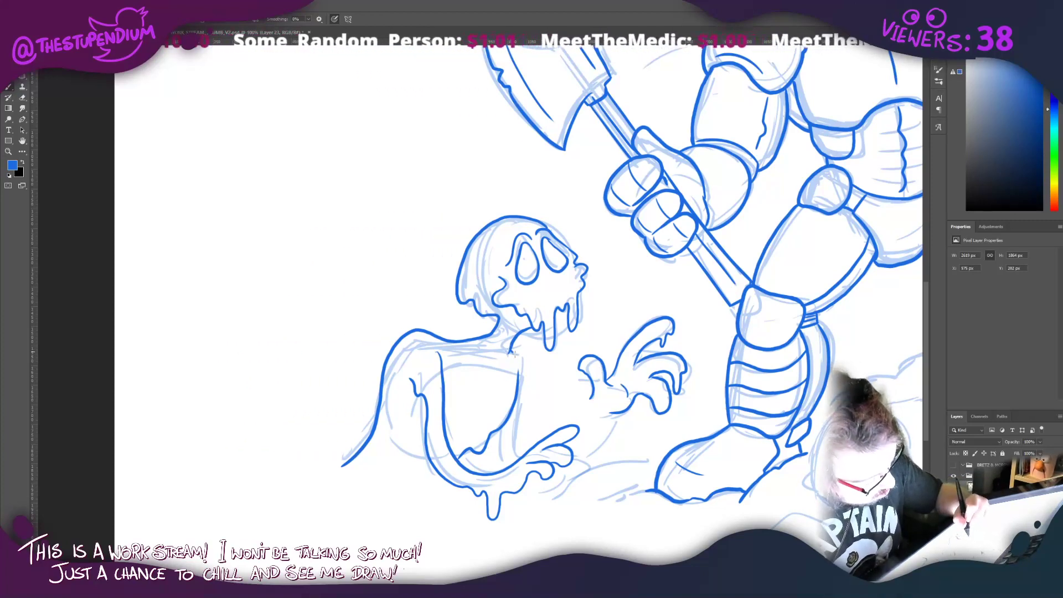
mouse_move(514, 353)
mouse_down()
mouse_move(532, 366)
mouse_move(533, 411)
mouse_move(510, 429)
mouse_move(519, 459)
mouse_up()
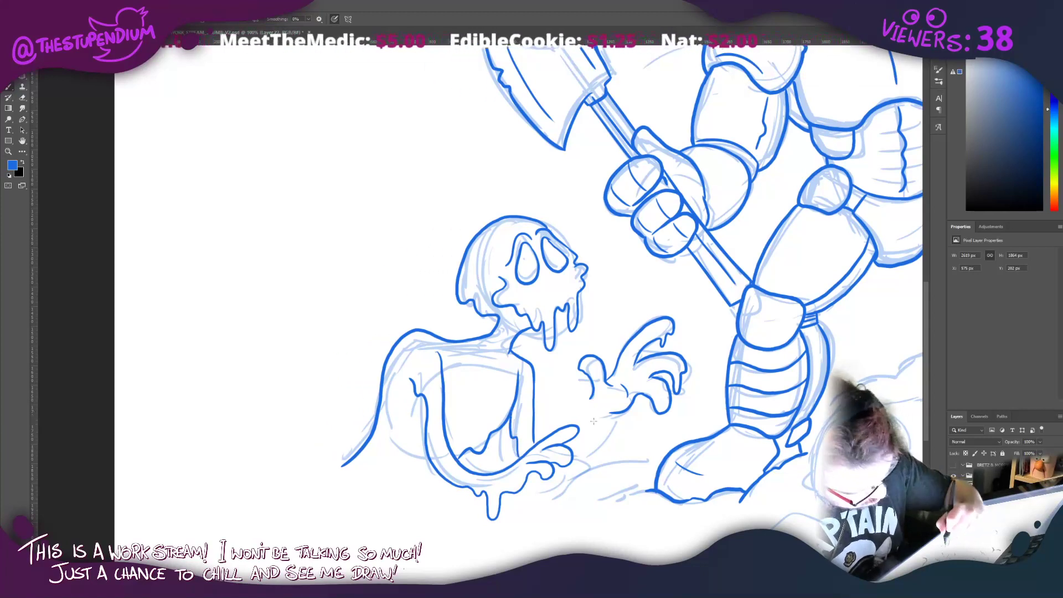
mouse_move(591, 390)
mouse_down()
mouse_move(570, 451)
mouse_move(590, 410)
mouse_move(598, 444)
mouse_move(579, 471)
mouse_up()
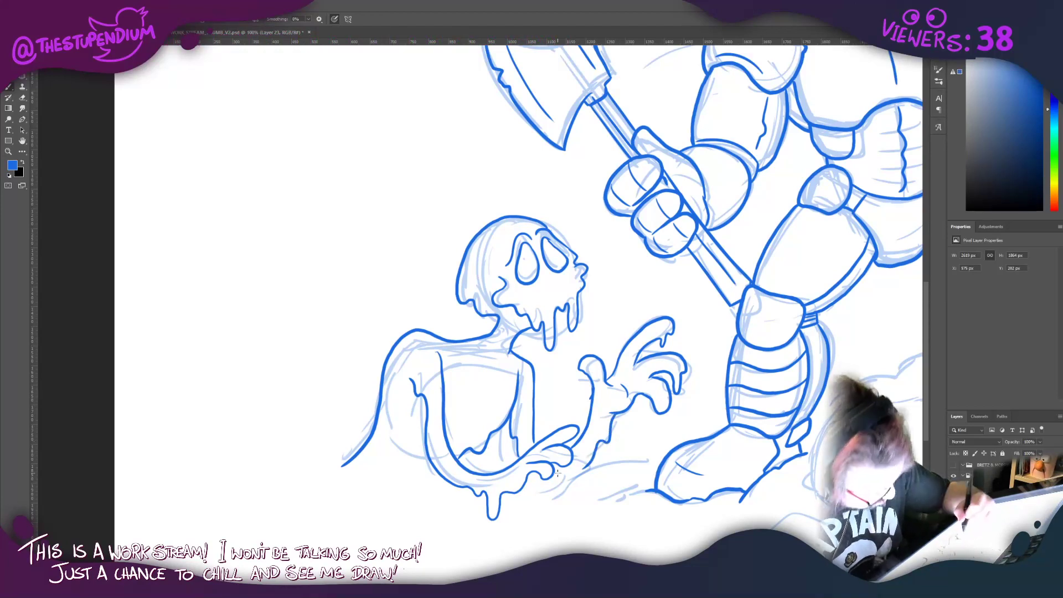
Step: Trace the jagged ground edge and small ribbed lump beside the front boot, and add a line inside the demon's chest
mouse_move(679, 440)
mouse_down()
mouse_move(532, 492)
mouse_move(543, 495)
mouse_move(511, 507)
mouse_up()
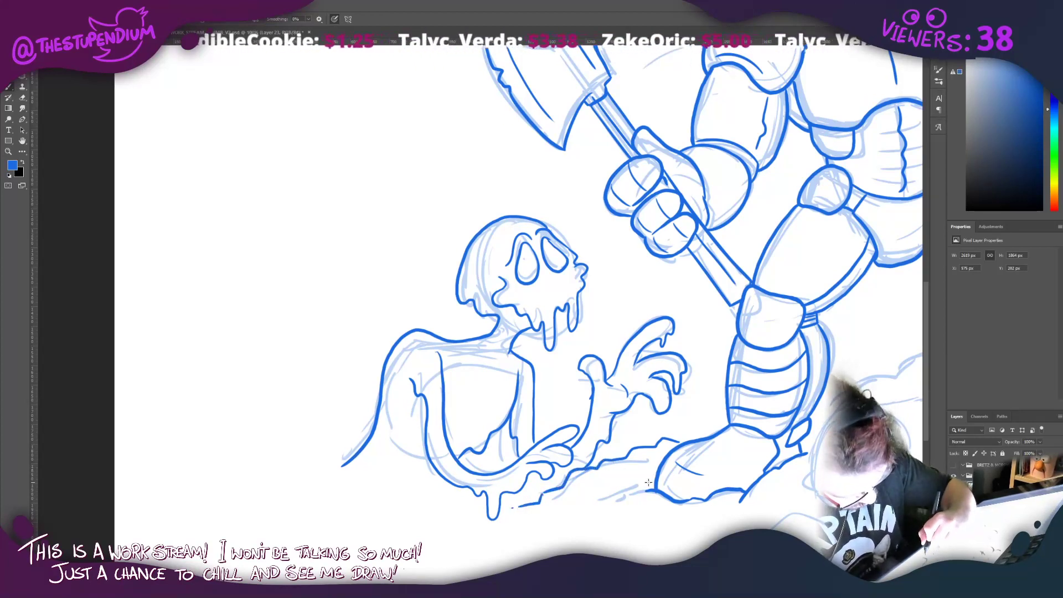
drag(648, 483, 591, 513)
mouse_move(636, 486)
mouse_down()
mouse_move(629, 468)
mouse_move(604, 476)
mouse_move(597, 489)
mouse_move(619, 480)
mouse_move(606, 501)
mouse_move(258, 460)
mouse_move(299, 466)
mouse_up()
mouse_move(169, 365)
mouse_down()
mouse_move(468, 377)
mouse_move(441, 421)
mouse_up()
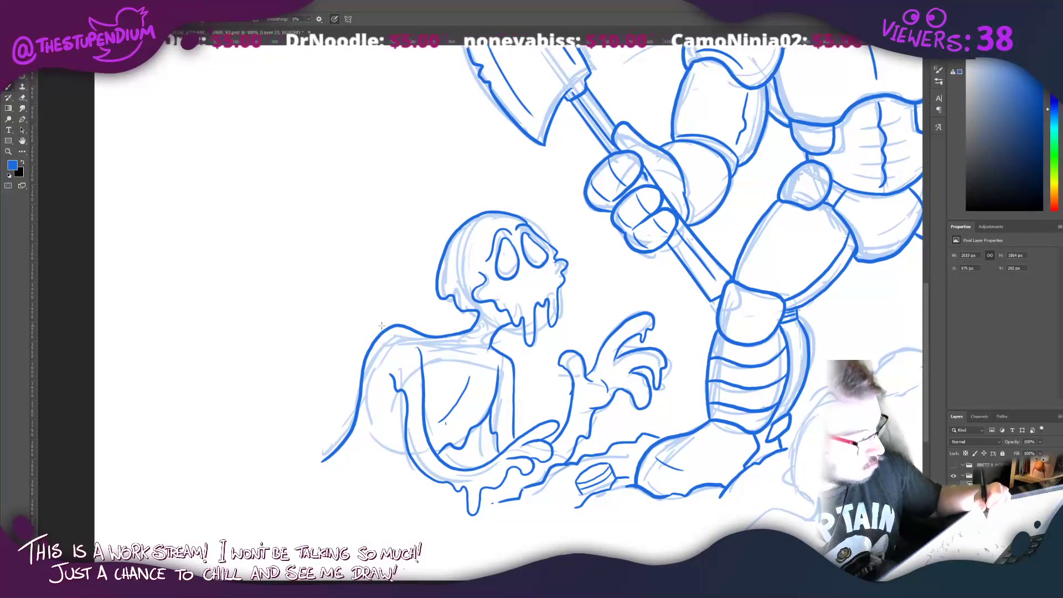
Step: Trace the foreground demon's head beside the front boot, with a notched crown, ragged jaw edges and short neck lines
drag(404, 301, 127, 407)
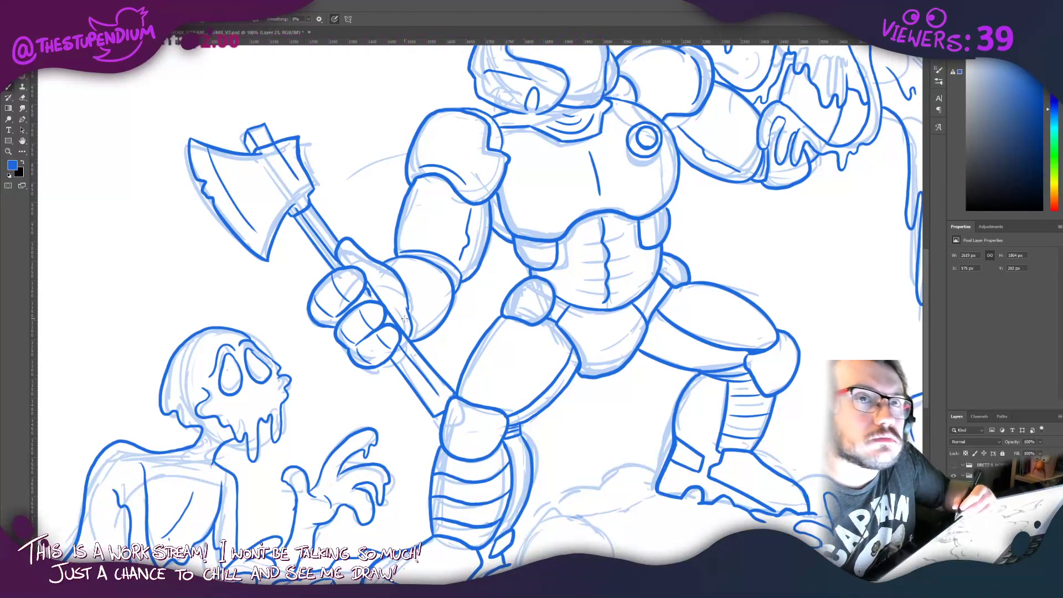
mouse_move(440, 332)
mouse_down()
mouse_move(428, 253)
mouse_move(411, 264)
mouse_move(389, 313)
mouse_up()
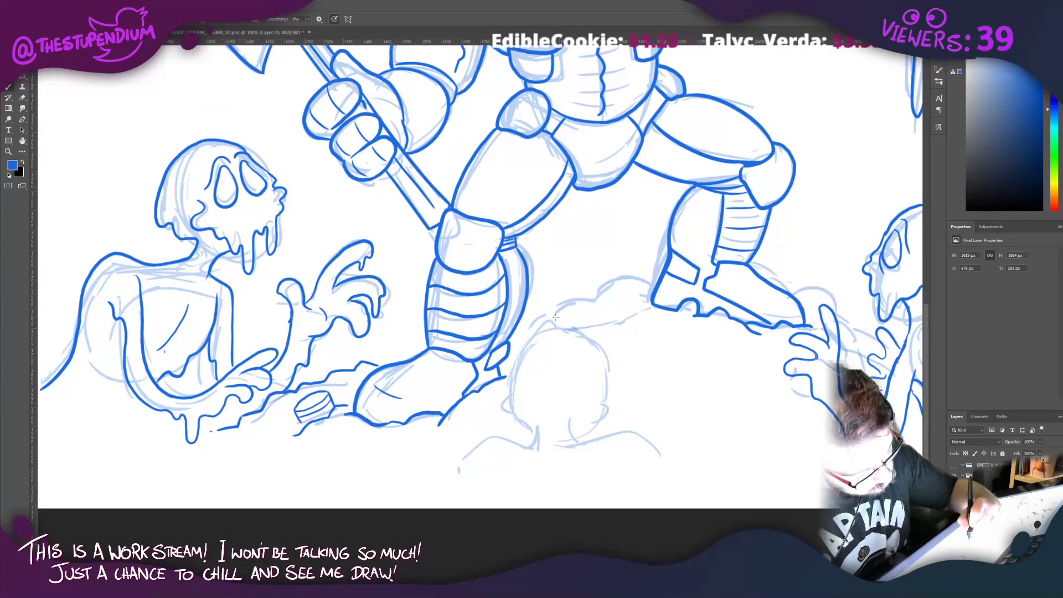
mouse_move(564, 326)
mouse_down()
mouse_move(587, 335)
mouse_move(521, 356)
mouse_move(511, 377)
mouse_move(501, 401)
mouse_move(531, 436)
mouse_move(509, 450)
mouse_up()
mouse_move(581, 443)
mouse_down()
mouse_move(570, 415)
mouse_move(600, 412)
mouse_move(577, 437)
mouse_up()
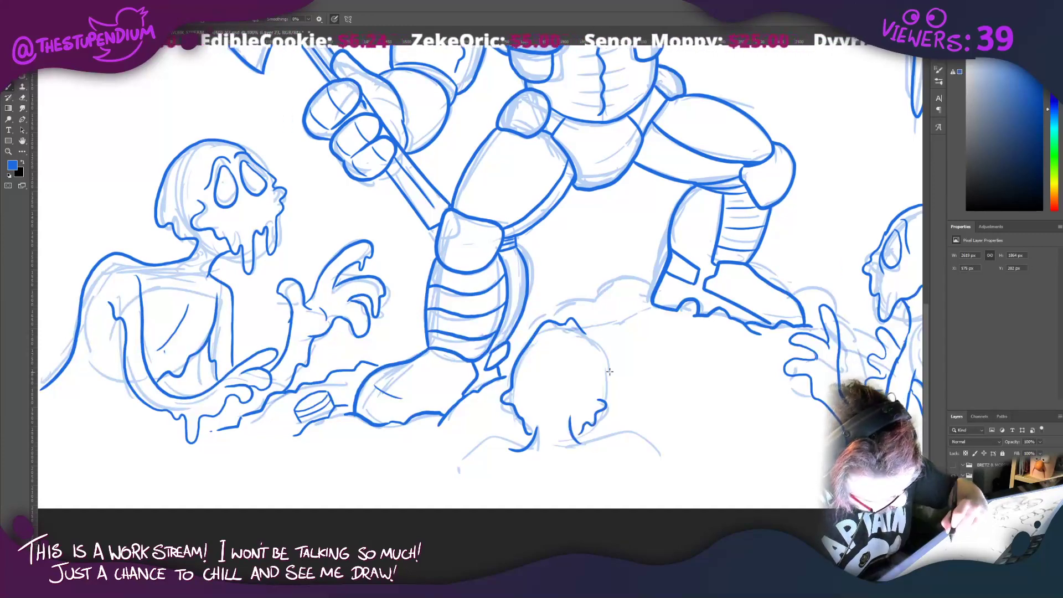
mouse_move(602, 399)
mouse_down()
mouse_move(608, 369)
mouse_move(589, 335)
mouse_up()
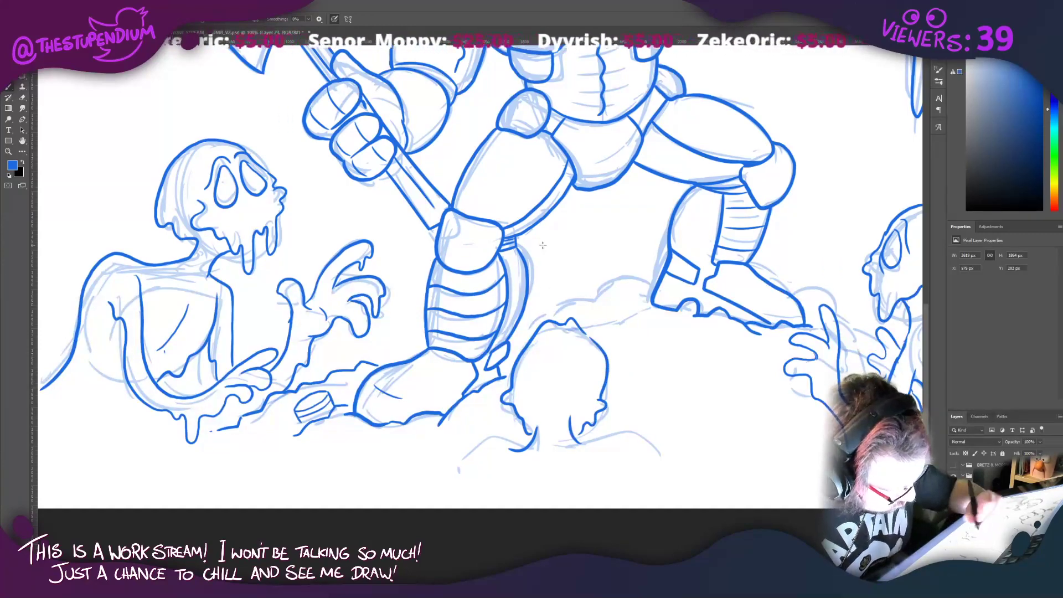
Step: Add a small drip mark inside the foreground demon's head and trace the lines of both its shoulders
drag(529, 361, 533, 382)
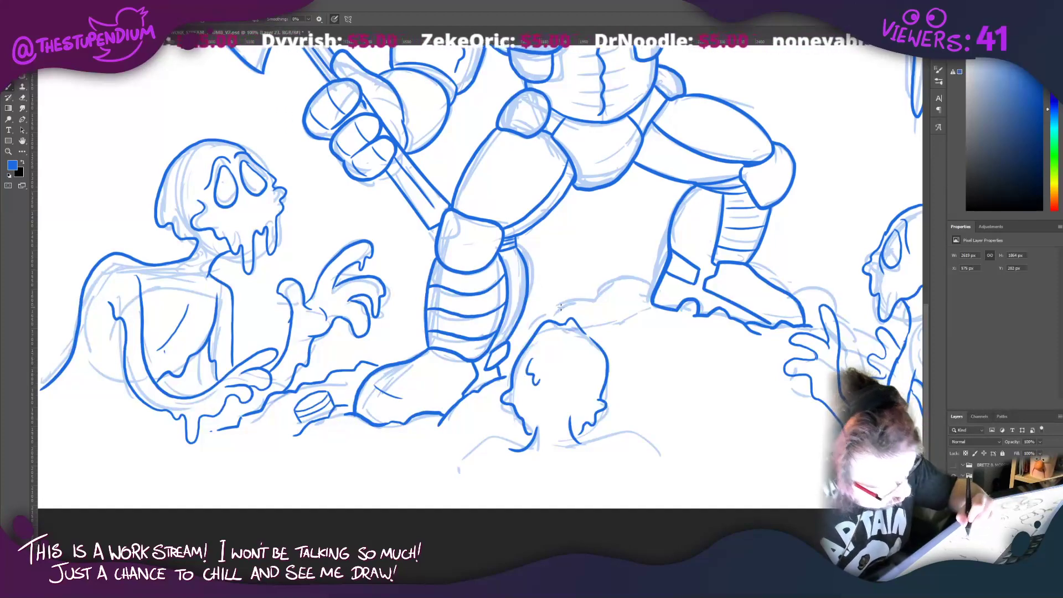
drag(573, 440, 636, 459)
mouse_move(510, 449)
mouse_down()
mouse_move(480, 448)
mouse_move(466, 460)
mouse_up()
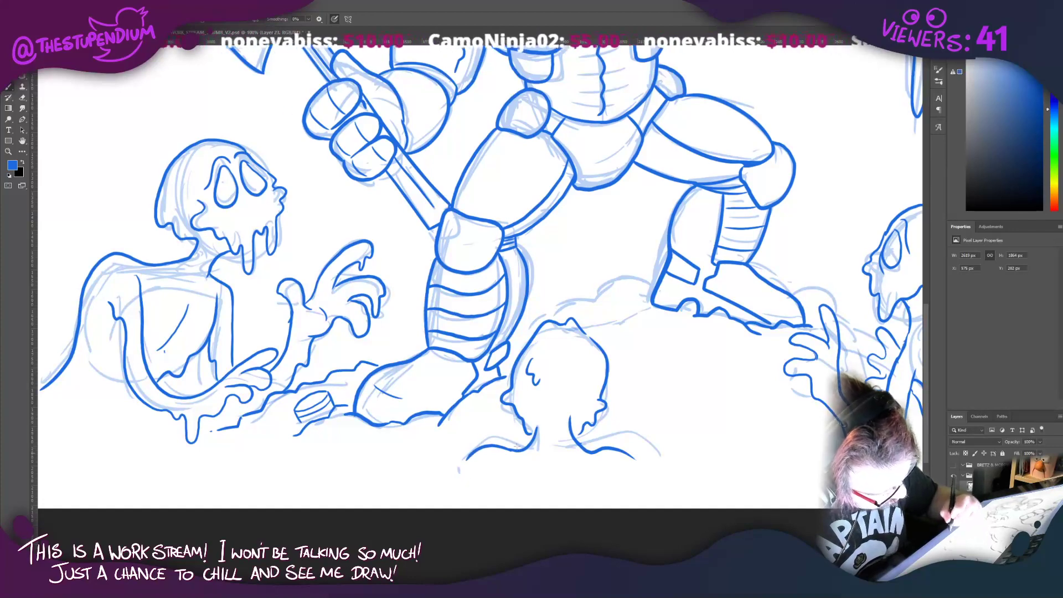
drag(519, 415, 536, 445)
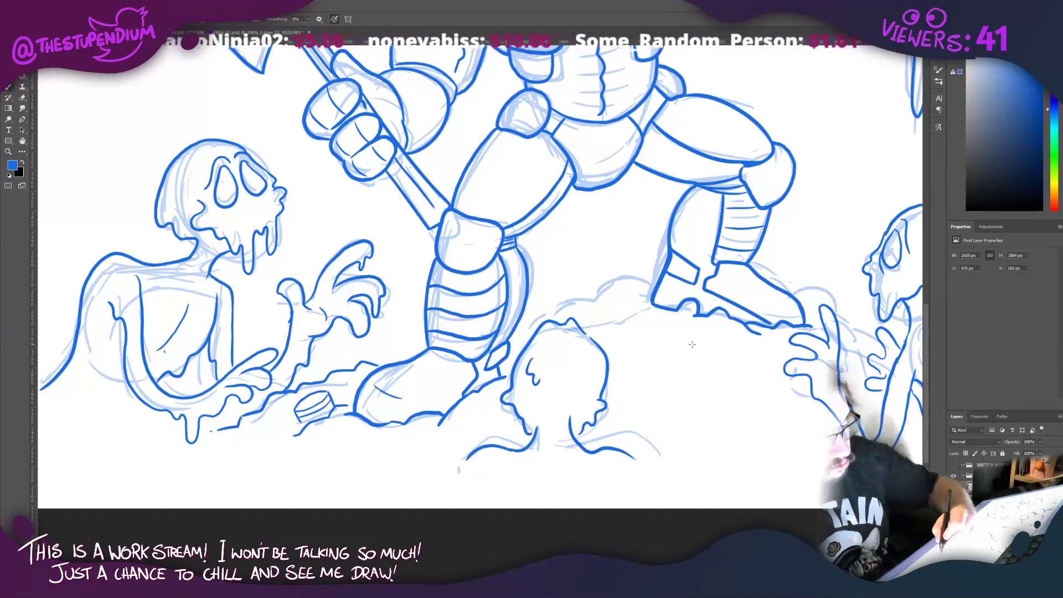
Step: Trace the rocky mound's upper contour around the rear boot, and extend the back line of the demon facing that boot
mouse_move(520, 323)
mouse_down()
mouse_move(631, 274)
mouse_move(649, 283)
mouse_move(529, 368)
mouse_move(516, 366)
mouse_up()
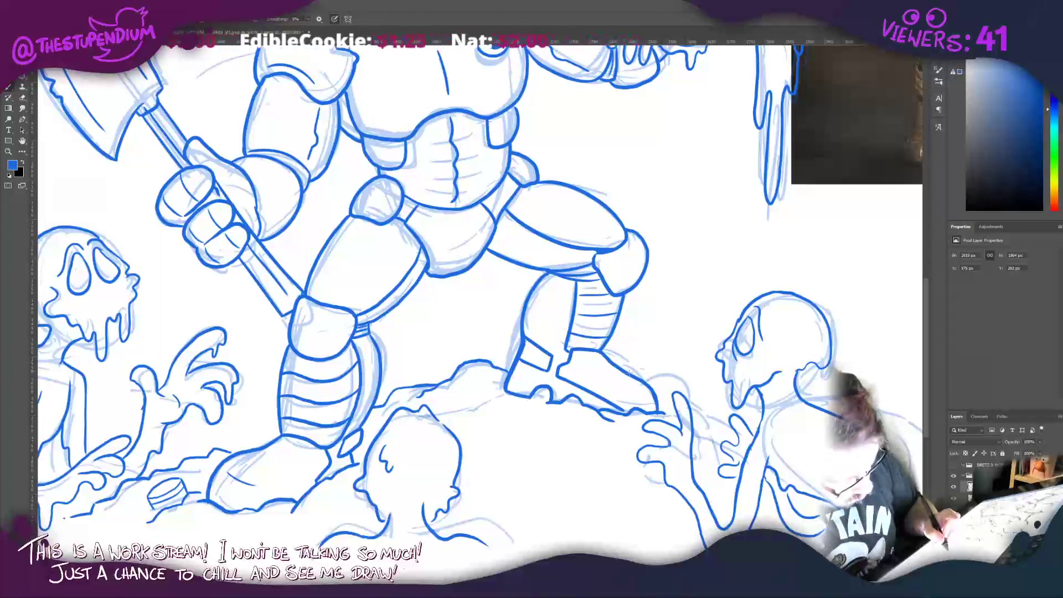
mouse_move(627, 372)
mouse_down()
mouse_move(688, 397)
mouse_move(706, 430)
mouse_move(726, 438)
mouse_move(603, 462)
mouse_move(522, 431)
mouse_up()
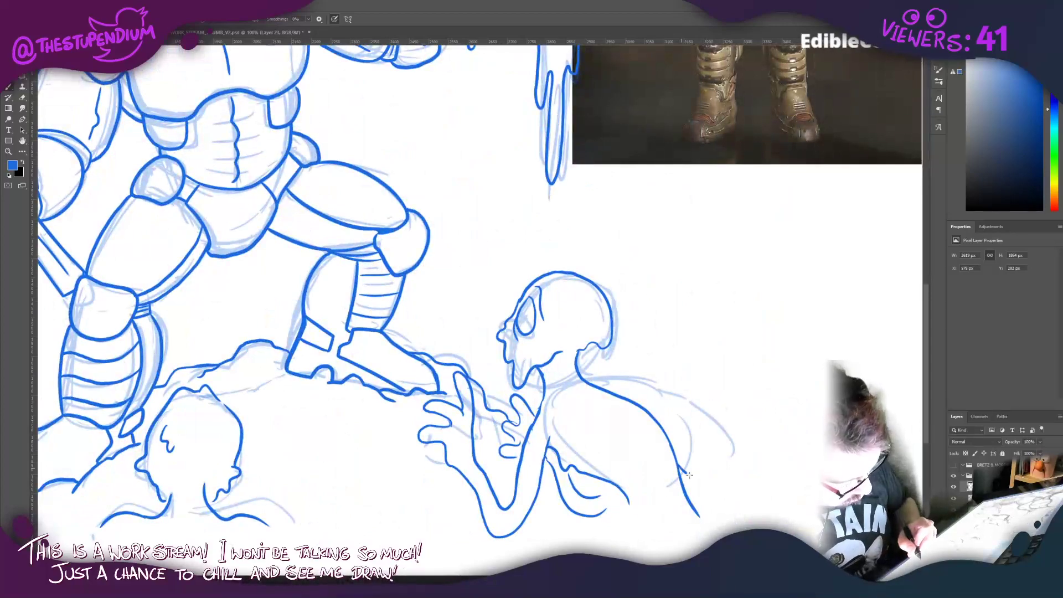
drag(269, 484, 685, 526)
Step: Draw a small bottle with a jagged rubble line on the open ground between the foreground demon and the one facing the rear boot
key(z)
drag(237, 231, 193, 227)
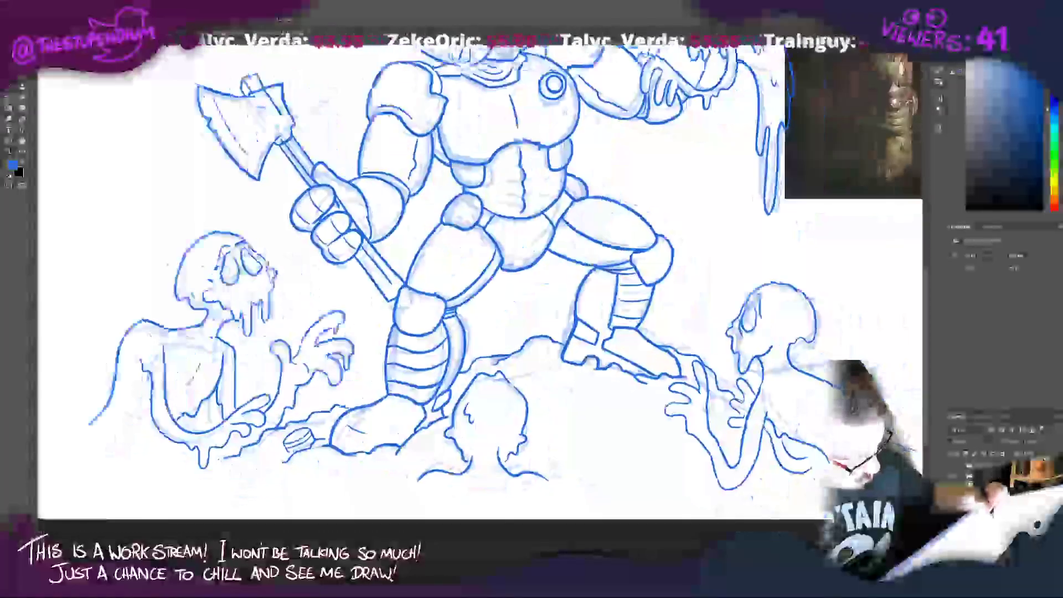
drag(374, 293, 294, 270)
click(7, 90)
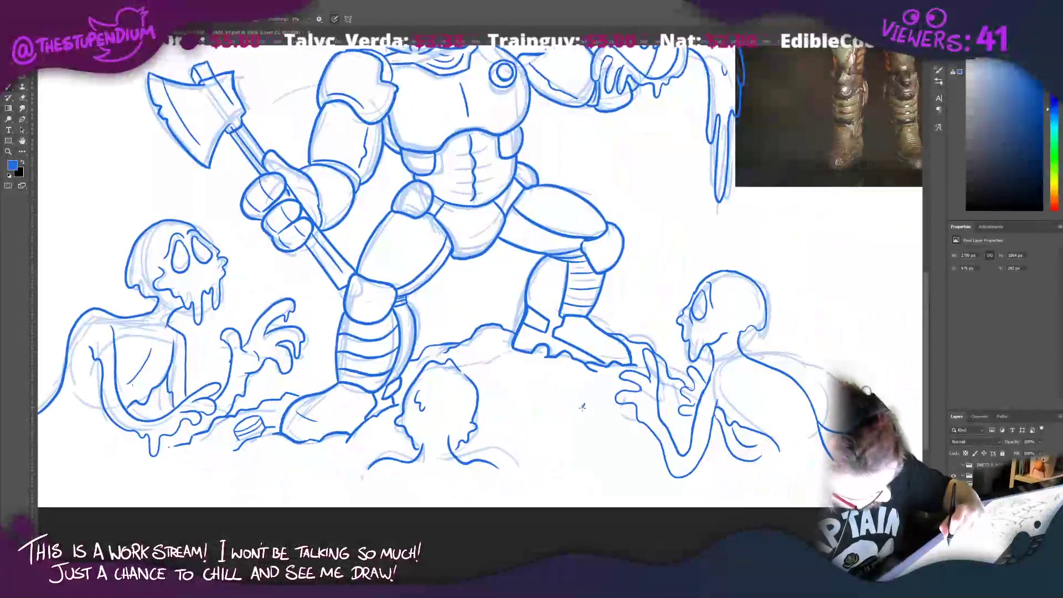
drag(582, 407, 538, 435)
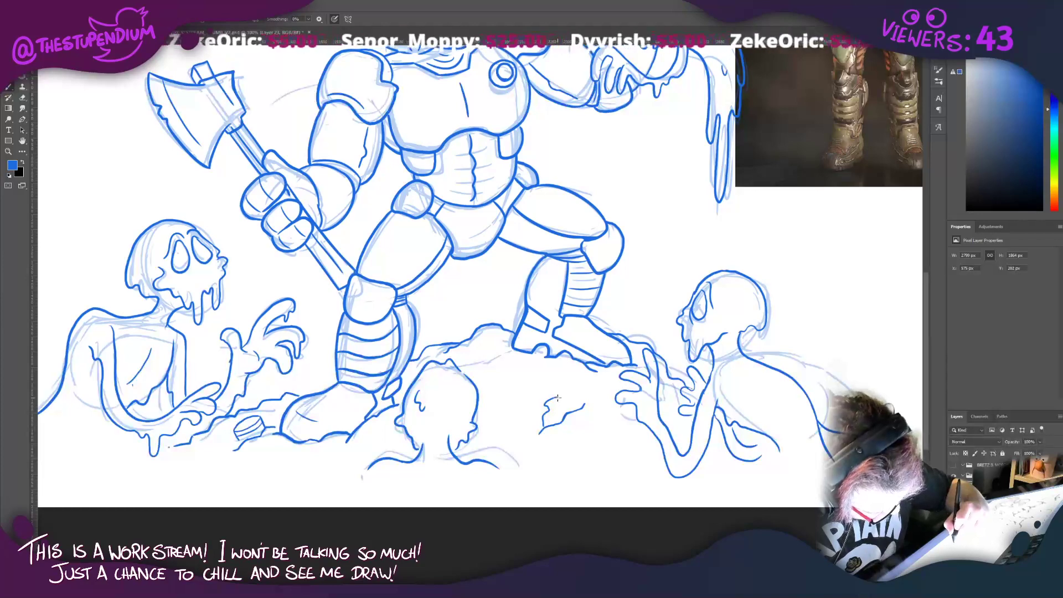
mouse_move(558, 398)
mouse_down()
mouse_move(575, 409)
mouse_move(541, 391)
mouse_move(555, 399)
mouse_move(543, 398)
mouse_move(542, 422)
mouse_up()
key(ctrl+z)
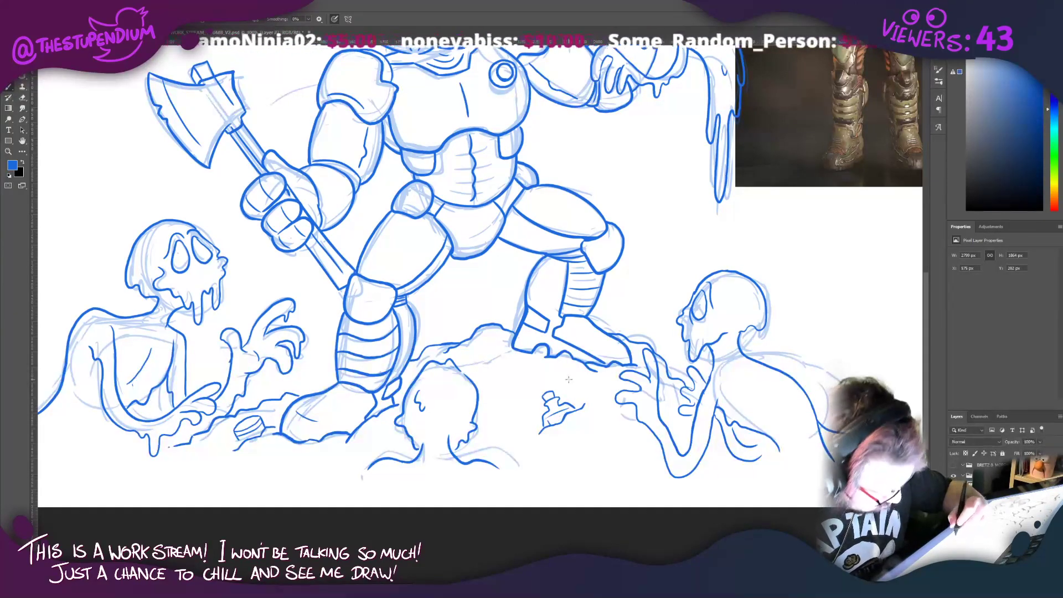
drag(573, 406, 539, 423)
key(ctrl+z)
key(ctrl+z)
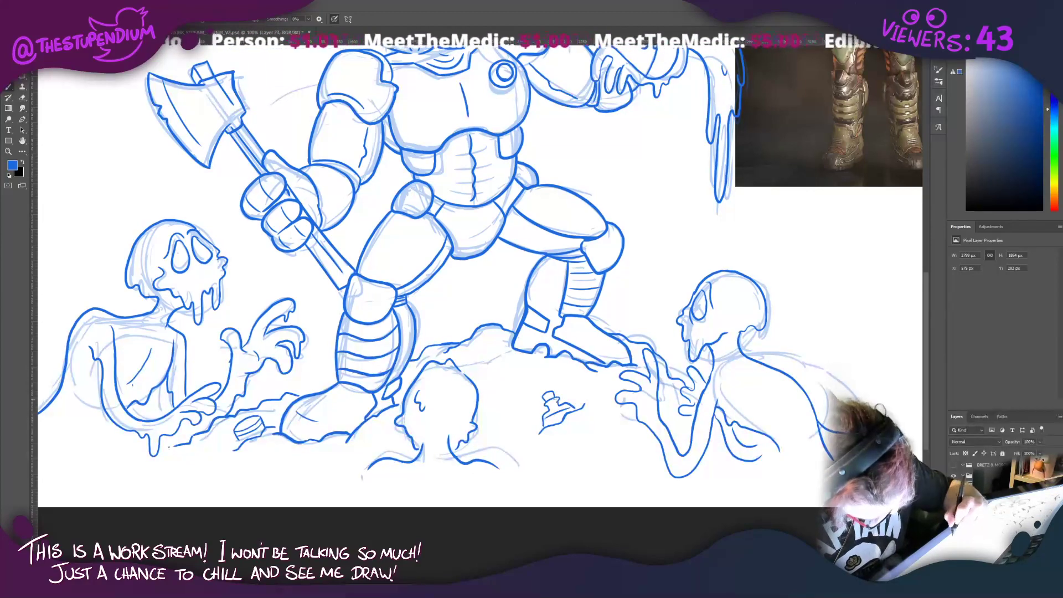
Step: Draw an open can labelled "BACON SOUP" on the mound between the legs, and a short ground line beneath the nearby demon's bent elbow
mouse_move(461, 340)
mouse_down()
mouse_move(463, 324)
mouse_move(436, 319)
mouse_move(435, 343)
mouse_move(456, 311)
mouse_move(436, 328)
mouse_move(437, 338)
mouse_move(445, 327)
mouse_move(462, 331)
mouse_move(443, 339)
mouse_move(457, 339)
mouse_up()
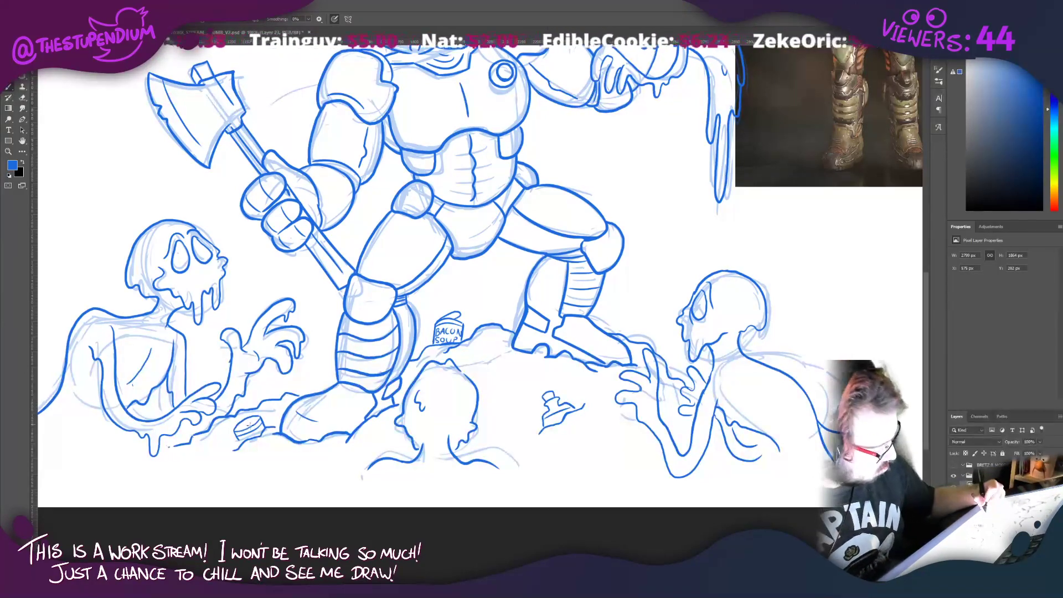
drag(246, 425, 259, 421)
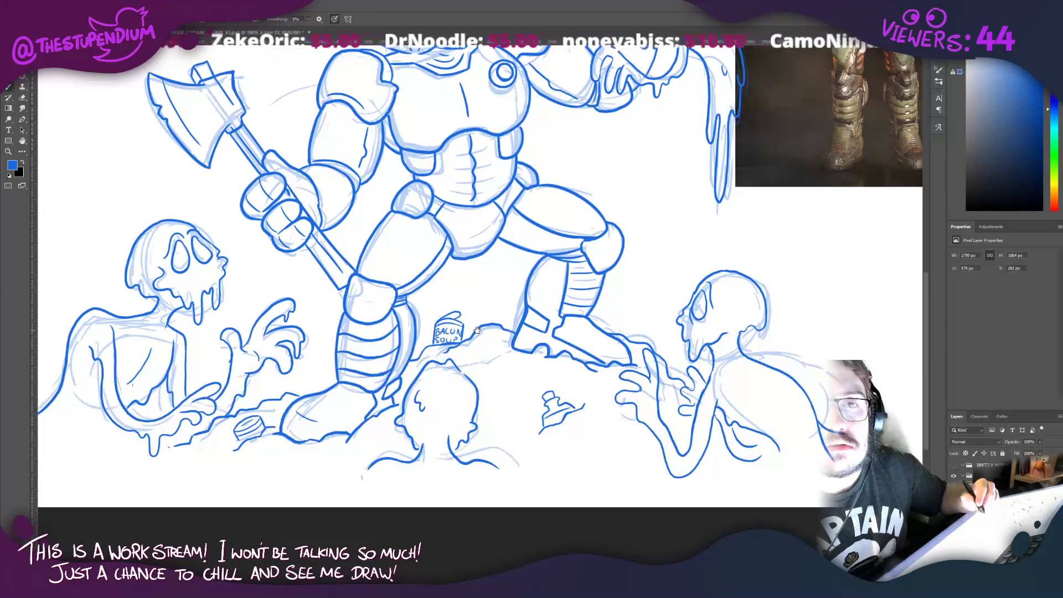
mouse_move(477, 330)
mouse_down()
mouse_move(463, 306)
mouse_move(357, 275)
mouse_move(374, 322)
mouse_move(383, 297)
mouse_up()
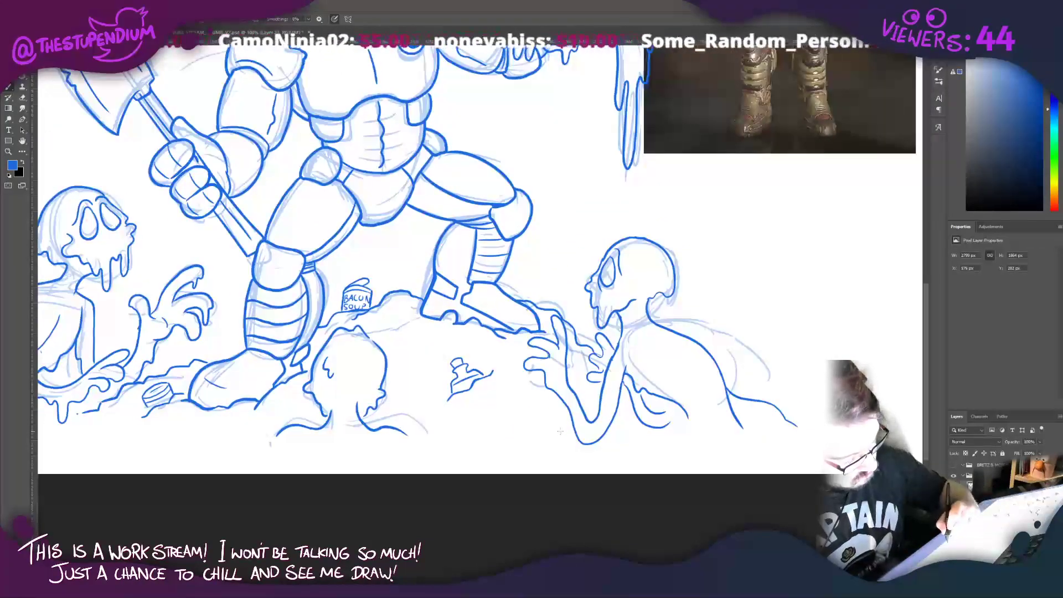
drag(565, 425, 516, 443)
Step: Delete the armour reference photo and the light blue rough sketches of the armoured figure and the demons
drag(272, 214, 341, 380)
key(Delete)
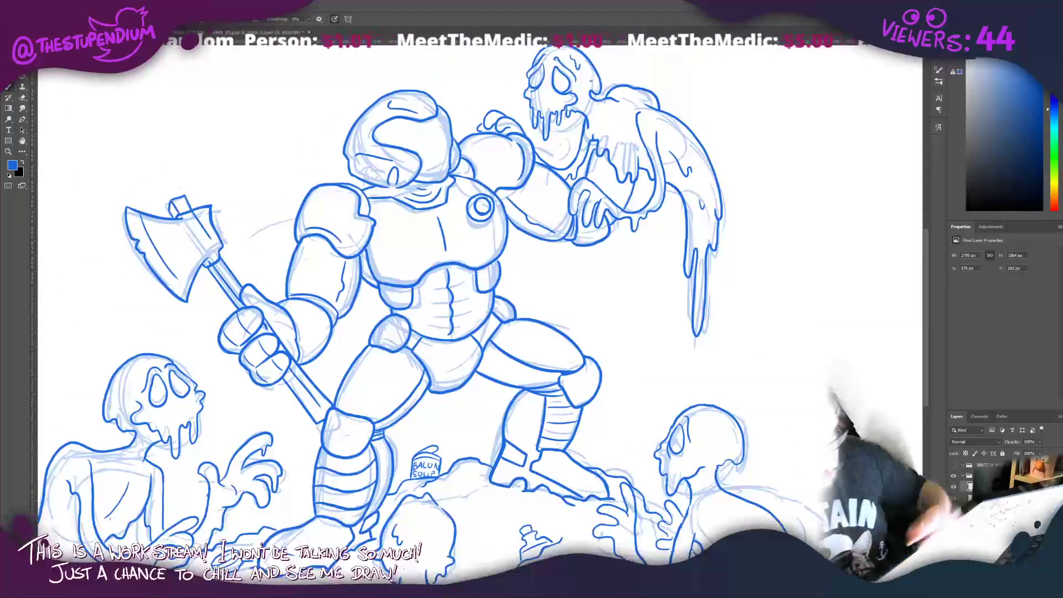
key(Delete)
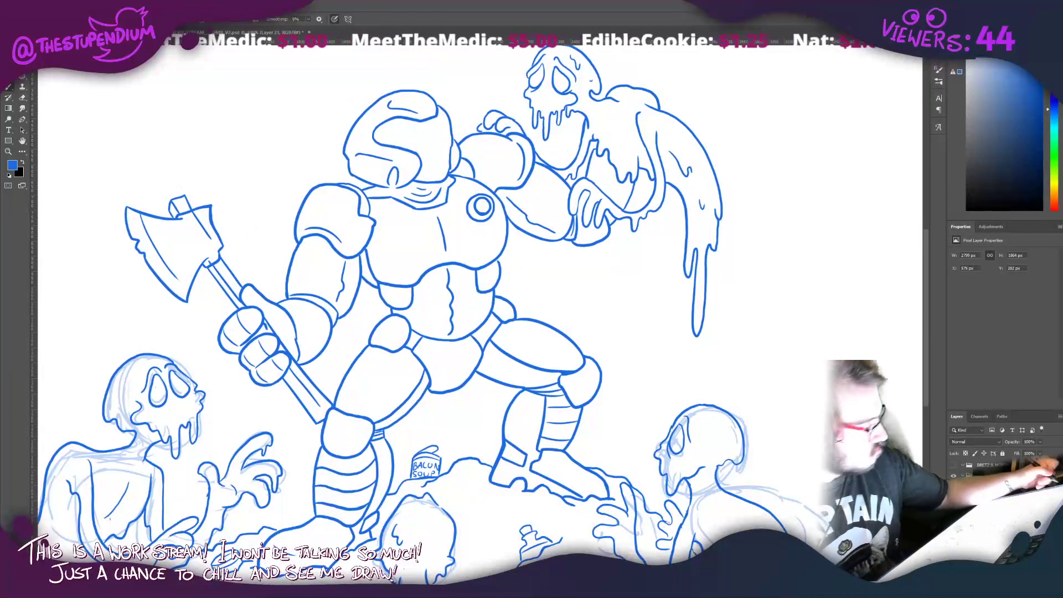
key(Delete)
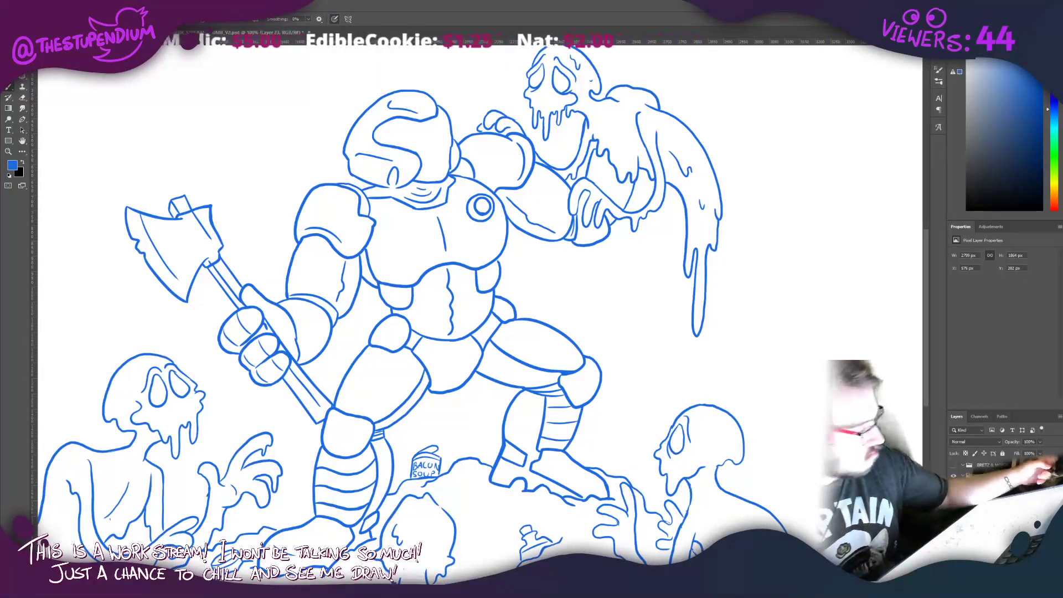
Step: Swap the foreground and background colours and recolour the entire blue linework black
click(9, 151)
mouse_move(262, 247)
mouse_down()
mouse_move(228, 242)
mouse_move(486, 289)
mouse_move(405, 283)
mouse_up()
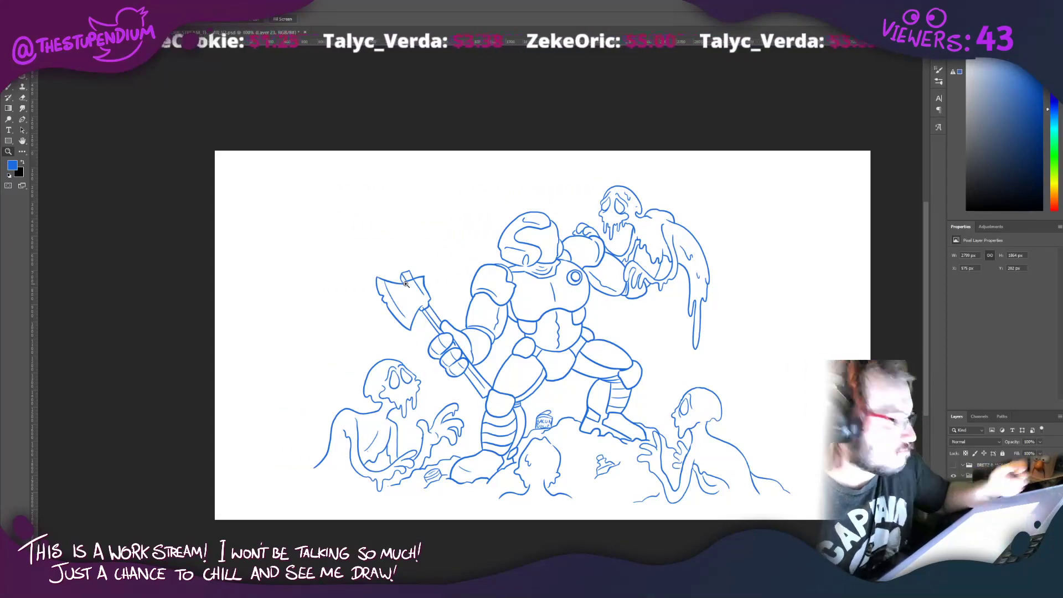
click(27, 161)
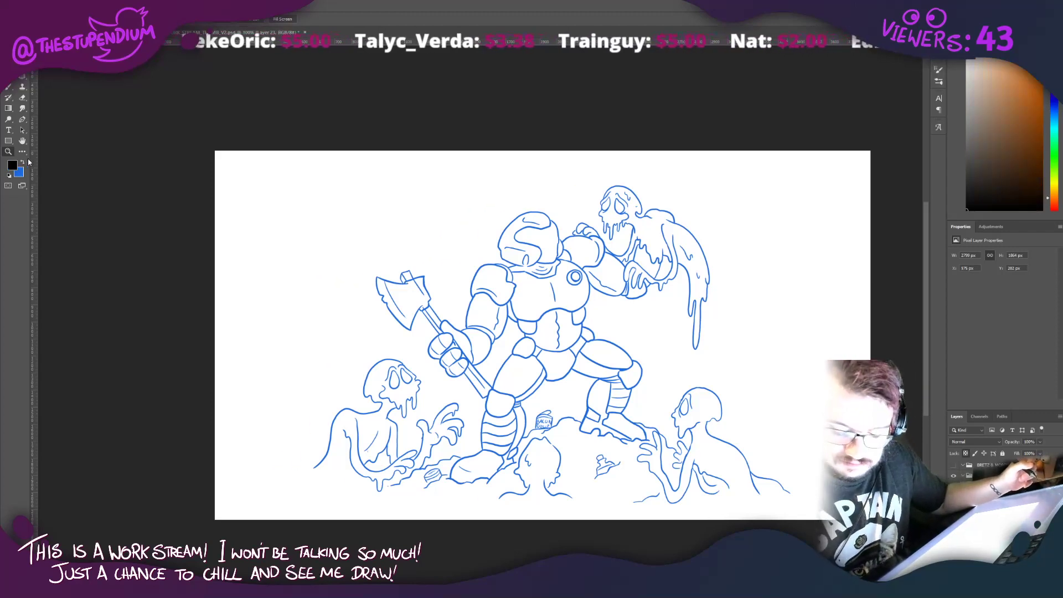
key(shift+alt+BackSpace)
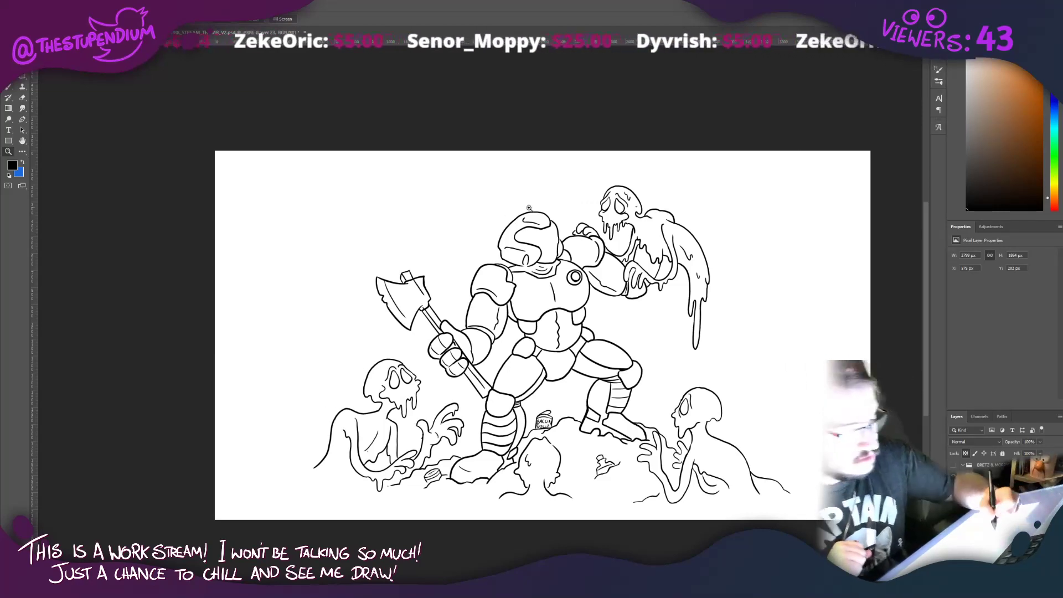
Step: Erase the visor's upper corner and redraw it in black, closing the gap in the helmet's crown outline
drag(528, 208, 577, 198)
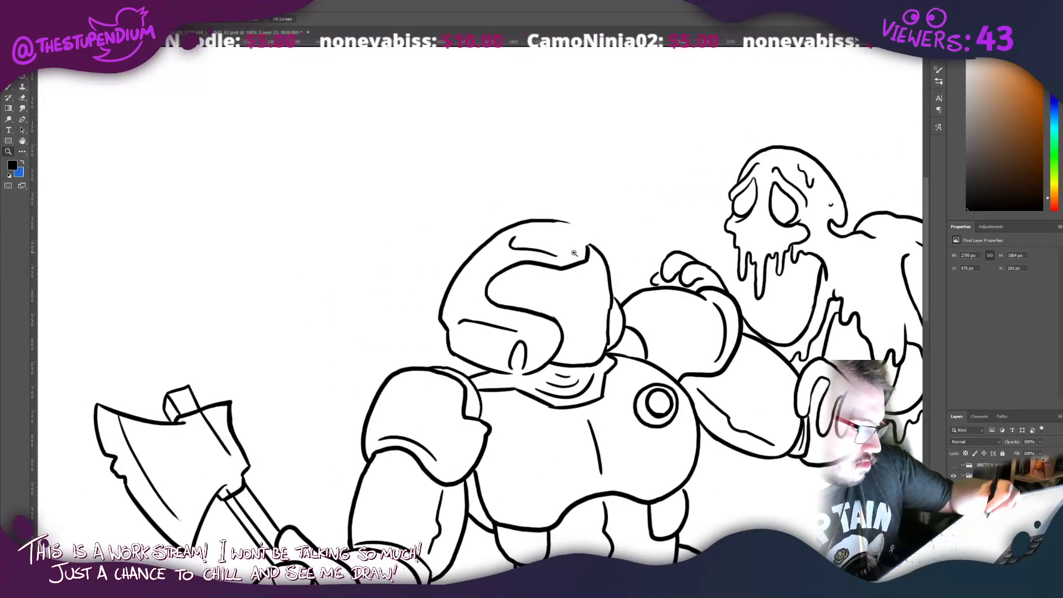
mouse_move(575, 244)
mouse_down()
mouse_move(585, 273)
mouse_move(553, 271)
mouse_up()
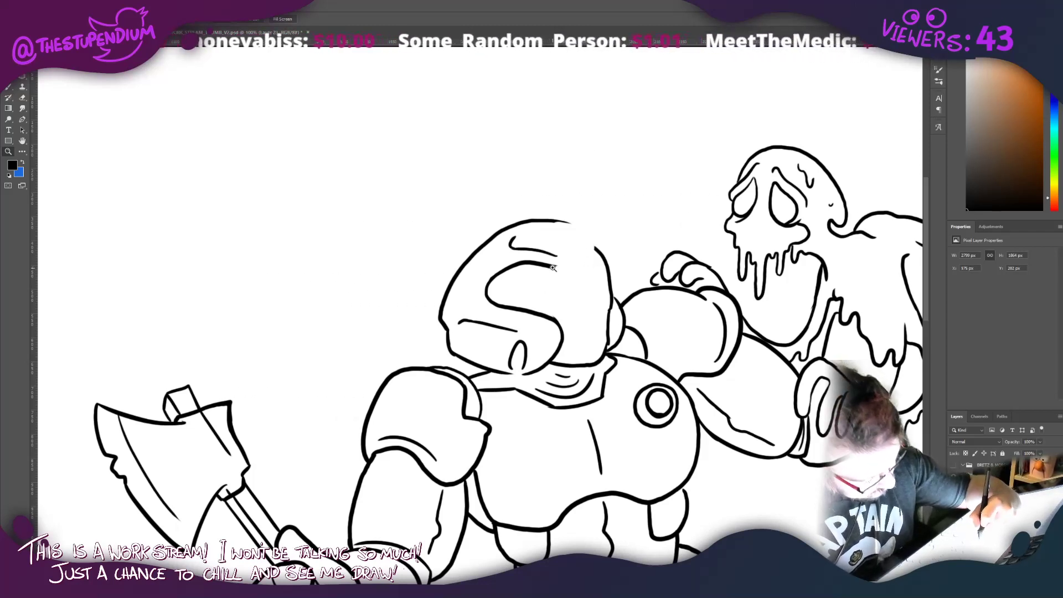
click(9, 88)
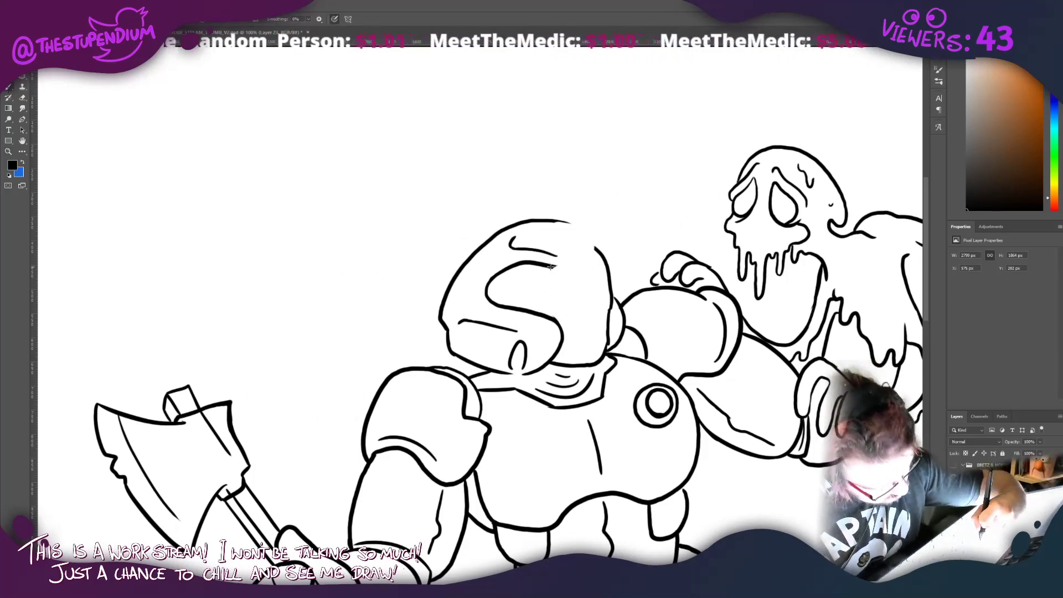
mouse_move(550, 267)
mouse_down()
mouse_move(588, 266)
mouse_move(588, 222)
mouse_move(602, 243)
mouse_move(530, 224)
mouse_up()
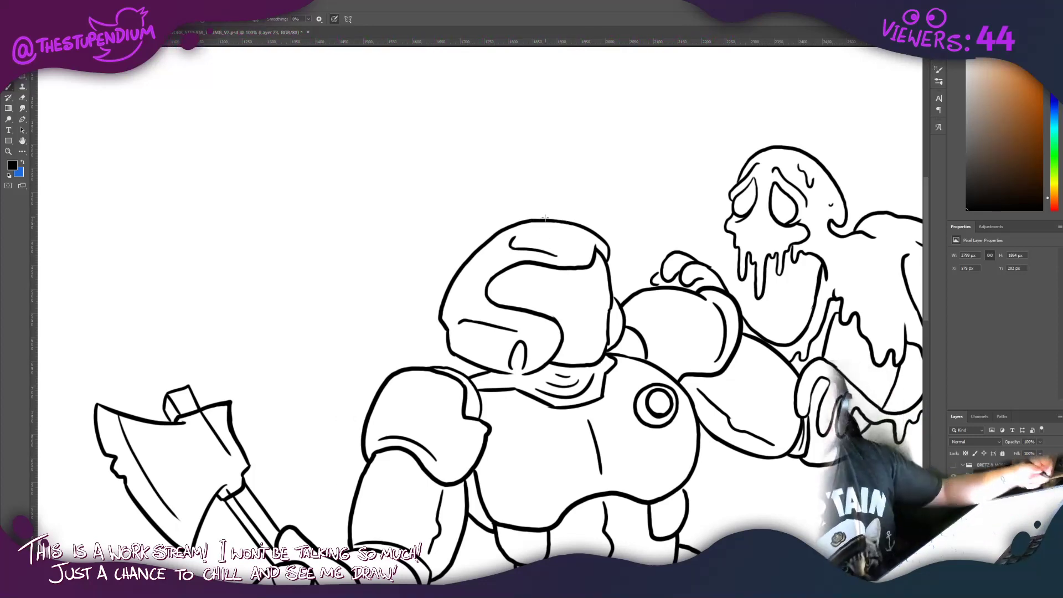
Step: Add thin diagonal reflection strokes across the glass of the helmet's visor
click(8, 151)
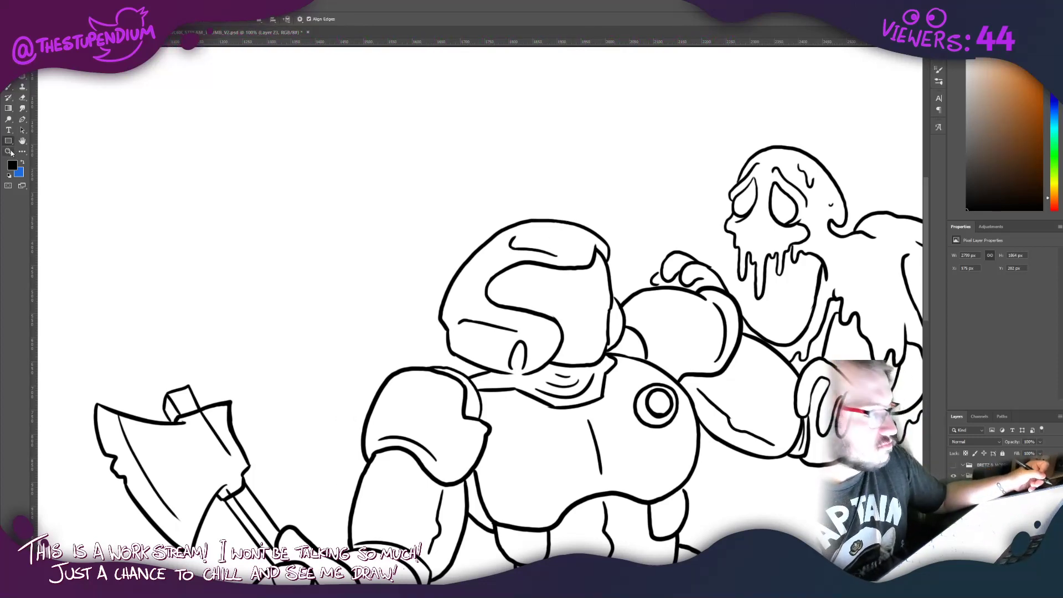
alt+click(316, 270)
alt+click(317, 270)
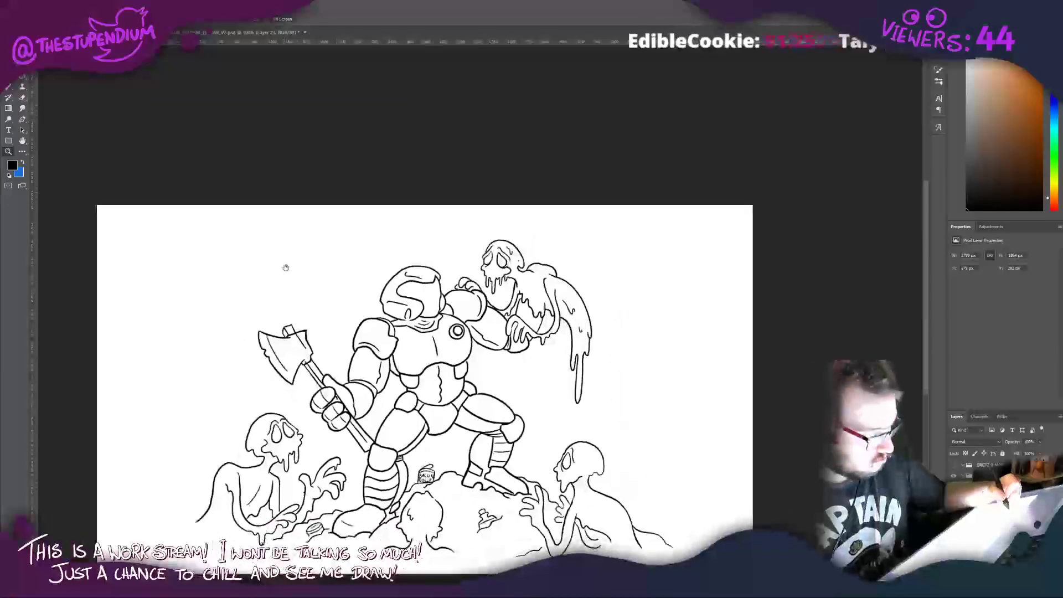
drag(284, 266, 318, 301)
click(7, 89)
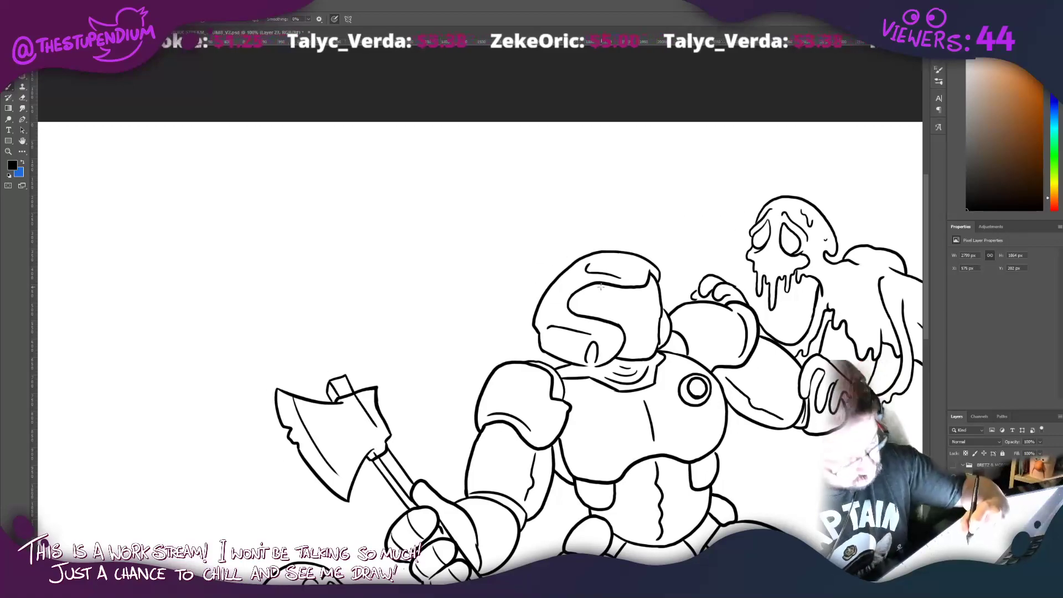
mouse_move(602, 286)
mouse_down()
mouse_move(590, 306)
mouse_move(607, 288)
mouse_move(602, 324)
mouse_move(639, 299)
mouse_move(624, 323)
mouse_up()
drag(641, 311, 632, 320)
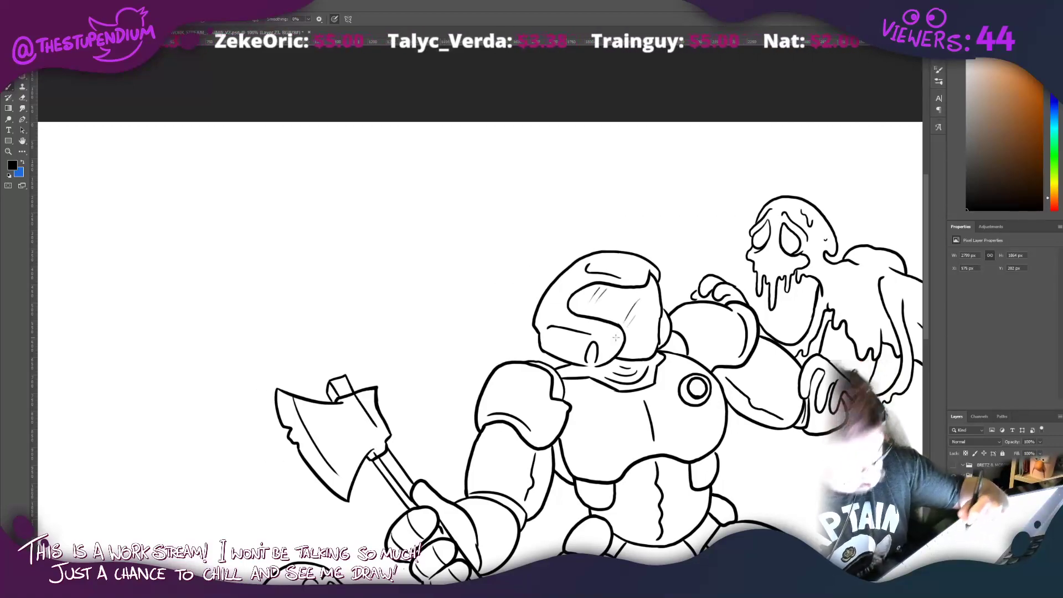
Step: Draw short horizontal muscle lines on both sides of the armoured figure's abdominal centre line
drag(524, 313, 541, 253)
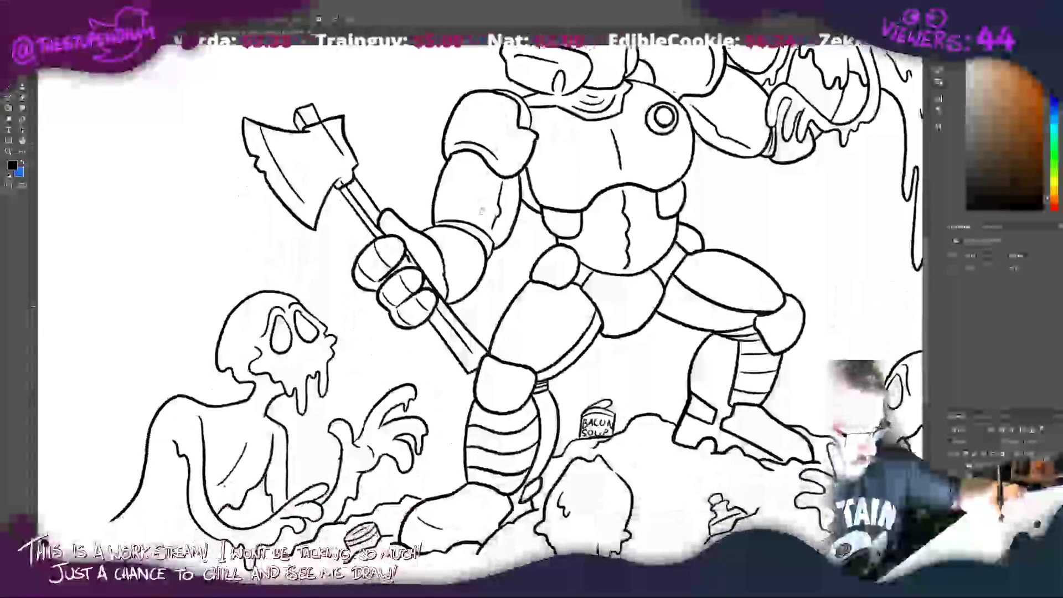
mouse_move(616, 225)
mouse_down()
mouse_move(600, 227)
mouse_move(649, 244)
mouse_move(603, 246)
mouse_up()
mouse_move(628, 203)
mouse_down()
mouse_move(644, 201)
mouse_move(602, 205)
mouse_up()
Step: Handwrite "THANK YOU!" with an underlined "STUPENDIUM" signature in the blank area behind the demon facing the rear boot
click(9, 151)
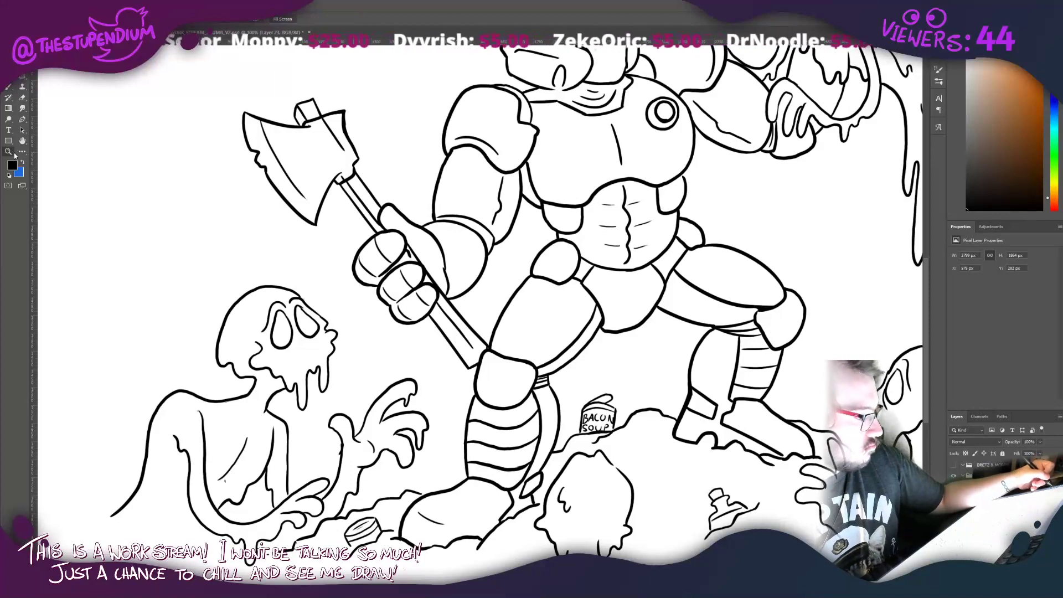
drag(280, 243, 253, 220)
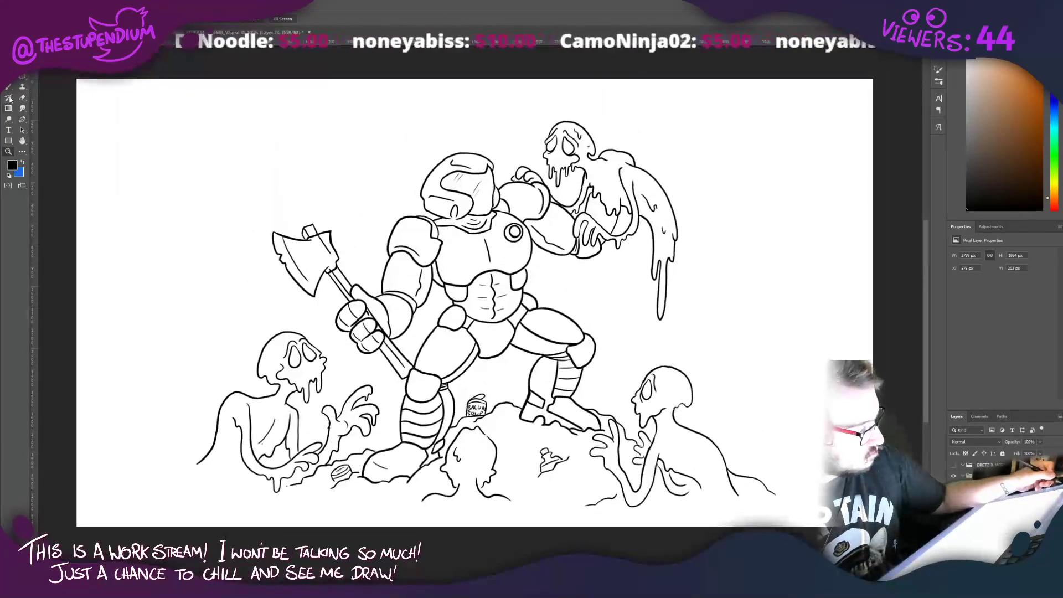
click(10, 87)
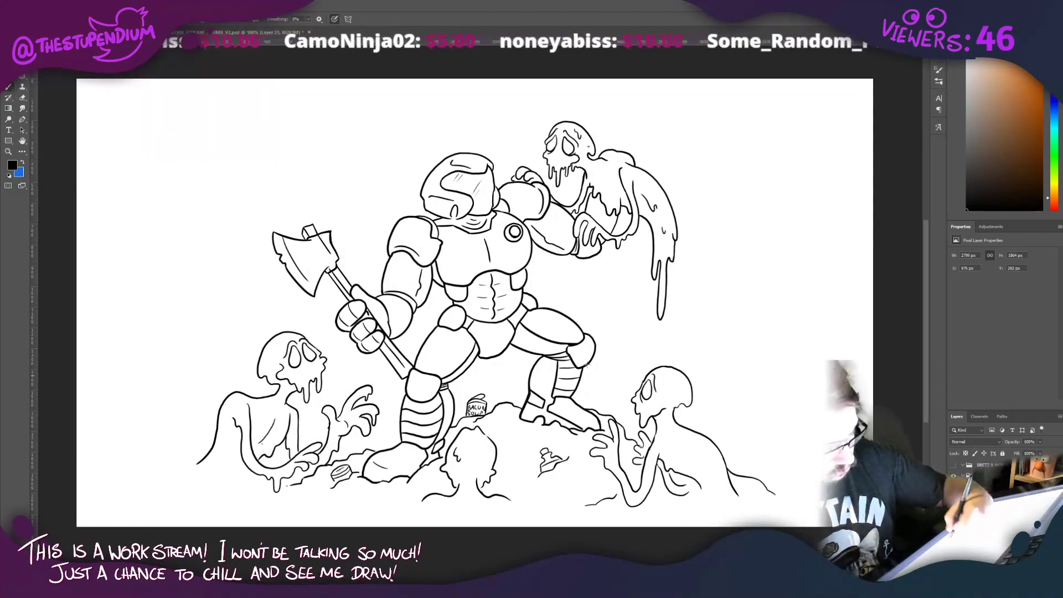
mouse_move(690, 422)
mouse_down()
mouse_move(719, 405)
mouse_move(704, 426)
mouse_move(725, 406)
mouse_move(732, 417)
mouse_up()
mouse_move(731, 417)
mouse_down()
mouse_move(734, 406)
mouse_move(736, 418)
mouse_up()
drag(744, 406, 746, 411)
mouse_move(750, 405)
mouse_down()
mouse_move(744, 417)
mouse_move(753, 412)
mouse_up()
drag(757, 408, 715, 446)
drag(735, 435, 745, 442)
drag(747, 434, 775, 438)
drag(775, 437, 785, 443)
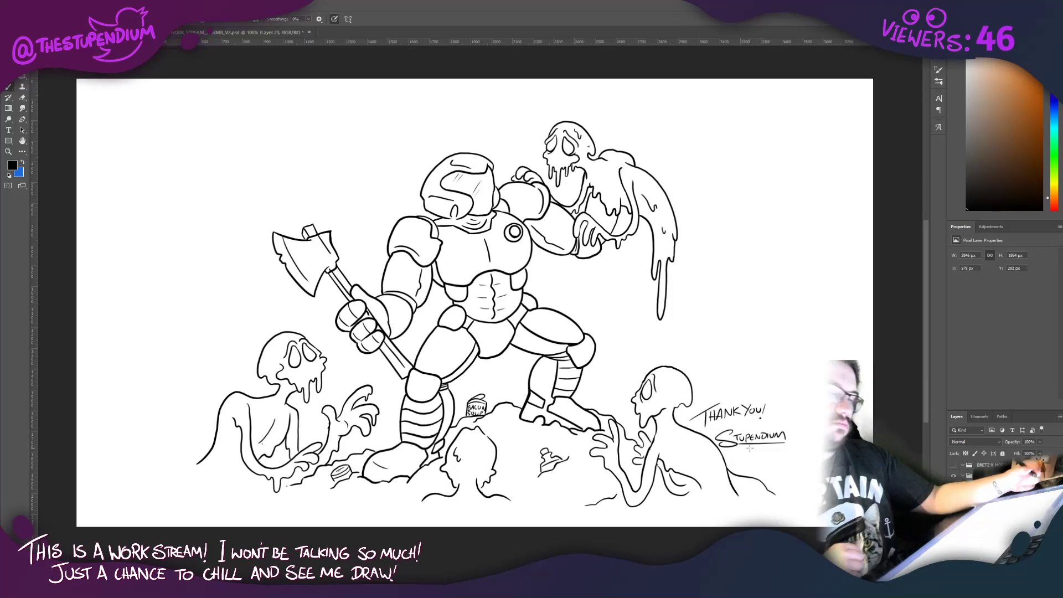
Step: Paint black blood stains and drips along the cutting edge and lower tip of the axe blade
mouse_move(321, 269)
mouse_down()
mouse_move(413, 316)
mouse_move(384, 240)
mouse_move(396, 260)
mouse_move(408, 258)
mouse_move(278, 252)
mouse_up()
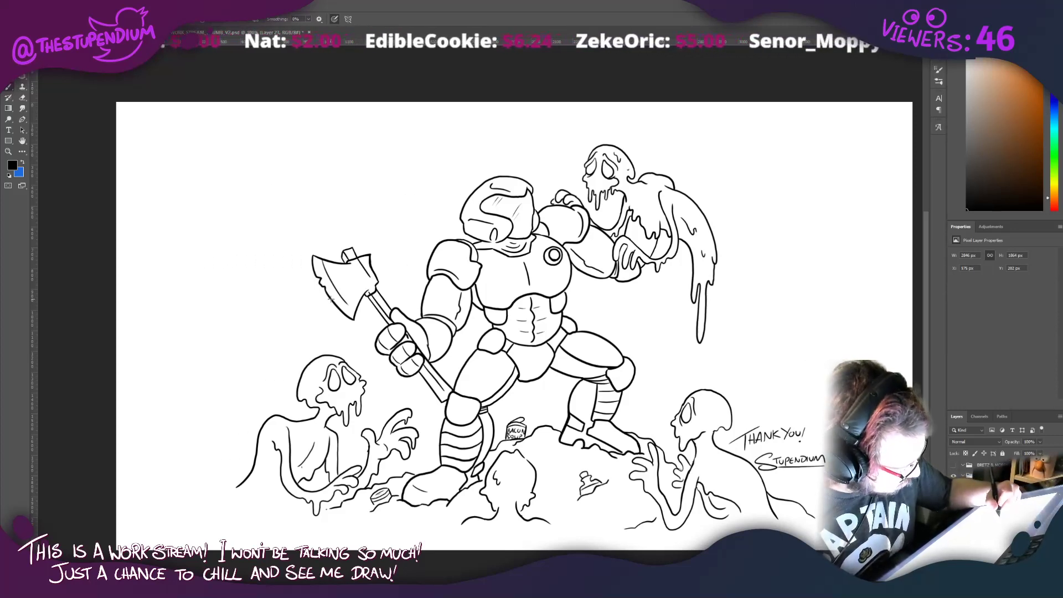
mouse_move(330, 297)
mouse_down()
mouse_move(346, 312)
mouse_move(332, 299)
mouse_move(342, 305)
mouse_up()
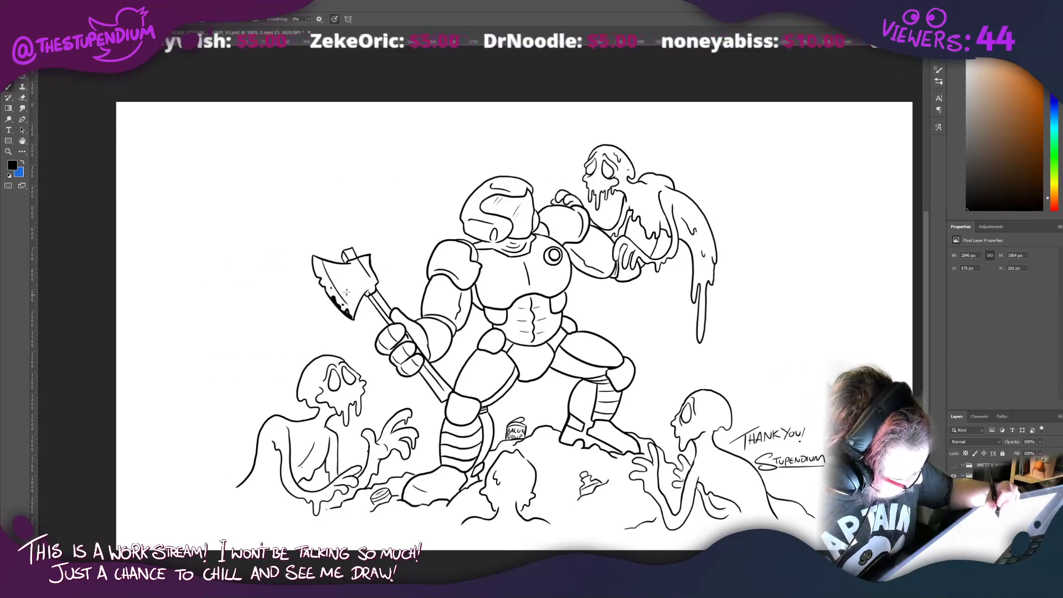
mouse_move(338, 311)
mouse_down()
mouse_move(344, 328)
mouse_move(350, 306)
mouse_up()
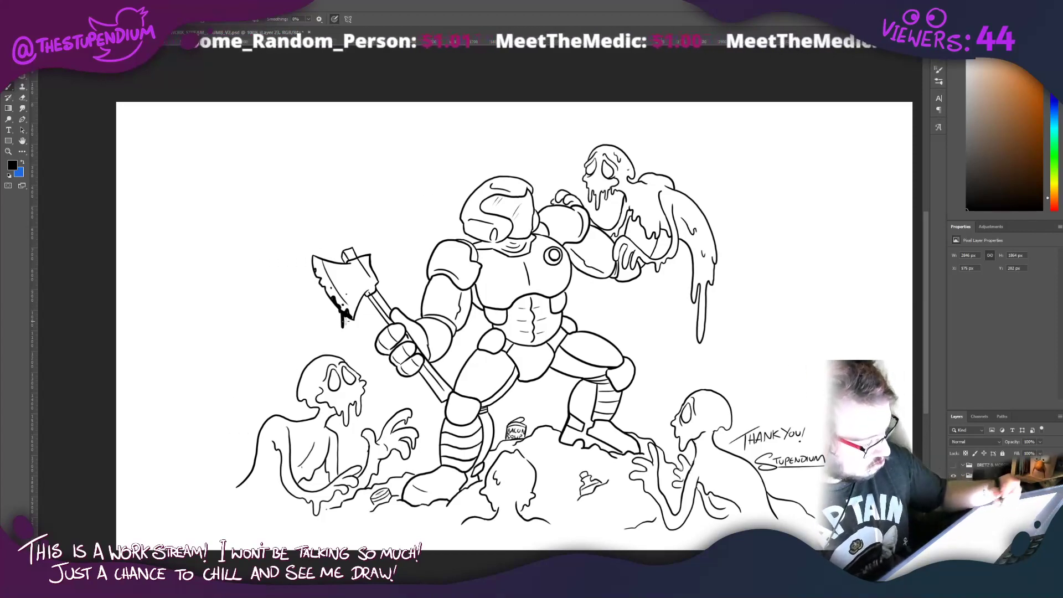
Step: Paint small black blood stains on the armoured figure's front boot toe, rear boot heel, visor edge, raised arm and axe-side forearm
mouse_move(403, 498)
mouse_down()
mouse_move(411, 502)
mouse_move(411, 486)
mouse_up()
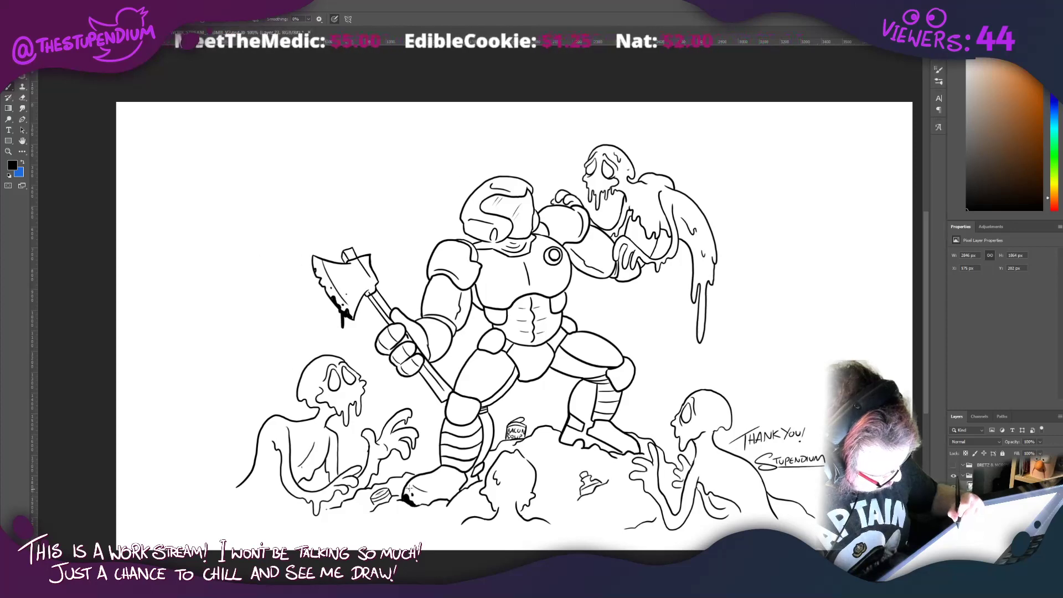
drag(570, 440, 571, 442)
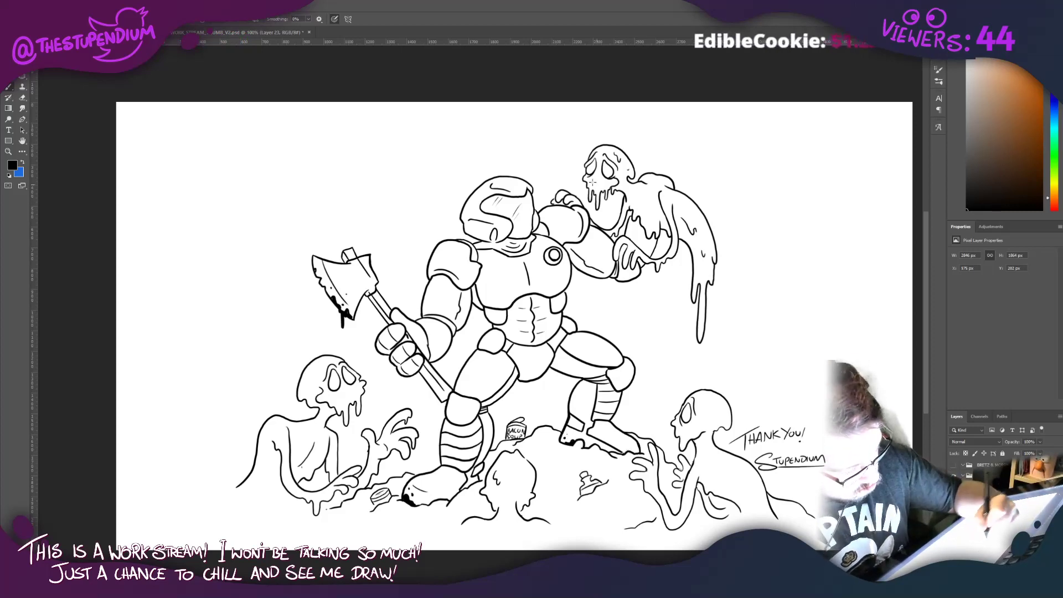
drag(529, 211, 527, 202)
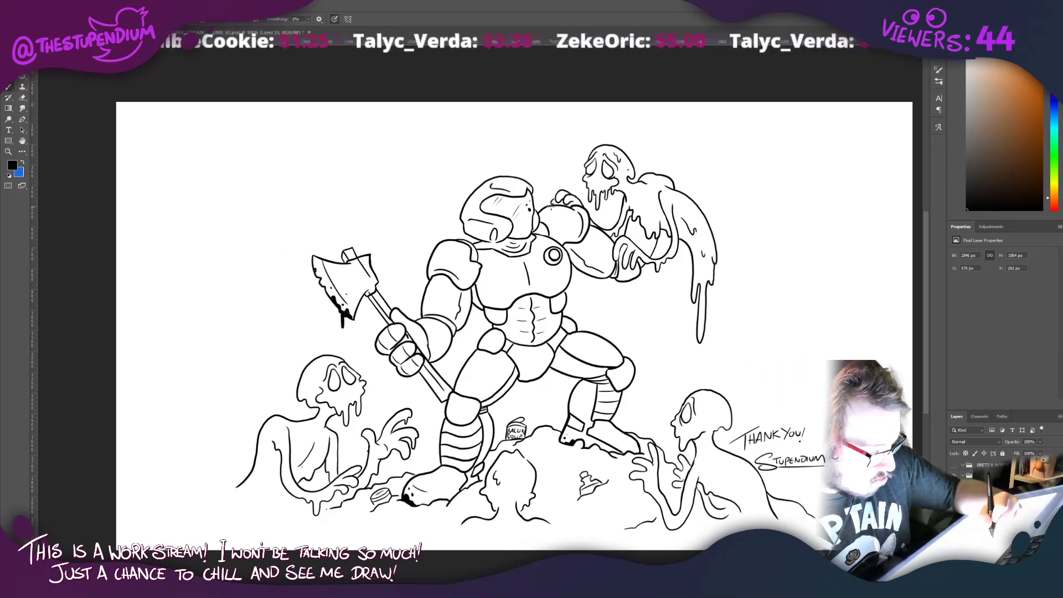
drag(553, 204, 556, 207)
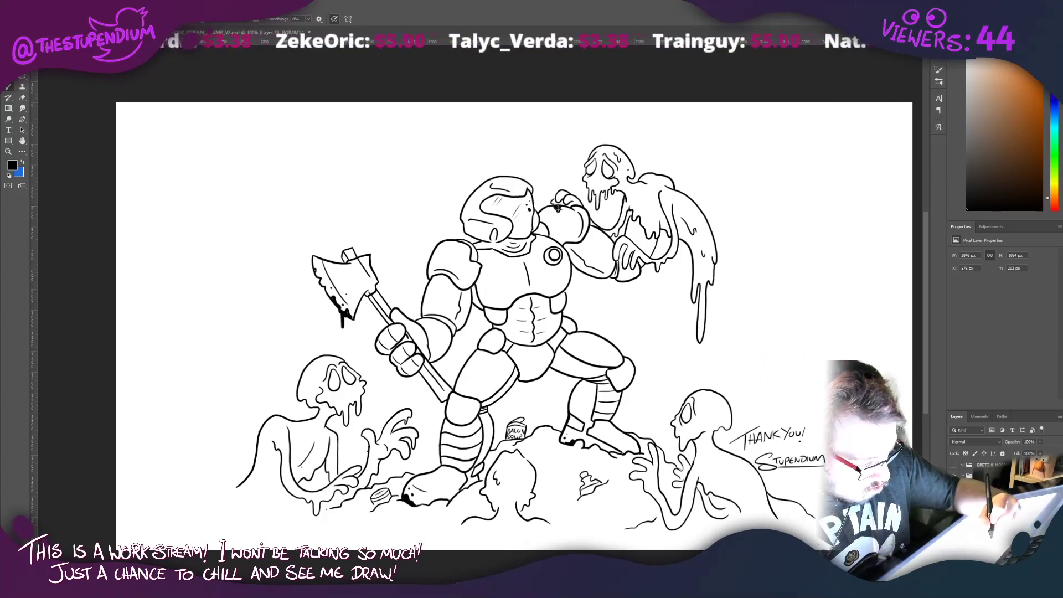
click(428, 307)
click(428, 302)
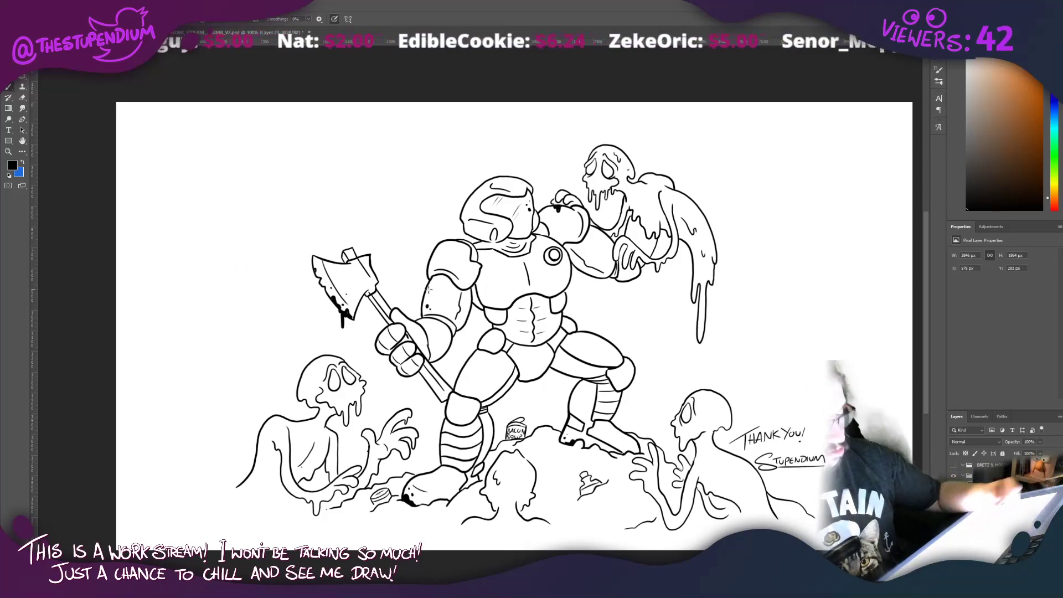
Step: Paint black blood splatters and drips on the rear boot's sole, both knee areas, the helmet's jaw and the axe hand's wrist
mouse_move(599, 450)
mouse_down()
mouse_move(638, 452)
mouse_move(609, 447)
mouse_up()
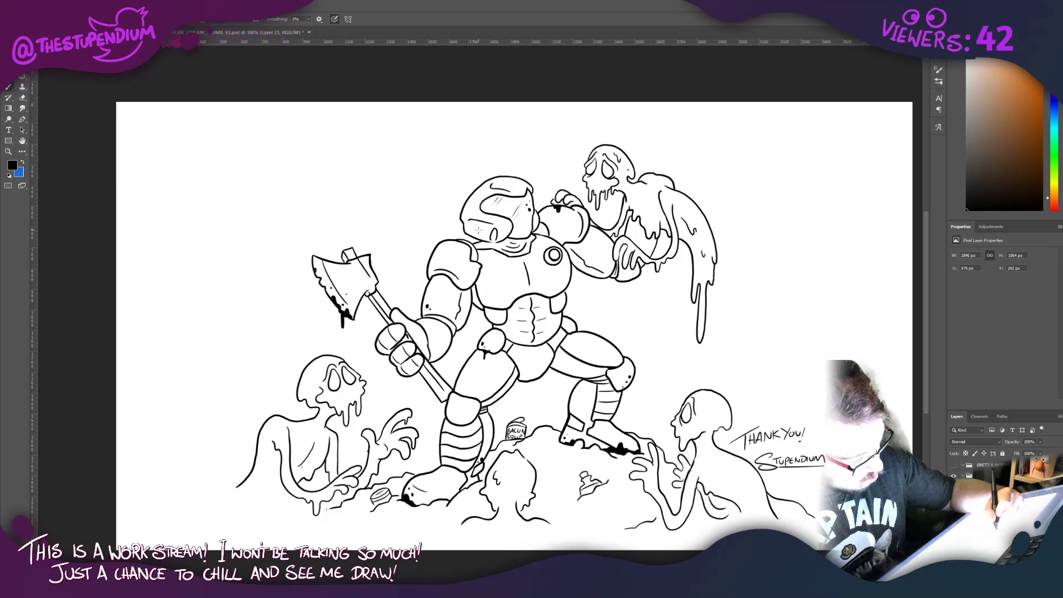
drag(475, 232, 479, 235)
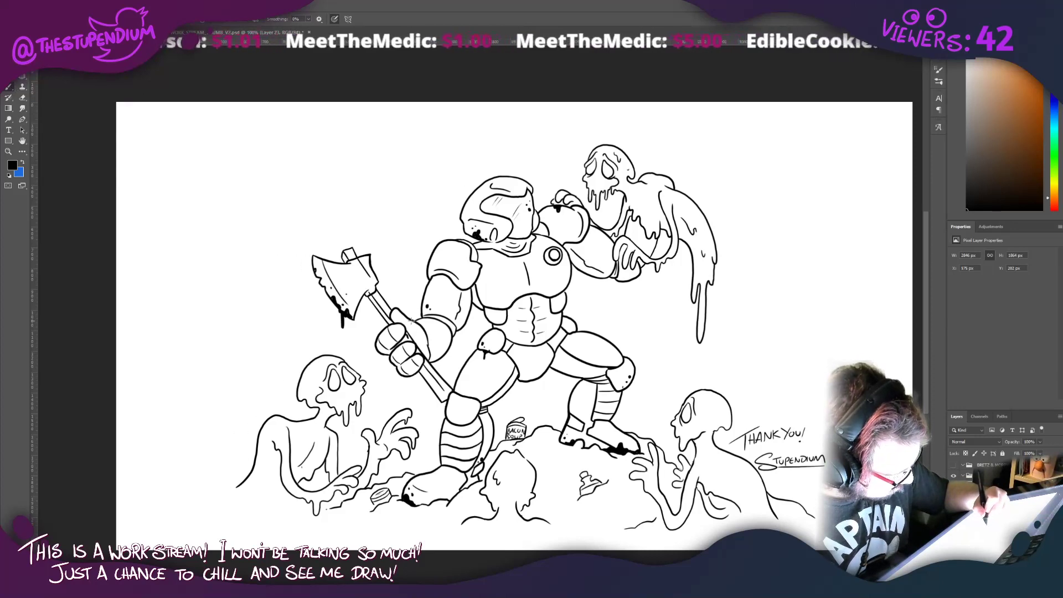
drag(415, 327, 417, 325)
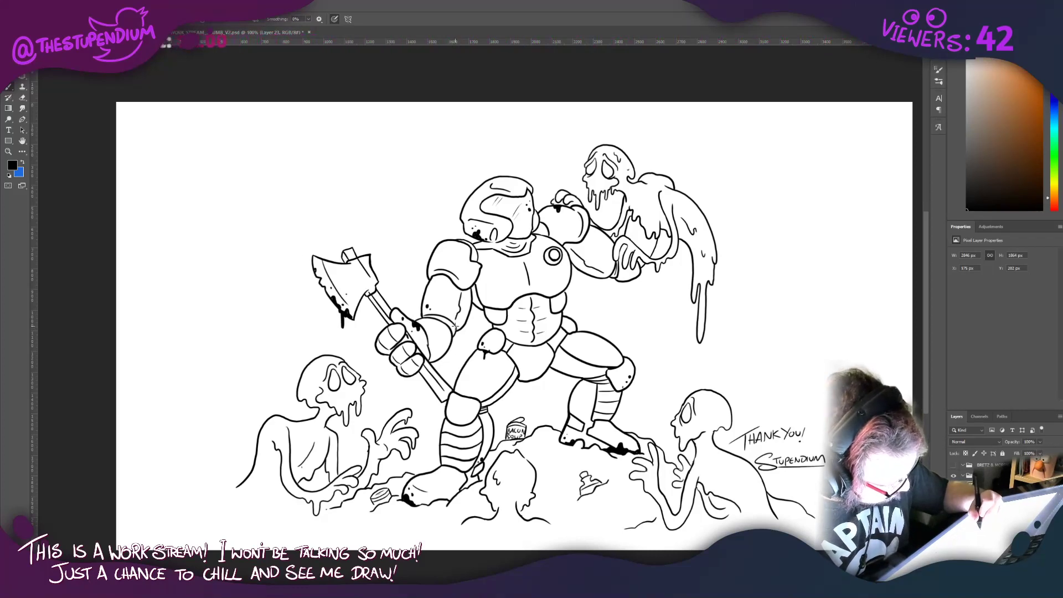
right_click(455, 326)
click(454, 326)
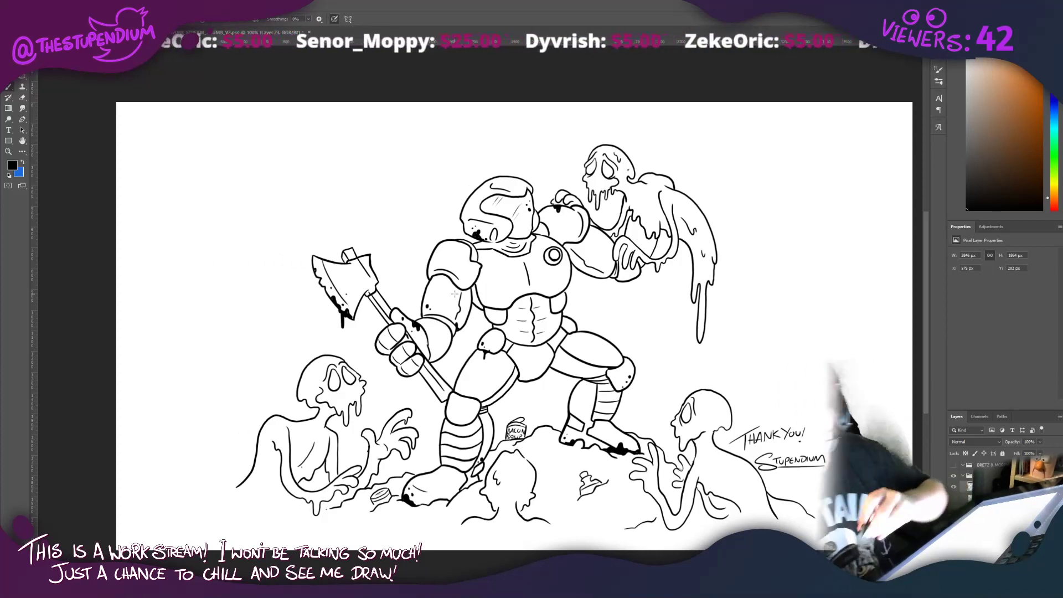
Step: Review the finished drawings by toggling the visibility of their layer groups, including the dog portrait and the horned warrior facing the monster
click(963, 476)
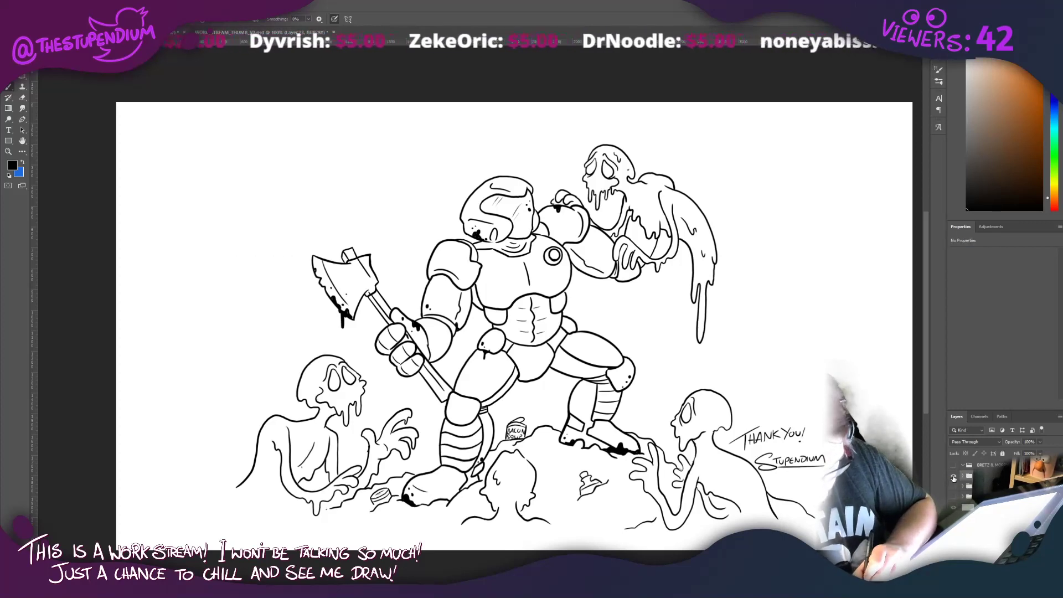
drag(953, 478, 953, 500)
click(953, 503)
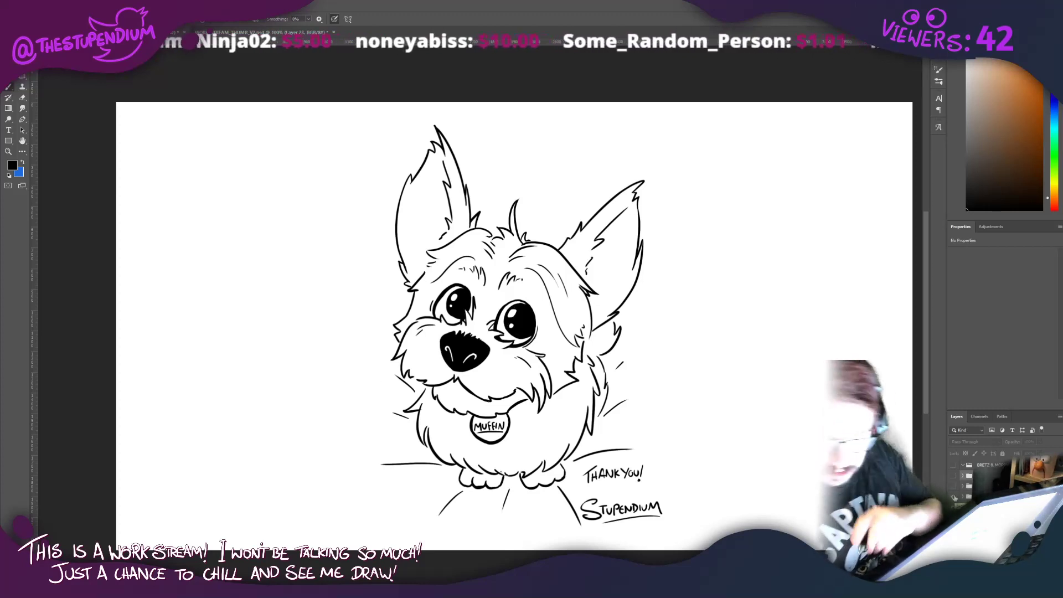
click(953, 500)
click(953, 486)
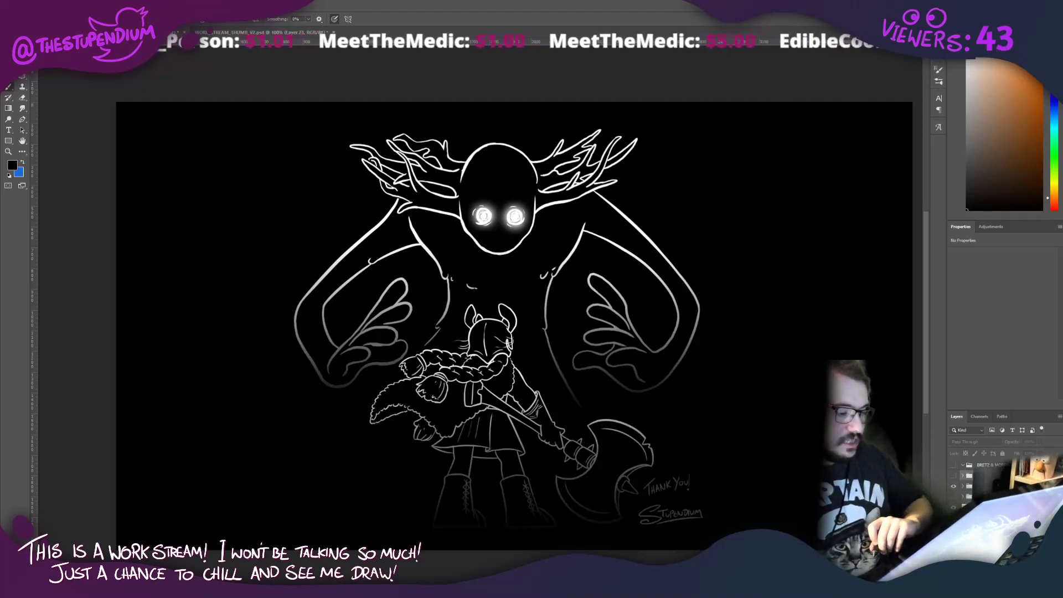
click(953, 487)
click(953, 477)
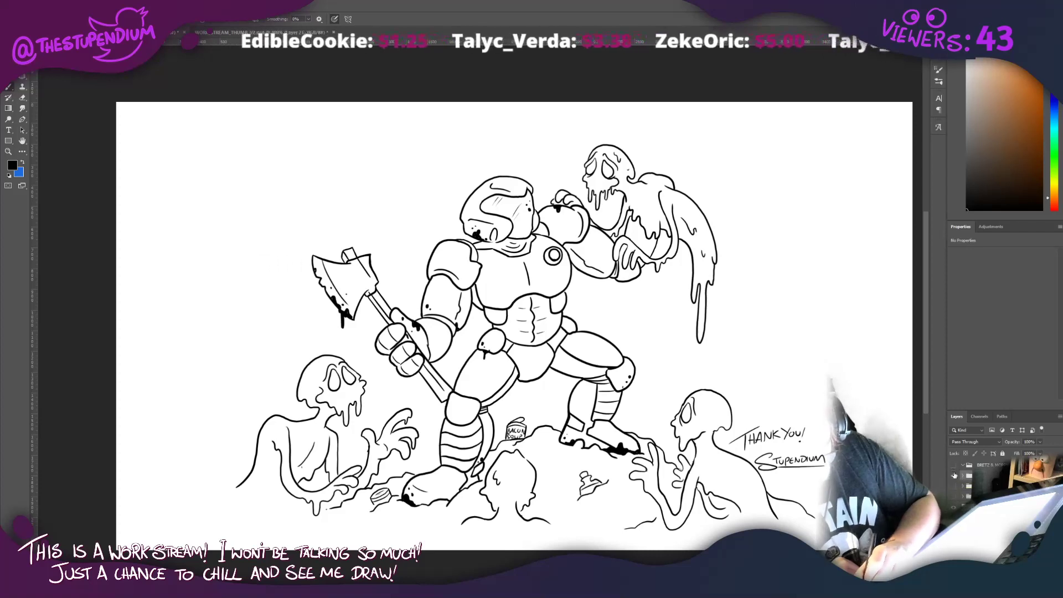
Step: Display the empty drawing group with the armoured figure hidden, select its blank layer and save the document
click(954, 466)
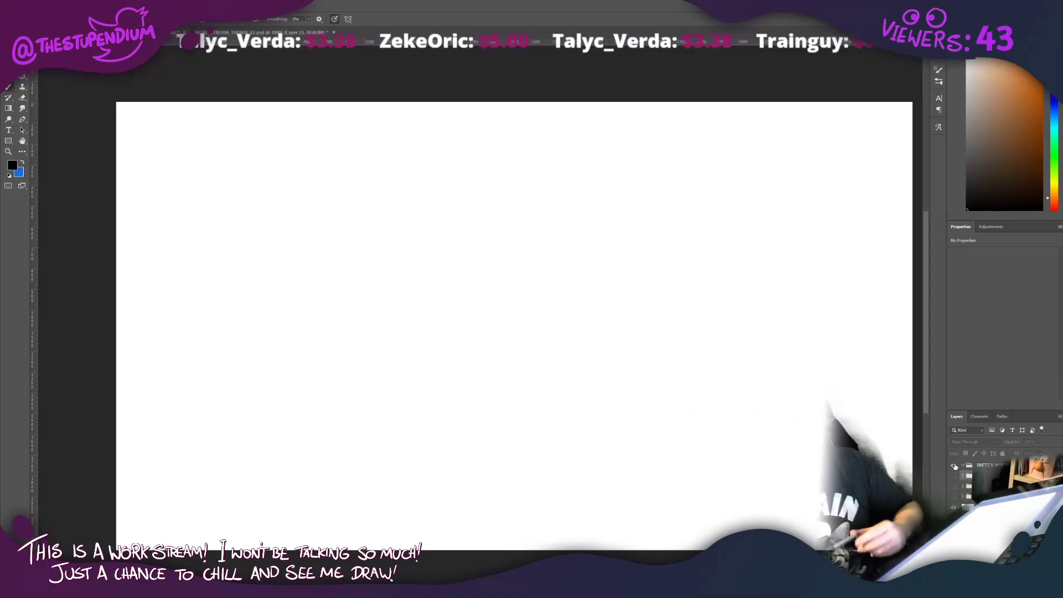
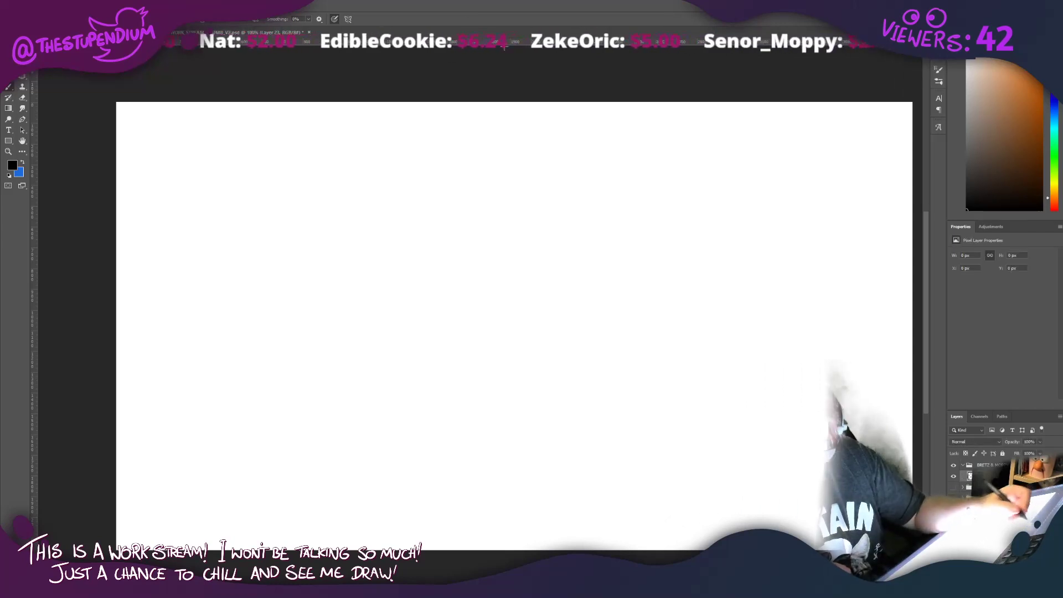
click(991, 475)
right_click(17, 68)
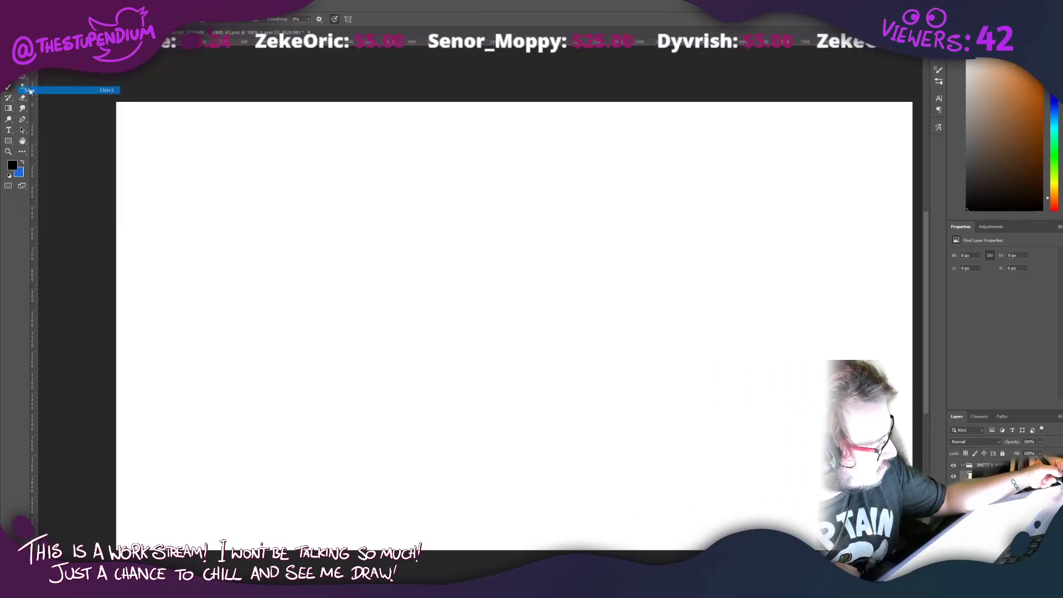
click(34, 90)
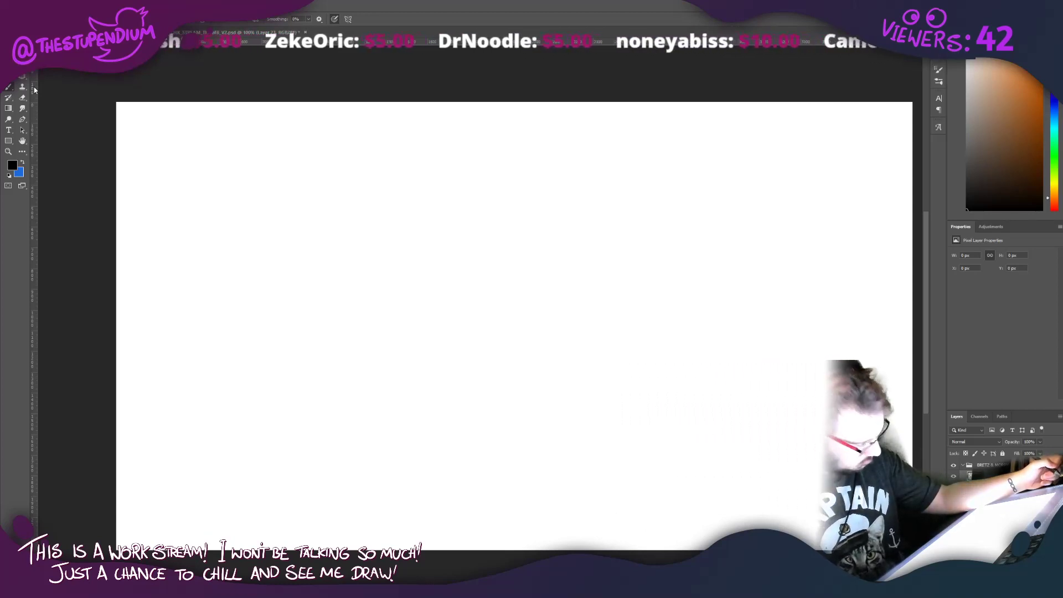
Step: Switch the brush colour to blue and sketch a wide, flat ellipse just below the middle of the blank canvas
click(22, 162)
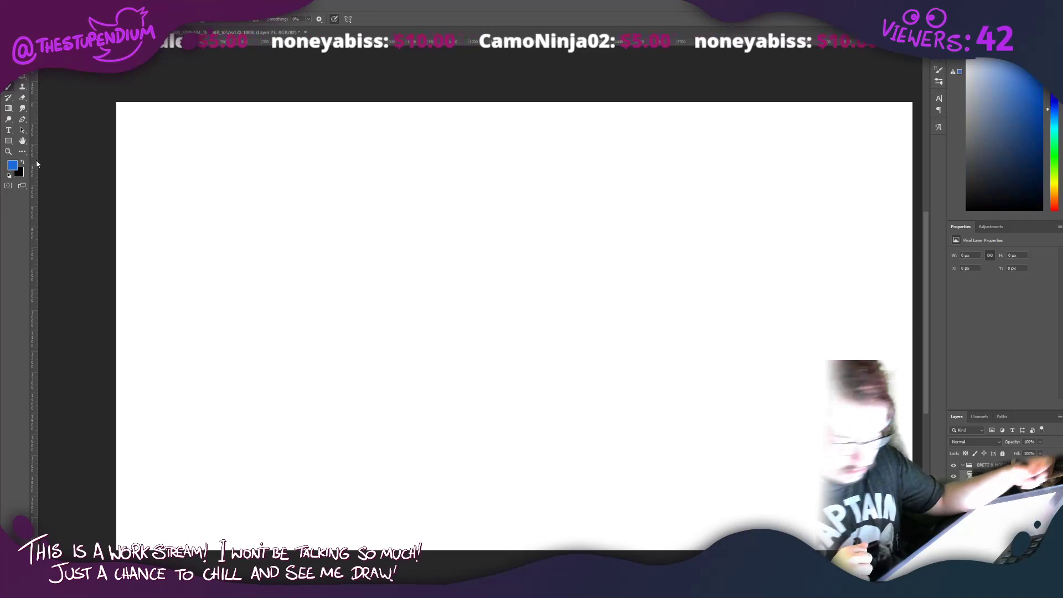
click(9, 151)
click(372, 267)
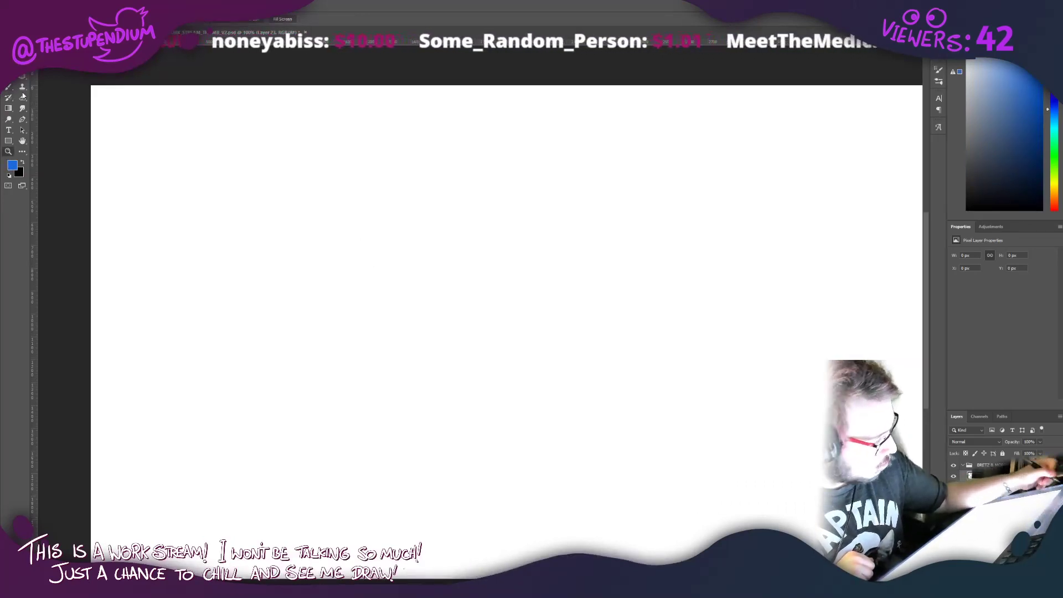
key(b)
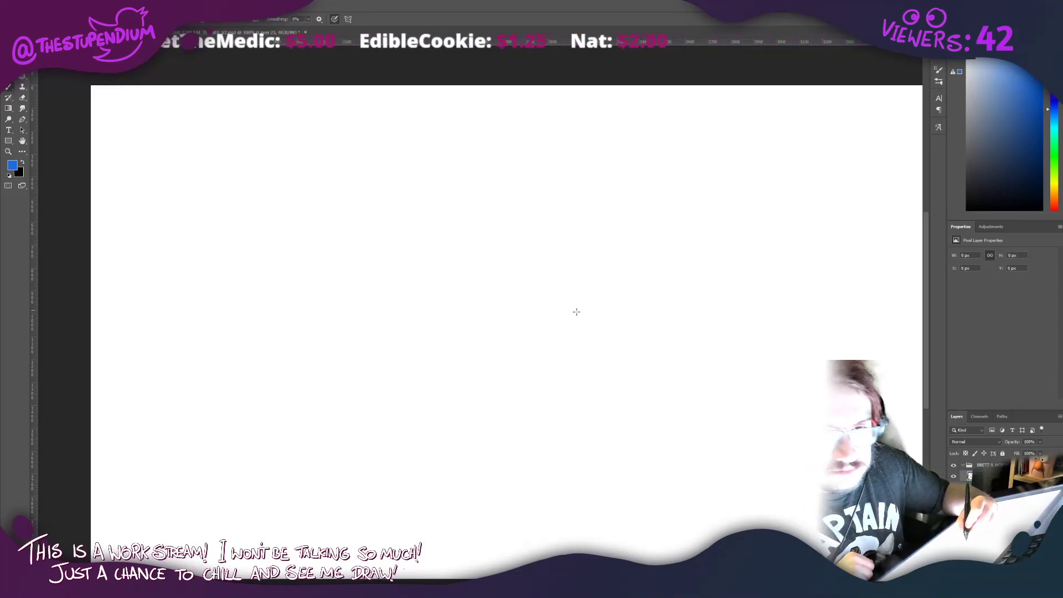
drag(496, 418, 488, 423)
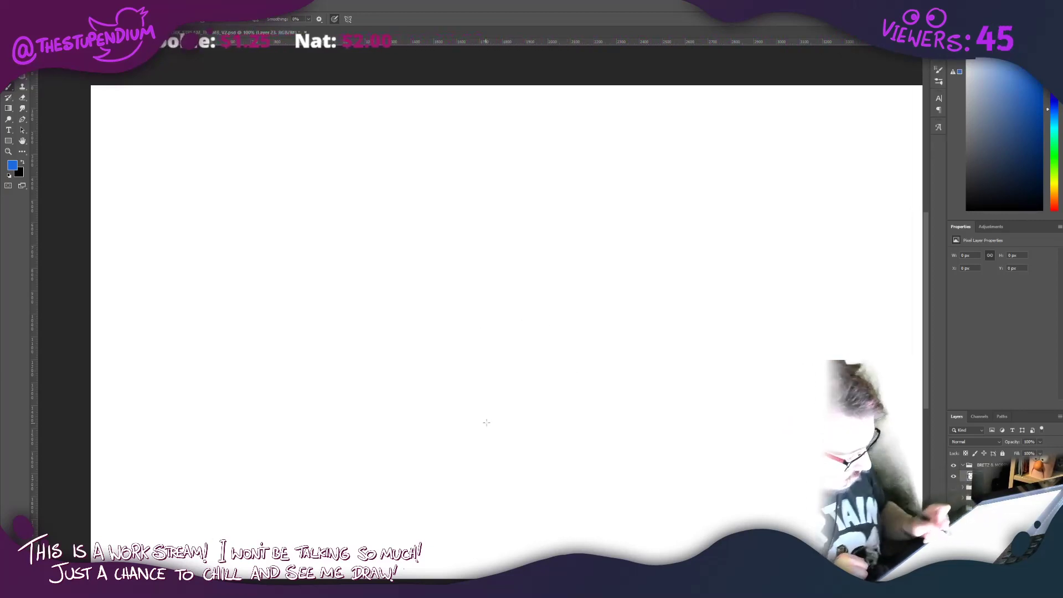
mouse_move(565, 370)
mouse_down()
mouse_move(528, 384)
mouse_move(612, 379)
mouse_move(487, 377)
mouse_move(617, 383)
mouse_move(493, 375)
mouse_move(546, 390)
mouse_move(610, 374)
mouse_move(492, 372)
mouse_move(526, 388)
mouse_move(604, 388)
mouse_move(576, 385)
mouse_move(602, 375)
mouse_move(548, 369)
mouse_move(623, 379)
mouse_move(511, 367)
mouse_move(539, 366)
mouse_move(485, 376)
mouse_move(544, 390)
mouse_move(621, 380)
mouse_move(533, 366)
mouse_up()
mouse_move(621, 378)
mouse_down()
mouse_move(571, 367)
mouse_move(490, 374)
mouse_move(597, 390)
mouse_move(623, 381)
mouse_move(537, 370)
mouse_up()
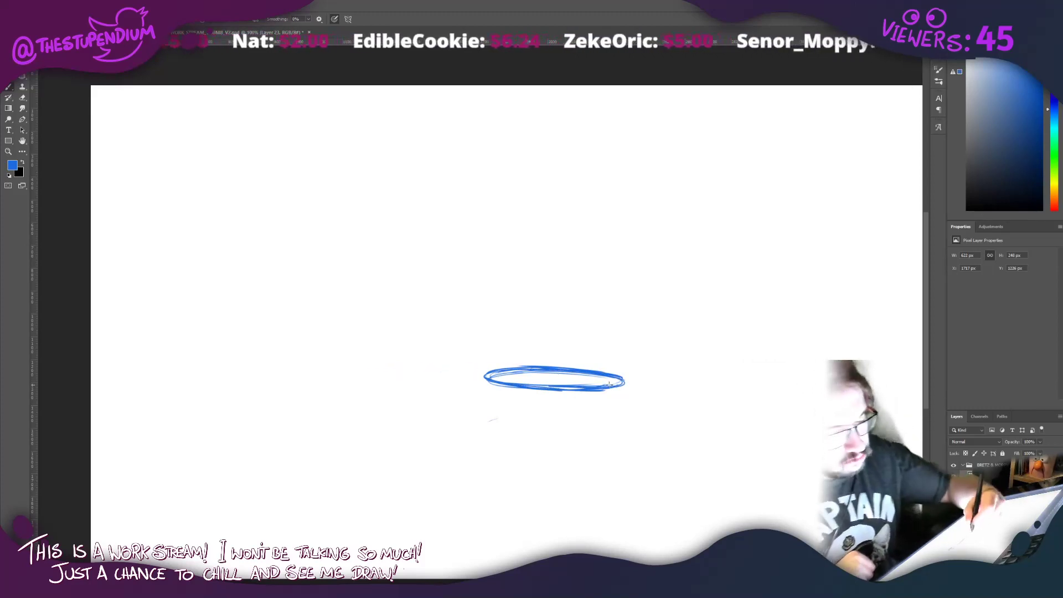
Step: Adjust the blue ellipse slightly with Free Transform, then even out and strengthen its outline
key(ctrl+t)
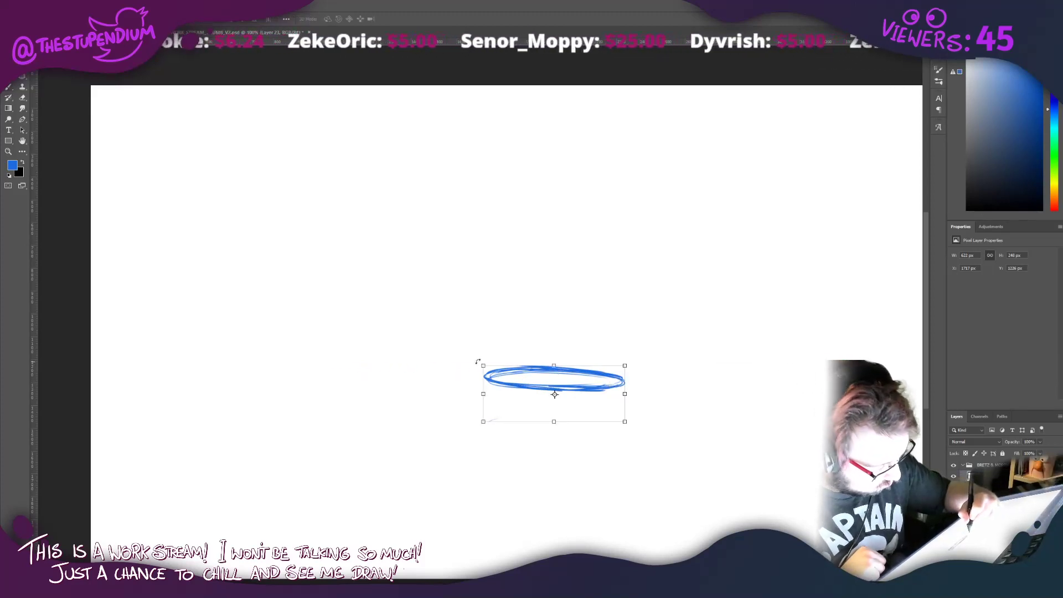
drag(464, 367, 461, 352)
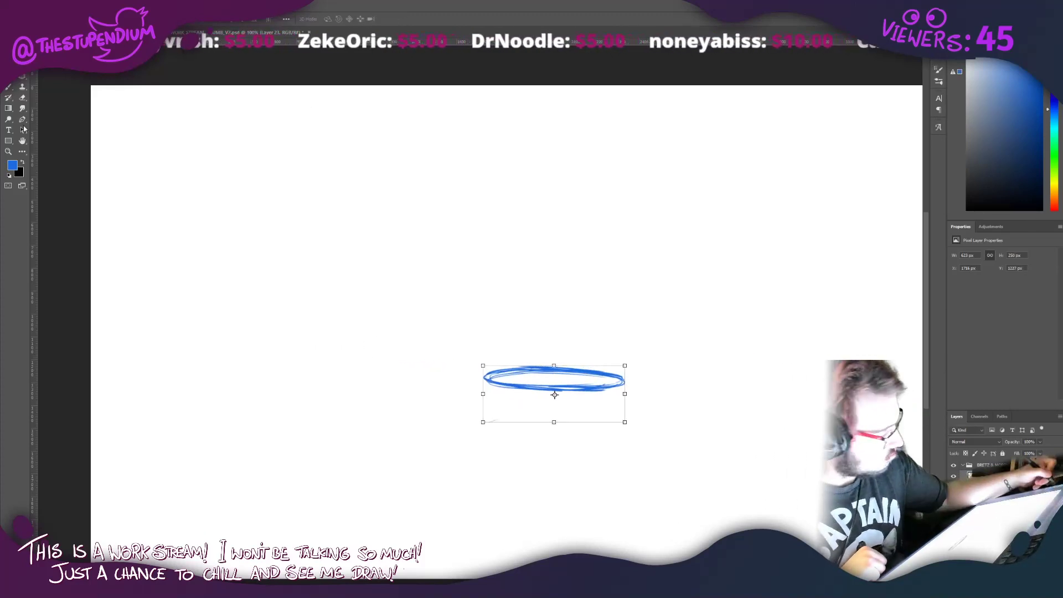
key(Return)
mouse_move(576, 368)
mouse_down()
mouse_move(599, 368)
mouse_move(540, 367)
mouse_move(621, 376)
mouse_up()
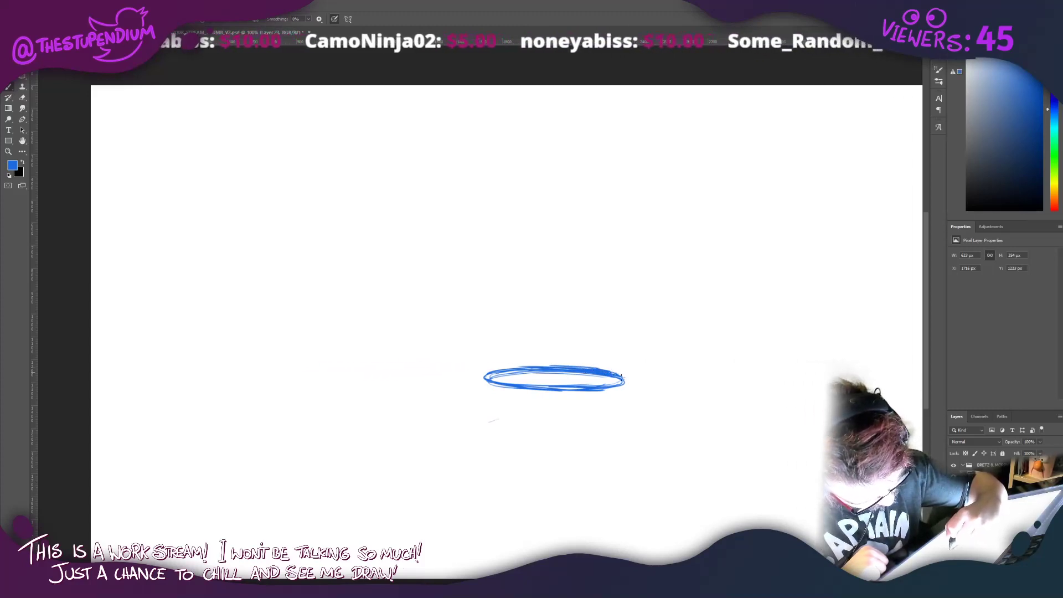
drag(552, 367, 492, 367)
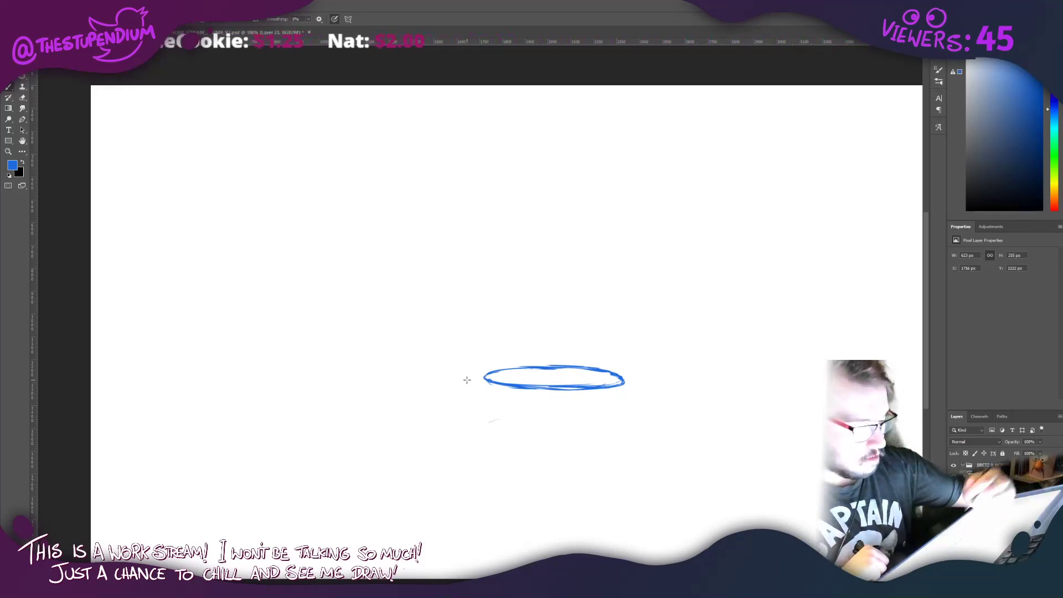
drag(602, 388, 617, 383)
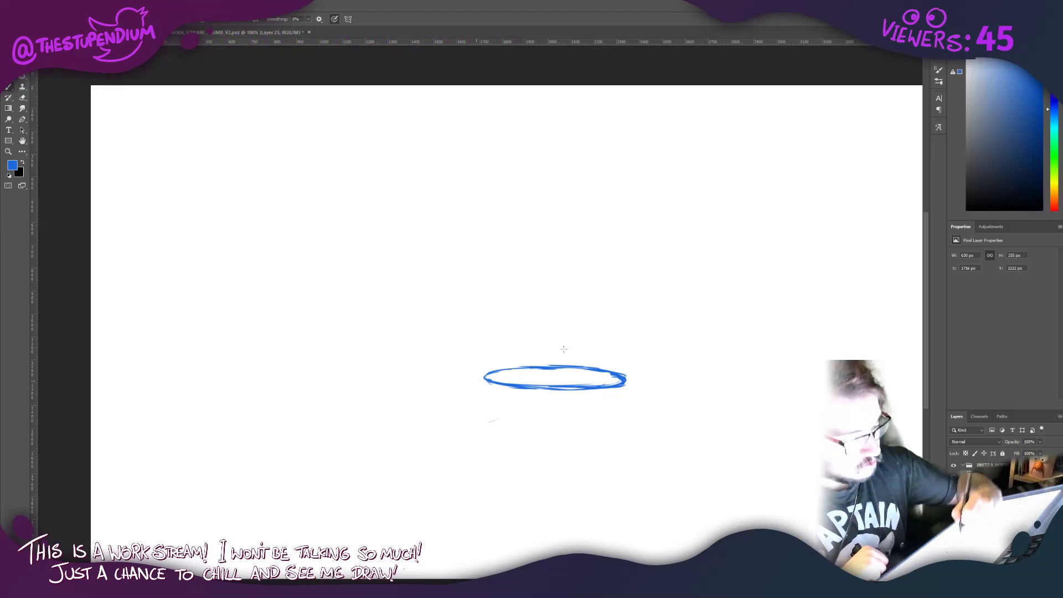
Step: Sketch a small round figure behind the ellipse and a tall, pear-shaped figure with small round ears beside its right end
mouse_move(557, 317)
mouse_down()
mouse_move(537, 326)
mouse_move(544, 350)
mouse_move(562, 354)
mouse_move(576, 341)
mouse_move(569, 316)
mouse_move(548, 309)
mouse_move(533, 330)
mouse_move(536, 347)
mouse_move(562, 355)
mouse_move(573, 321)
mouse_move(547, 326)
mouse_move(560, 334)
mouse_move(567, 322)
mouse_move(545, 324)
mouse_move(557, 334)
mouse_move(565, 318)
mouse_move(548, 331)
mouse_move(562, 357)
mouse_up()
mouse_move(655, 302)
mouse_down()
mouse_move(637, 289)
mouse_move(658, 293)
mouse_move(653, 280)
mouse_move(633, 284)
mouse_move(646, 277)
mouse_move(619, 311)
mouse_move(613, 361)
mouse_move(636, 374)
mouse_move(666, 368)
mouse_move(665, 292)
mouse_move(647, 275)
mouse_move(612, 338)
mouse_move(632, 374)
mouse_move(669, 369)
mouse_up()
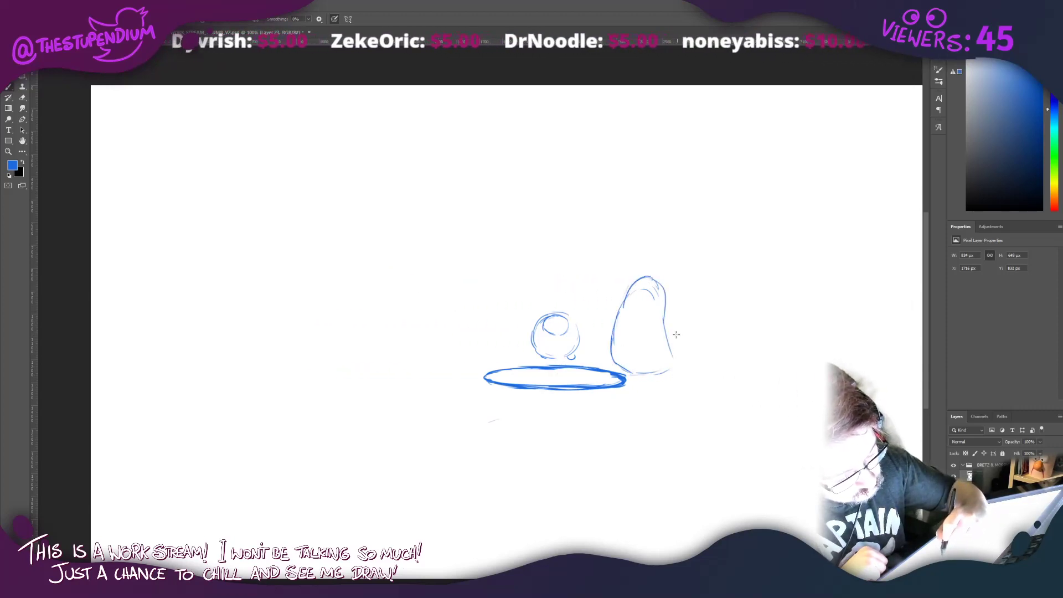
mouse_move(663, 319)
mouse_down()
mouse_move(666, 346)
mouse_move(659, 305)
mouse_move(677, 364)
mouse_up()
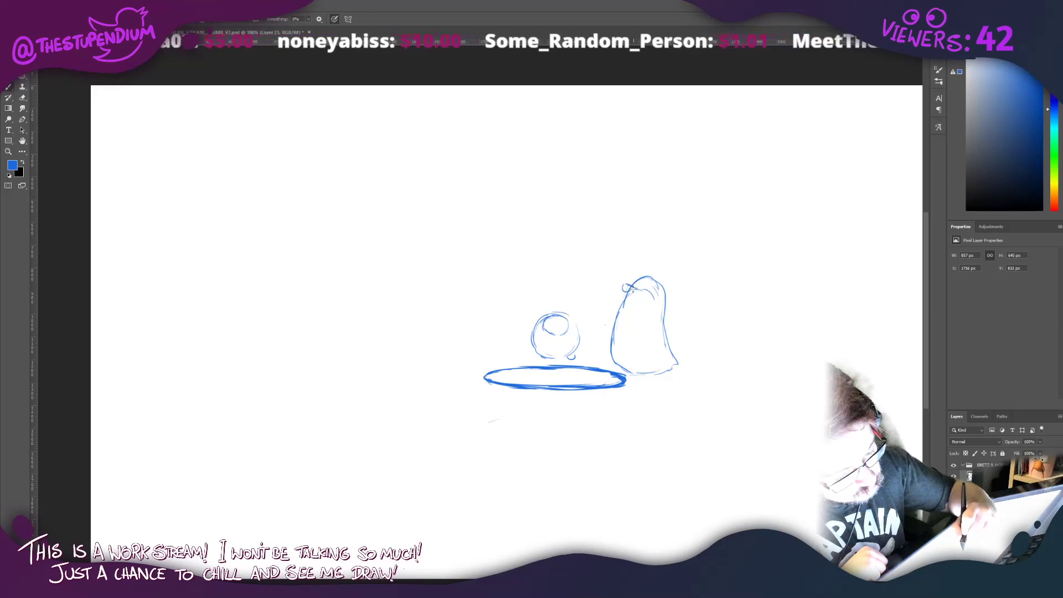
mouse_move(634, 289)
mouse_down()
mouse_move(645, 297)
mouse_move(666, 280)
mouse_up()
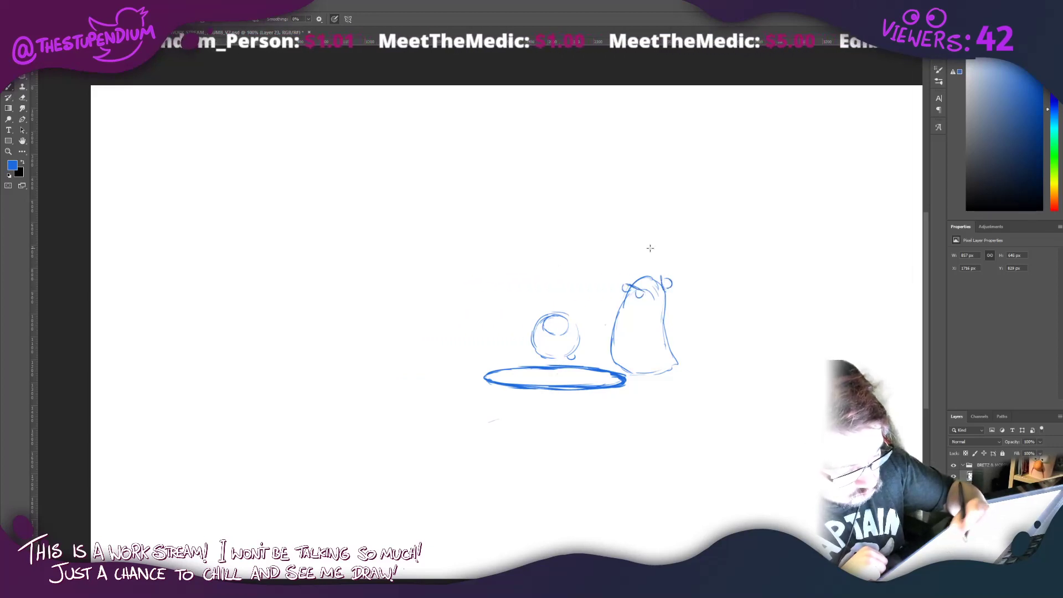
Step: Sketch the round head, small ear, peaked cap and rounded chest of a figure above the ellipse's left end
click(480, 268)
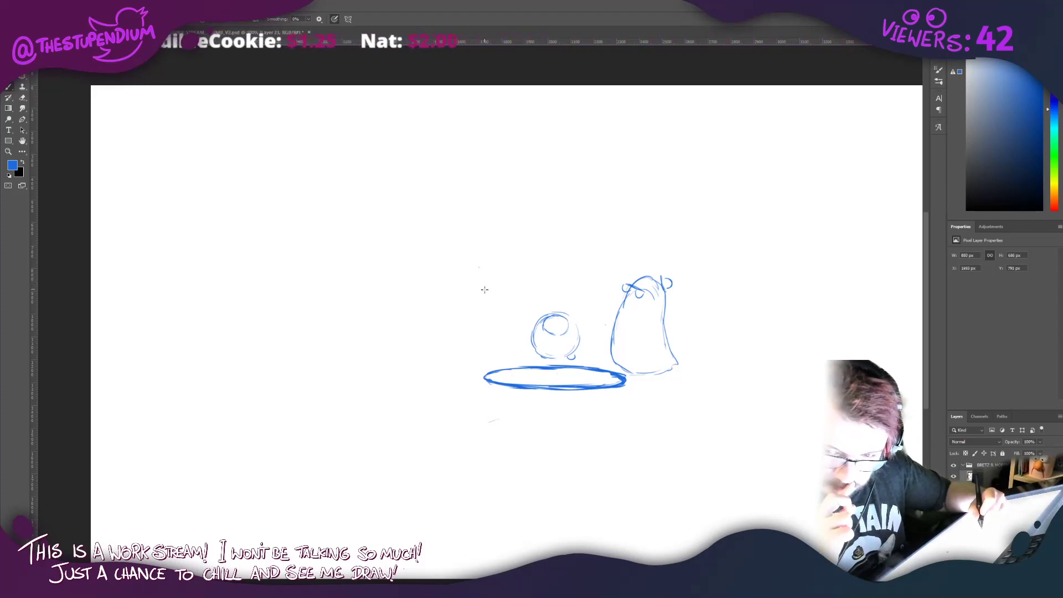
mouse_move(479, 267)
mouse_down()
mouse_move(461, 265)
mouse_move(457, 284)
mouse_up()
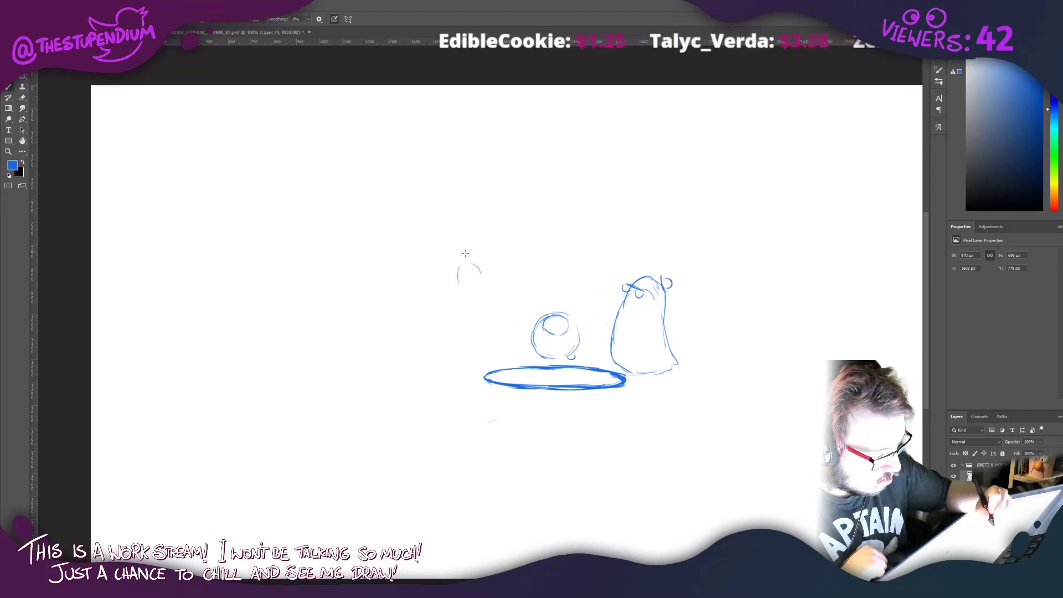
mouse_move(468, 248)
mouse_down()
mouse_move(478, 280)
mouse_move(469, 249)
mouse_move(465, 278)
mouse_move(485, 269)
mouse_move(467, 251)
mouse_move(470, 283)
mouse_move(483, 280)
mouse_move(456, 292)
mouse_move(466, 313)
mouse_move(485, 298)
mouse_move(454, 290)
mouse_move(483, 316)
mouse_up()
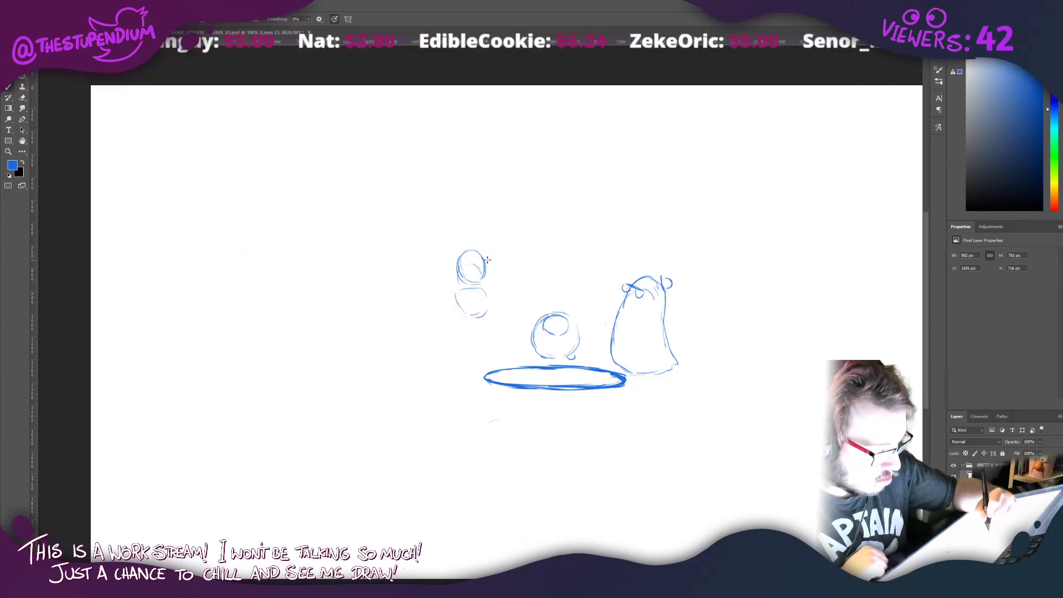
mouse_move(485, 260)
mouse_down()
mouse_move(487, 239)
mouse_move(453, 256)
mouse_move(457, 235)
mouse_up()
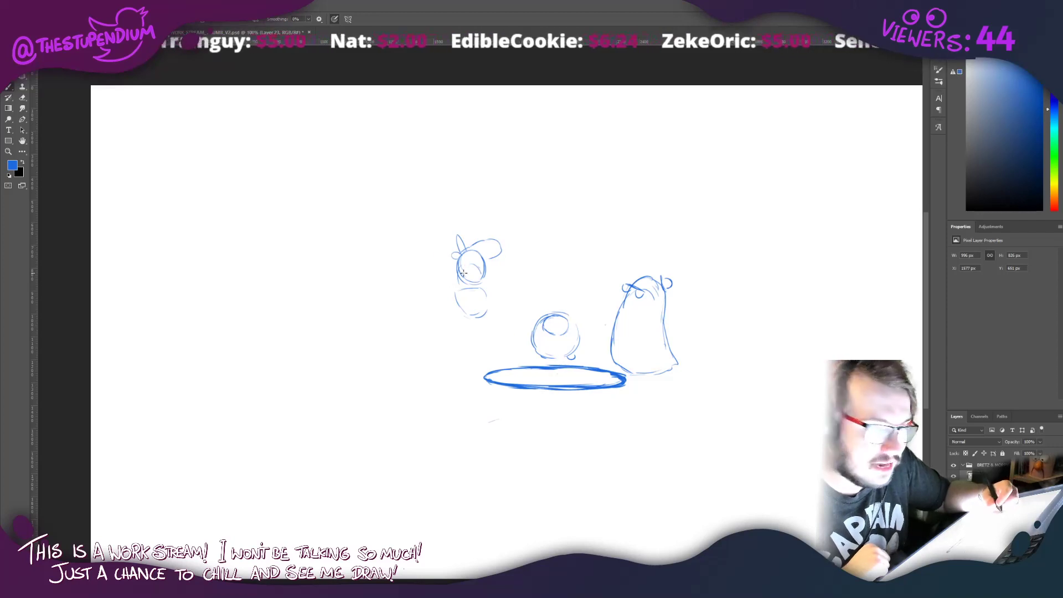
mouse_move(473, 267)
mouse_down()
mouse_move(497, 252)
mouse_move(483, 237)
mouse_move(468, 249)
mouse_up()
Step: Sketch the capped figure's waist and kneeling lower body with legs stretched back, and strengthen the round figure's outline
mouse_move(475, 287)
mouse_down()
mouse_move(468, 334)
mouse_move(485, 321)
mouse_move(462, 319)
mouse_move(485, 318)
mouse_move(494, 355)
mouse_move(454, 375)
mouse_move(494, 362)
mouse_move(441, 369)
mouse_move(472, 370)
mouse_move(443, 368)
mouse_move(460, 317)
mouse_move(456, 354)
mouse_move(479, 359)
mouse_up()
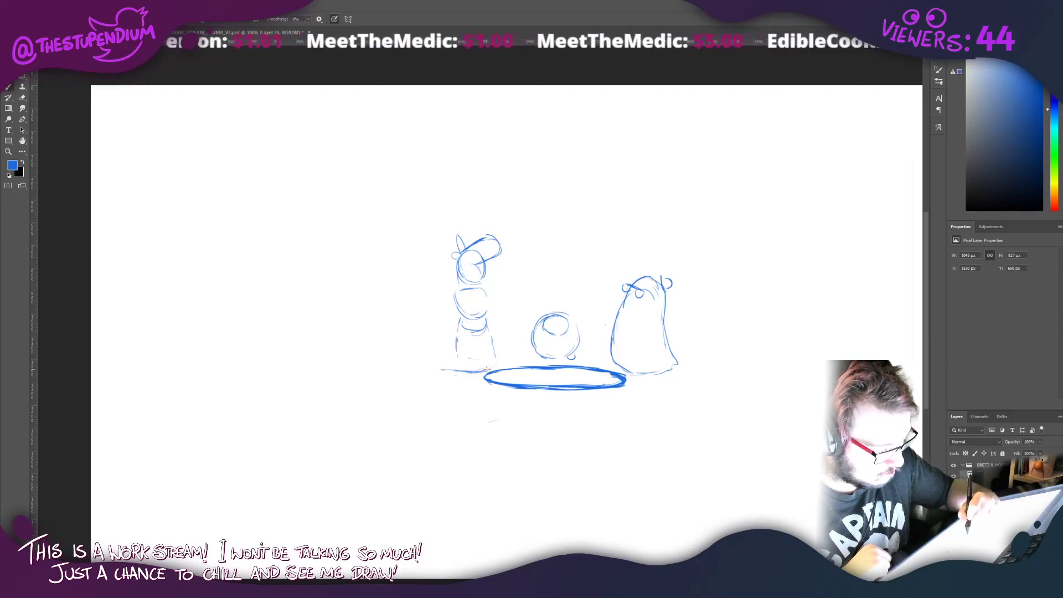
mouse_move(487, 313)
mouse_down()
mouse_move(497, 367)
mouse_move(502, 346)
mouse_up()
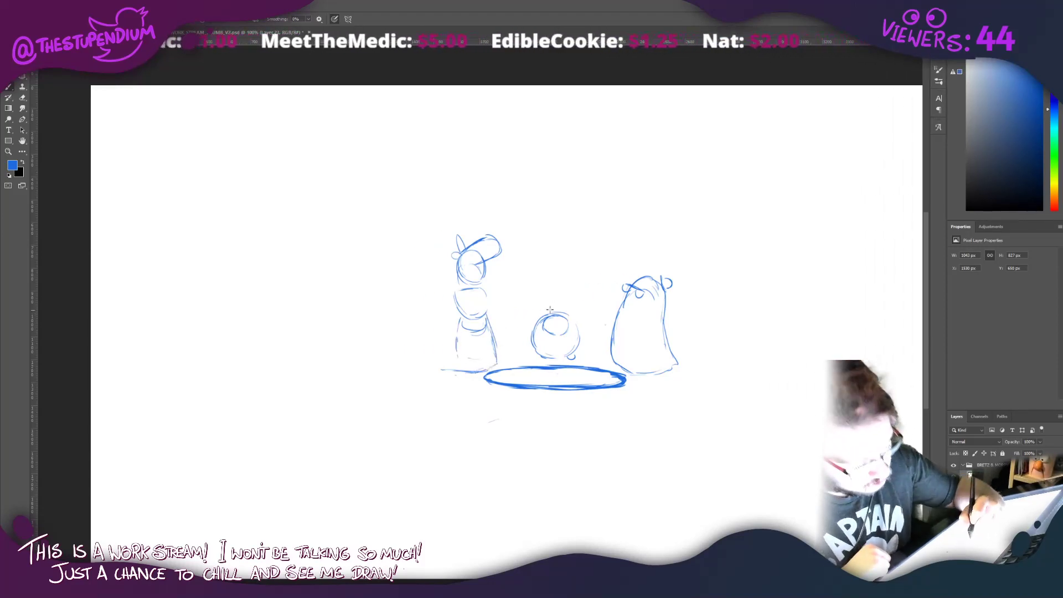
mouse_move(536, 314)
mouse_down()
mouse_move(554, 309)
mouse_move(529, 343)
mouse_move(545, 357)
mouse_move(580, 327)
mouse_move(553, 307)
mouse_move(529, 332)
mouse_move(533, 352)
mouse_move(554, 305)
mouse_up()
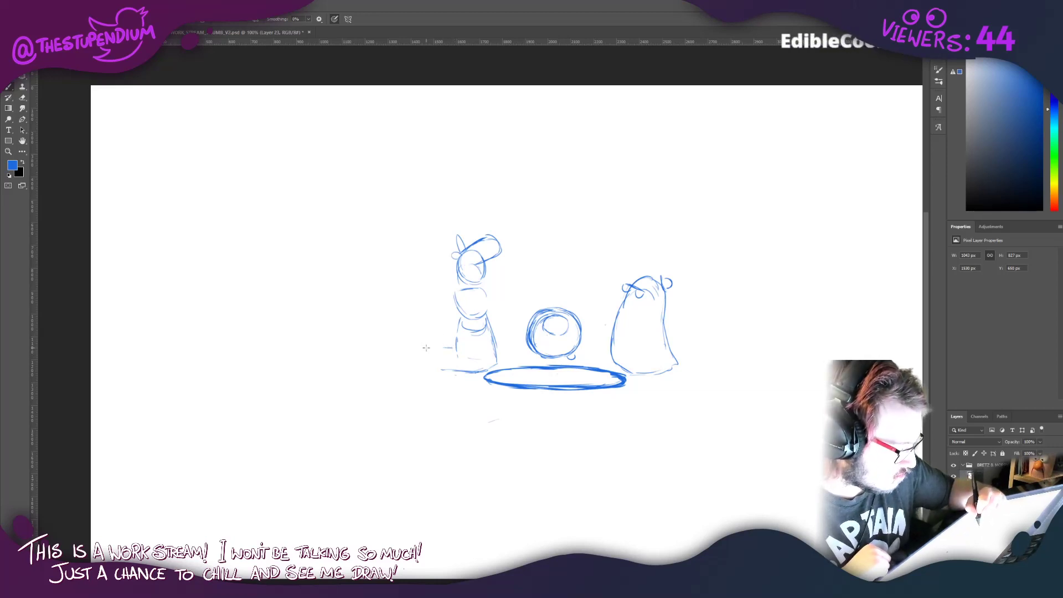
drag(415, 346, 408, 367)
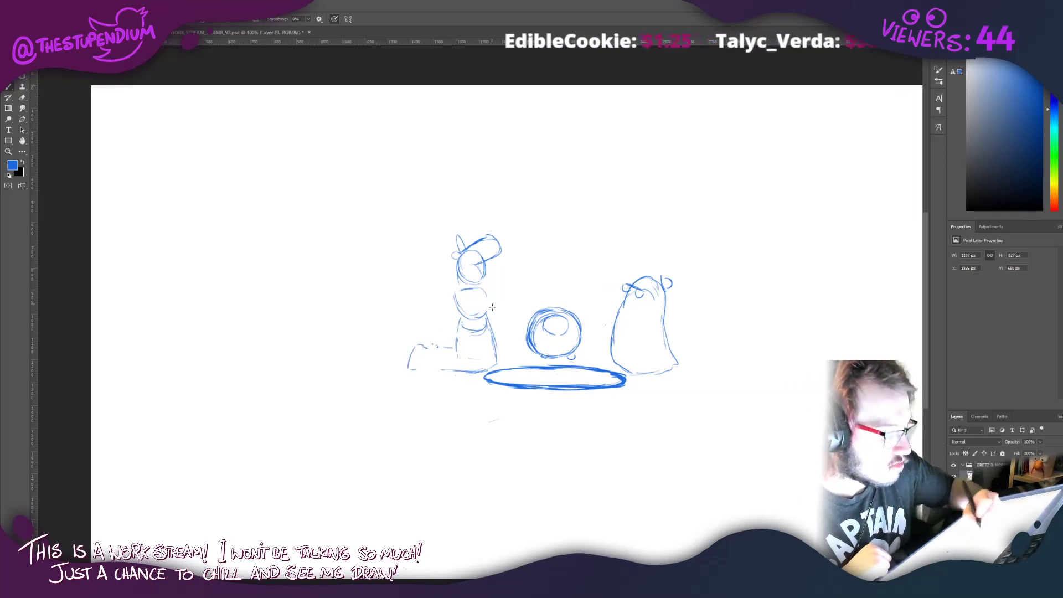
Step: Add both arms with small hands to the kneeling figure, one reaching towards the round figure, and draw its eye
mouse_move(487, 294)
mouse_down()
mouse_move(453, 302)
mouse_move(447, 340)
mouse_up()
mouse_move(511, 333)
mouse_down()
mouse_move(507, 348)
mouse_move(523, 343)
mouse_up()
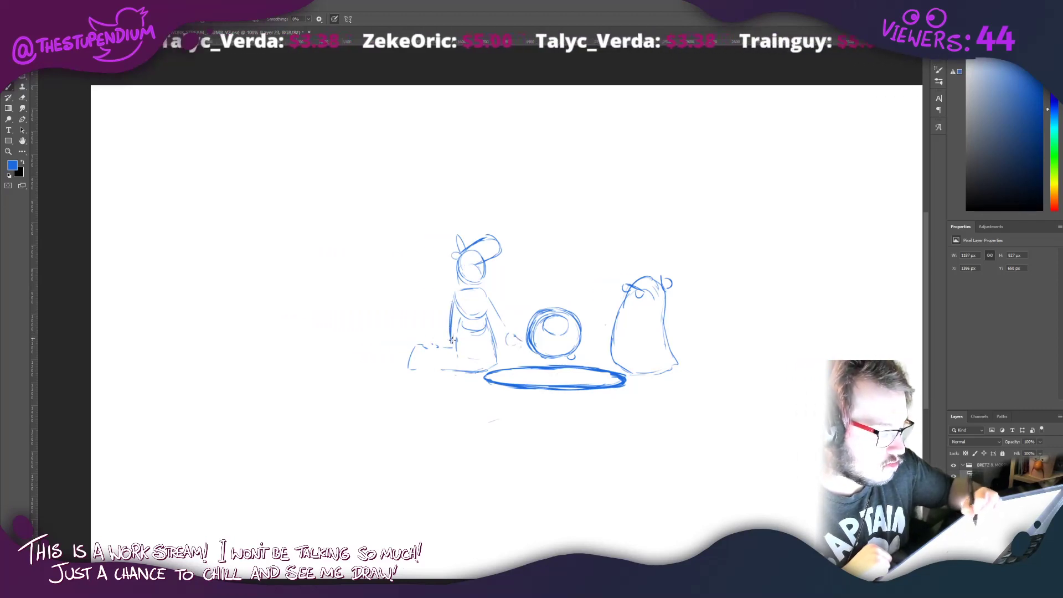
drag(441, 343, 457, 353)
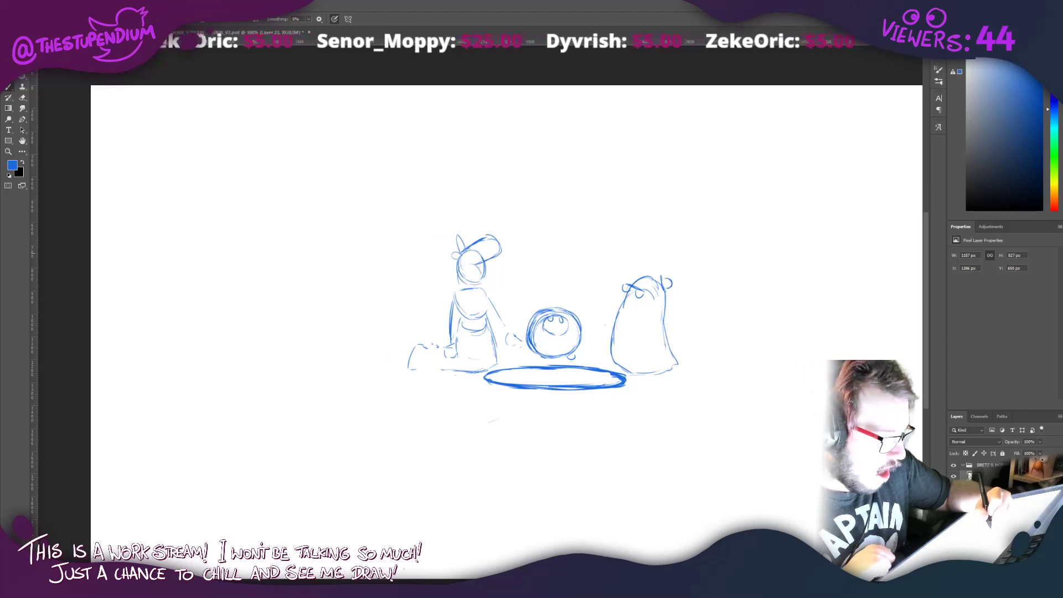
drag(466, 250, 467, 258)
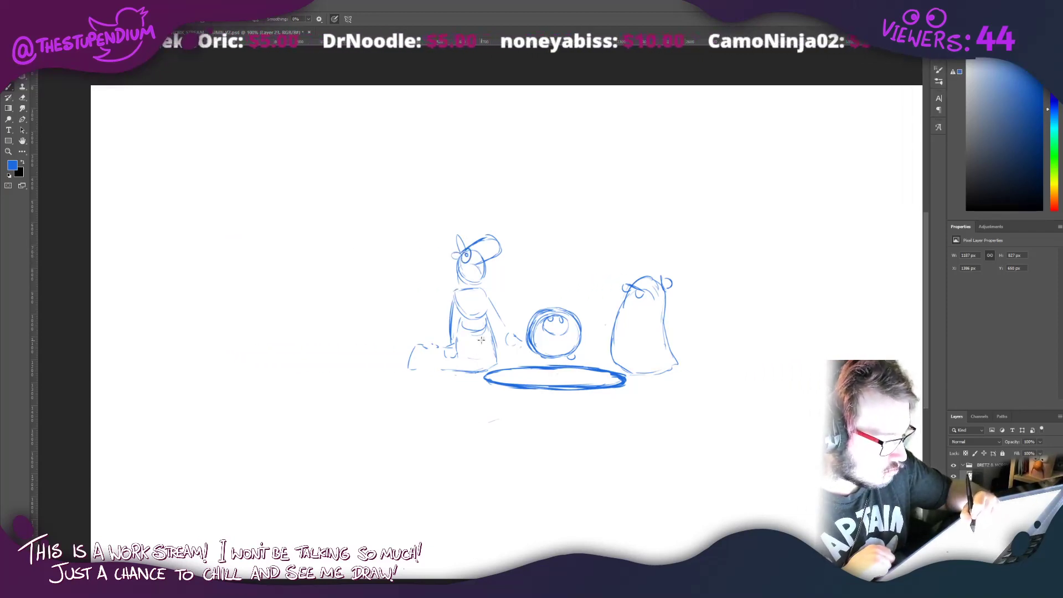
mouse_move(484, 291)
mouse_down()
mouse_move(486, 311)
mouse_move(488, 302)
mouse_move(512, 335)
mouse_up()
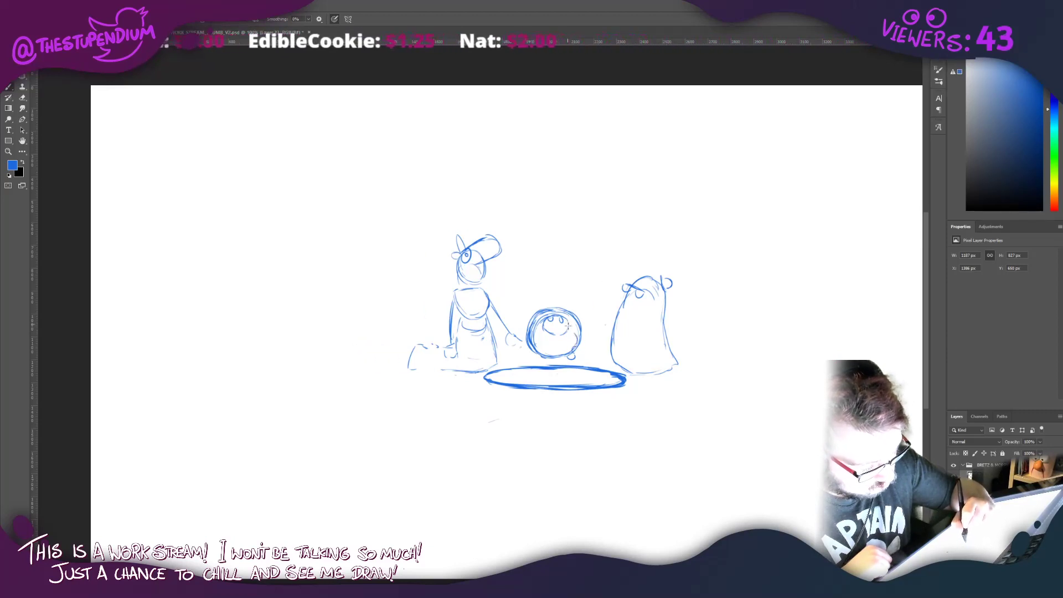
Step: Add facial details, small limbs and a top tuft to the round figure, then inner lines and firmer sides to the pear-shaped figure
mouse_move(541, 327)
mouse_down()
mouse_move(536, 351)
mouse_move(573, 335)
mouse_up()
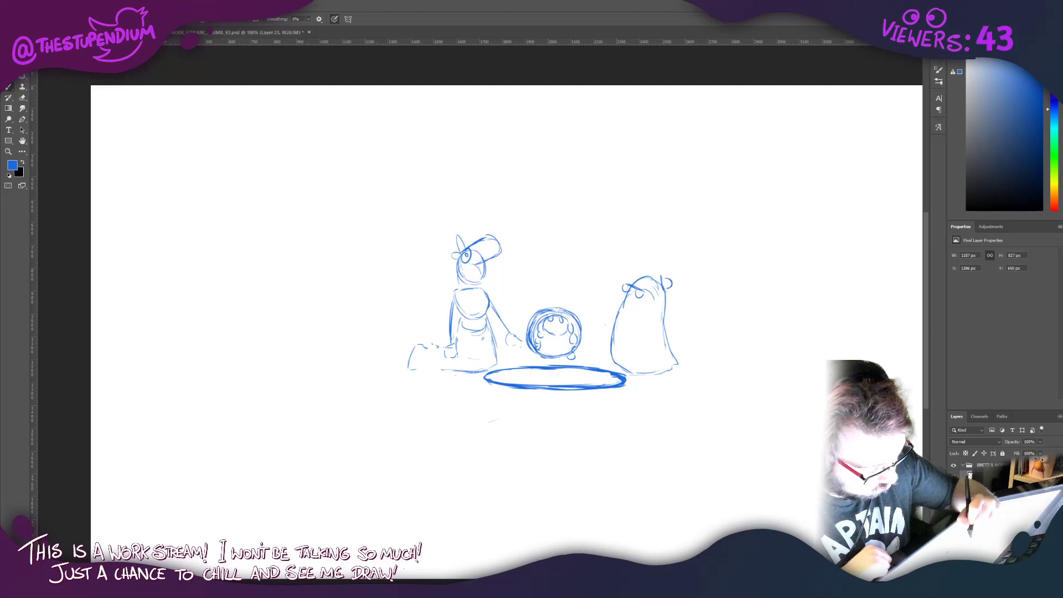
mouse_move(555, 323)
mouse_down()
mouse_move(560, 333)
mouse_move(555, 321)
mouse_up()
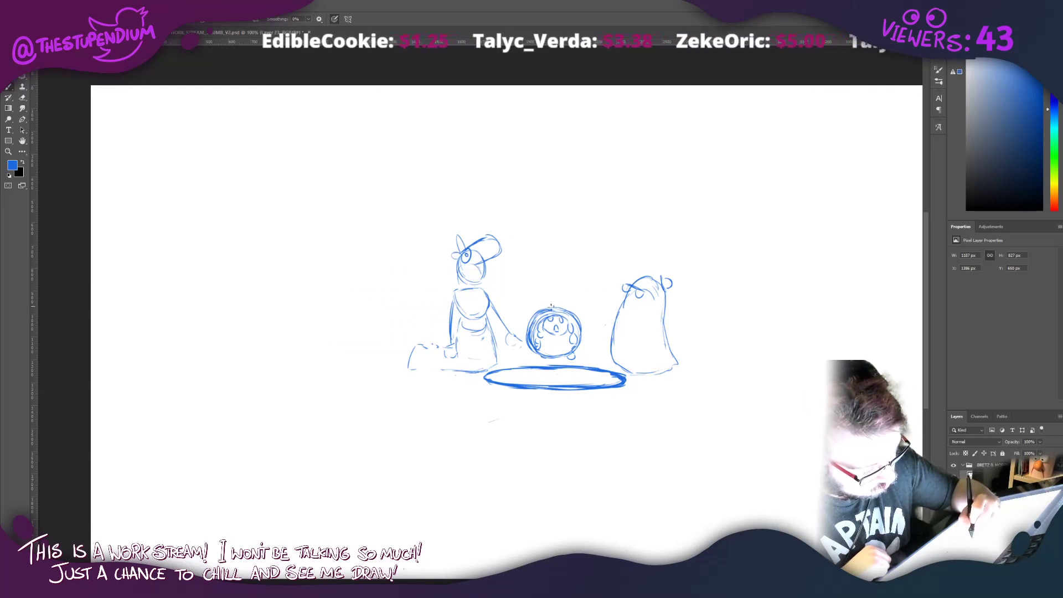
drag(552, 306, 536, 311)
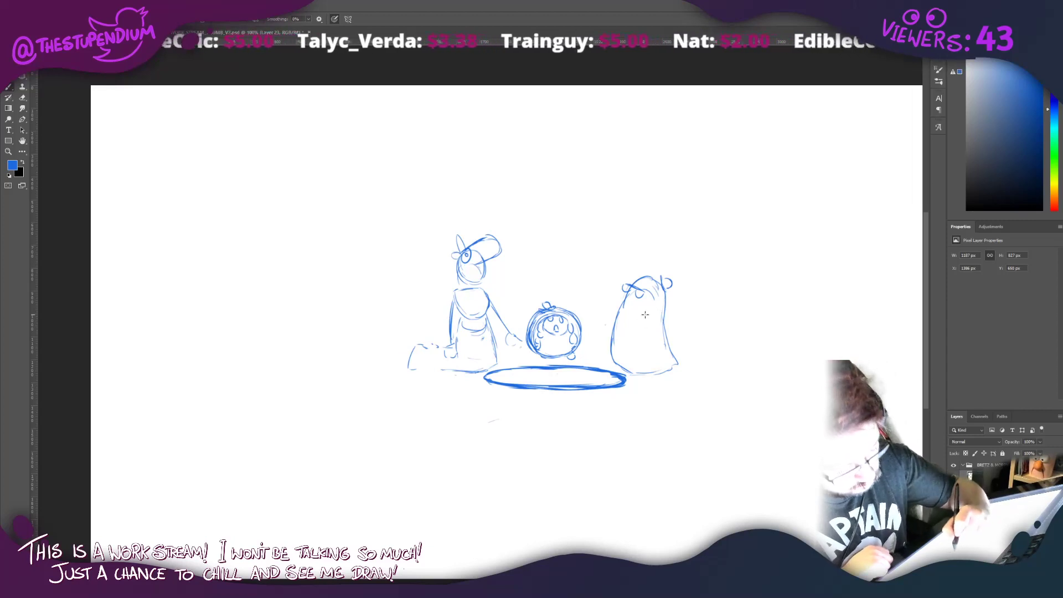
mouse_move(647, 312)
mouse_down()
mouse_move(646, 338)
mouse_move(666, 342)
mouse_move(679, 366)
mouse_up()
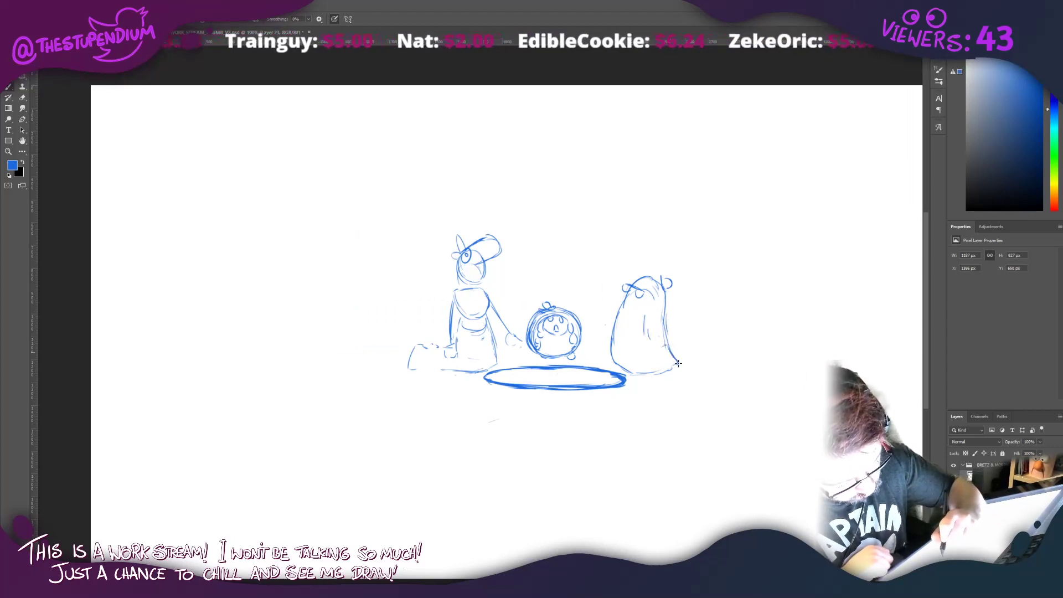
drag(613, 314, 607, 360)
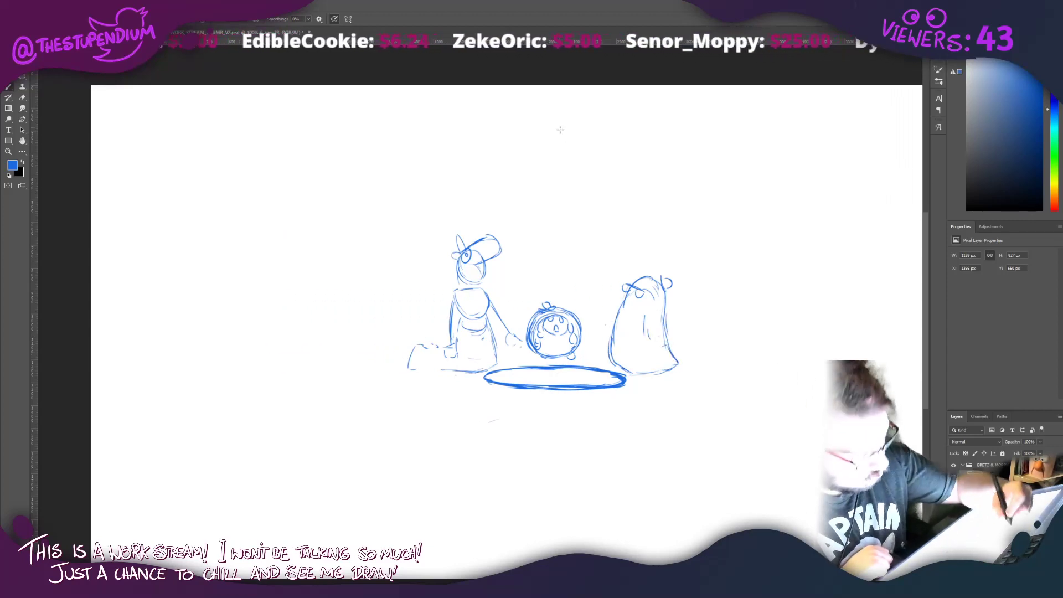
Step: Begin sketching a round shape high above the round middle figure, near the canvas's upper edge
mouse_move(554, 129)
mouse_down()
mouse_move(537, 151)
mouse_move(567, 175)
mouse_up()
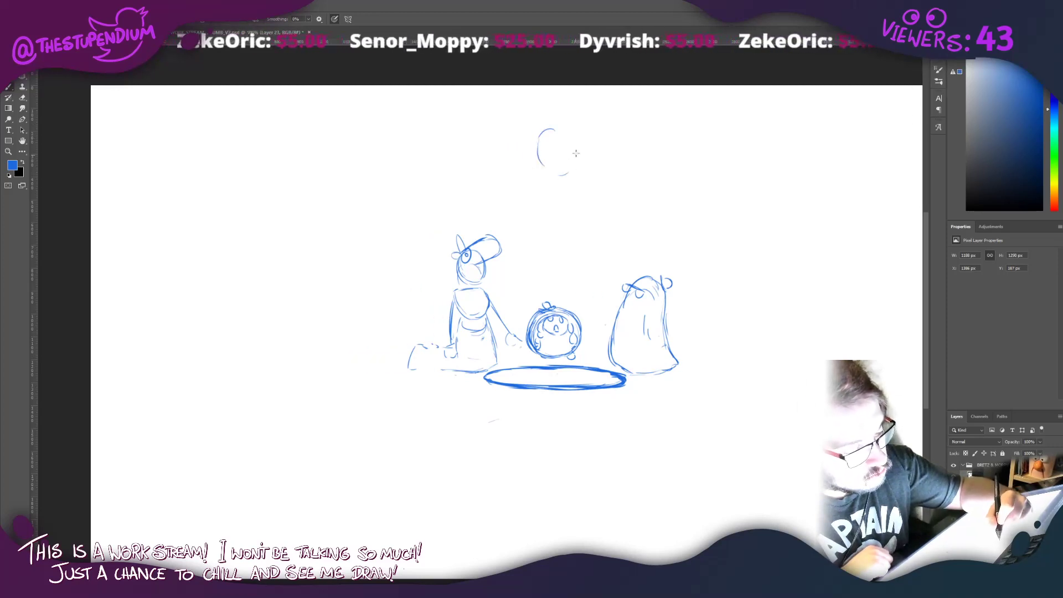
Step: Sketch a central figure's oval head with facial guidelines and hair, plus its torso, above the round character
mouse_move(552, 127)
mouse_down()
mouse_move(561, 174)
mouse_move(575, 148)
mouse_move(559, 125)
mouse_move(562, 173)
mouse_up()
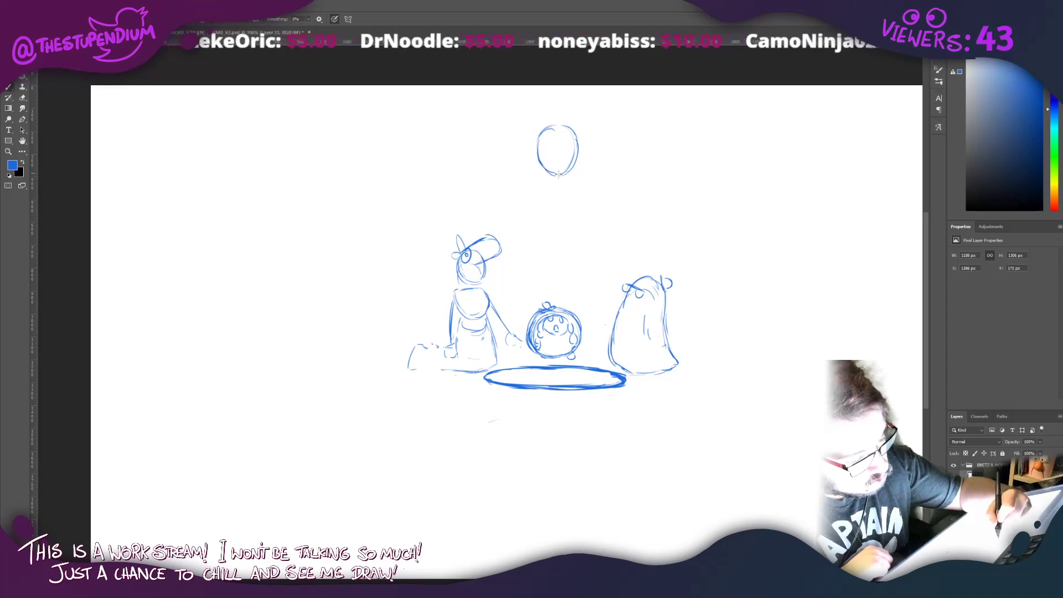
mouse_move(558, 128)
mouse_down()
mouse_move(536, 137)
mouse_move(576, 116)
mouse_move(585, 133)
mouse_move(574, 151)
mouse_move(538, 137)
mouse_move(531, 145)
mouse_move(554, 177)
mouse_move(534, 183)
mouse_move(574, 180)
mouse_move(530, 192)
mouse_move(544, 222)
mouse_move(537, 216)
mouse_move(581, 219)
mouse_up()
drag(582, 181, 586, 219)
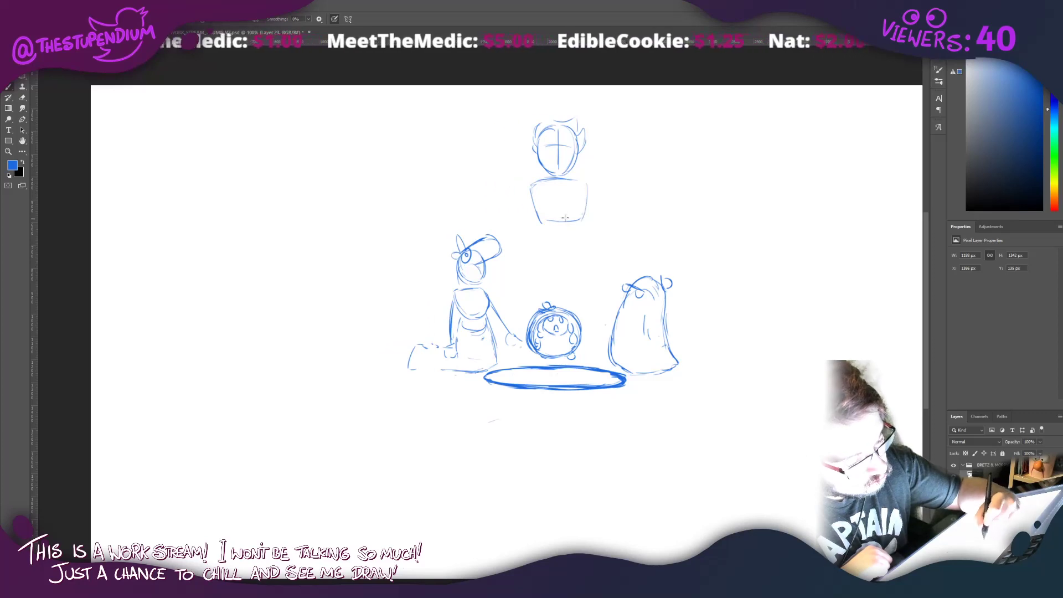
mouse_move(529, 188)
mouse_down()
mouse_move(545, 224)
mouse_move(581, 222)
mouse_move(556, 242)
mouse_up()
Step: Sketch the central figure's S-curved tail sweeping from the waist down behind the round character
mouse_move(578, 237)
mouse_down()
mouse_move(544, 244)
mouse_move(588, 281)
mouse_move(554, 344)
mouse_move(487, 354)
mouse_move(591, 357)
mouse_up()
mouse_move(606, 374)
mouse_down()
mouse_move(527, 377)
mouse_move(545, 378)
mouse_up()
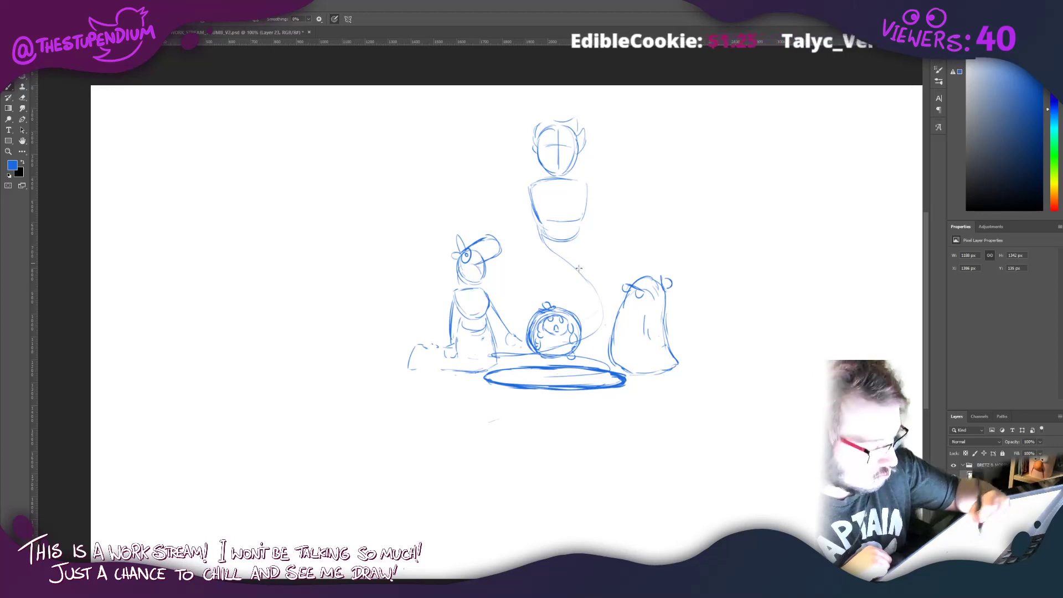
drag(593, 329, 575, 262)
mouse_move(597, 329)
mouse_down()
mouse_move(601, 299)
mouse_move(543, 246)
mouse_up()
mouse_move(602, 317)
mouse_down()
mouse_move(591, 336)
mouse_move(570, 255)
mouse_up()
drag(574, 266, 570, 239)
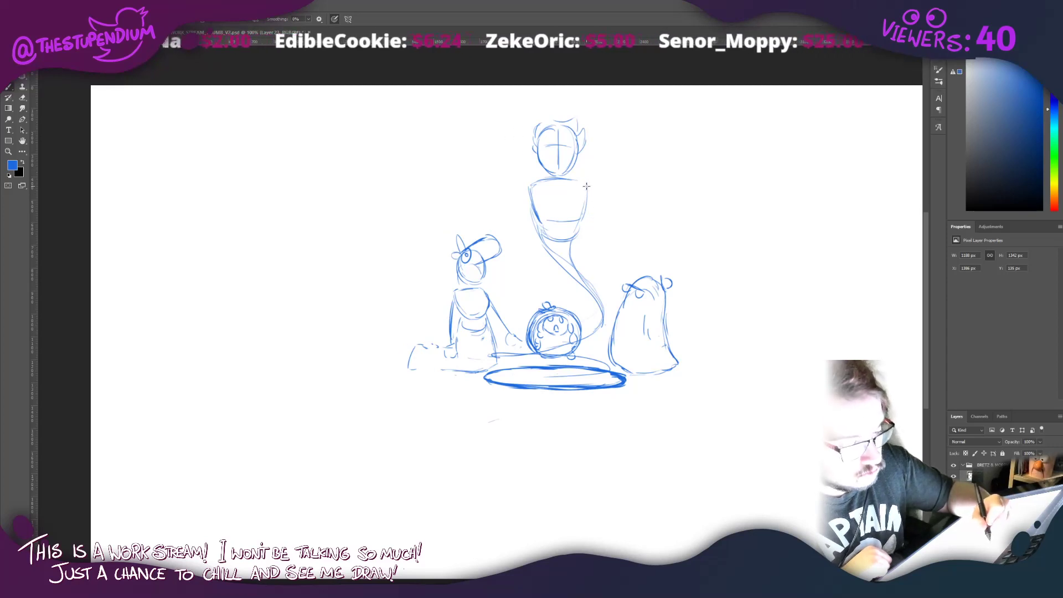
Step: Sketch the outer lines of both of the central figure's arms, hanging down from the shoulders
drag(588, 192, 606, 234)
drag(529, 191, 512, 244)
drag(591, 197, 611, 251)
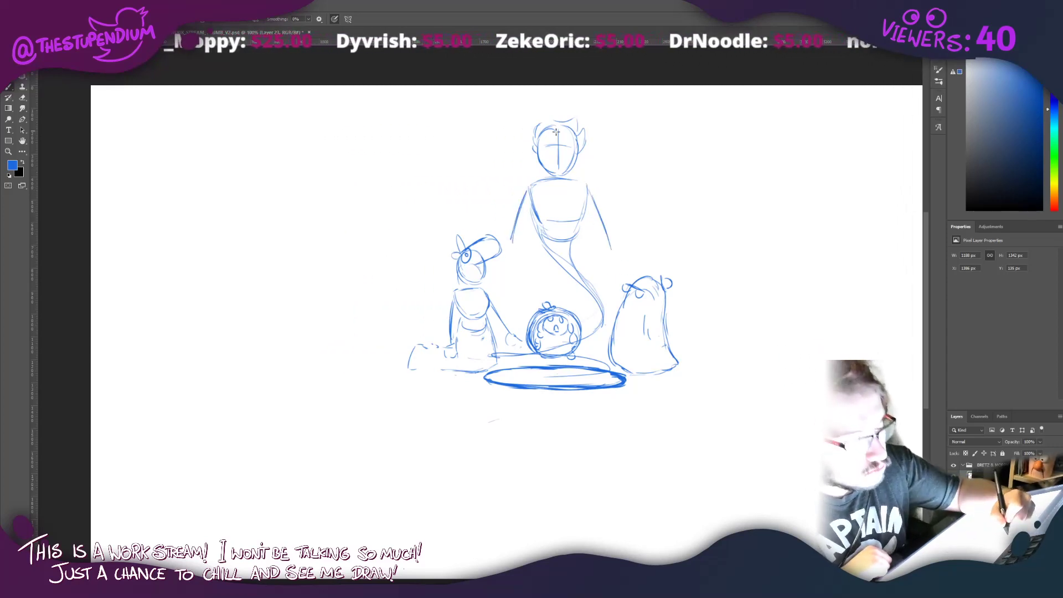
Step: Add the central figure's facial features and sideburns, along with a collar and shirt front
mouse_move(558, 144)
mouse_down()
mouse_move(578, 148)
mouse_move(535, 150)
mouse_move(548, 151)
mouse_move(536, 137)
mouse_up()
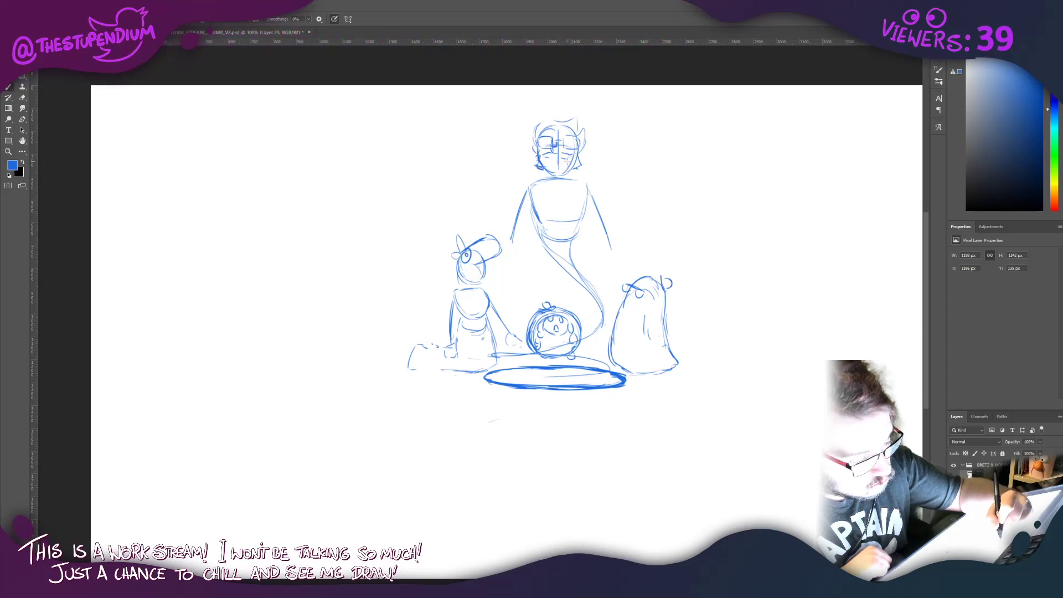
drag(548, 158, 565, 160)
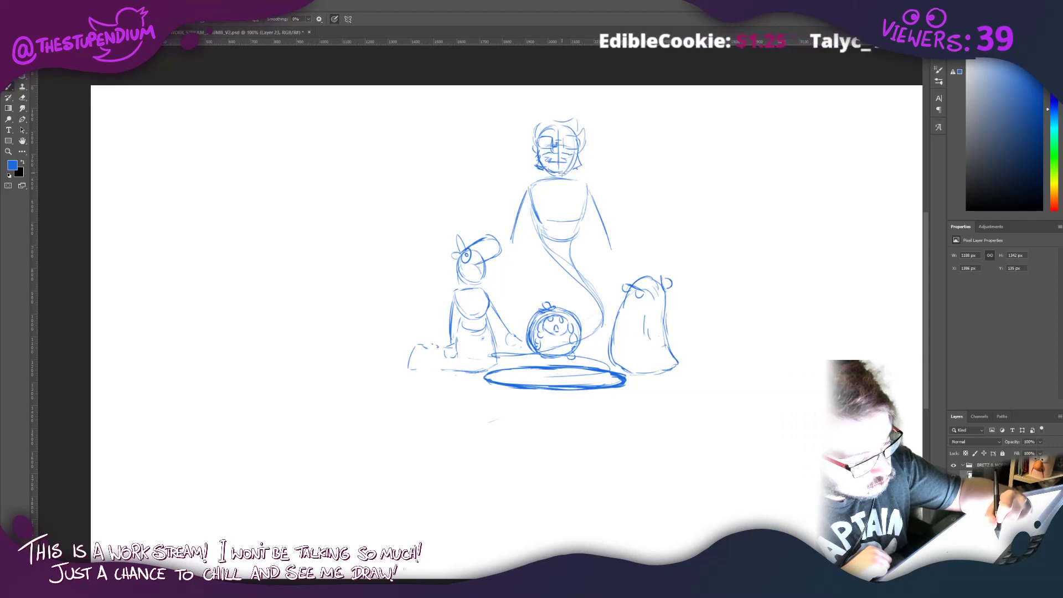
mouse_move(563, 176)
mouse_down()
mouse_move(559, 188)
mouse_move(574, 182)
mouse_move(555, 180)
mouse_move(558, 219)
mouse_up()
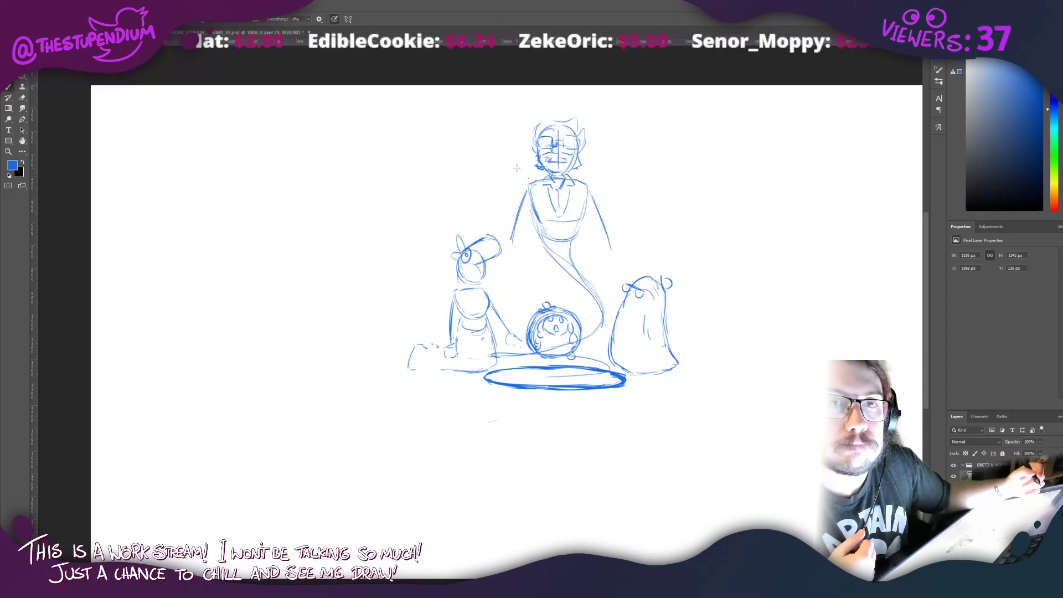
Step: Free-transform the whole sketch, enlarging it and repositioning it to fill most of the canvas height
key(ctrl+t)
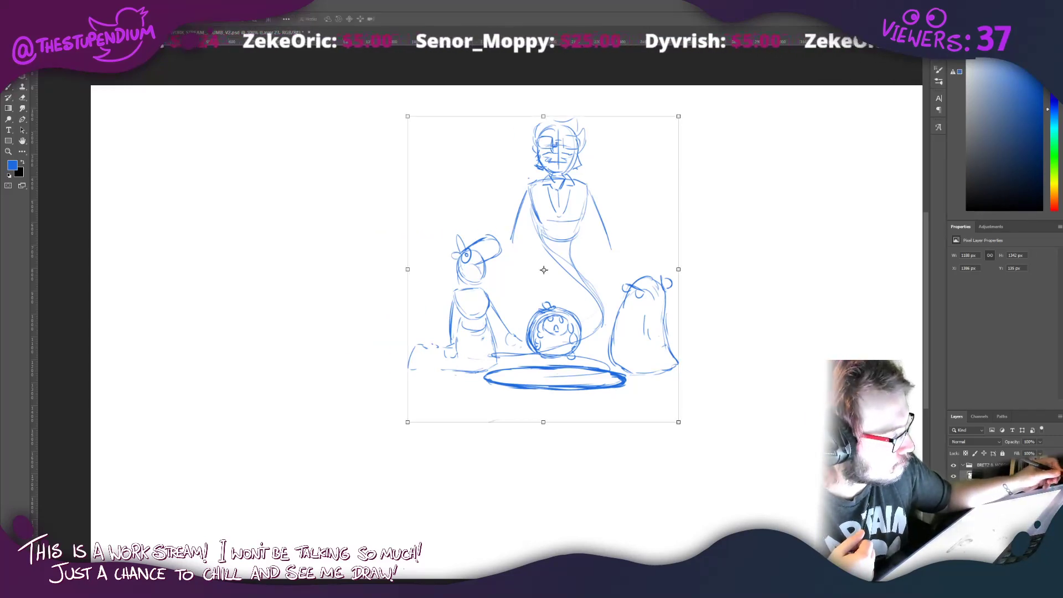
mouse_move(409, 427)
mouse_down()
mouse_move(384, 443)
mouse_move(324, 537)
mouse_up()
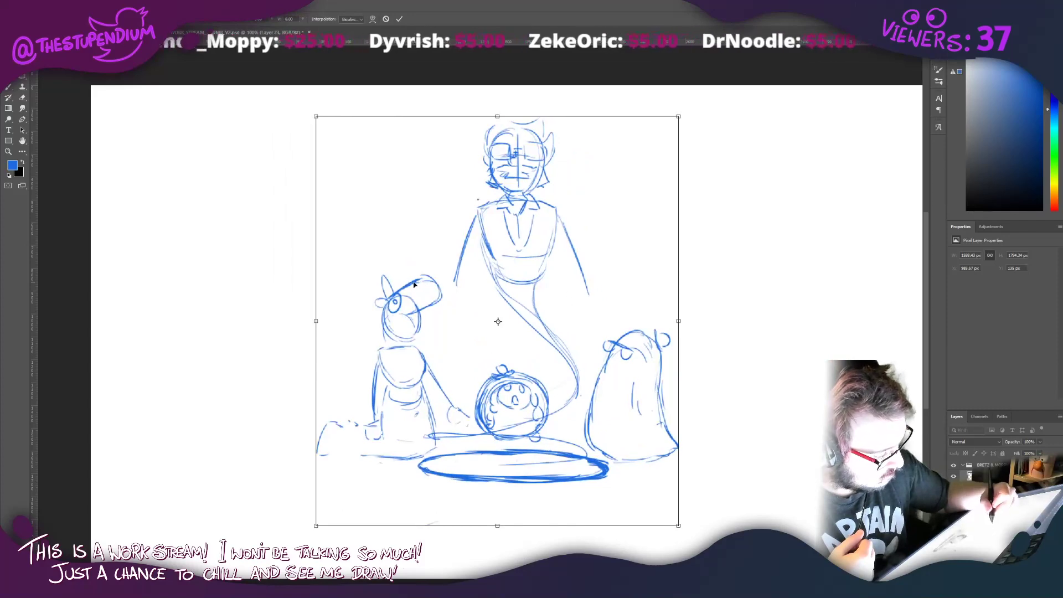
drag(414, 285, 474, 336)
drag(372, 164, 300, 127)
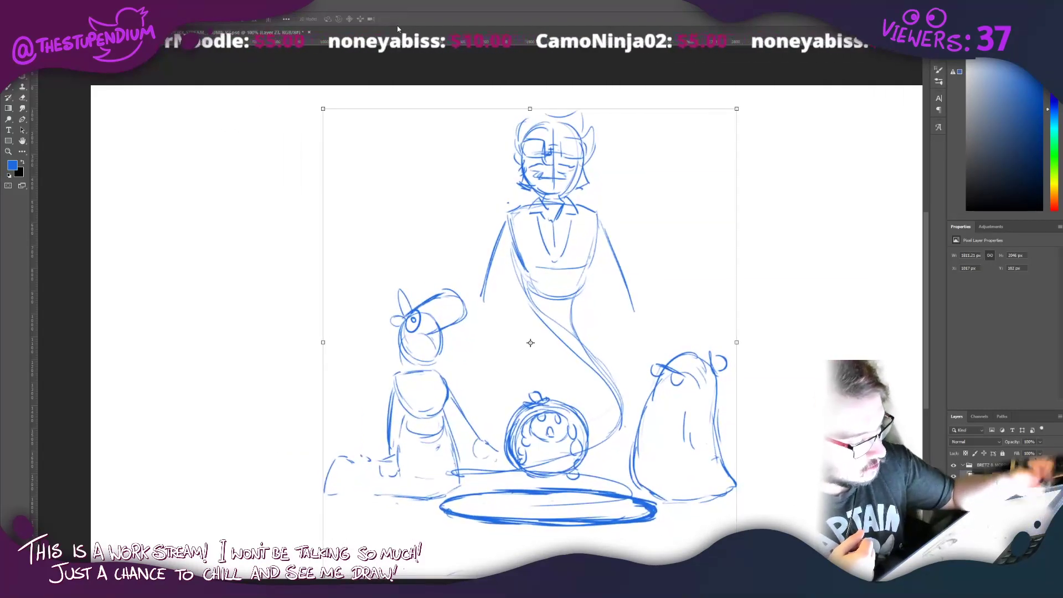
Step: Complete the central figure's arms with inner lines, cuffs and hands, and refine its hair and ear
click(13, 87)
drag(593, 215, 641, 315)
mouse_move(594, 237)
mouse_down()
mouse_move(621, 304)
mouse_move(654, 327)
mouse_move(646, 323)
mouse_up()
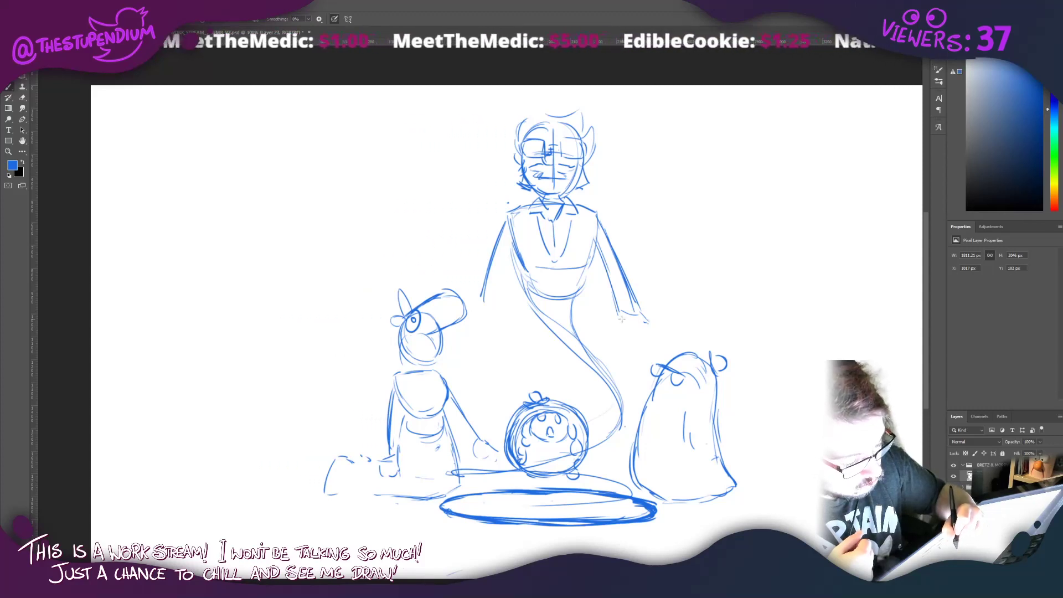
mouse_move(621, 319)
mouse_down()
mouse_move(615, 335)
mouse_move(636, 350)
mouse_up()
mouse_move(624, 340)
mouse_down()
mouse_move(634, 354)
mouse_move(645, 344)
mouse_up()
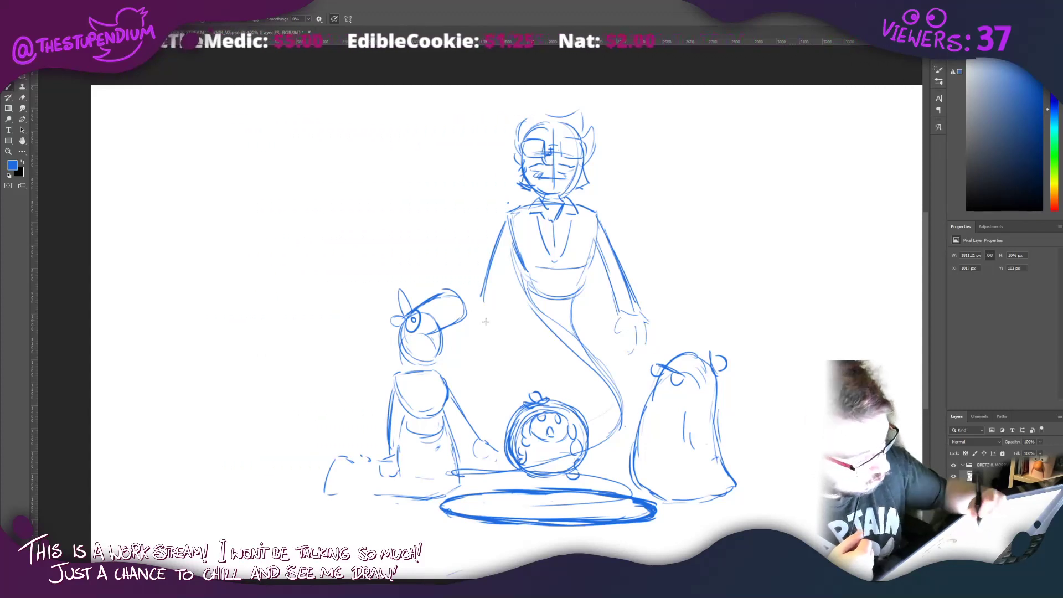
drag(510, 236, 494, 316)
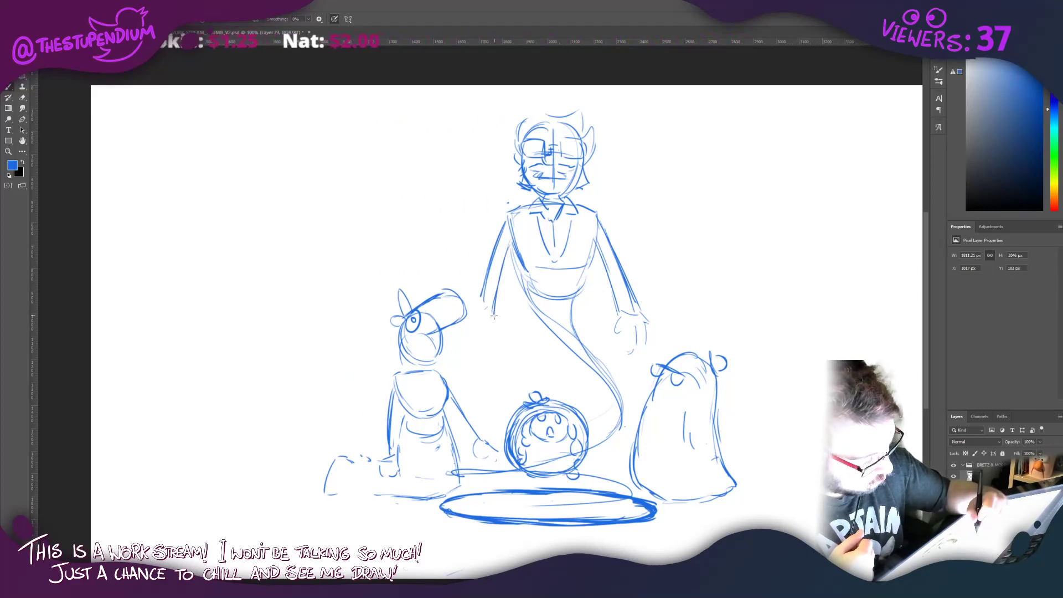
mouse_move(492, 257)
mouse_down()
mouse_move(474, 310)
mouse_move(488, 327)
mouse_move(468, 323)
mouse_move(481, 330)
mouse_move(471, 352)
mouse_move(492, 326)
mouse_move(497, 339)
mouse_move(486, 332)
mouse_move(479, 359)
mouse_up()
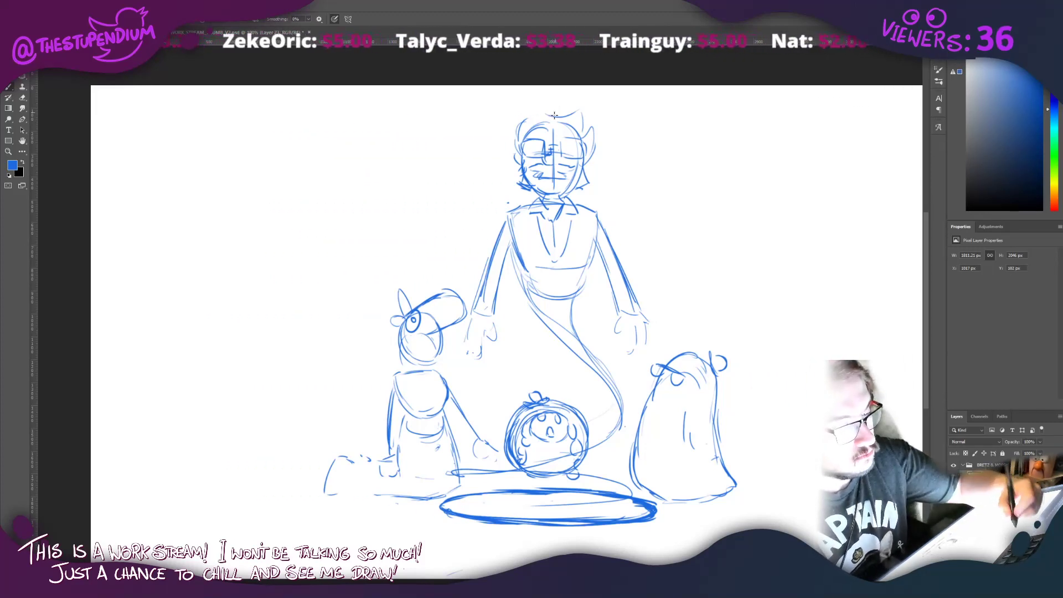
mouse_move(518, 141)
mouse_down()
mouse_move(518, 168)
mouse_move(587, 124)
mouse_move(579, 111)
mouse_move(559, 114)
mouse_up()
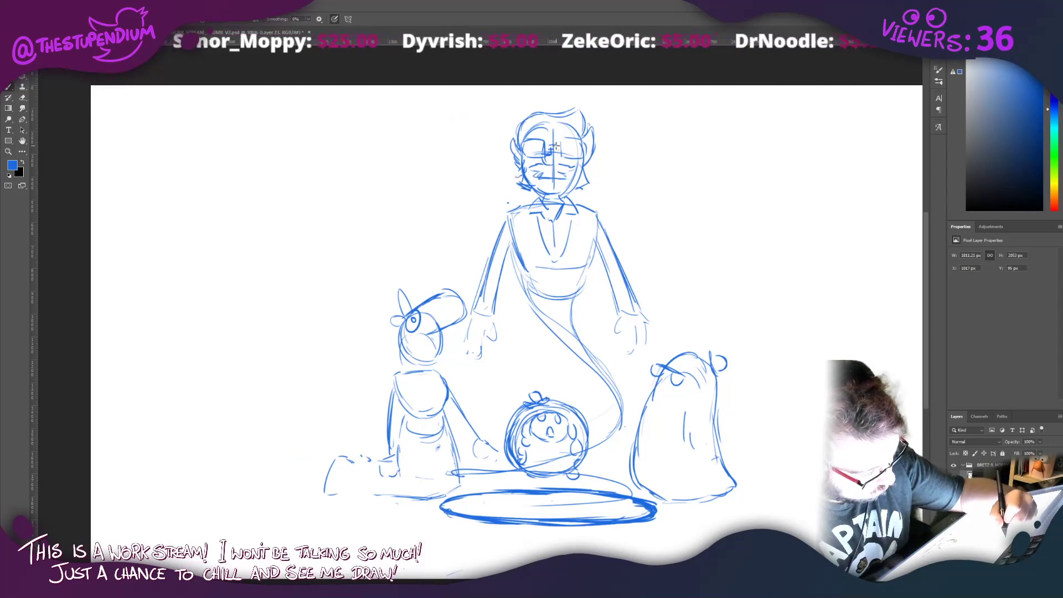
Step: Lower the rough sketch layer's opacity to 27% and add a new layer for the cleaner lines
click(1039, 441)
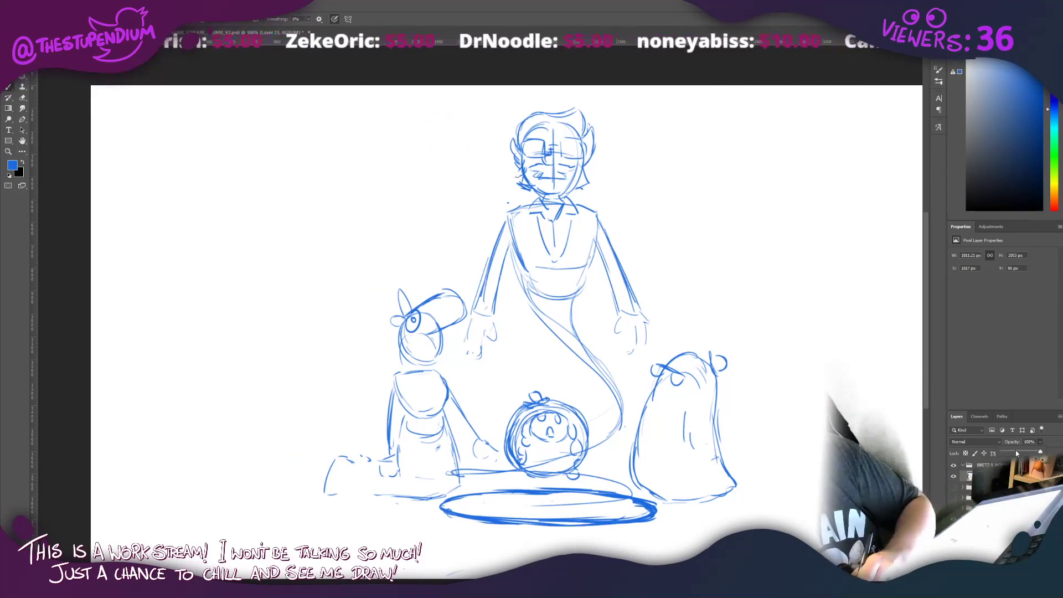
drag(1041, 453, 1011, 453)
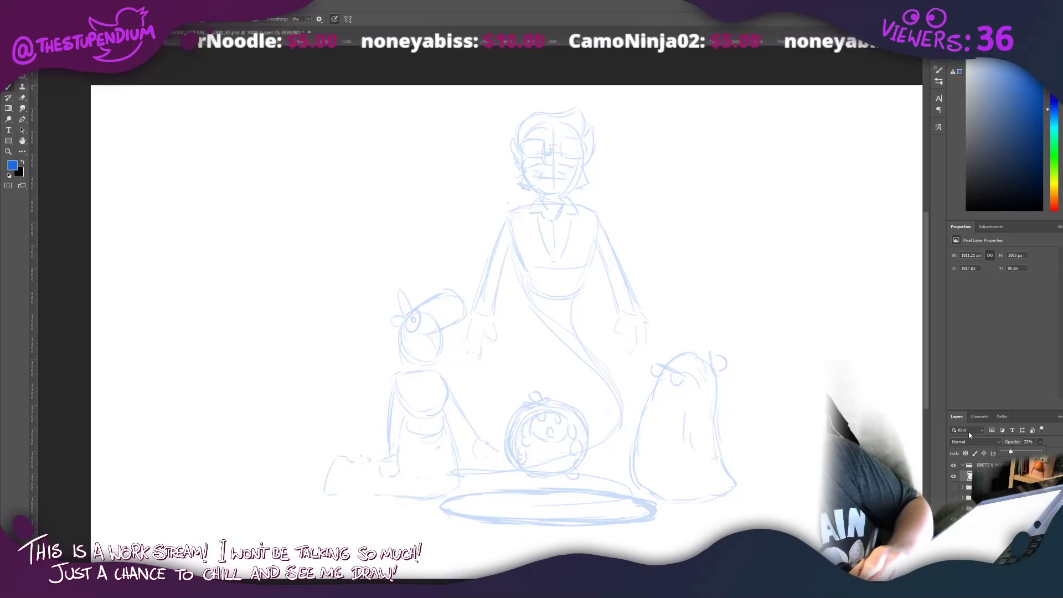
key(ctrl+alt+shift+n)
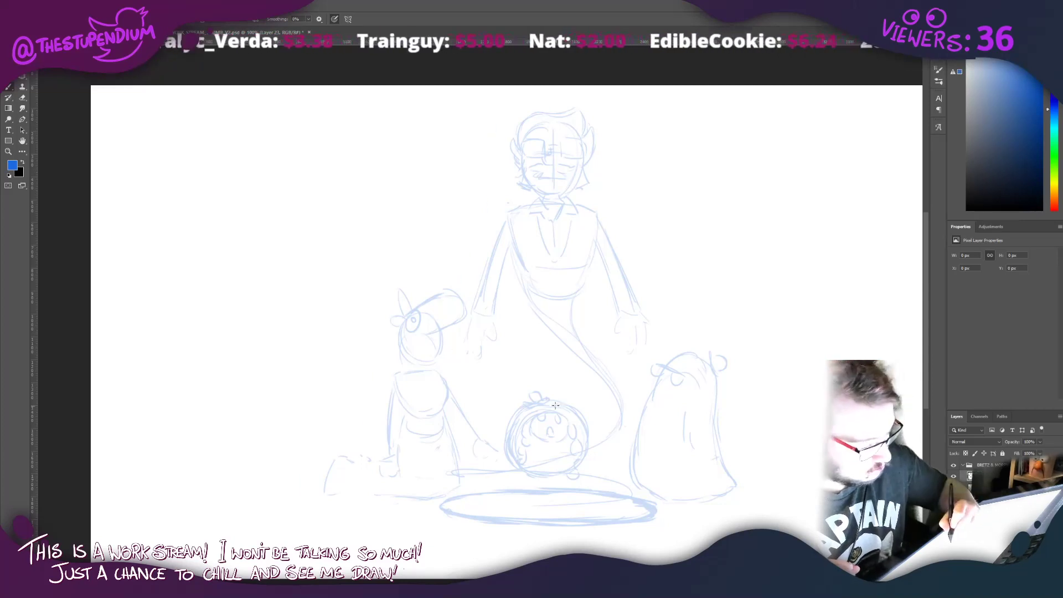
Step: Trace the round character's face with the brush, including its circular outline, shaded eyes, small nose and open mouth
drag(556, 401, 563, 409)
key(z)
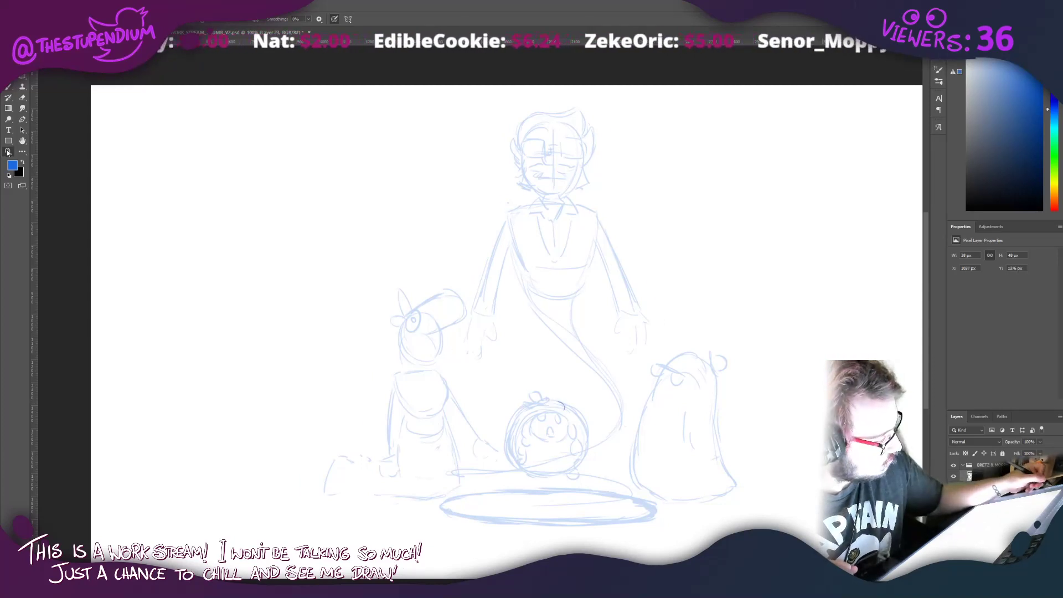
click(443, 406)
click(447, 356)
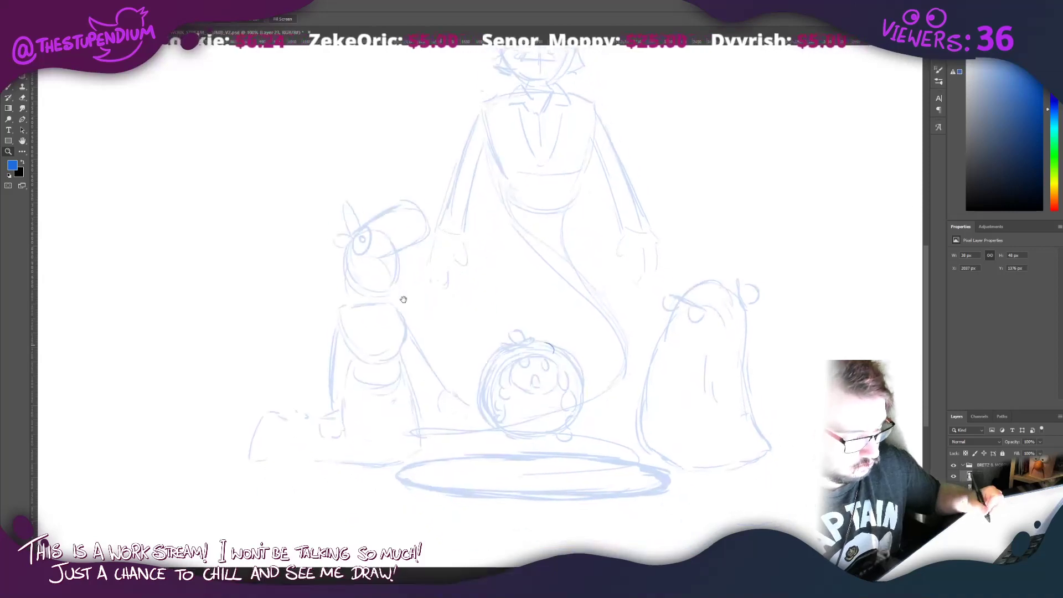
click(486, 417)
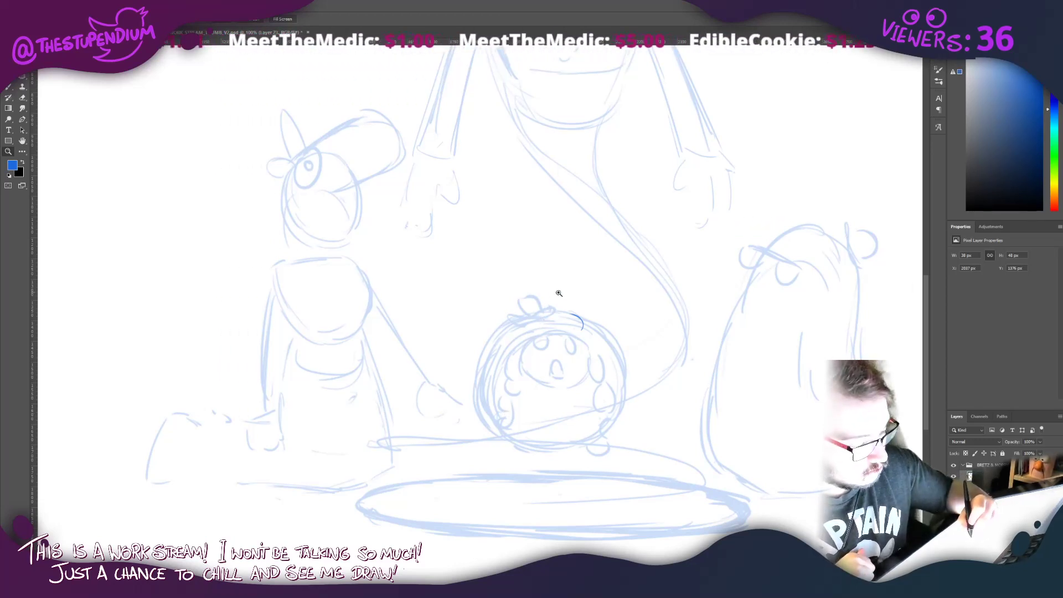
key(b)
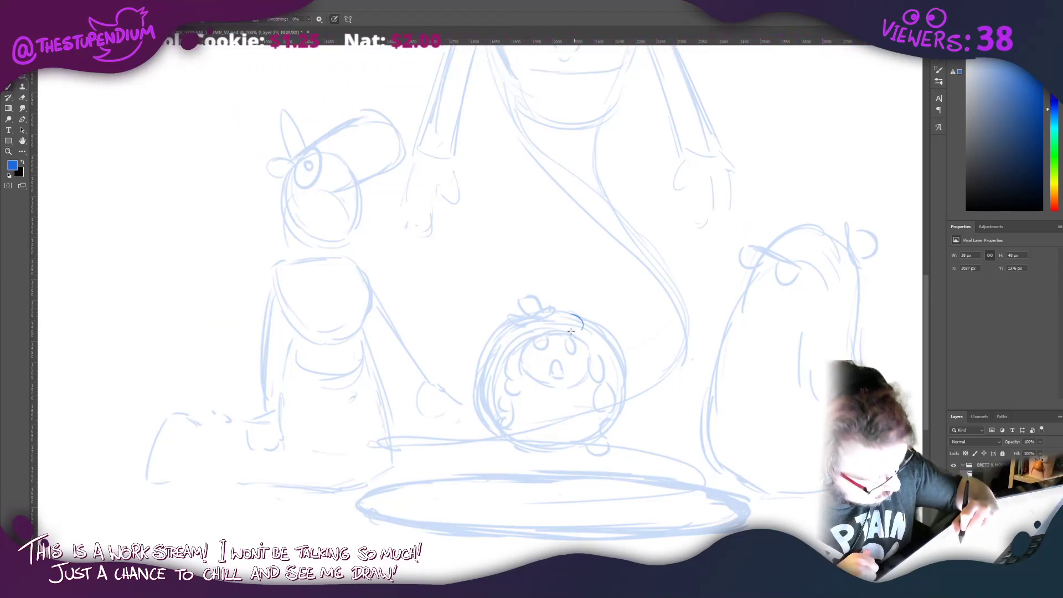
mouse_move(582, 335)
mouse_down()
mouse_move(541, 326)
mouse_move(568, 330)
mouse_move(523, 354)
mouse_up()
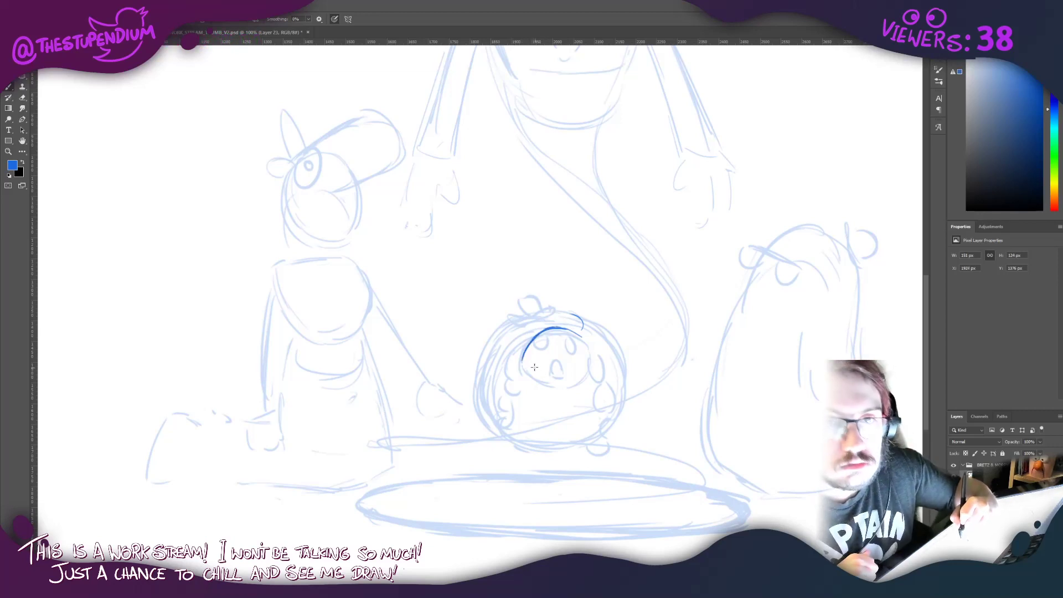
mouse_move(526, 347)
mouse_down()
mouse_move(530, 375)
mouse_move(523, 359)
mouse_move(567, 388)
mouse_move(535, 377)
mouse_move(568, 383)
mouse_move(592, 360)
mouse_move(577, 381)
mouse_move(571, 328)
mouse_move(592, 353)
mouse_move(547, 329)
mouse_move(519, 360)
mouse_move(570, 331)
mouse_move(580, 346)
mouse_move(579, 333)
mouse_move(547, 334)
mouse_up()
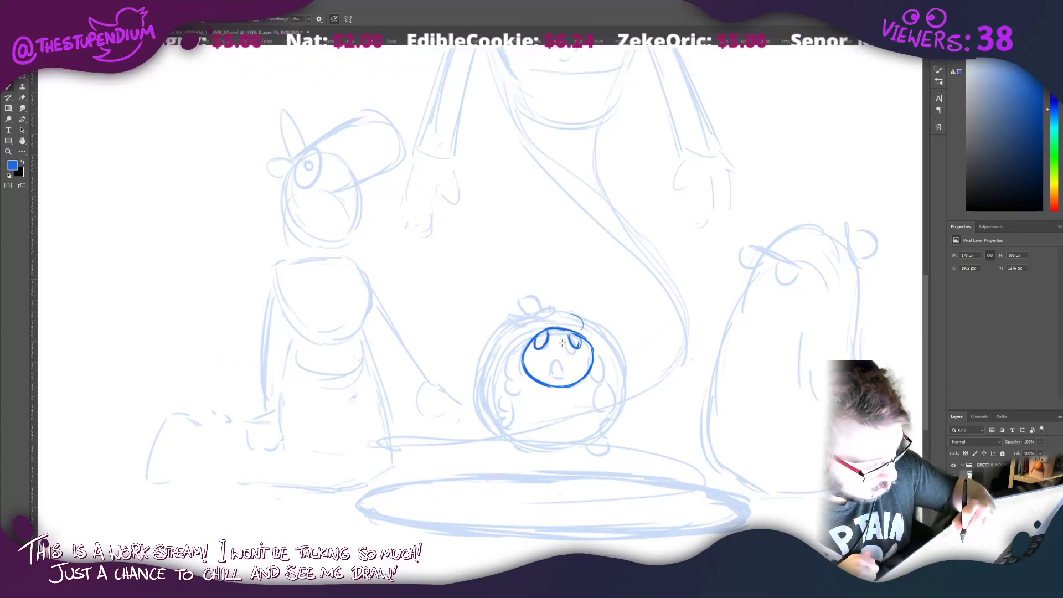
drag(555, 342, 582, 343)
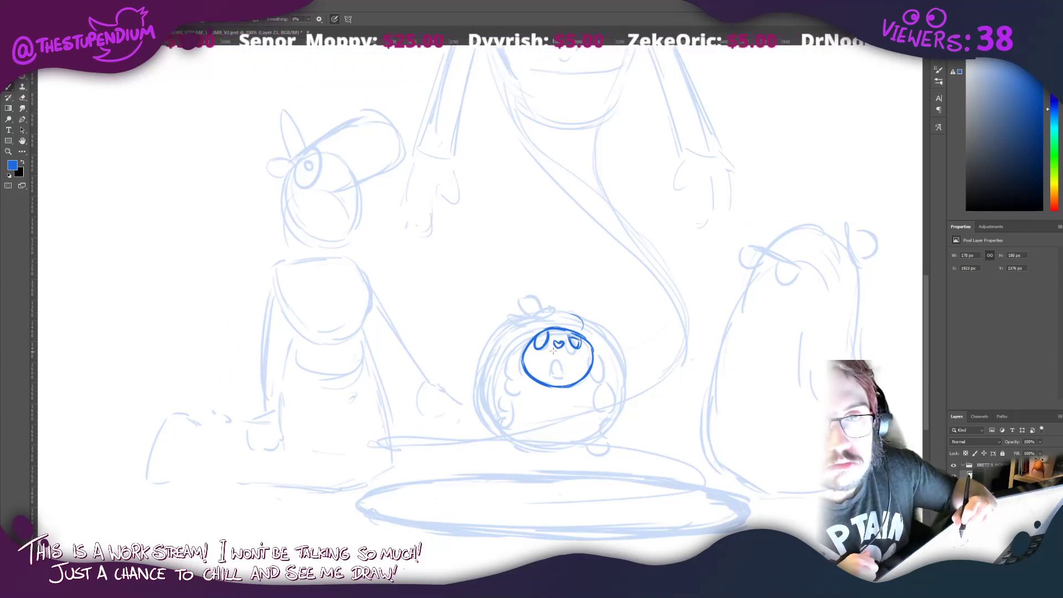
mouse_move(577, 336)
mouse_down()
mouse_move(540, 343)
mouse_move(541, 333)
mouse_up()
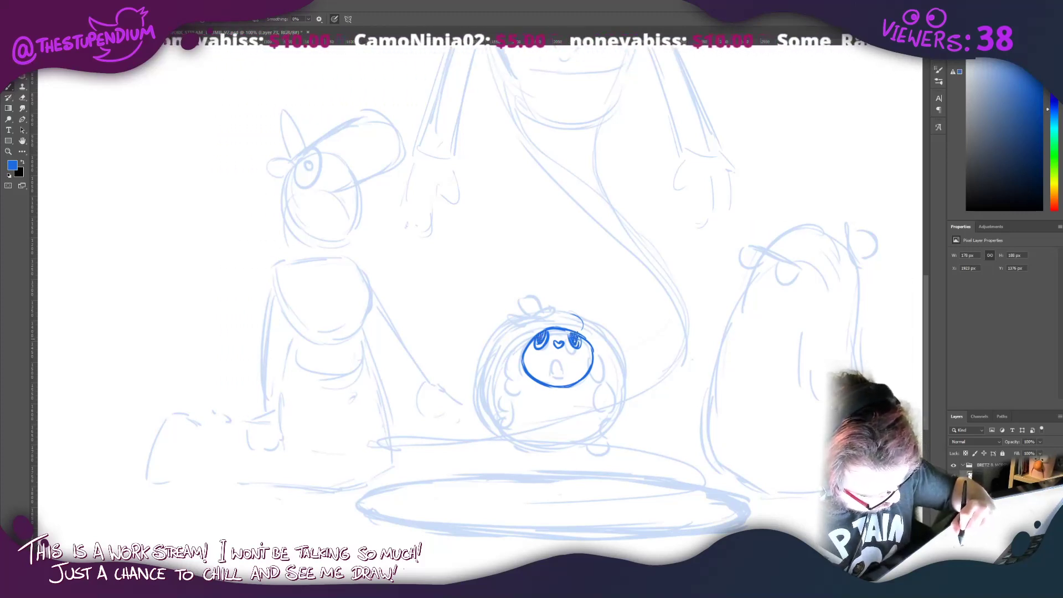
mouse_move(563, 362)
mouse_down()
mouse_move(553, 368)
mouse_move(566, 379)
mouse_move(557, 359)
mouse_move(564, 376)
mouse_move(552, 373)
mouse_move(562, 375)
mouse_up()
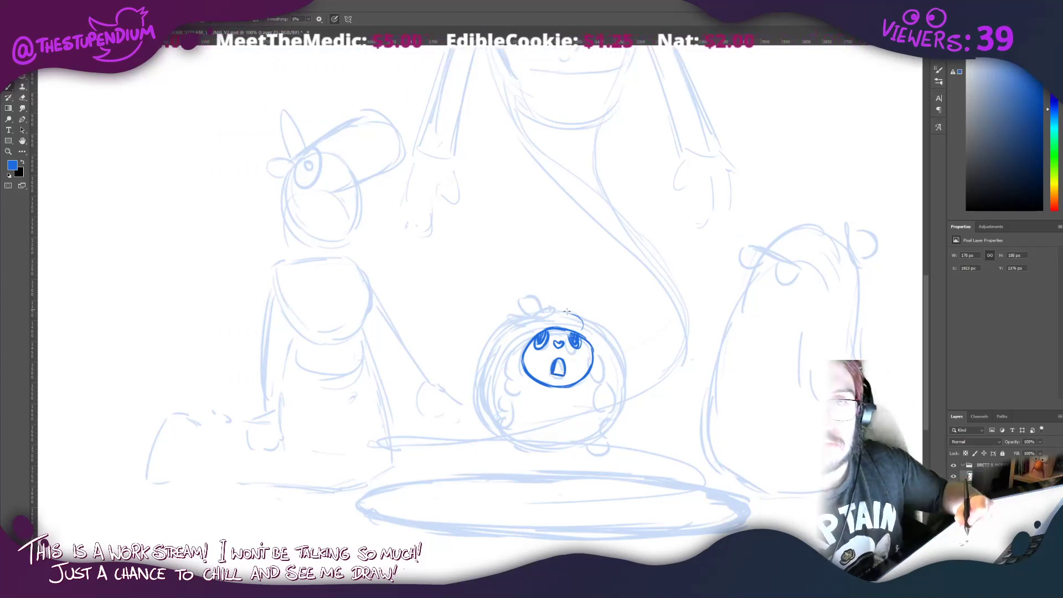
Step: Draw the round character's fluffy fringe and a braid with a pointed end on each side of the face
mouse_move(575, 321)
mouse_down()
mouse_move(587, 340)
mouse_move(591, 331)
mouse_move(556, 311)
mouse_move(544, 319)
mouse_move(565, 312)
mouse_move(525, 332)
mouse_up()
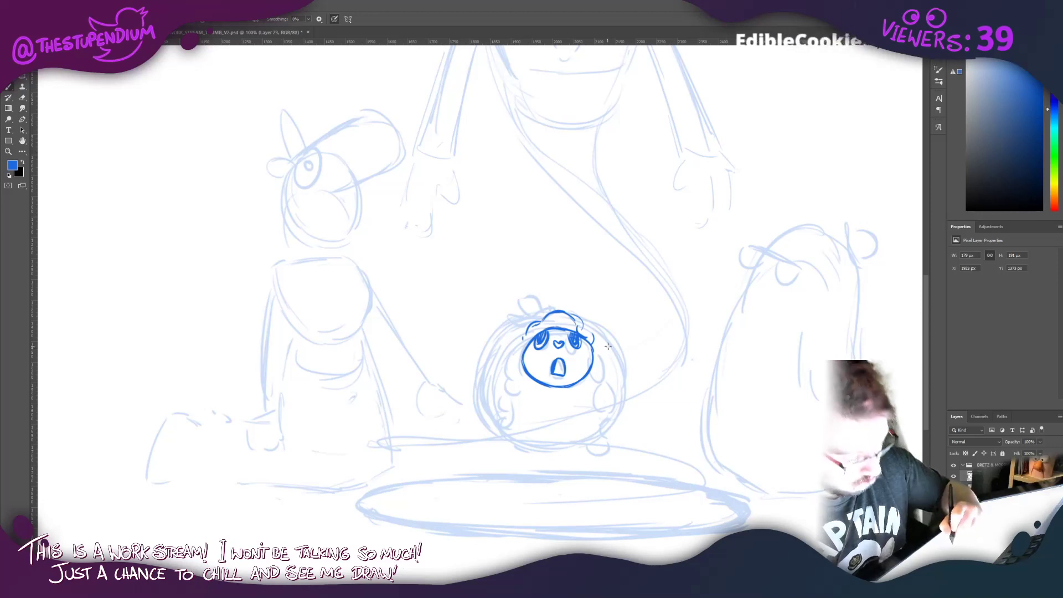
mouse_move(592, 344)
mouse_down()
mouse_move(598, 383)
mouse_move(582, 415)
mouse_move(597, 415)
mouse_move(579, 426)
mouse_move(592, 433)
mouse_move(603, 415)
mouse_up()
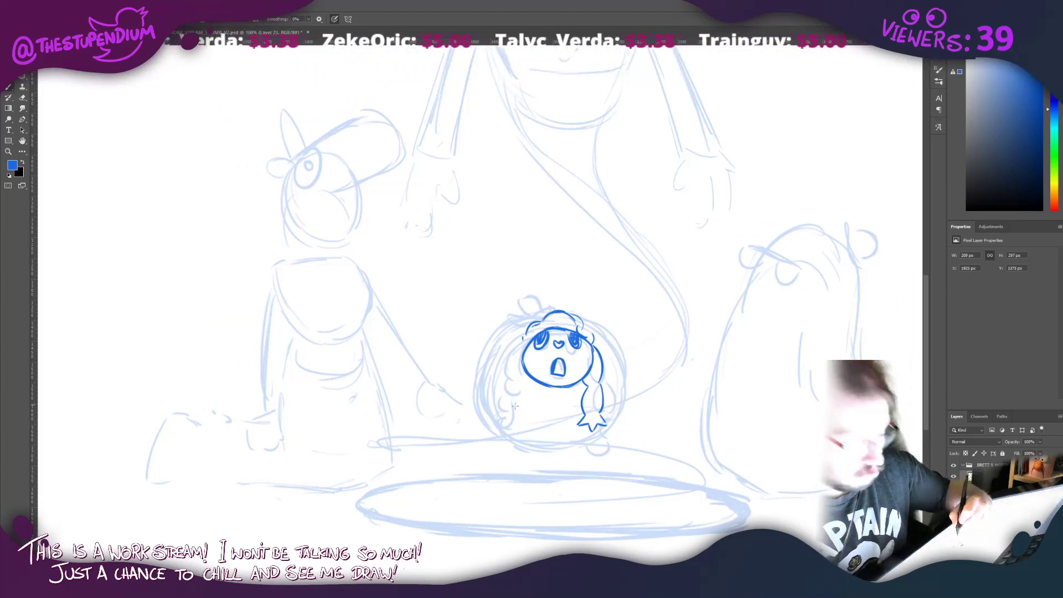
mouse_move(527, 335)
mouse_down()
mouse_move(509, 364)
mouse_move(520, 376)
mouse_move(506, 376)
mouse_move(502, 397)
mouse_move(519, 399)
mouse_move(501, 416)
mouse_move(529, 399)
mouse_move(513, 403)
mouse_up()
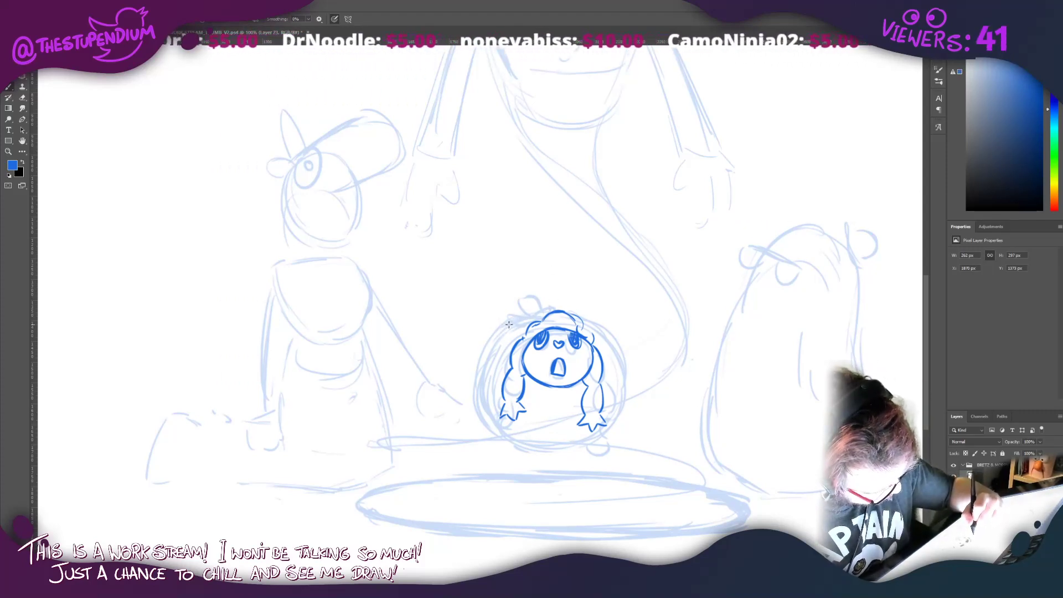
Step: Outline the round character's body on both sides and over the head, adding a small topknot and a curved collar below the face
mouse_move(518, 324)
mouse_down()
mouse_move(480, 341)
mouse_move(474, 397)
mouse_up()
drag(486, 338, 471, 416)
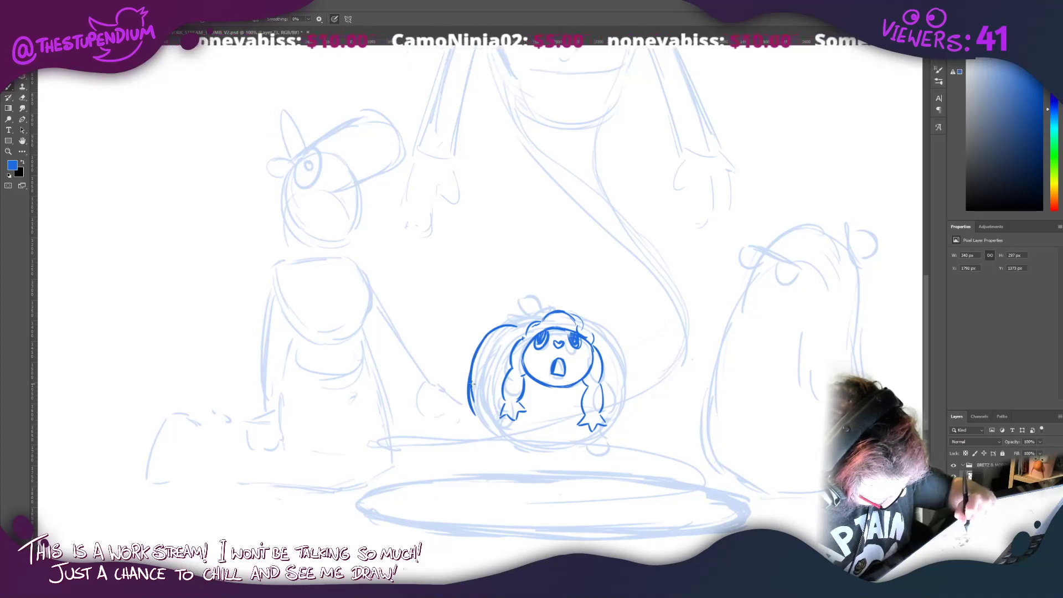
drag(484, 381, 470, 420)
drag(631, 367, 600, 439)
drag(600, 316, 630, 404)
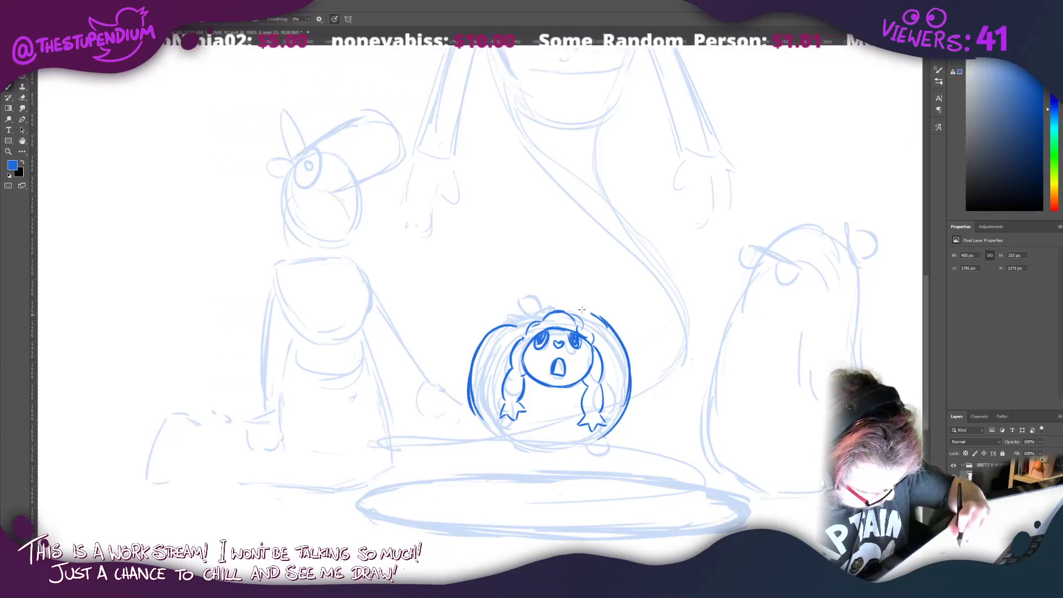
mouse_move(608, 323)
mouse_down()
mouse_move(560, 308)
mouse_move(515, 328)
mouse_move(523, 302)
mouse_move(525, 324)
mouse_move(527, 301)
mouse_move(537, 321)
mouse_move(552, 308)
mouse_move(505, 363)
mouse_up()
drag(523, 325, 515, 344)
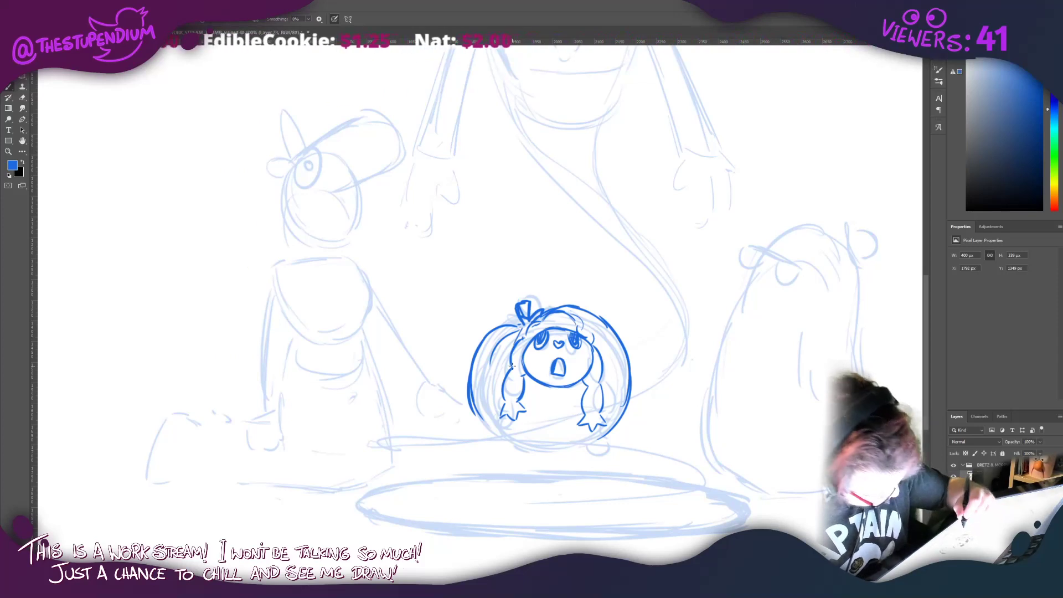
mouse_move(578, 382)
mouse_down()
mouse_move(535, 382)
mouse_move(556, 402)
mouse_move(536, 380)
mouse_move(554, 399)
mouse_move(547, 392)
mouse_move(578, 388)
mouse_move(556, 402)
mouse_up()
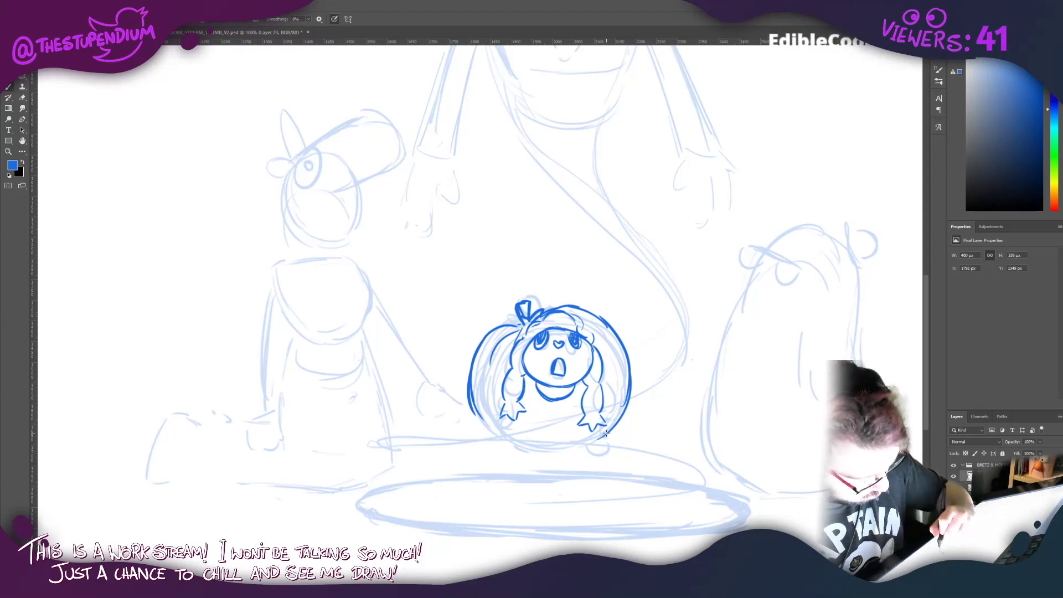
Step: Draw the round character's two stubby feet, close the underside of the body between them and reinforce the hair lines around the face
drag(605, 433, 586, 446)
drag(500, 434, 515, 442)
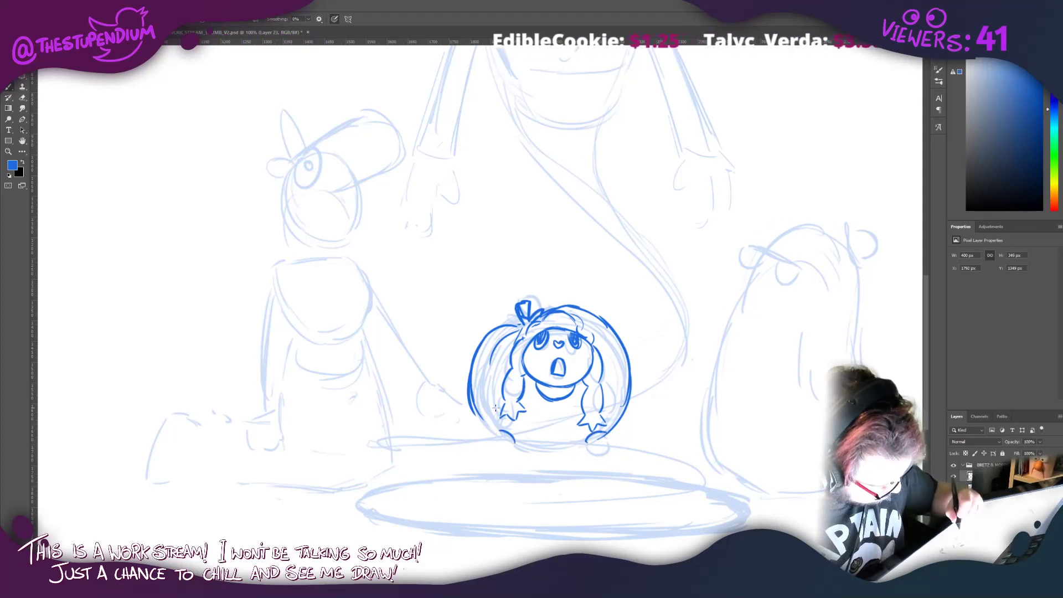
mouse_move(471, 399)
mouse_down()
mouse_move(512, 447)
mouse_move(588, 445)
mouse_move(612, 455)
mouse_move(588, 458)
mouse_move(613, 462)
mouse_move(606, 455)
mouse_up()
mouse_move(496, 433)
mouse_down()
mouse_move(484, 458)
mouse_move(514, 451)
mouse_up()
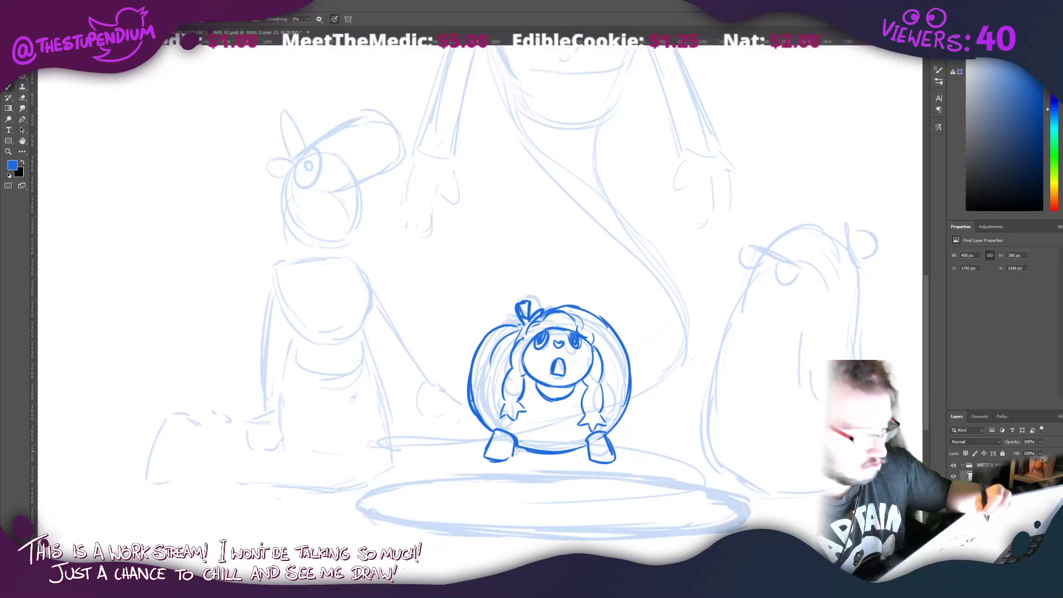
mouse_move(525, 325)
mouse_down()
mouse_move(561, 311)
mouse_move(590, 334)
mouse_move(589, 320)
mouse_move(561, 328)
mouse_move(562, 311)
mouse_move(520, 369)
mouse_move(522, 335)
mouse_move(513, 368)
mouse_move(523, 375)
mouse_move(527, 344)
mouse_move(501, 416)
mouse_move(508, 399)
mouse_move(501, 416)
mouse_move(529, 402)
mouse_up()
mouse_move(590, 383)
mouse_down()
mouse_move(582, 419)
mouse_move(595, 431)
mouse_move(606, 413)
mouse_move(597, 379)
mouse_move(597, 414)
mouse_move(604, 349)
mouse_move(589, 346)
mouse_up()
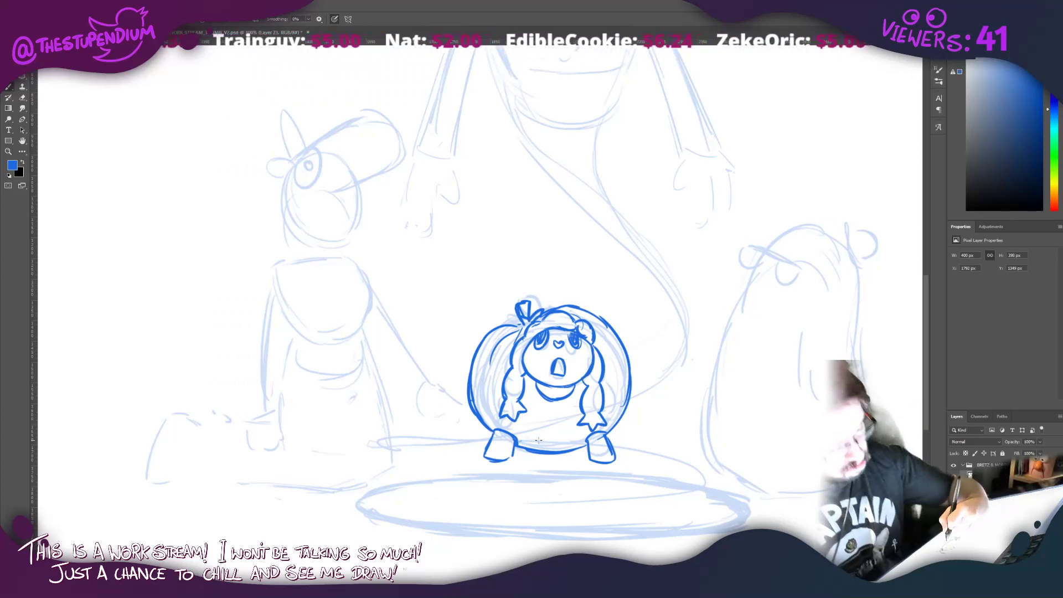
mouse_move(526, 447)
mouse_down()
mouse_move(590, 443)
mouse_move(565, 445)
mouse_move(593, 437)
mouse_move(573, 421)
mouse_move(552, 455)
mouse_move(530, 452)
mouse_move(585, 452)
mouse_up()
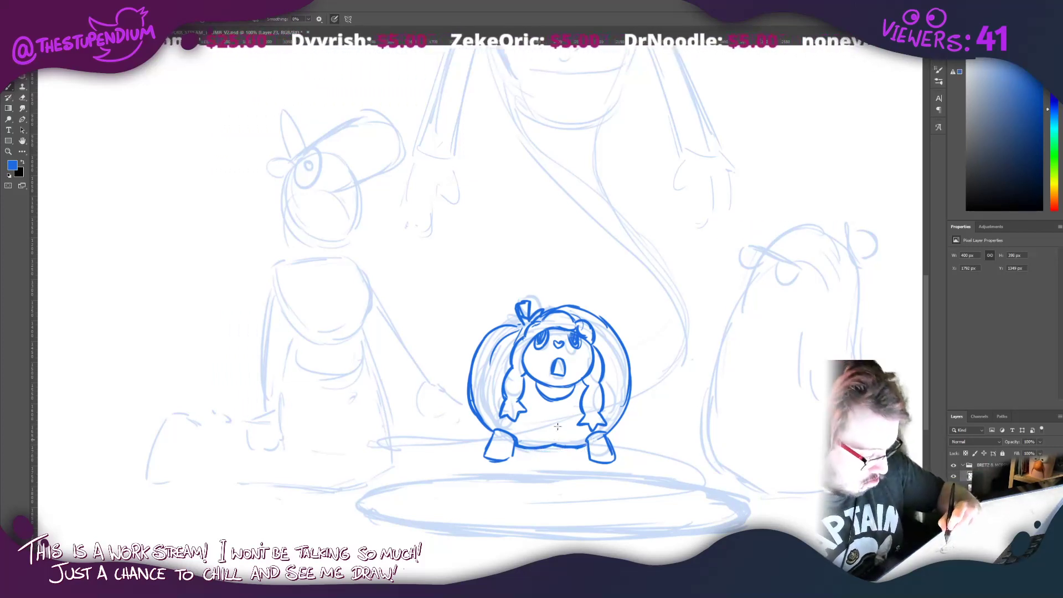
Step: Add a vertical centre crease, short folds above the feet and curved inner contour lines along both sides of the round character's body
mouse_move(558, 407)
mouse_down()
mouse_move(555, 440)
mouse_move(587, 426)
mouse_up()
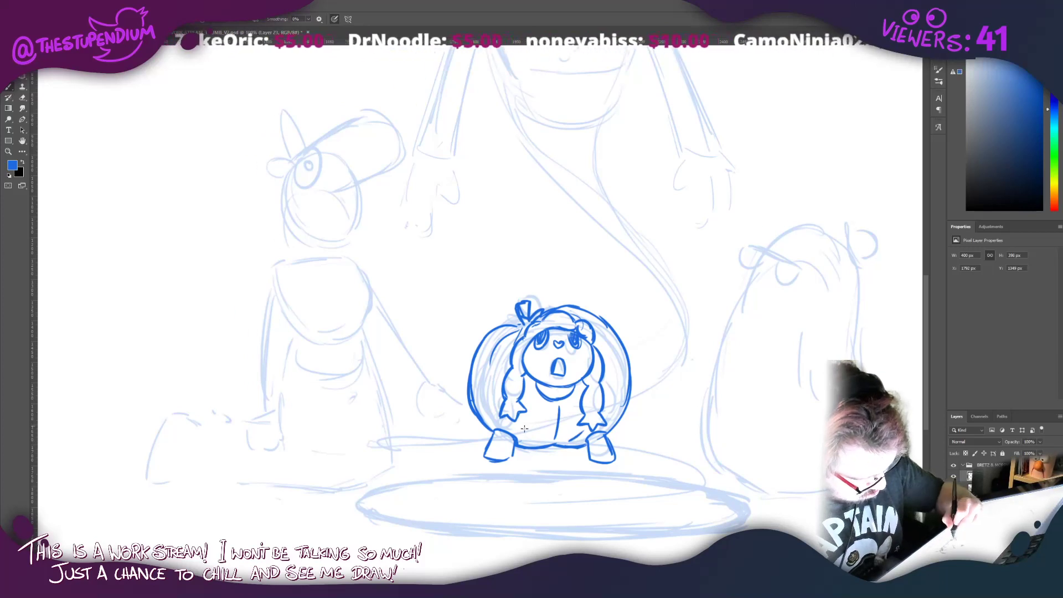
drag(521, 422, 546, 438)
drag(487, 348, 479, 409)
drag(521, 437, 529, 434)
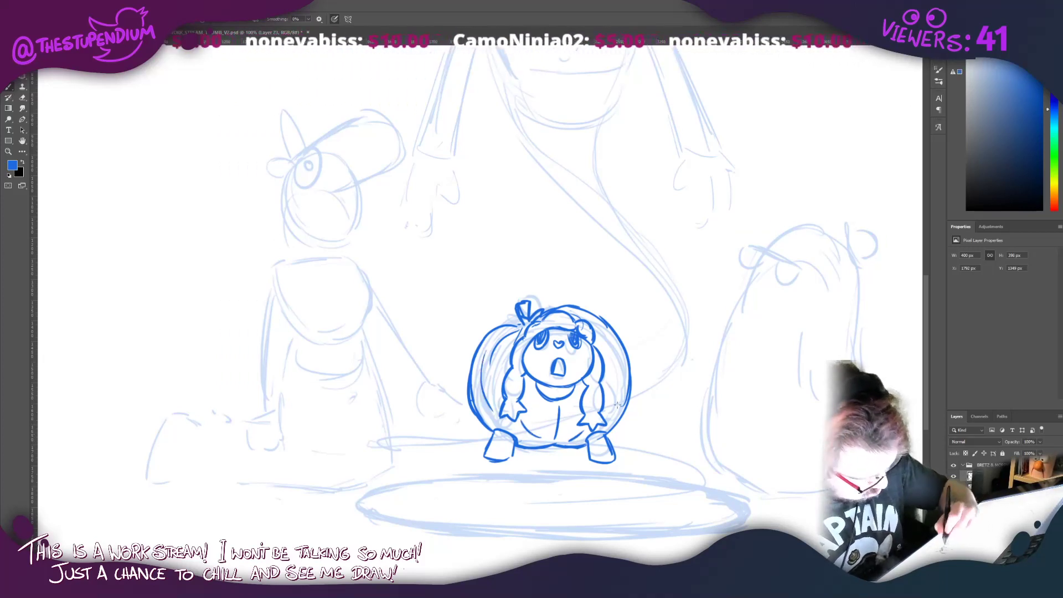
drag(620, 415, 606, 340)
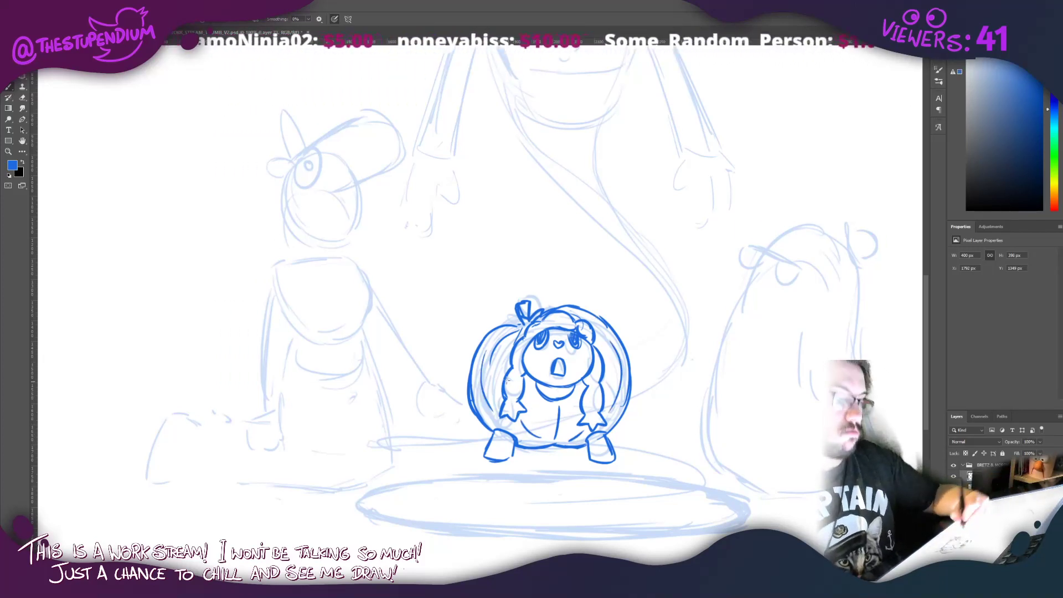
drag(508, 358, 504, 385)
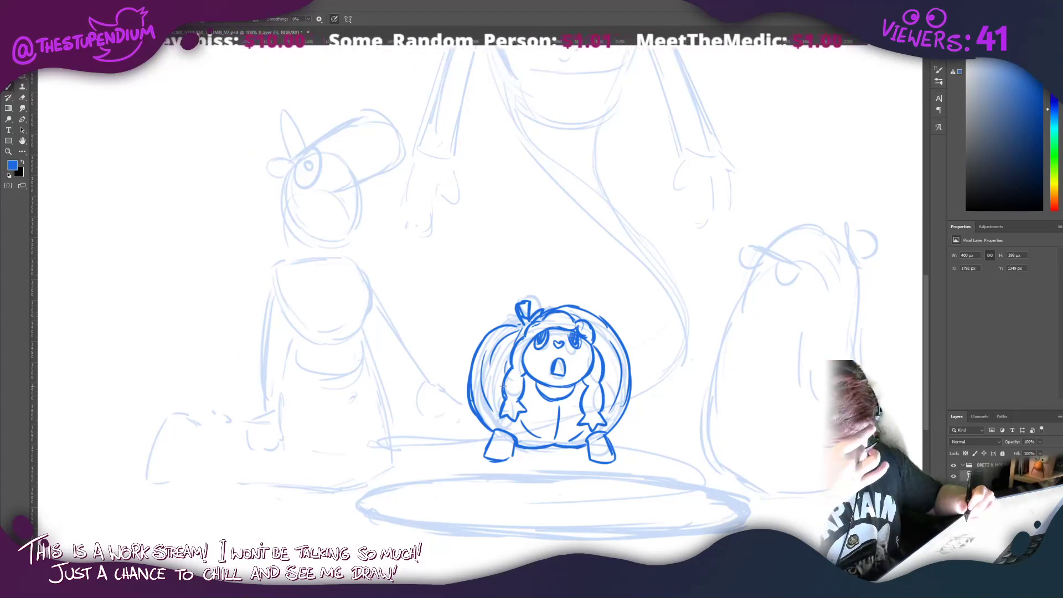
Step: Add detail to the round character's hair, draw a small pointed ear on each side of the head and a tongue in the mouth
mouse_move(463, 336)
mouse_down()
mouse_move(477, 368)
mouse_move(490, 346)
mouse_up()
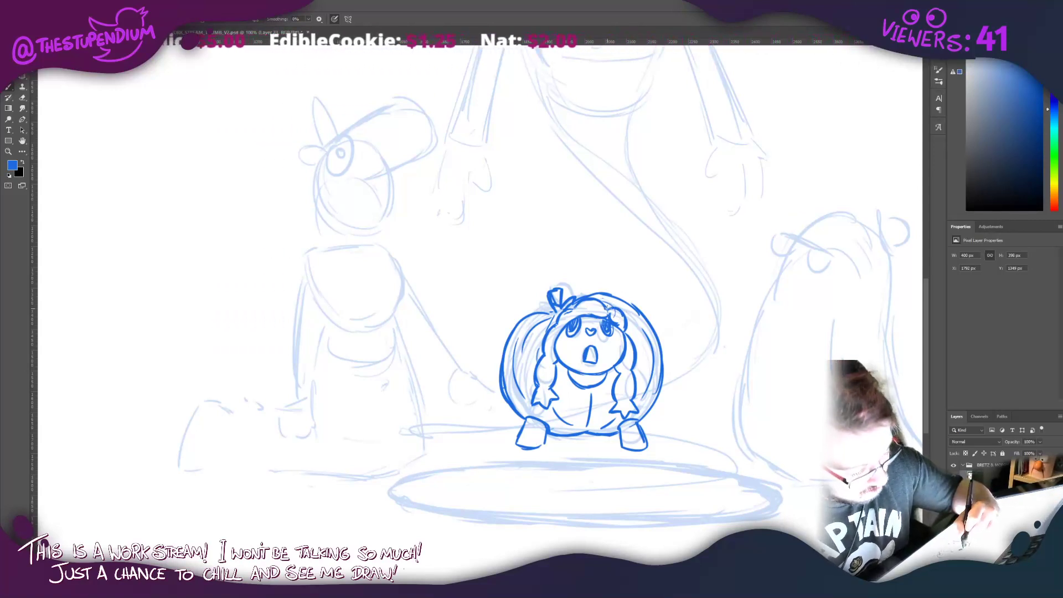
drag(607, 306, 561, 297)
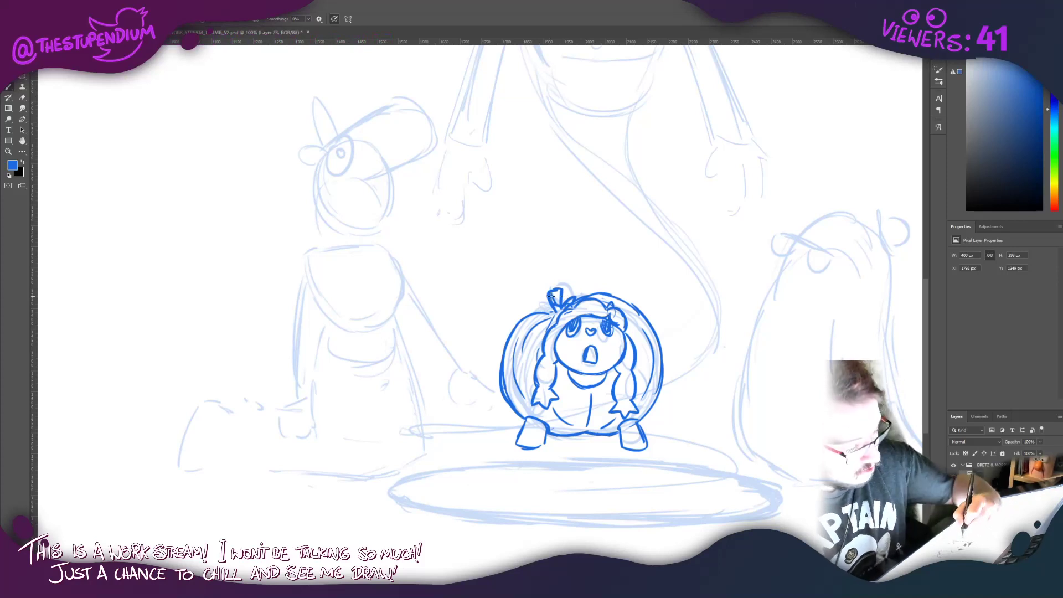
mouse_move(540, 331)
mouse_down()
mouse_move(530, 342)
mouse_move(546, 341)
mouse_up()
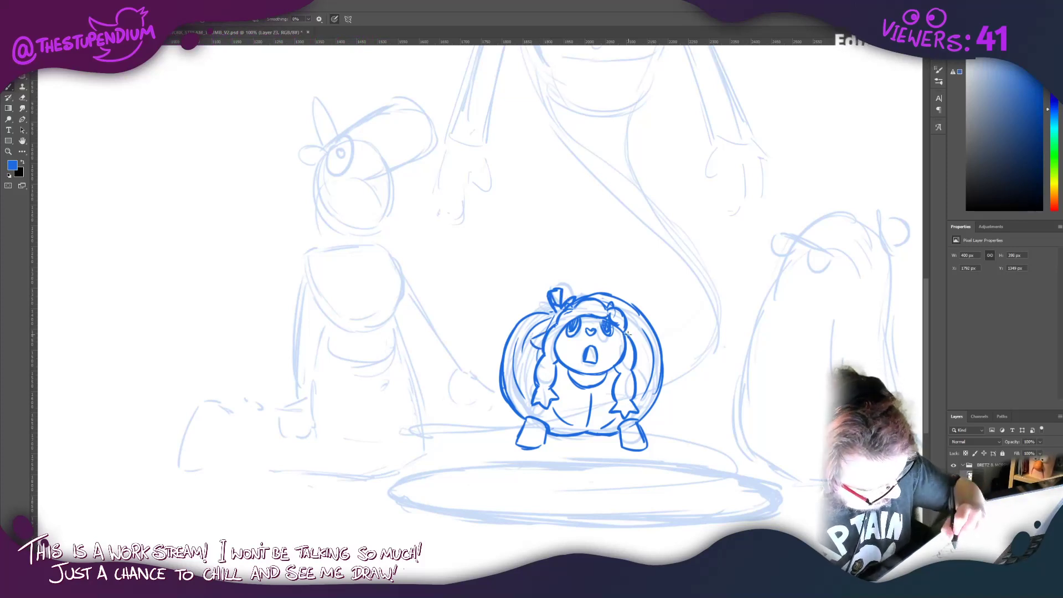
drag(627, 333, 641, 354)
mouse_move(547, 327)
mouse_down()
mouse_move(533, 335)
mouse_move(539, 350)
mouse_up()
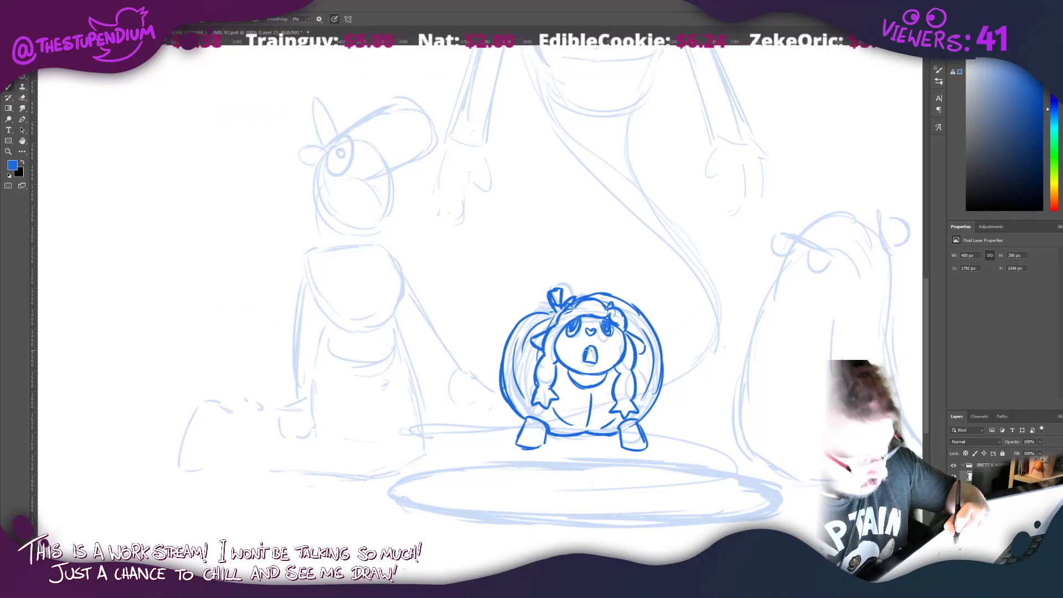
mouse_move(588, 350)
mouse_down()
mouse_move(595, 359)
mouse_move(591, 347)
mouse_up()
Step: Draw square-framed glasses joined by a bridge over the eyes of the tall shaggy character
drag(556, 381, 358, 394)
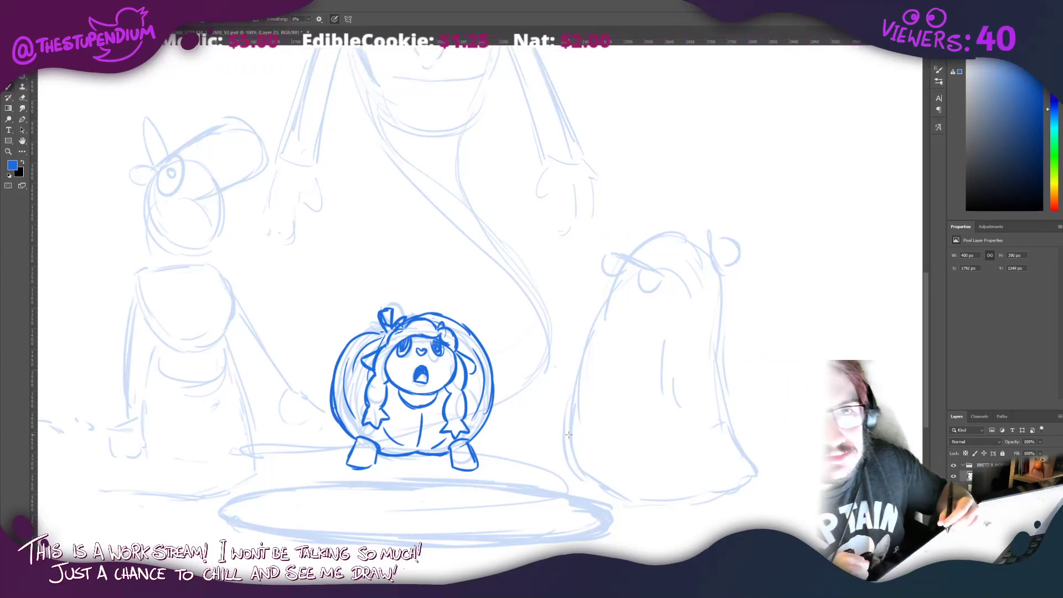
click(953, 477)
click(954, 478)
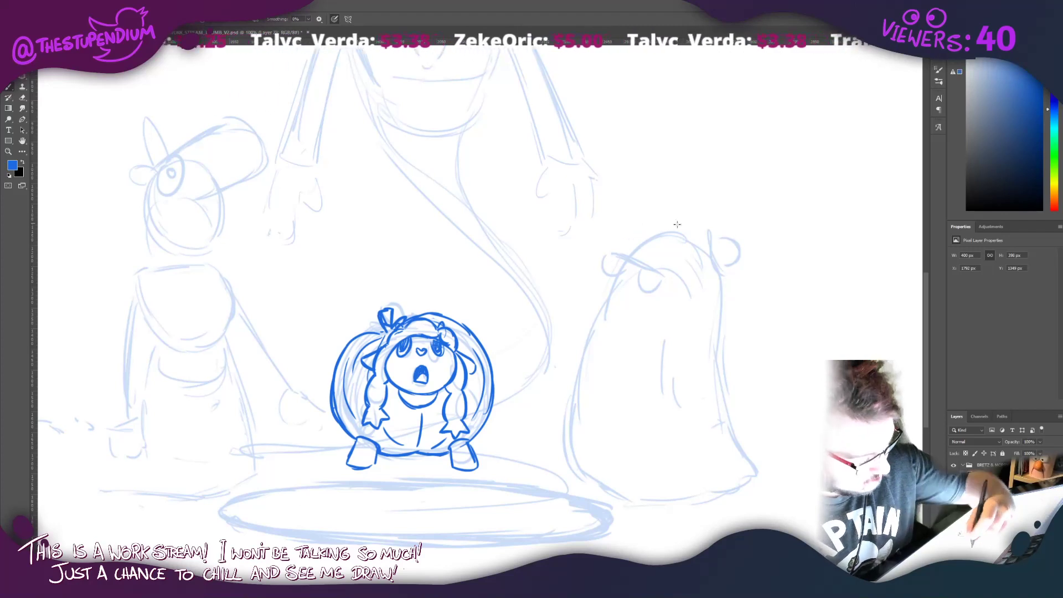
mouse_move(638, 266)
mouse_down()
mouse_move(606, 256)
mouse_move(603, 274)
mouse_move(618, 283)
mouse_move(640, 265)
mouse_move(636, 285)
mouse_move(659, 289)
mouse_move(639, 261)
mouse_move(660, 290)
mouse_move(664, 271)
mouse_move(603, 256)
mouse_move(614, 280)
mouse_move(624, 262)
mouse_move(616, 282)
mouse_move(644, 257)
mouse_move(634, 284)
mouse_move(662, 288)
mouse_move(665, 265)
mouse_up()
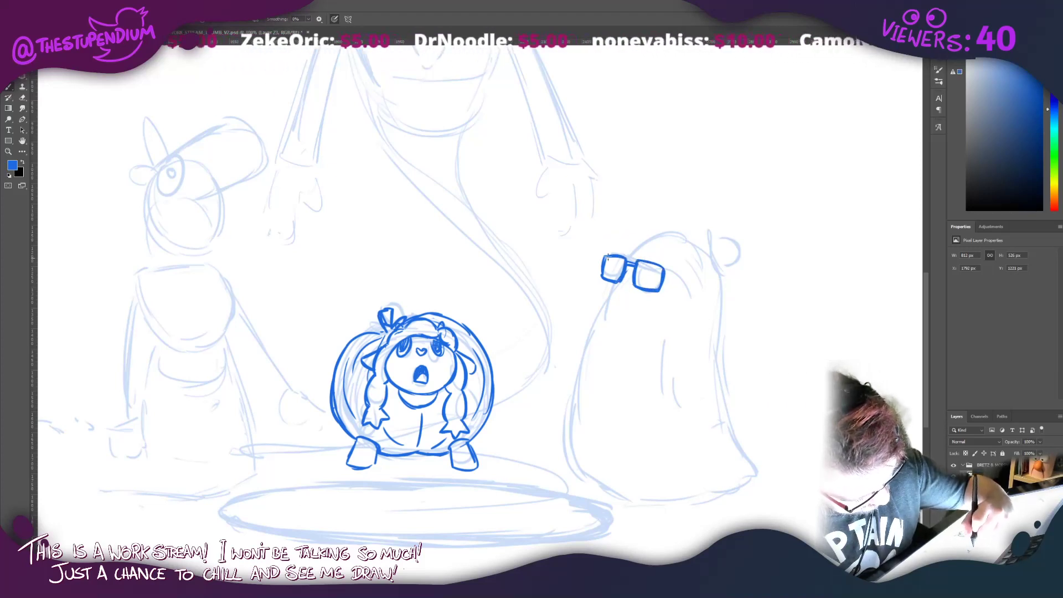
Step: Start the shaggy character's fur with jagged strands below the glasses, down the right side and on the front of the body
mouse_move(609, 284)
mouse_down()
mouse_move(583, 317)
mouse_move(599, 303)
mouse_up()
drag(720, 275, 723, 375)
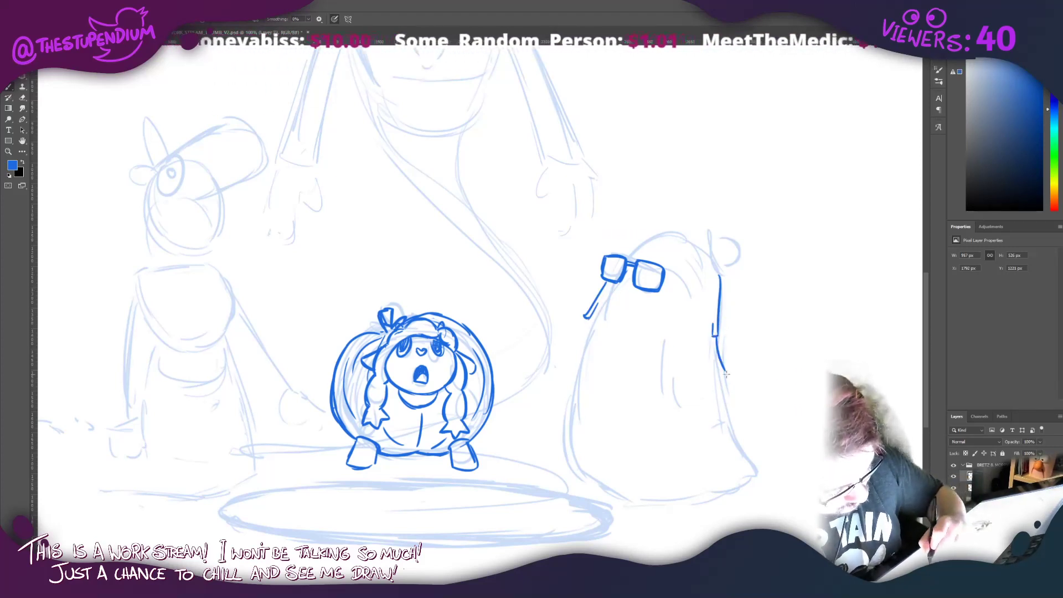
mouse_move(599, 303)
mouse_down()
mouse_move(576, 360)
mouse_move(609, 333)
mouse_move(616, 345)
mouse_up()
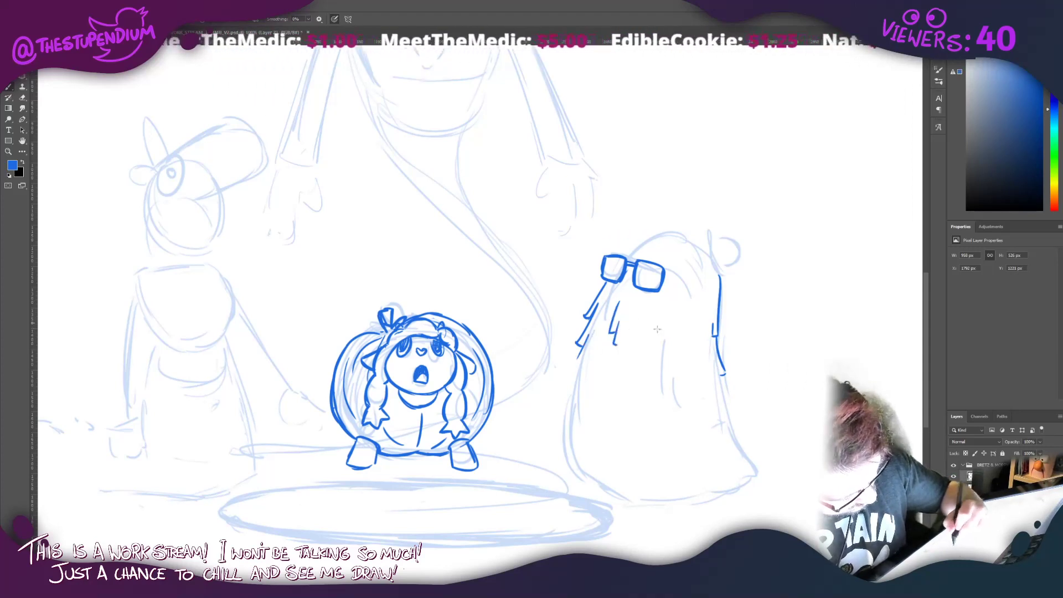
drag(677, 331, 674, 357)
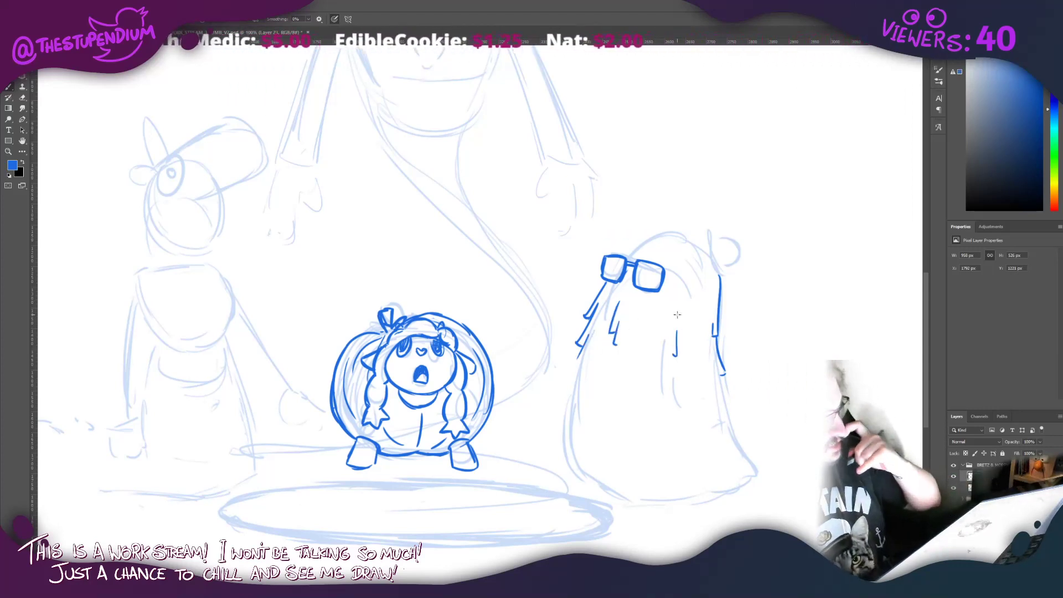
Step: Draw a tied tuft of fur with a flared, broom-like end at the shaggy character's lower right
mouse_move(706, 395)
mouse_down()
mouse_move(716, 397)
mouse_move(695, 407)
mouse_move(717, 419)
mouse_move(705, 397)
mouse_up()
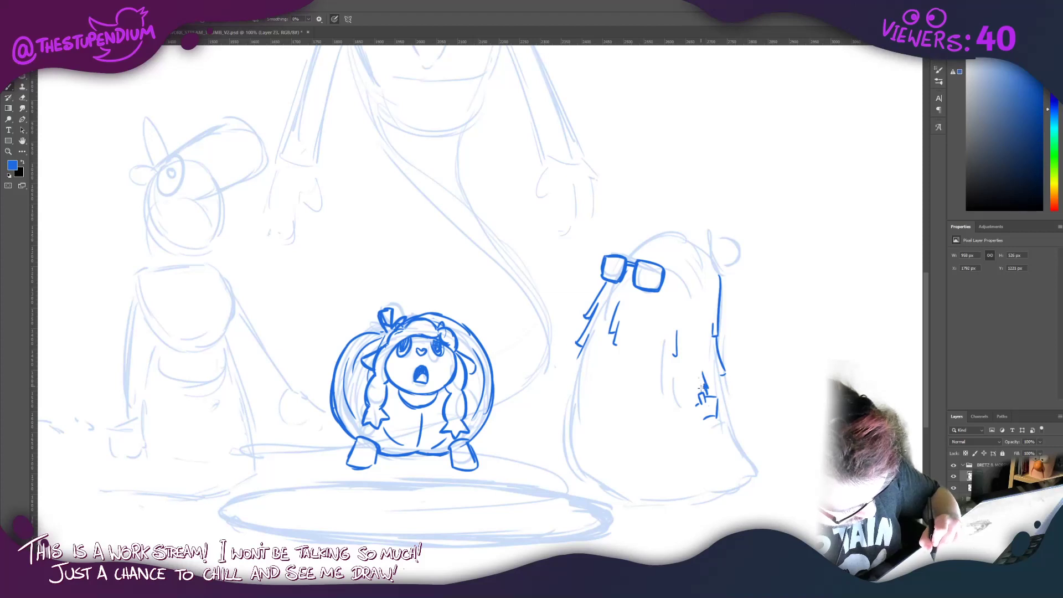
mouse_move(699, 379)
mouse_down()
mouse_move(698, 423)
mouse_move(726, 403)
mouse_move(696, 407)
mouse_move(740, 443)
mouse_move(705, 478)
mouse_up()
mouse_move(719, 430)
mouse_down()
mouse_move(722, 477)
mouse_move(749, 460)
mouse_move(744, 475)
mouse_move(762, 473)
mouse_up()
Step: Draw a ragged fur hem along the shaggy character's base and continue the jagged fur outline down its left side
mouse_move(639, 472)
mouse_down()
mouse_move(638, 503)
mouse_move(658, 508)
mouse_move(655, 478)
mouse_move(672, 504)
mouse_up()
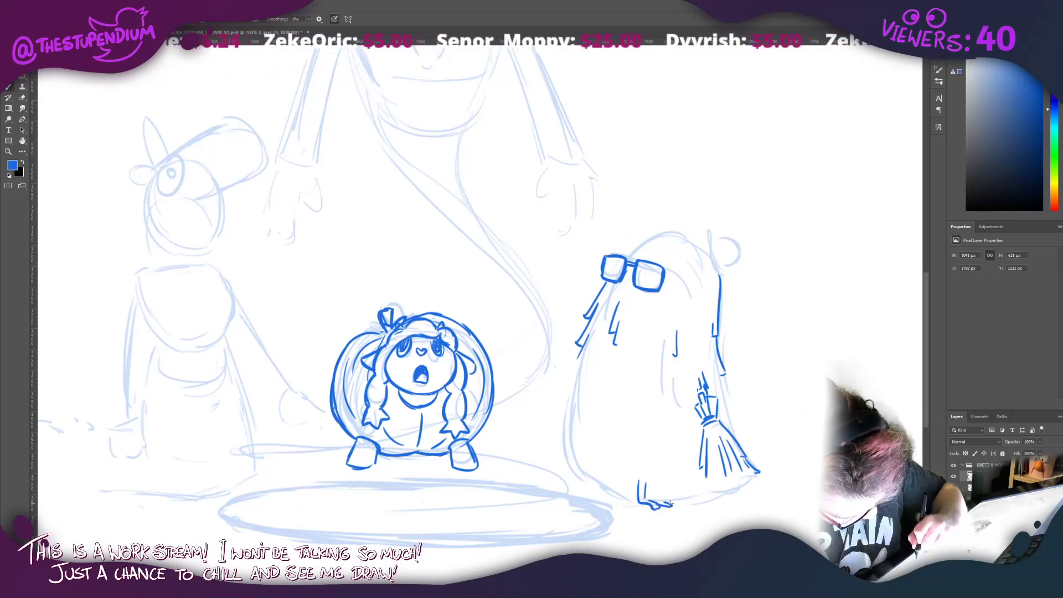
mouse_move(673, 461)
mouse_down()
mouse_move(680, 503)
mouse_move(708, 494)
mouse_move(713, 505)
mouse_move(686, 497)
mouse_move(739, 489)
mouse_up()
mouse_move(596, 437)
mouse_down()
mouse_move(590, 470)
mouse_move(601, 447)
mouse_move(595, 482)
mouse_move(608, 464)
mouse_move(615, 505)
mouse_up()
mouse_move(613, 486)
mouse_down()
mouse_move(620, 509)
mouse_move(633, 504)
mouse_up()
mouse_move(581, 451)
mouse_down()
mouse_move(570, 472)
mouse_move(577, 490)
mouse_up()
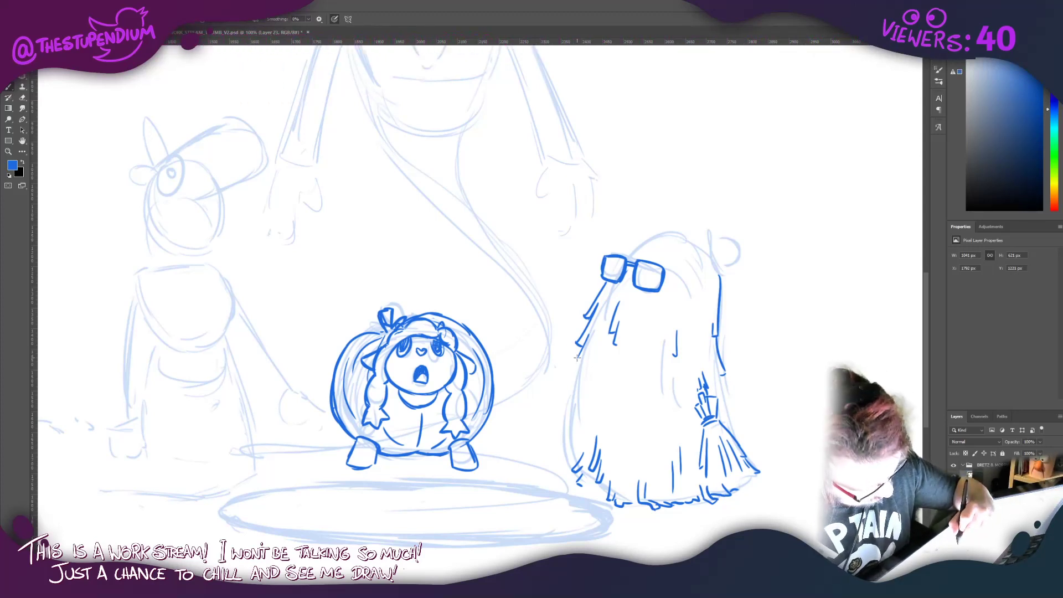
drag(579, 348, 560, 458)
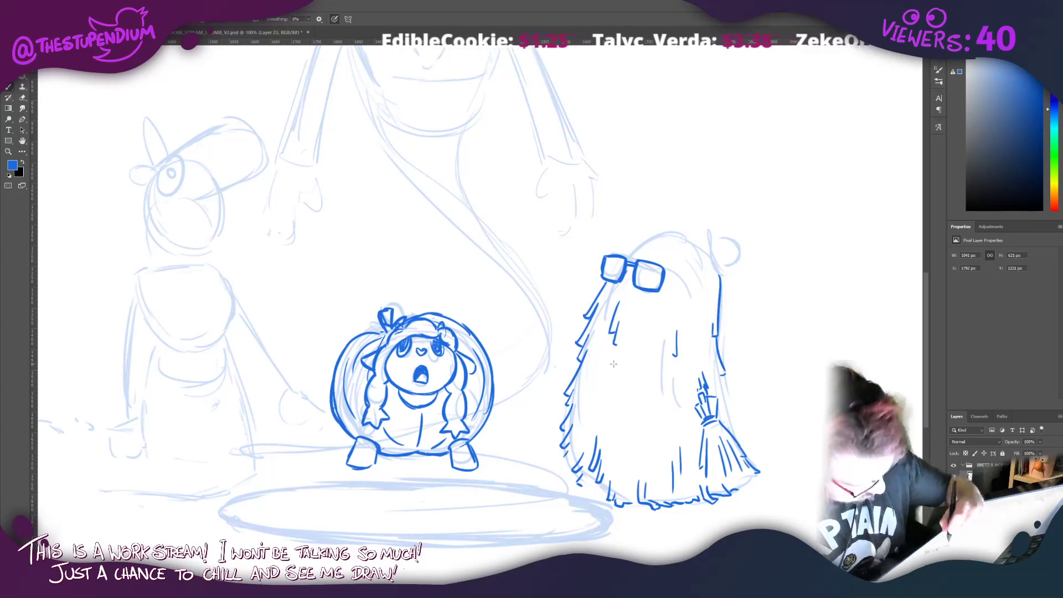
Step: Add more tied, broom-like fur tufts to the shaggy character: at the left, at the bottom centre and on both outer edges
mouse_move(604, 391)
mouse_down()
mouse_move(592, 399)
mouse_move(594, 382)
mouse_move(606, 400)
mouse_move(570, 438)
mouse_up()
mouse_move(616, 365)
mouse_down()
mouse_move(603, 381)
mouse_move(604, 361)
mouse_move(610, 381)
mouse_move(615, 371)
mouse_move(610, 405)
mouse_move(588, 434)
mouse_move(665, 436)
mouse_move(653, 444)
mouse_up()
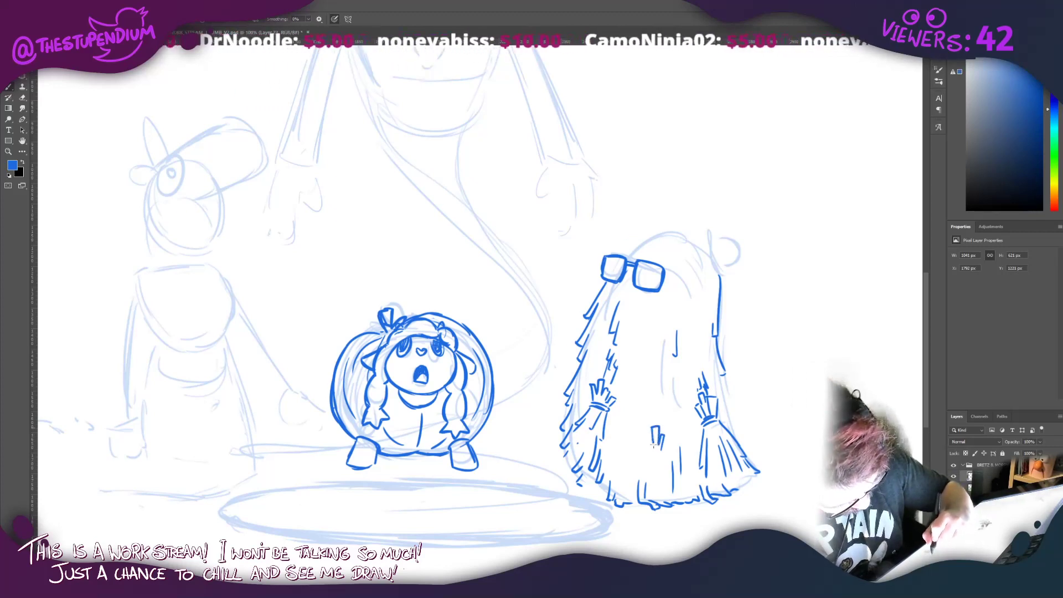
mouse_move(658, 394)
mouse_down()
mouse_move(639, 449)
mouse_move(661, 453)
mouse_move(647, 456)
mouse_up()
mouse_move(661, 457)
mouse_down()
mouse_move(636, 474)
mouse_move(650, 468)
mouse_move(643, 484)
mouse_move(665, 478)
mouse_move(664, 458)
mouse_move(656, 492)
mouse_up()
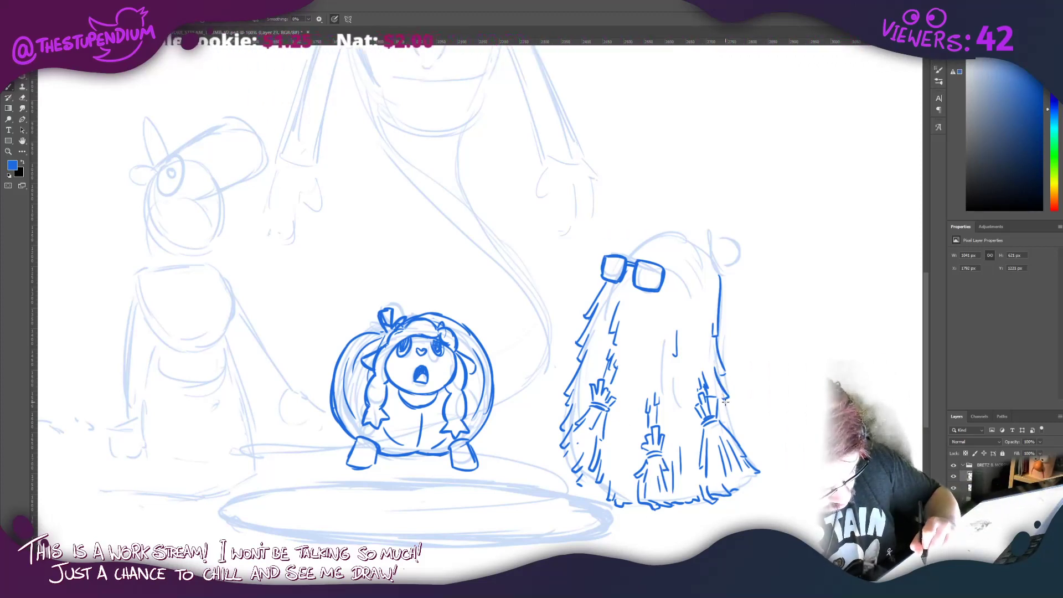
mouse_move(724, 398)
mouse_down()
mouse_move(732, 423)
mouse_move(727, 376)
mouse_move(740, 429)
mouse_move(732, 412)
mouse_move(737, 402)
mouse_move(767, 466)
mouse_up()
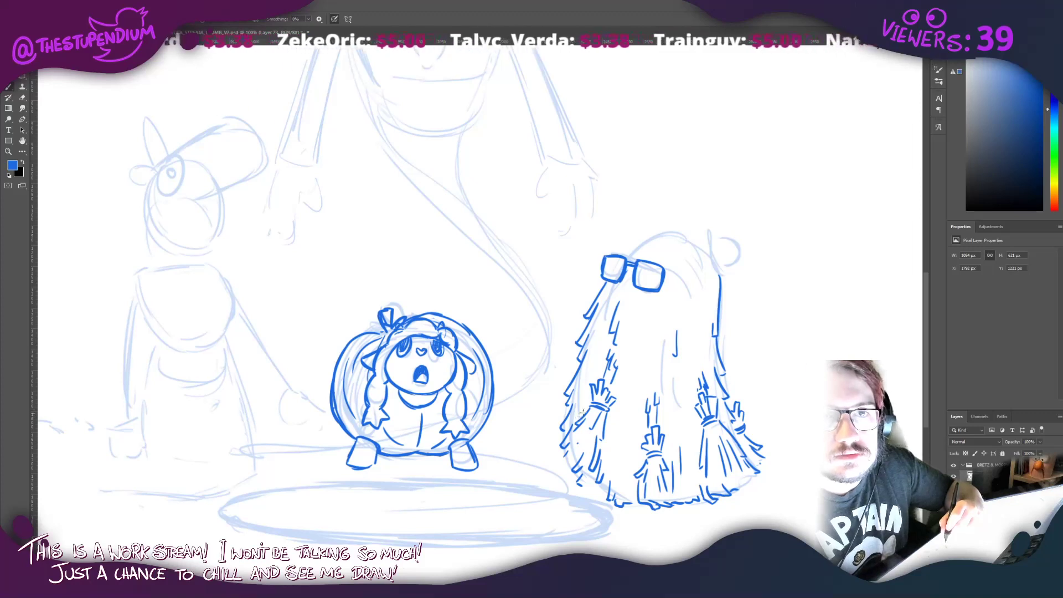
drag(562, 413, 551, 425)
mouse_move(557, 433)
mouse_down()
mouse_move(544, 454)
mouse_move(558, 469)
mouse_move(541, 460)
mouse_move(552, 480)
mouse_move(549, 469)
mouse_move(538, 477)
mouse_move(587, 494)
mouse_move(562, 498)
mouse_move(592, 494)
mouse_move(554, 457)
mouse_up()
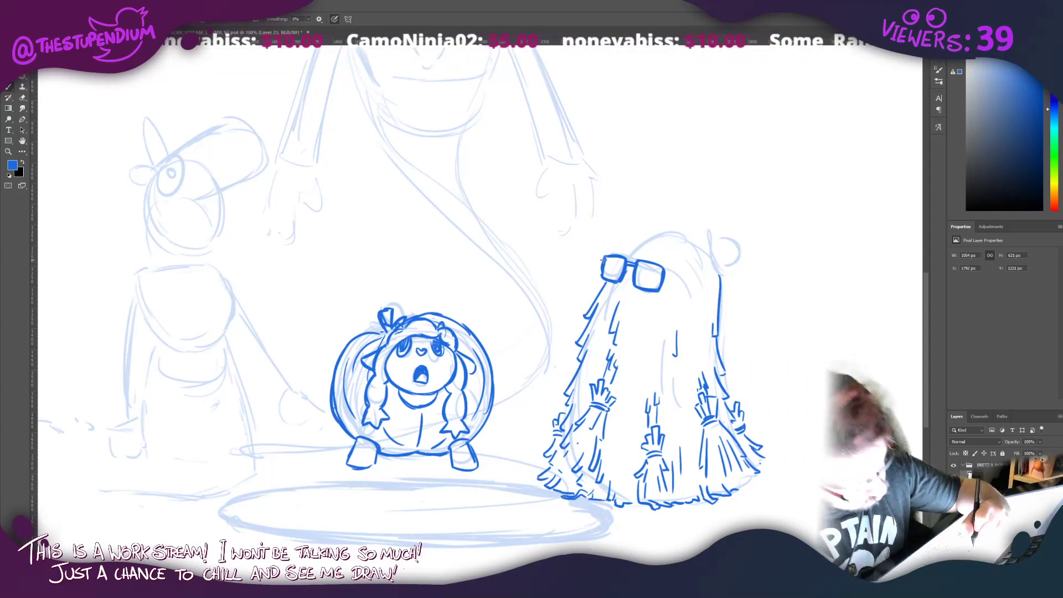
Step: Thicken the frames of the shaggy character's glasses and outline the top of the head with a small tuft of hair
drag(603, 264, 599, 276)
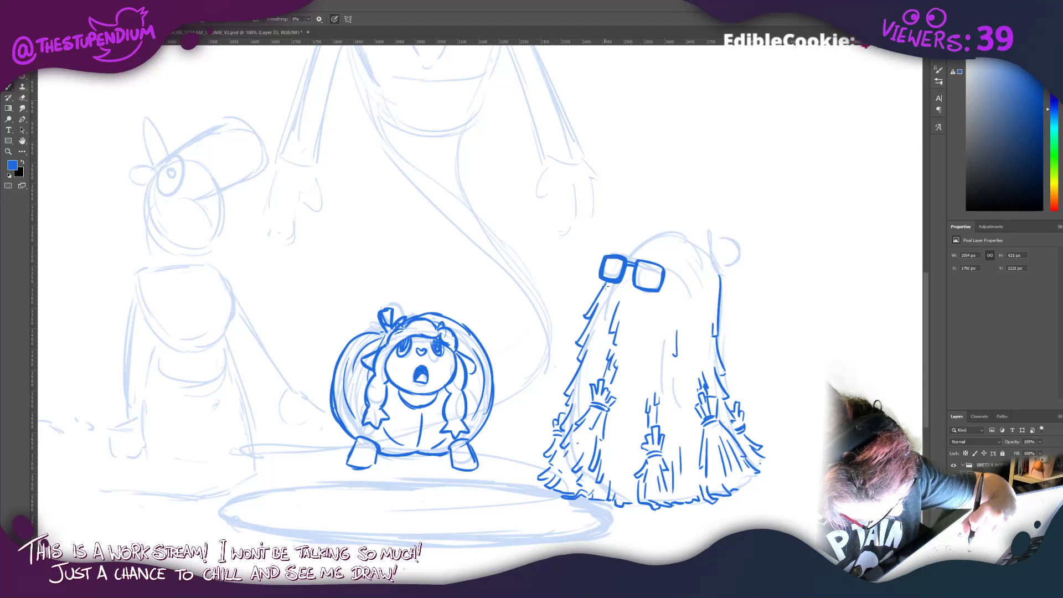
mouse_move(636, 265)
mouse_down()
mouse_move(633, 283)
mouse_move(650, 290)
mouse_move(662, 277)
mouse_move(656, 266)
mouse_move(636, 271)
mouse_up()
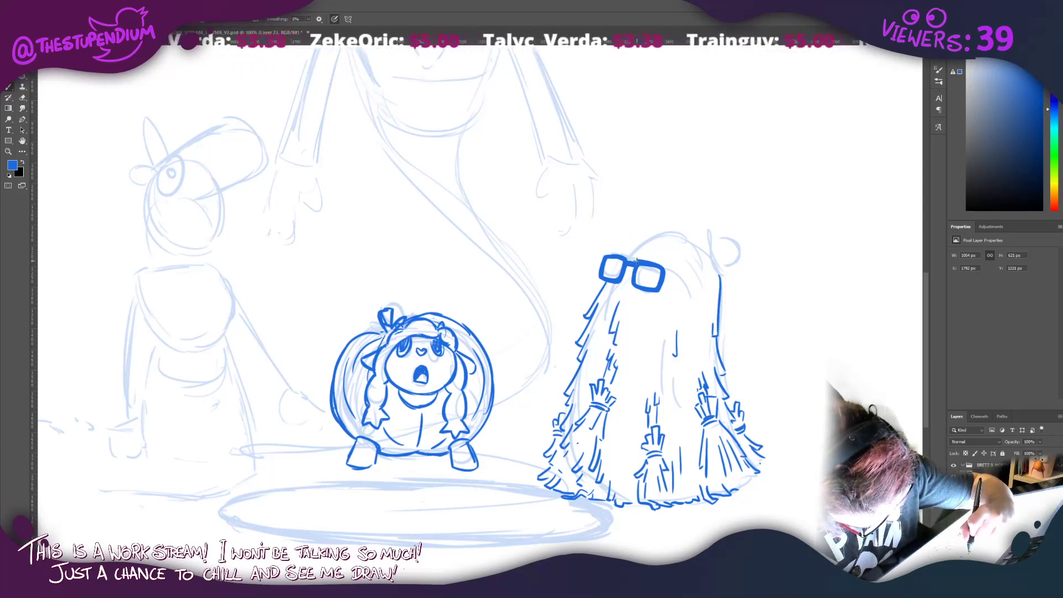
mouse_move(655, 231)
mouse_down()
mouse_move(639, 227)
mouse_move(642, 237)
mouse_up()
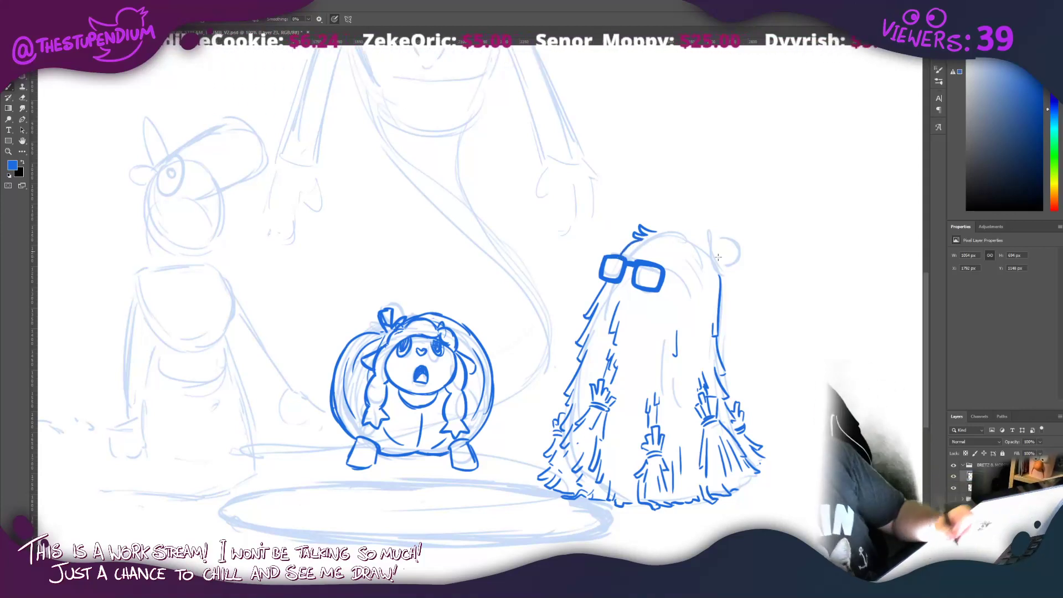
mouse_move(692, 239)
mouse_down()
mouse_move(702, 240)
mouse_move(636, 232)
mouse_up()
key(ctrl+z)
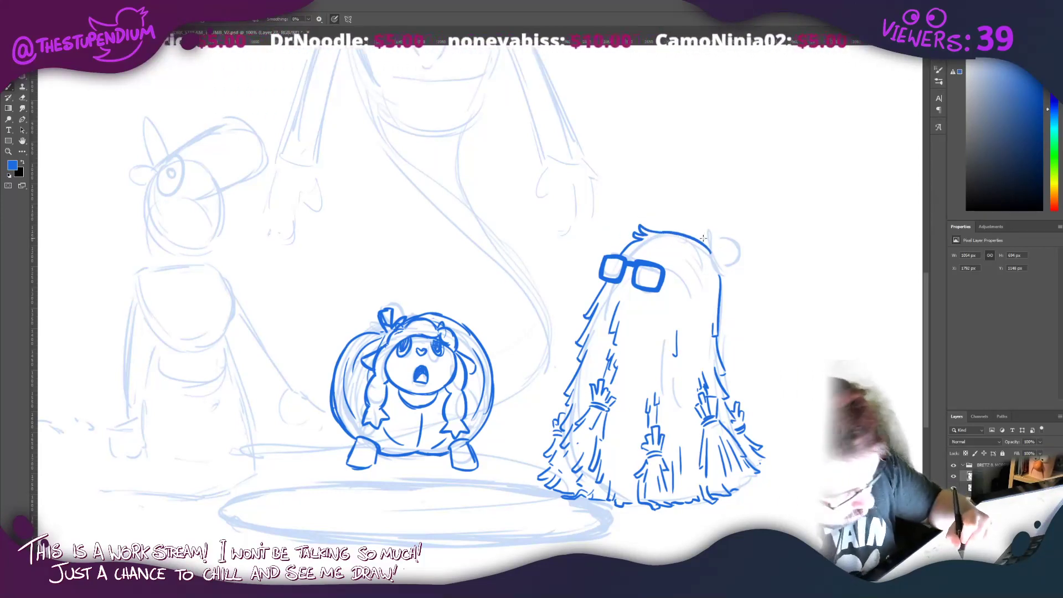
Step: Draw a round bun with a small pointed tip and curved inner line at the back of the shaggy character's head
mouse_move(702, 238)
mouse_down()
mouse_move(734, 281)
mouse_move(740, 255)
mouse_move(729, 238)
mouse_move(714, 240)
mouse_move(738, 245)
mouse_move(744, 264)
mouse_move(728, 275)
mouse_up()
key(ctrl+z)
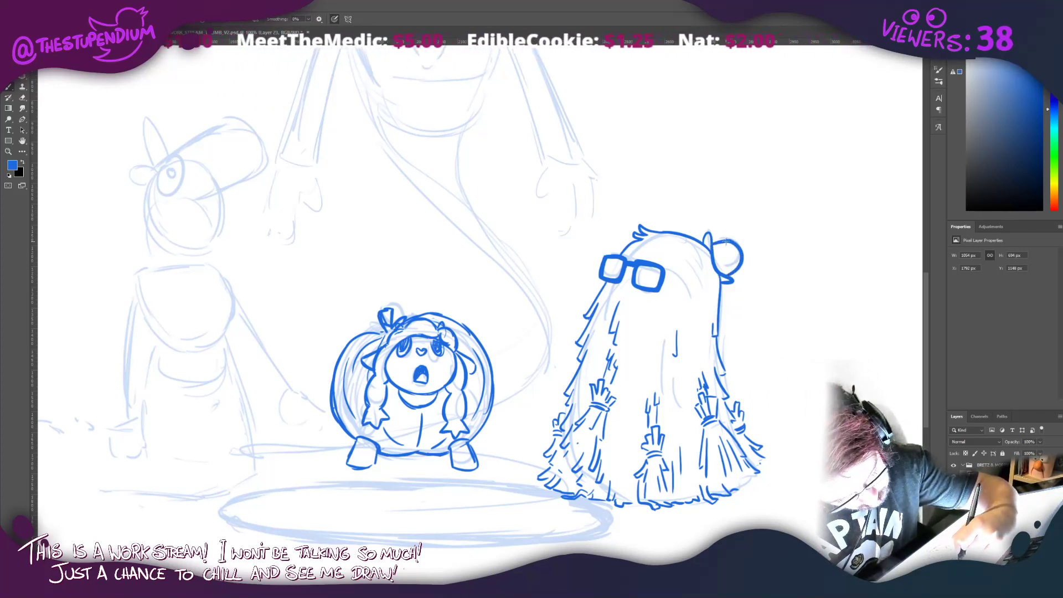
drag(728, 273, 717, 242)
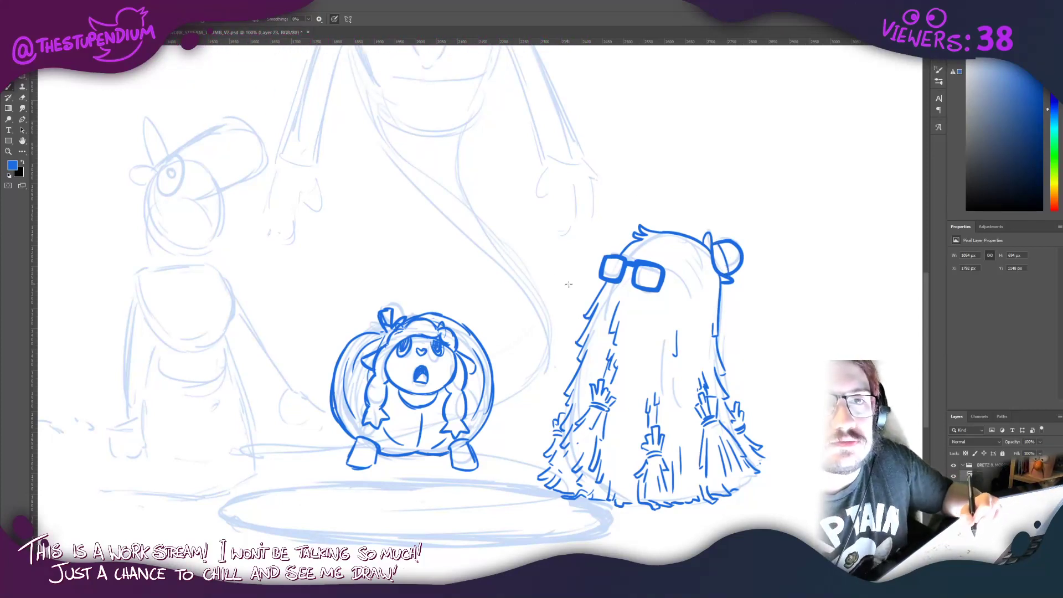
Step: Add short fur strands down the front of the shaggy character's body and on the head beside the bun
scroll(580, 259, down, 2)
scroll(580, 259, left, 3)
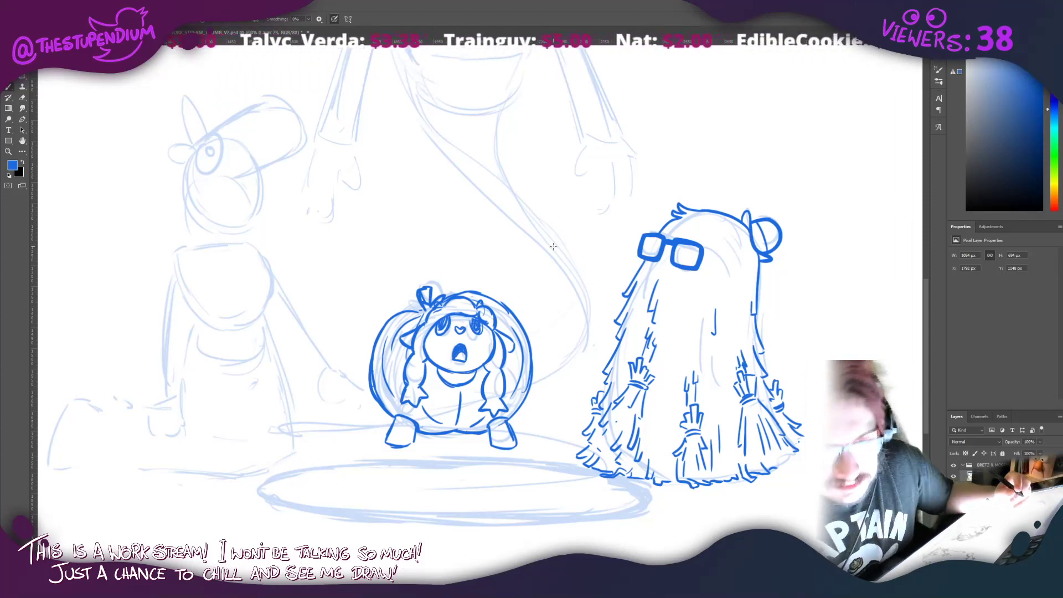
mouse_move(710, 320)
mouse_down()
mouse_move(707, 345)
mouse_move(701, 335)
mouse_move(722, 352)
mouse_move(720, 375)
mouse_up()
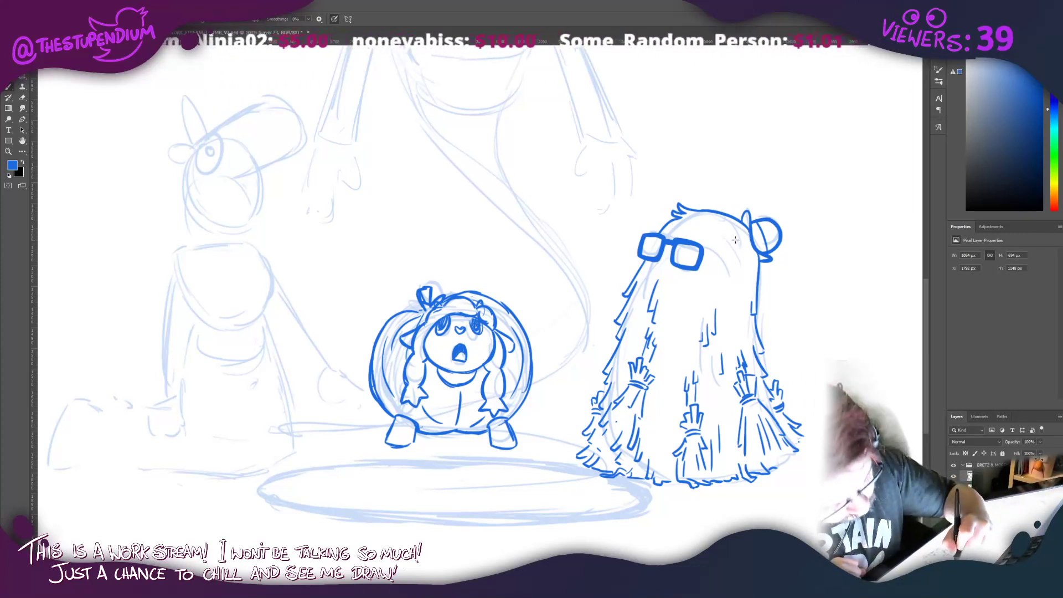
mouse_move(736, 241)
mouse_down()
mouse_move(732, 267)
mouse_move(723, 262)
mouse_up()
key(ctrl+z)
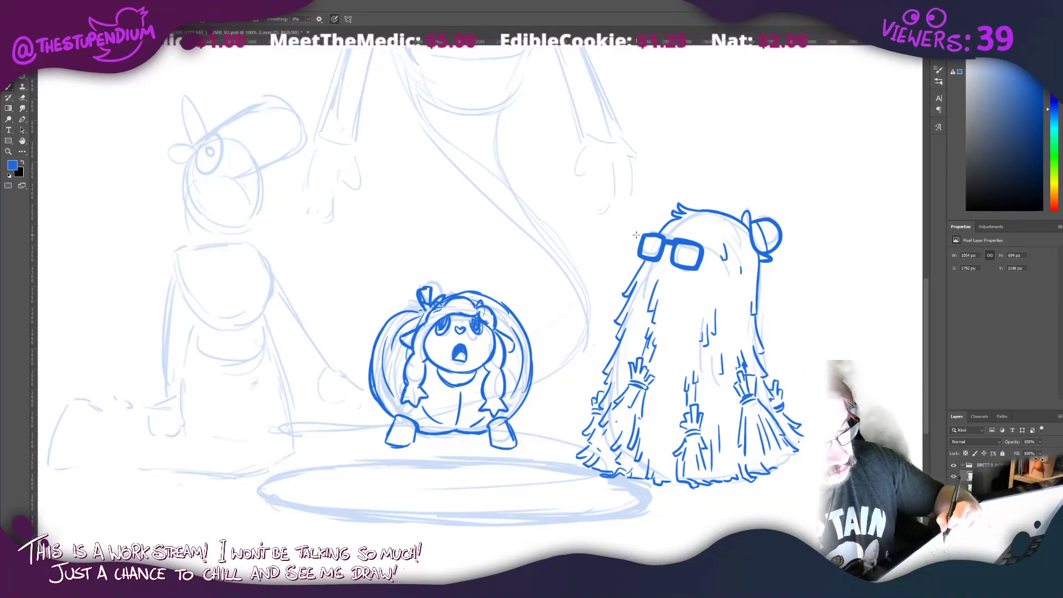
Step: Draw small pupils inside both lenses of the shaggy character's glasses
drag(649, 240, 685, 248)
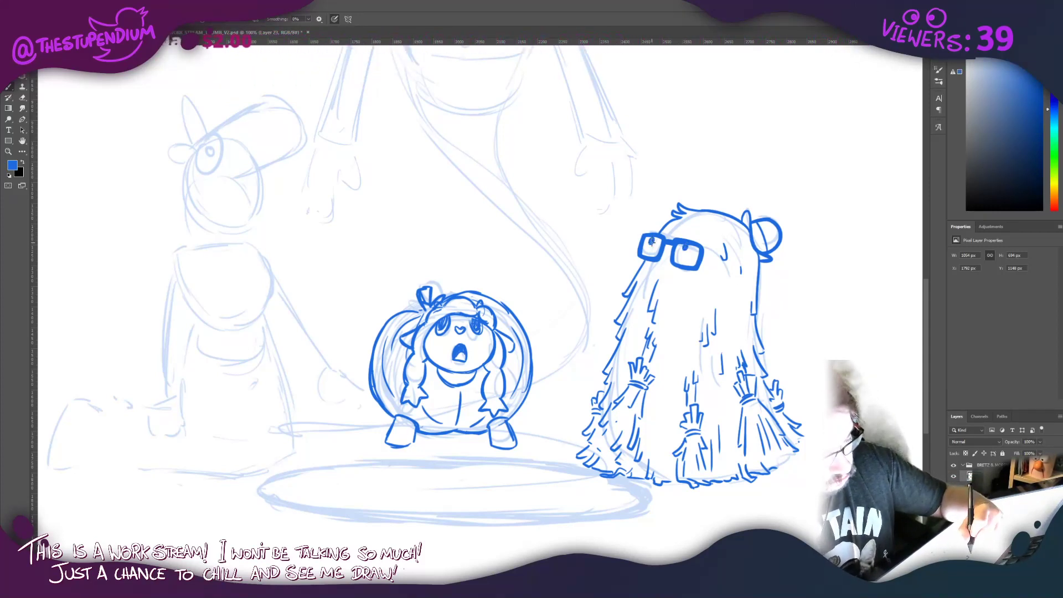
key(ctrl+z)
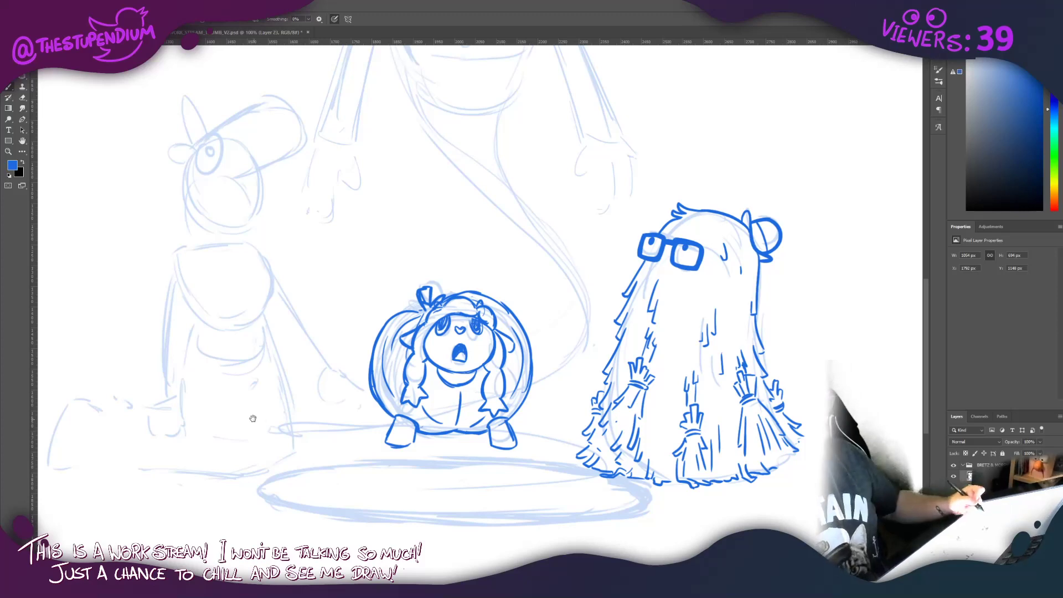
Step: Outline the oval face of the upright character at the left of the group over its rough sketch
mouse_move(253, 418)
mouse_down()
mouse_move(476, 396)
mouse_move(500, 381)
mouse_move(569, 452)
mouse_up()
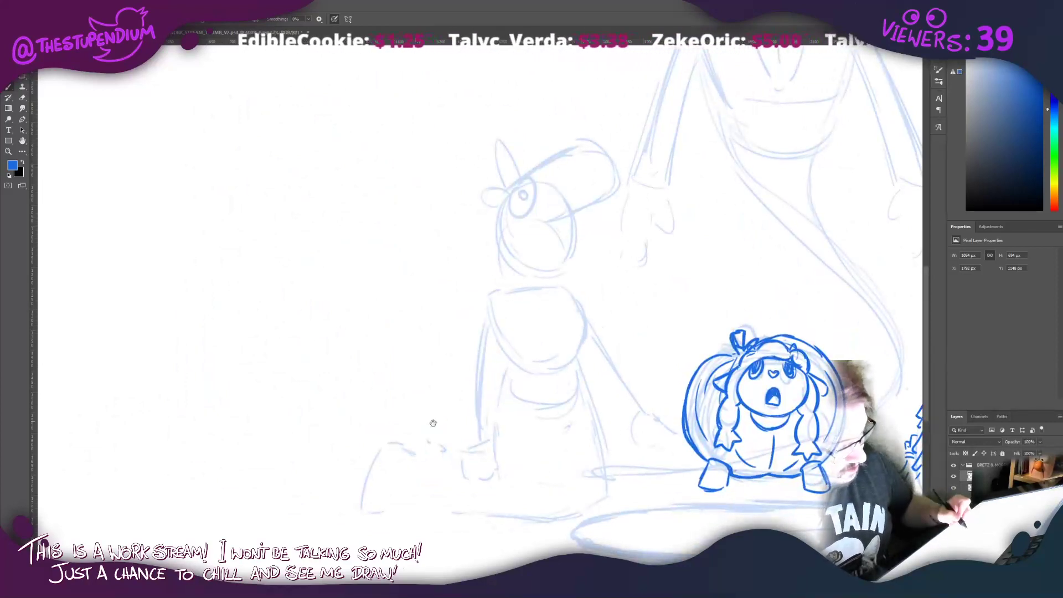
drag(433, 423, 458, 430)
drag(548, 439, 465, 427)
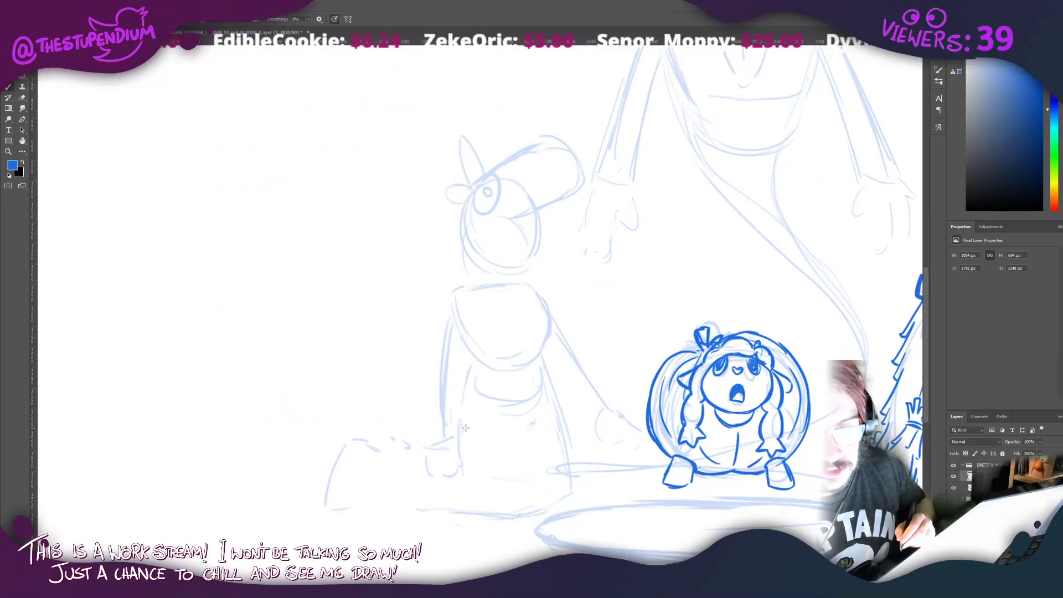
mouse_move(520, 448)
mouse_down()
mouse_move(152, 417)
mouse_move(455, 438)
mouse_up()
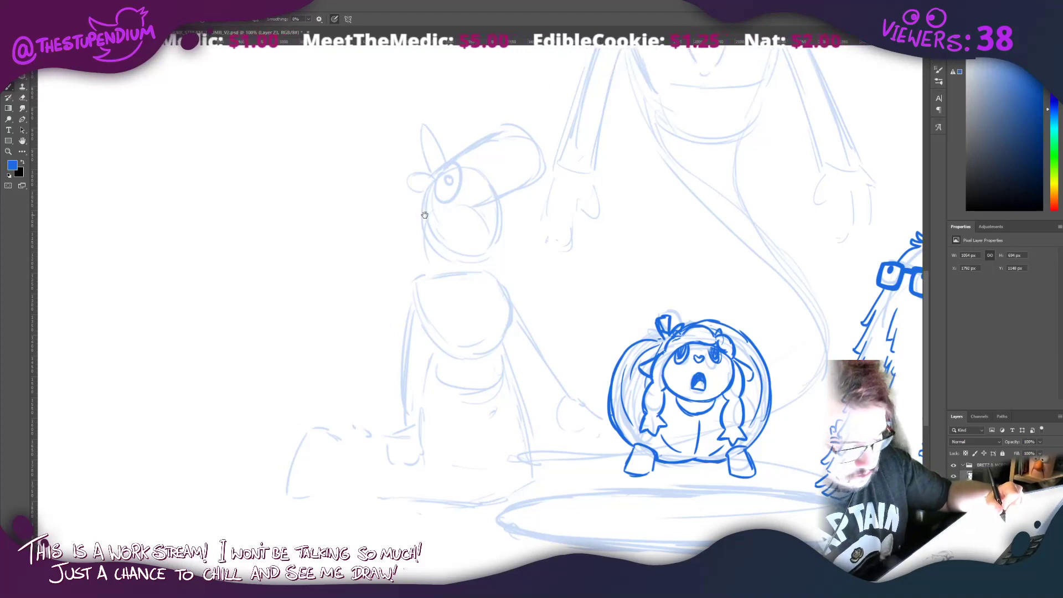
mouse_move(425, 215)
mouse_down()
mouse_move(534, 257)
mouse_move(528, 251)
mouse_move(477, 248)
mouse_move(469, 265)
mouse_move(528, 300)
mouse_move(509, 295)
mouse_move(538, 268)
mouse_move(531, 291)
mouse_move(539, 259)
mouse_move(523, 217)
mouse_up()
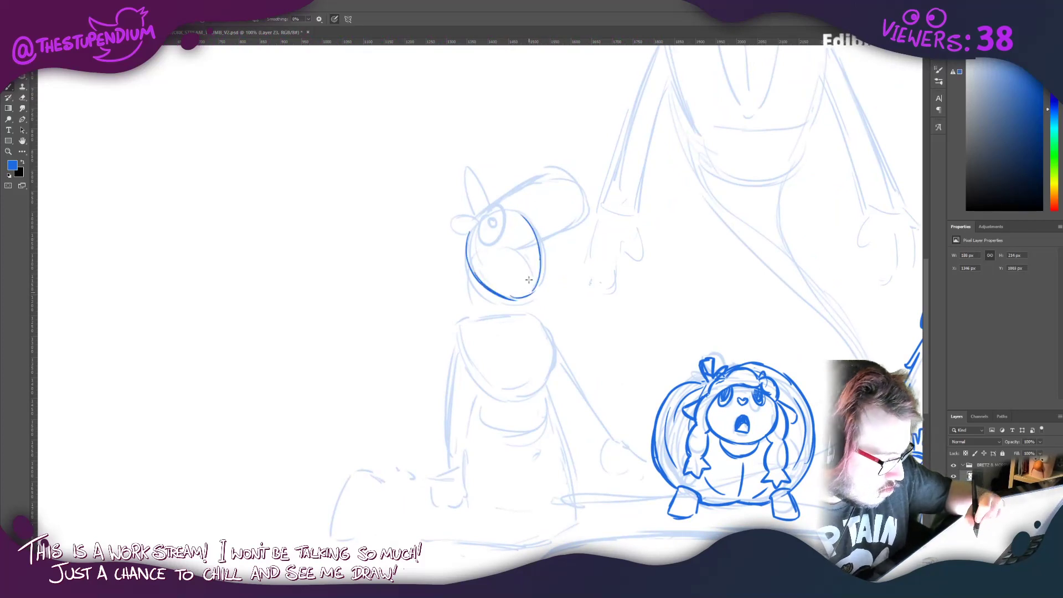
drag(532, 292, 506, 224)
key(ctrl+z)
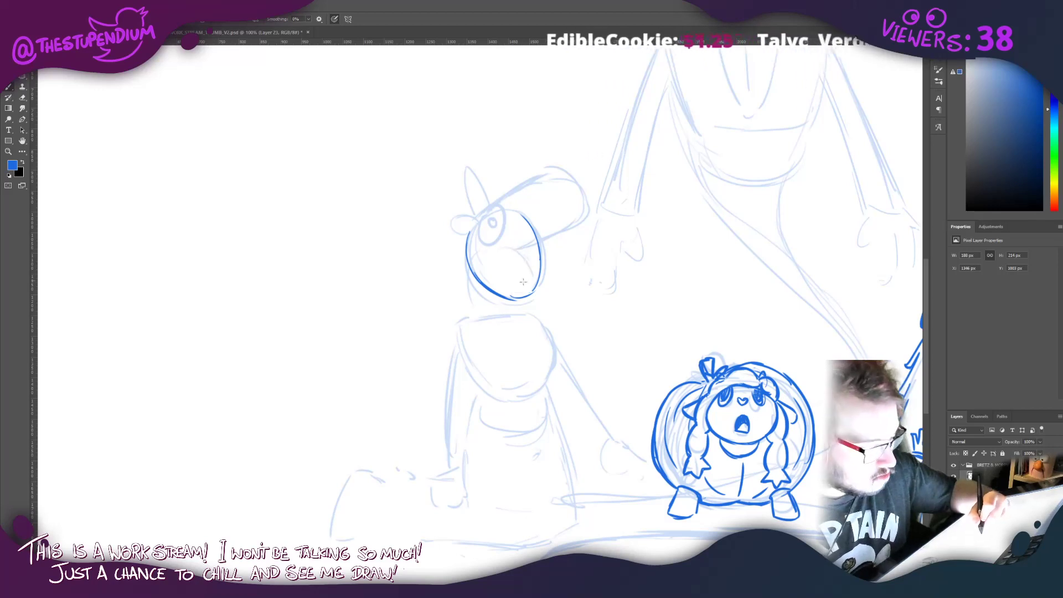
Step: Draw the left character's facial features: a vertical guide line, nose, mouth and brow lines on the side of the face
mouse_move(532, 292)
mouse_down()
mouse_move(513, 229)
mouse_move(508, 258)
mouse_move(494, 259)
mouse_move(535, 260)
mouse_move(513, 283)
mouse_up()
key(ctrl+z)
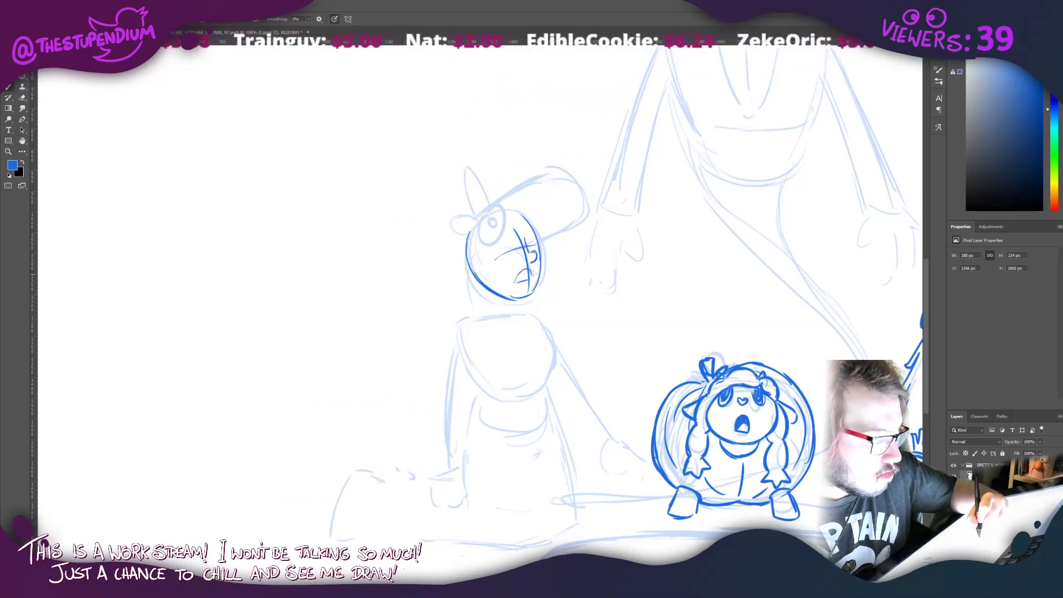
mouse_move(520, 235)
mouse_down()
mouse_move(506, 255)
mouse_move(515, 278)
mouse_up()
key(ctrl+z)
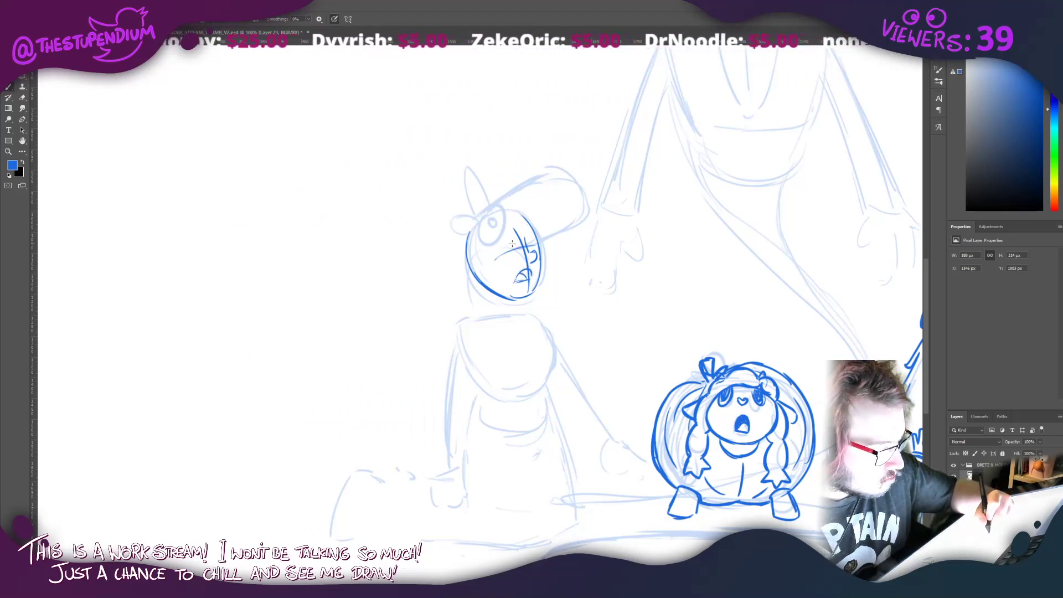
drag(498, 246, 521, 228)
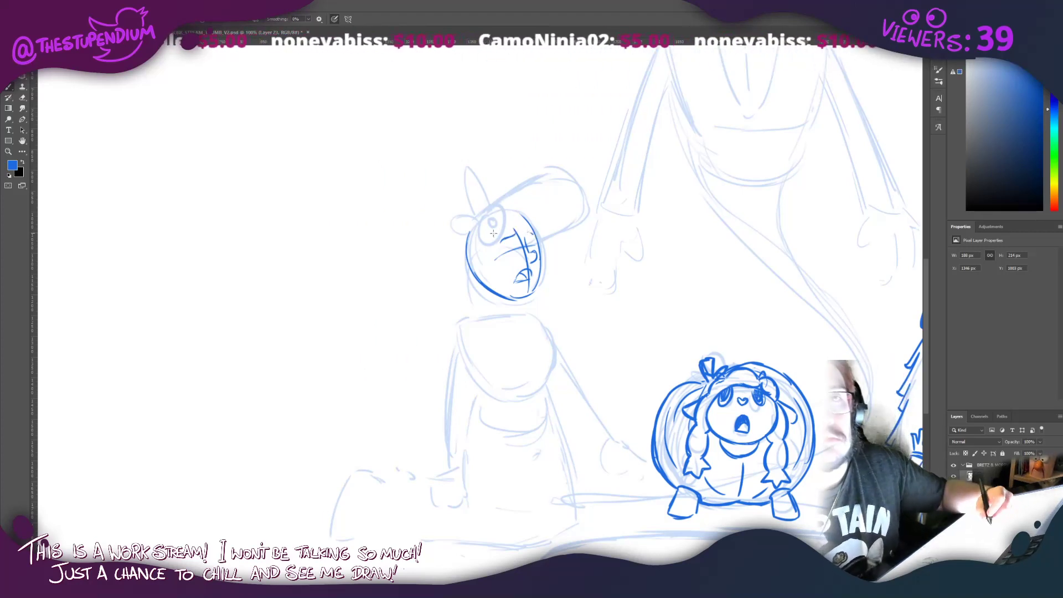
Step: Draw the hood edge around the left character's face, under the chin and behind the cheek
drag(451, 268, 496, 235)
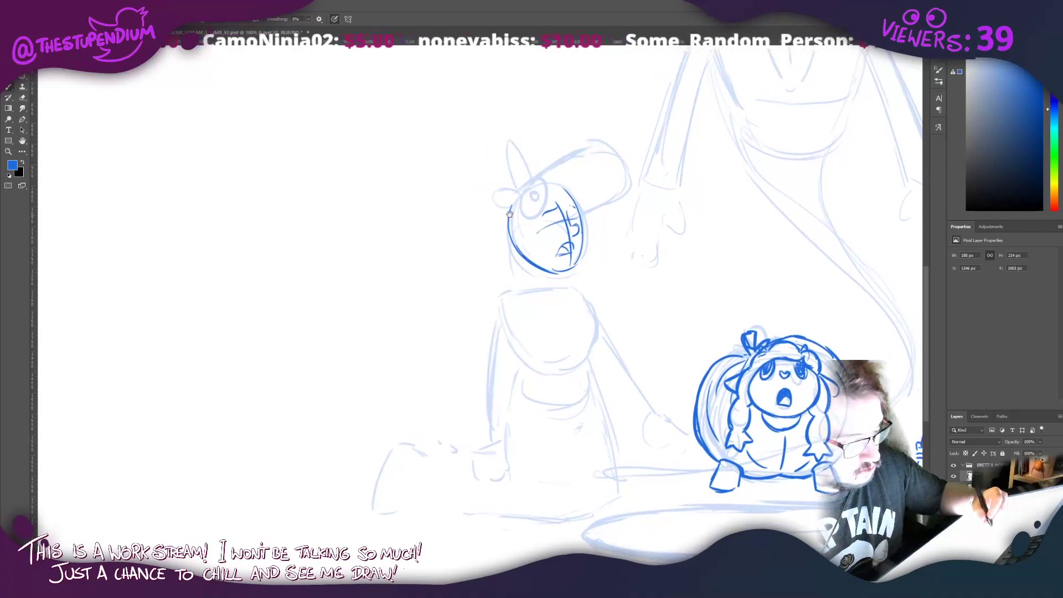
drag(583, 250, 569, 277)
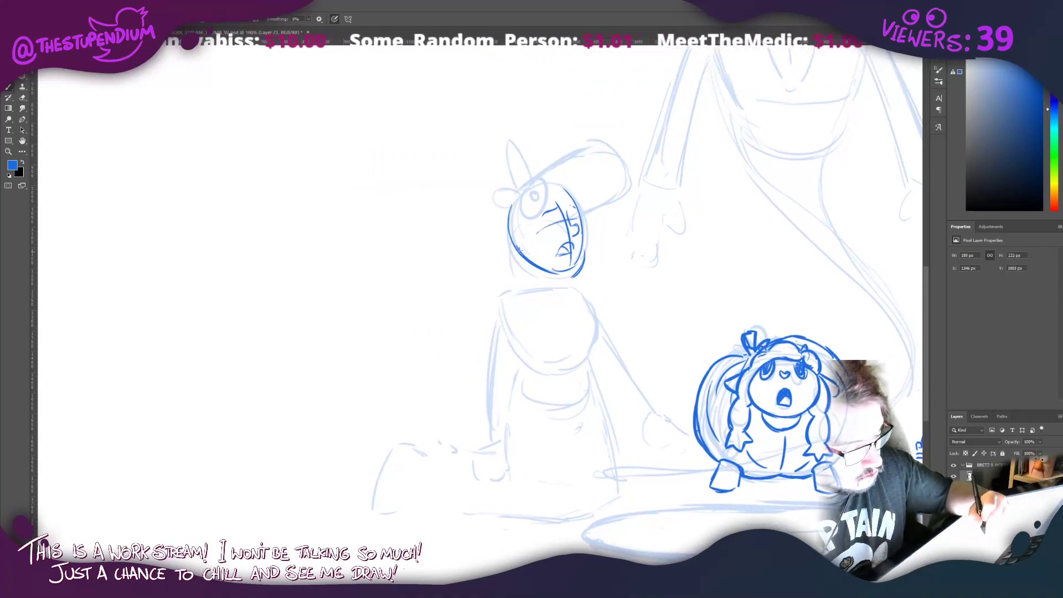
drag(501, 204, 510, 258)
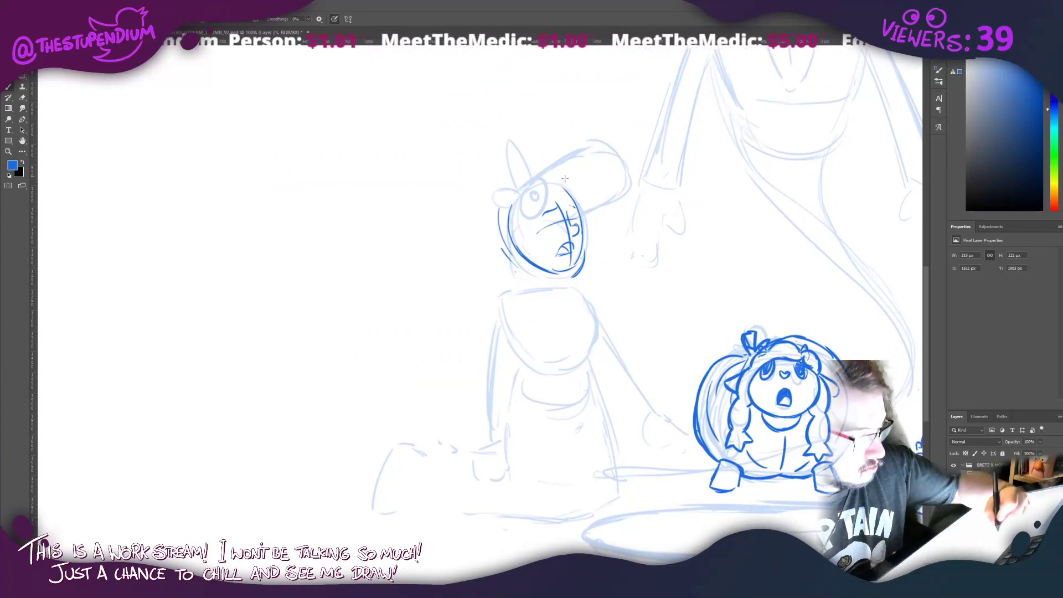
Step: Draw an animal-head hat on the left character with a long rounded snout, a curved back and two pointed ears
mouse_move(573, 205)
mouse_down()
mouse_move(613, 174)
mouse_move(592, 189)
mouse_move(612, 159)
mouse_move(534, 158)
mouse_move(568, 133)
mouse_move(526, 178)
mouse_move(539, 146)
mouse_move(523, 175)
mouse_up()
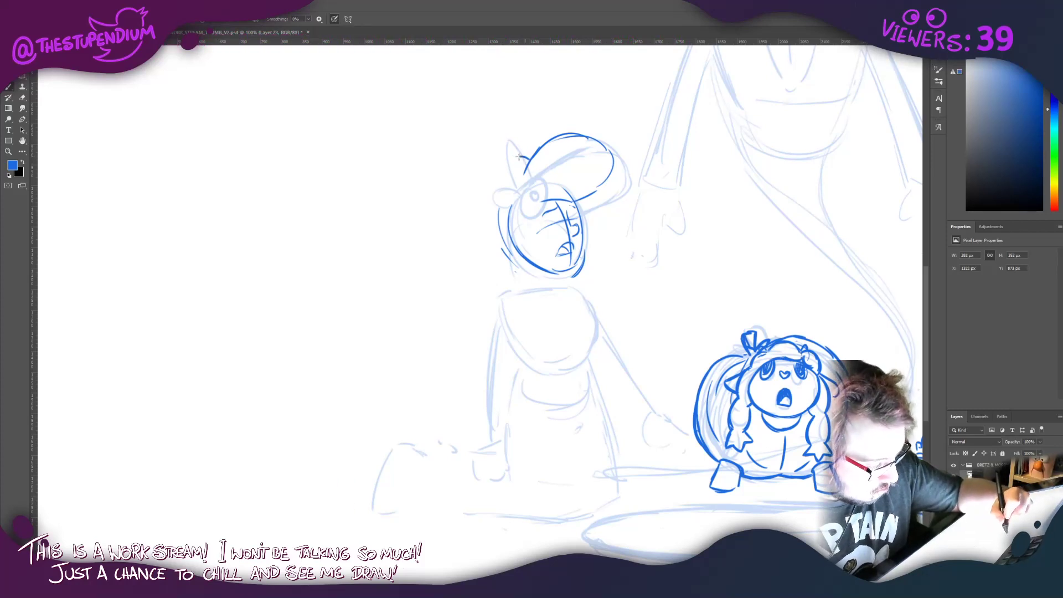
mouse_move(518, 158)
mouse_down()
mouse_move(498, 162)
mouse_move(485, 193)
mouse_move(501, 248)
mouse_up()
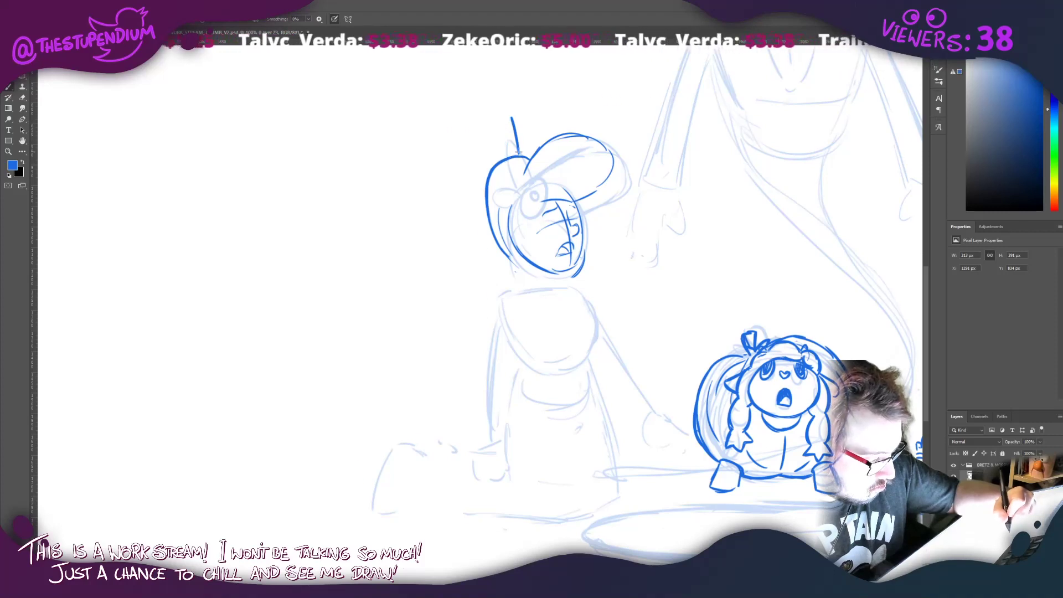
mouse_move(520, 155)
mouse_down()
mouse_move(506, 117)
mouse_move(501, 161)
mouse_move(458, 168)
mouse_move(464, 192)
mouse_move(482, 190)
mouse_up()
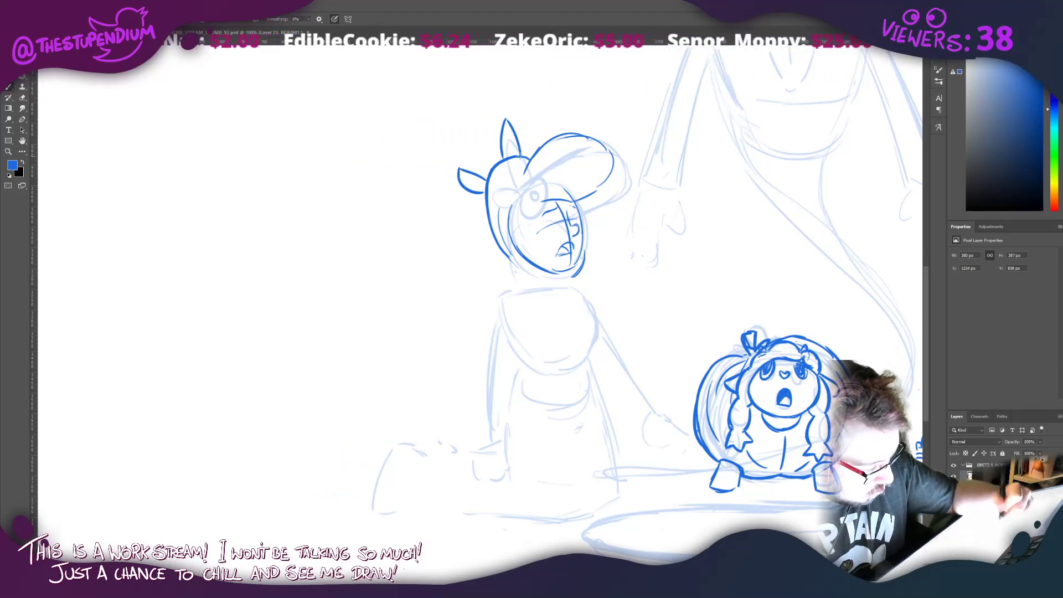
Step: Complete the animal hat with a pointed lower edge, an eye with a brow, a curled nostril and a small mark on the snout
mouse_move(529, 153)
mouse_down()
mouse_move(490, 155)
mouse_move(470, 209)
mouse_move(487, 210)
mouse_move(521, 169)
mouse_up()
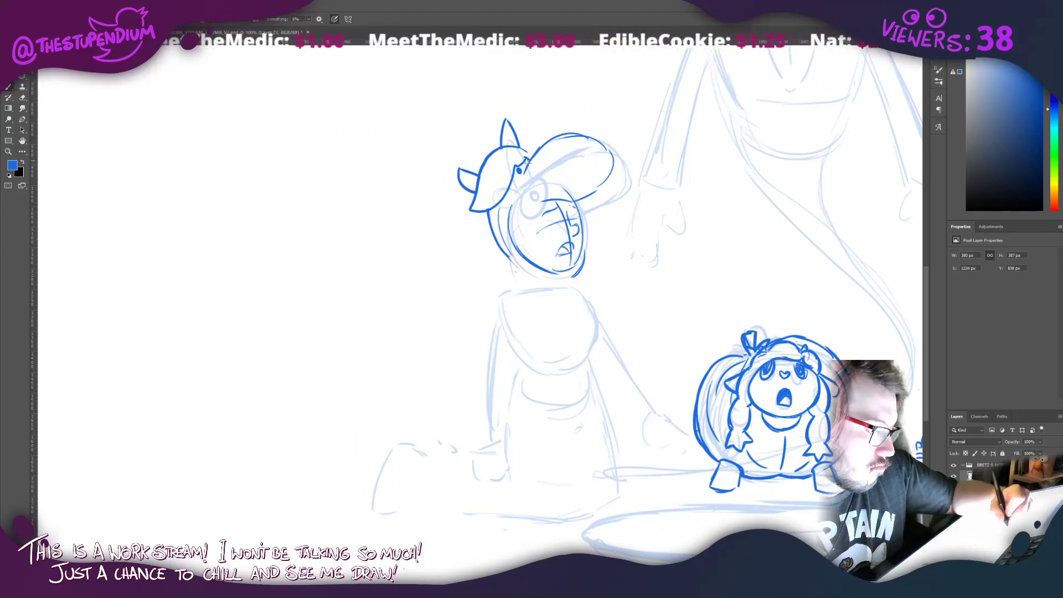
drag(514, 170, 524, 171)
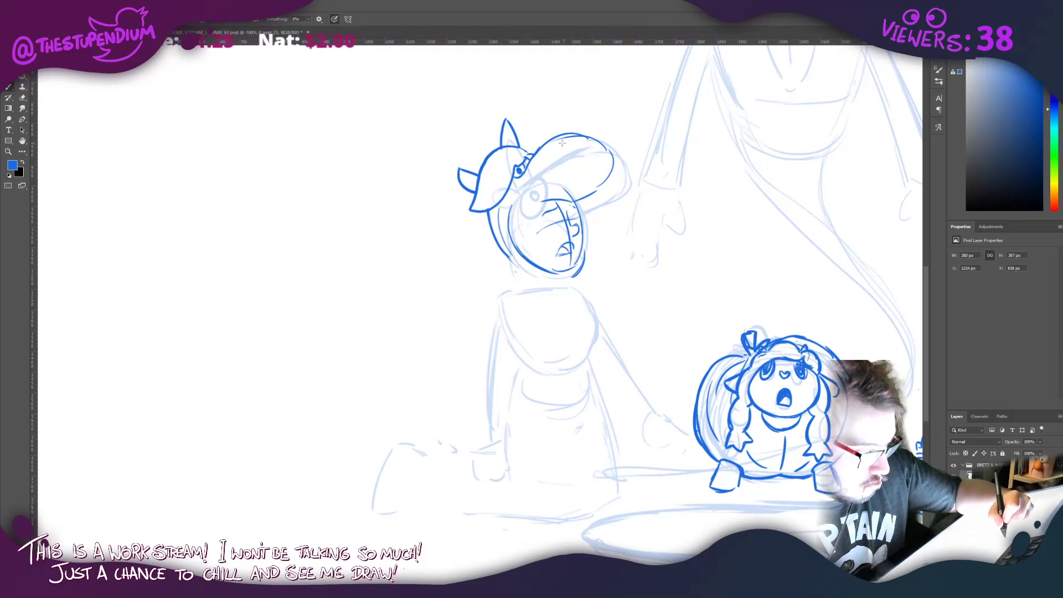
drag(571, 142, 604, 150)
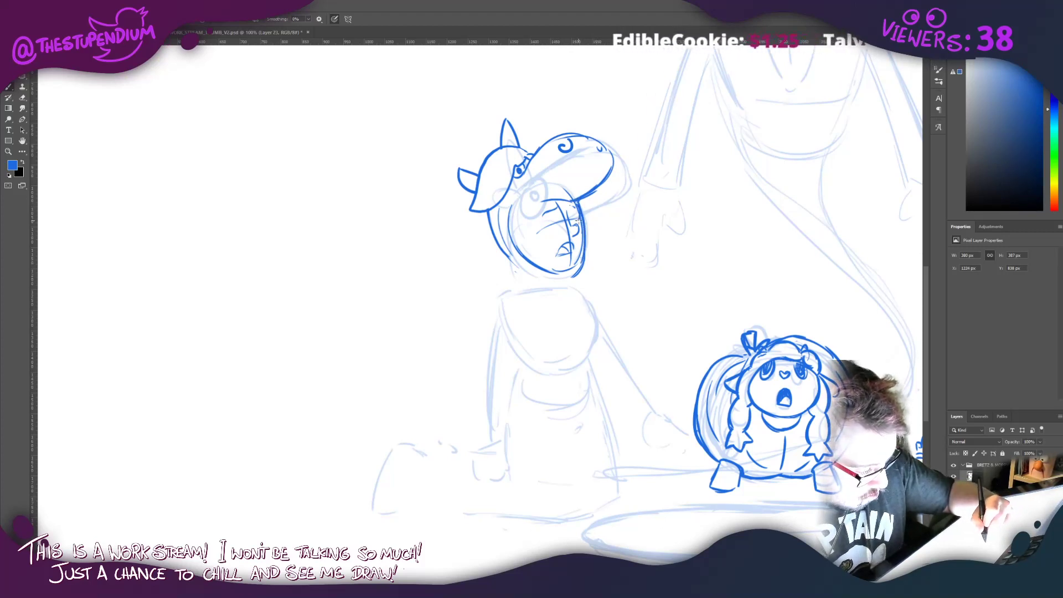
Step: Draw the left character's neck with a curved collar, the chest contour and short fold lines beneath the chest
mouse_move(510, 257)
mouse_down()
mouse_move(522, 287)
mouse_move(570, 292)
mouse_move(517, 284)
mouse_up()
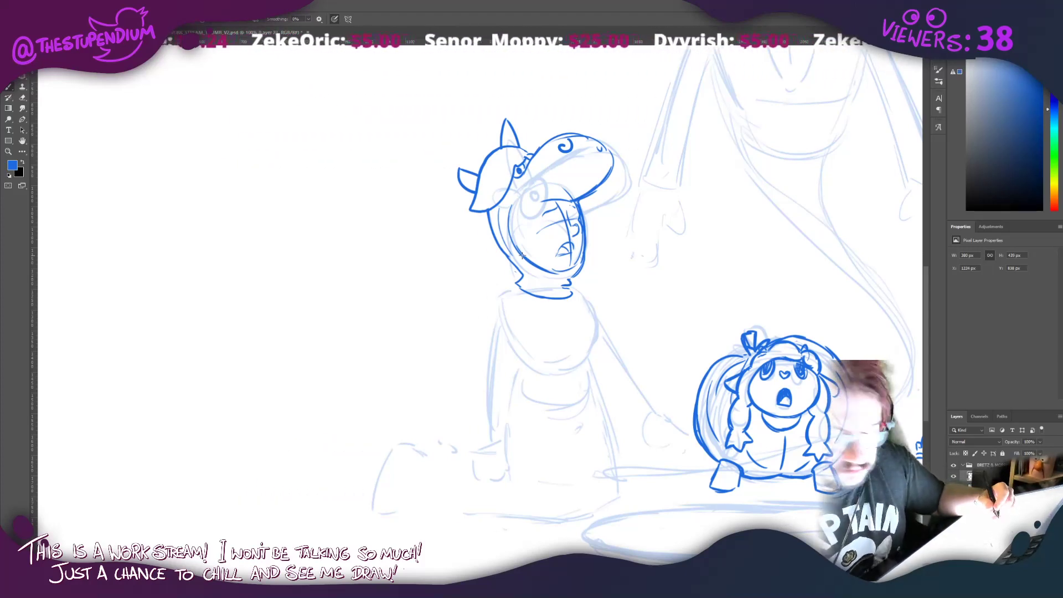
mouse_move(592, 371)
mouse_down()
mouse_move(597, 320)
mouse_move(576, 295)
mouse_up()
drag(542, 355, 577, 348)
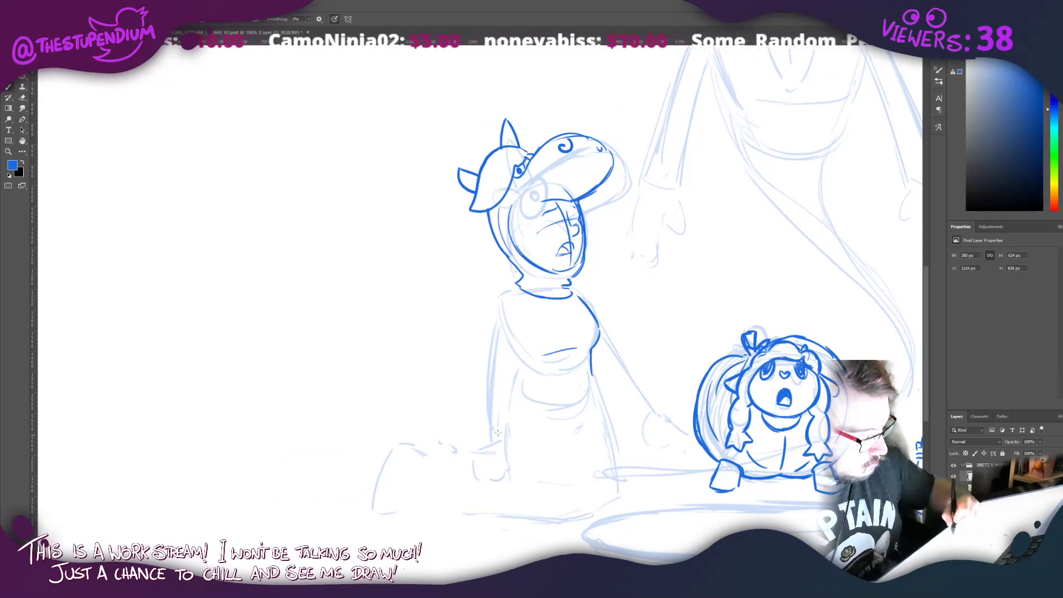
Step: Draw the left character's wavy rear body line and a bent hind leg with its foot
mouse_move(507, 388)
mouse_down()
mouse_move(368, 434)
mouse_move(338, 467)
mouse_up()
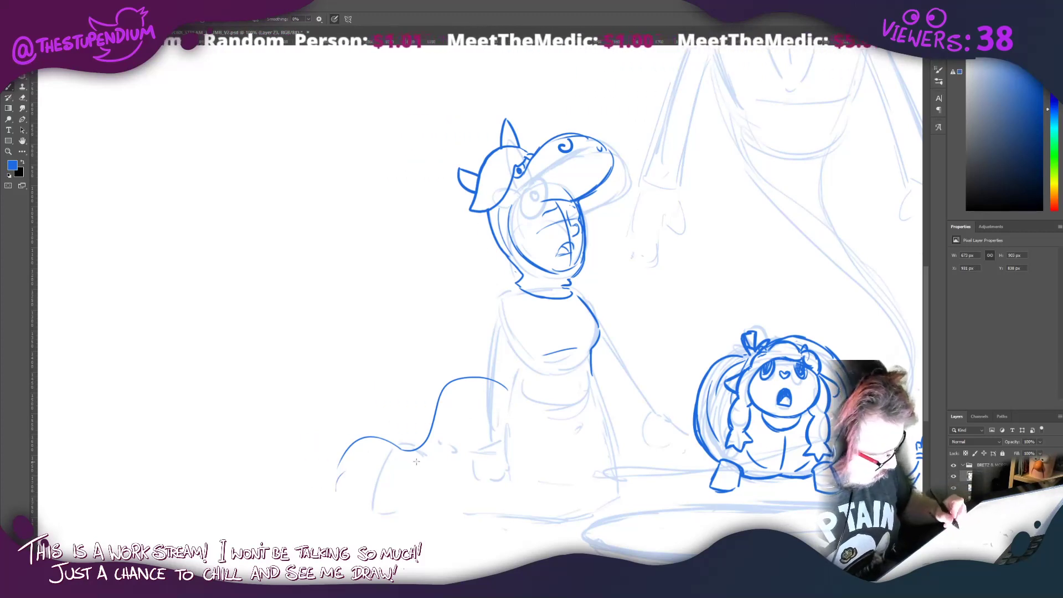
mouse_move(416, 461)
mouse_down()
mouse_move(391, 448)
mouse_move(366, 498)
mouse_move(398, 509)
mouse_move(408, 501)
mouse_move(390, 497)
mouse_move(423, 470)
mouse_up()
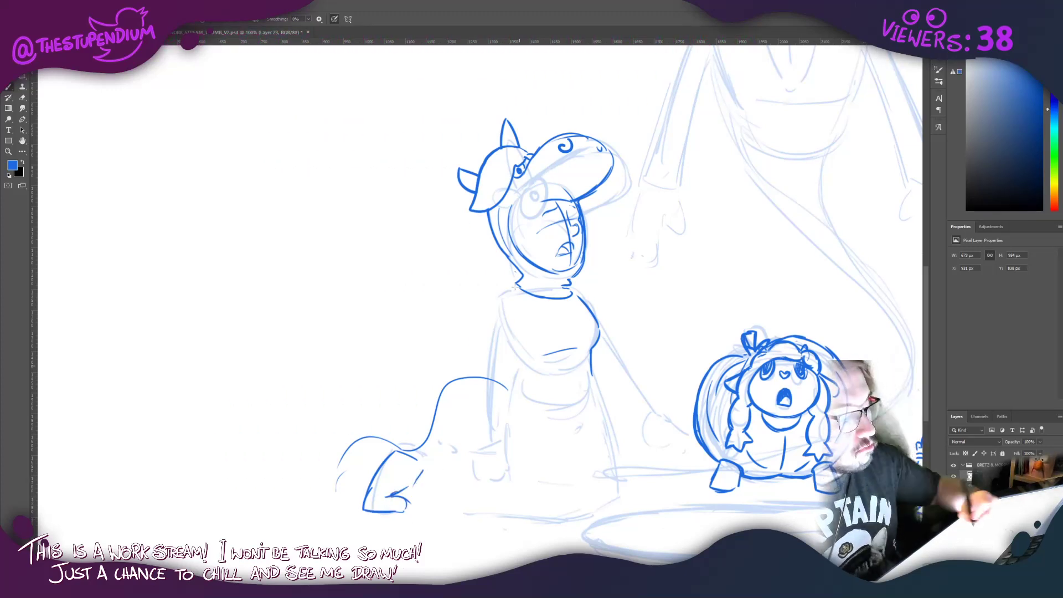
Step: Draw the left character's shoulders, narrow waist, curved waistline and the flaring sides of the lower body
drag(515, 287, 497, 302)
drag(576, 292, 591, 300)
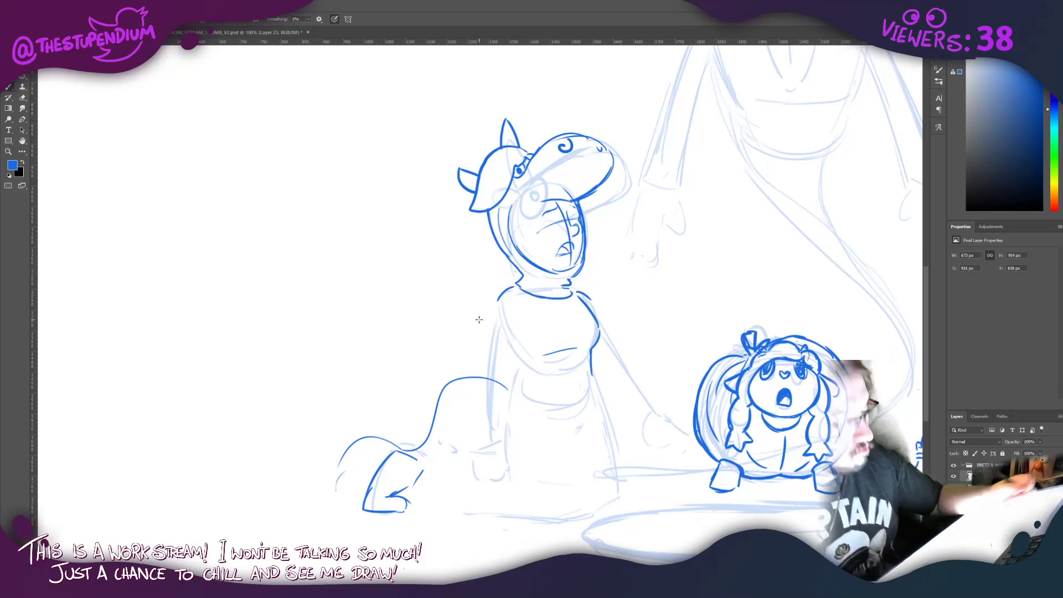
mouse_move(478, 320)
mouse_down()
mouse_move(301, 247)
mouse_move(273, 251)
mouse_move(494, 236)
mouse_up()
mouse_move(559, 368)
mouse_down()
mouse_move(622, 365)
mouse_move(651, 451)
mouse_up()
mouse_move(544, 360)
mouse_down()
mouse_move(535, 414)
mouse_move(536, 311)
mouse_up()
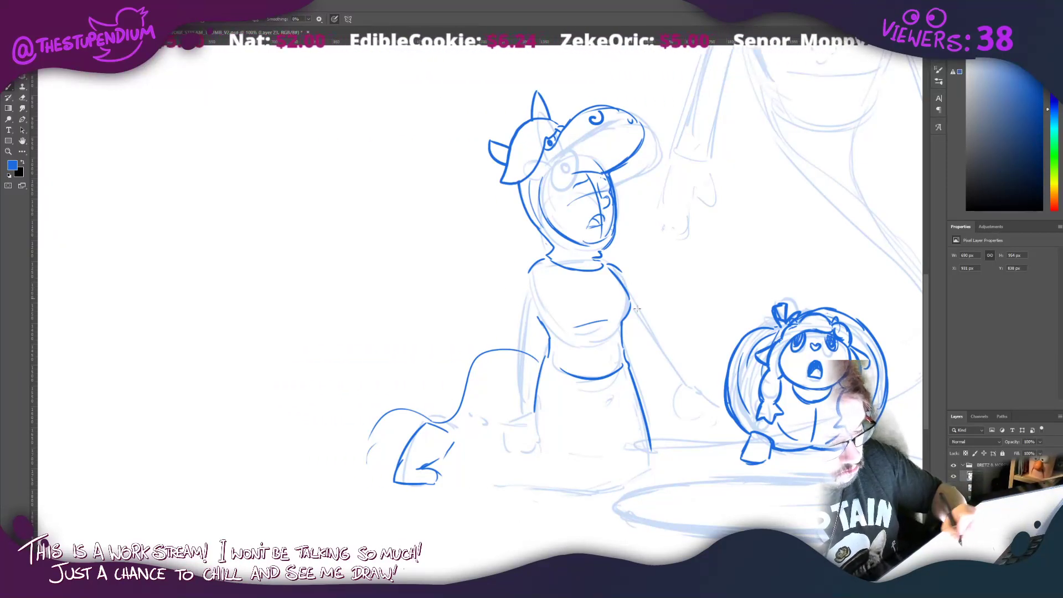
Step: Draw the left character's outstretched arm toward the pumpkin character, with a flared cuff and a hand with separate fingers
drag(621, 270, 685, 381)
mouse_move(624, 322)
mouse_down()
mouse_move(663, 410)
mouse_move(717, 405)
mouse_move(689, 401)
mouse_move(710, 434)
mouse_up()
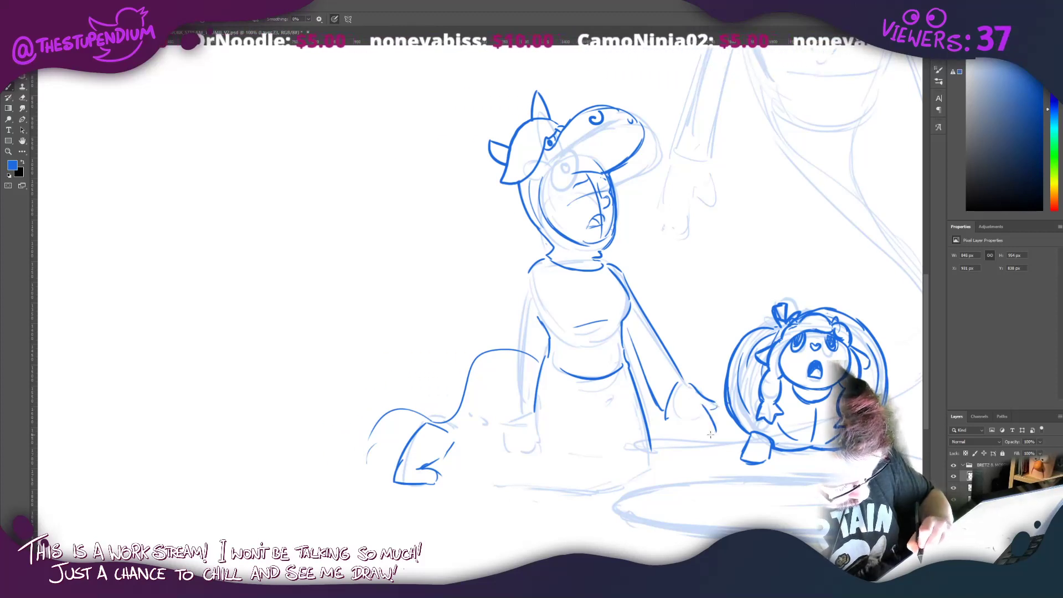
mouse_move(678, 393)
mouse_down()
mouse_move(685, 434)
mouse_move(690, 421)
mouse_move(696, 434)
mouse_move(700, 414)
mouse_move(714, 433)
mouse_up()
key(ctrl+z)
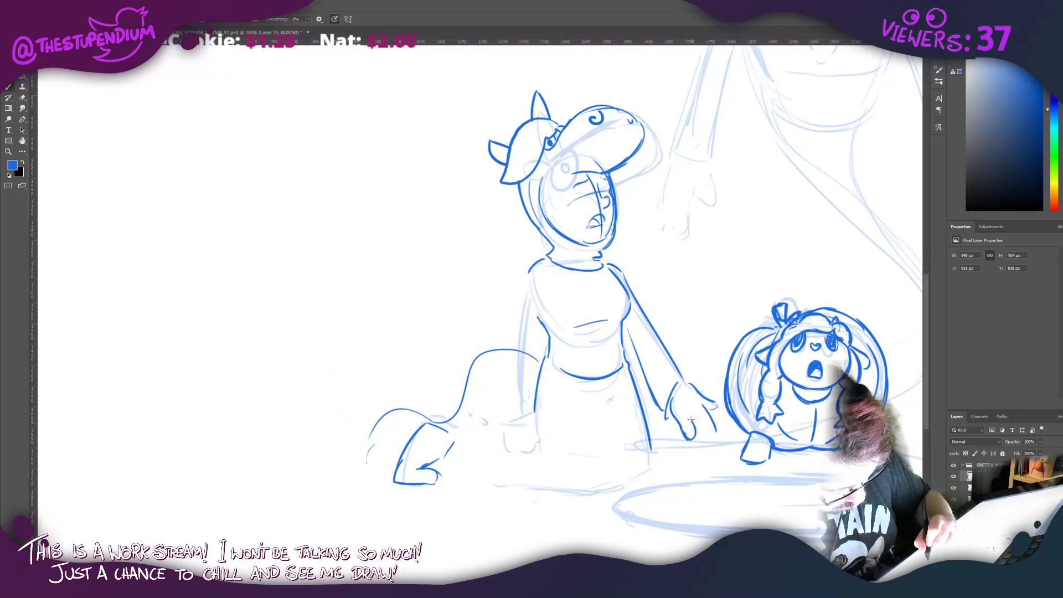
drag(695, 431, 706, 441)
drag(703, 418, 708, 441)
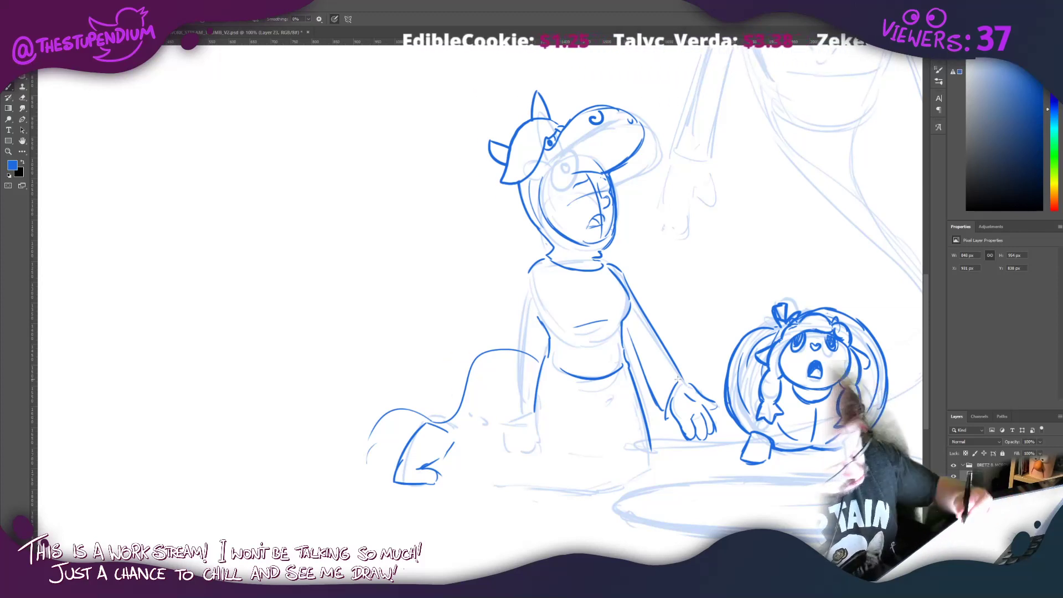
Step: Draw the left character's other hand with spread fingers beside the hip, and reinforce the shoulder above it
mouse_move(523, 418)
mouse_down()
mouse_move(492, 435)
mouse_move(506, 442)
mouse_move(517, 468)
mouse_up()
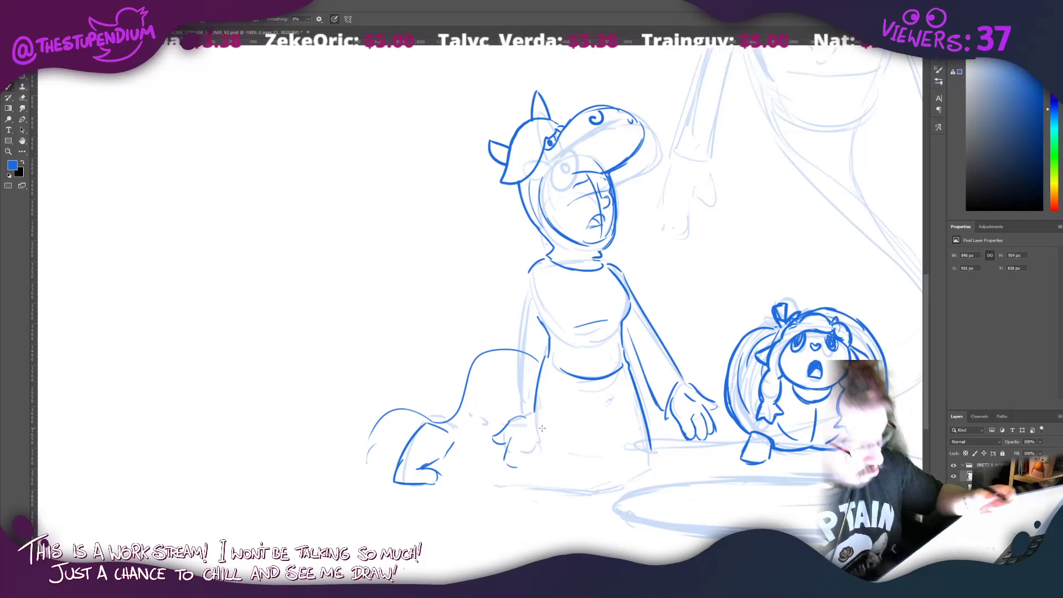
mouse_move(525, 416)
mouse_down()
mouse_move(491, 438)
mouse_move(514, 460)
mouse_move(503, 463)
mouse_move(521, 443)
mouse_move(514, 467)
mouse_move(531, 449)
mouse_move(537, 465)
mouse_move(536, 419)
mouse_up()
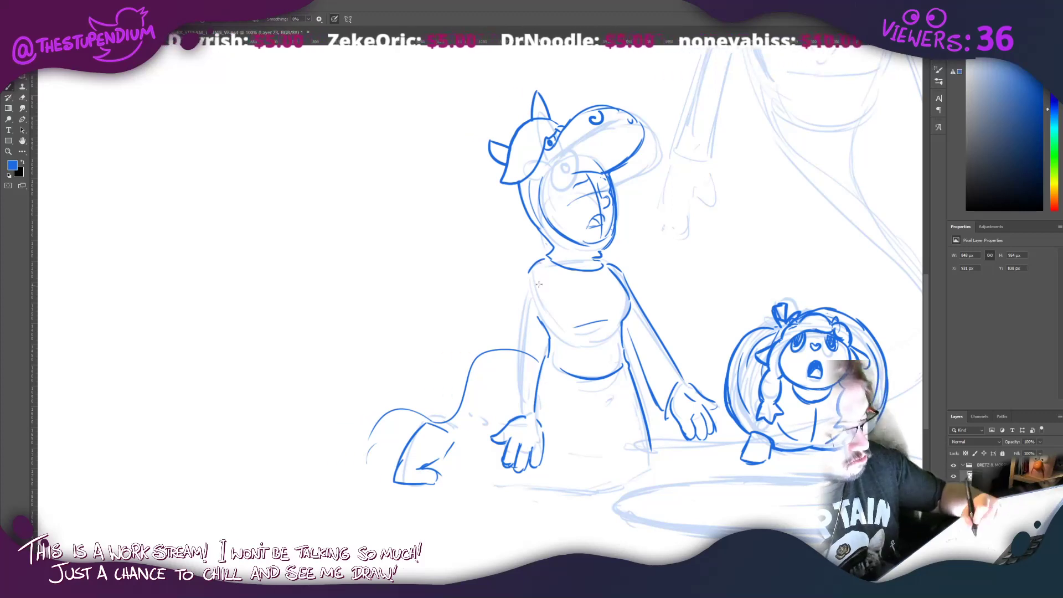
drag(532, 265, 524, 276)
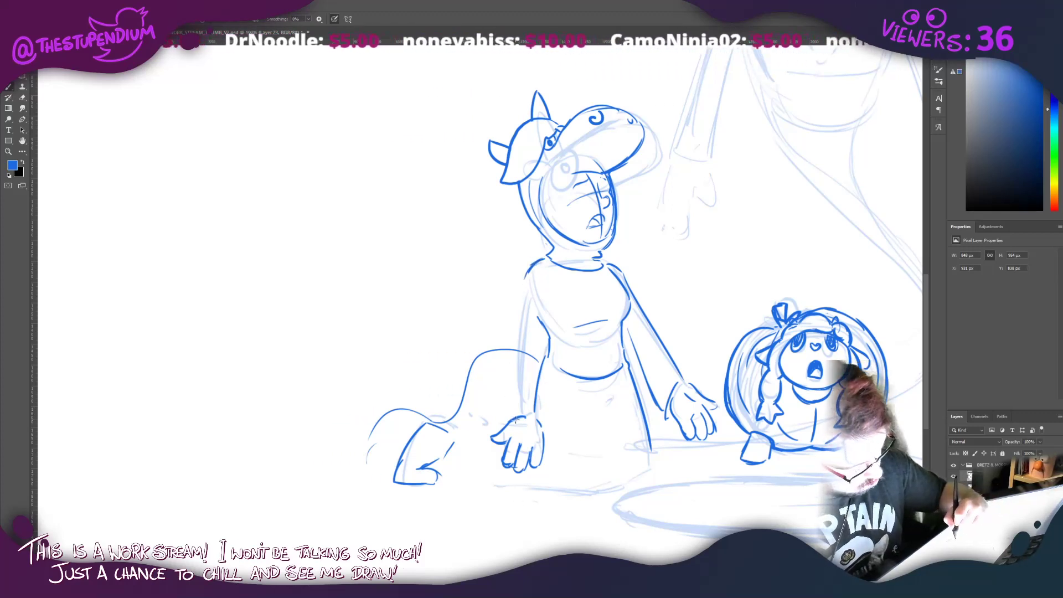
Step: Select the hand beside the rear body, rotate it and shift it slightly down and outward, deselect it and return to the Brush tool
key(m)
drag(556, 480, 460, 416)
key(ctrl+t)
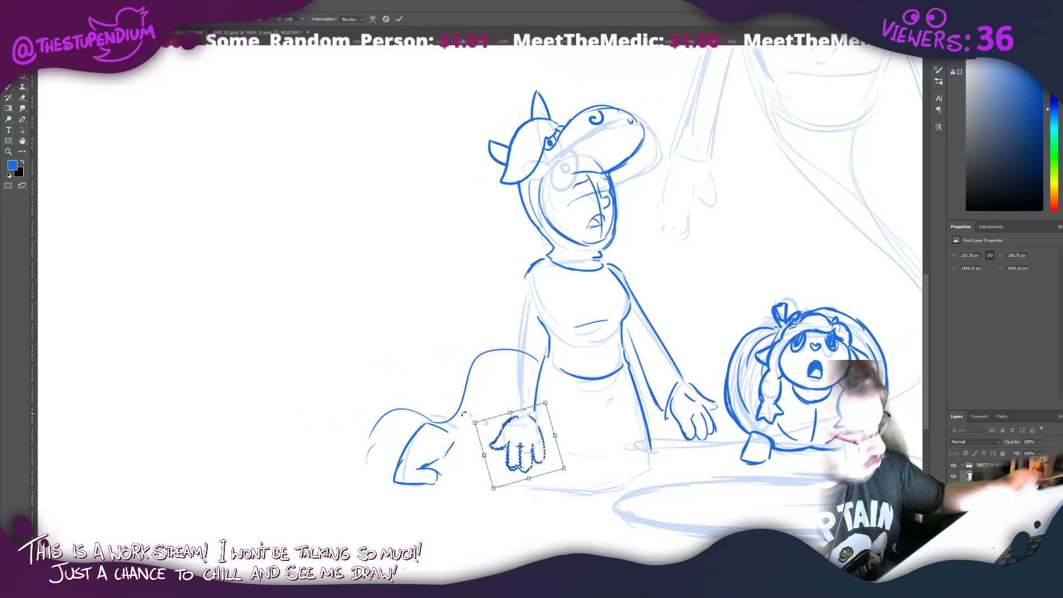
drag(493, 487, 489, 494)
key(Return)
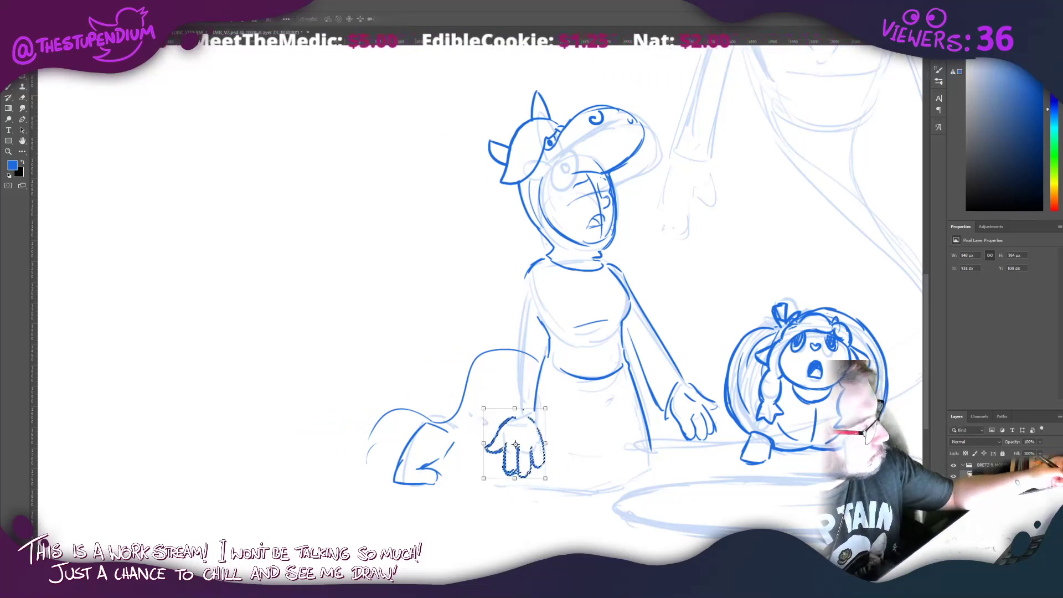
click(105, 7)
click(119, 80)
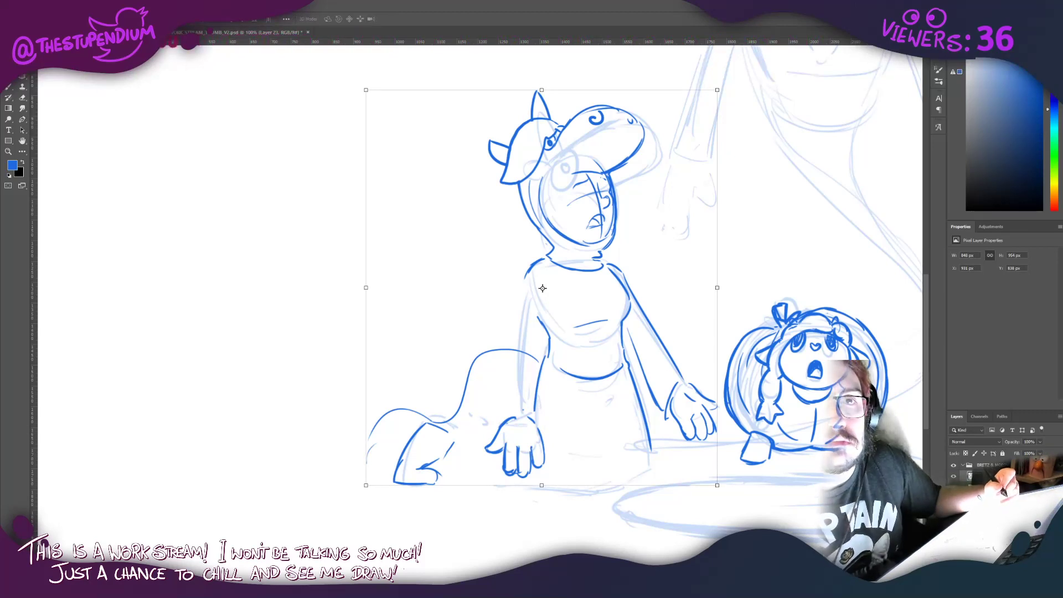
click(8, 87)
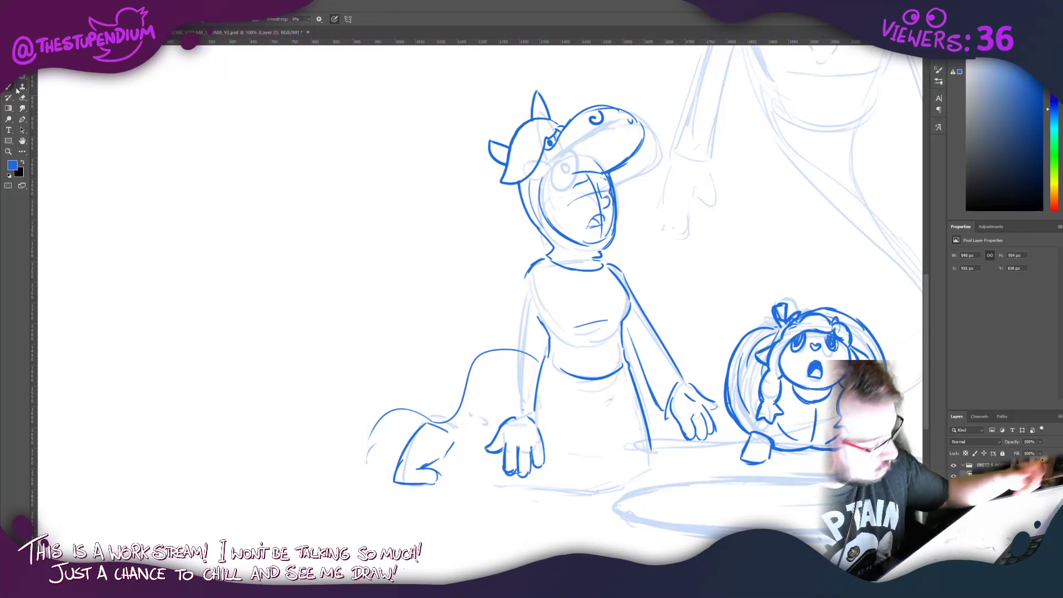
Step: Draw the left character's near arm from the shoulder to the hand beside the hip, and dot in the eyes
mouse_move(539, 259)
mouse_down()
mouse_move(520, 272)
mouse_move(537, 298)
mouse_move(515, 294)
mouse_move(501, 382)
mouse_up()
drag(537, 304, 535, 410)
drag(533, 373, 530, 415)
drag(499, 385, 503, 405)
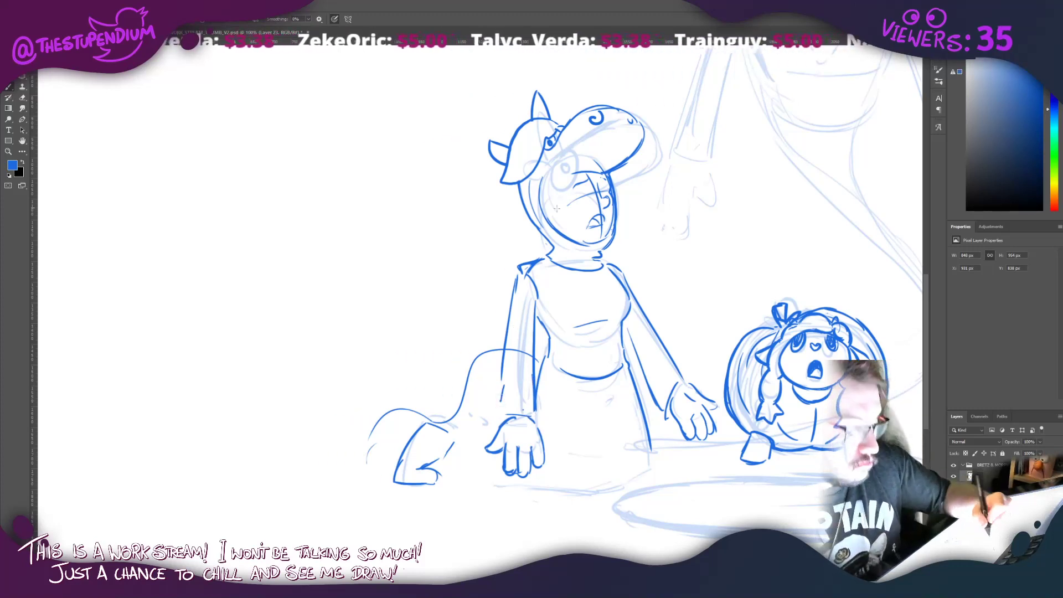
click(587, 191)
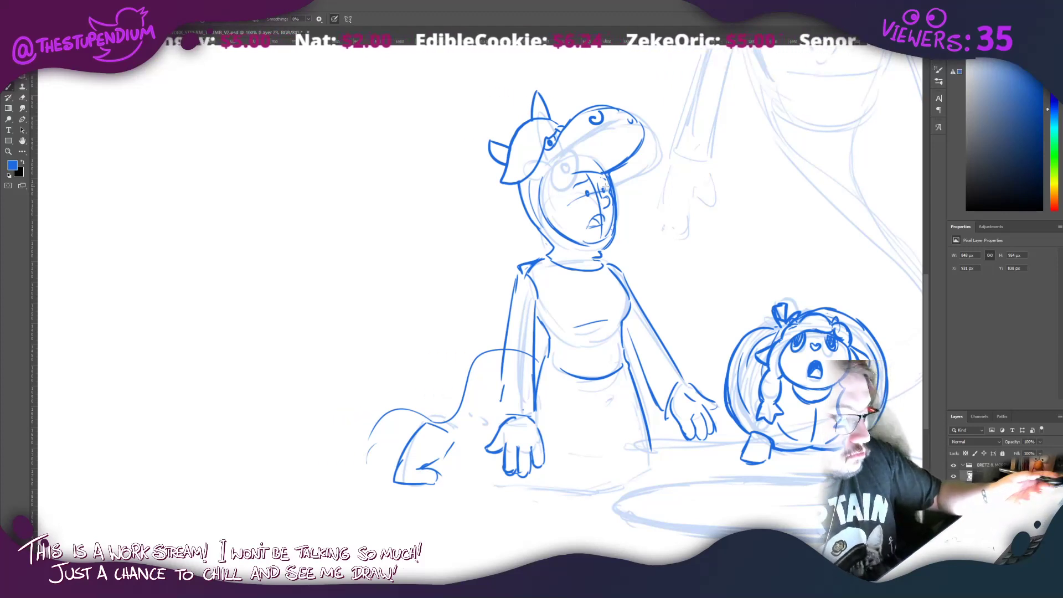
Step: Draw the left character's kneeling legs with rounded knees, an inner thigh crease, a long lower edge and the folded foot behind
drag(613, 403, 598, 421)
key(ctrl+z)
key(ctrl+z)
mouse_move(647, 452)
mouse_down()
mouse_move(654, 463)
mouse_move(621, 484)
mouse_up()
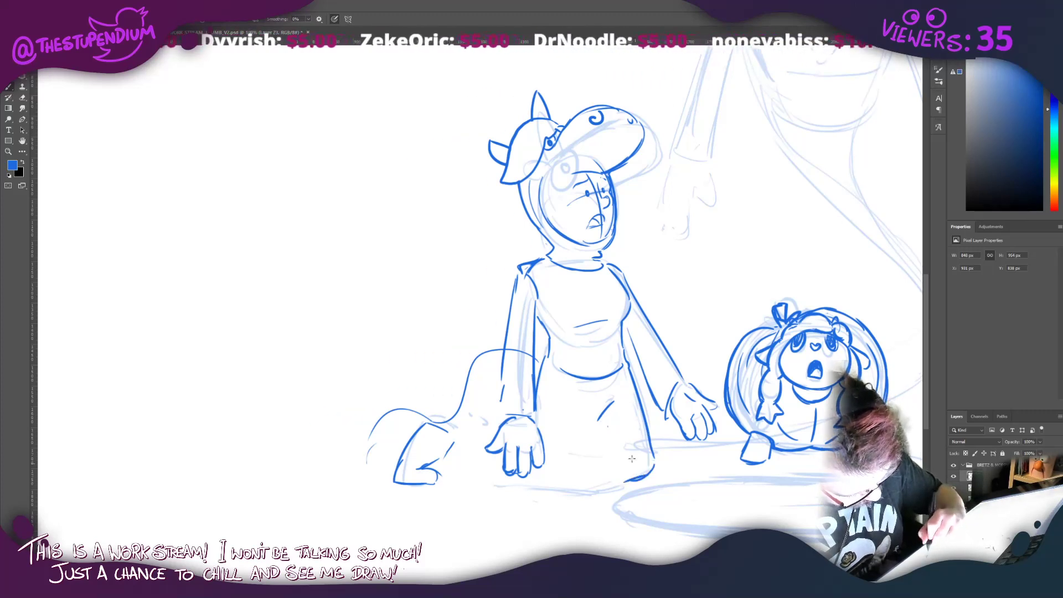
mouse_move(609, 416)
mouse_down()
mouse_move(621, 479)
mouse_move(599, 492)
mouse_up()
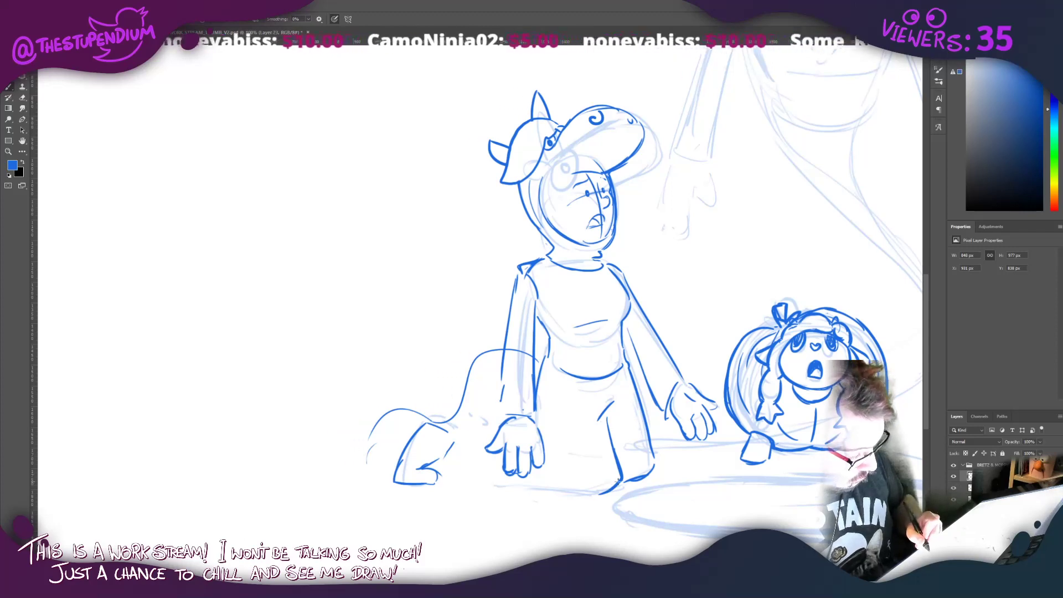
drag(618, 481, 457, 488)
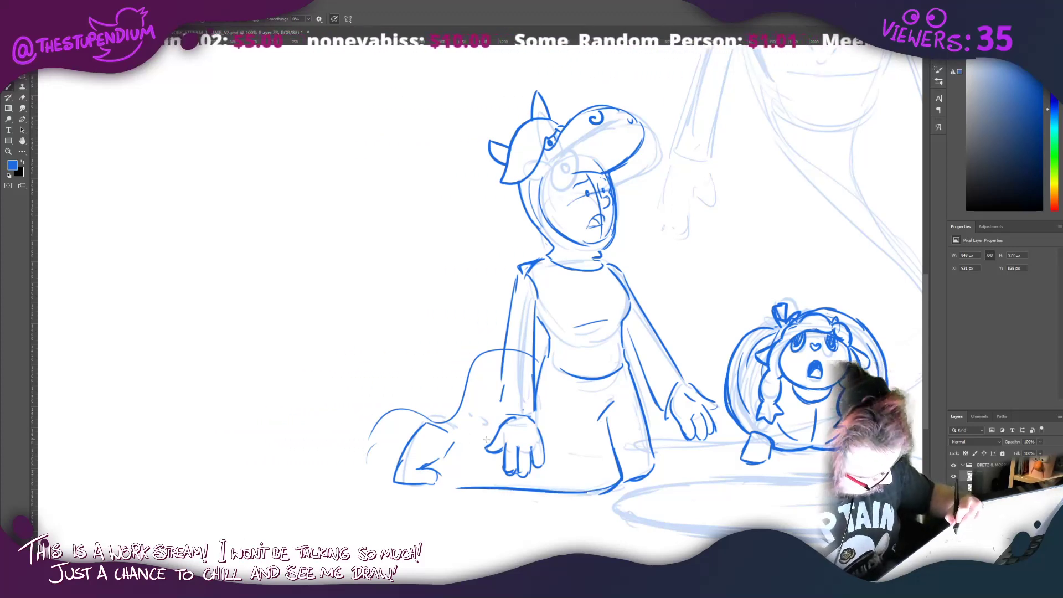
mouse_move(486, 439)
mouse_down()
mouse_move(454, 440)
mouse_move(428, 484)
mouse_move(438, 486)
mouse_move(418, 487)
mouse_move(505, 491)
mouse_up()
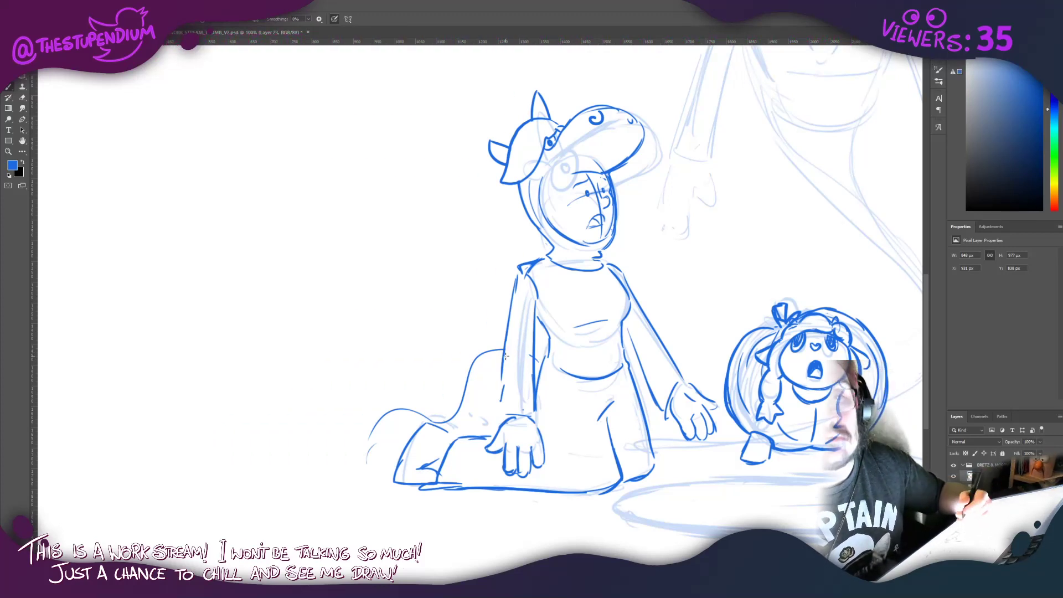
Step: Draw a double heart emblem on the left character's hip and the wavy end of the tail behind the feet
mouse_move(545, 411)
mouse_down()
mouse_move(570, 399)
mouse_move(547, 377)
mouse_move(543, 411)
mouse_move(562, 399)
mouse_move(544, 394)
mouse_move(542, 408)
mouse_up()
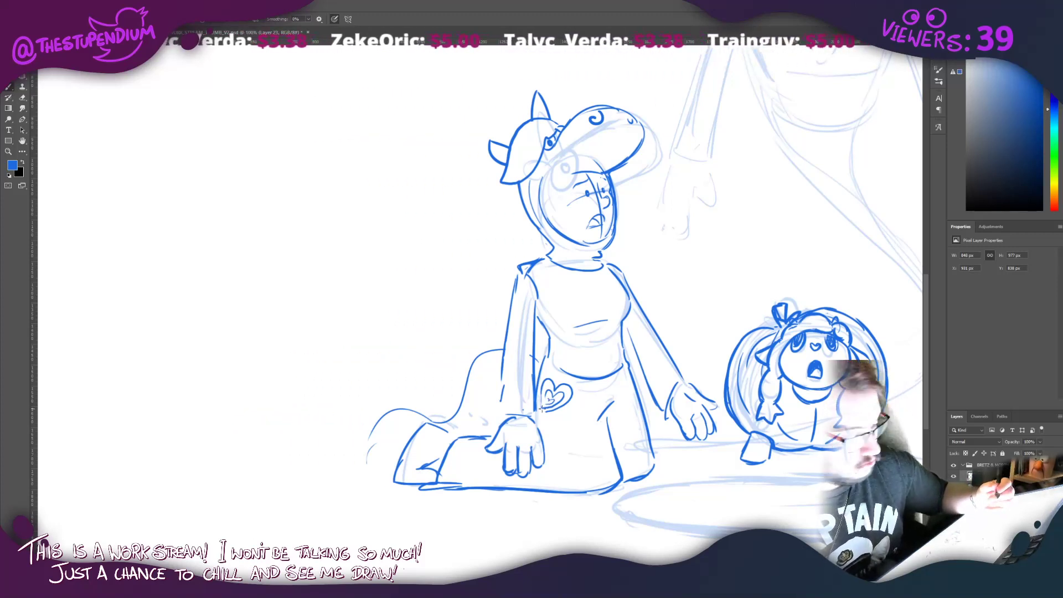
mouse_move(427, 414)
mouse_down()
mouse_move(369, 441)
mouse_move(371, 470)
mouse_move(336, 481)
mouse_move(370, 495)
mouse_move(355, 505)
mouse_move(367, 505)
mouse_move(390, 497)
mouse_move(367, 486)
mouse_move(389, 484)
mouse_up()
mouse_move(451, 230)
mouse_down()
mouse_move(339, 235)
mouse_move(419, 237)
mouse_up()
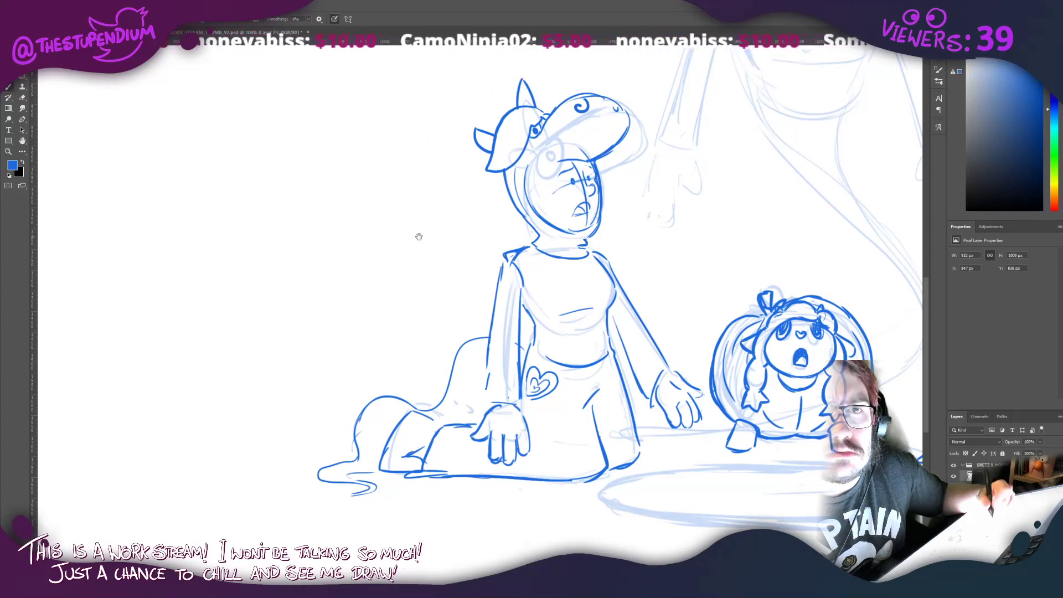
Step: Refine the left character's face with a firmer jawline, small strokes along the hood's edge, detailed eyes and a darker mouth
mouse_move(432, 263)
mouse_down()
mouse_move(368, 199)
mouse_move(377, 256)
mouse_move(388, 208)
mouse_up()
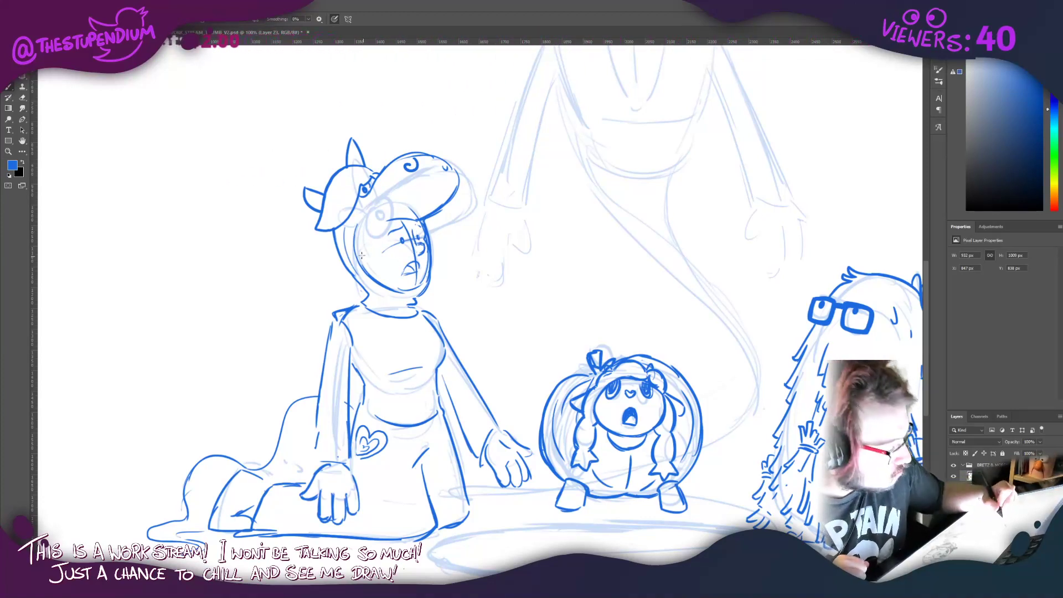
mouse_move(360, 254)
mouse_down()
mouse_move(376, 269)
mouse_move(377, 258)
mouse_up()
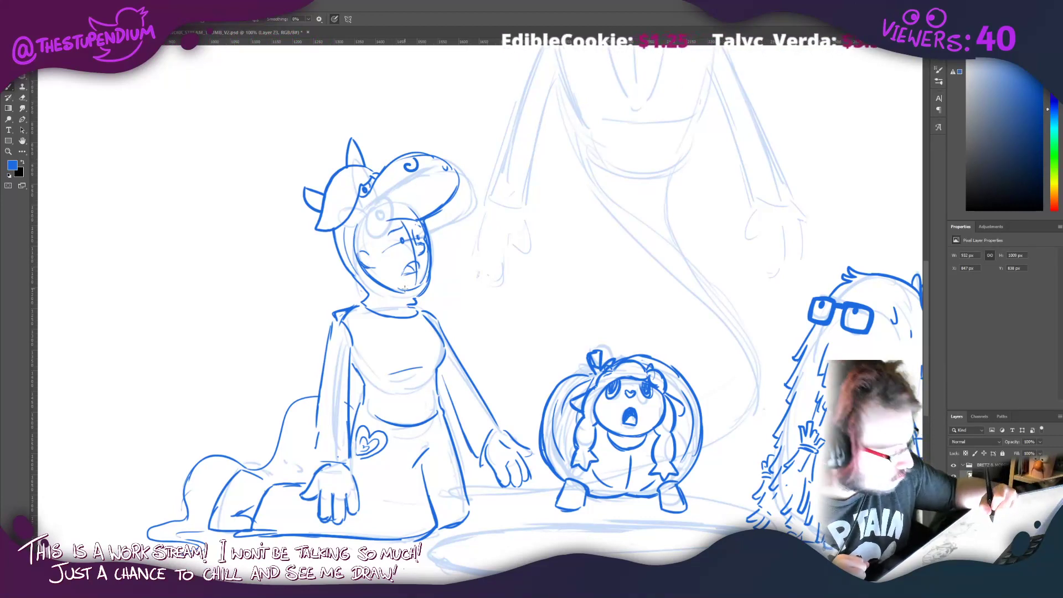
drag(425, 279, 428, 260)
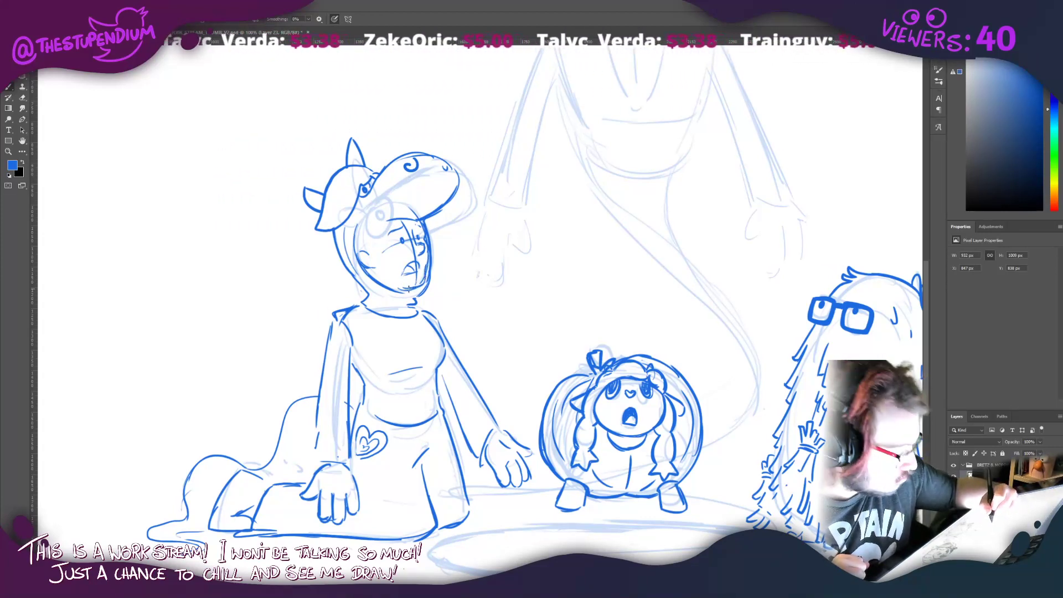
drag(425, 280, 422, 223)
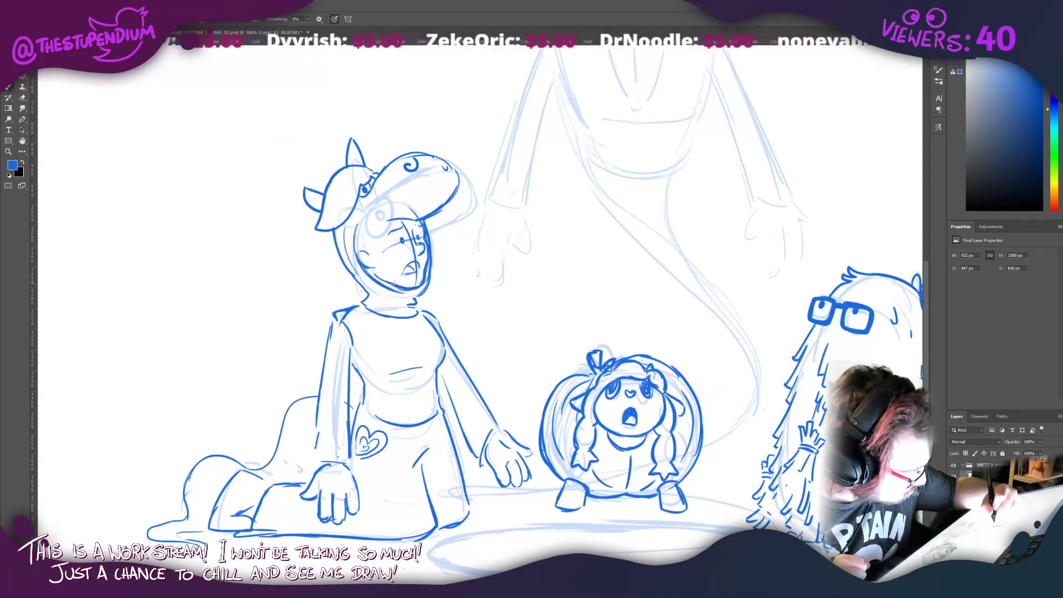
mouse_move(395, 283)
mouse_down()
mouse_move(413, 287)
mouse_move(426, 272)
mouse_move(402, 289)
mouse_move(416, 288)
mouse_move(426, 275)
mouse_up()
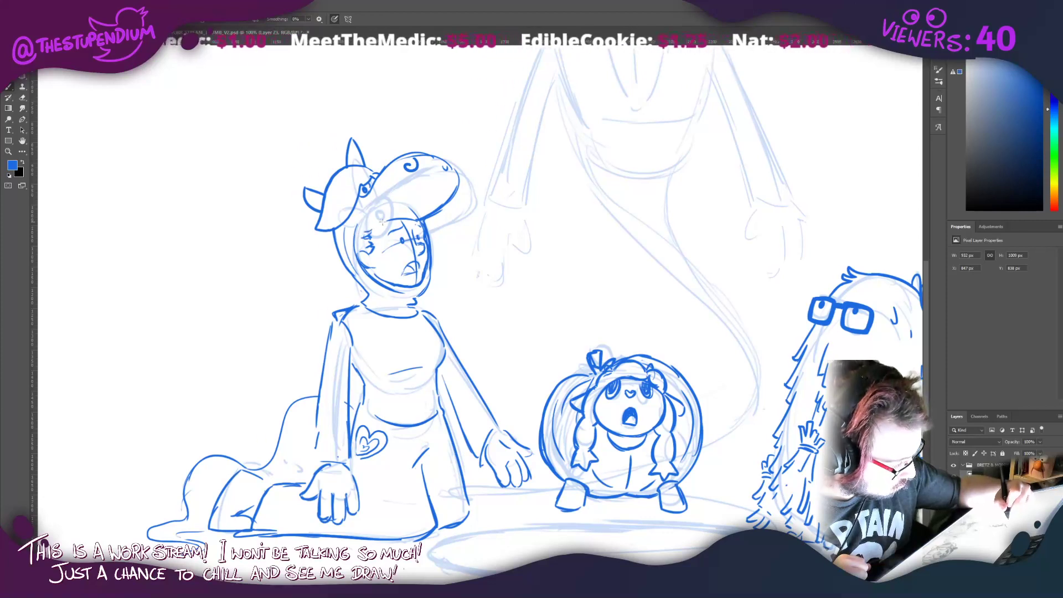
mouse_move(381, 219)
mouse_down()
mouse_move(353, 256)
mouse_move(358, 228)
mouse_move(361, 267)
mouse_move(355, 246)
mouse_move(407, 289)
mouse_up()
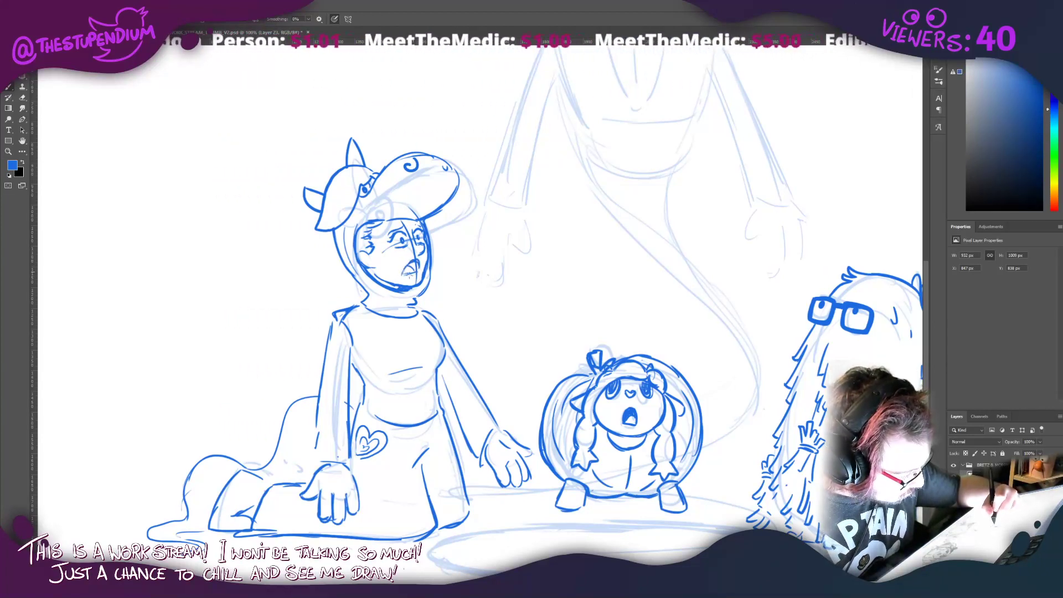
mouse_move(404, 273)
mouse_down()
mouse_move(417, 275)
mouse_move(419, 262)
mouse_up()
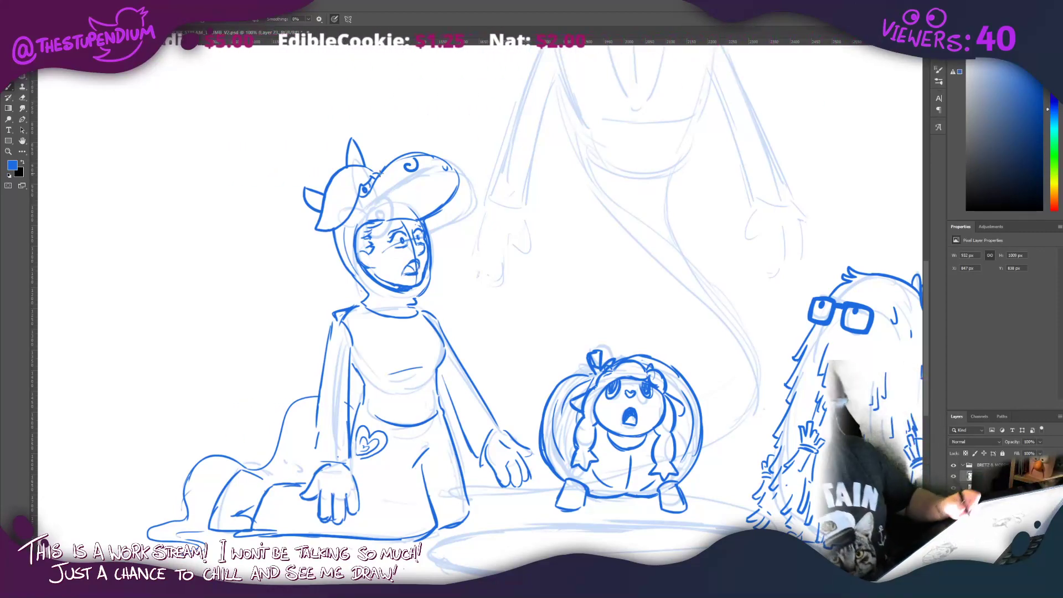
Step: Draw the tall central character's nose, wide moustache and straight mouth over the rough sketch
scroll(421, 512, down, 3)
scroll(299, 428, up, 2)
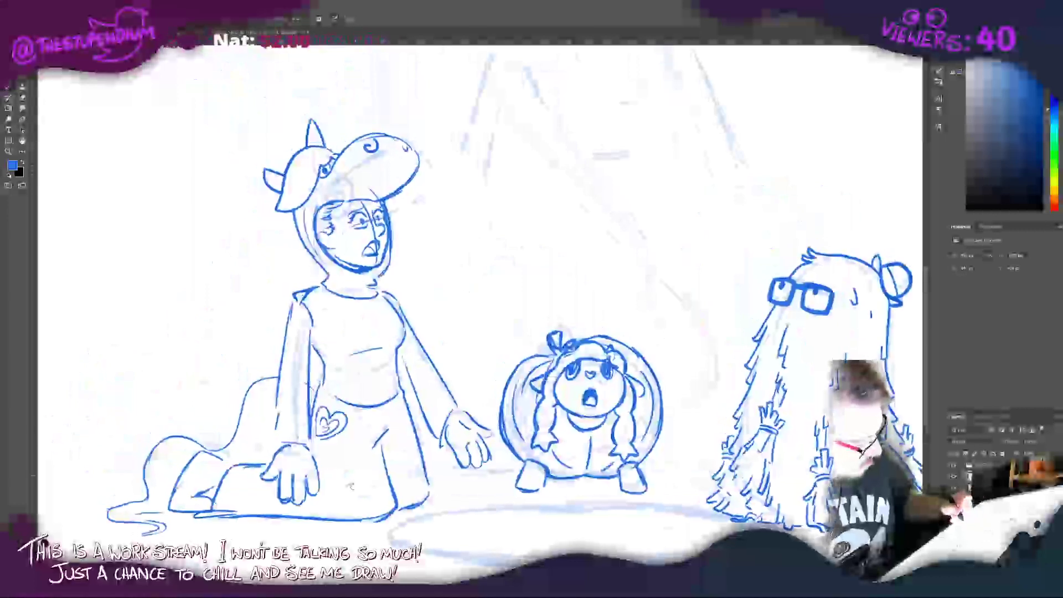
scroll(515, 294, up, 6)
scroll(505, 303, down, 3)
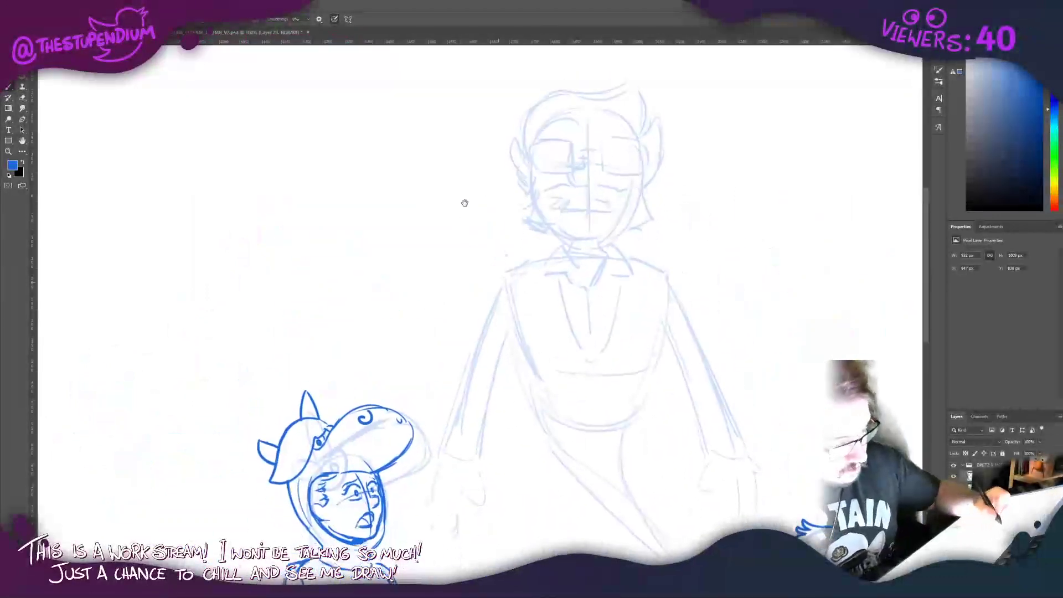
drag(490, 298, 519, 322)
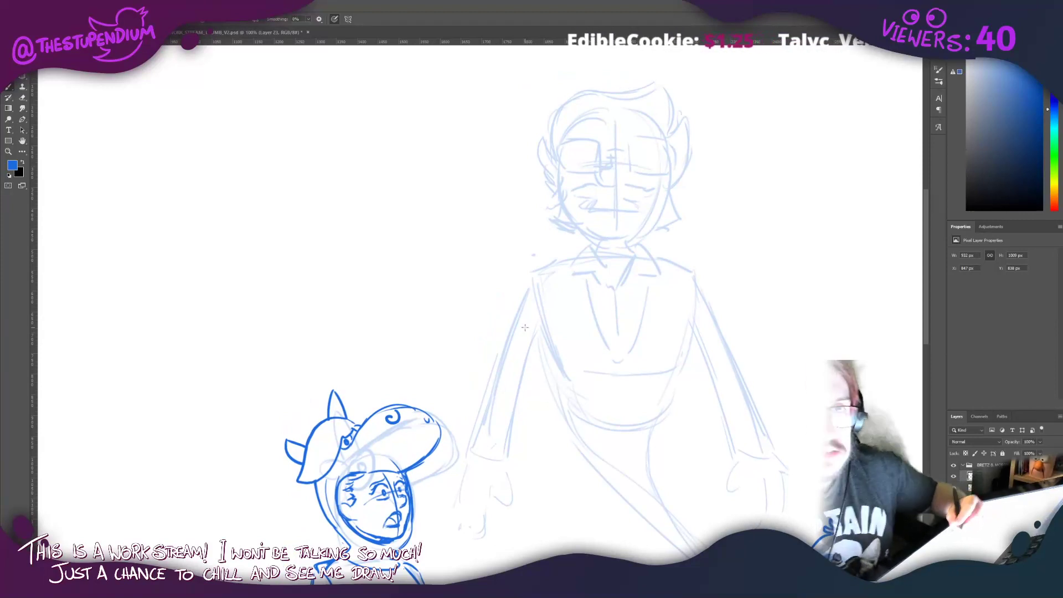
mouse_move(605, 145)
mouse_down()
mouse_move(597, 183)
mouse_move(618, 177)
mouse_move(570, 193)
mouse_move(653, 187)
mouse_move(632, 200)
mouse_move(651, 191)
mouse_up()
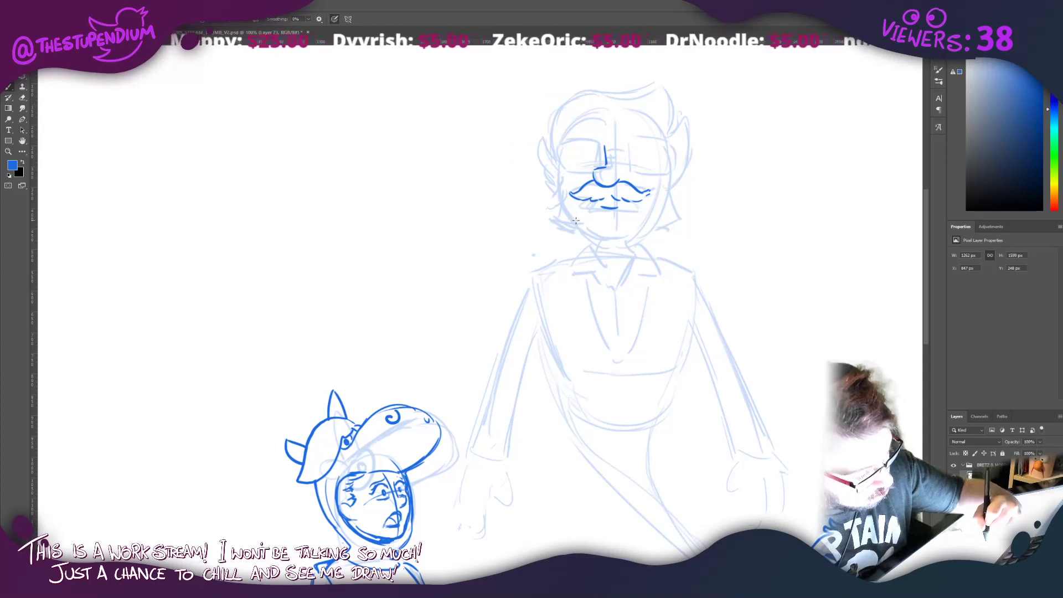
drag(580, 203, 576, 209)
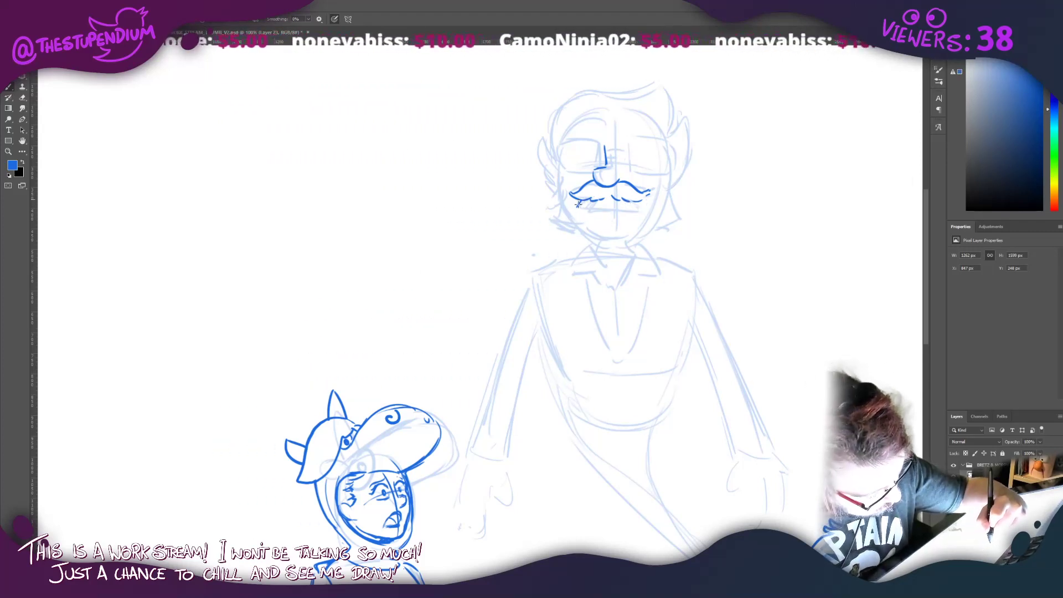
drag(642, 203, 581, 205)
key(ctrl+z)
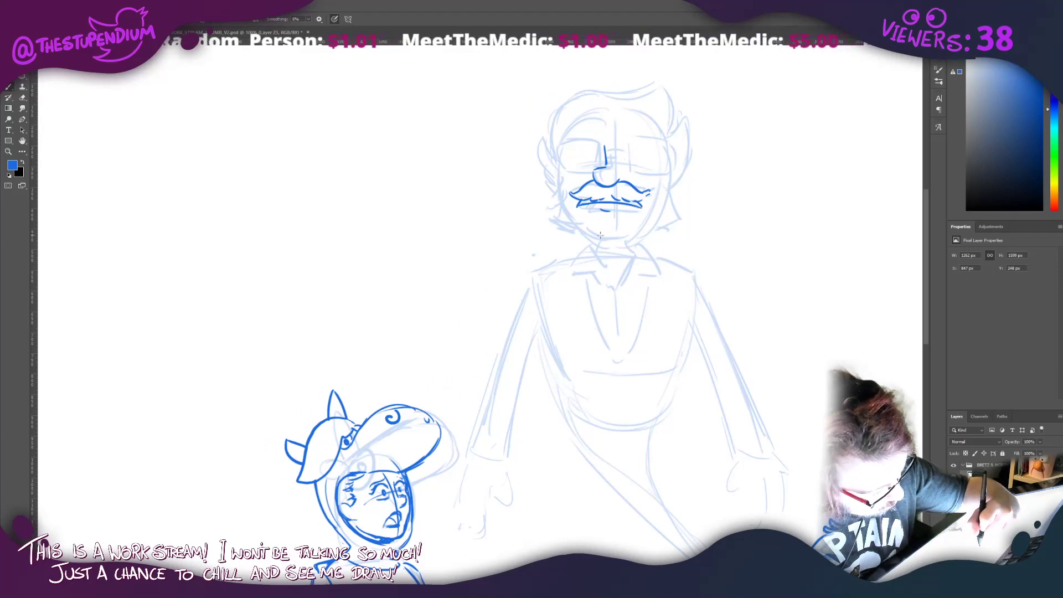
Step: Draw the tall character's jaw, the pointed sideburns on both sides of the face and the short neck
mouse_move(600, 235)
mouse_down()
mouse_move(630, 233)
mouse_move(666, 193)
mouse_up()
mouse_move(558, 167)
mouse_down()
mouse_move(569, 215)
mouse_move(555, 179)
mouse_move(570, 210)
mouse_move(556, 196)
mouse_move(595, 228)
mouse_up()
key(ctrl+z)
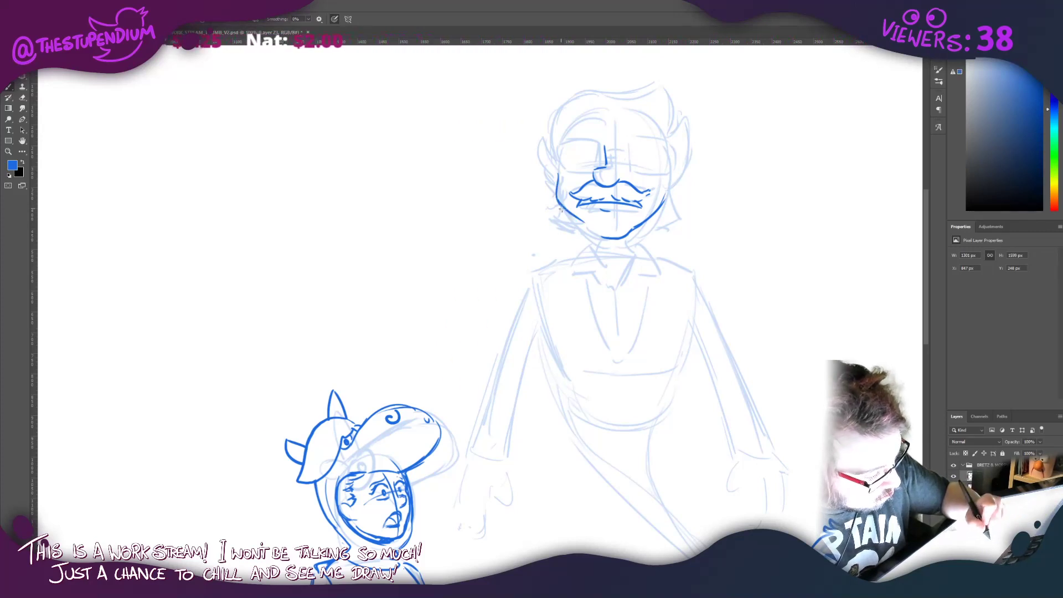
key(ctrl+z)
mouse_move(555, 195)
mouse_down()
mouse_move(595, 234)
mouse_move(633, 229)
mouse_move(670, 222)
mouse_move(672, 166)
mouse_up()
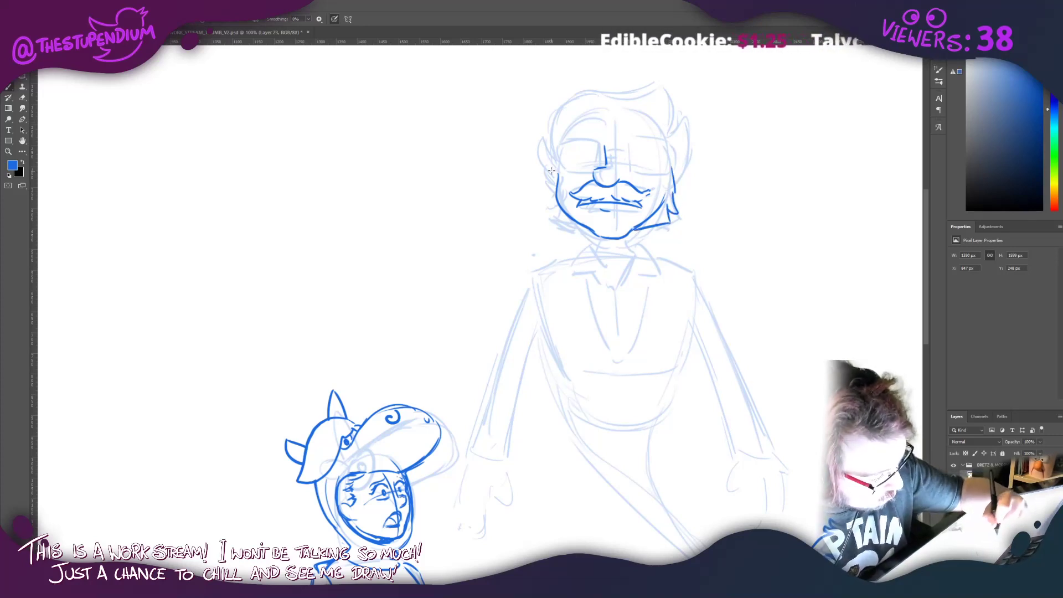
mouse_move(551, 170)
mouse_down()
mouse_move(542, 213)
mouse_move(593, 250)
mouse_move(588, 233)
mouse_move(590, 247)
mouse_move(631, 246)
mouse_move(634, 259)
mouse_move(638, 250)
mouse_up()
key(ctrl+z)
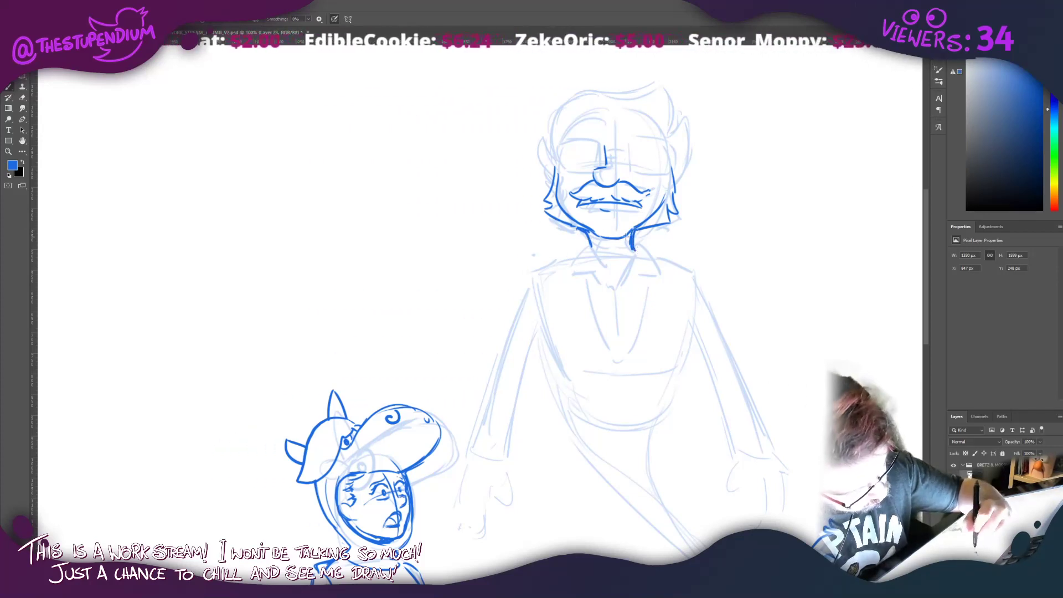
key(ctrl+z)
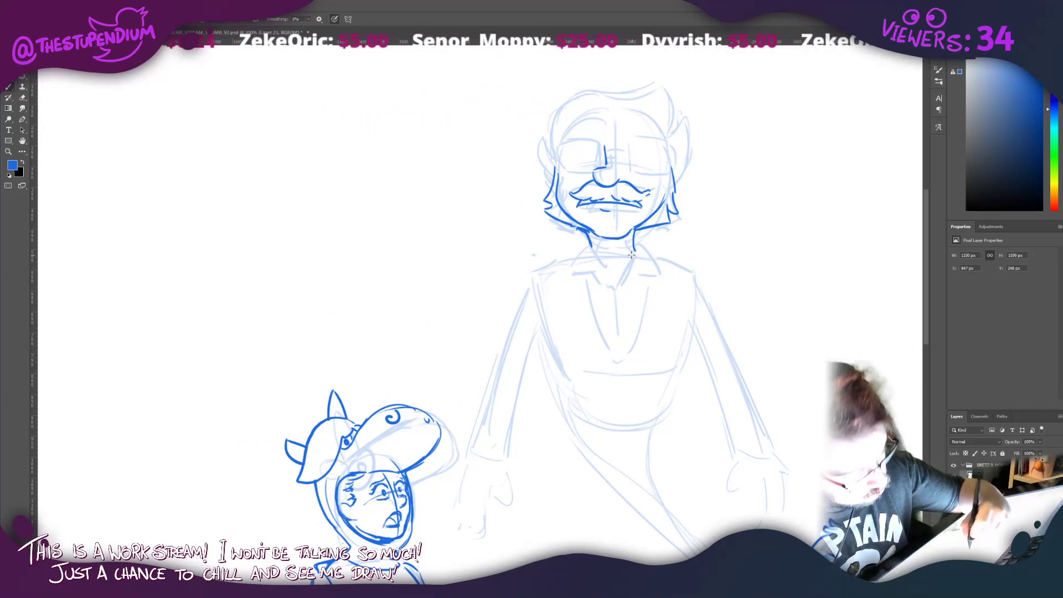
Step: Draw the tall character's pointed shirt collar and the center line running down the shirt front
mouse_move(638, 247)
mouse_down()
mouse_move(612, 281)
mouse_move(615, 271)
mouse_move(589, 245)
mouse_move(608, 268)
mouse_move(589, 247)
mouse_move(594, 268)
mouse_move(589, 244)
mouse_up()
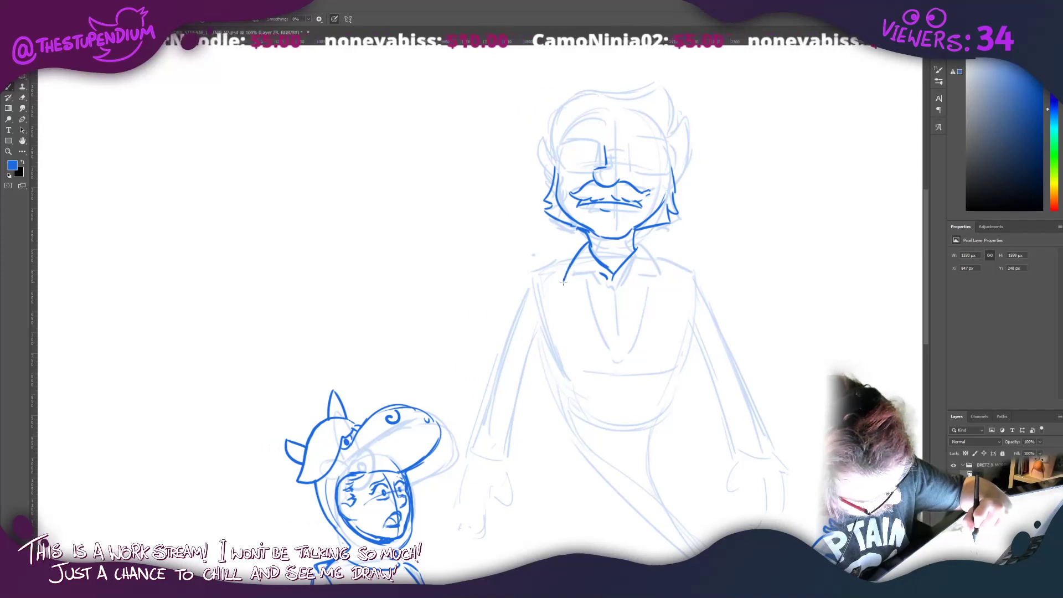
mouse_move(563, 282)
mouse_down()
mouse_move(662, 275)
mouse_move(641, 247)
mouse_up()
key(ctrl+z)
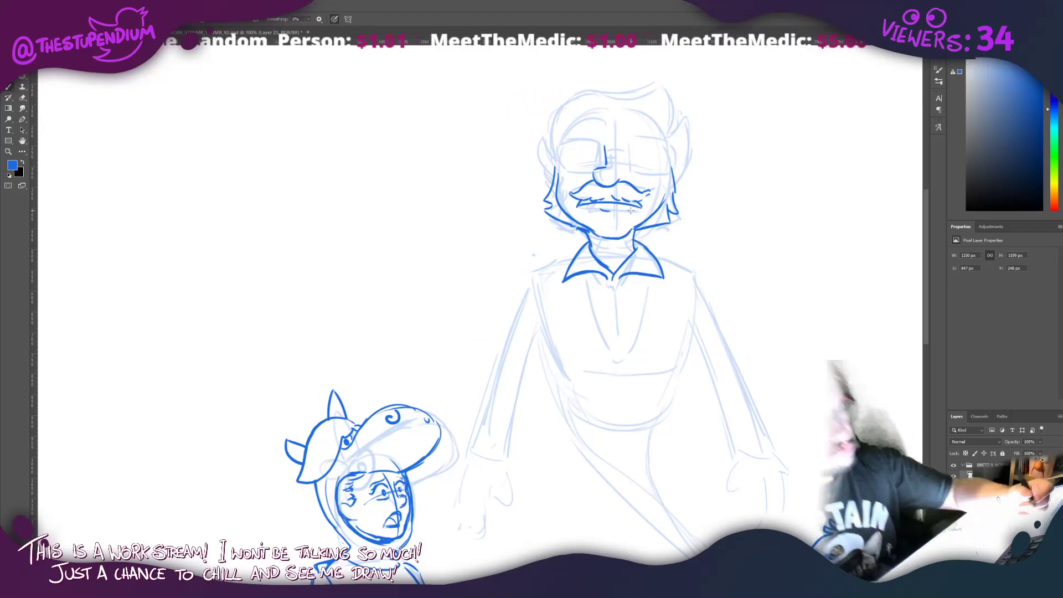
drag(612, 275, 608, 321)
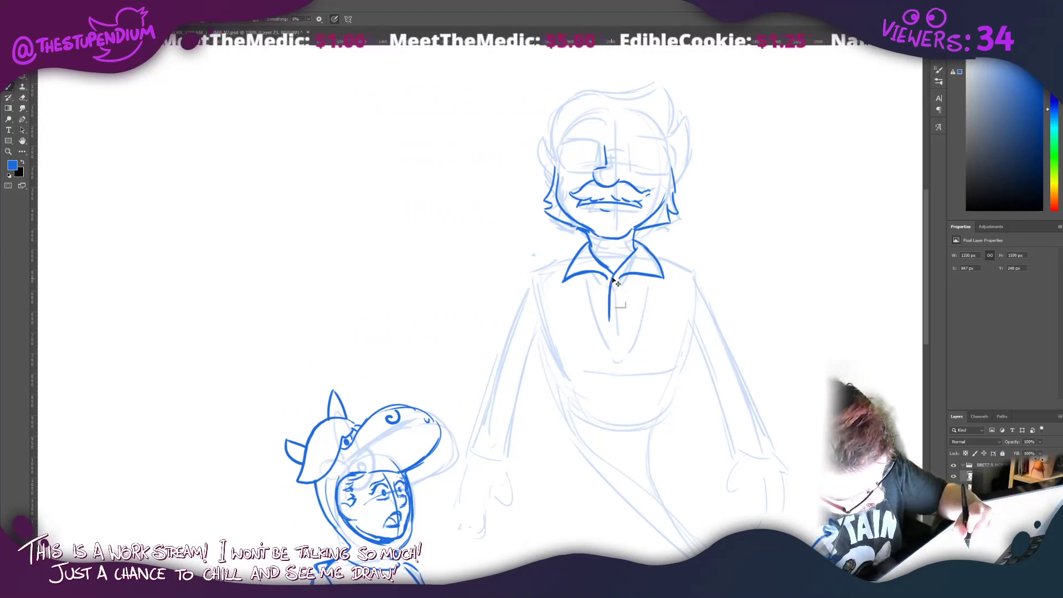
key(ctrl+z)
drag(610, 277, 616, 360)
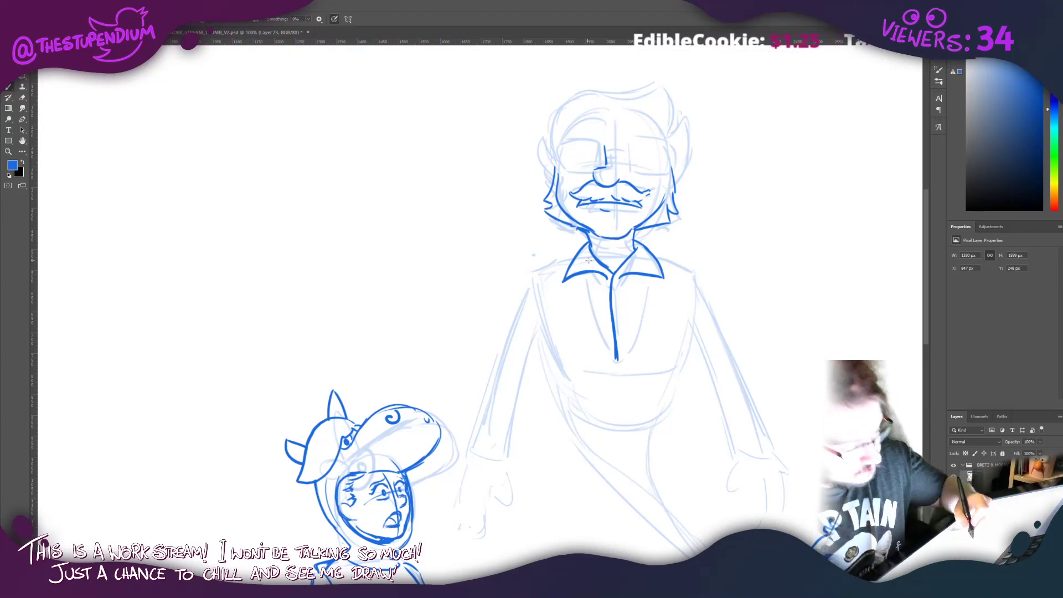
Step: Draw the tall character's V-shaped jacket opening with notched lapels on both sides
drag(581, 277, 615, 359)
mouse_move(652, 273)
mouse_down()
mouse_move(615, 363)
mouse_move(687, 307)
mouse_move(665, 290)
mouse_move(682, 265)
mouse_up()
mouse_move(573, 249)
mouse_down()
mouse_move(548, 260)
mouse_move(563, 283)
mouse_move(555, 297)
mouse_move(611, 368)
mouse_up()
key(ctrl+z)
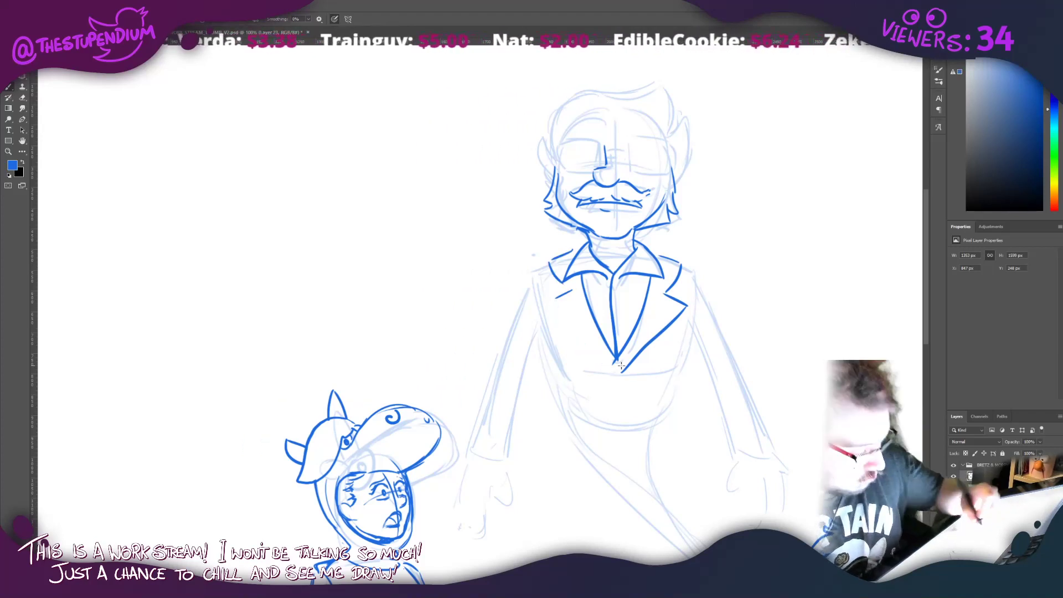
drag(552, 304, 595, 361)
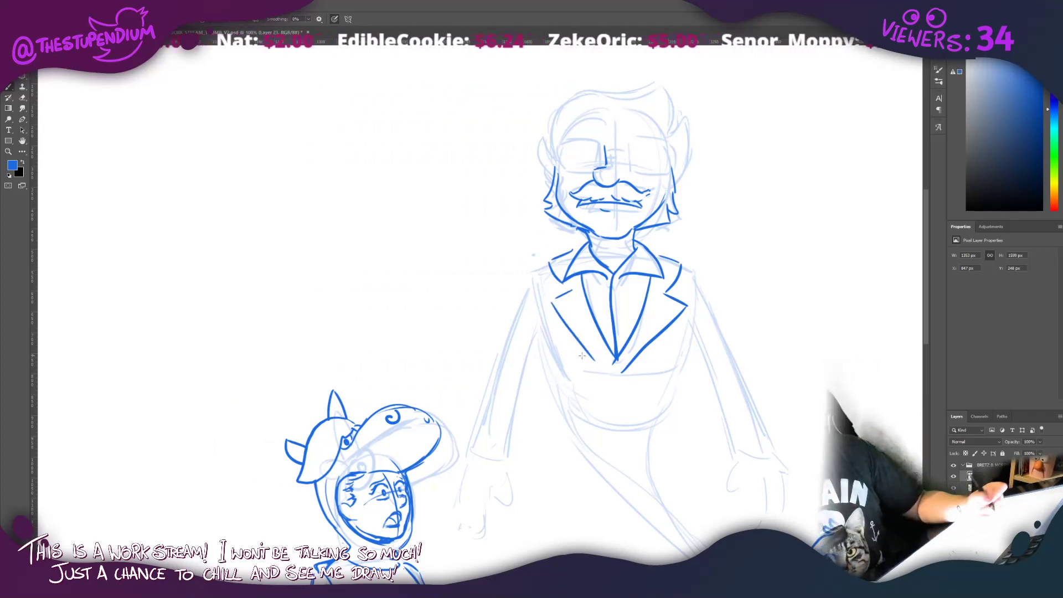
Step: Draw the tall character's rectangular glasses with a dark bridge above the nose
drag(503, 279, 529, 393)
mouse_move(623, 265)
mouse_down()
mouse_move(645, 263)
mouse_move(579, 263)
mouse_move(585, 286)
mouse_move(623, 290)
mouse_move(644, 260)
mouse_move(647, 288)
mouse_up()
key(ctrl+z)
key(ctrl+z)
key(ctrl+z)
key(ctrl+z)
mouse_move(686, 255)
mouse_down()
mouse_move(650, 260)
mouse_move(643, 281)
mouse_move(691, 291)
mouse_up()
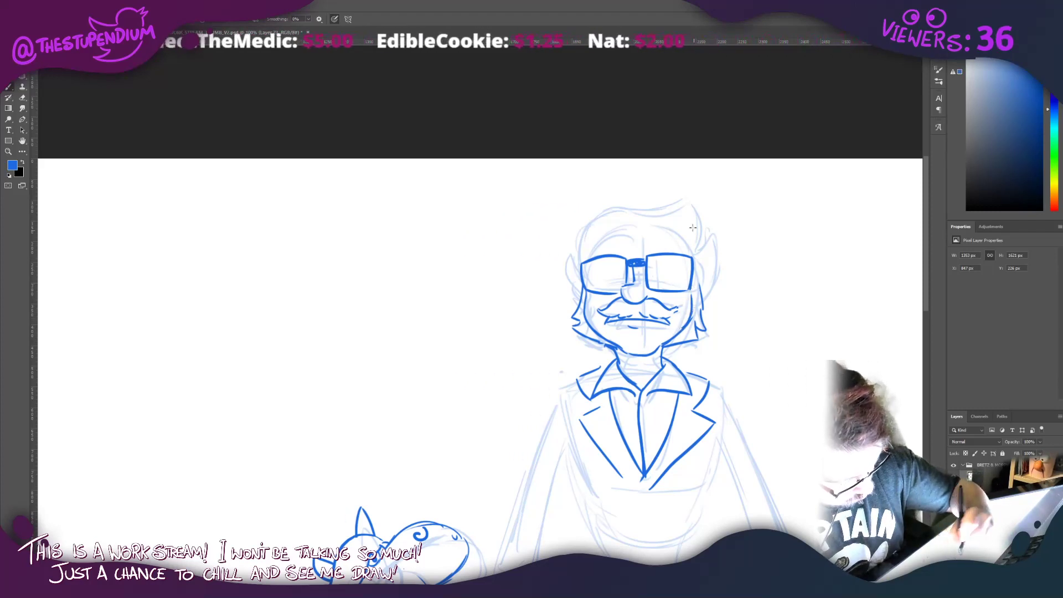
Step: Draw the tall character's small rounded ears on both sides of the head beside the glasses
drag(697, 277, 706, 320)
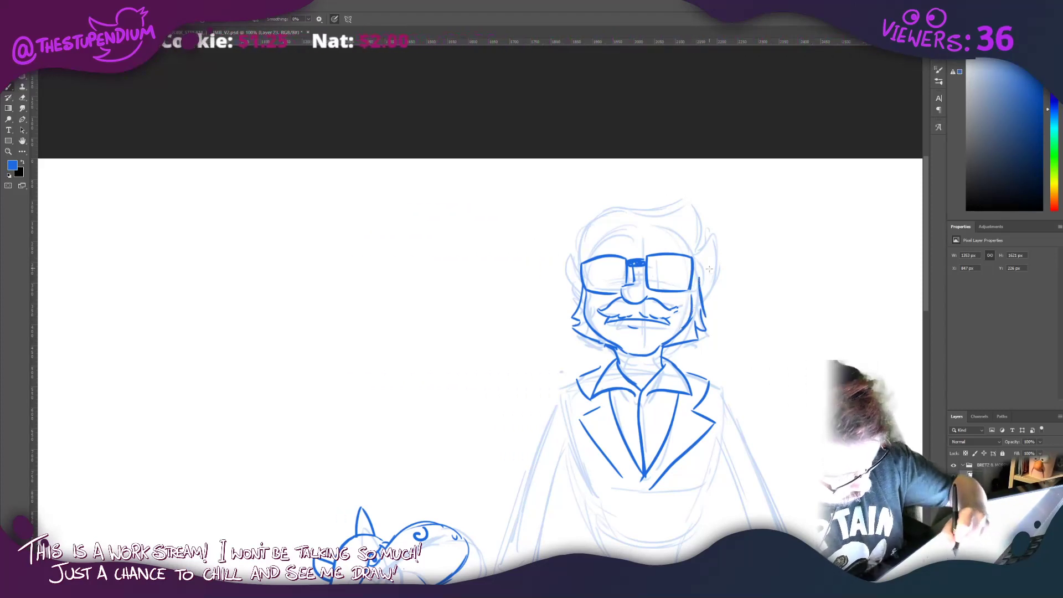
drag(701, 279, 703, 300)
drag(573, 289, 575, 299)
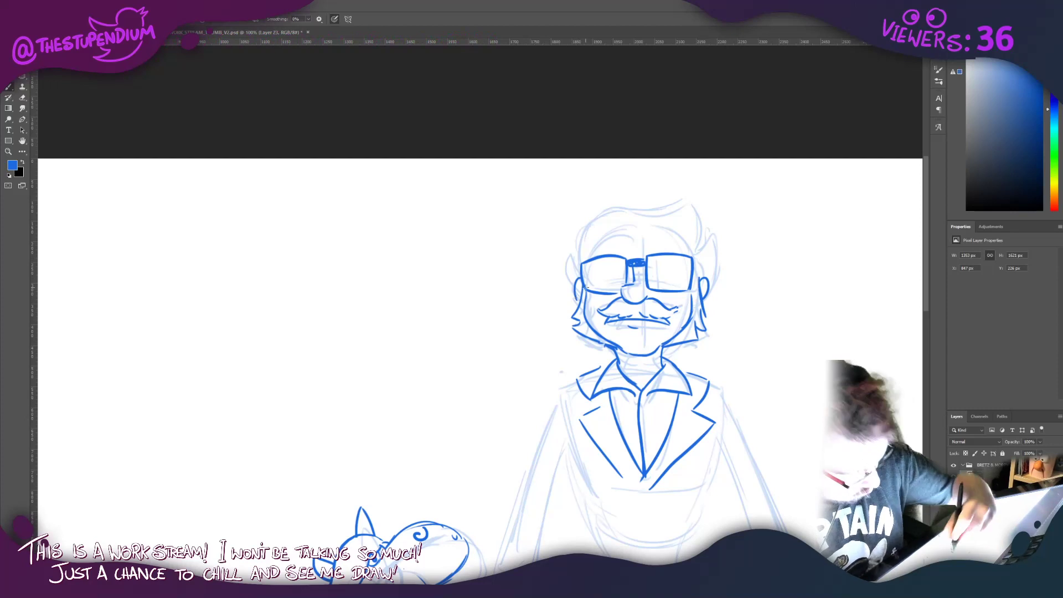
Step: Draw the tall character's hair outline with swept-up tufts on top and pointed, flicked locks on both sides of the head
mouse_move(703, 305)
mouse_down()
mouse_move(714, 232)
mouse_move(699, 252)
mouse_move(691, 197)
mouse_move(645, 220)
mouse_move(681, 201)
mouse_move(623, 206)
mouse_up()
key(ctrl+z)
key(ctrl+z)
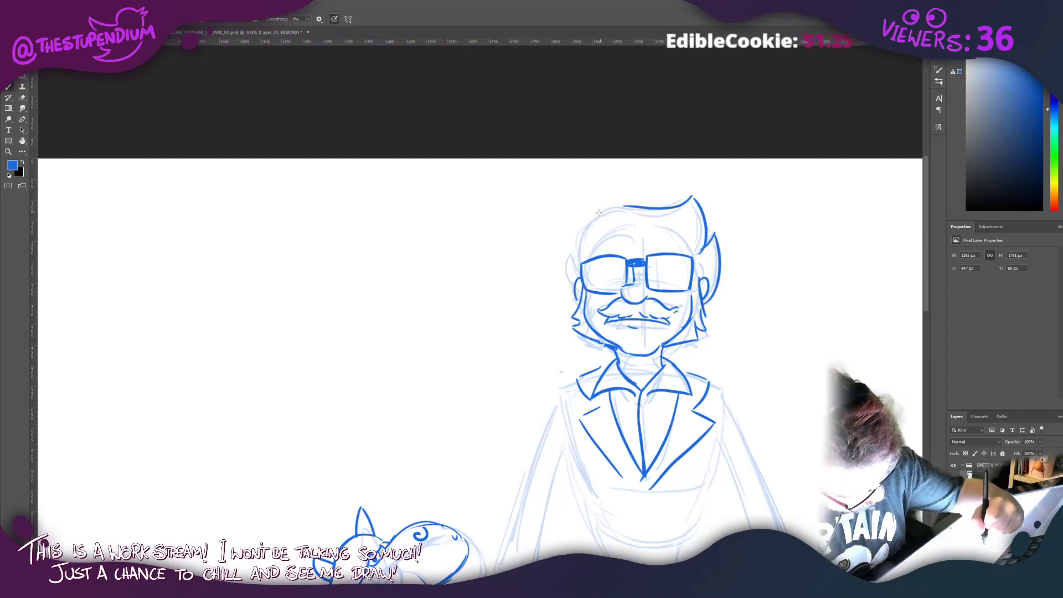
mouse_move(580, 233)
mouse_down()
mouse_move(615, 198)
mouse_move(642, 195)
mouse_move(640, 206)
mouse_move(585, 213)
mouse_move(577, 256)
mouse_move(567, 260)
mouse_move(576, 310)
mouse_up()
key(ctrl+z)
key(ctrl+z)
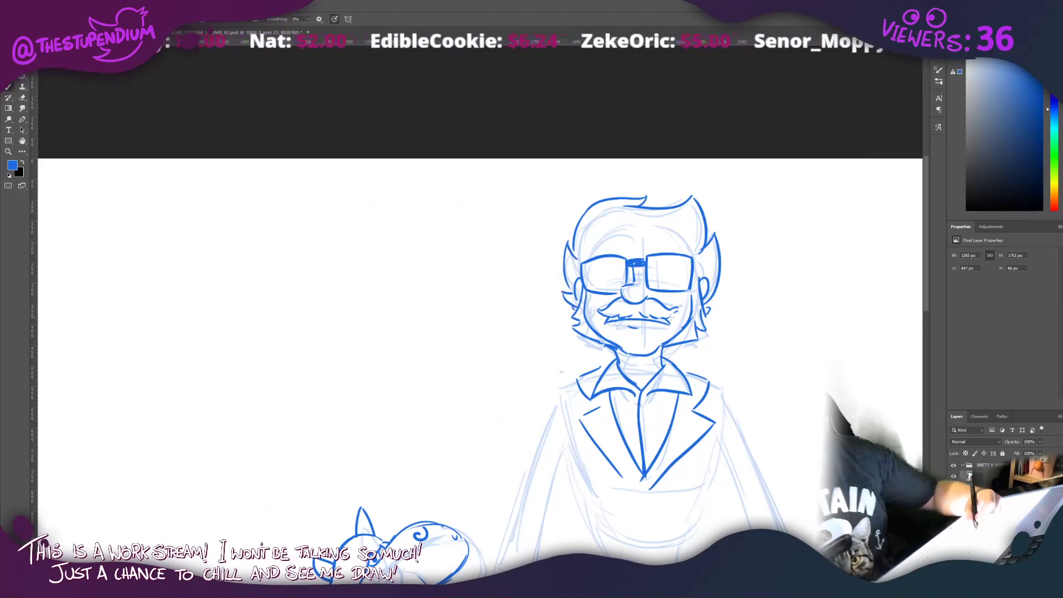
Step: Draw the tall character's arched eyebrows above the glasses and the V-shaped crease between them
mouse_move(590, 248)
mouse_down()
mouse_move(612, 233)
mouse_move(592, 249)
mouse_move(648, 233)
mouse_move(682, 246)
mouse_up()
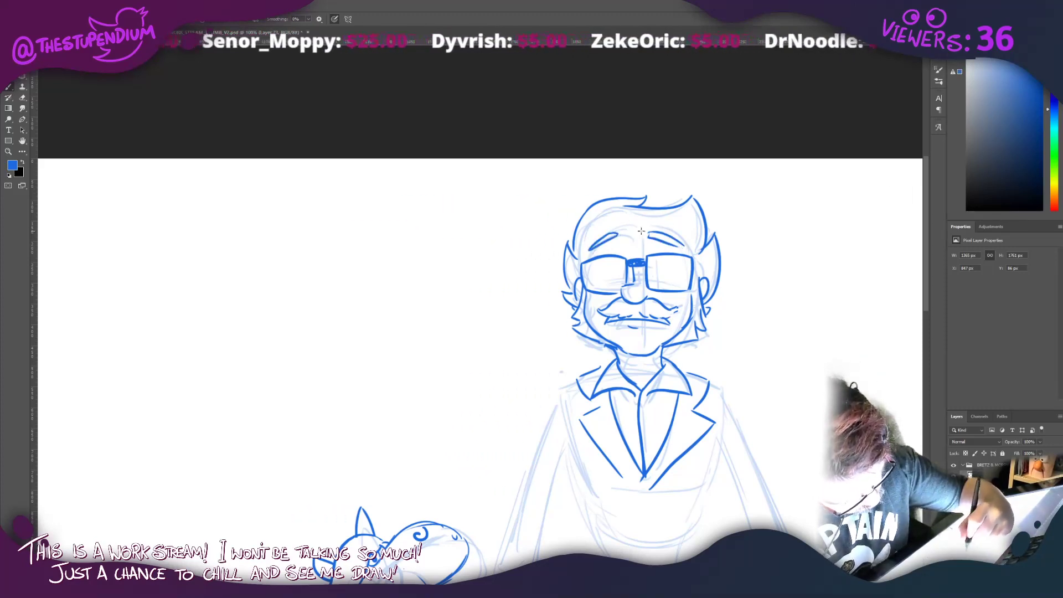
mouse_move(619, 233)
mouse_down()
mouse_move(590, 248)
mouse_move(619, 228)
mouse_move(644, 228)
mouse_up()
key(ctrl+z)
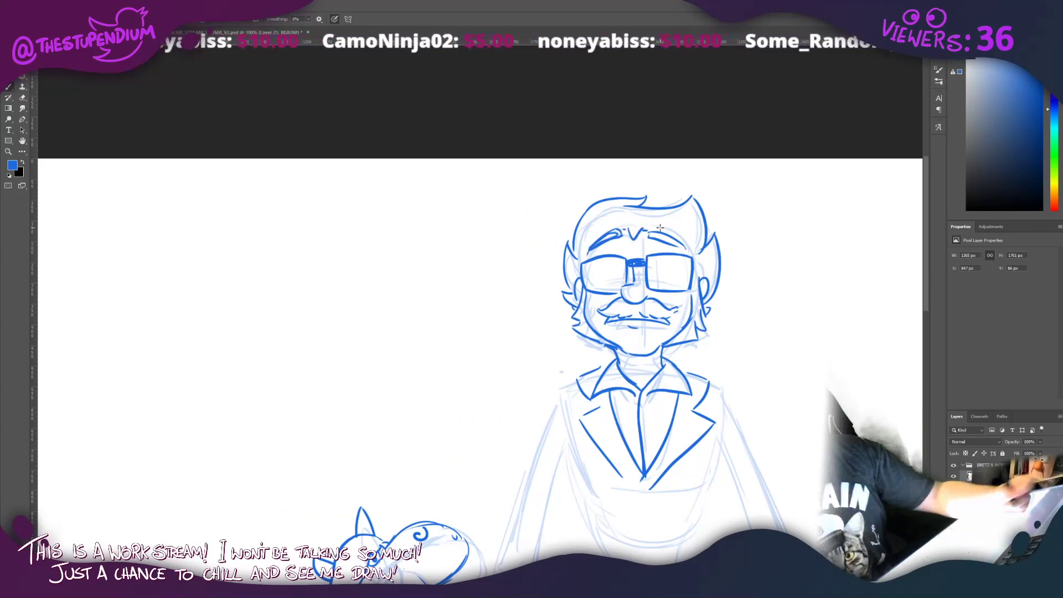
Step: Draw the lower jacket with a curved front opening, narrow waist and flared, pointed hem
mouse_move(522, 358)
mouse_down()
mouse_move(503, 242)
mouse_move(460, 234)
mouse_move(485, 226)
mouse_up()
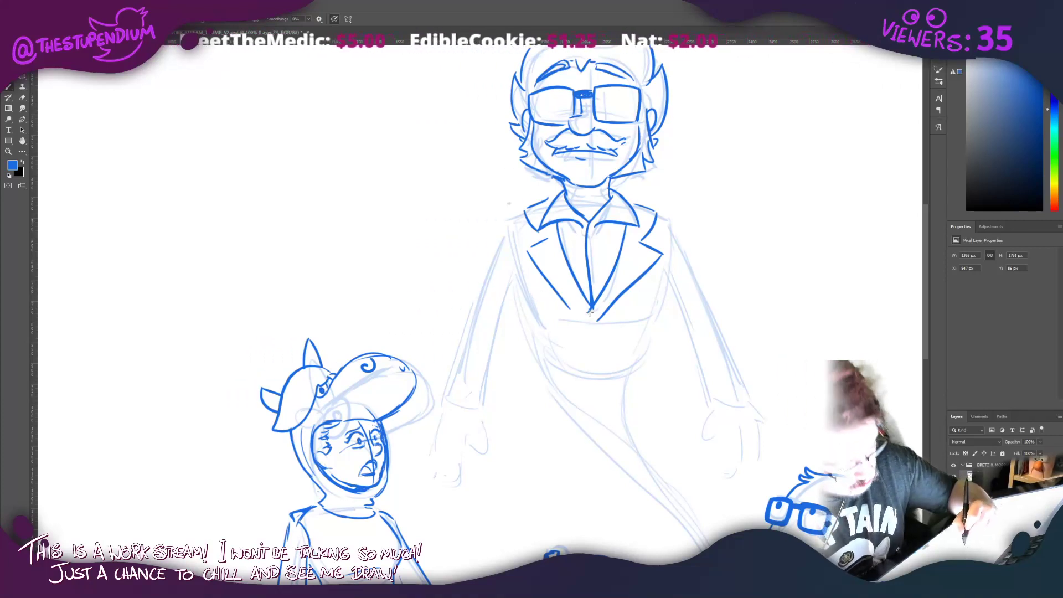
mouse_move(590, 312)
mouse_down()
mouse_move(573, 365)
mouse_move(588, 400)
mouse_move(663, 364)
mouse_move(648, 388)
mouse_up()
mouse_move(656, 338)
mouse_down()
mouse_move(670, 363)
mouse_move(667, 259)
mouse_up()
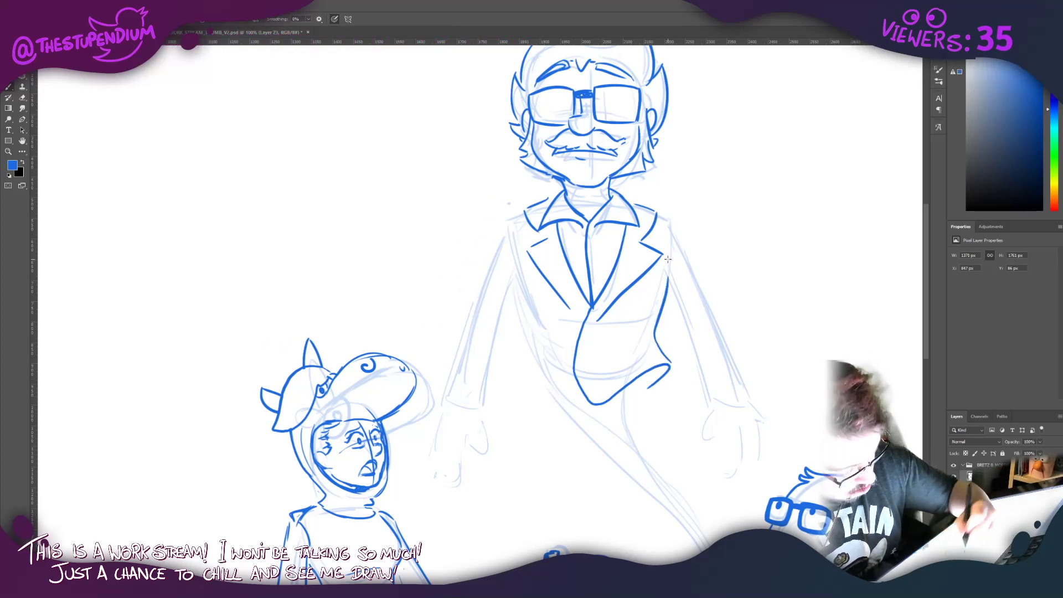
mouse_move(575, 393)
mouse_down()
mouse_move(513, 372)
mouse_move(541, 382)
mouse_move(518, 275)
mouse_up()
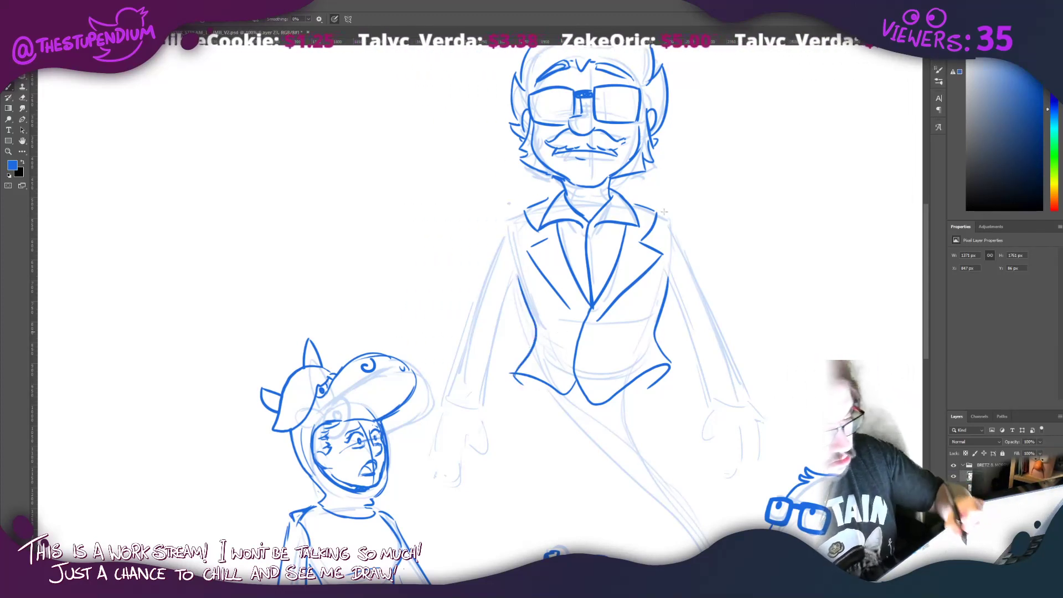
Step: Draw the tall character's jacket shoulders and the long sleeve with a turned cuff on the arm nearer the hairy character
mouse_move(655, 213)
mouse_down()
mouse_move(670, 217)
mouse_move(675, 234)
mouse_up()
drag(523, 211, 501, 222)
key(ctrl+z)
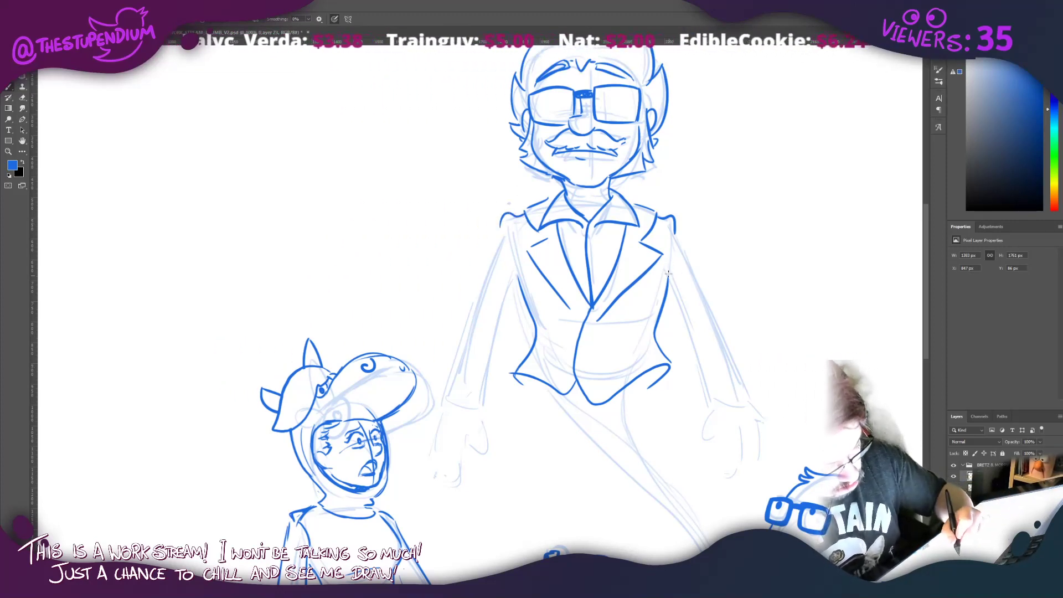
mouse_move(666, 269)
mouse_down()
mouse_move(705, 402)
mouse_move(761, 390)
mouse_move(702, 280)
mouse_up()
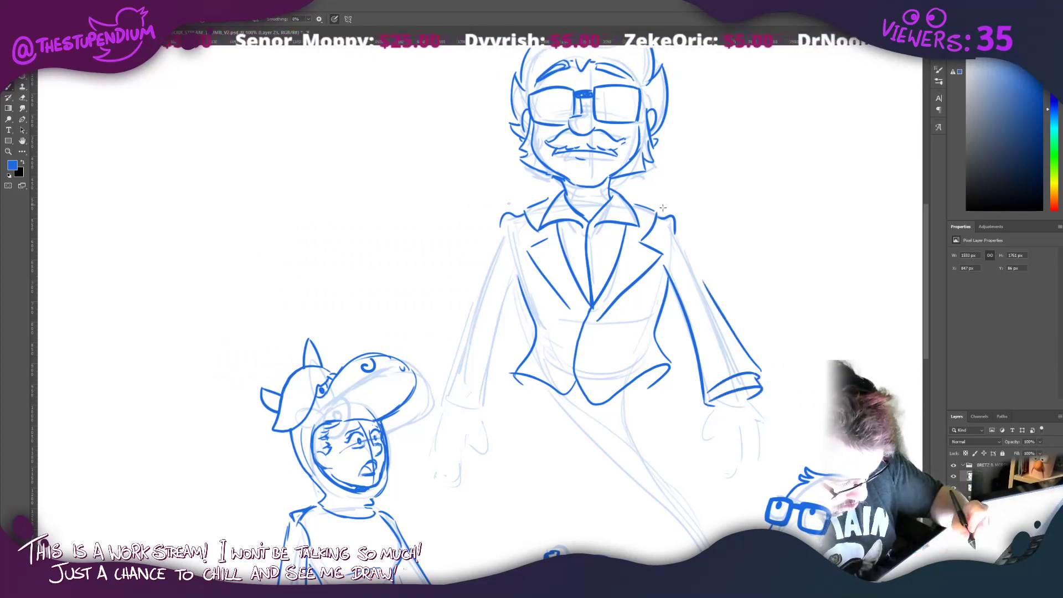
drag(674, 236, 706, 291)
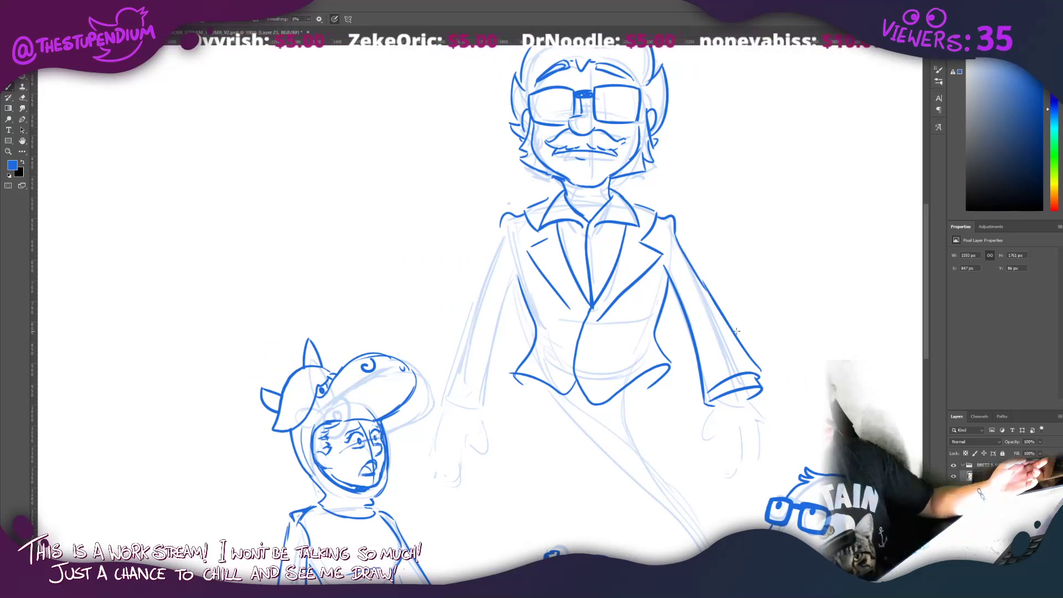
key(ctrl+z)
drag(675, 233, 708, 294)
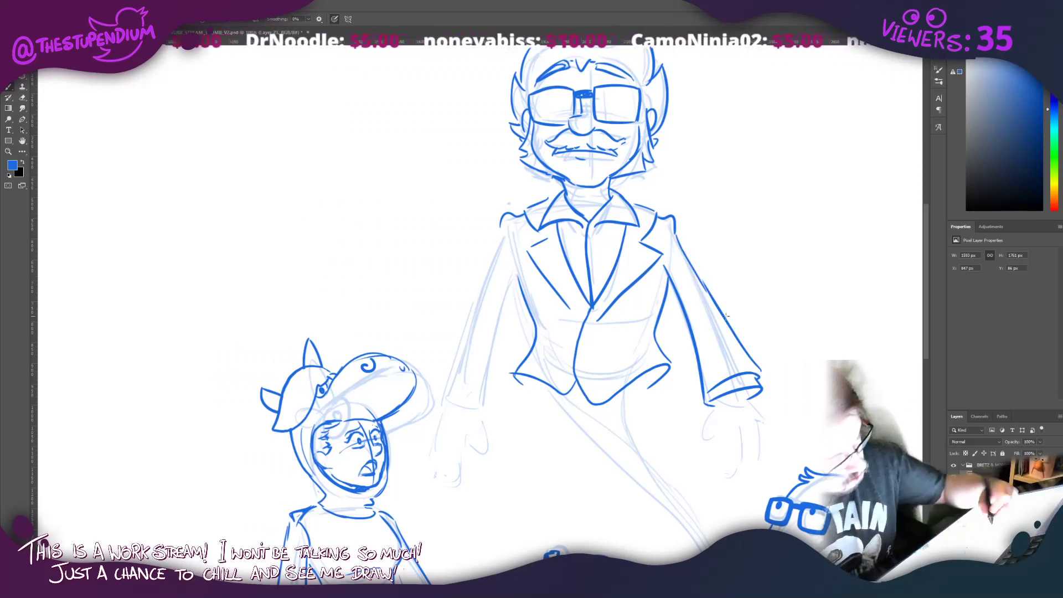
Step: Draw the cuff and long sleeve of the tall character's arm nearer the horse-hooded woman
mouse_move(480, 404)
mouse_down()
mouse_move(448, 382)
mouse_move(438, 392)
mouse_move(434, 369)
mouse_up()
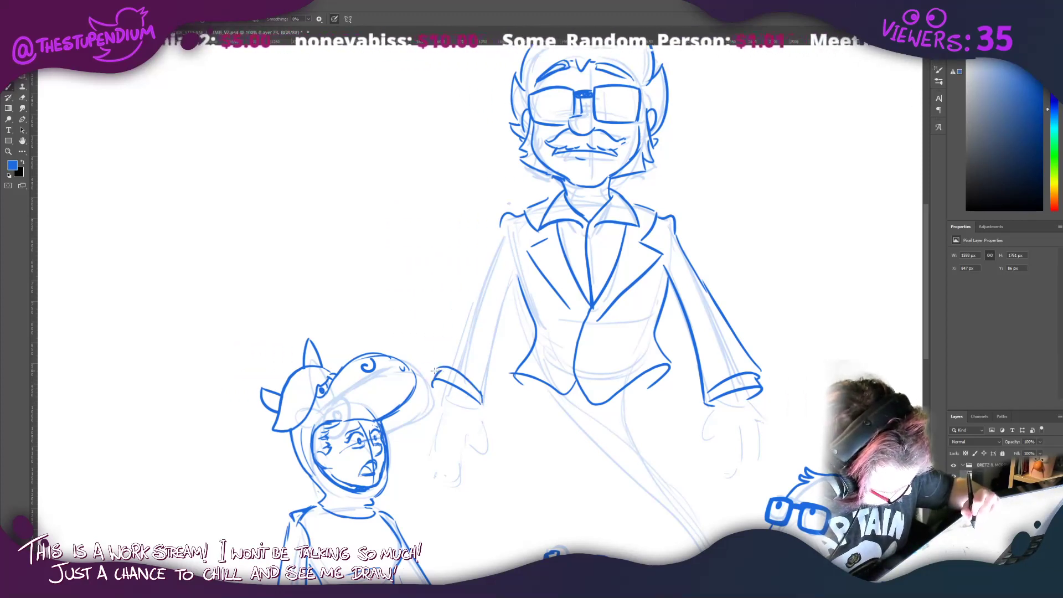
drag(519, 259, 488, 407)
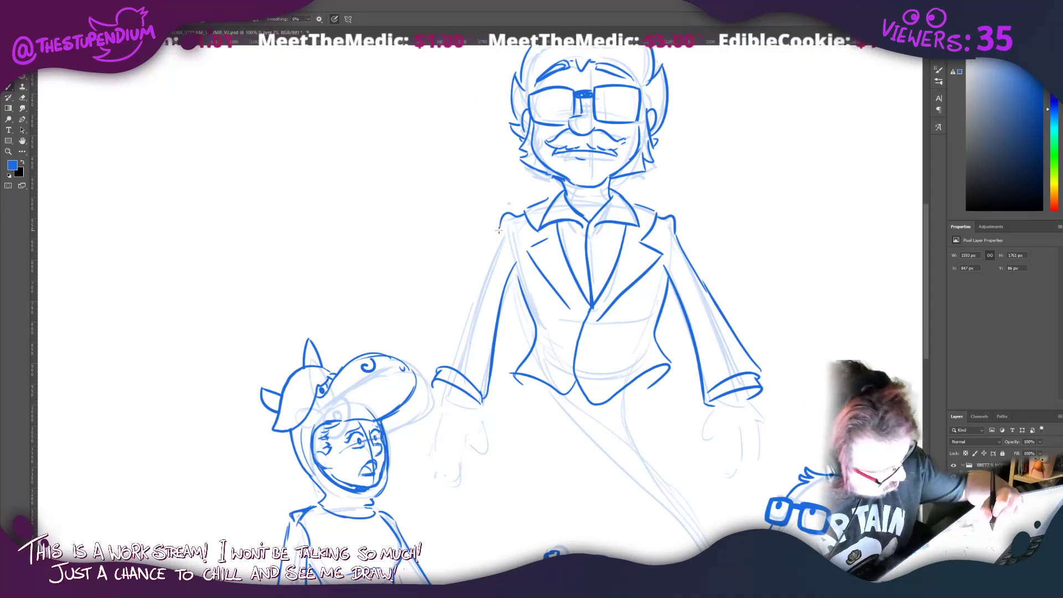
mouse_move(498, 228)
mouse_down()
mouse_move(441, 412)
mouse_move(457, 333)
mouse_move(421, 411)
mouse_move(485, 432)
mouse_move(468, 446)
mouse_up()
Step: Draw the tall character's two open hands with spread fingers below the cuffs
mouse_move(426, 408)
mouse_down()
mouse_move(406, 439)
mouse_move(418, 457)
mouse_move(445, 446)
mouse_move(446, 428)
mouse_move(439, 471)
mouse_move(461, 442)
mouse_up()
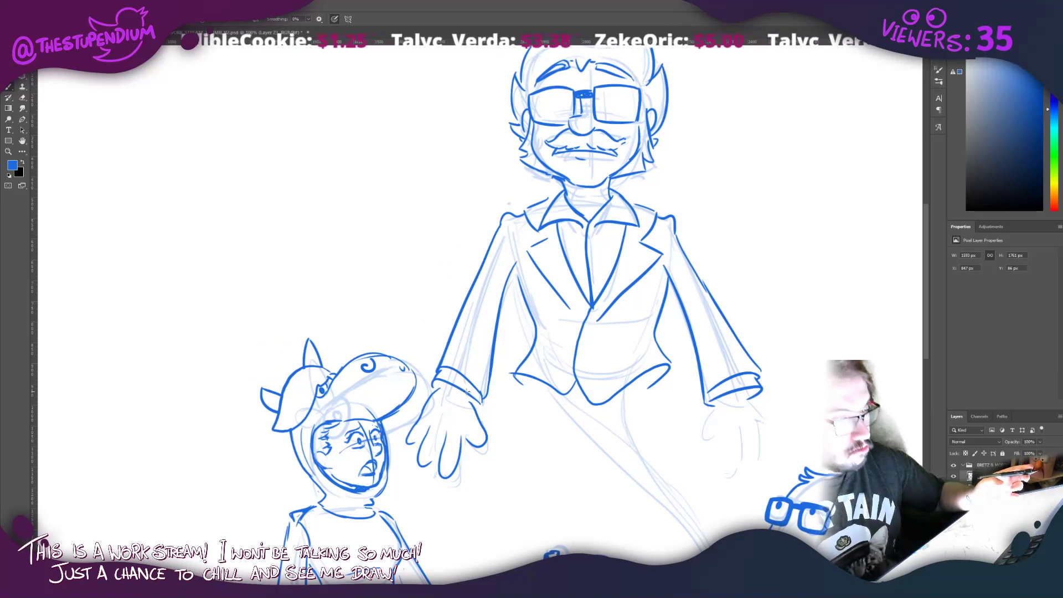
mouse_move(716, 406)
mouse_down()
mouse_move(695, 441)
mouse_move(720, 437)
mouse_move(734, 477)
mouse_move(743, 437)
mouse_move(769, 446)
mouse_move(787, 429)
mouse_move(768, 475)
mouse_move(777, 424)
mouse_move(750, 399)
mouse_up()
key(ctrl+z)
key(ctrl+z)
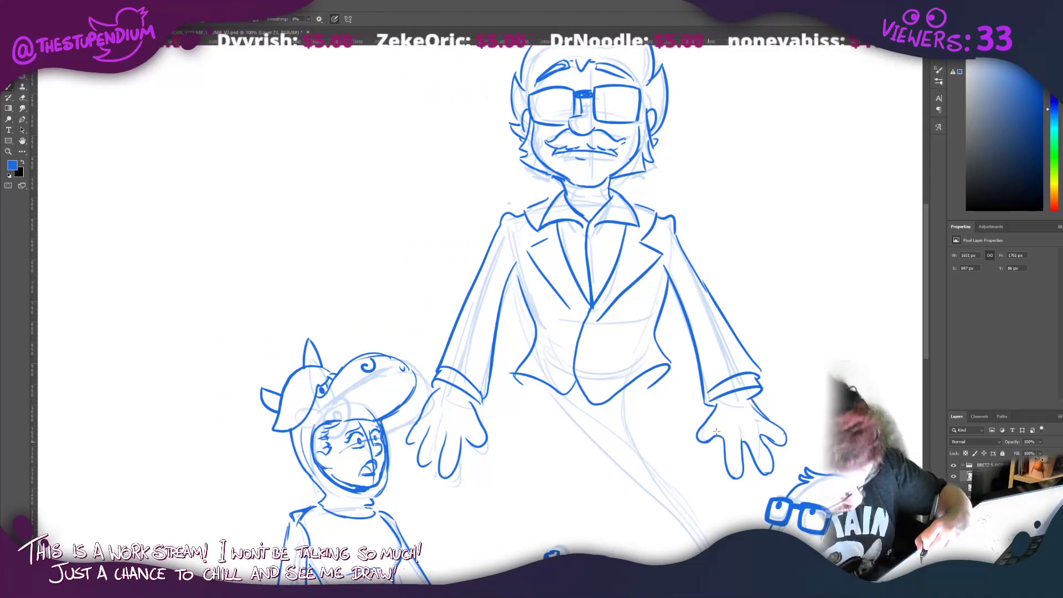
mouse_move(723, 448)
mouse_down()
mouse_move(714, 431)
mouse_move(720, 441)
mouse_up()
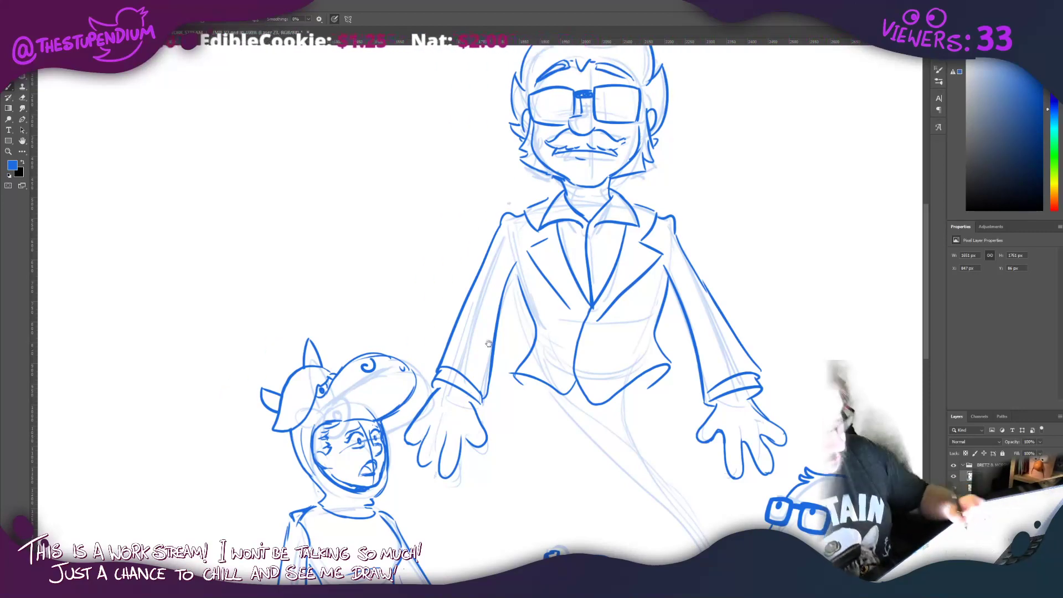
Step: Draw the tall character's curving ghost tail, tapering from under the jacket hem down behind the small pumpkin character
drag(489, 342, 434, 164)
drag(486, 205, 651, 419)
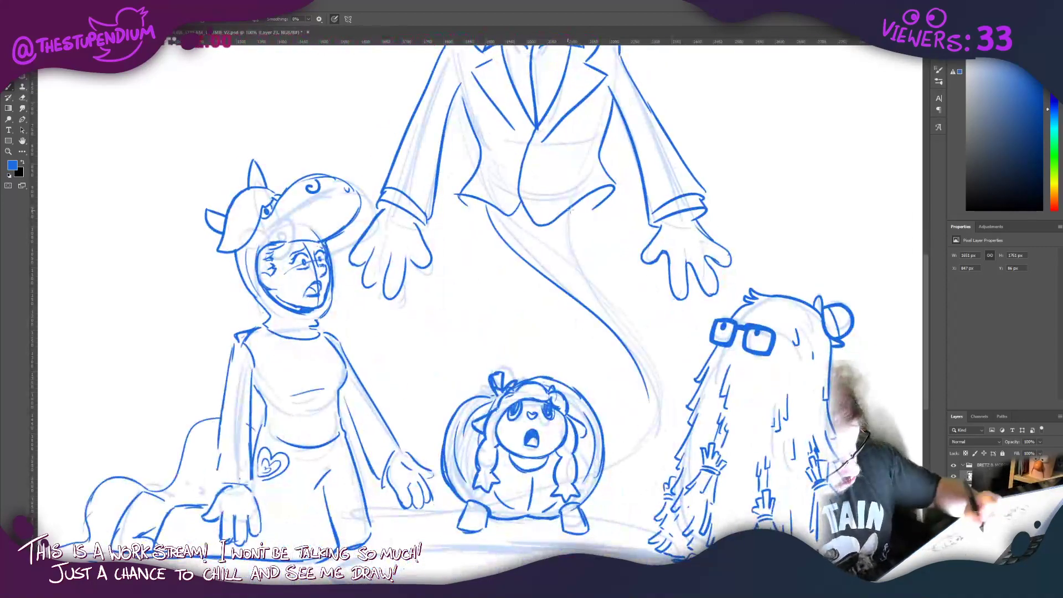
mouse_move(589, 193)
mouse_down()
mouse_move(581, 224)
mouse_move(642, 377)
mouse_up()
mouse_move(592, 319)
mouse_down()
mouse_move(627, 375)
mouse_move(613, 453)
mouse_up()
drag(656, 359, 603, 473)
mouse_move(656, 398)
mouse_down()
mouse_move(640, 343)
mouse_move(597, 280)
mouse_up()
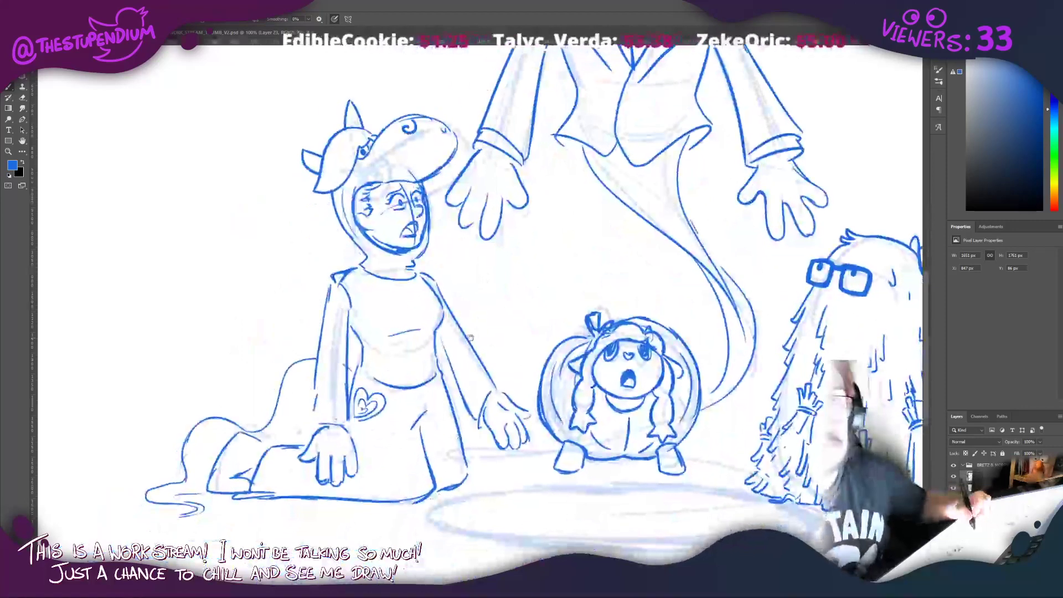
Step: Continue the ghost tail past the pumpkin character and wind it into a flat spiral inside the ground ellipse
drag(470, 337, 451, 306)
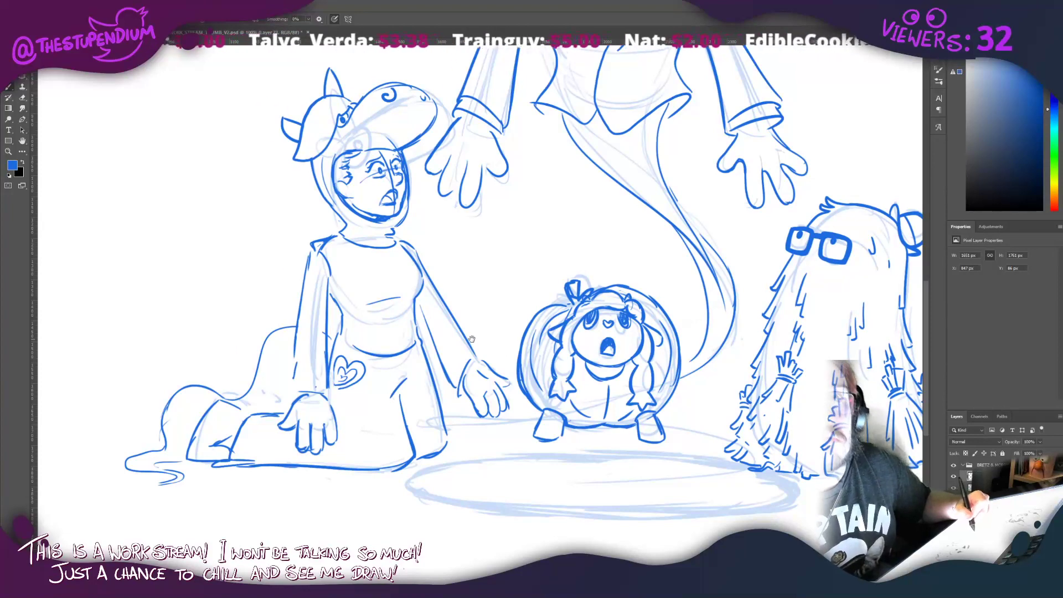
mouse_move(475, 345)
mouse_down()
mouse_move(454, 314)
mouse_move(512, 286)
mouse_up()
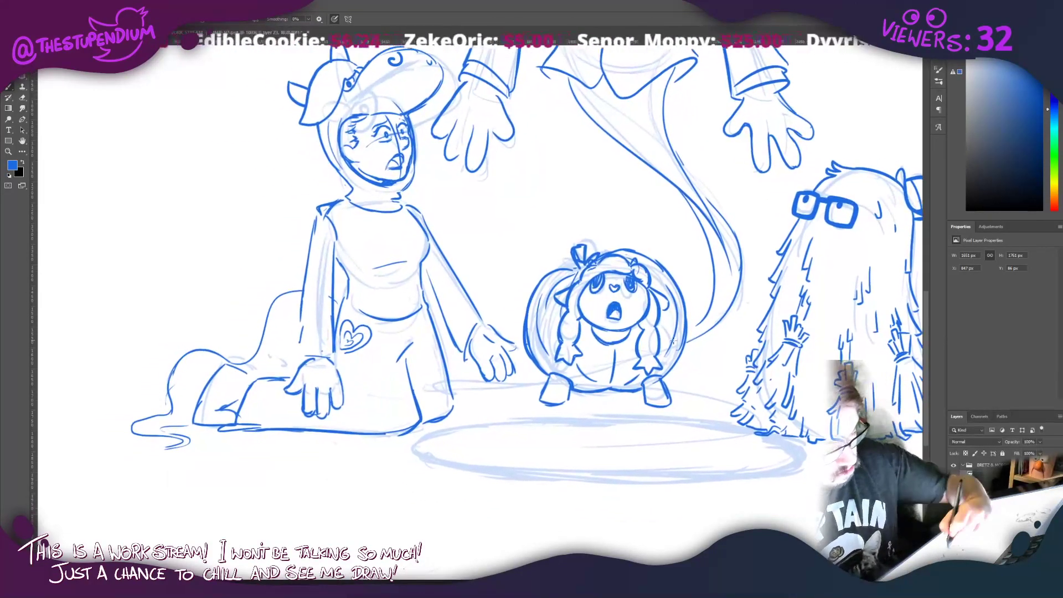
drag(689, 342, 460, 415)
mouse_move(529, 390)
mouse_down()
mouse_move(613, 461)
mouse_move(537, 437)
mouse_move(654, 431)
mouse_move(623, 429)
mouse_up()
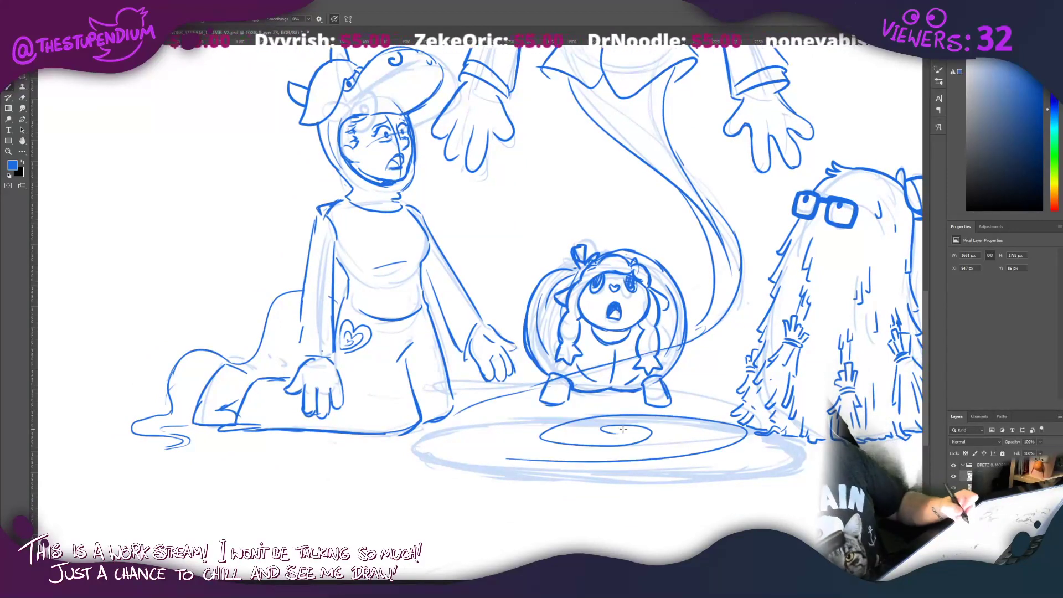
Step: Add wavy mane tufts to the back of the kneeling woman's horse hood, from the ears down to the neck
scroll(410, 340, up, 5)
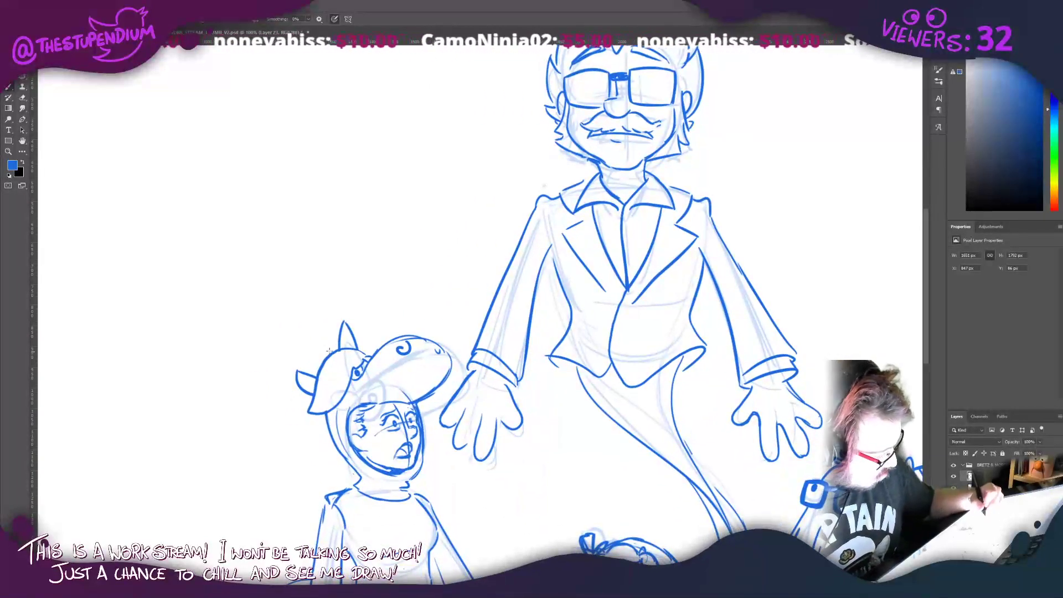
mouse_move(323, 353)
mouse_down()
mouse_move(307, 367)
mouse_move(304, 404)
mouse_up()
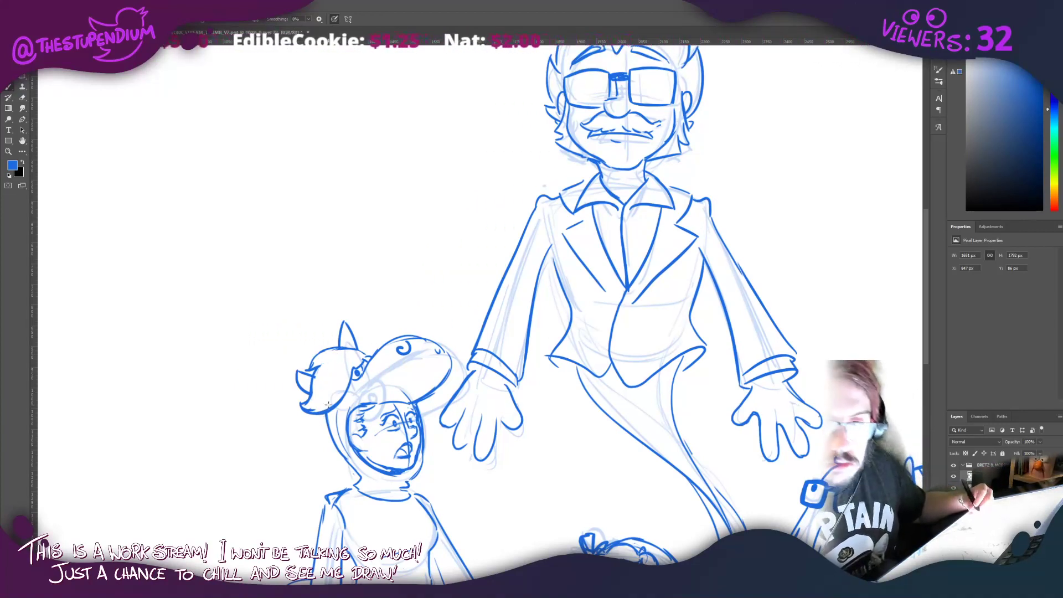
mouse_move(316, 415)
mouse_down()
mouse_move(321, 449)
mouse_move(346, 485)
mouse_move(325, 441)
mouse_move(353, 241)
mouse_move(330, 290)
mouse_move(420, 296)
mouse_up()
mouse_move(405, 281)
mouse_down()
mouse_move(379, 296)
mouse_move(362, 329)
mouse_up()
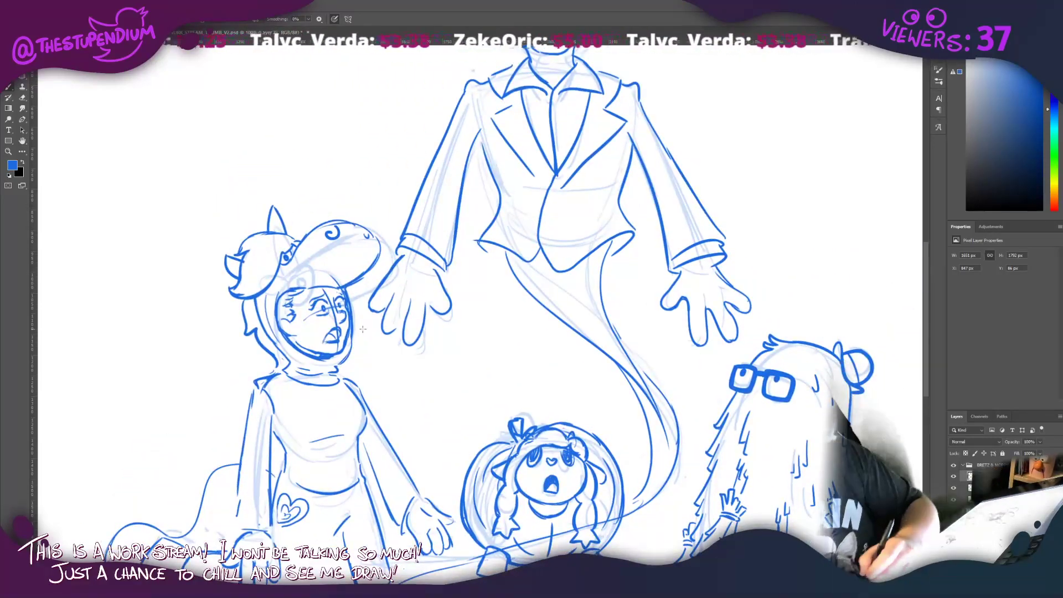
Step: Fade the current line layer to about 27% opacity and toggle the visibility of the neighbouring layer
click(953, 488)
click(953, 488)
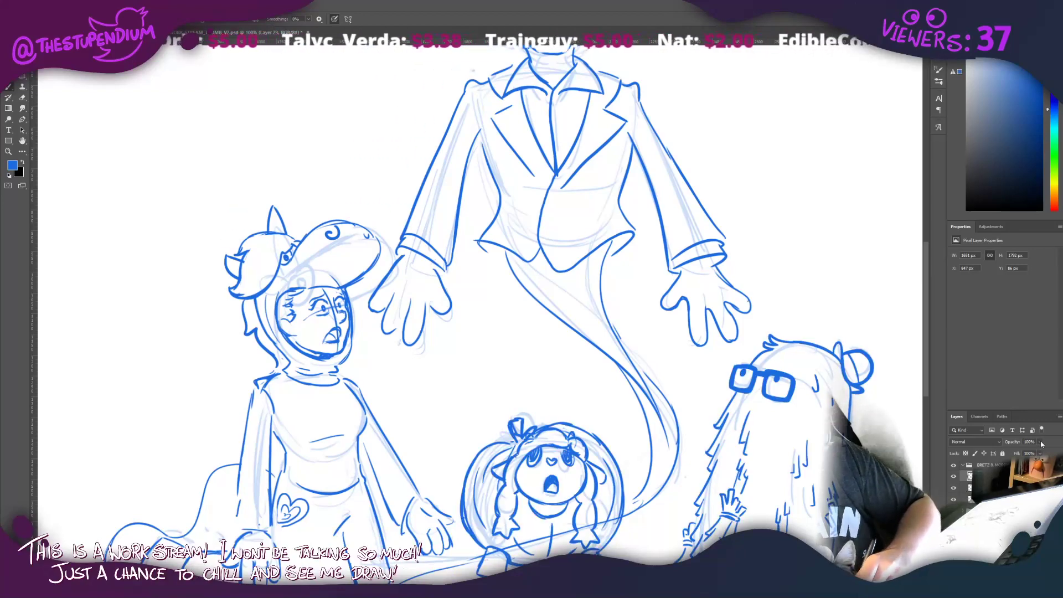
drag(1042, 443, 1013, 451)
click(953, 492)
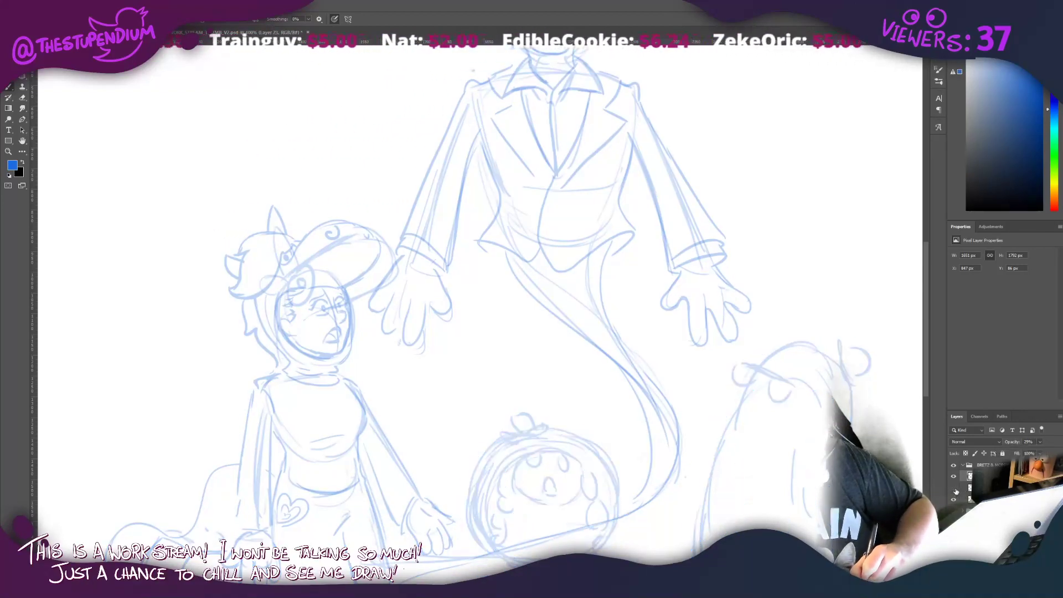
click(953, 492)
Step: Frame the whole character group in view and restore the faded line layer to full opacity
click(9, 151)
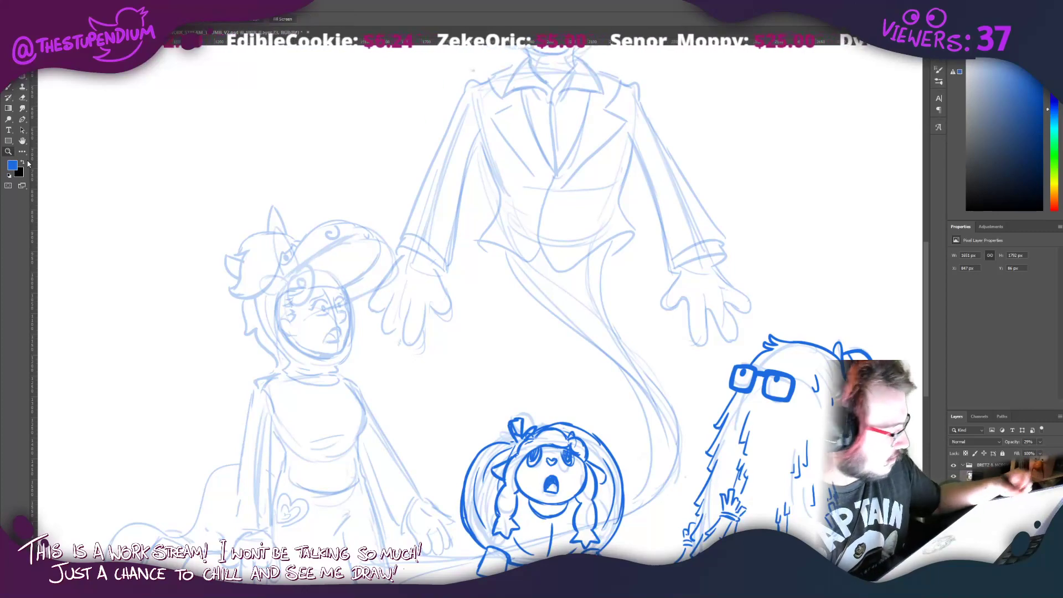
alt+click(284, 260)
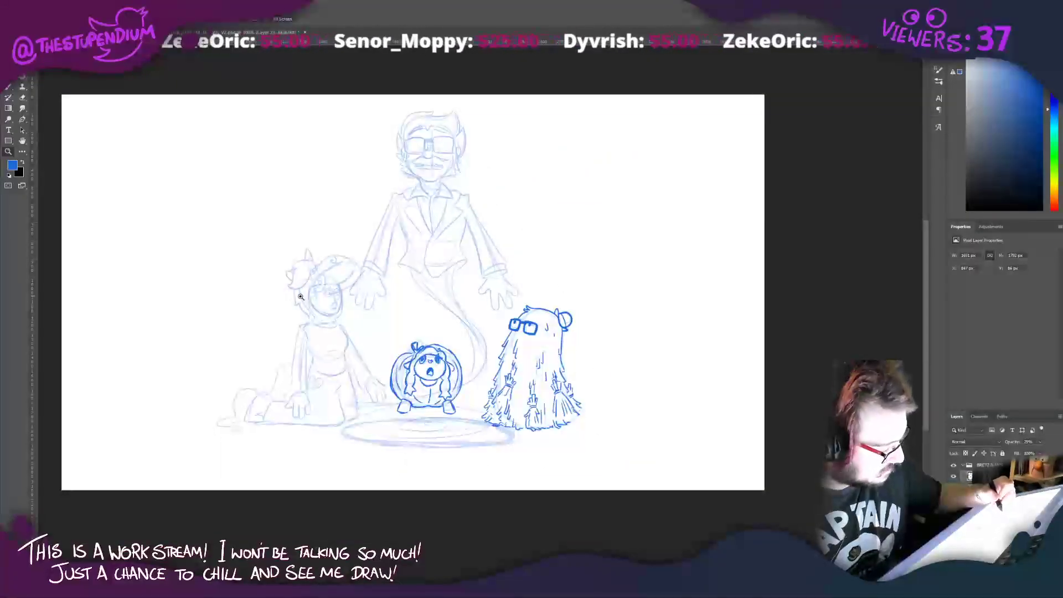
click(295, 286)
drag(322, 249, 374, 305)
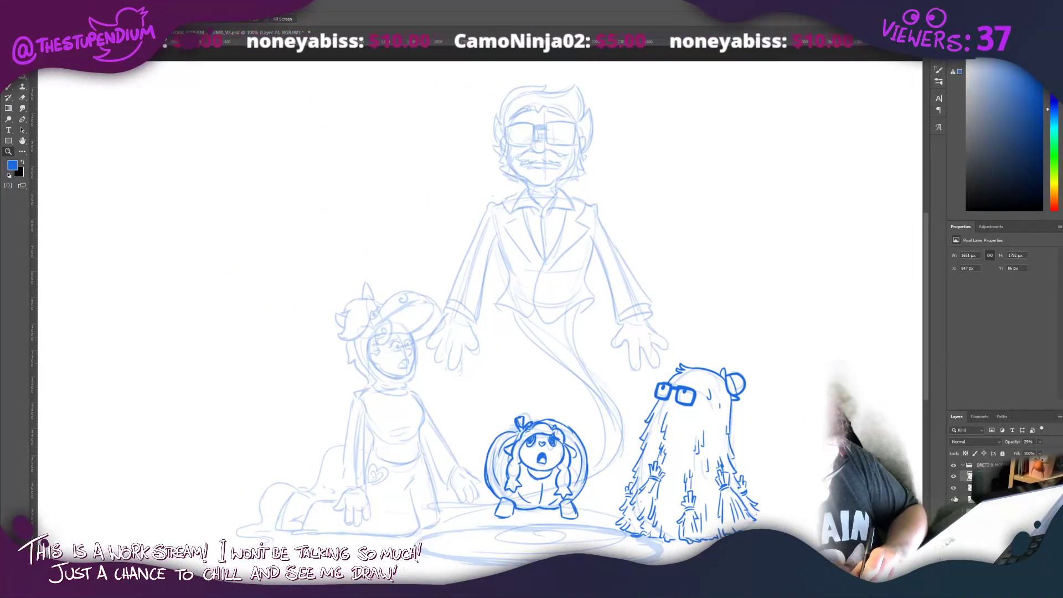
click(1039, 441)
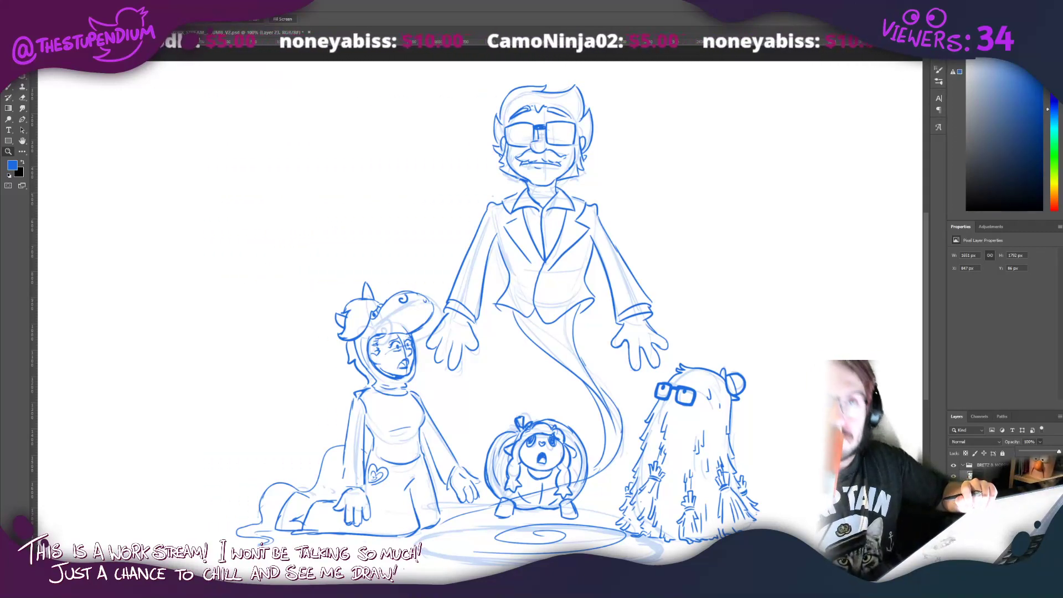
Step: Fade the cleaned blue line drawing to about 10% opacity and add a new empty layer
click(12, 152)
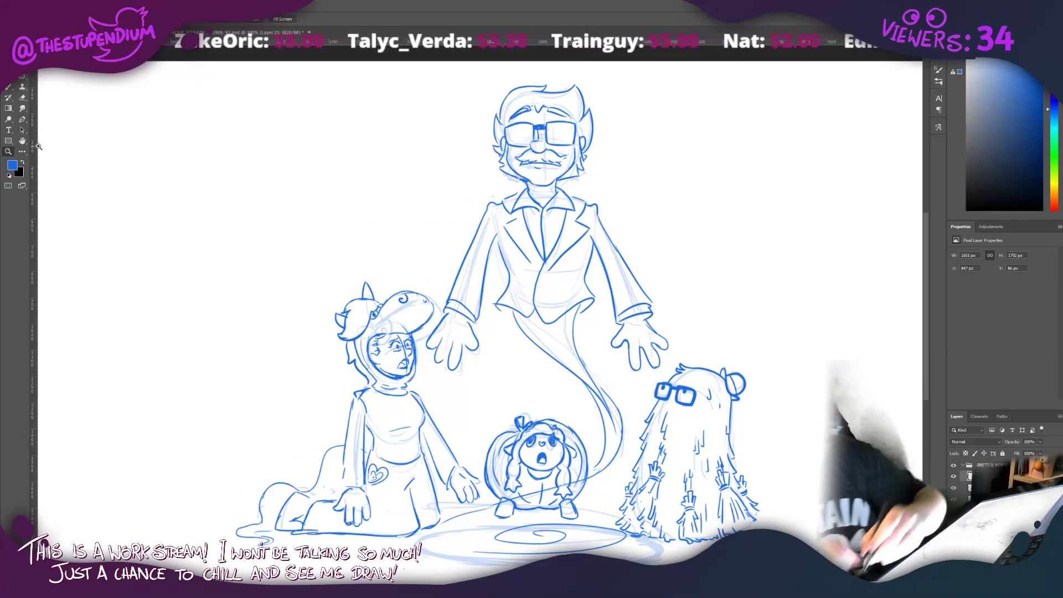
key(ctrl+z)
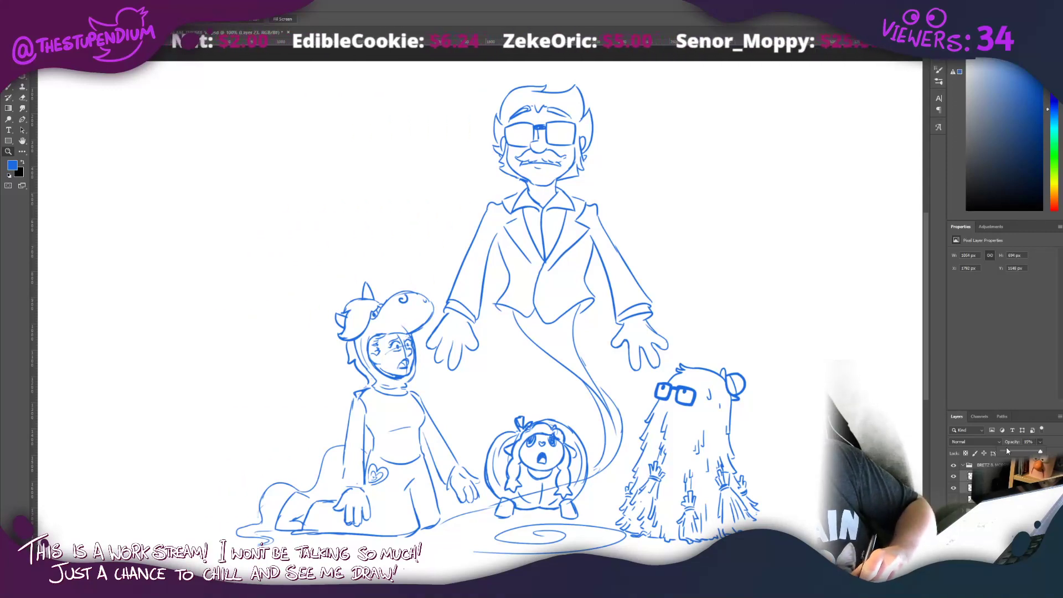
click(1006, 451)
click(1030, 578)
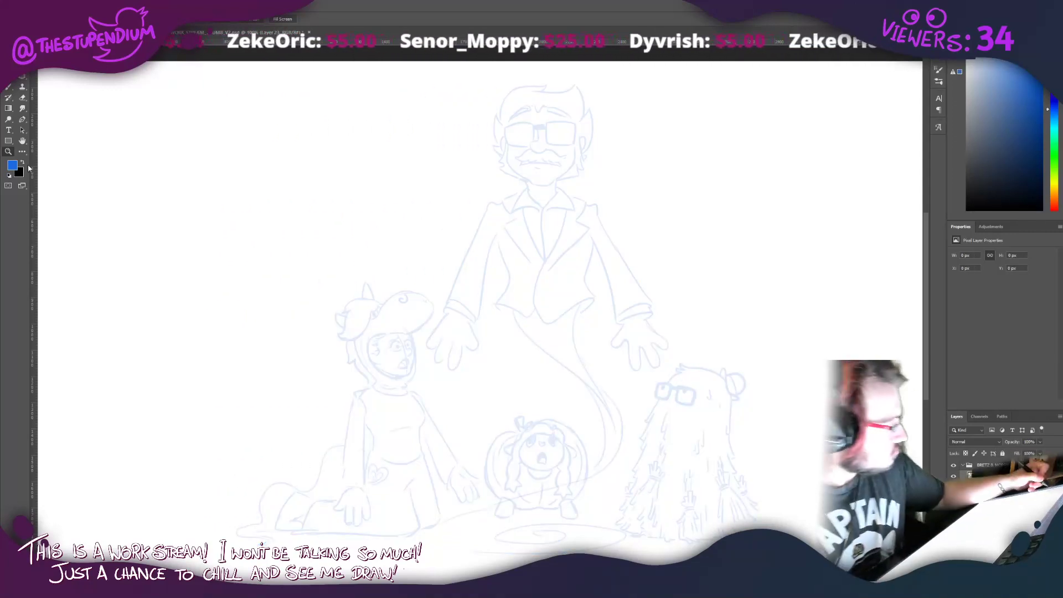
Step: Ink the suited man's nose and wavy moustache in black over the faded blue lines with the brush
key(x)
drag(454, 198, 517, 191)
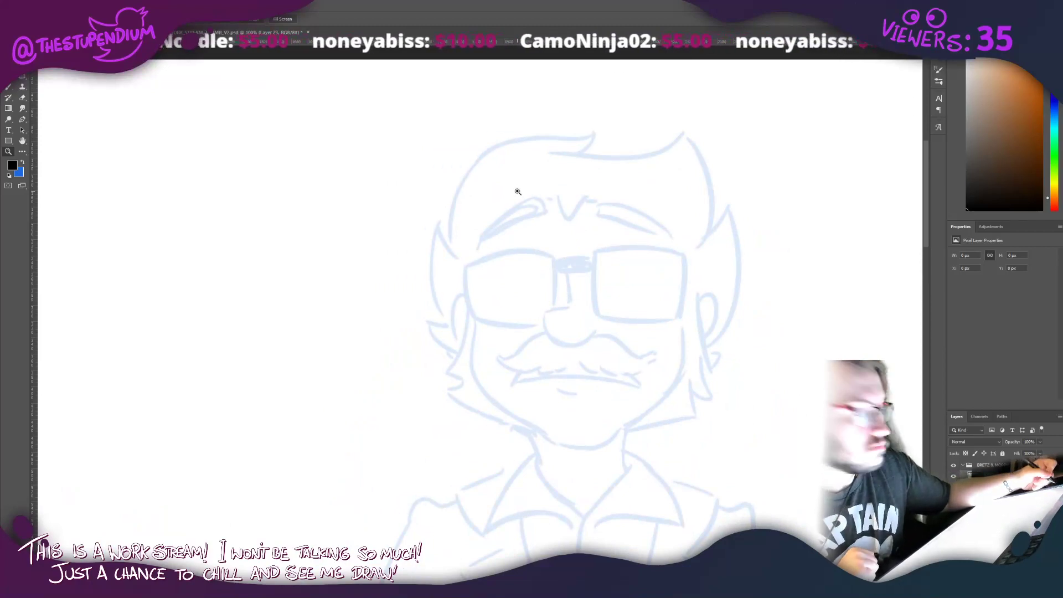
key(b)
drag(556, 334, 424, 438)
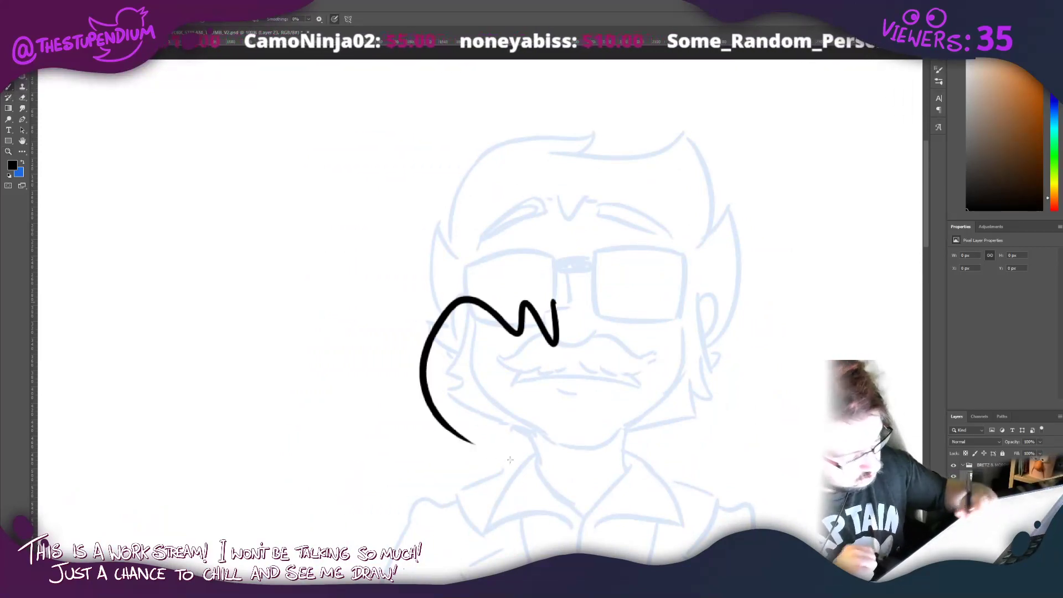
key(ctrl+z)
mouse_move(556, 244)
mouse_down()
mouse_move(568, 299)
mouse_move(546, 308)
mouse_move(540, 329)
mouse_move(558, 345)
mouse_move(583, 338)
mouse_move(495, 354)
mouse_move(535, 368)
mouse_move(557, 356)
mouse_move(554, 369)
mouse_move(604, 332)
mouse_move(652, 348)
mouse_up()
mouse_move(574, 360)
mouse_down()
mouse_move(622, 368)
mouse_move(649, 344)
mouse_move(624, 367)
mouse_move(652, 343)
mouse_up()
key(ctrl+z)
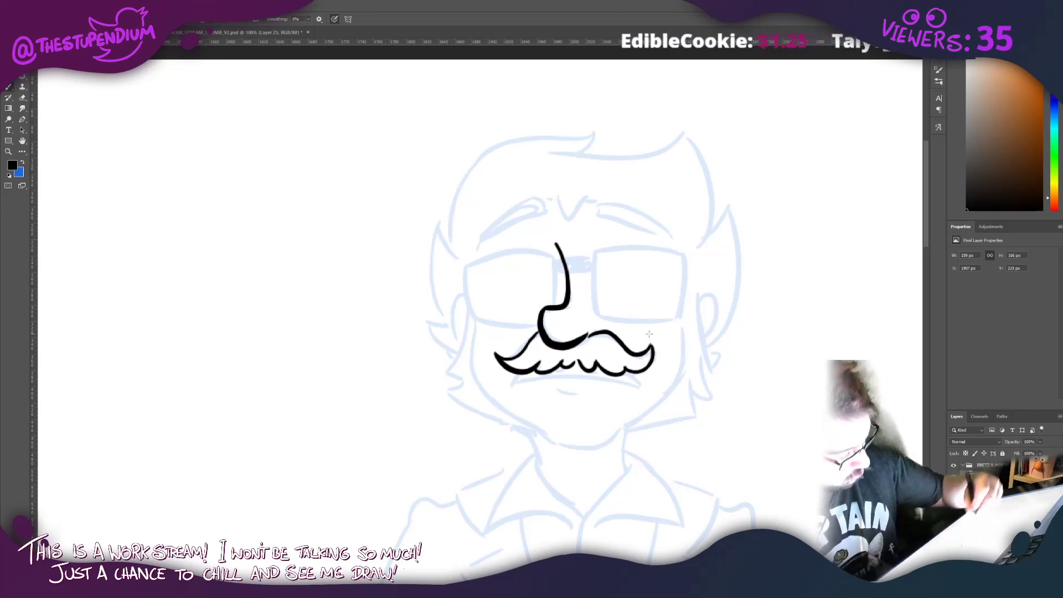
Step: Ink the mouth line beneath the moustache and fill its two corners with black
drag(514, 380, 528, 372)
mouse_move(630, 372)
mouse_down()
mouse_move(498, 385)
mouse_move(541, 379)
mouse_move(517, 377)
mouse_up()
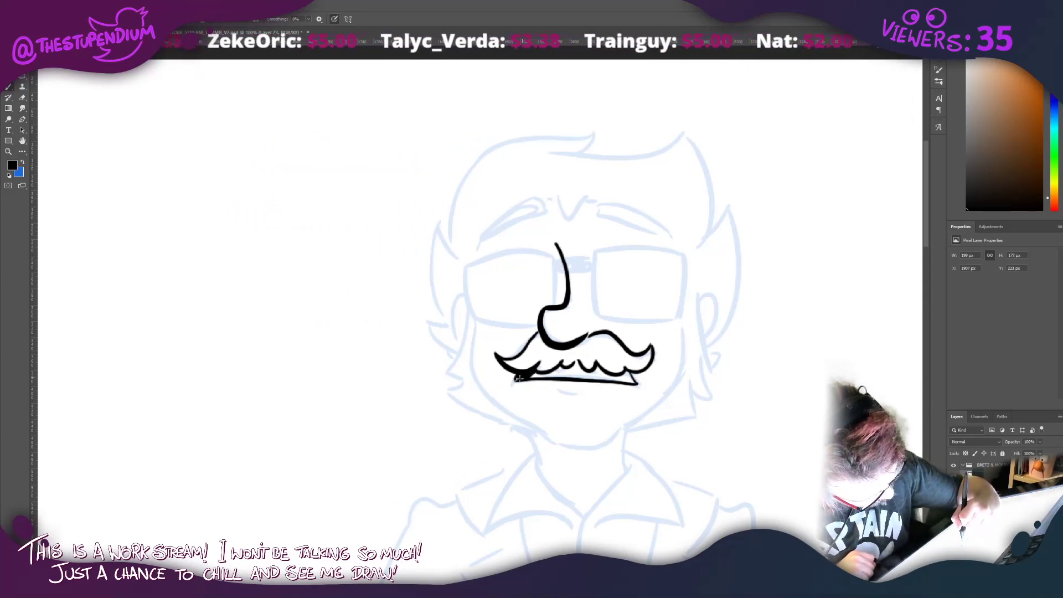
drag(515, 380, 524, 378)
drag(611, 380, 630, 375)
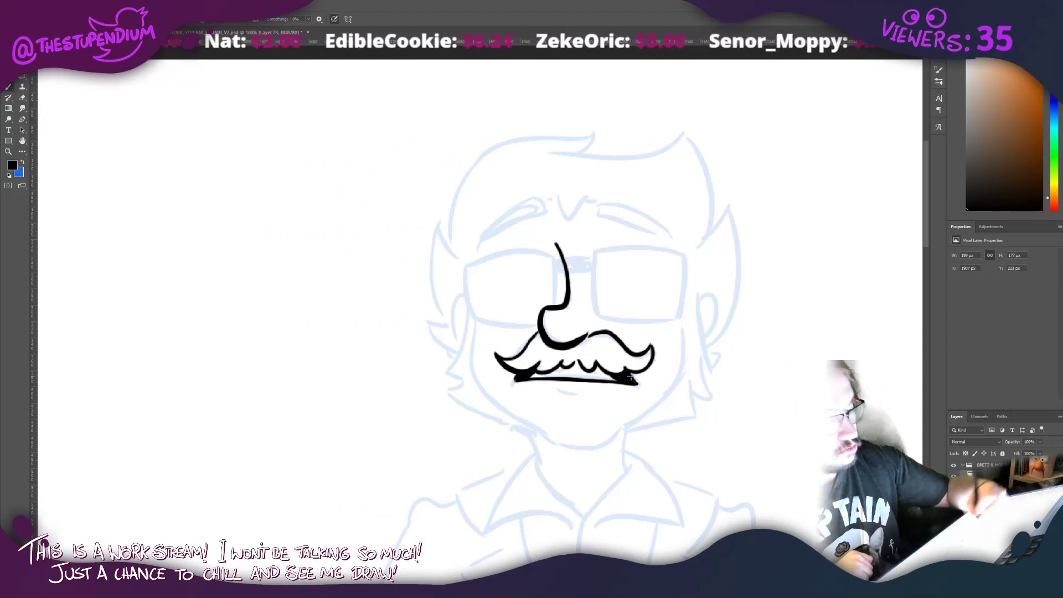
Step: Ink a small, unfilled scalloped goatee beneath the man's lower lip, undoing the solid black version
mouse_move(553, 388)
mouse_down()
mouse_move(575, 394)
mouse_move(565, 409)
mouse_move(579, 410)
mouse_move(563, 407)
mouse_move(584, 407)
mouse_up()
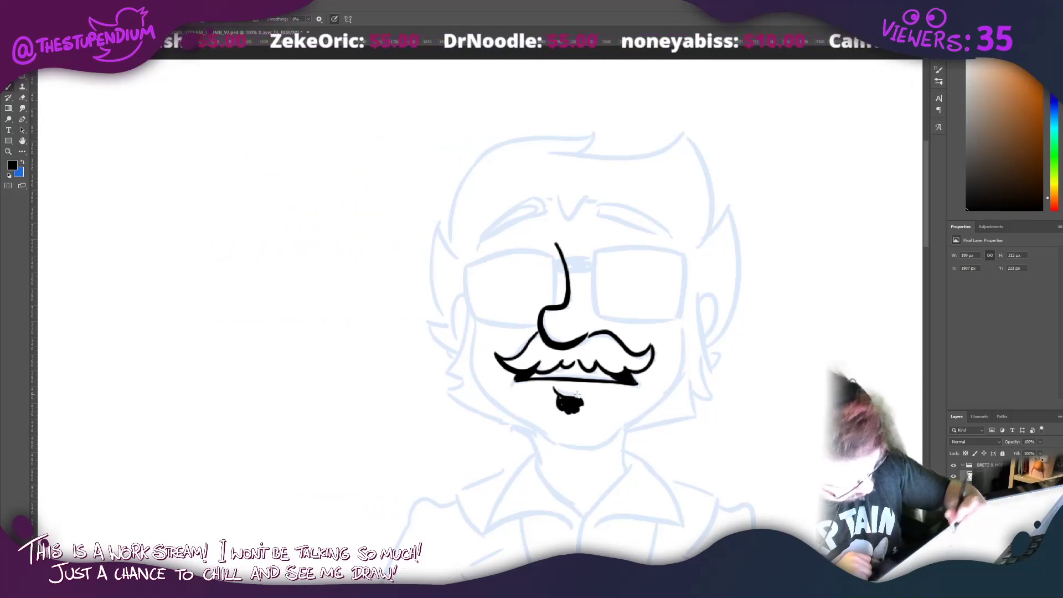
key(ctrl+z)
key(ctrl+z)
key(ctrl+z)
key(ctrl+z)
key(ctrl+z)
key(ctrl+z)
key(ctrl+z)
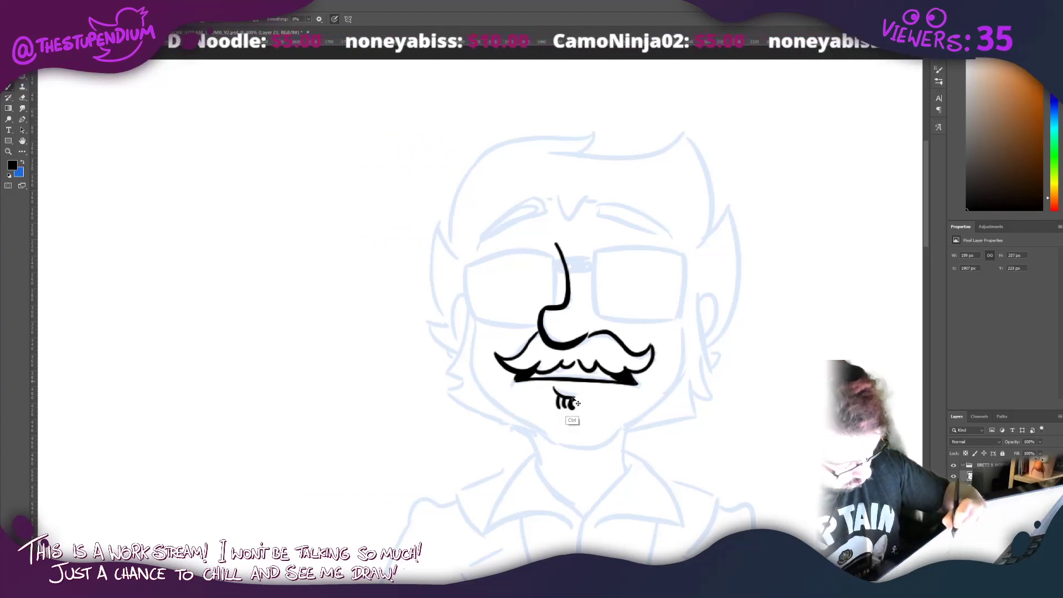
mouse_move(555, 394)
mouse_down()
mouse_move(573, 417)
mouse_move(579, 393)
mouse_up()
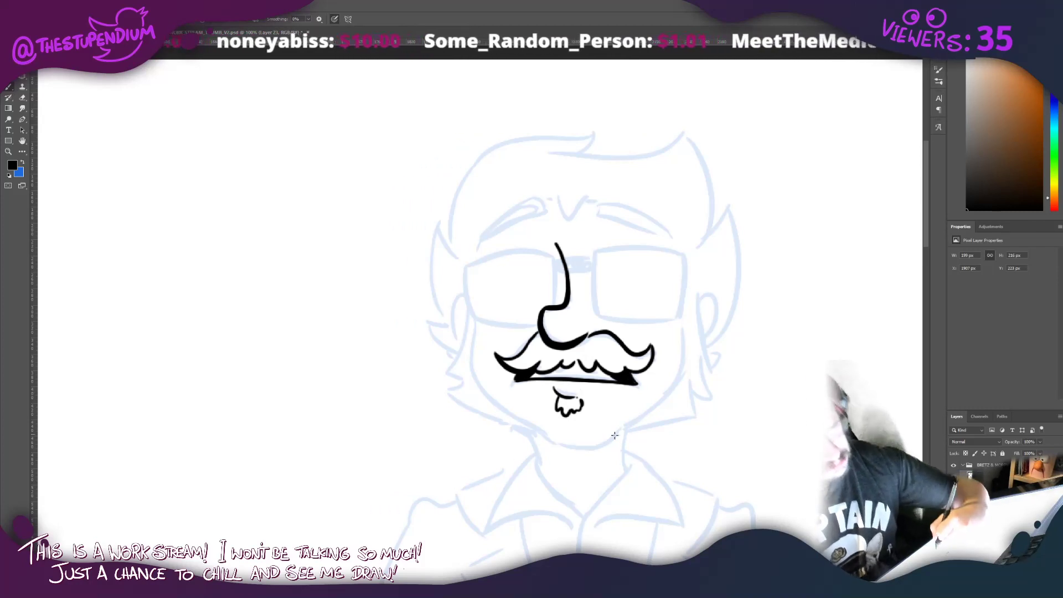
Step: Ink the chin, the right side of the jaw and the jagged sideburn hair on that side
mouse_move(538, 434)
mouse_down()
mouse_move(591, 446)
mouse_move(651, 411)
mouse_move(675, 375)
mouse_move(684, 326)
mouse_move(682, 360)
mouse_move(689, 306)
mouse_up()
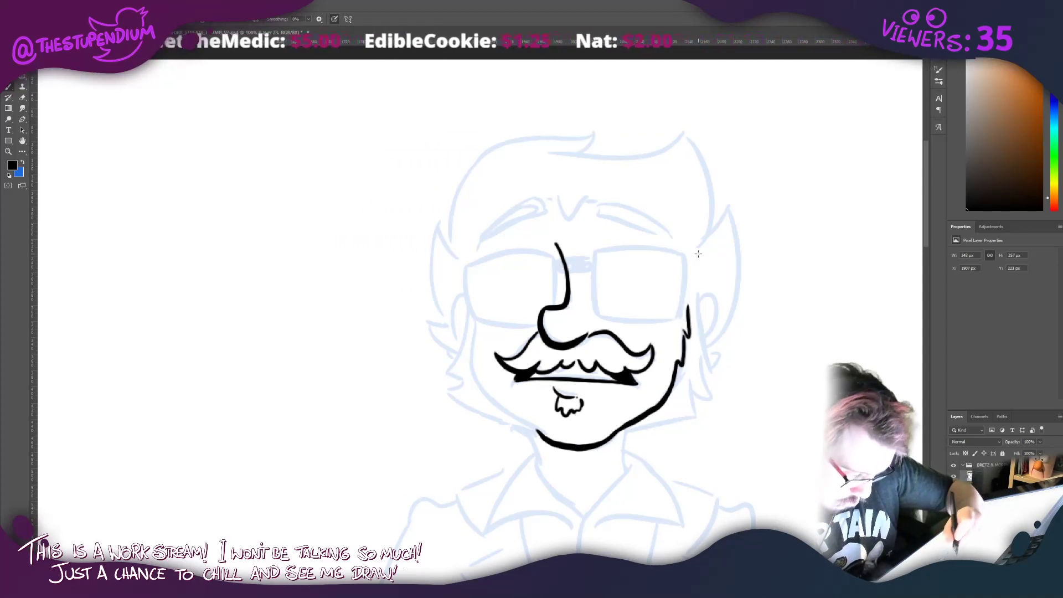
drag(624, 429, 692, 413)
key(ctrl+z)
mouse_move(623, 430)
mouse_down()
mouse_move(700, 415)
mouse_move(697, 300)
mouse_up()
Step: Ink the jagged sideburn on the left of the face and continue the jawline down to the neck
mouse_move(472, 313)
mouse_down()
mouse_move(444, 373)
mouse_move(460, 383)
mouse_move(439, 390)
mouse_move(508, 425)
mouse_up()
key(ctrl+z)
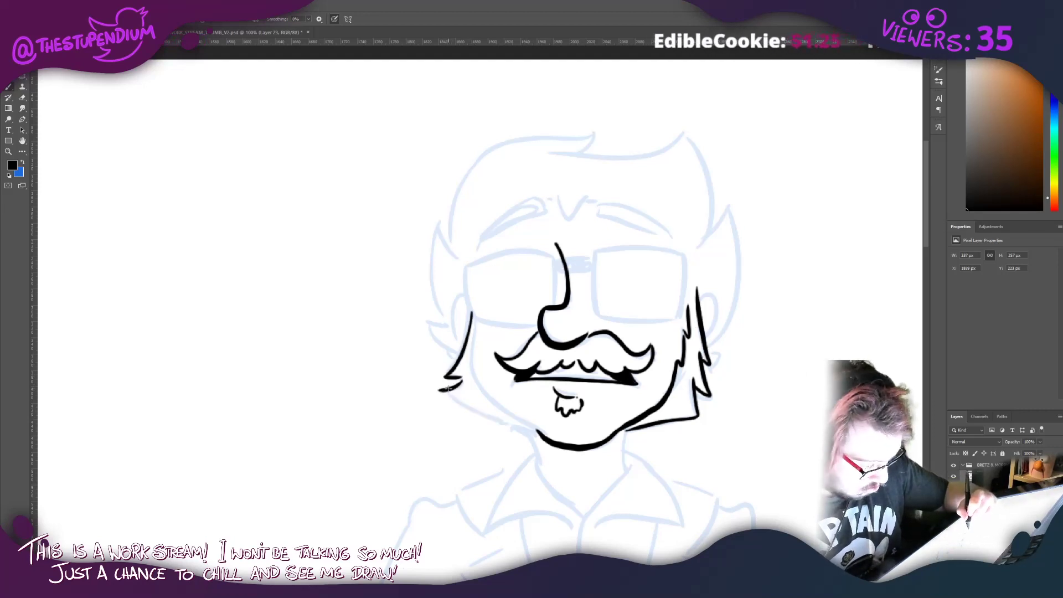
mouse_move(440, 391)
mouse_down()
mouse_move(461, 397)
mouse_move(449, 412)
mouse_move(537, 432)
mouse_up()
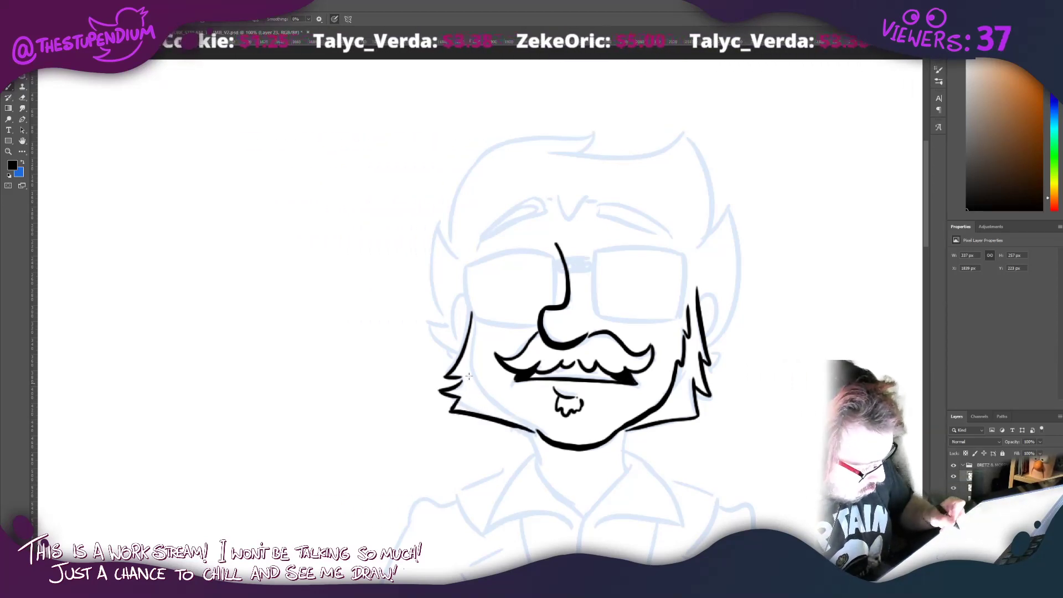
mouse_move(473, 319)
mouse_down()
mouse_move(470, 356)
mouse_move(483, 391)
mouse_up()
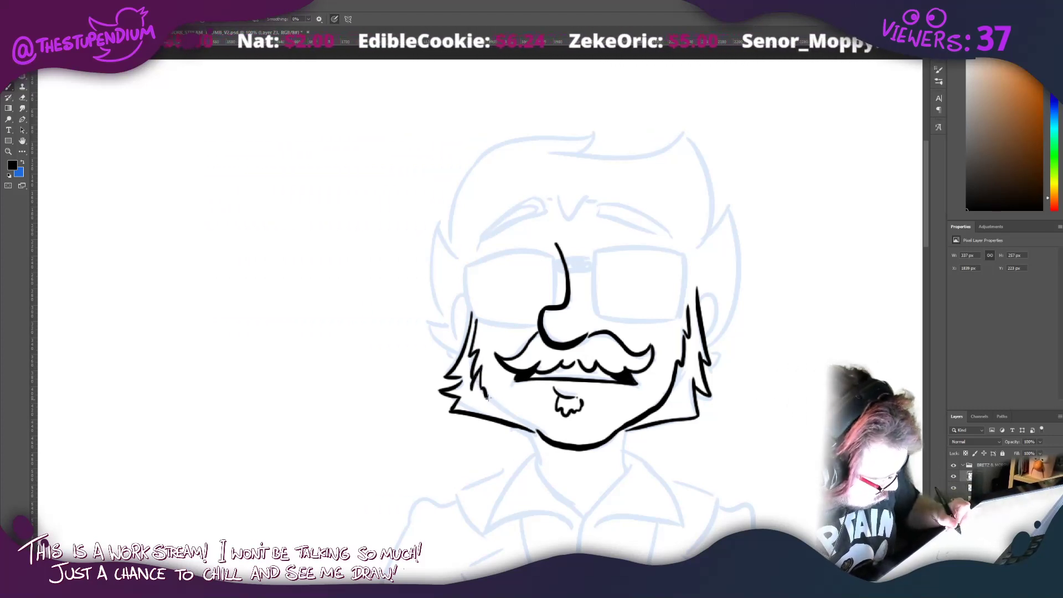
mouse_move(487, 395)
mouse_down()
mouse_move(562, 432)
mouse_move(518, 432)
mouse_move(471, 413)
mouse_move(538, 466)
mouse_up()
Step: Ink the sides of the neck, the V-shaped neckline and both pointed flaps of the shirt collar
mouse_move(626, 430)
mouse_down()
mouse_move(622, 479)
mouse_move(573, 535)
mouse_up()
drag(534, 455, 579, 517)
drag(463, 433, 518, 321)
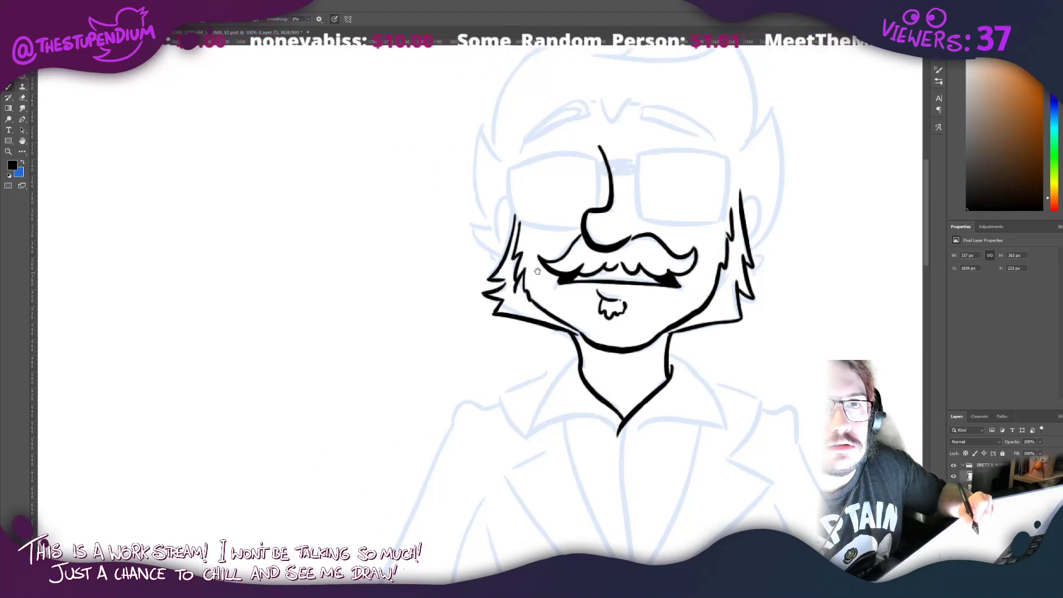
mouse_move(531, 255)
mouse_down()
mouse_move(523, 301)
mouse_move(485, 349)
mouse_move(487, 302)
mouse_up()
drag(491, 209, 491, 184)
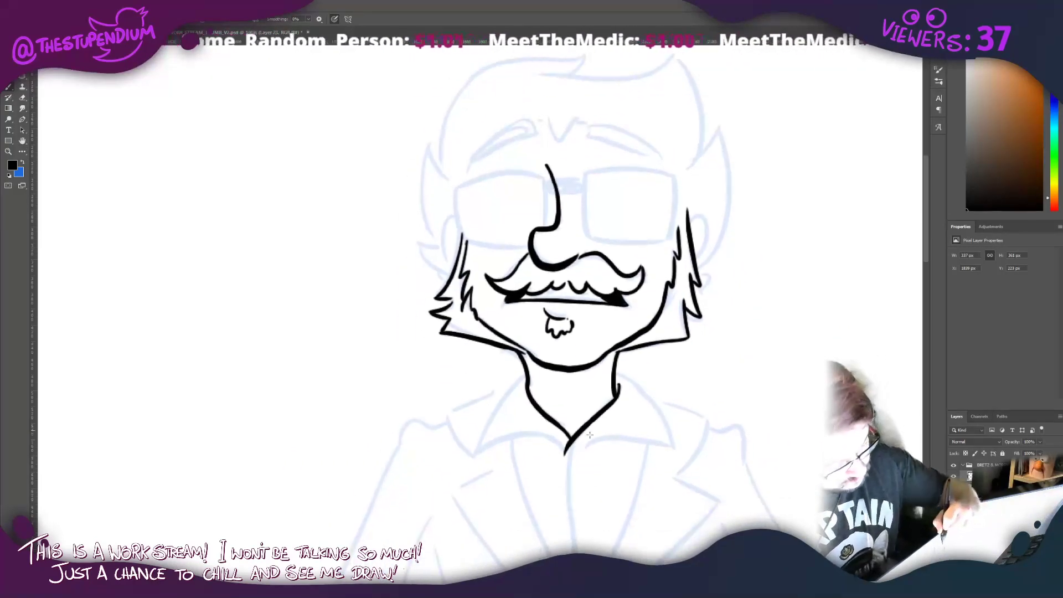
mouse_move(579, 465)
mouse_down()
mouse_move(615, 433)
mouse_move(685, 447)
mouse_move(614, 365)
mouse_up()
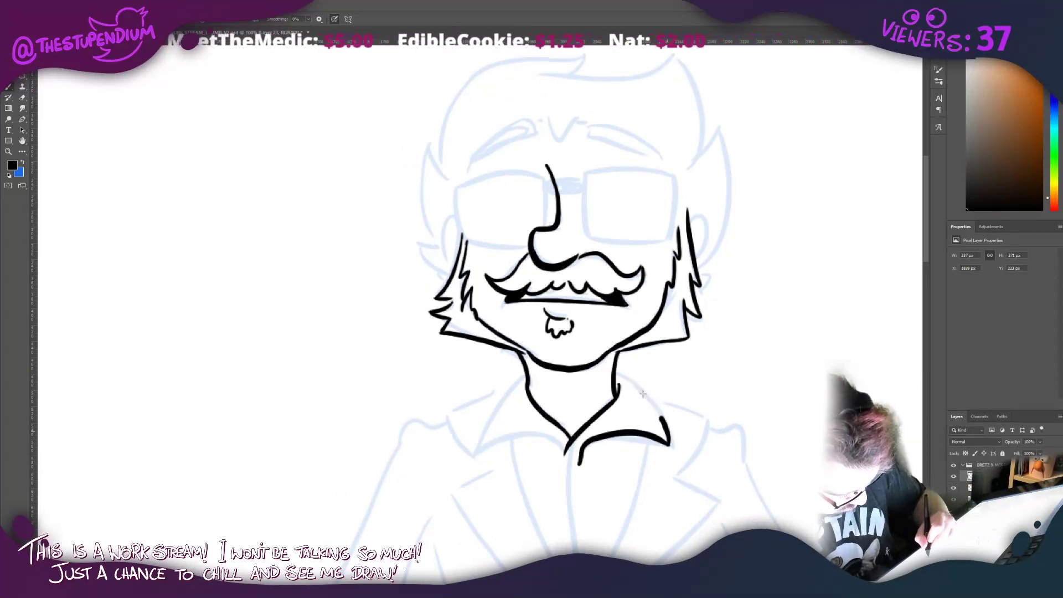
drag(521, 375, 479, 454)
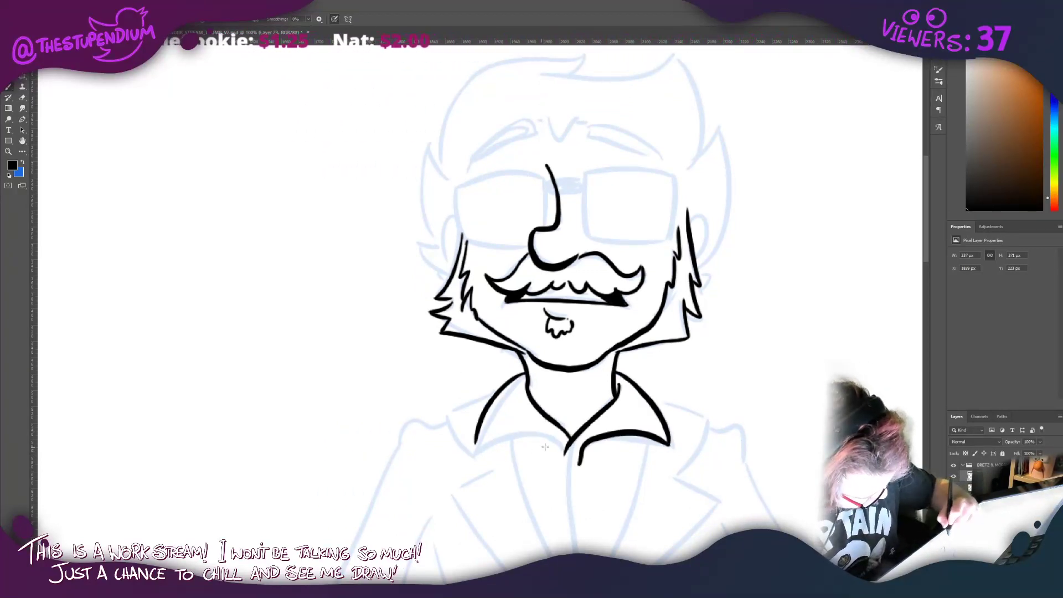
drag(566, 443, 486, 444)
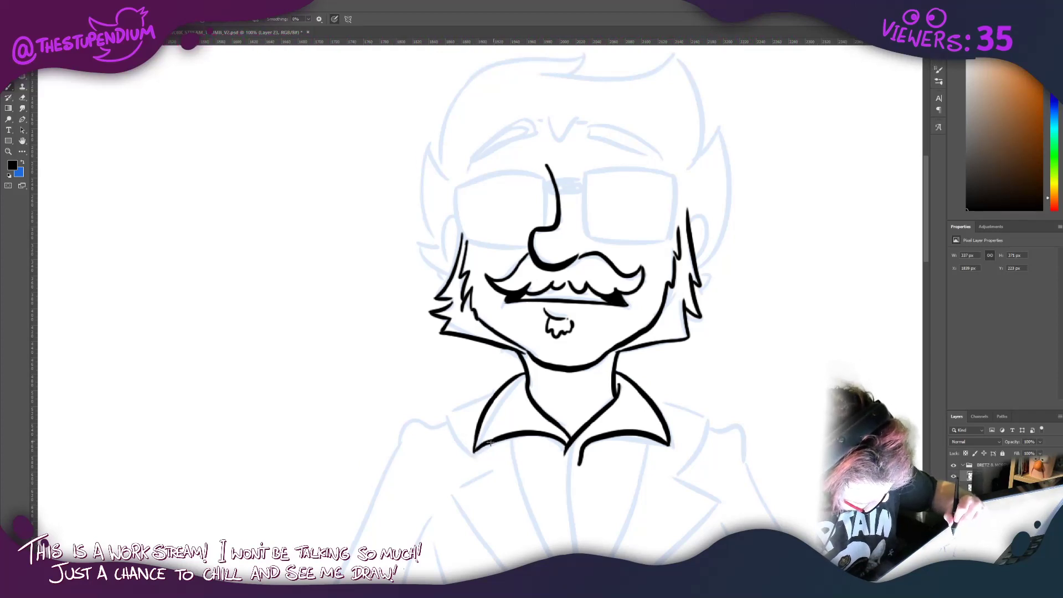
Step: Ink the furrowed brow crease above the nose and the thick eyebrow on the left of the face
drag(434, 305, 440, 411)
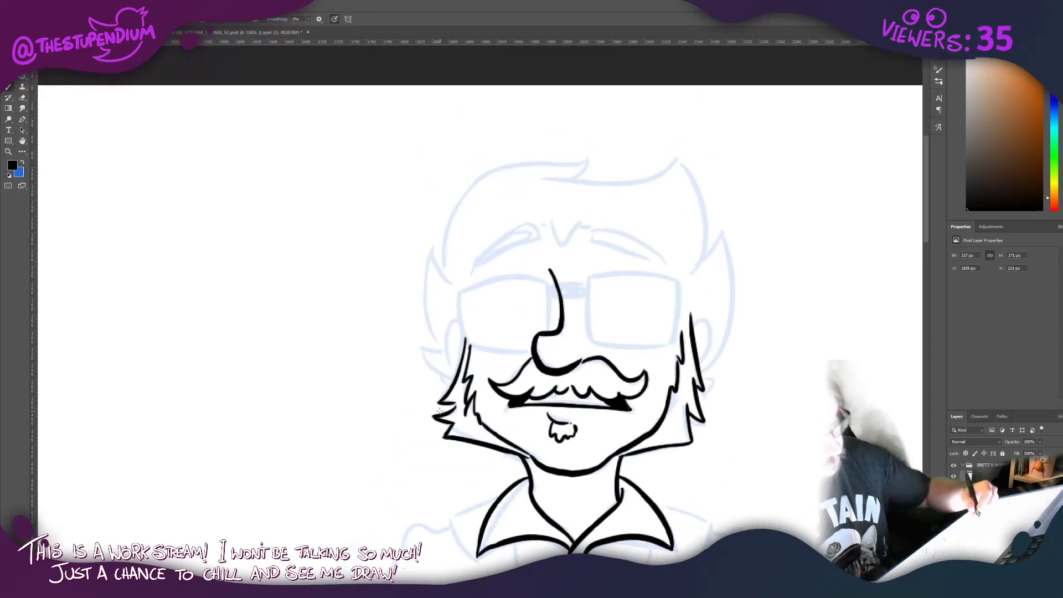
drag(548, 197, 569, 250)
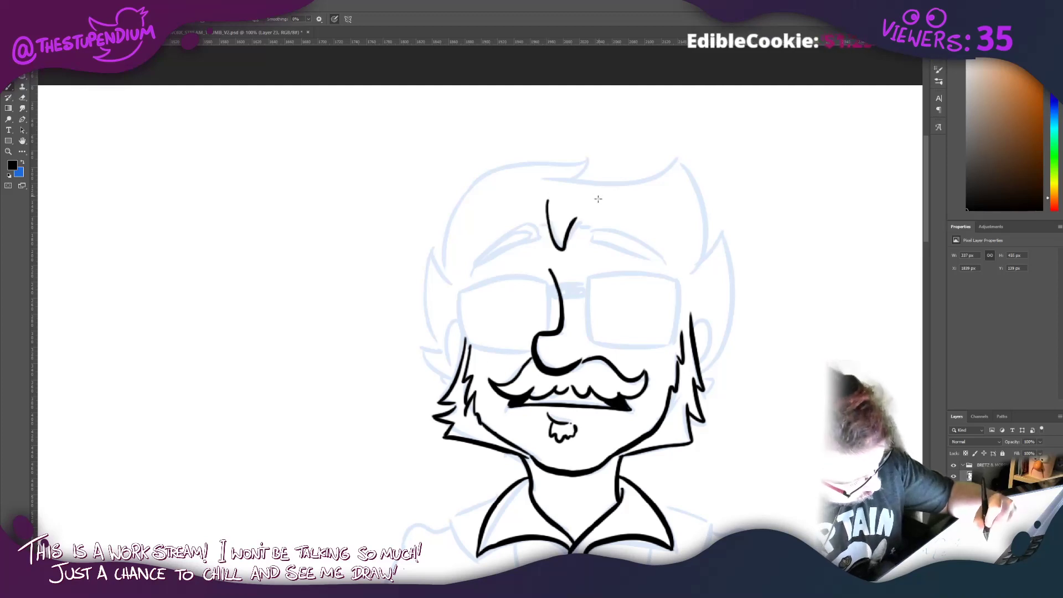
key(ctrl+z)
mouse_move(547, 196)
mouse_down()
mouse_move(565, 247)
mouse_move(586, 210)
mouse_move(576, 238)
mouse_move(536, 215)
mouse_move(515, 217)
mouse_move(477, 259)
mouse_up()
key(ctrl+z)
mouse_move(526, 219)
mouse_down()
mouse_move(468, 265)
mouse_move(472, 253)
mouse_move(523, 229)
mouse_up()
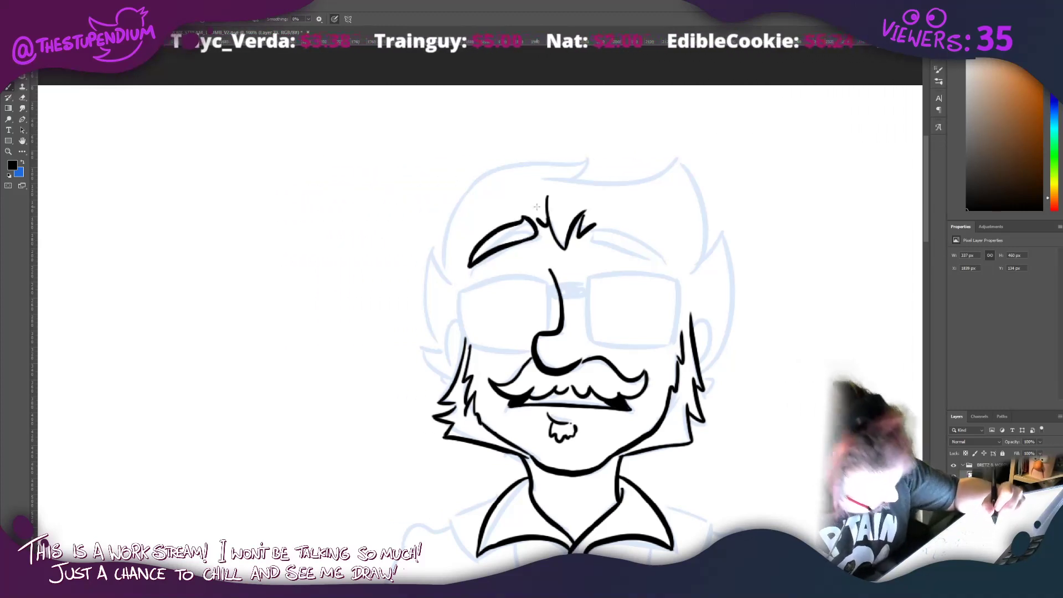
Step: Ink the eyebrow on the right of the face and the pointed hair outlines along that side of the head
mouse_move(598, 222)
mouse_down()
mouse_move(590, 243)
mouse_move(665, 264)
mouse_up()
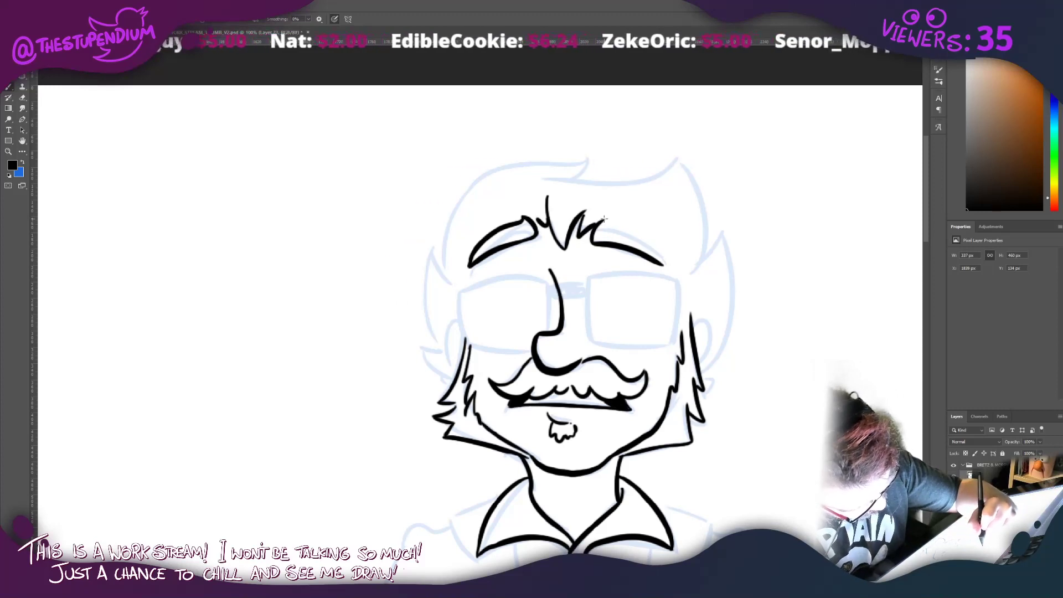
mouse_move(603, 221)
mouse_down()
mouse_move(643, 233)
mouse_move(664, 261)
mouse_up()
key(ctrl+z)
drag(602, 220, 671, 269)
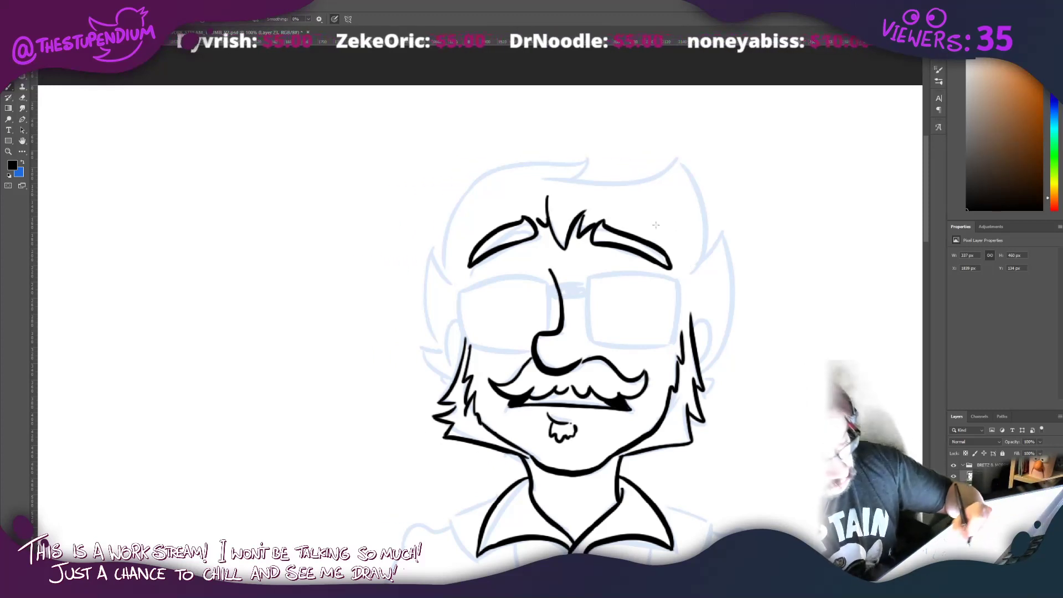
mouse_move(689, 276)
mouse_down()
mouse_move(702, 206)
mouse_move(683, 176)
mouse_move(720, 224)
mouse_up()
mouse_move(700, 373)
mouse_down()
mouse_move(725, 335)
mouse_move(715, 212)
mouse_up()
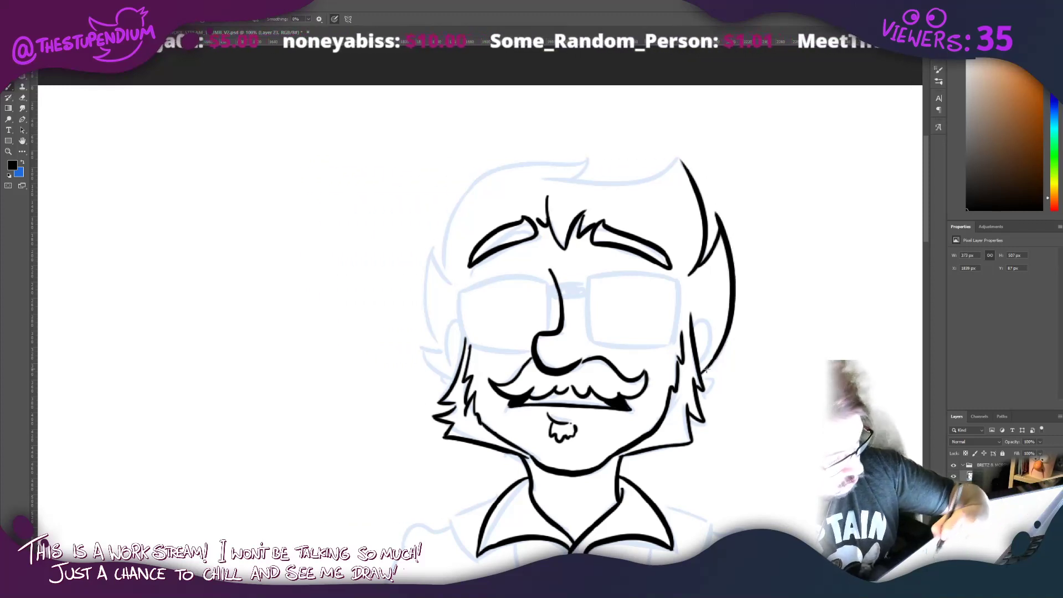
mouse_move(726, 374)
mouse_down()
mouse_move(789, 287)
mouse_move(782, 164)
mouse_up()
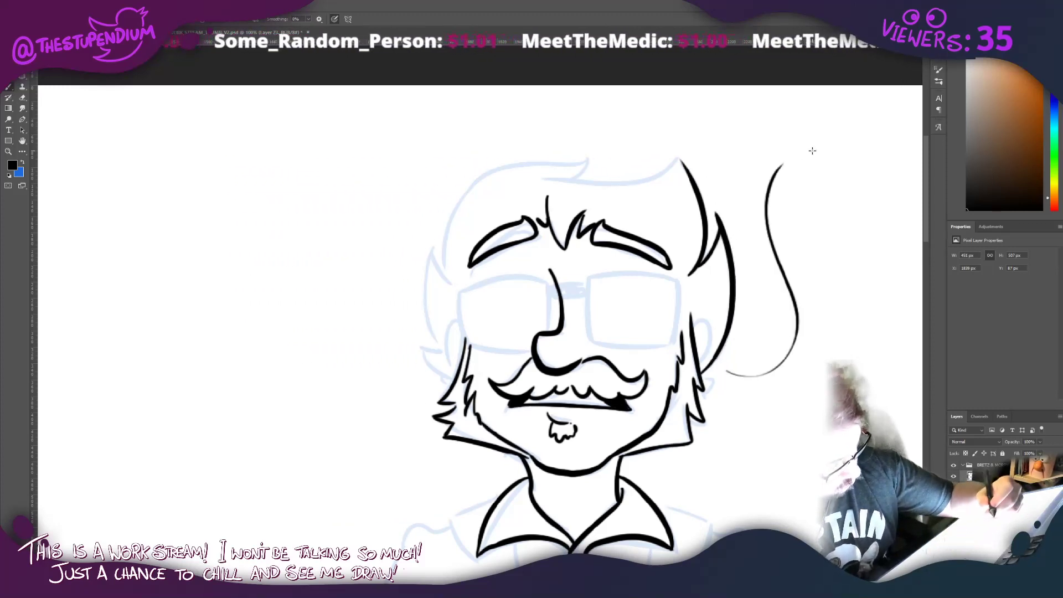
key(ctrl+z)
drag(731, 324, 751, 178)
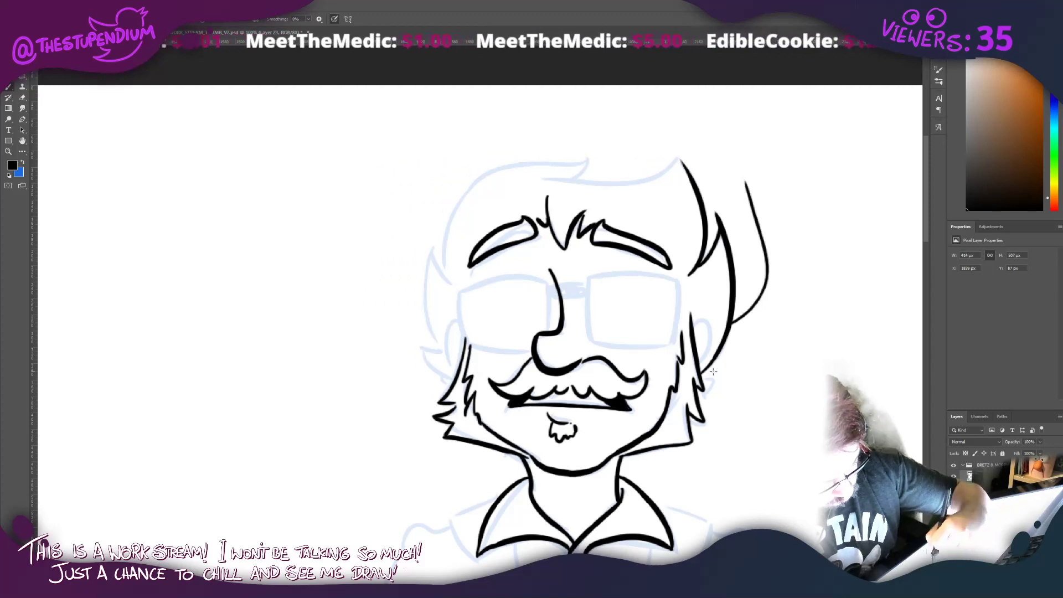
mouse_move(711, 372)
mouse_down()
mouse_move(795, 265)
mouse_move(753, 171)
mouse_up()
key(ctrl+z)
key(ctrl+z)
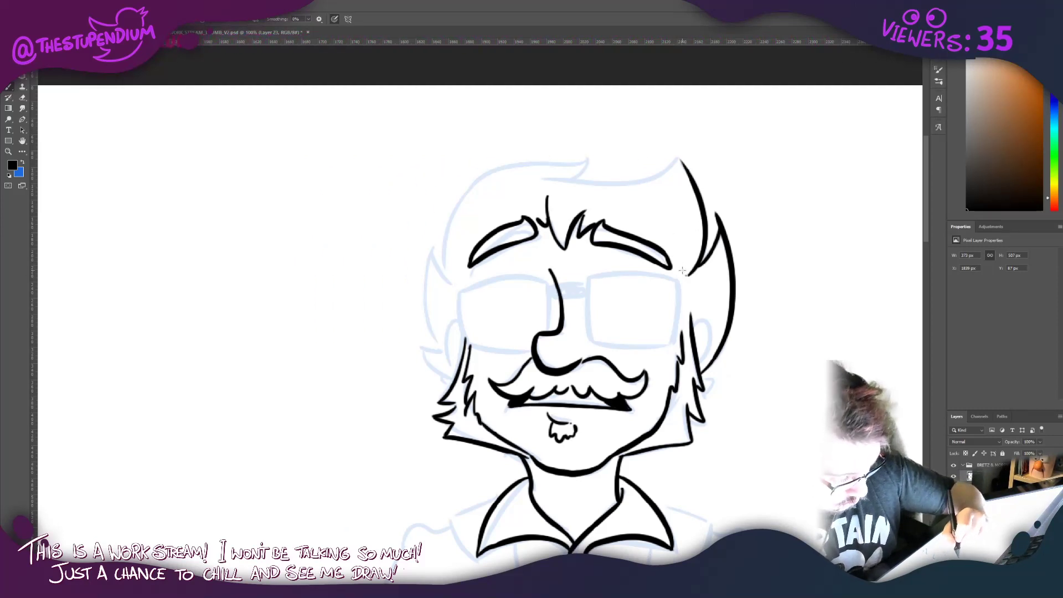
Step: Ink the small temple marks, the side edges of the right lens, the black glasses bridge and the left lens's inner edge
drag(676, 268, 685, 314)
drag(466, 273, 463, 287)
drag(665, 346, 679, 281)
drag(588, 280, 592, 342)
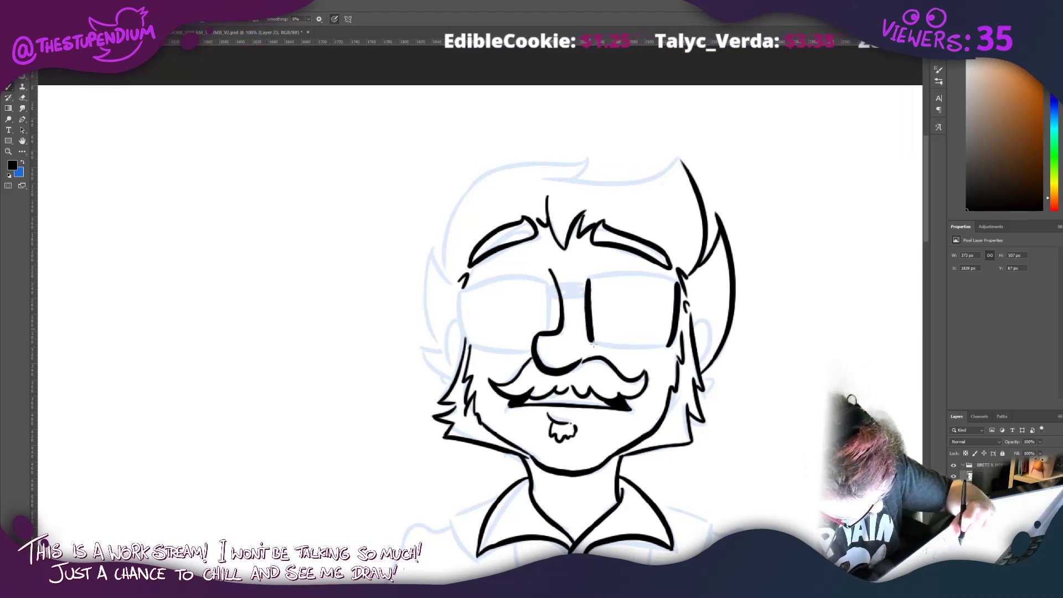
mouse_move(588, 294)
mouse_down()
mouse_move(554, 299)
mouse_move(580, 284)
mouse_move(585, 295)
mouse_move(556, 281)
mouse_up()
key(ctrl+z)
drag(547, 331, 546, 271)
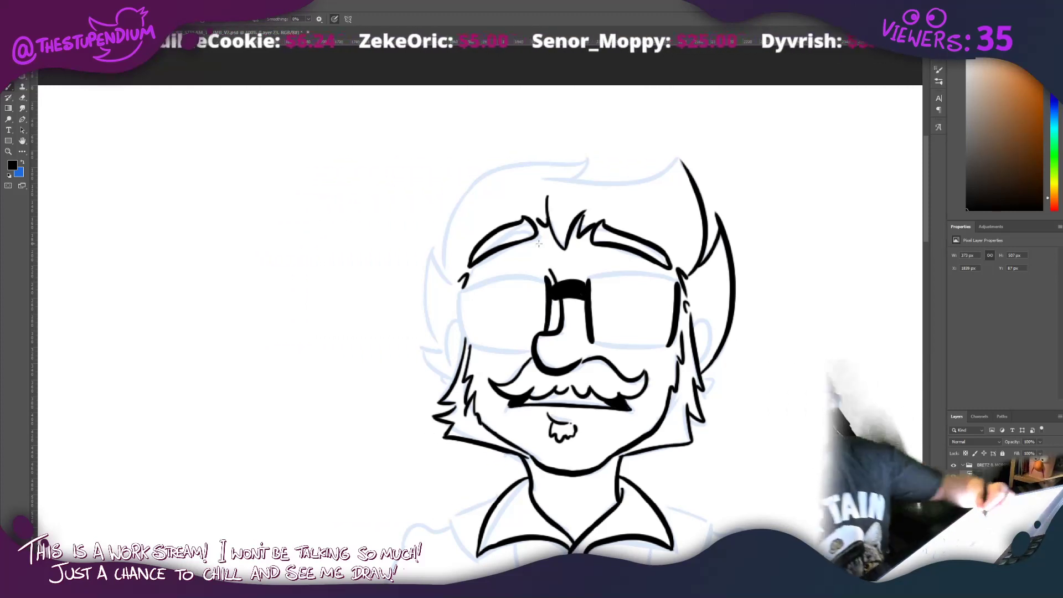
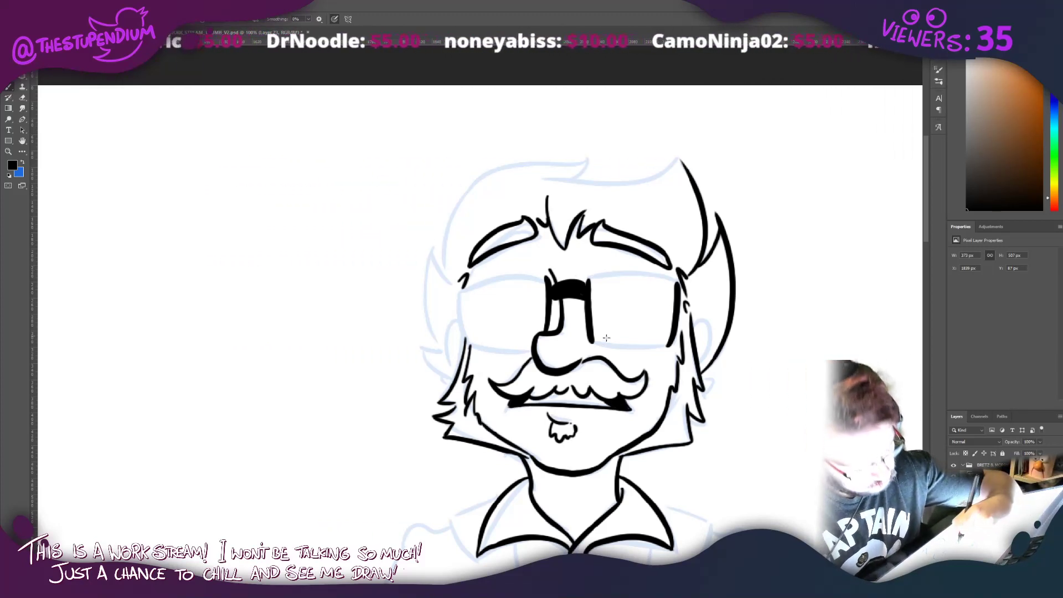
Step: Complete the thick black frames around both lenses of the man's glasses
mouse_move(590, 339)
mouse_down()
mouse_move(661, 347)
mouse_move(673, 337)
mouse_up()
drag(678, 271, 451, 285)
key(ctrl+z)
key(ctrl+z)
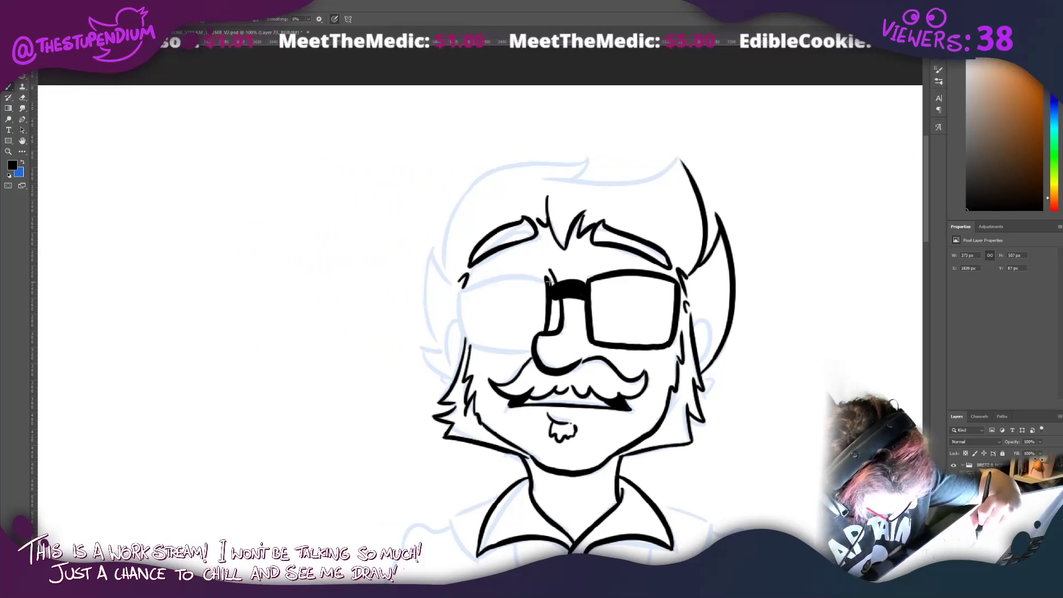
drag(552, 275, 461, 286)
key(ctrl+z)
mouse_move(552, 275)
mouse_down()
mouse_move(482, 283)
mouse_move(459, 286)
mouse_up()
key(ctrl+z)
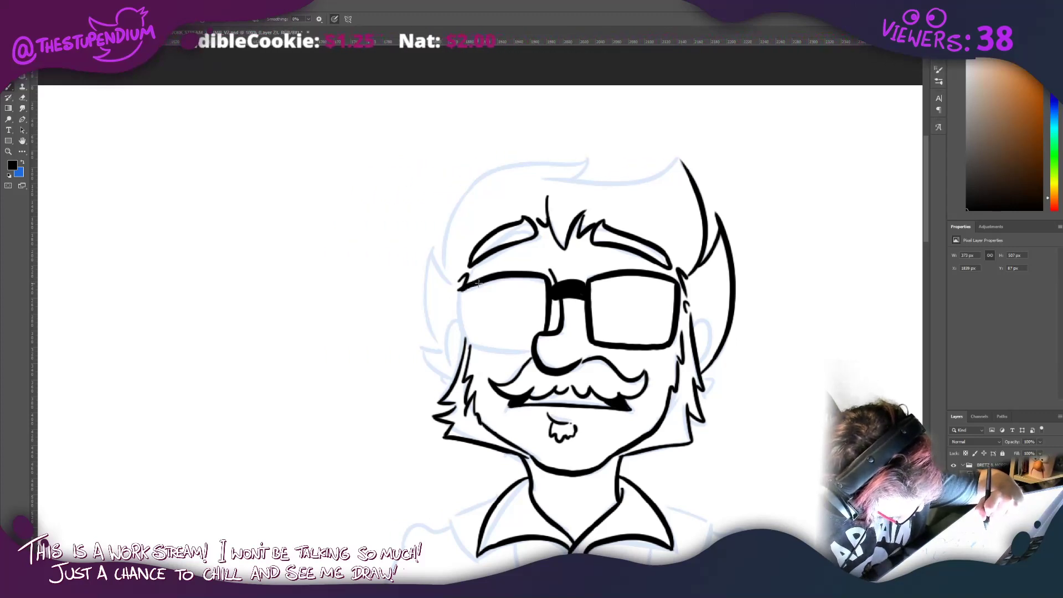
mouse_move(460, 290)
mouse_down()
mouse_move(470, 345)
mouse_move(533, 349)
mouse_up()
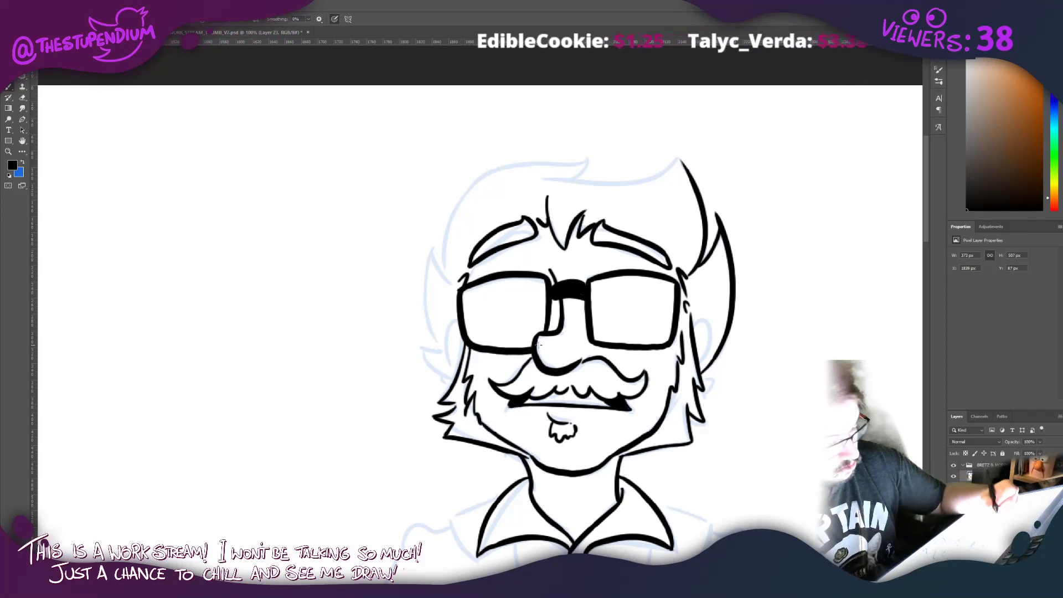
Step: Ink the pointed hair outline on the left side of the head and the swept hair outline across the top
mouse_move(449, 281)
mouse_down()
mouse_move(431, 243)
mouse_move(427, 339)
mouse_move(443, 353)
mouse_move(419, 346)
mouse_move(453, 390)
mouse_up()
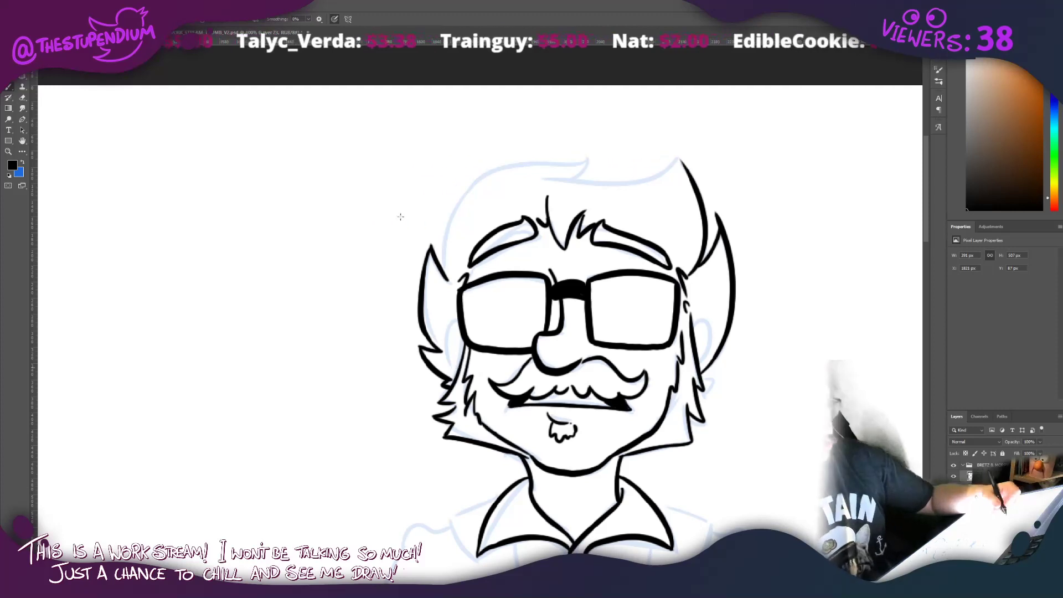
drag(391, 225, 449, 342)
drag(500, 382, 649, 260)
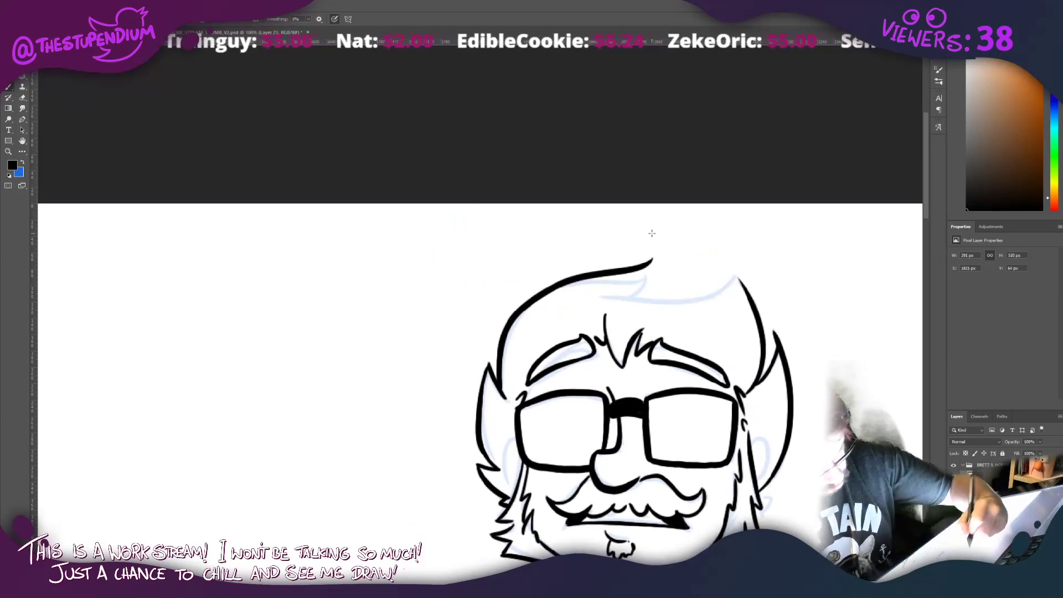
key(ctrl+z)
mouse_move(501, 394)
mouse_down()
mouse_move(506, 344)
mouse_move(645, 264)
mouse_up()
key(ctrl+z)
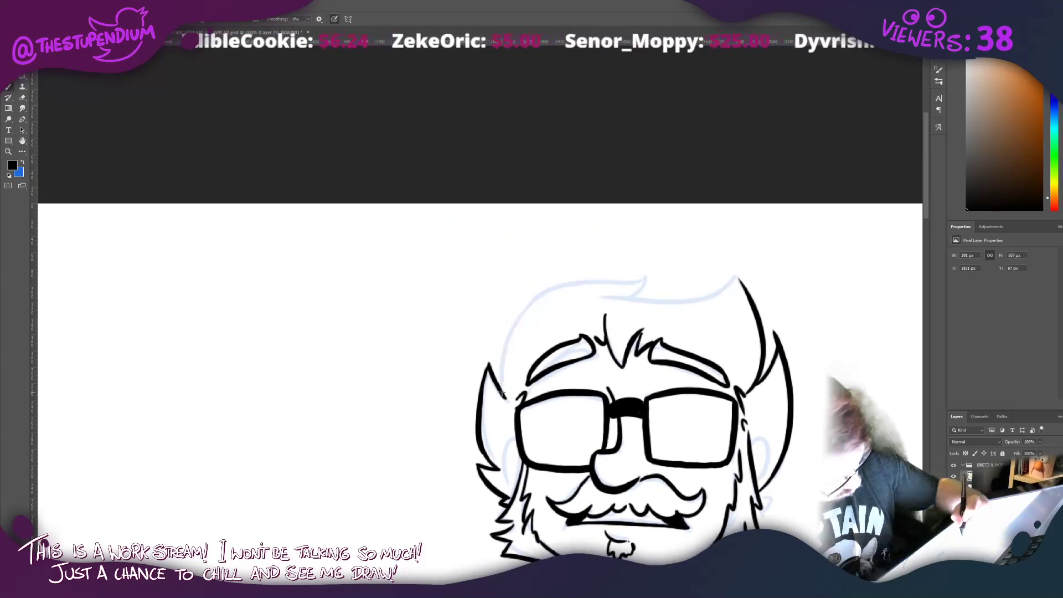
mouse_move(501, 394)
mouse_down()
mouse_move(528, 306)
mouse_move(658, 267)
mouse_move(623, 296)
mouse_move(731, 267)
mouse_move(743, 293)
mouse_up()
key(ctrl+z)
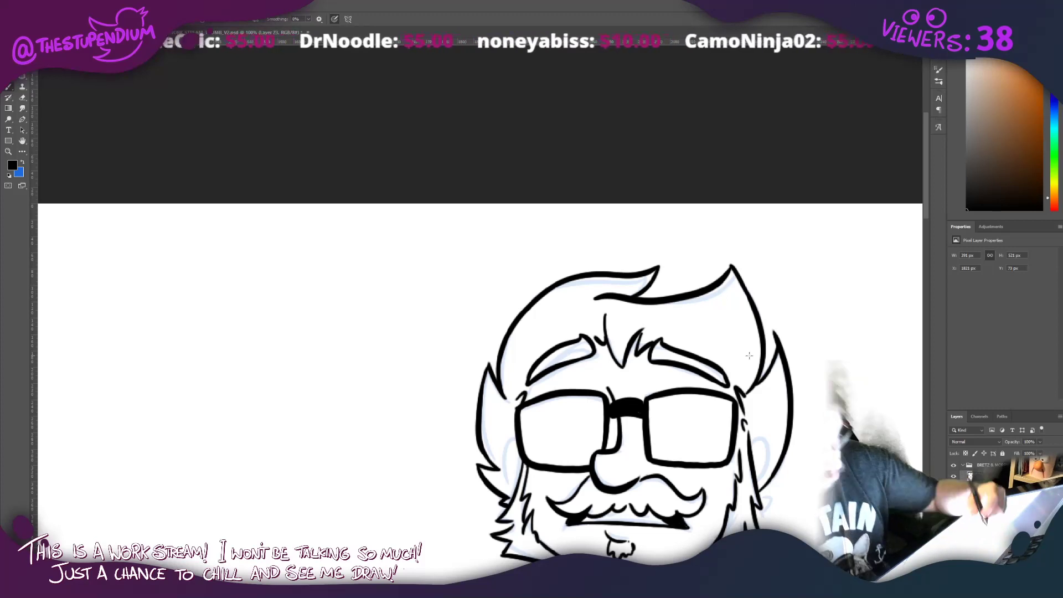
Step: Ink both ears, between the side hair and the sideburns
drag(426, 324, 420, 208)
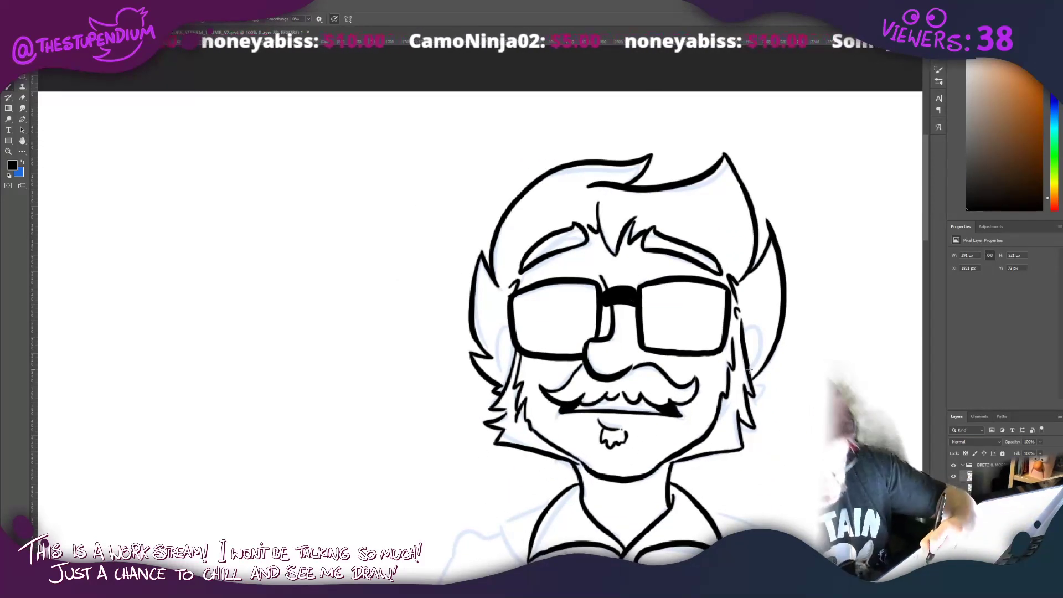
drag(744, 334, 753, 370)
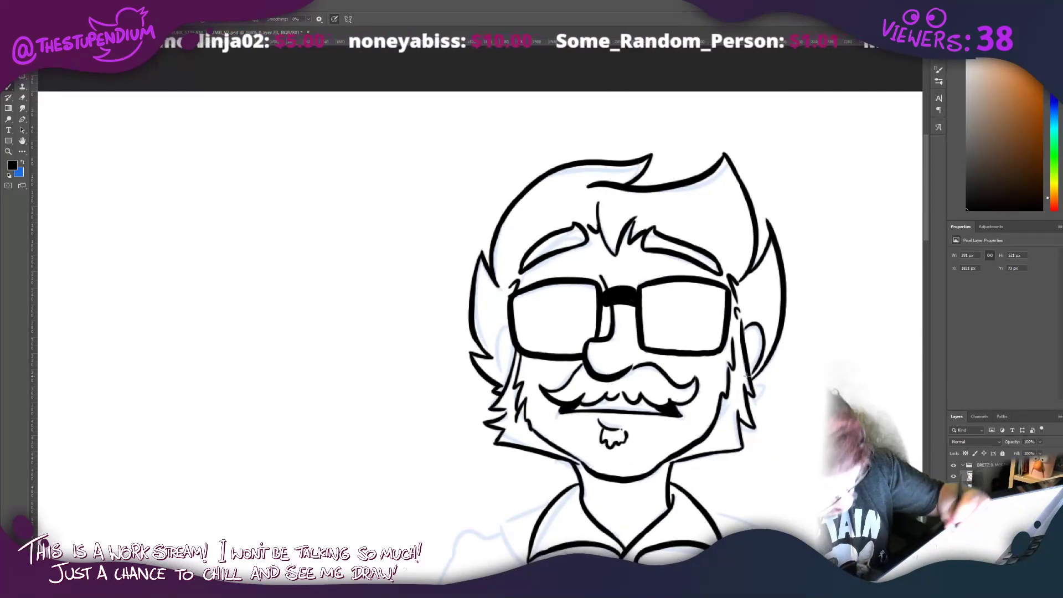
mouse_move(508, 319)
mouse_down()
mouse_move(504, 371)
mouse_move(515, 376)
mouse_up()
key(ctrl+z)
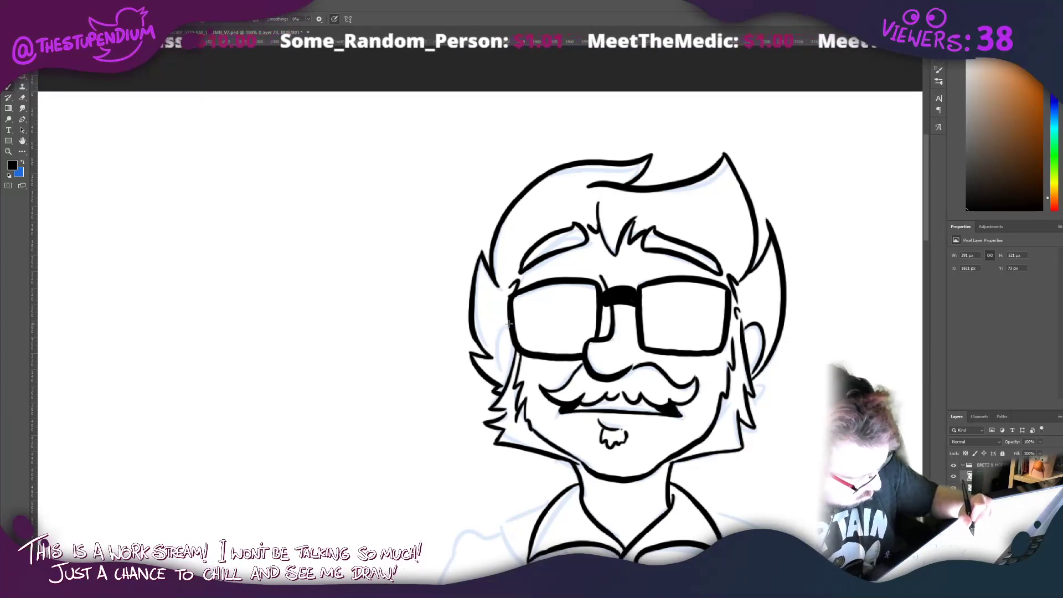
drag(509, 320, 512, 375)
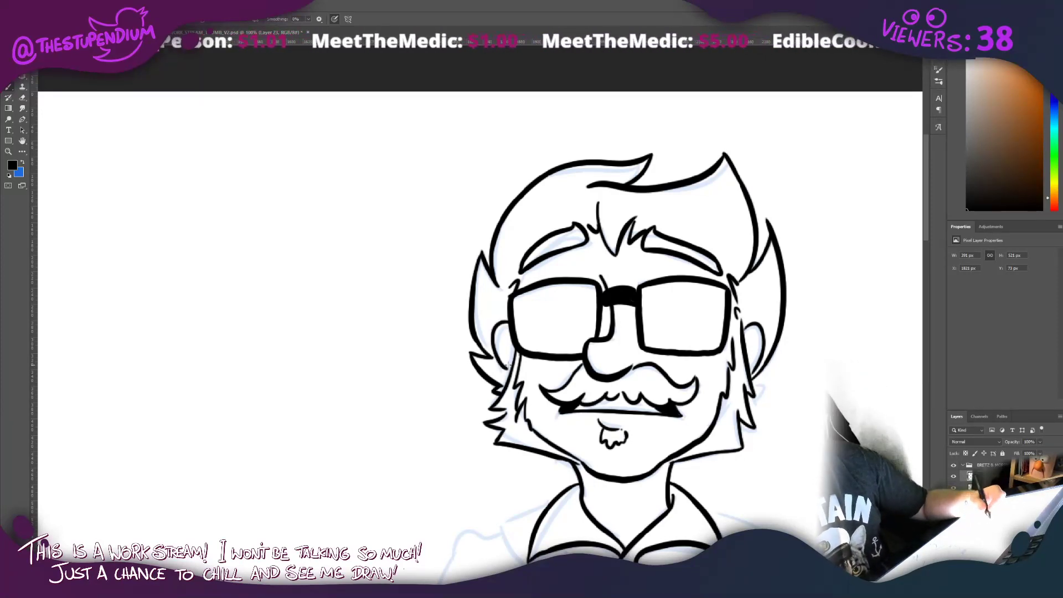
mouse_move(447, 293)
mouse_down()
mouse_move(416, 225)
mouse_move(421, 247)
mouse_up()
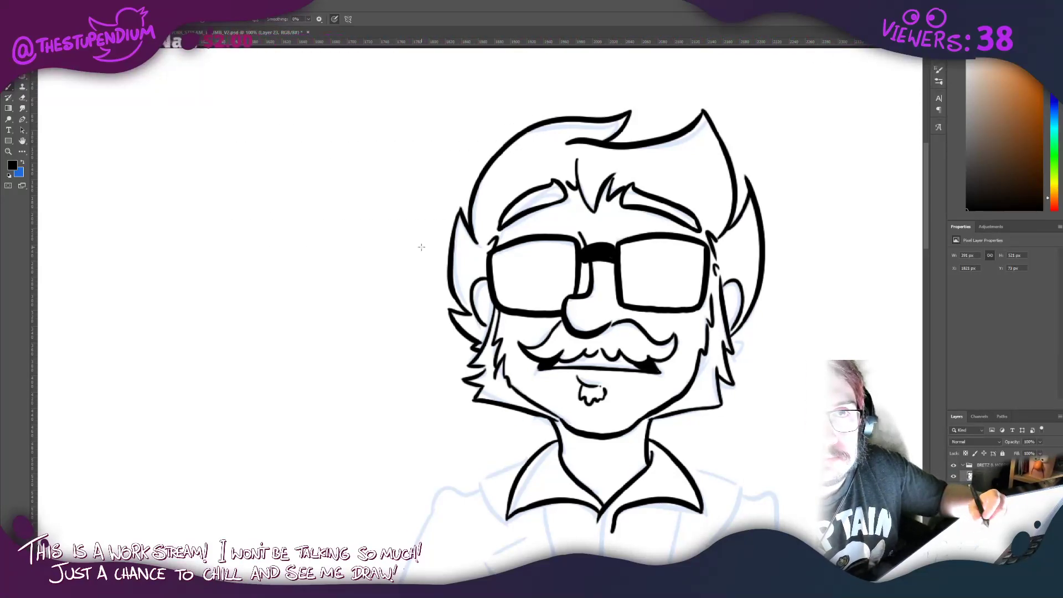
drag(533, 215, 547, 231)
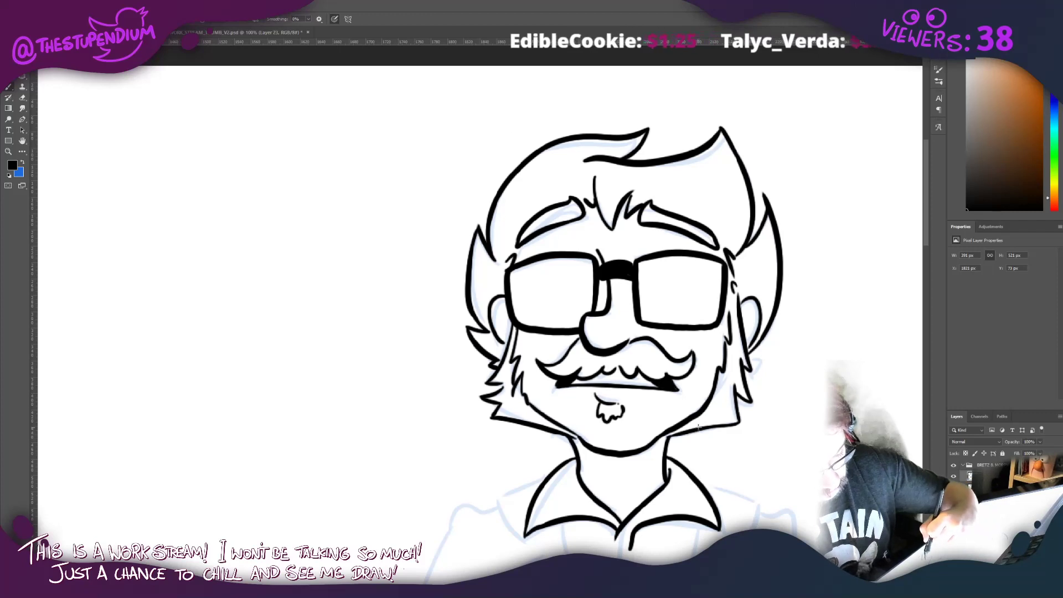
drag(476, 379, 350, 404)
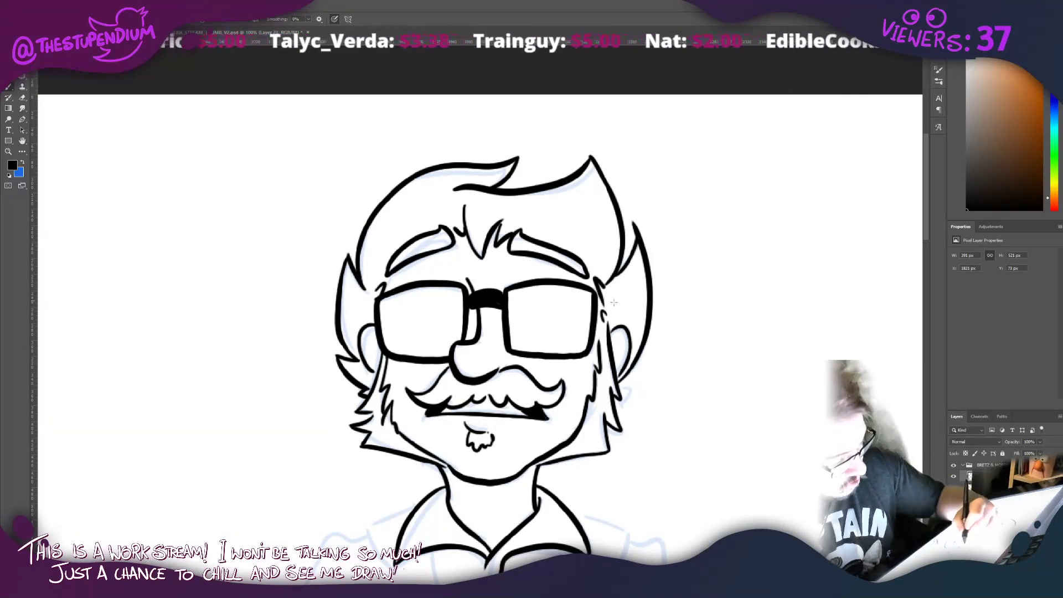
mouse_move(614, 302)
mouse_down()
mouse_move(588, 241)
mouse_move(639, 174)
mouse_move(630, 292)
mouse_up()
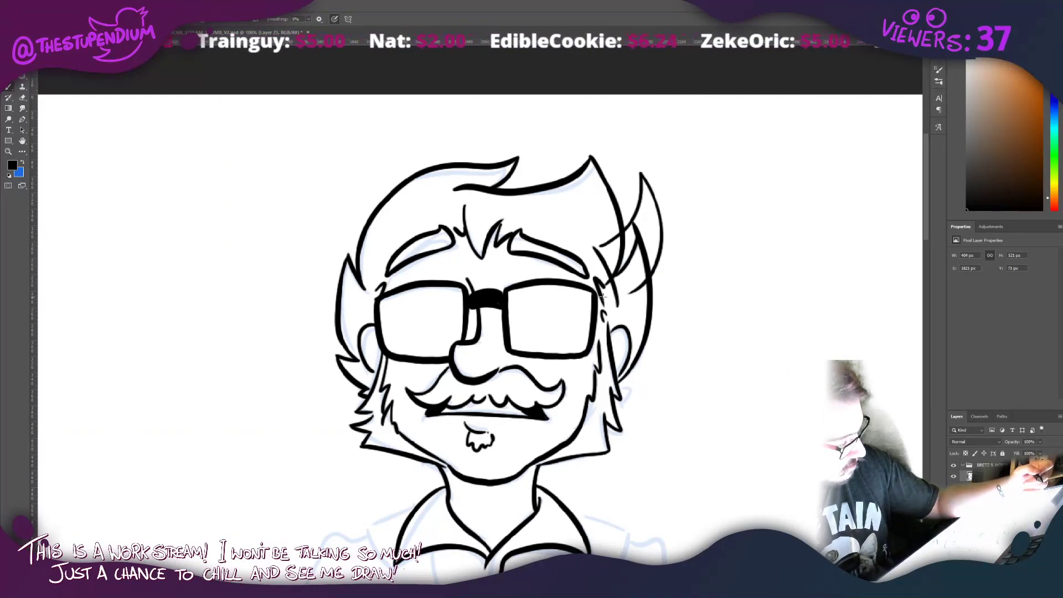
key(ctrl+z)
key(ctrl+z)
key(ctrl+z)
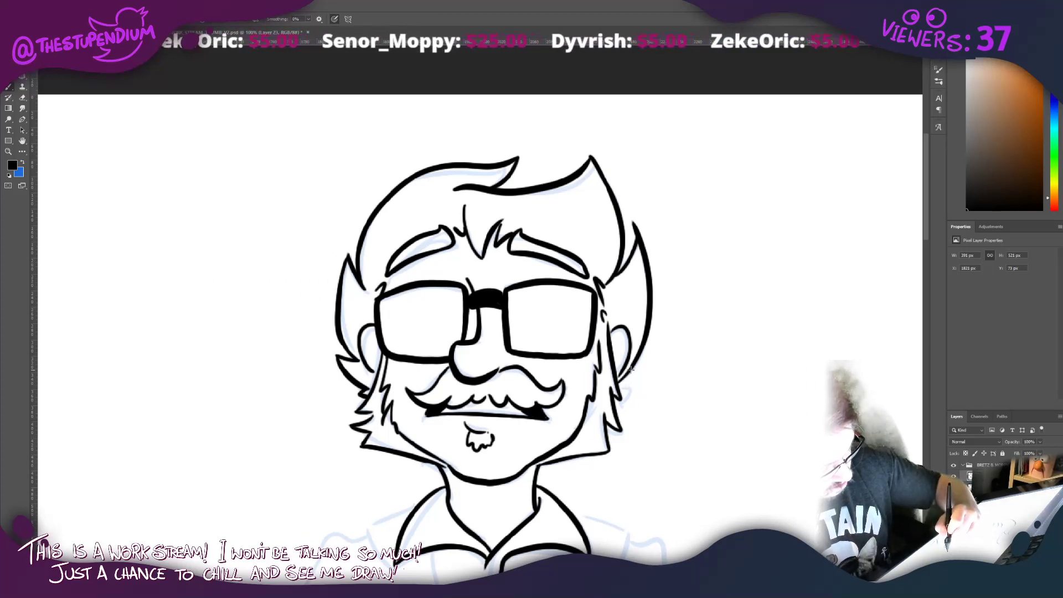
mouse_move(630, 369)
mouse_down()
mouse_move(700, 369)
mouse_move(709, 192)
mouse_up()
mouse_move(604, 453)
mouse_down()
mouse_move(755, 418)
mouse_move(719, 225)
mouse_move(716, 176)
mouse_up()
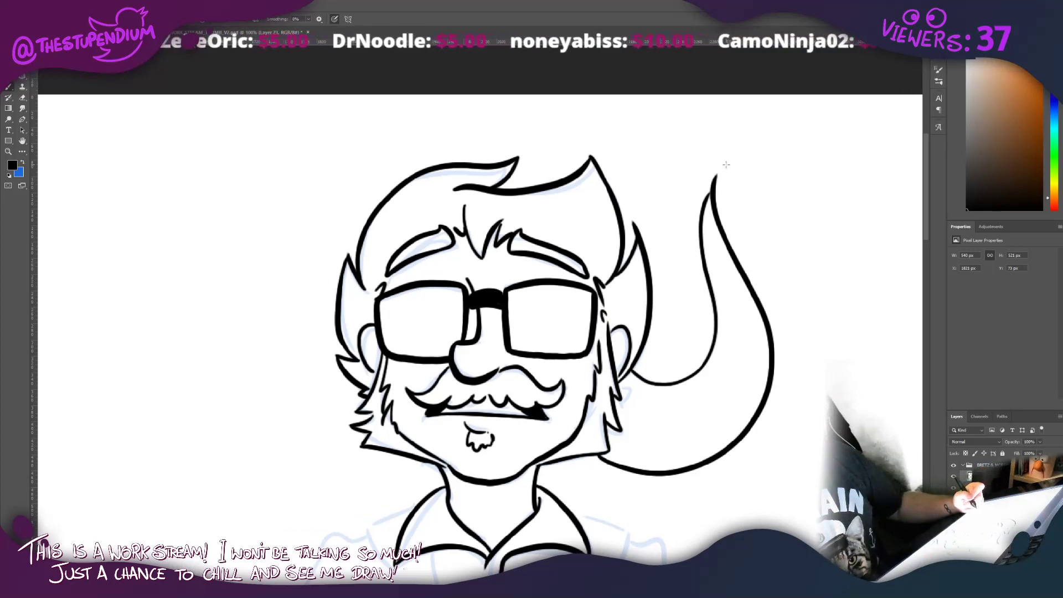
key(ctrl+z)
key(ctrl+z)
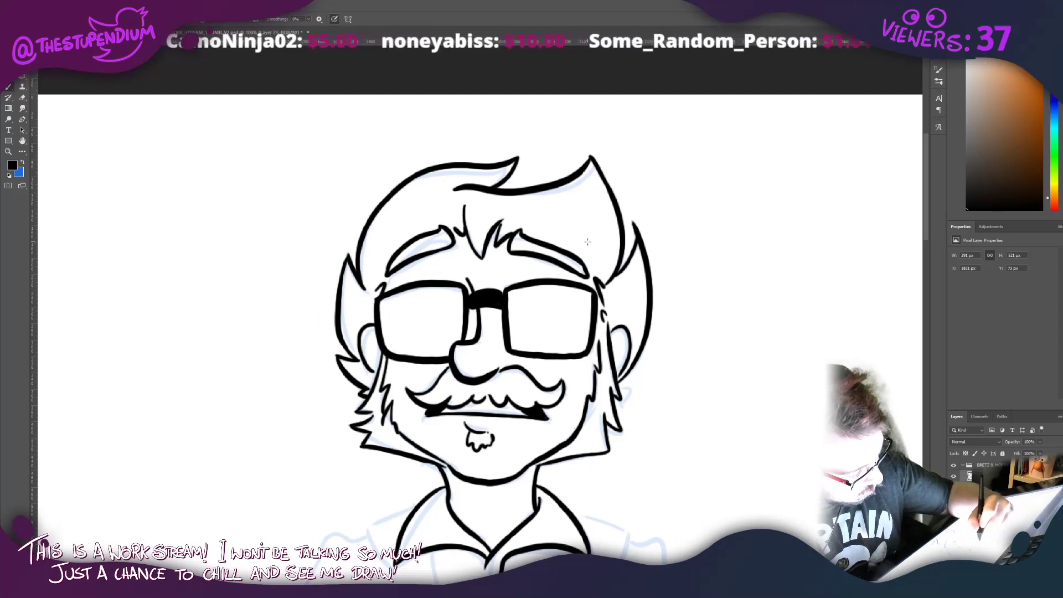
Step: Ink two small curved horns with ragged hair at their bases, one above each eyebrow
mouse_move(571, 227)
mouse_down()
mouse_move(586, 210)
mouse_move(592, 250)
mouse_up()
mouse_move(412, 224)
mouse_down()
mouse_move(402, 206)
mouse_move(389, 236)
mouse_up()
key(ctrl+z)
key(ctrl+z)
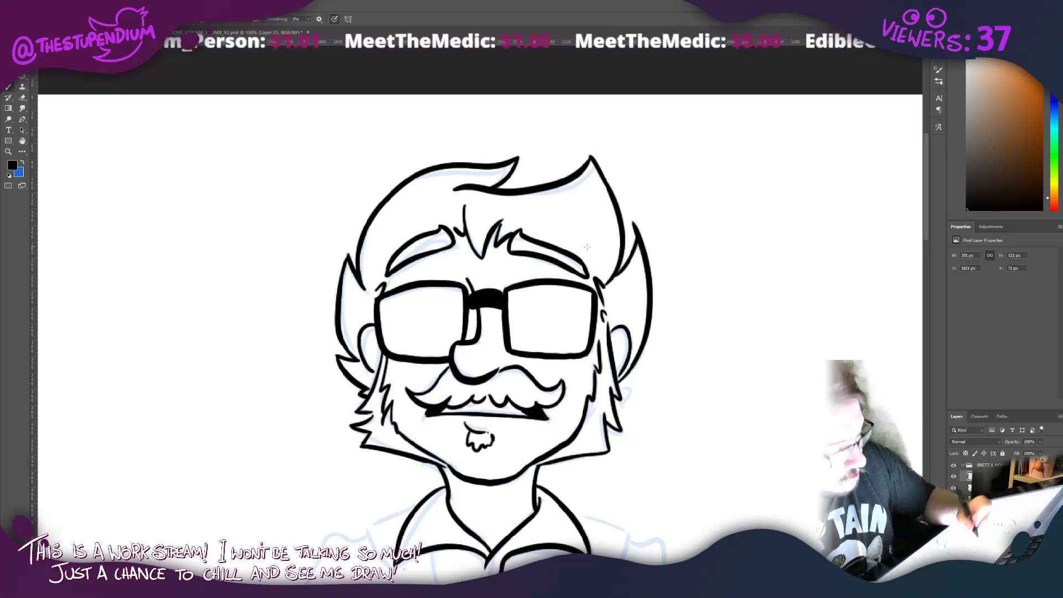
mouse_move(537, 220)
mouse_down()
mouse_move(592, 238)
mouse_move(599, 257)
mouse_move(572, 222)
mouse_move(590, 200)
mouse_up()
drag(594, 249, 591, 201)
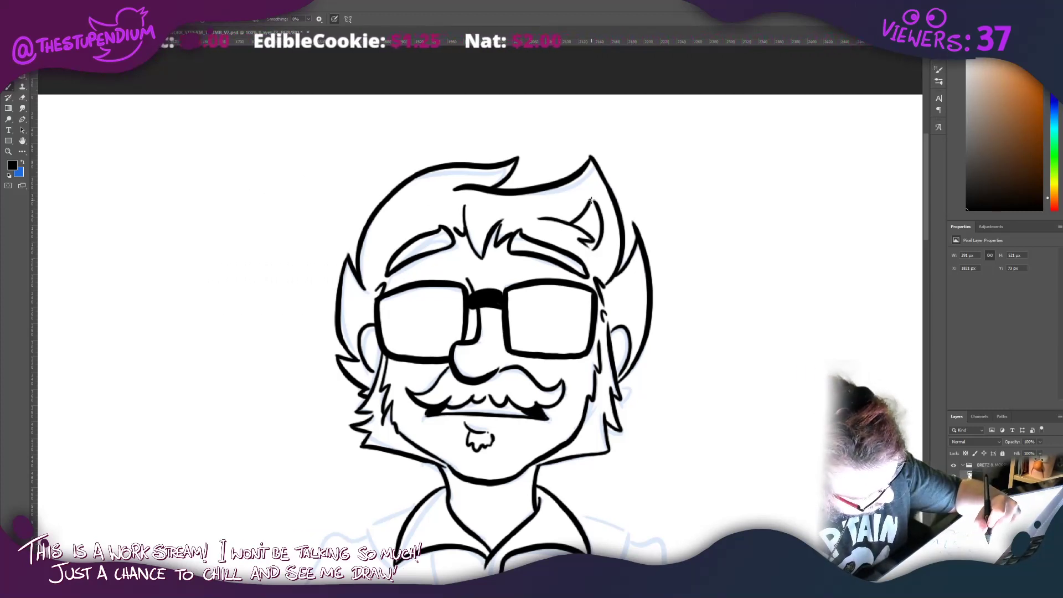
mouse_move(412, 215)
mouse_down()
mouse_move(393, 186)
mouse_move(380, 204)
mouse_move(384, 234)
mouse_up()
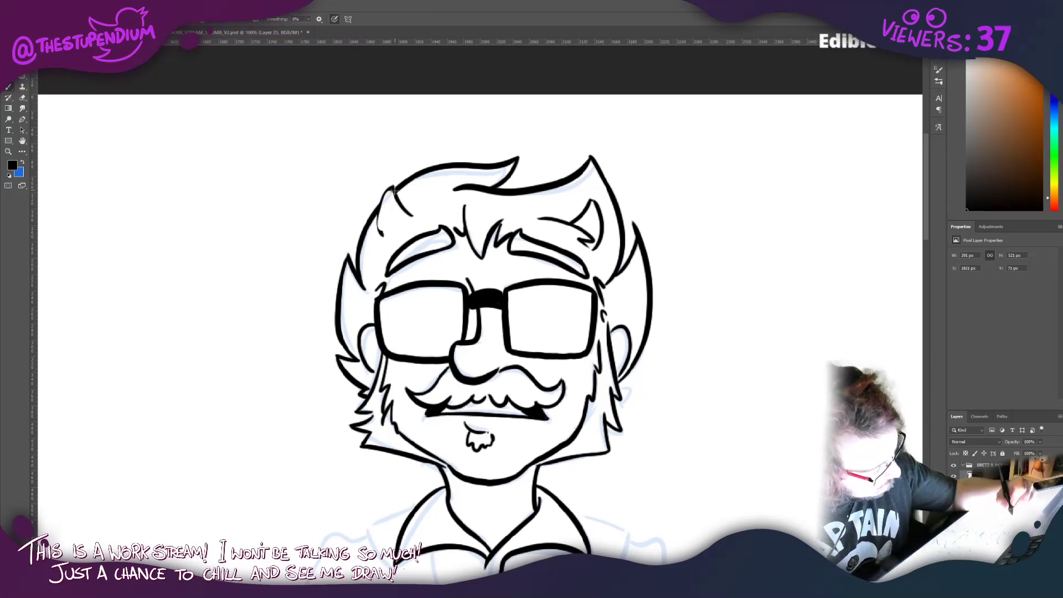
mouse_move(387, 190)
mouse_down()
mouse_move(386, 240)
mouse_move(397, 210)
mouse_move(421, 214)
mouse_move(376, 246)
mouse_up()
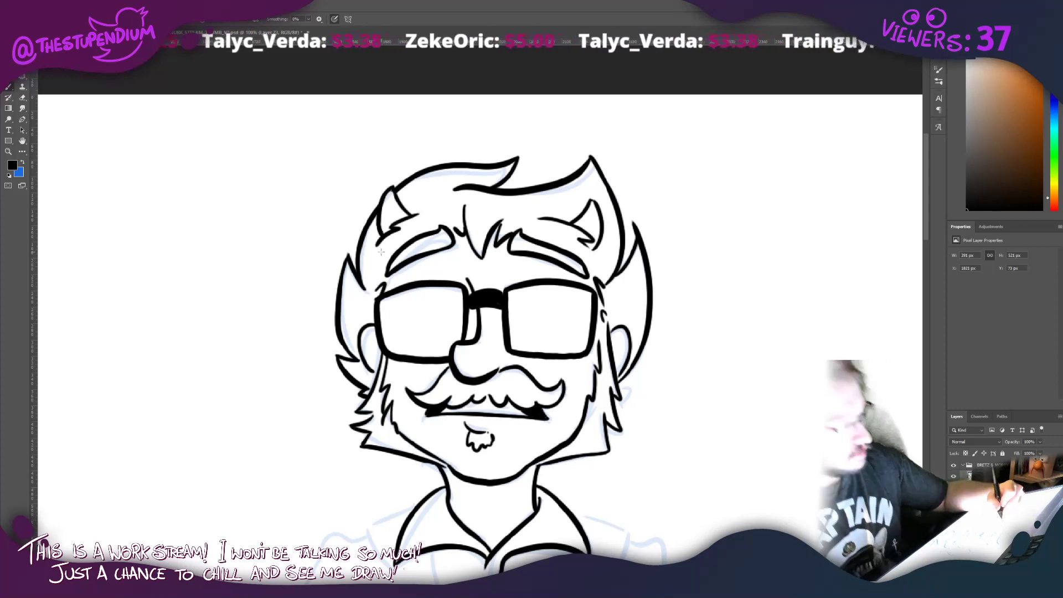
Step: Ink the shirt's centre front line and the two curved inner jacket edges running down from the collar to a V
mouse_move(359, 421)
mouse_down()
mouse_move(439, 323)
mouse_move(438, 289)
mouse_move(425, 293)
mouse_move(450, 240)
mouse_move(438, 226)
mouse_up()
drag(576, 243, 591, 378)
key(ctrl+z)
drag(575, 244, 585, 394)
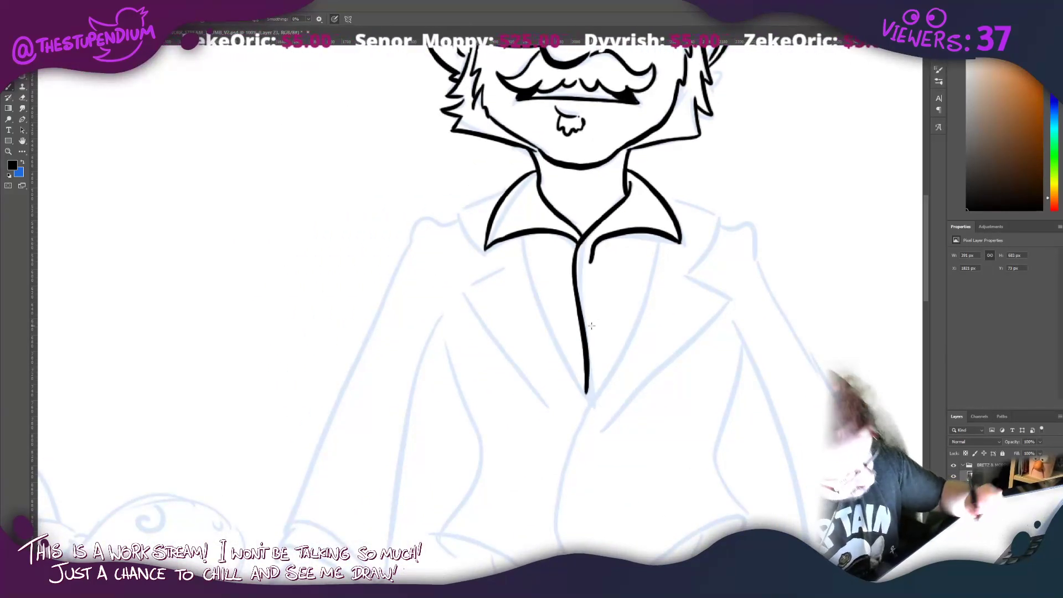
drag(520, 237, 584, 394)
mouse_move(659, 232)
mouse_down()
mouse_move(621, 355)
mouse_move(577, 418)
mouse_up()
key(ctrl+z)
drag(658, 230, 572, 435)
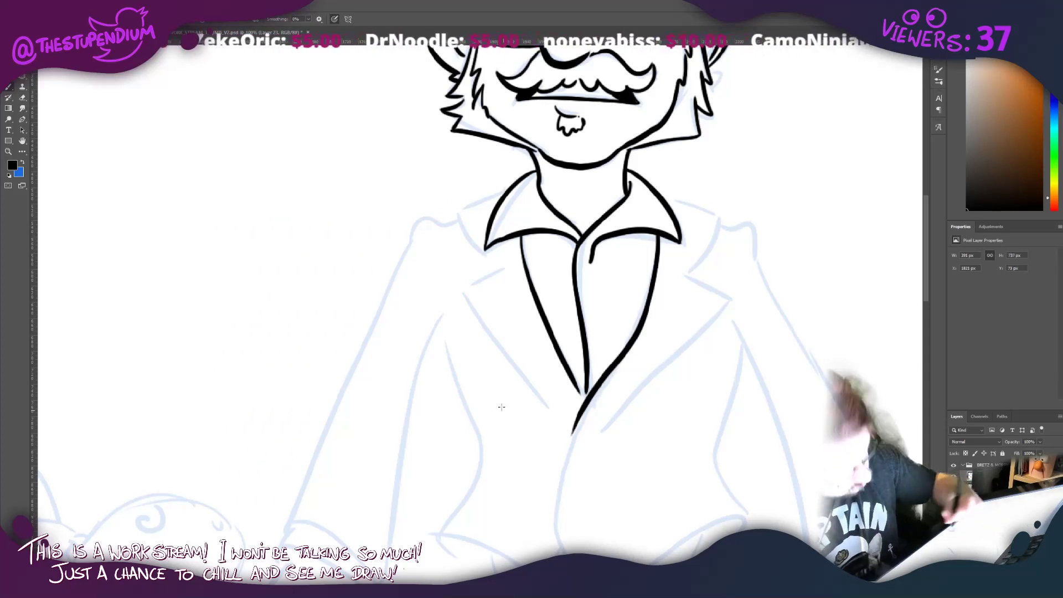
Step: Ink the jacket's overlapping front edge, its curled hem and the waist contour on the right half of the torso
scroll(502, 407, down, 5)
mouse_move(578, 291)
mouse_down()
mouse_move(559, 385)
mouse_move(660, 435)
mouse_move(711, 435)
mouse_up()
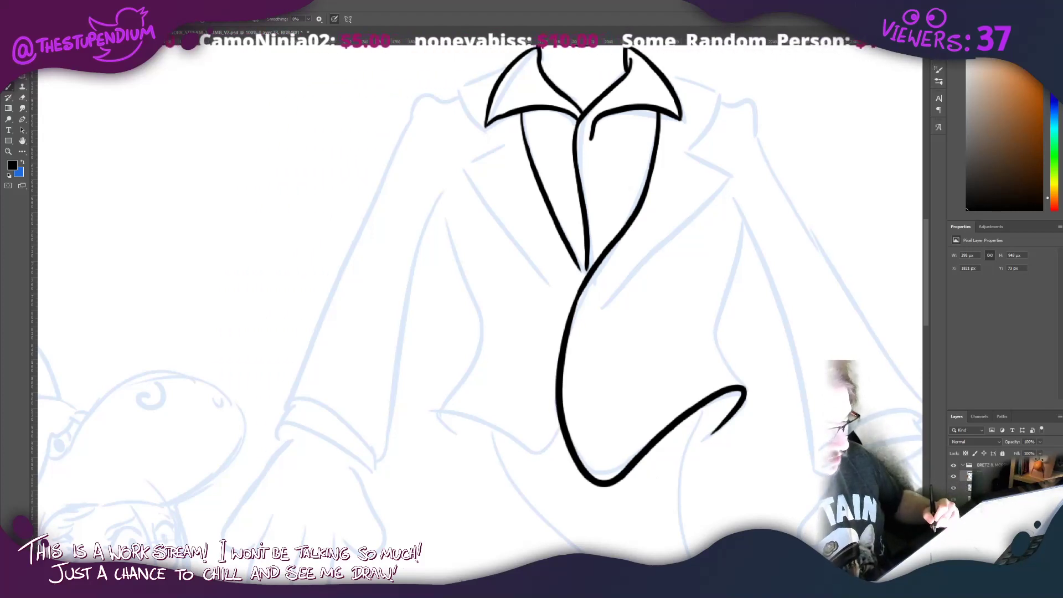
mouse_move(738, 376)
mouse_down()
mouse_move(717, 332)
mouse_move(745, 233)
mouse_up()
Step: Ink the jacket's waist contour on the left of the torso, redoing the curve from armpit to hem
drag(441, 201, 443, 403)
key(ctrl+z)
mouse_move(443, 198)
mouse_down()
mouse_move(451, 404)
mouse_move(440, 424)
mouse_up()
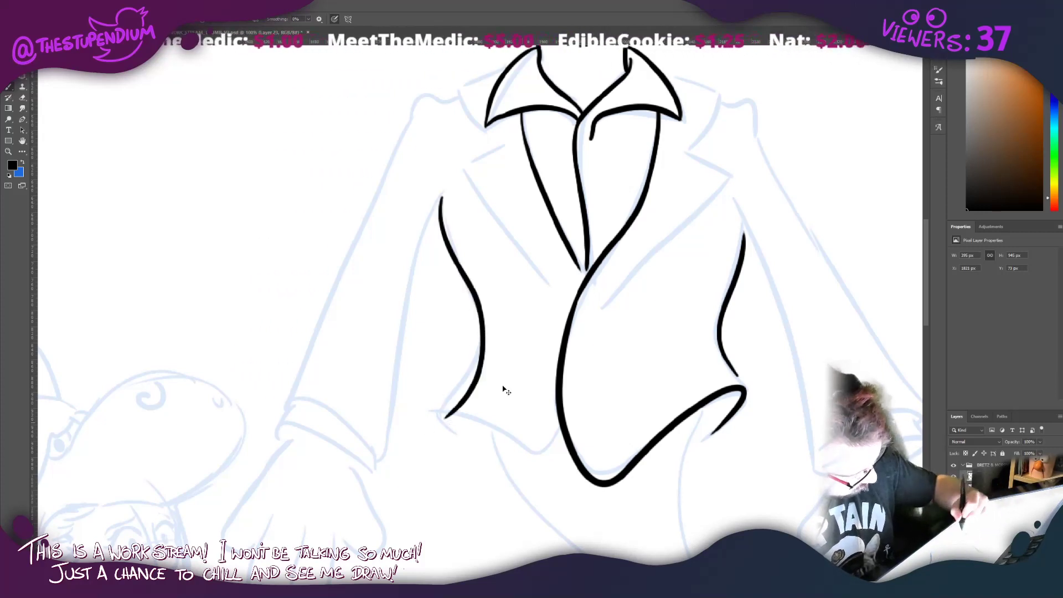
key(ctrl+z)
drag(441, 195, 438, 425)
key(ctrl+z)
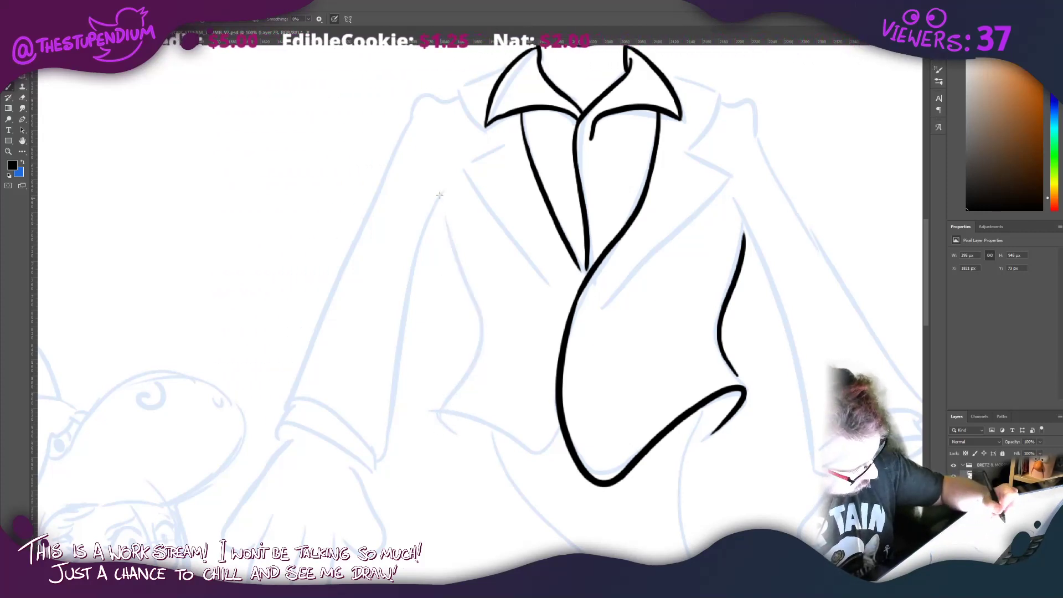
mouse_move(441, 192)
mouse_down()
mouse_move(468, 365)
mouse_move(436, 408)
mouse_up()
Step: Ink the jacket's curled hem on the left, from the front overlap around to the underside
mouse_move(556, 420)
mouse_down()
mouse_move(443, 443)
mouse_move(431, 423)
mouse_up()
key(ctrl+z)
drag(555, 419, 436, 408)
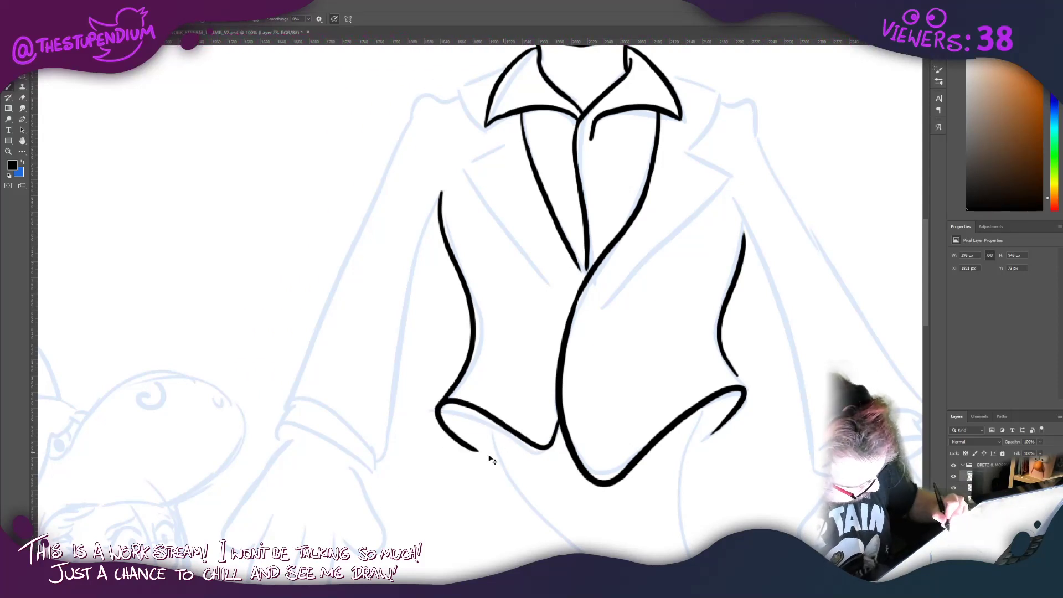
key(ctrl+z)
mouse_move(559, 421)
mouse_down()
mouse_move(484, 413)
mouse_move(473, 444)
mouse_up()
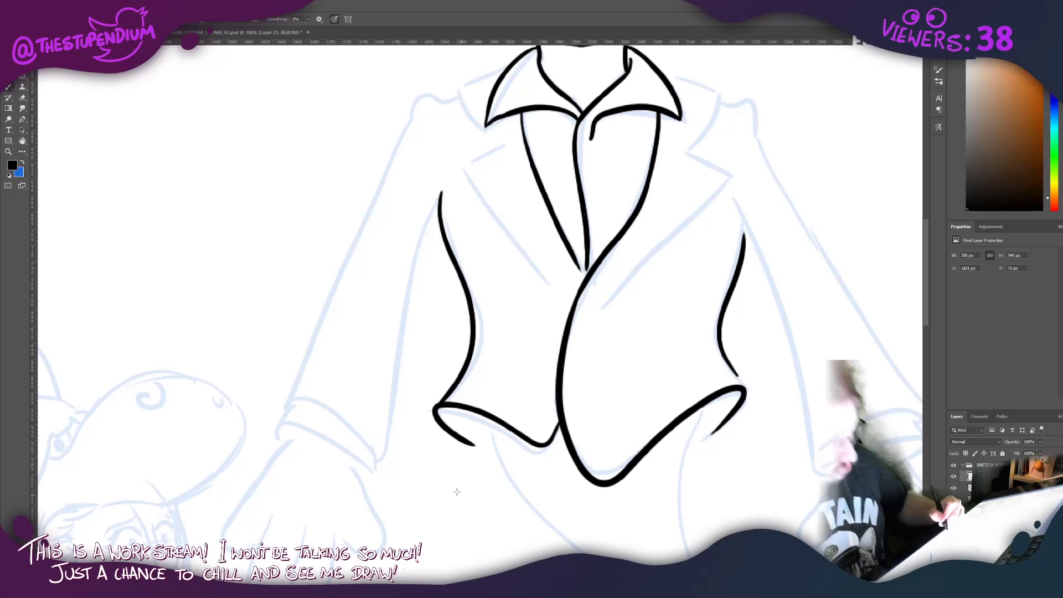
Step: Ink the two outer edges of the tapering lower body below the jacket and a long fold line between them
drag(392, 421, 382, 194)
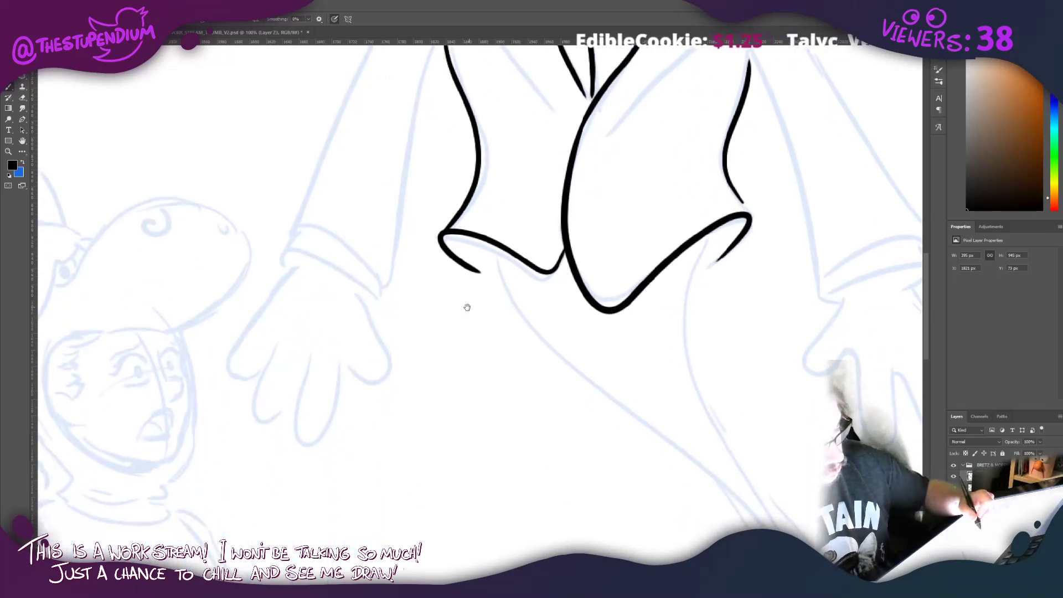
drag(468, 307, 326, 220)
mouse_move(362, 158)
mouse_down()
mouse_move(450, 289)
mouse_move(702, 551)
mouse_up()
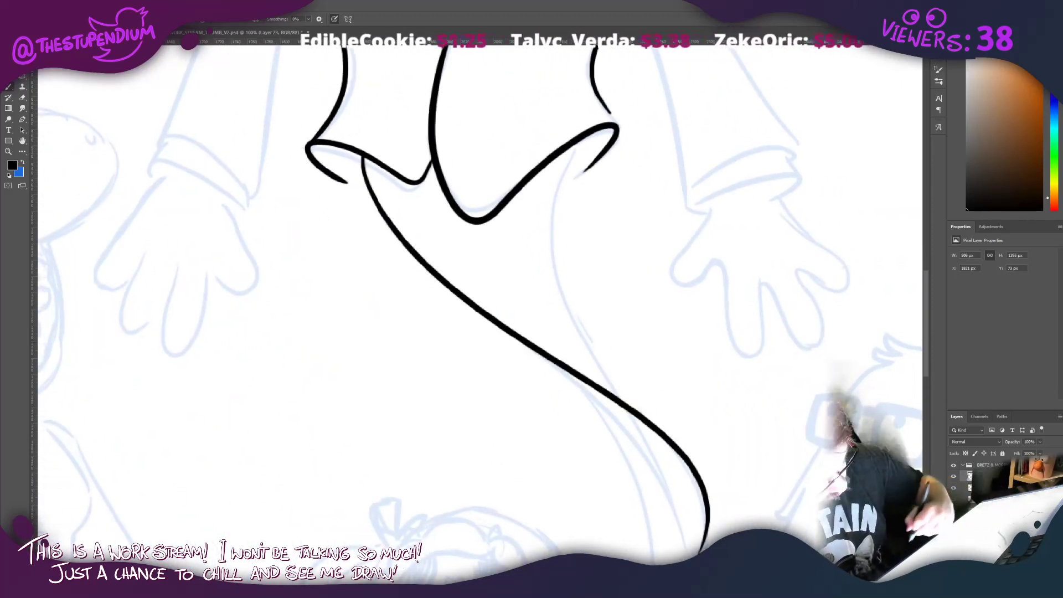
mouse_move(587, 139)
mouse_down()
mouse_move(563, 176)
mouse_move(699, 504)
mouse_up()
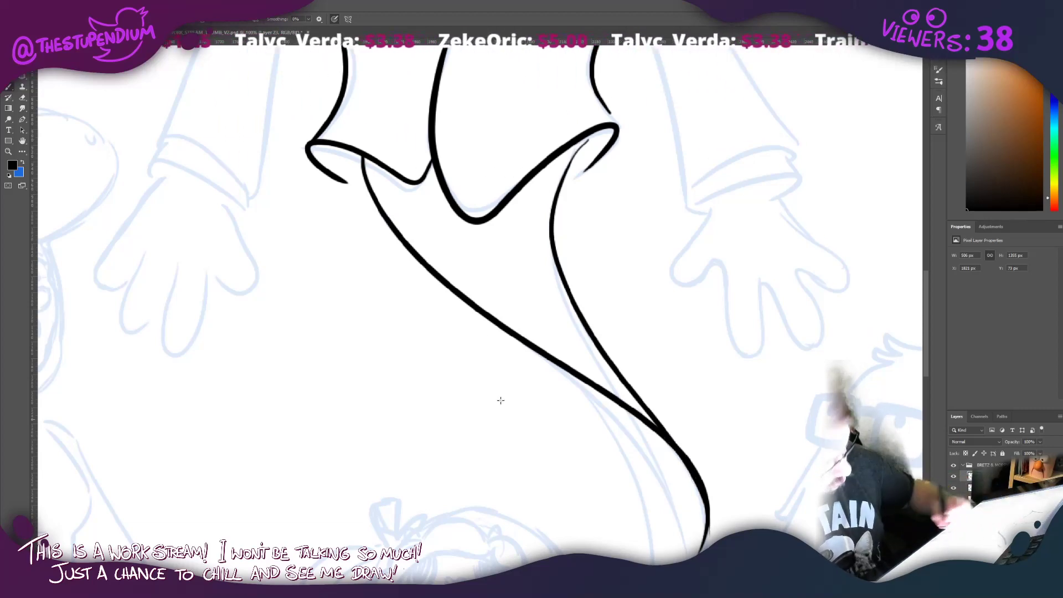
drag(422, 184, 651, 415)
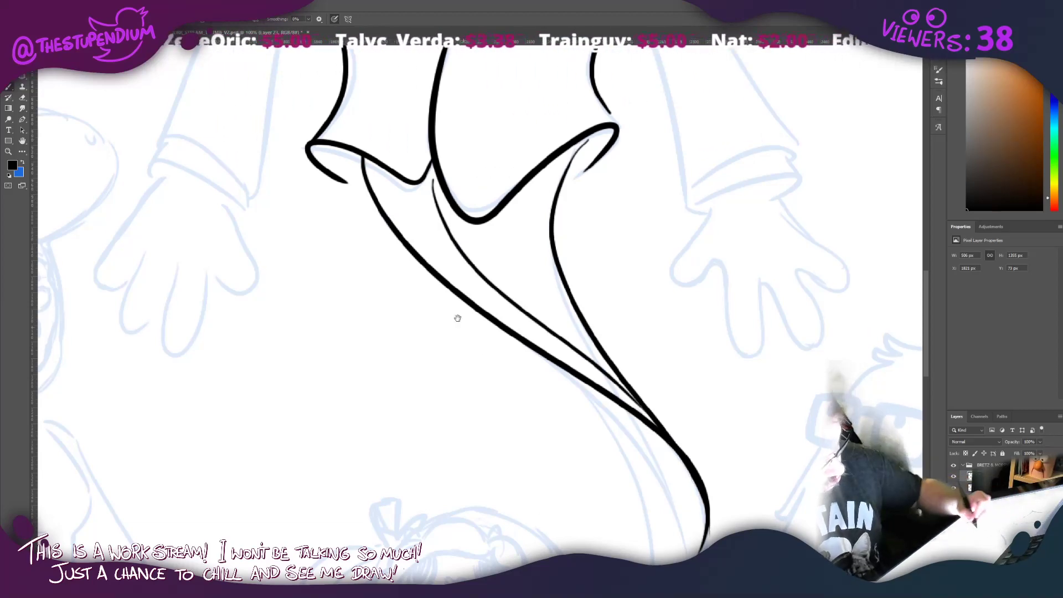
Step: Ink the two curved lines continuing the twisted lower body down towards the small pigtailed character
drag(455, 316, 484, 61)
mouse_move(612, 143)
mouse_down()
mouse_move(620, 137)
mouse_move(627, 440)
mouse_up()
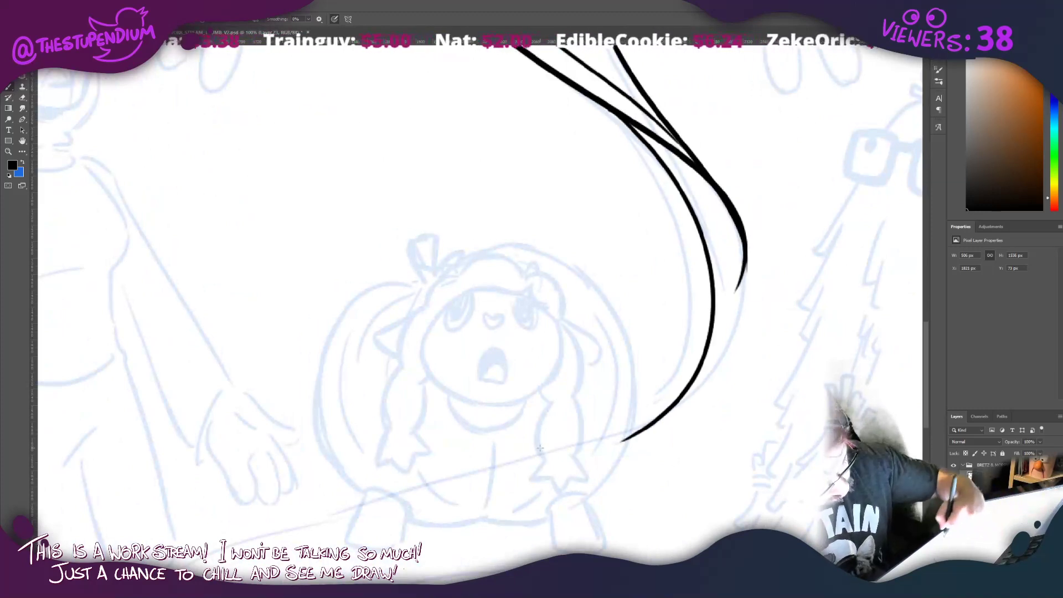
key(ctrl+z)
drag(582, 92, 685, 376)
key(ctrl+z)
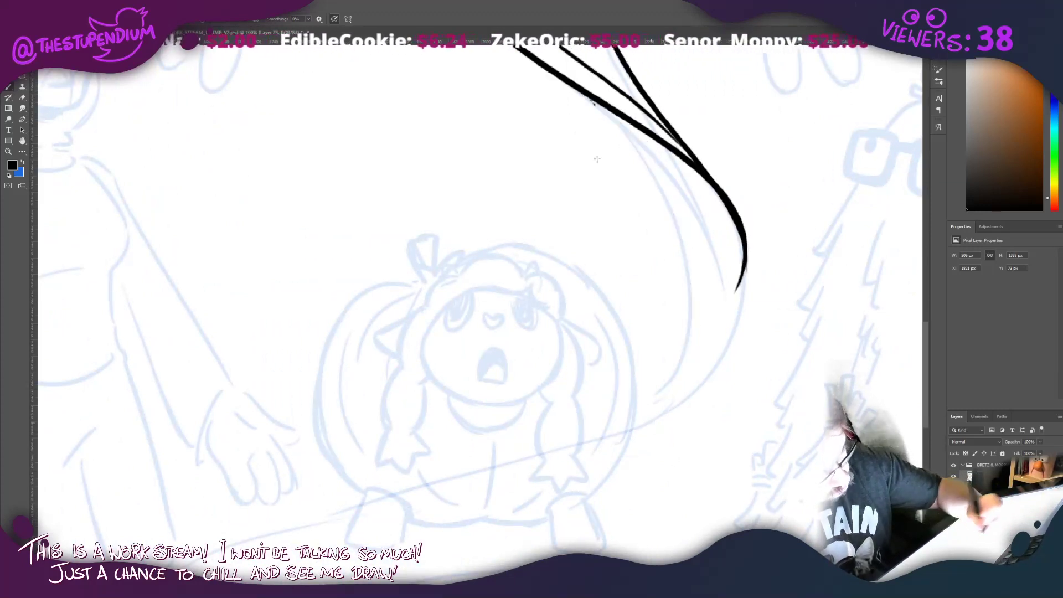
mouse_move(567, 83)
mouse_down()
mouse_move(610, 430)
mouse_move(597, 434)
mouse_move(659, 149)
mouse_up()
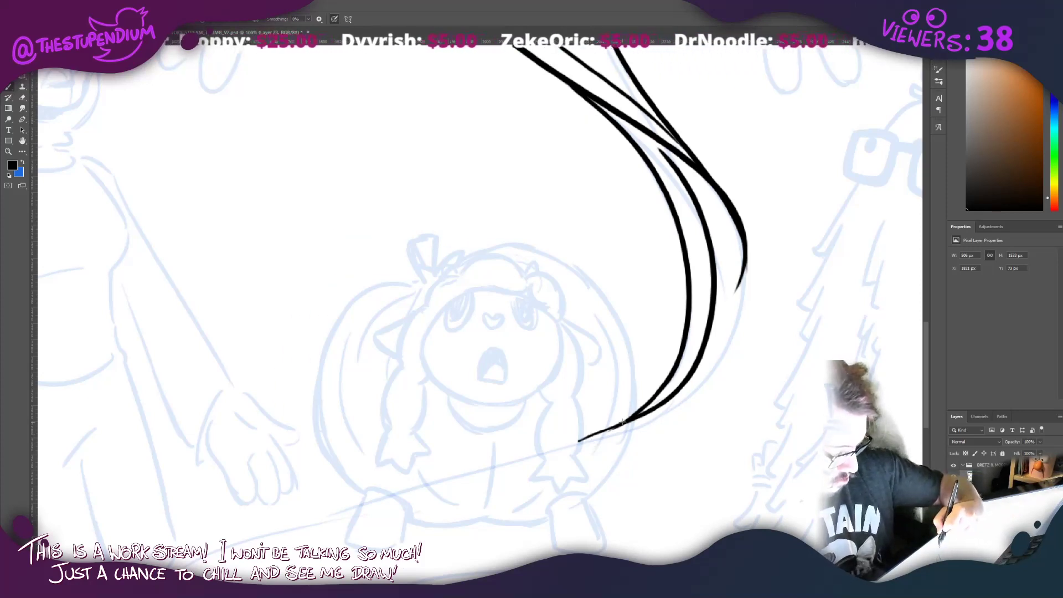
Step: Ink the outer right-hand curve of the twisted lower body, joining it to the edge above
drag(574, 442, 743, 245)
key(ctrl+z)
mouse_move(637, 423)
mouse_down()
mouse_move(656, 416)
mouse_move(727, 194)
mouse_up()
key(ctrl+z)
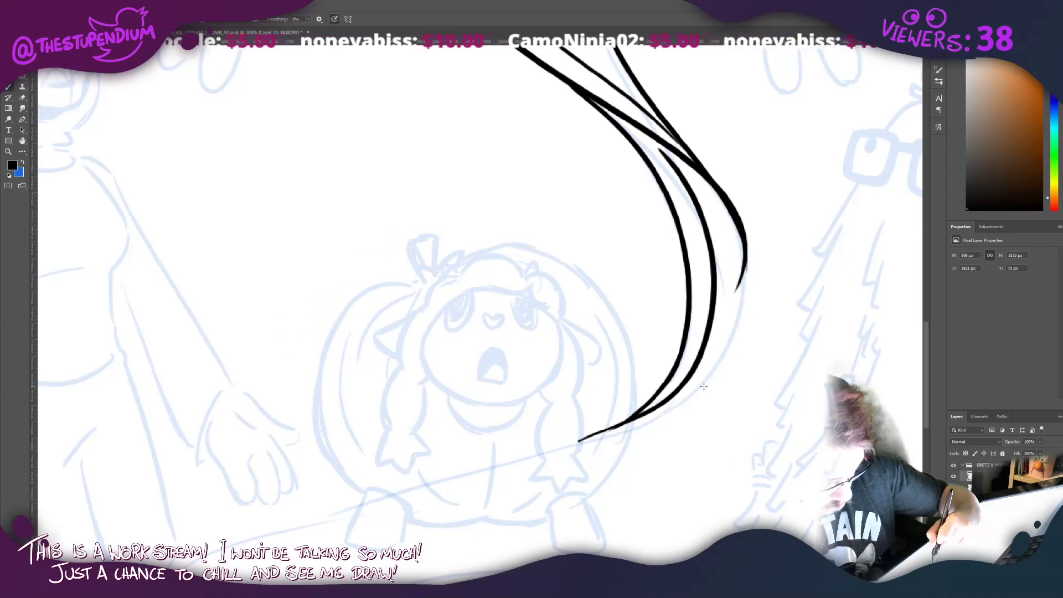
drag(704, 385, 714, 180)
key(ctrl+z)
mouse_move(697, 389)
mouse_down()
mouse_move(750, 302)
mouse_move(704, 181)
mouse_up()
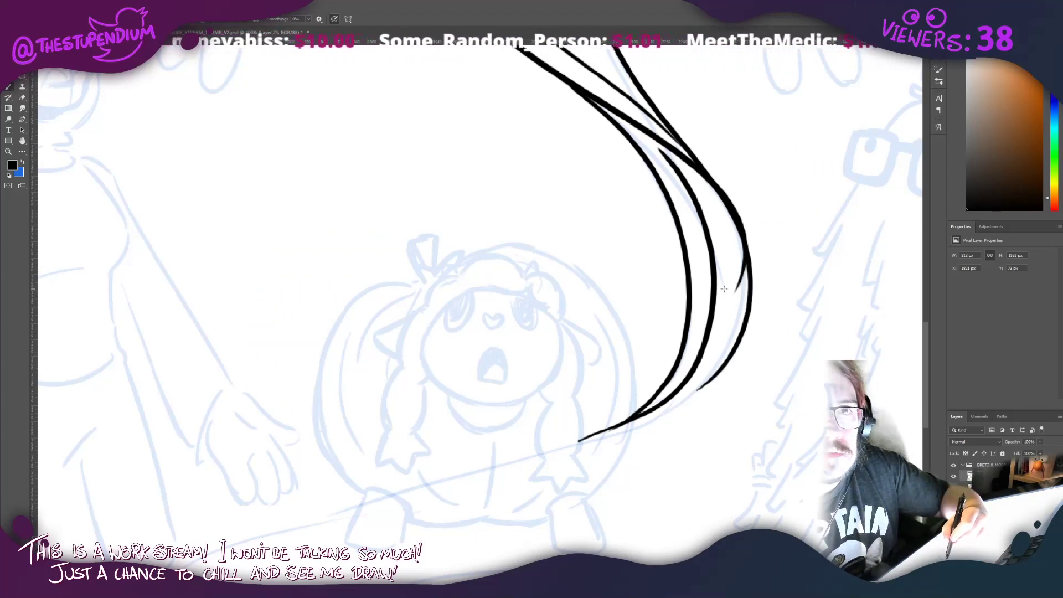
Step: Undo the stray inner stroke on the lower body and ink both notched lapels of the jacket
key(ctrl+z)
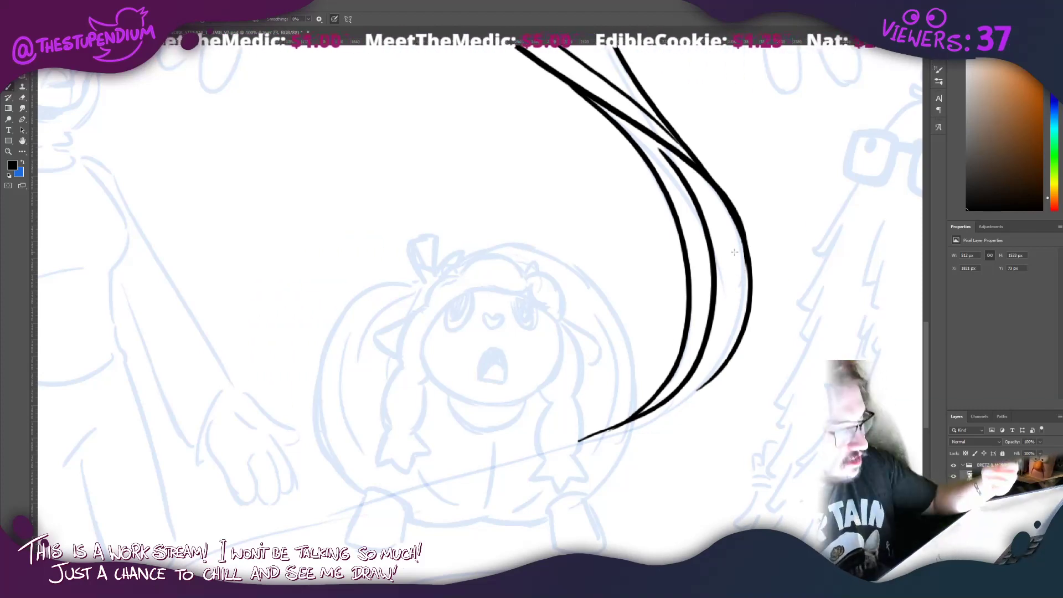
scroll(458, 277, down, 8)
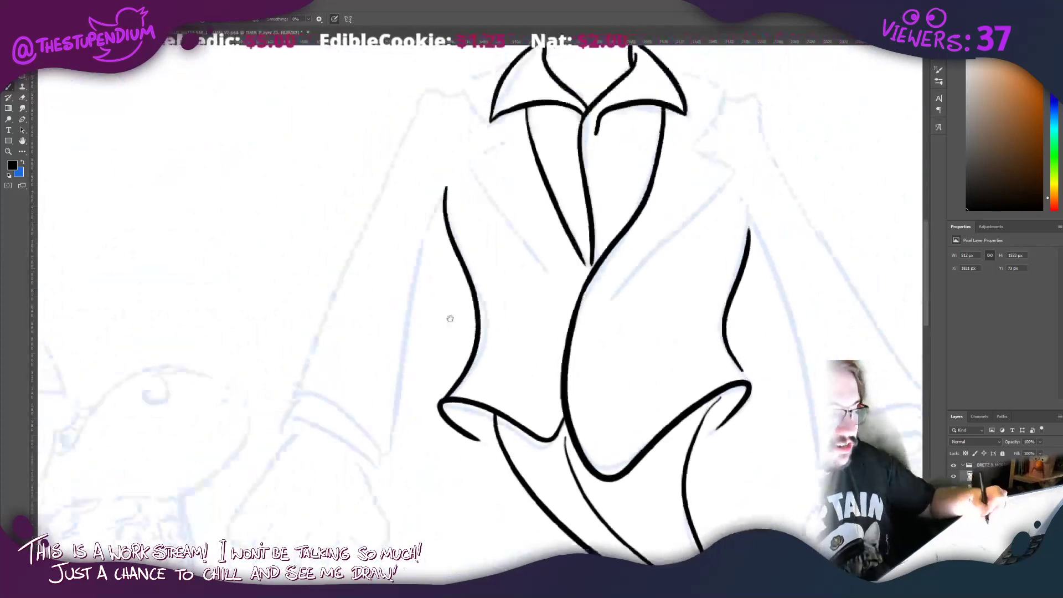
drag(450, 319, 458, 347)
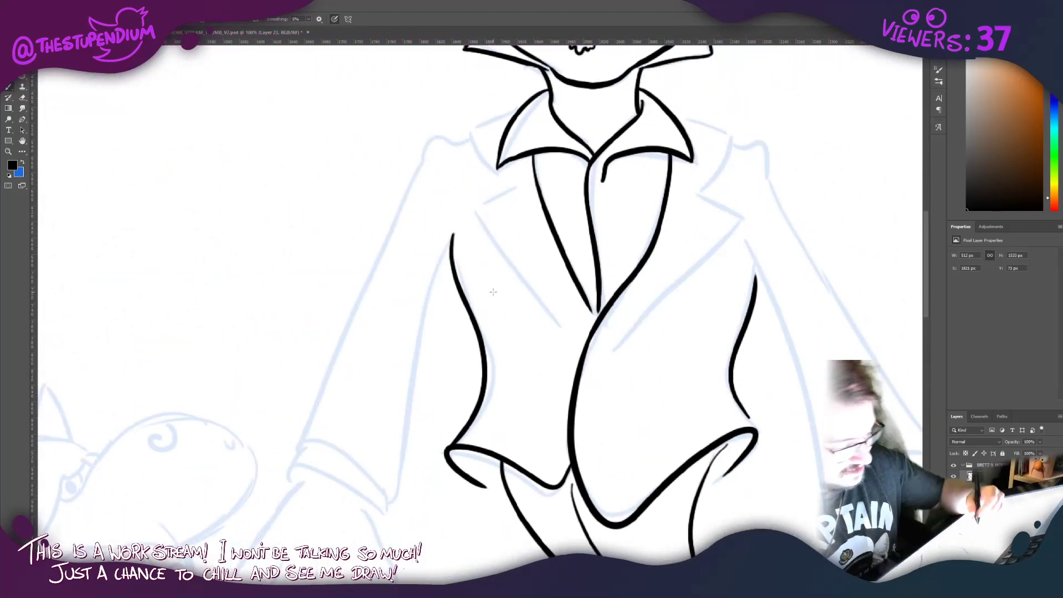
mouse_move(607, 354)
mouse_down()
mouse_move(744, 219)
mouse_move(698, 197)
mouse_move(728, 134)
mouse_move(662, 99)
mouse_up()
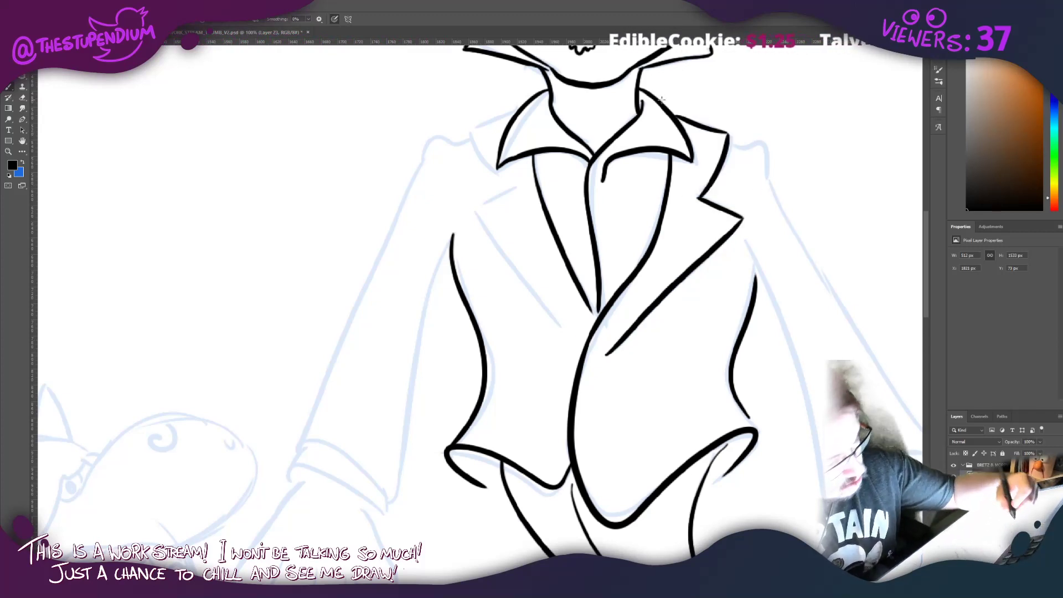
drag(517, 107, 468, 121)
mouse_move(497, 181)
mouse_down()
mouse_move(475, 213)
mouse_move(542, 300)
mouse_move(576, 327)
mouse_up()
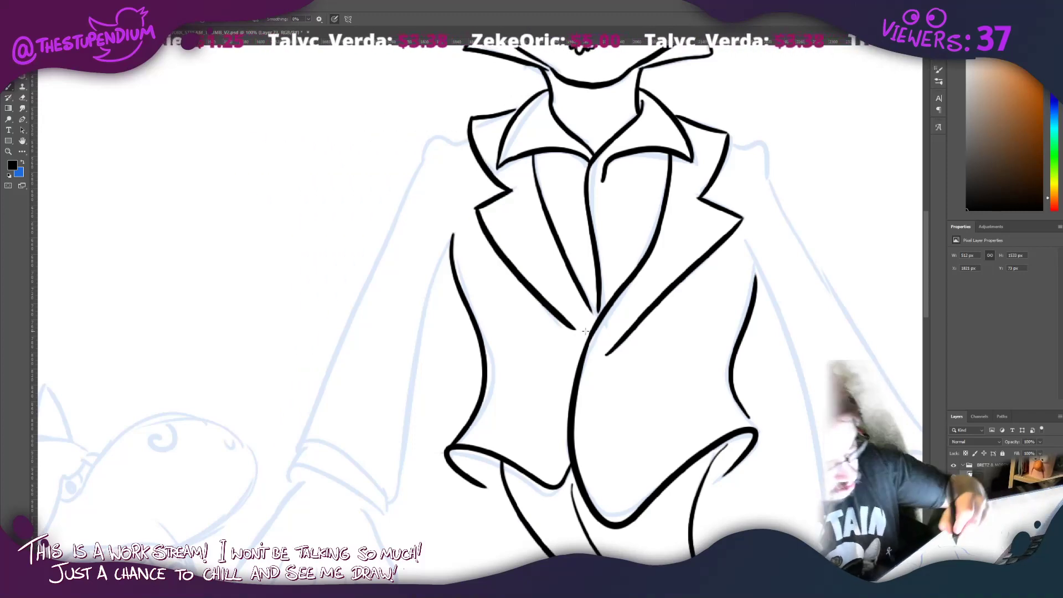
Step: Ink the jacket's right-hand sleeve with both arm edges, the curved sleeve opening and the shoulder line to the lapel
mouse_move(719, 234)
mouse_down()
mouse_move(503, 226)
mouse_move(574, 275)
mouse_move(634, 498)
mouse_move(667, 463)
mouse_move(738, 448)
mouse_move(720, 394)
mouse_move(593, 168)
mouse_move(585, 113)
mouse_move(578, 149)
mouse_move(682, 346)
mouse_move(758, 443)
mouse_up()
key(ctrl+z)
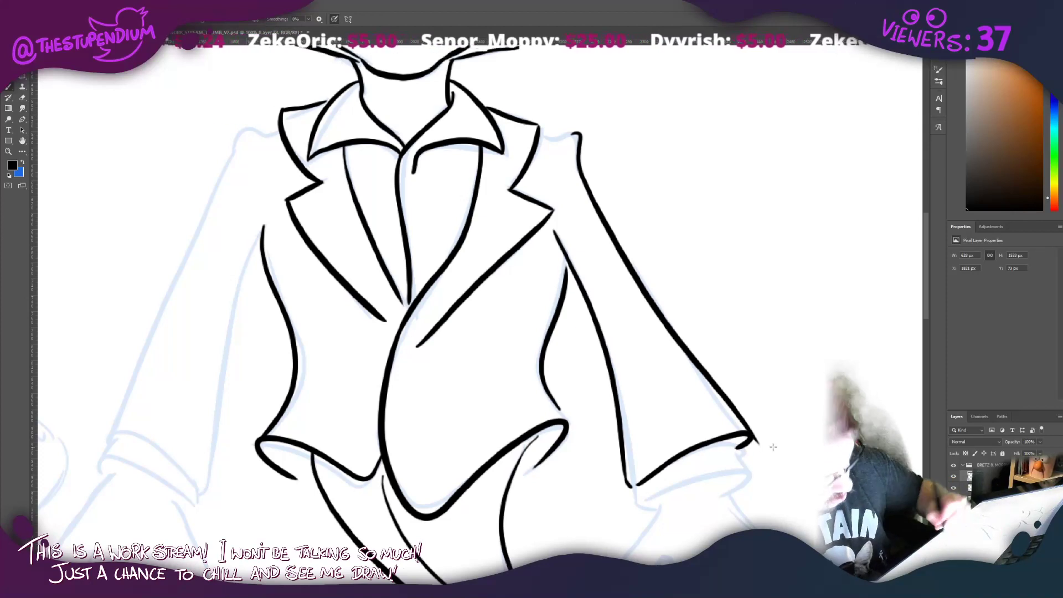
drag(577, 134, 536, 131)
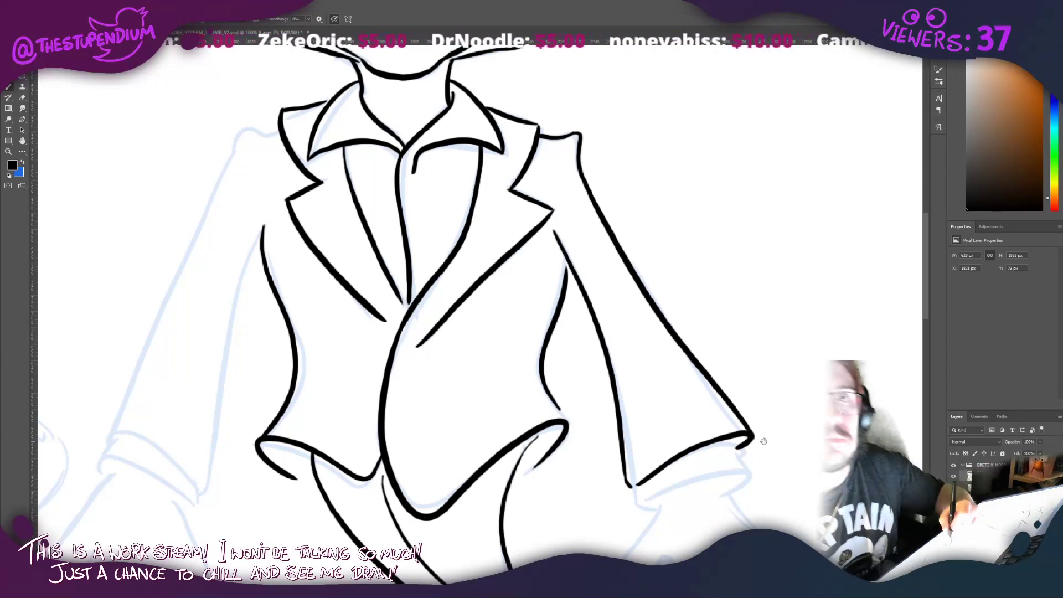
Step: Ink the shirt cuff and the splayed four-fingered hand below the right-hand sleeve, and tidy the wrist line
drag(558, 344, 645, 299)
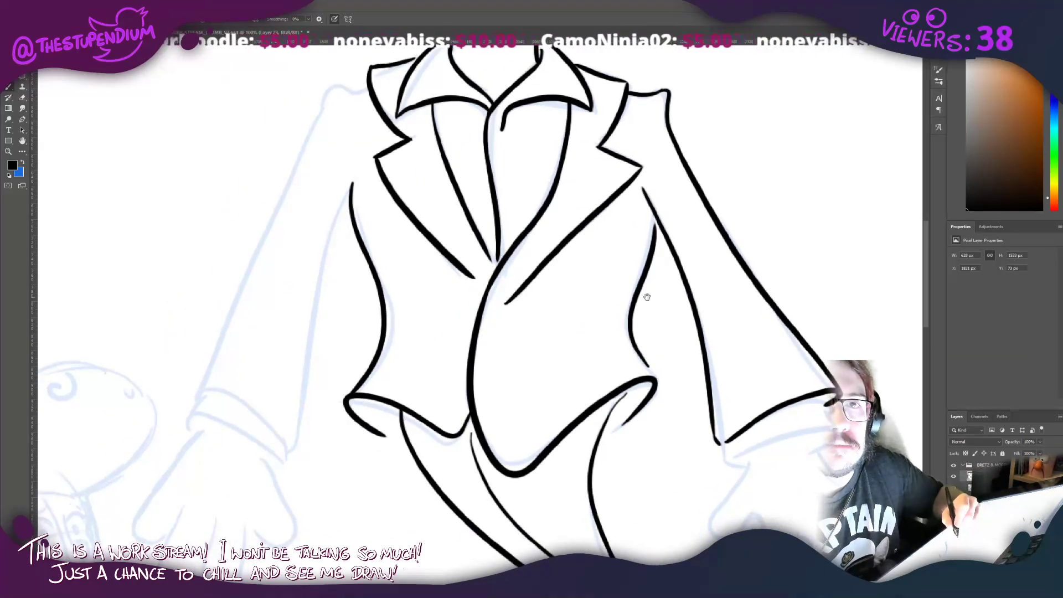
mouse_move(574, 343)
mouse_down()
mouse_move(499, 231)
mouse_move(474, 310)
mouse_up()
mouse_move(604, 285)
mouse_down()
mouse_move(600, 298)
mouse_move(624, 314)
mouse_move(718, 280)
mouse_move(695, 295)
mouse_move(700, 245)
mouse_up()
mouse_move(626, 302)
mouse_down()
mouse_move(590, 372)
mouse_move(581, 359)
mouse_move(625, 367)
mouse_move(617, 375)
mouse_move(627, 365)
mouse_move(640, 402)
mouse_move(683, 417)
mouse_move(664, 452)
mouse_move(736, 444)
mouse_move(717, 365)
mouse_move(768, 389)
mouse_move(699, 279)
mouse_move(715, 323)
mouse_up()
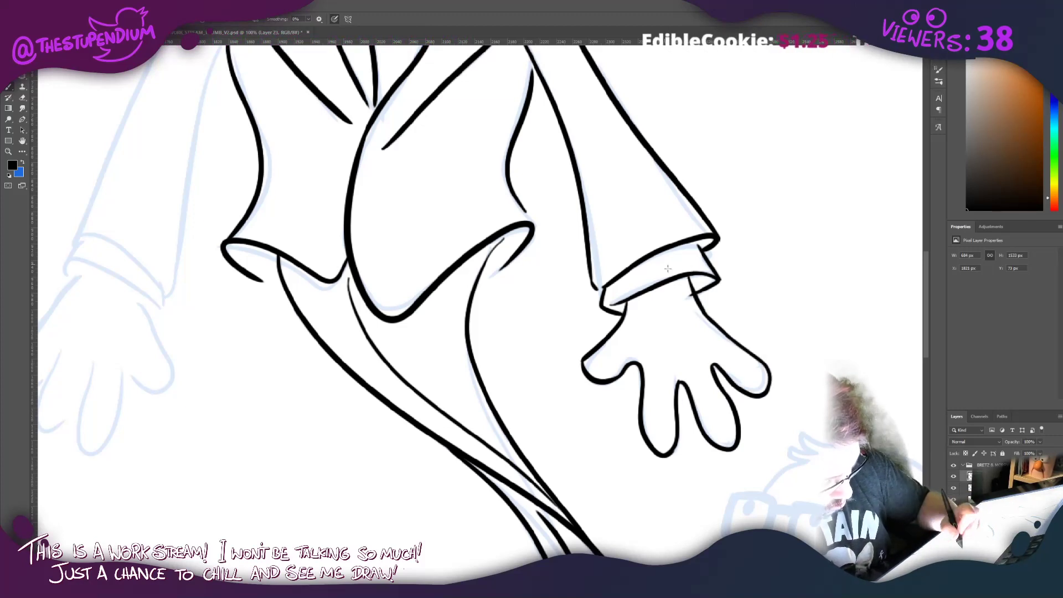
drag(691, 285, 738, 337)
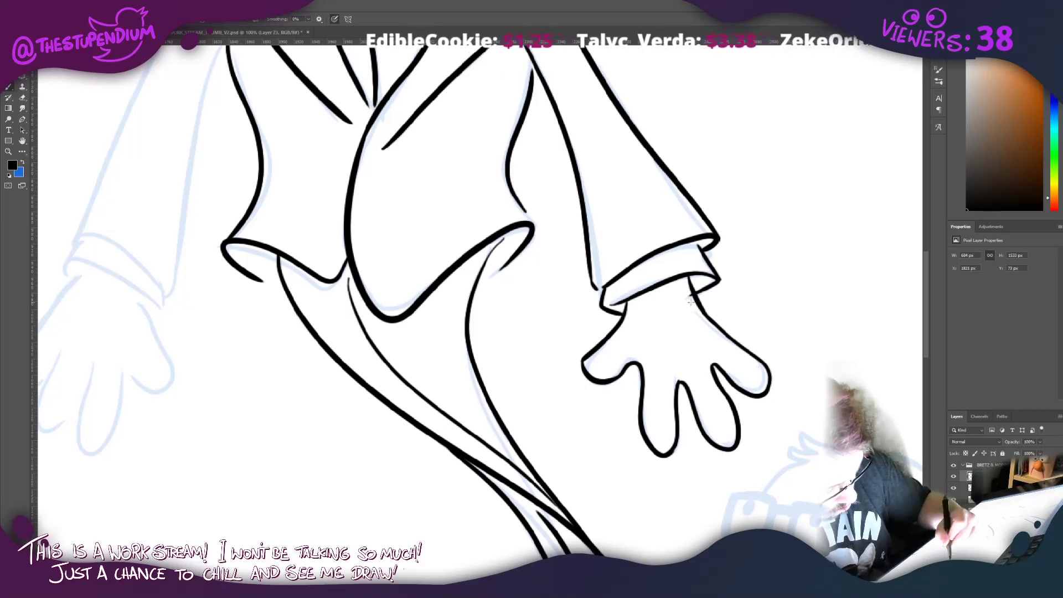
Step: Ink the outline of the man's left-hand hand from the wrist around all its fingers
mouse_move(178, 354)
mouse_down()
mouse_move(527, 340)
mouse_move(527, 350)
mouse_up()
mouse_move(713, 294)
mouse_down()
mouse_move(631, 398)
mouse_move(693, 366)
mouse_move(660, 453)
mouse_move(700, 439)
mouse_move(730, 383)
mouse_move(711, 471)
mouse_move(736, 483)
mouse_move(762, 396)
mouse_move(797, 422)
mouse_move(787, 344)
mouse_up()
key(ctrl+z)
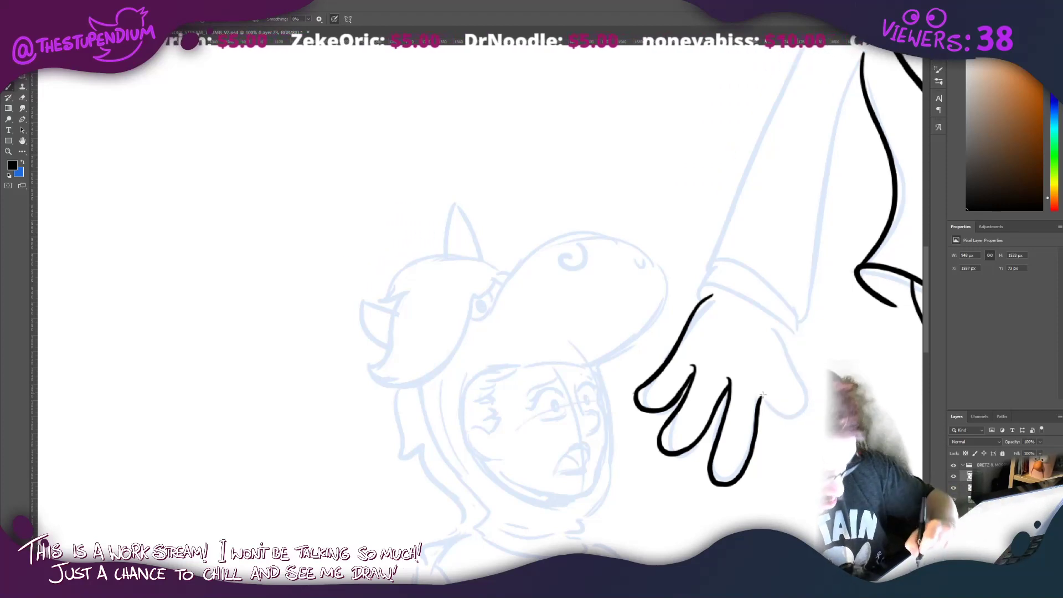
mouse_move(756, 409)
mouse_down()
mouse_move(770, 388)
mouse_move(785, 419)
mouse_move(777, 336)
mouse_up()
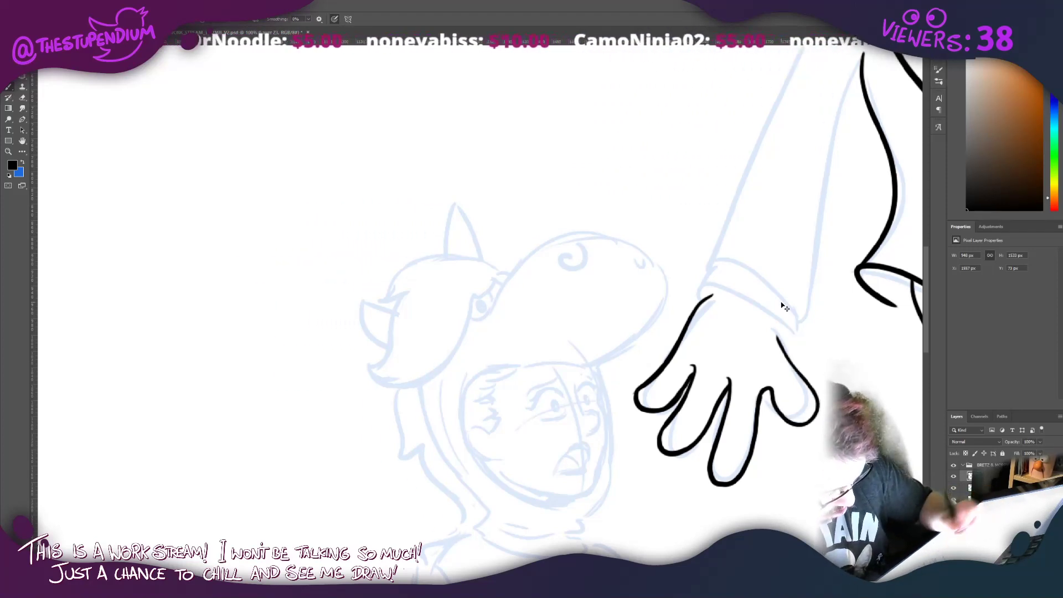
key(ctrl+z)
mouse_move(756, 384)
mouse_down()
mouse_move(778, 421)
mouse_move(796, 422)
mouse_move(804, 399)
mouse_move(777, 326)
mouse_move(792, 366)
mouse_up()
key(ctrl+z)
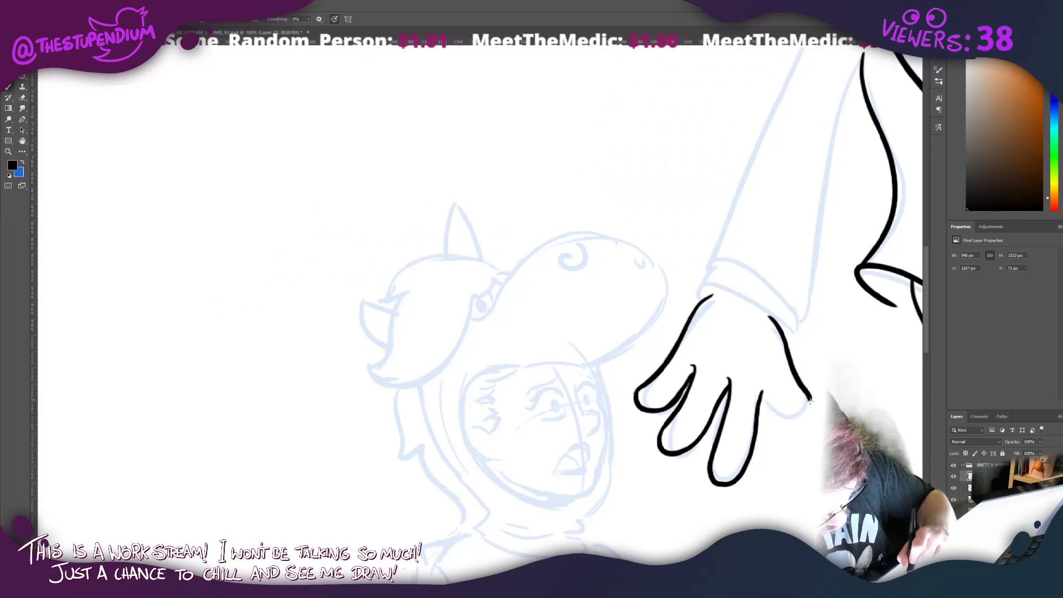
mouse_move(809, 401)
mouse_down()
mouse_move(783, 415)
mouse_move(762, 389)
mouse_up()
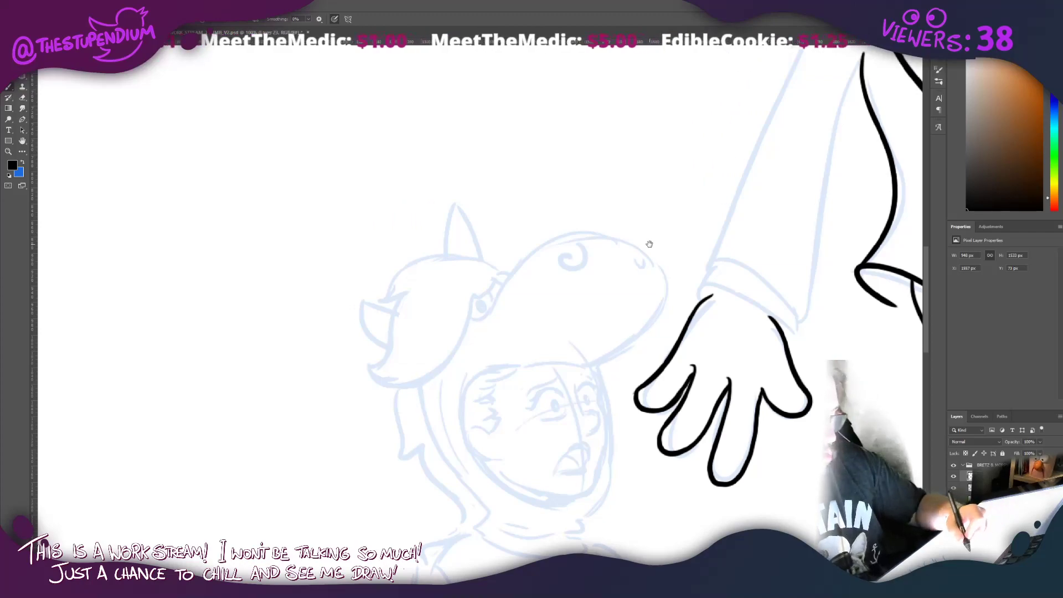
Step: Ink the curved shirt cuff across the wrist of the left-hand hand, closing both of its ends
mouse_move(650, 244)
mouse_down()
mouse_move(498, 260)
mouse_move(244, 253)
mouse_move(394, 335)
mouse_move(417, 330)
mouse_up()
drag(465, 382, 553, 416)
key(ctrl+z)
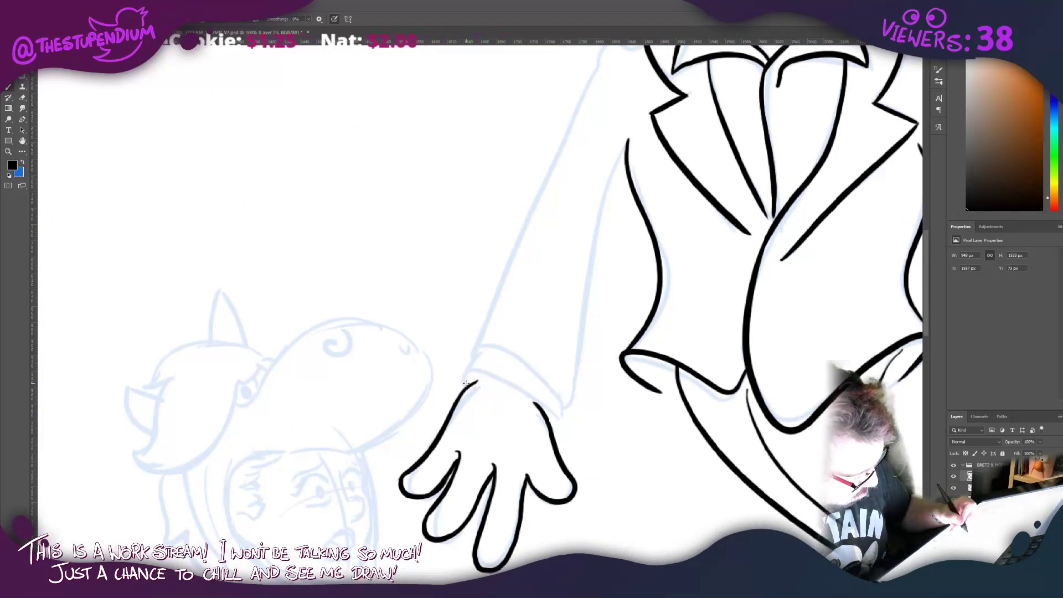
mouse_move(466, 382)
mouse_down()
mouse_move(537, 397)
mouse_move(569, 434)
mouse_up()
key(ctrl+z)
drag(466, 381, 560, 426)
mouse_move(473, 361)
mouse_down()
mouse_move(528, 367)
mouse_move(564, 426)
mouse_up()
drag(474, 353, 468, 373)
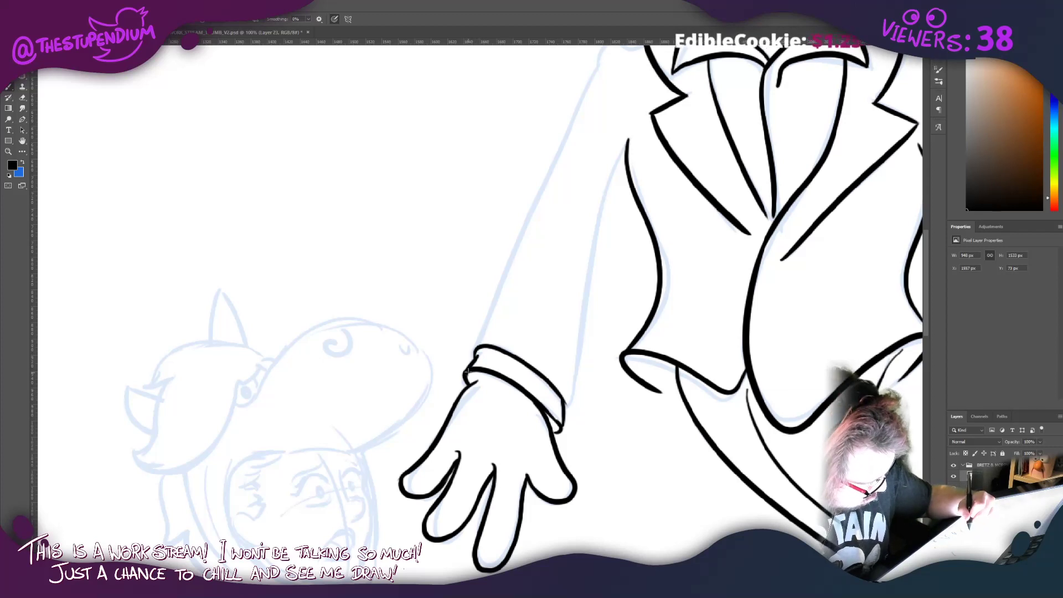
Step: Ink the left-hand sleeve's inner and outer edges, running the outer edge from the raised shoulder down to the cuff
drag(455, 324, 474, 397)
drag(645, 214, 588, 473)
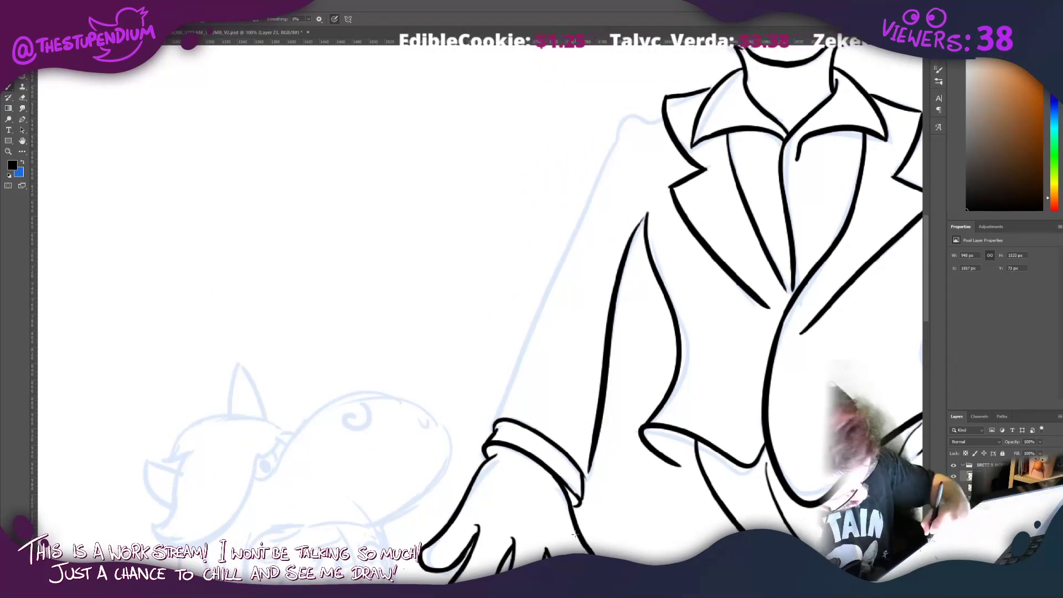
drag(659, 118, 494, 426)
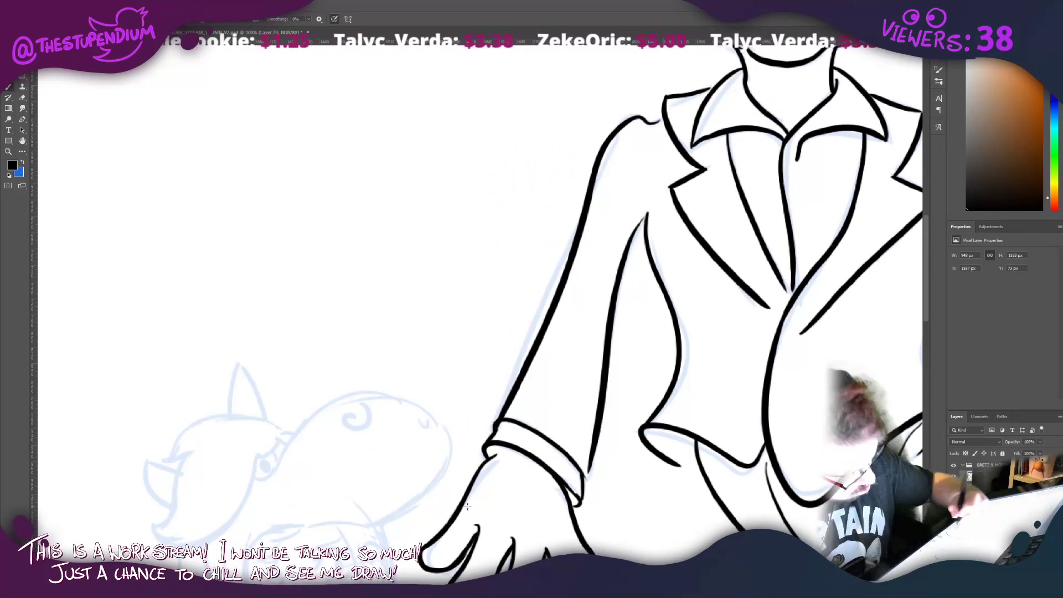
key(ctrl+z)
mouse_move(661, 120)
mouse_down()
mouse_move(624, 118)
mouse_move(471, 435)
mouse_up()
key(ctrl+z)
drag(624, 117, 481, 411)
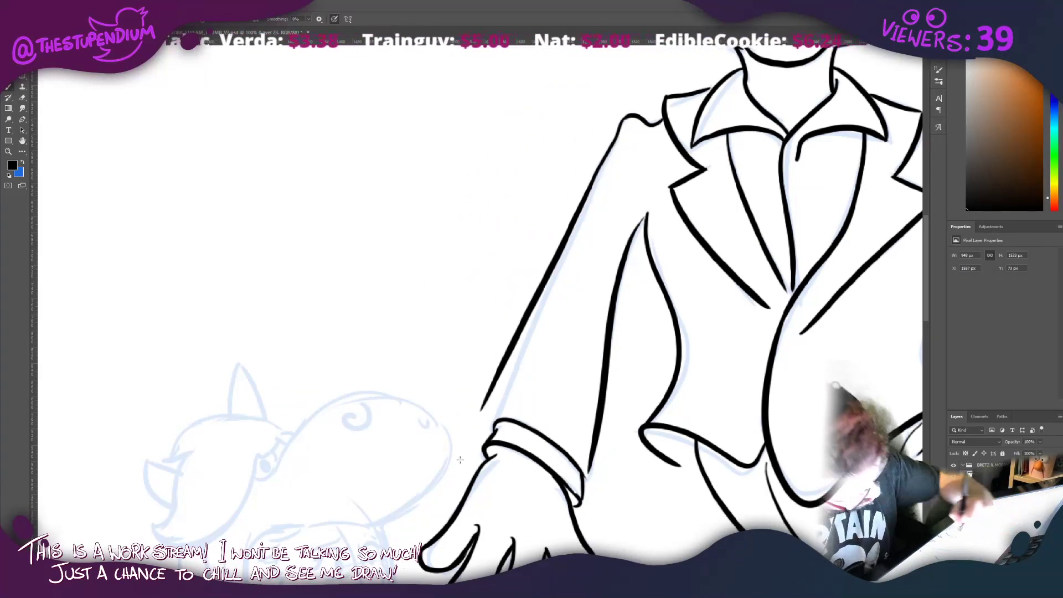
key(ctrl+z)
drag(624, 118, 491, 427)
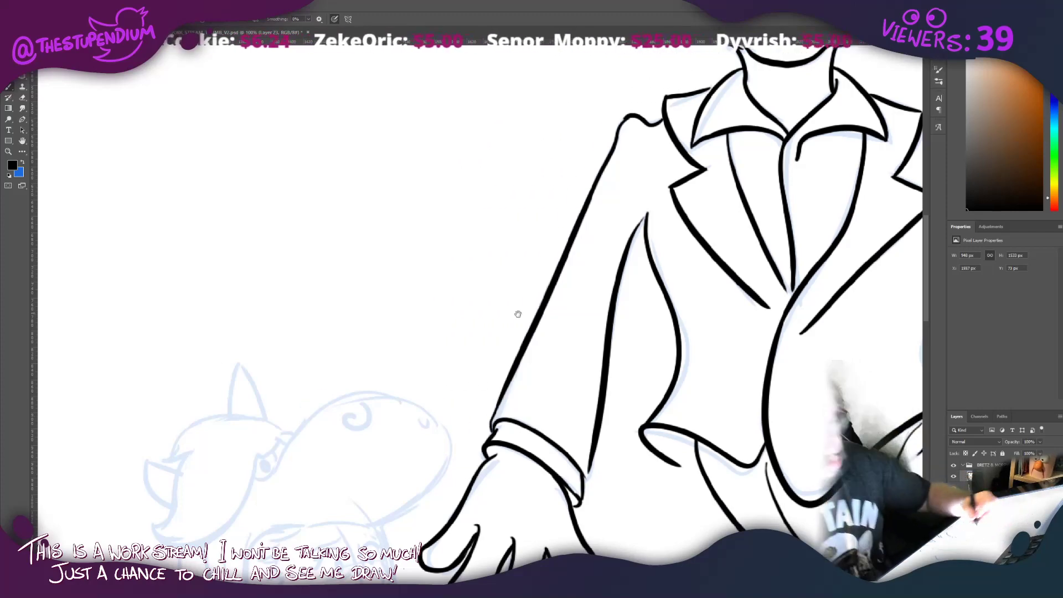
Step: Ink thin swirl lines looping around the bottom and middle of the twisted lower body
mouse_move(517, 314)
mouse_down()
mouse_move(439, 335)
mouse_move(500, 325)
mouse_up()
drag(501, 233, 507, 347)
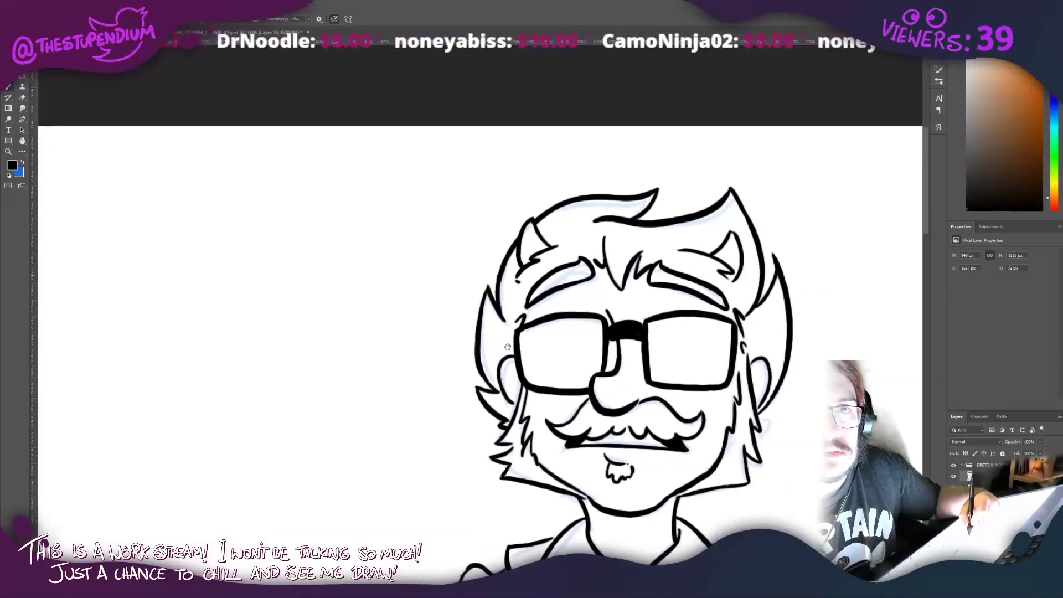
mouse_move(439, 490)
mouse_down()
mouse_move(503, 335)
mouse_move(469, 323)
mouse_move(487, 265)
mouse_move(489, 348)
mouse_move(459, 158)
mouse_move(439, 142)
mouse_up()
mouse_move(644, 483)
mouse_down()
mouse_move(739, 423)
mouse_move(811, 278)
mouse_up()
mouse_move(693, 238)
mouse_down()
mouse_move(564, 183)
mouse_move(656, 82)
mouse_up()
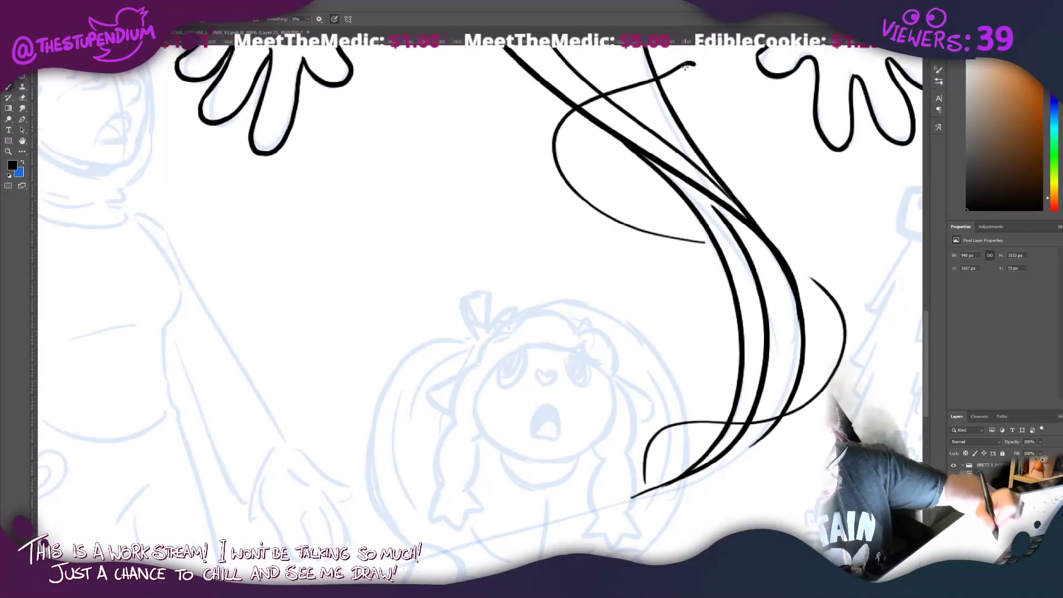
Step: Redo the upper part of the middle swirl and ink another thin swirl line wrapping across the jacket's waist
mouse_move(523, 326)
mouse_down()
mouse_move(507, 352)
mouse_move(392, 426)
mouse_up()
key(ctrl+z)
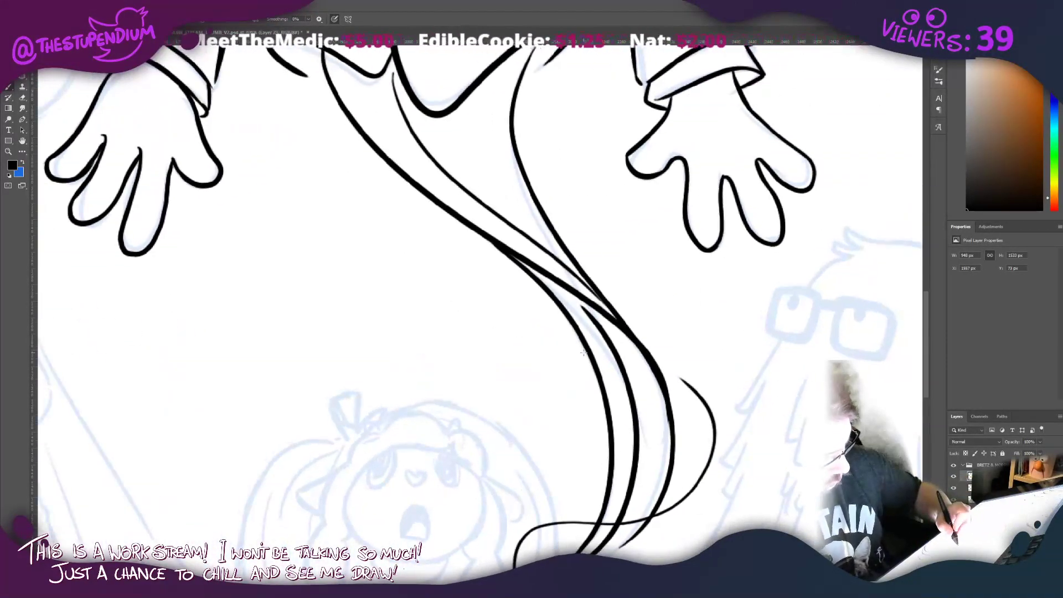
mouse_move(584, 351)
mouse_down()
mouse_move(438, 232)
mouse_move(556, 103)
mouse_up()
mouse_move(321, 92)
mouse_down()
mouse_move(418, 369)
mouse_move(691, 208)
mouse_up()
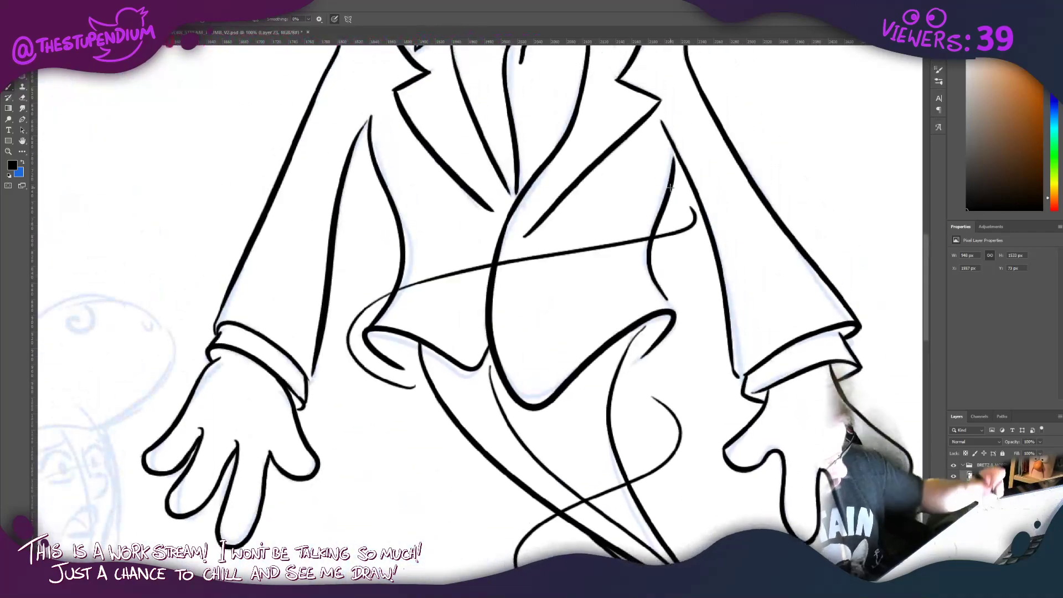
Step: Ink the tail's long line from the lower body, sweeping under the small pigtailed character into a flat ground spiral
drag(352, 444, 354, 166)
drag(388, 443, 471, 205)
drag(471, 332, 542, 249)
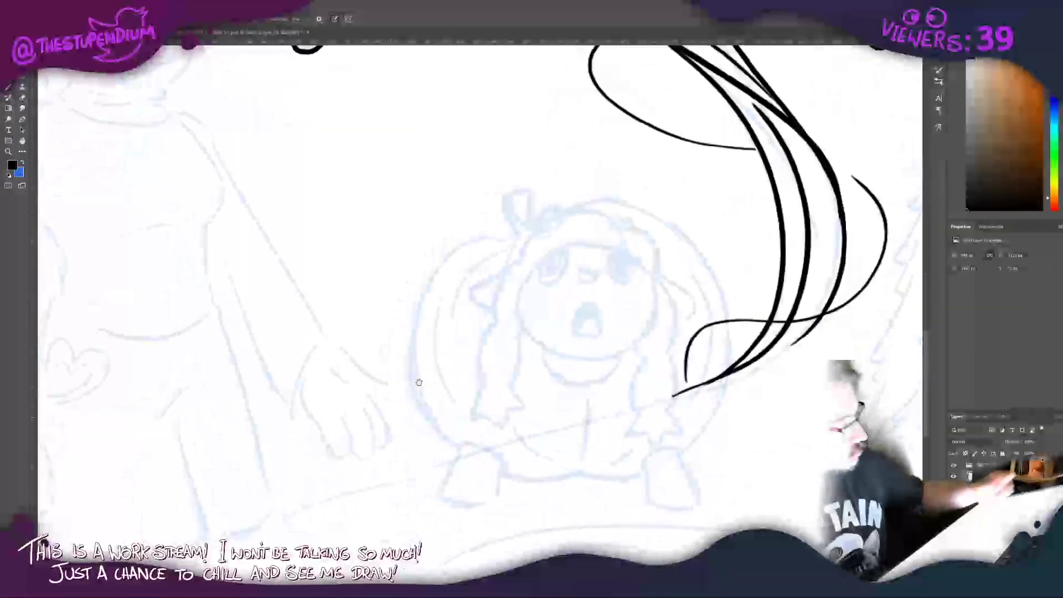
mouse_move(393, 349)
mouse_down()
mouse_move(320, 337)
mouse_move(470, 391)
mouse_up()
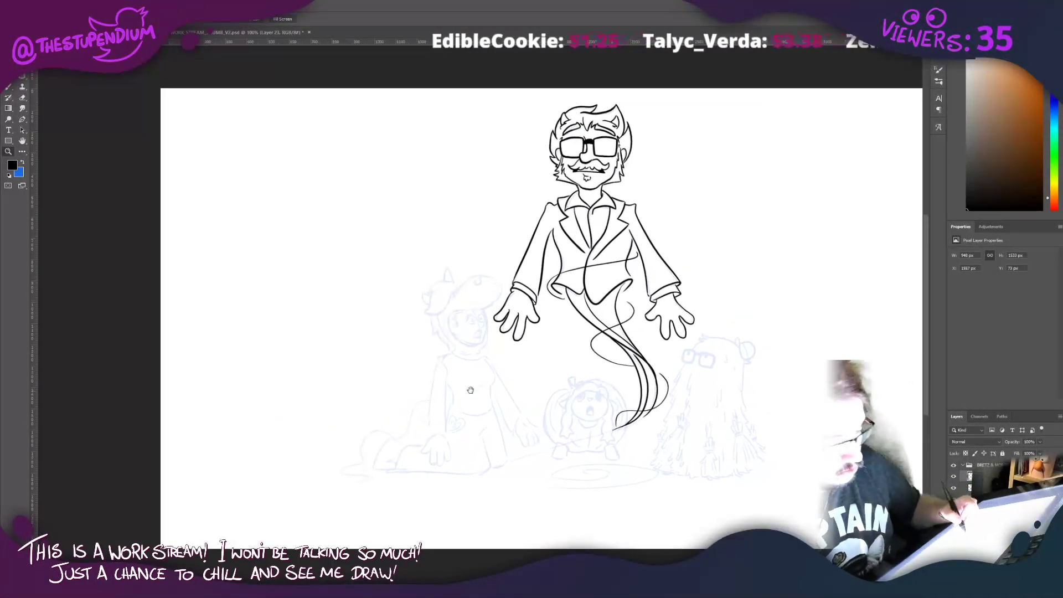
mouse_move(547, 463)
mouse_down()
mouse_move(567, 456)
mouse_move(570, 441)
mouse_up()
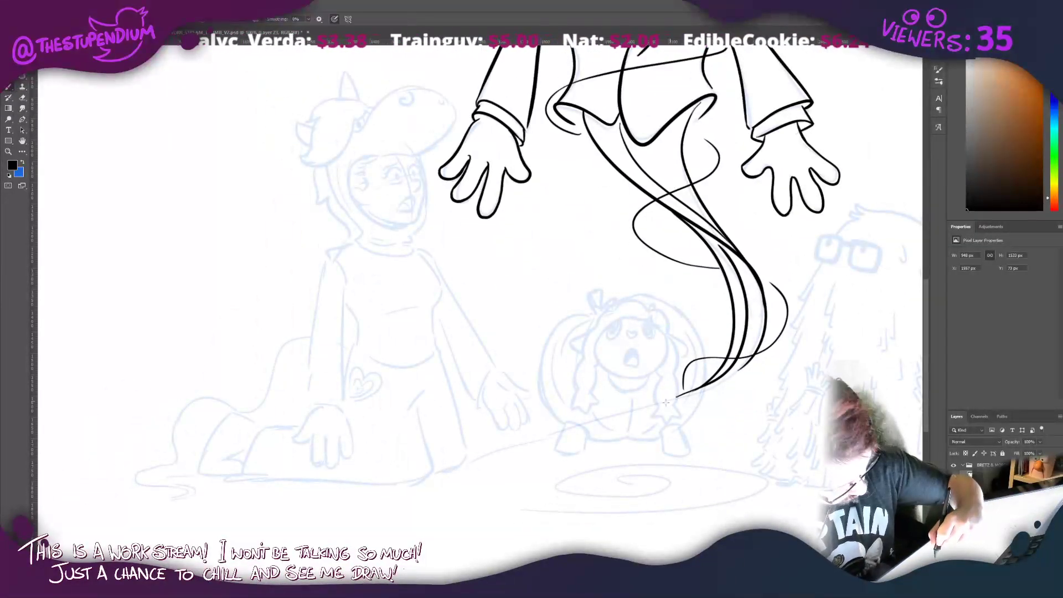
mouse_move(666, 403)
mouse_down()
mouse_move(484, 493)
mouse_move(616, 475)
mouse_up()
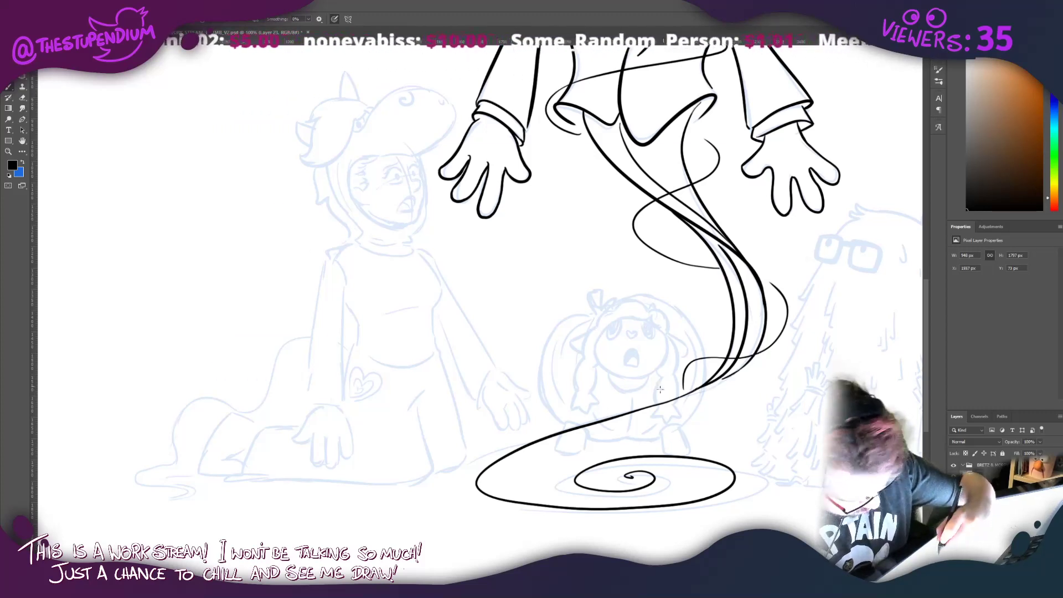
Step: Ink small wispy curls crossing the thin tail line in front of the pigtailed character
drag(684, 398, 598, 427)
key(ctrl+z)
drag(685, 400, 623, 414)
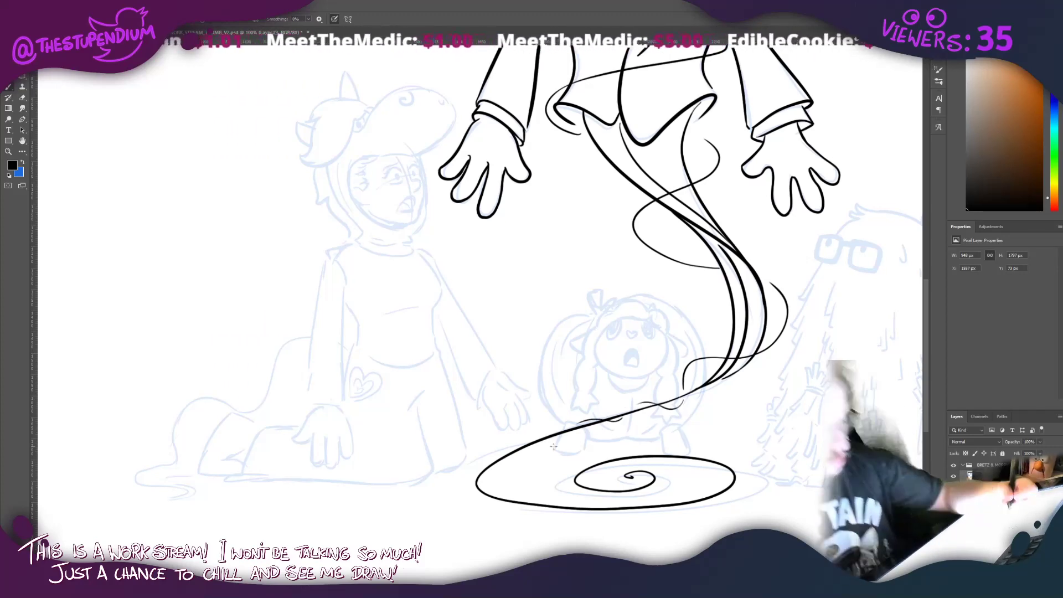
Step: Add a new layer and ink the small pigtailed character's heart-shaped nose with the brush
mouse_move(496, 221)
mouse_down()
mouse_move(526, 243)
mouse_move(452, 280)
mouse_move(430, 247)
mouse_move(380, 351)
mouse_move(375, 423)
mouse_move(393, 515)
mouse_move(385, 445)
mouse_up()
scroll(384, 445, down, 5)
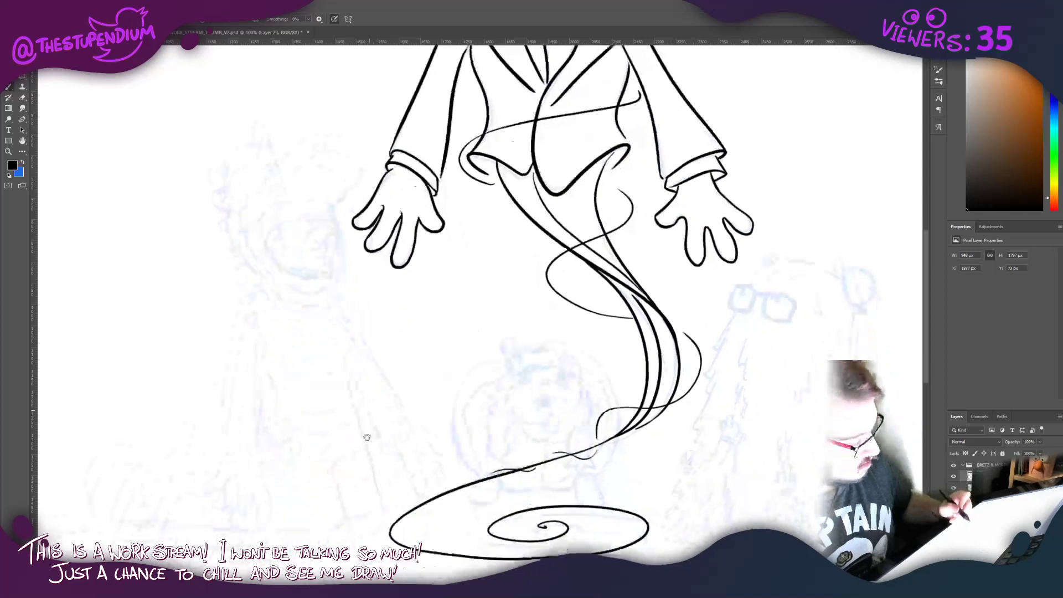
scroll(421, 471, up, 1)
drag(445, 485, 436, 483)
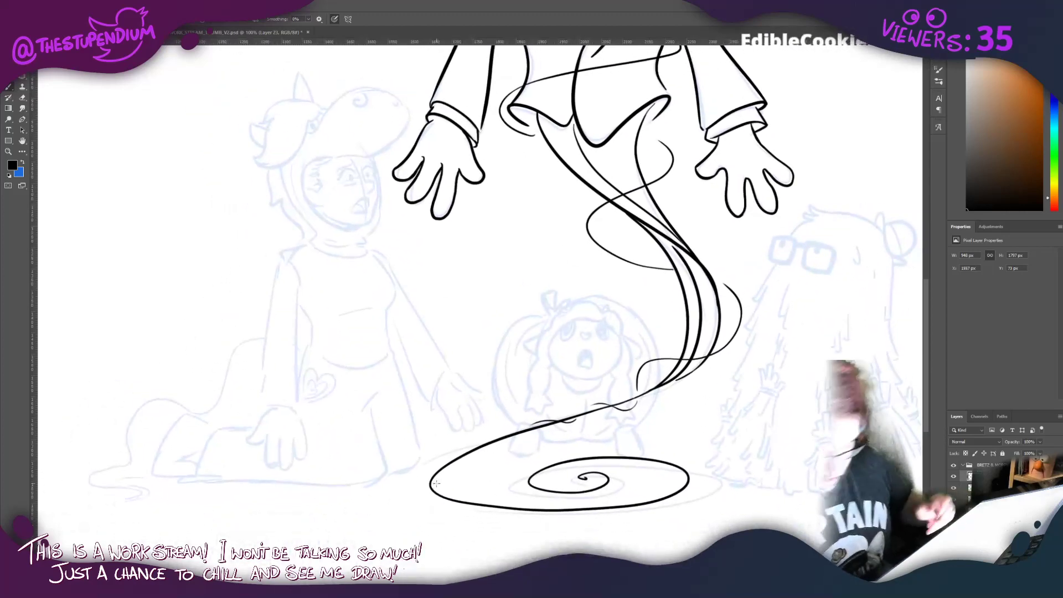
key(ctrl+shift+alt+n)
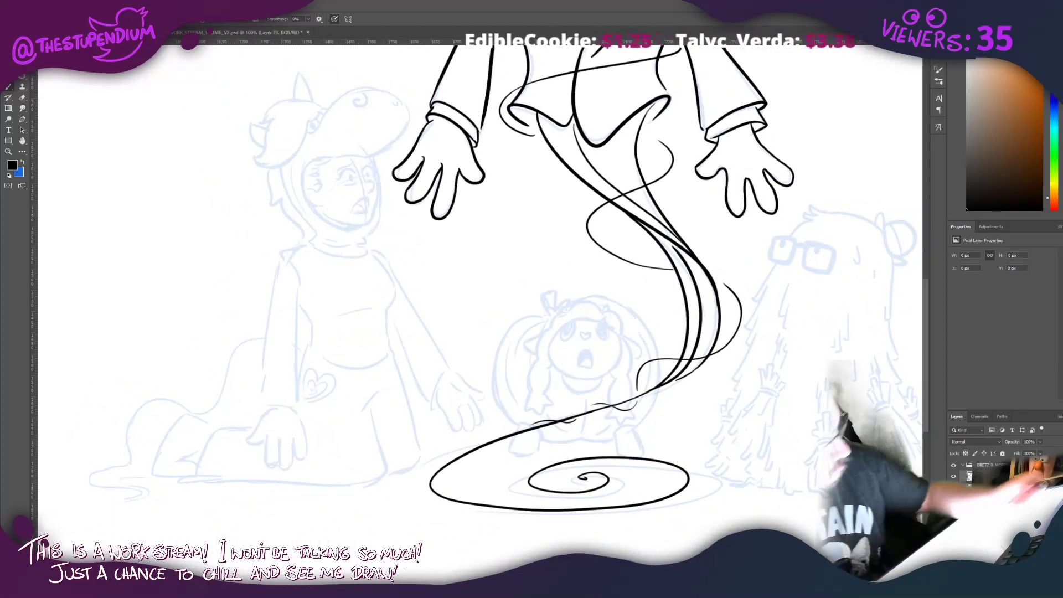
drag(361, 262, 525, 275)
click(8, 87)
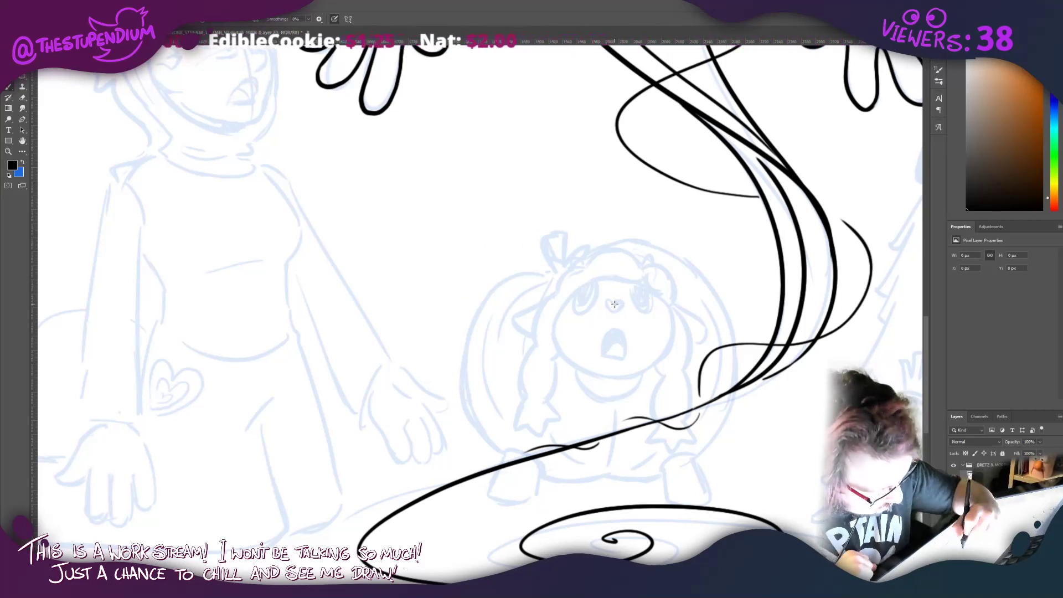
drag(615, 303, 614, 303)
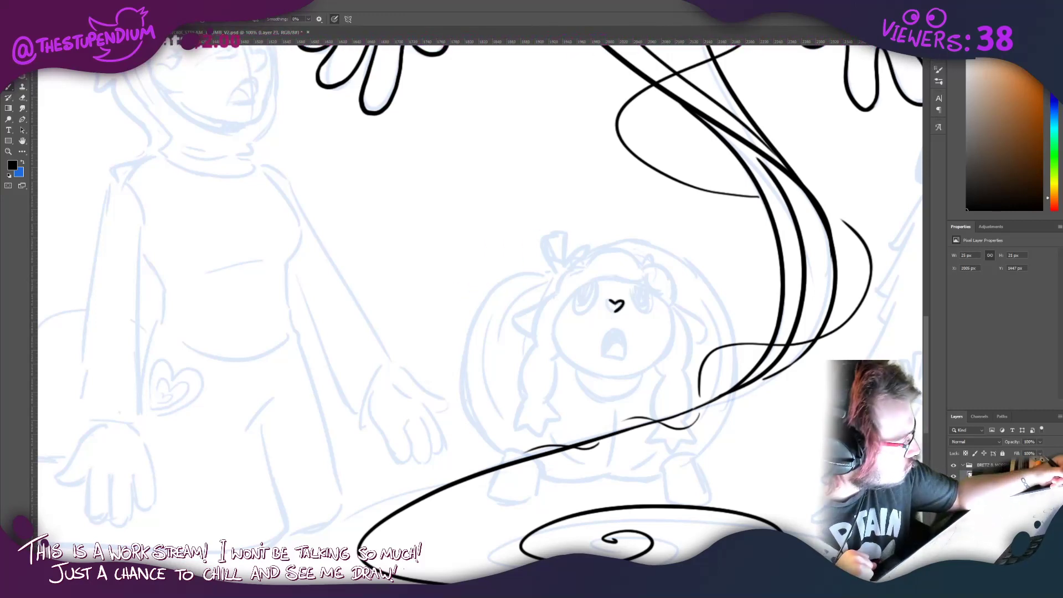
click(35, 19)
key(Escape)
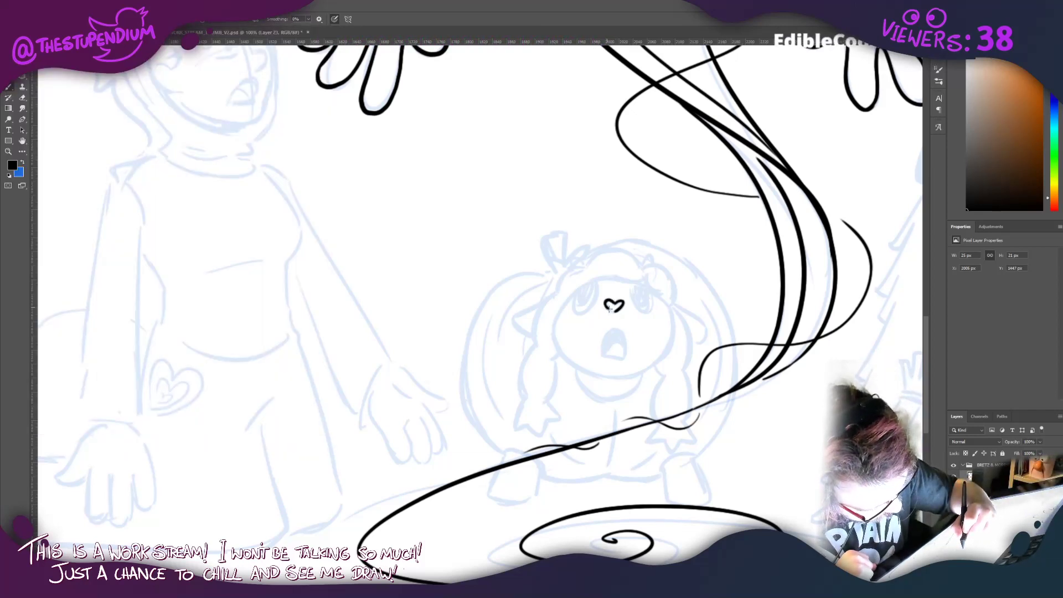
Step: Ink the small character's two oval eyes with inner irises and pupils, using a Hard Mechanical brush
click(36, 19)
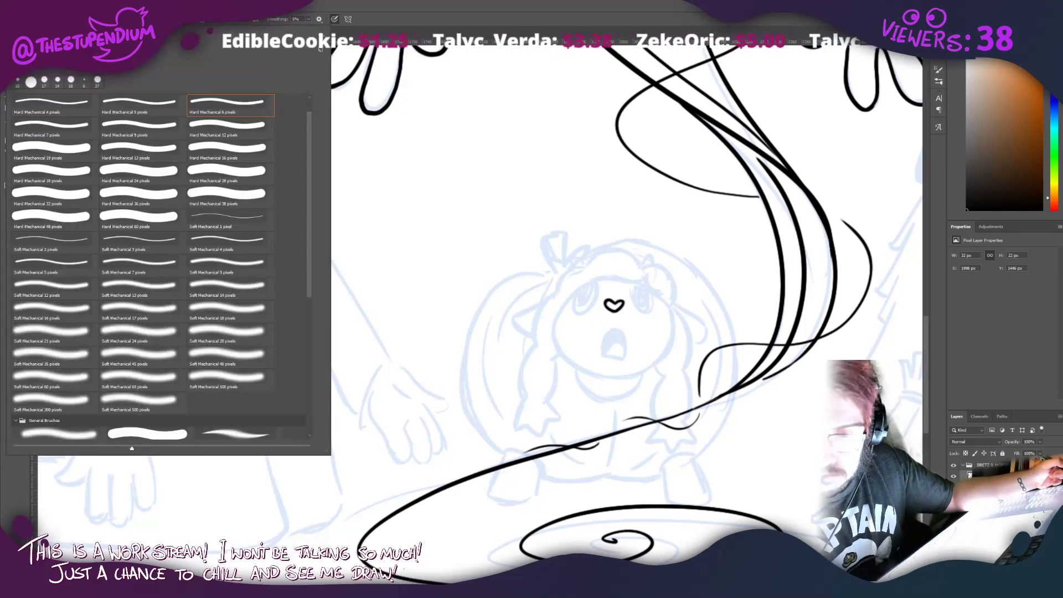
key(Escape)
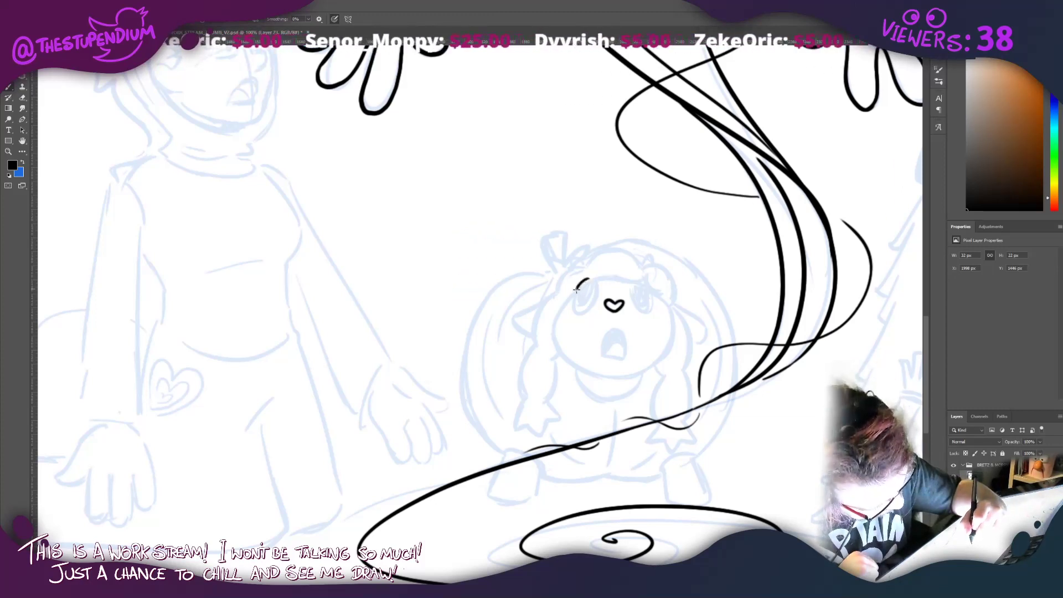
mouse_move(589, 278)
mouse_down()
mouse_move(574, 313)
mouse_move(594, 308)
mouse_move(595, 281)
mouse_move(580, 288)
mouse_move(578, 325)
mouse_move(593, 308)
mouse_up()
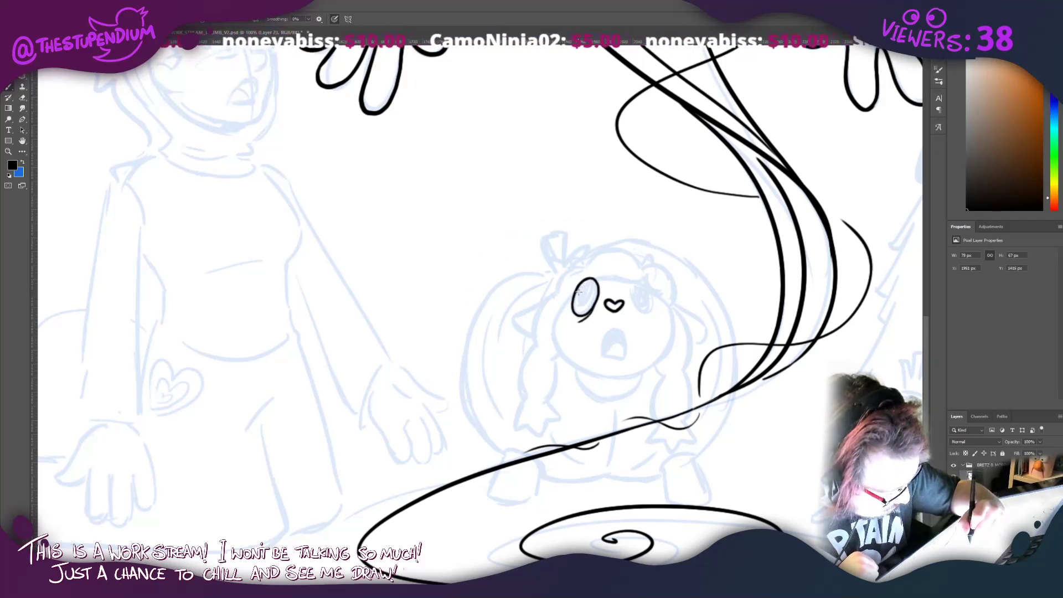
mouse_move(581, 307)
mouse_down()
mouse_move(591, 282)
mouse_move(570, 312)
mouse_move(581, 288)
mouse_move(633, 284)
mouse_move(645, 318)
mouse_move(639, 280)
mouse_up()
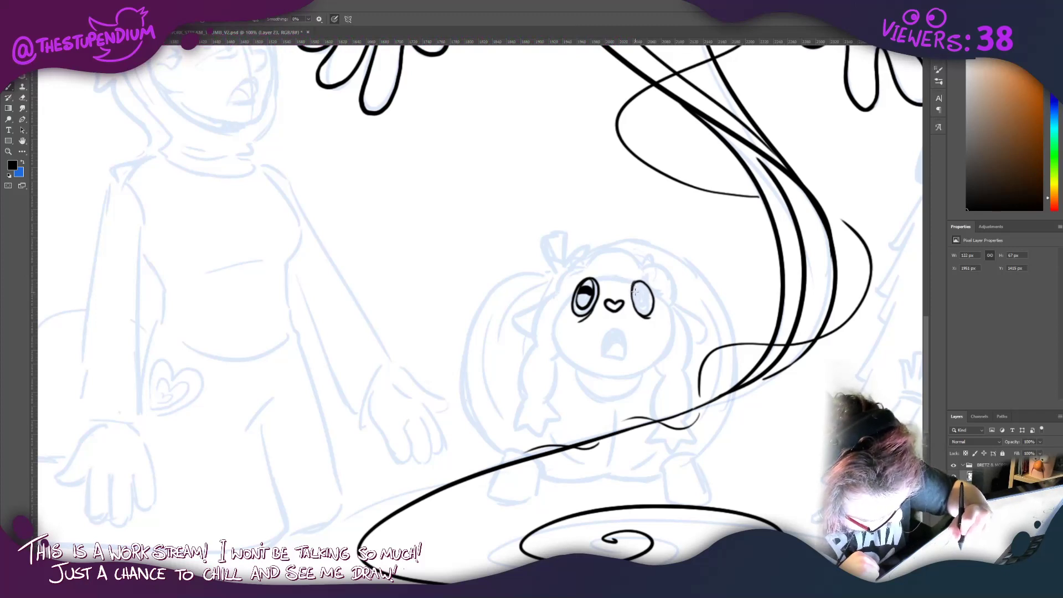
mouse_move(632, 279)
mouse_down()
mouse_move(636, 305)
mouse_move(650, 292)
mouse_move(641, 291)
mouse_up()
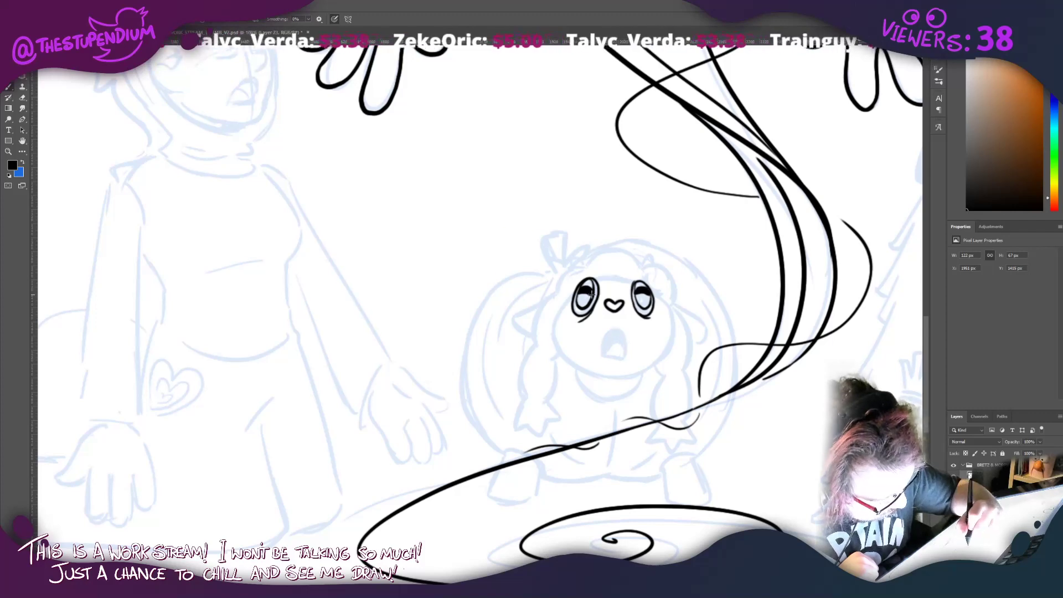
Step: Redraw the pupils of both eyes looking upward and ink the open mouth with a solid black interior
mouse_move(678, 319)
mouse_down()
mouse_move(443, 224)
mouse_move(639, 356)
mouse_move(664, 326)
mouse_move(657, 330)
mouse_up()
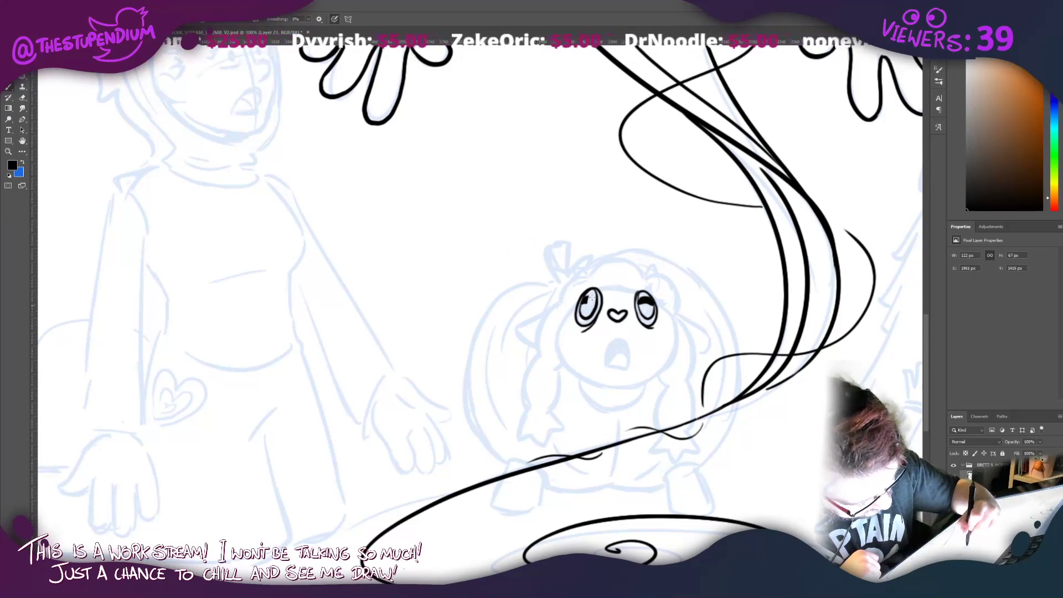
drag(648, 302, 644, 299)
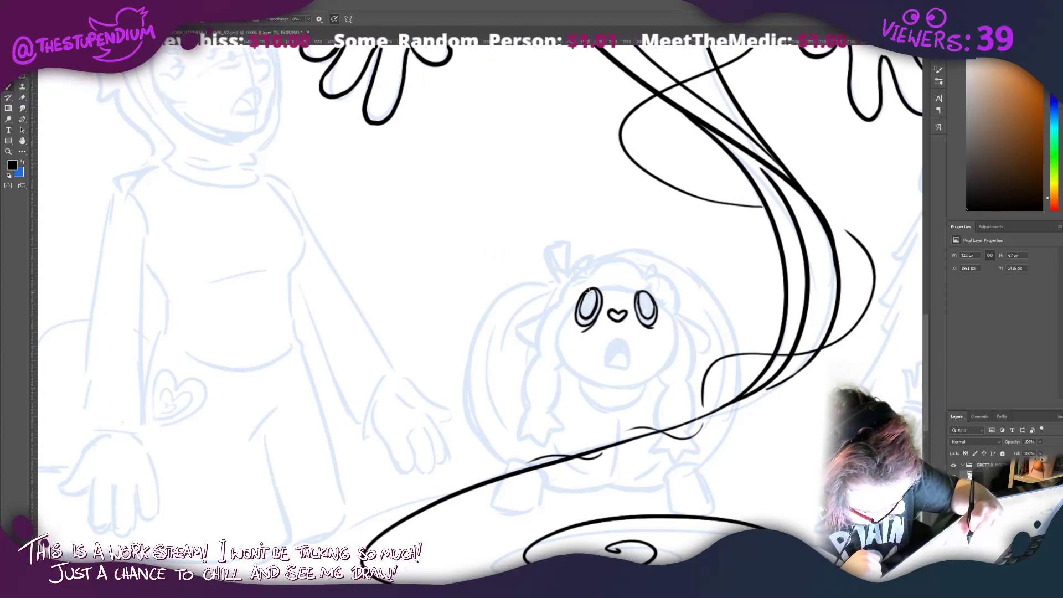
mouse_move(589, 291)
mouse_down()
mouse_move(589, 304)
mouse_move(644, 307)
mouse_move(639, 290)
mouse_up()
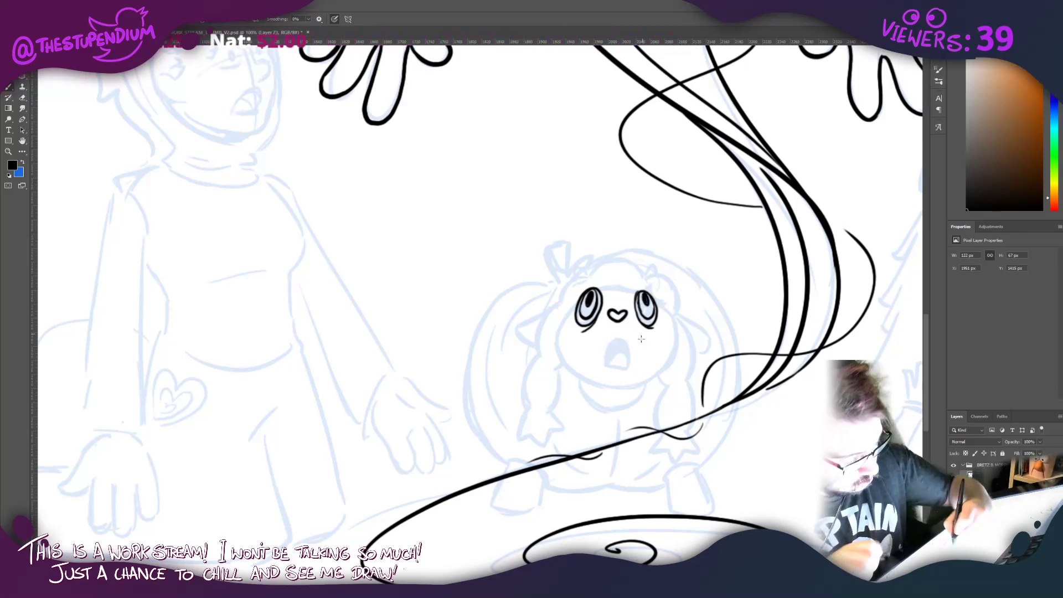
mouse_move(620, 339)
mouse_down()
mouse_move(605, 368)
mouse_move(626, 371)
mouse_move(626, 343)
mouse_up()
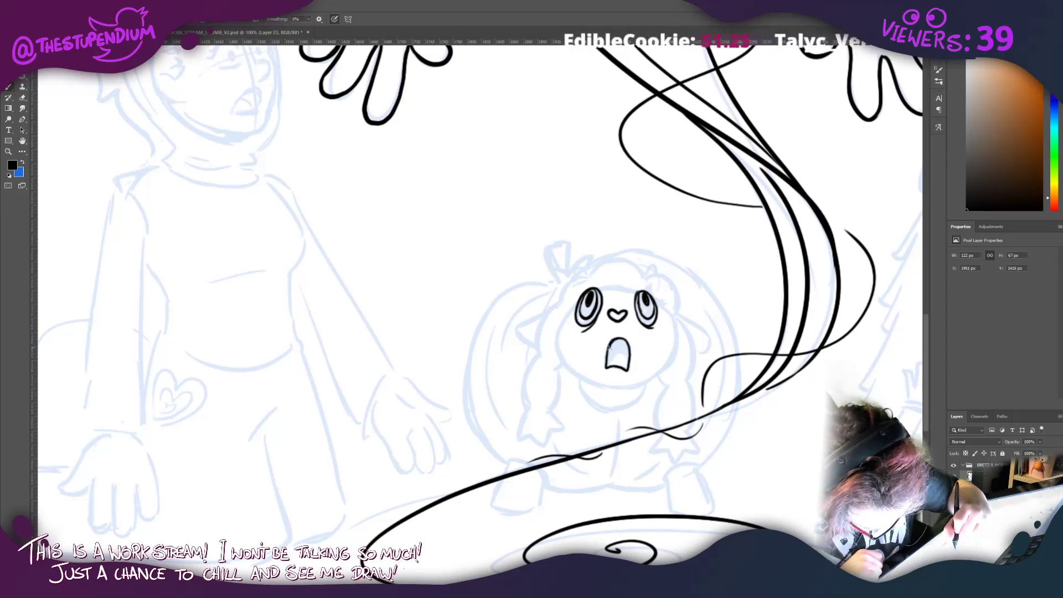
mouse_move(618, 360)
mouse_down()
mouse_move(625, 368)
mouse_move(624, 348)
mouse_move(607, 366)
mouse_up()
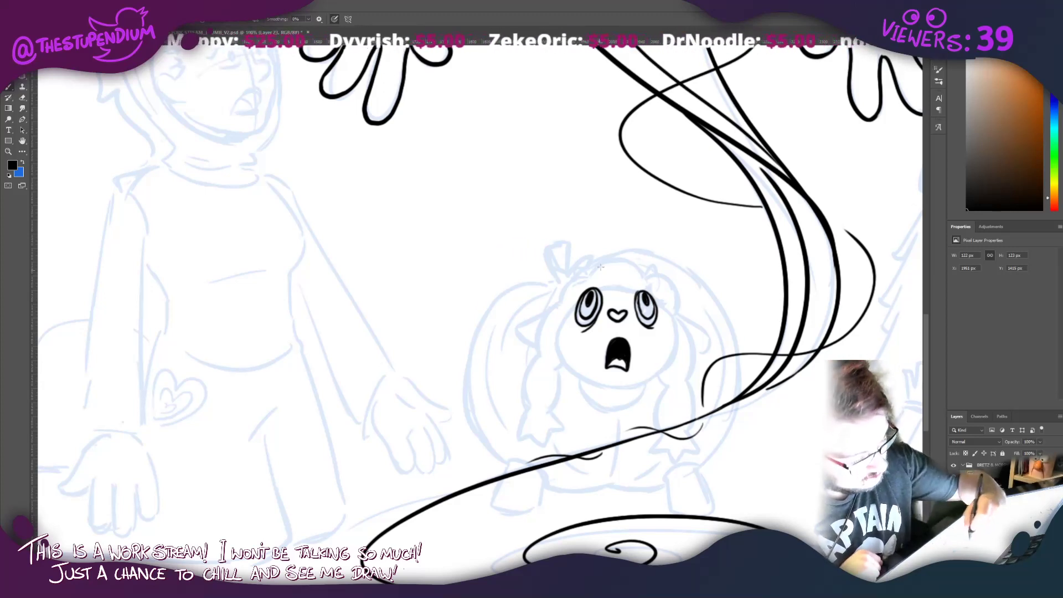
Step: Ink the two segmented pigtails with tufted ends and the rounded cheek and jaw line between them
mouse_move(557, 301)
mouse_down()
mouse_move(543, 310)
mouse_move(521, 390)
mouse_move(529, 409)
mouse_move(515, 441)
mouse_move(528, 447)
mouse_move(558, 422)
mouse_move(527, 405)
mouse_up()
drag(538, 356, 553, 361)
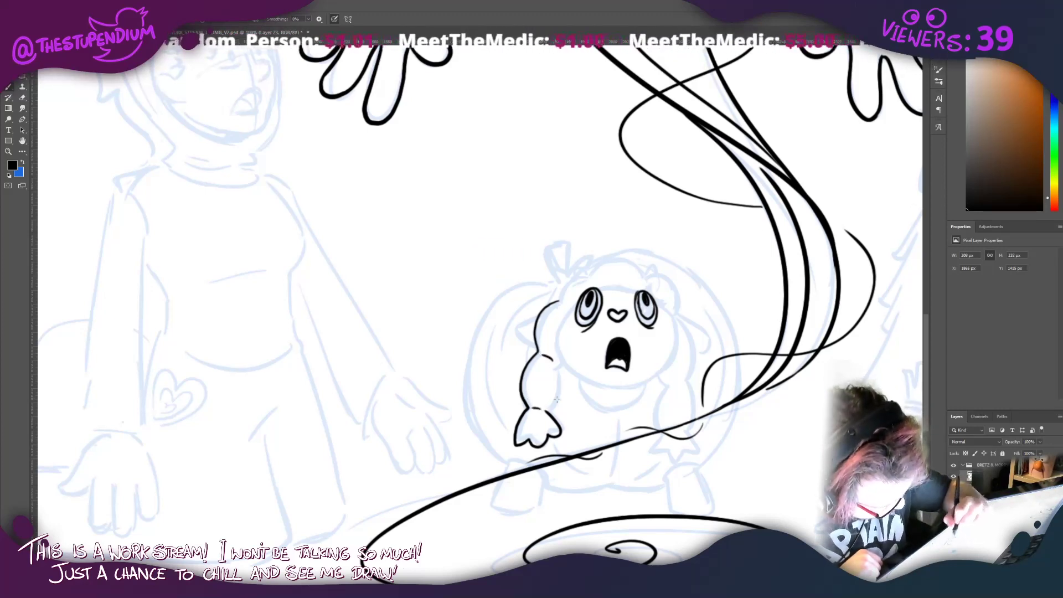
drag(550, 408, 561, 361)
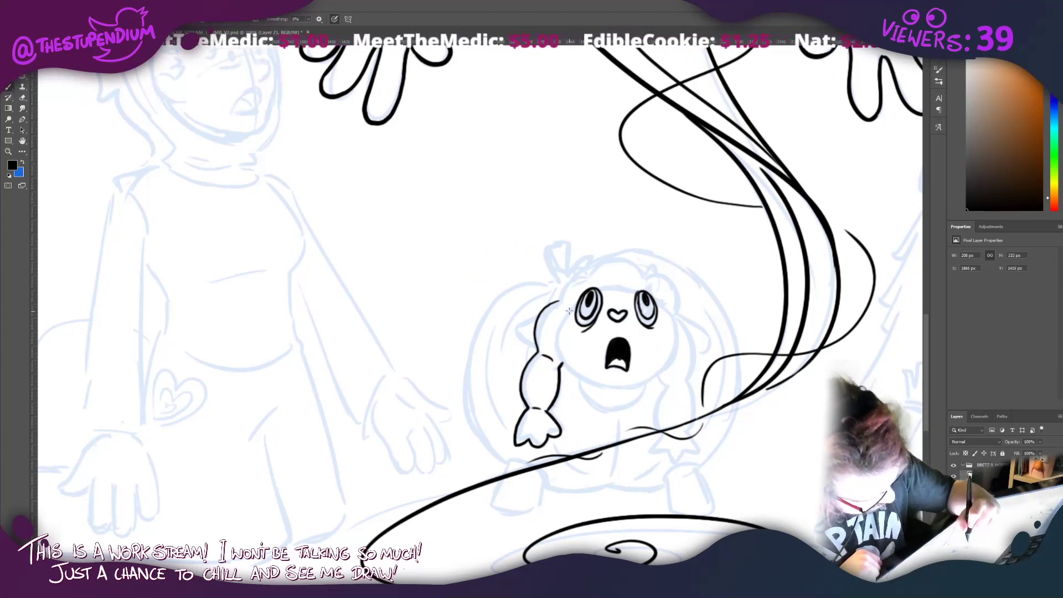
mouse_move(577, 303)
mouse_down()
mouse_move(554, 340)
mouse_move(559, 360)
mouse_move(598, 383)
mouse_move(666, 363)
mouse_move(679, 339)
mouse_move(667, 308)
mouse_up()
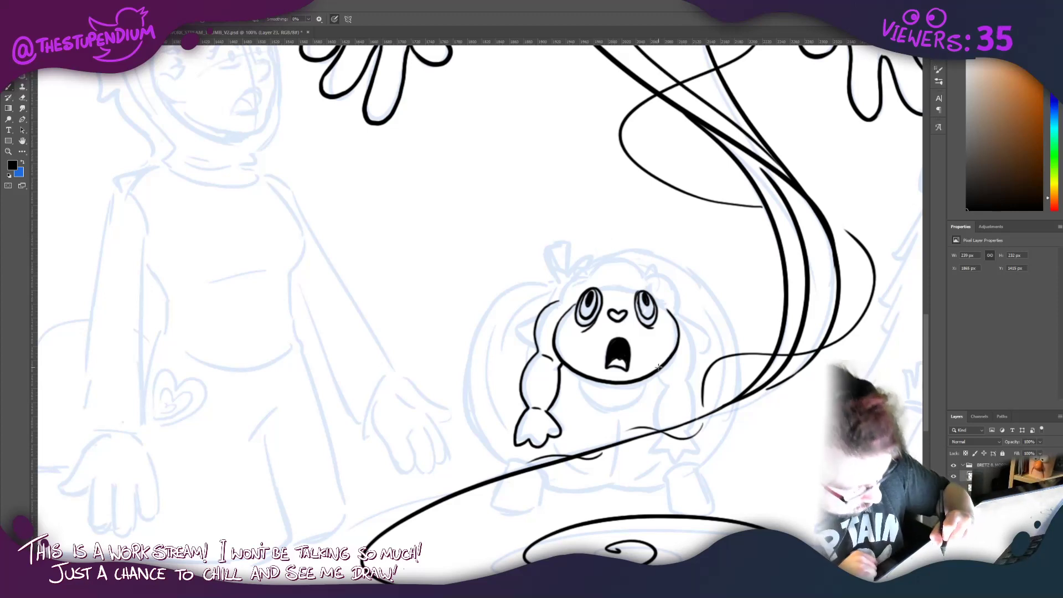
mouse_move(659, 366)
mouse_down()
mouse_move(663, 382)
mouse_move(694, 368)
mouse_move(690, 333)
mouse_move(672, 312)
mouse_up()
mouse_move(666, 384)
mouse_down()
mouse_move(654, 412)
mouse_move(666, 443)
mouse_move(649, 455)
mouse_move(669, 450)
mouse_move(673, 466)
mouse_move(686, 453)
mouse_move(692, 465)
mouse_move(685, 429)
mouse_up()
click(953, 476)
click(953, 475)
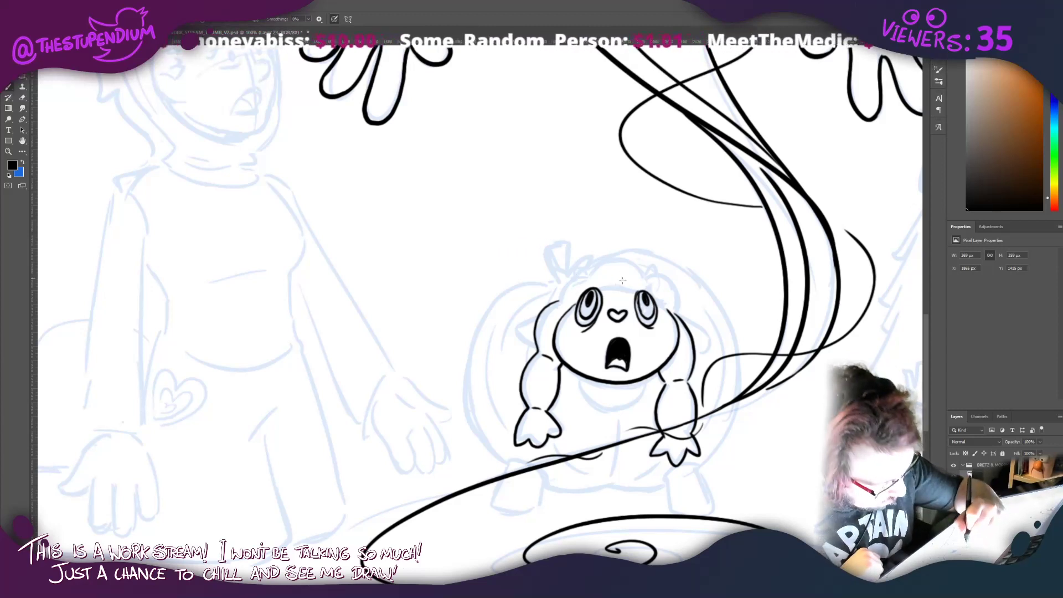
Step: Ink the fluffy curls above the face with two small horns, and add the pointed ears on both sides
mouse_move(602, 286)
mouse_down()
mouse_move(612, 273)
mouse_move(631, 289)
mouse_move(634, 260)
mouse_move(607, 257)
mouse_move(573, 277)
mouse_move(557, 315)
mouse_up()
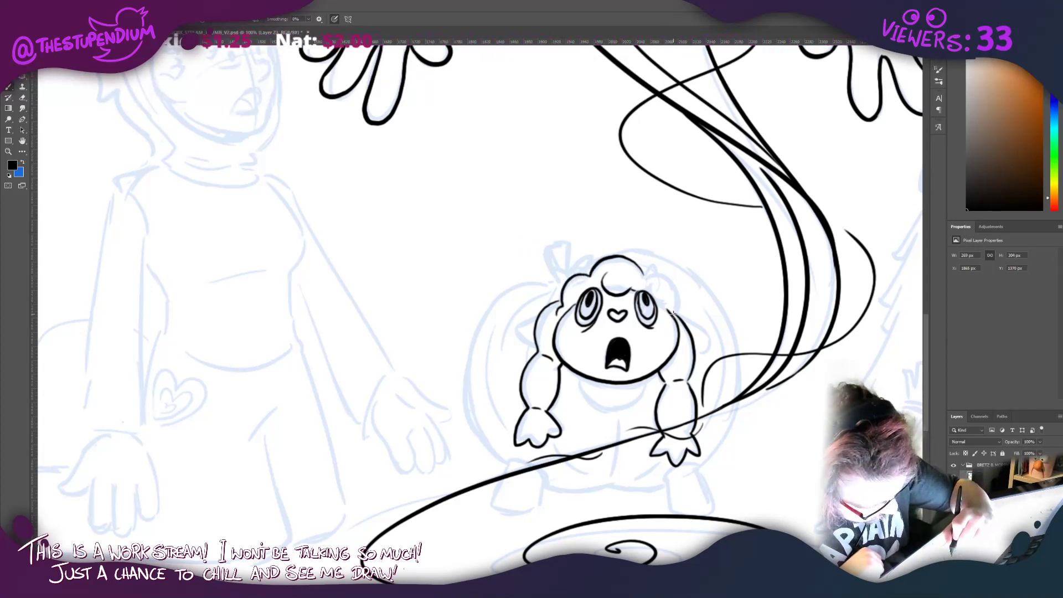
mouse_move(672, 314)
mouse_down()
mouse_move(679, 298)
mouse_move(640, 273)
mouse_move(655, 265)
mouse_move(661, 277)
mouse_up()
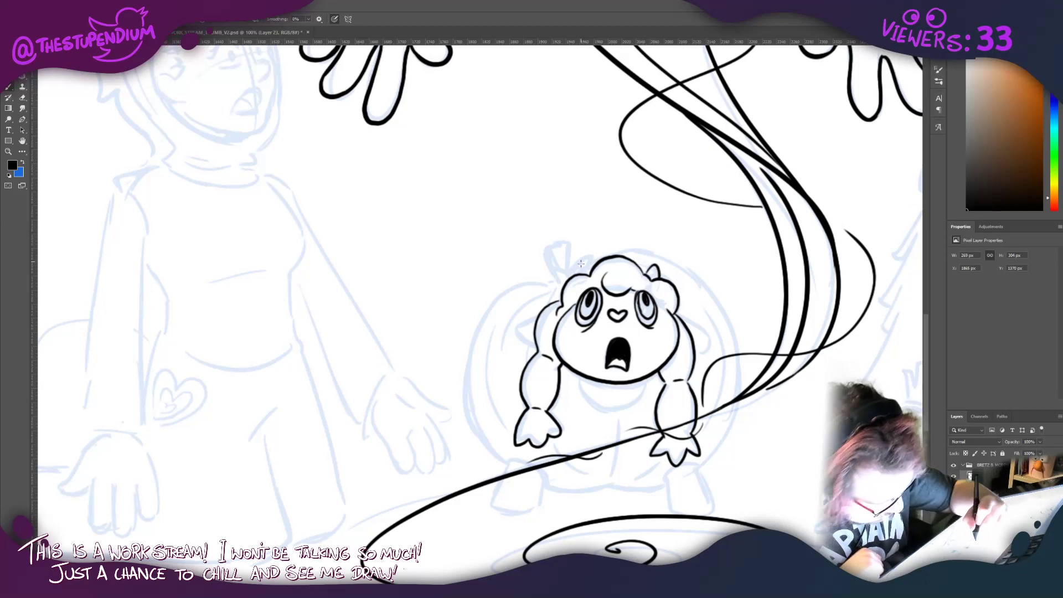
mouse_move(592, 270)
mouse_down()
mouse_move(585, 261)
mouse_move(579, 274)
mouse_move(581, 263)
mouse_up()
mouse_move(536, 317)
mouse_down()
mouse_move(515, 337)
mouse_move(527, 346)
mouse_move(539, 346)
mouse_move(529, 316)
mouse_move(517, 335)
mouse_move(542, 328)
mouse_up()
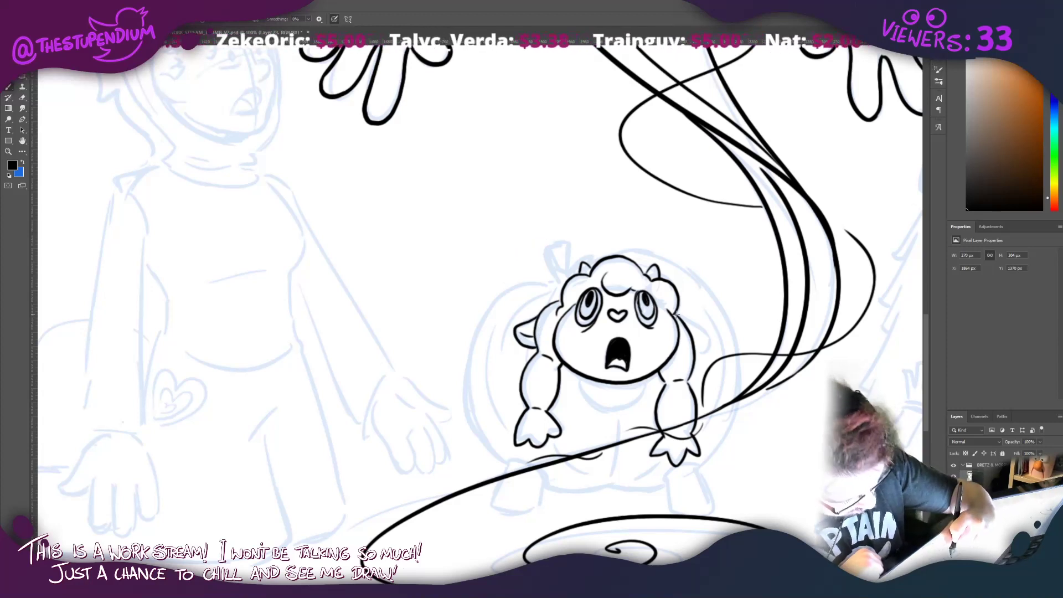
mouse_move(675, 313)
mouse_down()
mouse_move(717, 335)
mouse_move(694, 349)
mouse_move(706, 337)
mouse_up()
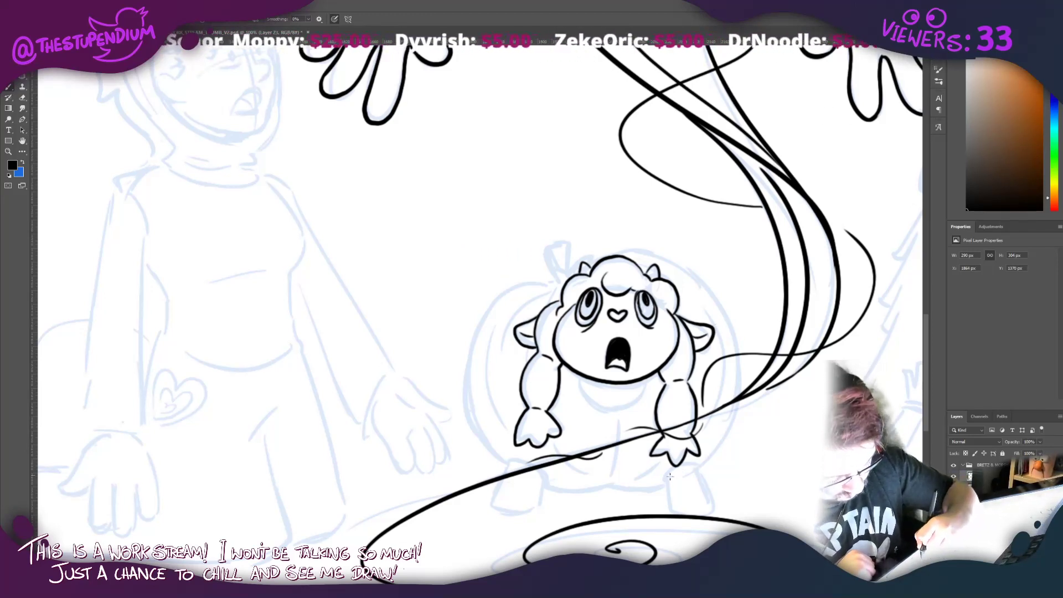
Step: Ink the round pumpkin body's sides and scalloped lower edge, with short crease lines across its lower front
mouse_move(699, 465)
mouse_down()
mouse_move(672, 470)
mouse_move(659, 487)
mouse_move(729, 445)
mouse_move(745, 394)
mouse_move(706, 277)
mouse_up()
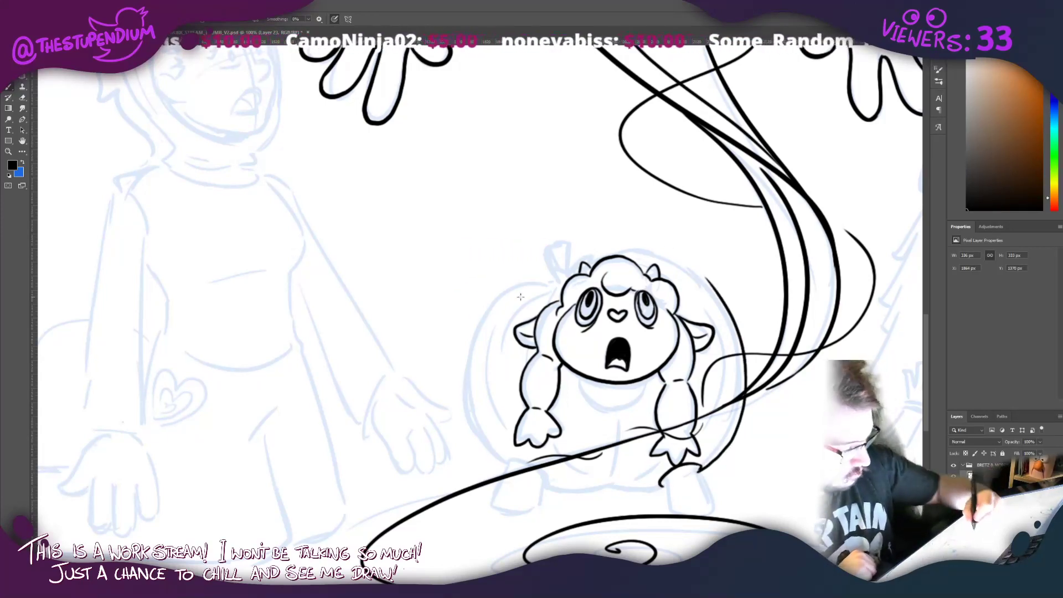
mouse_move(555, 287)
mouse_down()
mouse_move(522, 285)
mouse_move(479, 328)
mouse_move(464, 388)
mouse_move(470, 422)
mouse_move(491, 454)
mouse_move(533, 462)
mouse_move(555, 489)
mouse_move(669, 486)
mouse_up()
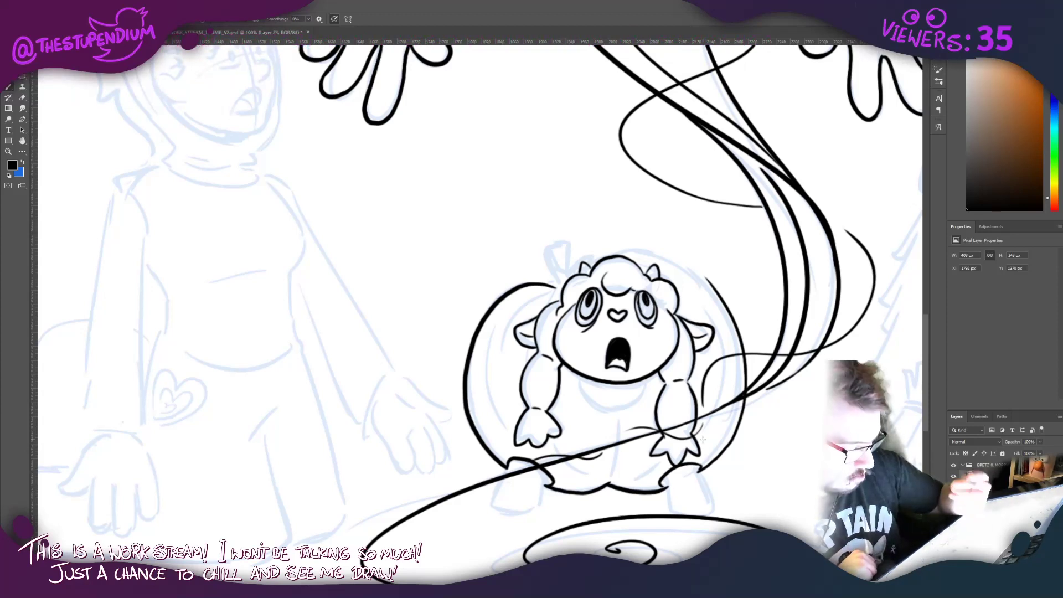
mouse_move(595, 488)
mouse_down()
mouse_move(649, 465)
mouse_move(650, 443)
mouse_move(623, 489)
mouse_move(655, 465)
mouse_move(639, 479)
mouse_move(672, 435)
mouse_move(629, 433)
mouse_move(590, 469)
mouse_up()
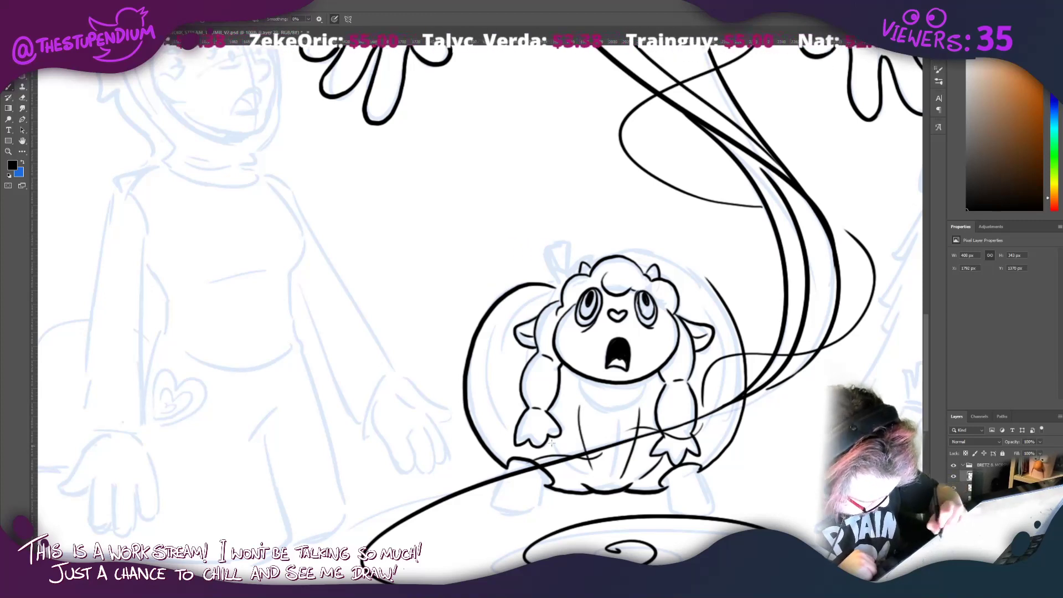
drag(547, 442, 573, 473)
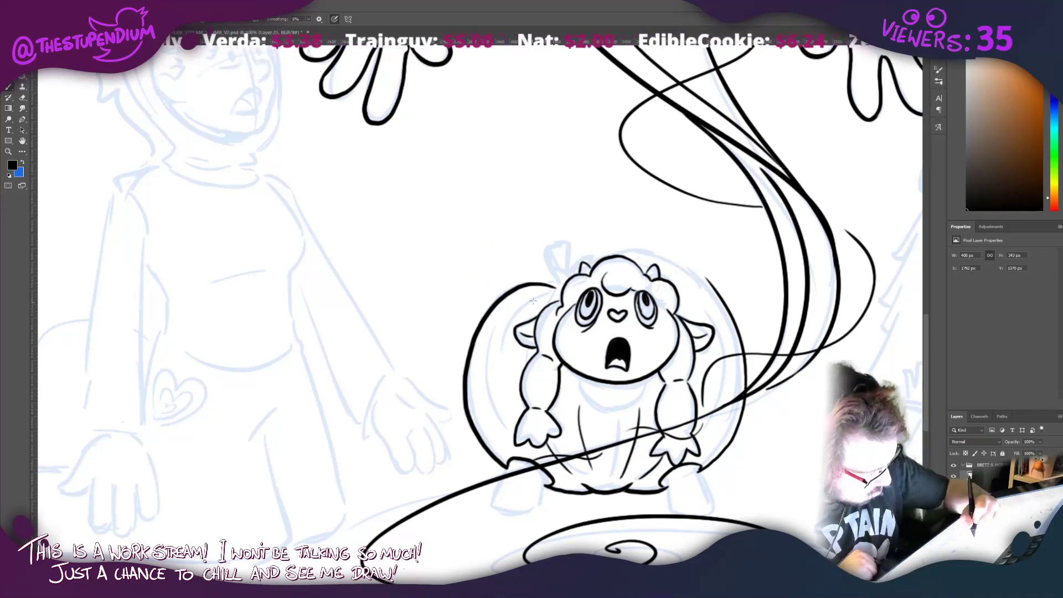
Step: Ink curved rib lines inside both sides of the pumpkin body and a double-lined collar beneath the chin
drag(526, 295, 492, 410)
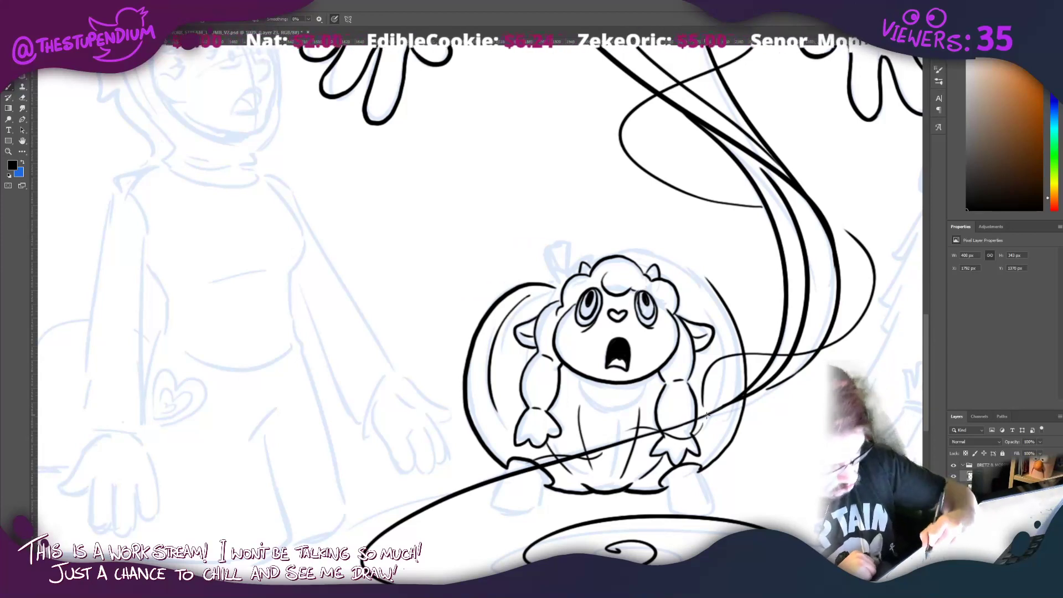
drag(719, 432, 705, 303)
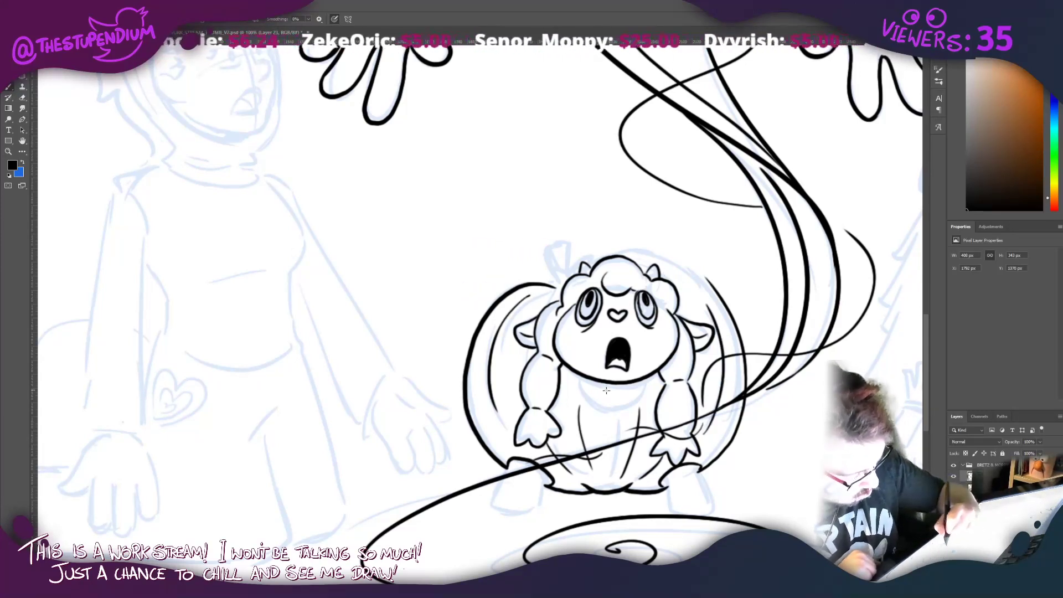
mouse_move(580, 376)
mouse_down()
mouse_move(581, 392)
mouse_move(611, 413)
mouse_move(627, 410)
mouse_move(643, 378)
mouse_up()
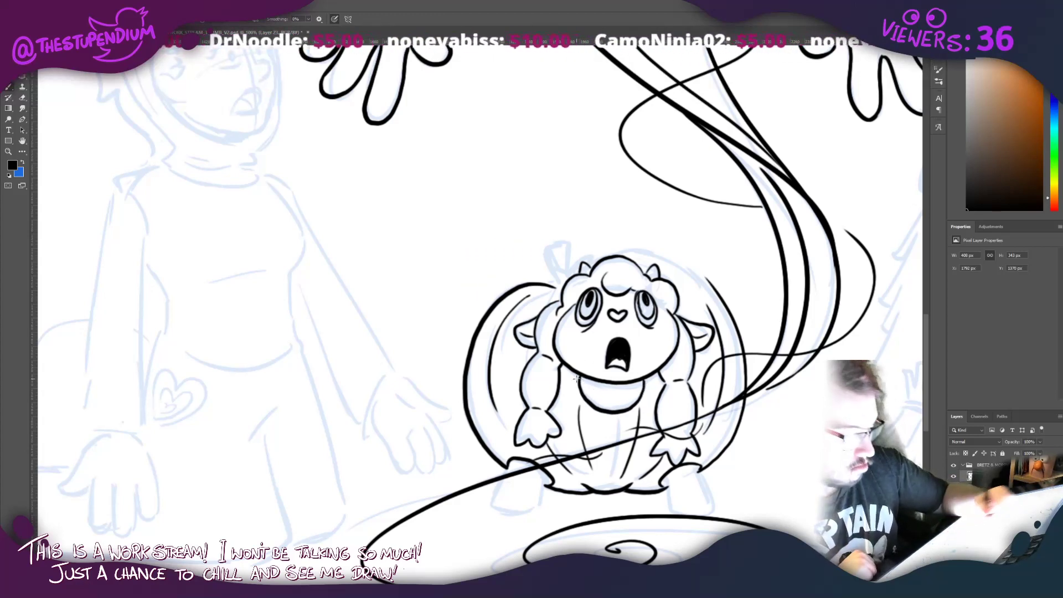
mouse_move(585, 378)
mouse_down()
mouse_move(595, 405)
mouse_move(637, 392)
mouse_move(632, 404)
mouse_move(635, 380)
mouse_move(627, 409)
mouse_move(588, 377)
mouse_move(593, 407)
mouse_up()
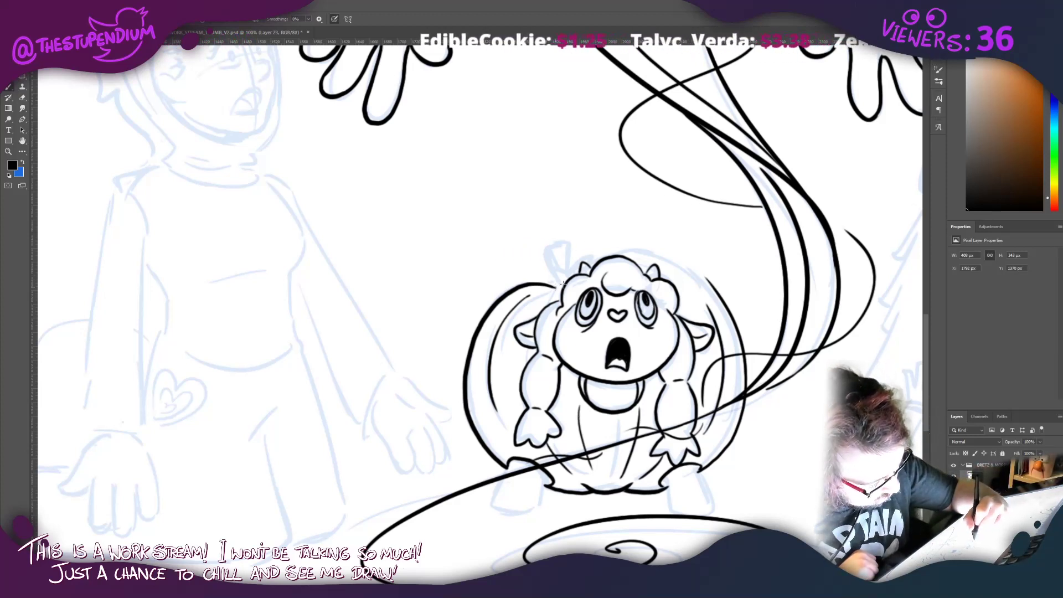
Step: Ink the pumpkin's jagged-topped stem and the curved upper edge of the pumpkin arching behind the head
drag(568, 277, 571, 240)
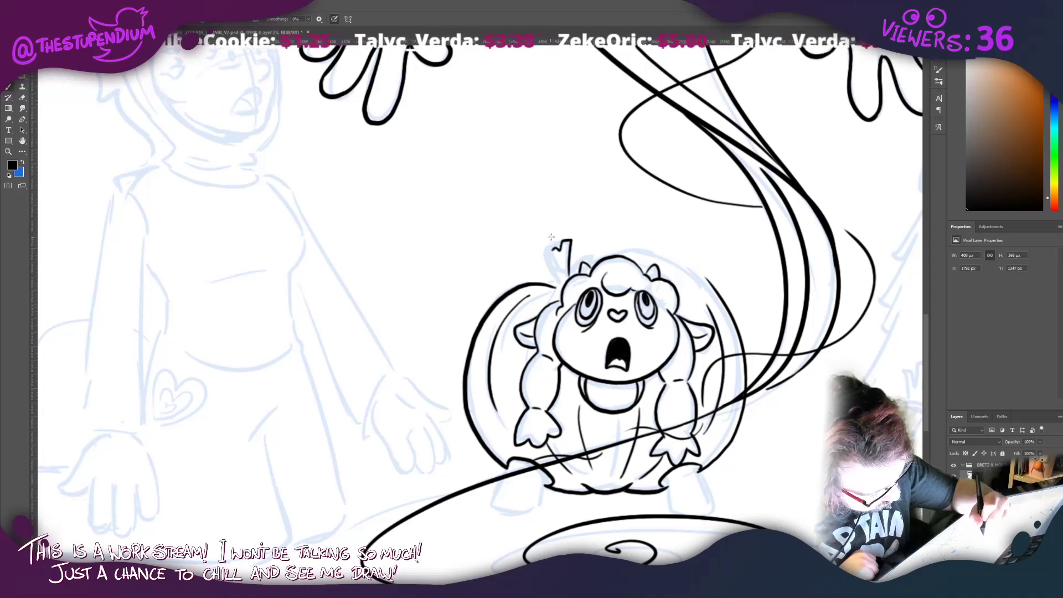
mouse_move(568, 240)
mouse_down()
mouse_move(541, 252)
mouse_move(556, 286)
mouse_up()
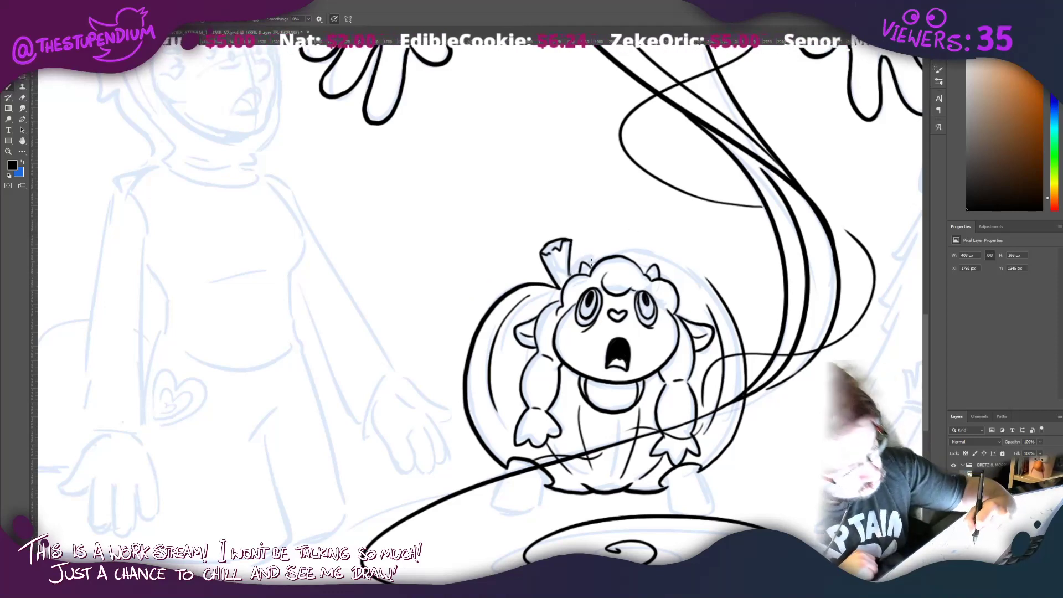
mouse_move(591, 262)
mouse_down()
mouse_move(610, 247)
mouse_move(658, 245)
mouse_move(721, 302)
mouse_up()
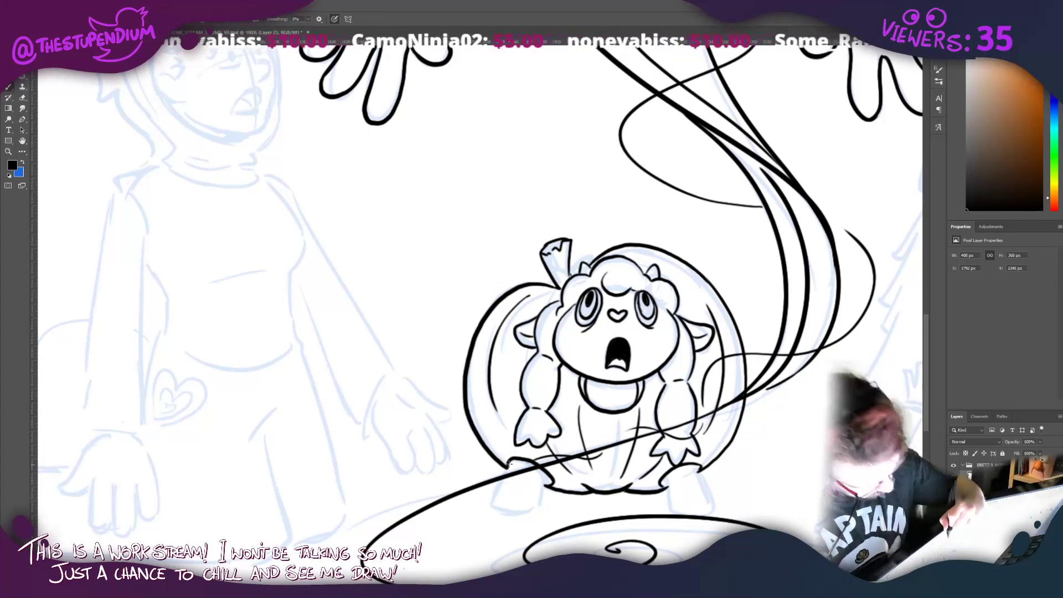
Step: Ink the two stubby feet under the pumpkin body, redoing the first one, and add a hoof line across each
mouse_move(509, 463)
mouse_down()
mouse_move(488, 501)
mouse_move(498, 512)
mouse_move(539, 512)
mouse_move(548, 453)
mouse_move(509, 502)
mouse_up()
key(ctrl+z)
key(ctrl+z)
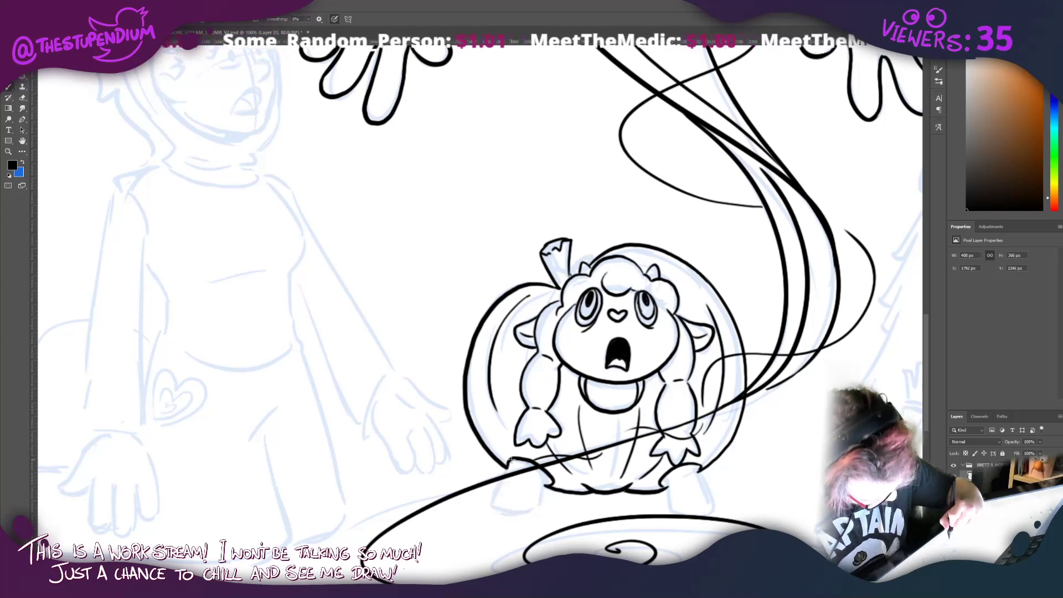
mouse_move(510, 460)
mouse_down()
mouse_move(492, 501)
mouse_move(501, 517)
mouse_move(529, 513)
mouse_move(550, 471)
mouse_up()
mouse_move(665, 477)
mouse_down()
mouse_move(667, 498)
mouse_move(712, 509)
mouse_move(696, 465)
mouse_move(714, 505)
mouse_move(668, 497)
mouse_move(709, 510)
mouse_up()
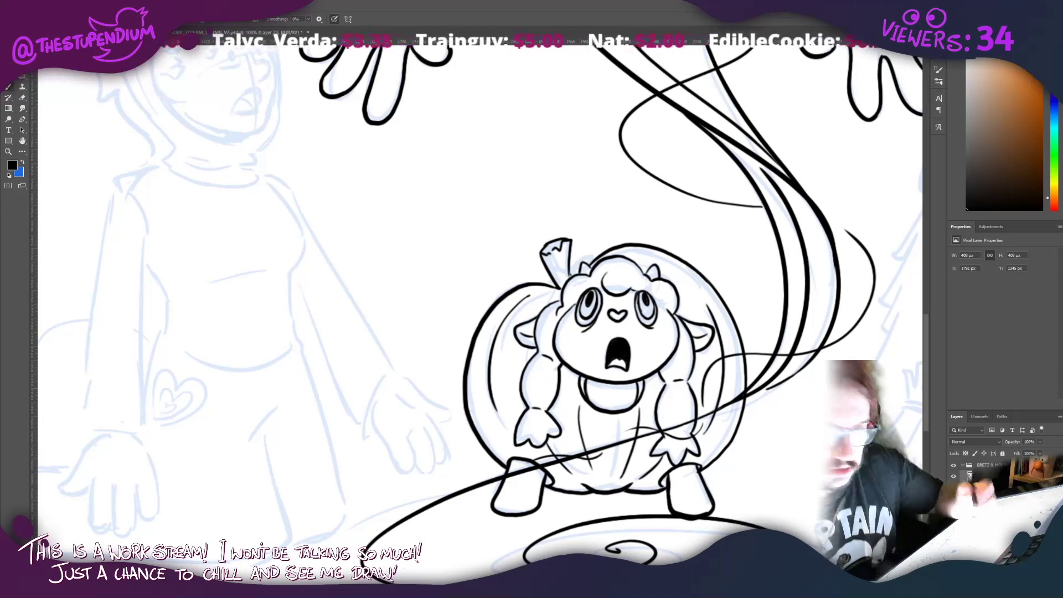
drag(696, 497, 680, 512)
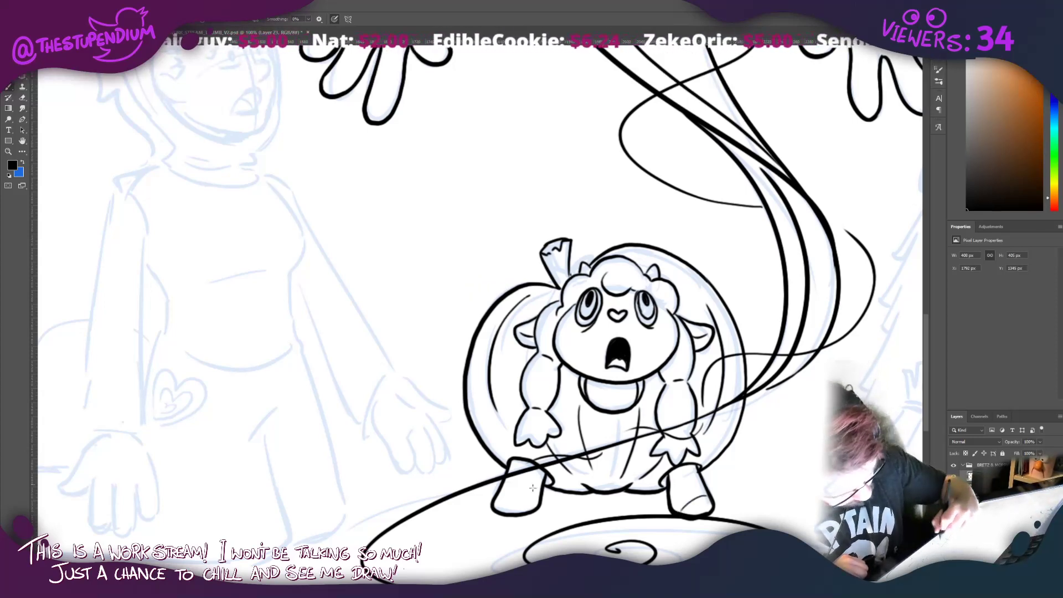
drag(536, 498, 505, 506)
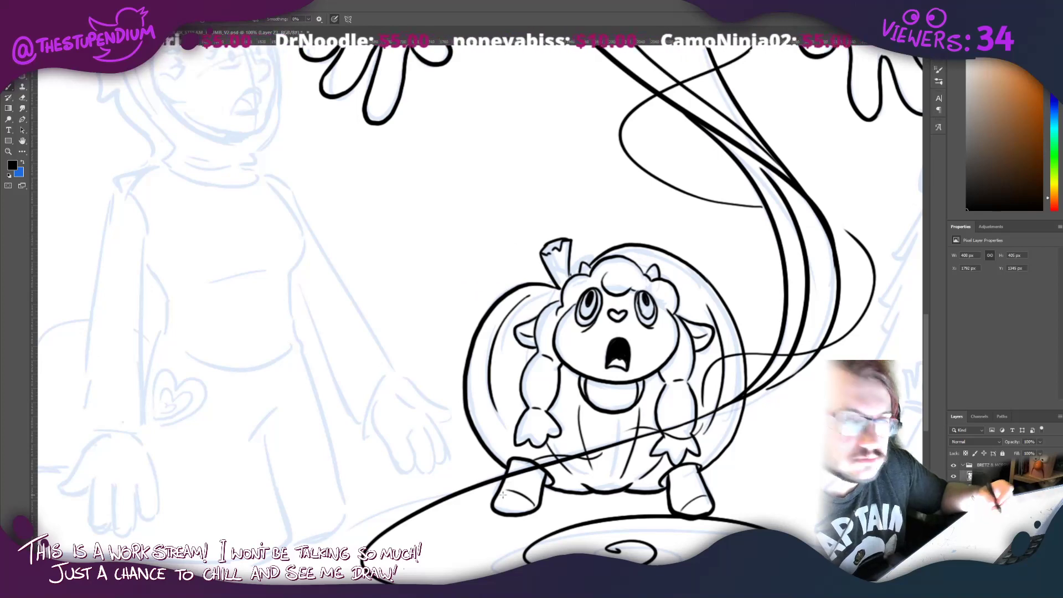
mouse_move(416, 403)
mouse_down()
mouse_move(362, 293)
mouse_move(380, 447)
mouse_move(246, 419)
mouse_move(287, 404)
mouse_up()
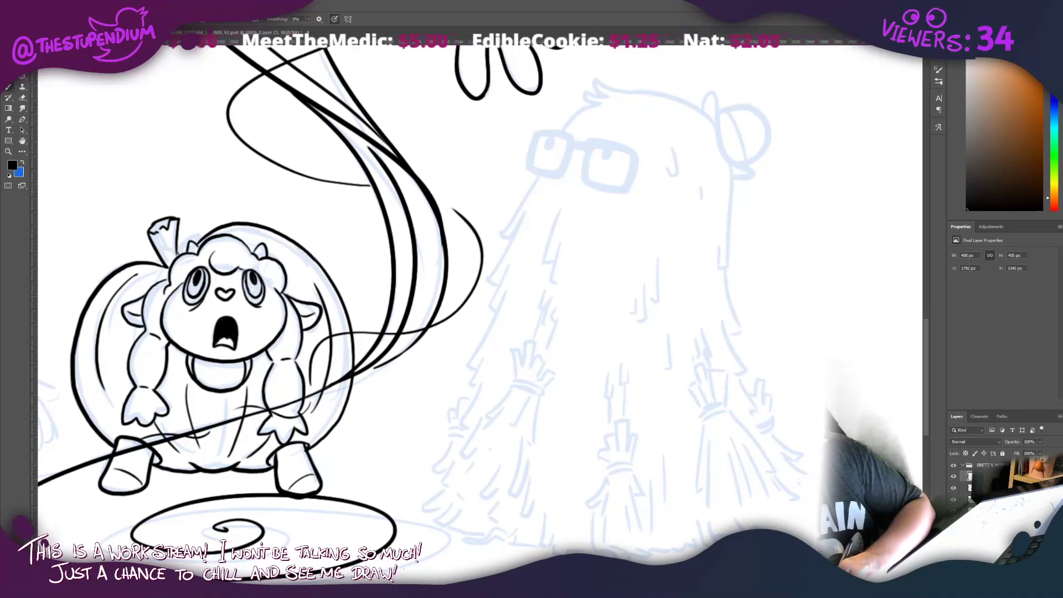
click(953, 477)
click(953, 476)
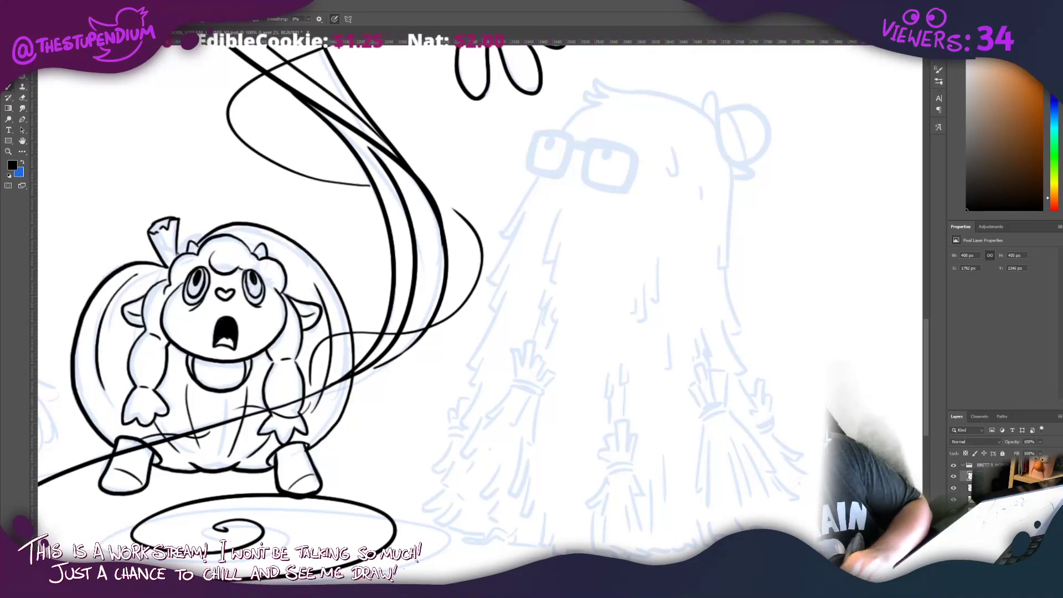
Step: Copy the shaggy bespectacled figure from the faded sketch onto its own layer, using a rectangular selection around the whole figure
drag(481, 202, 514, 194)
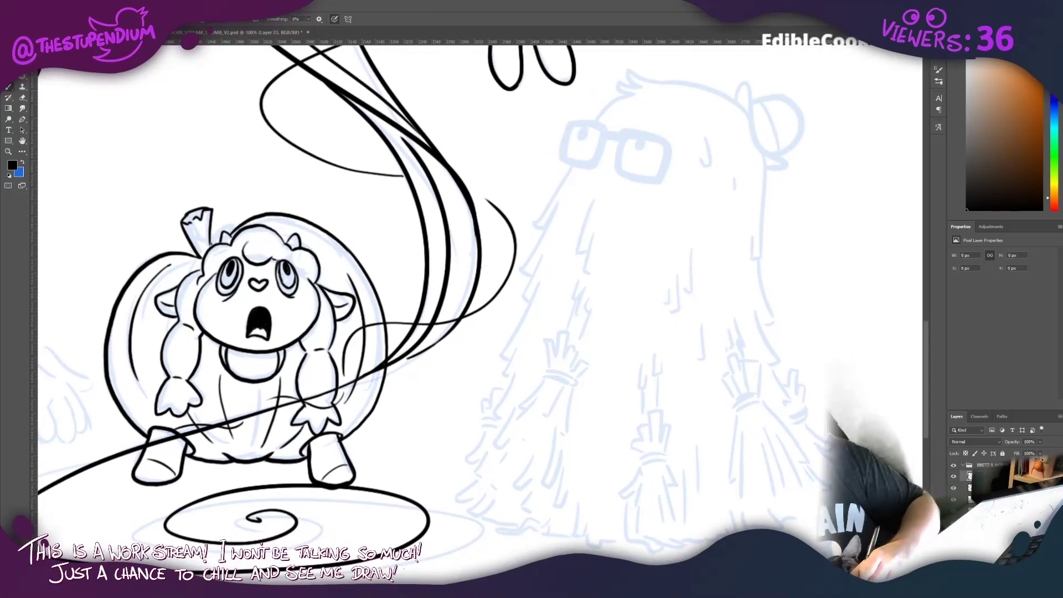
click(953, 499)
click(953, 499)
click(990, 499)
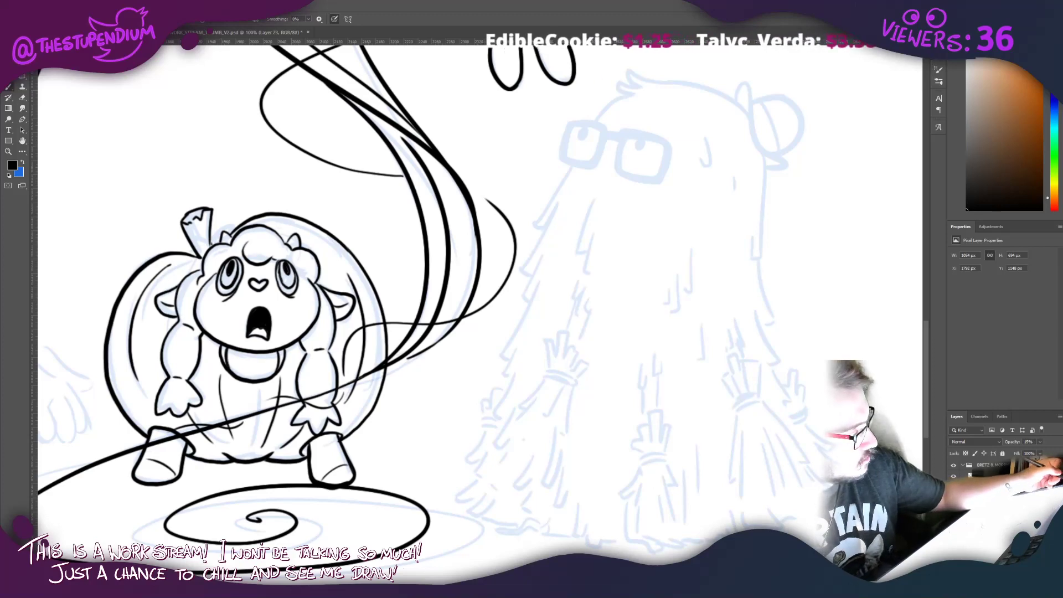
drag(883, 560, 441, 64)
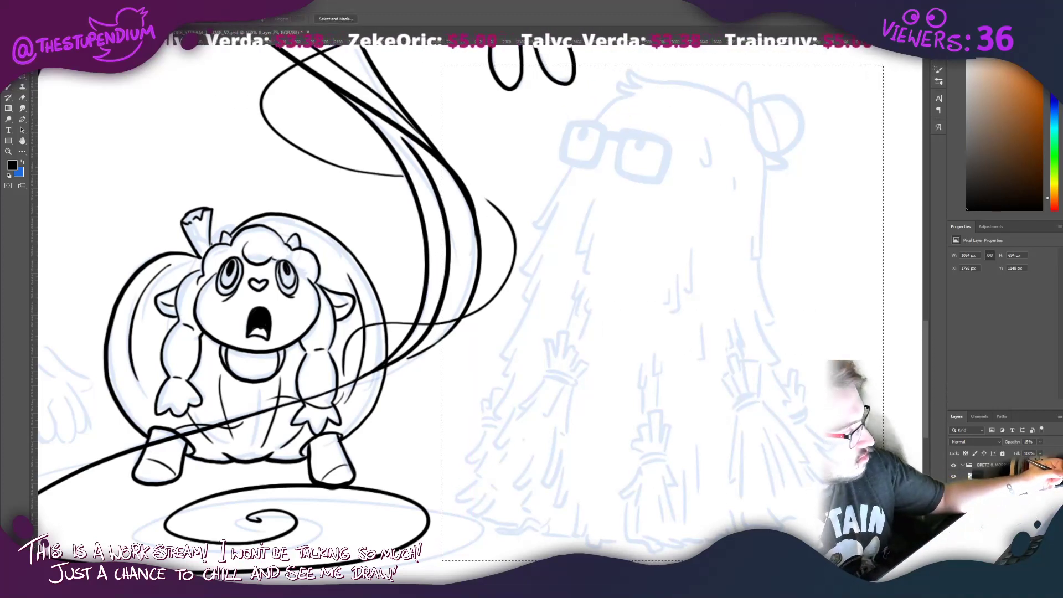
click(75, 6)
mouse_move(89, 54)
click(177, 90)
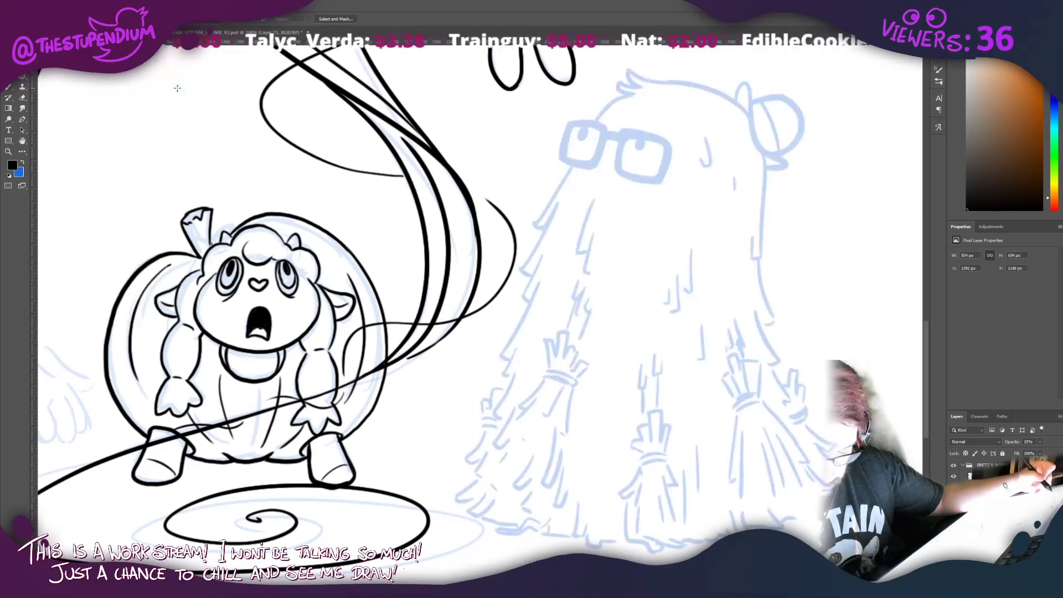
Step: Recolour the copied shaggy figure's lines black and raise the layer to full opacity
key(alt+BackSpace)
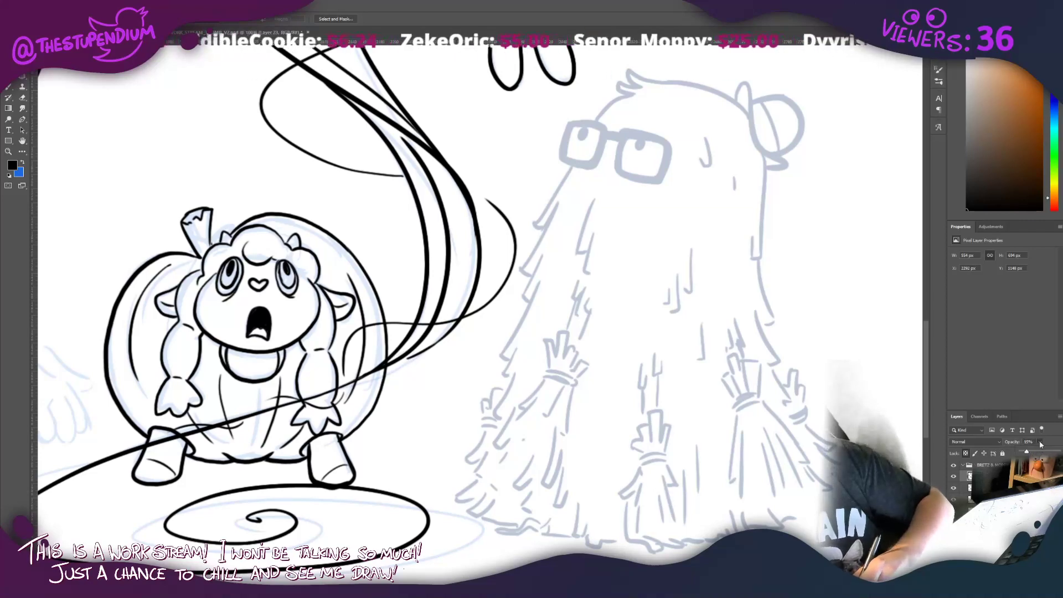
key(ctrl+j)
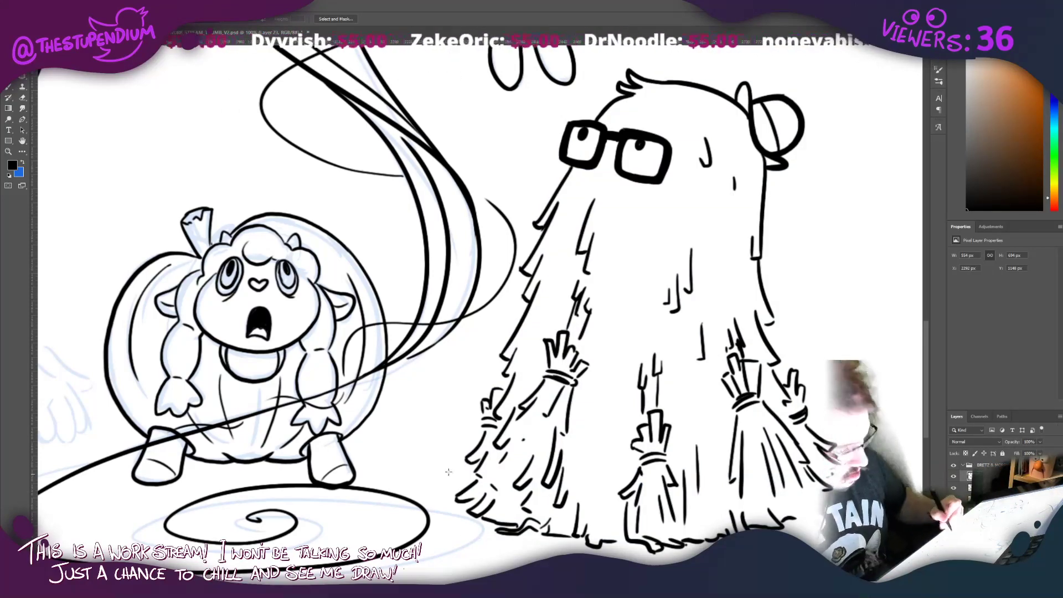
drag(426, 418, 469, 428)
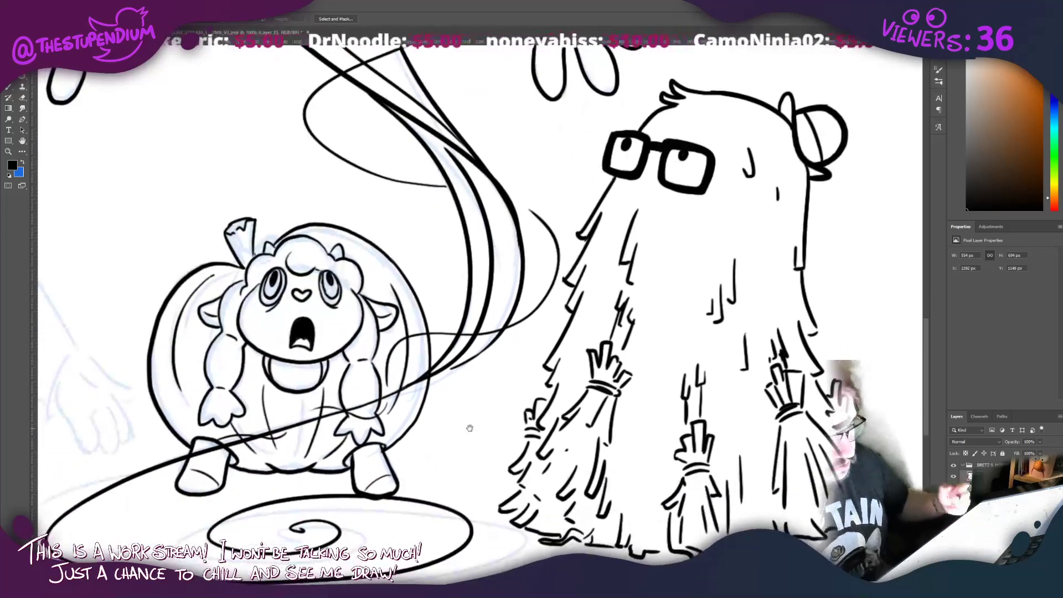
Step: Ink the nose of the character in the horse-head hood, redoing the stroke for its rounded tip
drag(179, 446, 276, 404)
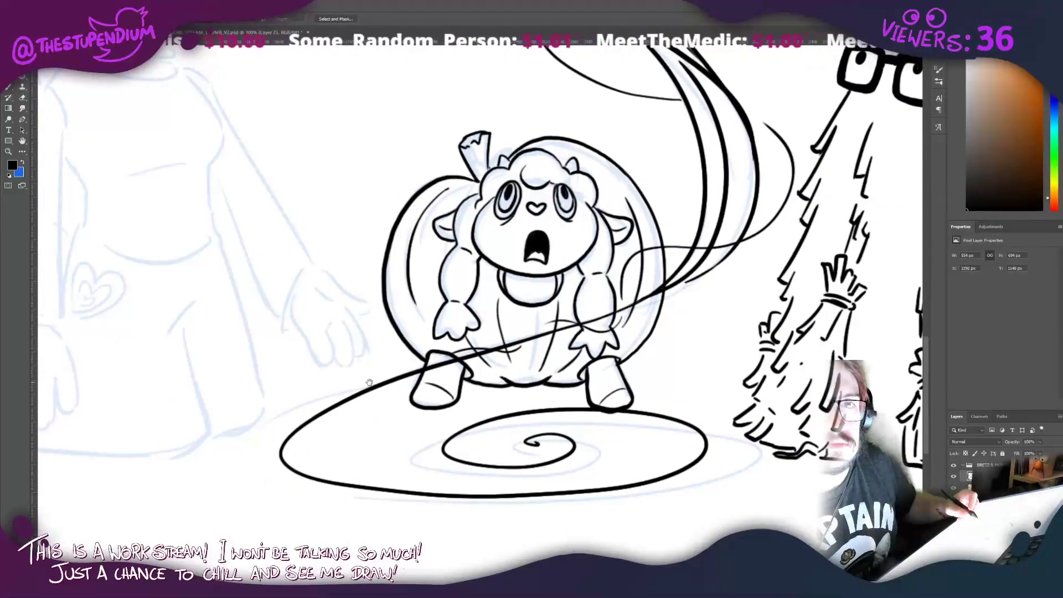
drag(369, 382, 167, 491)
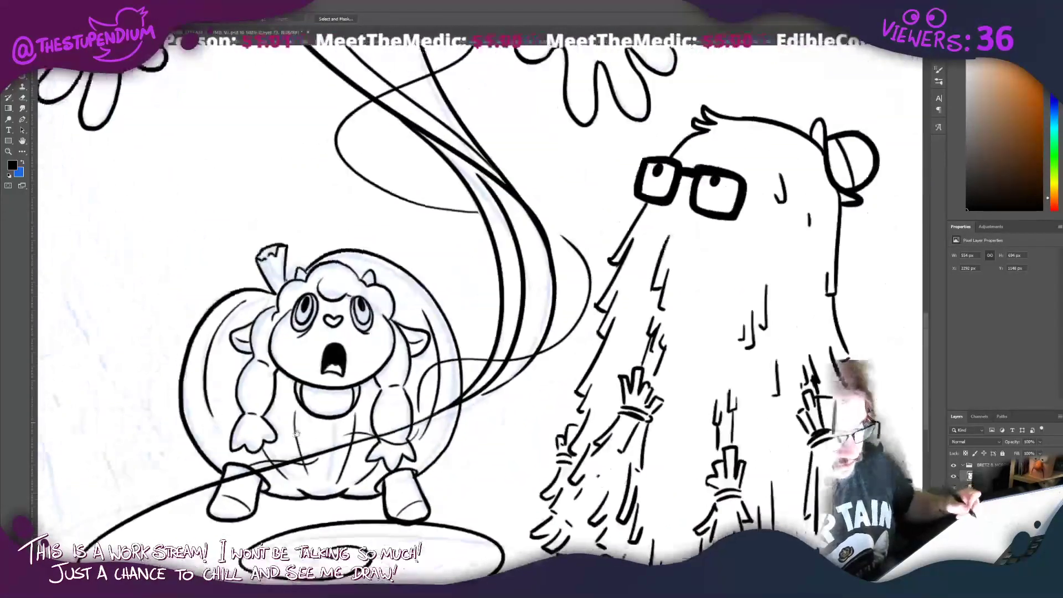
mouse_move(297, 434)
mouse_down()
mouse_move(271, 463)
mouse_move(320, 447)
mouse_move(624, 475)
mouse_up()
mouse_move(303, 267)
mouse_down()
mouse_move(517, 351)
mouse_move(309, 398)
mouse_up()
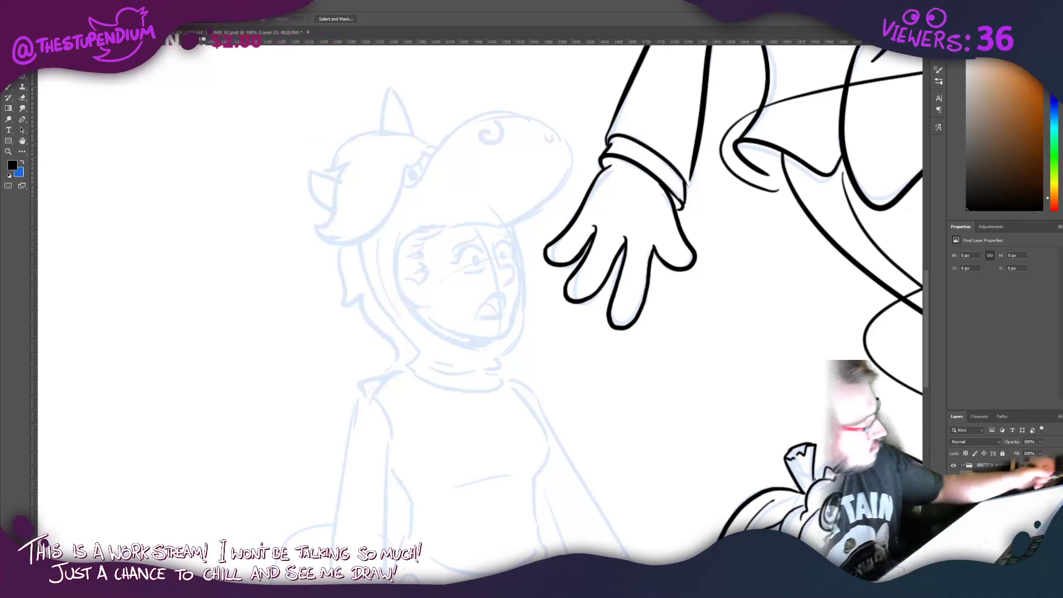
click(9, 86)
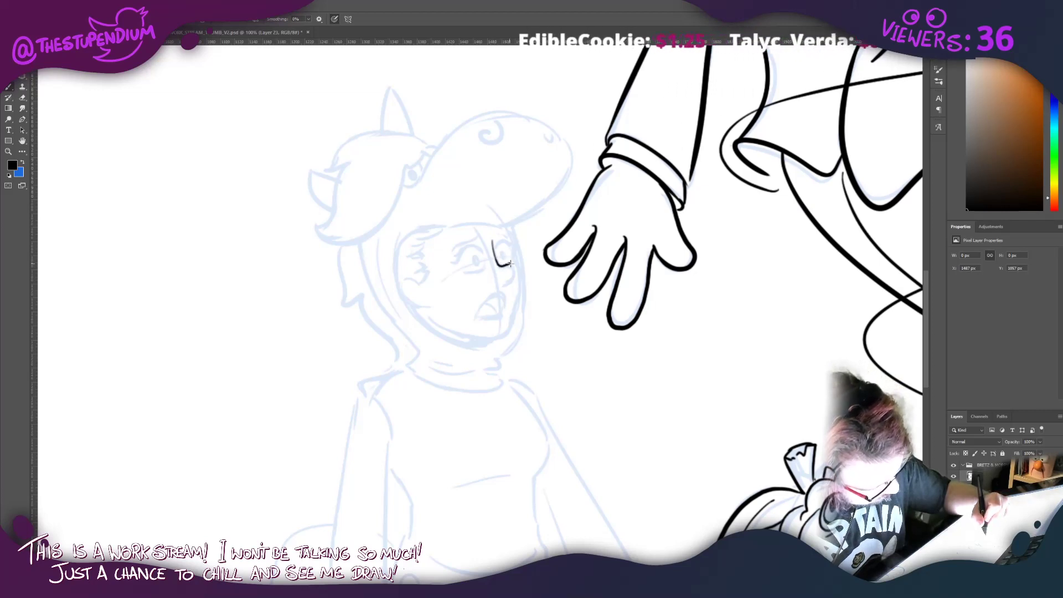
drag(510, 264, 512, 263)
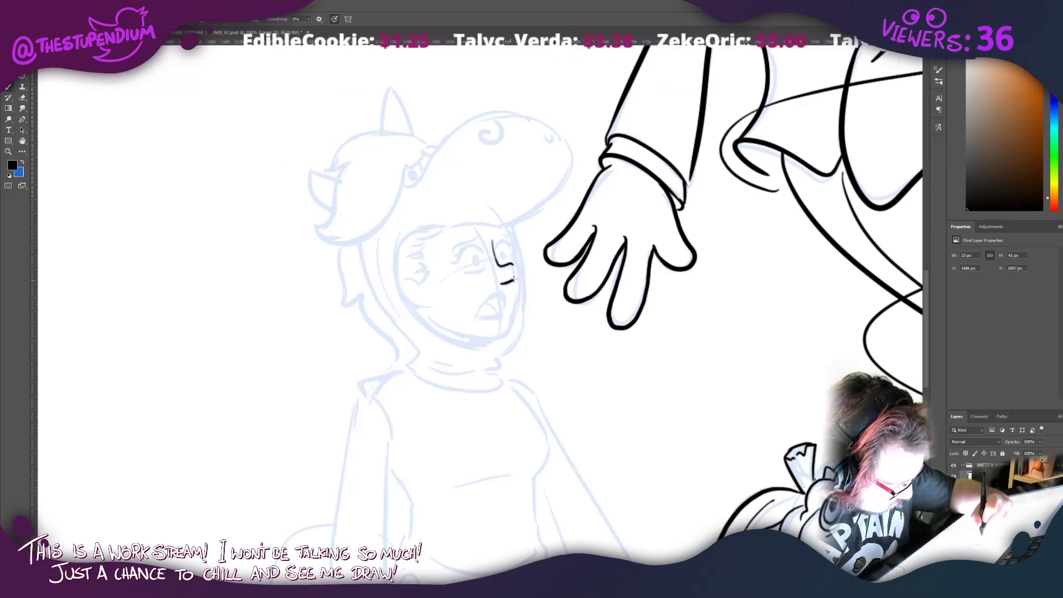
key(ctrl+z)
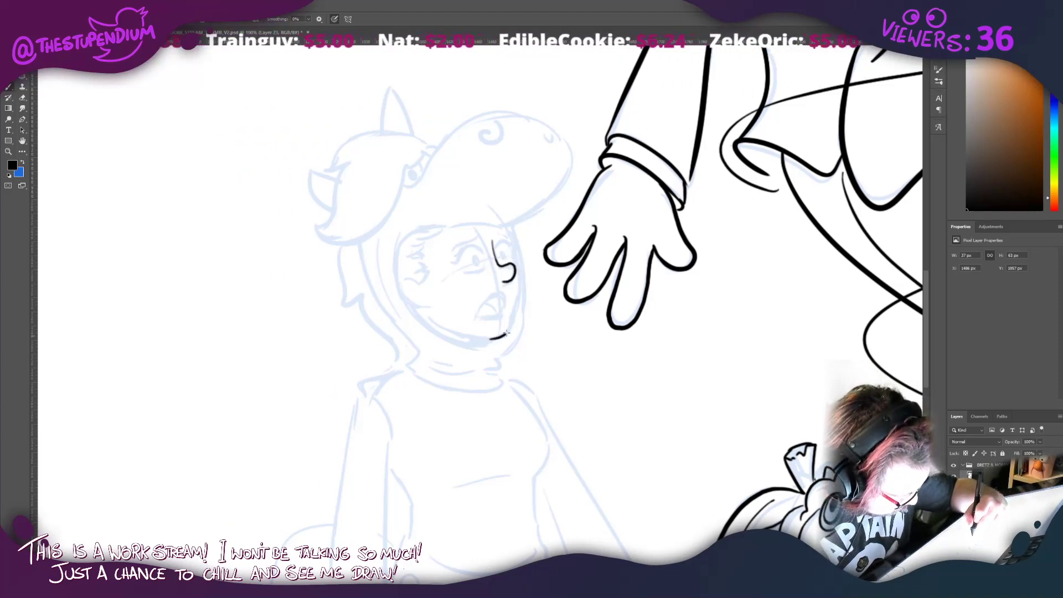
Step: Ink the character's facial profile, both eyes with lashes, and the open mouth over the blue sketch
drag(516, 303, 503, 226)
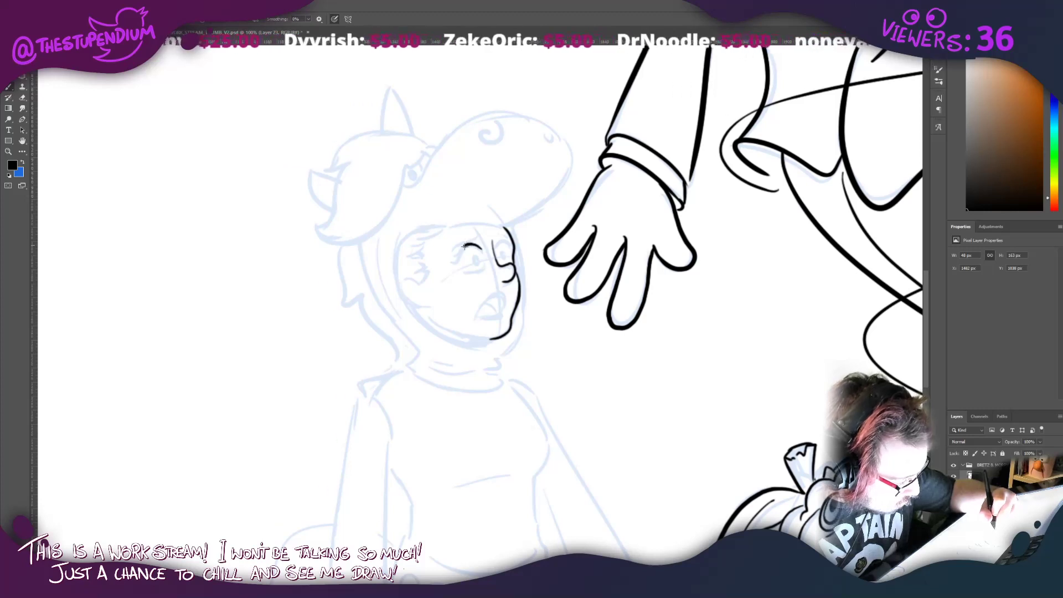
drag(460, 253, 447, 256)
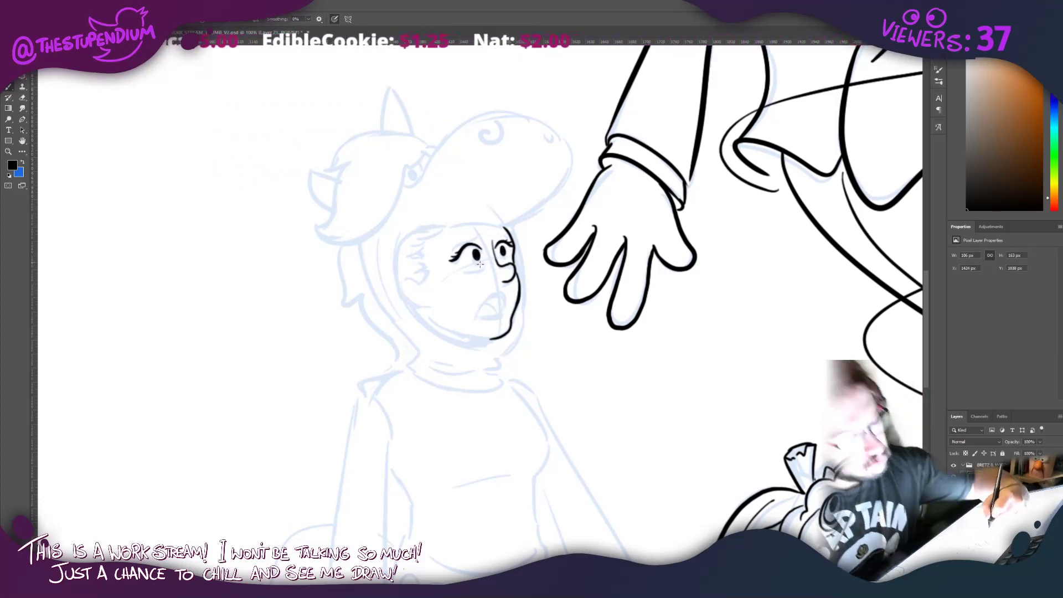
drag(452, 261, 485, 271)
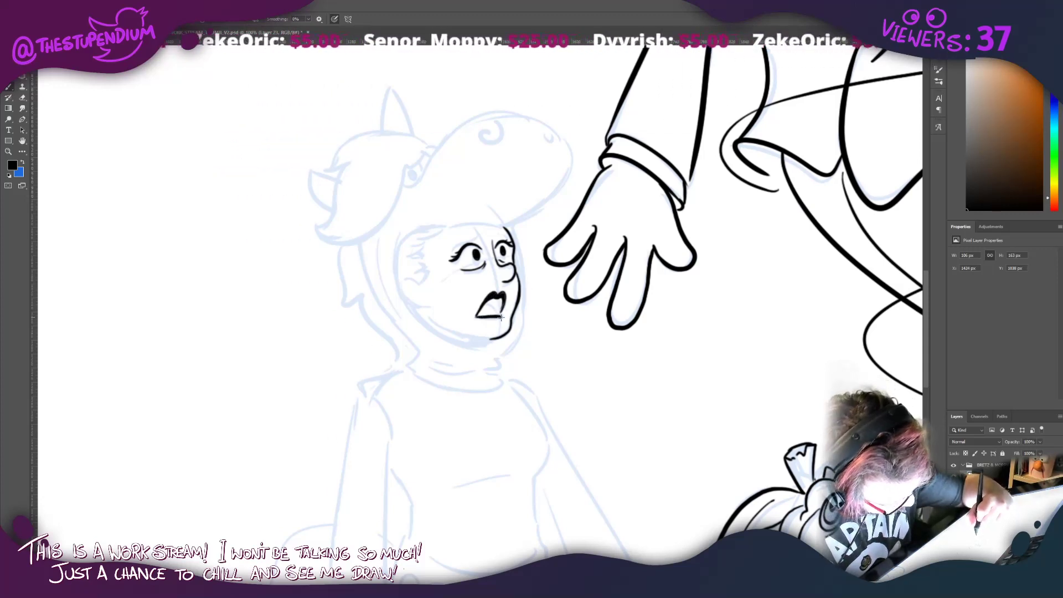
drag(501, 319, 481, 314)
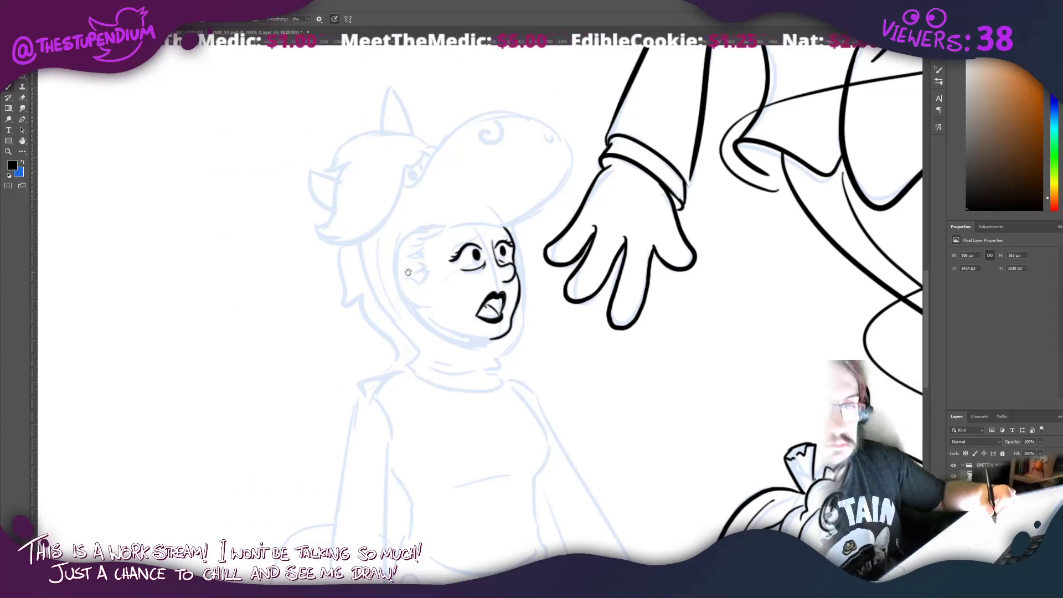
Step: Ink the character's ear with its dangling earring, the hairline at the temple, and the jawline
mouse_move(407, 268)
mouse_down()
mouse_move(456, 256)
mouse_move(445, 283)
mouse_move(471, 294)
mouse_up()
scroll(448, 231, down, 1)
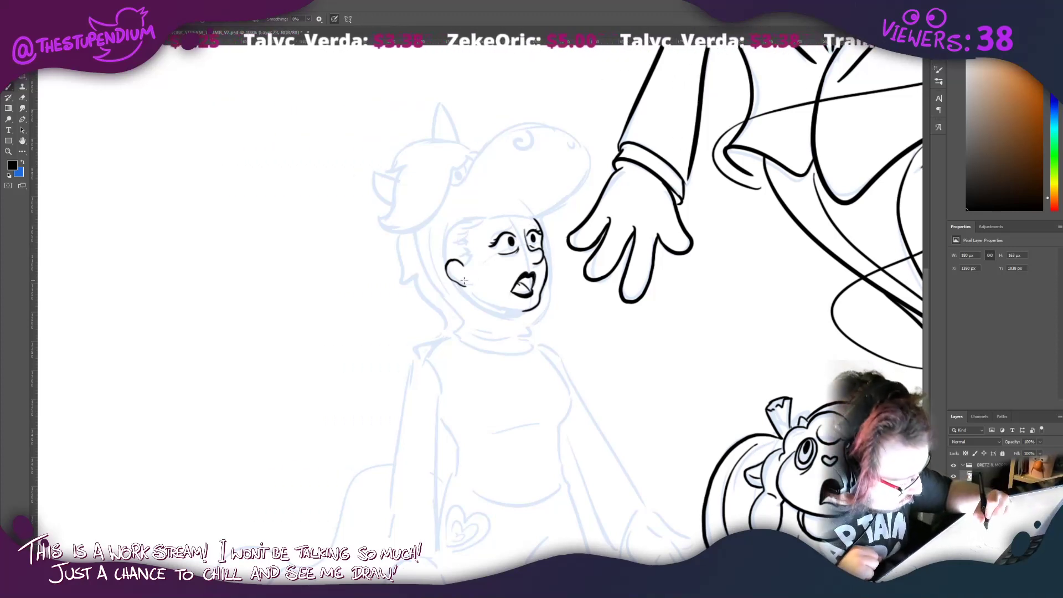
drag(464, 283, 466, 294)
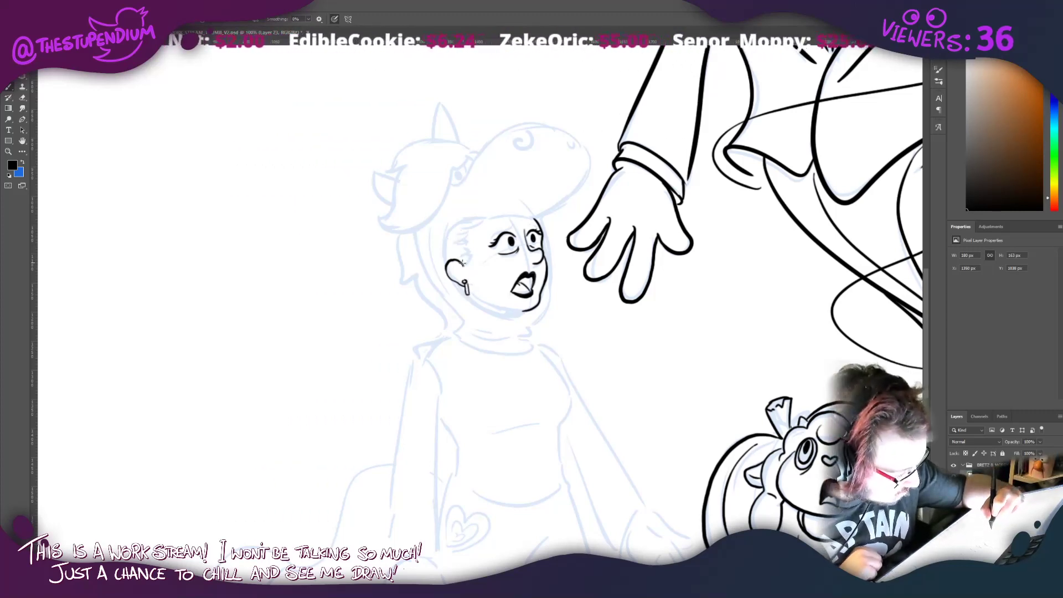
mouse_move(465, 239)
mouse_down()
mouse_move(469, 258)
mouse_move(466, 218)
mouse_move(444, 248)
mouse_move(454, 278)
mouse_move(519, 311)
mouse_up()
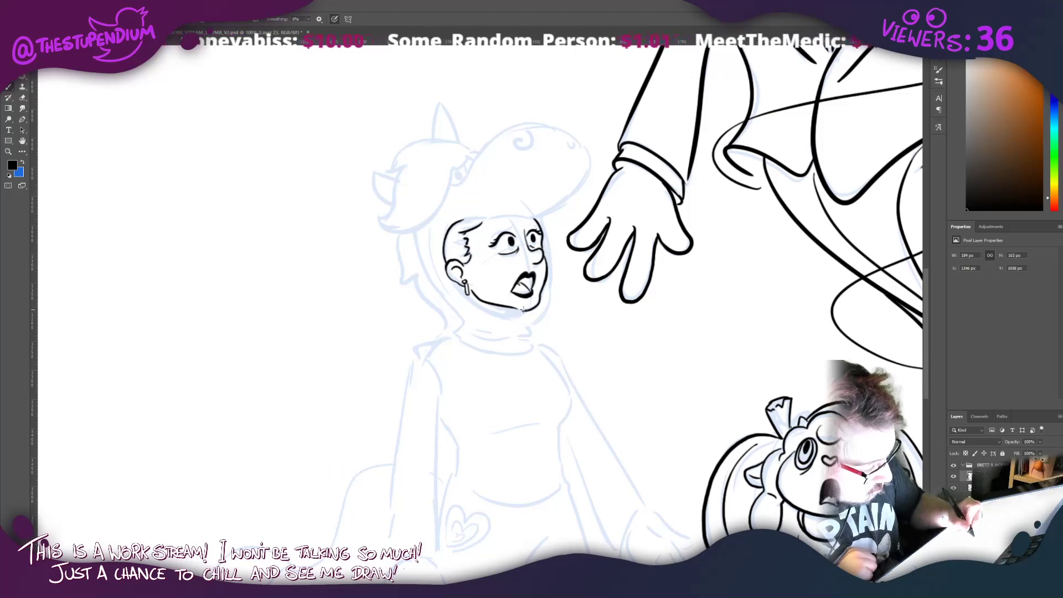
drag(523, 311, 510, 306)
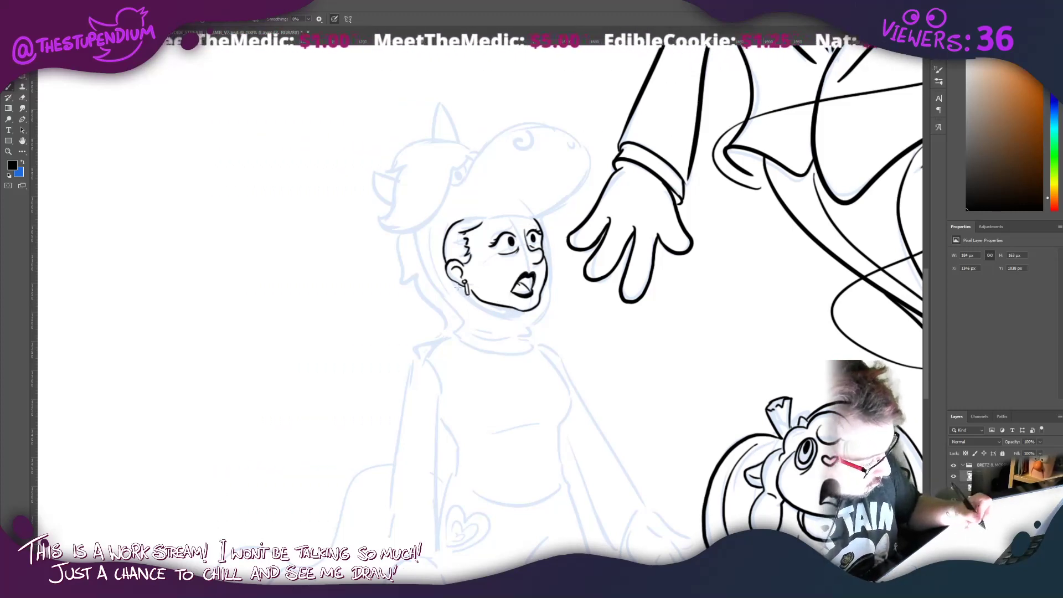
Step: Ink the hood's edge around the face, the folded collar at the neck, and the mane down the back
mouse_move(453, 280)
mouse_down()
mouse_move(498, 314)
mouse_move(541, 312)
mouse_move(538, 298)
mouse_move(511, 316)
mouse_move(529, 331)
mouse_move(547, 294)
mouse_move(541, 221)
mouse_up()
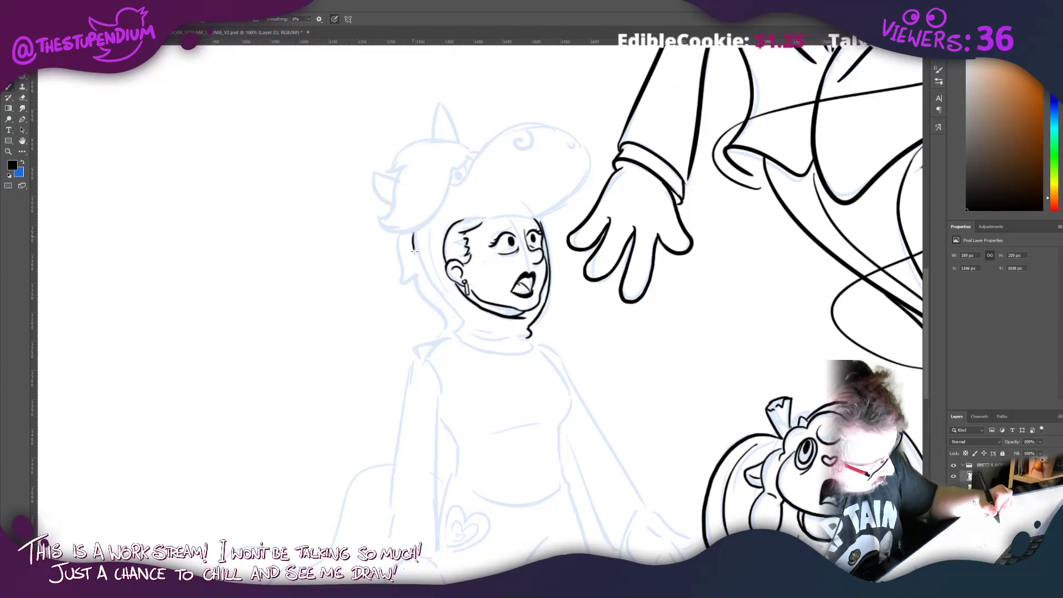
mouse_move(417, 230)
mouse_down()
mouse_move(423, 276)
mouse_move(463, 330)
mouse_move(449, 336)
mouse_move(515, 363)
mouse_move(529, 340)
mouse_up()
drag(521, 347, 490, 339)
mouse_move(397, 236)
mouse_down()
mouse_move(397, 293)
mouse_move(397, 257)
mouse_move(399, 284)
mouse_move(426, 267)
mouse_move(413, 286)
mouse_move(436, 339)
mouse_up()
key(ctrl+z)
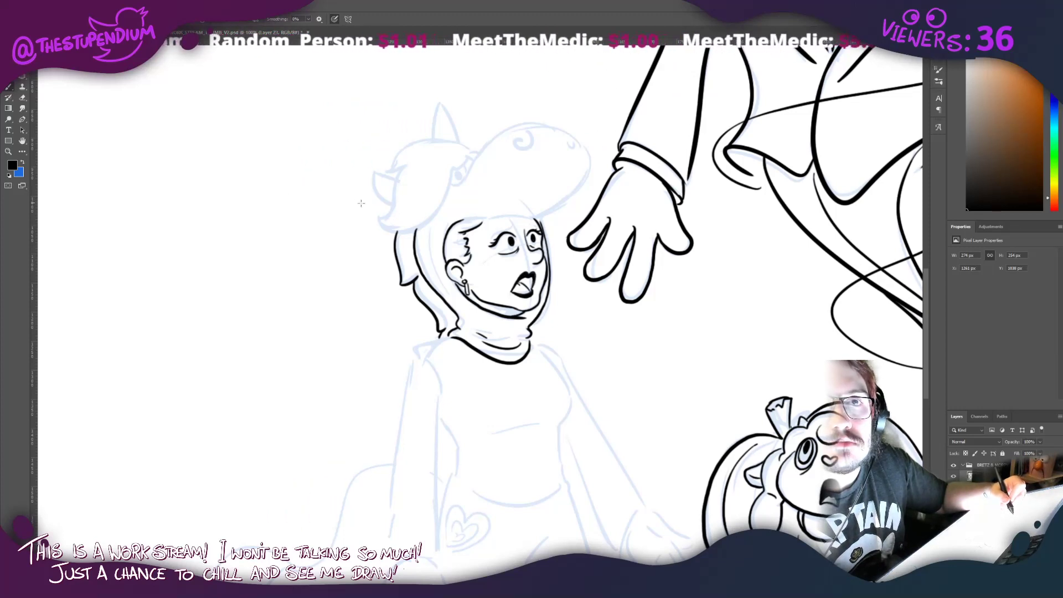
Step: Ink the unicorn hood's forelock, near eye and rounded snout, including the stitched seam and curled nostrils
mouse_move(362, 214)
mouse_down()
mouse_move(432, 309)
mouse_move(473, 262)
mouse_move(461, 304)
mouse_move(446, 306)
mouse_move(455, 321)
mouse_move(501, 311)
mouse_move(515, 269)
mouse_up()
key(ctrl+z)
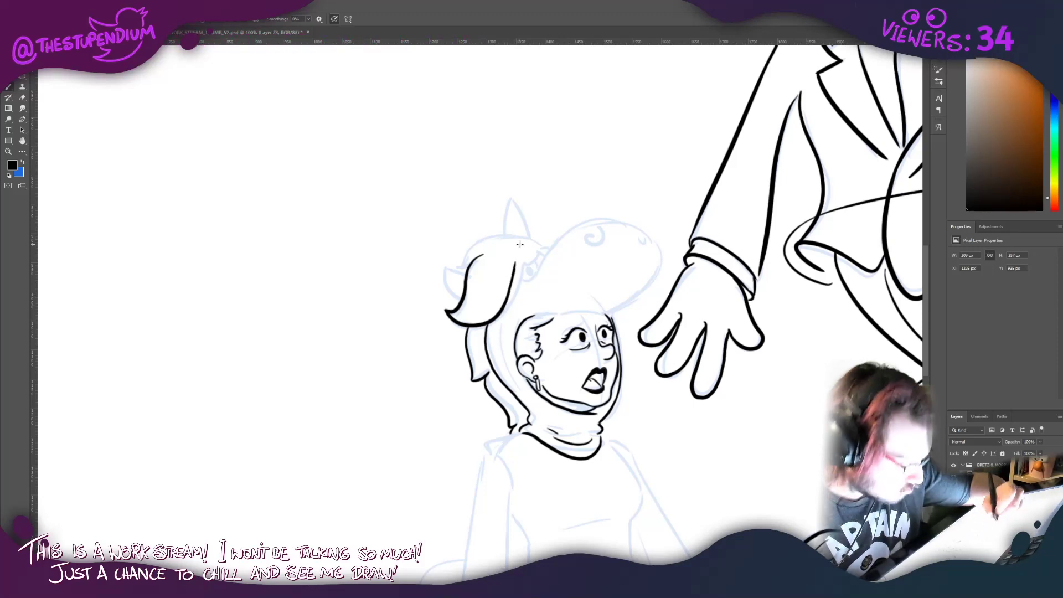
mouse_move(515, 267)
mouse_down()
mouse_move(534, 257)
mouse_move(512, 232)
mouse_move(490, 232)
mouse_move(460, 261)
mouse_move(533, 285)
mouse_move(537, 260)
mouse_move(524, 259)
mouse_move(529, 271)
mouse_move(544, 266)
mouse_move(574, 228)
mouse_move(610, 216)
mouse_move(646, 230)
mouse_move(659, 254)
mouse_move(645, 292)
mouse_move(611, 318)
mouse_move(517, 327)
mouse_up()
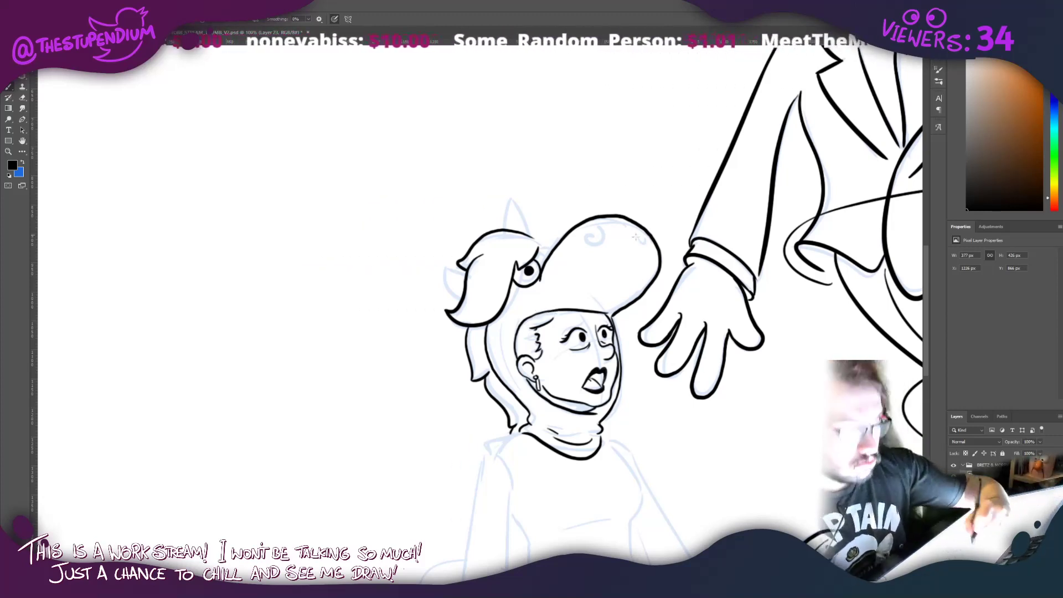
mouse_move(612, 299)
mouse_down()
mouse_move(633, 266)
mouse_move(635, 229)
mouse_up()
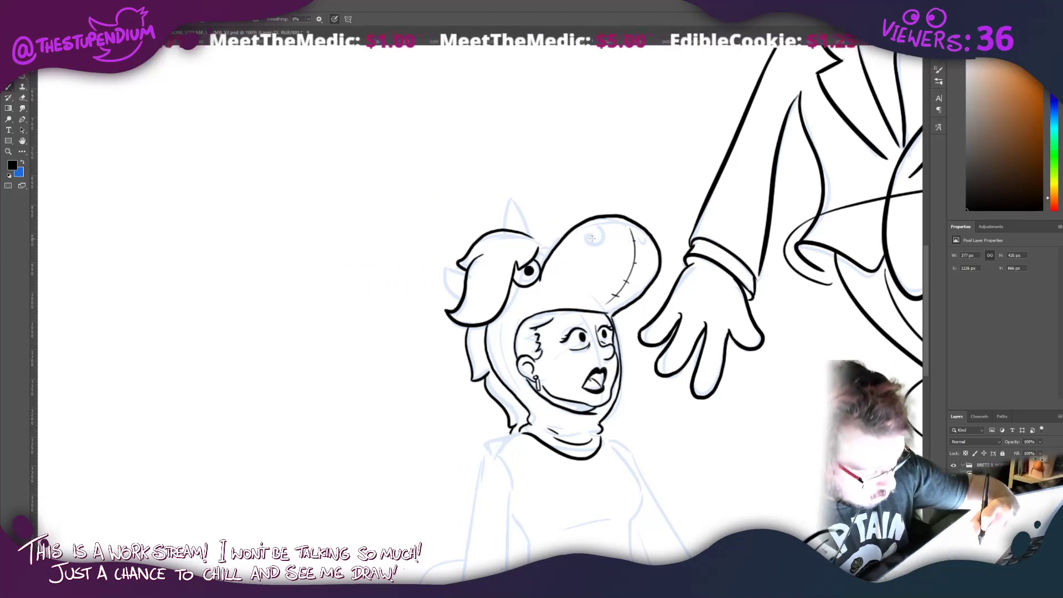
mouse_move(591, 238)
mouse_down()
mouse_move(586, 244)
mouse_move(591, 231)
mouse_move(646, 238)
mouse_up()
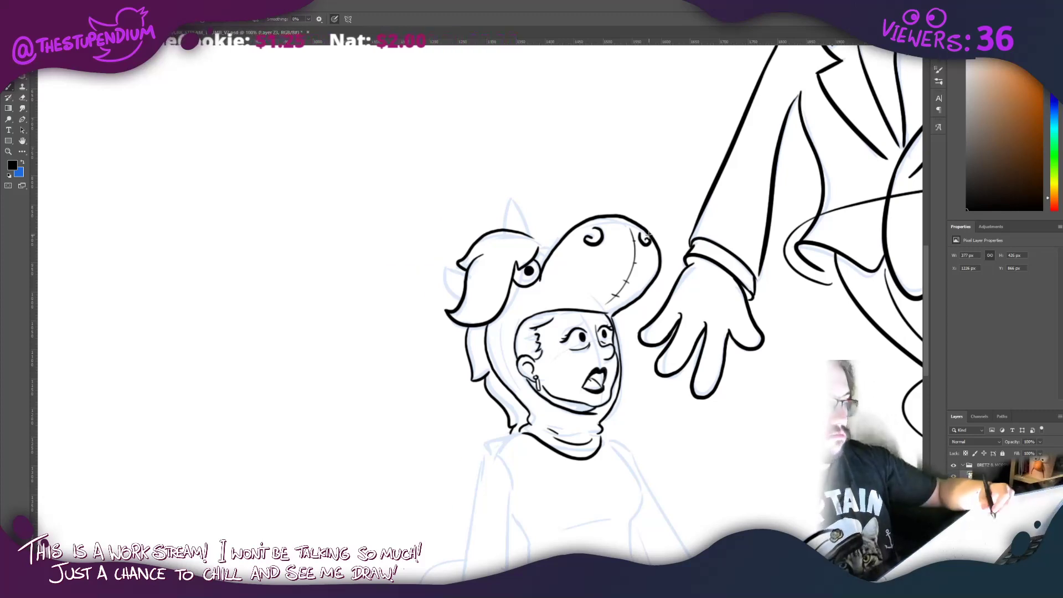
Step: Ink the unicorn hood's ridged horn, far eye and both pointed ears
mouse_move(527, 235)
mouse_down()
mouse_move(512, 189)
mouse_move(506, 229)
mouse_up()
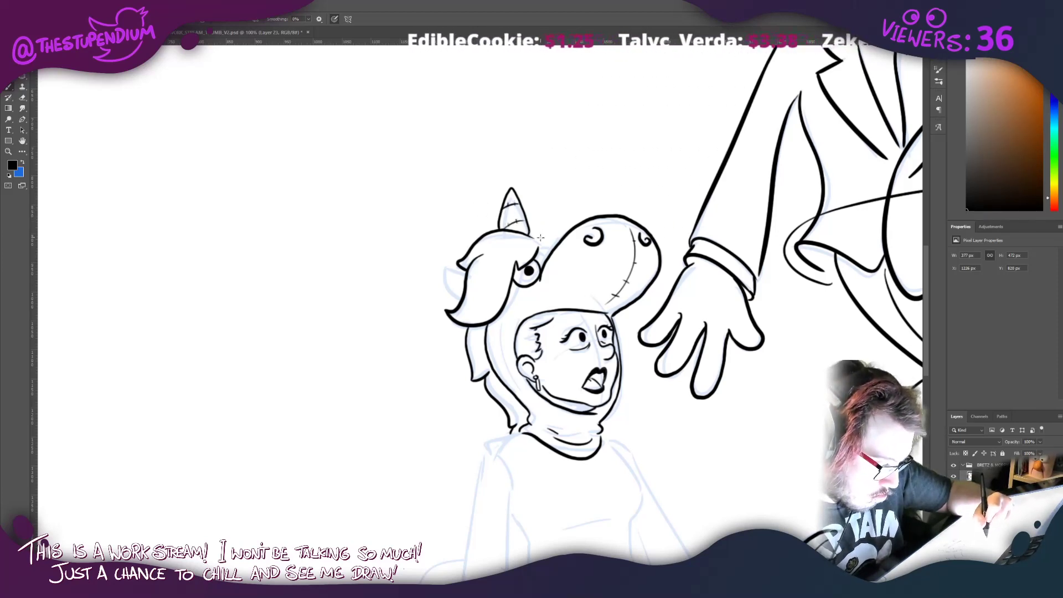
mouse_move(540, 237)
mouse_down()
mouse_move(526, 226)
mouse_move(546, 250)
mouse_move(542, 242)
mouse_up()
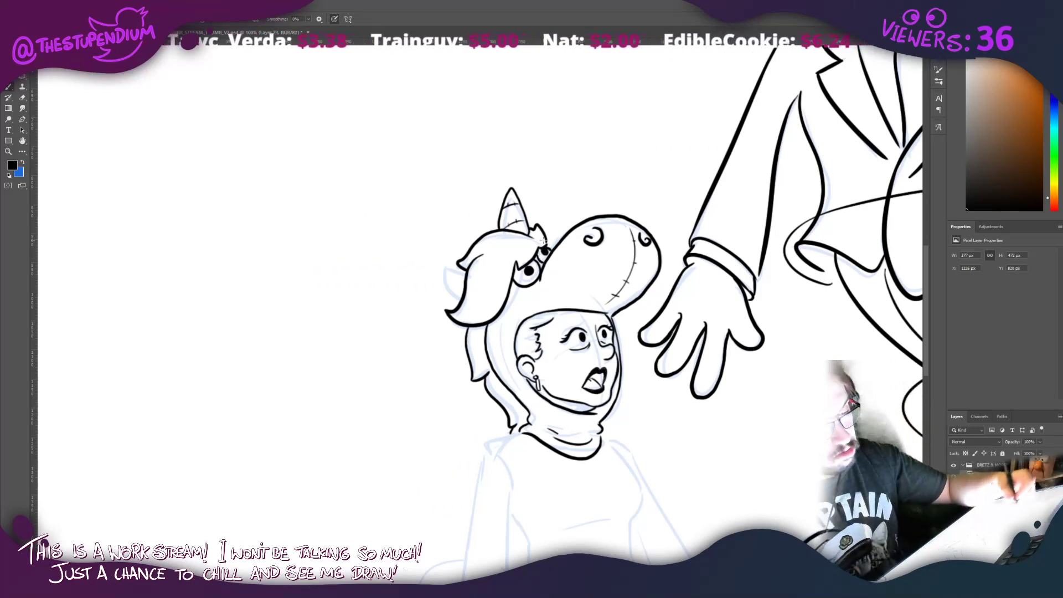
mouse_move(459, 265)
mouse_down()
mouse_move(450, 296)
mouse_move(470, 286)
mouse_move(446, 278)
mouse_move(463, 292)
mouse_up()
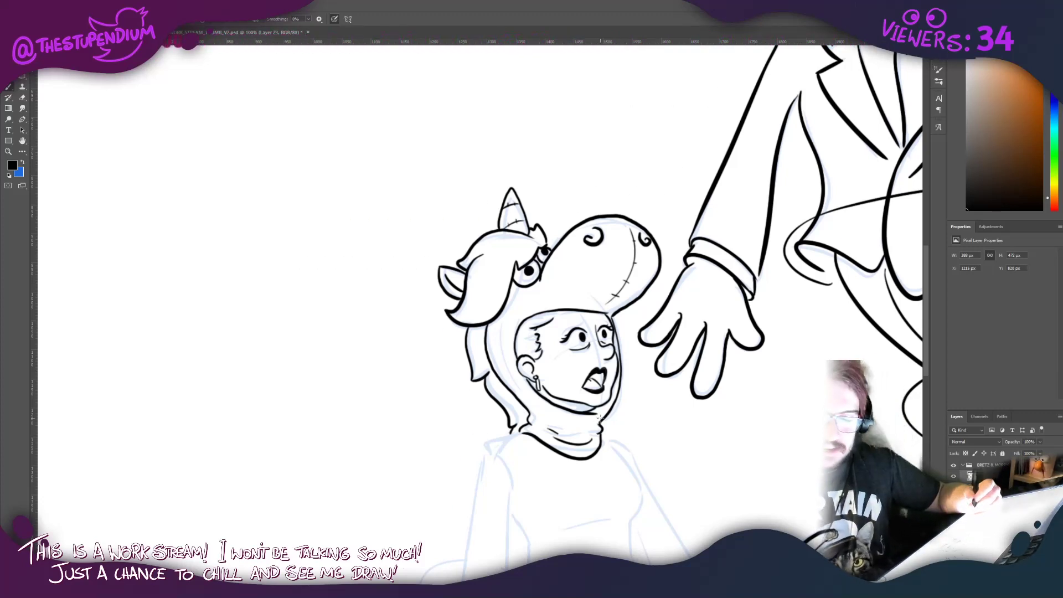
Step: Ink both shoulder lines beside the collar and the curved armhole seam of the near sleeve
mouse_move(490, 416)
mouse_down()
mouse_move(507, 267)
mouse_move(576, 264)
mouse_up()
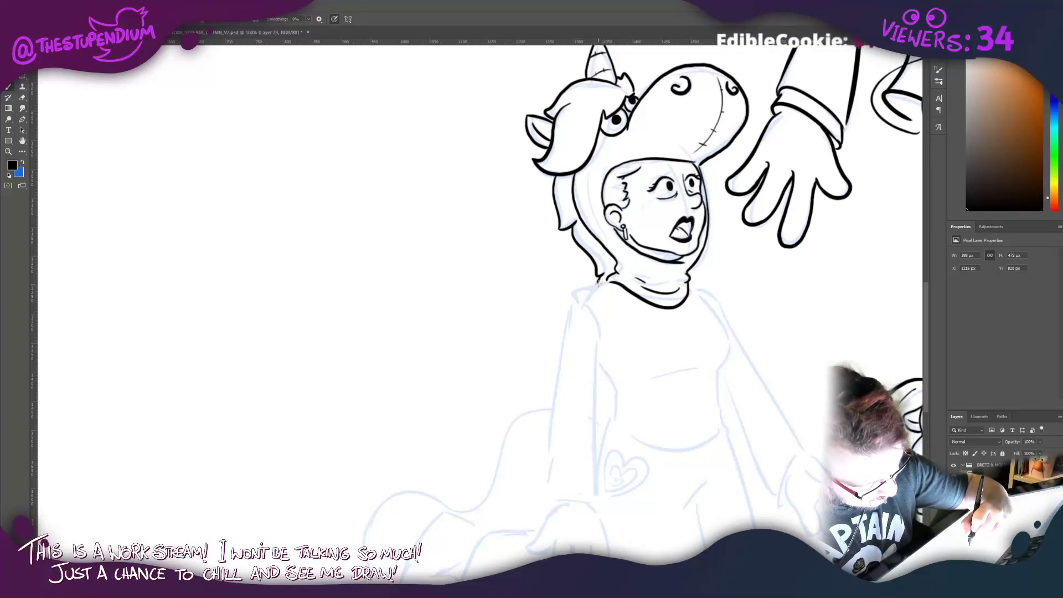
drag(598, 284, 568, 305)
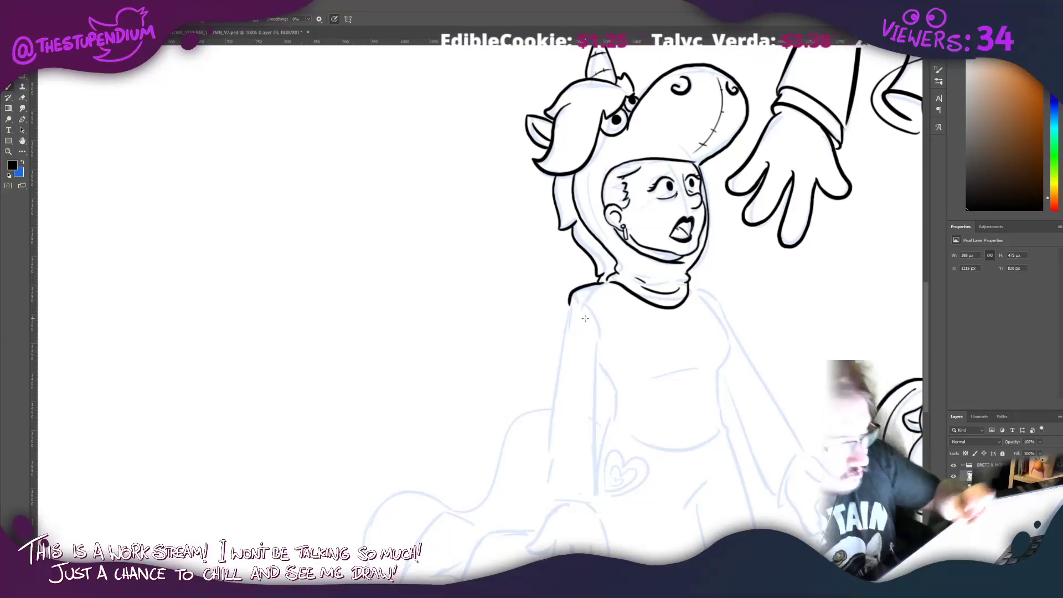
drag(688, 284, 718, 304)
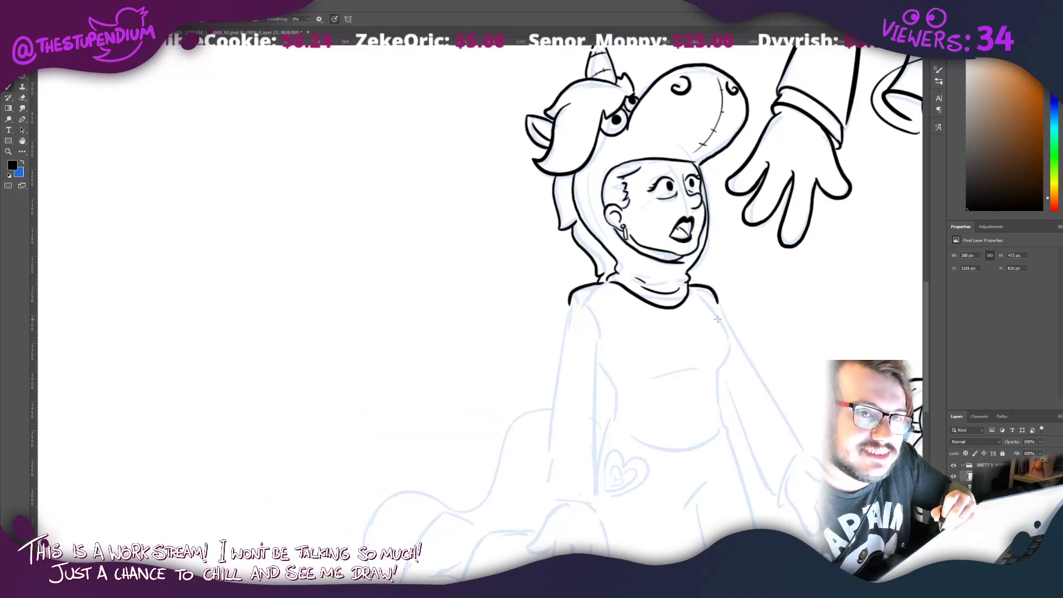
drag(717, 319, 670, 228)
drag(556, 256, 533, 206)
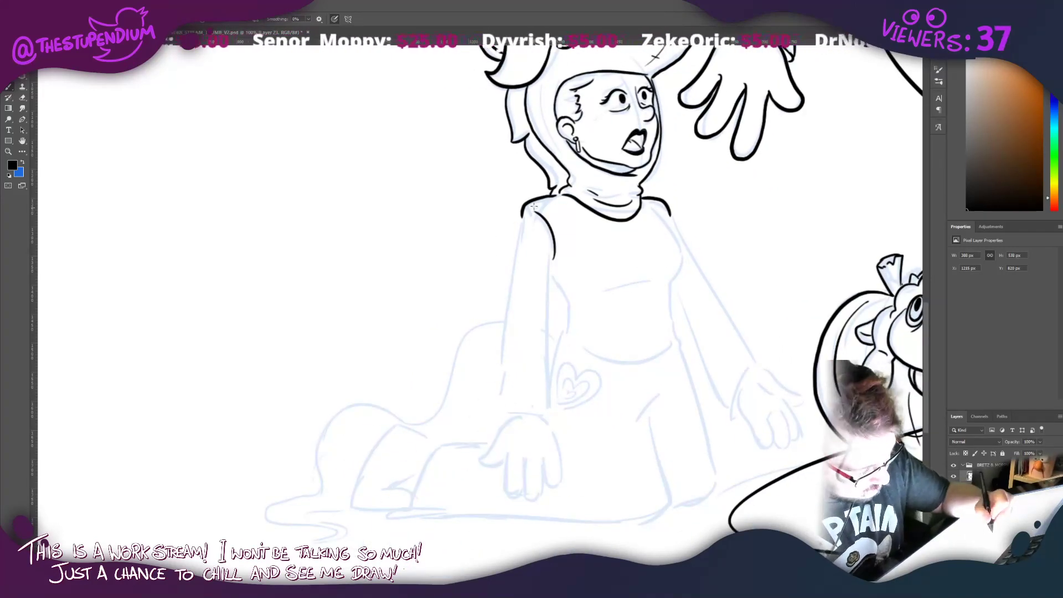
Step: Ink the torso's side contours, the curved waistline, and the outer hip and thigh lines below it
mouse_move(674, 334)
mouse_down()
mouse_move(680, 278)
mouse_move(647, 201)
mouse_up()
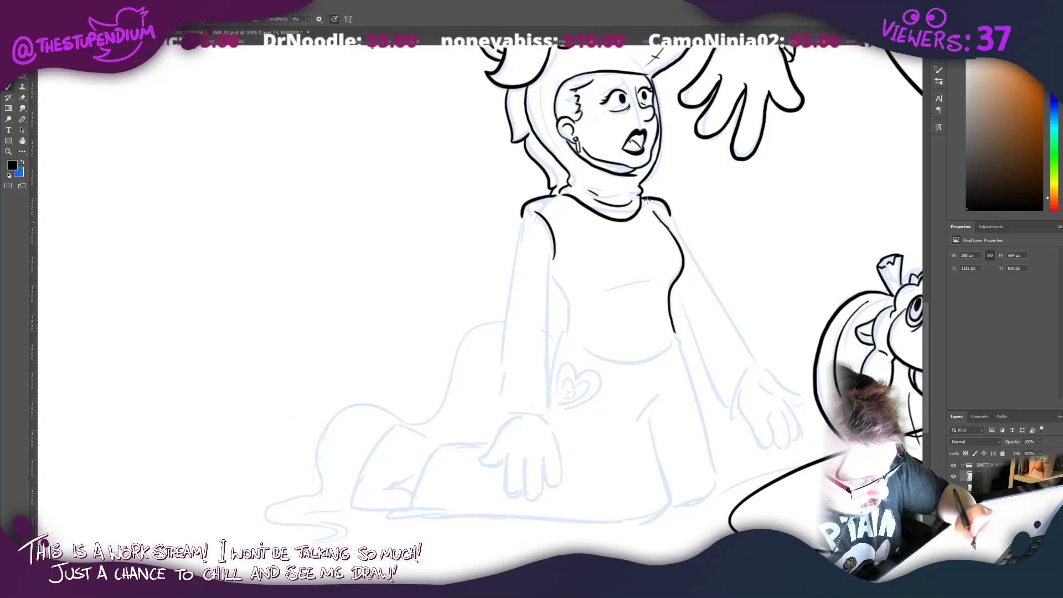
mouse_move(550, 275)
mouse_down()
mouse_move(565, 328)
mouse_move(645, 357)
mouse_move(665, 315)
mouse_move(653, 360)
mouse_move(662, 351)
mouse_move(616, 368)
mouse_up()
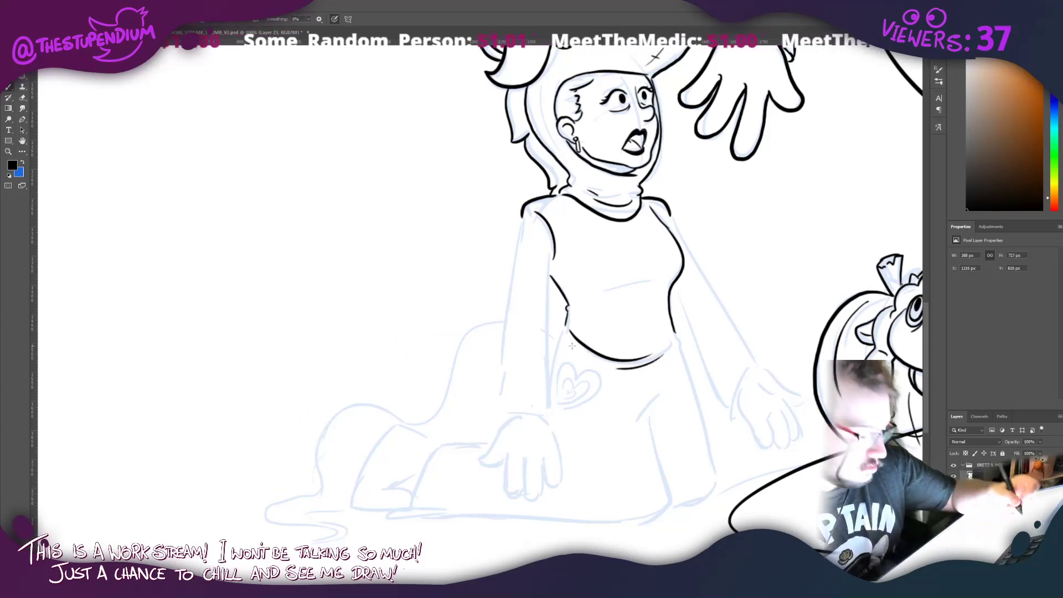
drag(676, 334, 713, 463)
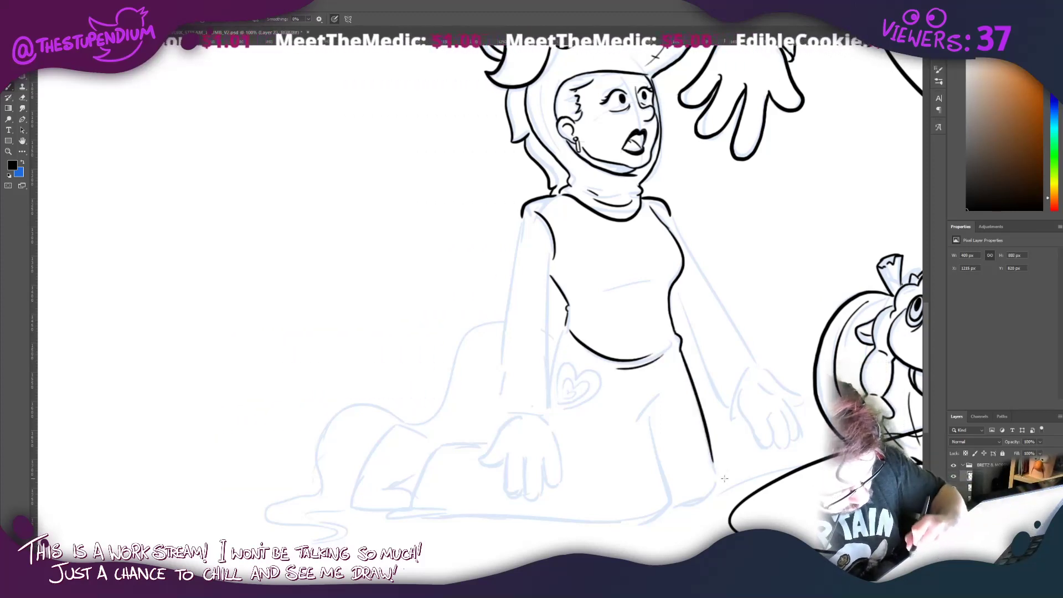
drag(566, 318, 552, 382)
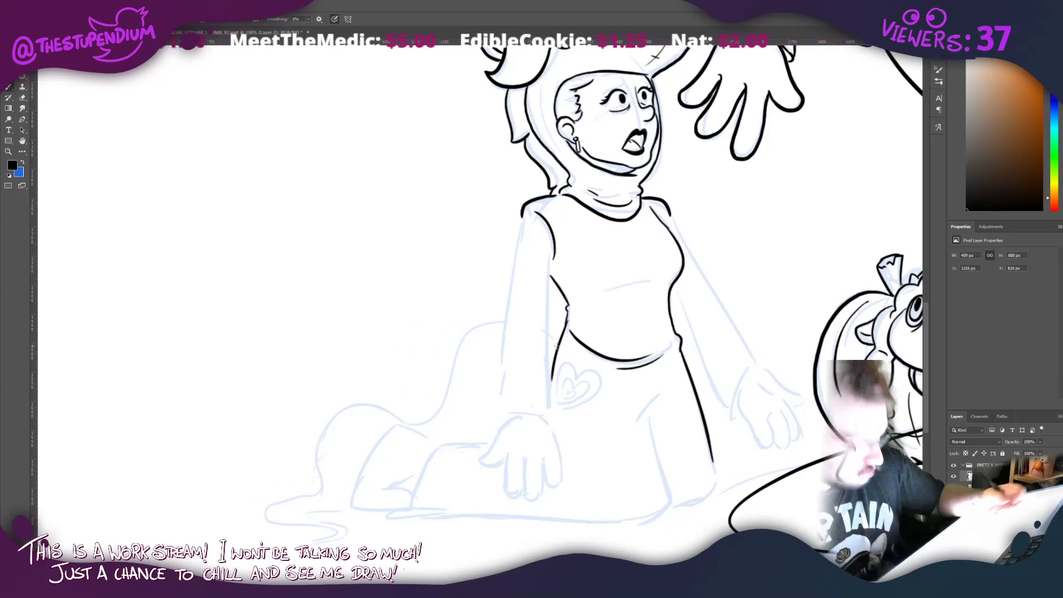
Step: Ink the fold line beneath the bust and a small pendant just below the collar
drag(657, 290, 601, 300)
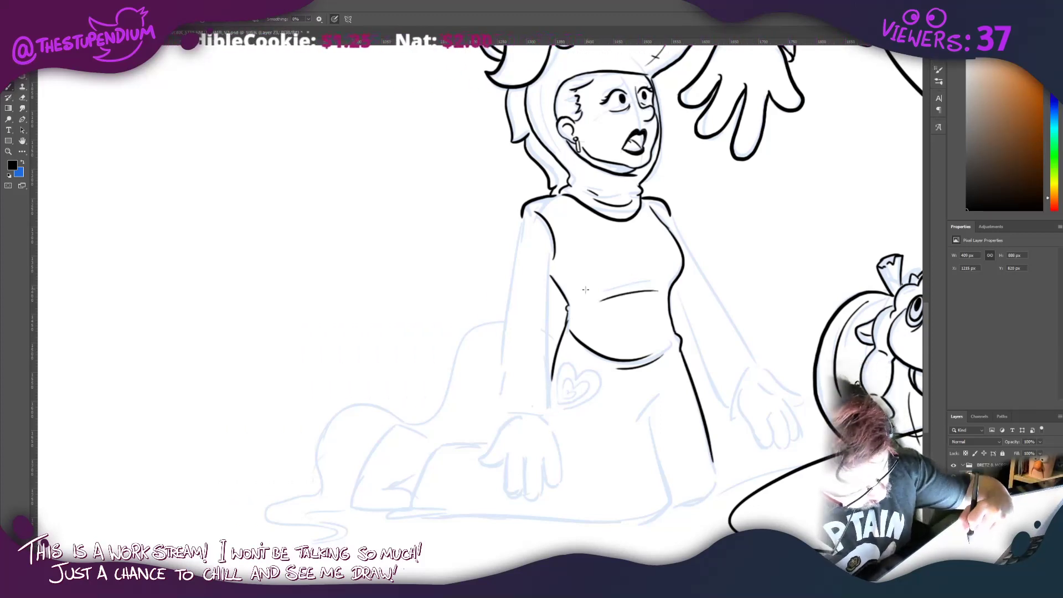
drag(508, 268, 479, 360)
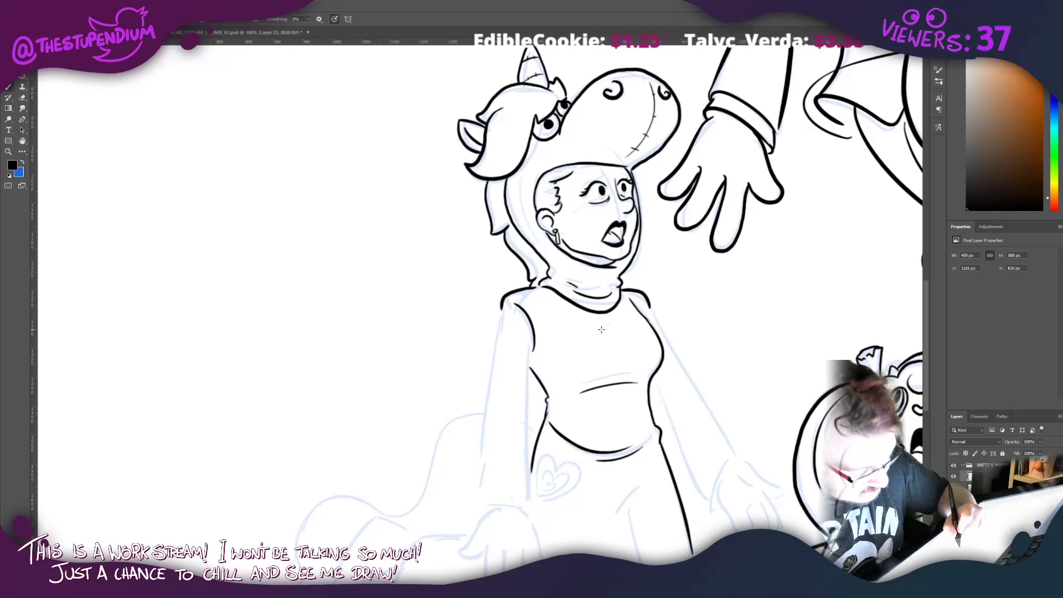
mouse_move(605, 314)
mouse_down()
mouse_move(610, 329)
mouse_move(615, 322)
mouse_up()
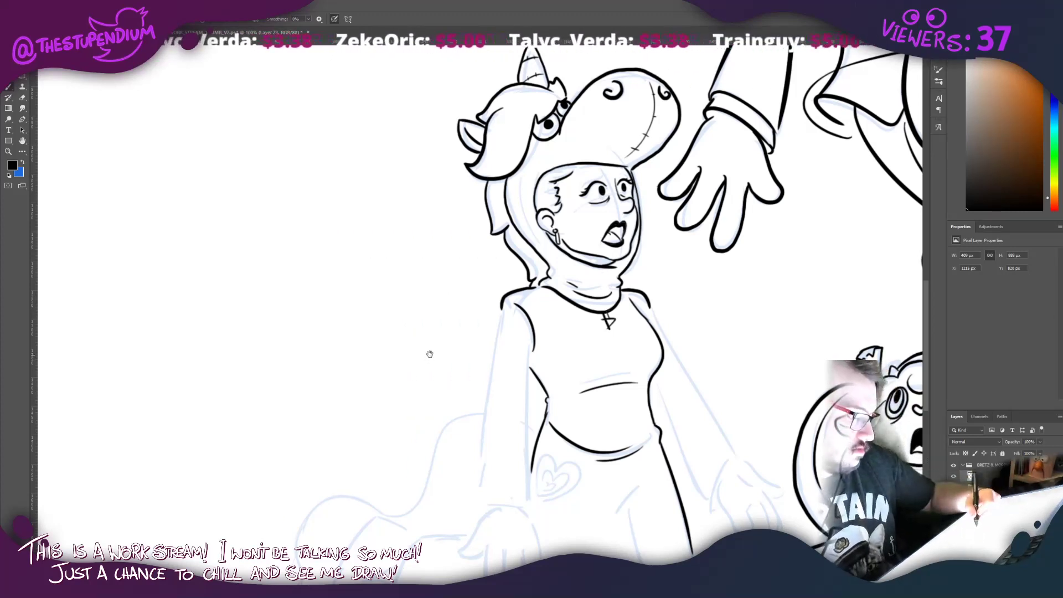
Step: Ink both sides of the near sleeve from the shoulder down to its cuff
drag(426, 353, 475, 238)
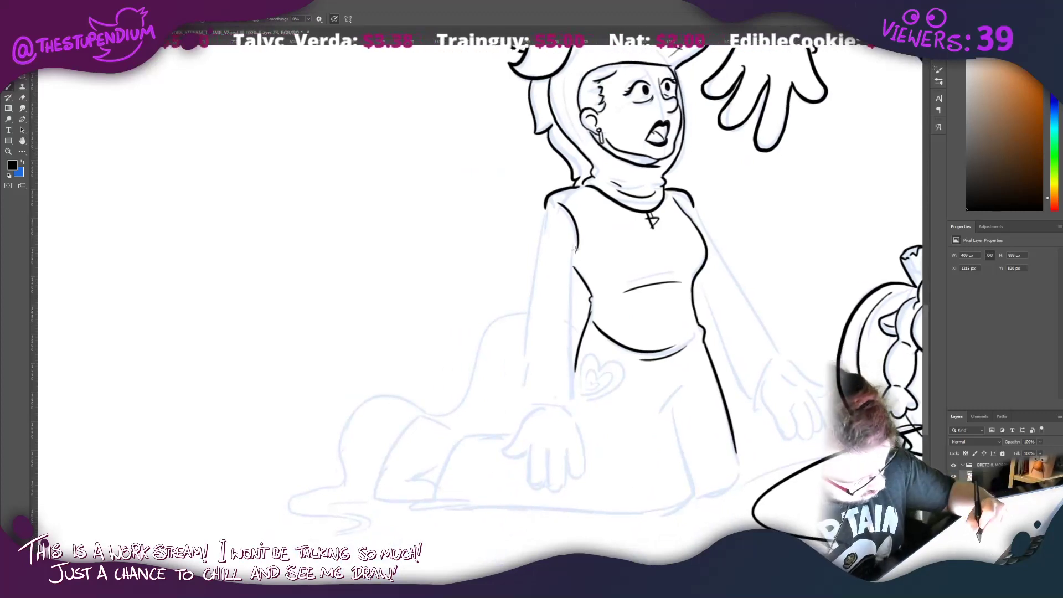
drag(574, 250, 574, 400)
mouse_move(548, 203)
mouse_down()
mouse_move(521, 399)
mouse_move(569, 405)
mouse_move(527, 411)
mouse_move(520, 402)
mouse_move(576, 398)
mouse_up()
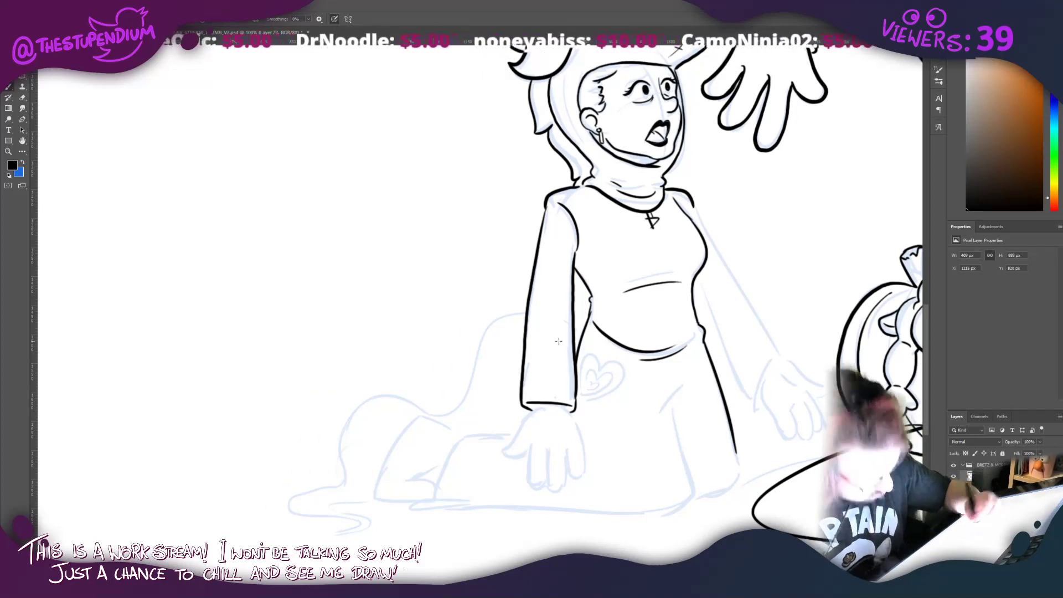
Step: Ink the far arm's sleeve and its open hand with spread fingers
mouse_move(559, 341)
mouse_down()
mouse_move(421, 420)
mouse_move(376, 392)
mouse_up()
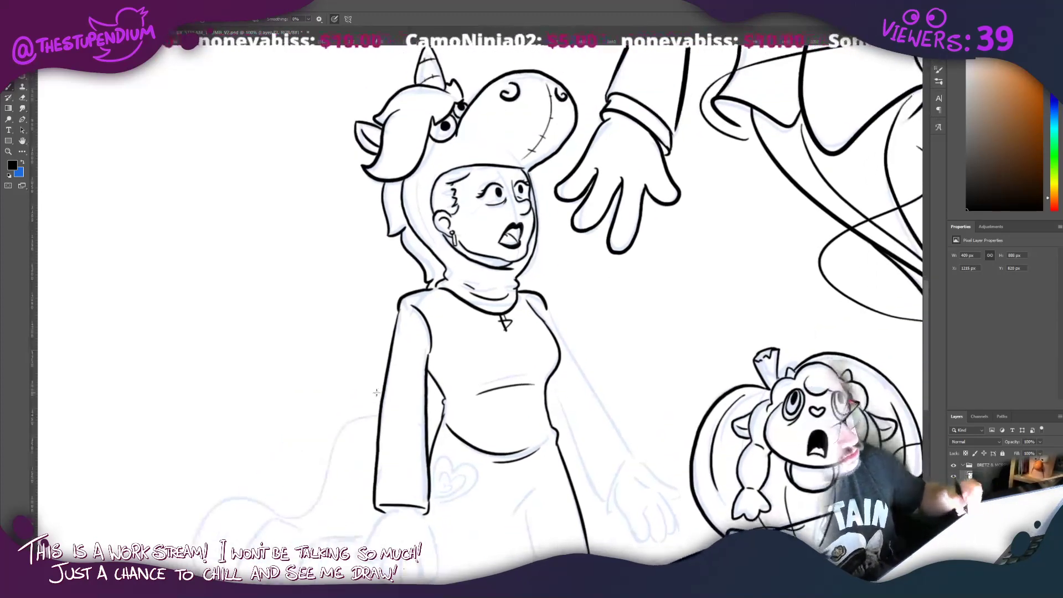
drag(546, 309, 633, 451)
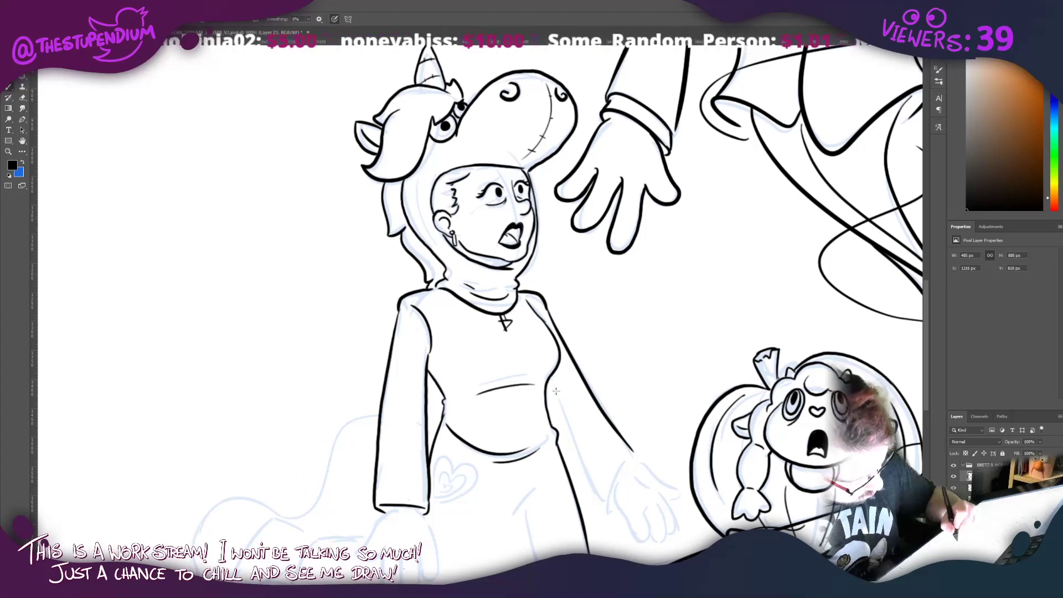
drag(550, 377, 612, 512)
mouse_move(631, 451)
mouse_down()
mouse_move(637, 462)
mouse_move(611, 512)
mouse_move(643, 545)
mouse_move(664, 491)
mouse_up()
mouse_move(646, 528)
mouse_down()
mouse_move(653, 545)
mouse_move(667, 533)
mouse_move(659, 502)
mouse_move(674, 515)
mouse_move(660, 487)
mouse_move(679, 489)
mouse_move(630, 458)
mouse_up()
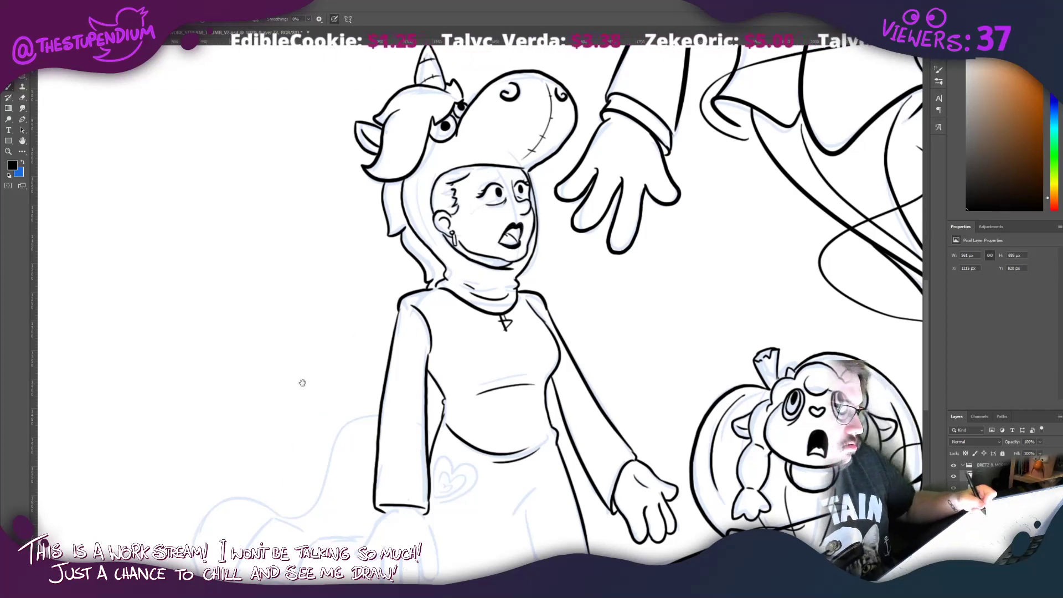
Step: Ink the near hand below its sleeve cuff, with the thumb, spread fingers and a short palm crease
drag(302, 383, 451, 244)
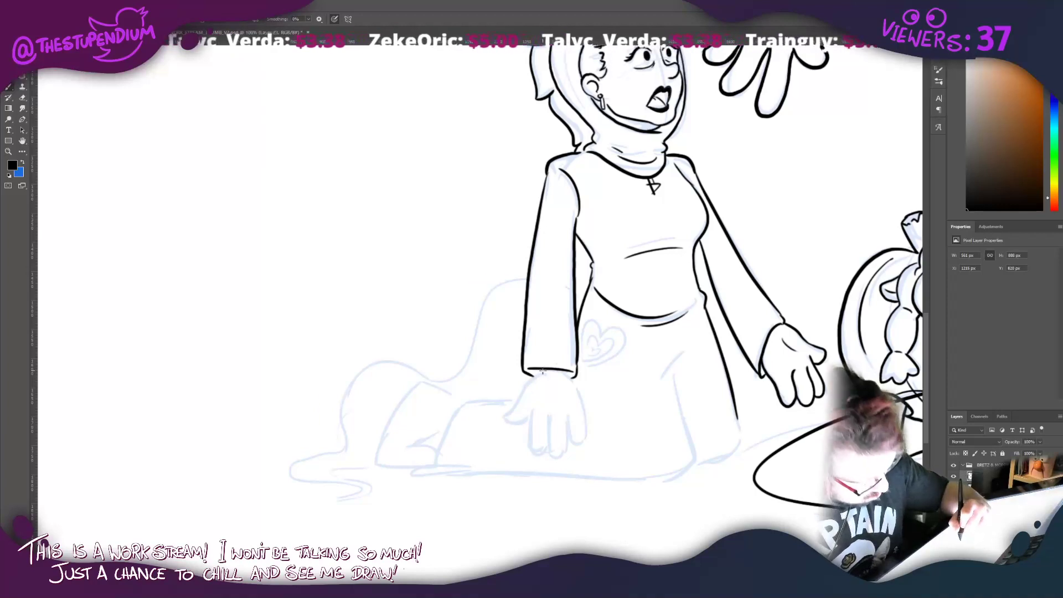
right_click(533, 416)
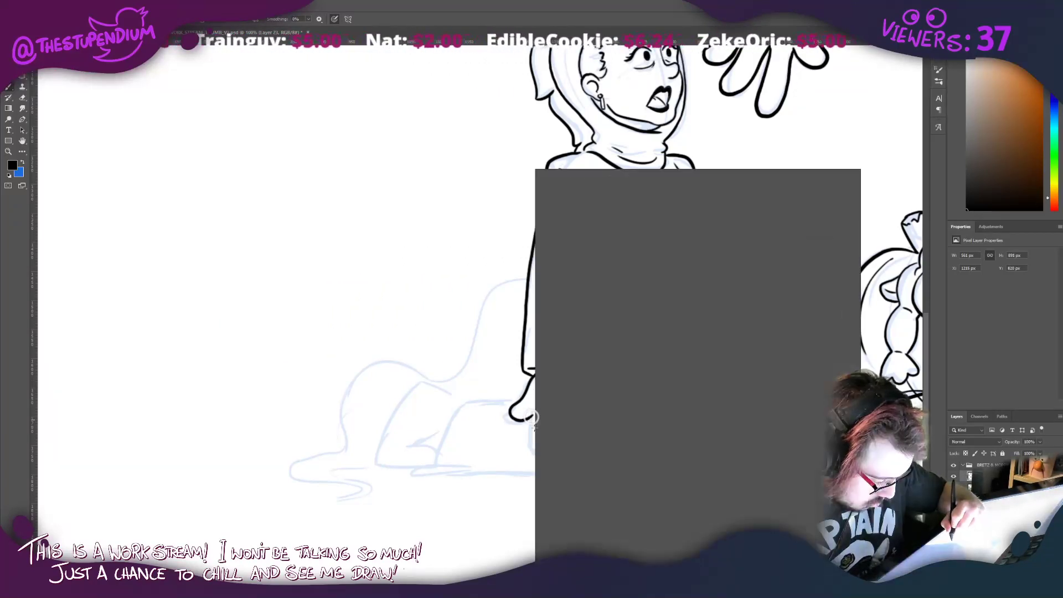
key(Escape)
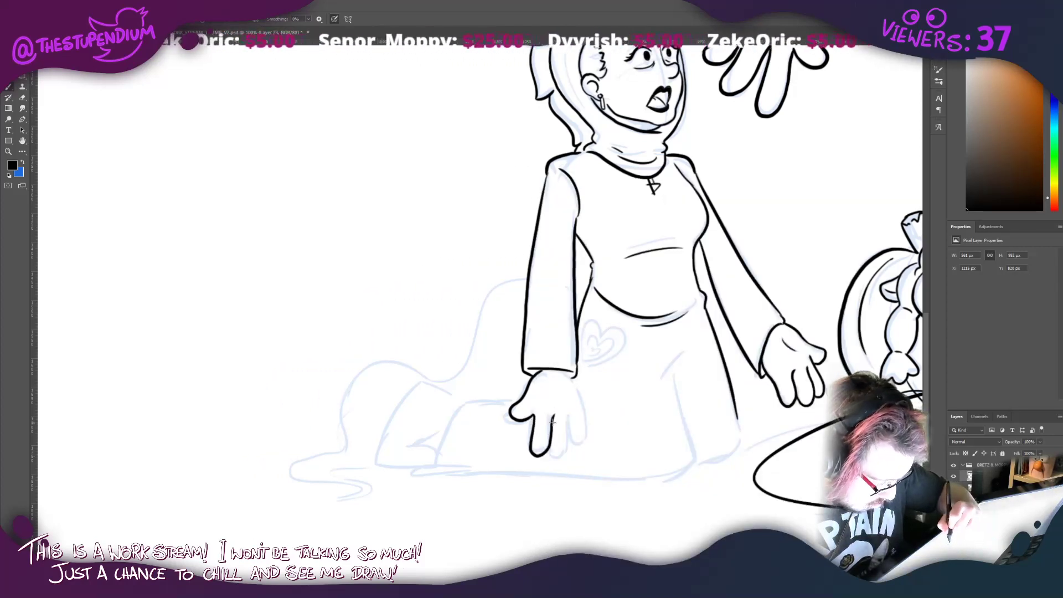
drag(567, 452, 571, 423)
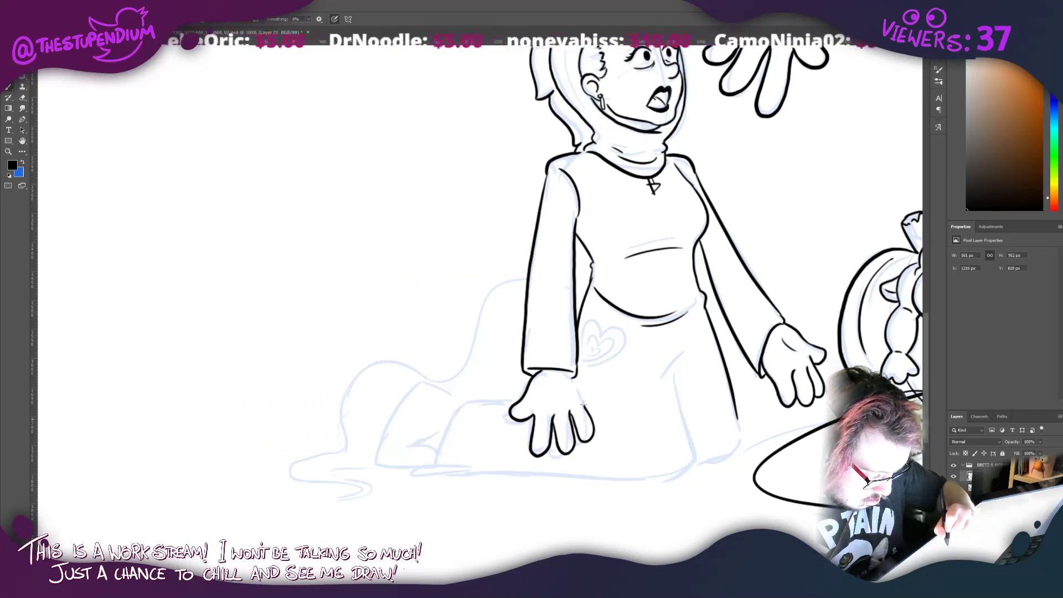
drag(586, 408, 566, 371)
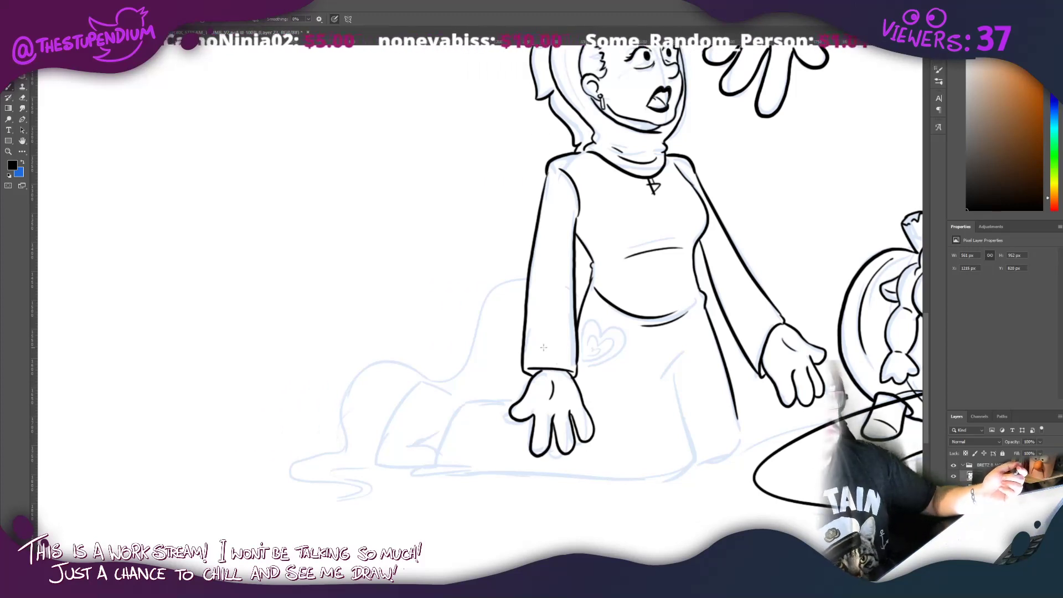
Step: Ink the kneeling legs: the thigh crease, the near leg's bent outline, the foot and the lower edge along the ground
drag(470, 266, 450, 300)
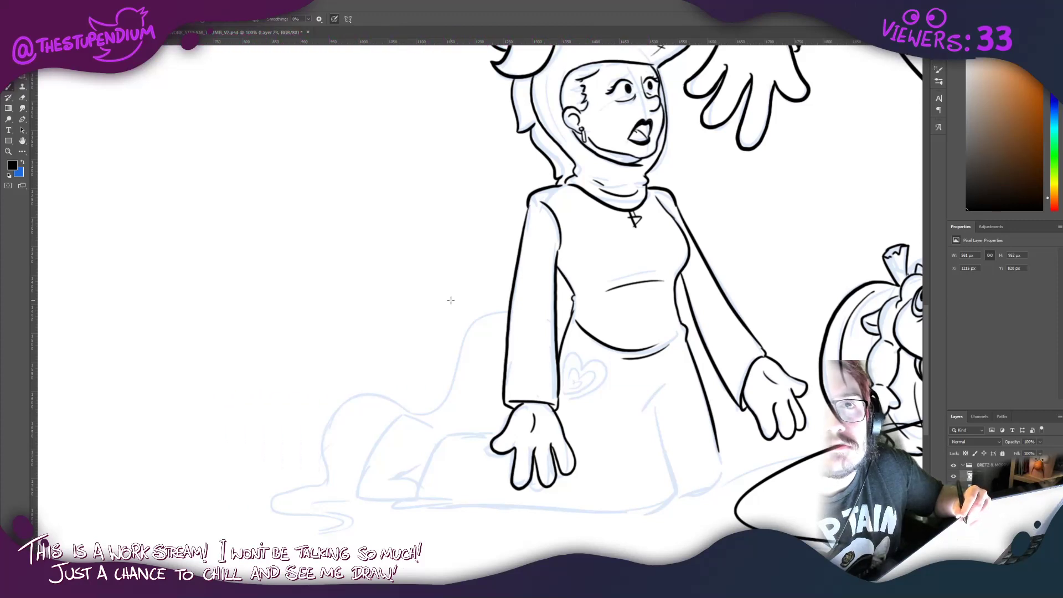
drag(481, 279, 441, 268)
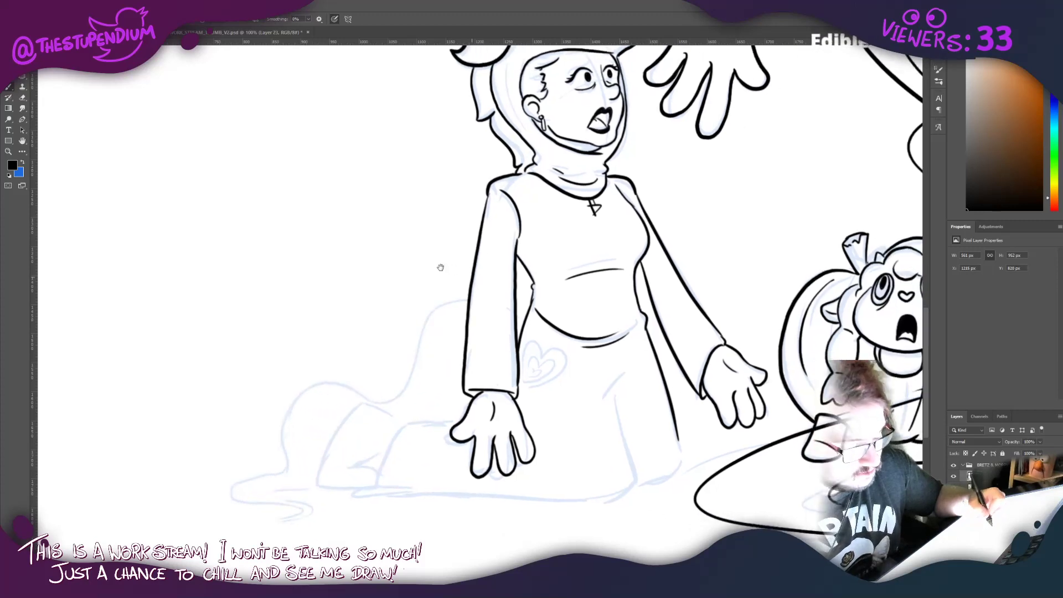
mouse_move(631, 375)
mouse_down()
mouse_move(608, 408)
mouse_move(621, 393)
mouse_move(618, 423)
mouse_move(617, 403)
mouse_move(641, 491)
mouse_up()
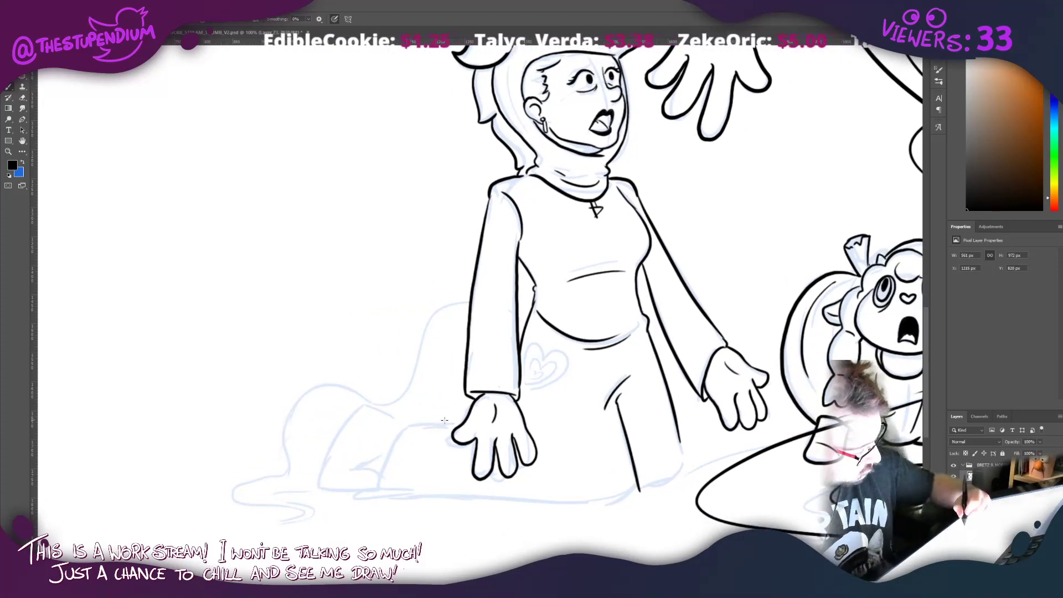
mouse_move(464, 422)
mouse_down()
mouse_move(416, 425)
mouse_move(376, 489)
mouse_move(347, 493)
mouse_move(501, 499)
mouse_up()
mouse_move(387, 491)
mouse_down()
mouse_move(618, 503)
mouse_move(681, 476)
mouse_up()
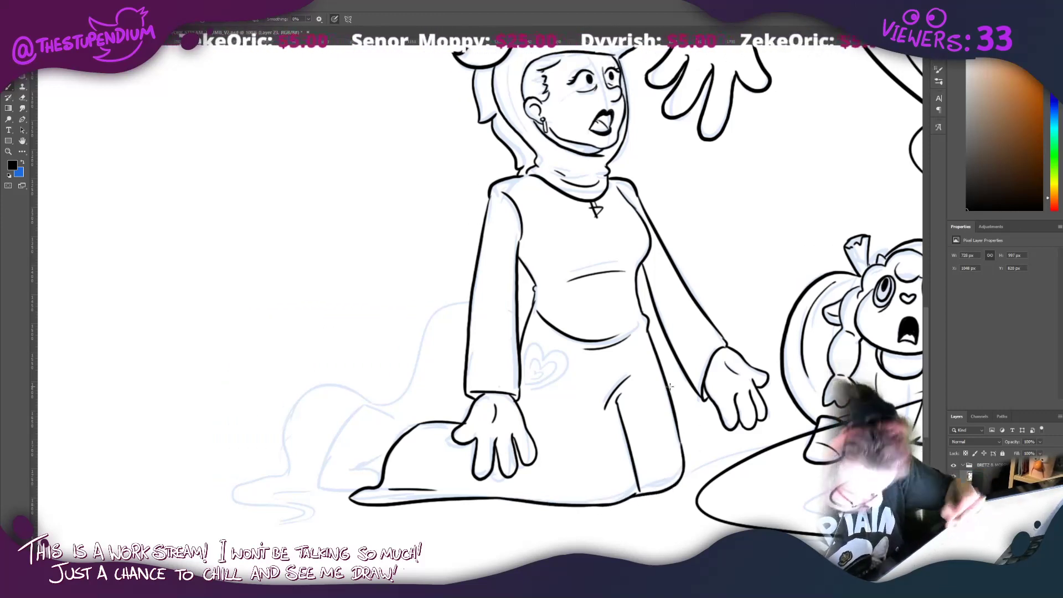
Step: Ink the costume's long wavy tail with its curled tip and the folded rear leg behind the near leg
mouse_move(317, 312)
mouse_down()
mouse_move(468, 302)
mouse_move(574, 313)
mouse_move(728, 364)
mouse_move(673, 402)
mouse_move(604, 491)
mouse_move(590, 473)
mouse_move(594, 456)
mouse_move(544, 514)
mouse_move(620, 540)
mouse_up()
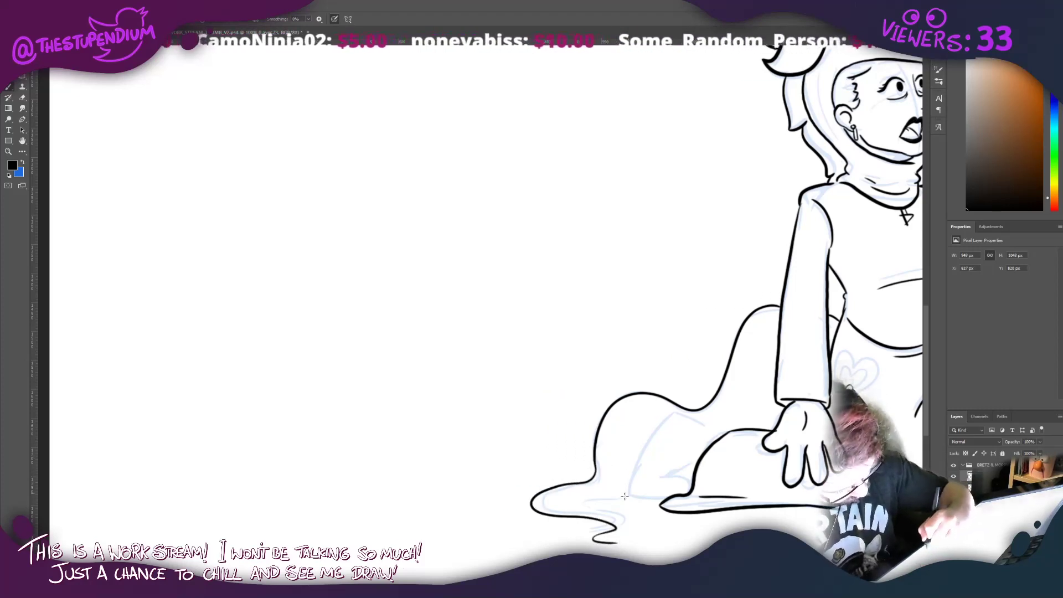
drag(629, 492, 637, 532)
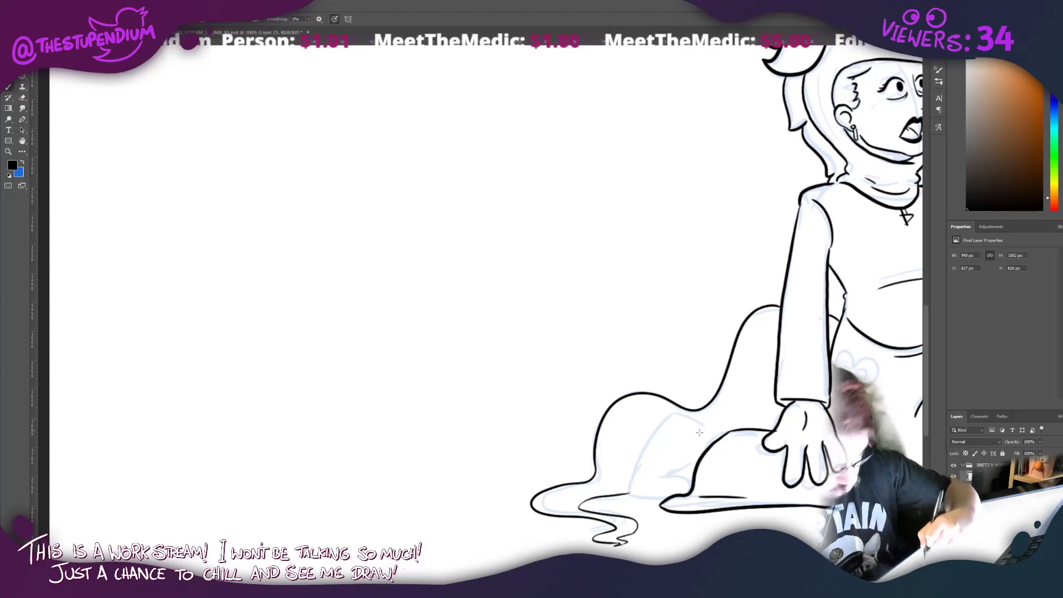
mouse_move(723, 436)
mouse_down()
mouse_move(678, 414)
mouse_move(629, 495)
mouse_move(662, 498)
mouse_move(670, 473)
mouse_move(695, 463)
mouse_up()
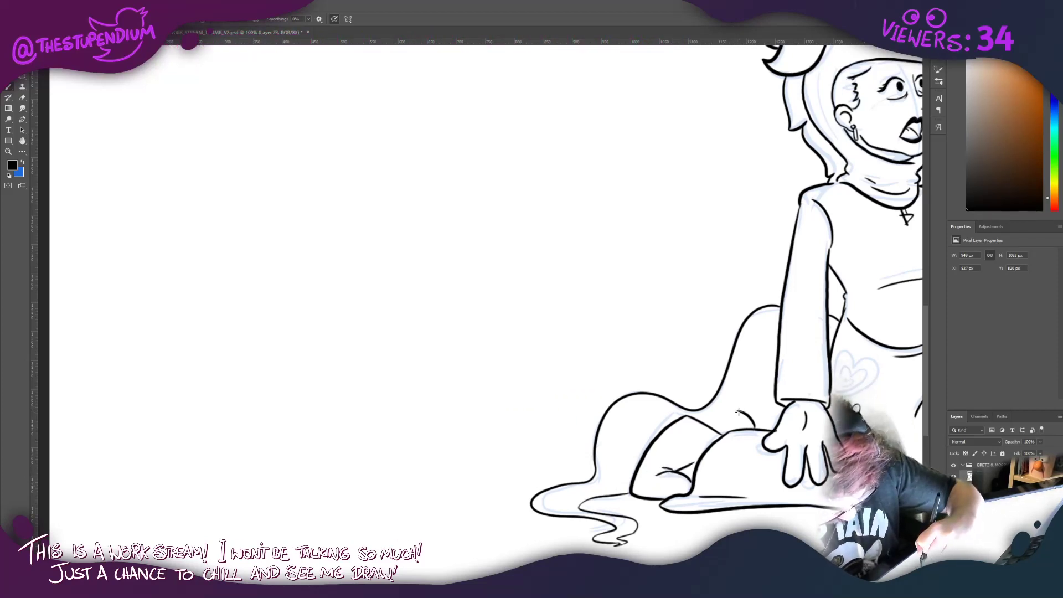
Step: Ink the nested heart emblem on the hip and short strand lines in the unicorn hood's mane
drag(580, 306, 301, 340)
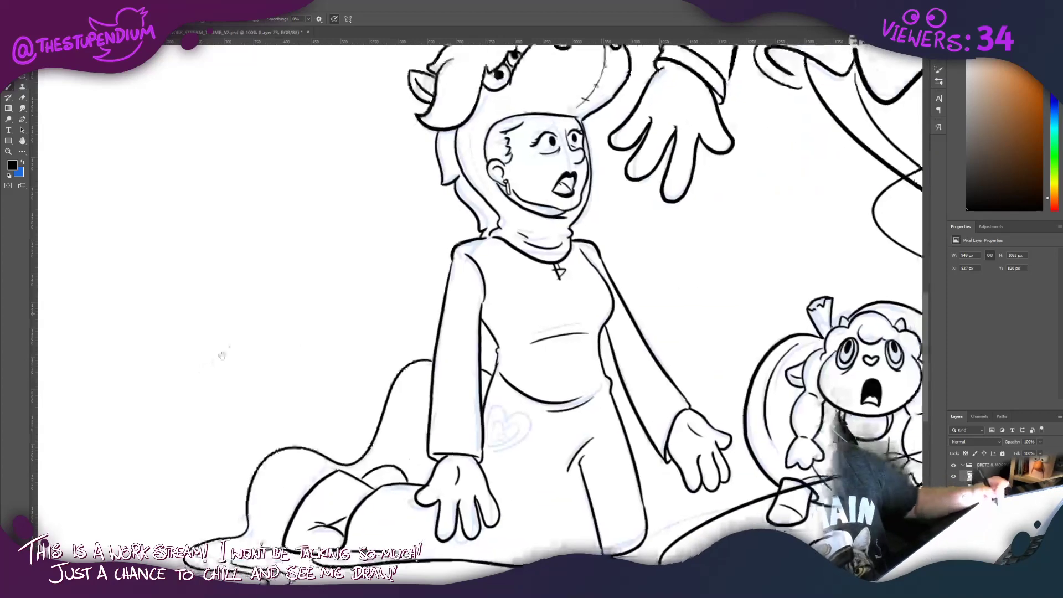
drag(449, 283, 524, 247)
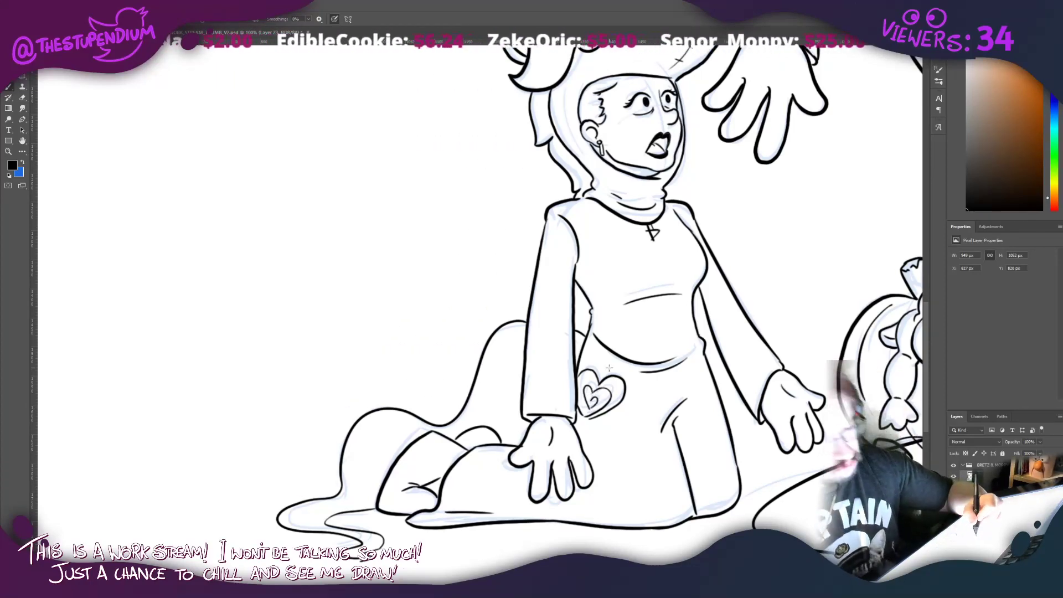
drag(589, 271, 565, 333)
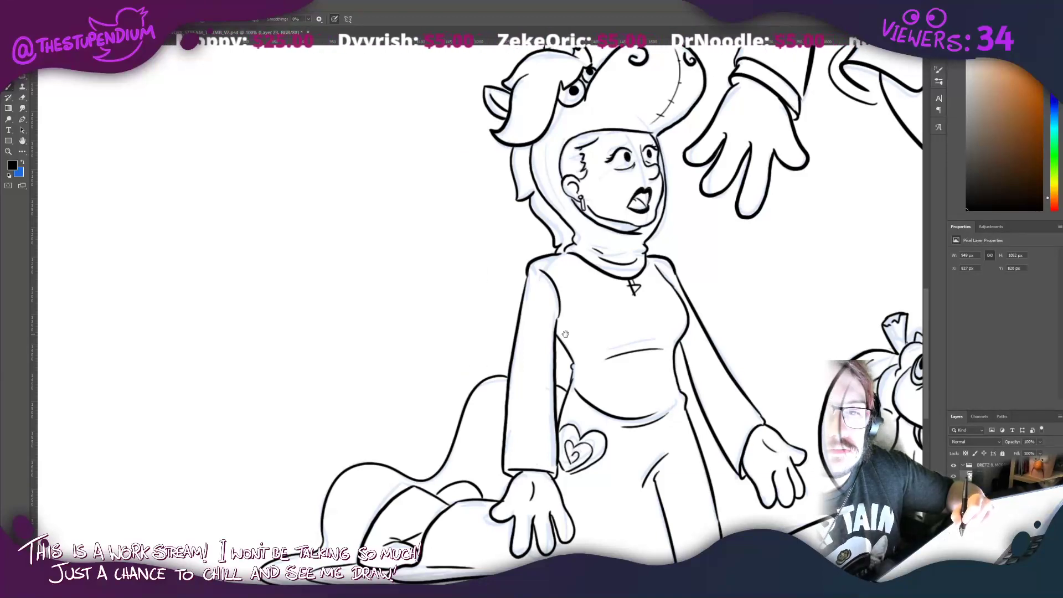
mouse_move(528, 221)
mouse_down()
mouse_move(426, 151)
mouse_move(462, 388)
mouse_move(485, 223)
mouse_move(487, 249)
mouse_up()
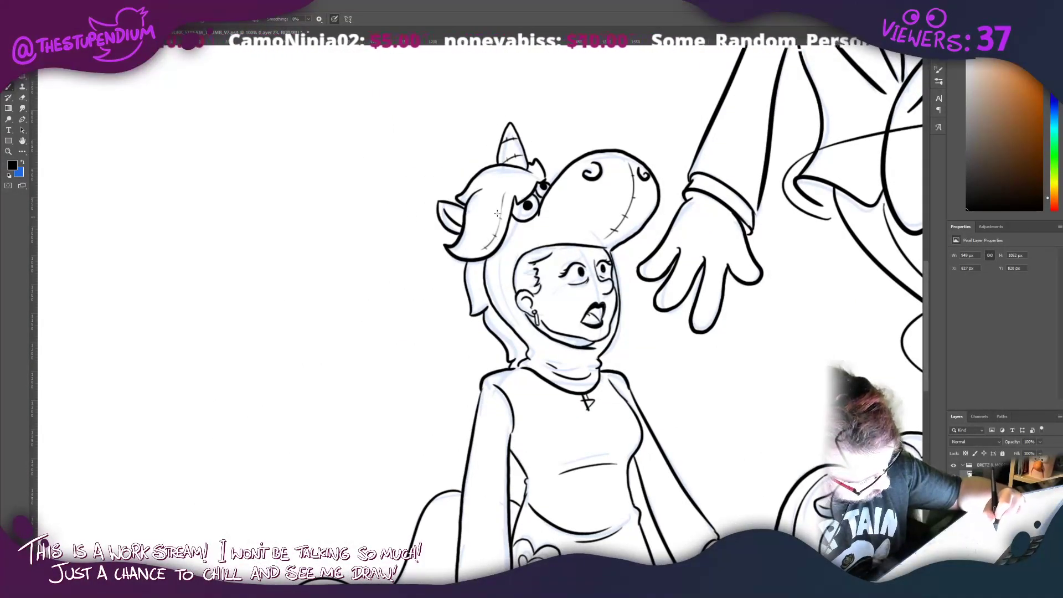
drag(509, 198, 502, 207)
Step: Examine the whole composition to review the line art of all the characters together
drag(435, 381, 472, 185)
drag(455, 249, 166, 393)
click(9, 152)
scroll(415, 286, down, 5)
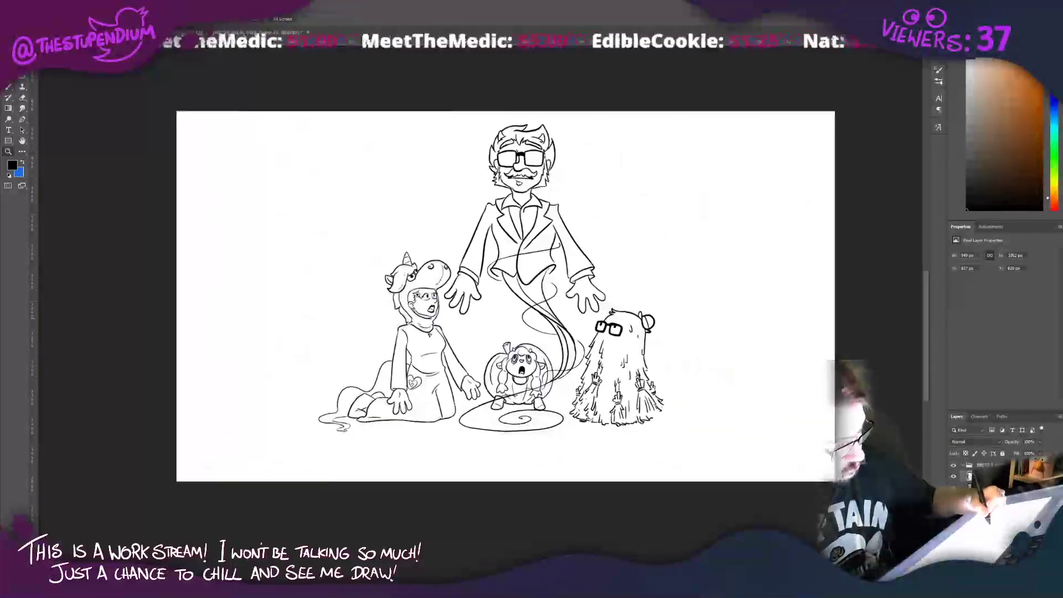
scroll(431, 292, up, 3)
scroll(443, 252, up, 2)
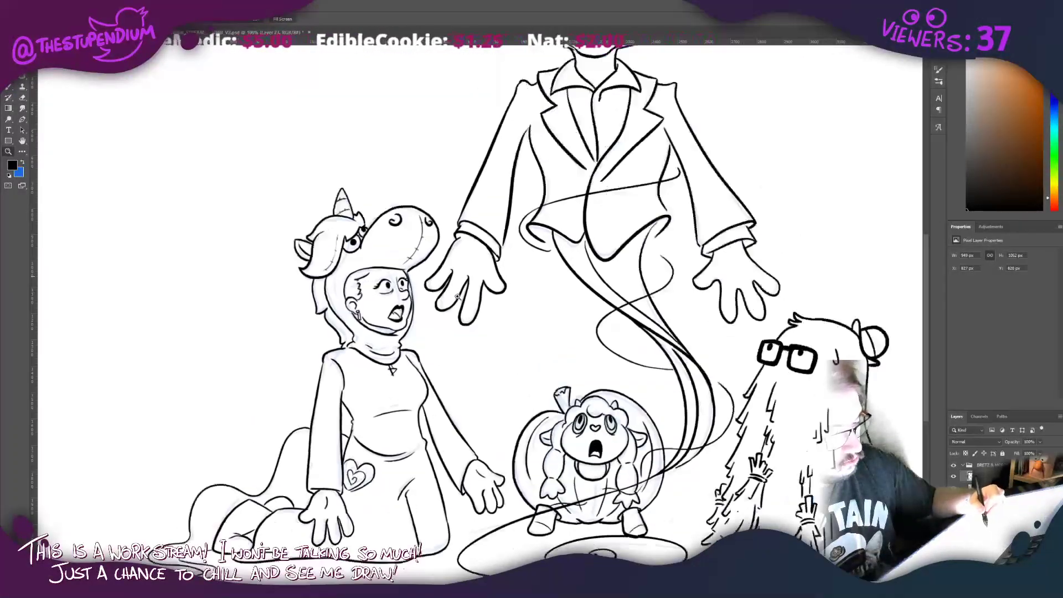
scroll(443, 260, down, 2)
scroll(476, 343, down, 1)
scroll(486, 359, up, 1)
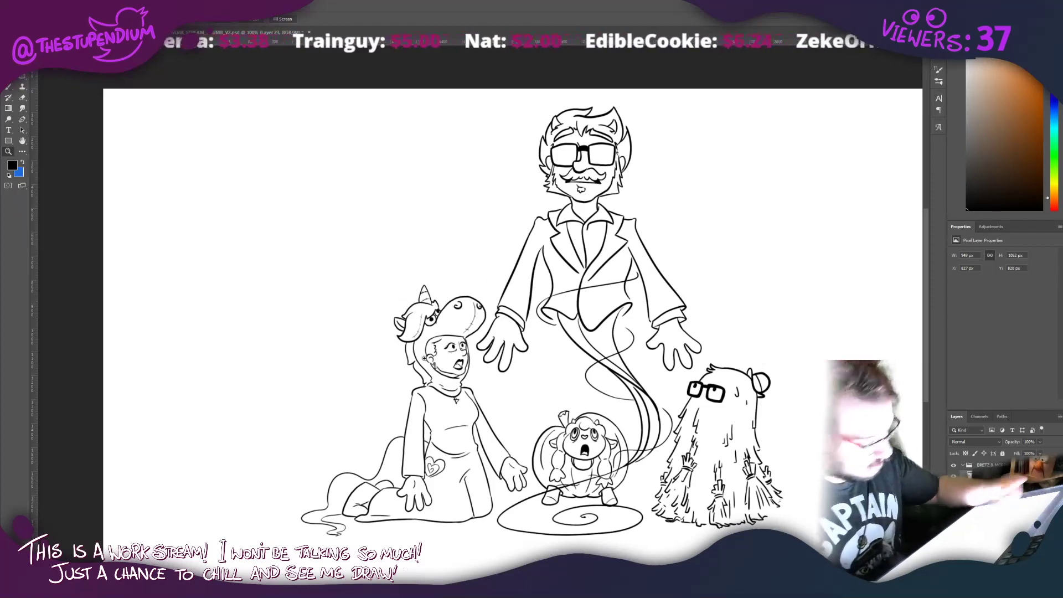
Step: Set up a vertical paint symmetry axis for the brush through the middle of the small sheep character and its spiral
drag(567, 470, 549, 268)
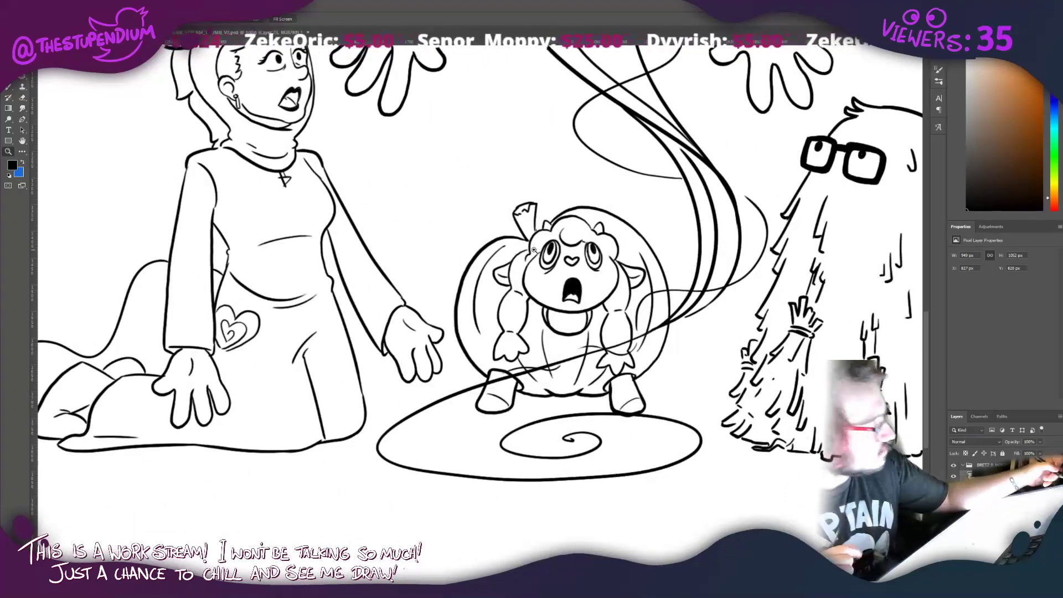
key(b)
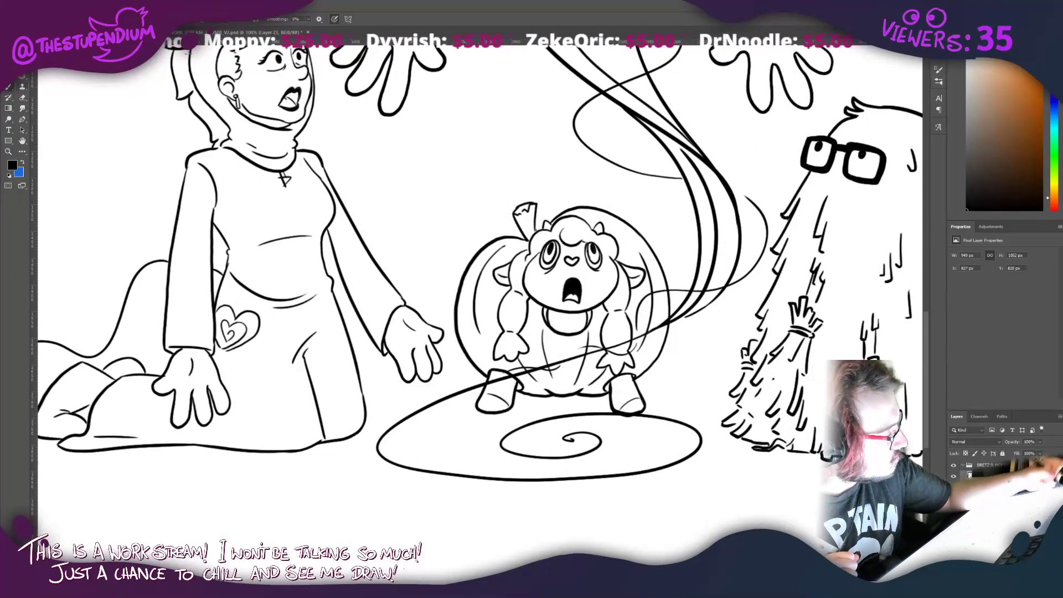
click(348, 19)
click(357, 51)
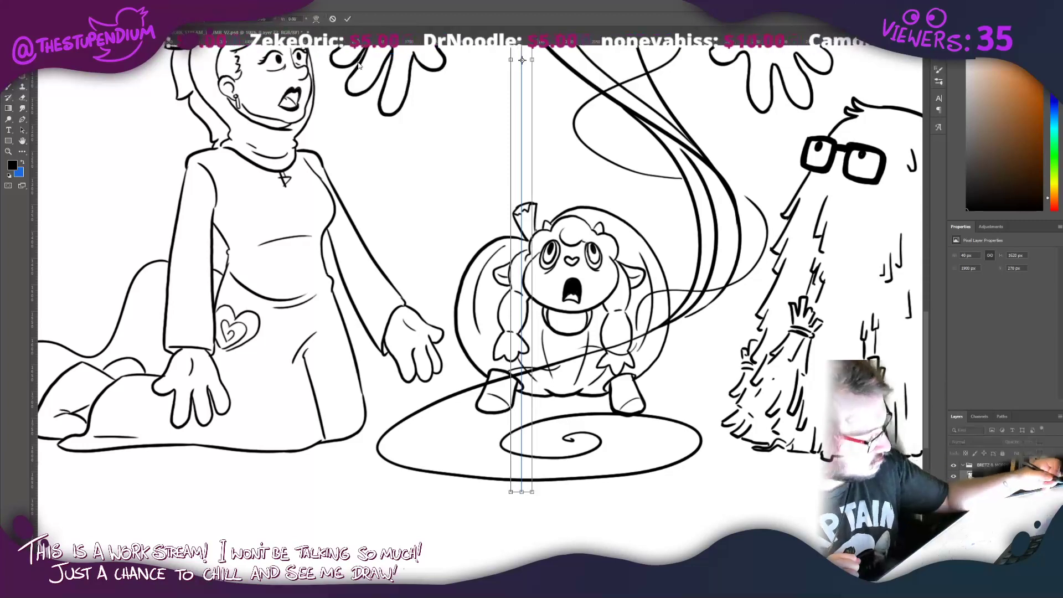
drag(520, 284, 563, 325)
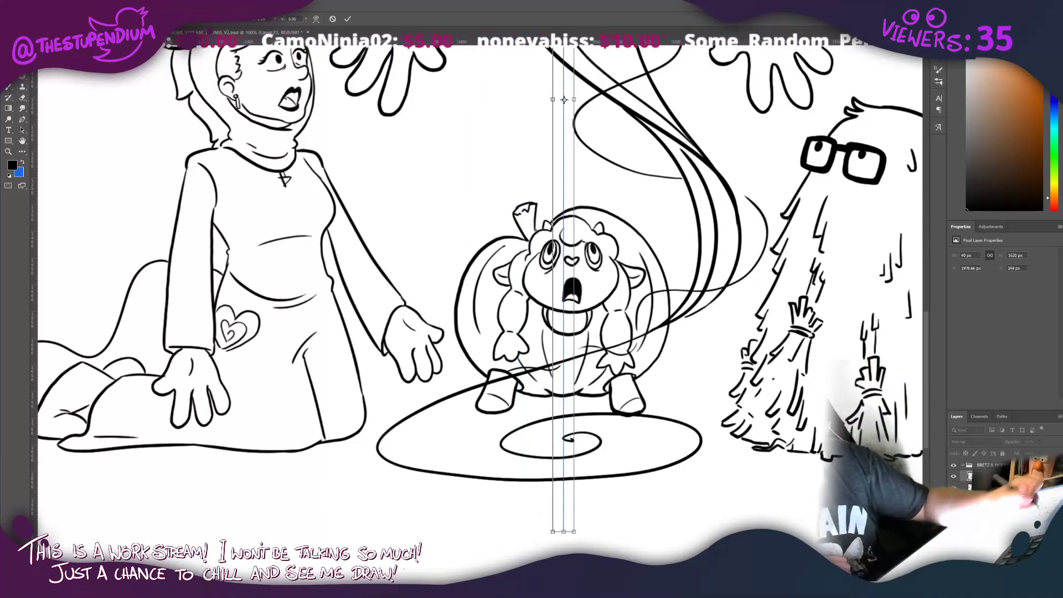
key(Return)
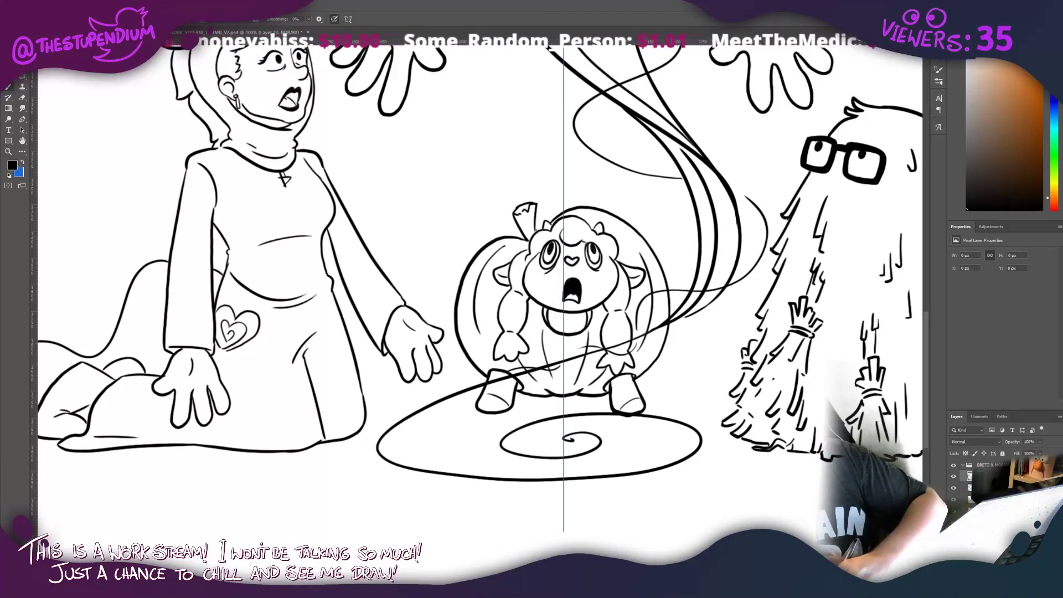
Step: Set the foreground colour to bright red
click(12, 165)
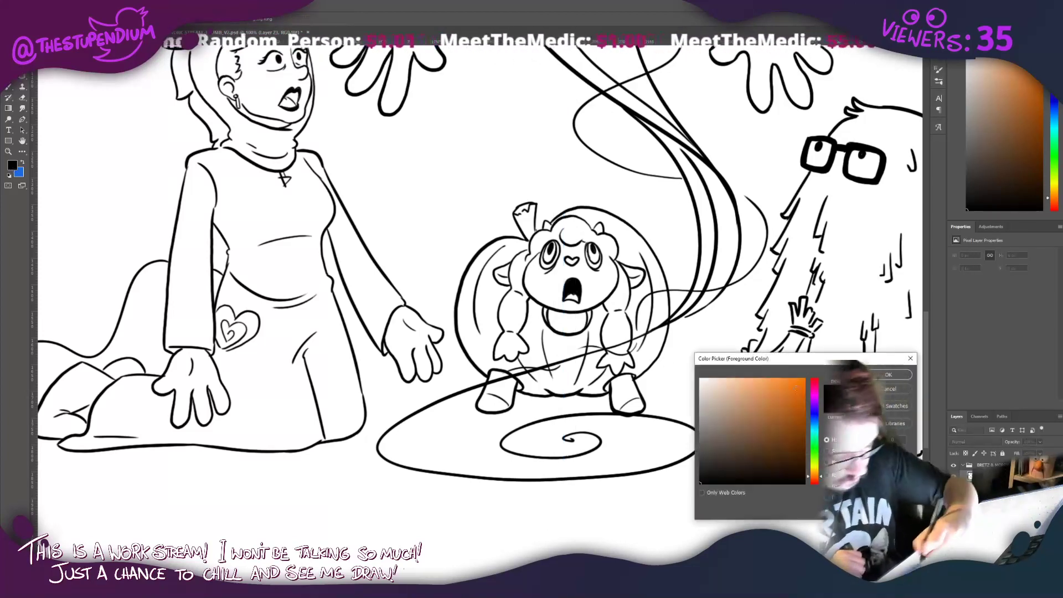
click(815, 381)
click(870, 376)
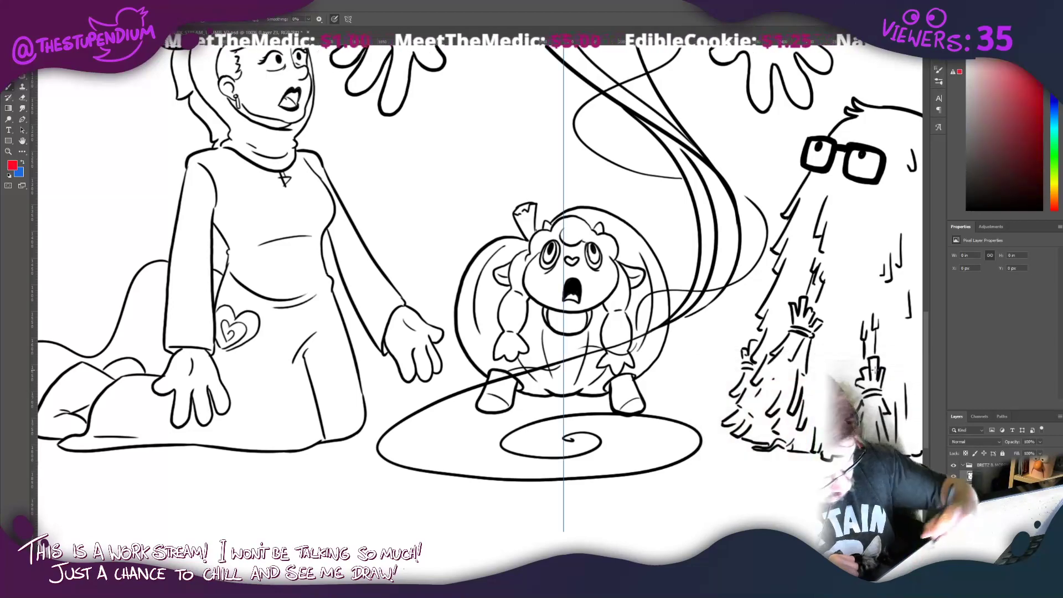
mouse_move(561, 419)
mouse_down()
mouse_move(387, 446)
mouse_move(742, 459)
mouse_move(563, 505)
mouse_up()
key(ctrl+z)
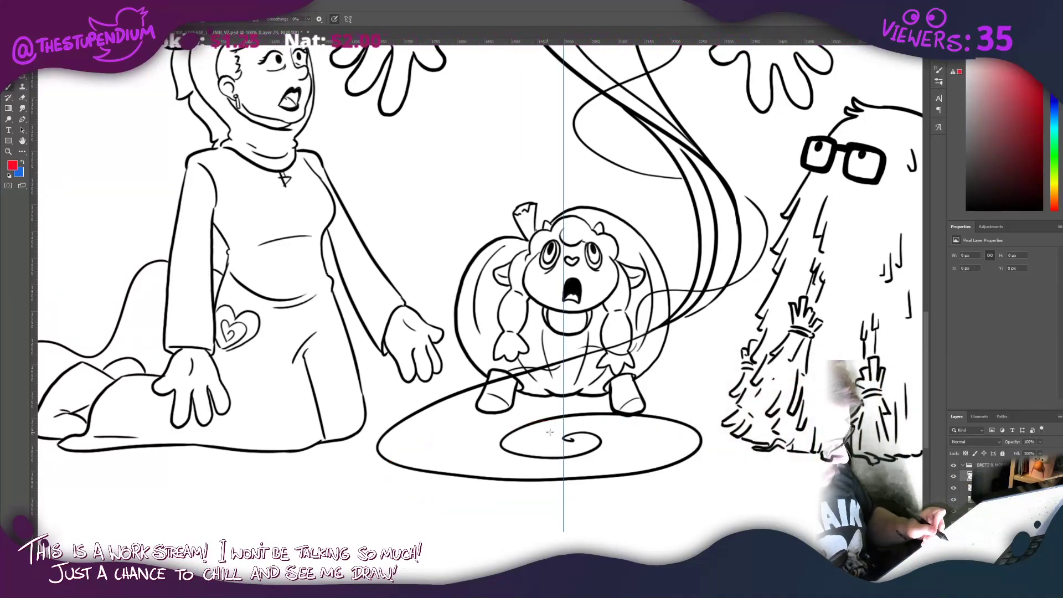
mouse_move(554, 429)
mouse_down()
mouse_move(389, 492)
mouse_move(666, 492)
mouse_up()
key(ctrl+z)
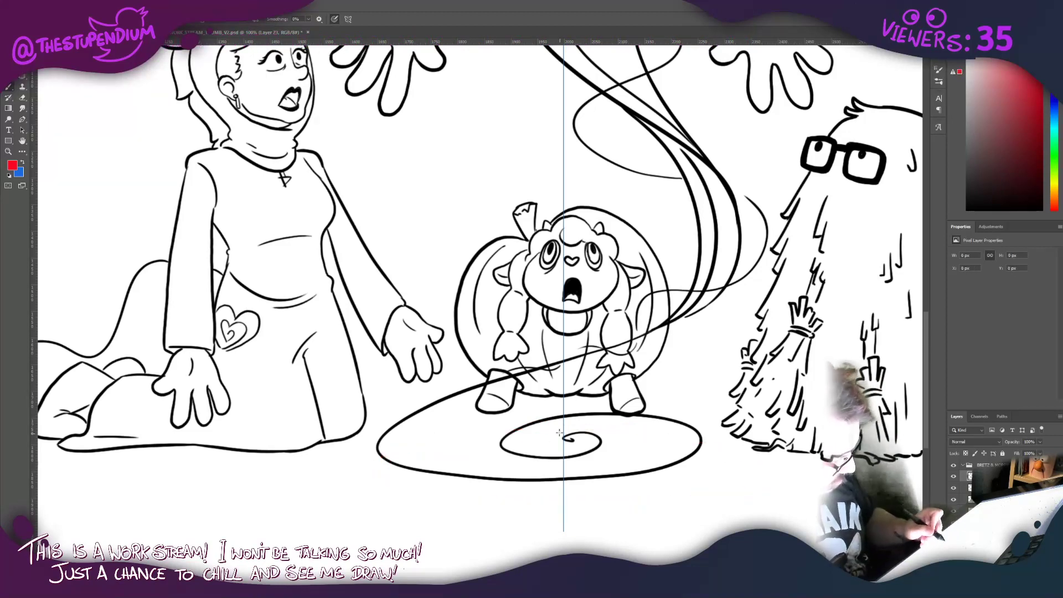
mouse_move(751, 485)
mouse_down()
mouse_move(603, 426)
mouse_move(525, 425)
mouse_move(376, 485)
mouse_move(750, 484)
mouse_up()
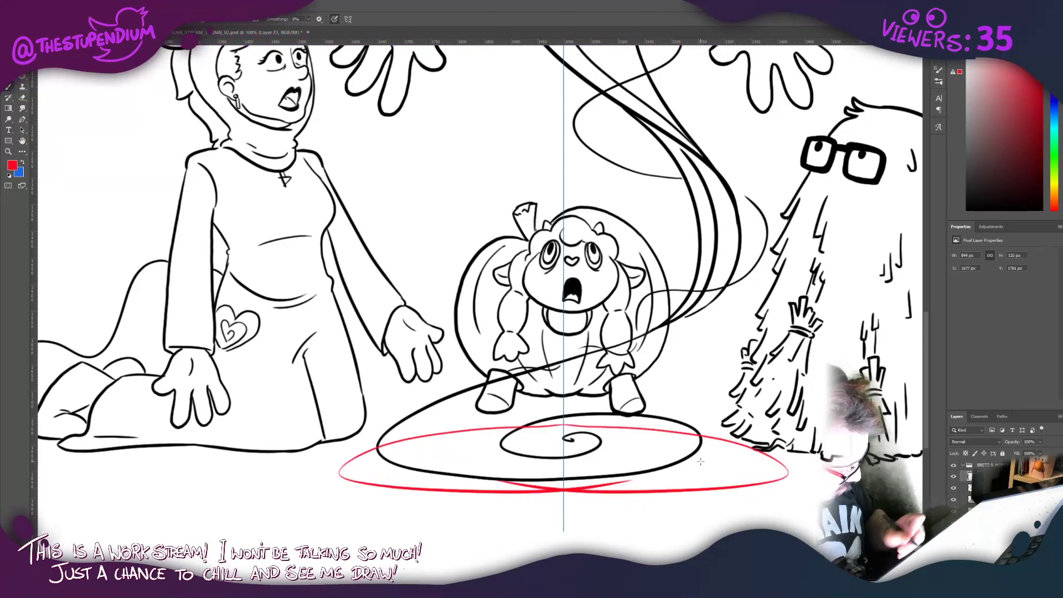
key(ctrl+z)
mouse_move(559, 502)
mouse_down()
mouse_move(336, 485)
mouse_move(568, 502)
mouse_up()
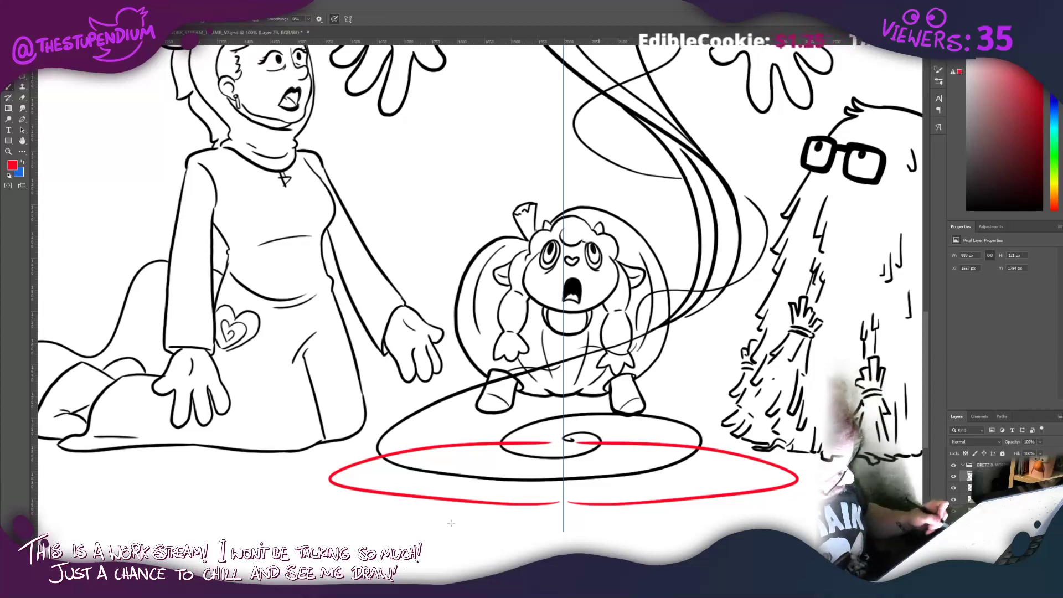
key(ctrl+z)
Step: Draw a symmetrical flat red ellipse about 826 by 122 px on the ground beneath the sheep character
mouse_move(664, 483)
mouse_down()
mouse_move(559, 429)
mouse_move(463, 483)
mouse_move(576, 490)
mouse_up()
drag(463, 483, 550, 489)
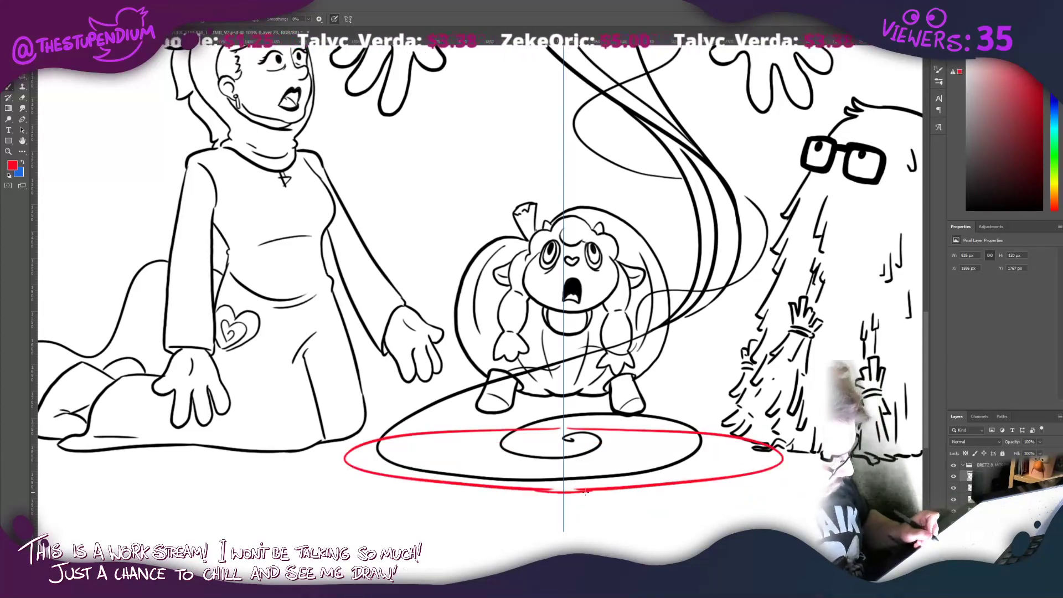
drag(524, 488, 592, 486)
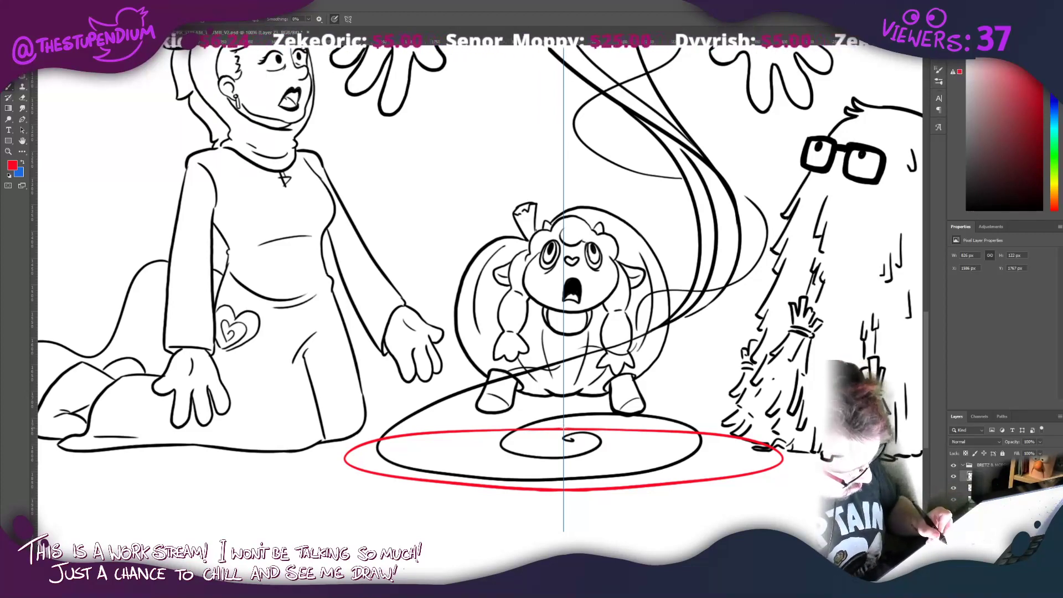
drag(563, 430, 475, 483)
mouse_move(564, 430)
mouse_down()
mouse_move(653, 483)
mouse_move(427, 438)
mouse_up()
drag(426, 439, 699, 439)
drag(699, 439, 474, 483)
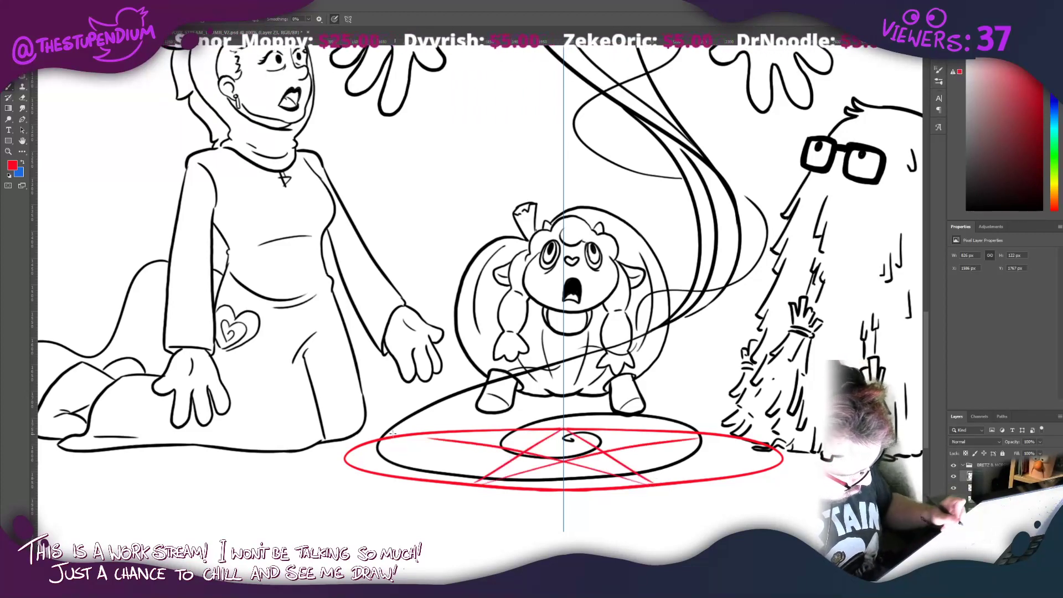
key(ctrl+z)
mouse_move(653, 483)
mouse_down()
mouse_move(385, 433)
mouse_move(658, 449)
mouse_up()
key(ctrl+z)
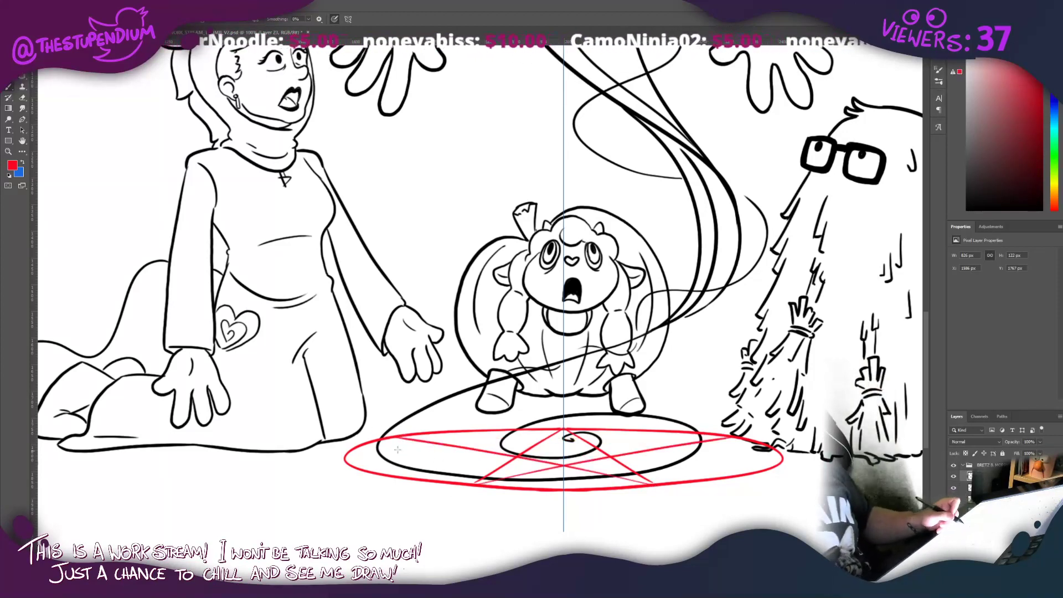
key(ctrl+z)
key(ctrl+z)
Step: Draw a symmetrical red star and a smaller inner ellipse inside the flat ellipse on the ground
mouse_move(569, 431)
mouse_down()
mouse_move(744, 469)
mouse_move(412, 438)
mouse_up()
drag(505, 441, 428, 436)
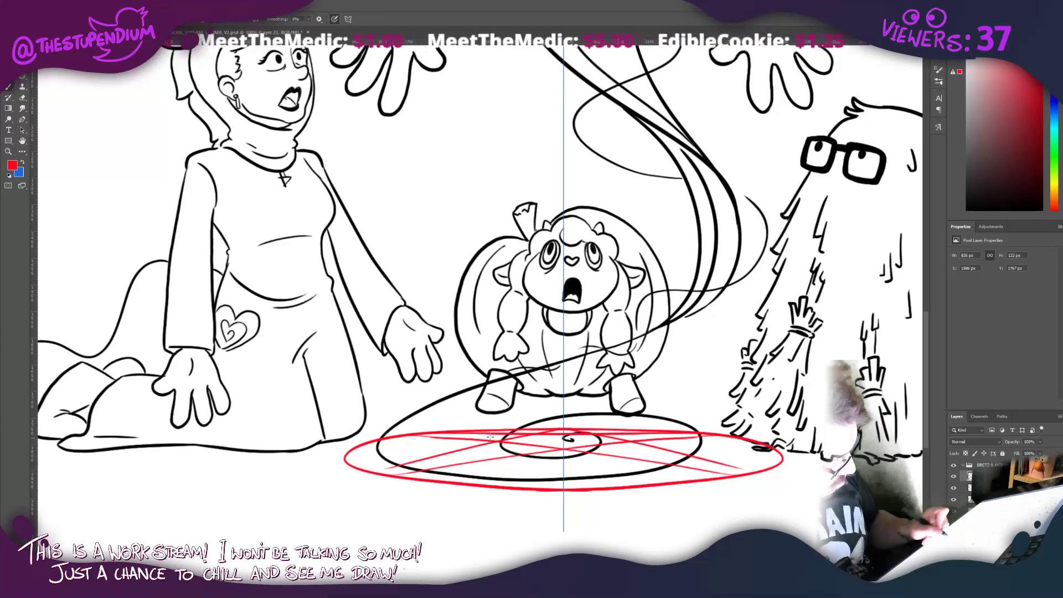
mouse_move(523, 431)
mouse_down()
mouse_move(542, 457)
mouse_move(605, 447)
mouse_up()
drag(786, 451, 792, 475)
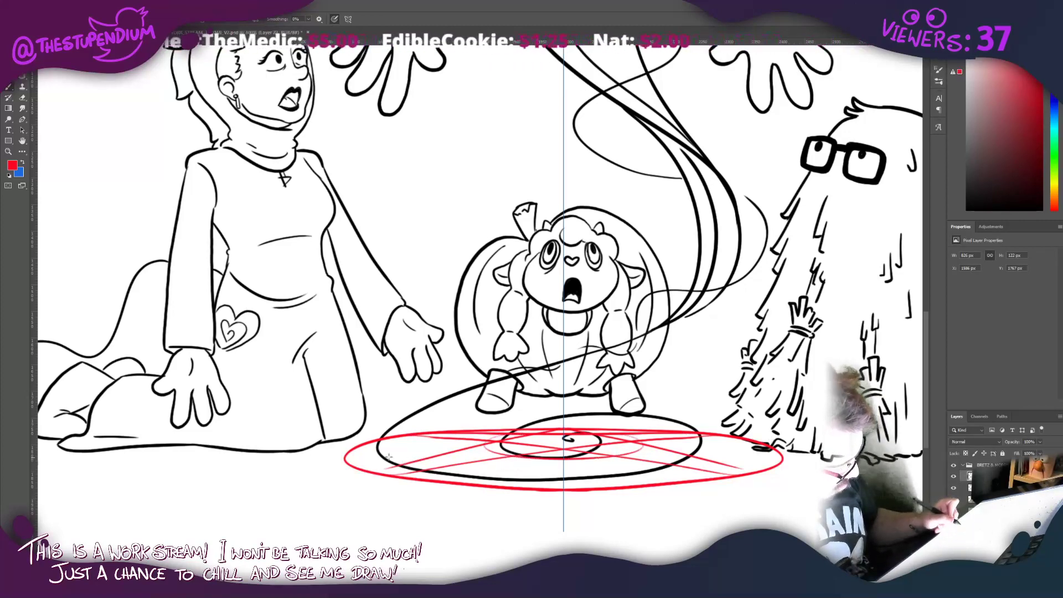
drag(334, 447, 365, 481)
key(ctrl+z)
key(ctrl+z)
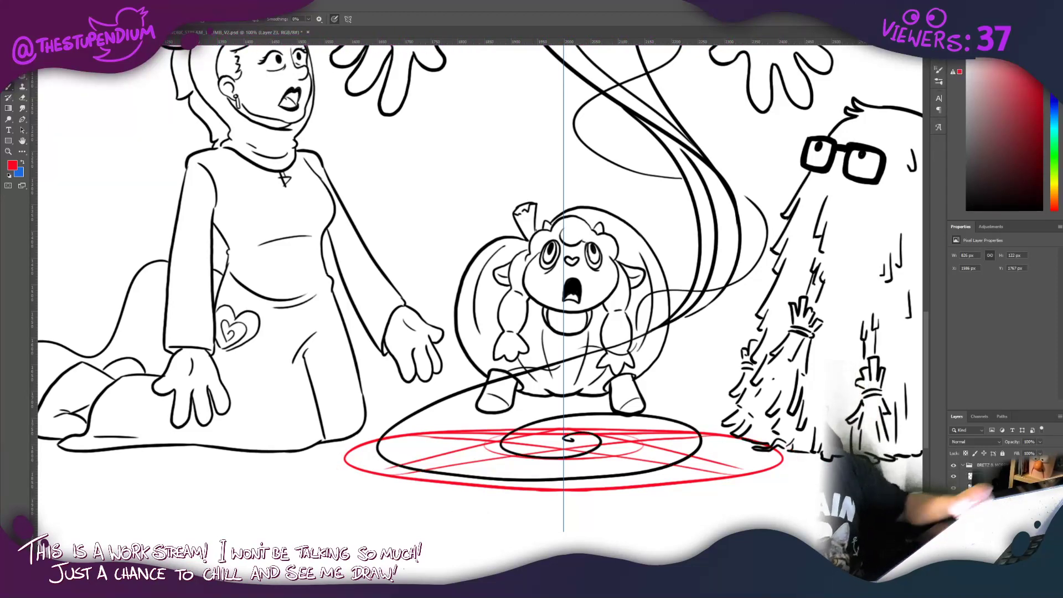
Step: Change the foreground colour to orange-red and recolour the ground circle's existing lines with it
click(13, 165)
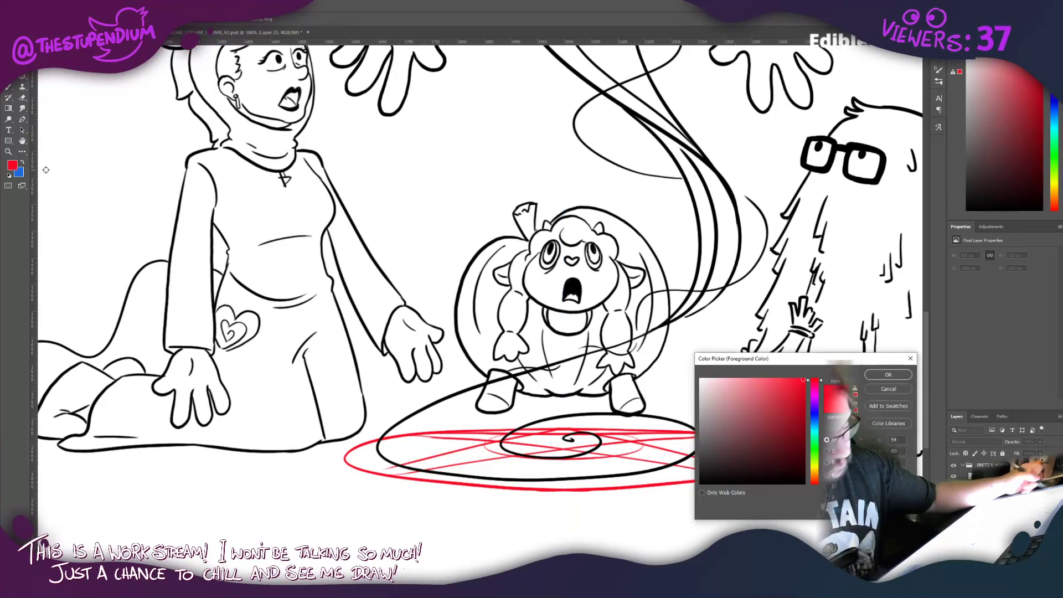
click(814, 478)
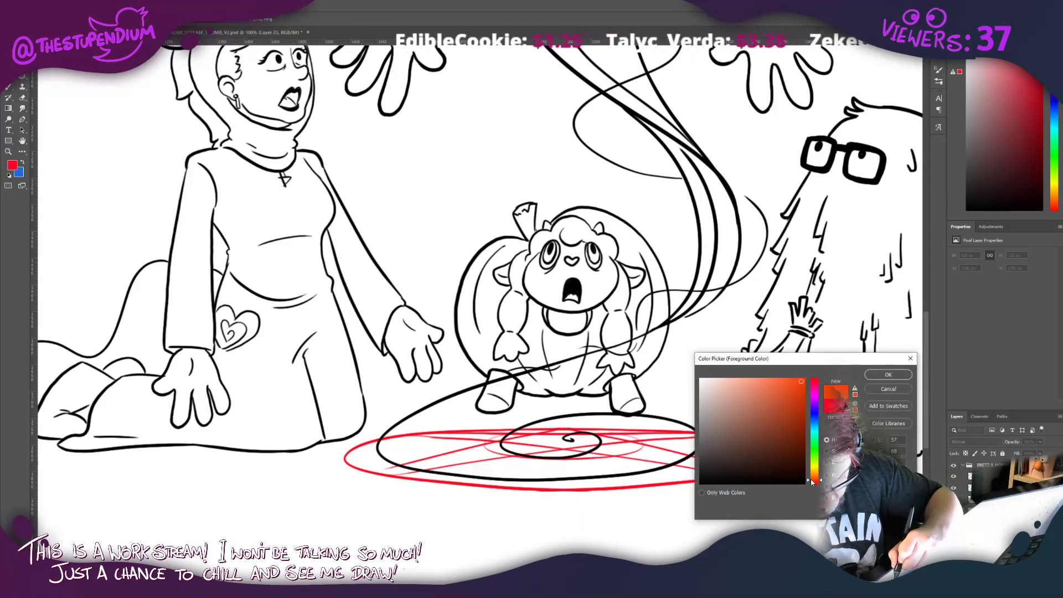
key(Return)
key(shift+alt+BackSpace)
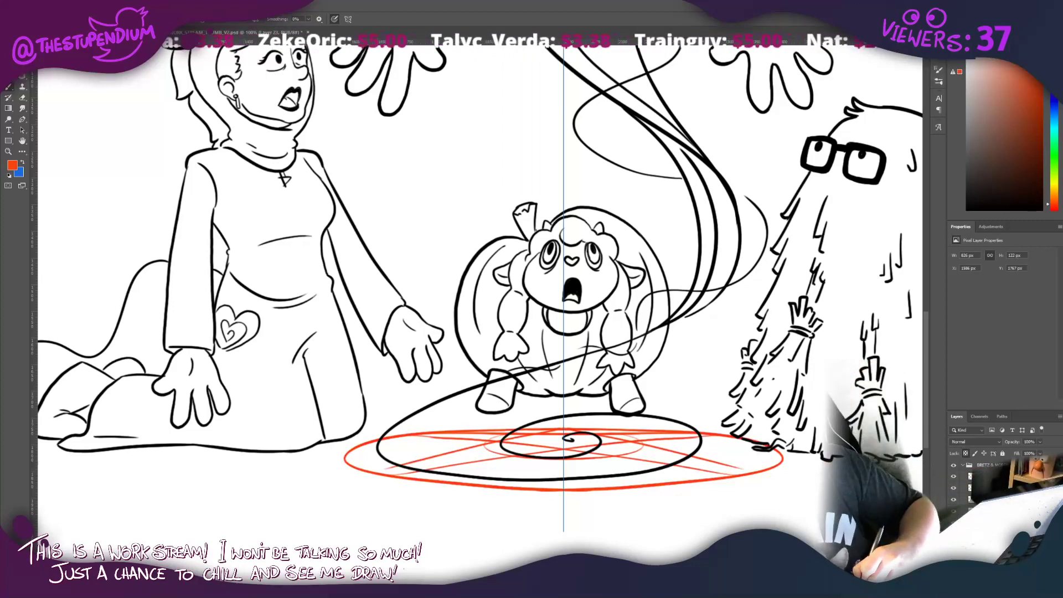
Step: Apply an orange-red gradient to the floating man's line art, strongest at the ground spiral and fading out towards his upper body
key(ctrl+comma)
key(ctrl+comma)
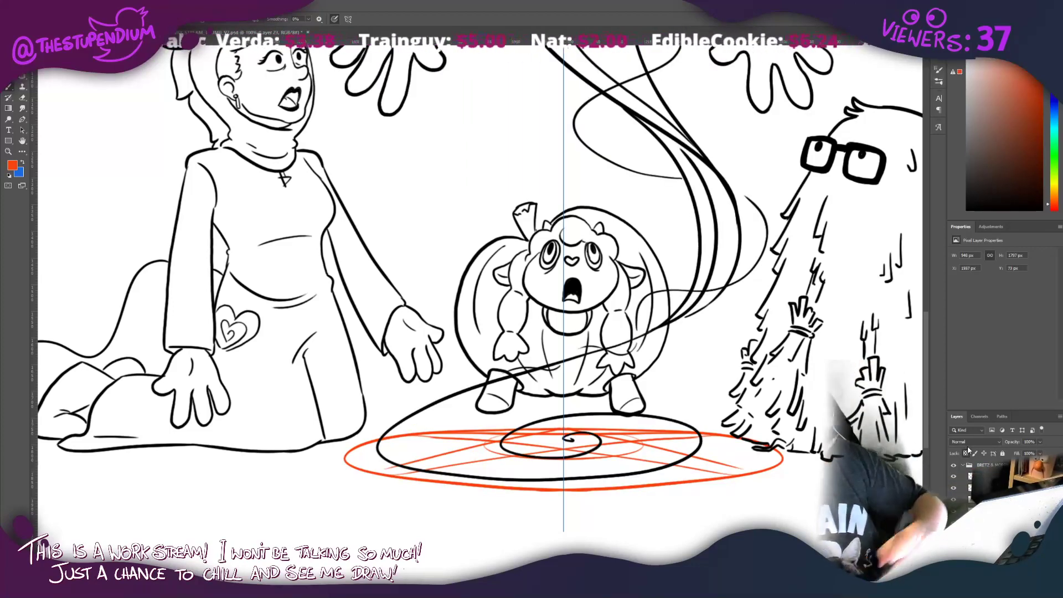
key(u)
key(ctrl+semicolon)
key(z)
mouse_move(235, 240)
mouse_down()
mouse_move(188, 241)
mouse_move(352, 365)
mouse_up()
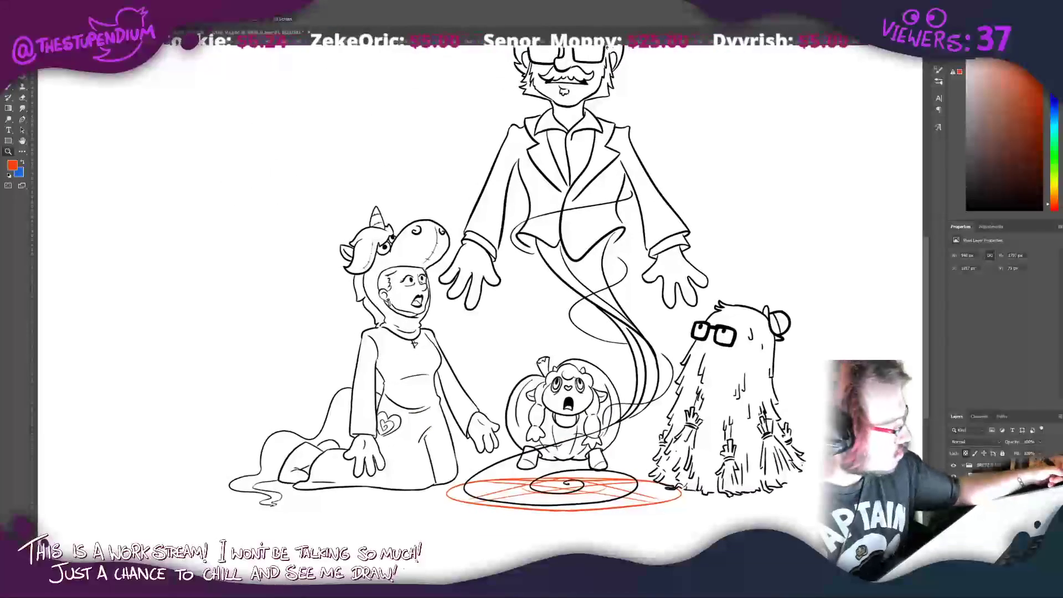
click(8, 108)
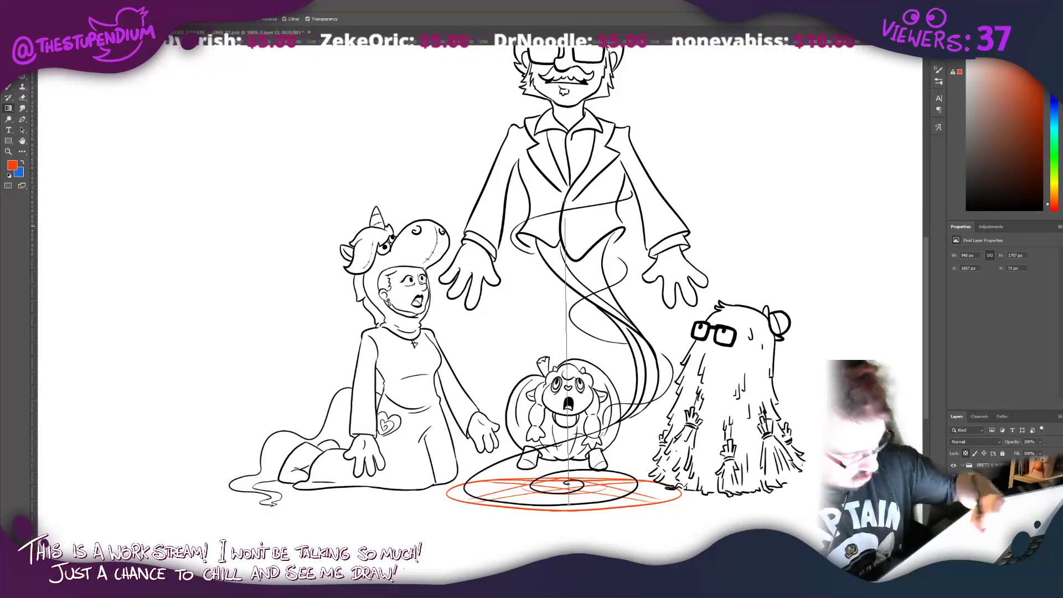
drag(561, 120, 567, 505)
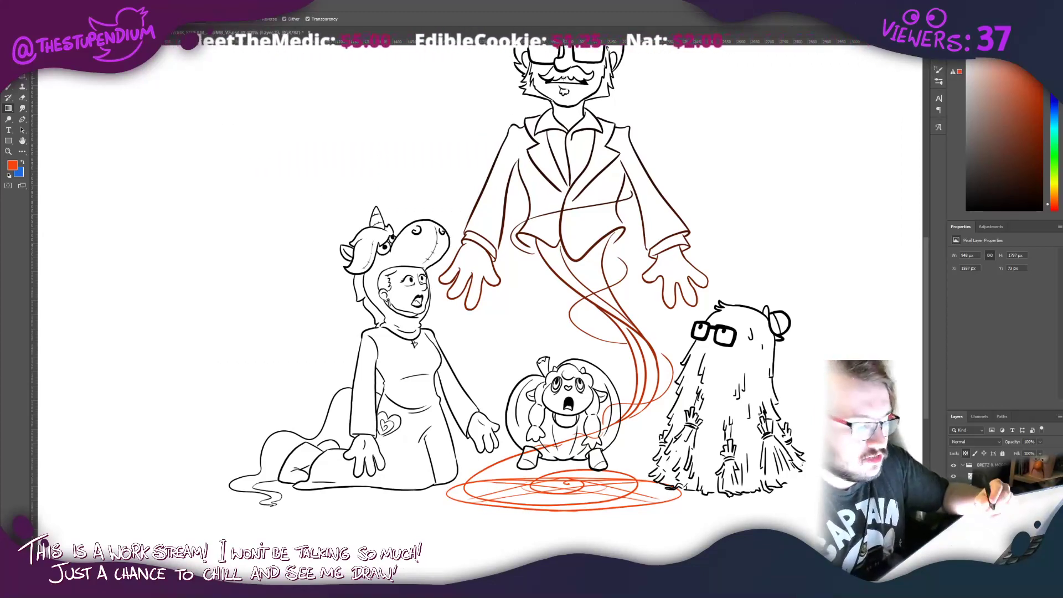
drag(513, 221, 518, 185)
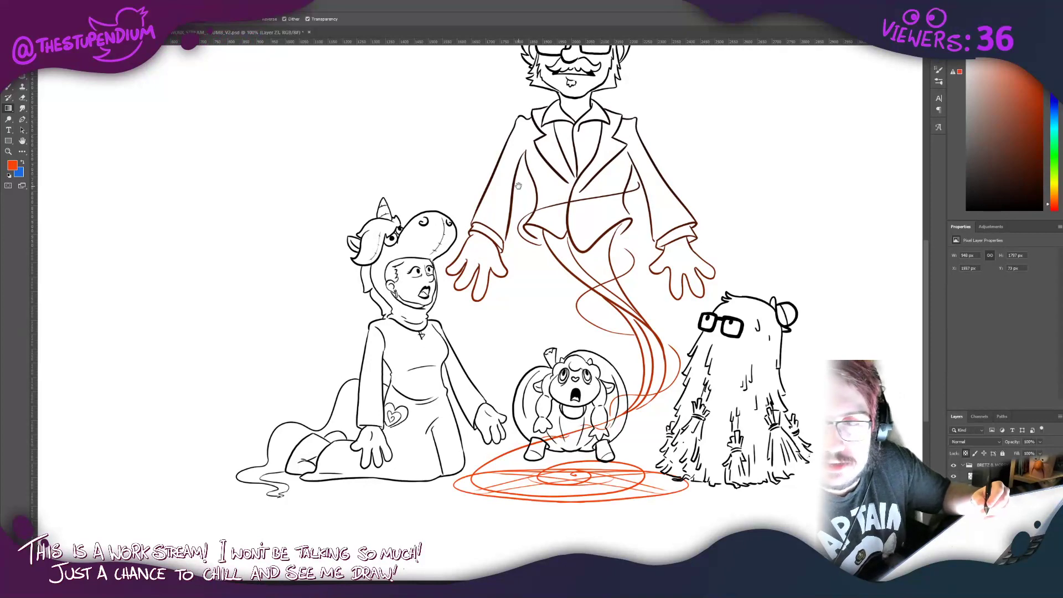
mouse_move(518, 185)
mouse_down()
mouse_move(474, 268)
mouse_move(479, 196)
mouse_up()
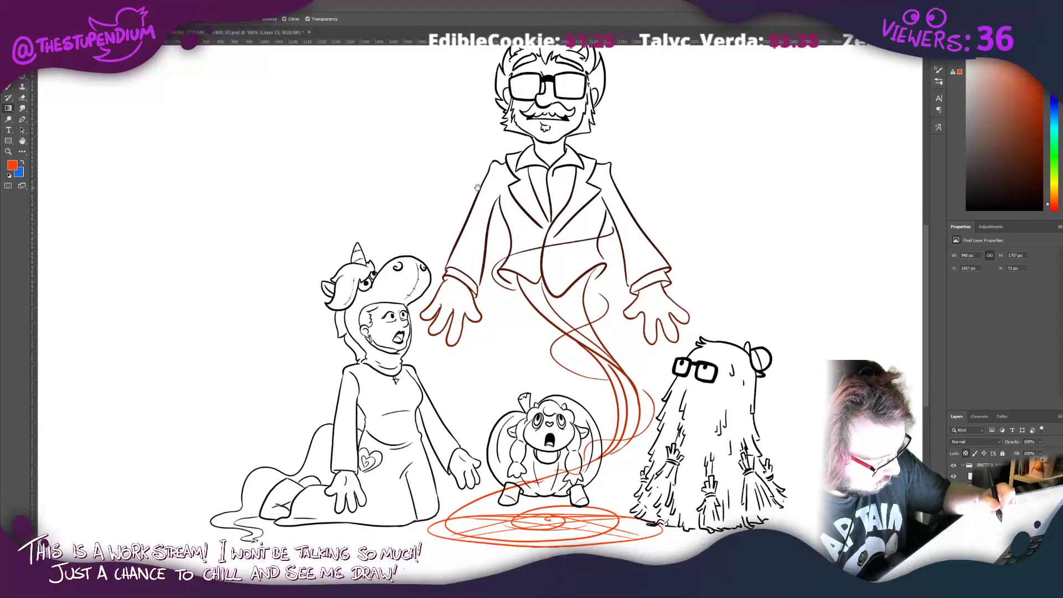
Step: Prepare a new empty layer for the brush and raise the brush tip's scatter amount
click(9, 89)
click(1034, 578)
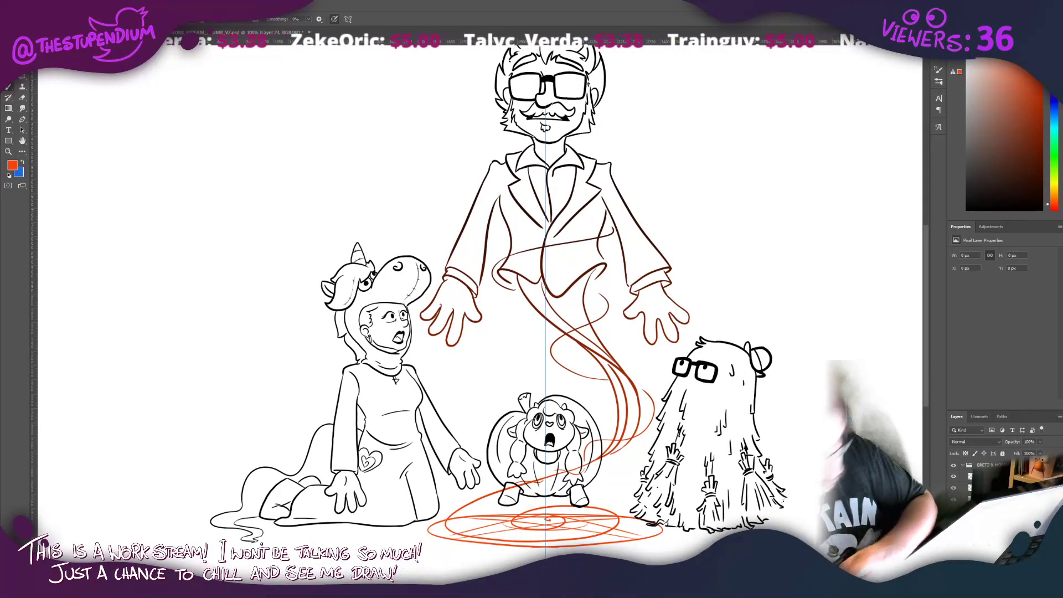
click(938, 72)
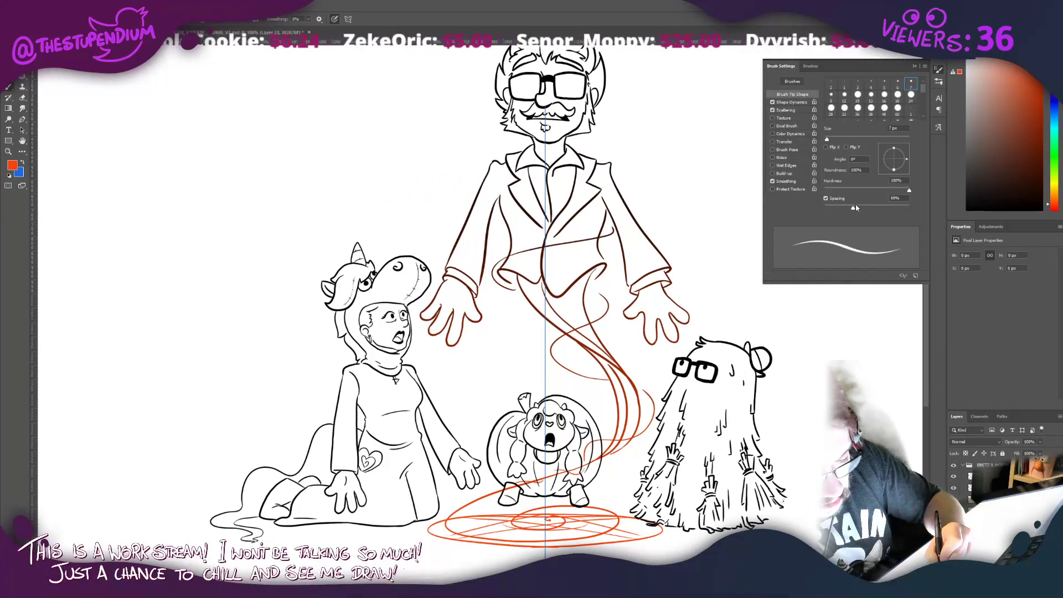
click(834, 207)
click(786, 110)
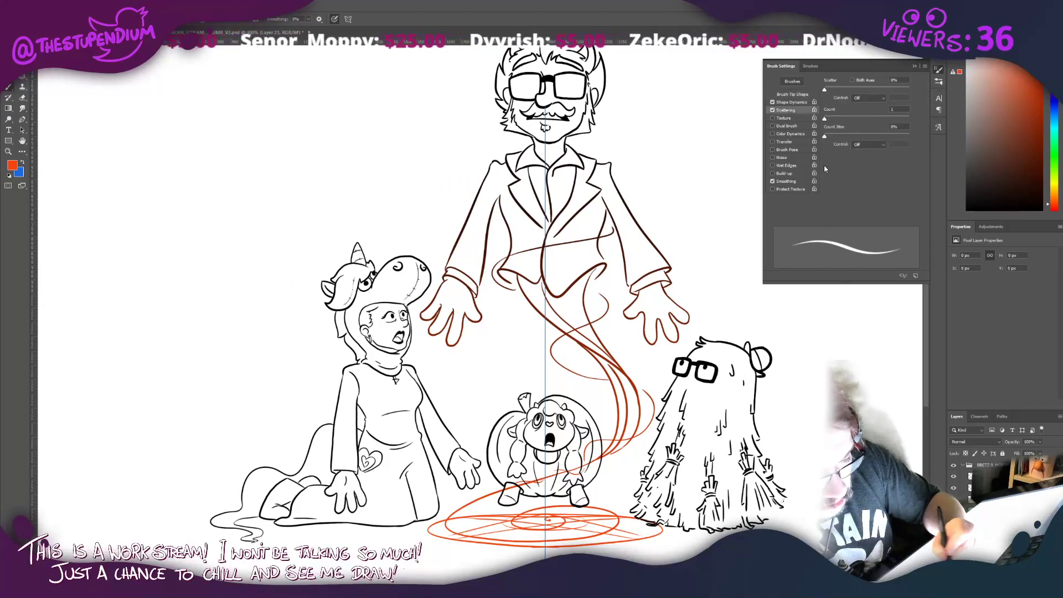
drag(824, 90, 877, 89)
click(791, 94)
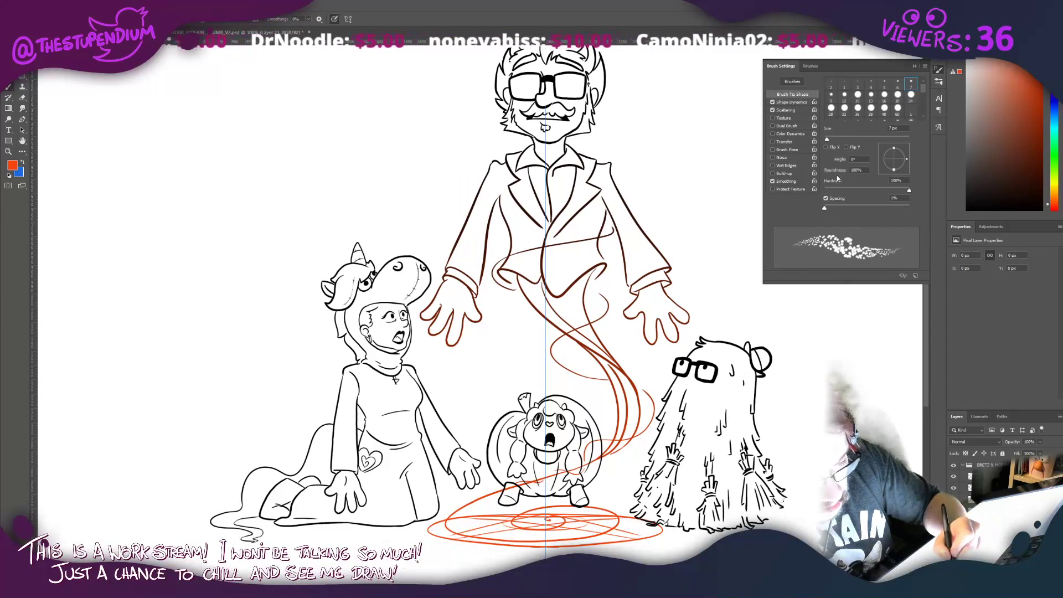
Step: Widen the brush spacing, choose a larger round tip, and paint scattered orange-red dots around the ground circle
drag(837, 207, 862, 208)
mouse_move(451, 348)
mouse_down()
mouse_move(540, 394)
mouse_move(549, 444)
mouse_up()
key(ctrl+z)
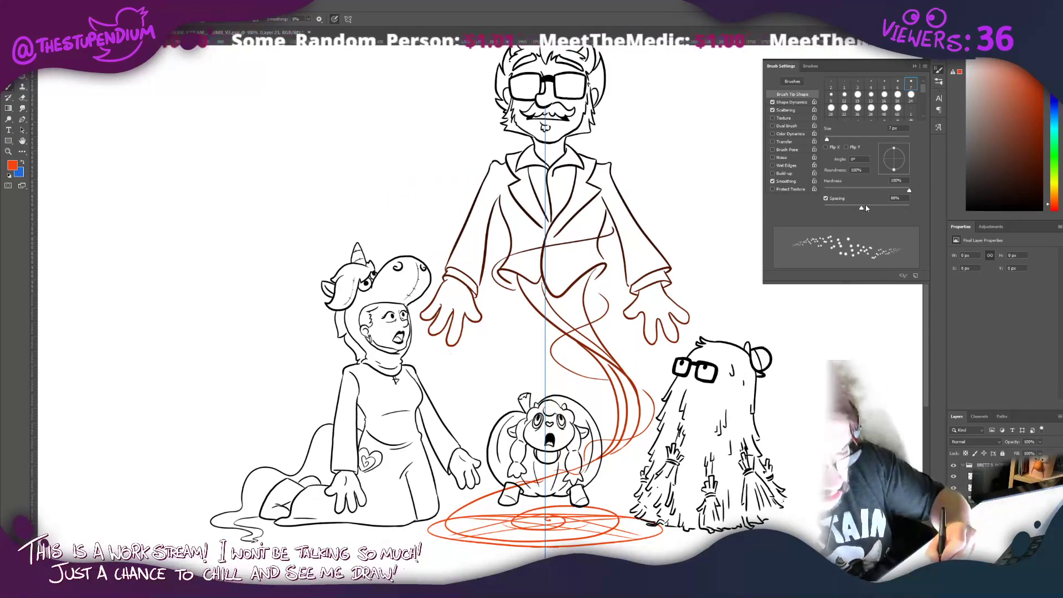
drag(861, 207, 898, 206)
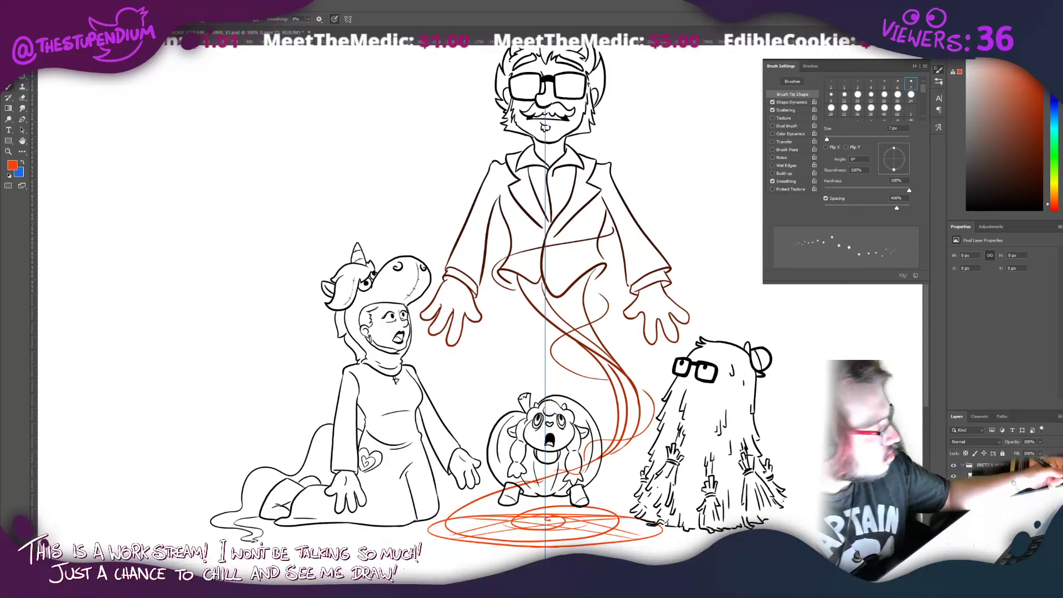
click(37, 19)
click(897, 94)
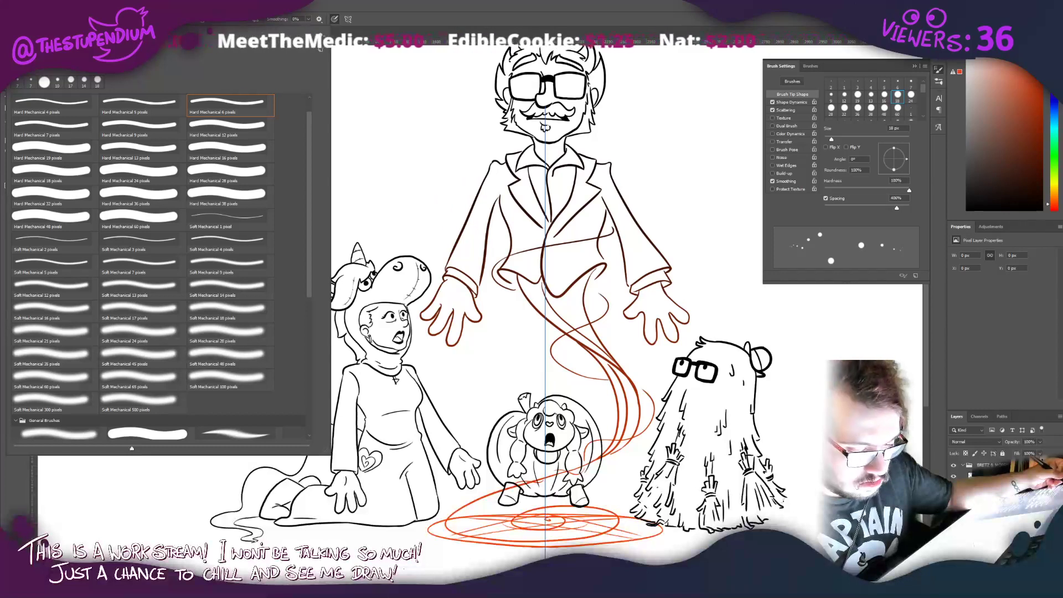
drag(527, 539, 465, 530)
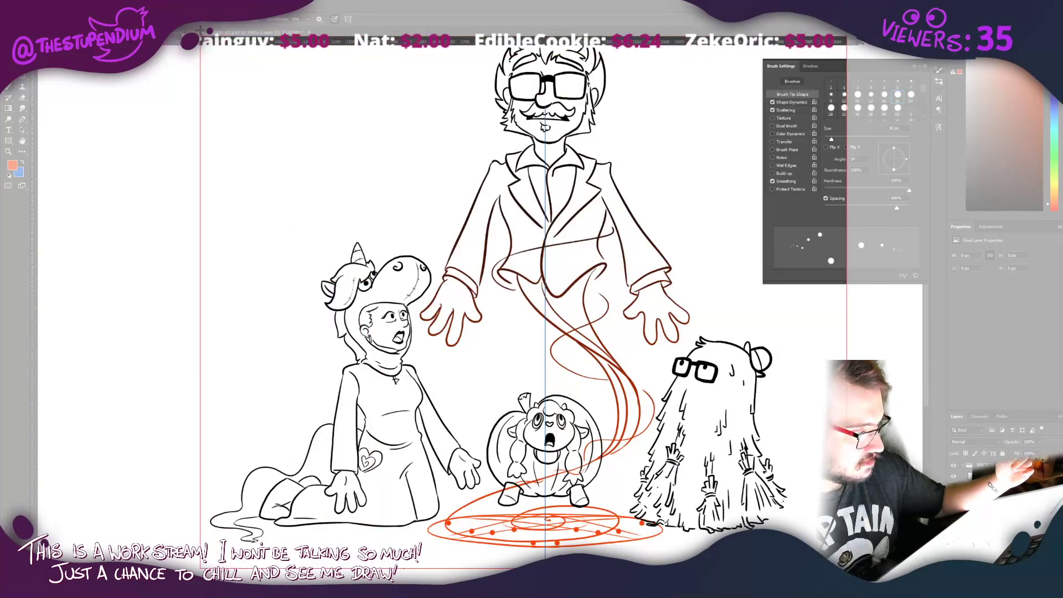
Step: Capture a screen snip of the drawing with the snipping tool and return to Photoshop
drag(200, 30, 170, 26)
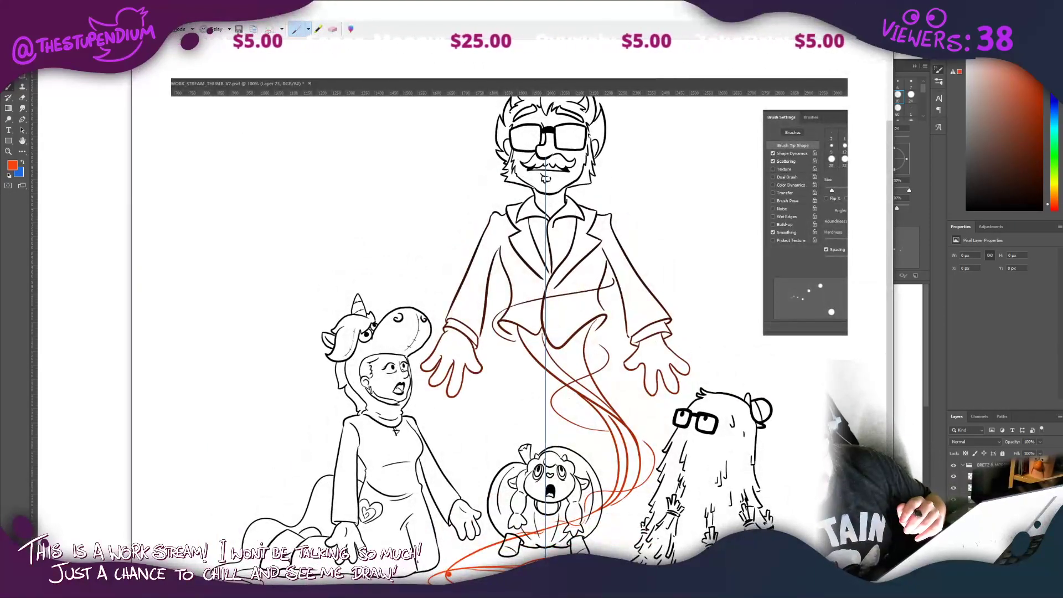
key(alt+Tab)
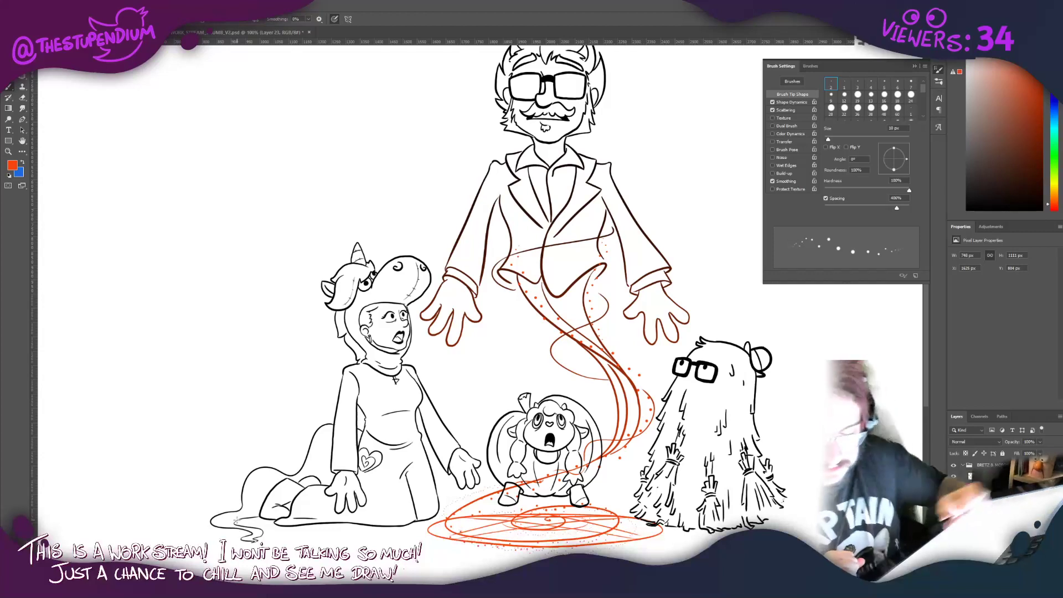
key(ctrl+alt+shift+b)
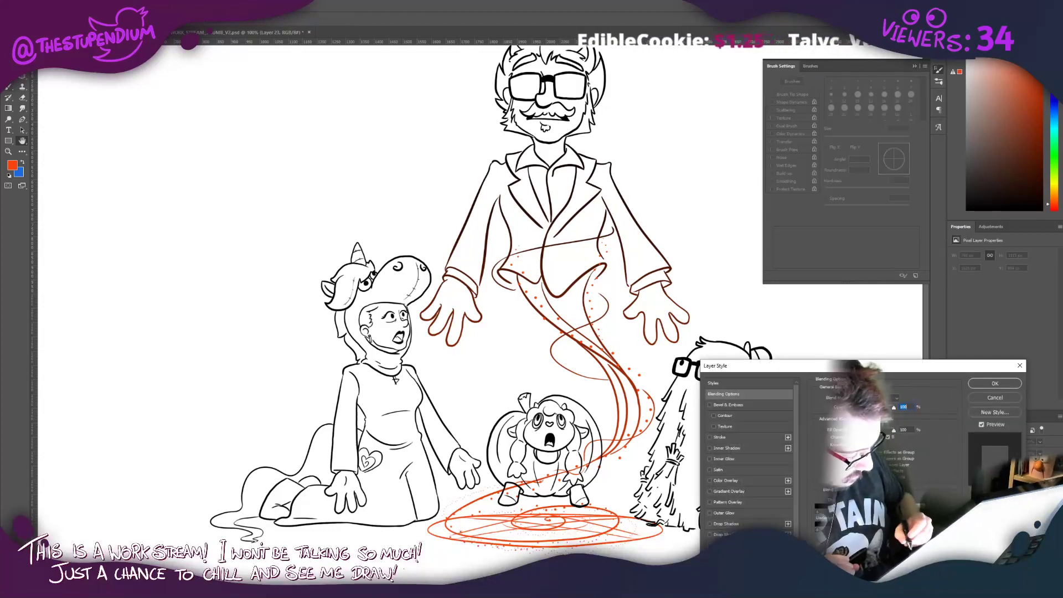
click(736, 513)
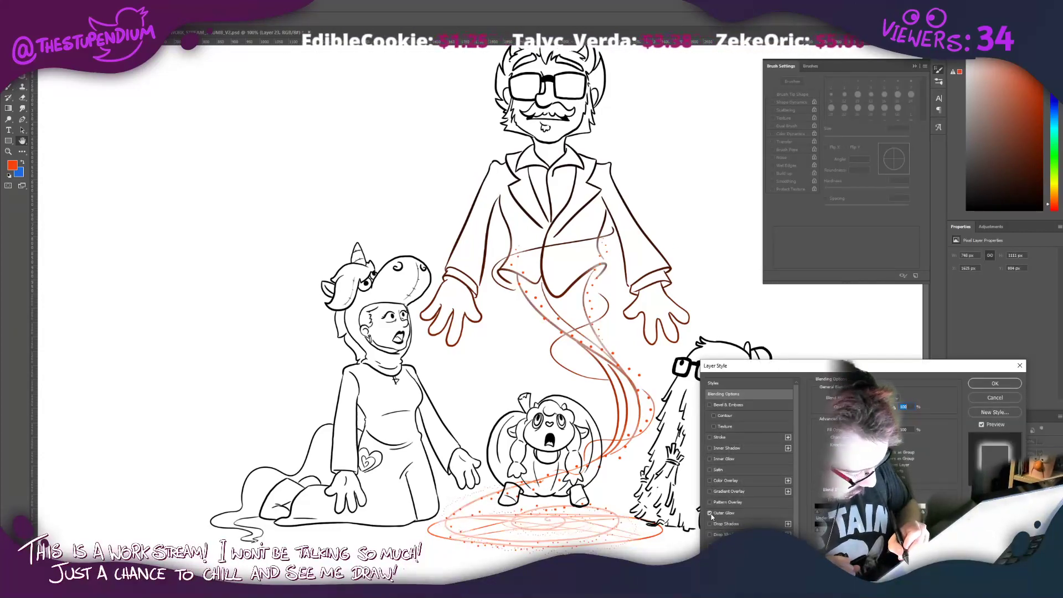
click(737, 512)
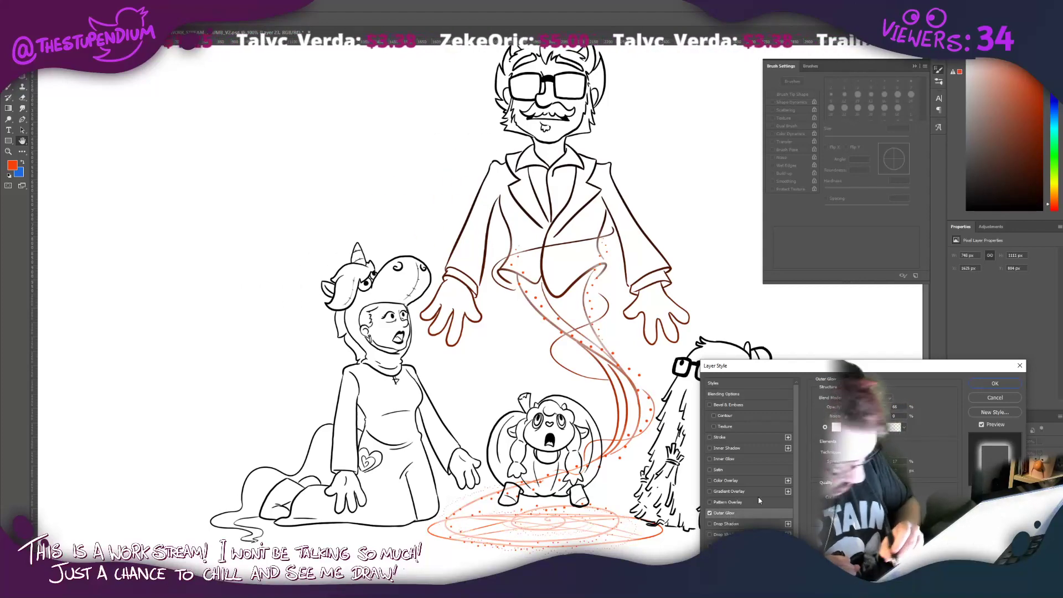
click(984, 399)
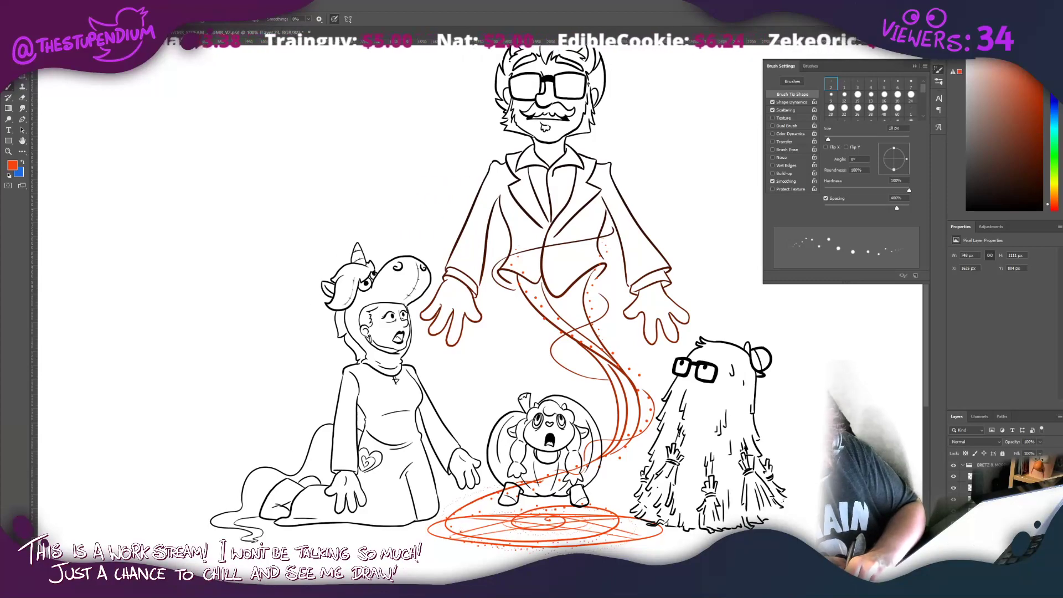
Step: Add an Outer Glow in orange-red to the layer of scattered dots
double_click(1010, 518)
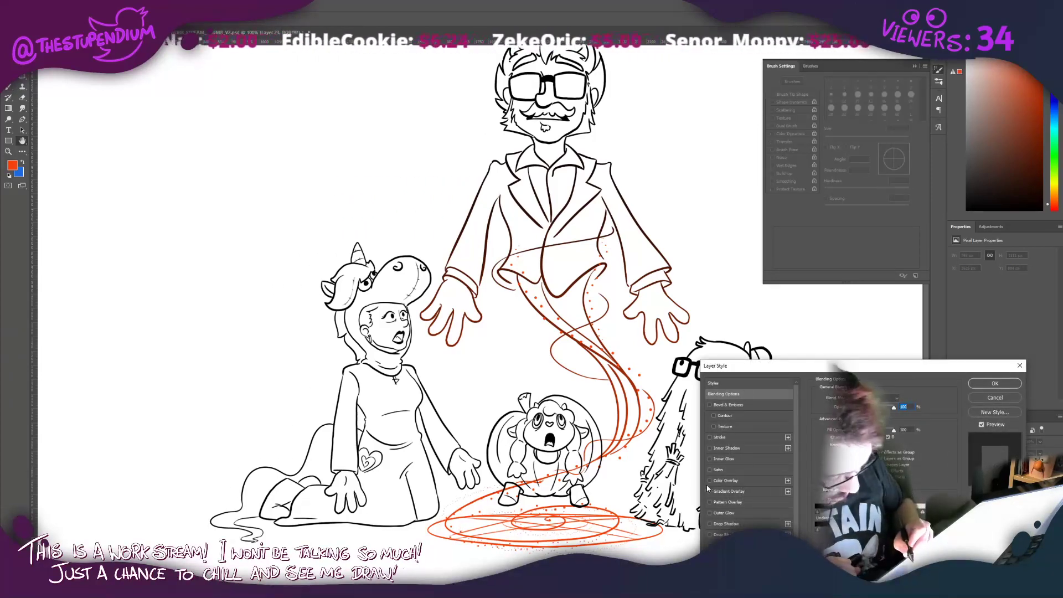
click(711, 514)
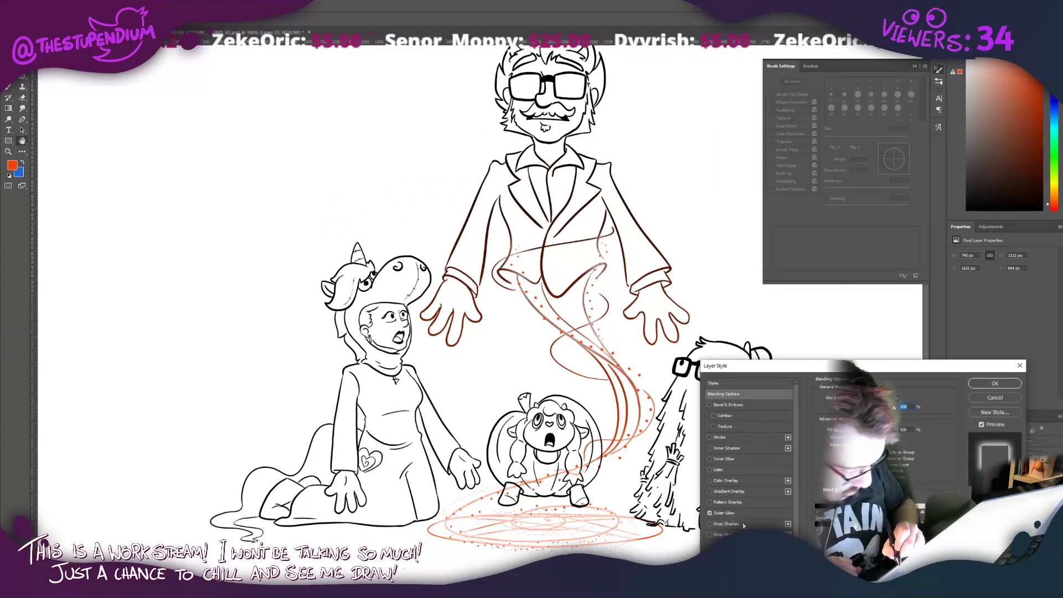
click(836, 427)
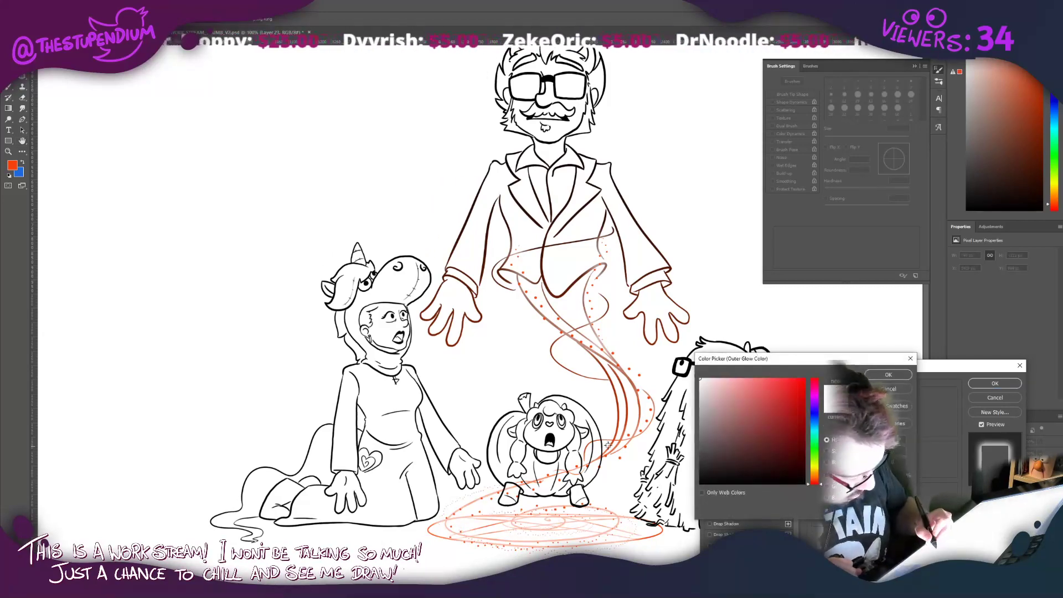
click(874, 374)
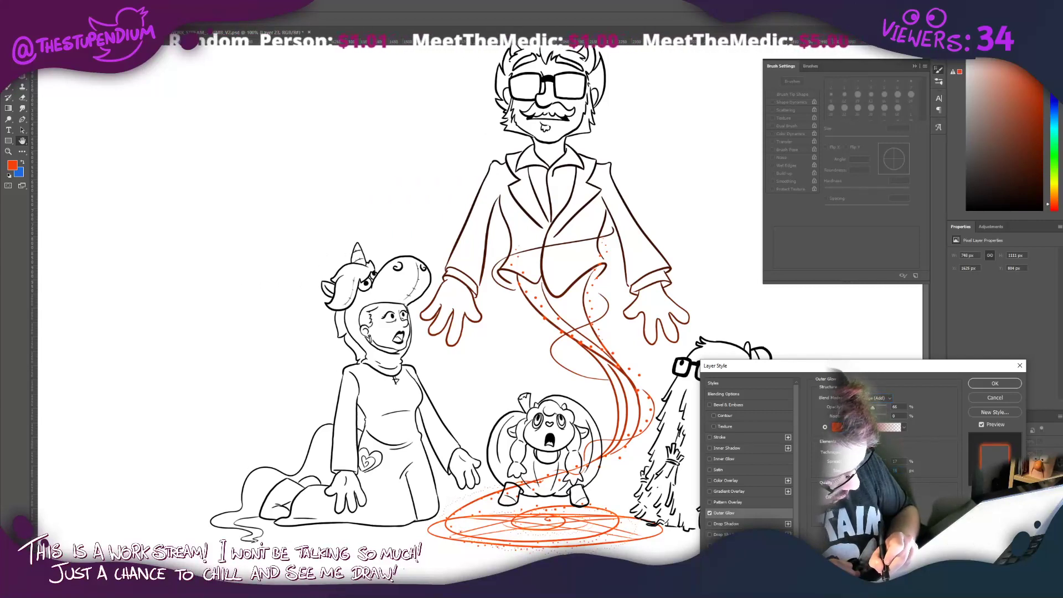
click(978, 385)
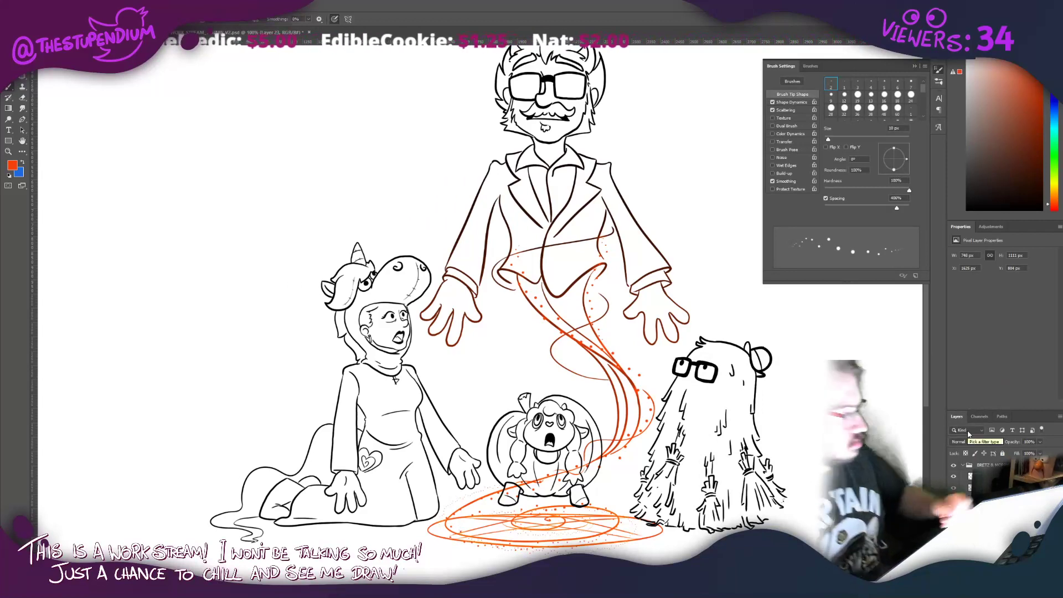
Step: Apply an orange-red gradient to the line art of the sheep character's layer, fading diagonally upwards
click(9, 108)
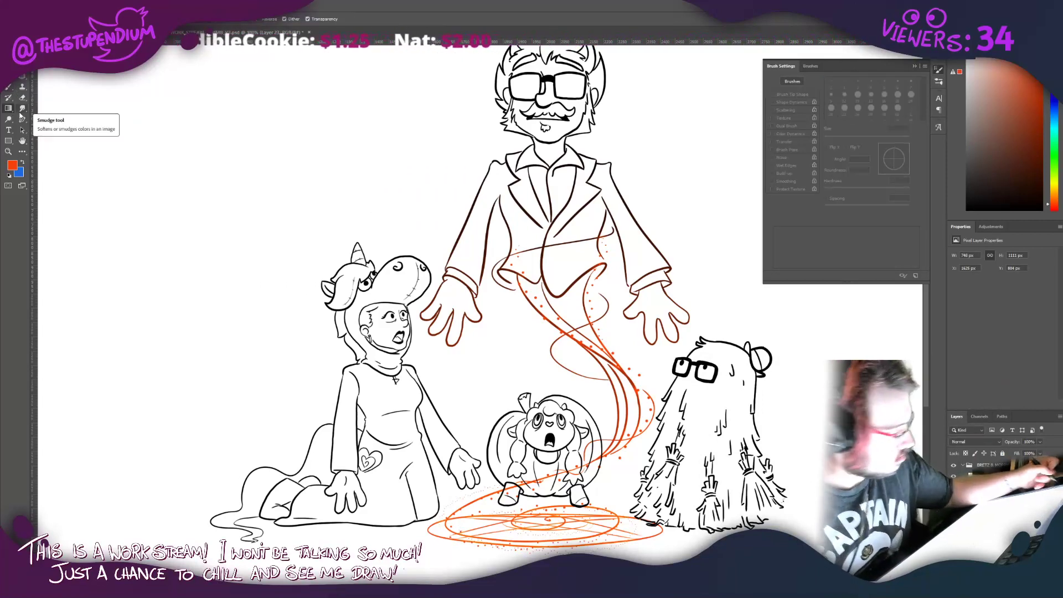
click(954, 512)
click(953, 512)
click(991, 512)
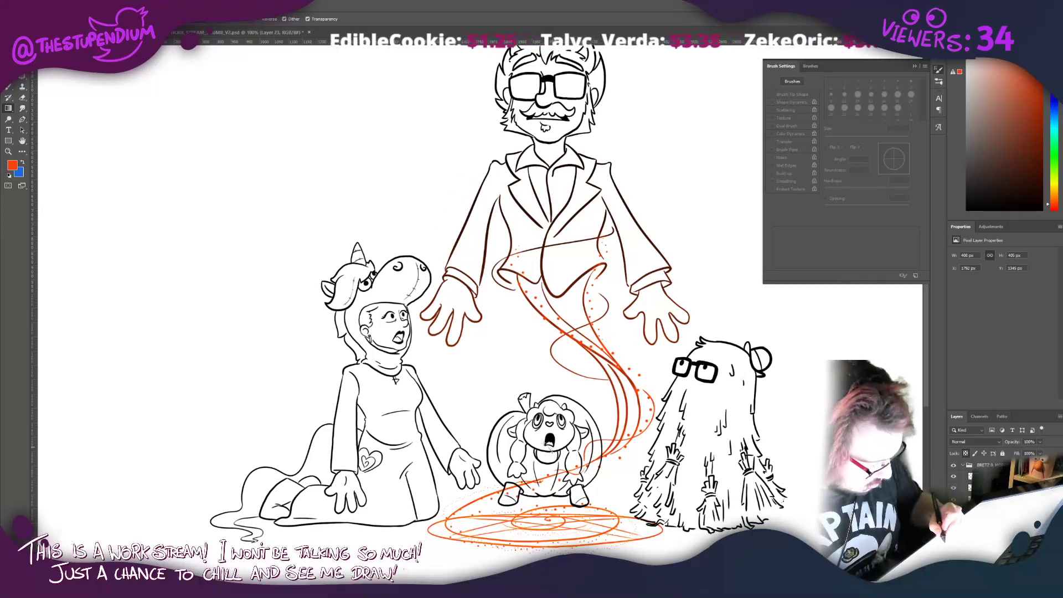
drag(551, 450, 471, 393)
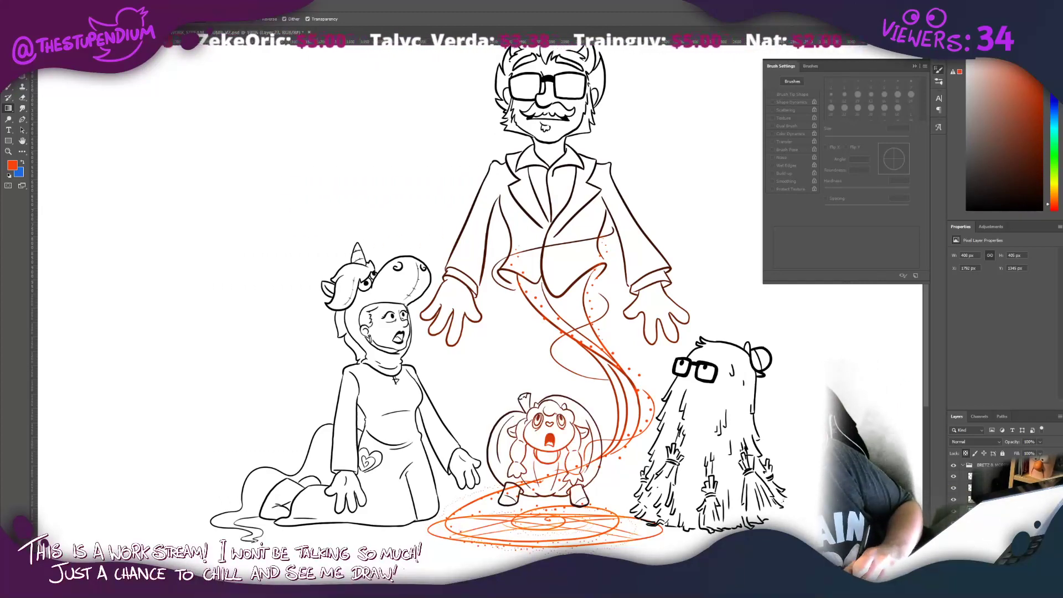
Step: Apply an orange-red gradient to the shaggy broom-covered character's line art, fading away from the glowing swirl
click(953, 522)
click(953, 522)
click(953, 511)
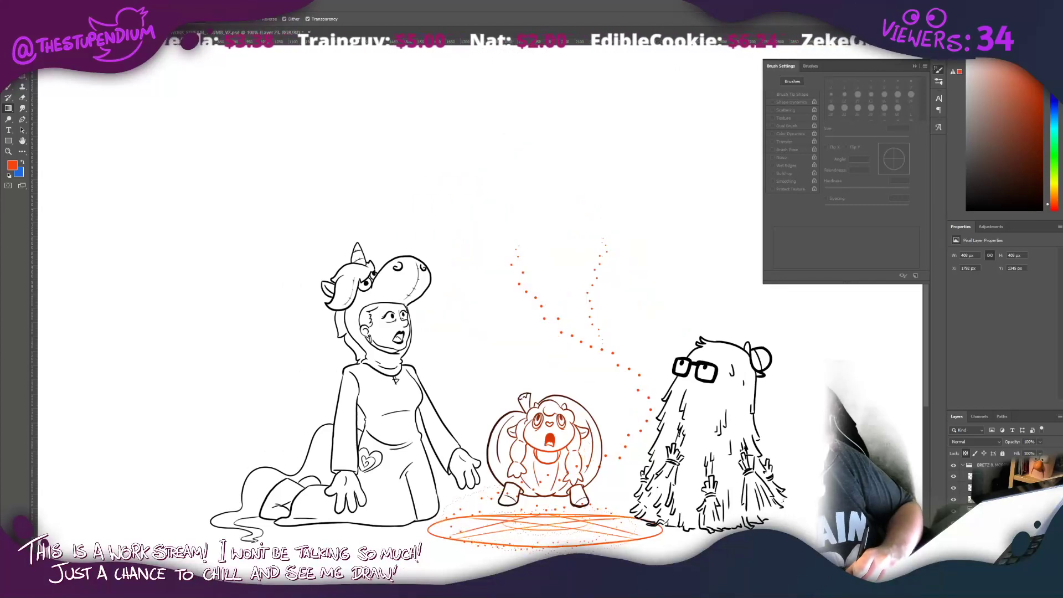
click(953, 511)
click(953, 489)
click(953, 488)
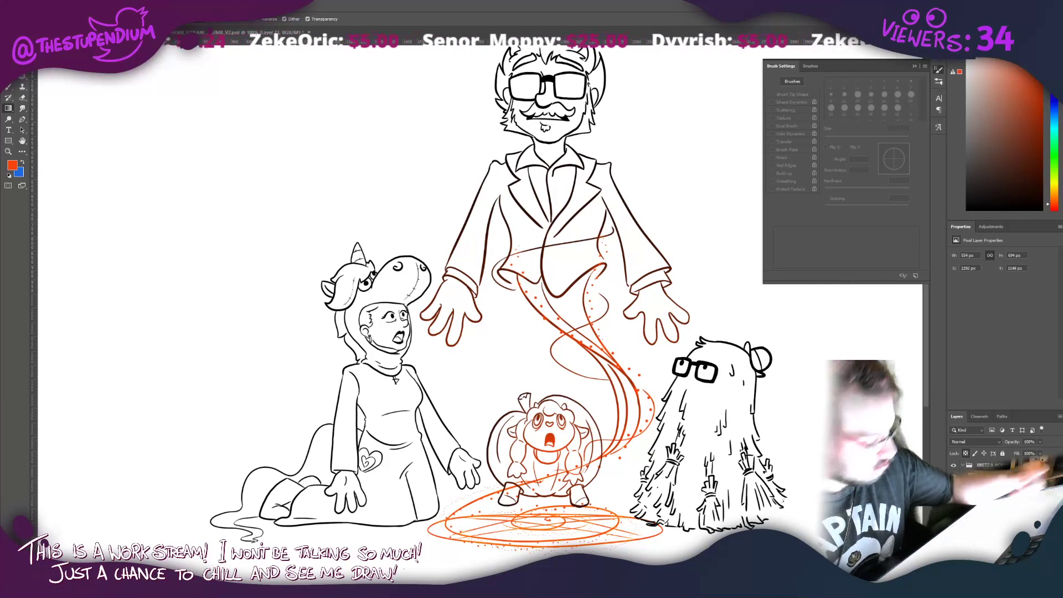
drag(697, 416, 777, 418)
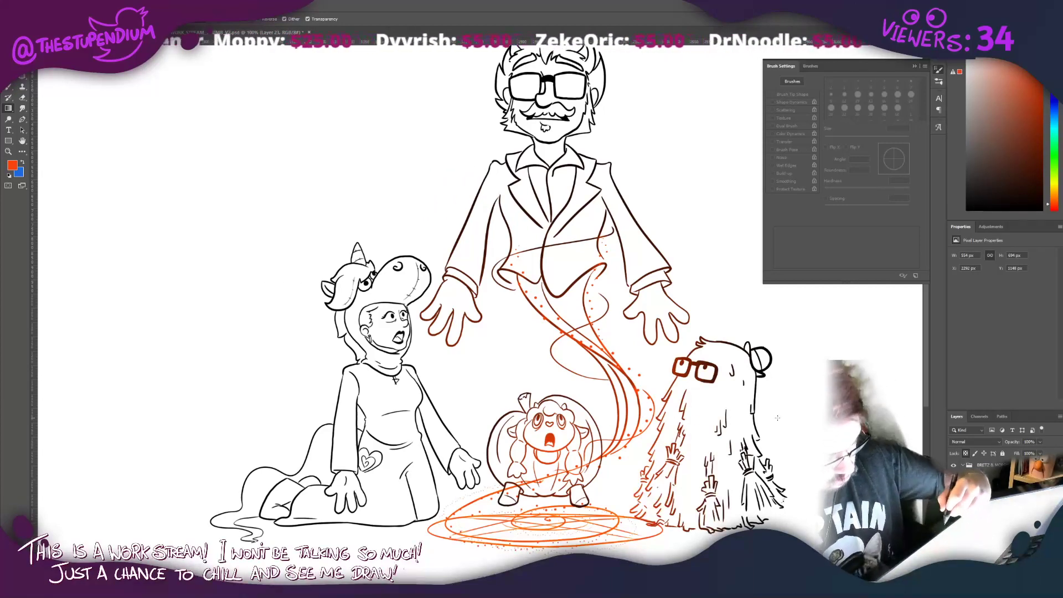
Step: Apply an orange-red gradient to the kneeling unicorn-hooded woman's line art, fading away from the glowing swirl
click(953, 476)
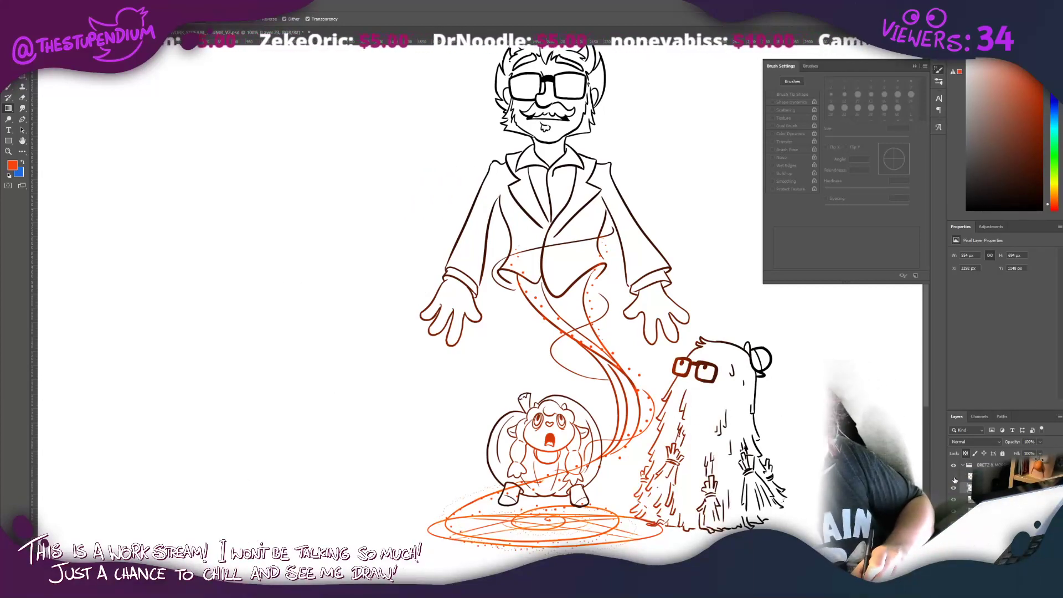
click(953, 476)
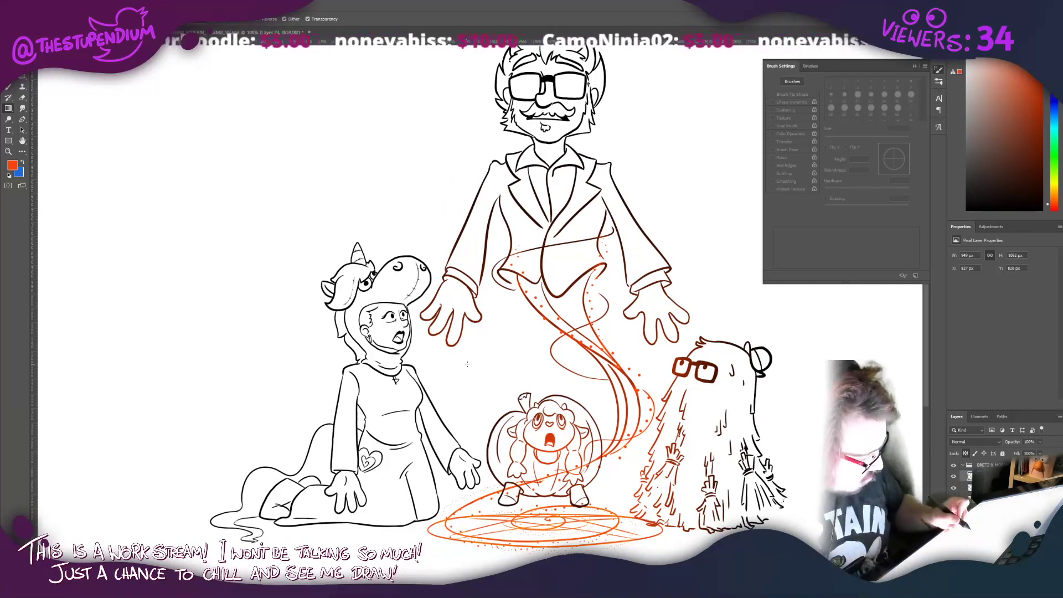
drag(467, 364, 313, 391)
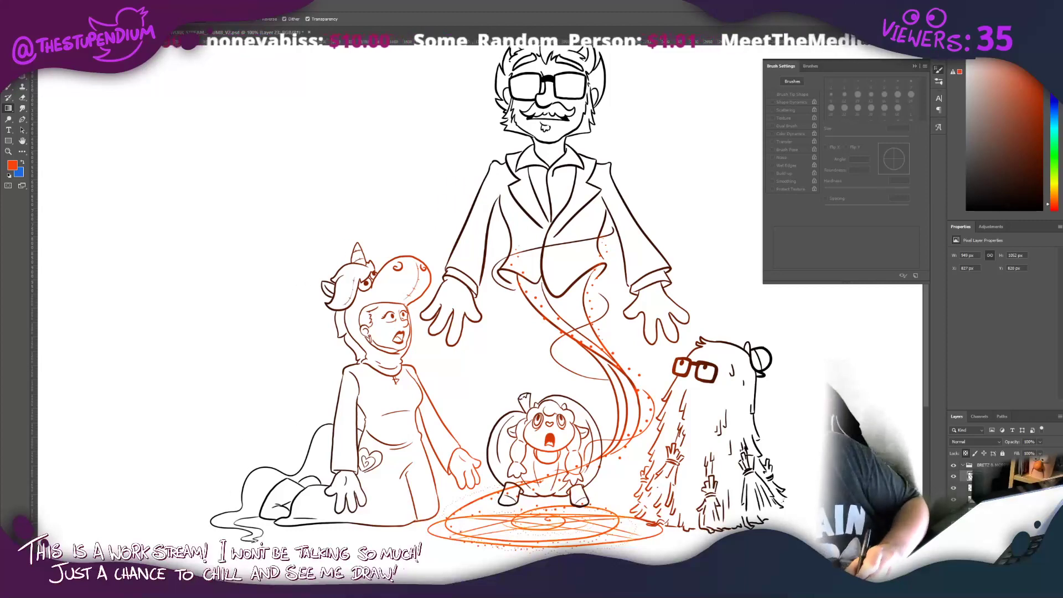
Step: Fill the empty background layer behind the line art with a dark greyish brown
click(962, 466)
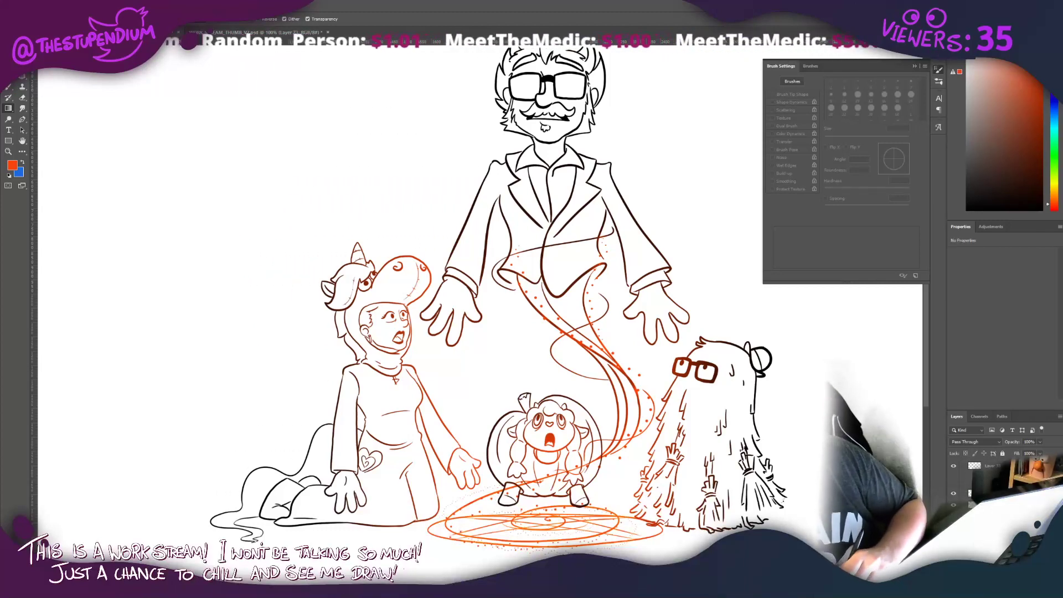
click(994, 505)
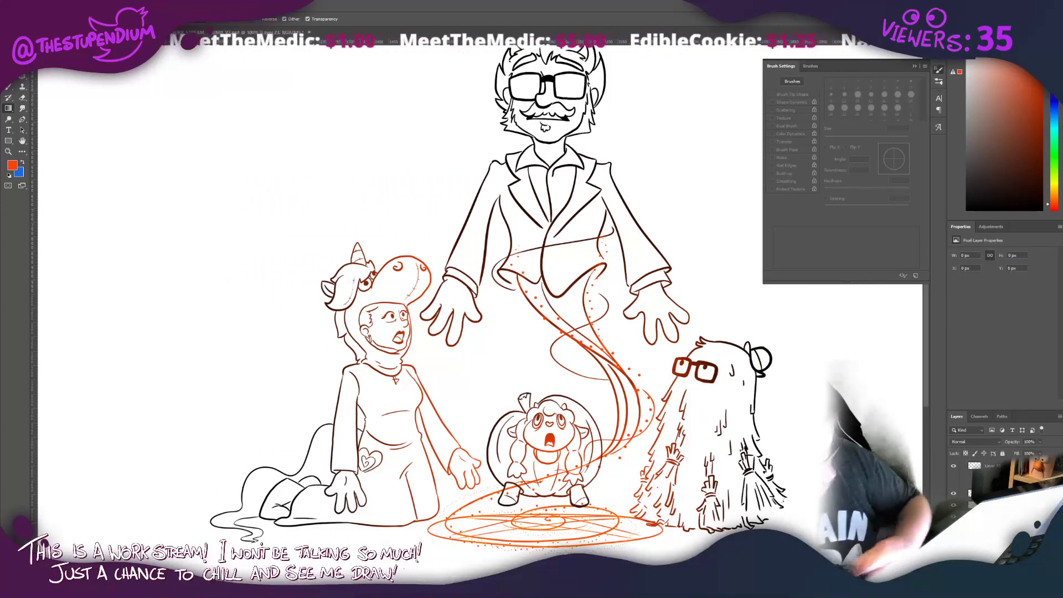
click(13, 165)
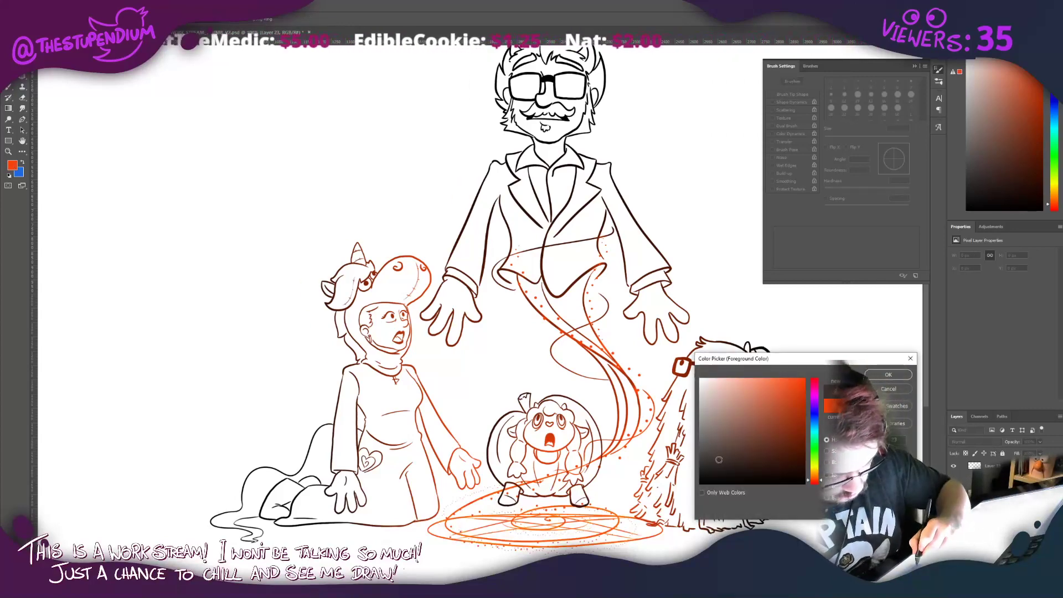
click(881, 374)
key(alt+BackSpace)
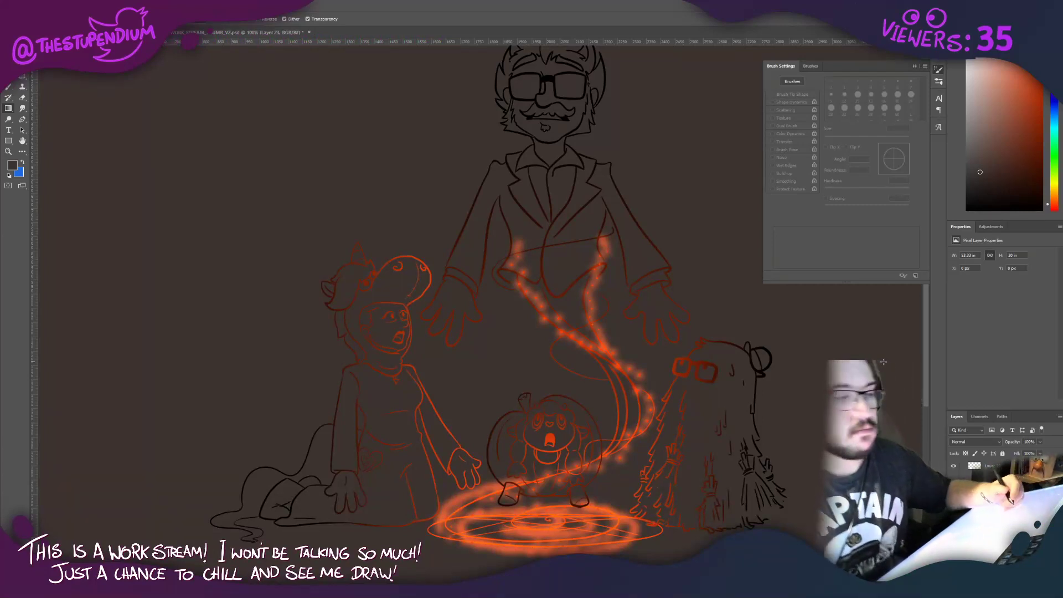
mouse_move(344, 216)
mouse_down()
mouse_move(347, 256)
mouse_move(353, 232)
mouse_up()
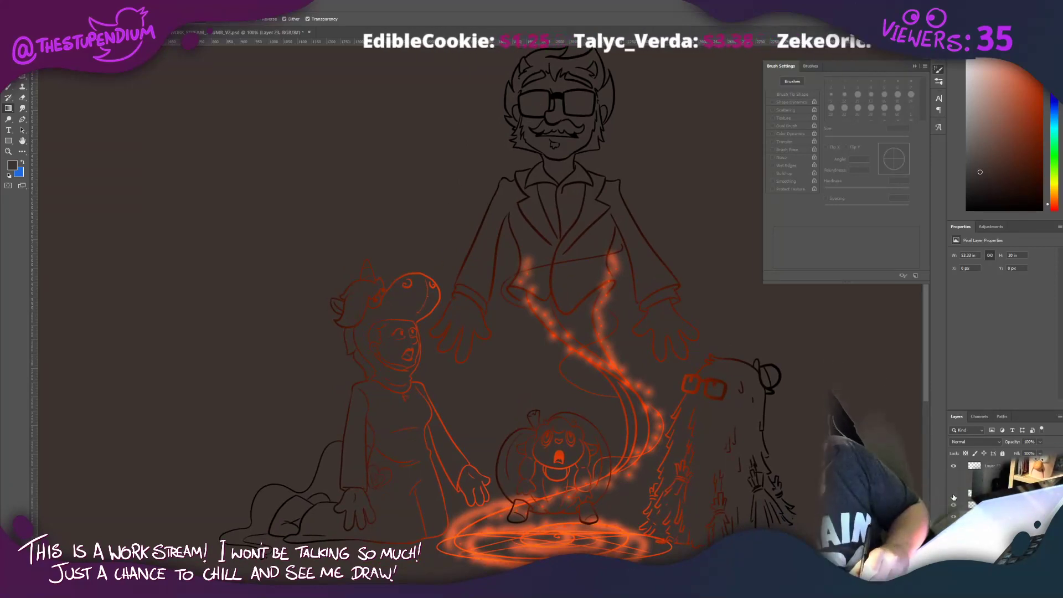
Step: Set the Outer Glow of the scattered dots to Normal blend mode and lower its opacity
click(953, 496)
click(953, 494)
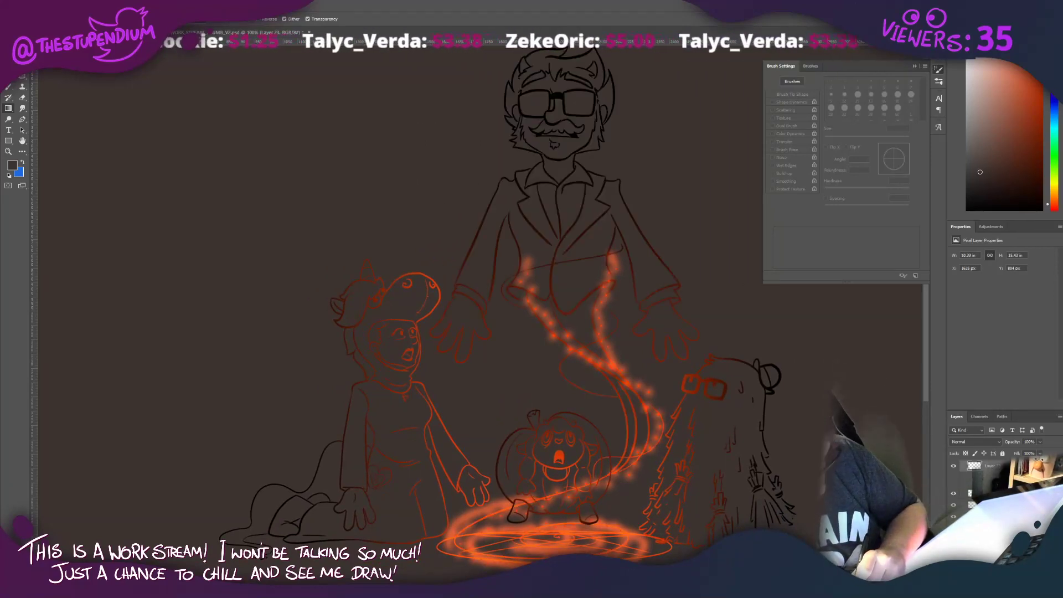
double_click(994, 484)
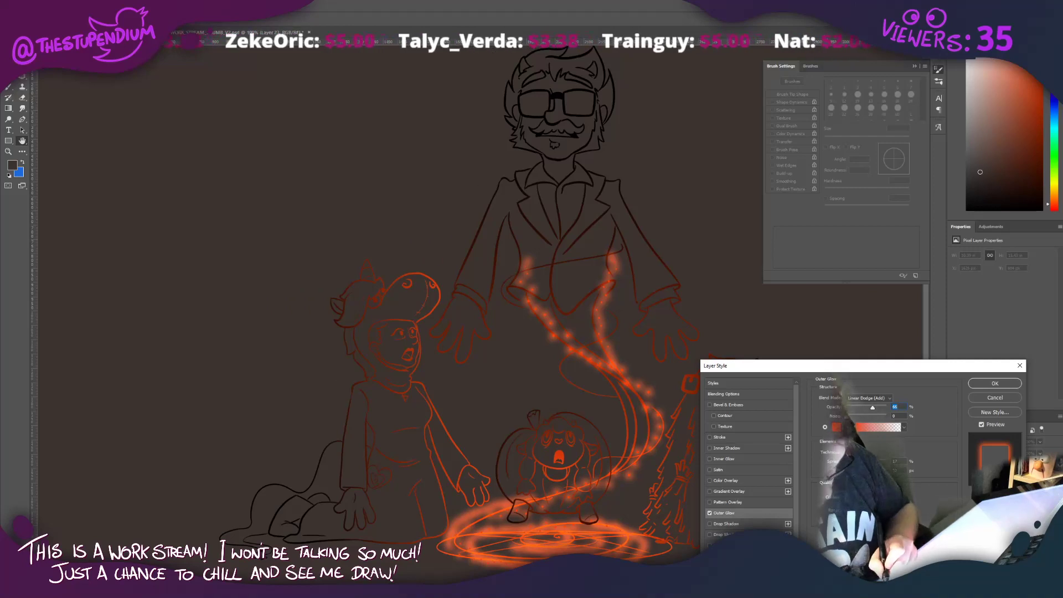
drag(873, 408, 857, 406)
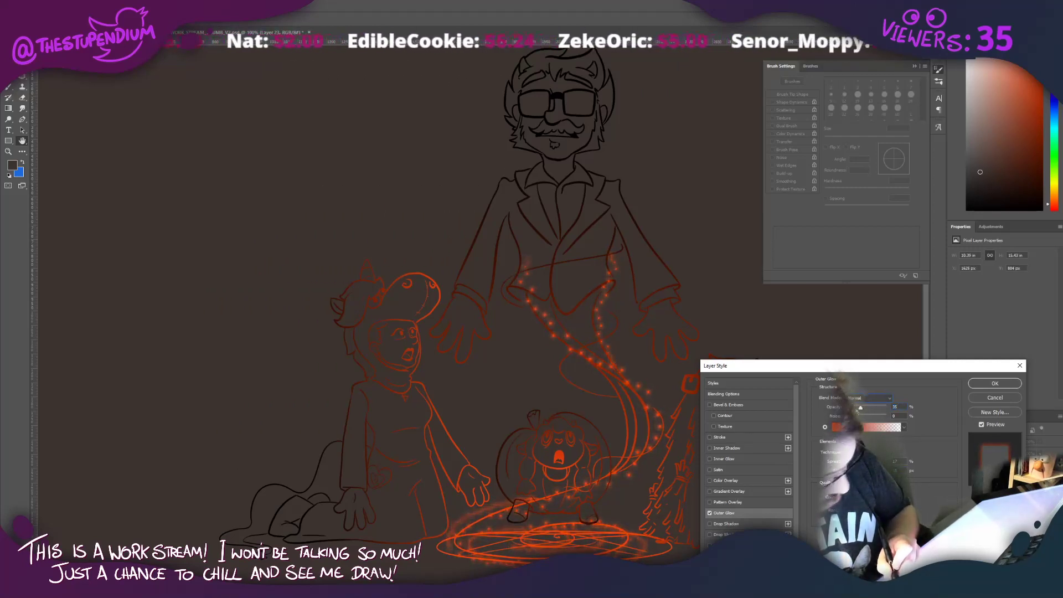
click(988, 382)
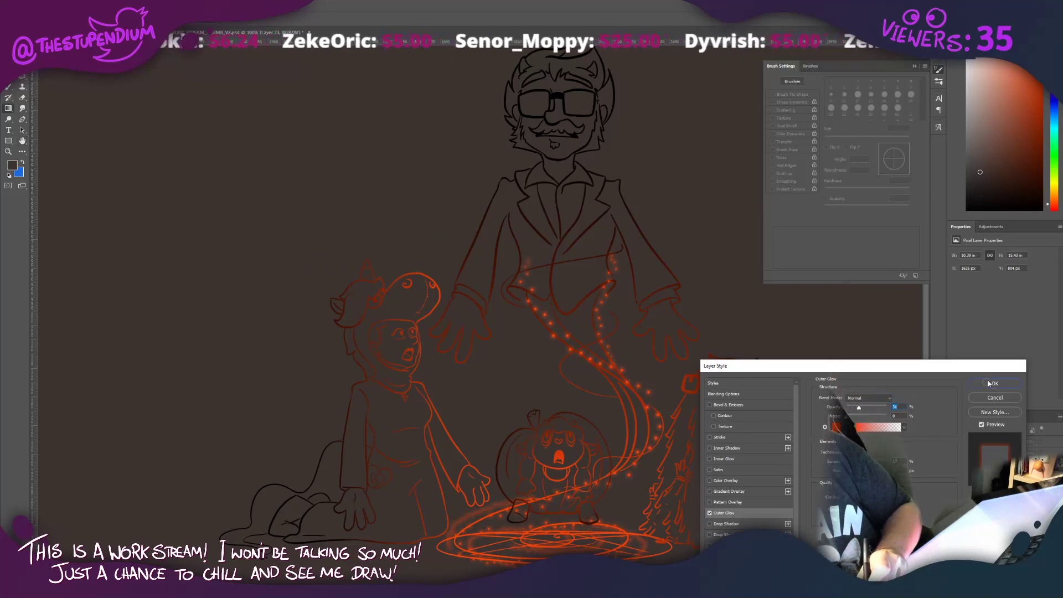
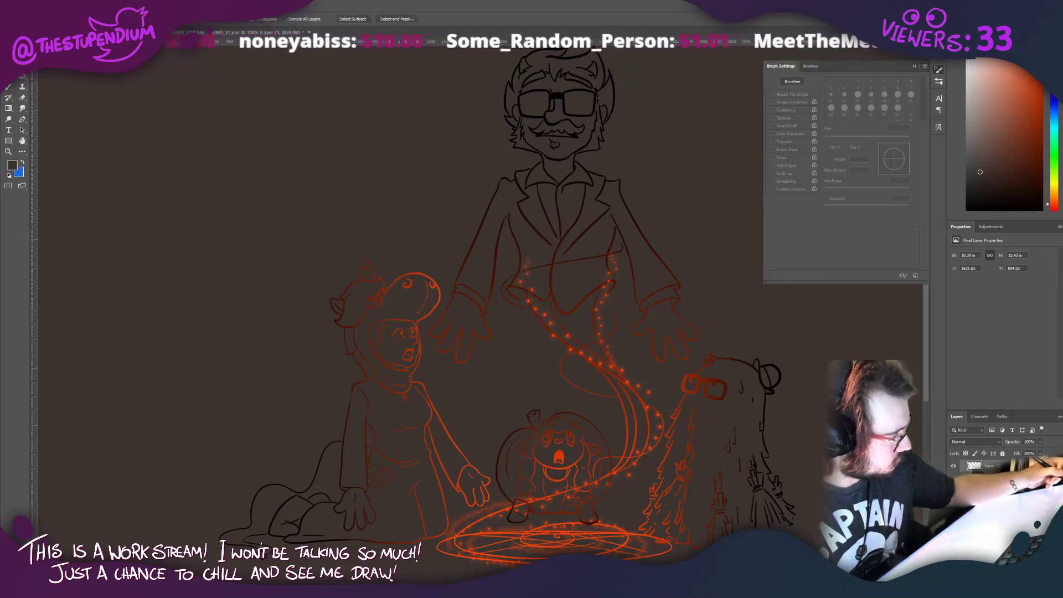
Step: Try to select the area inside the shaggy character's outline with the Magic Wand
click(27, 78)
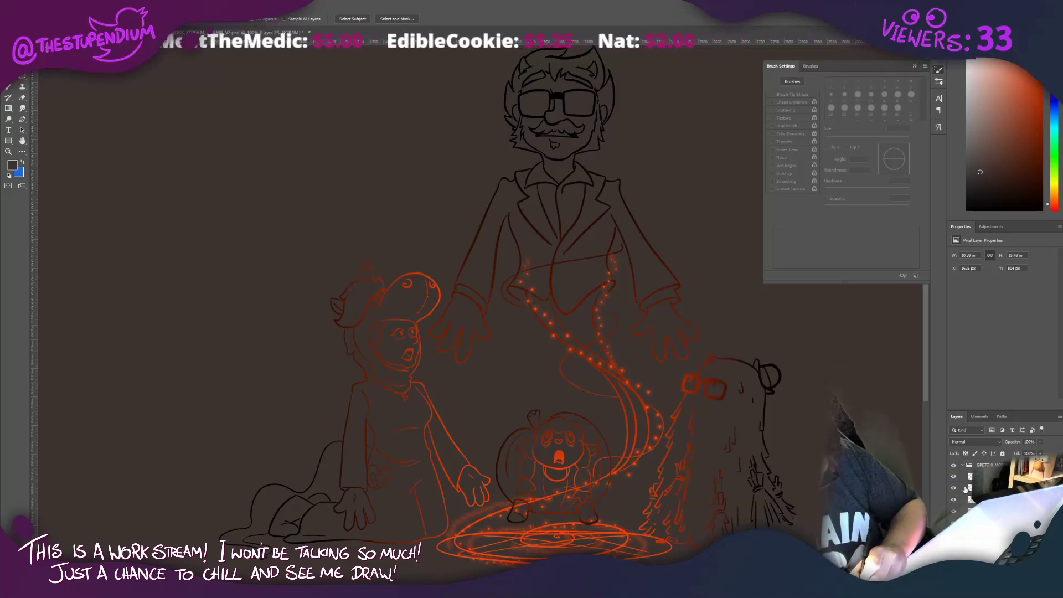
click(707, 490)
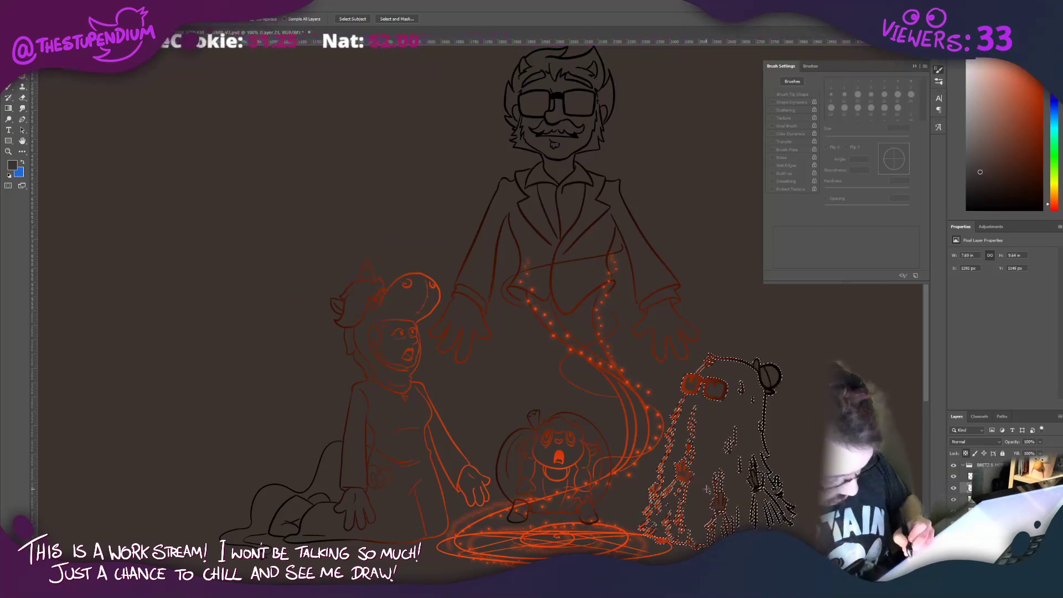
key(ctrl+d)
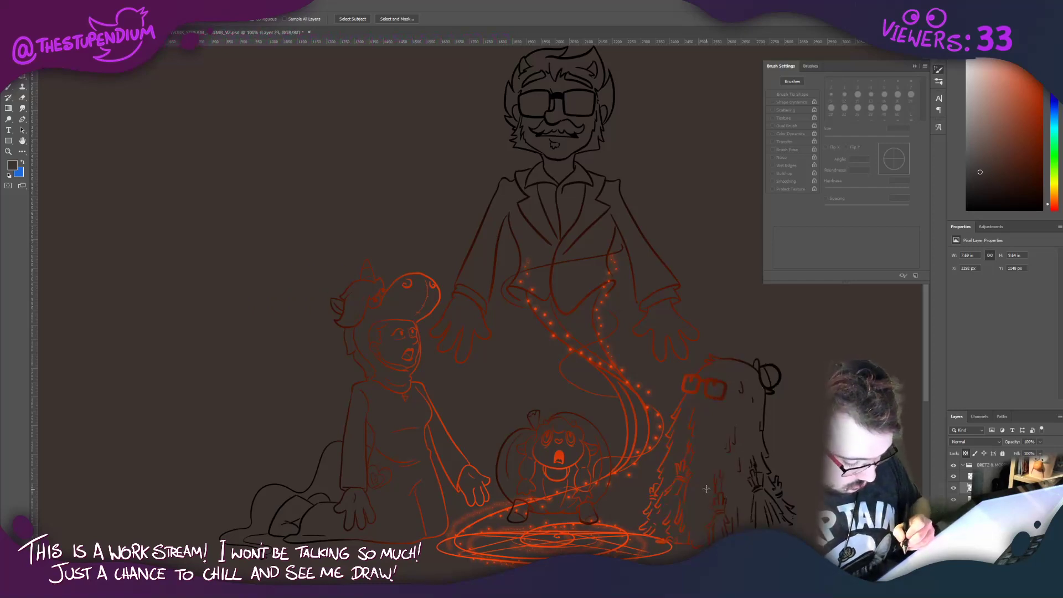
Step: Set the brush to black with 1% spacing and no scattering, and close the outline gap beside the shaggy character's outer broom
key(b)
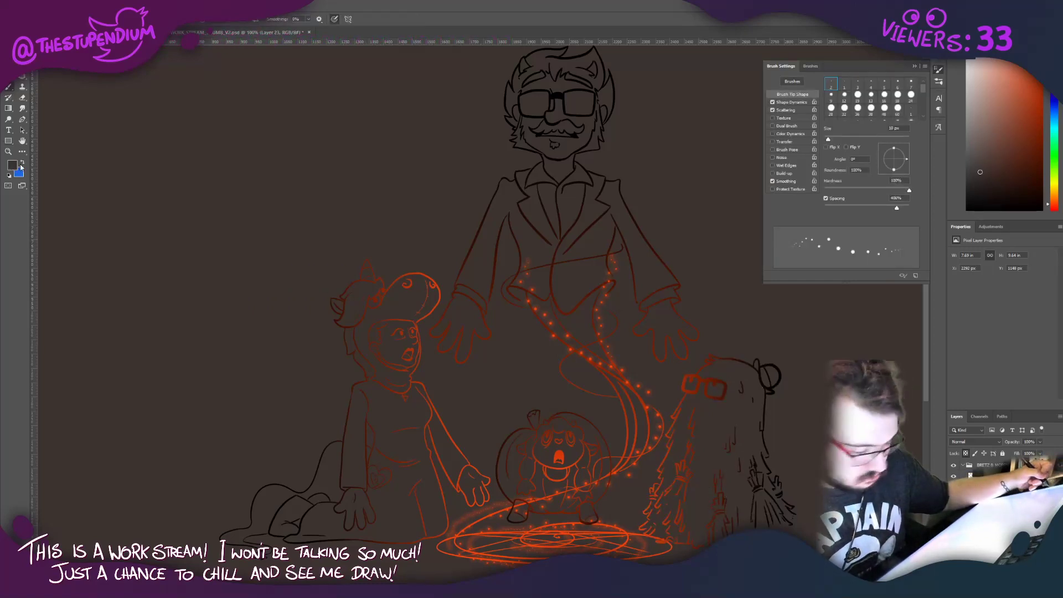
click(13, 165)
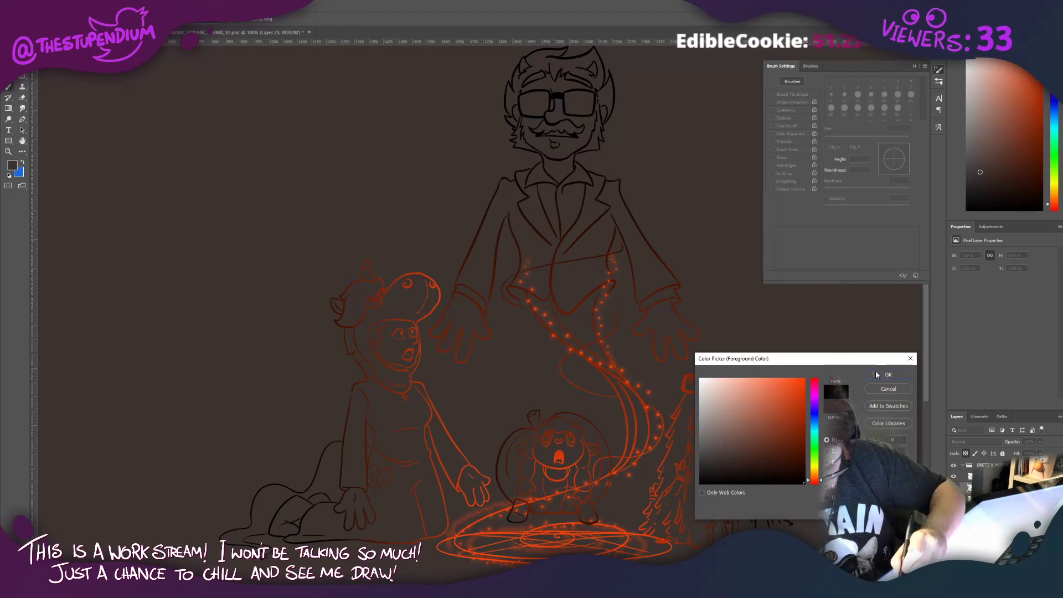
click(880, 372)
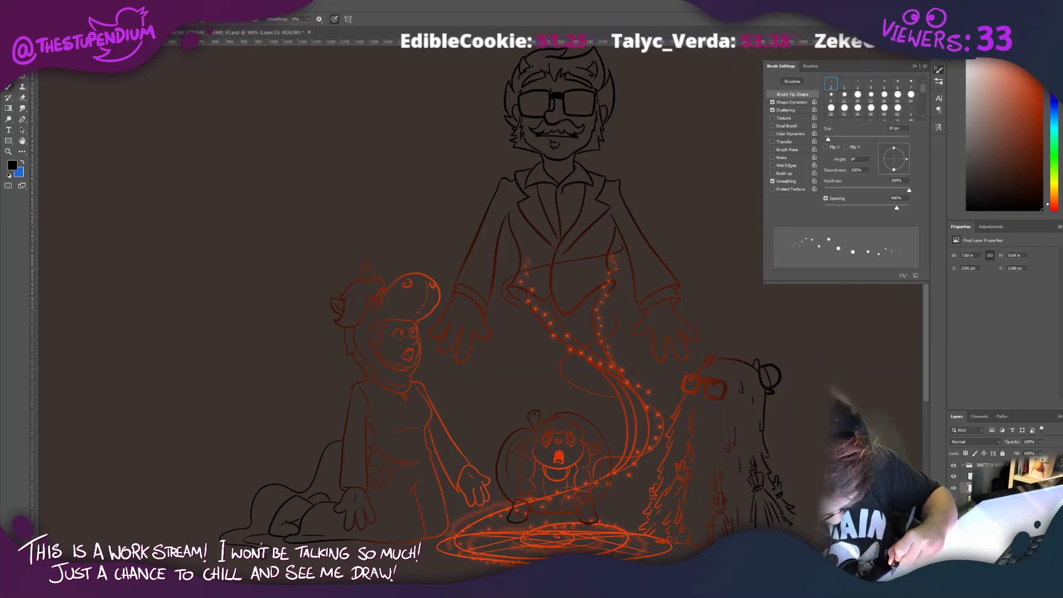
click(825, 207)
click(772, 110)
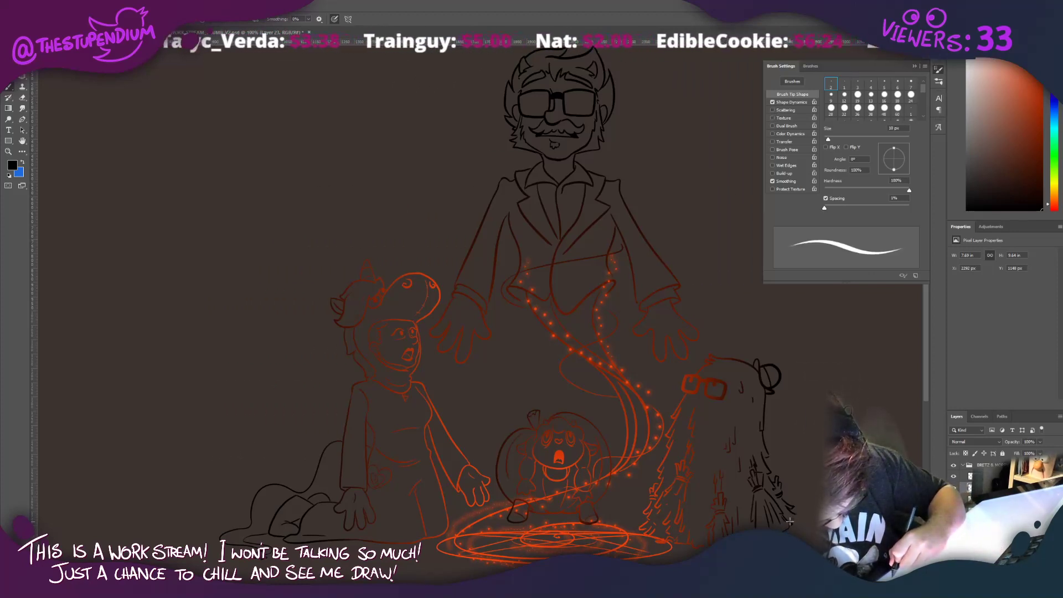
drag(796, 515, 789, 521)
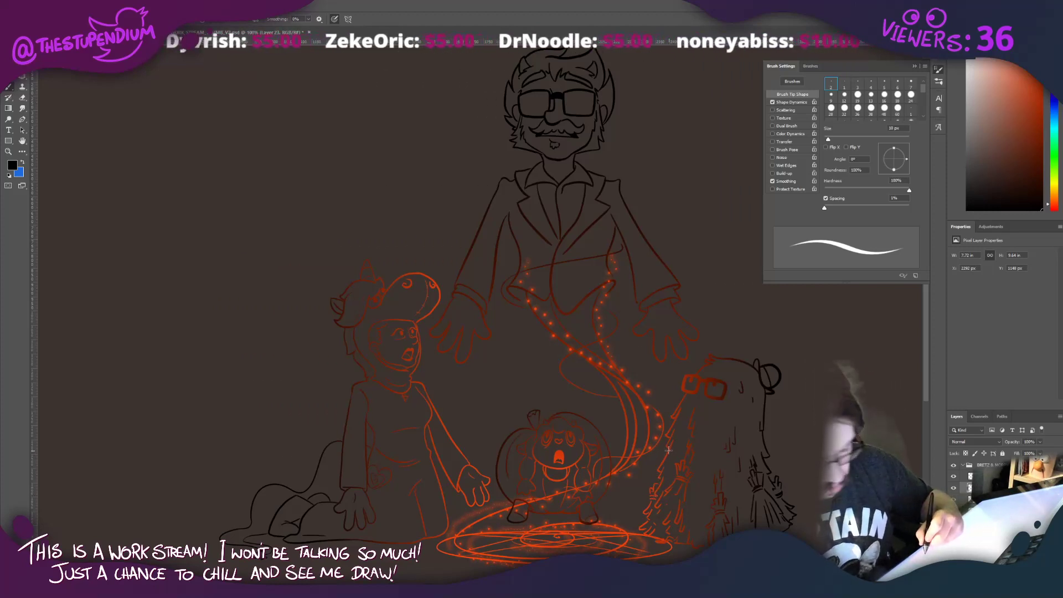
Step: Close the remaining gaps in the shaggy character's outline with colours sampled from the neighbouring orange, dark red and black lines
alt+click(659, 472)
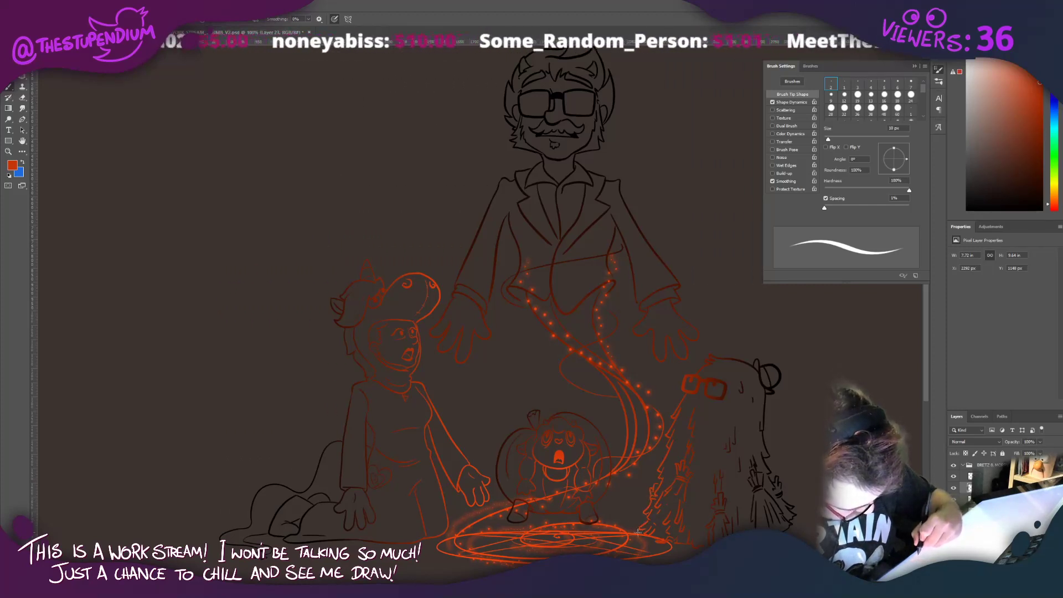
alt+click(674, 543)
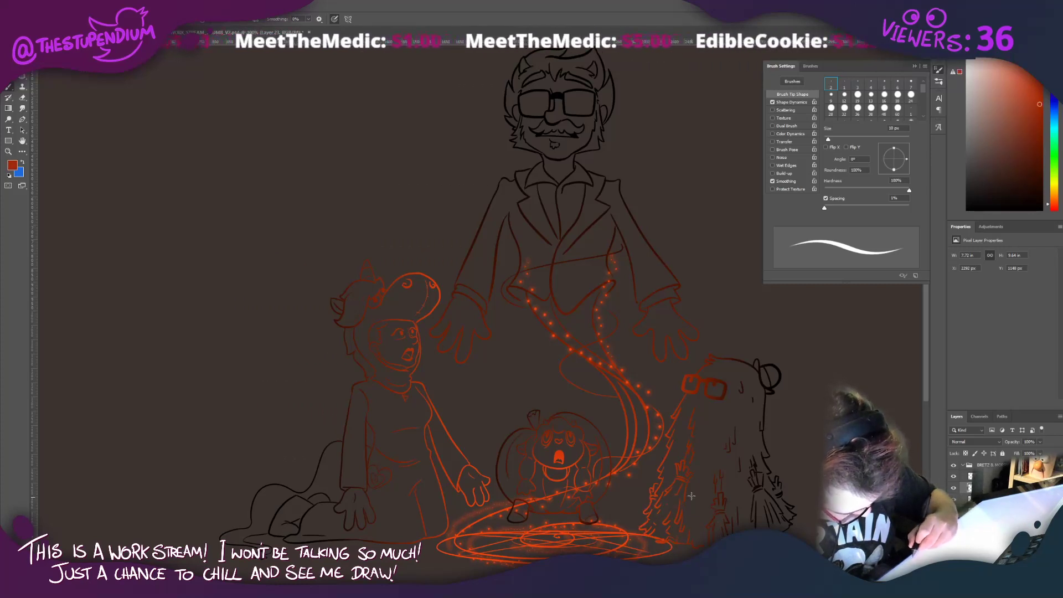
alt+click(701, 546)
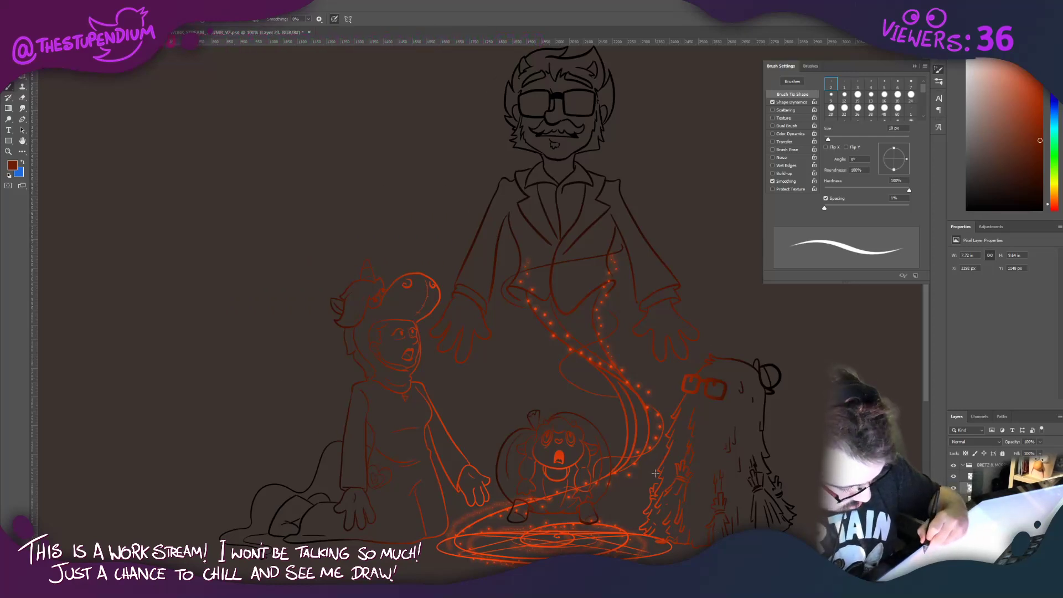
alt+click(767, 469)
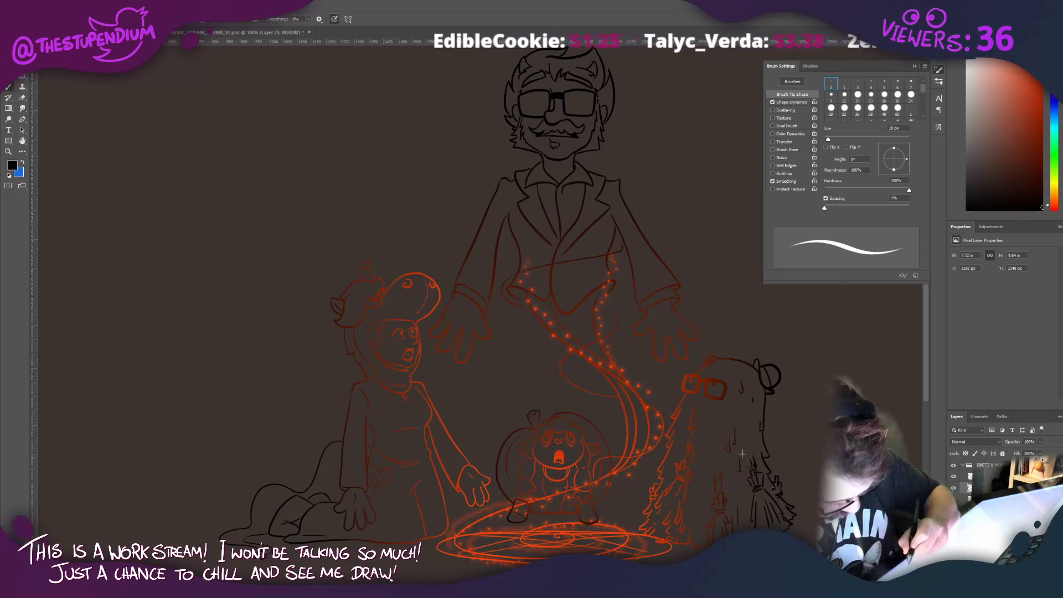
Step: Select the shaggy character's whole body silhouette, including the glasses, with the Magic Wand
key(w)
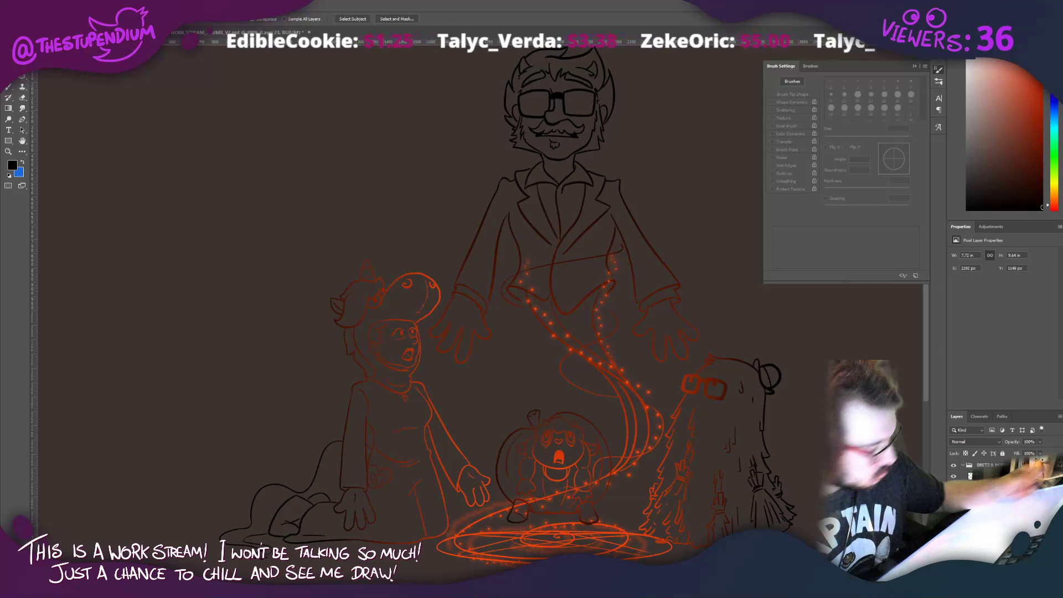
click(682, 417)
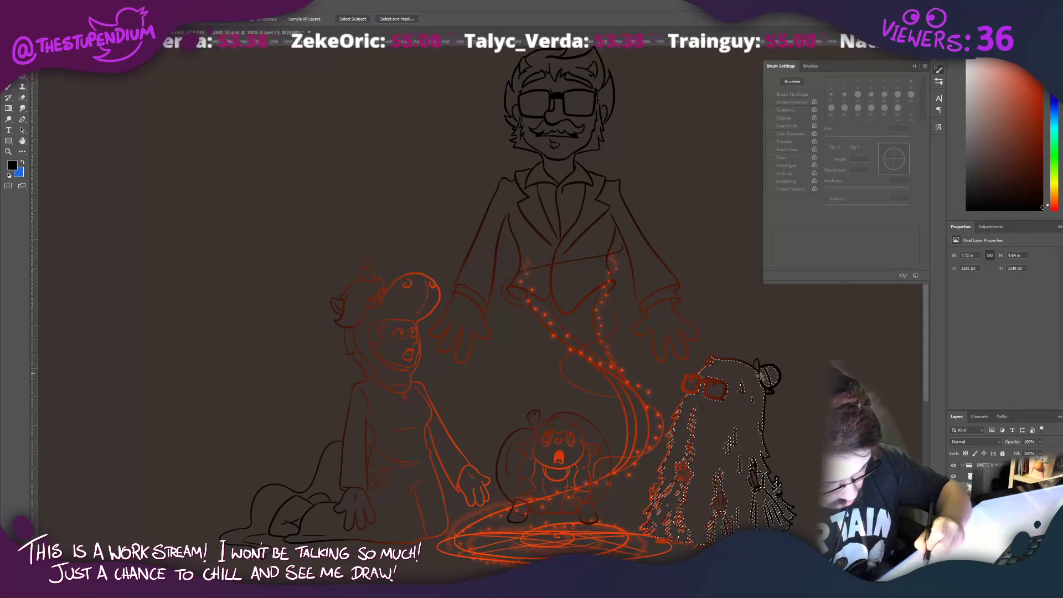
shift+click(694, 386)
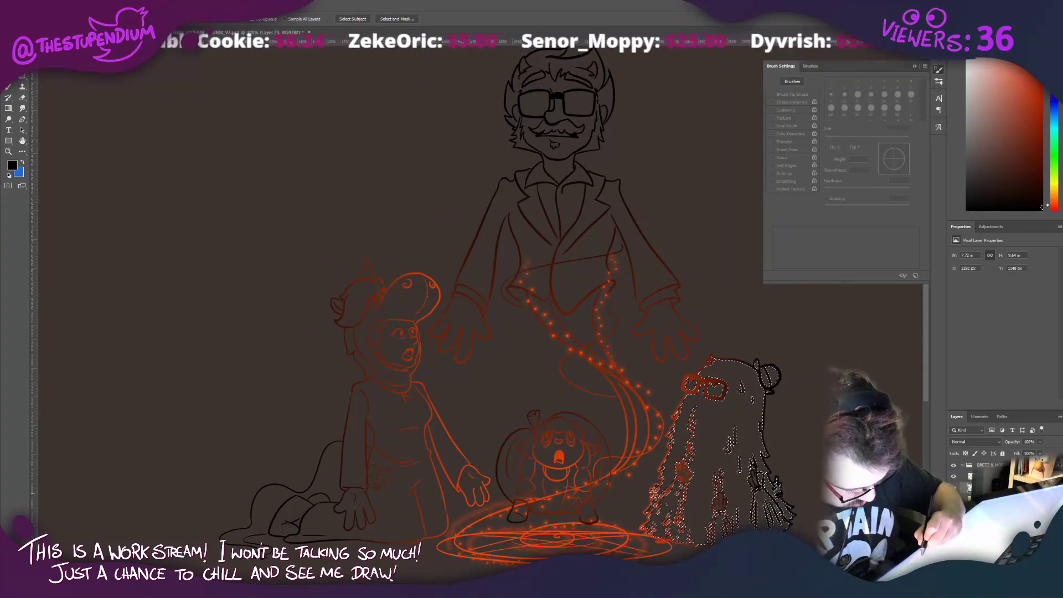
key(F2)
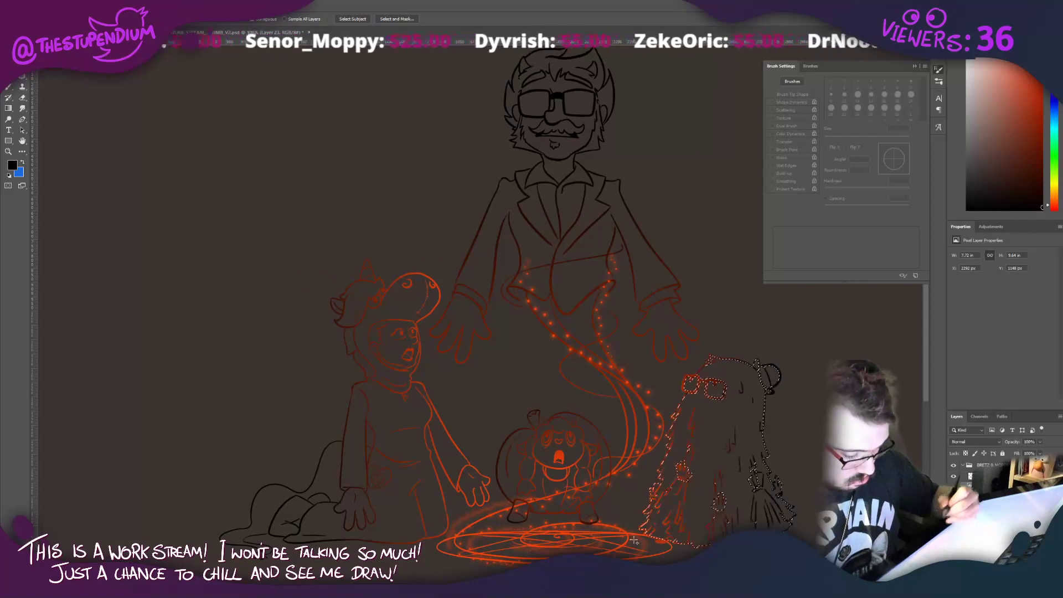
Step: Try filling the shaggy character's selected body with a light warm grey
key(F3)
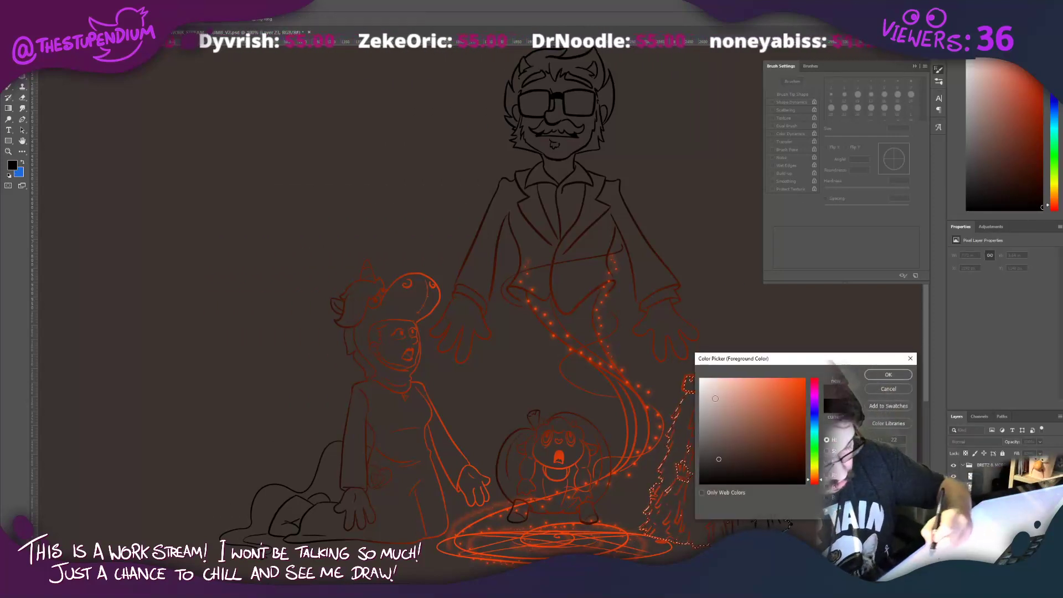
click(714, 408)
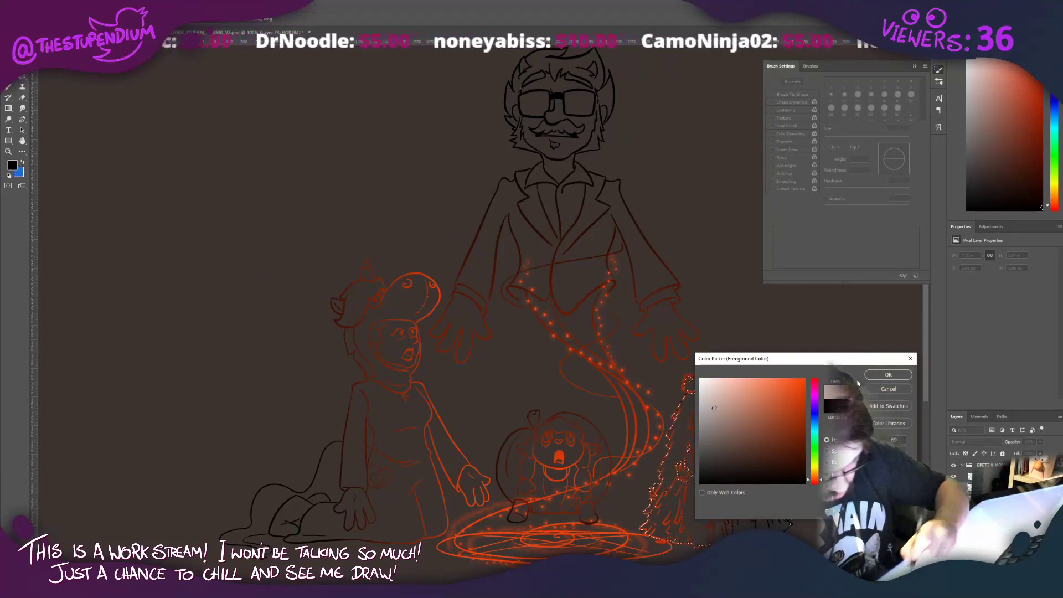
click(887, 375)
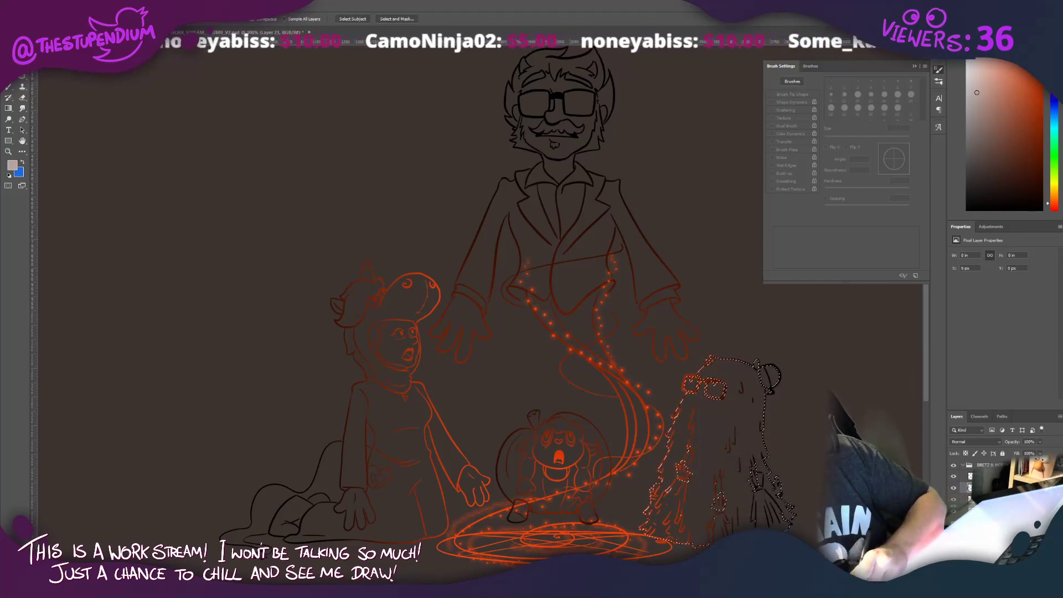
key(alt+BackSpace)
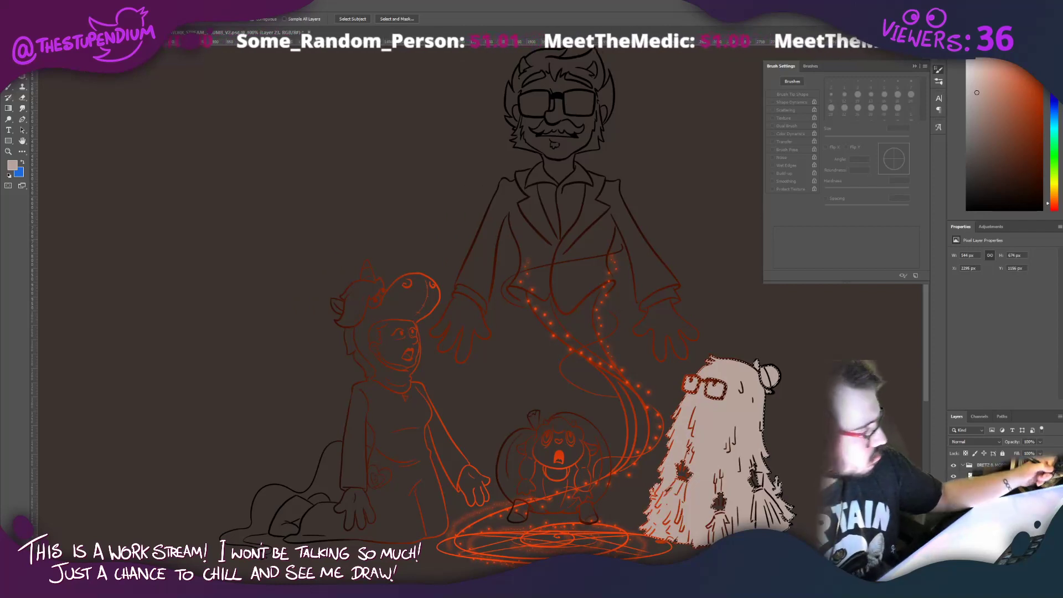
Step: Choose a darker warm grey as the foreground colour and fill the shaggy character's selected body with it
click(14, 165)
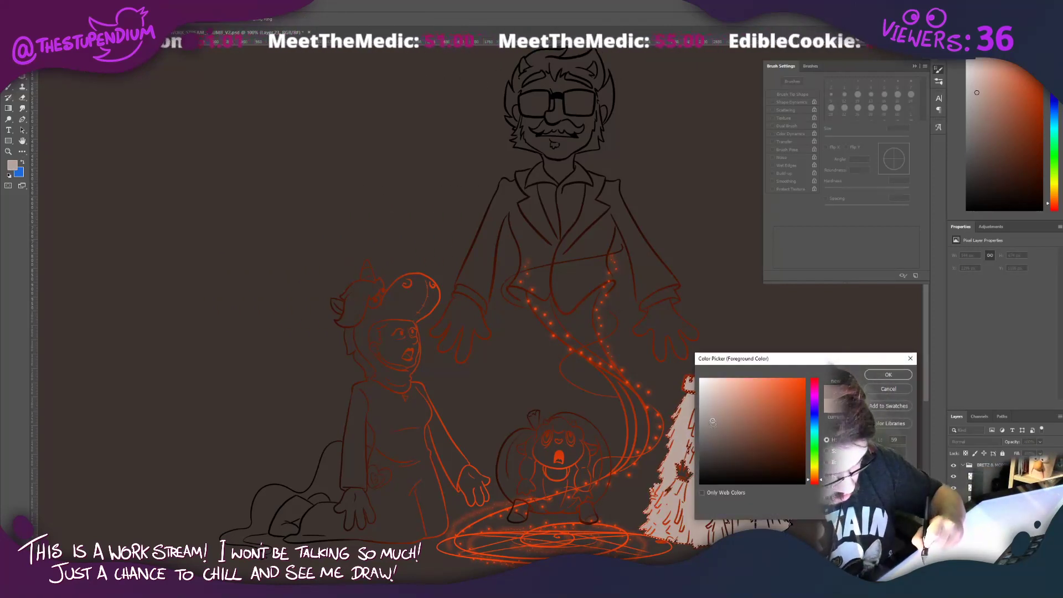
click(714, 439)
click(873, 374)
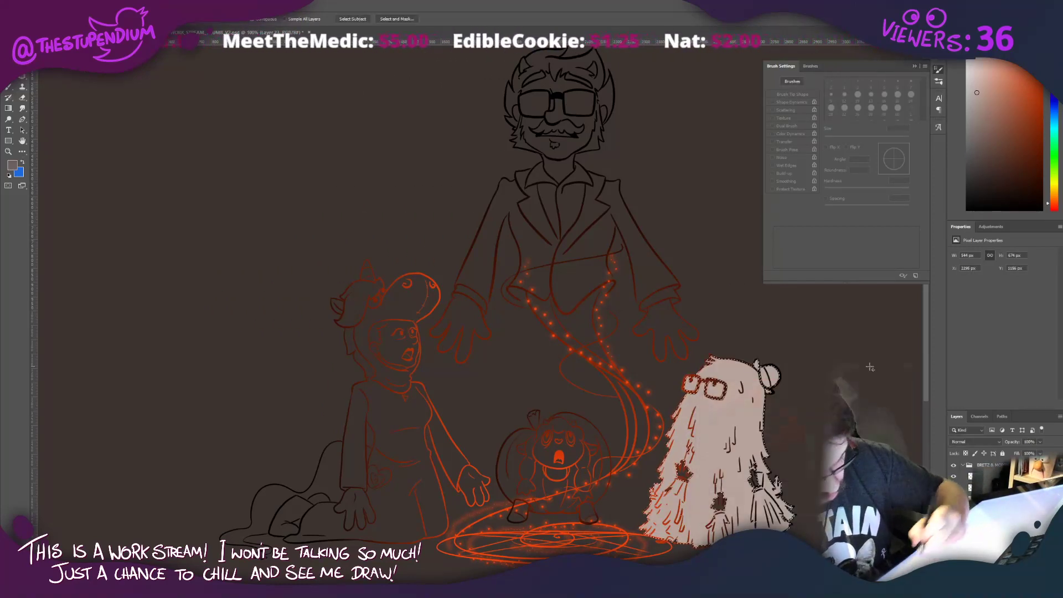
key(alt+BackSpace)
Step: Clear the selection and brush the same warm grey into the unfilled gaps at the shaggy character's brooms
right_click(98, 68)
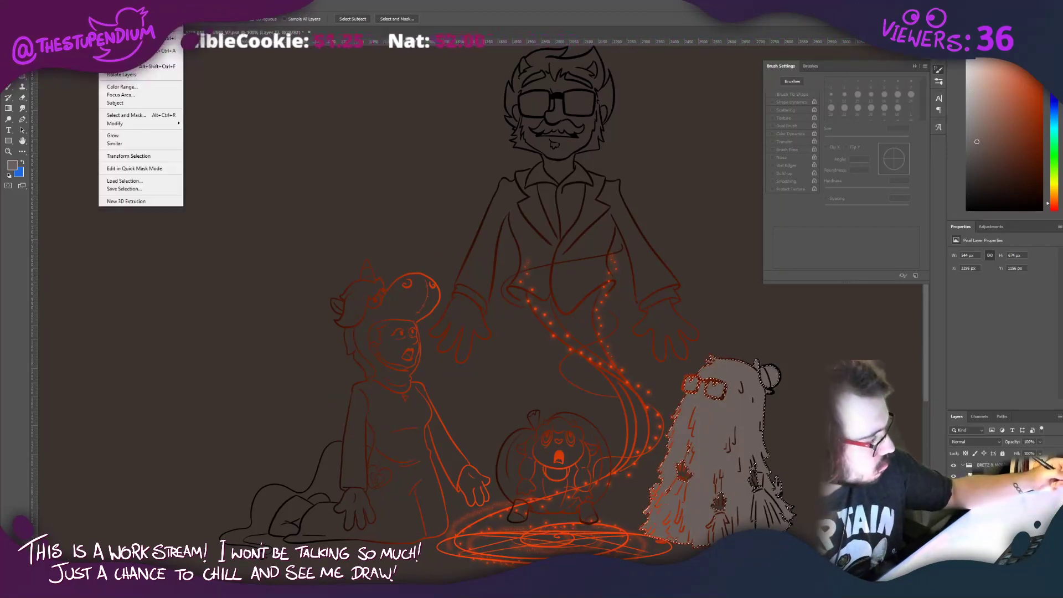
click(108, 74)
click(8, 88)
mouse_move(685, 462)
mouse_down()
mouse_move(662, 499)
mouse_move(685, 479)
mouse_up()
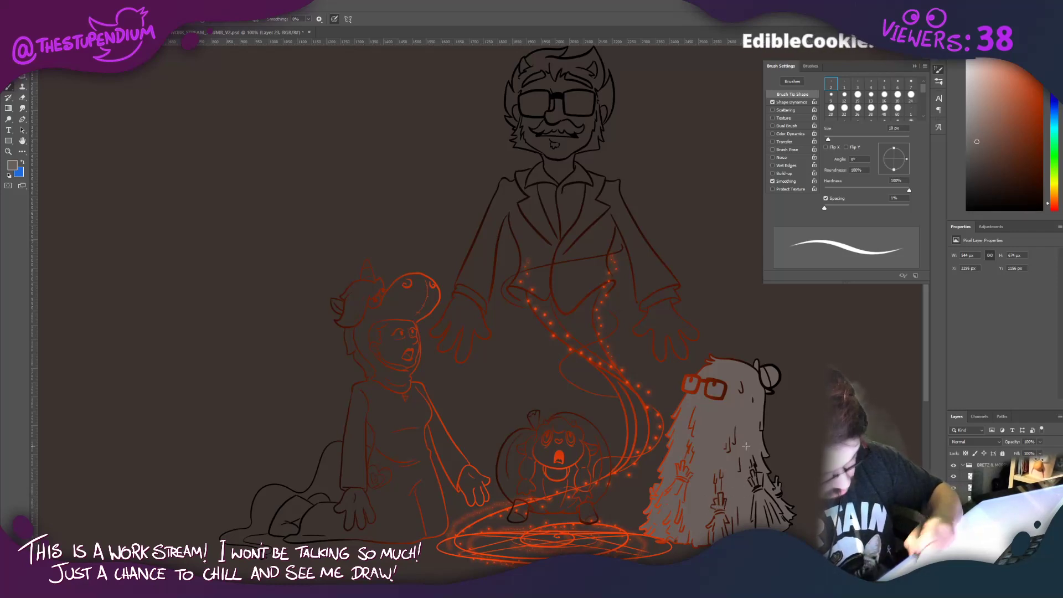
Step: Toggle the line-art layers' visibility one by one to find which layer holds each remaining character
key(w)
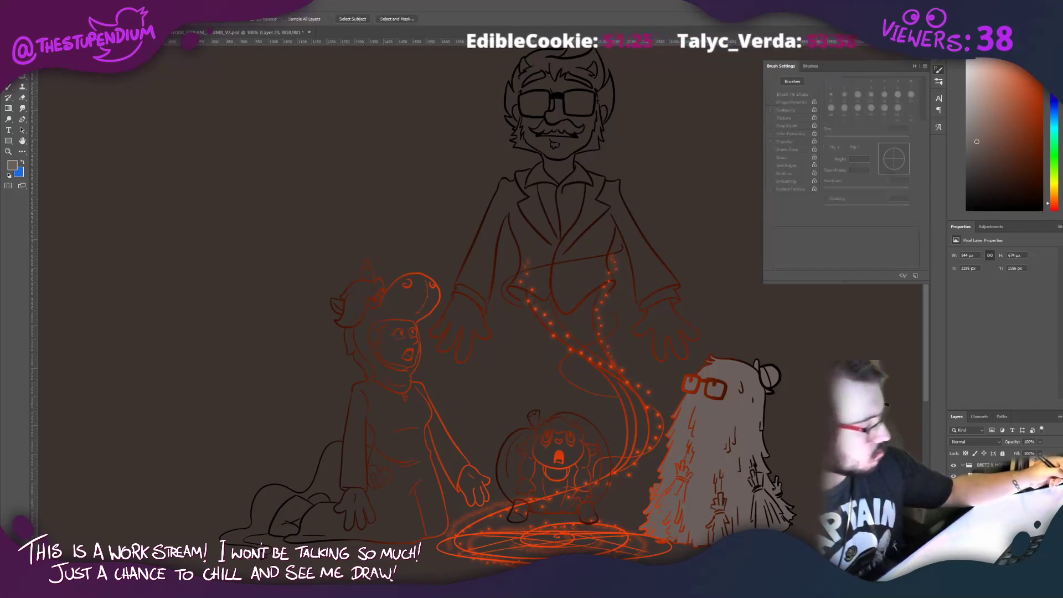
click(953, 534)
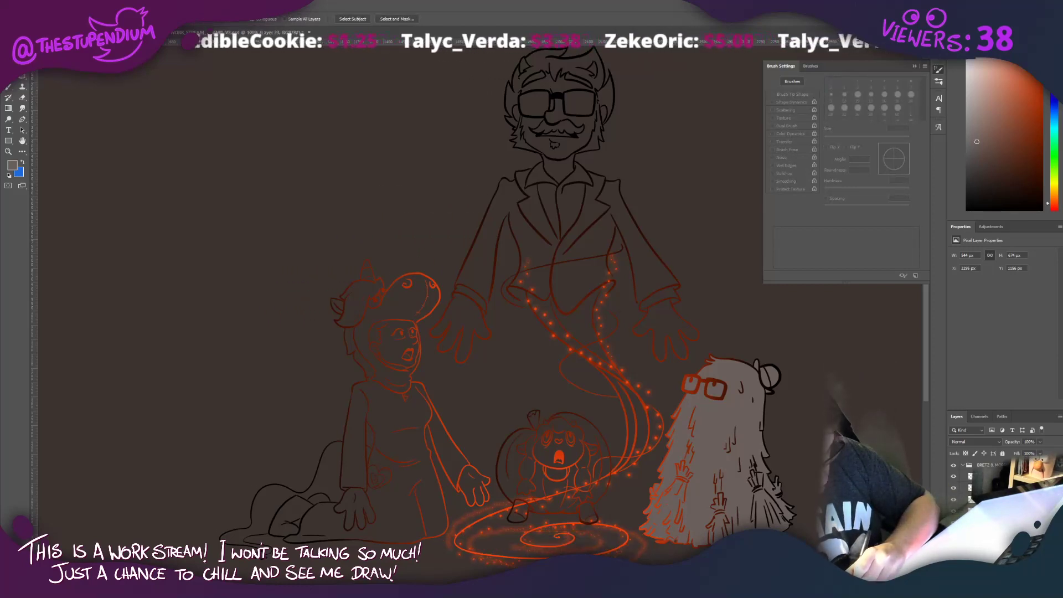
click(953, 534)
click(953, 545)
click(953, 546)
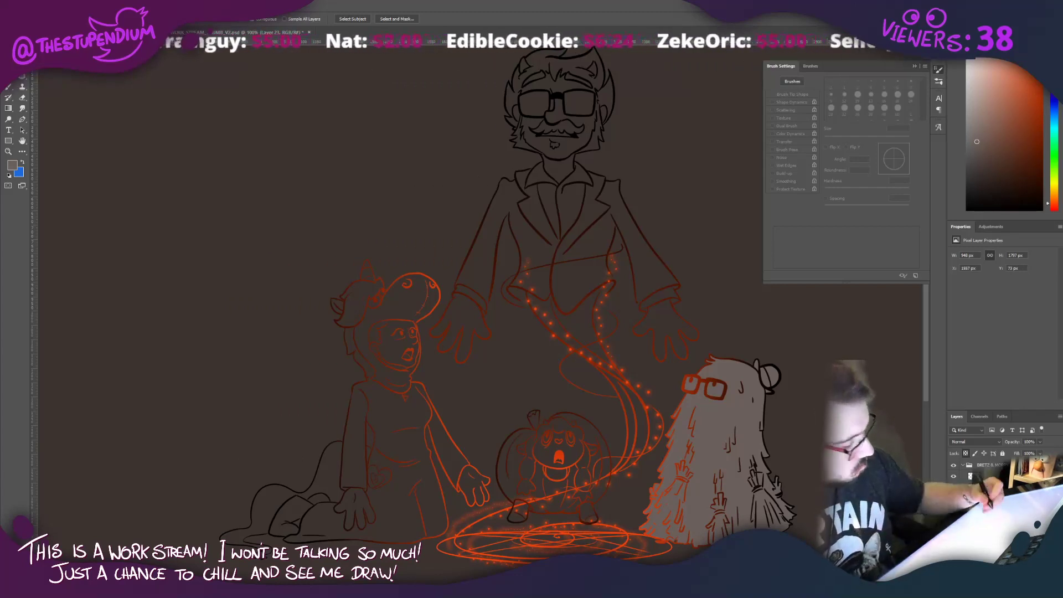
click(954, 512)
click(953, 512)
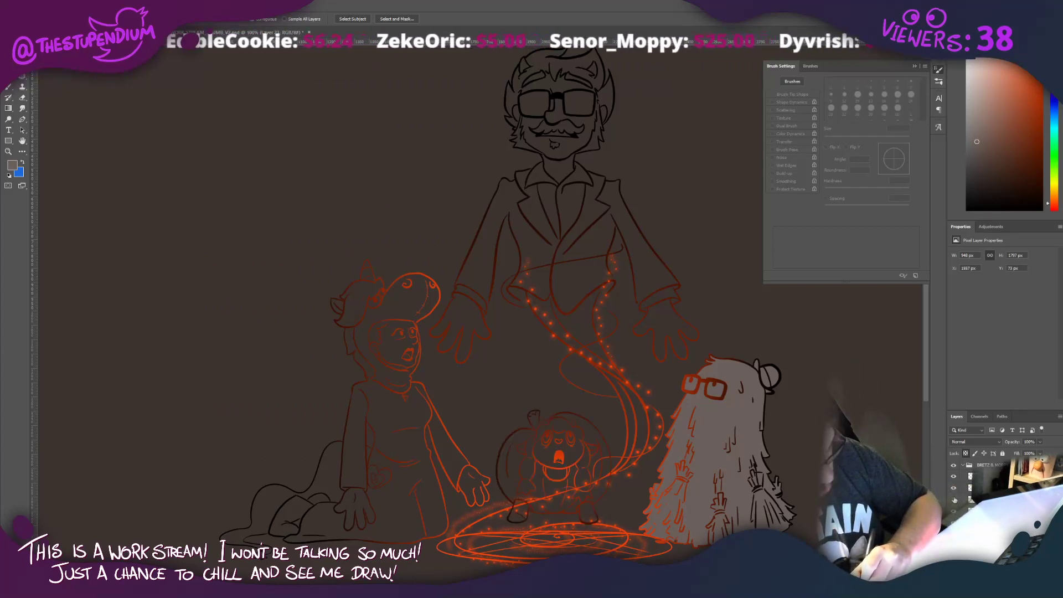
click(953, 491)
click(953, 490)
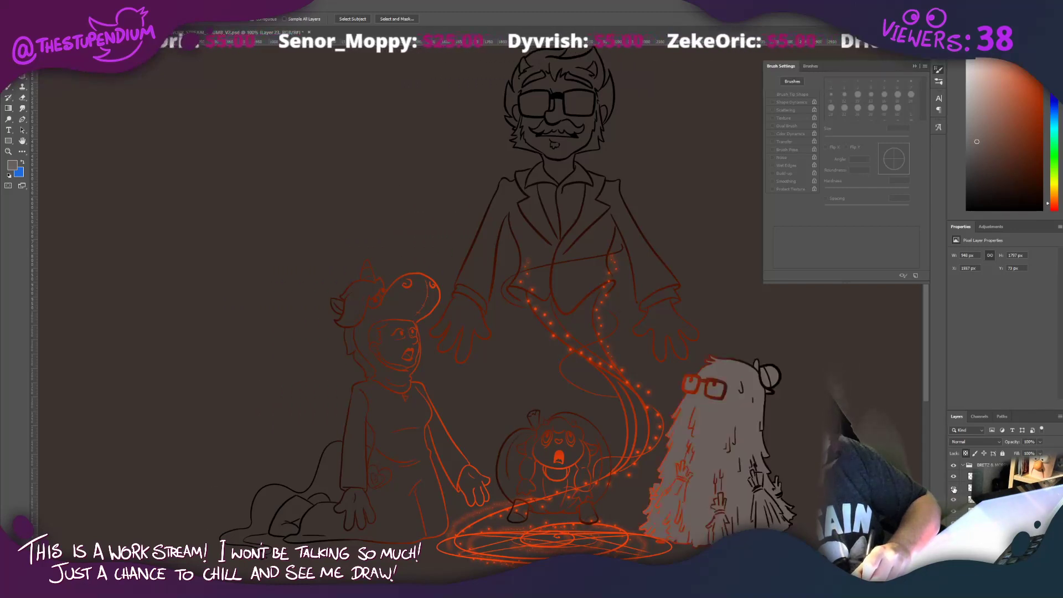
click(953, 513)
click(953, 513)
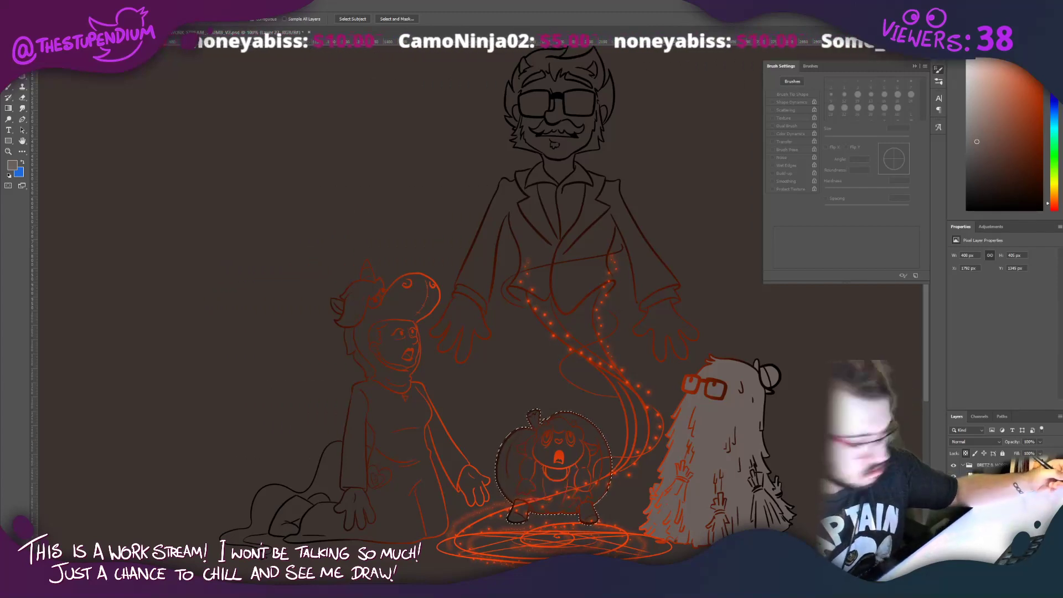
Step: Select the pumpkin character's whole silhouette, fill it with the same warm grey and deselect it
key(alt+s)
key(Escape)
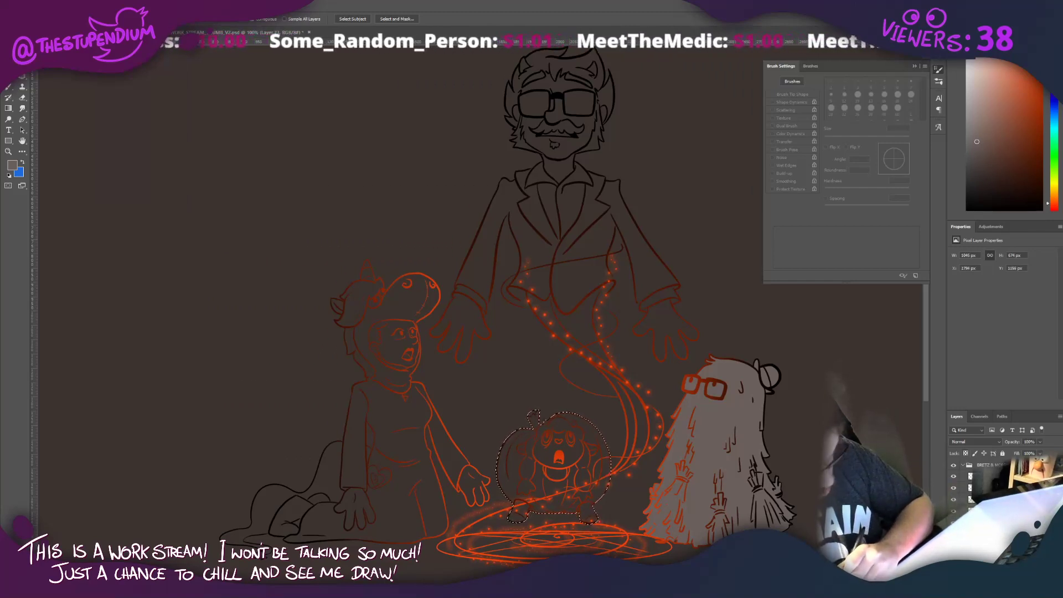
key(alt+BackSpace)
key(ctrl+d)
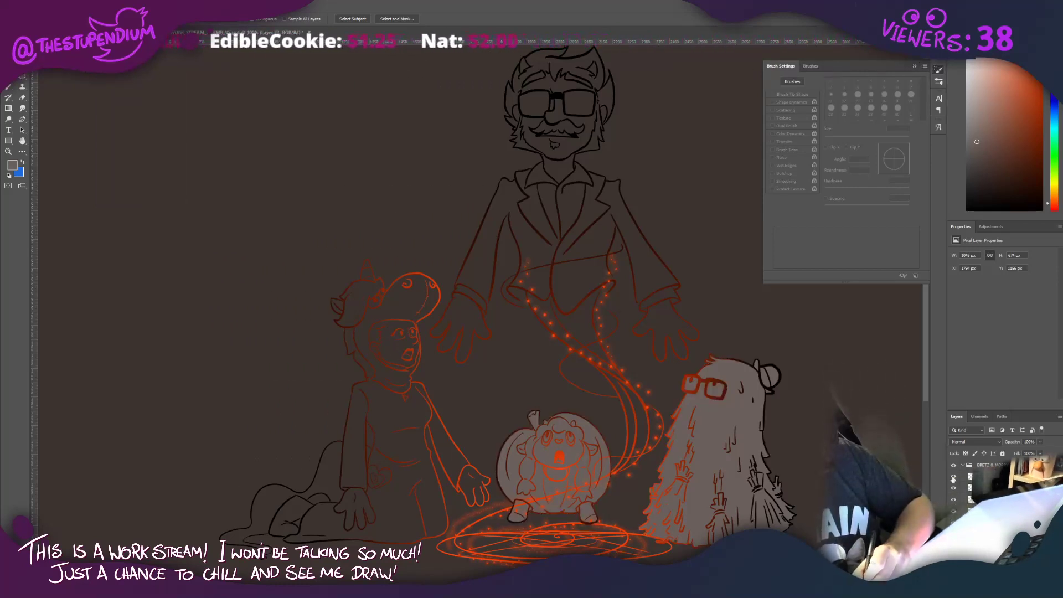
Step: Select the unicorn-costumed character's silhouette, including the trailing tail, and fill it with the same warm grey
click(313, 260)
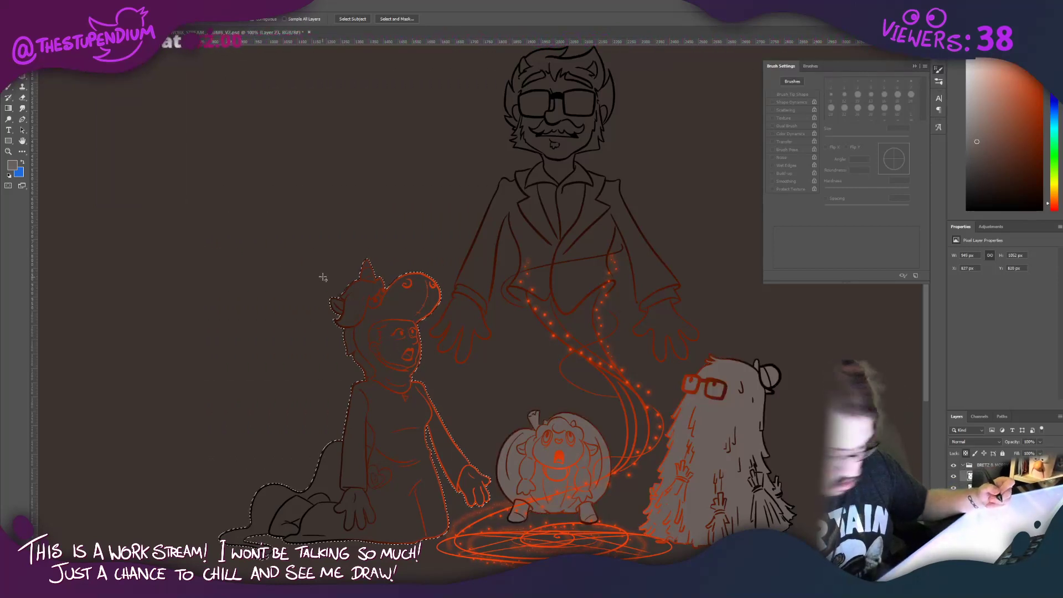
click(105, 6)
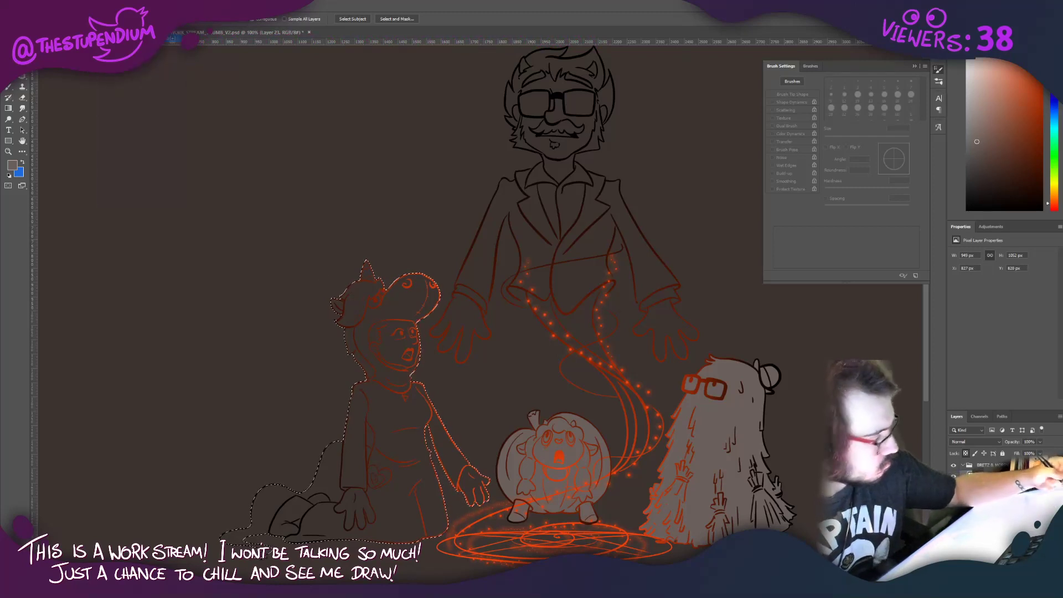
key(alt+BackSpace)
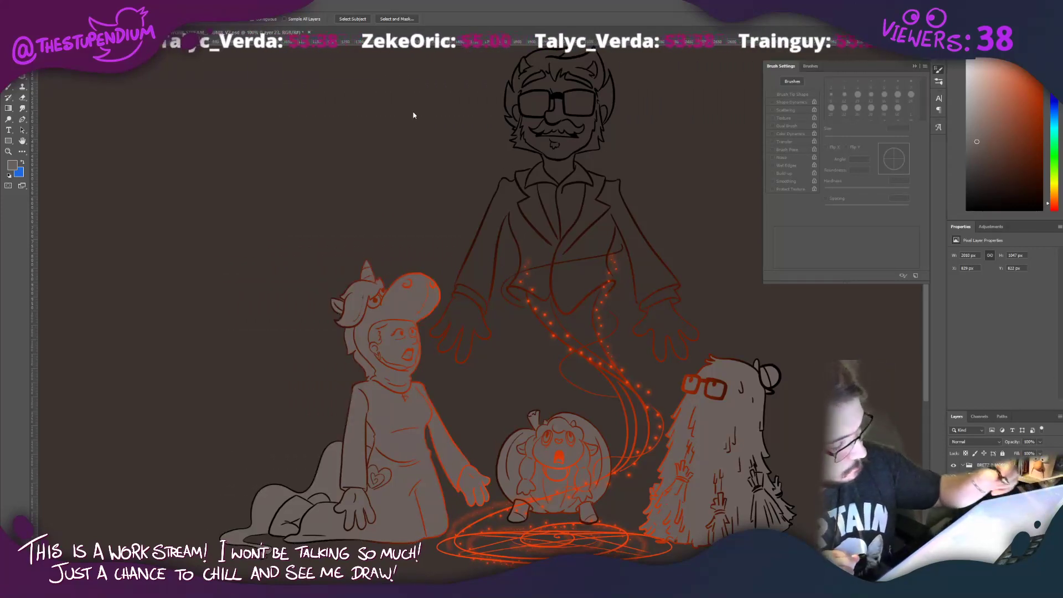
Step: Shade the unicorn-costumed character with a dark brown gradient fading from the trailing tail towards the magic circle, and clear the selection
click(12, 165)
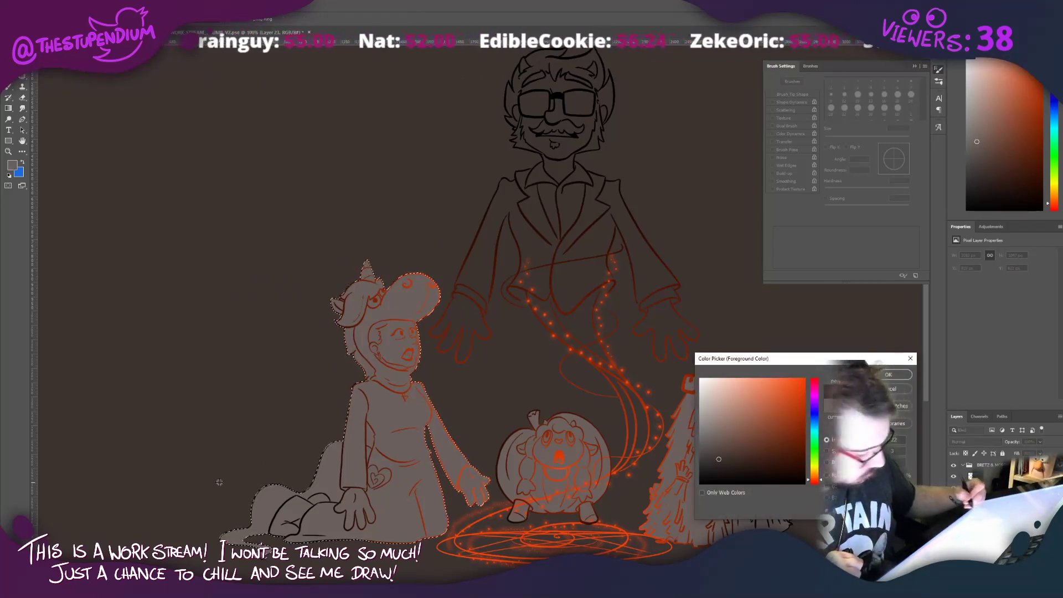
click(887, 375)
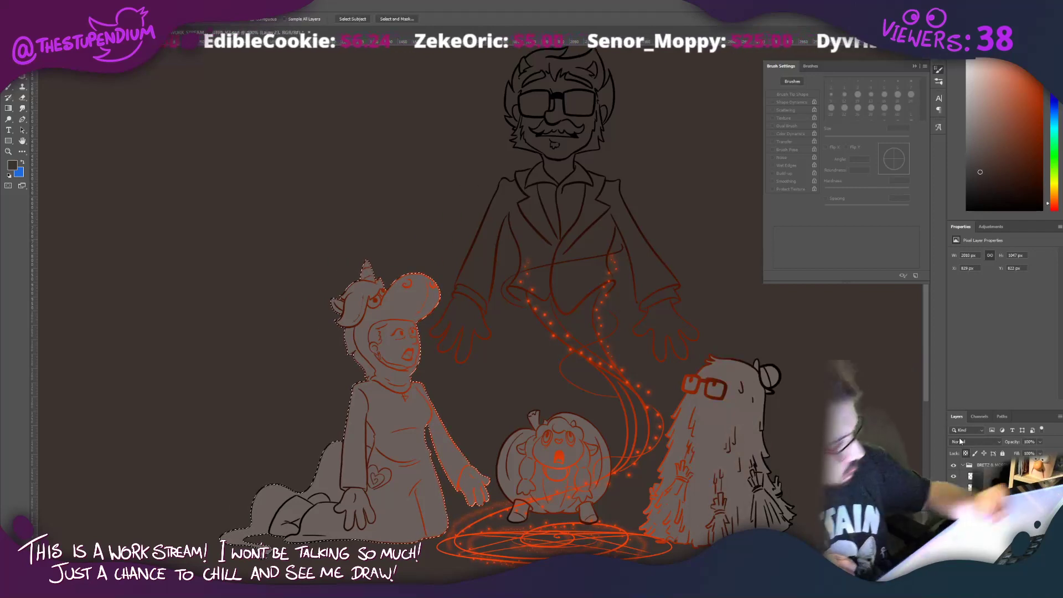
key(g)
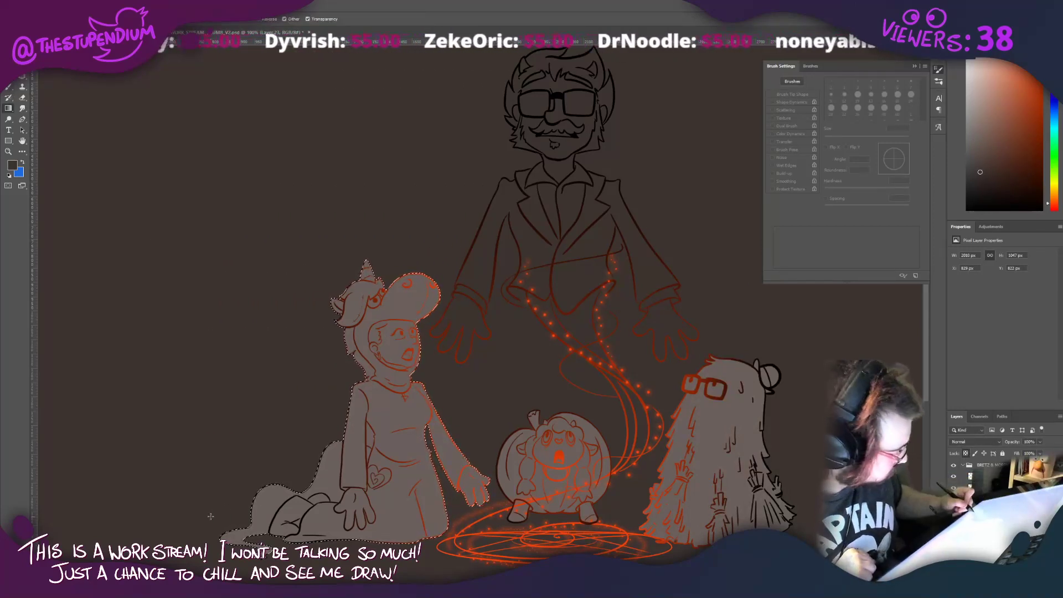
mouse_move(261, 508)
mouse_down()
mouse_move(411, 450)
mouse_move(532, 435)
mouse_up()
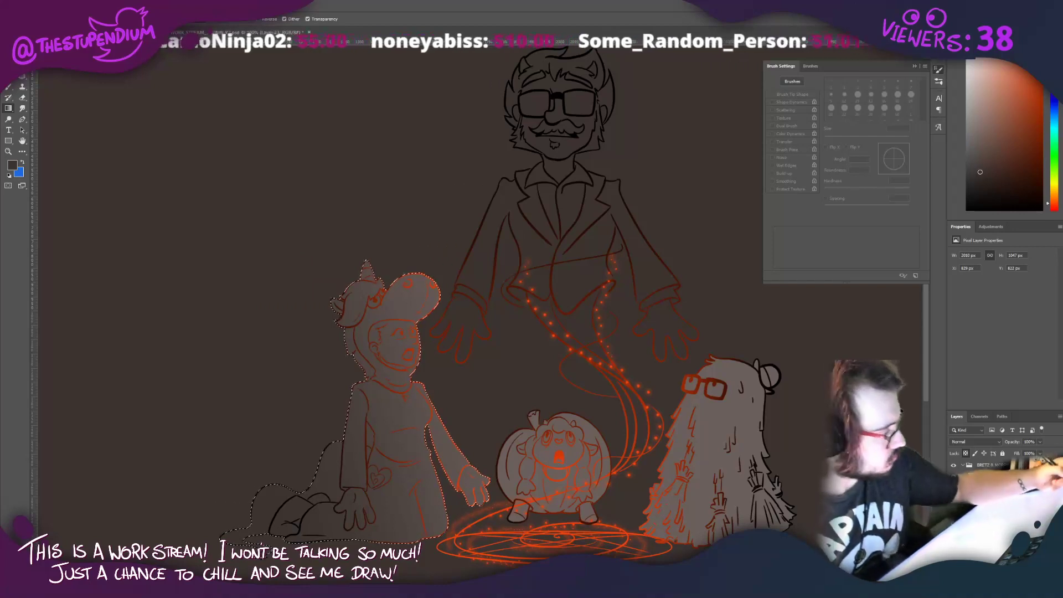
key(alt+s)
key(d)
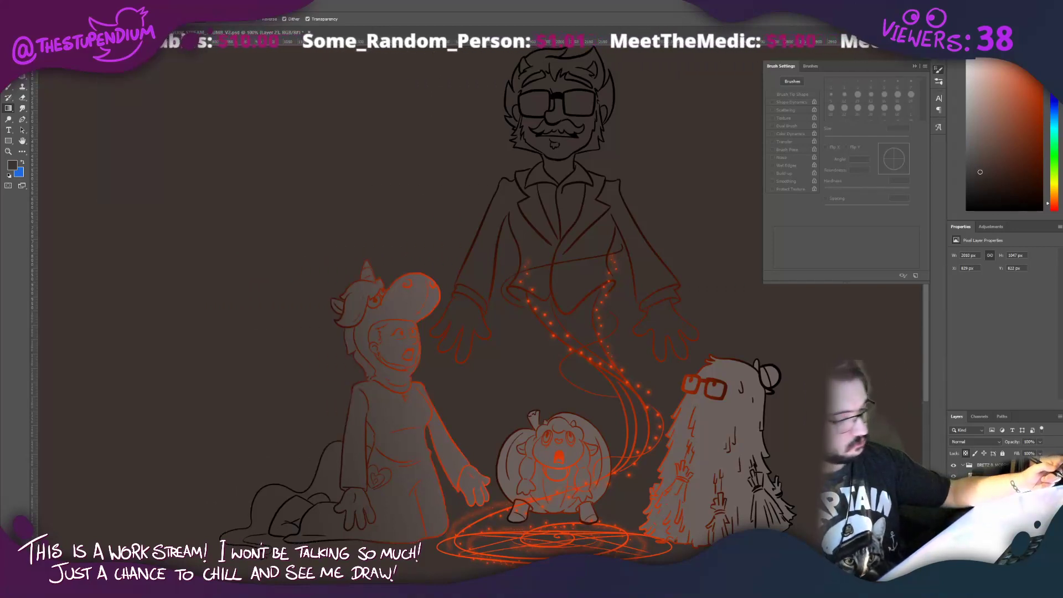
Step: Apply the dark brown gradient to the shaggy character's outer side and to the base of the lassoed pumpkin character
click(664, 476)
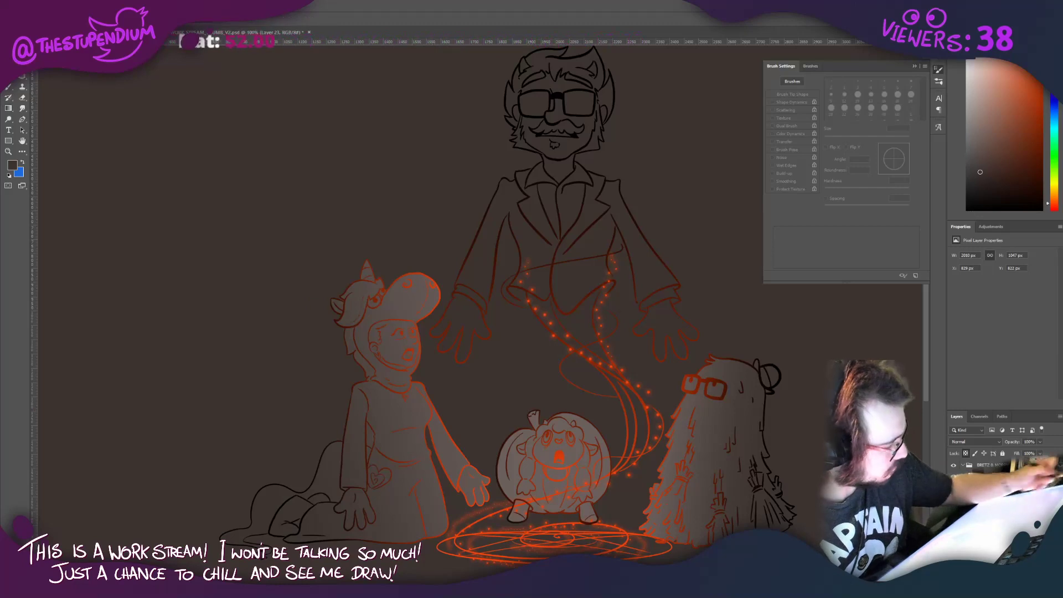
mouse_move(485, 432)
mouse_down()
mouse_move(500, 525)
mouse_move(551, 539)
mouse_move(624, 497)
mouse_move(607, 400)
mouse_move(528, 379)
mouse_move(484, 431)
mouse_up()
key(g)
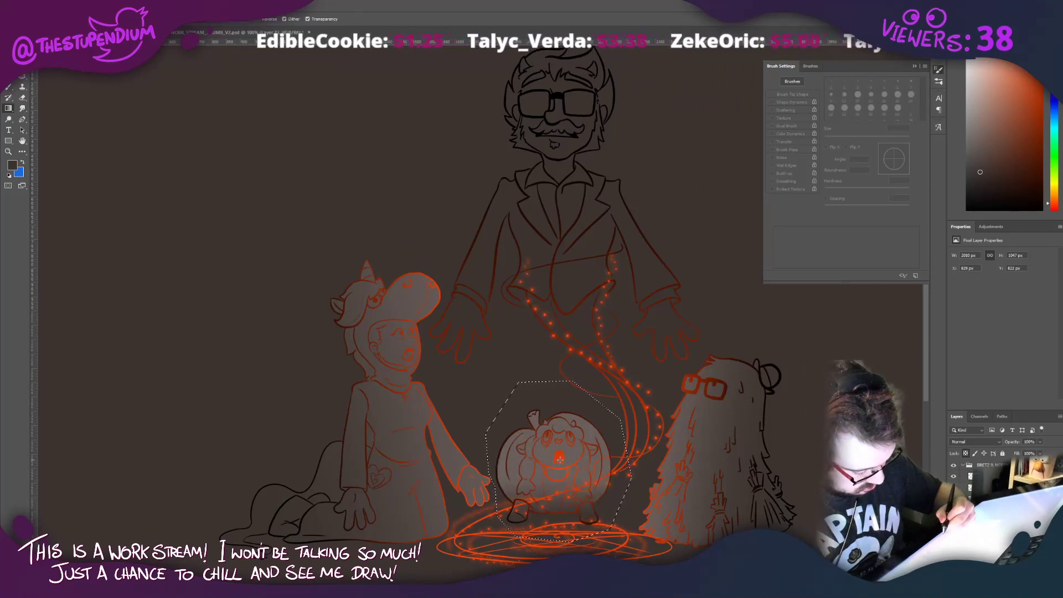
Step: Mix a muted orange-brown from the line art's orange, fade it down from the pumpkin character's top as a gradient, and deselect
click(15, 165)
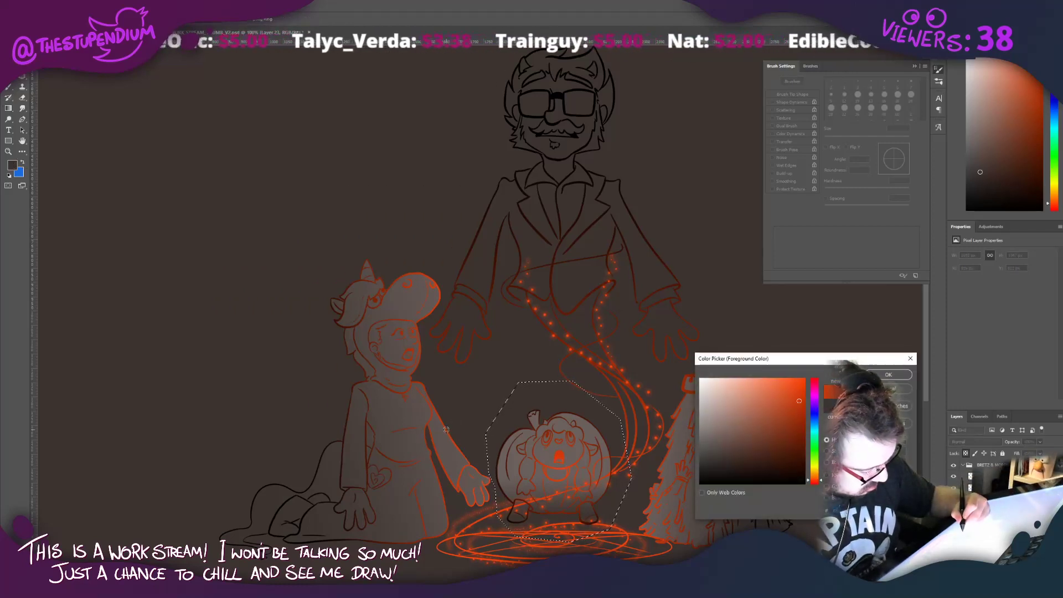
click(880, 374)
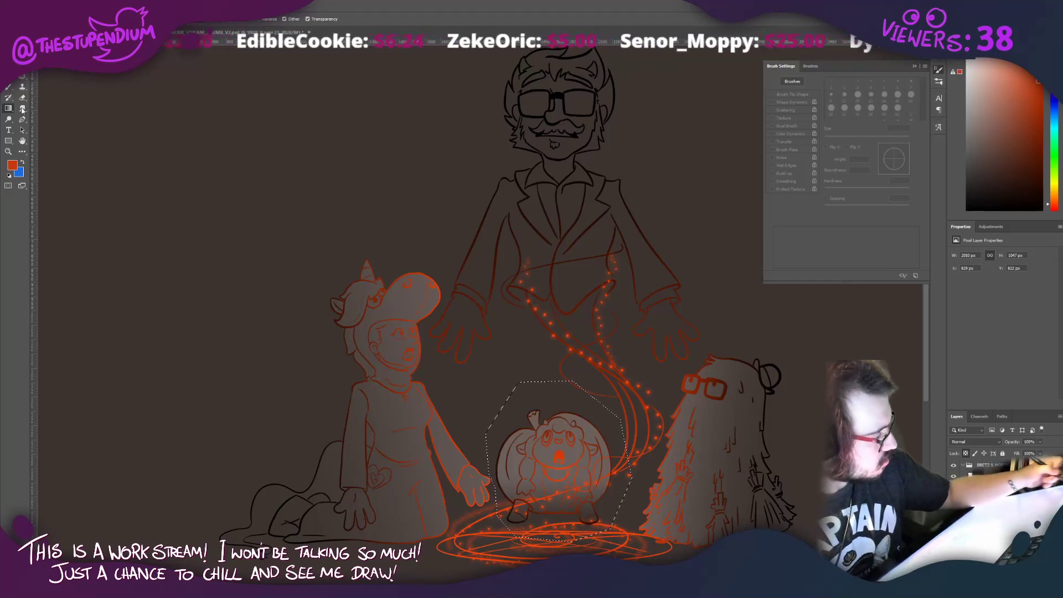
click(12, 164)
click(741, 415)
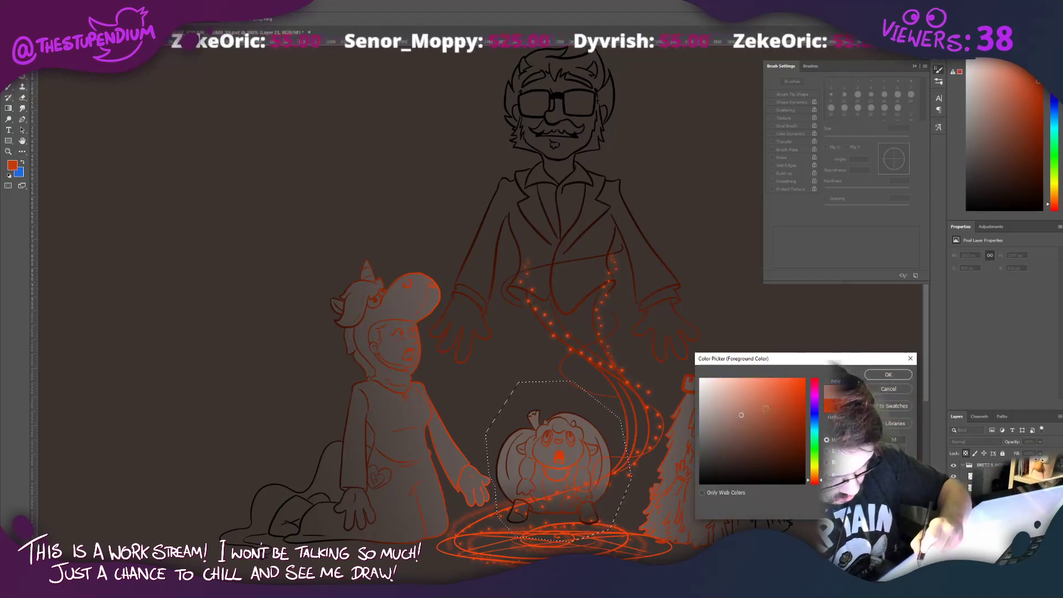
key(Return)
key(g)
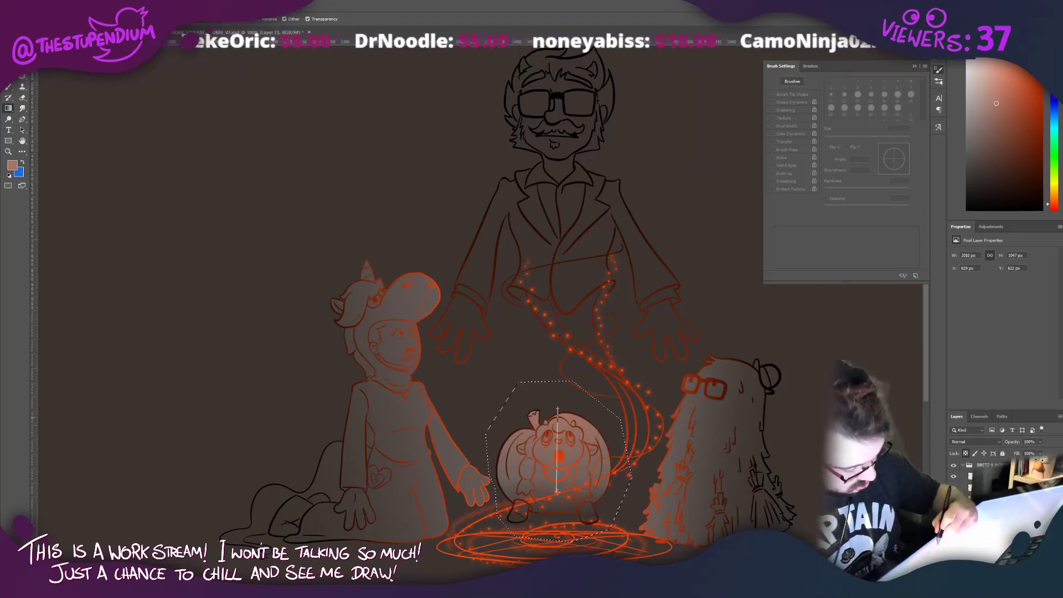
key(ctrl+d)
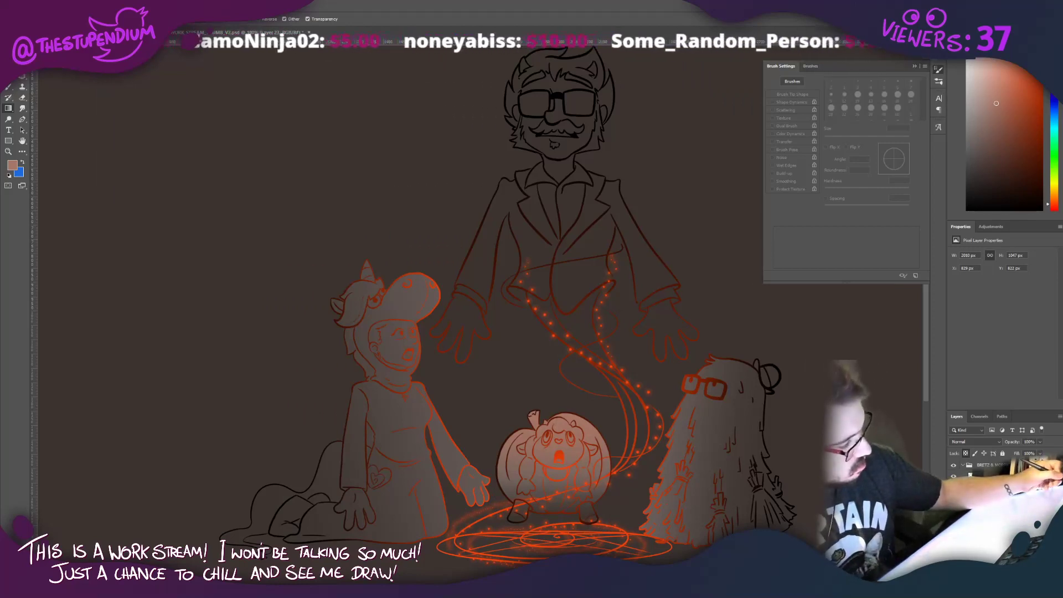
Step: Marquee-select the area around the shaggy character and fade a muted orange-brown gradient inward from the side facing the magic circle
key(m)
drag(808, 566, 629, 290)
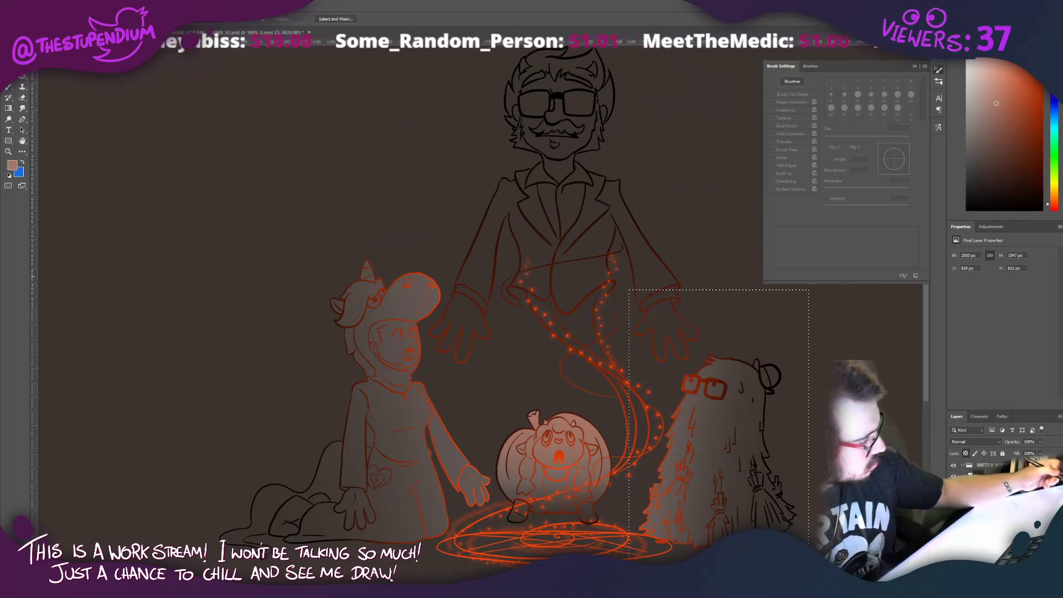
key(g)
drag(656, 449, 755, 458)
key(ctrl+z)
drag(654, 451, 743, 487)
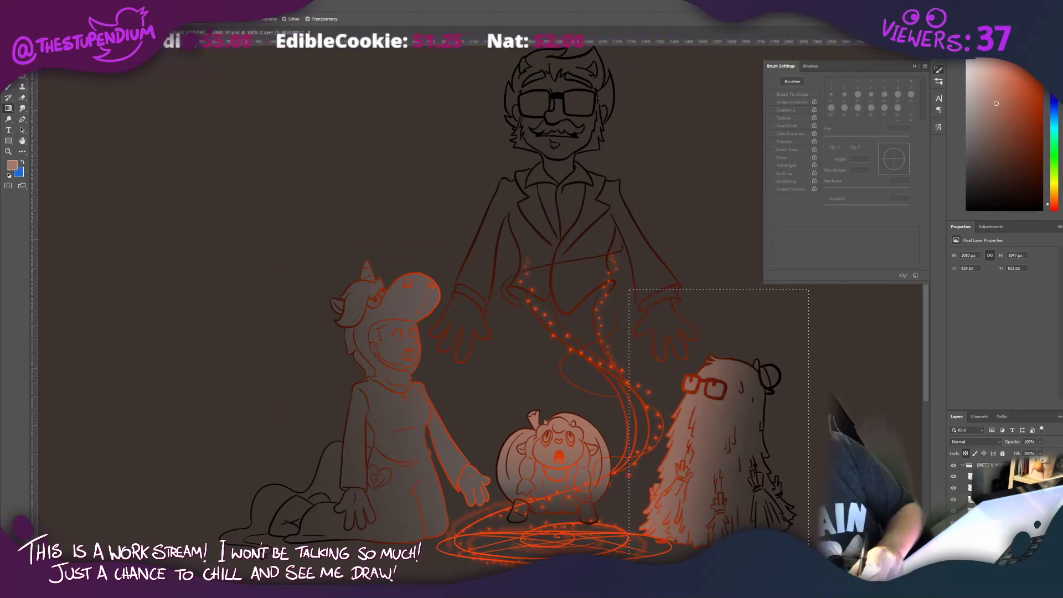
Step: Marquee-select the area around the unicorn-costumed character, ready for a foreground-colour gradient
key(m)
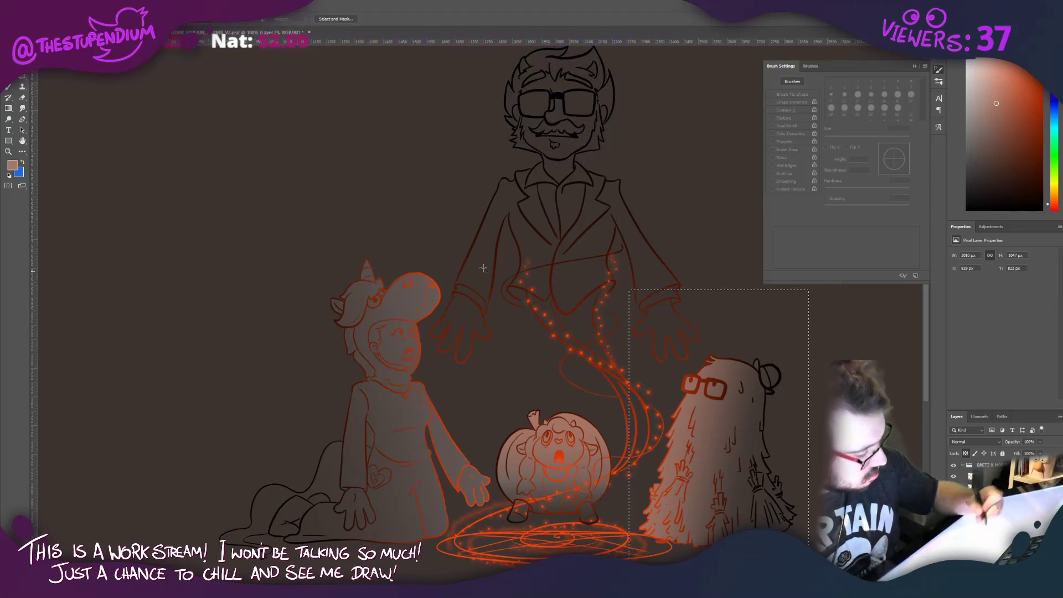
drag(492, 244, 203, 464)
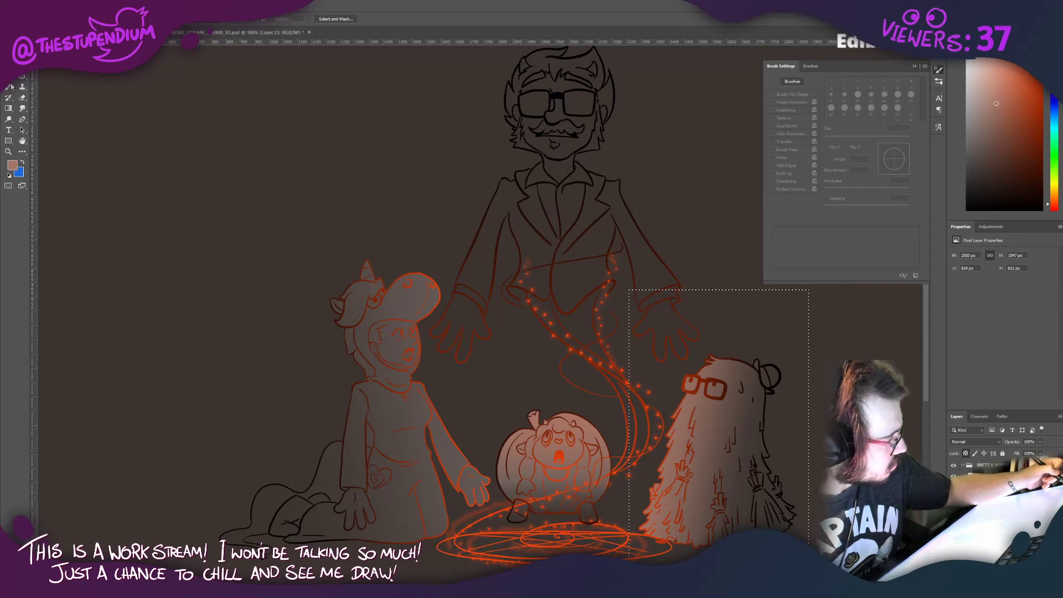
key(g)
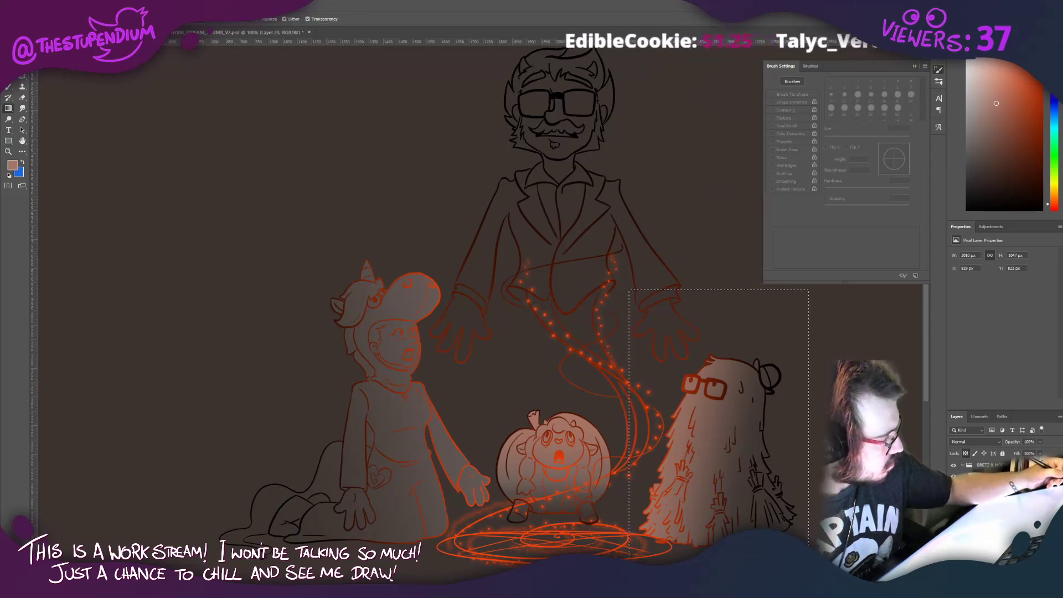
key(m)
drag(470, 246, 204, 570)
key(g)
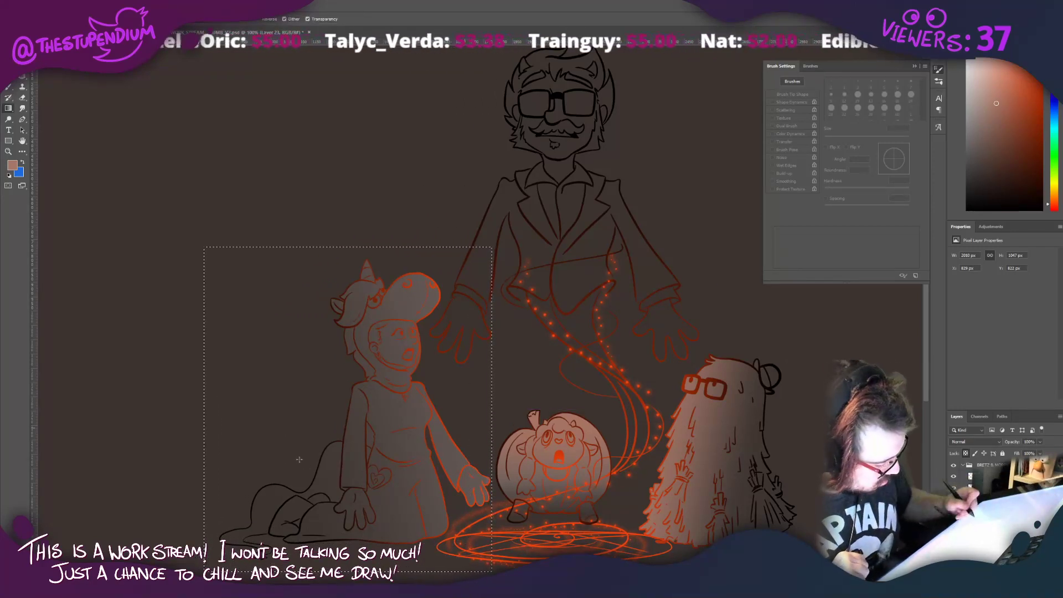
Step: Fade the muted orange-brown gradient across the unicorn-costumed character from the side facing the magic circle, and clear the selection
drag(449, 396, 299, 459)
key(ctrl+z)
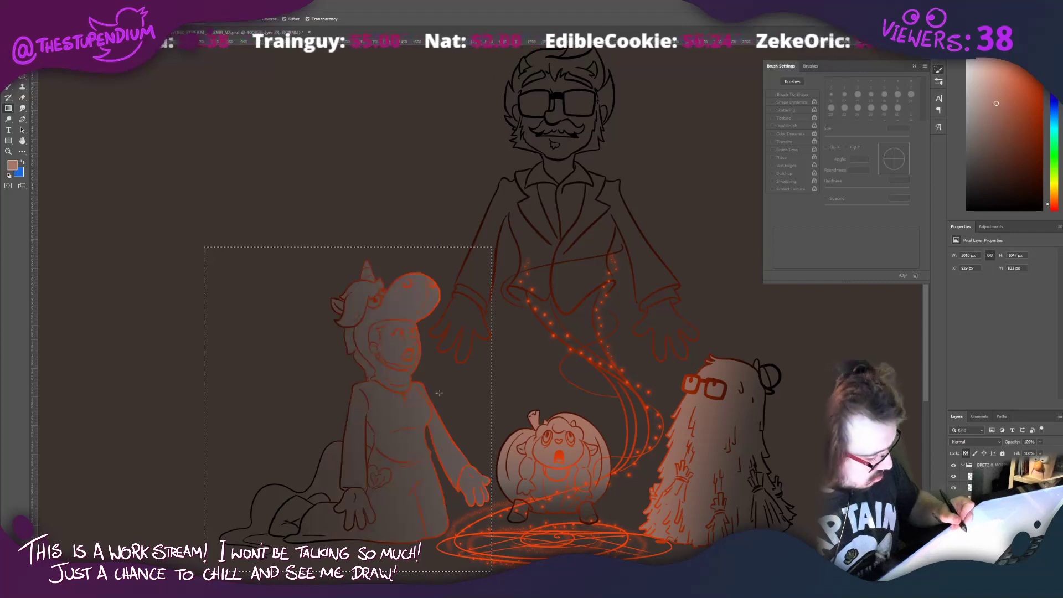
drag(439, 393, 314, 420)
key(ctrl+z)
drag(551, 370, 488, 386)
key(ctrl+z)
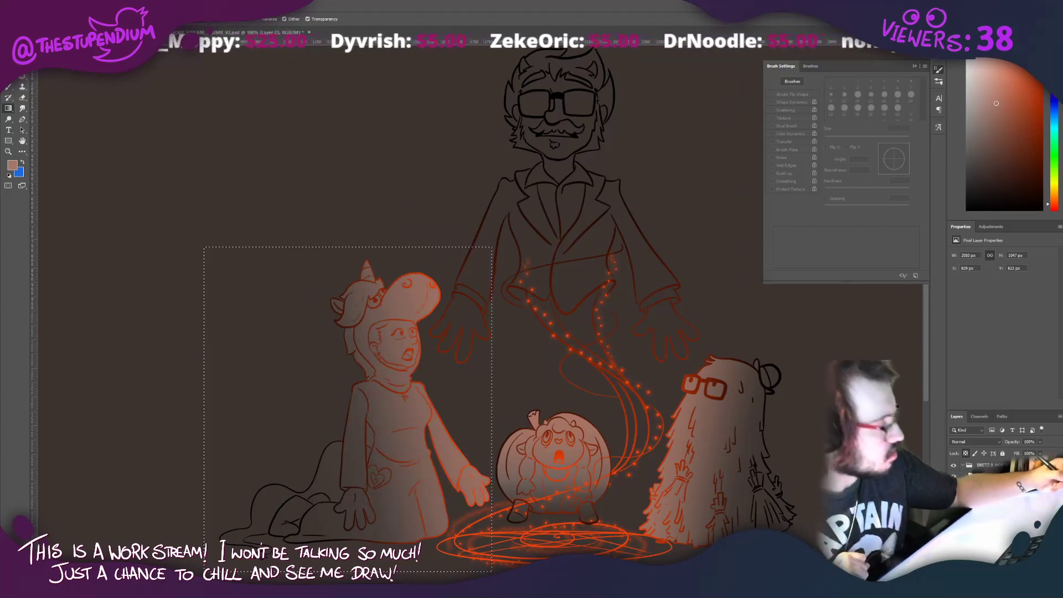
right_click(99, 69)
click(114, 73)
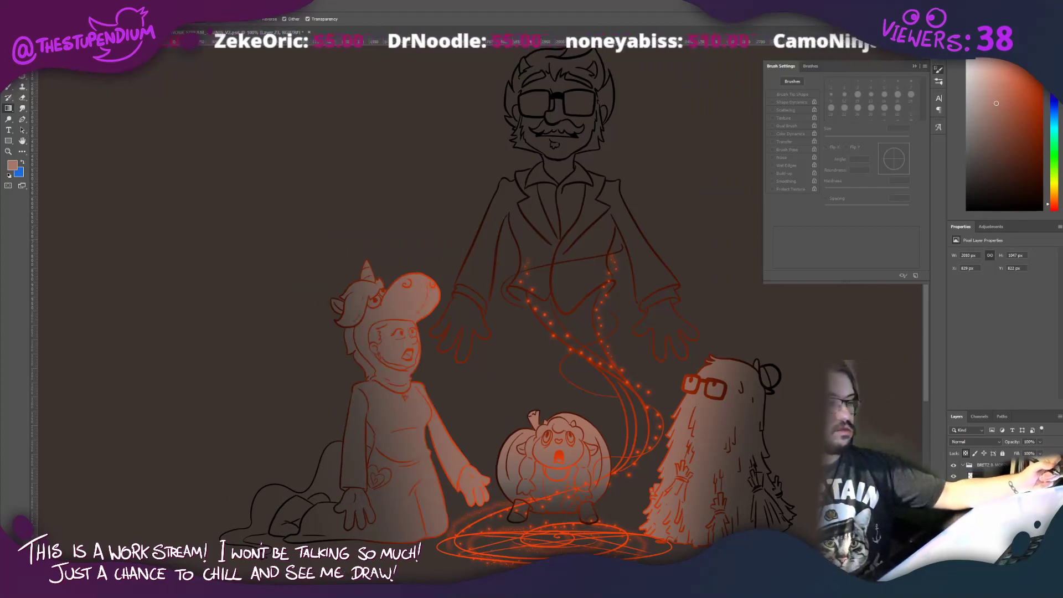
Step: Recolour the floating suited man's line art with the bright orange of the magic circle, preserving transparency
key(v)
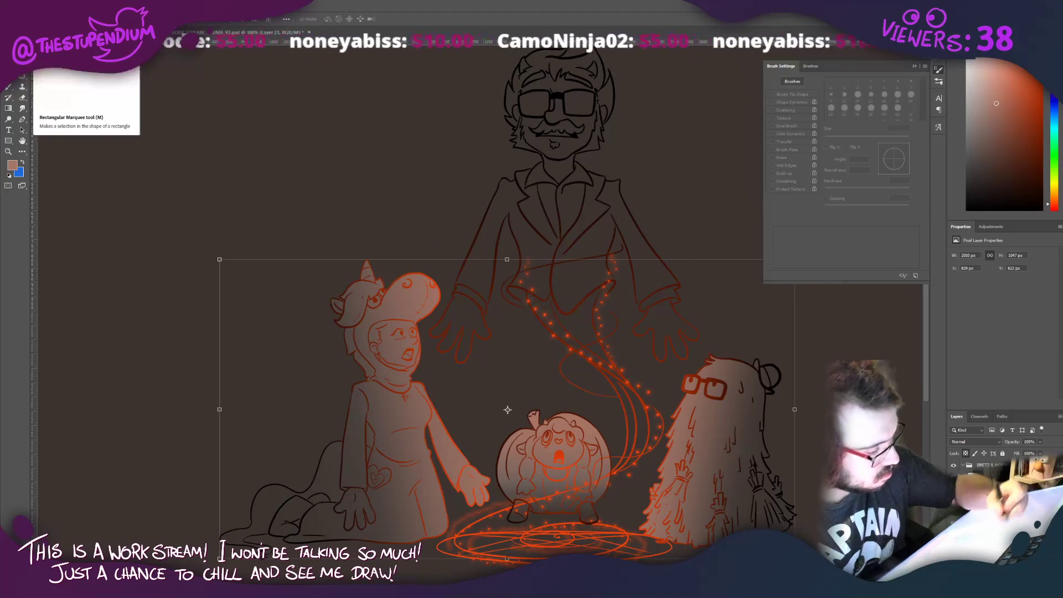
click(525, 151)
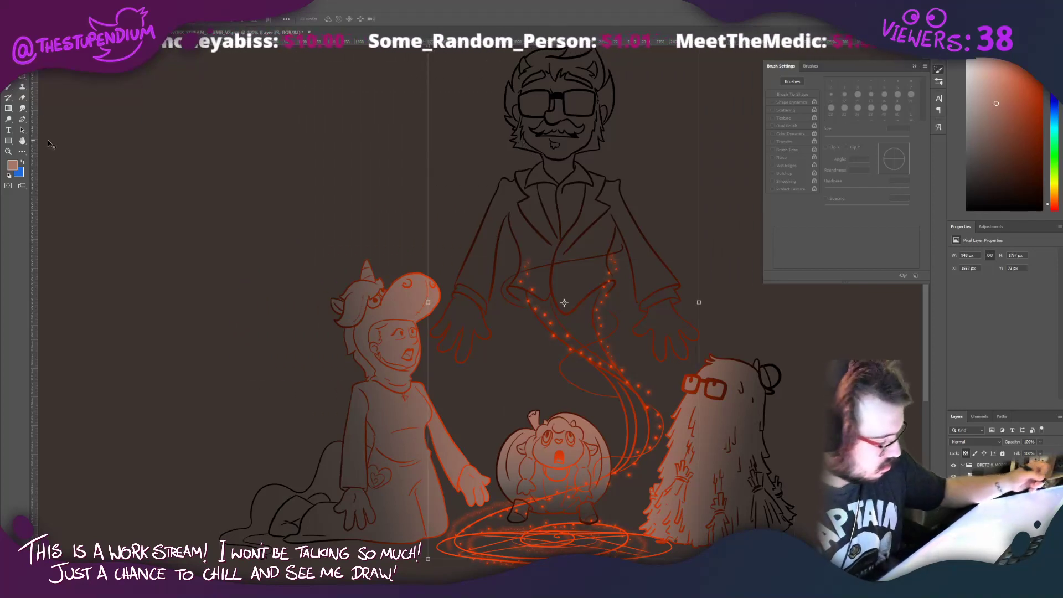
click(12, 165)
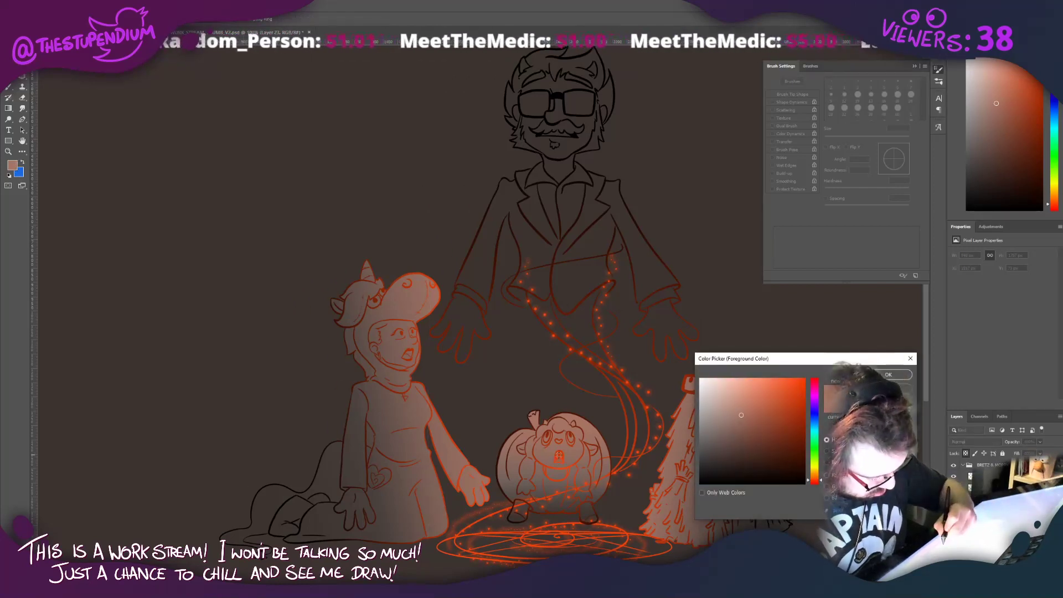
key(Return)
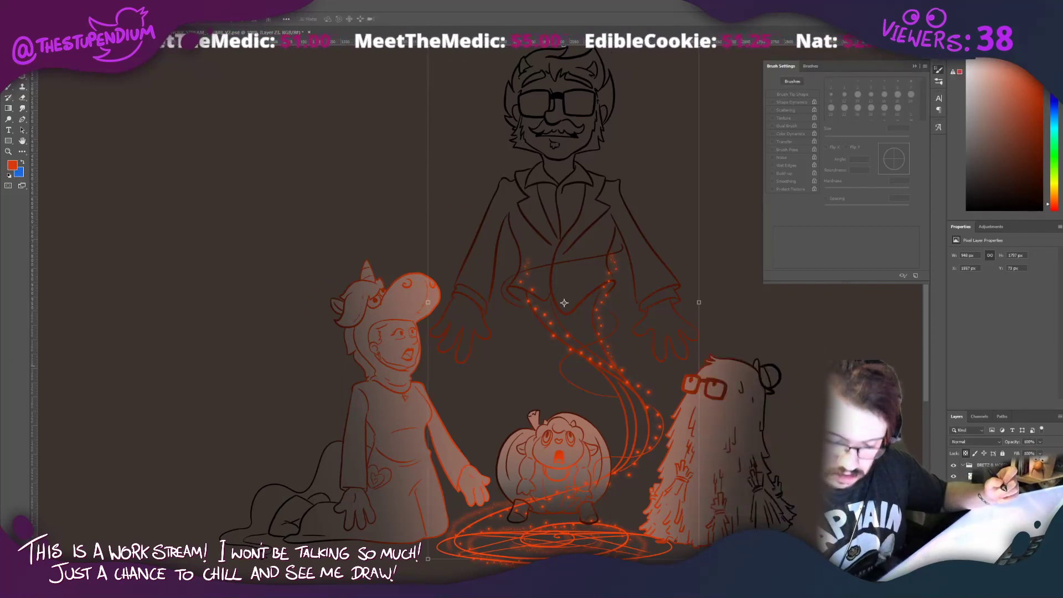
key(shift+alt+BackSpace)
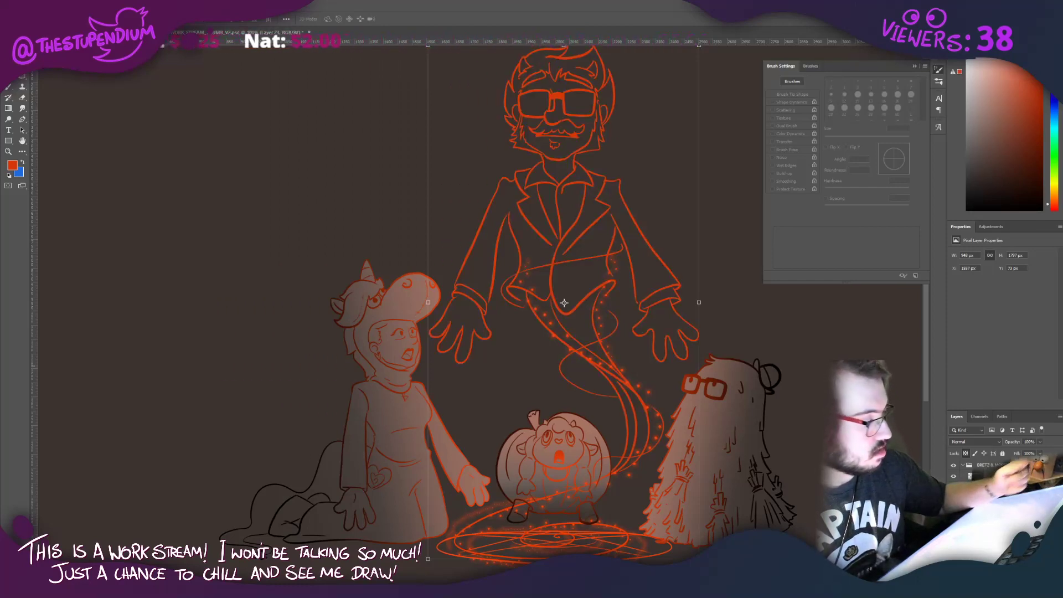
Step: Mix a pale salmon from the orange and fade it down the floating man's line art from his head towards the smoky tail
click(12, 165)
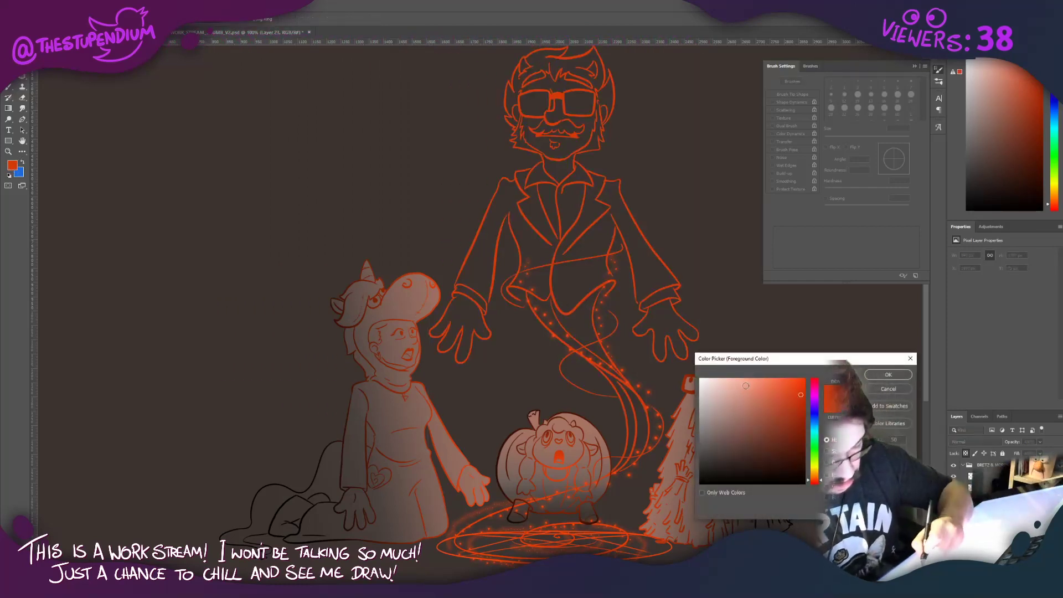
click(745, 389)
key(Return)
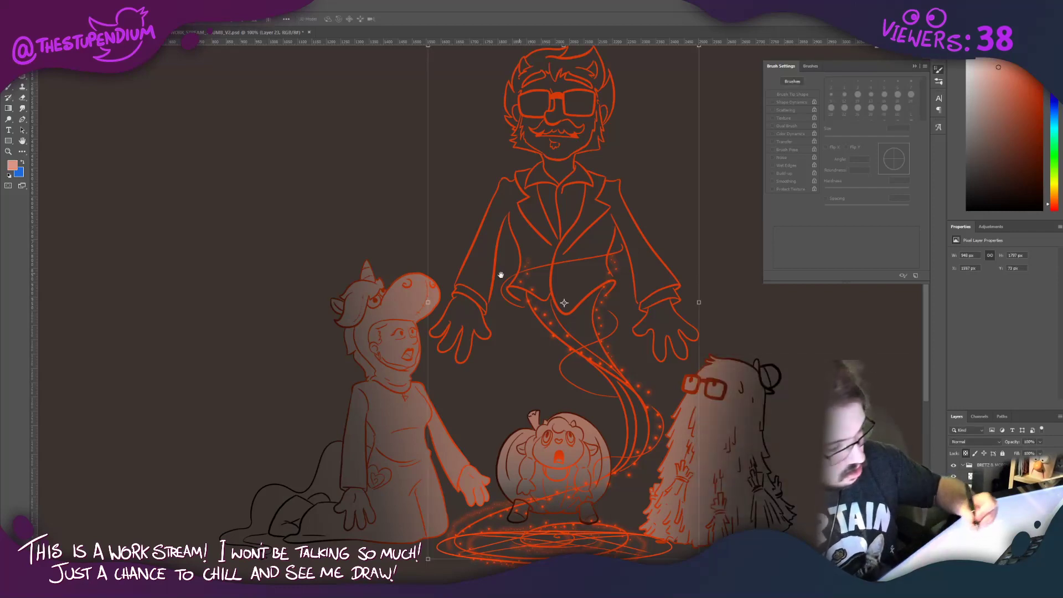
drag(472, 292, 477, 350)
click(9, 108)
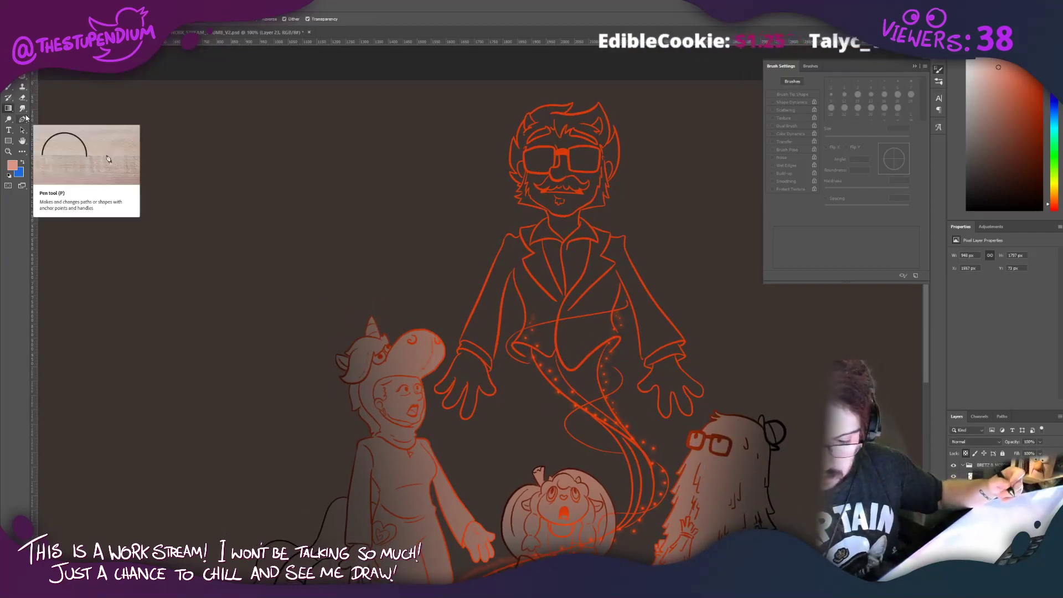
drag(564, 103, 559, 347)
drag(563, 121, 570, 528)
mouse_move(339, 410)
mouse_down()
mouse_move(344, 290)
mouse_move(310, 361)
mouse_up()
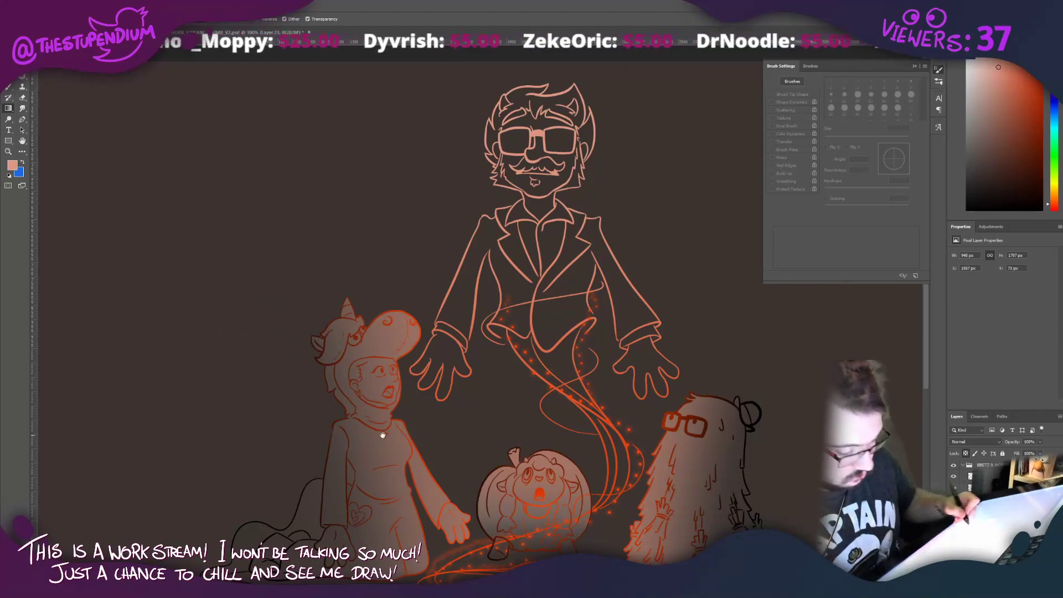
Step: Set the foreground colour to white and brush highlights on a new layer along the shaggy character's edge facing the magic circle
mouse_move(382, 435)
mouse_down()
mouse_move(385, 326)
mouse_move(386, 383)
mouse_up()
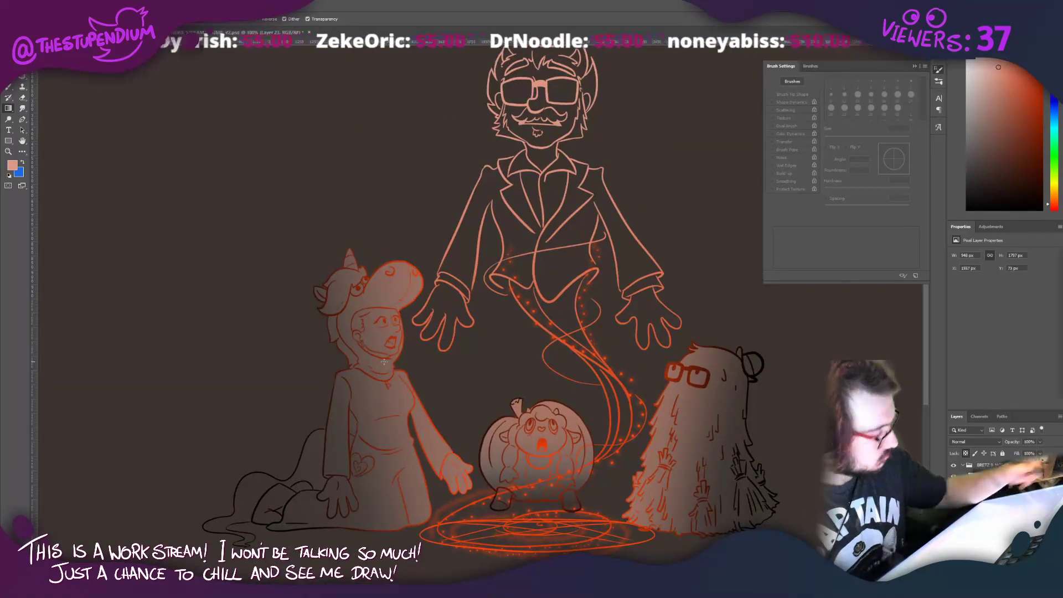
click(13, 165)
drag(714, 390, 681, 347)
click(888, 373)
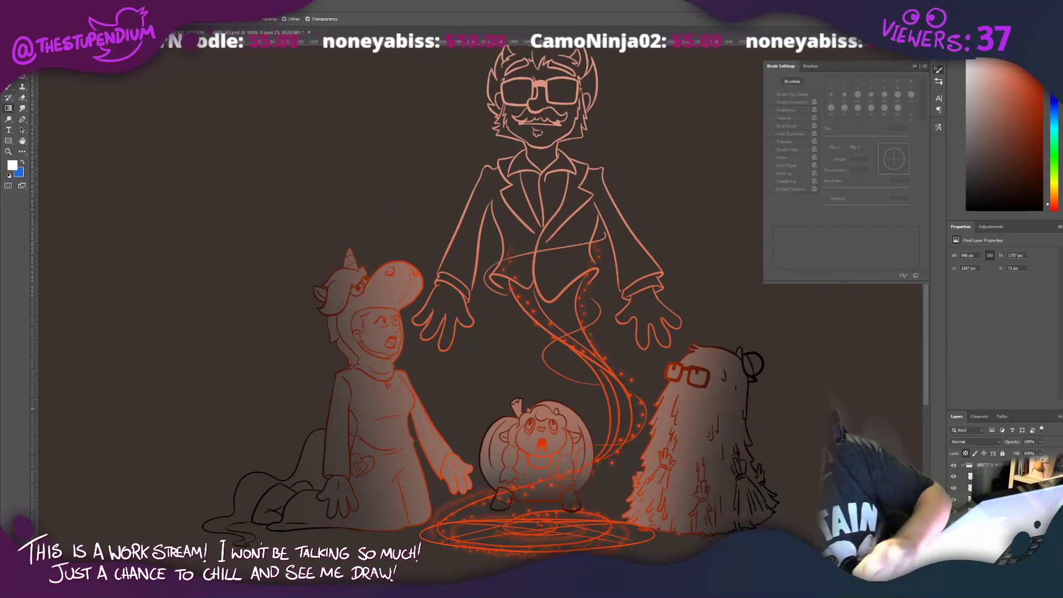
key(ctrl+alt+shift+n)
click(8, 97)
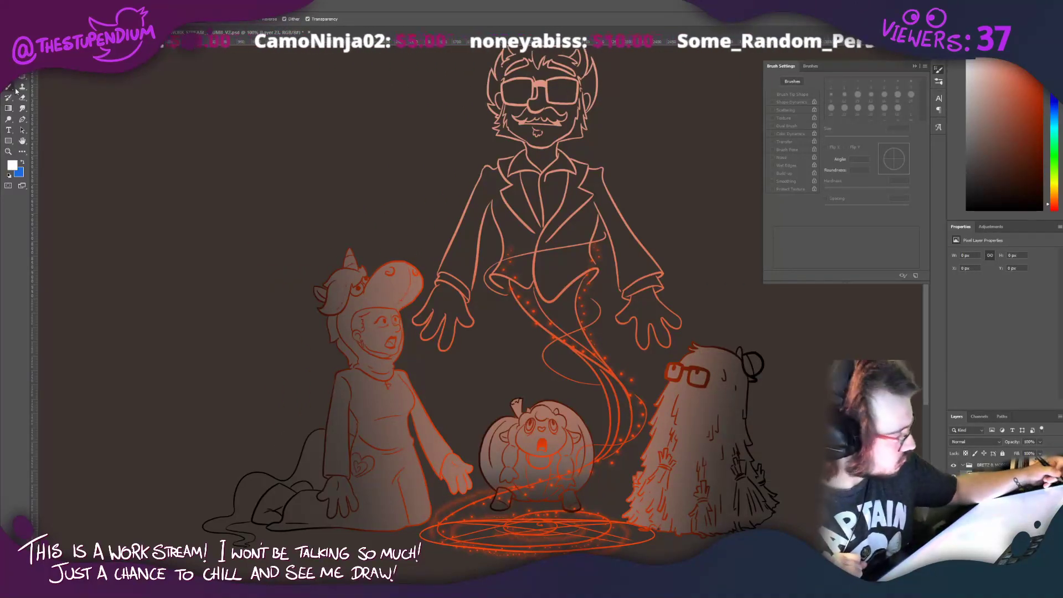
mouse_move(699, 353)
mouse_down()
mouse_move(687, 360)
mouse_move(697, 365)
mouse_move(668, 368)
mouse_move(635, 487)
mouse_up()
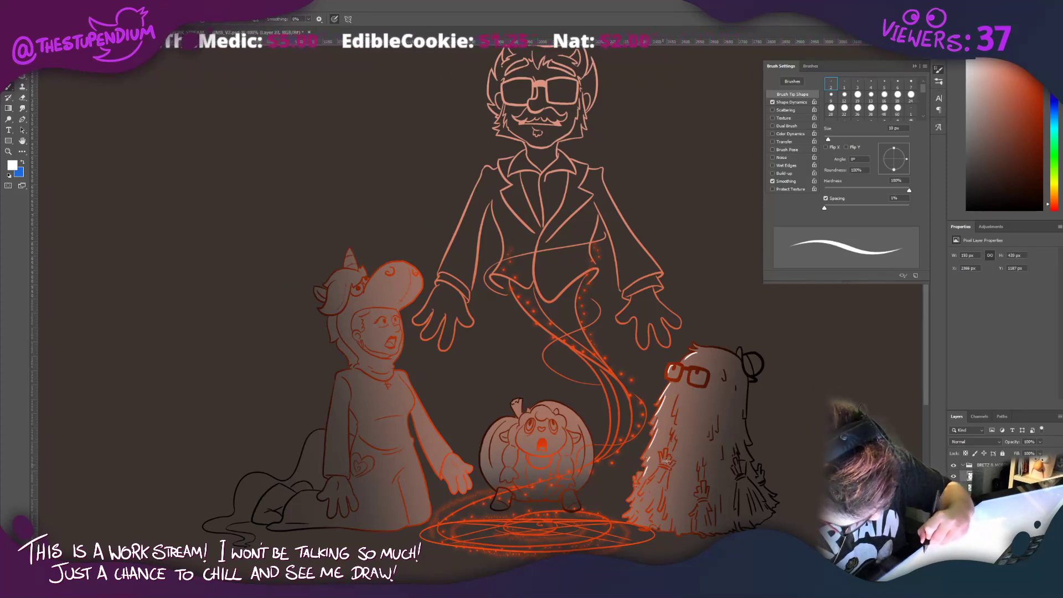
drag(670, 452, 640, 491)
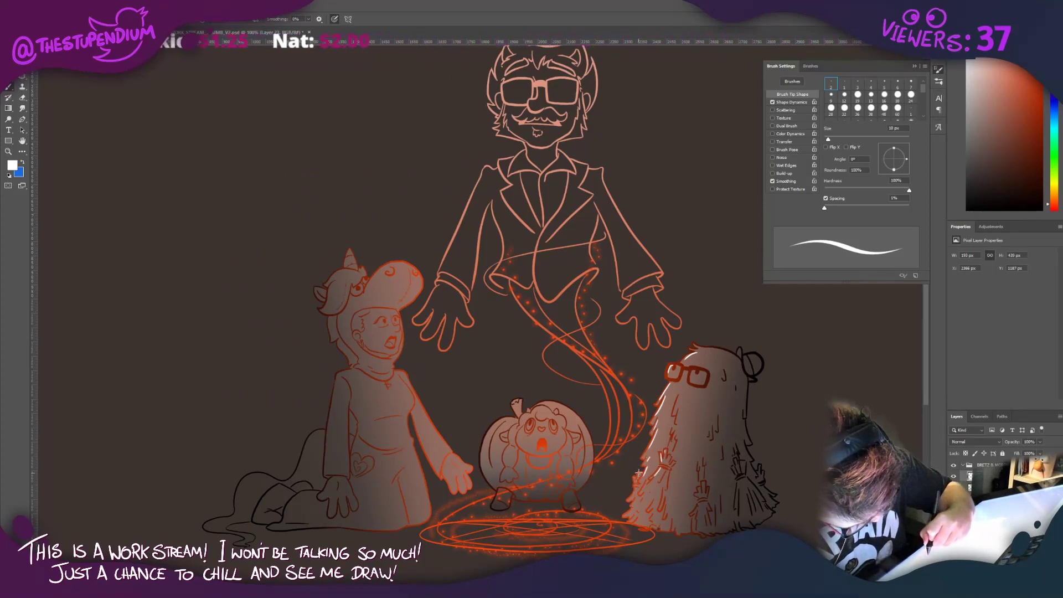
Step: Brush white highlights onto the pumpkin and unicorn-costumed characters, and set the highlight layer's blend mode to Overlay
mouse_move(517, 406)
mouse_down()
mouse_move(520, 397)
mouse_move(529, 410)
mouse_up()
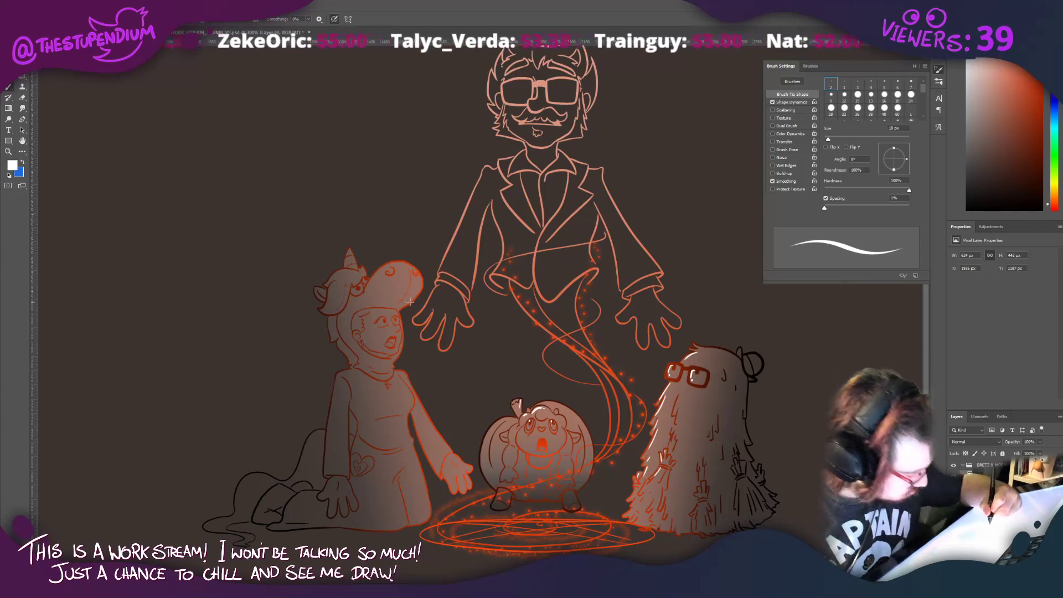
mouse_move(410, 302)
mouse_down()
mouse_move(419, 292)
mouse_move(410, 261)
mouse_up()
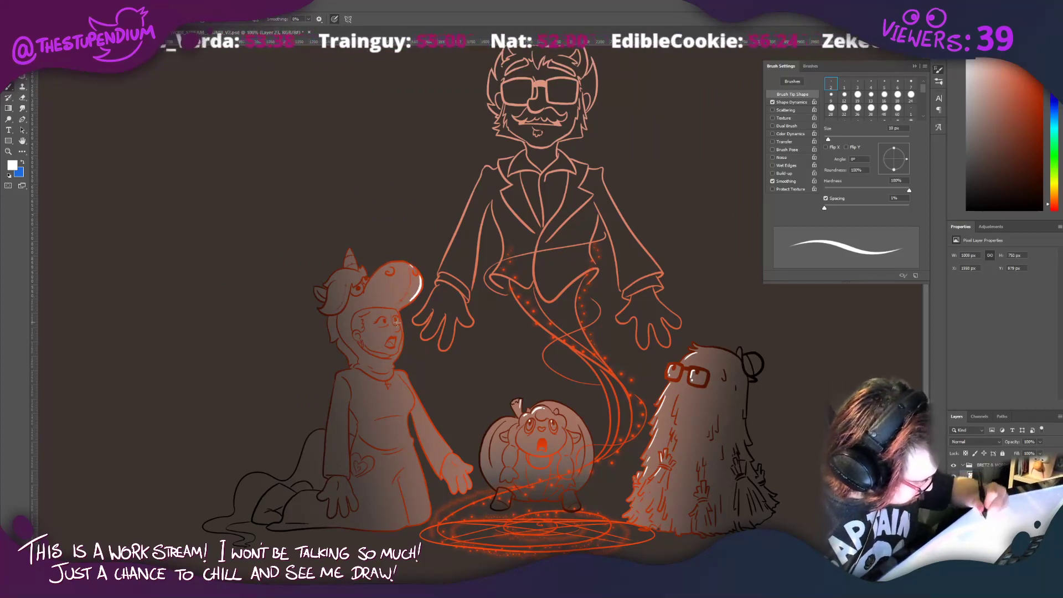
drag(396, 324, 399, 328)
key(ctrl+z)
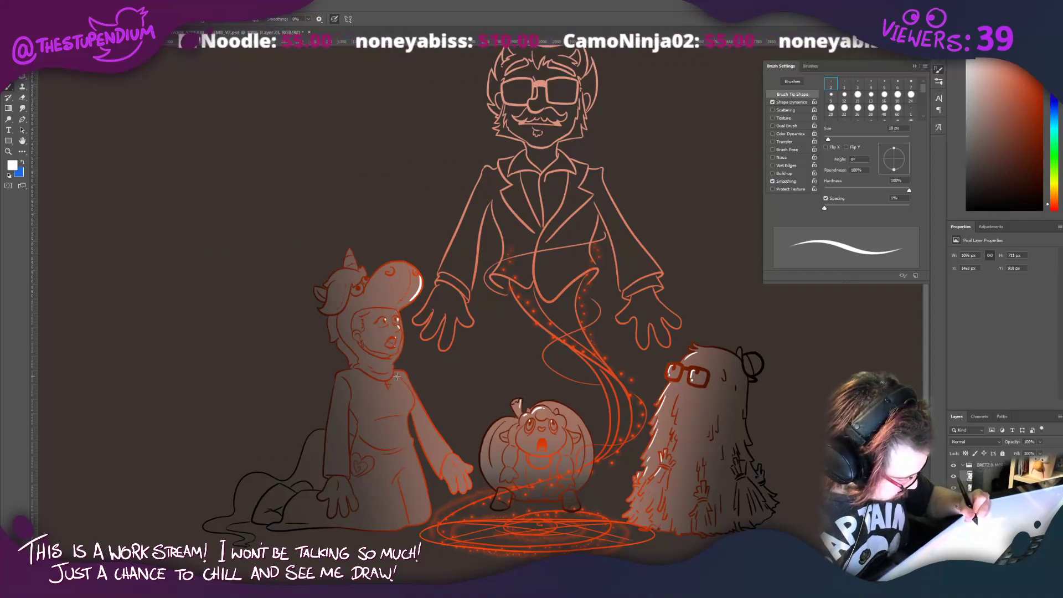
mouse_move(397, 376)
mouse_down()
mouse_move(415, 406)
mouse_move(422, 477)
mouse_up()
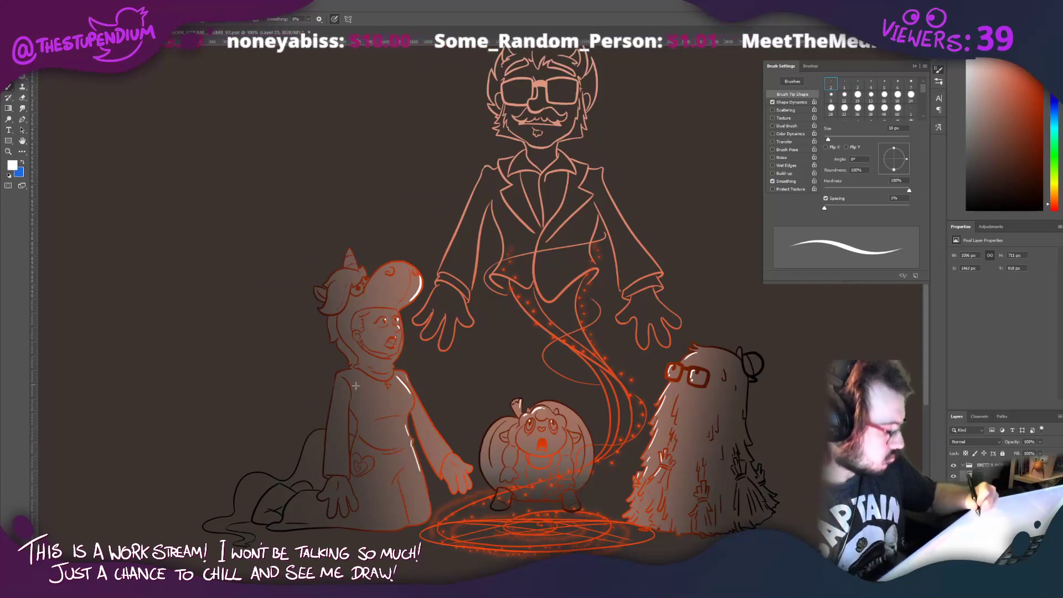
drag(350, 390, 348, 416)
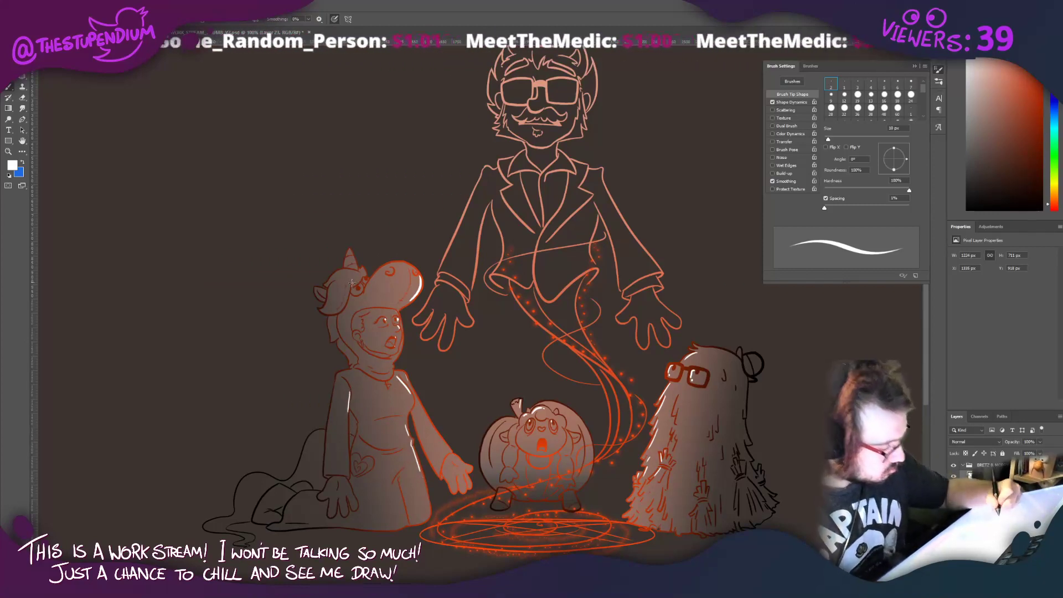
drag(347, 289, 343, 305)
drag(351, 251, 357, 265)
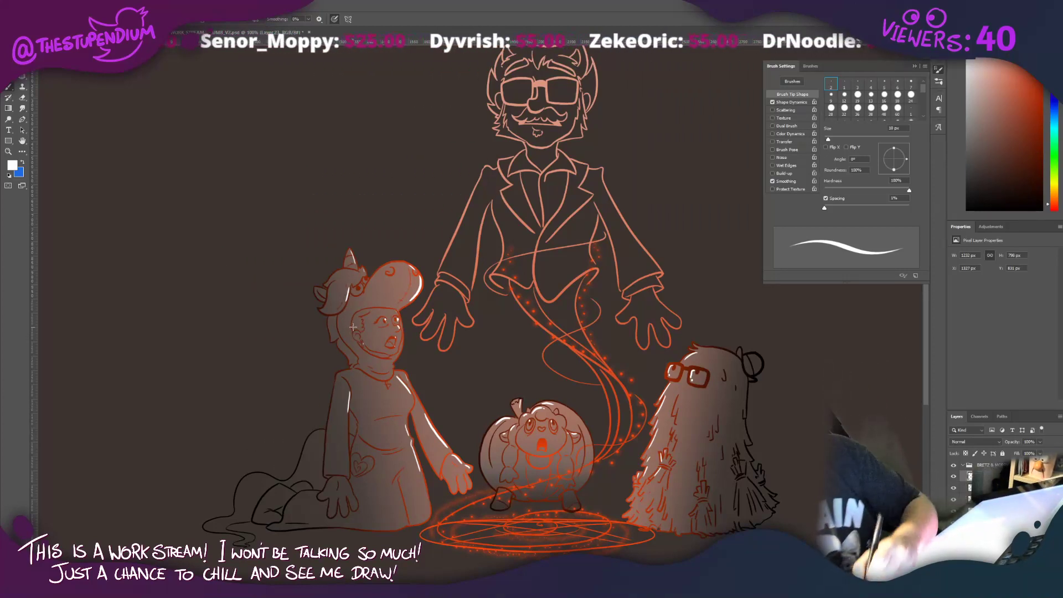
click(975, 442)
click(956, 495)
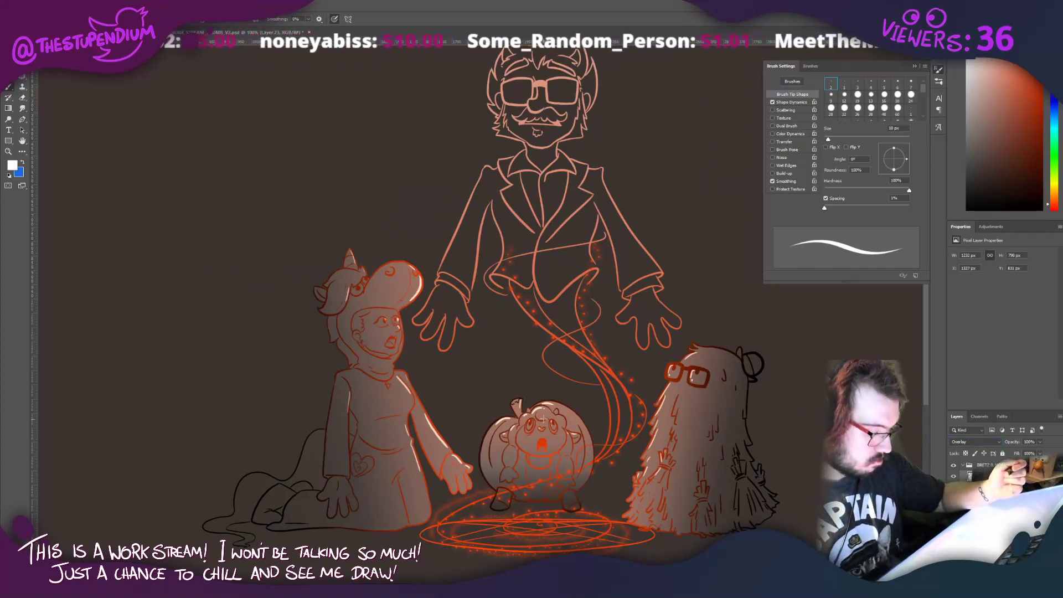
Step: Toggle the visibility of individual layers to identify the one holding the floating man's line art
drag(330, 253, 327, 305)
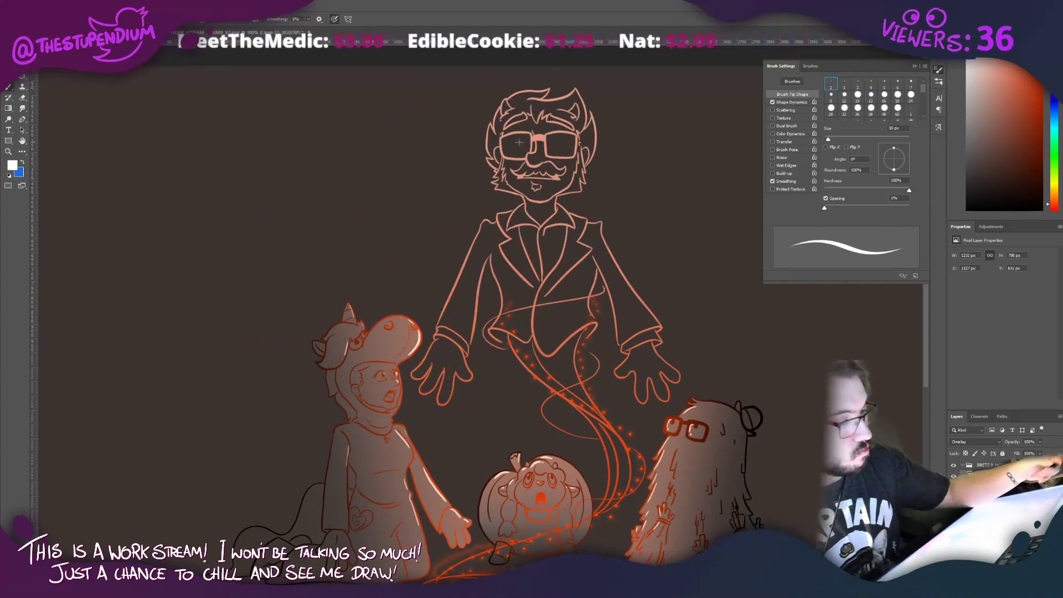
key(w)
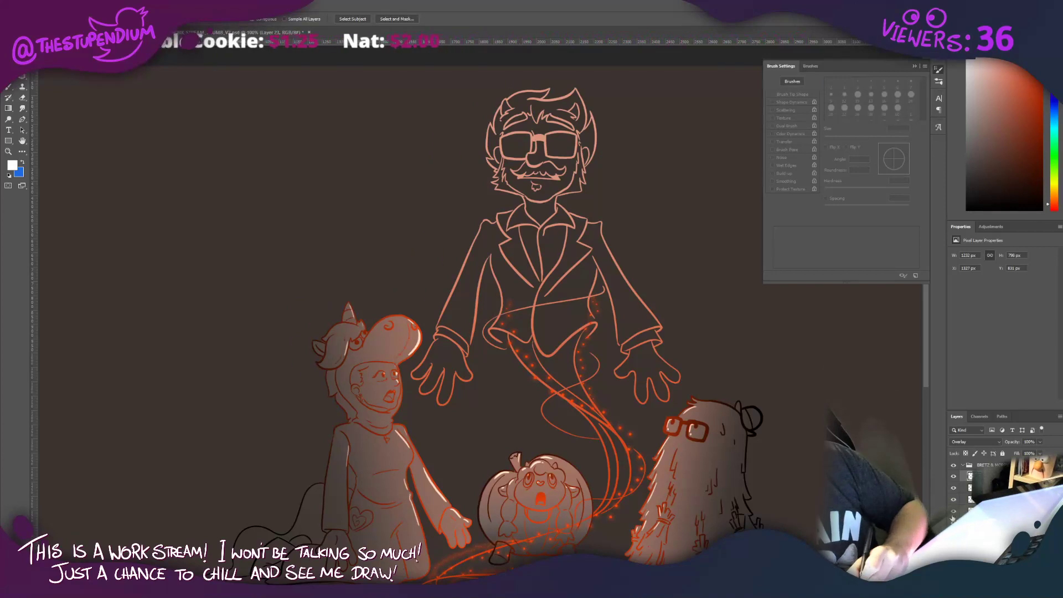
click(953, 522)
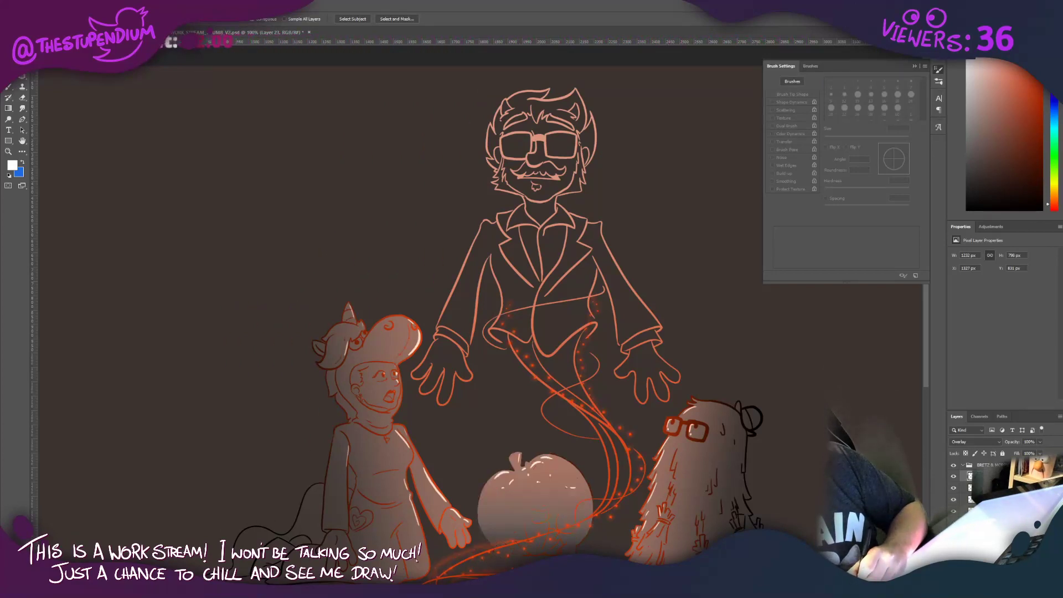
click(953, 514)
click(954, 502)
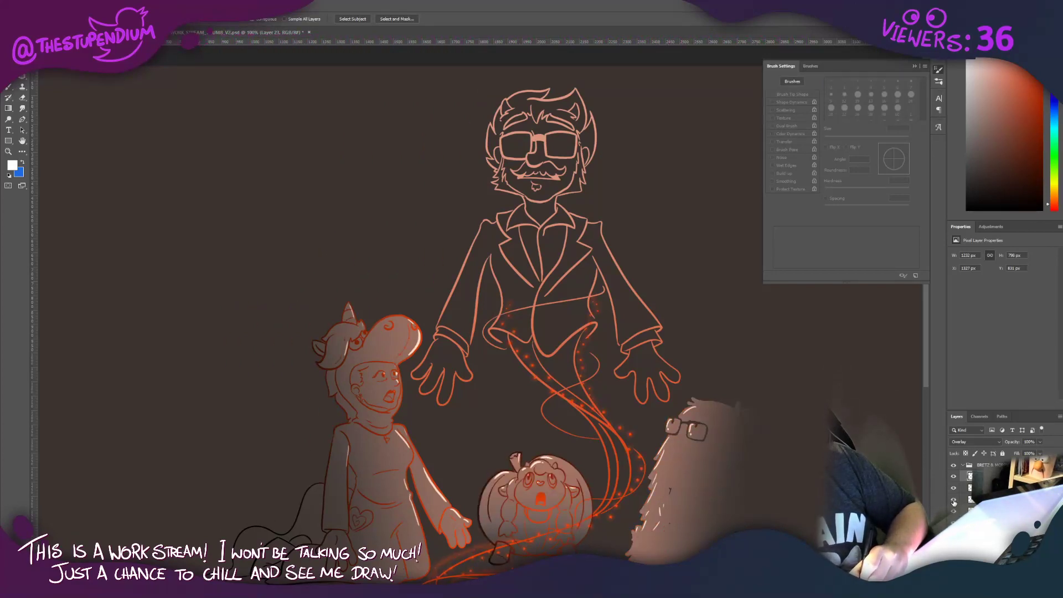
click(953, 501)
click(954, 491)
click(954, 489)
click(953, 477)
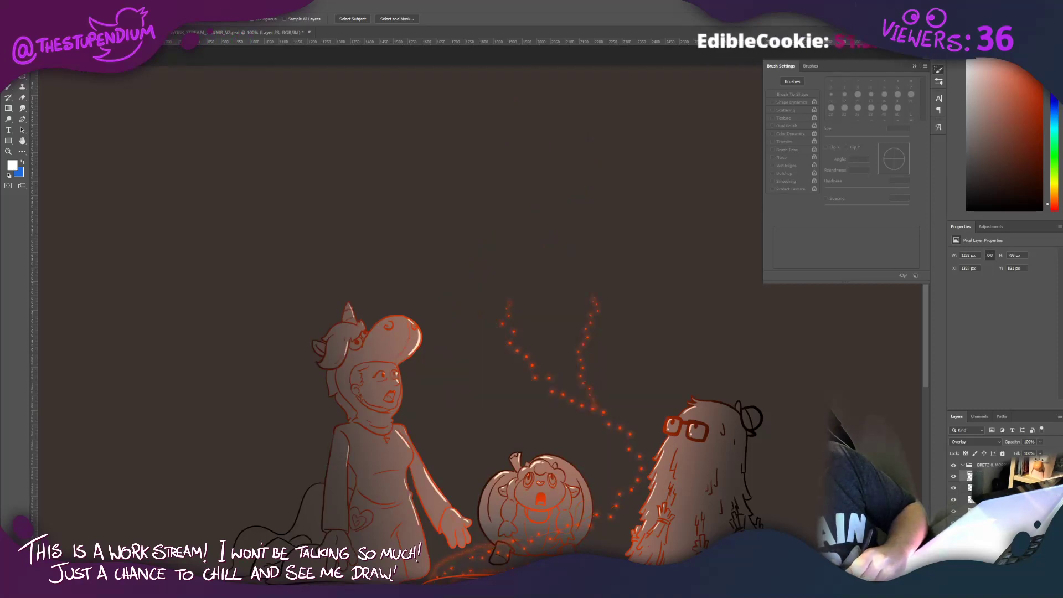
click(954, 477)
Step: Feather the selection of the floating man's spectacle lenses by 5 pixels
click(985, 477)
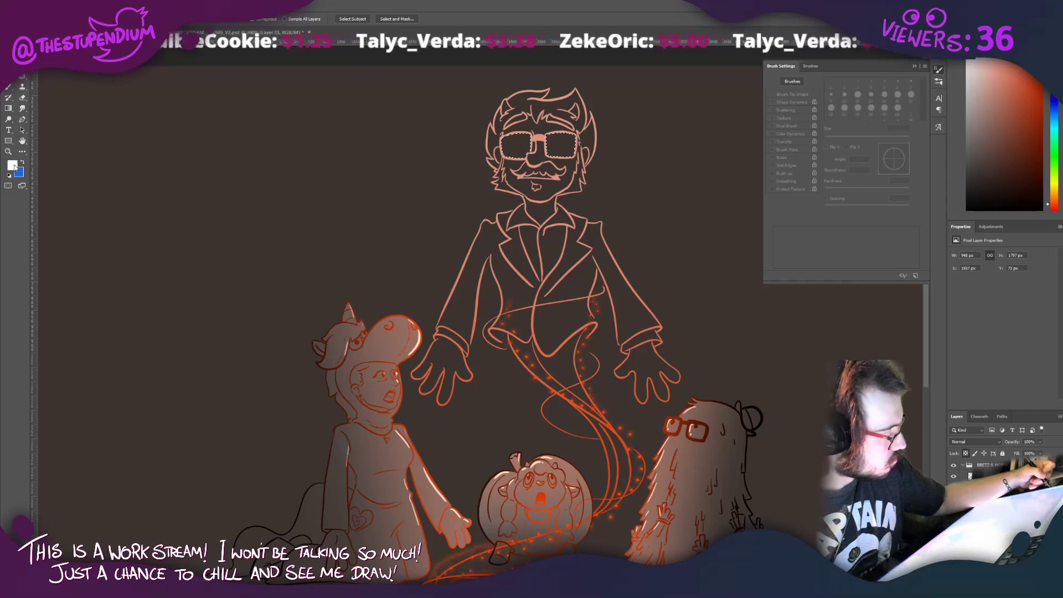
click(109, 5)
mouse_move(144, 123)
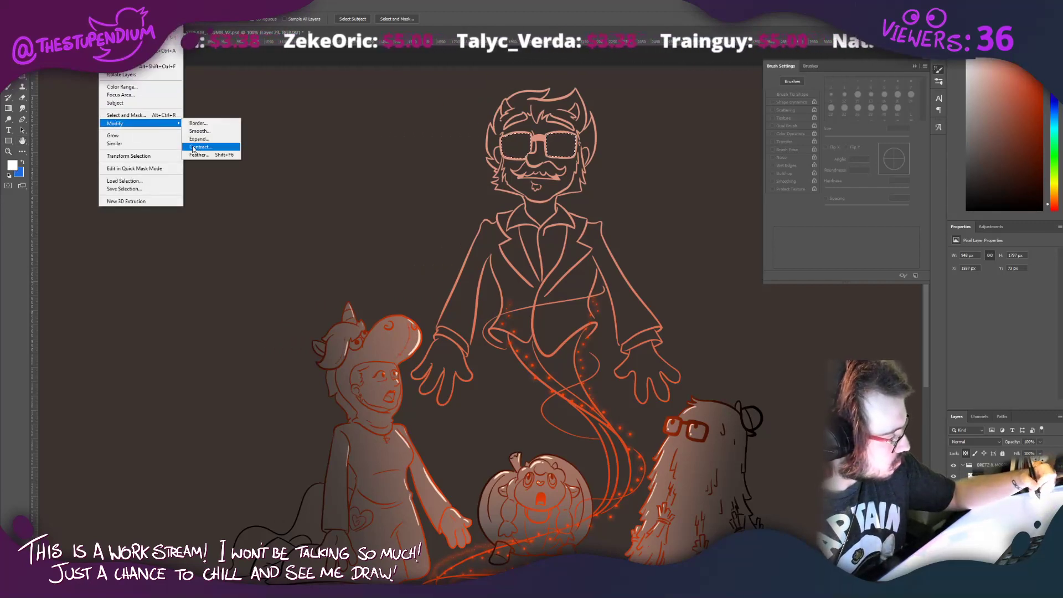
click(194, 154)
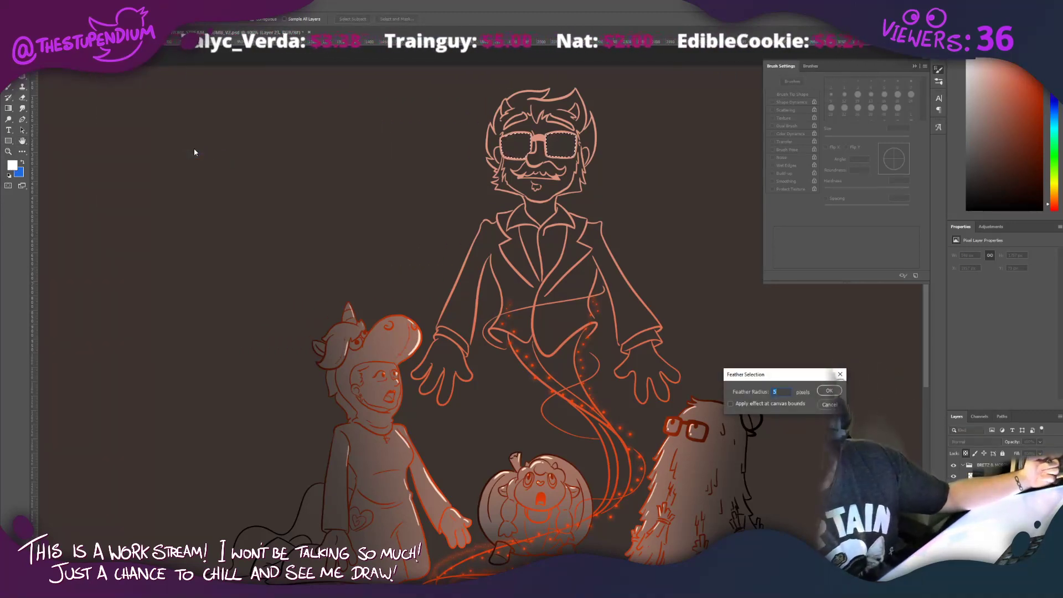
key(Return)
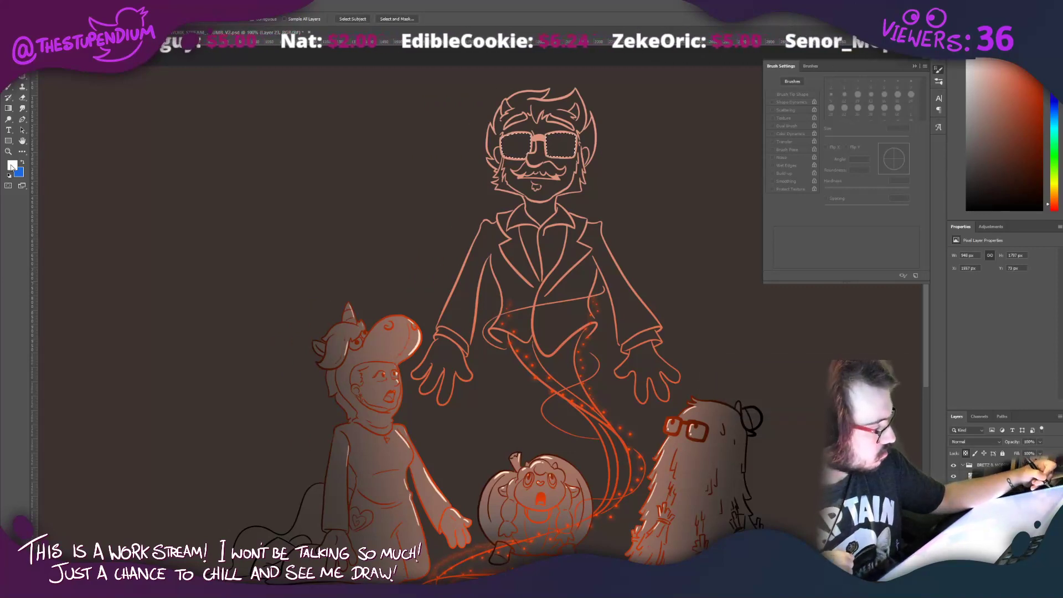
click(11, 165)
key(Escape)
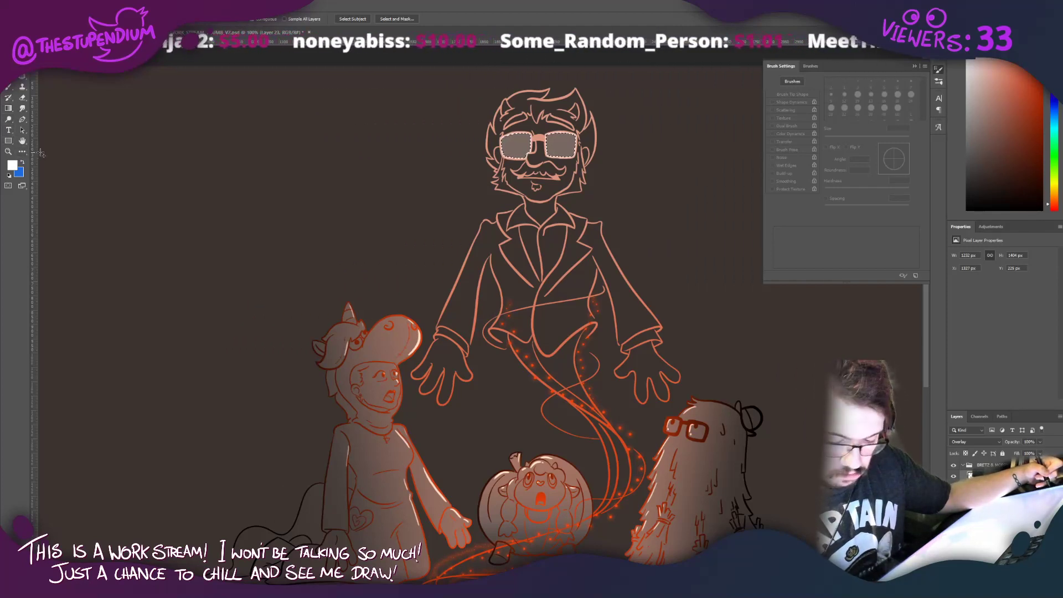
key(ctrl+z)
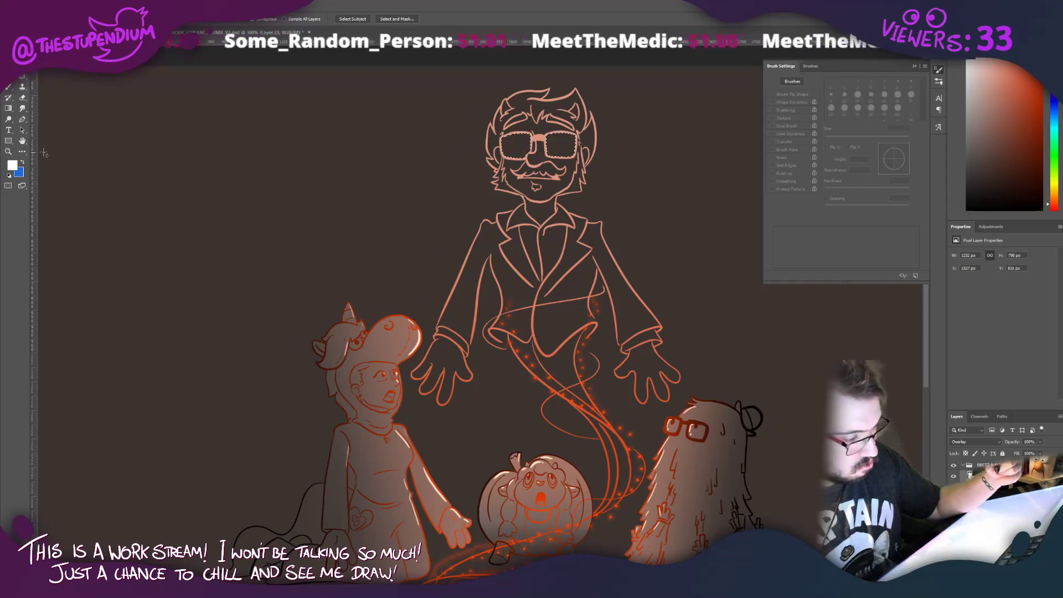
Step: Fill the feathered lens selection with white on a new layer and clear the selection
key(ctrl+shift+alt+n)
key(alt+BackSpace)
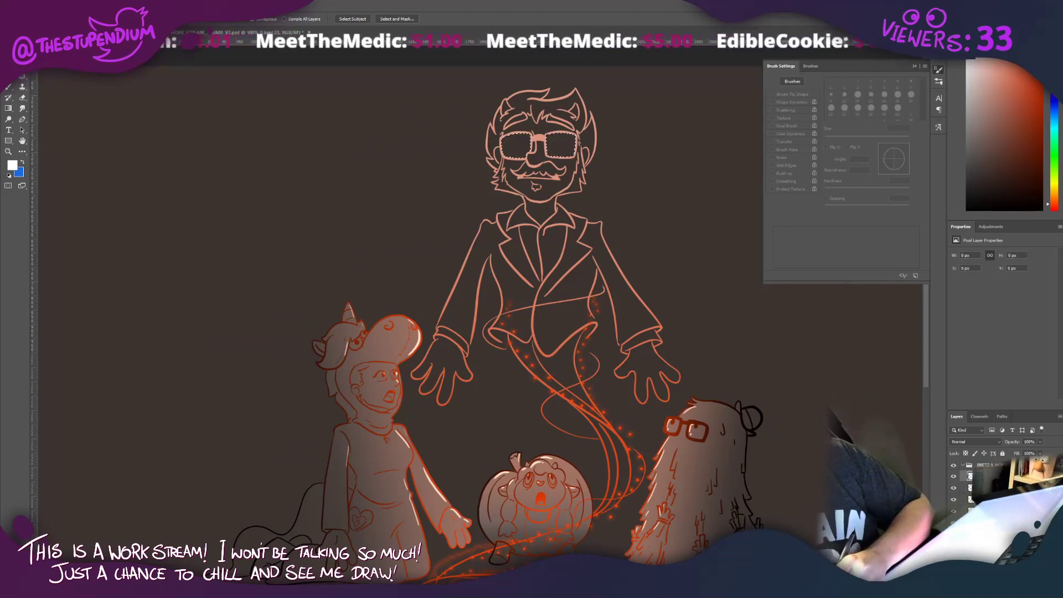
key(ctrl+d)
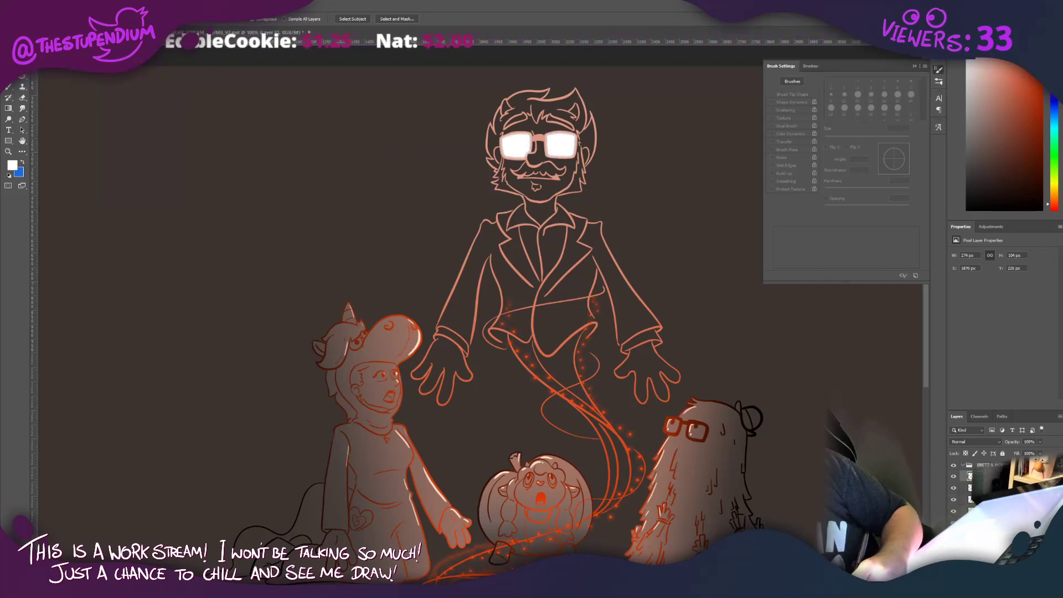
Step: Add an outer glow to the white lens layer and set the glow colour to a pale salmon
double_click(1013, 477)
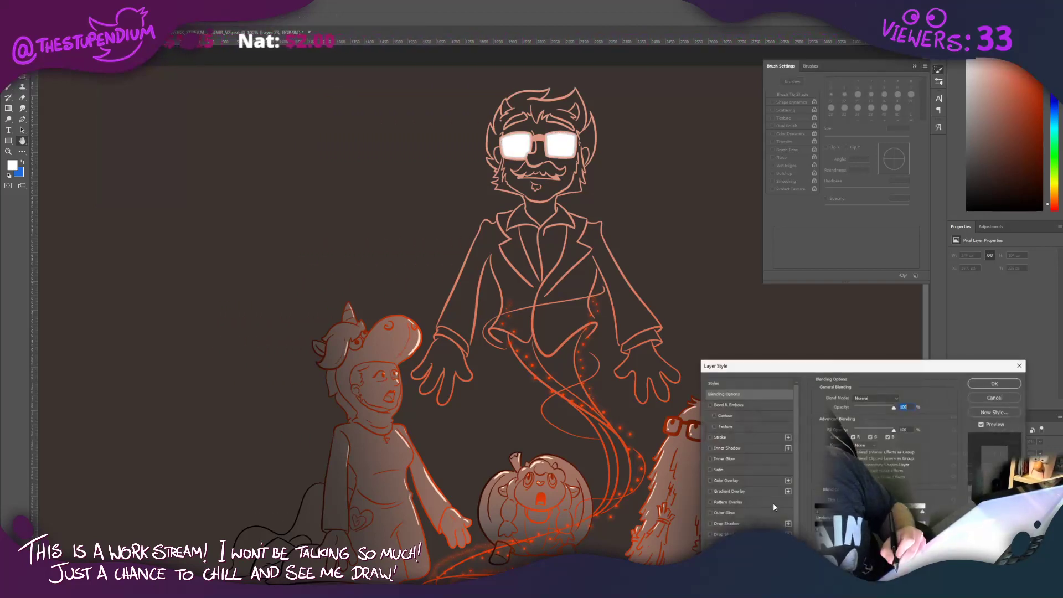
click(709, 512)
click(736, 514)
click(833, 427)
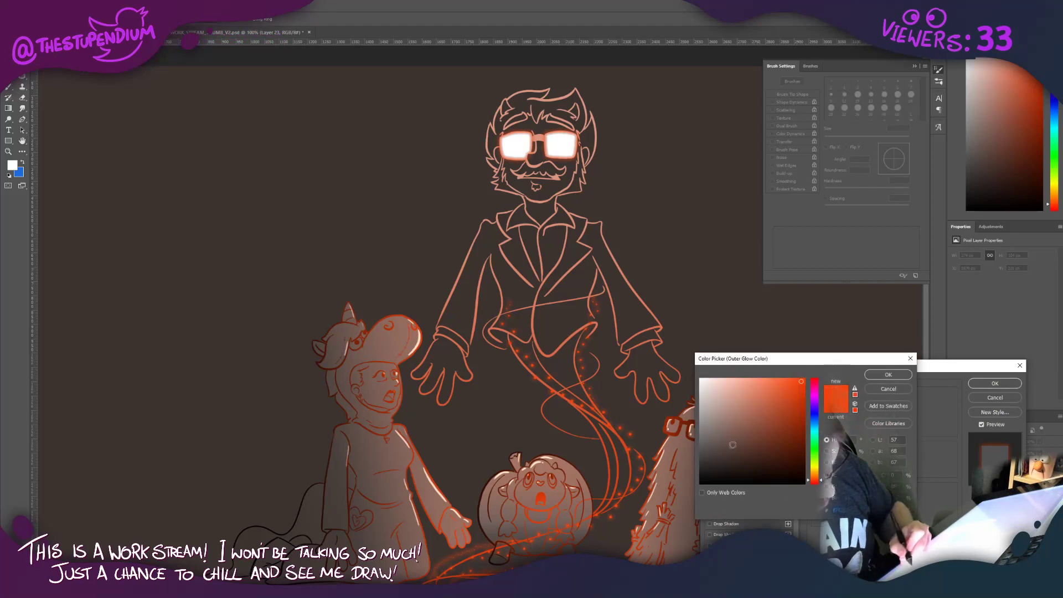
click(685, 370)
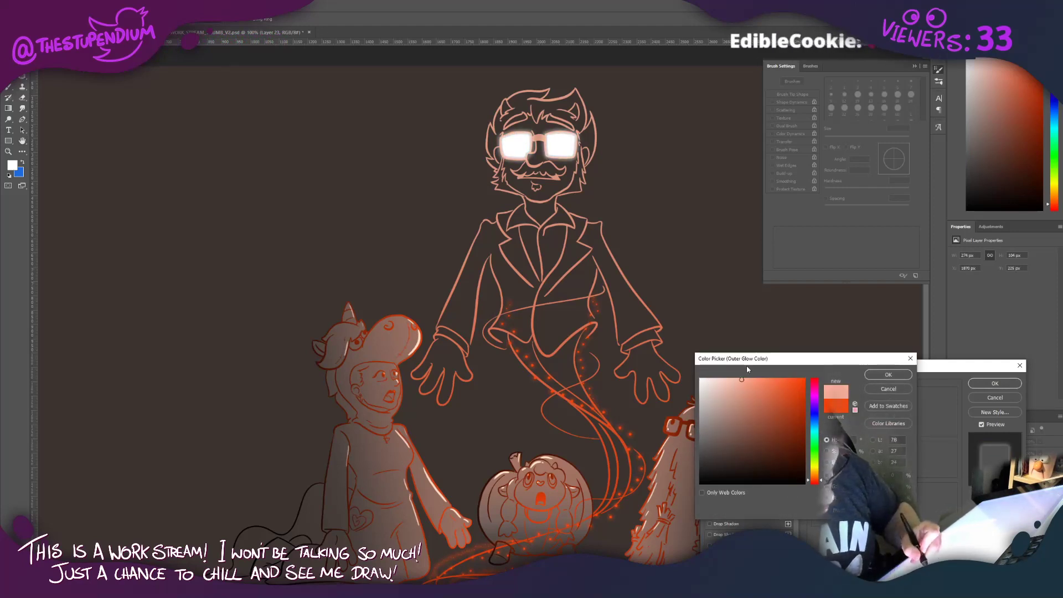
click(876, 378)
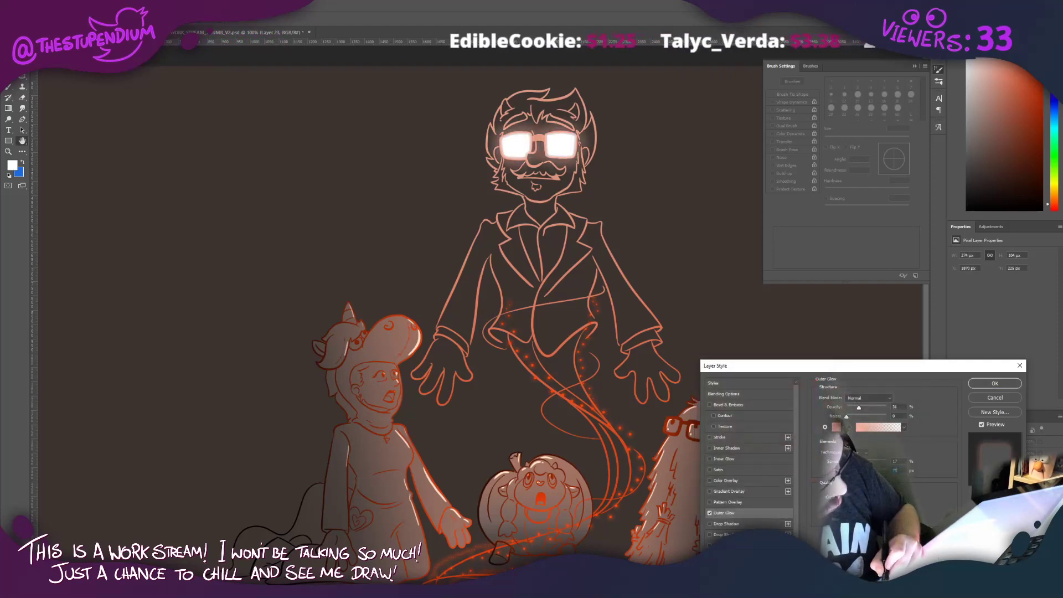
Step: Set the lens glow's blend mode to Linear Dodge (Add) with 50% opacity and apply the layer style
click(868, 398)
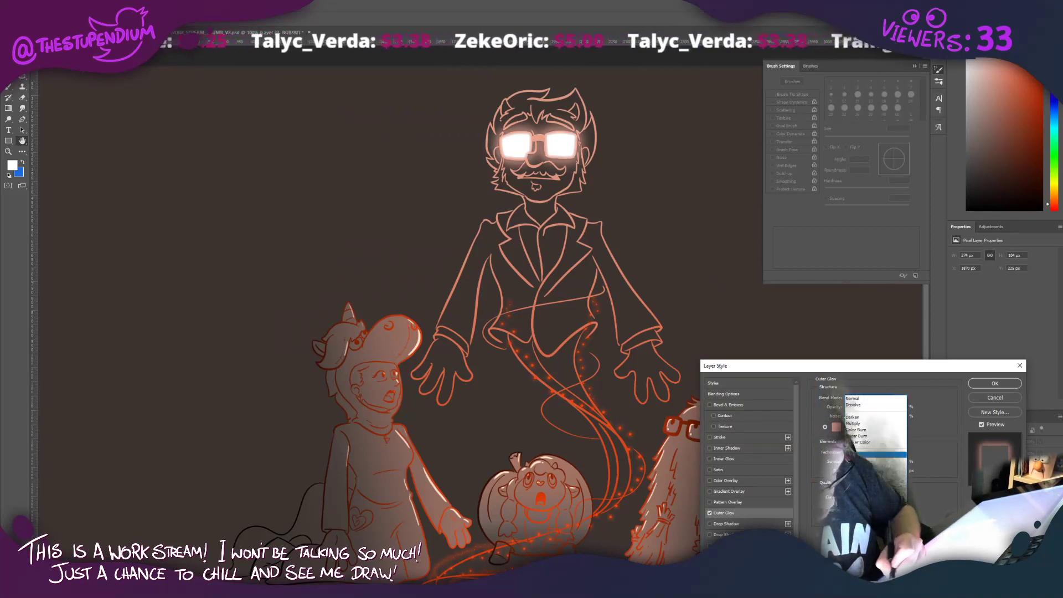
click(875, 473)
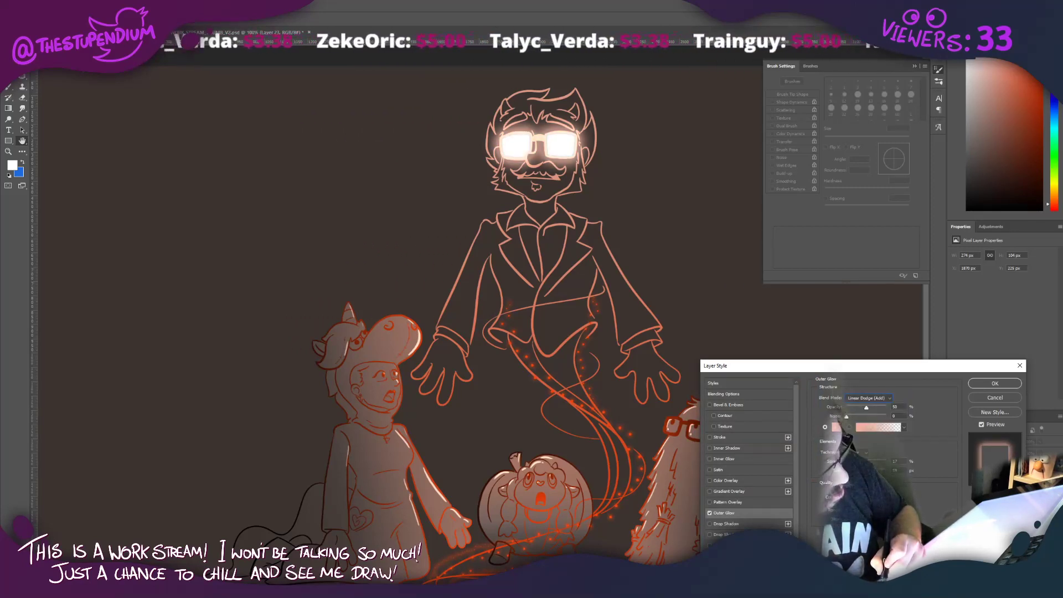
click(980, 380)
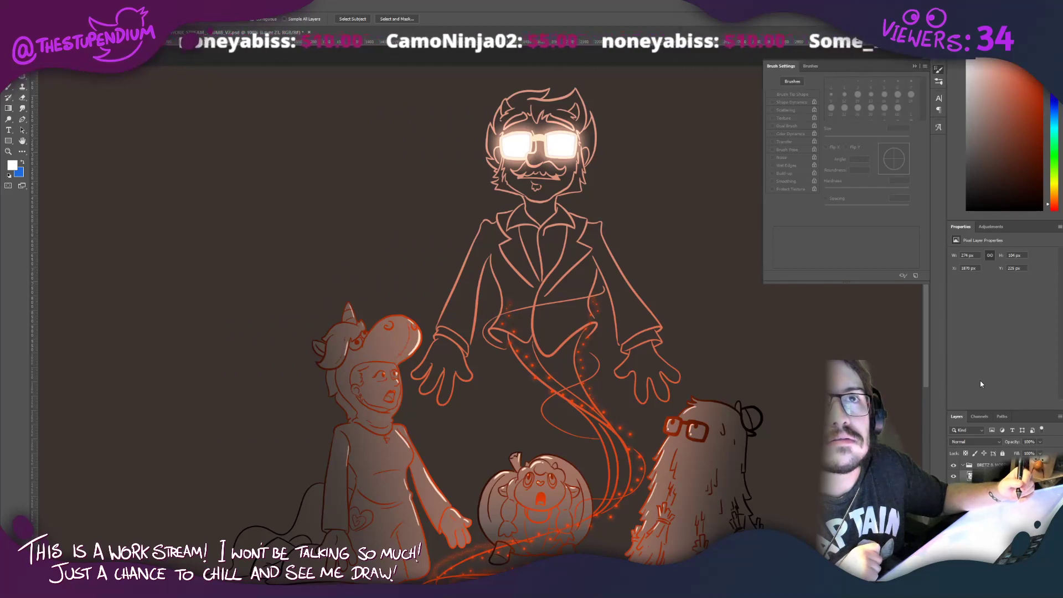
Step: Switch layers off and on through the stack to find the one containing the floating man's outlines
key(z)
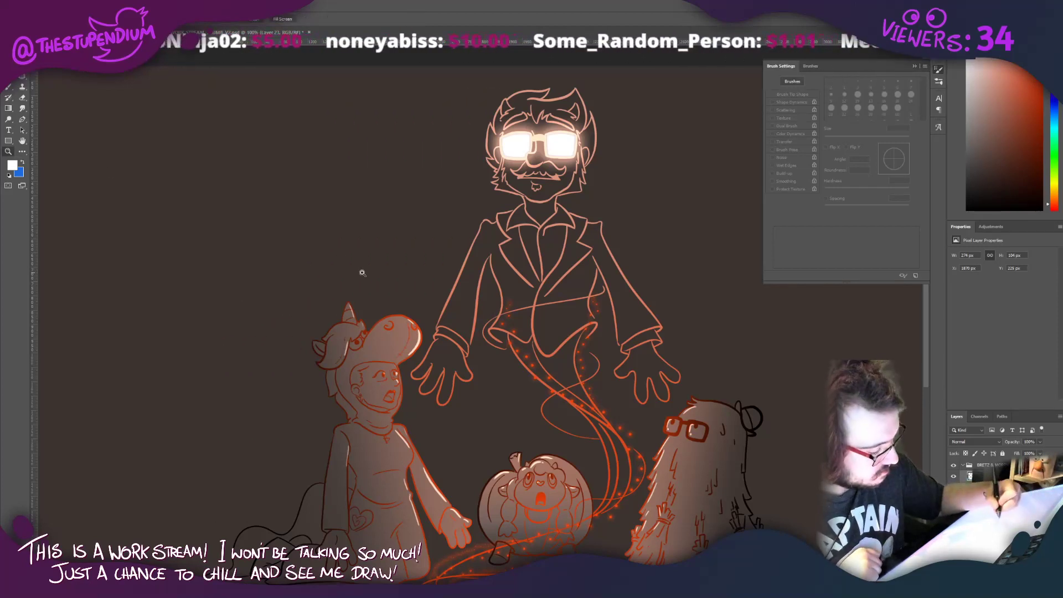
mouse_move(362, 273)
mouse_down()
mouse_move(328, 266)
mouse_move(349, 273)
mouse_move(366, 220)
mouse_up()
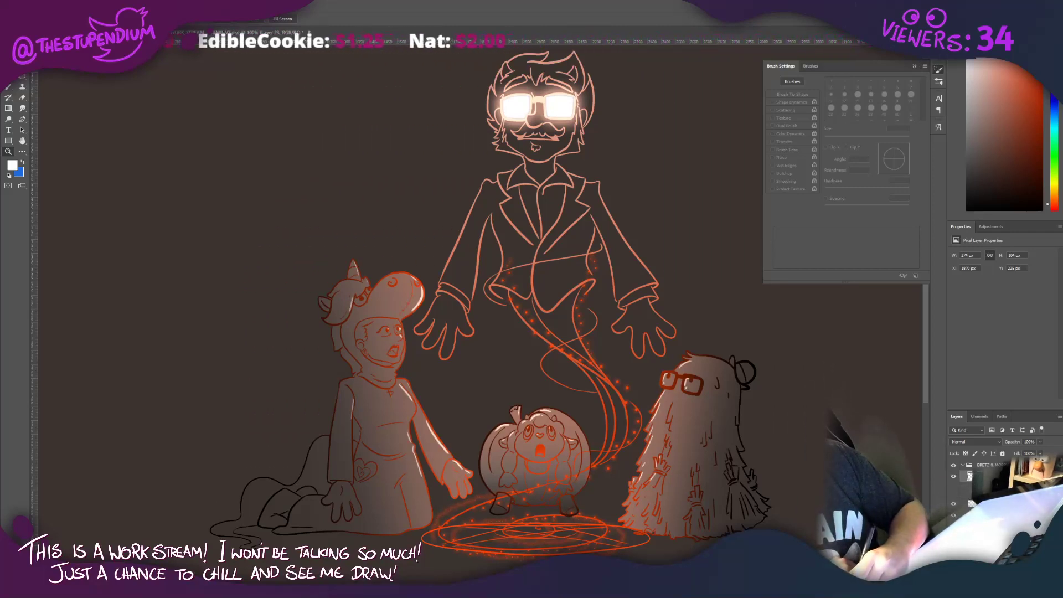
click(953, 534)
click(953, 535)
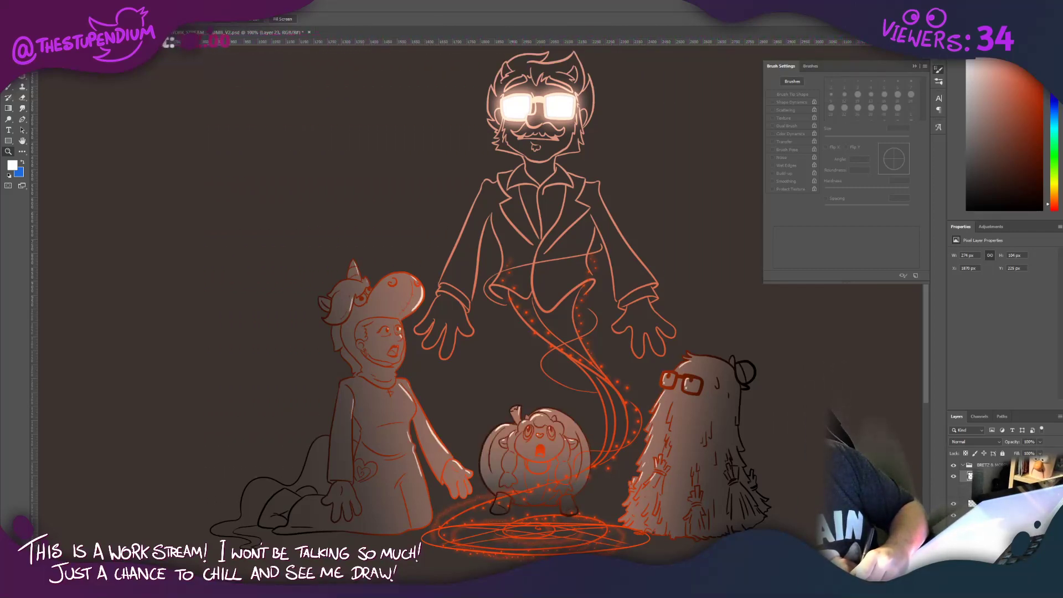
click(953, 517)
click(953, 517)
click(953, 505)
click(953, 505)
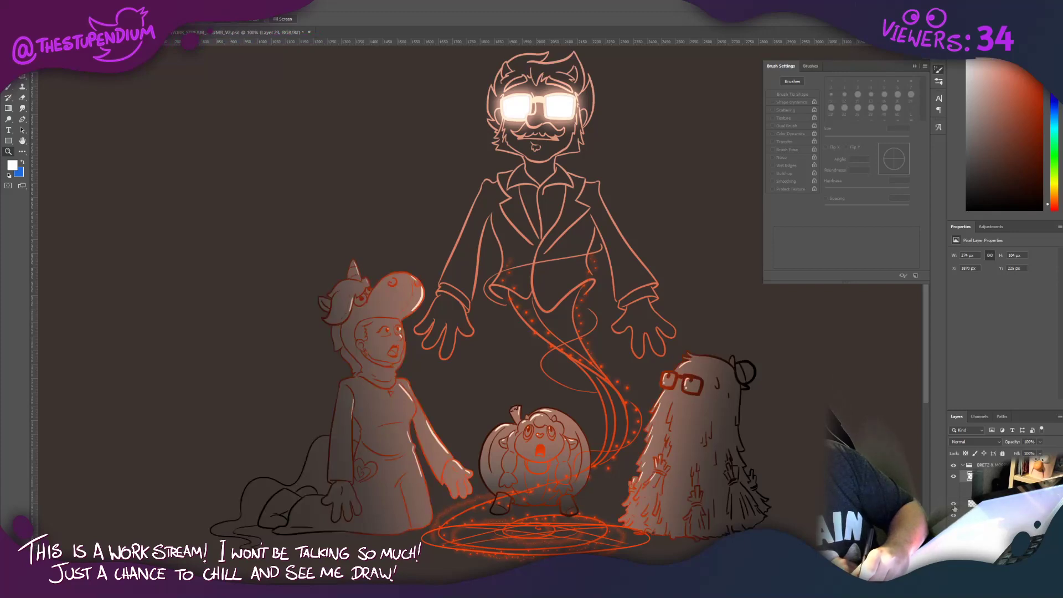
click(953, 505)
click(953, 505)
scroll(953, 487, down, 2)
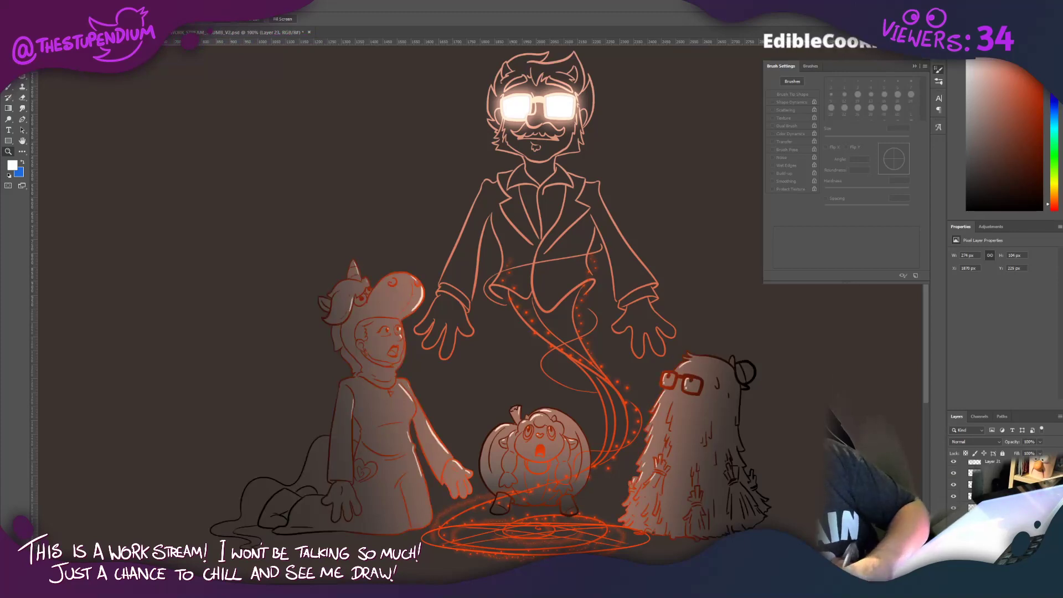
click(953, 496)
click(953, 496)
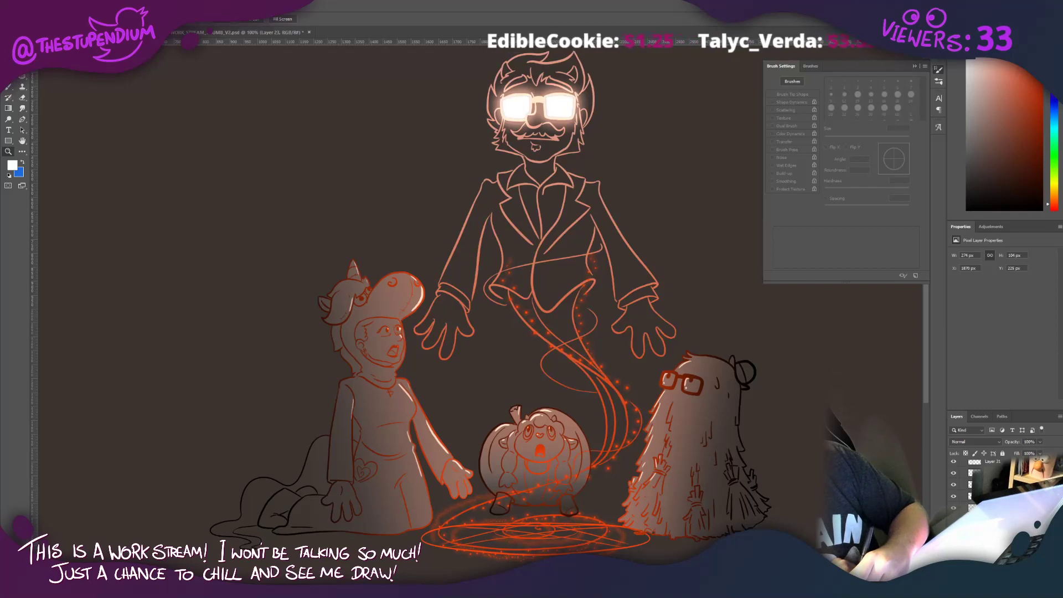
double_click(968, 502)
key(Escape)
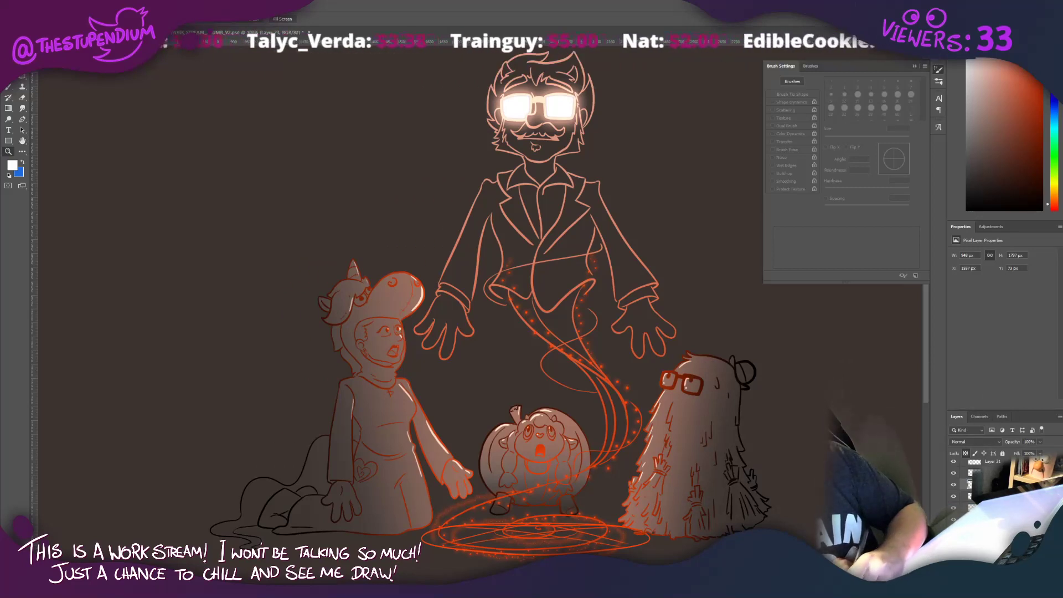
Step: Add an outer glow to the floating man's line art layer and set the glow colour to a vivid orange-red
double_click(969, 496)
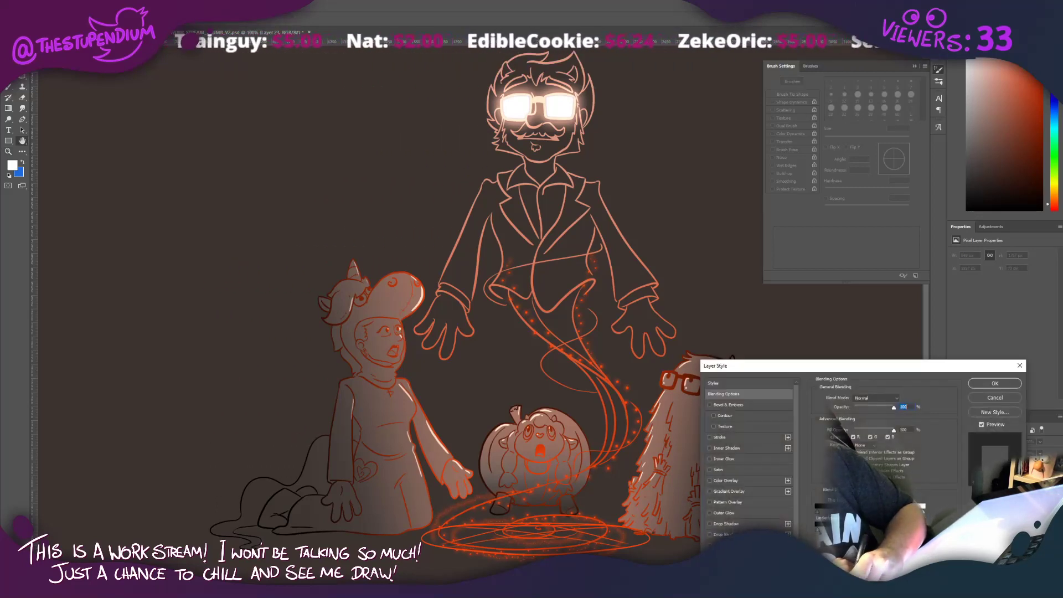
click(710, 513)
click(751, 512)
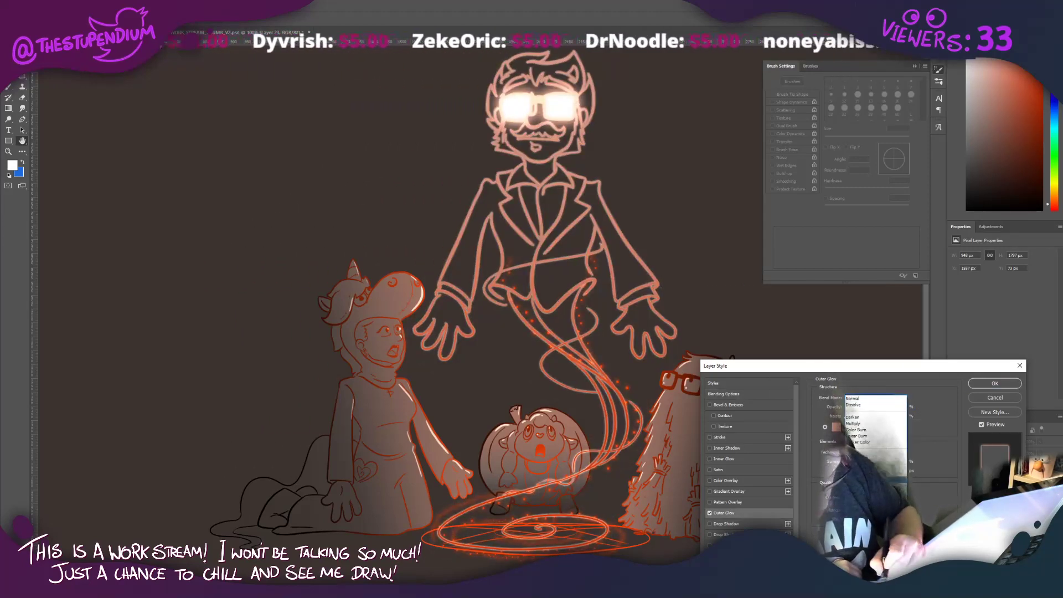
click(836, 427)
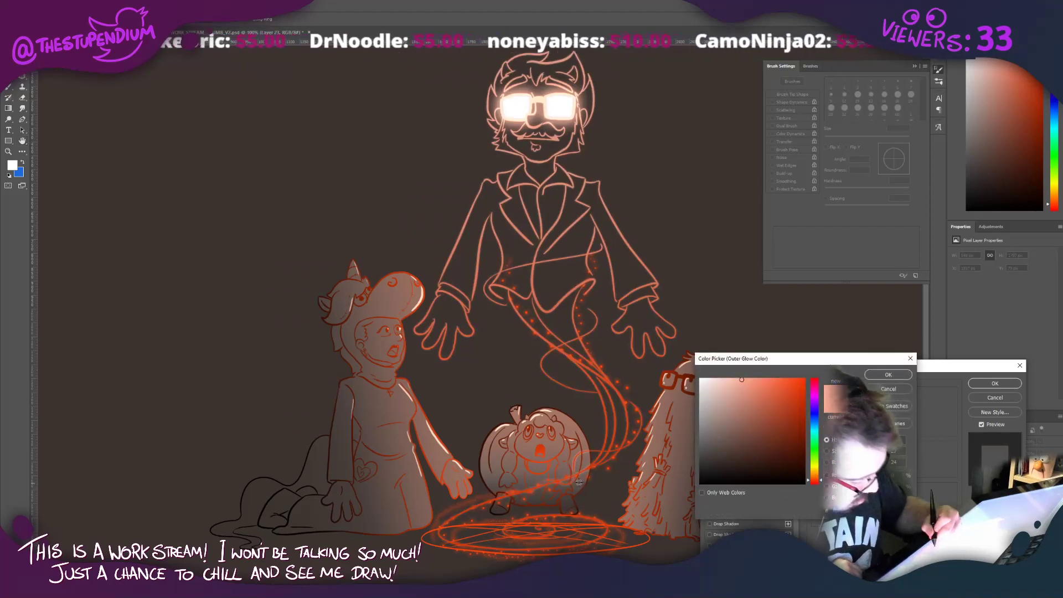
click(605, 454)
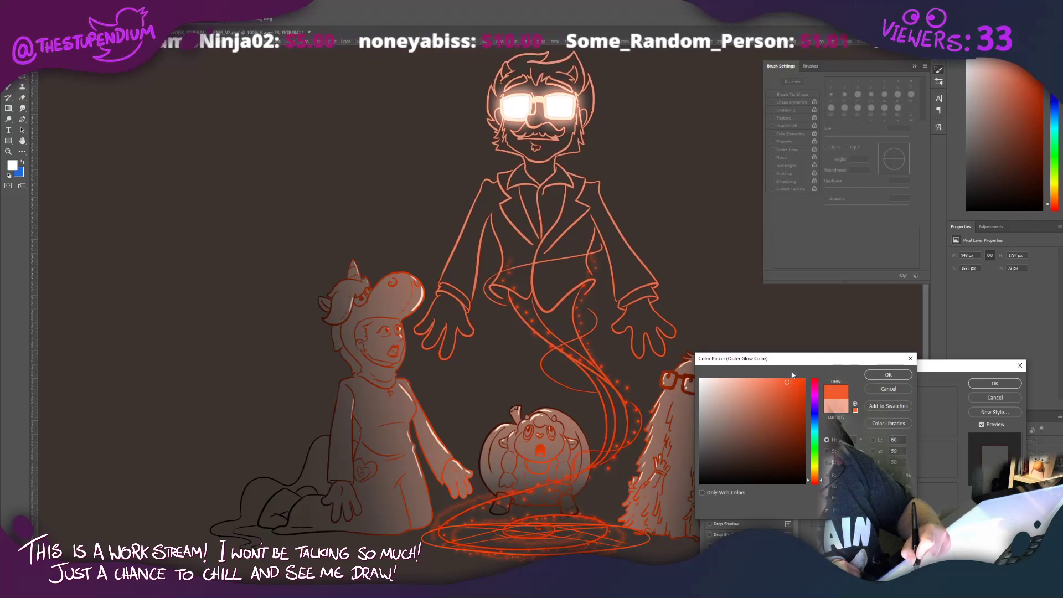
key(Return)
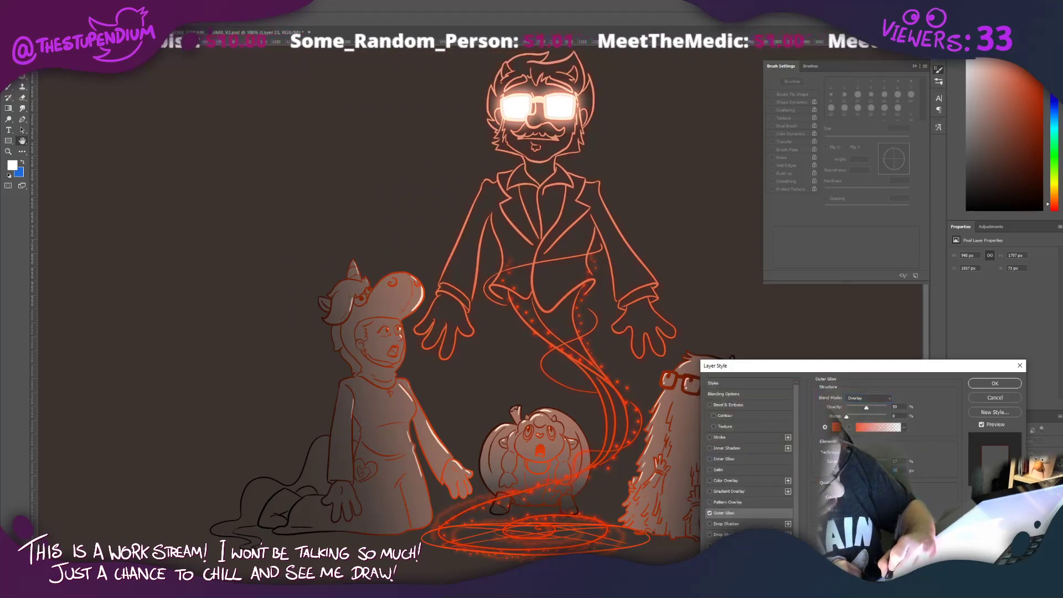
Step: Try Linear Dodge (Add) on the line art's outer glow, settle on Hard Light with a lower opacity, and apply the style
click(854, 399)
click(850, 416)
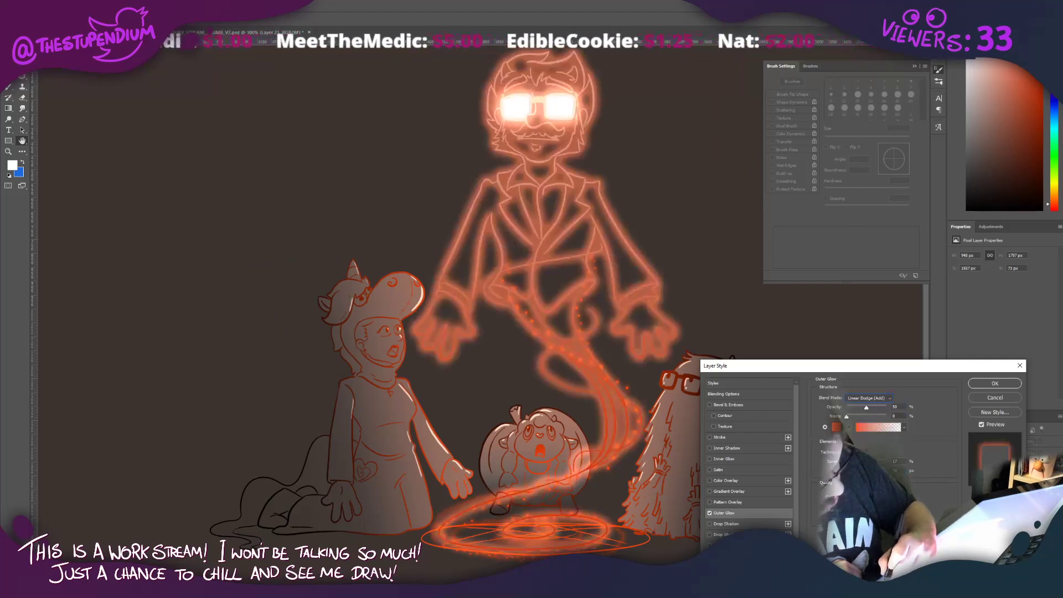
click(855, 398)
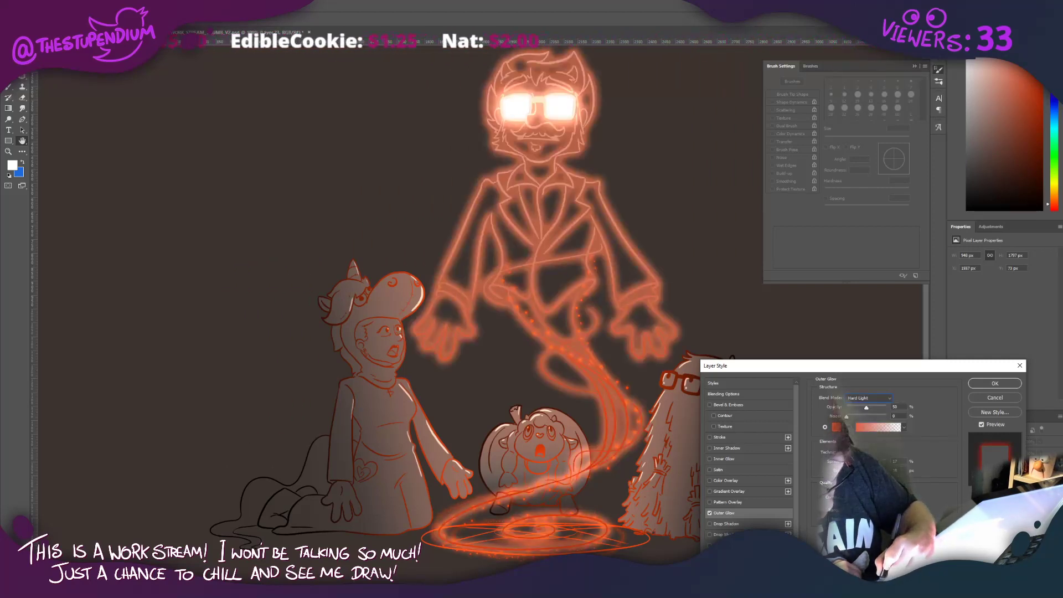
click(852, 401)
click(855, 399)
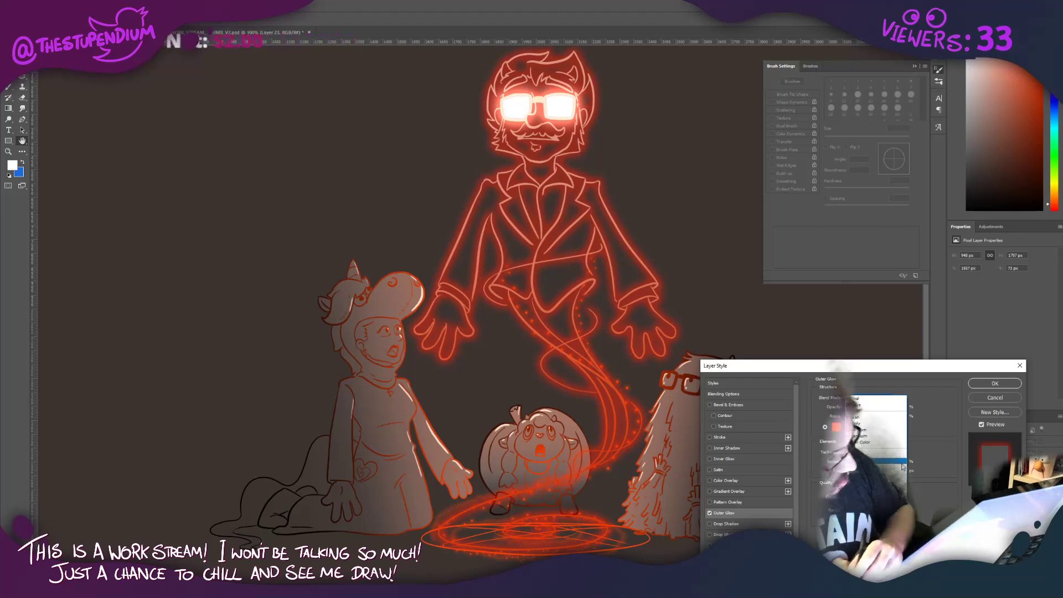
click(843, 377)
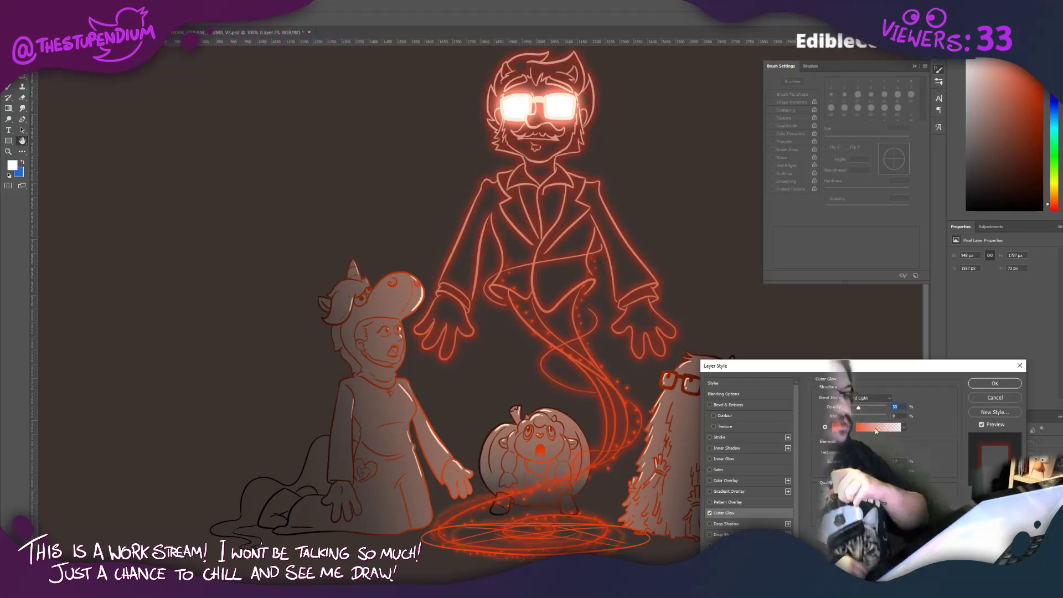
click(978, 385)
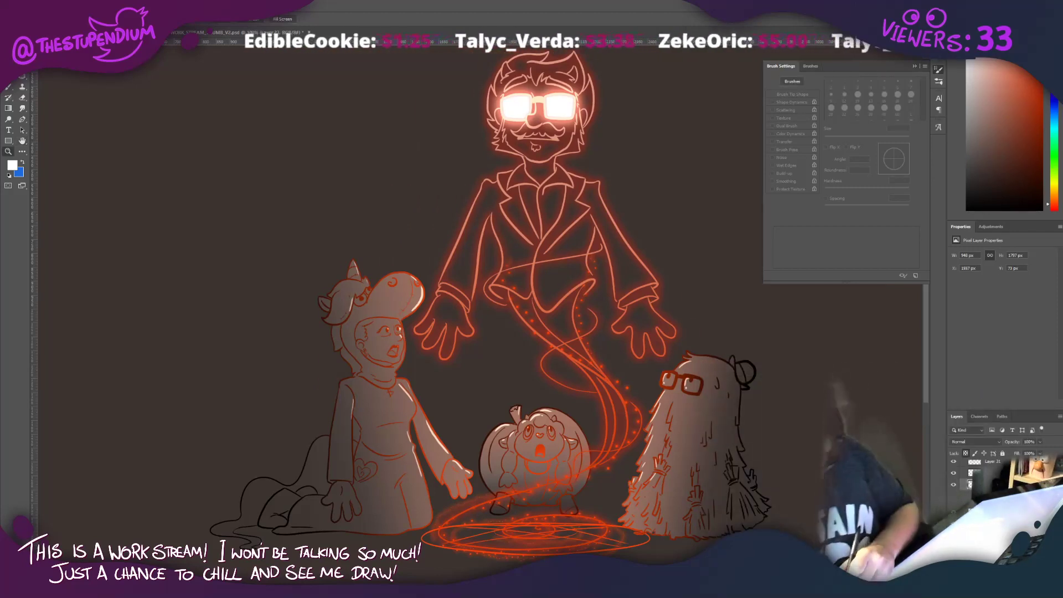
Step: Apply Levels to the costumed characters' shading layer with input black 60, midtone 1.19 and white 154 for stronger contrast
click(997, 508)
click(57, 7)
mouse_move(83, 32)
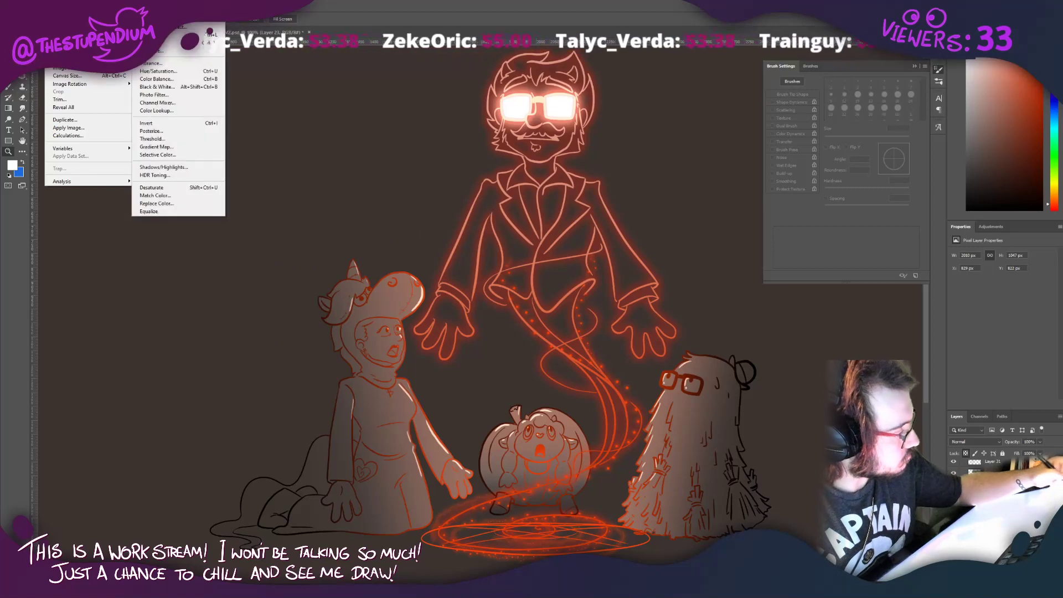
click(194, 34)
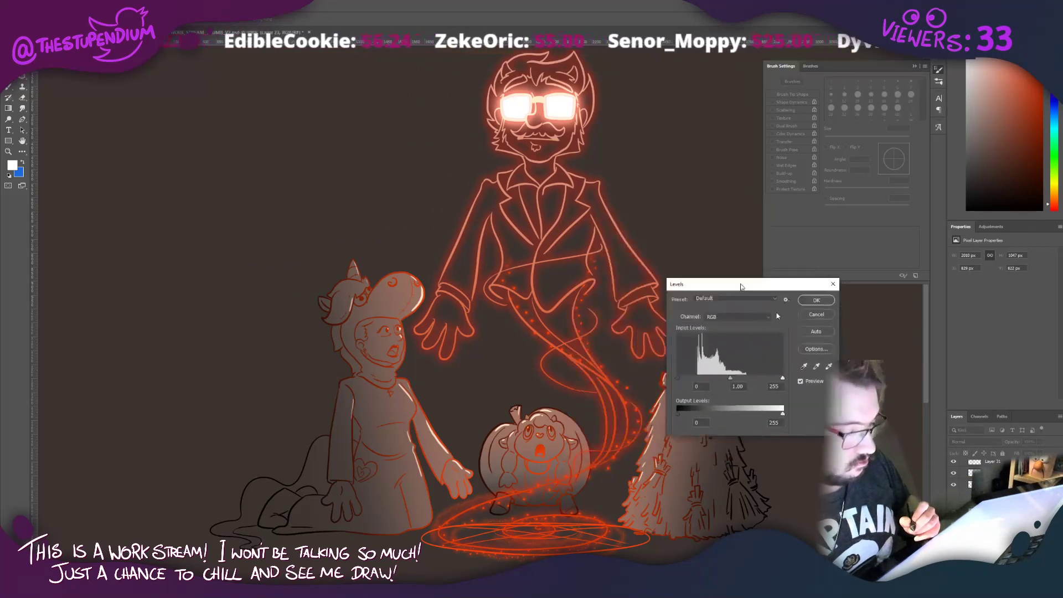
drag(733, 288, 162, 256)
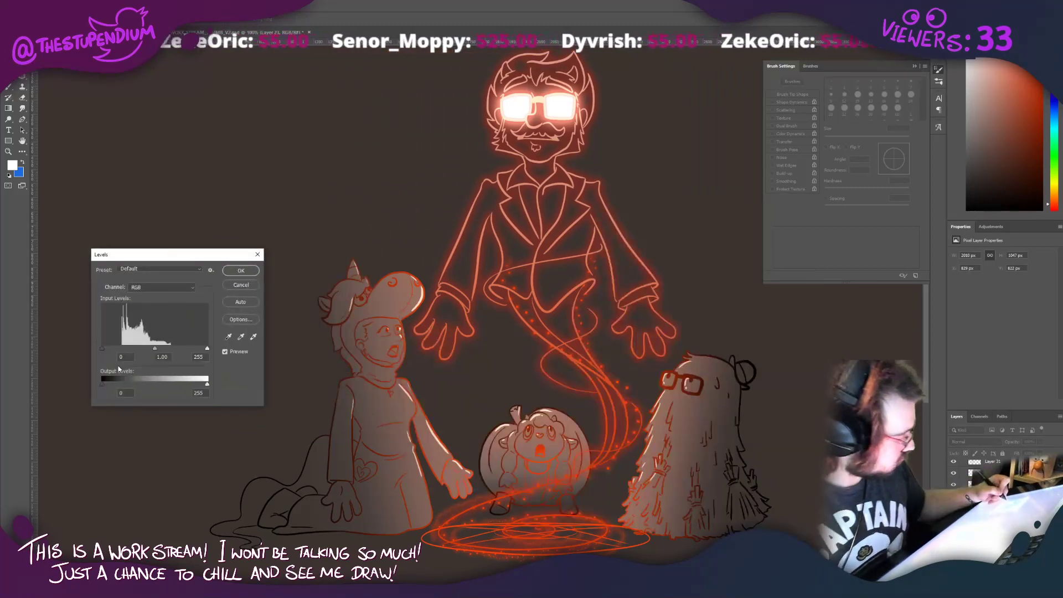
drag(154, 349, 117, 348)
drag(207, 349, 148, 347)
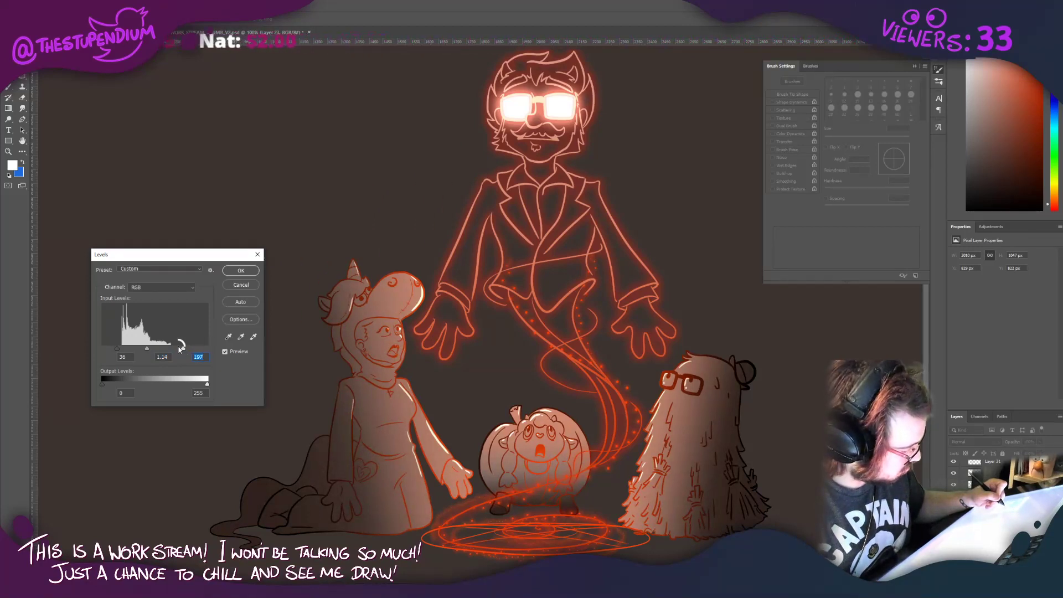
drag(180, 349, 127, 347)
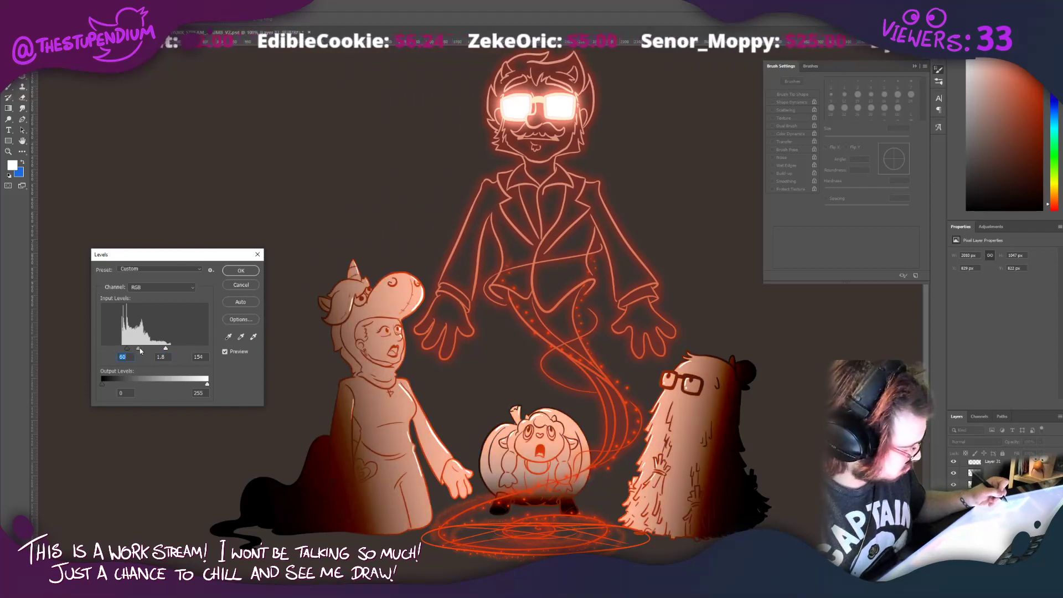
key(Tab)
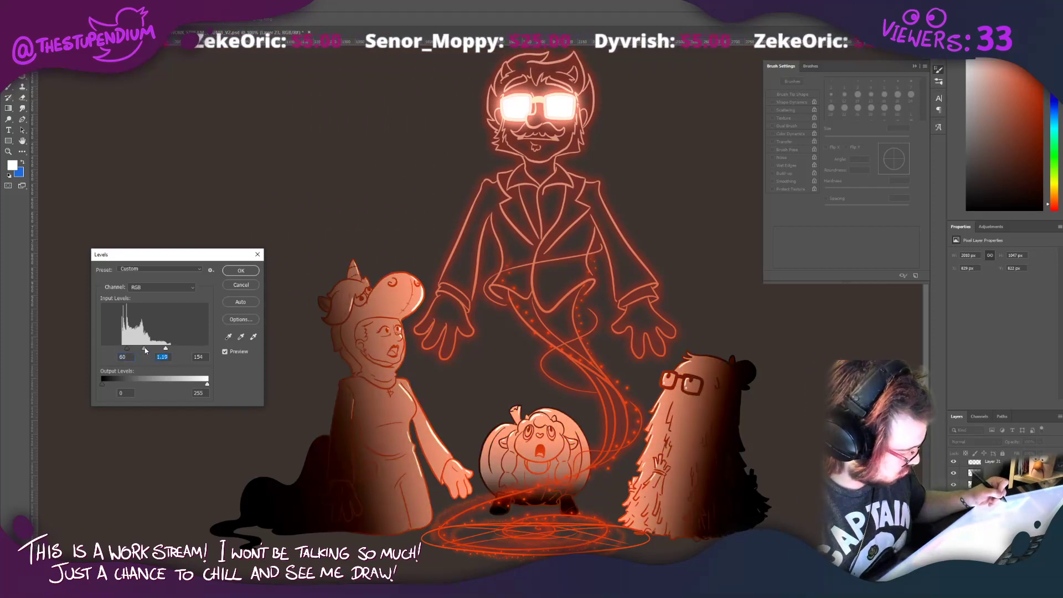
Step: Compare the characters' shading with and without Levels, lower the input black to 47 and apply the adjustment
click(225, 352)
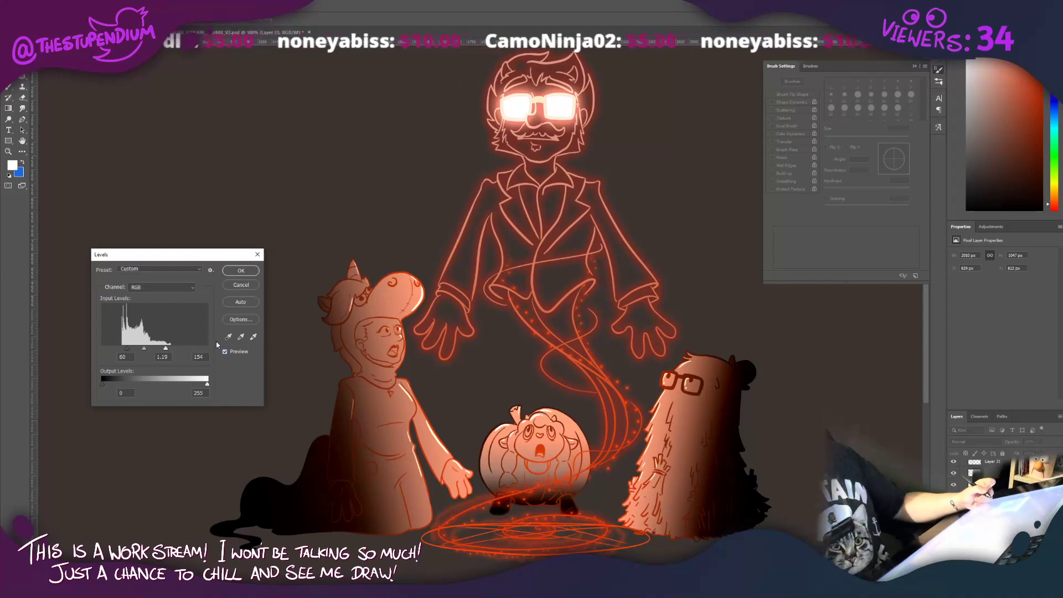
click(123, 349)
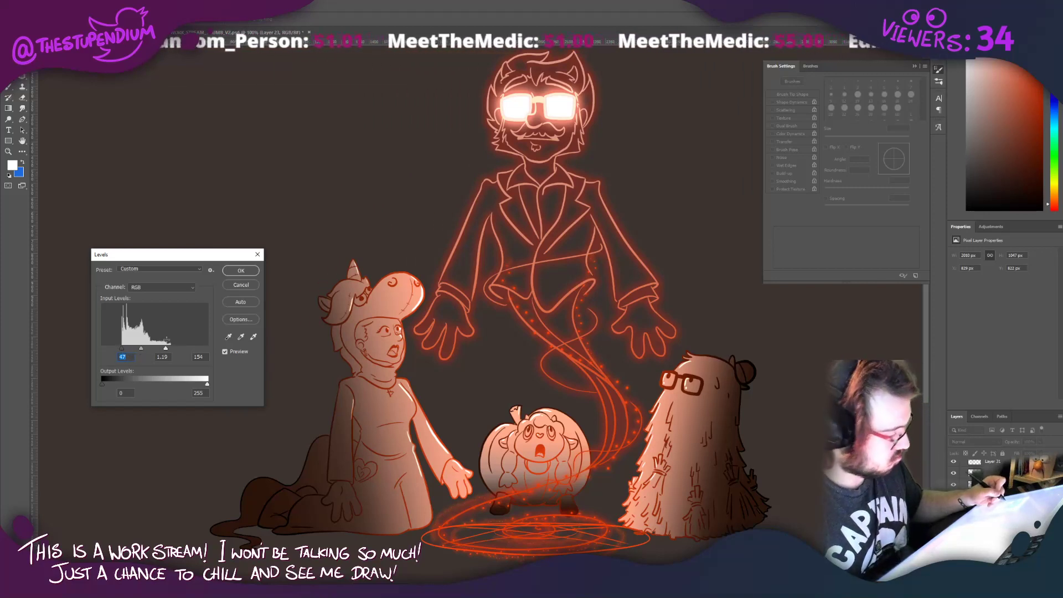
click(241, 271)
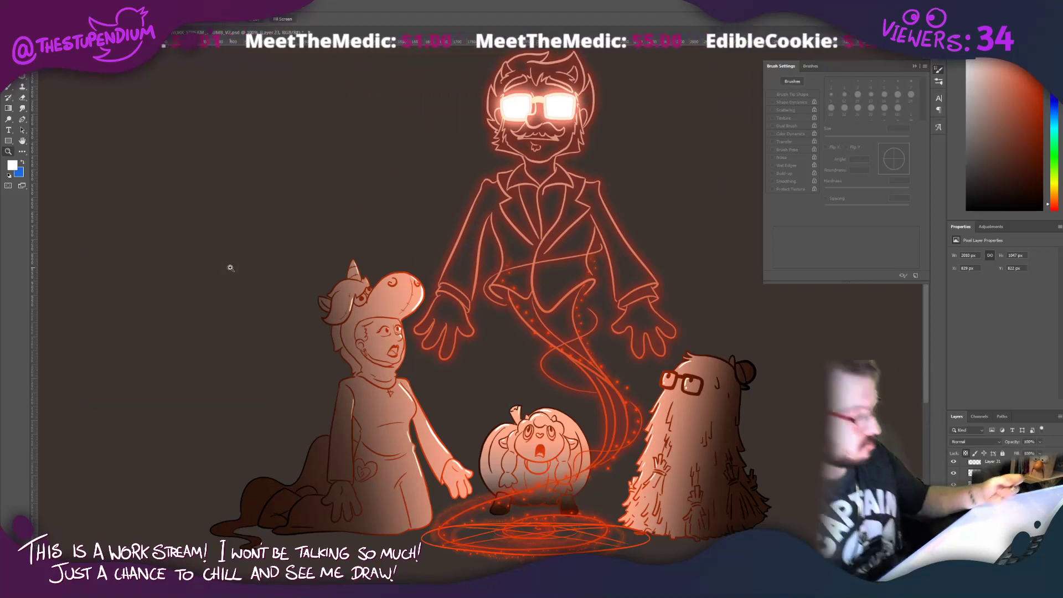
Step: Set the foreground colour to the scene's dark brown and the background colour to black
click(10, 161)
click(885, 374)
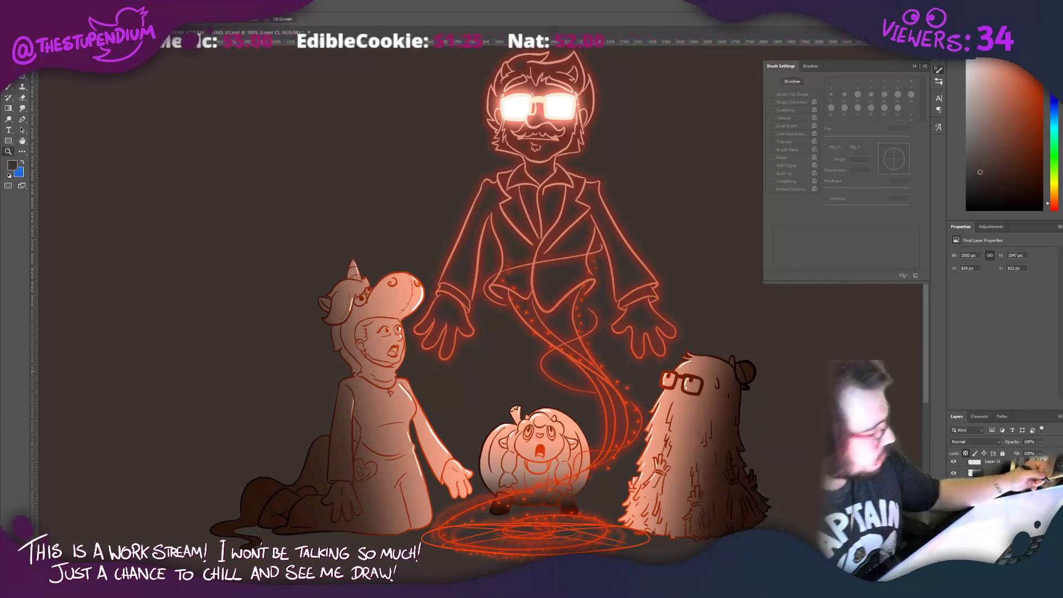
click(20, 174)
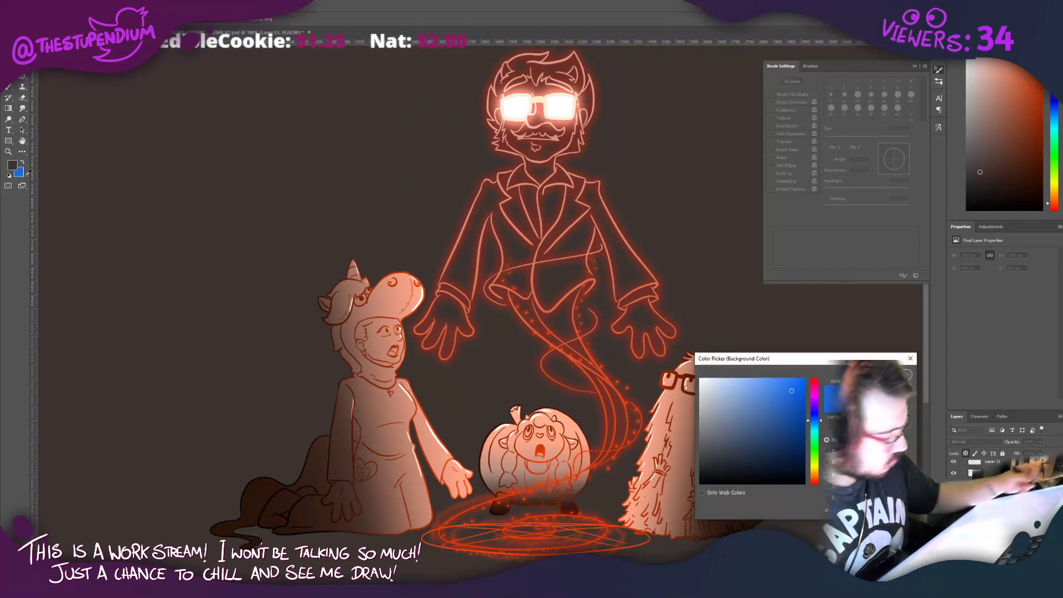
click(867, 374)
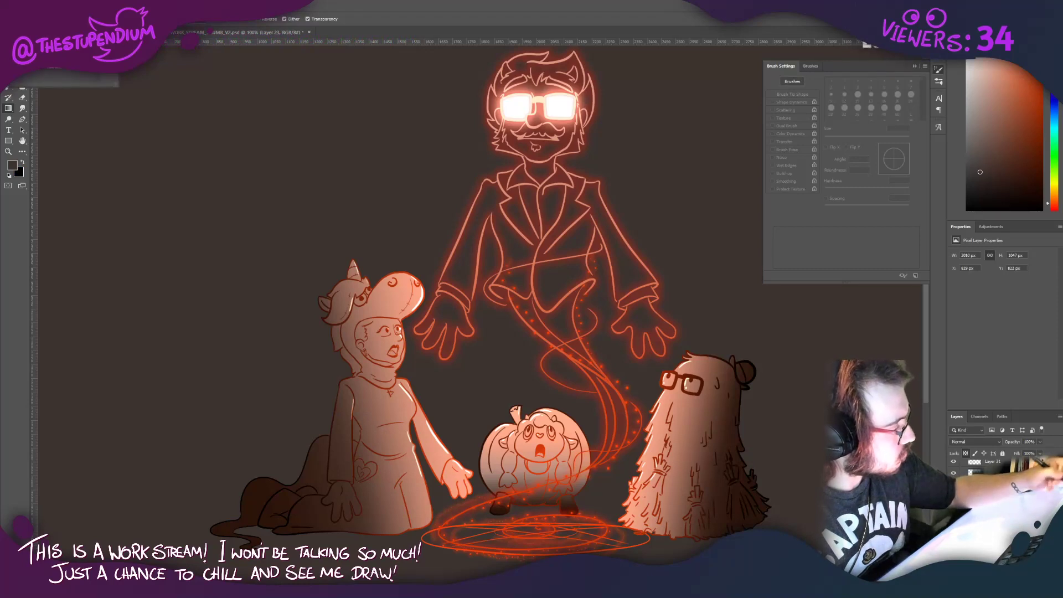
Step: Fill the backdrop with a radial dark-brown-to-black gradient running from just above the magic circle to the canvas's upper left area
click(10, 154)
mouse_move(238, 206)
mouse_down()
mouse_move(202, 204)
mouse_move(243, 206)
mouse_up()
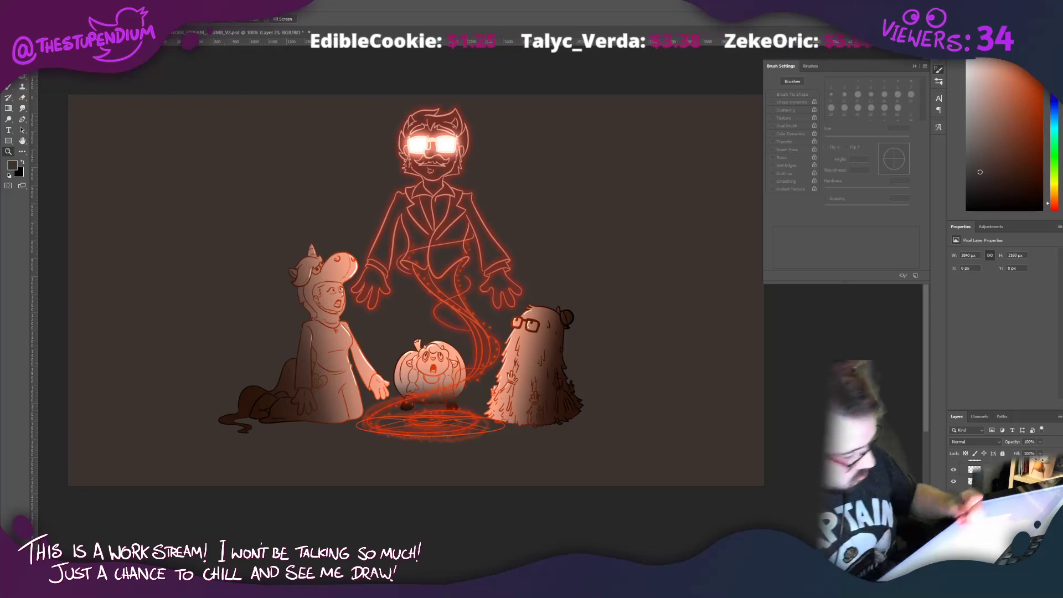
scroll(436, 391, up, 1)
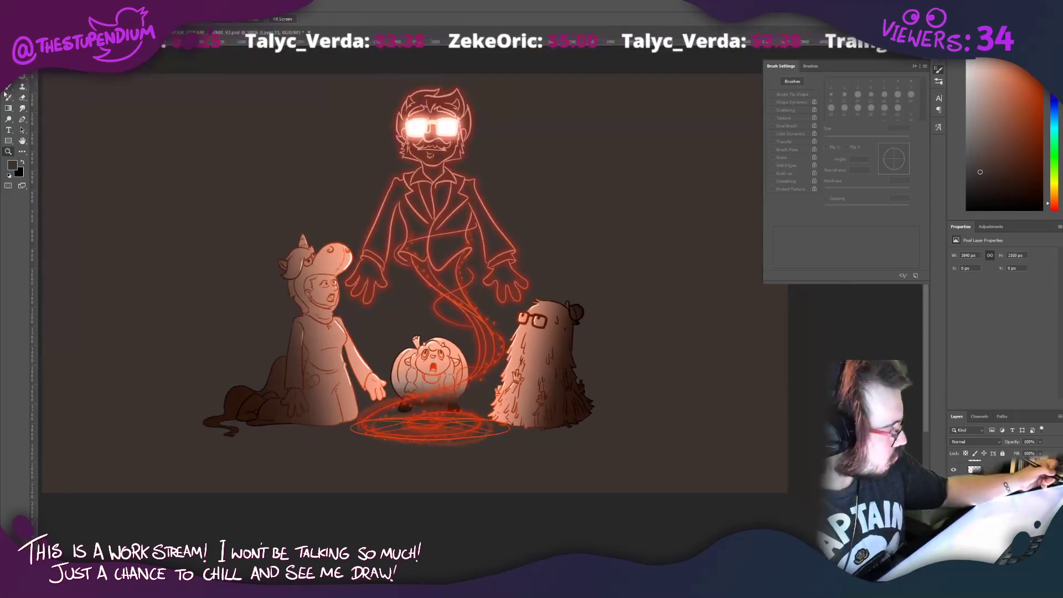
click(9, 108)
drag(433, 384, 240, 121)
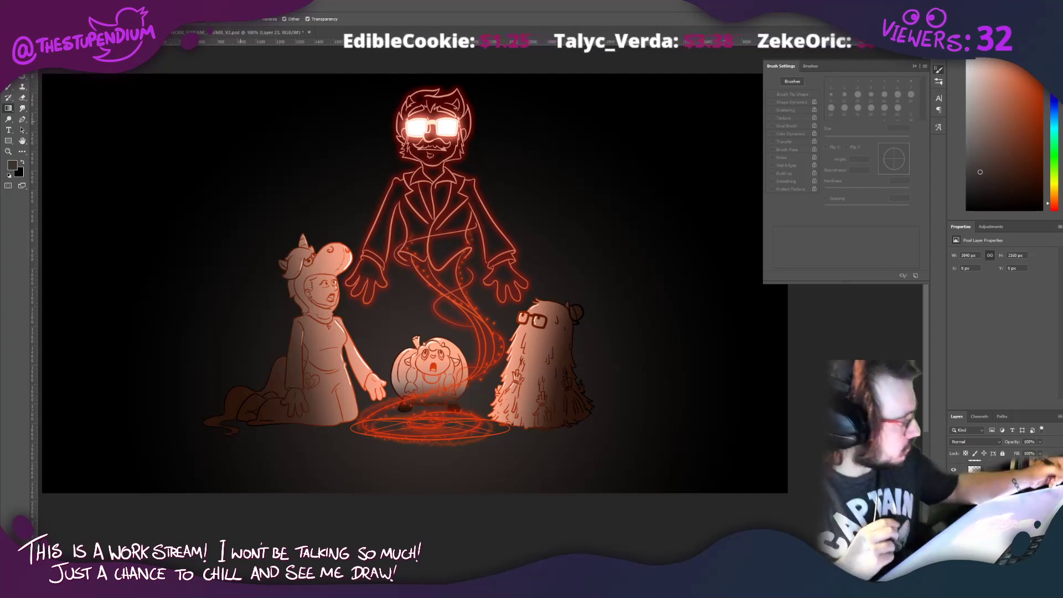
Step: Replace the rectangular selection with a wide, flat elliptical selection around the magic circle on the floor
click(22, 45)
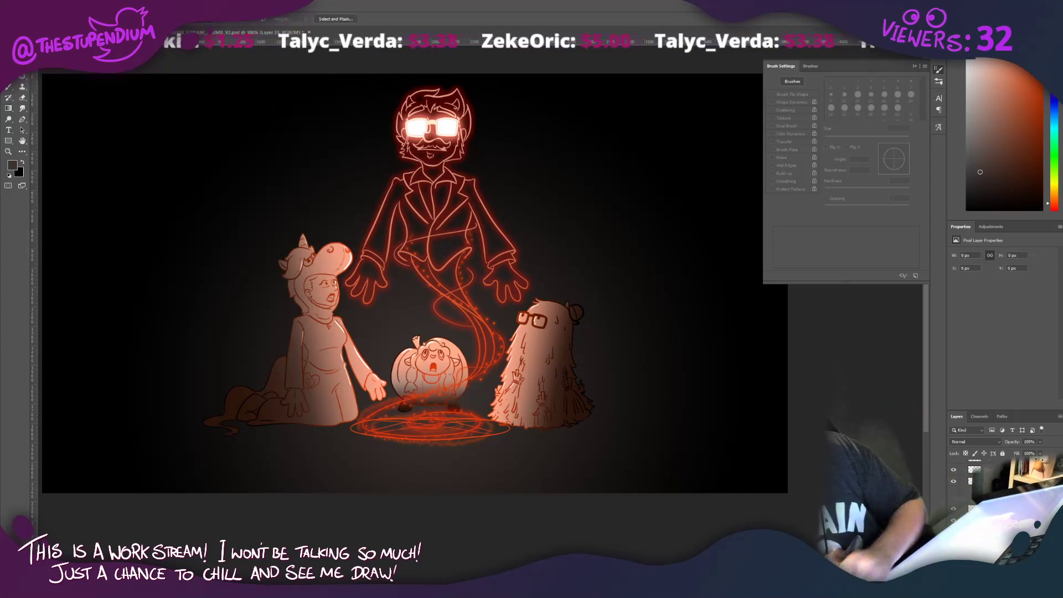
drag(628, 438, 283, 412)
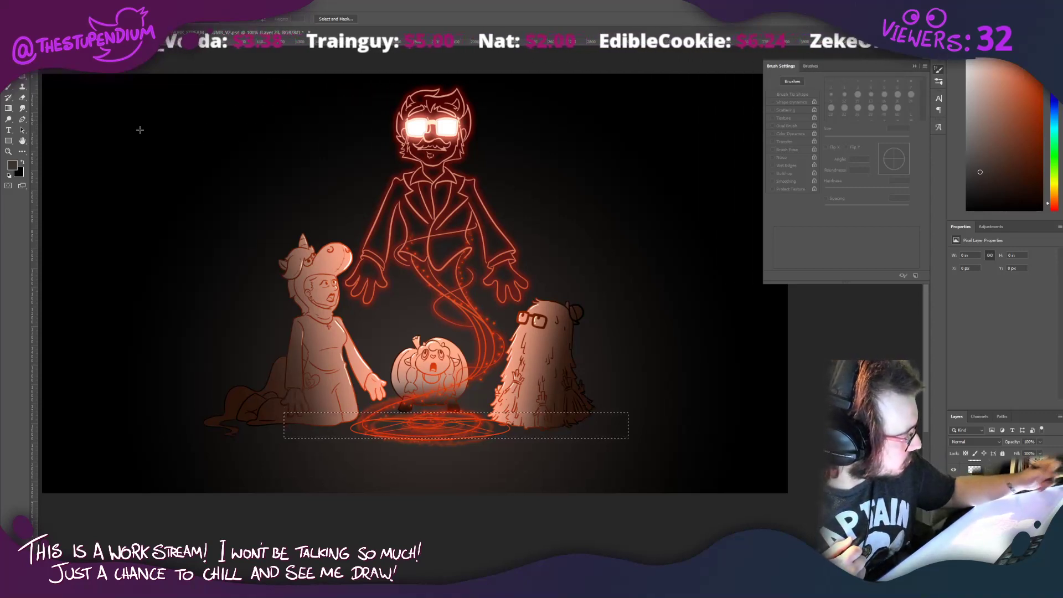
drag(151, 150, 164, 176)
mouse_move(627, 453)
mouse_down()
mouse_move(218, 425)
mouse_move(331, 425)
mouse_move(308, 413)
mouse_move(287, 455)
mouse_up()
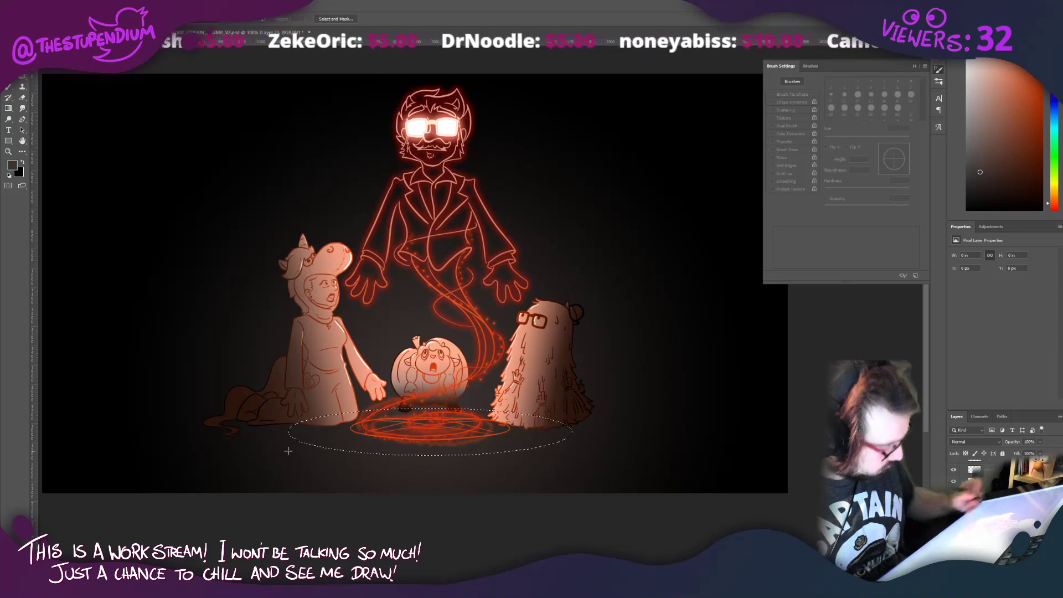
Step: Try to apply a Gaussian Blur to the elliptical selection on the empty layer
click(130, 7)
mouse_move(166, 100)
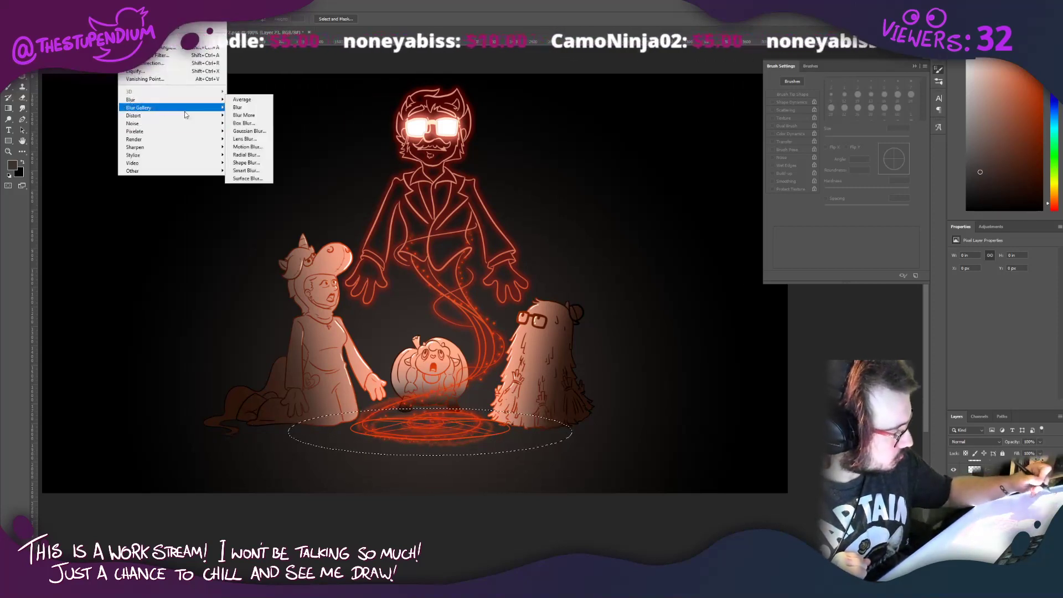
click(237, 140)
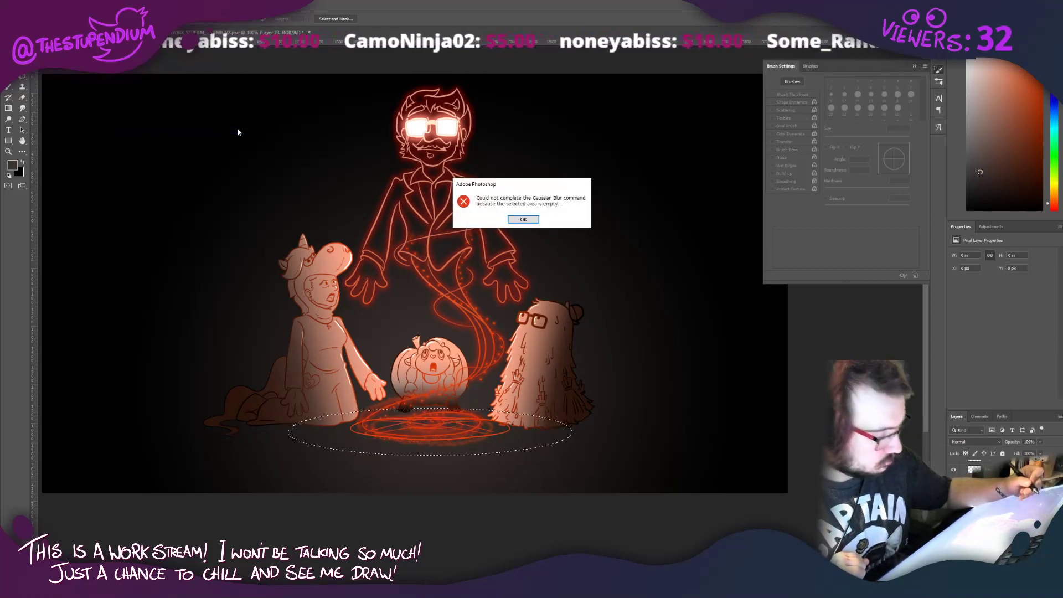
click(523, 223)
Step: Try feathering the elliptical selection around the magic circle by 200 pixels
click(110, 6)
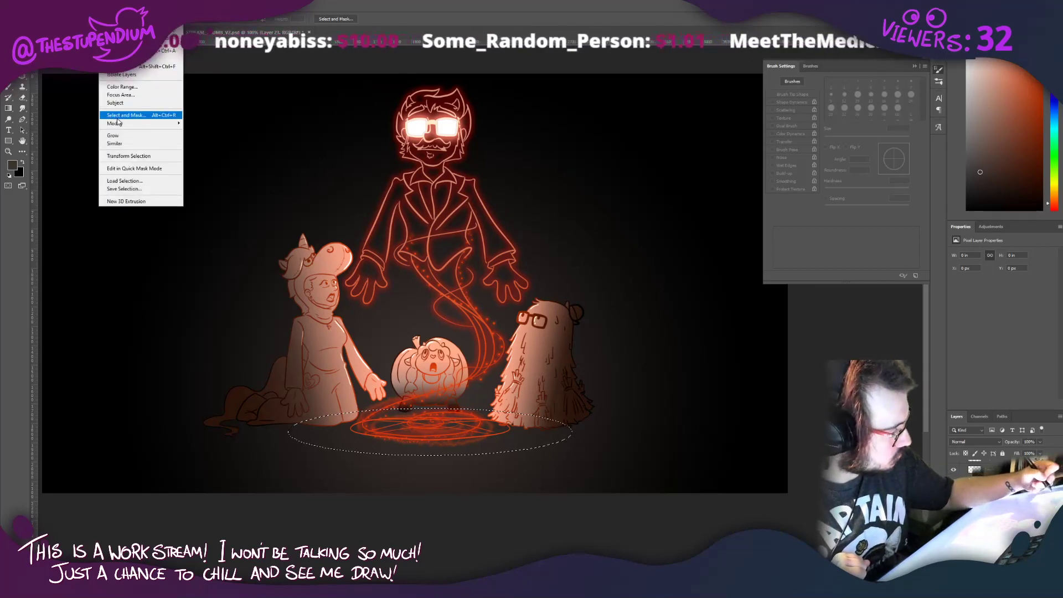
mouse_move(144, 124)
click(198, 155)
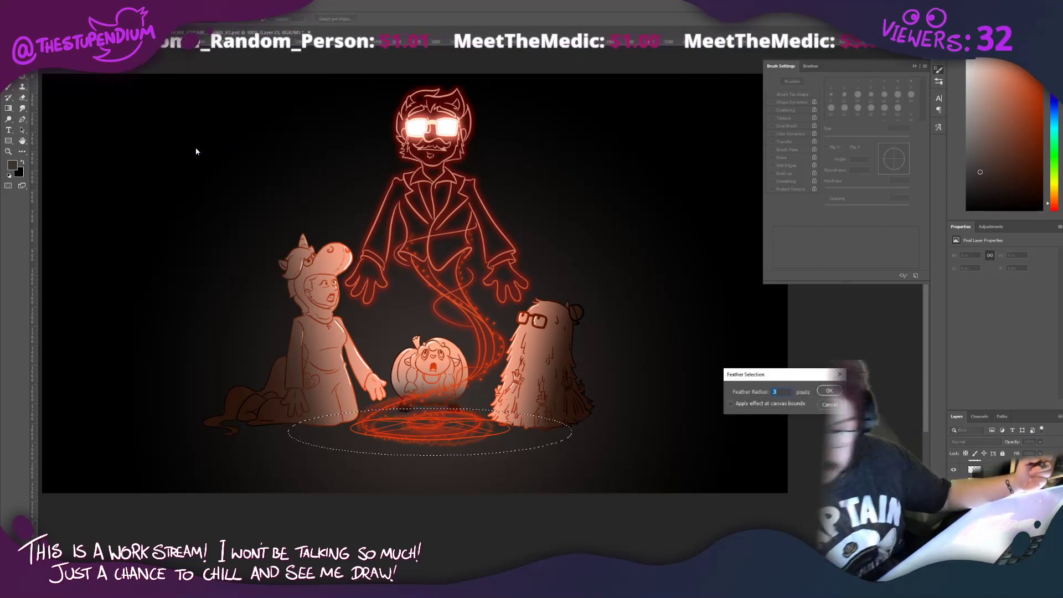
key(Return)
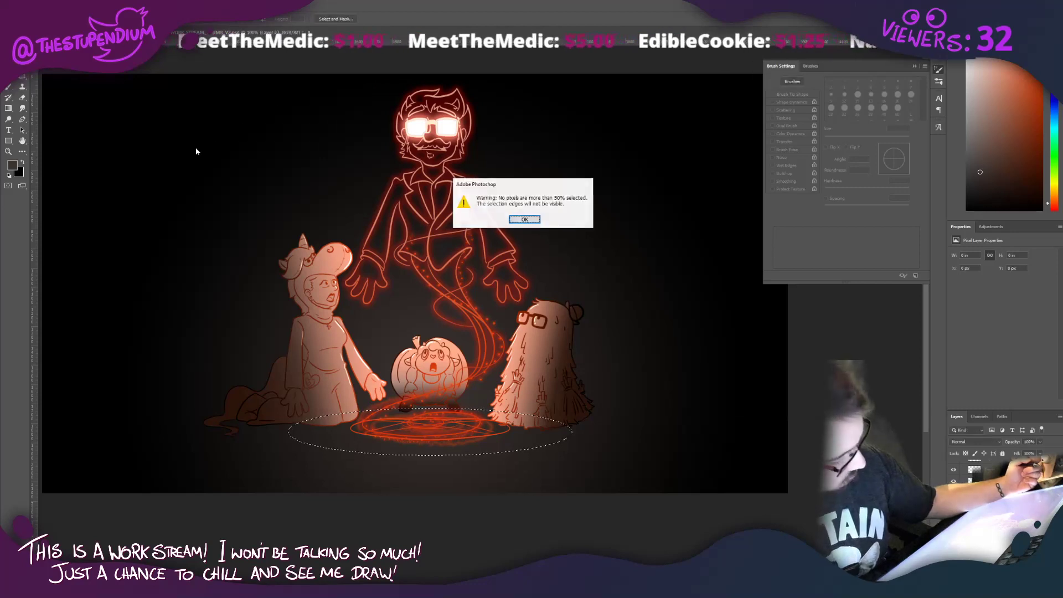
key(Return)
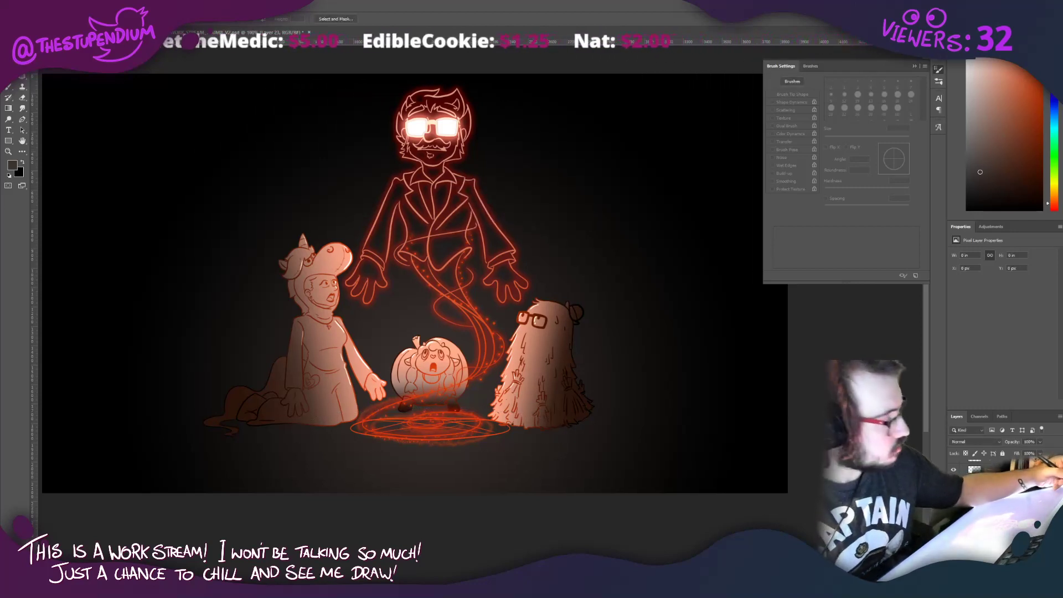
Step: Feather the elliptical selection around the magic circle with a radius smaller than 200 pixels
click(126, 7)
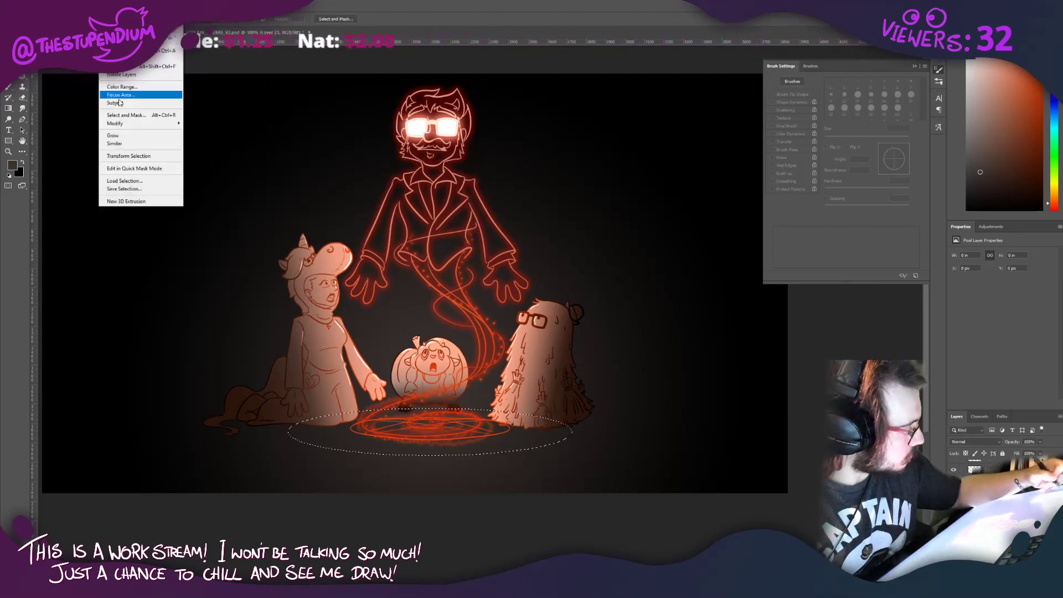
mouse_move(137, 126)
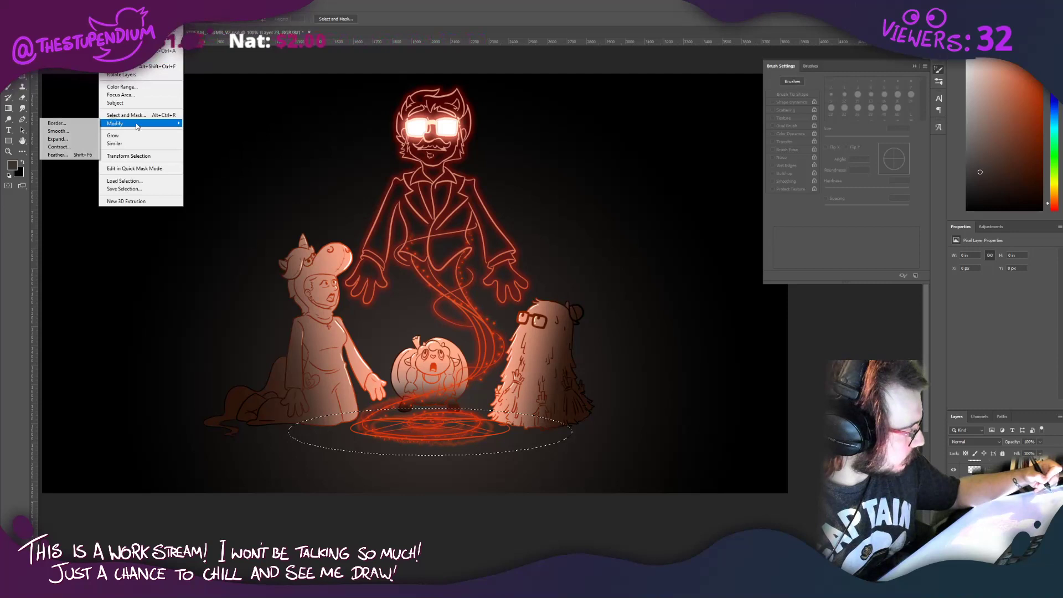
click(56, 155)
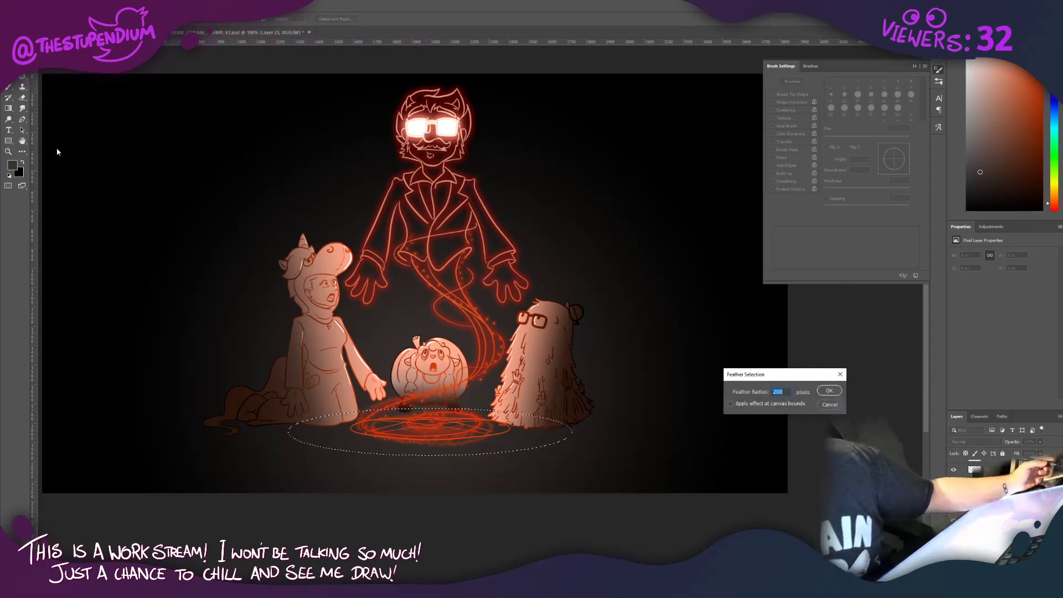
key(Return)
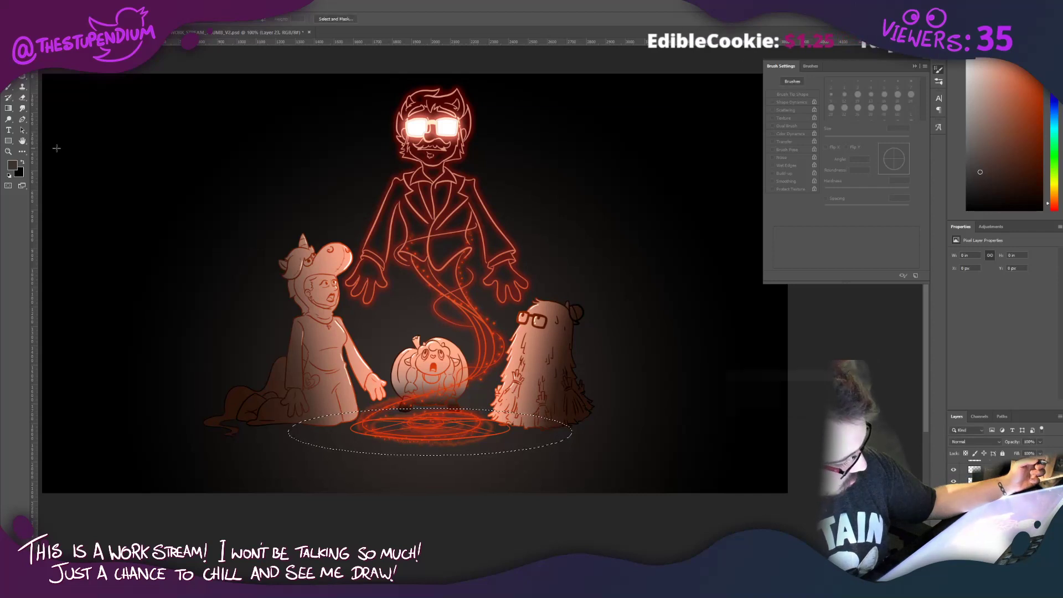
Step: Fill the feathered ellipse with a light salmon foreground colour as a floor glow and deselect it
click(12, 165)
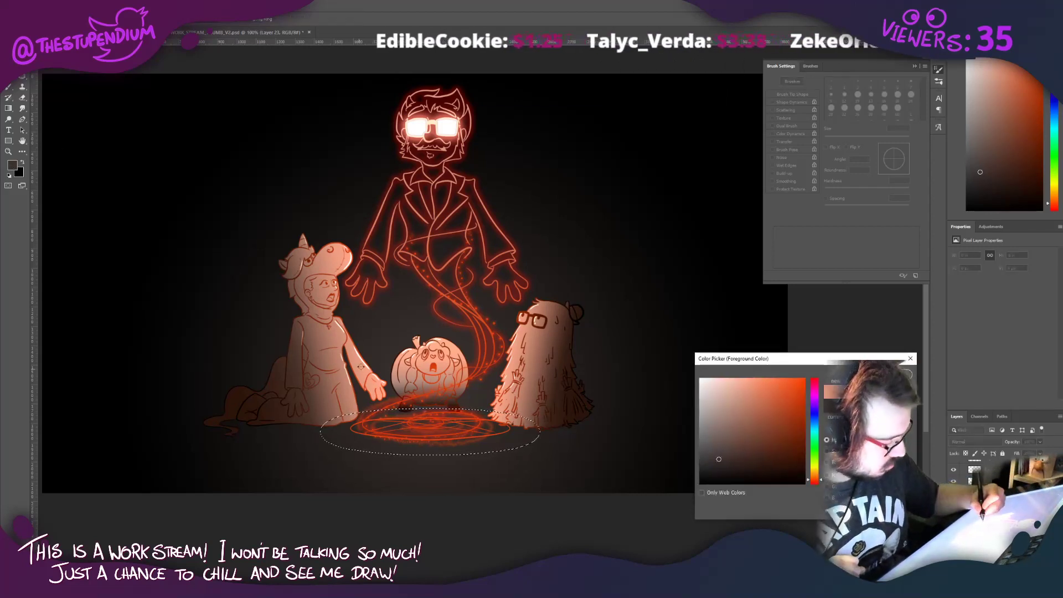
click(746, 388)
click(886, 374)
key(alt+BackSpace)
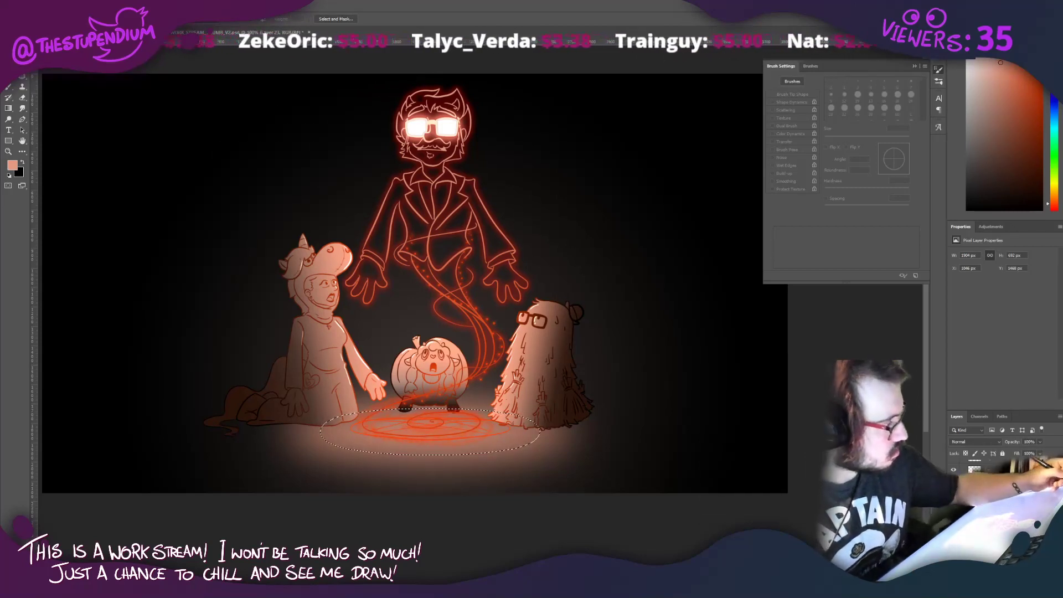
key(alt+s)
key(d)
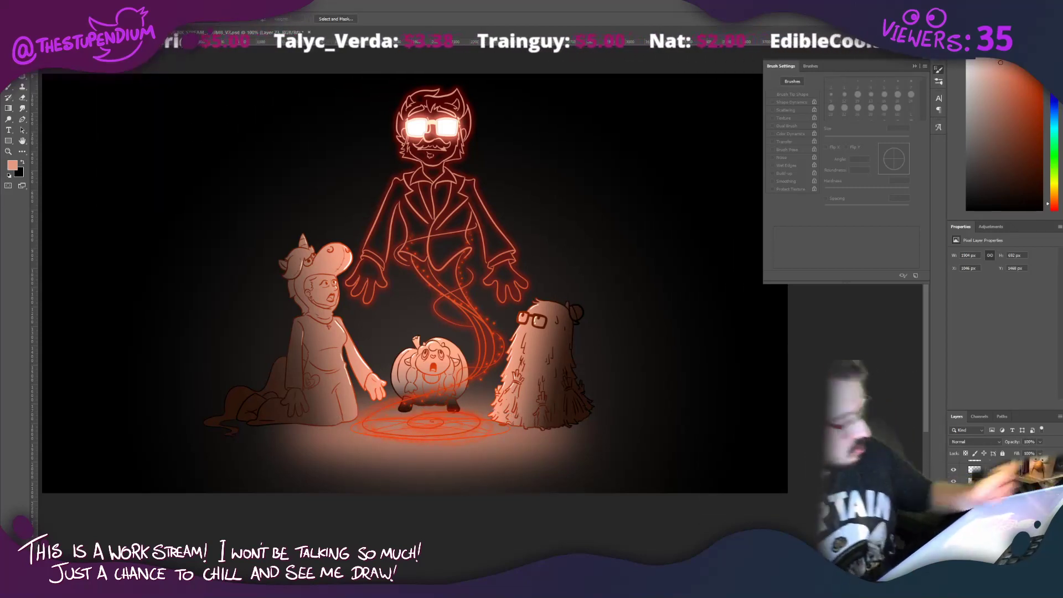
Step: Lower the floor glow layer's opacity until it is a faint light under the magic circle
click(1039, 442)
drag(1040, 451, 1023, 450)
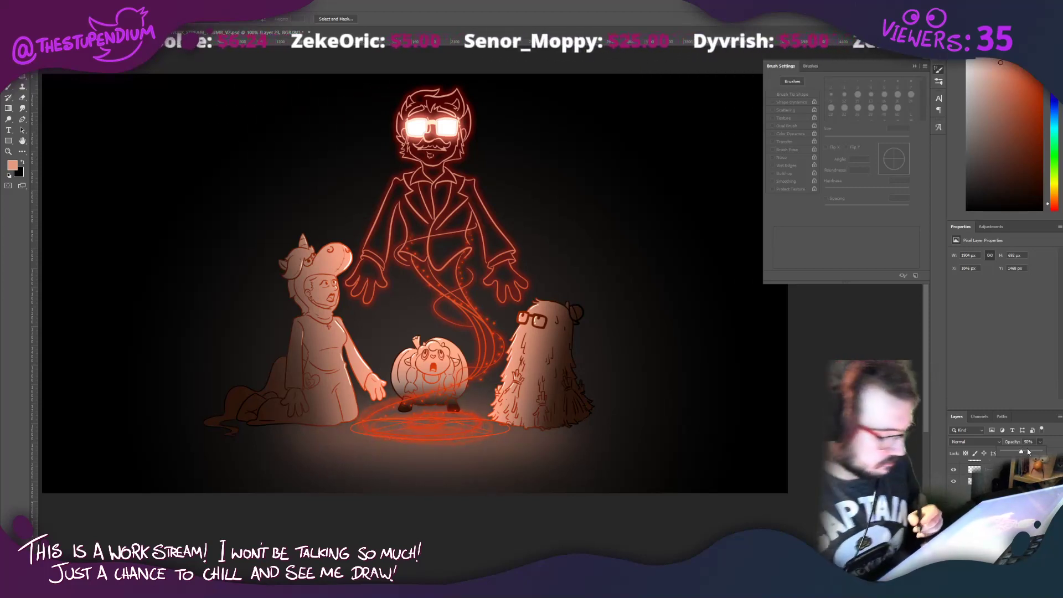
drag(1028, 452, 1016, 453)
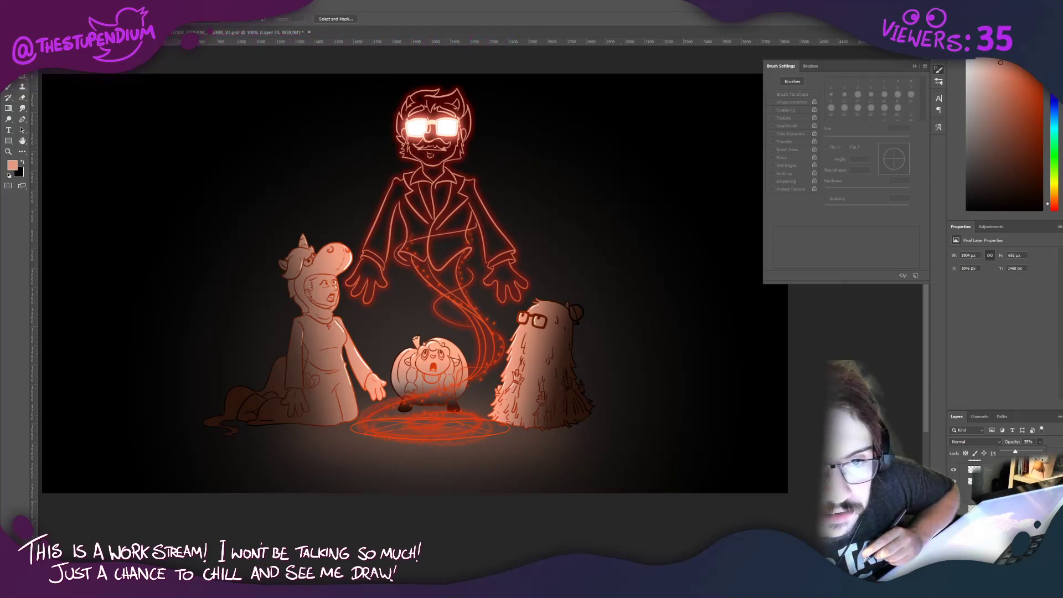
click(9, 151)
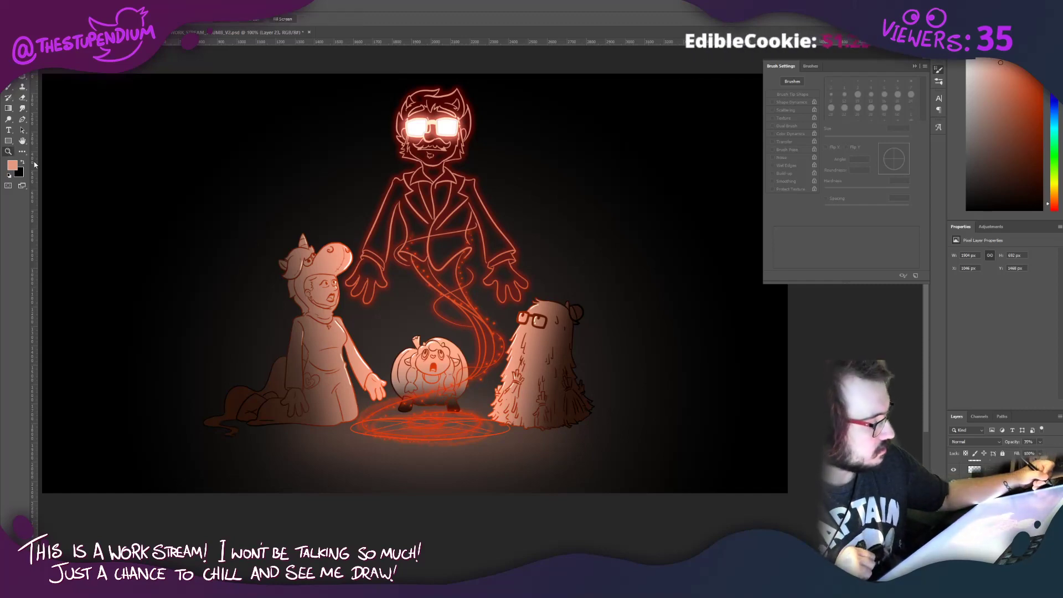
drag(266, 266, 289, 265)
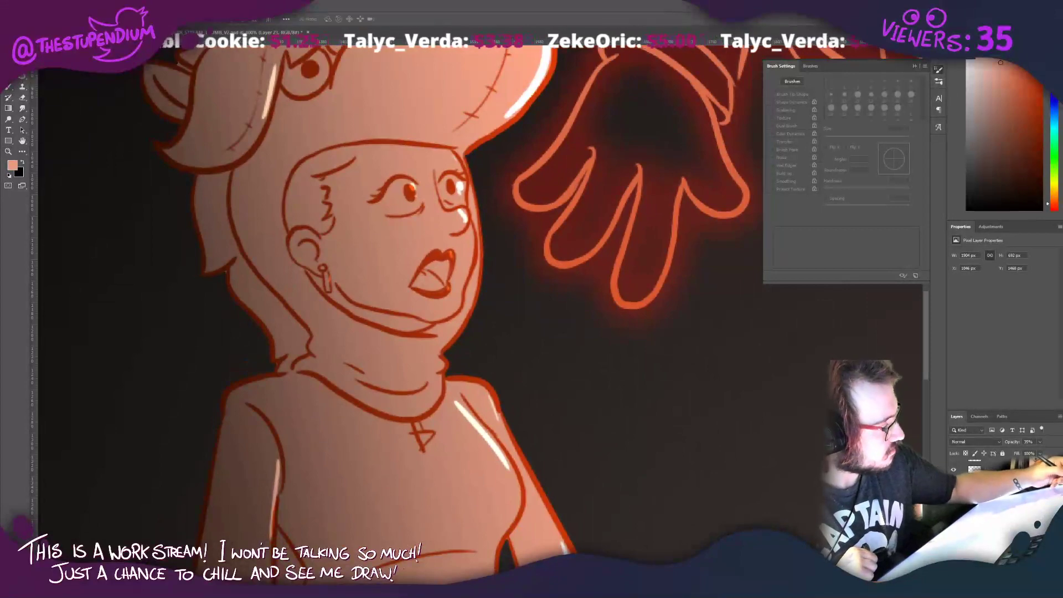
Step: Draw the inner ear details on the unicorn-costumed woman's line art with a dark red 6-pixel hard brush
click(344, 243)
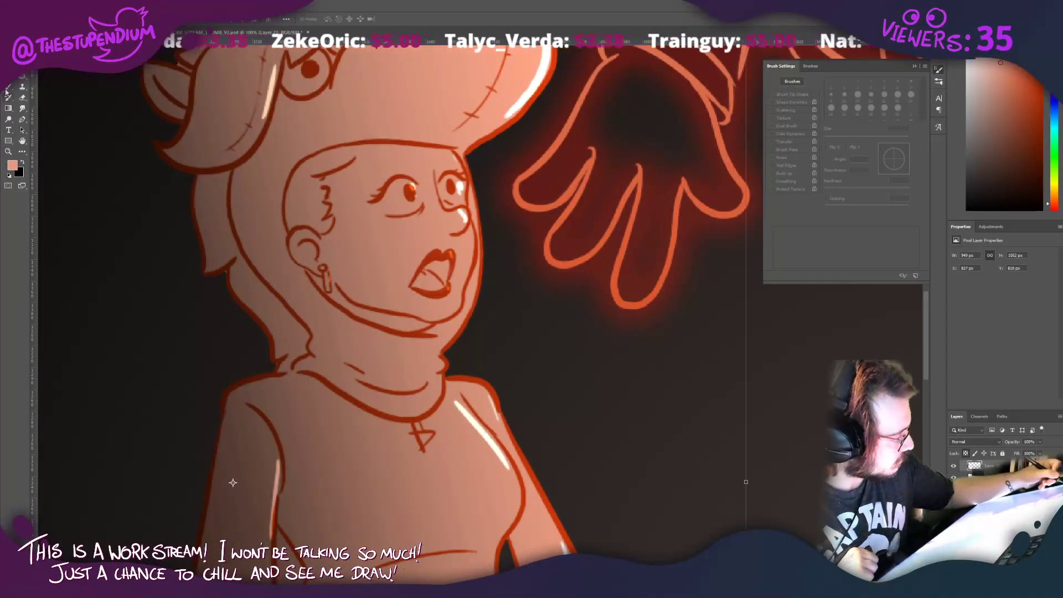
click(9, 96)
click(12, 165)
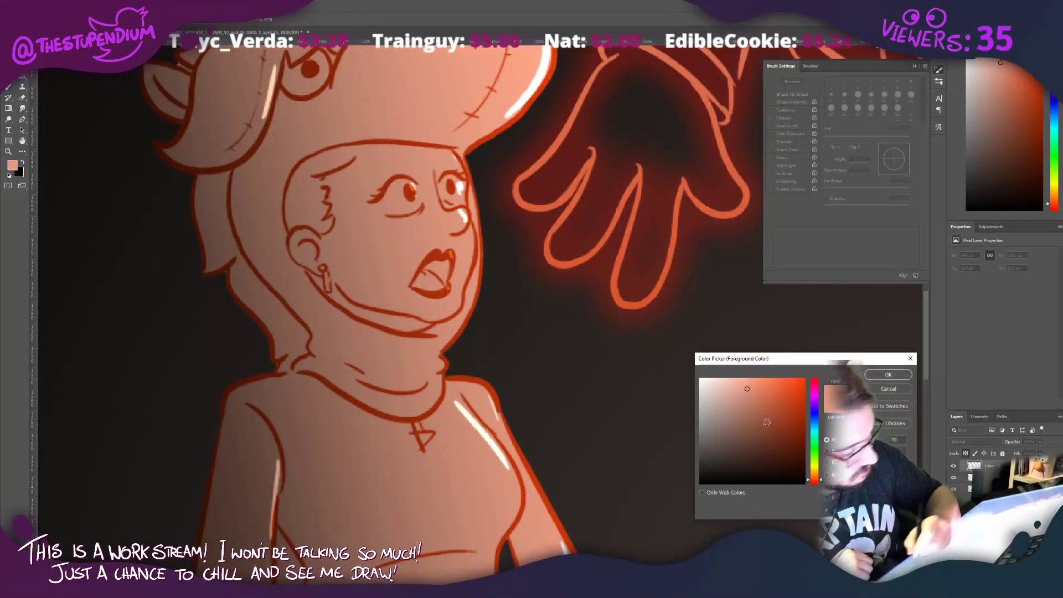
click(801, 437)
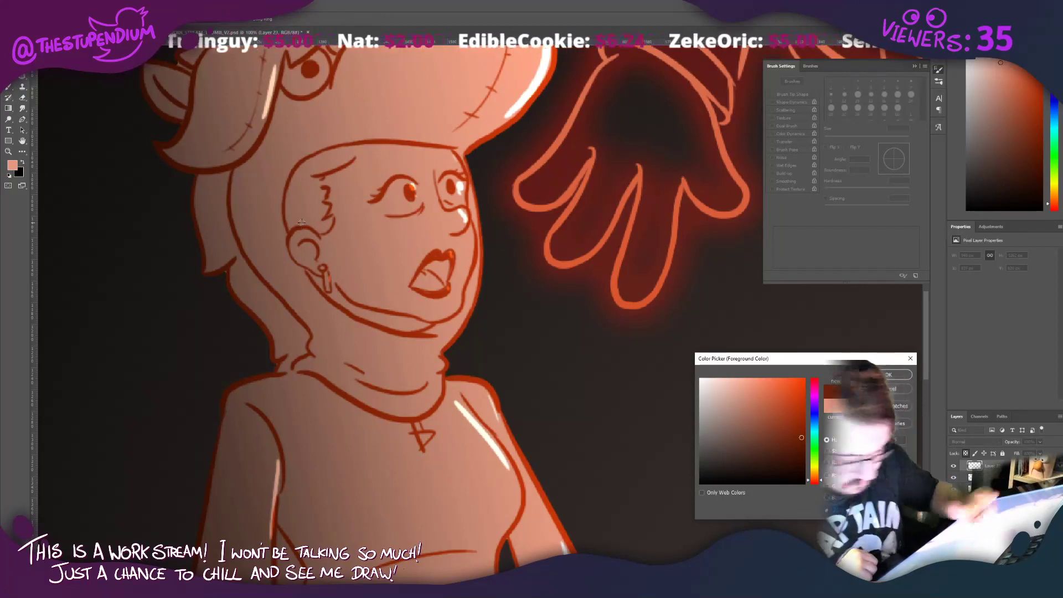
click(885, 375)
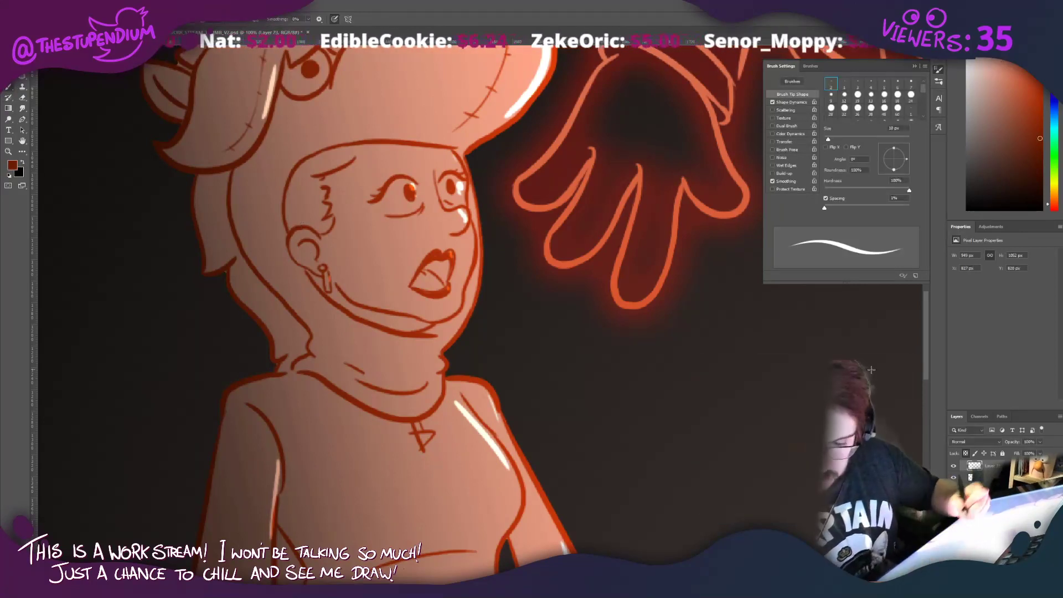
right_click(307, 230)
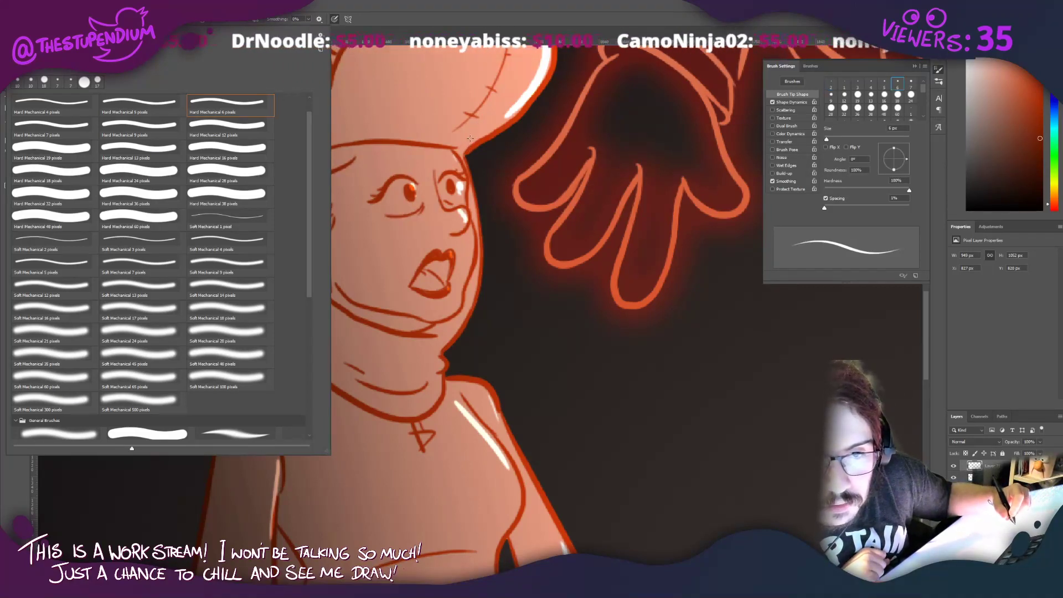
key(Return)
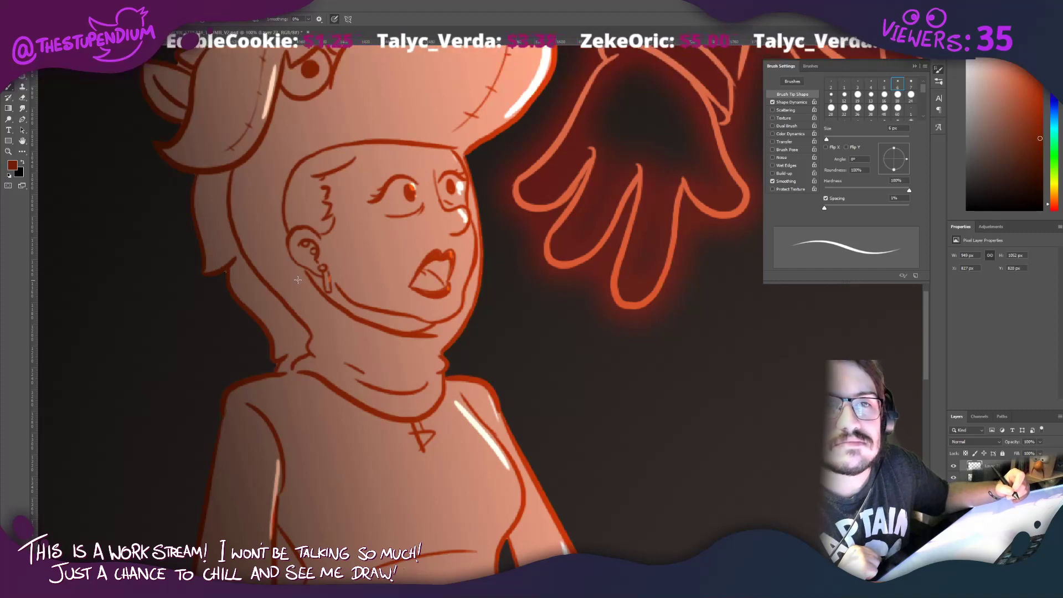
Step: Add a new empty layer for the signature and set the foreground colour to white for the brush
click(9, 152)
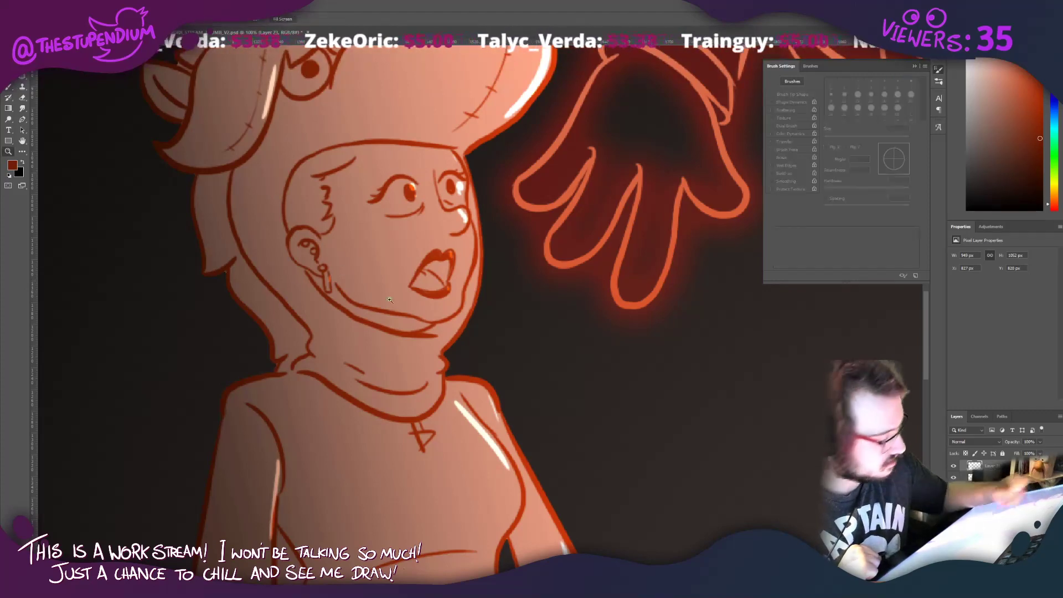
mouse_move(427, 324)
mouse_down()
mouse_move(333, 275)
mouse_move(356, 289)
mouse_move(366, 282)
mouse_up()
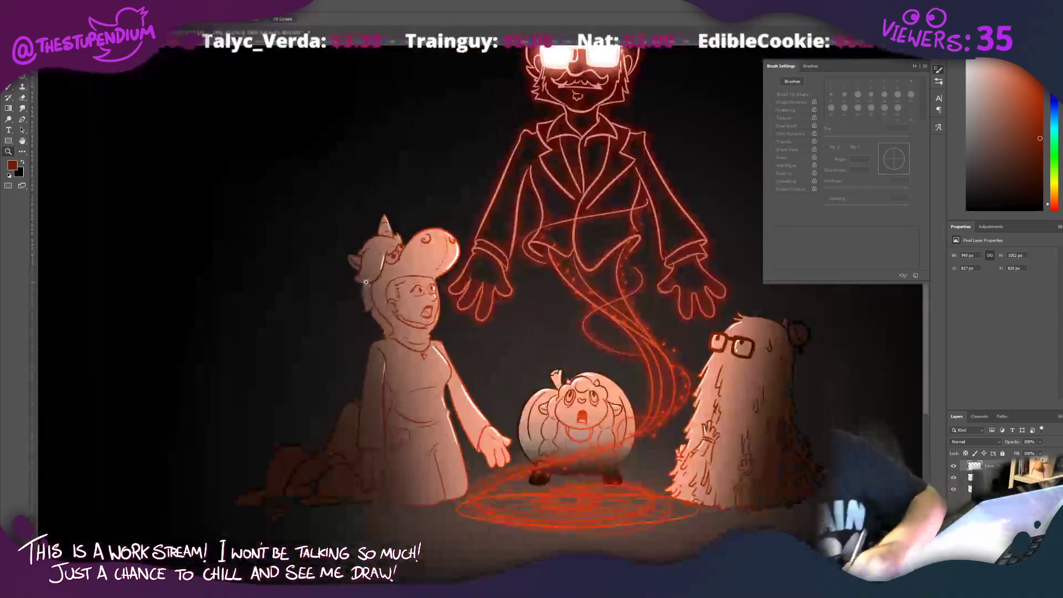
key(ctrl+shift+alt+n)
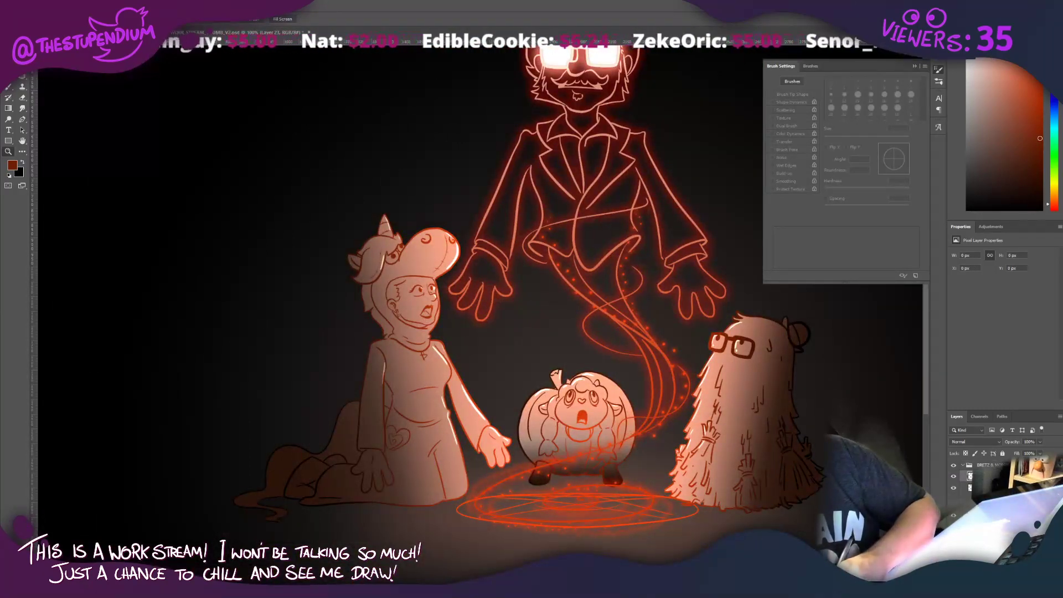
click(12, 164)
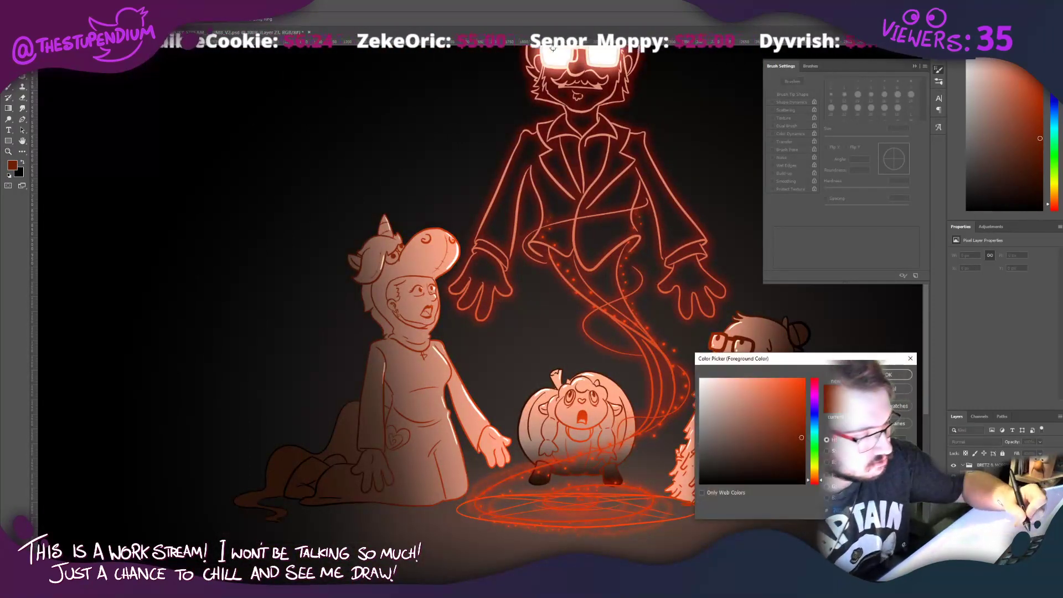
click(704, 368)
key(Return)
drag(781, 335, 508, 302)
key(b)
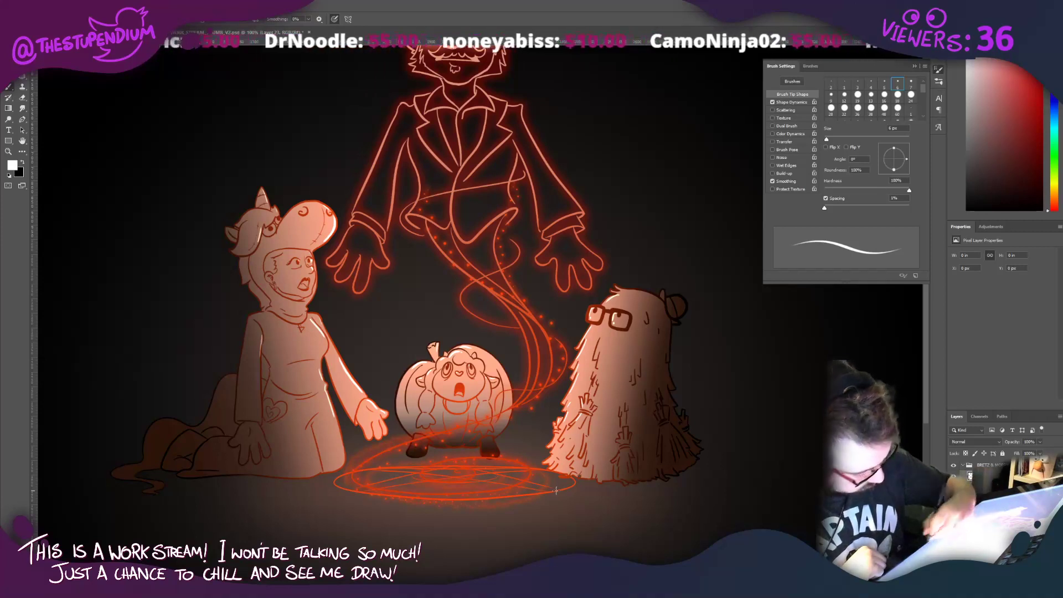
Step: Handwrite "THANK YOU!" and an underlined "STUPENDIUM" signature in white below the shaggy character beside the magic circle
mouse_move(607, 491)
mouse_down()
mouse_move(584, 502)
mouse_move(608, 510)
mouse_move(658, 492)
mouse_move(660, 501)
mouse_up()
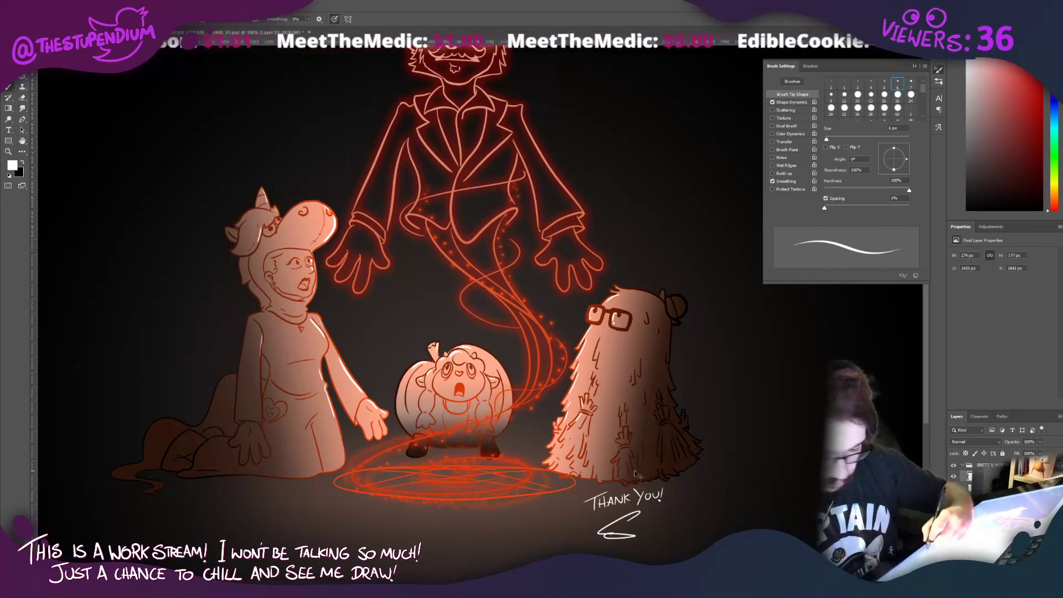
mouse_move(625, 516)
mouse_down()
mouse_move(636, 535)
mouse_move(659, 524)
mouse_up()
drag(664, 522, 682, 515)
drag(685, 514, 692, 515)
drag(695, 522, 702, 514)
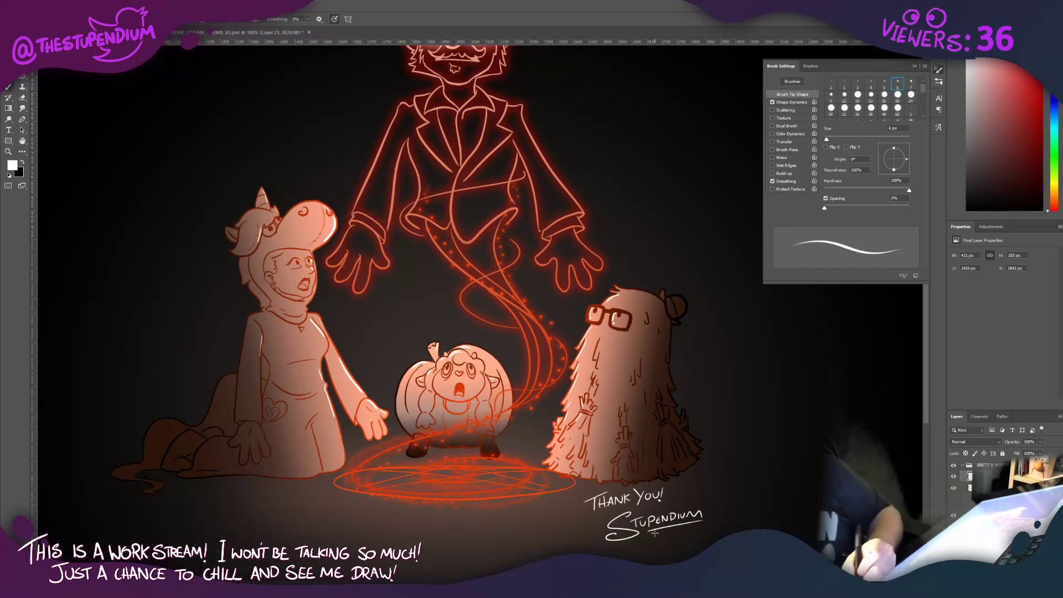
Step: Apply an Outer Glow to the signature layer and set the glow to a pale, nearly white tint
double_click(991, 476)
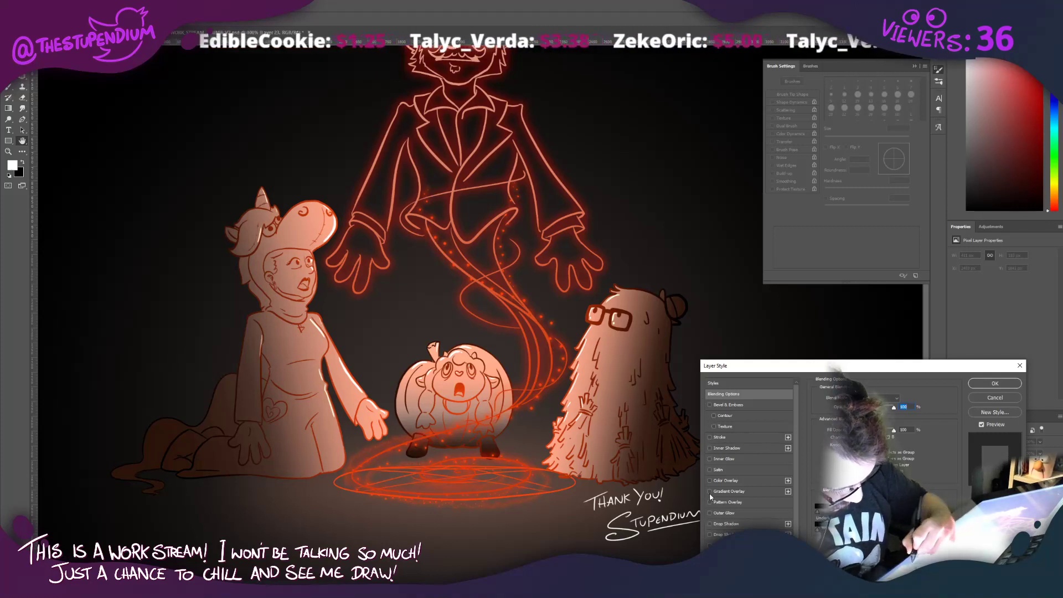
click(710, 513)
click(722, 512)
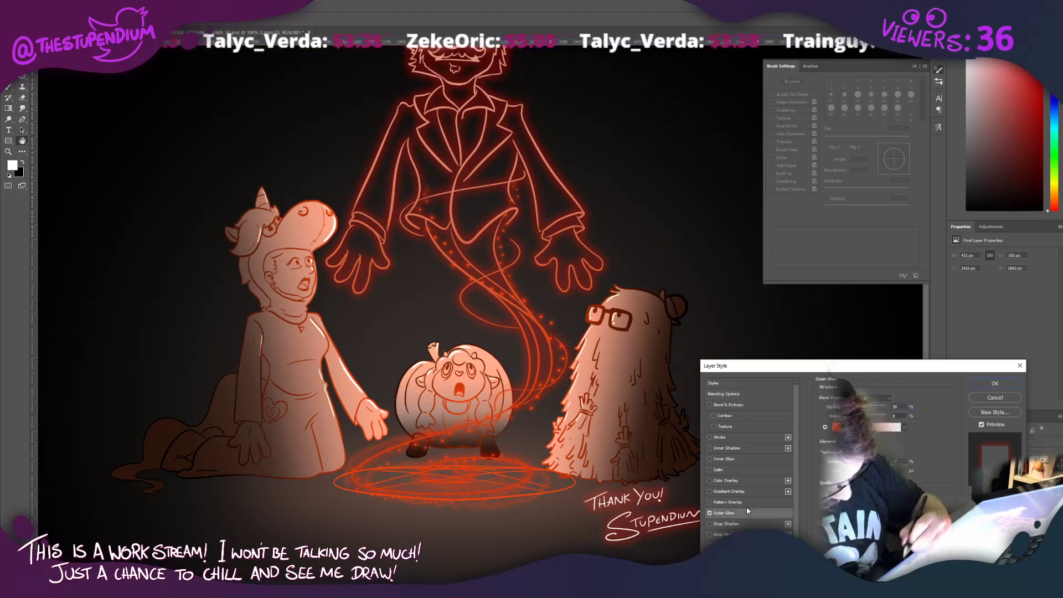
click(826, 427)
click(712, 378)
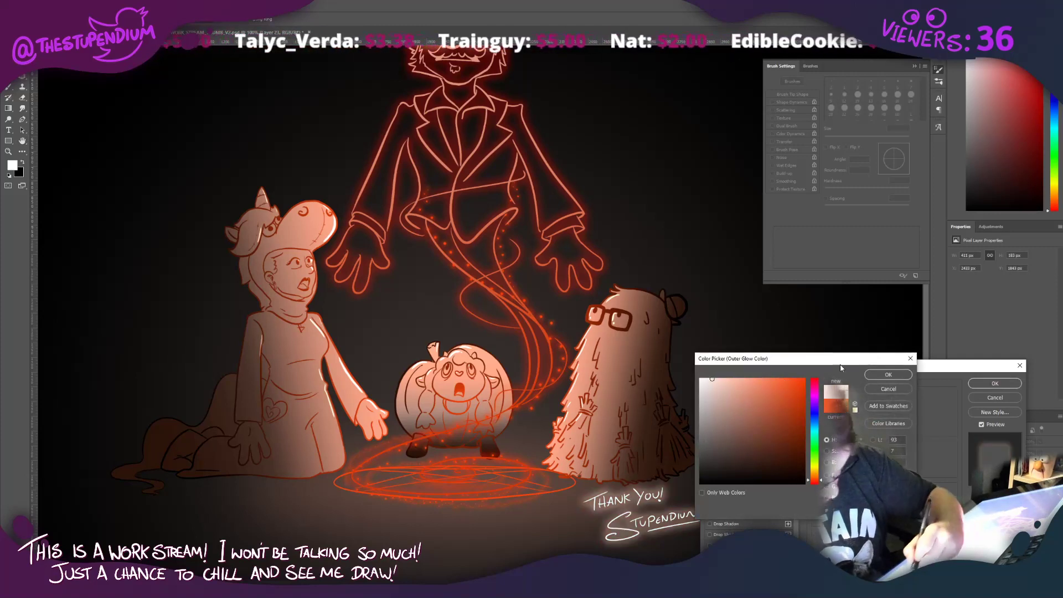
key(Return)
Step: Set the signature glow's blend mode to Linear Dodge (Add) and reduce its opacity to a soft glow
drag(857, 408, 865, 407)
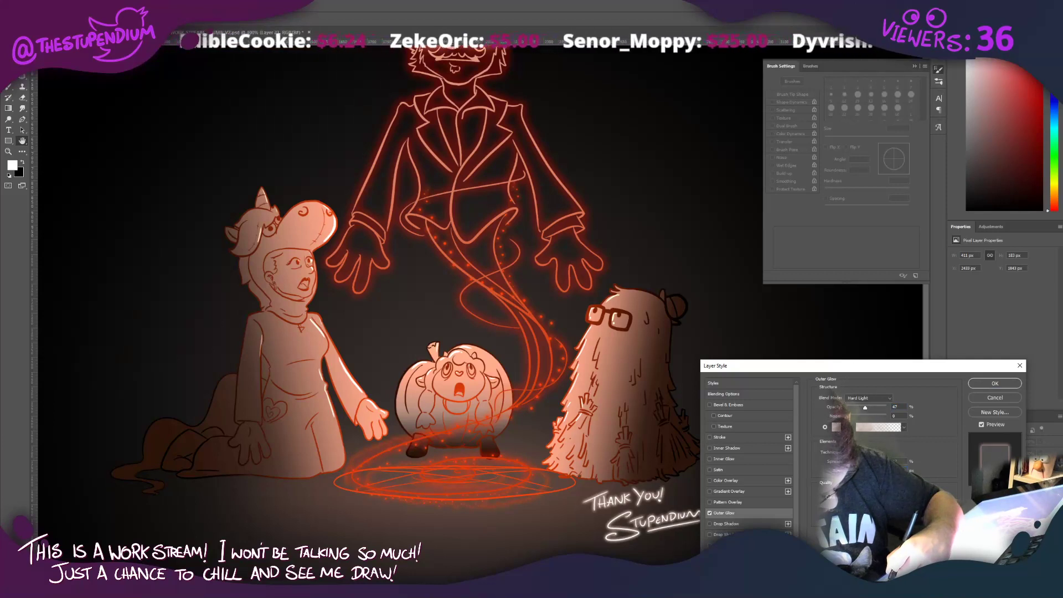
click(853, 400)
click(865, 482)
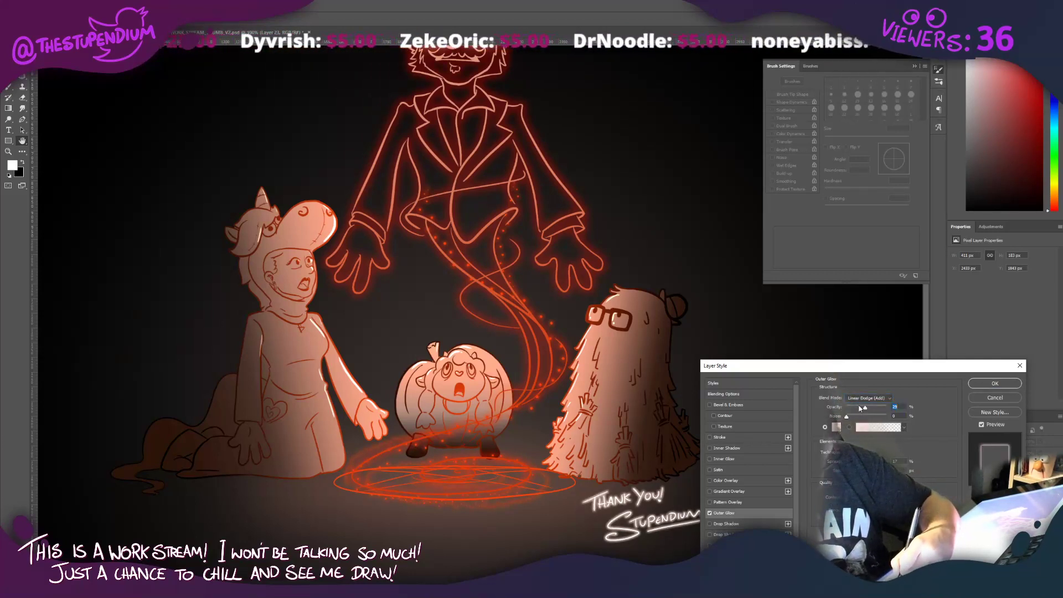
drag(864, 407, 855, 405)
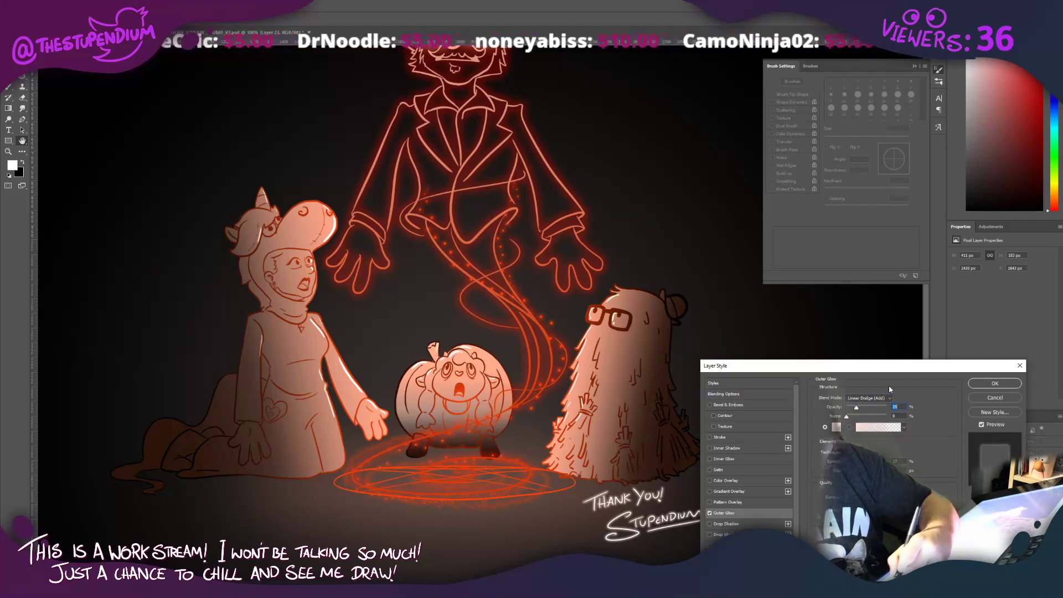
click(991, 383)
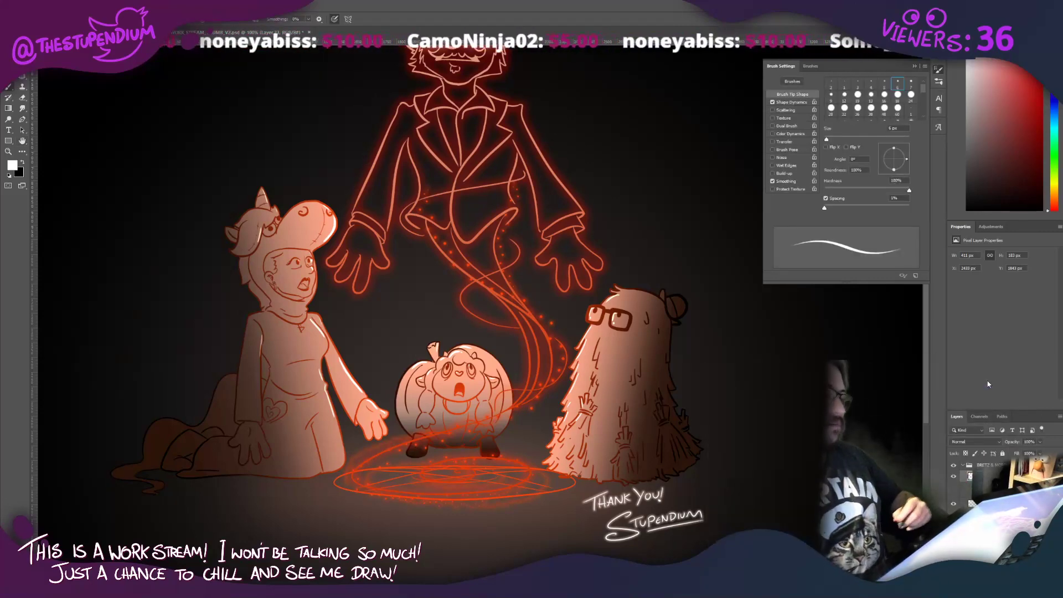
Step: Erase the fill in the gap between the unicorn-costumed woman's rear arm and her waist
key(z)
scroll(213, 237, down, 2)
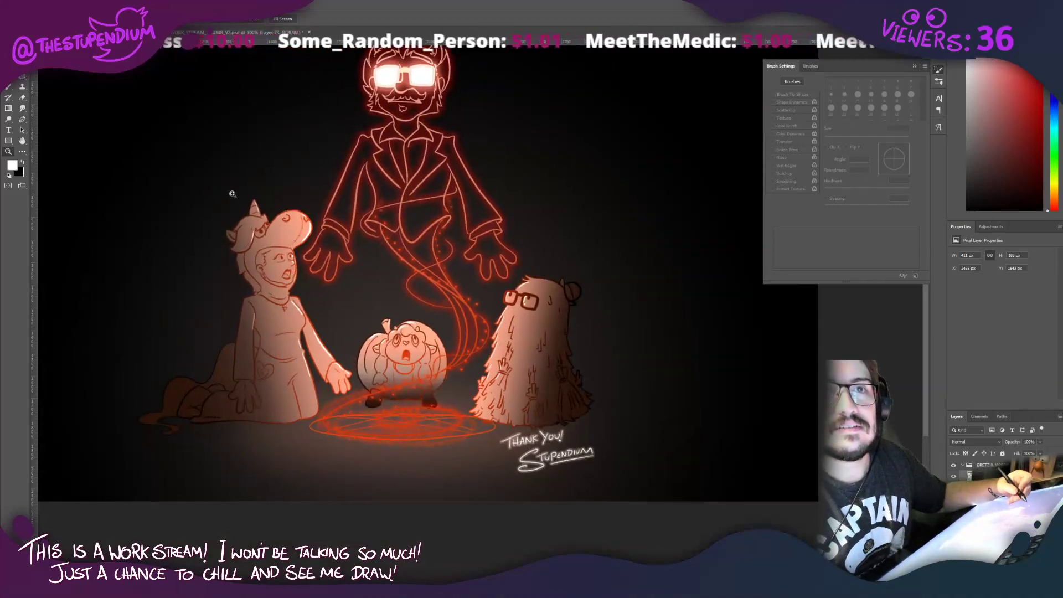
drag(232, 202, 313, 268)
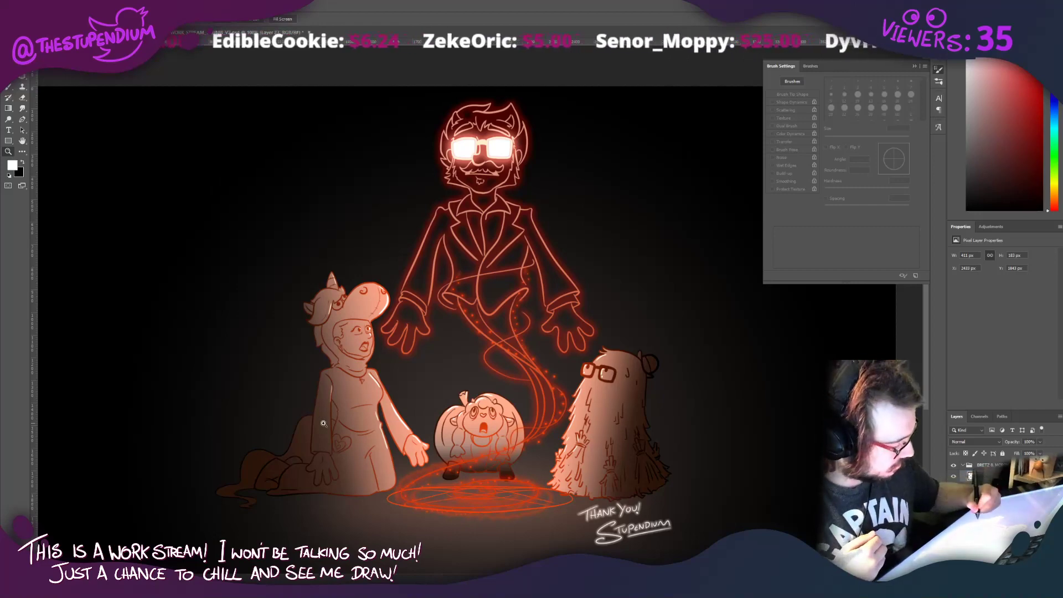
click(357, 427)
click(357, 427)
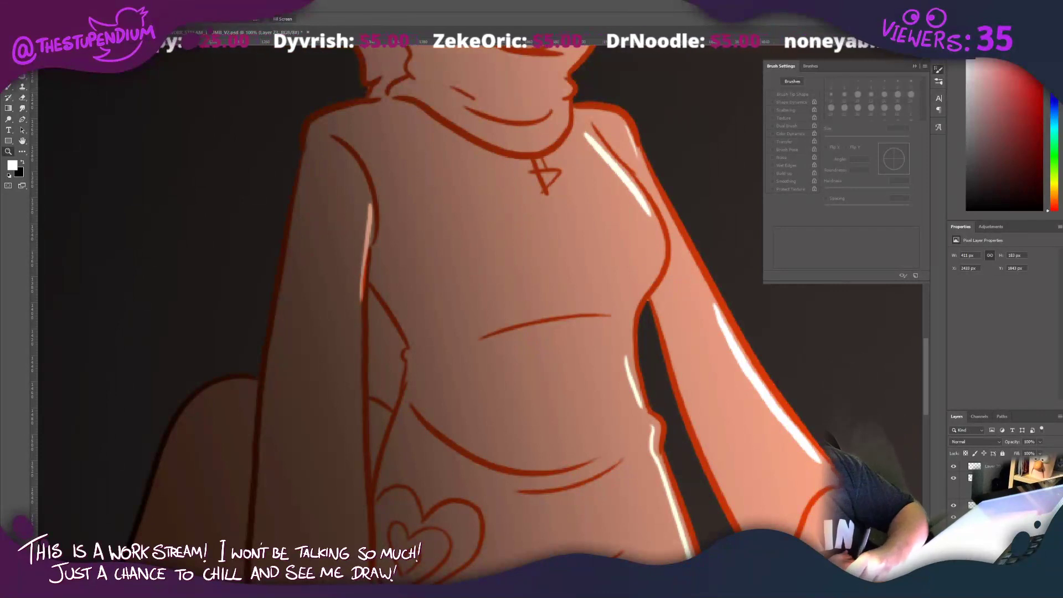
click(996, 501)
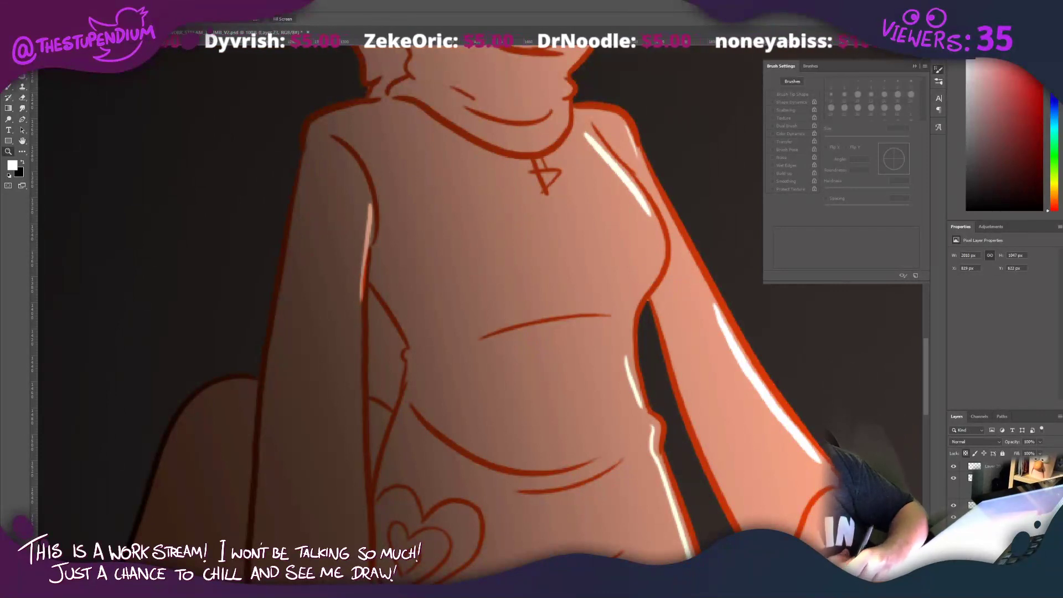
click(22, 97)
mouse_move(382, 324)
mouse_down()
mouse_move(370, 293)
mouse_move(402, 351)
mouse_move(390, 402)
mouse_move(371, 390)
mouse_move(368, 332)
mouse_move(385, 331)
mouse_up()
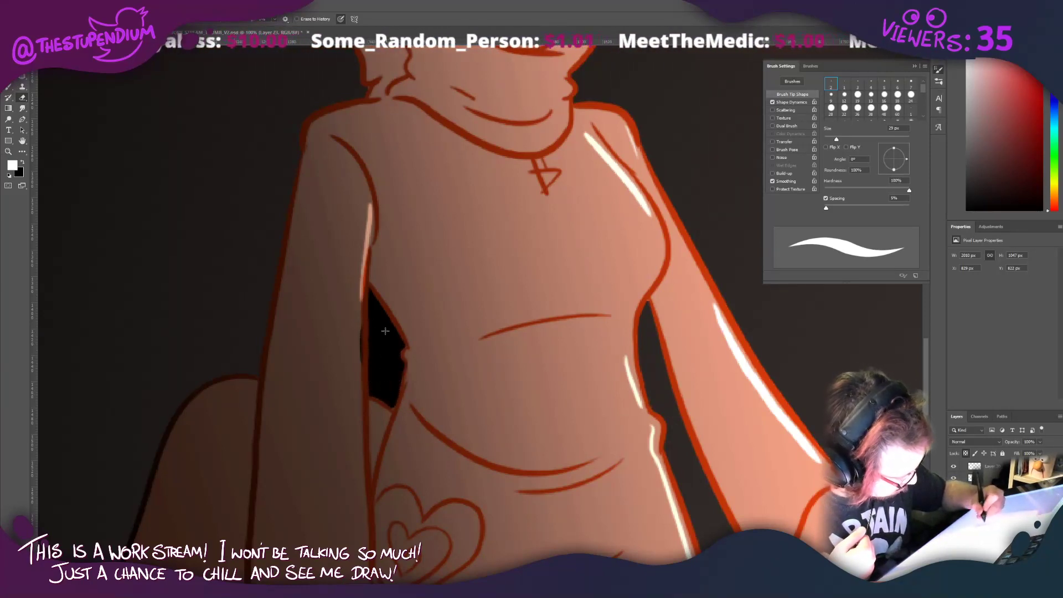
key(ctrl+z)
mouse_move(369, 285)
mouse_down()
mouse_move(372, 390)
mouse_move(391, 406)
mouse_move(400, 344)
mouse_move(373, 300)
mouse_move(386, 390)
mouse_up()
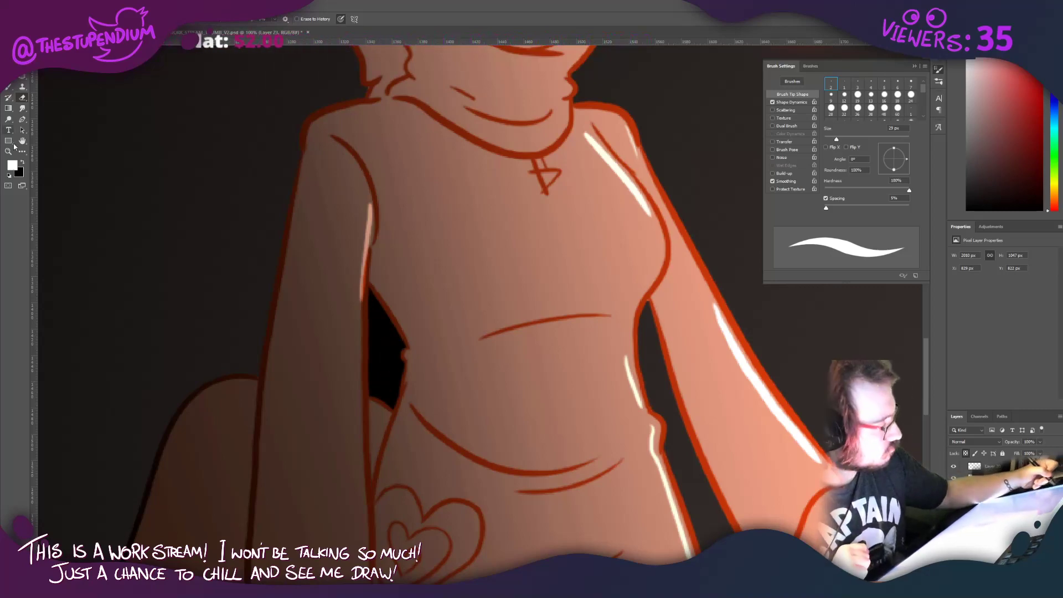
Step: Examine the whole composition, from the kneeling woman and magic circle up to the floating man
click(8, 151)
alt+click(354, 260)
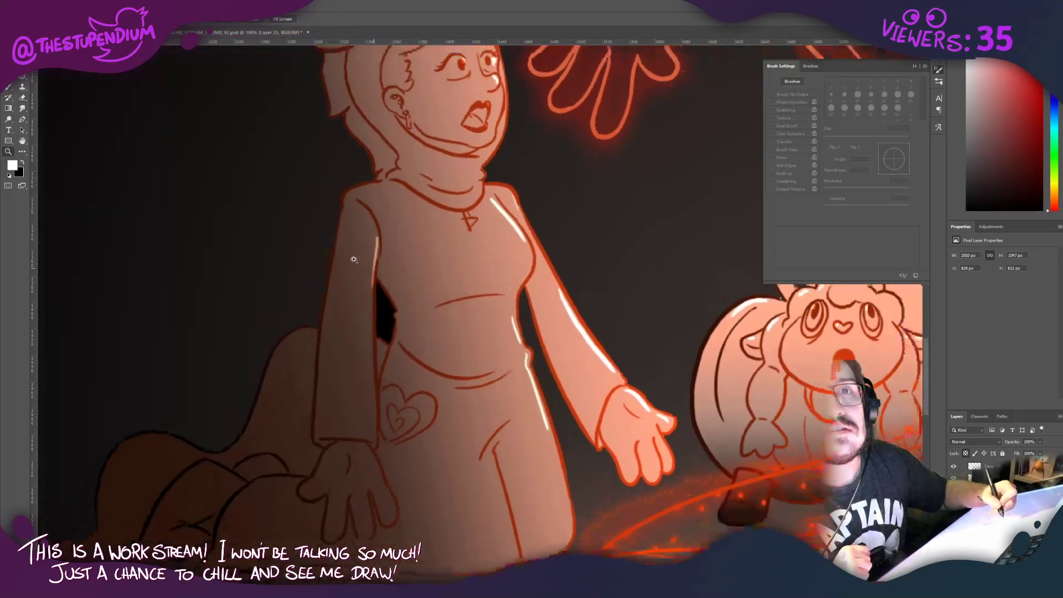
alt+click(346, 256)
alt+click(336, 236)
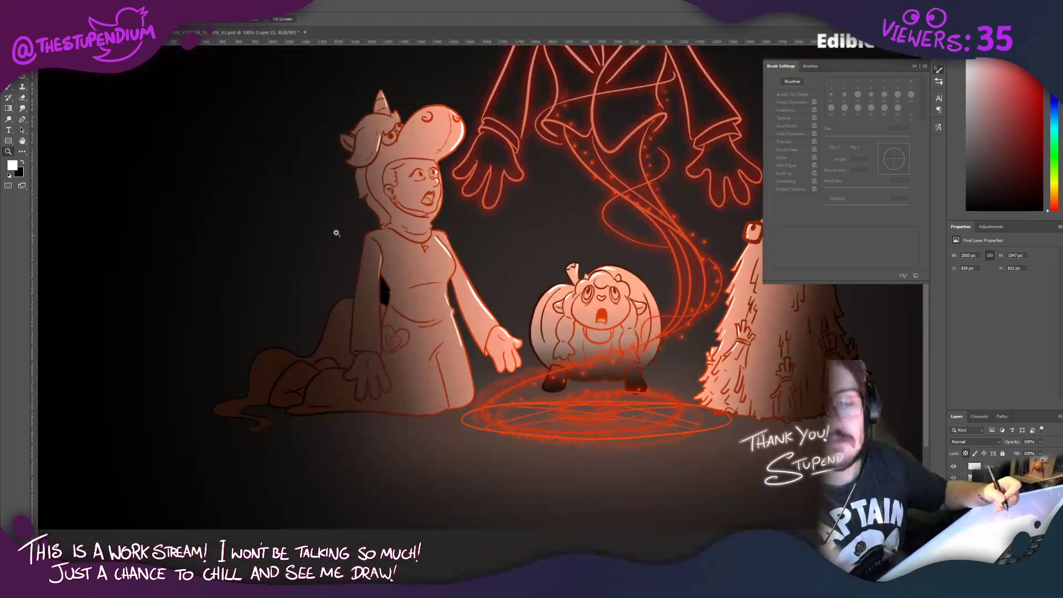
drag(356, 245, 311, 385)
mouse_move(340, 214)
mouse_down()
mouse_move(294, 252)
mouse_move(302, 230)
mouse_move(273, 206)
mouse_move(320, 230)
mouse_move(320, 217)
mouse_up()
alt+click(276, 224)
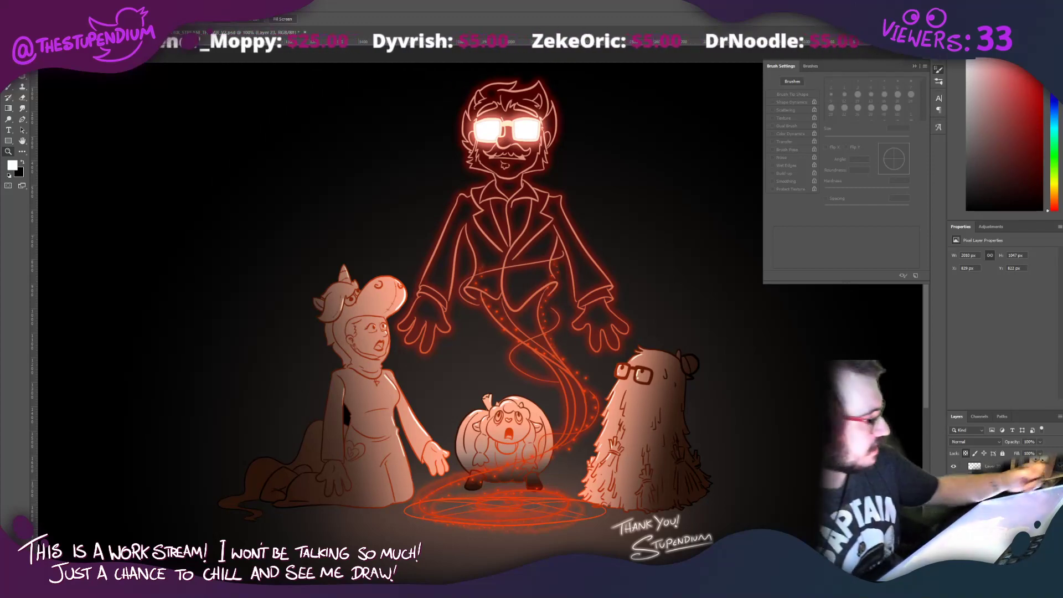
Step: Draw small nose and lower-lip piercings on the unicorn-costumed woman's face in the dark red sampled from her line art
drag(346, 347, 476, 371)
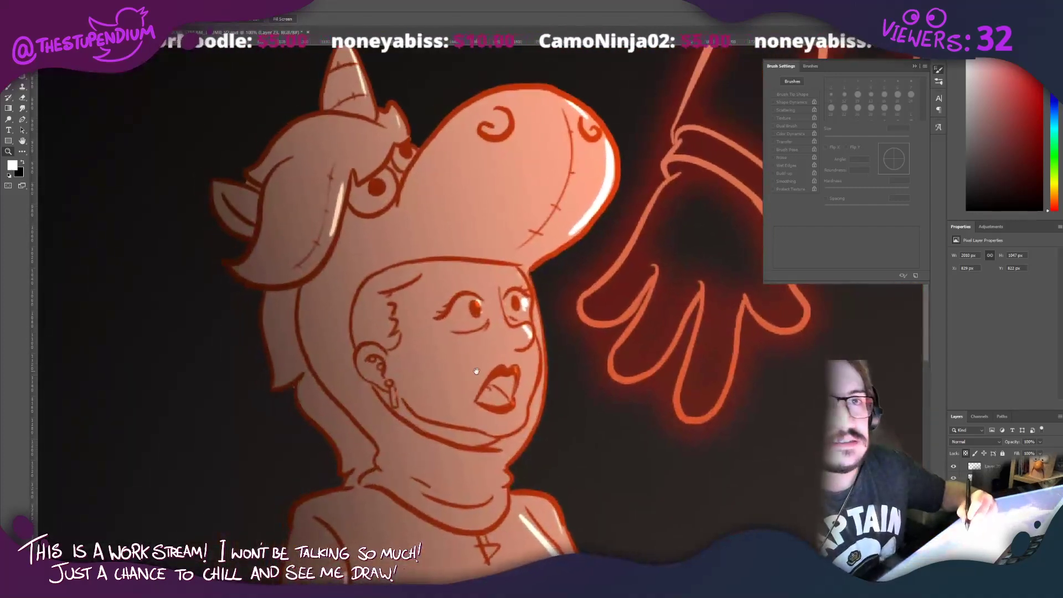
key(v)
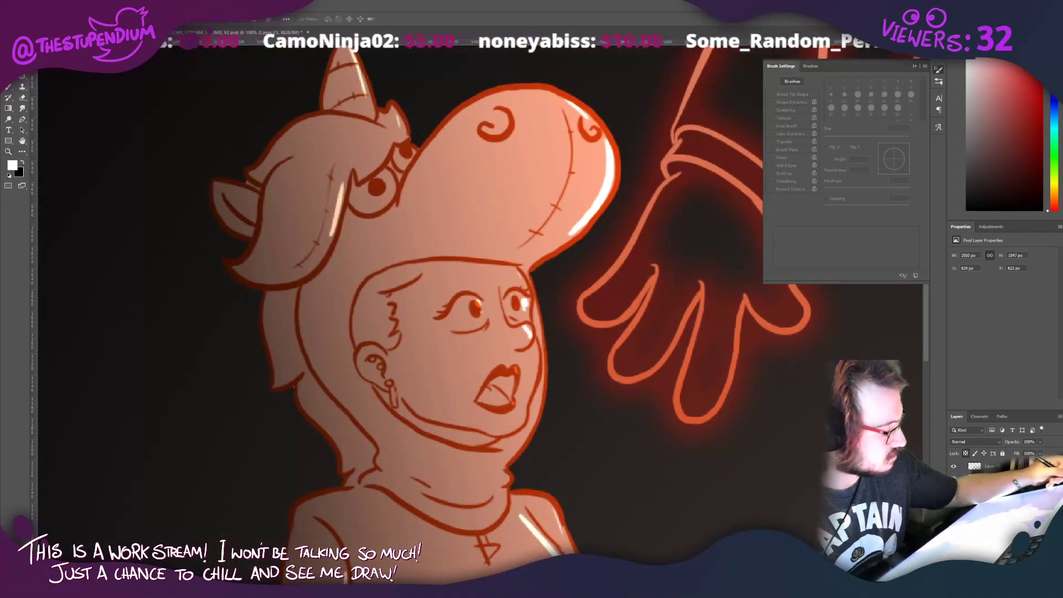
click(449, 309)
key(b)
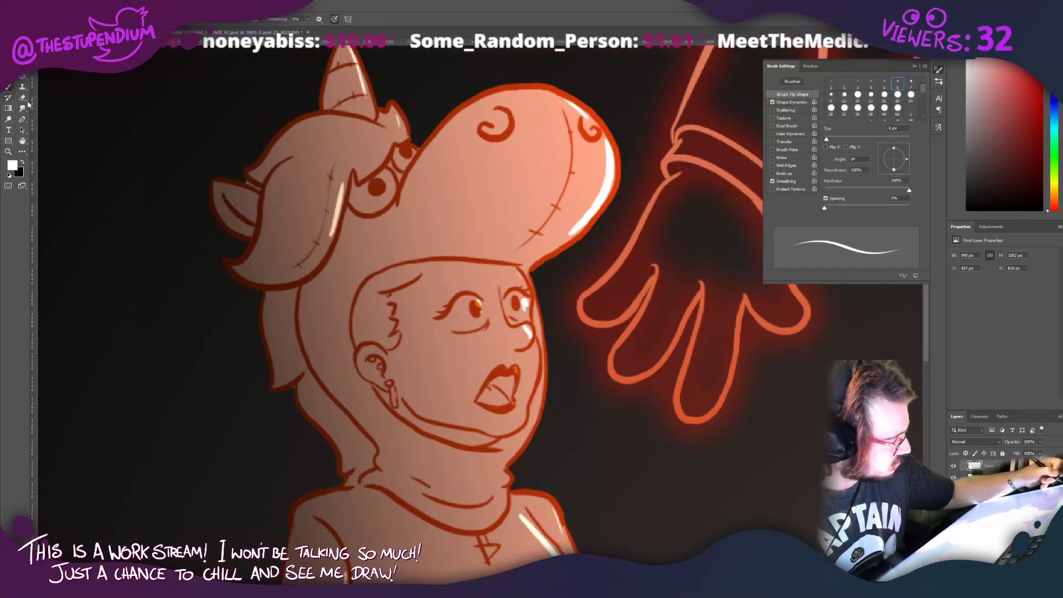
alt+click(454, 307)
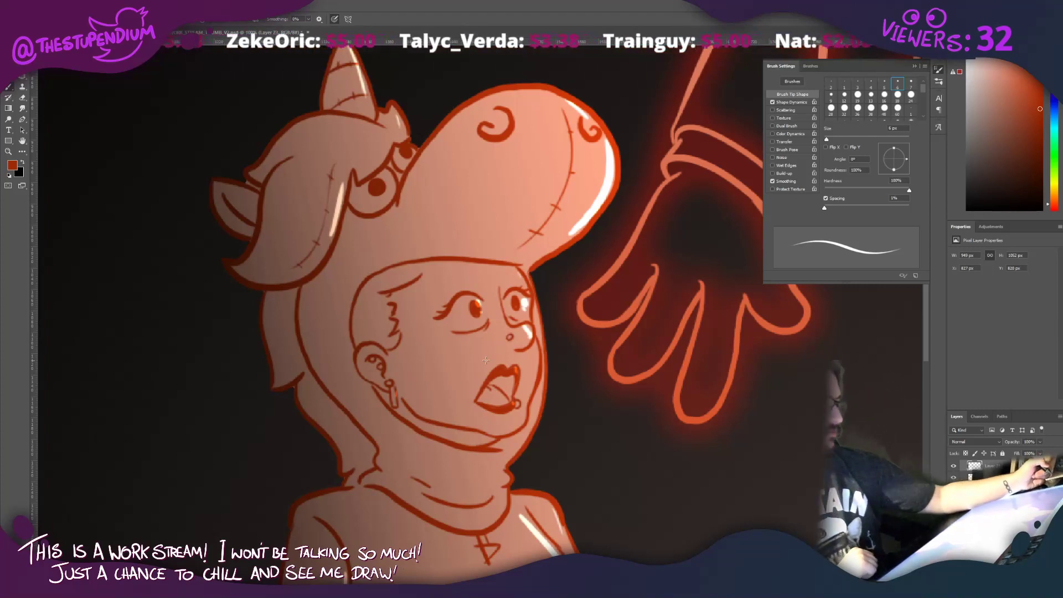
key(z)
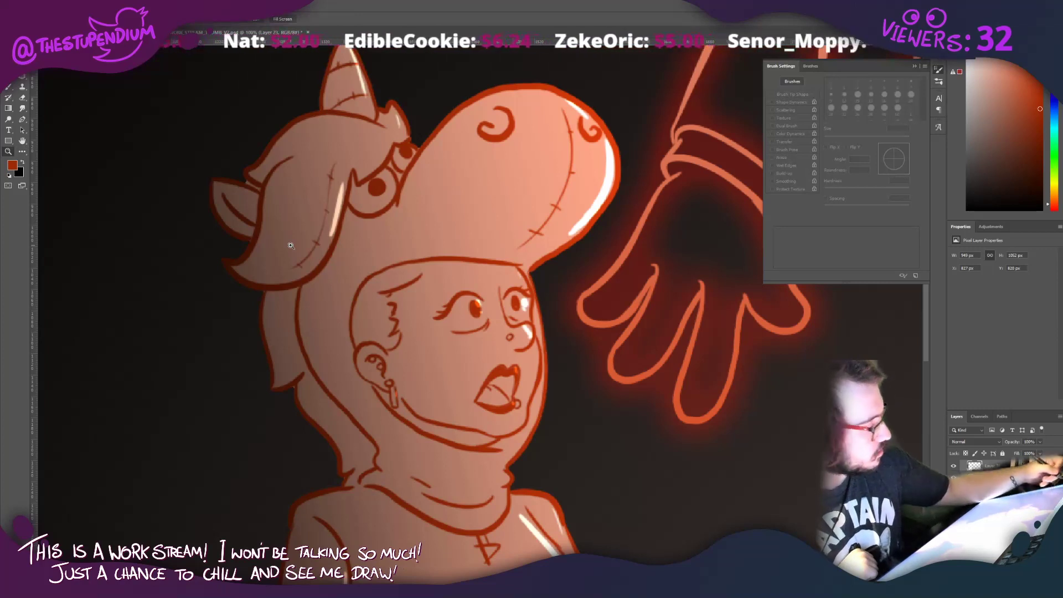
click(10, 89)
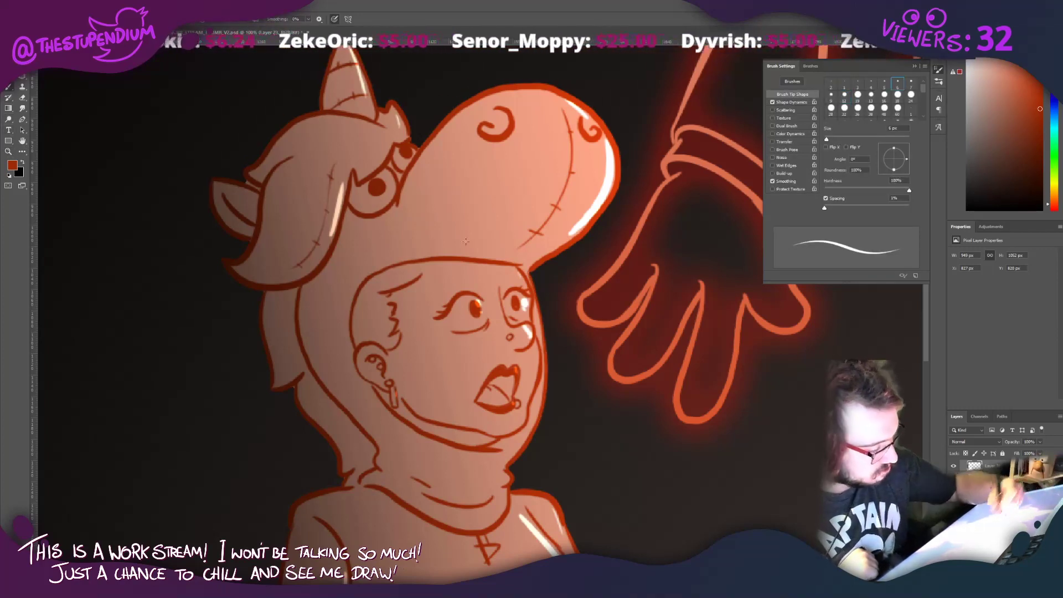
Step: Draw worried eyebrows above the unicorn-costumed woman's eyes with the 5 px brush
mouse_move(501, 269)
mouse_down()
mouse_move(523, 283)
mouse_move(466, 269)
mouse_move(432, 298)
mouse_move(466, 267)
mouse_move(432, 298)
mouse_move(465, 269)
mouse_up()
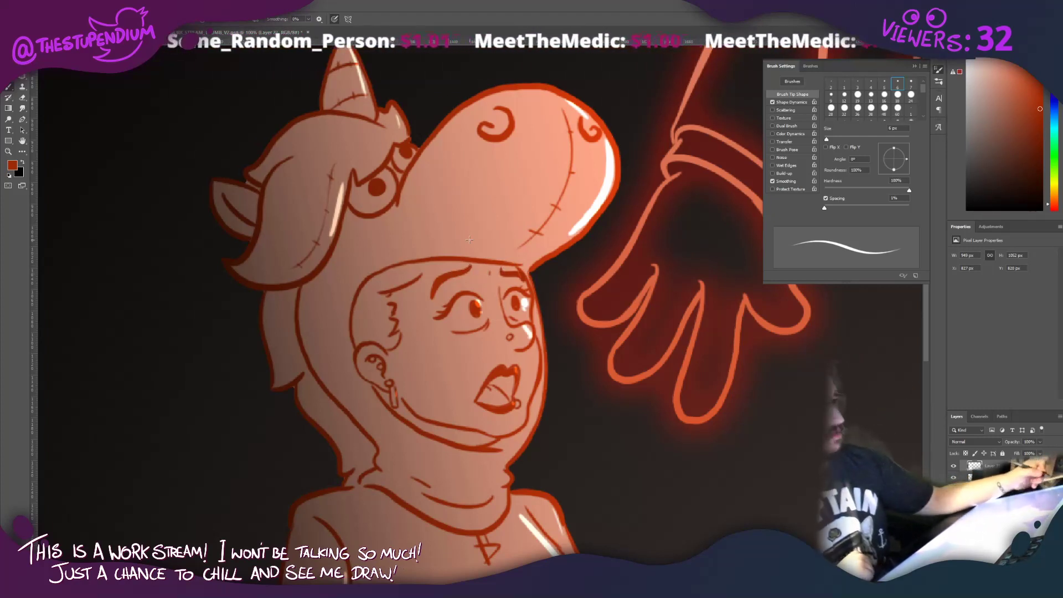
click(8, 151)
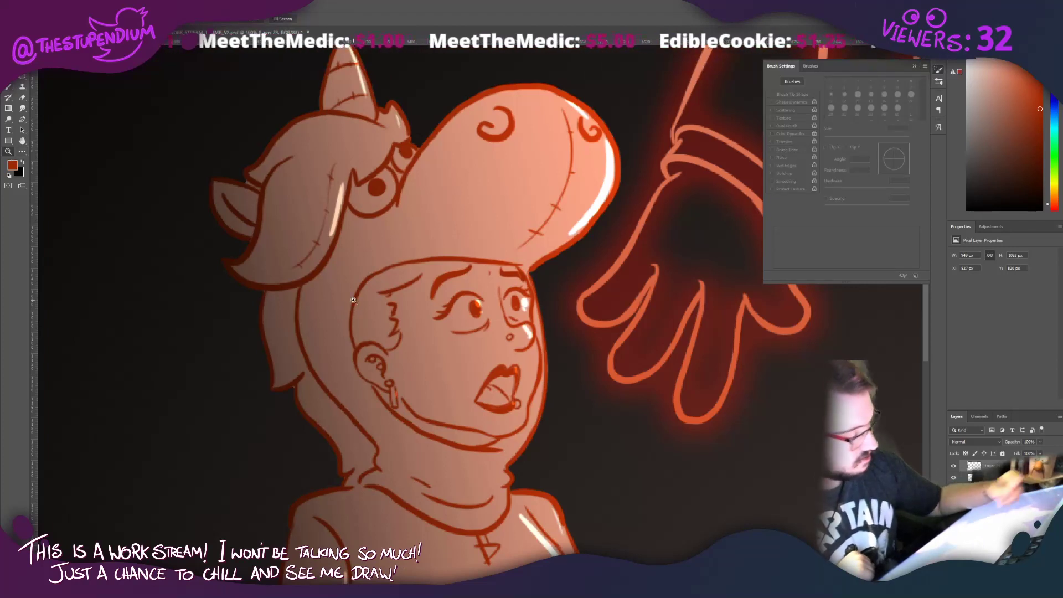
key(b)
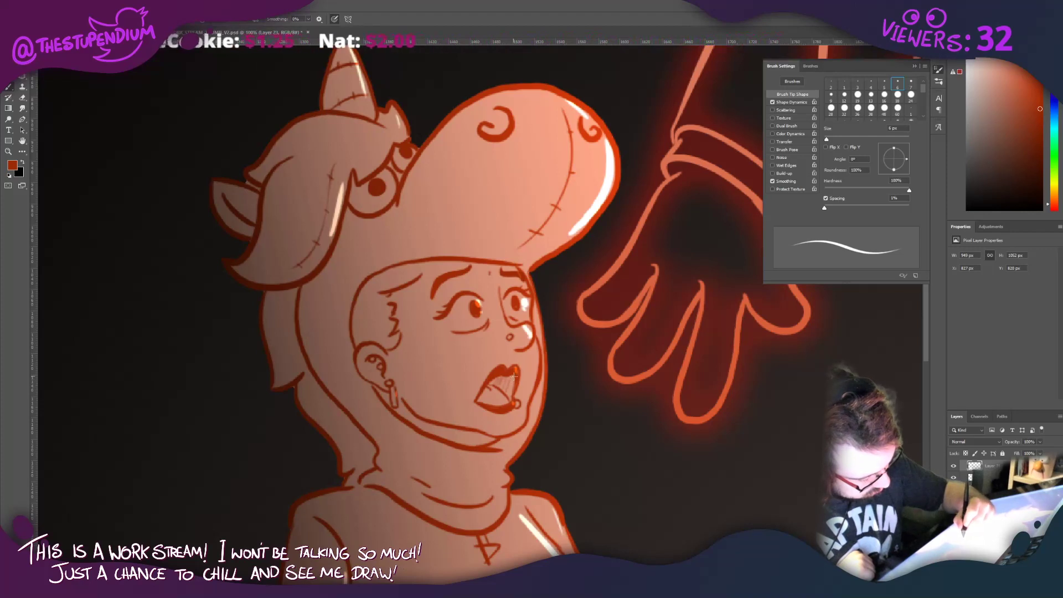
key(z)
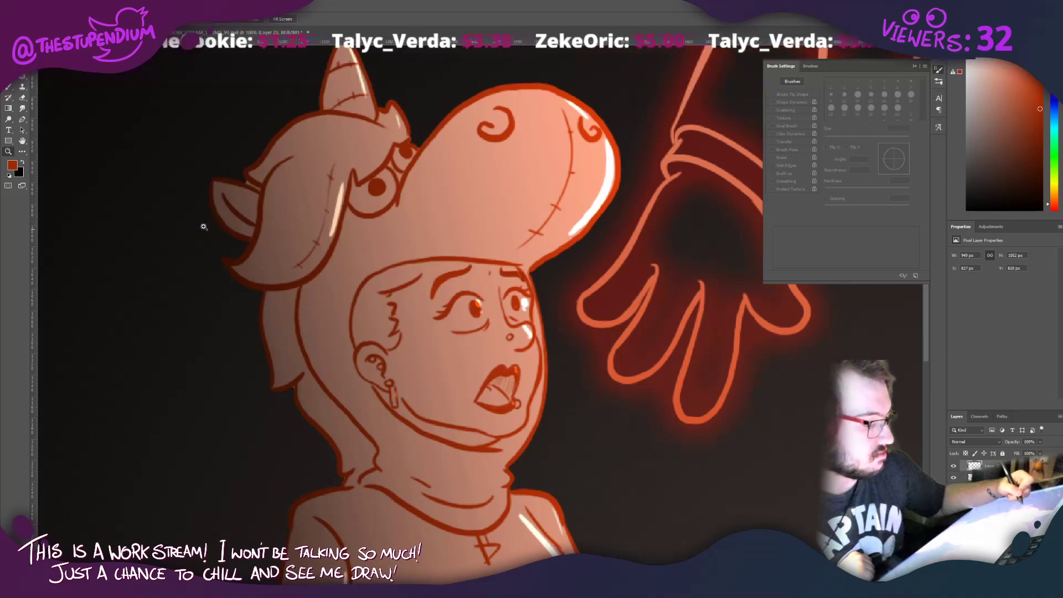
Step: Draw eyebrow strokes above the haystack character's glasses in the dark red sampled from its line art
drag(204, 227, 168, 222)
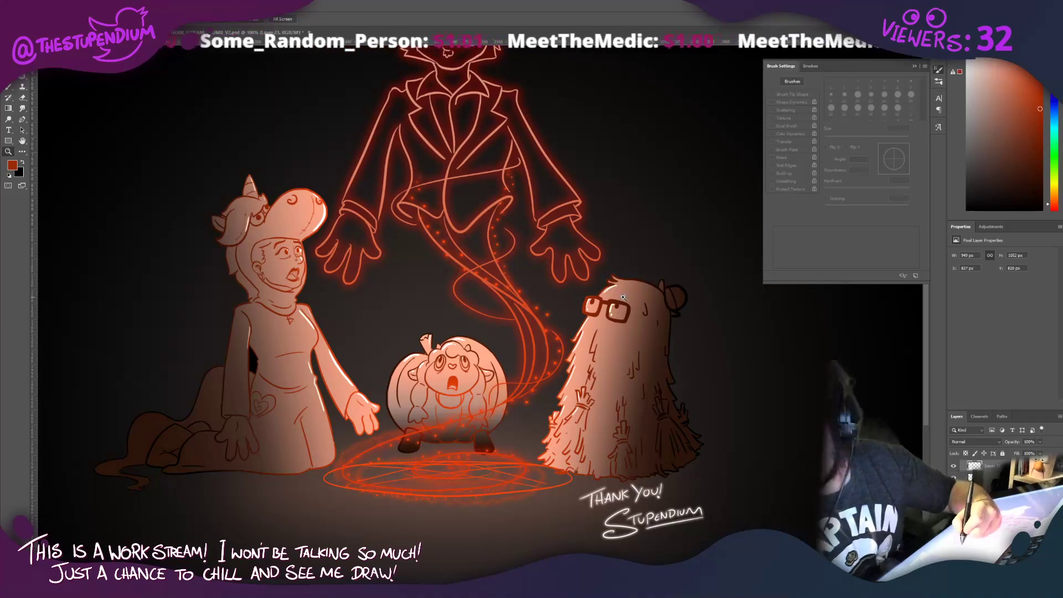
key(b)
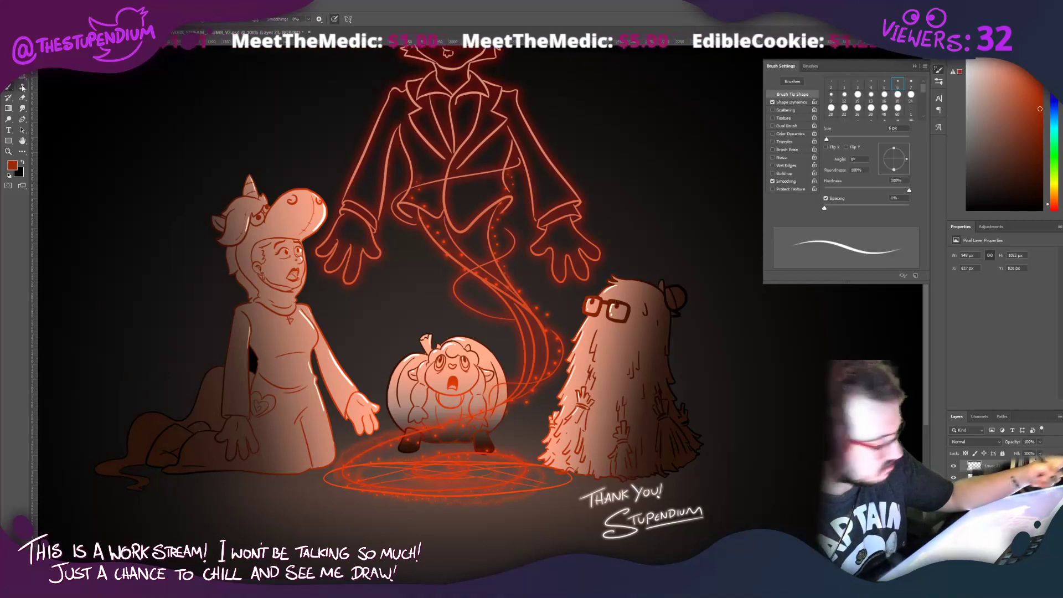
key(alt)
alt+click(613, 302)
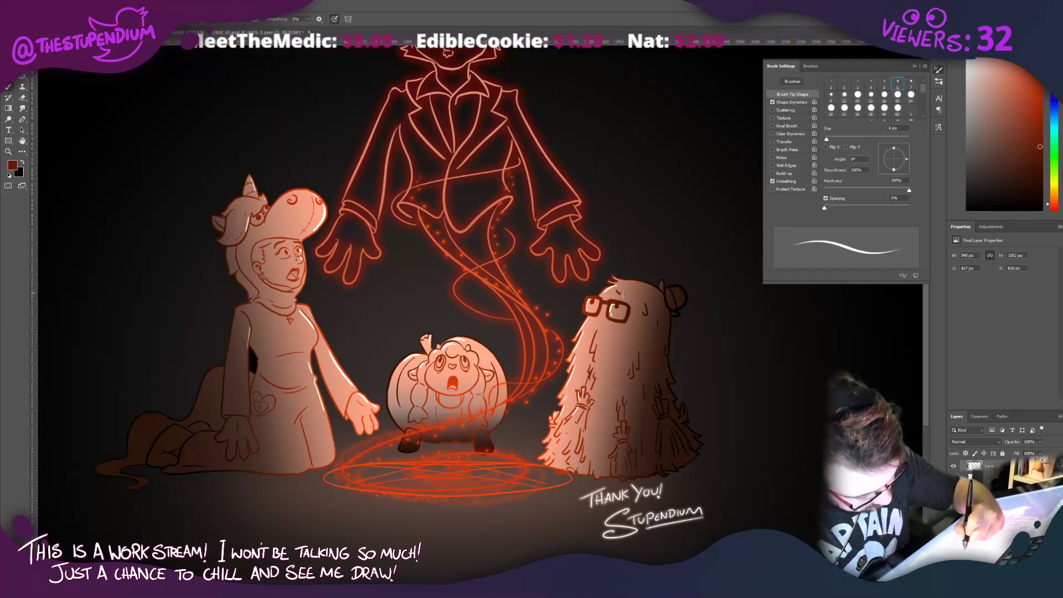
key(ctrl+z)
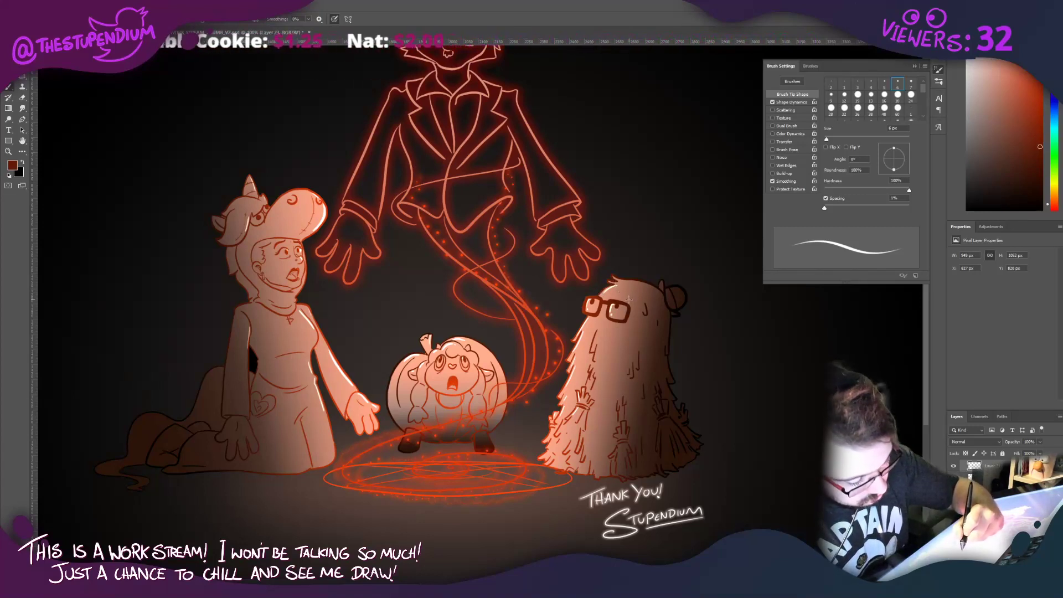
drag(616, 290, 629, 301)
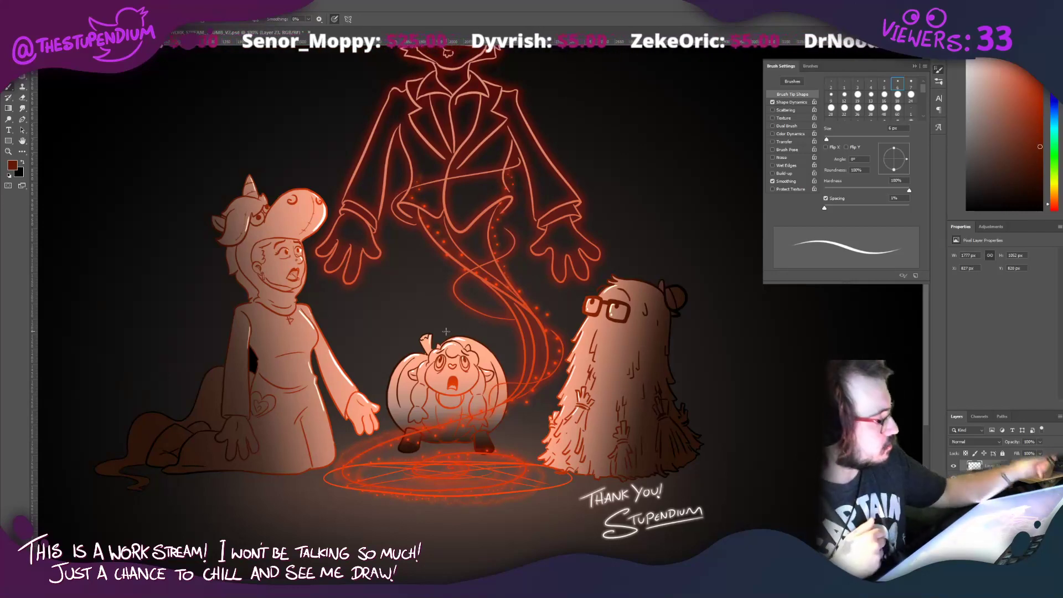
Step: Fit the whole artwork in view, collapse the brush settings and save the document
click(8, 151)
click(250, 22)
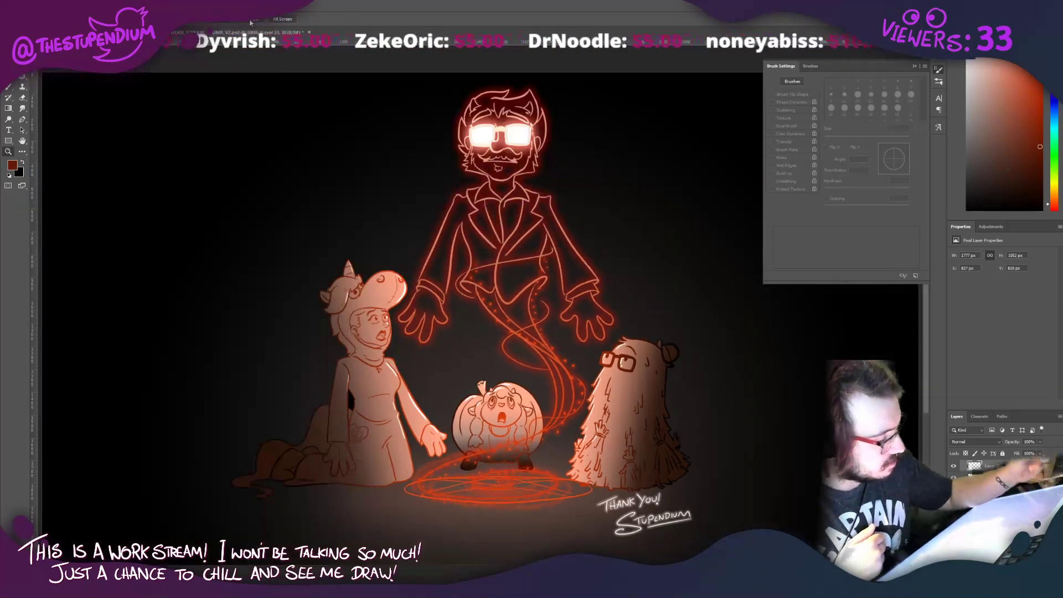
click(914, 66)
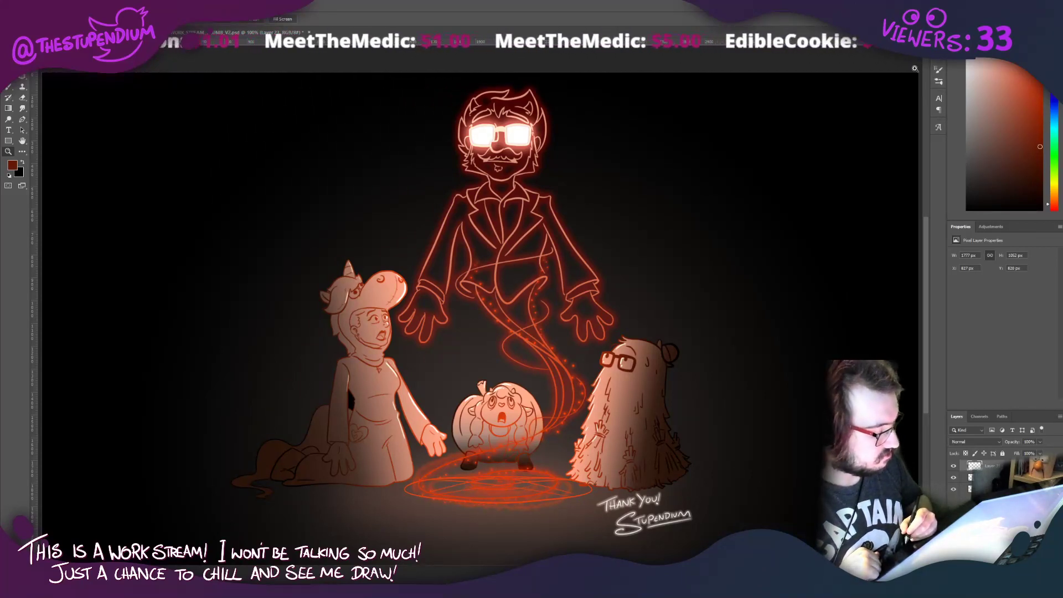
click(25, 7)
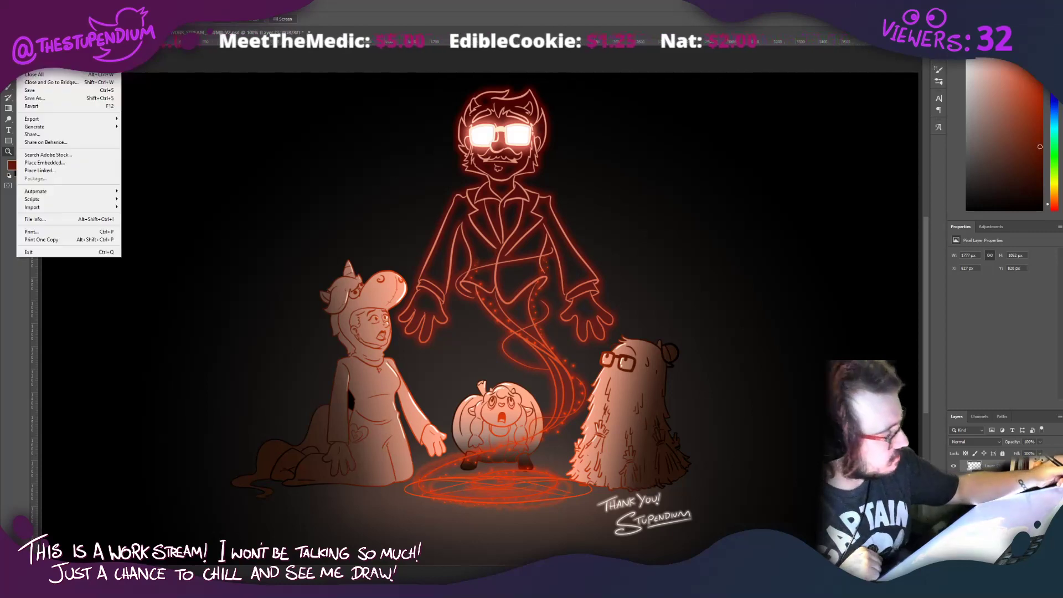
click(33, 89)
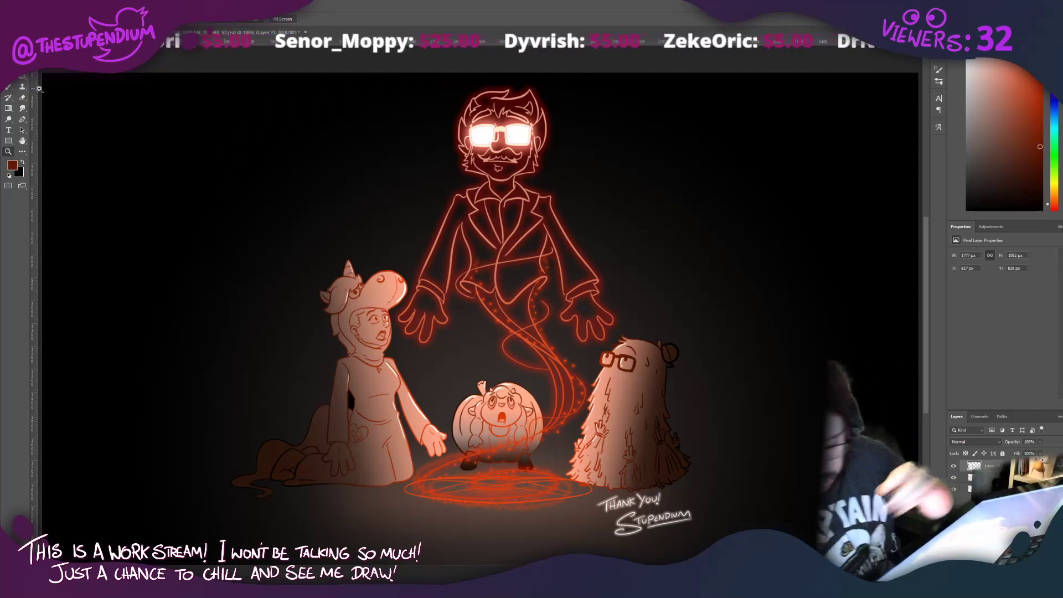
Step: Hide the magic-circle scene's layer group and review the terrier drawing with and without its reference photo
click(954, 467)
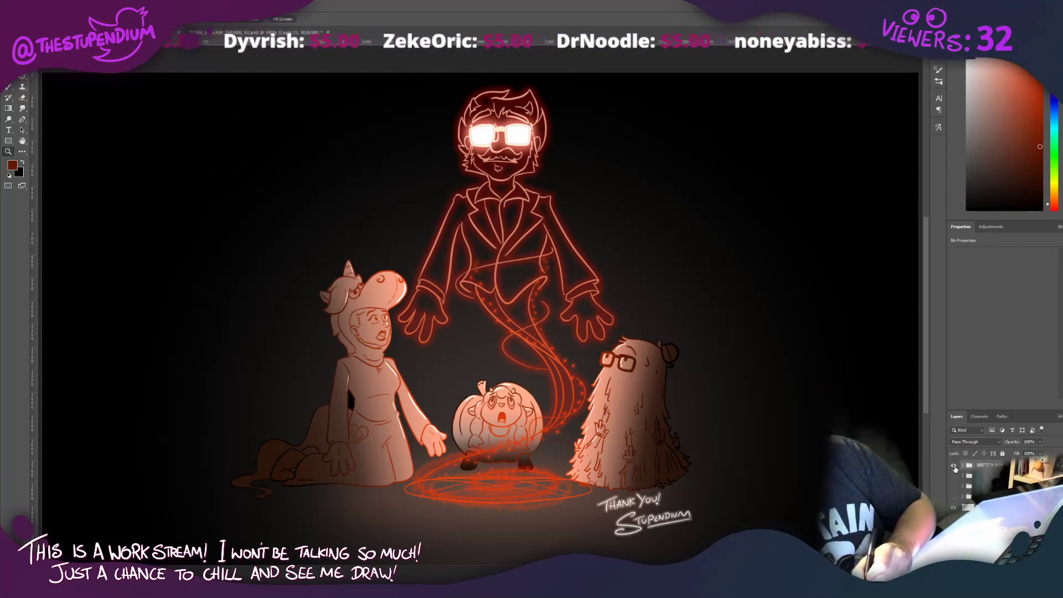
click(953, 468)
click(953, 498)
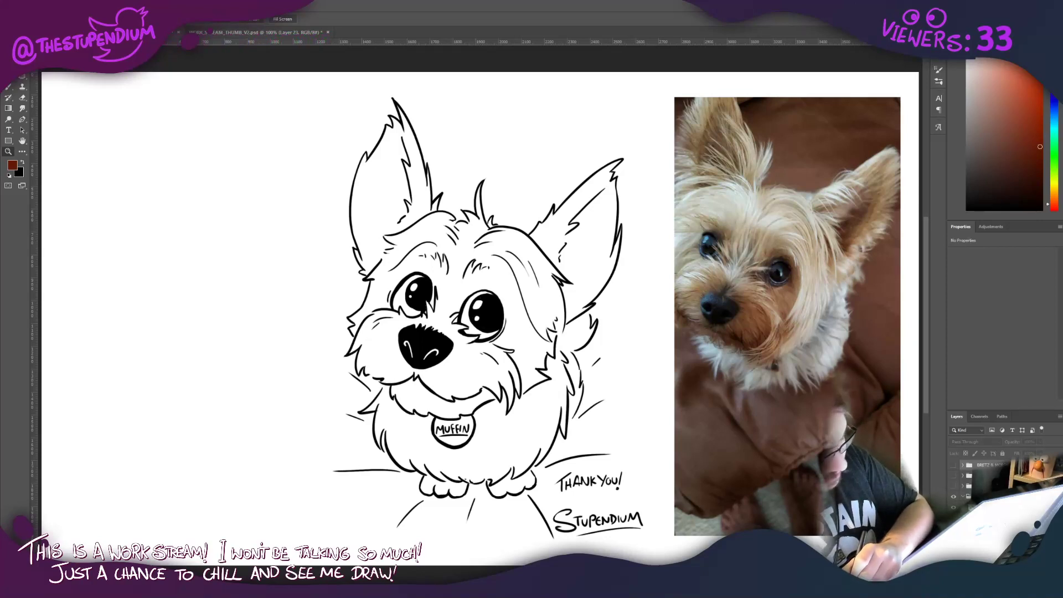
click(953, 507)
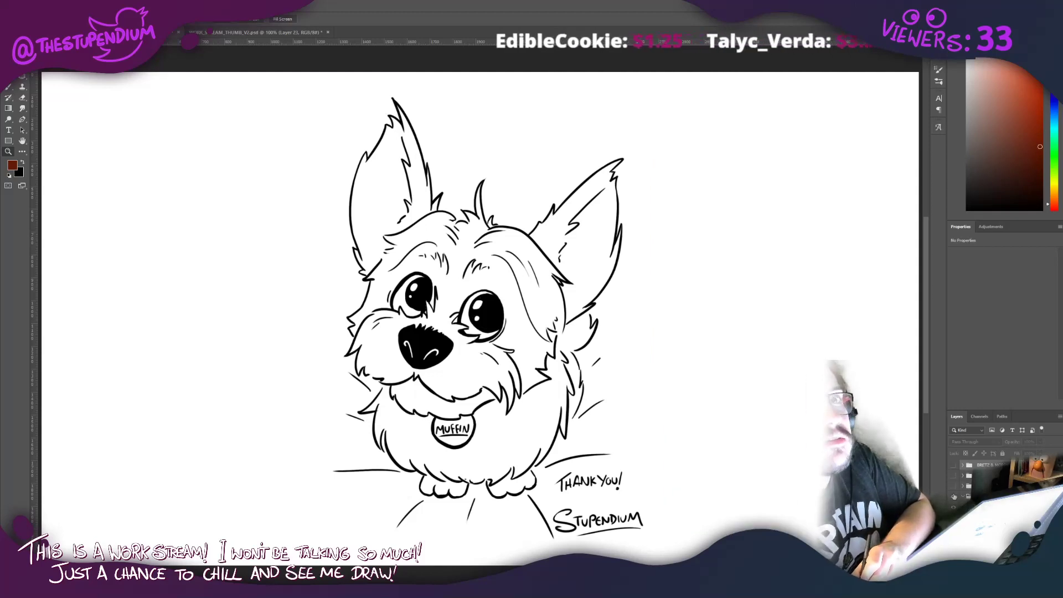
click(954, 496)
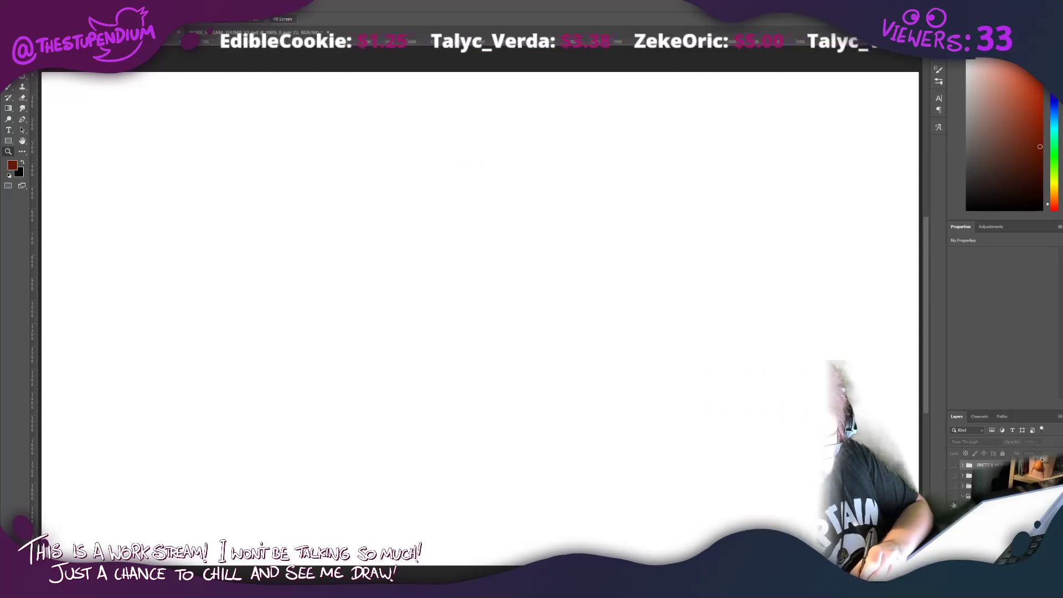
Step: Review the armoured axe-wielder drawing, hide its layer group and show the magic-circle scene again
click(953, 486)
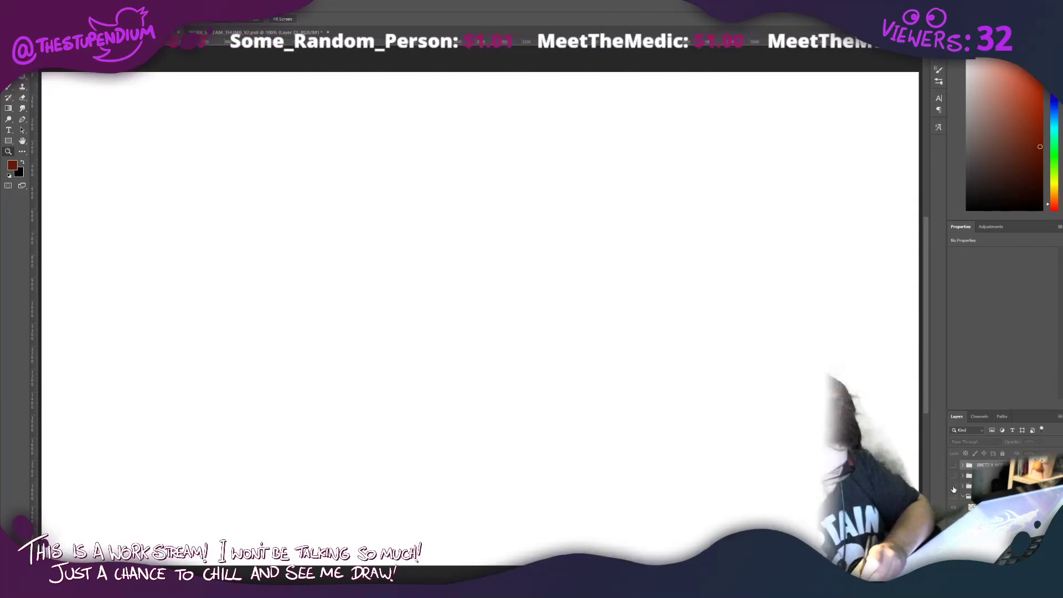
click(954, 476)
click(954, 476)
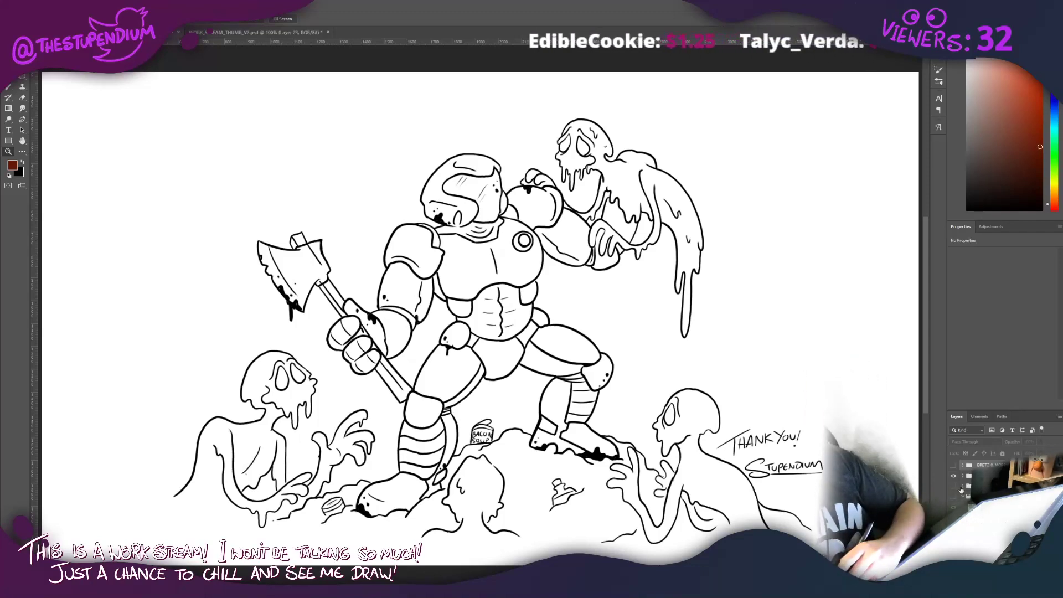
click(954, 476)
click(953, 465)
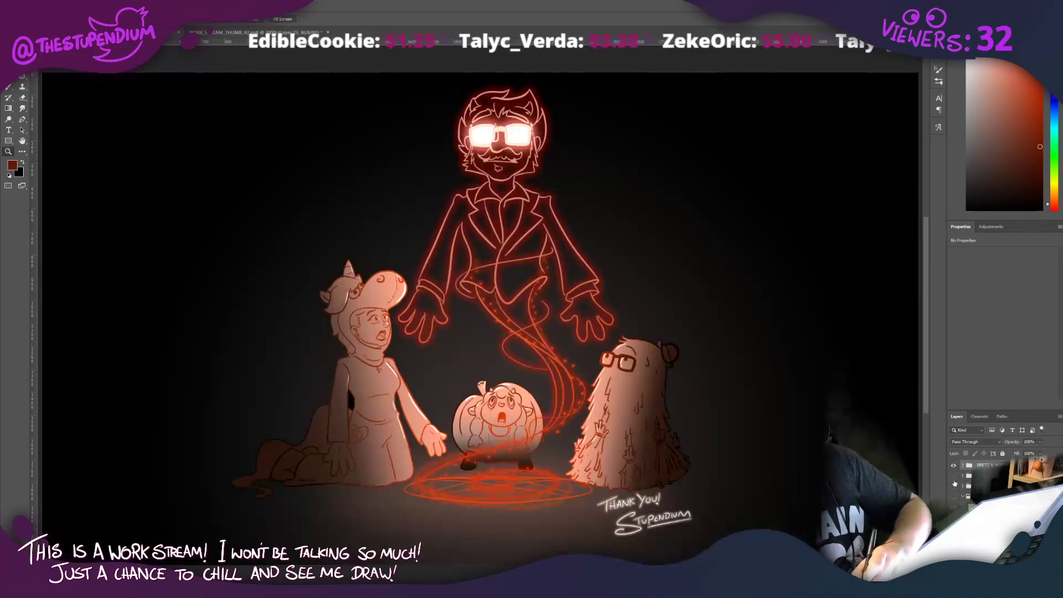